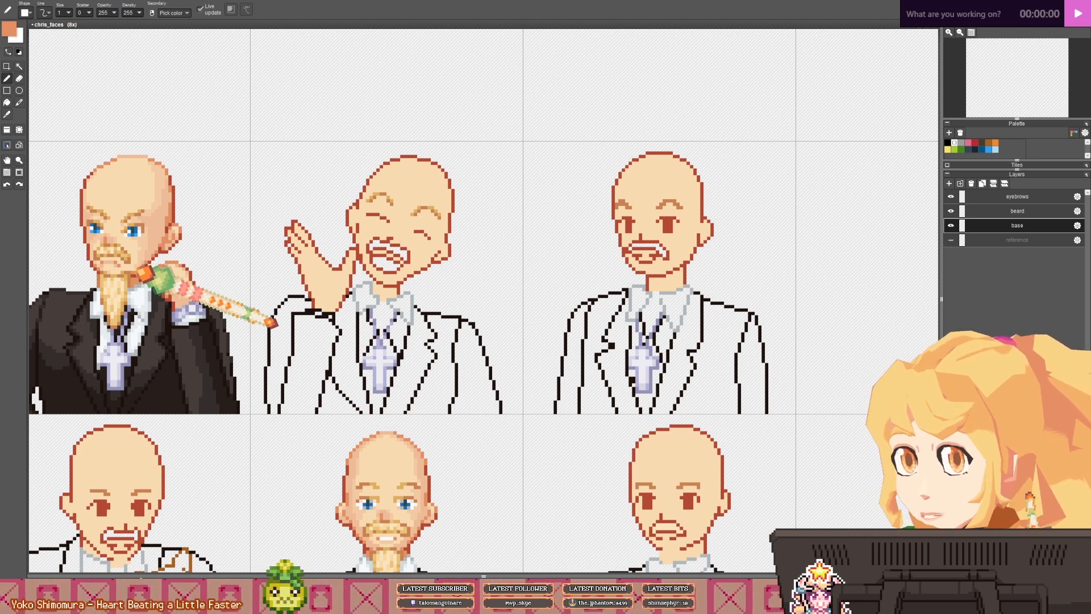
- Examine the finished character portraits across the sheet as a shading reference for the laughing portrait
drag(337, 230, 291, 229)
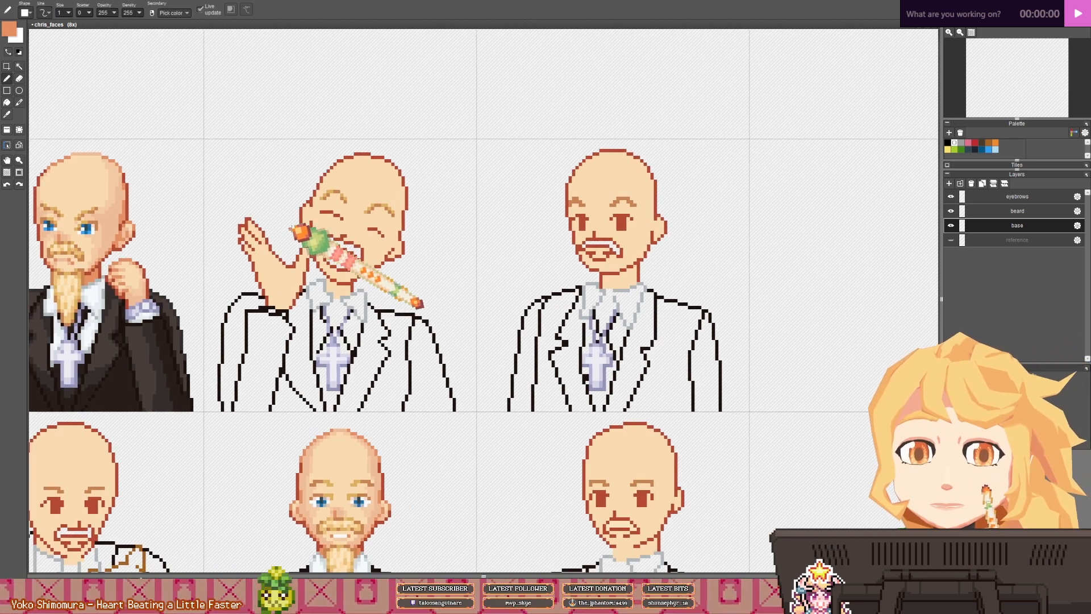
scroll(407, 236, up, 2)
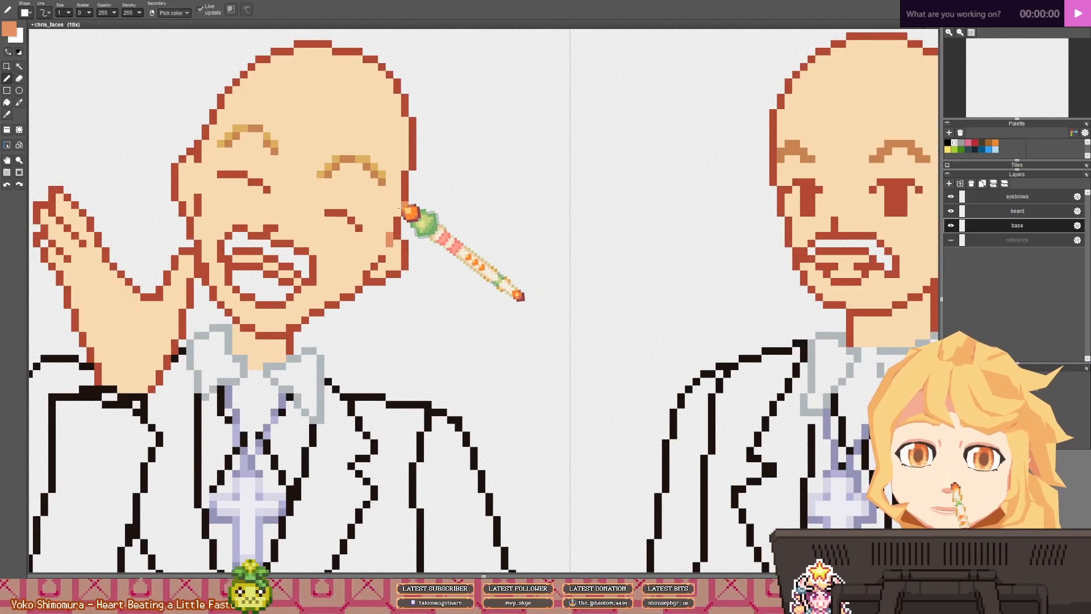
scroll(402, 213, down, 5)
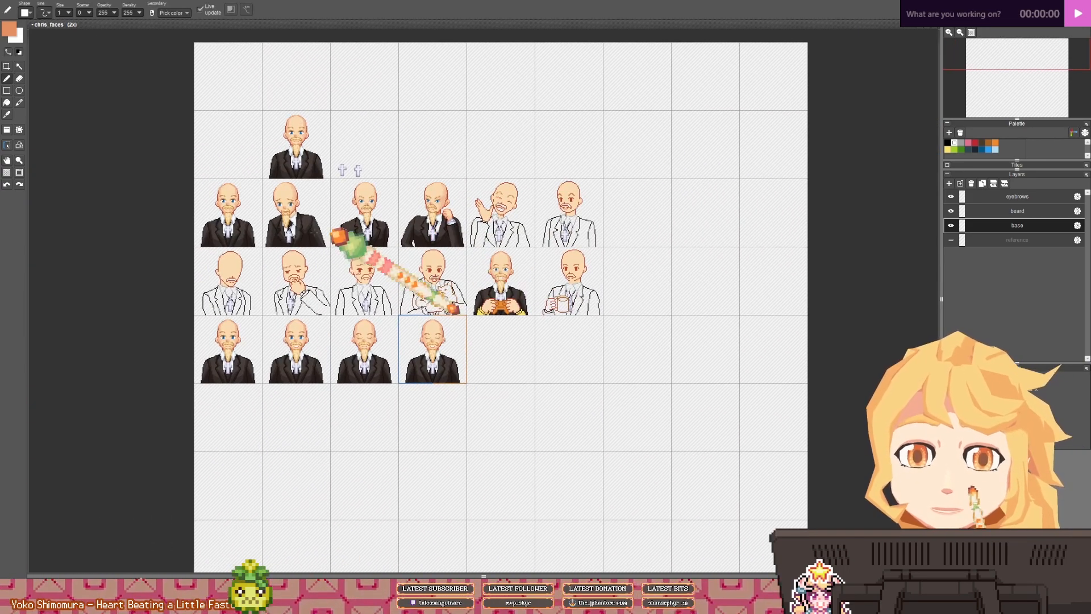
scroll(455, 310, up, 2)
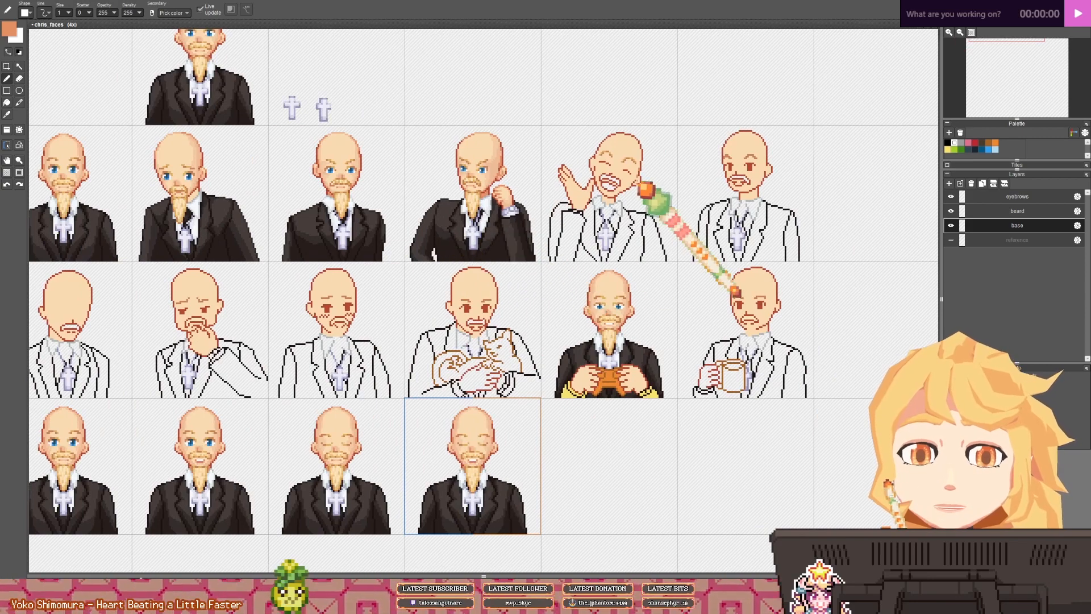
drag(662, 199, 462, 163)
scroll(461, 163, down, 1)
scroll(384, 224, up, 2)
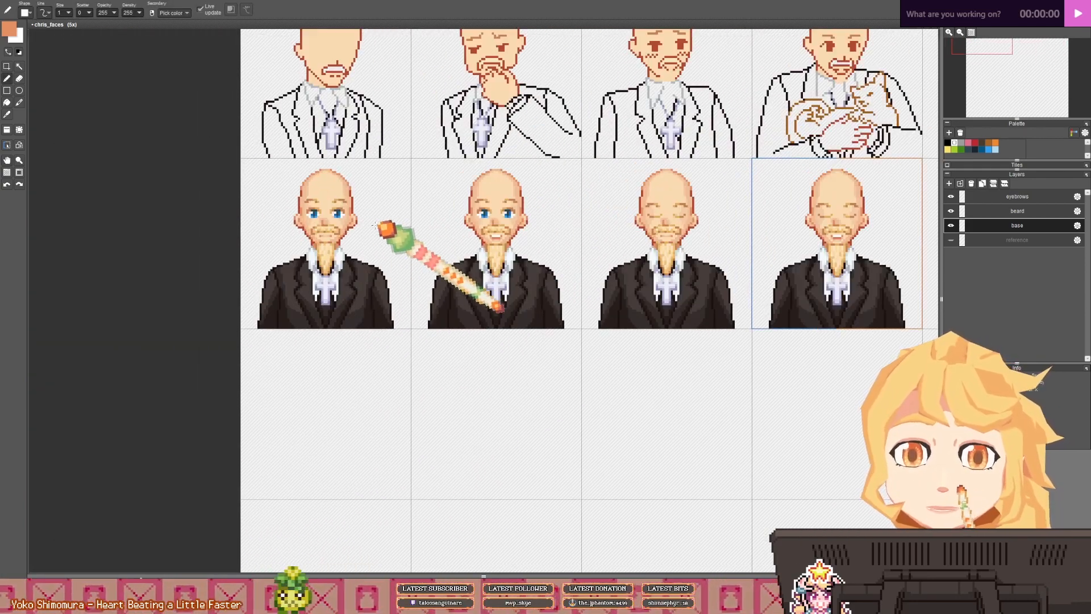
drag(540, 249, 335, 249)
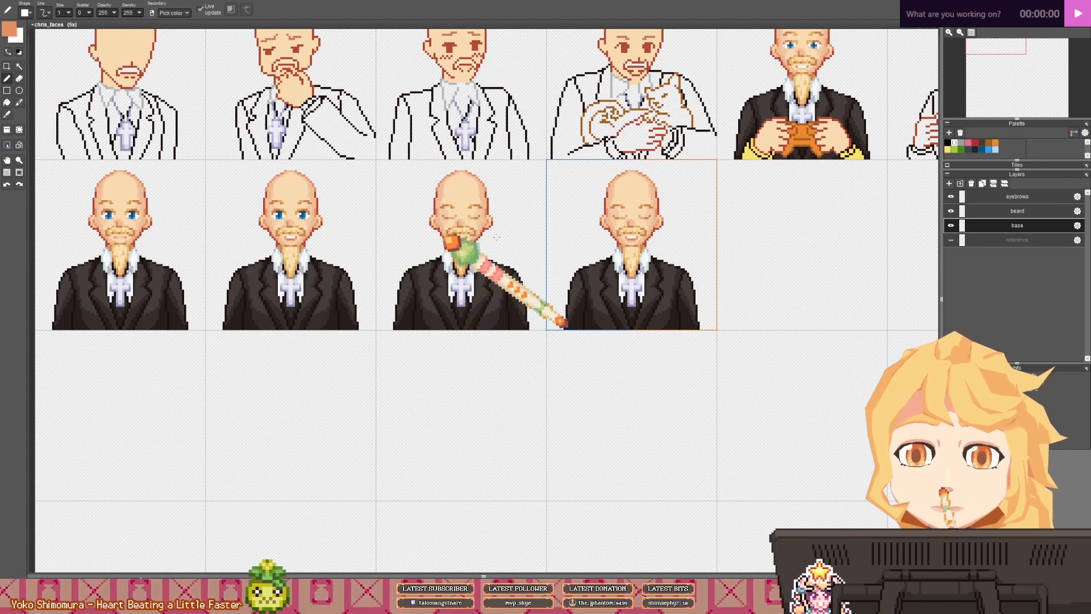
drag(545, 247, 270, 383)
drag(710, 187, 227, 364)
scroll(245, 318, down, 1)
drag(244, 318, 426, 318)
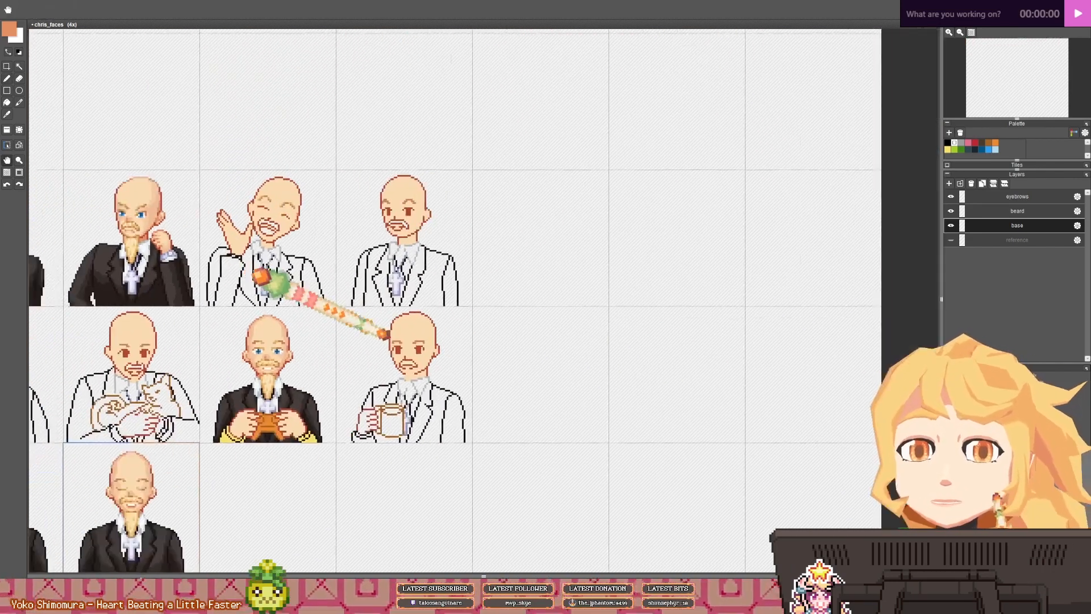
drag(256, 272, 322, 284)
scroll(346, 219, up, 5)
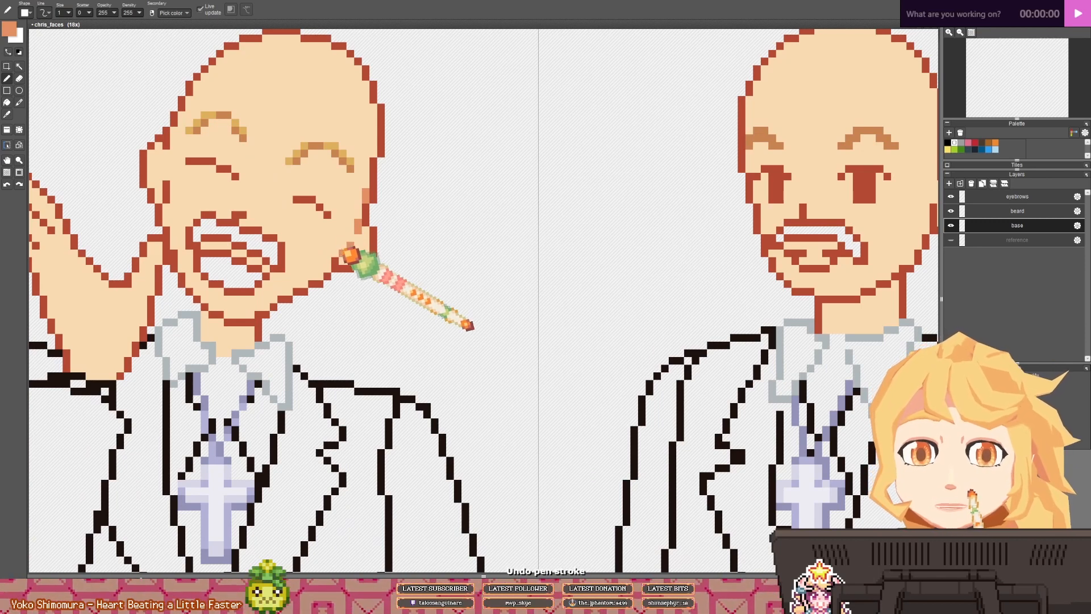
- Undo the last pen stroke and draw orange-tan shadow pixels along the jaw and sides of the laughing face
key(ctrl+z)
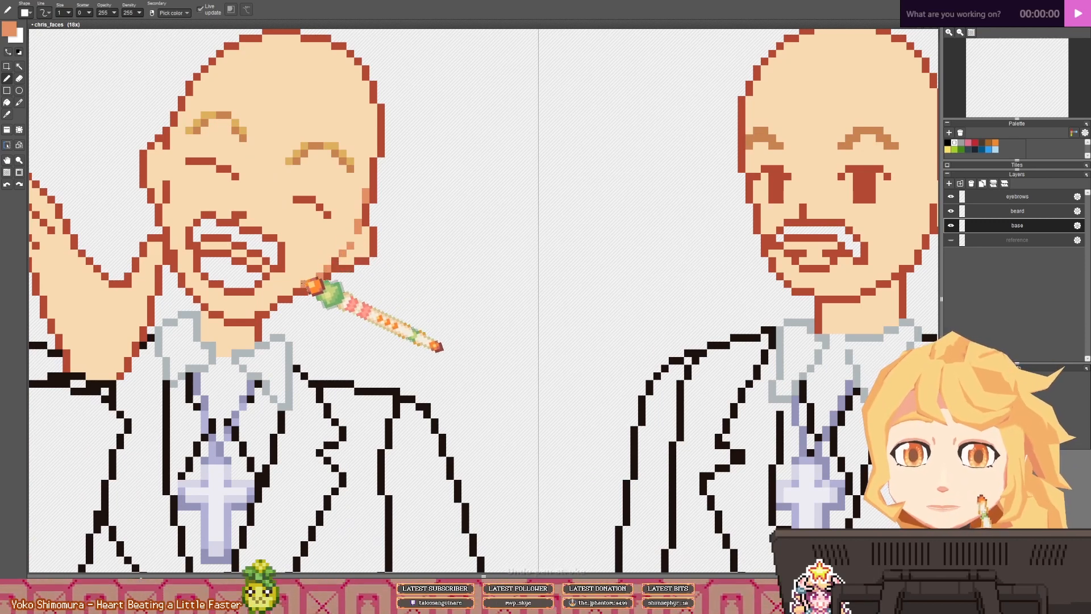
drag(320, 244, 343, 272)
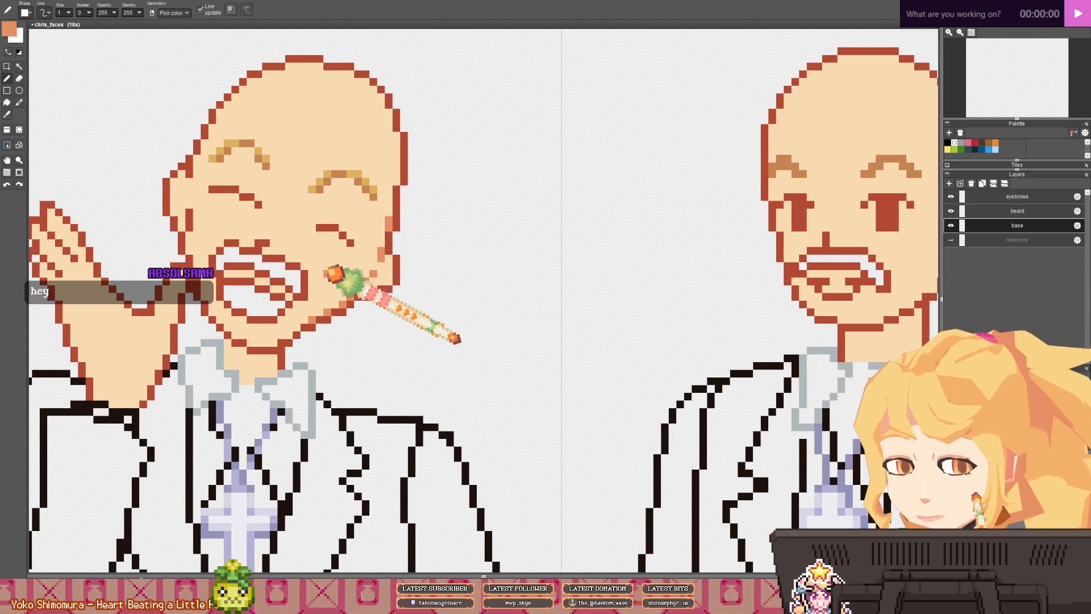
drag(336, 250, 345, 266)
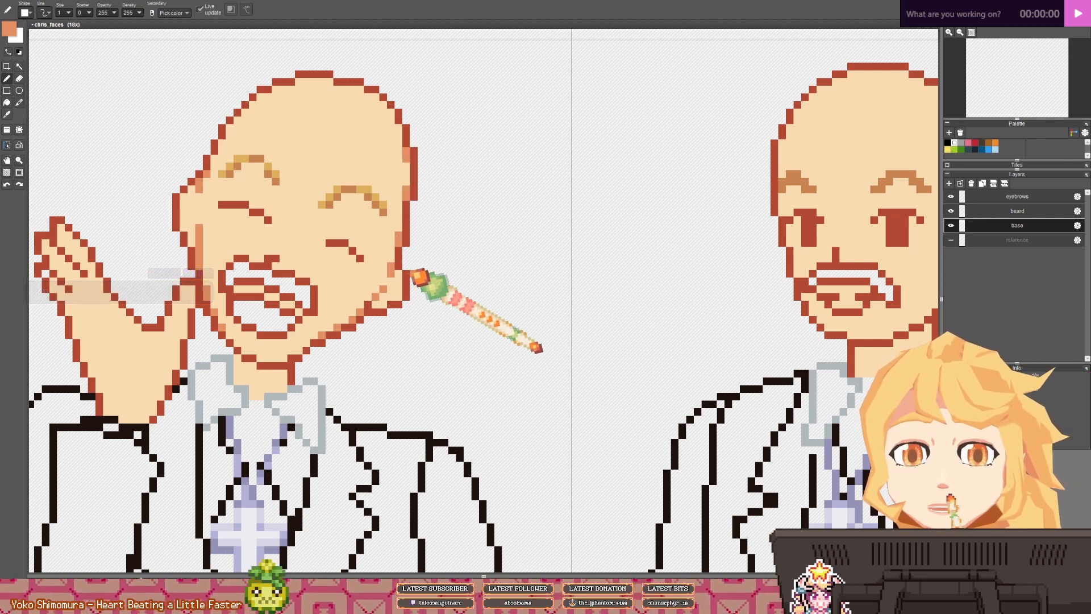
- Refine the lower right ear of the laughing head with dark red outline pixels and orange-tan inner shading
right_click(392, 292)
click(391, 304)
right_click(397, 305)
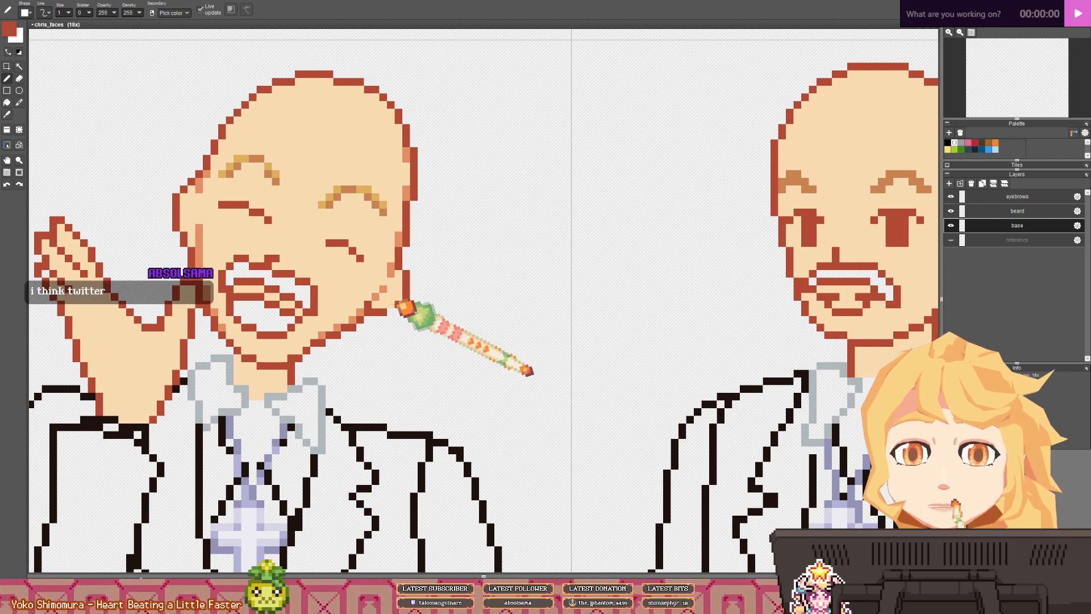
right_click(393, 297)
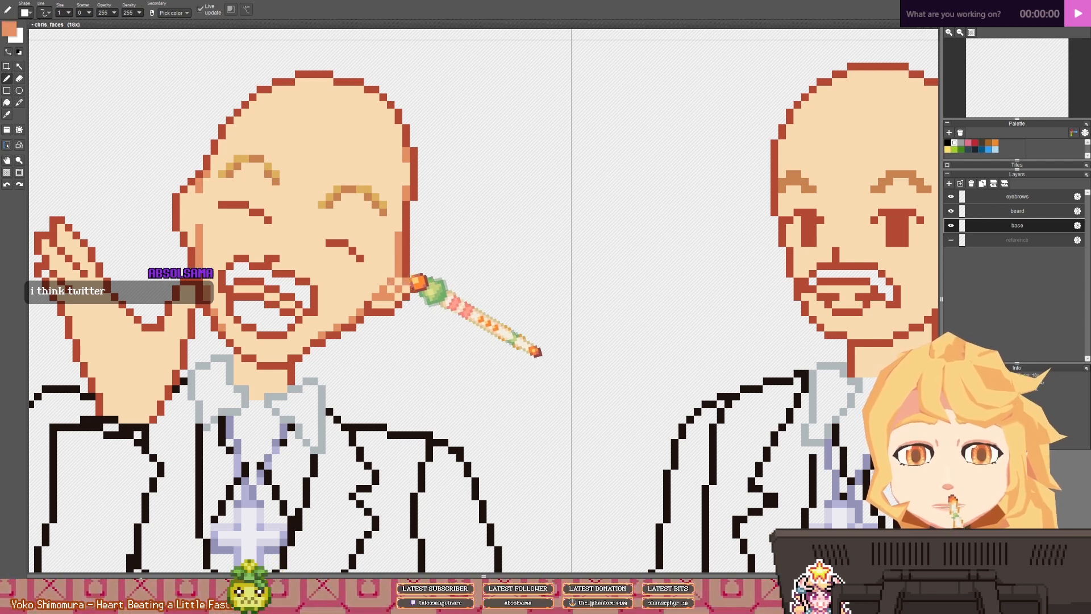
scroll(419, 281, down, 4)
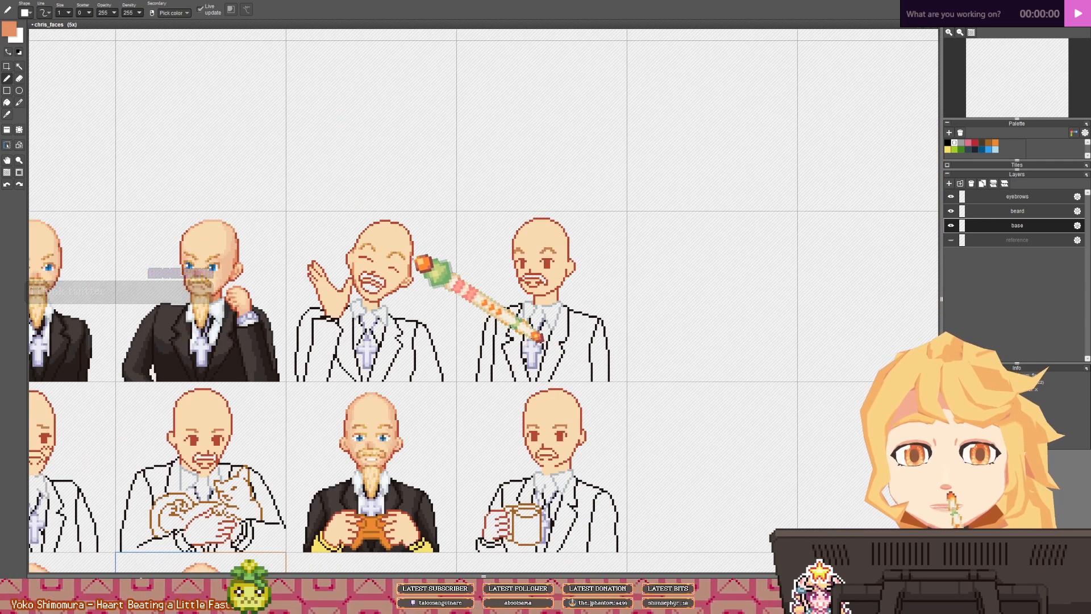
scroll(422, 263, up, 2)
scroll(422, 253, up, 3)
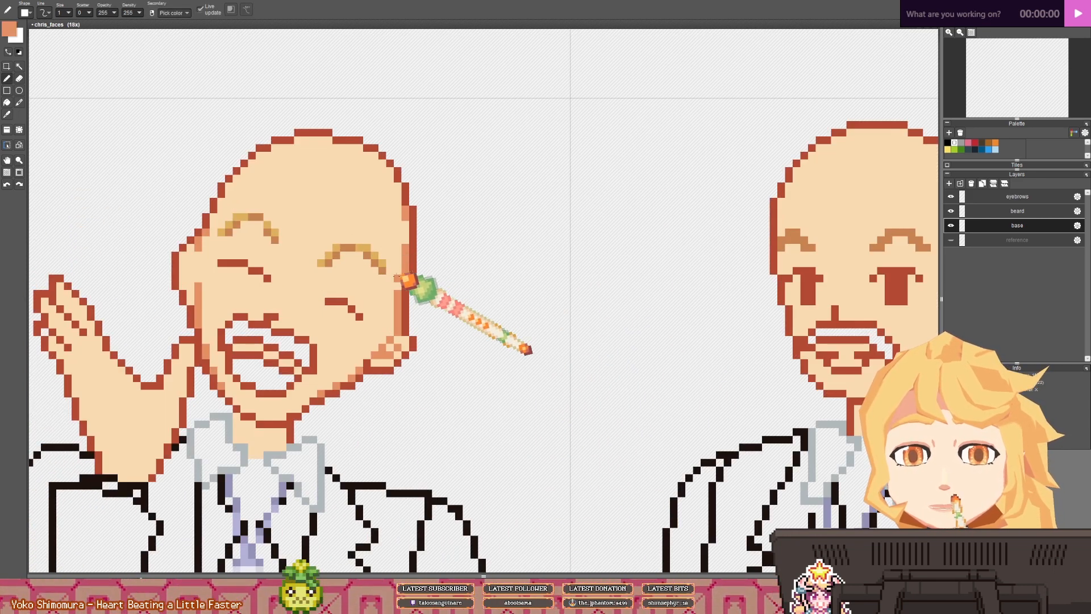
scroll(420, 256, down, 6)
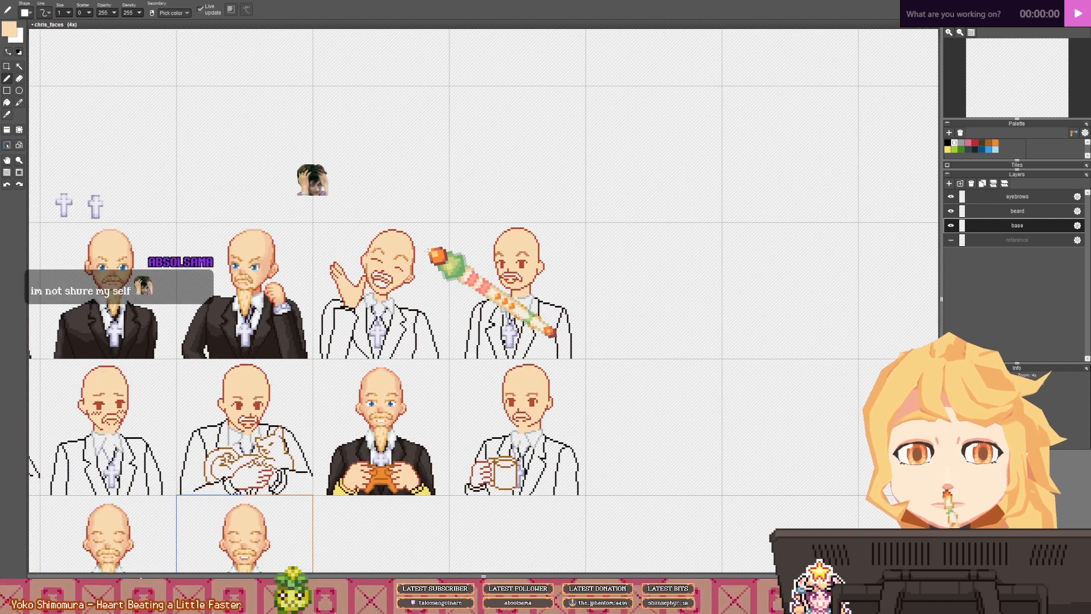
scroll(429, 266, up, 5)
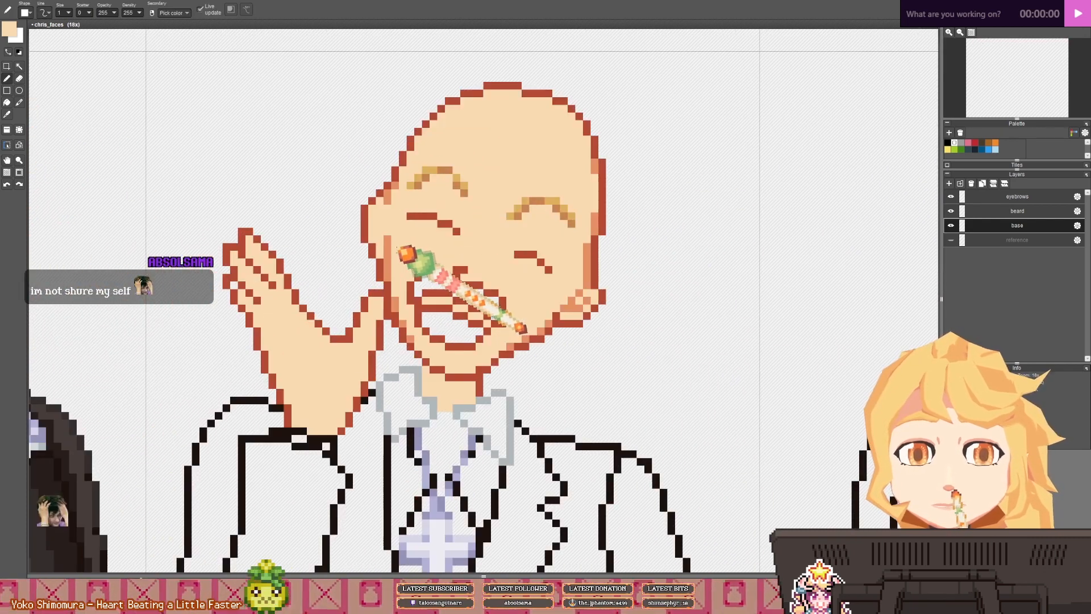
- Touch up the laughing head's left ear outline in dark red and shade its inside in orange-tan
right_click(363, 260)
click(370, 255)
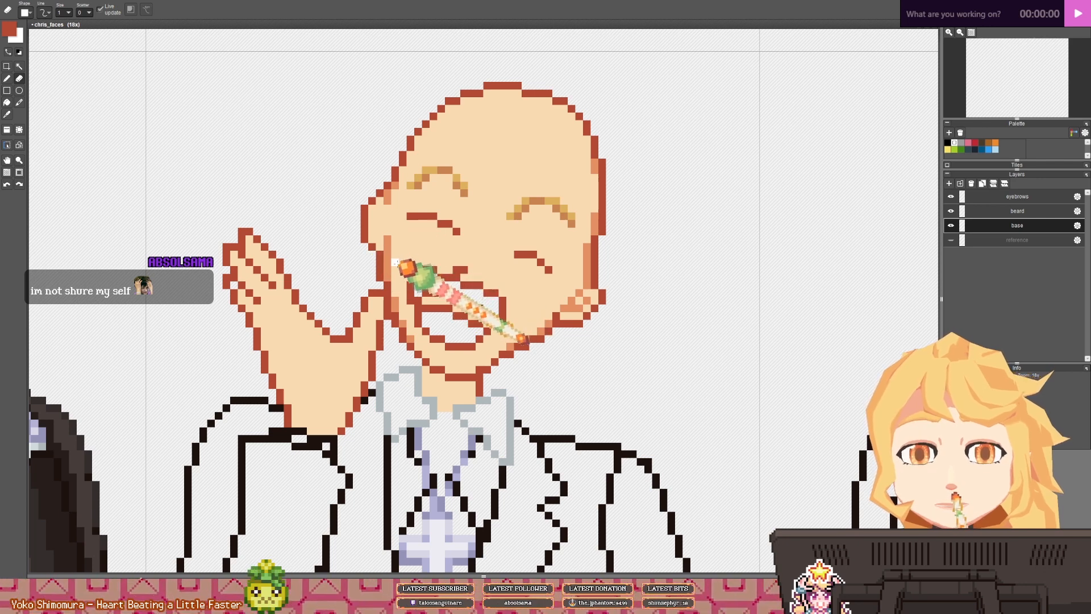
right_click(388, 201)
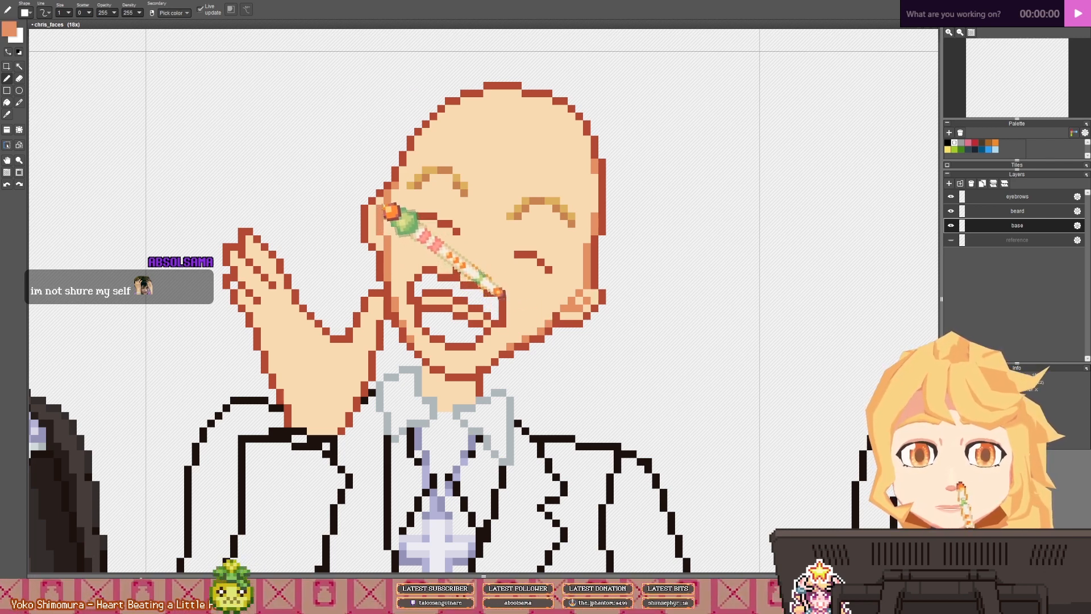
drag(507, 169, 430, 191)
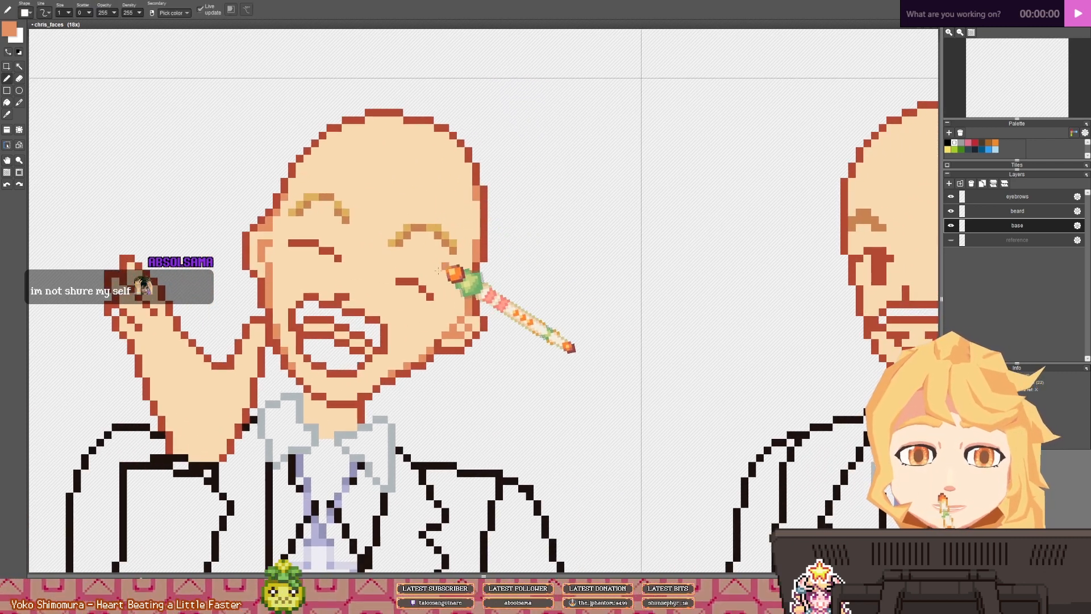
- Pick the pale pinkish skin shadow from the finished frowning portrait and shade the laughing face's jaw and right cheek
scroll(438, 278, down, 5)
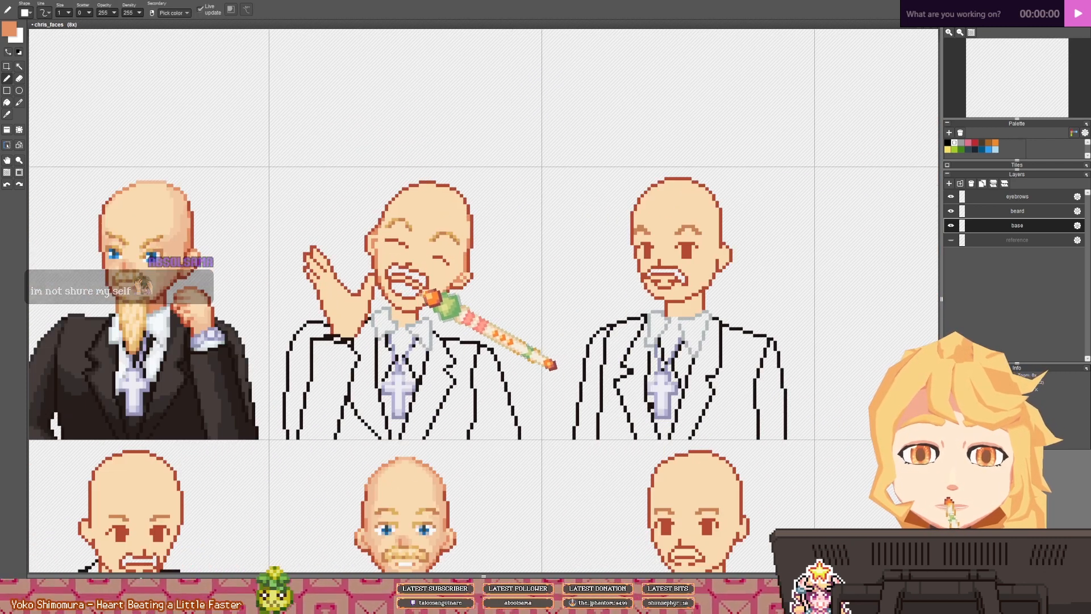
drag(126, 266, 148, 260)
scroll(199, 271, up, 3)
right_click(186, 269)
scroll(187, 270, down, 4)
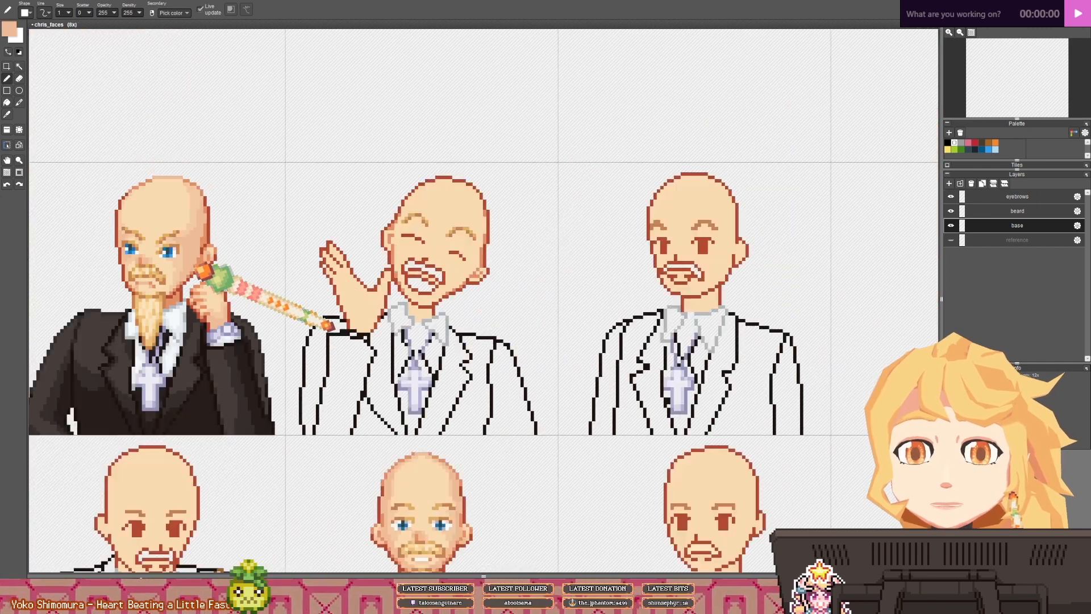
drag(472, 273, 415, 282)
scroll(417, 281, up, 6)
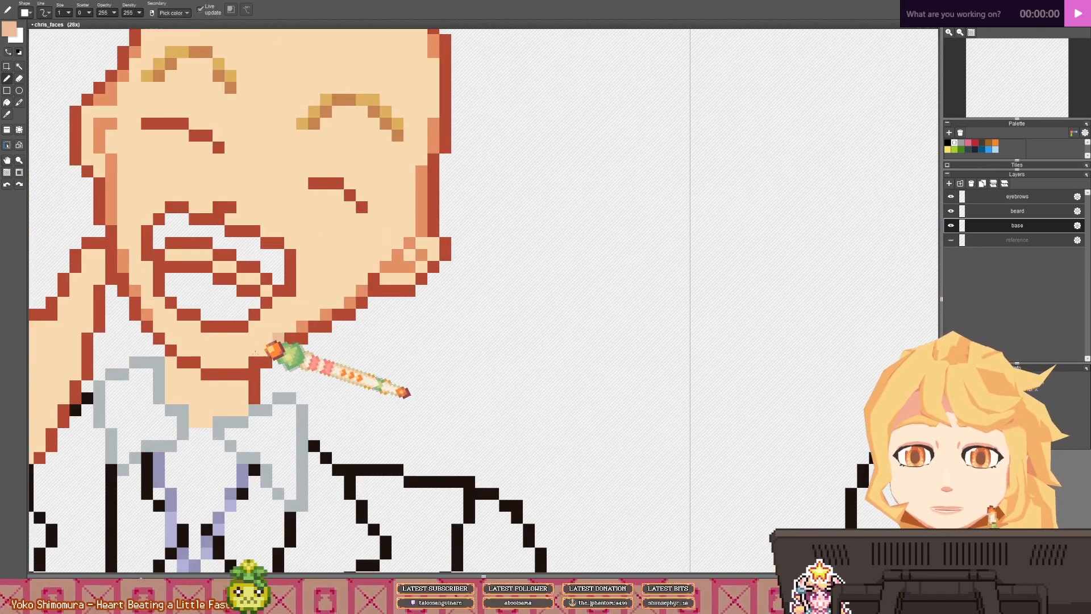
mouse_move(241, 359)
mouse_down()
mouse_move(275, 354)
mouse_move(356, 287)
mouse_up()
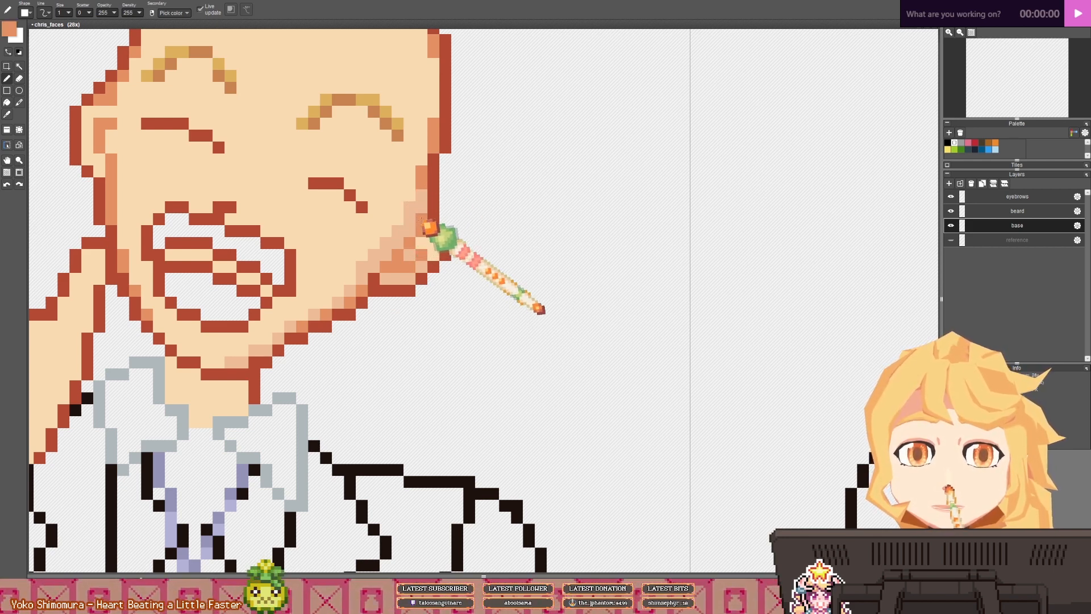
- Extend the pale skin shadow beside the closed right eye and up the right side of the laughing head
scroll(432, 267, up, 3)
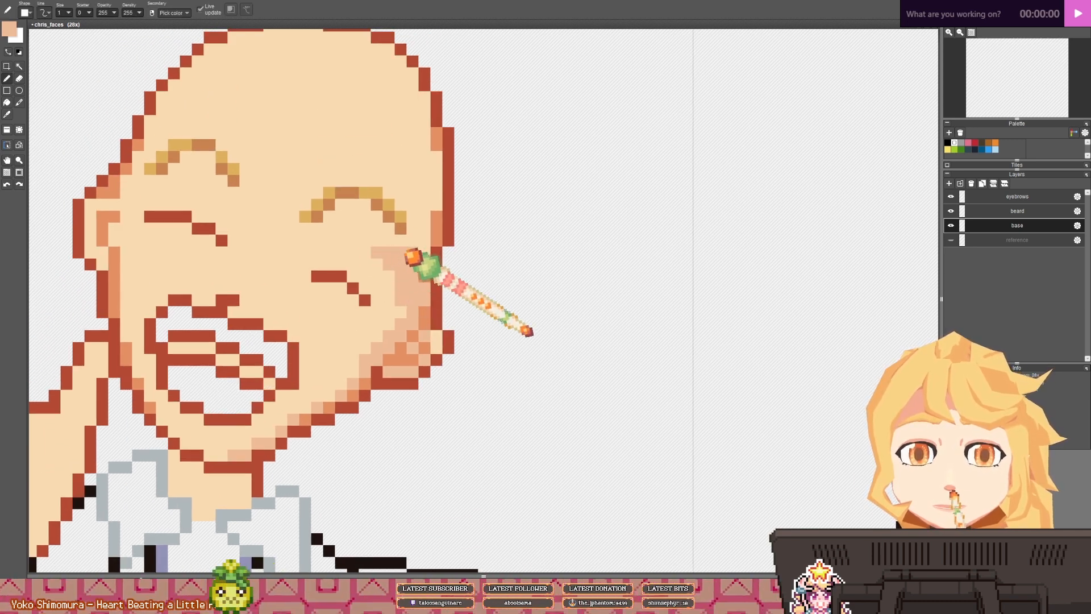
scroll(425, 244, down, 3)
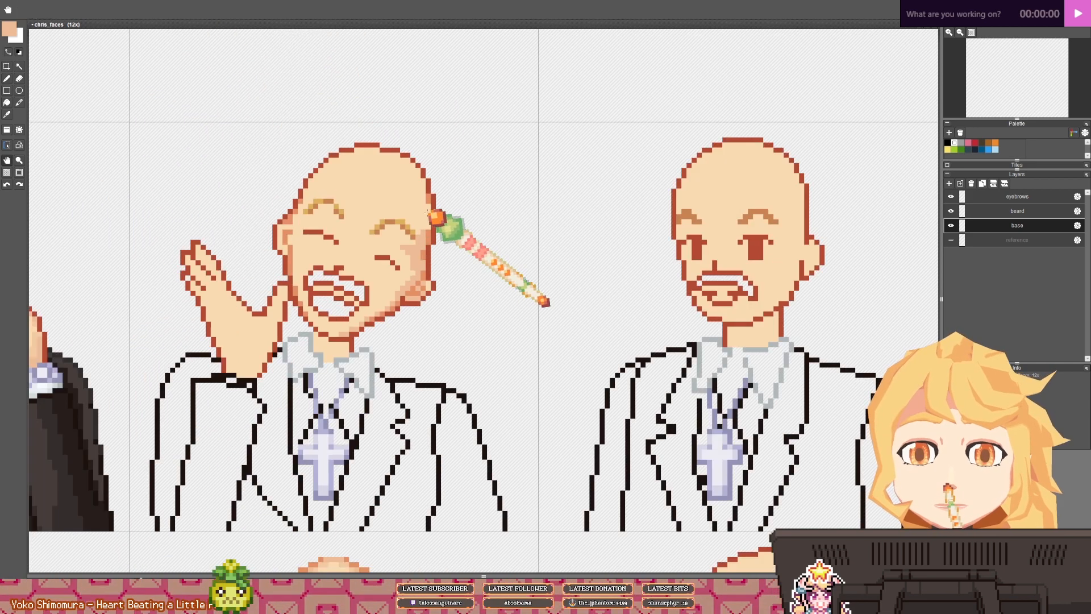
scroll(424, 256, up, 2)
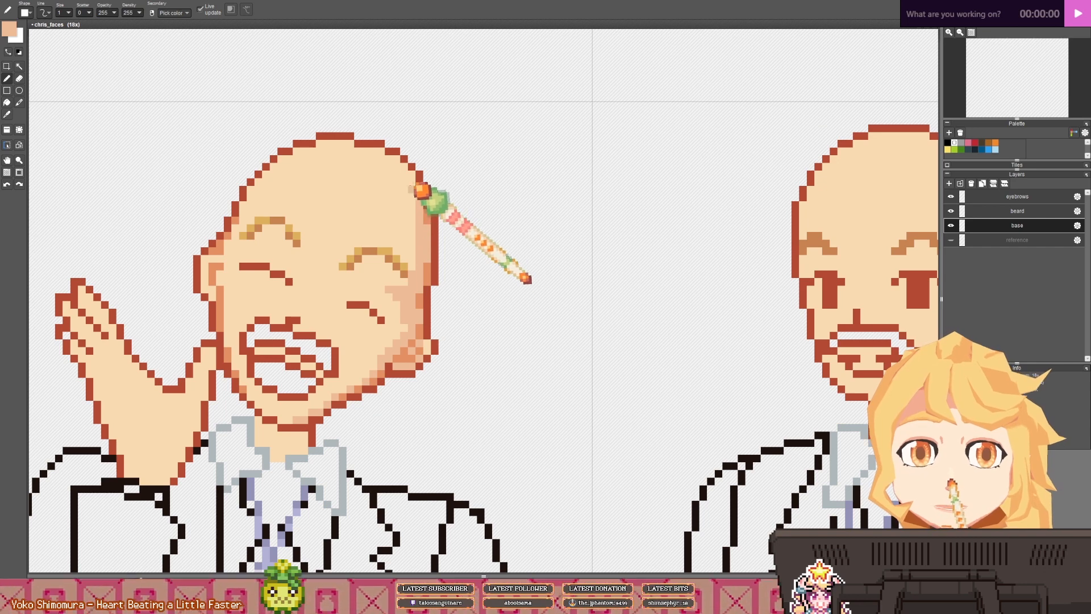
drag(410, 175, 417, 219)
right_click(400, 175)
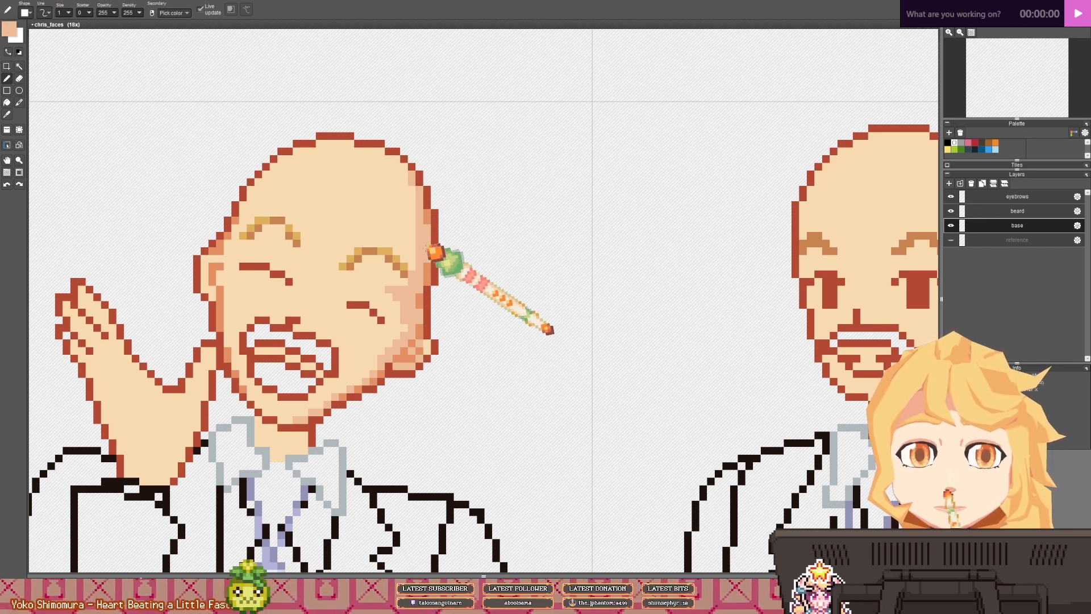
- Shade the left forehead, temple and cheek edge of the laughing head with the pale skin shadow
scroll(307, 276, down, 2)
scroll(340, 301, up, 2)
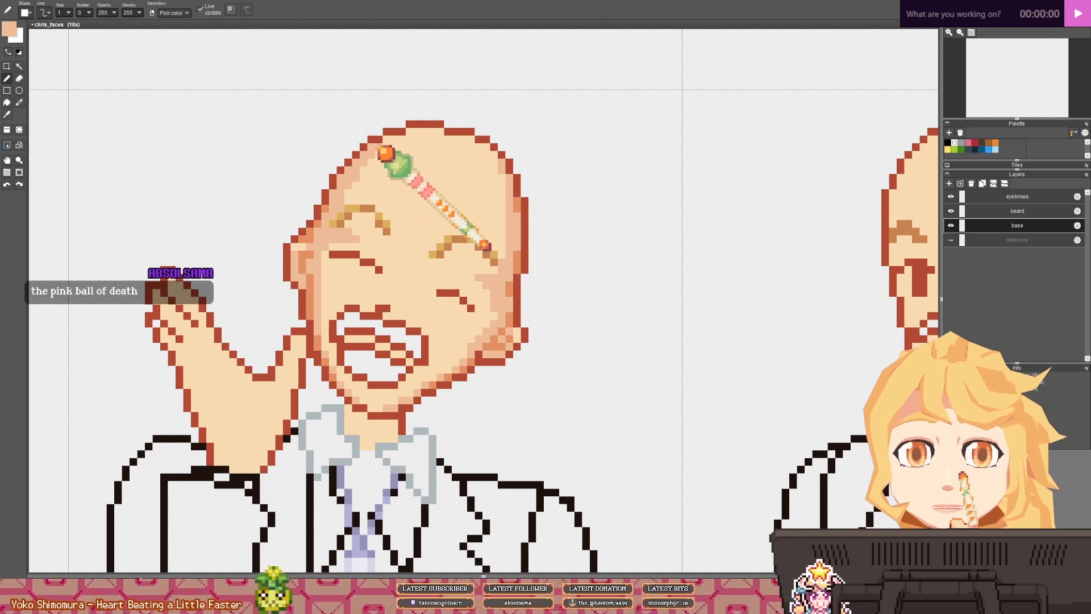
drag(378, 204, 413, 233)
scroll(423, 232, down, 2)
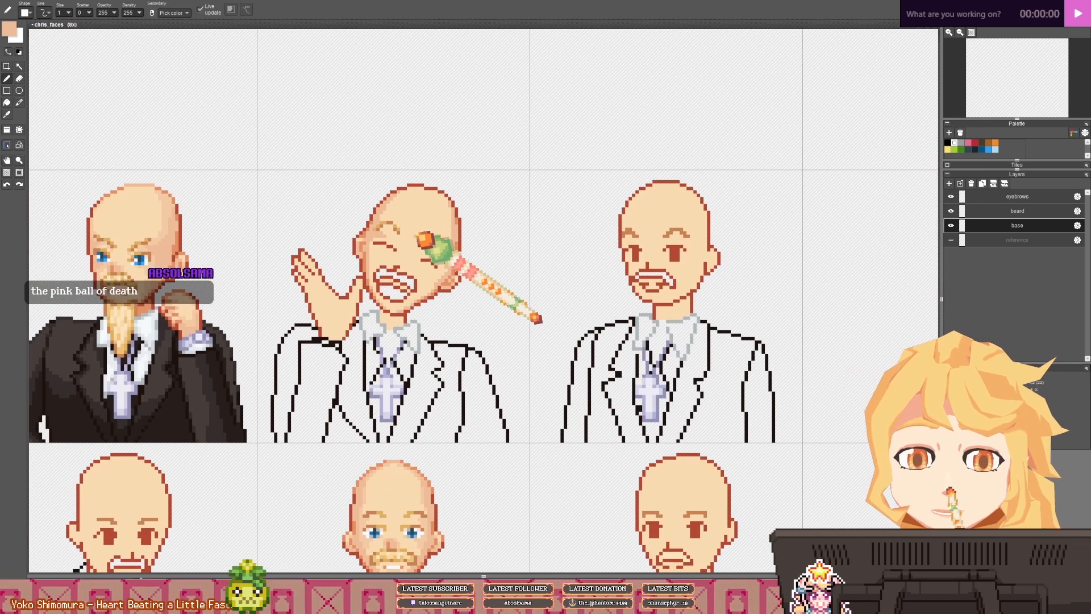
- Compare with the finished frowning portrait and blend the right cheek and temple shadows with a lighter in-between skin tone
scroll(432, 267, up, 1)
drag(430, 276, 458, 280)
scroll(458, 280, down, 1)
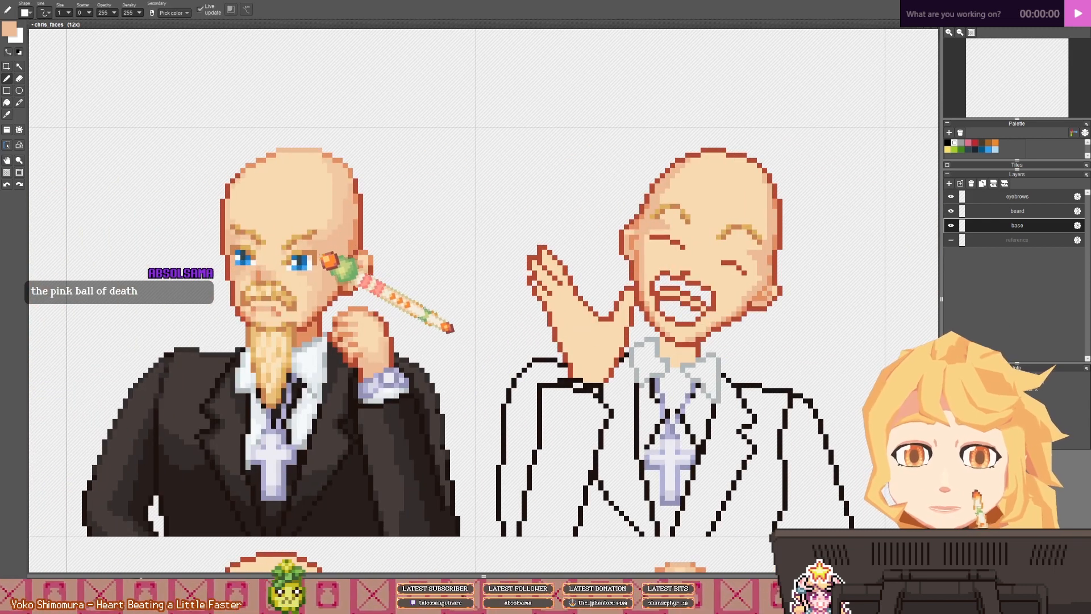
scroll(513, 277, up, 1)
scroll(513, 277, up, 2)
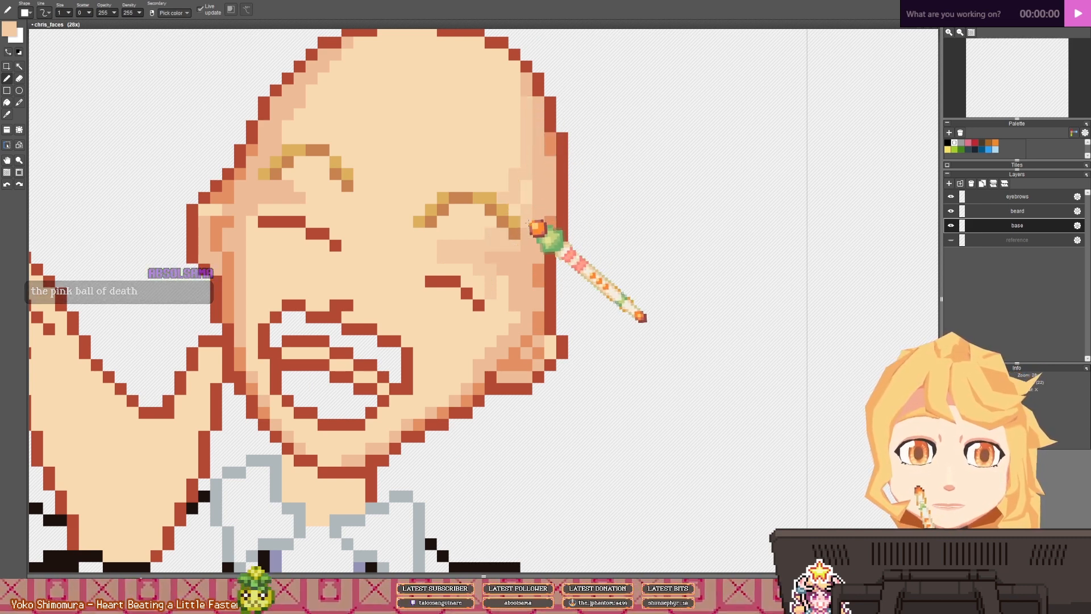
scroll(528, 205, up, 3)
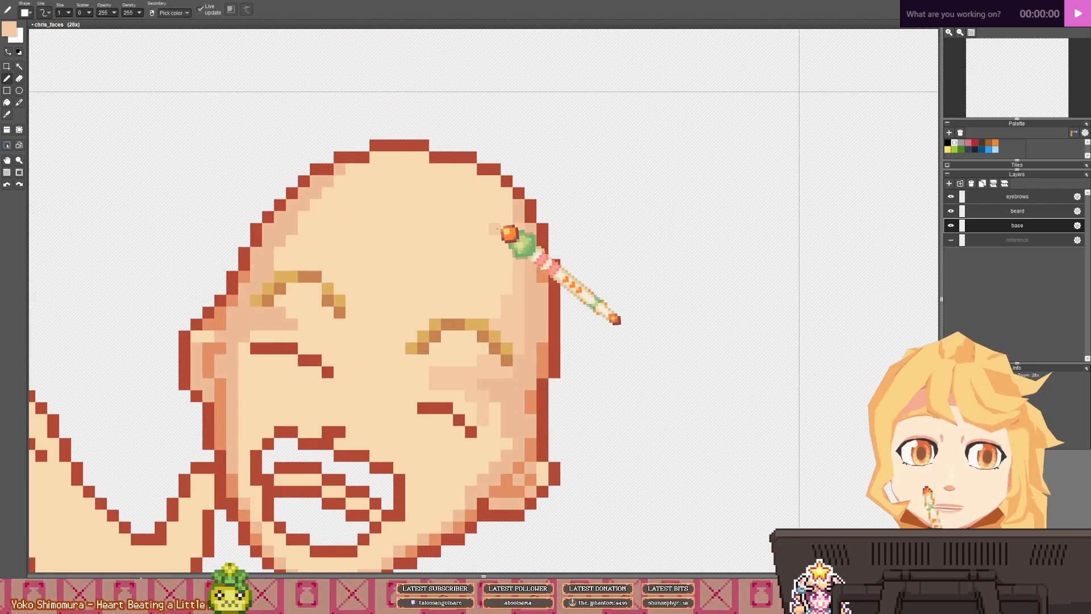
- Replace the dark red outline over the crown of the laughing head with sampled orange and pale pinkish skin tones
right_click(519, 193)
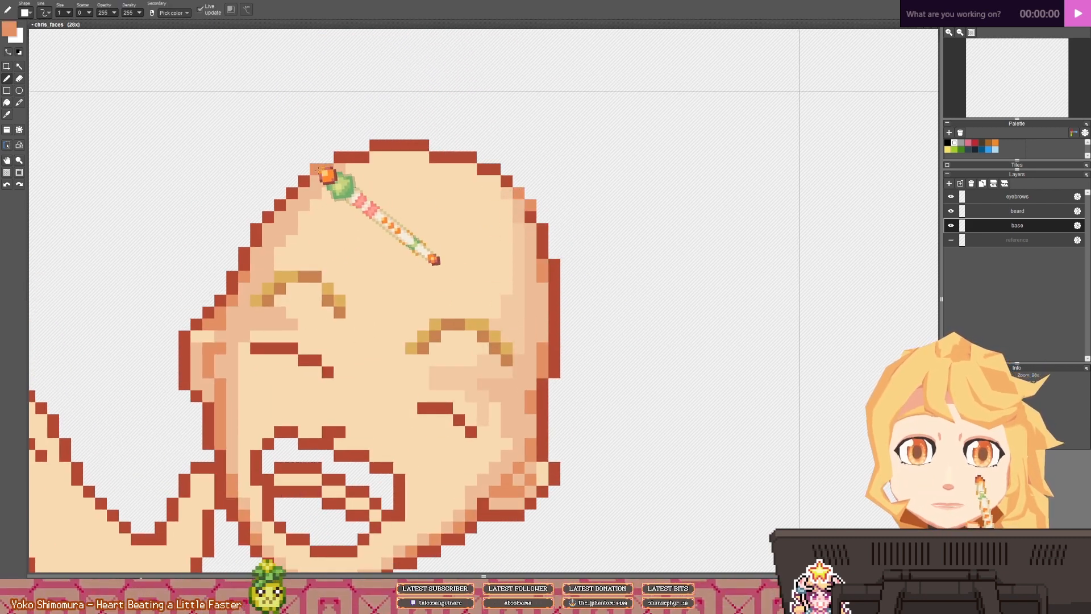
drag(318, 166, 348, 155)
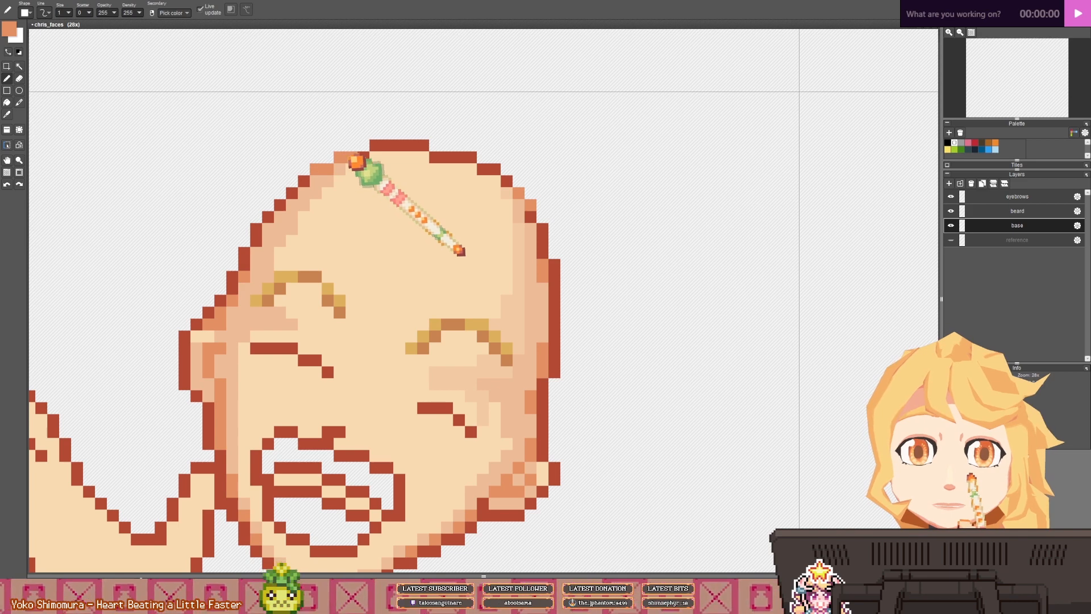
right_click(529, 245)
mouse_move(494, 176)
mouse_down()
mouse_move(472, 159)
mouse_move(375, 146)
mouse_up()
right_click(406, 157)
click(431, 158)
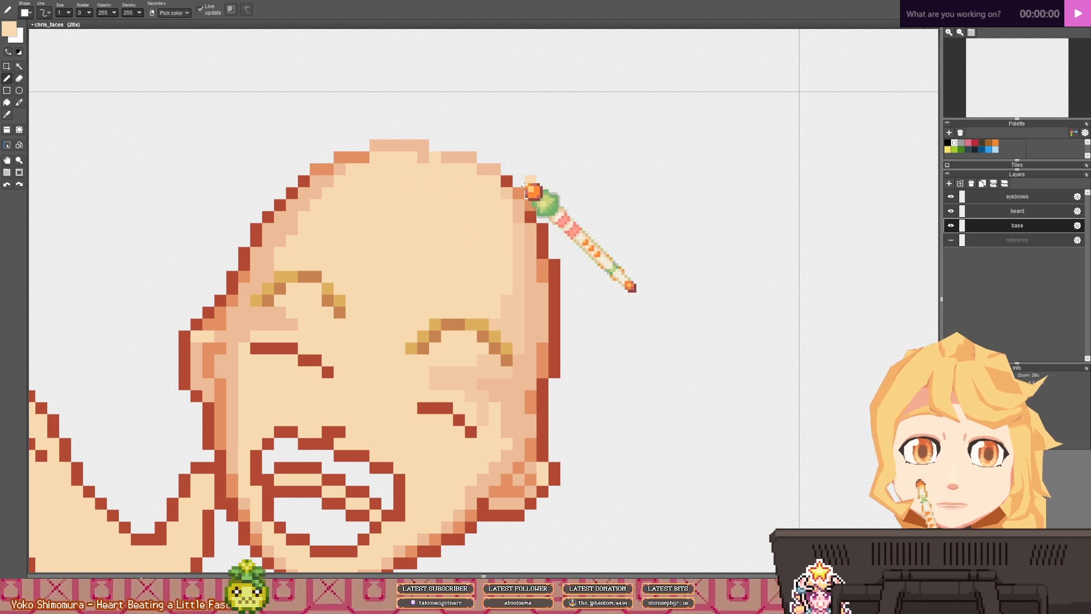
- Refine the softened crown outline with orange pixels on its right curve and a pale pinkish transition near the middle
click(518, 194)
right_click(518, 193)
click(507, 181)
right_click(459, 159)
click(435, 158)
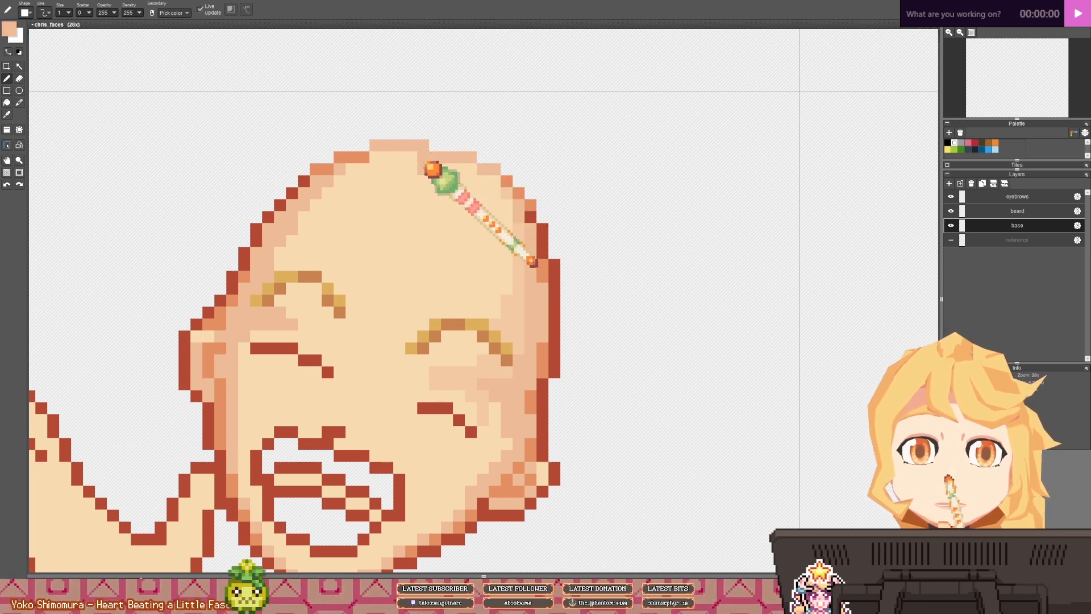
right_click(422, 158)
right_click(422, 169)
click(422, 157)
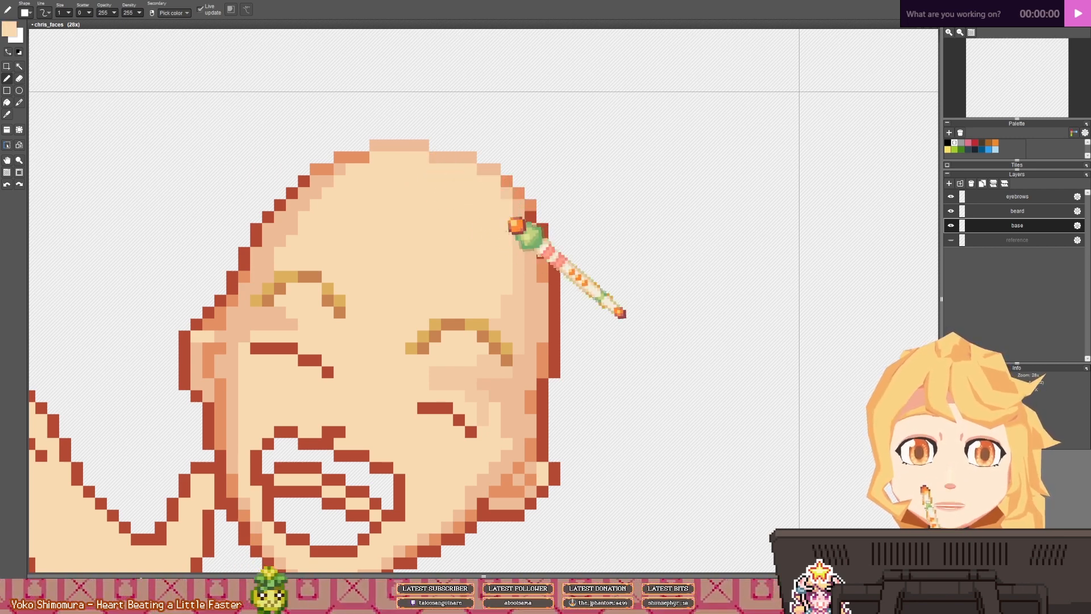
- Recolour both closed-eye lines of the laughing face with the brown sampled from the eyebrow
right_click(530, 296)
scroll(454, 396, down, 2)
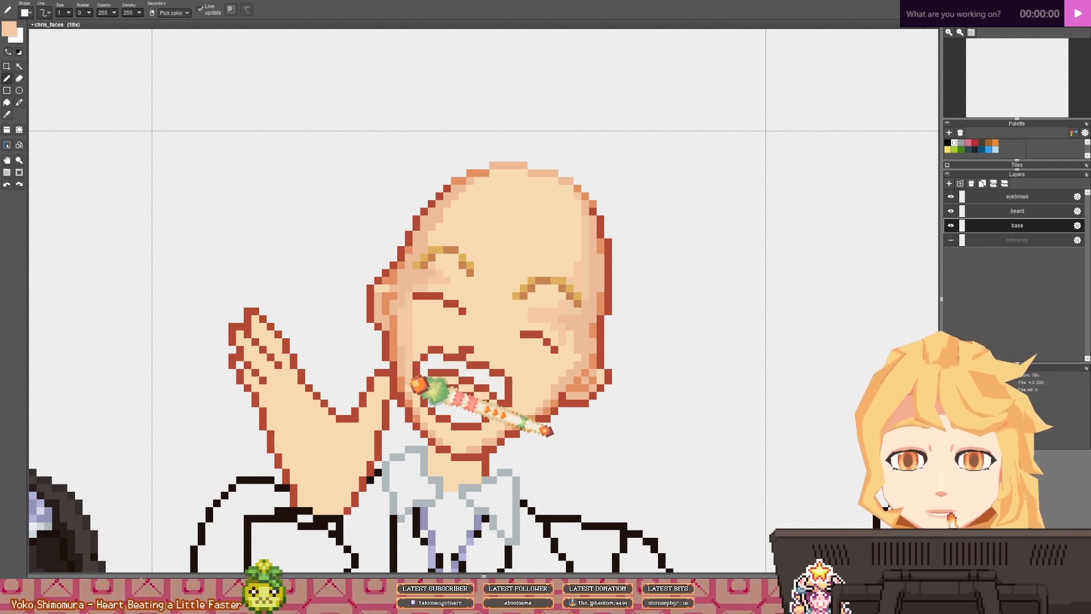
scroll(574, 513, up, 3)
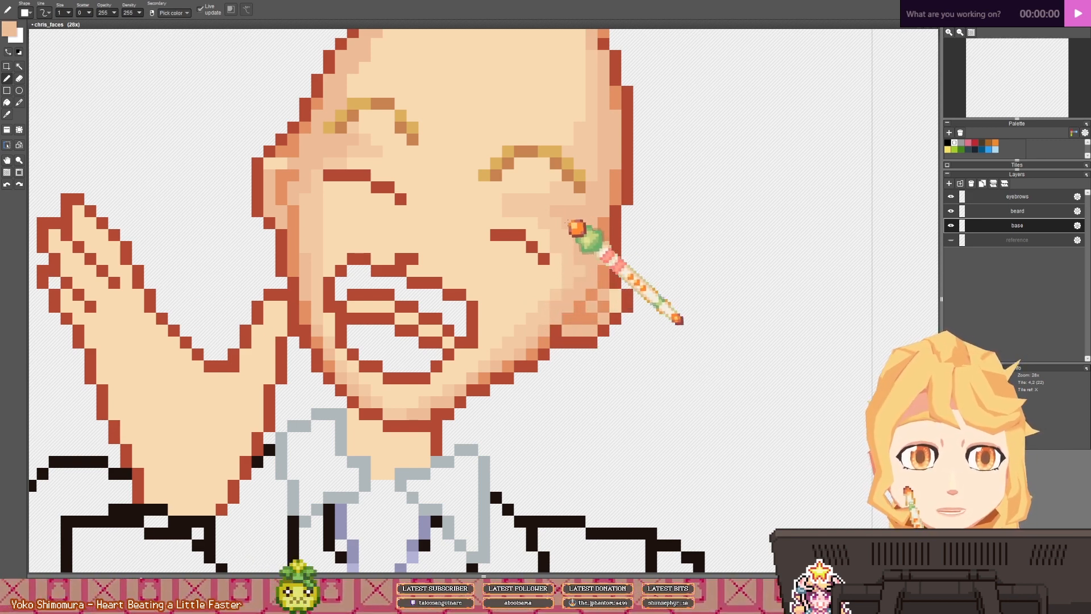
scroll(574, 250, down, 2)
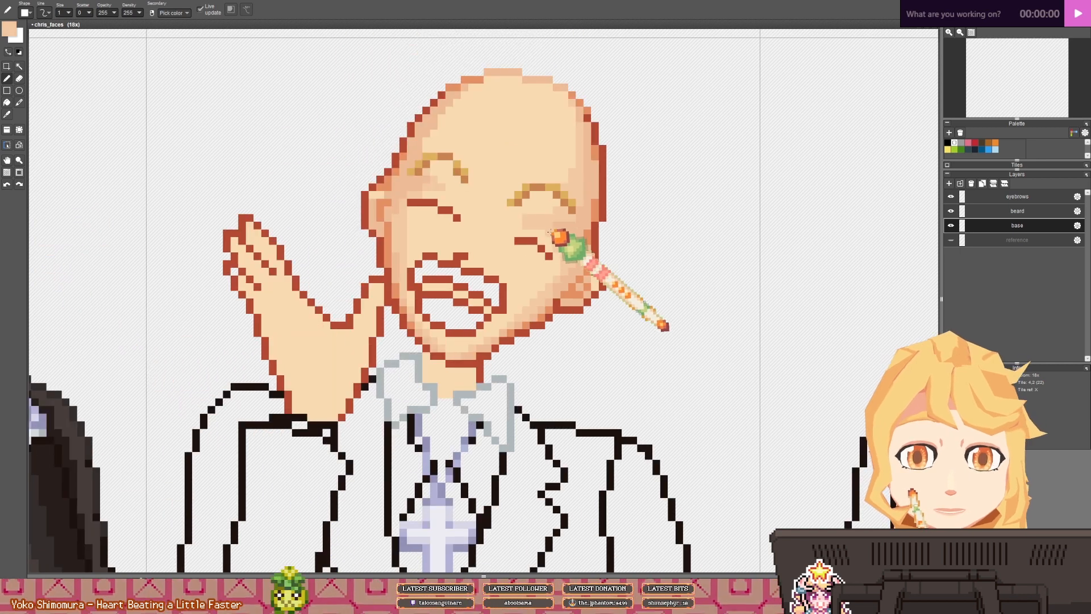
scroll(488, 233, up, 3)
right_click(474, 214)
mouse_move(427, 328)
mouse_down()
mouse_move(465, 326)
mouse_move(493, 356)
mouse_up()
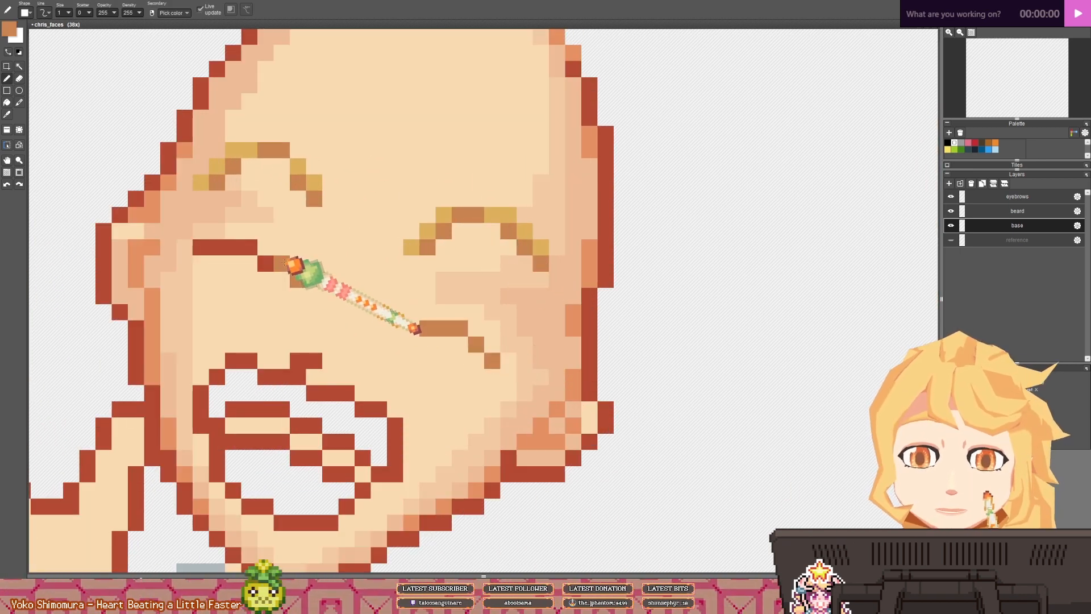
mouse_move(206, 245)
mouse_down()
mouse_move(258, 243)
mouse_move(248, 179)
mouse_move(223, 167)
mouse_move(251, 249)
mouse_up()
- Add golden eyebrow-coloured pixels along both closed-eye lines and beside their outer ends
right_click(217, 169)
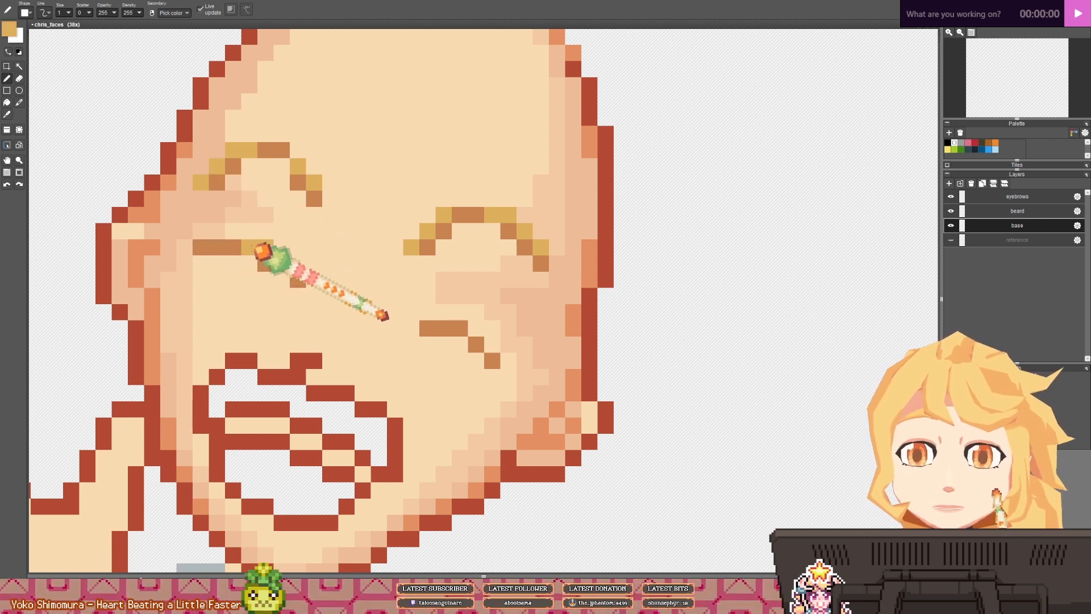
drag(473, 330, 458, 331)
click(285, 278)
click(296, 265)
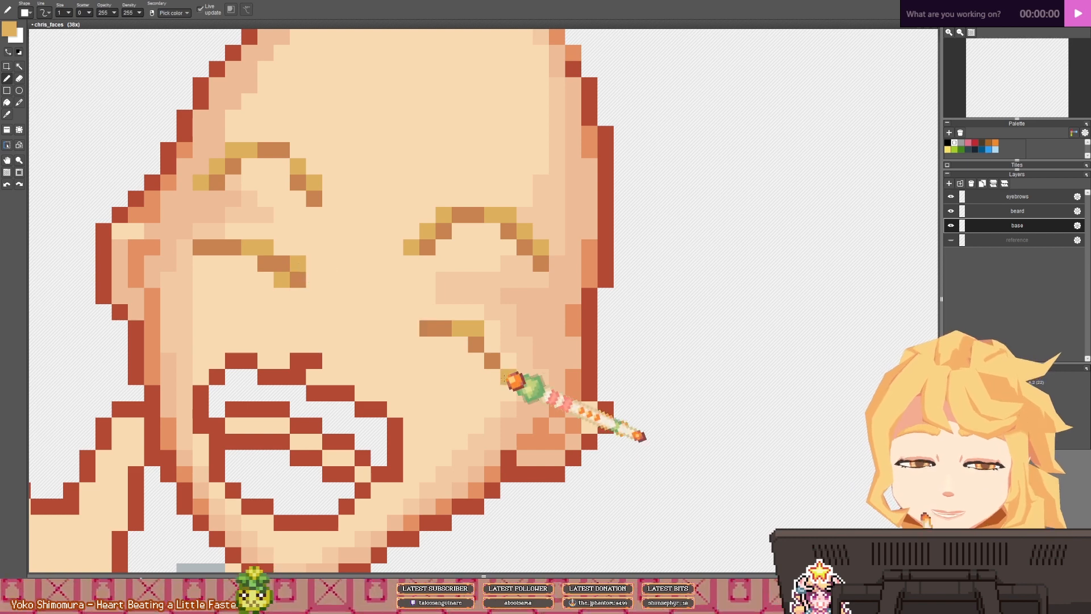
click(478, 360)
click(491, 344)
- Clean up stray pixels at the right closed eye and reshape both closed eyes into brown and golden arcs
scroll(500, 345, down, 5)
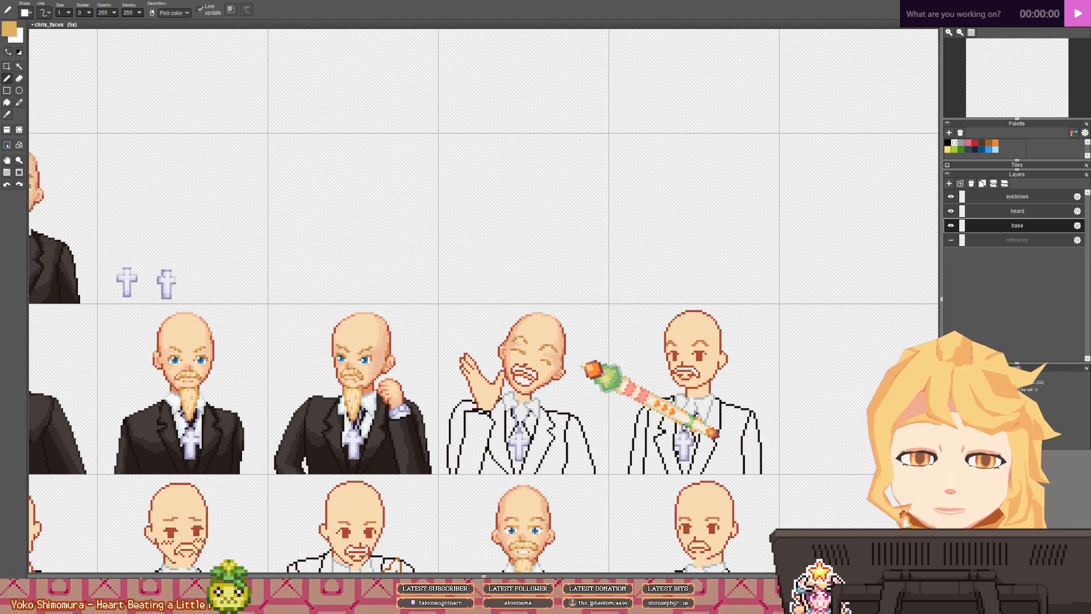
scroll(505, 355, up, 3)
scroll(502, 356, up, 2)
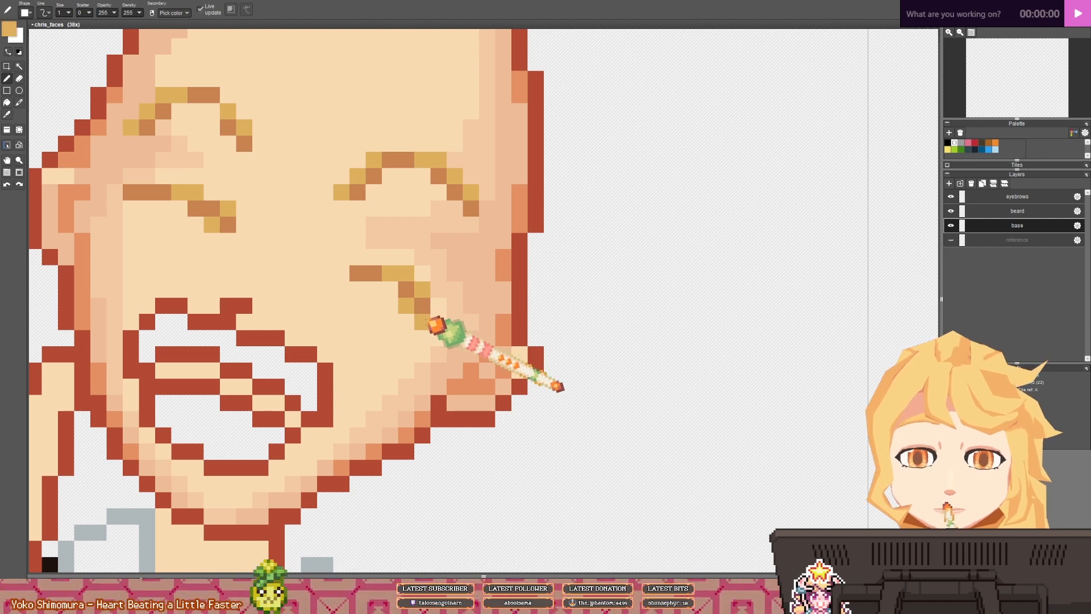
alt+click(419, 307)
click(407, 306)
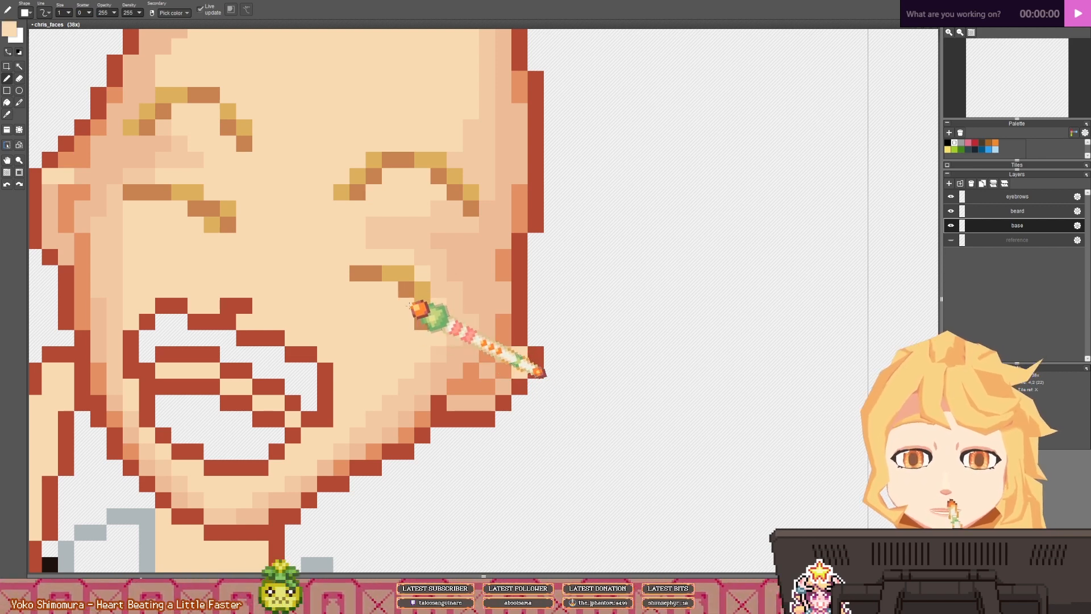
scroll(430, 309, down, 5)
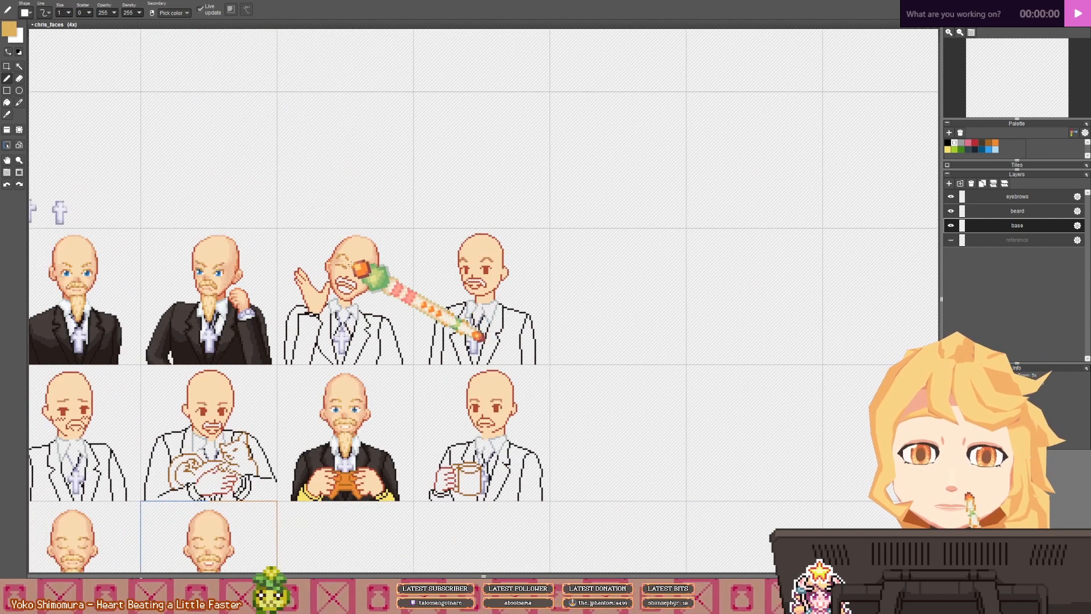
scroll(392, 278, up, 5)
alt+click(367, 260)
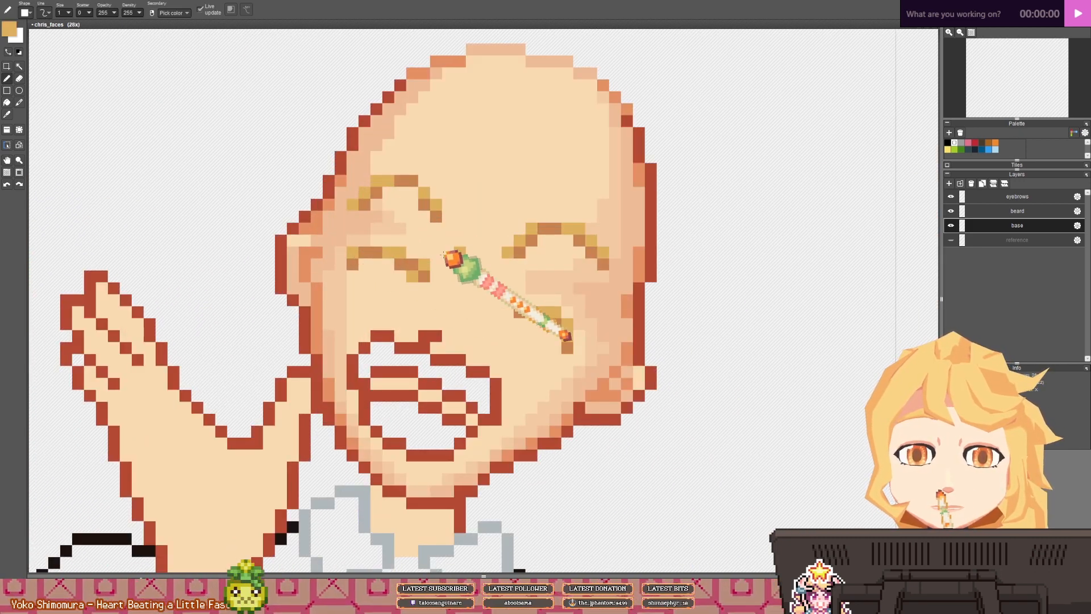
- Compare the laughing face's shading and closed eyes with the finished portraits at sheet scale and close up
scroll(367, 253, down, 6)
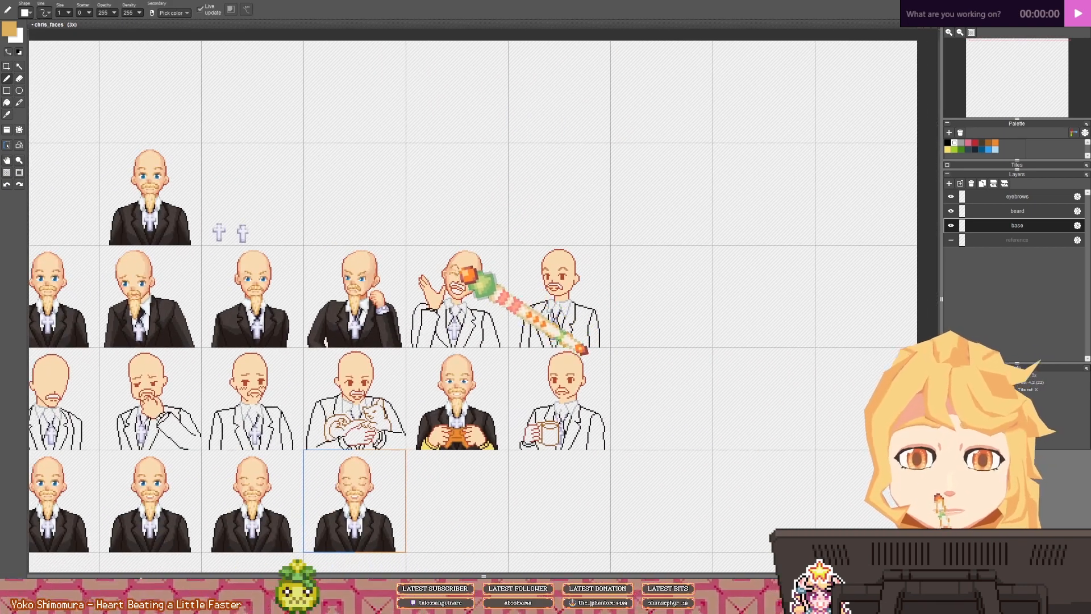
scroll(467, 275, up, 4)
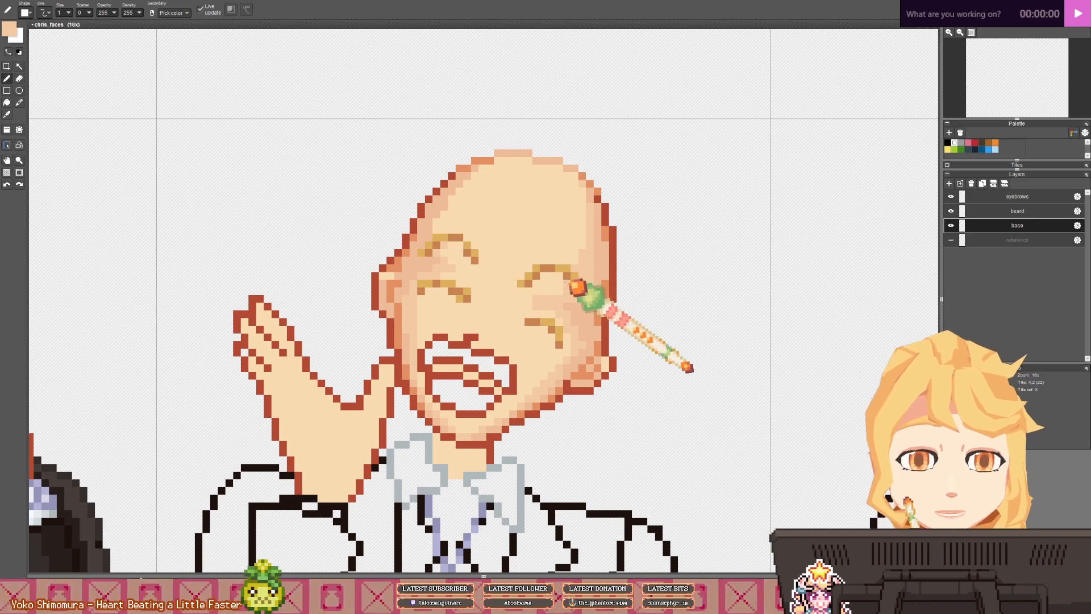
scroll(554, 276, down, 4)
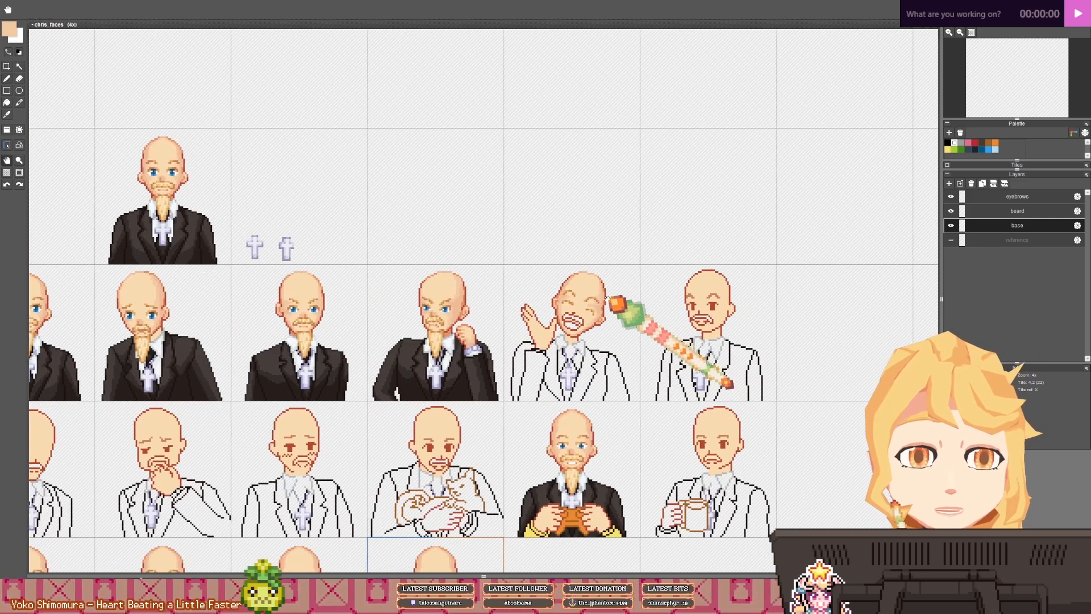
scroll(543, 302, up, 4)
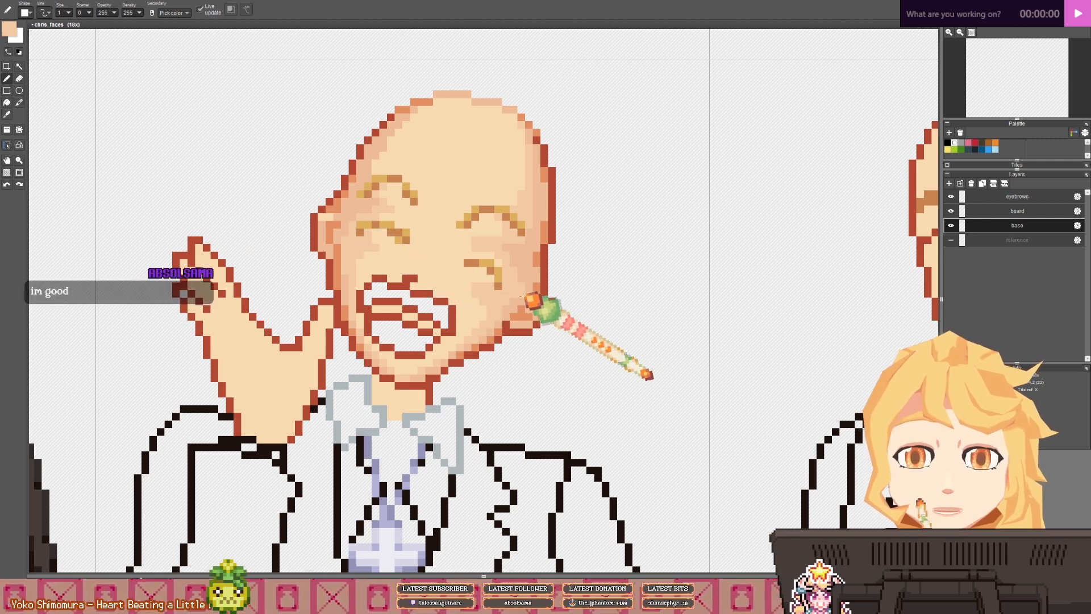
scroll(536, 301, down, 5)
scroll(545, 305, up, 3)
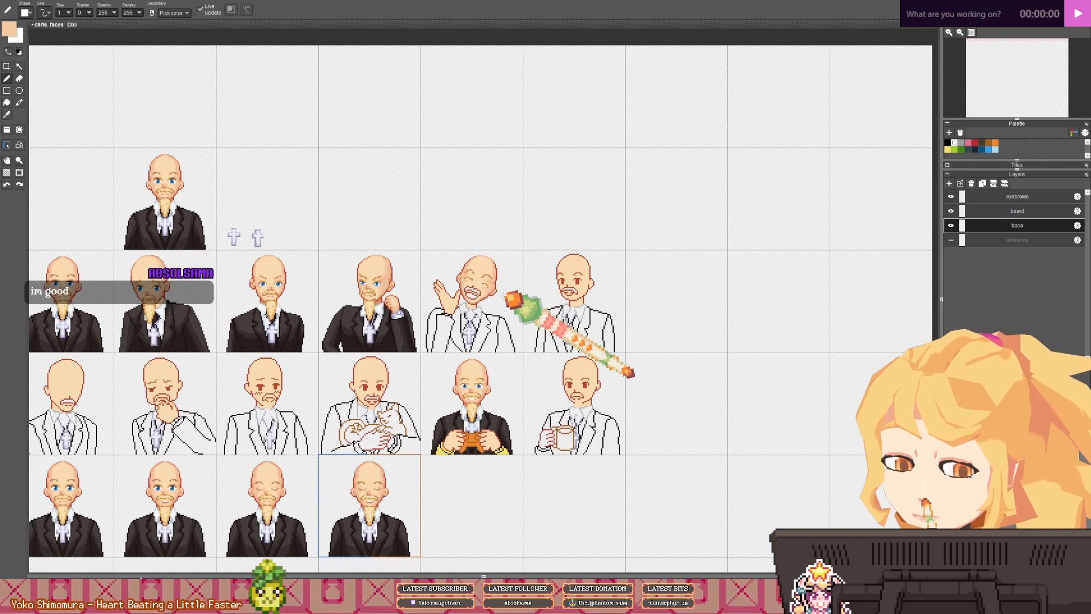
scroll(456, 293, up, 5)
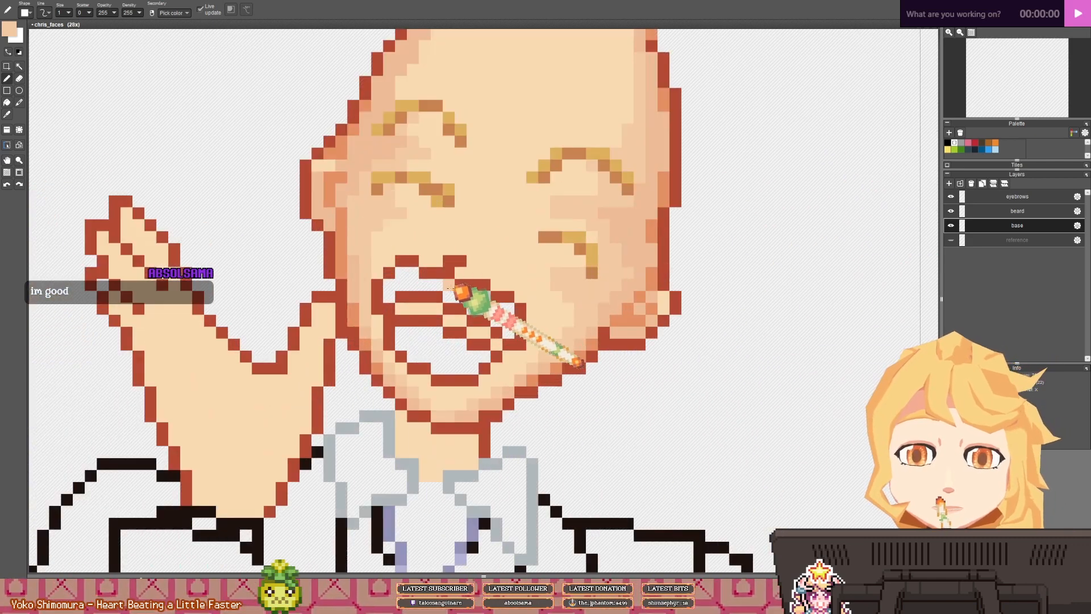
scroll(453, 357, down, 2)
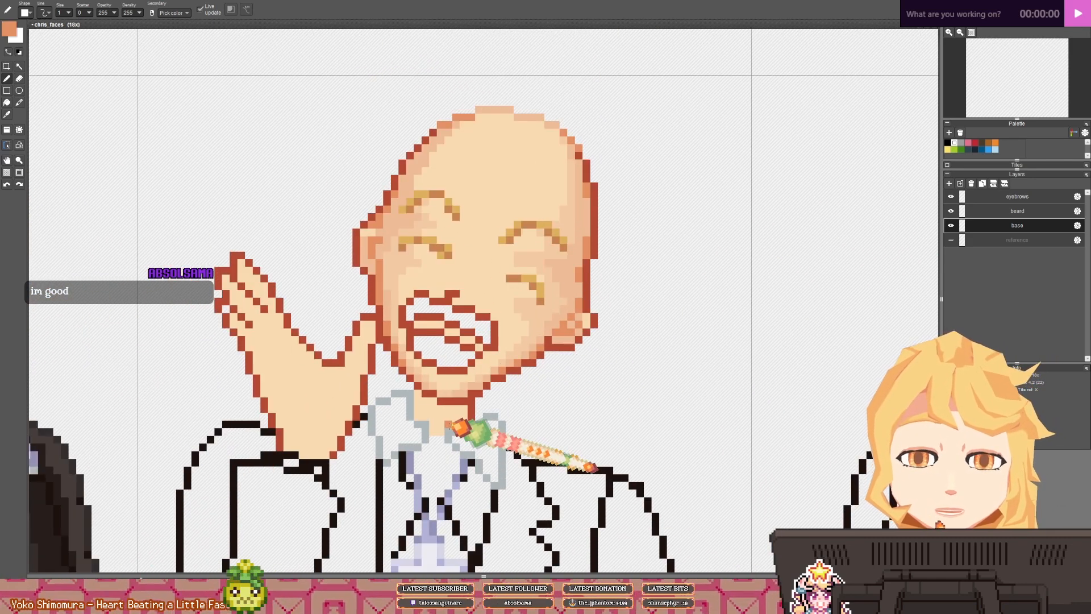
- Fill the laughing character's neck with the orange skin shadow
key(f)
click(449, 421)
key(b)
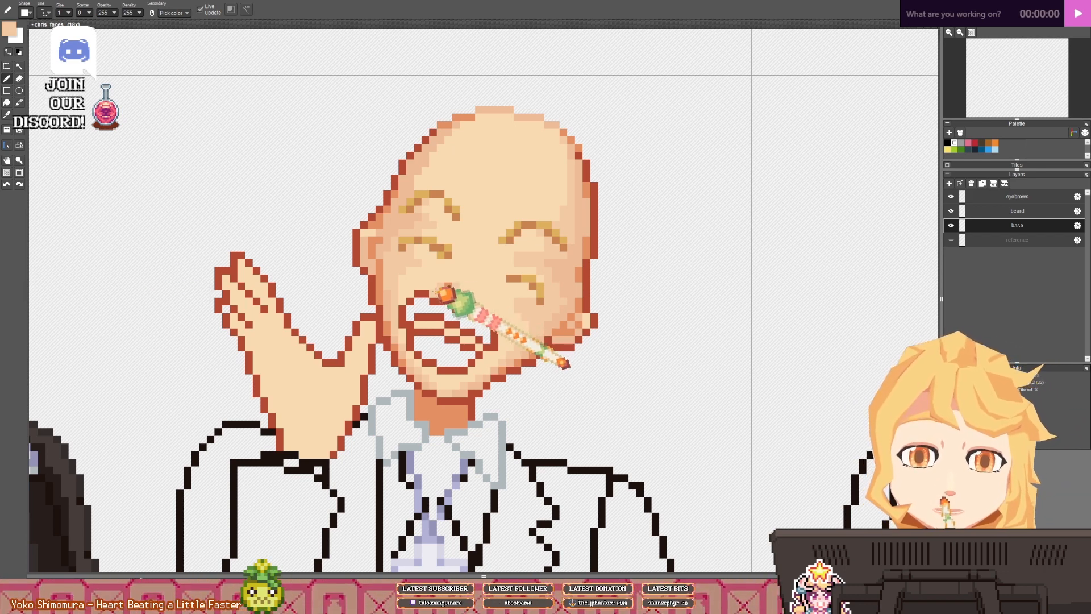
- Shade a small nose in orange and pinkish tones above the laughing mouth and tidy the upper lip line beneath it
scroll(499, 304, down, 3)
scroll(506, 310, down, 1)
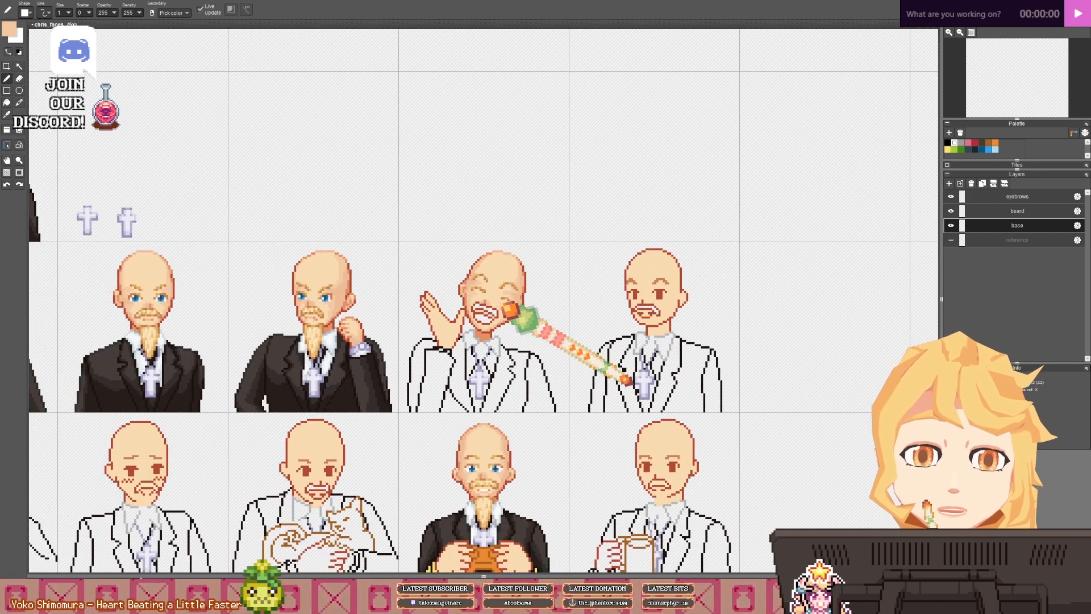
key(e)
scroll(507, 310, up, 4)
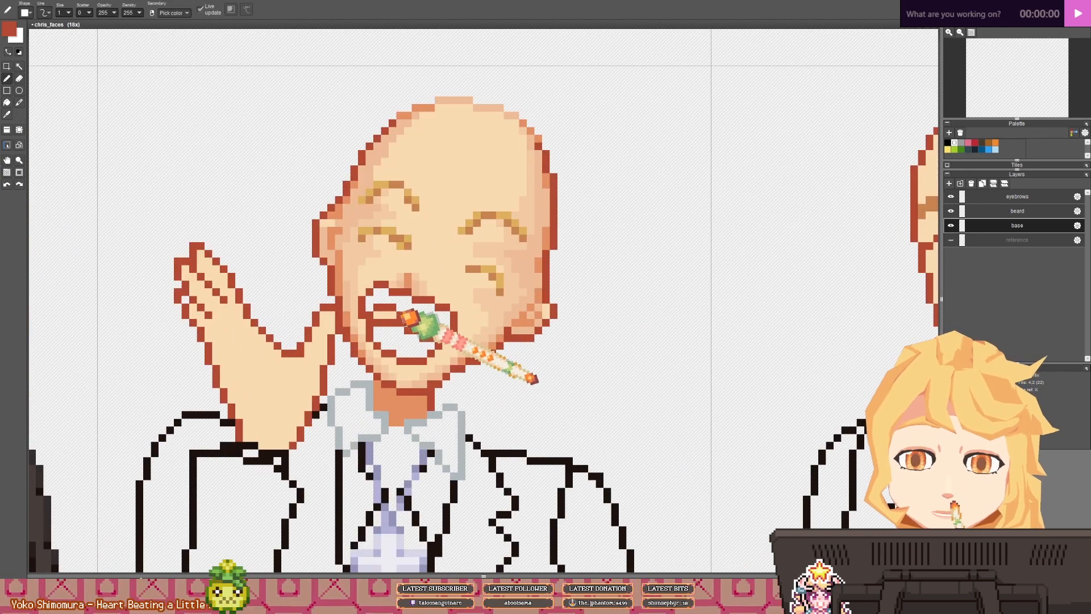
scroll(455, 321, down, 3)
scroll(455, 321, up, 3)
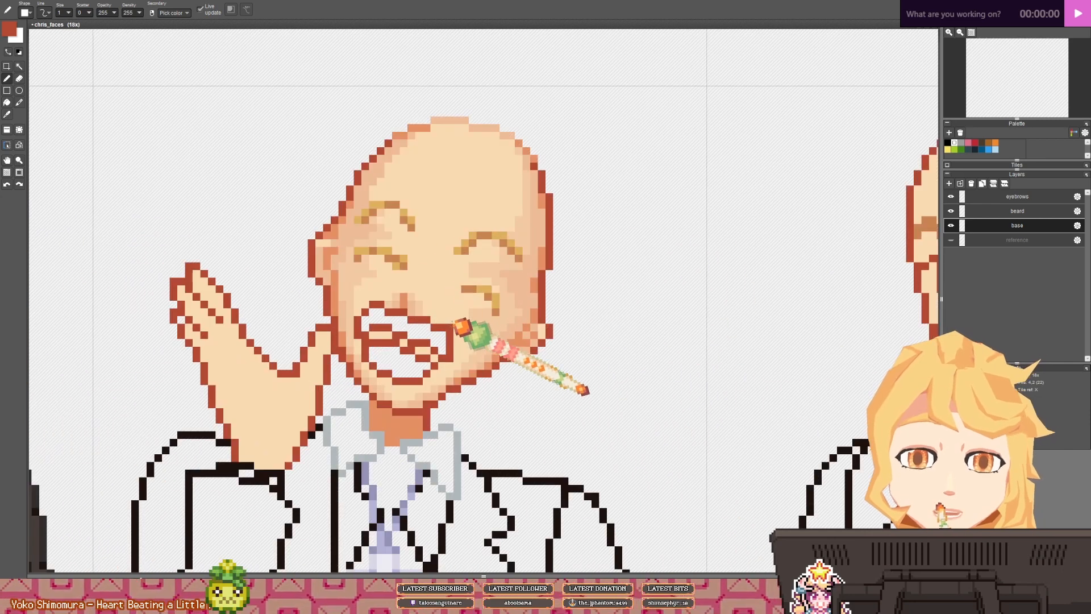
- Sample the brown from the finished frowning portrait's moustache and recolour the left corner of the laughing mouth's outline
right_click(451, 328)
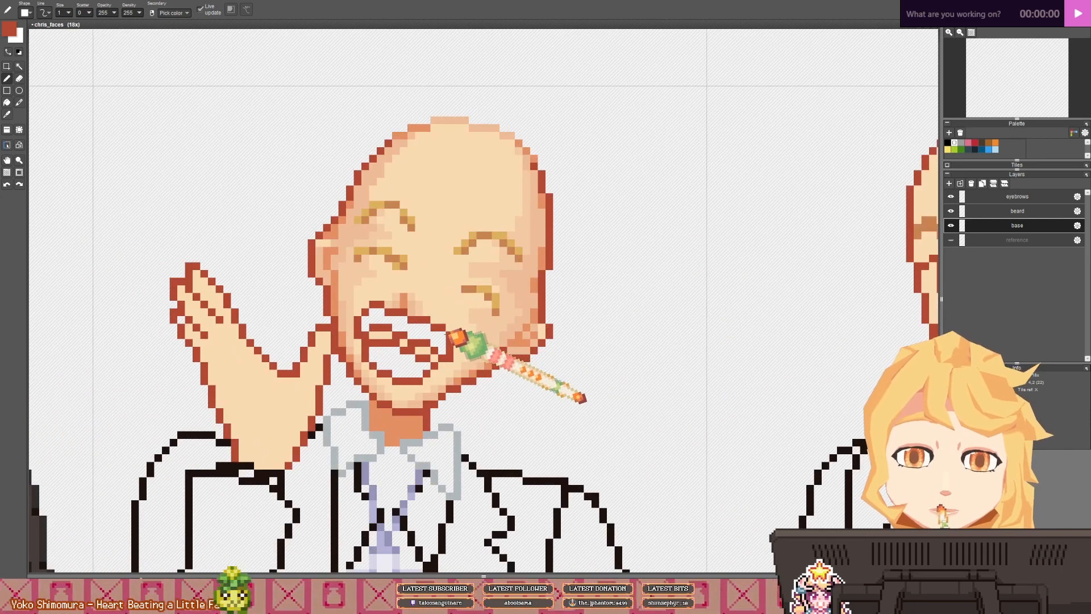
right_click(493, 295)
scroll(443, 335, down, 3)
scroll(255, 295, up, 3)
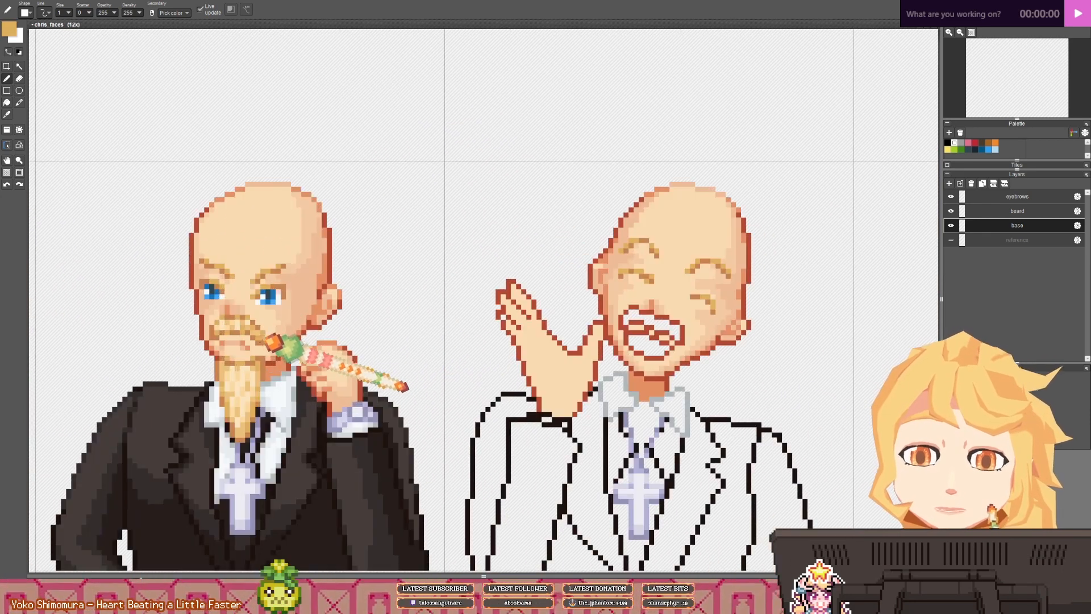
right_click(263, 339)
drag(645, 317, 538, 310)
scroll(538, 311, up, 1)
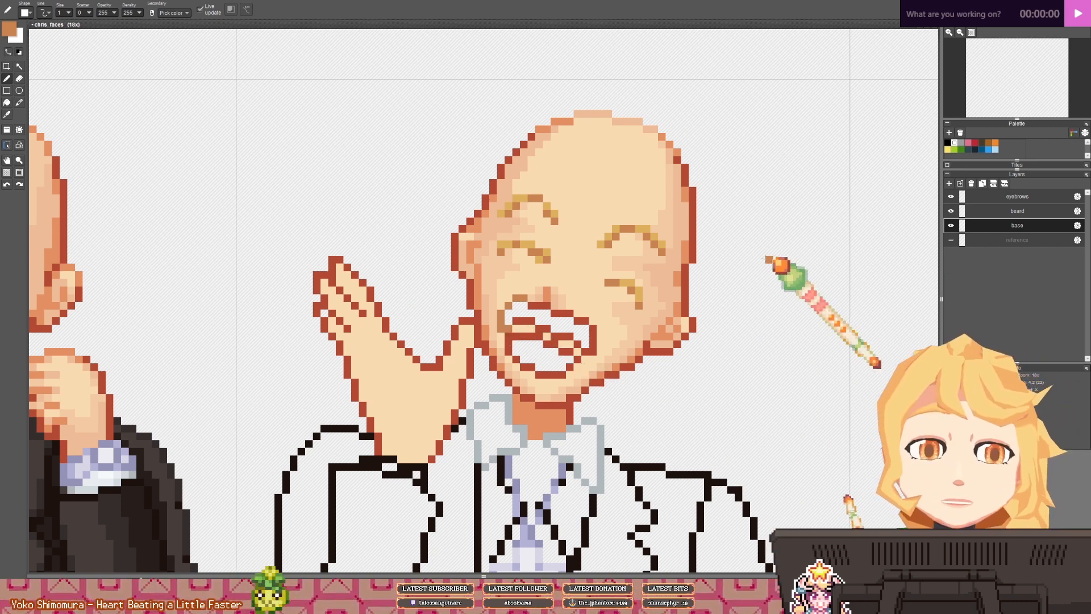
- Recolour the outline around the laughing mouth's upper teeth with the moustache brown and tidy its edge with the eraser
key(space)
drag(662, 297, 603, 280)
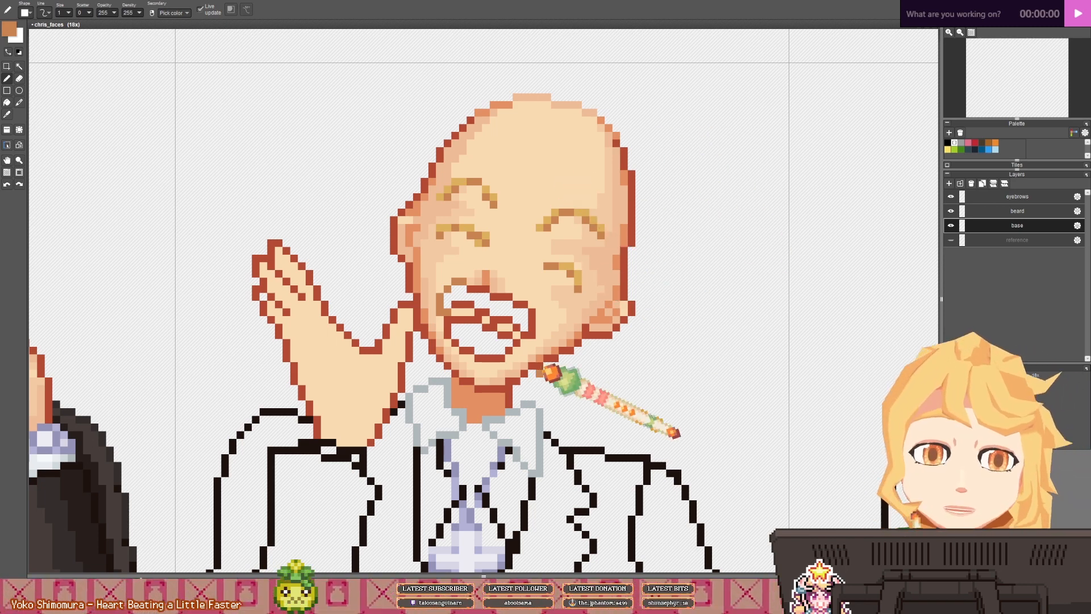
key(space)
mouse_move(510, 312)
mouse_down()
mouse_move(438, 299)
mouse_move(439, 336)
mouse_up()
key(space)
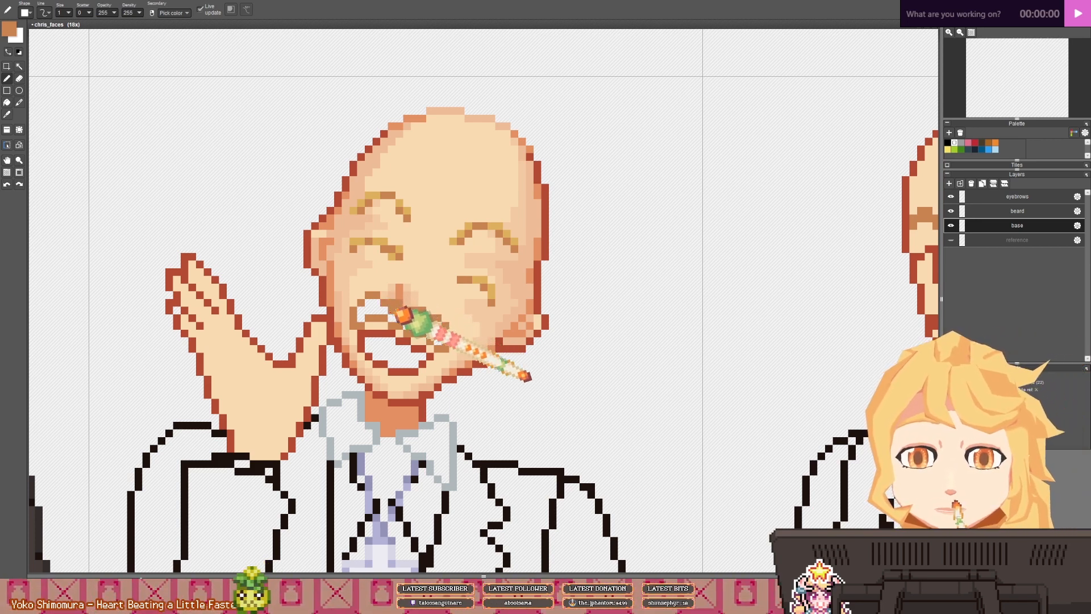
key(e)
- Sample the light blond from the finished frowning portrait's moustache and fill the outlined moustache above the laughing mouth with it
scroll(405, 315, down, 3)
scroll(227, 316, up, 2)
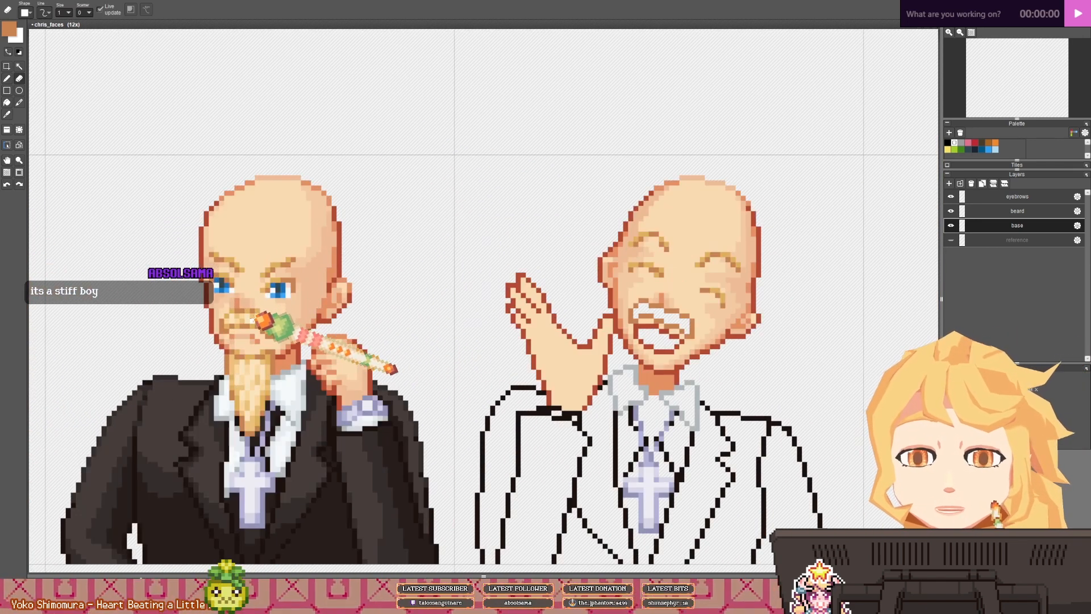
key(b)
right_click(275, 322)
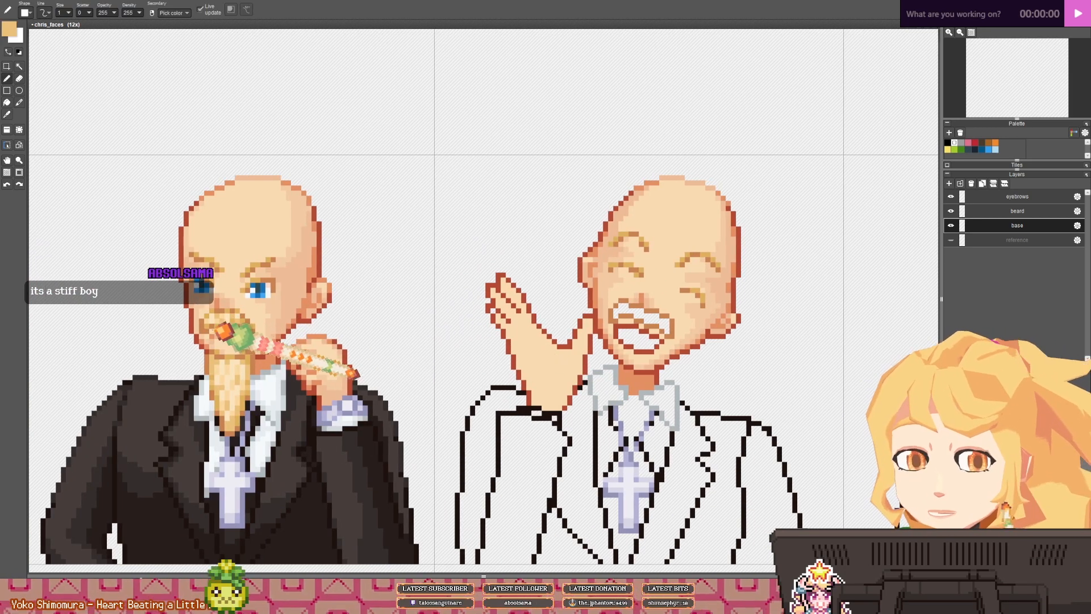
scroll(281, 328, up, 1)
drag(697, 339, 340, 325)
scroll(401, 323, up, 1)
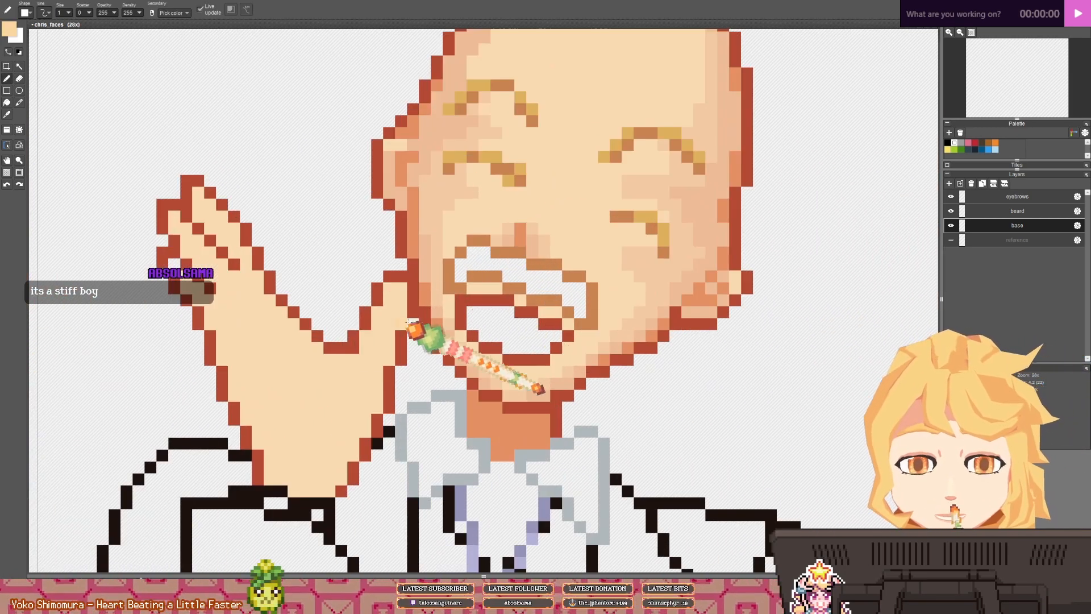
key(g)
click(513, 266)
key(b)
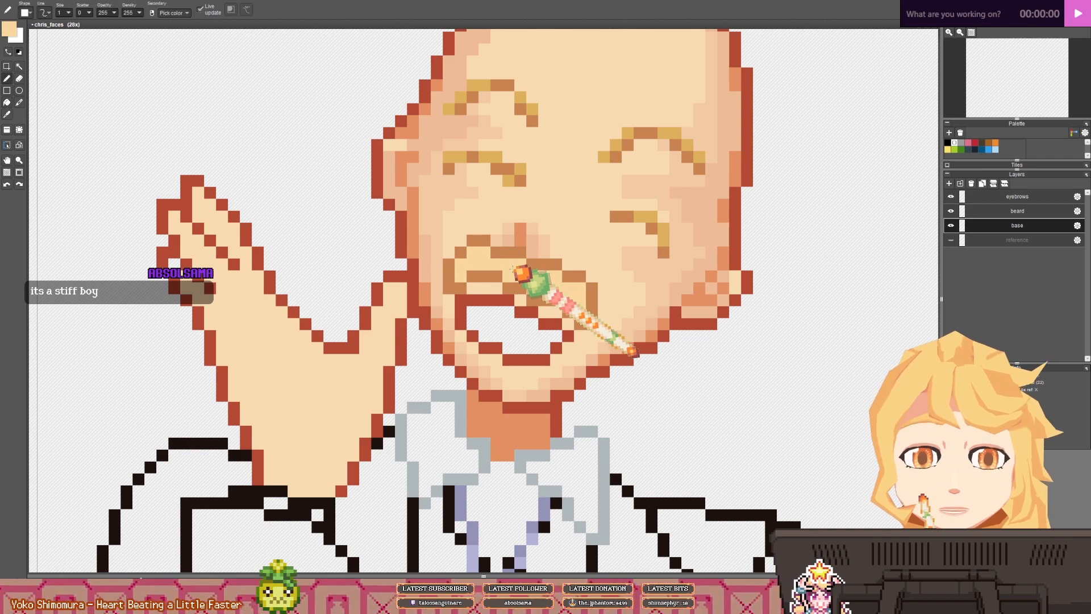
- Sample the golden tone from the frowning portrait's moustache and shade the edges of the laughing character's moustache with it
scroll(513, 266, down, 3)
drag(182, 298, 304, 294)
scroll(369, 273, up, 2)
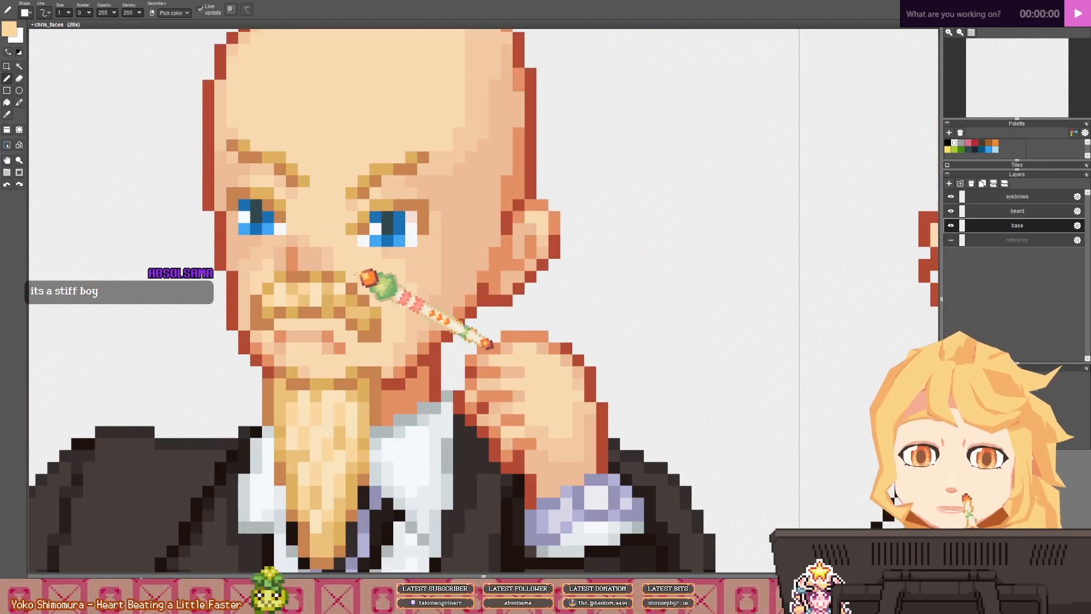
scroll(397, 296, down, 2)
drag(724, 305, 389, 299)
scroll(363, 272, up, 2)
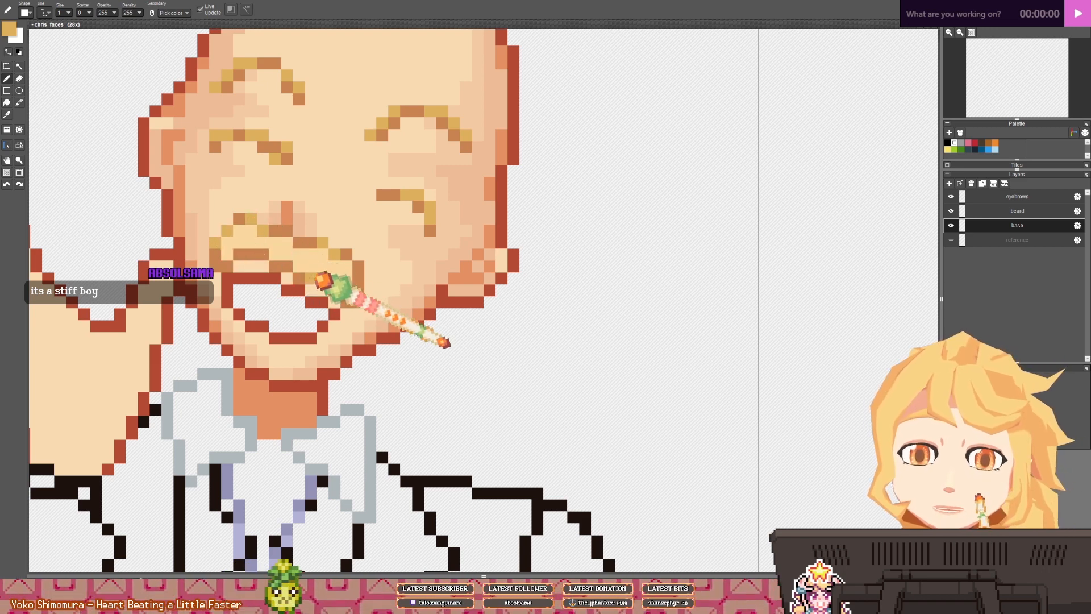
- Sample the mid blond from the frowning portrait's moustache and paint strands through the laughing character's moustache
scroll(316, 250, down, 3)
drag(207, 244, 445, 257)
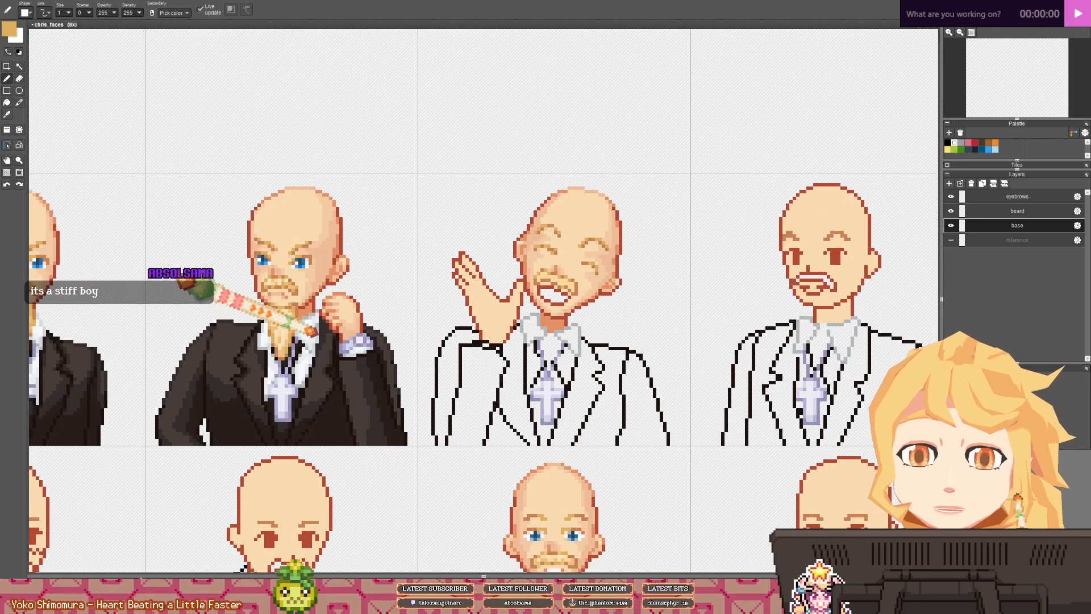
scroll(273, 284, up, 3)
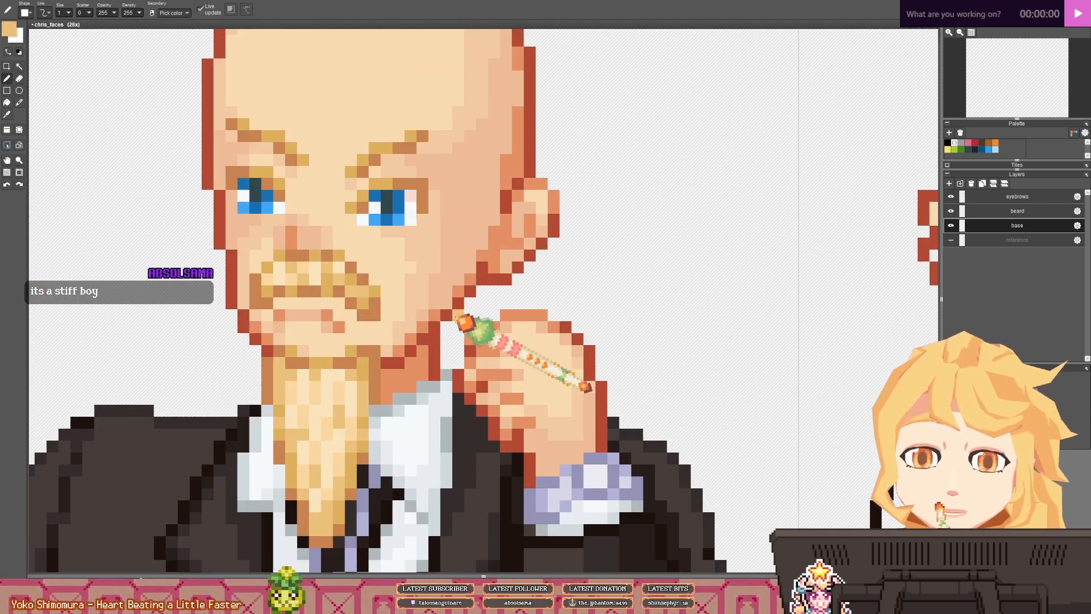
scroll(568, 318, down, 5)
scroll(525, 314, up, 5)
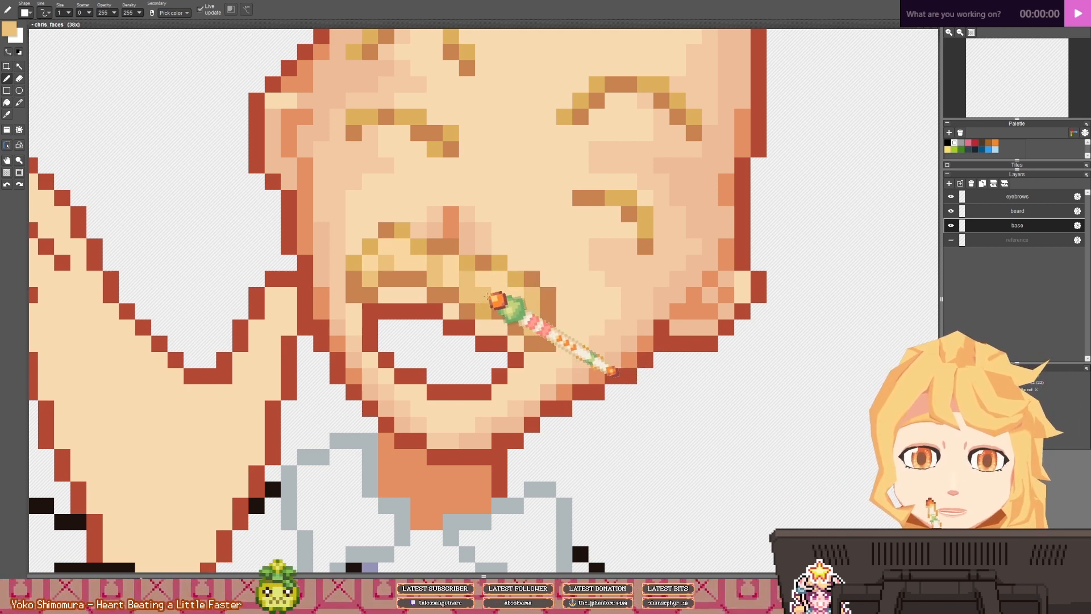
- Sample the pale cream highlight from the frowning portrait's moustache and add highlight pixels to the laughing character's moustache
scroll(489, 296, down, 5)
scroll(316, 289, up, 3)
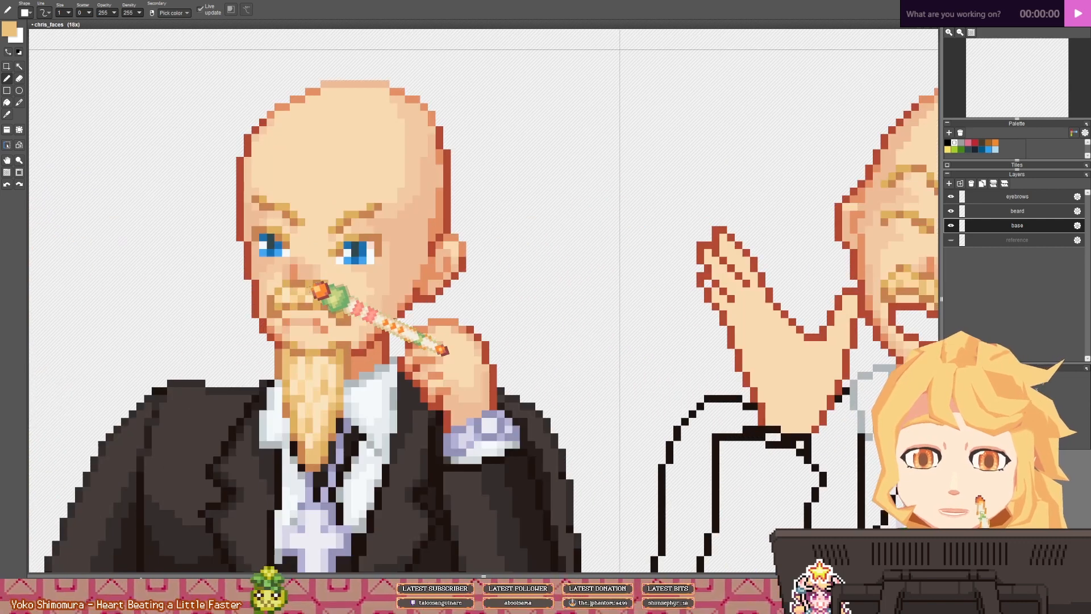
right_click(311, 291)
scroll(710, 297, down, 2)
drag(738, 298, 477, 290)
scroll(509, 288, up, 1)
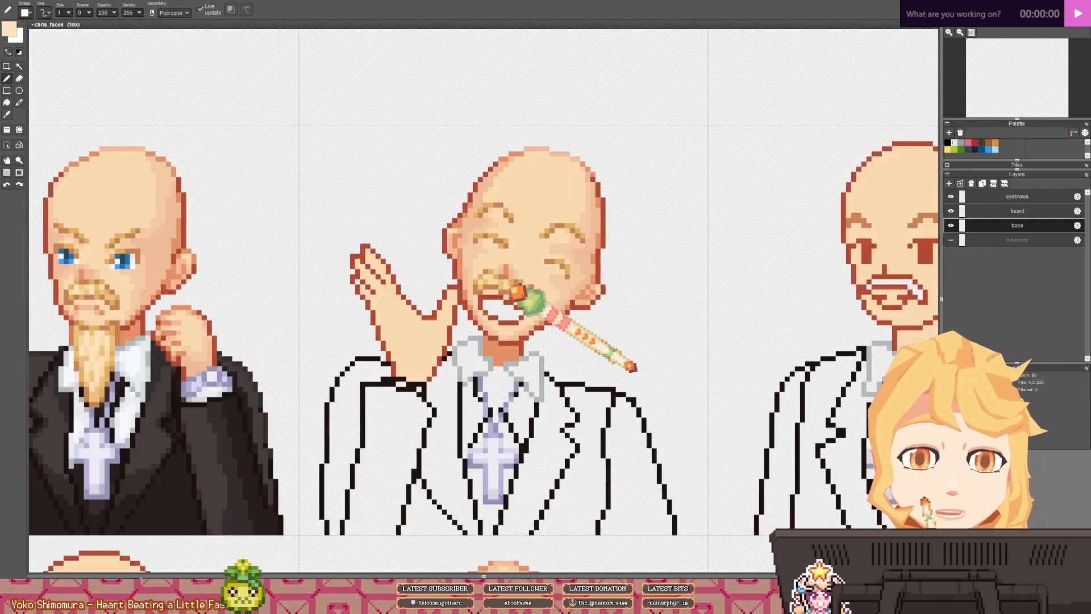
scroll(515, 291, up, 2)
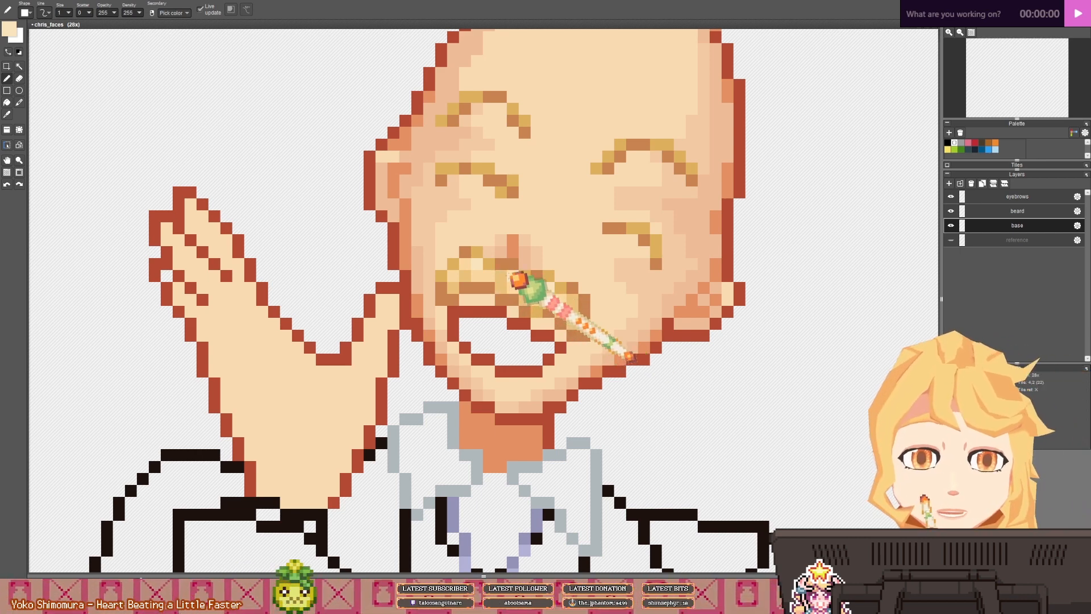
- Sample the pink from the open mouth of a finished portrait in the lowest row and paint the laughing character's tongue
scroll(517, 278, down, 5)
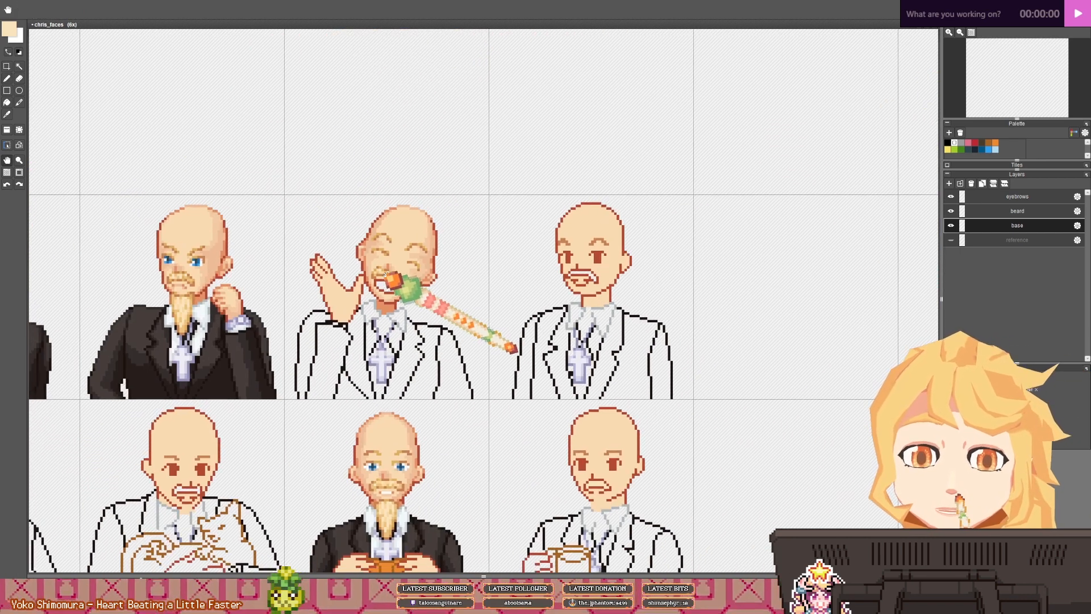
scroll(388, 267, up, 2)
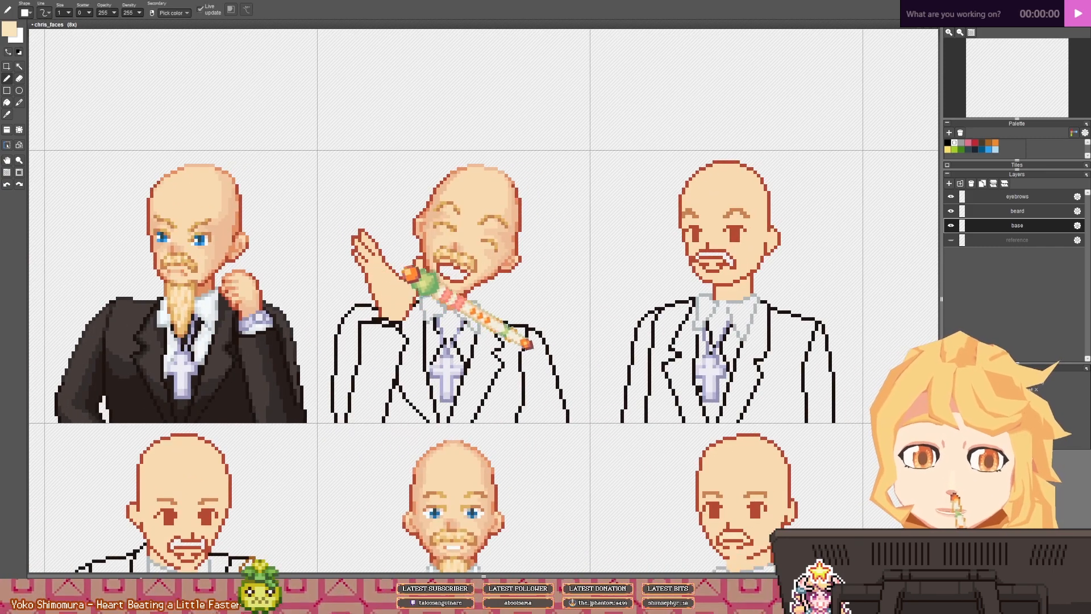
scroll(444, 267, up, 1)
drag(149, 264, 297, 269)
scroll(184, 272, down, 3)
drag(175, 282, 345, 277)
drag(156, 300, 358, 286)
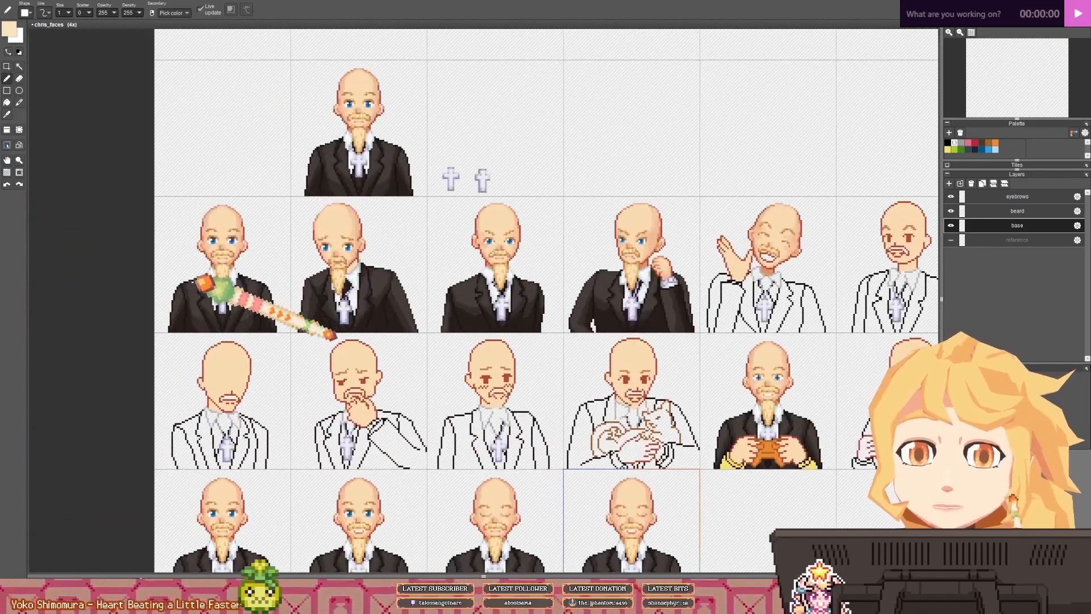
drag(355, 456, 299, 288)
scroll(304, 365, up, 5)
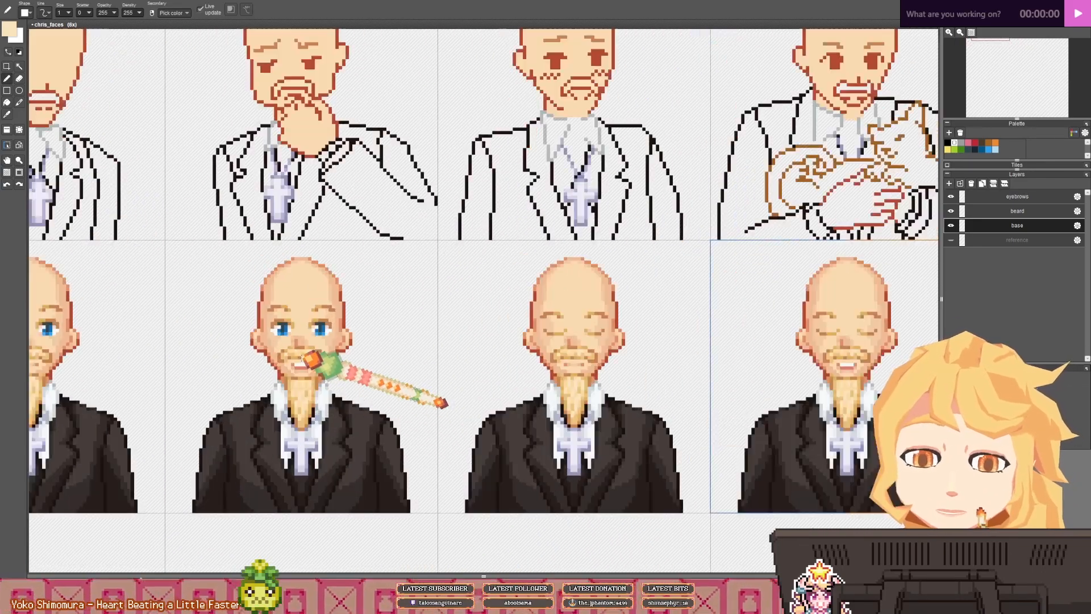
scroll(305, 392, down, 6)
scroll(519, 177, up, 2)
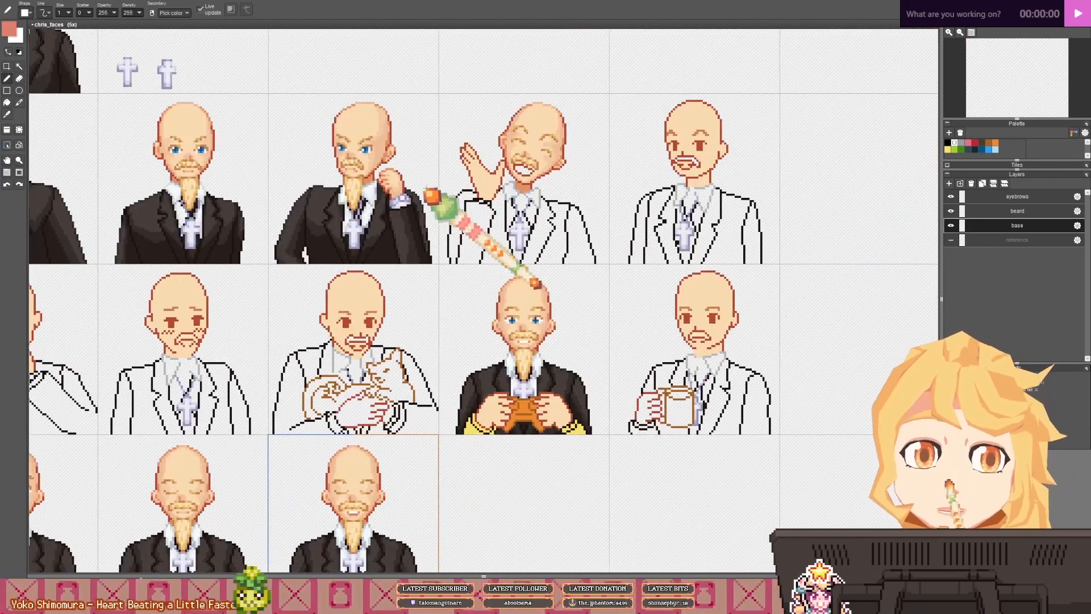
scroll(407, 229, up, 4)
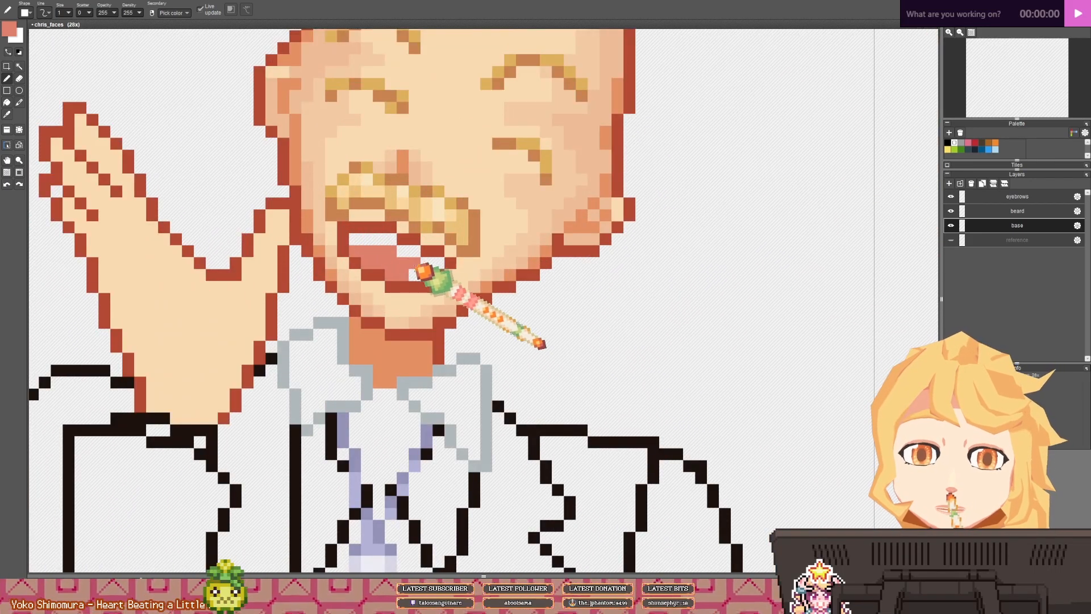
- Sample the white from the frowning portrait's eye and paint the laughing character's upper teeth with it
scroll(424, 261, down, 2)
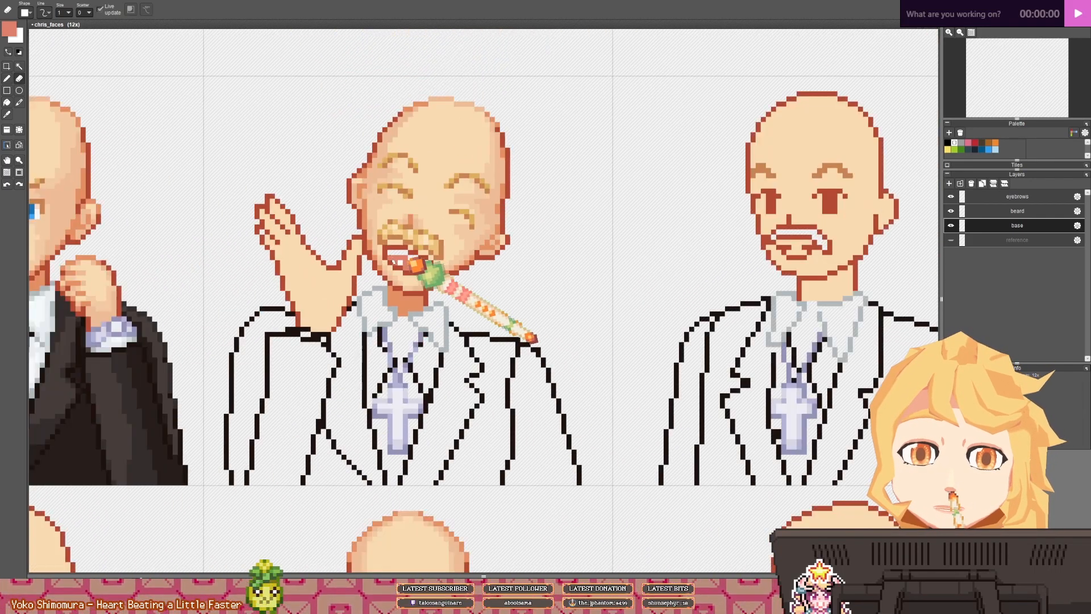
drag(100, 220, 391, 220)
mouse_move(139, 231)
mouse_down()
mouse_move(366, 228)
mouse_move(143, 258)
mouse_up()
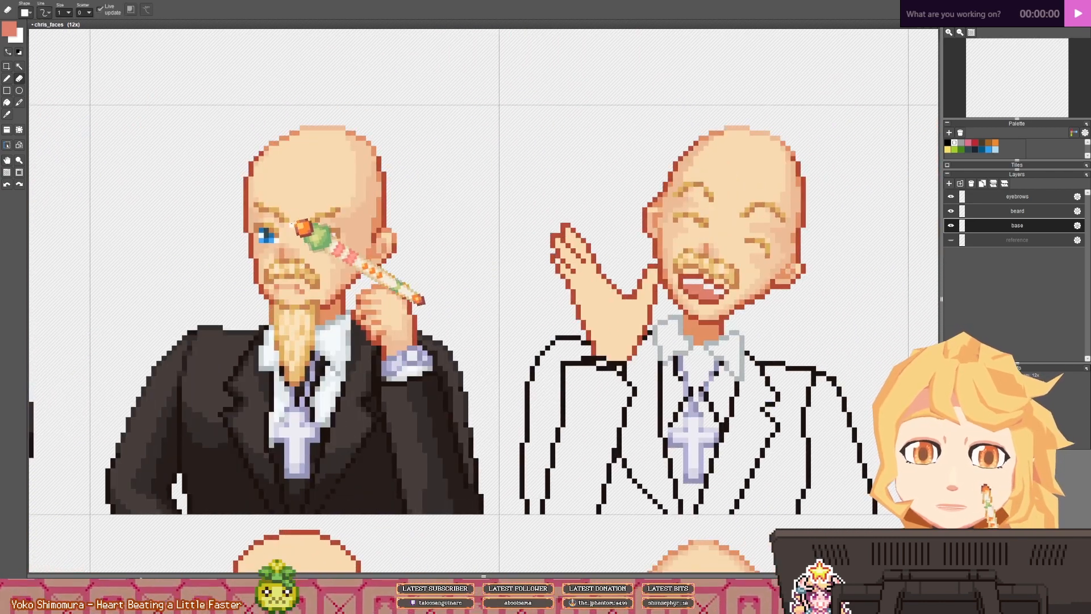
scroll(320, 227, up, 2)
key(b)
right_click(353, 253)
scroll(351, 254, down, 2)
drag(691, 249, 392, 238)
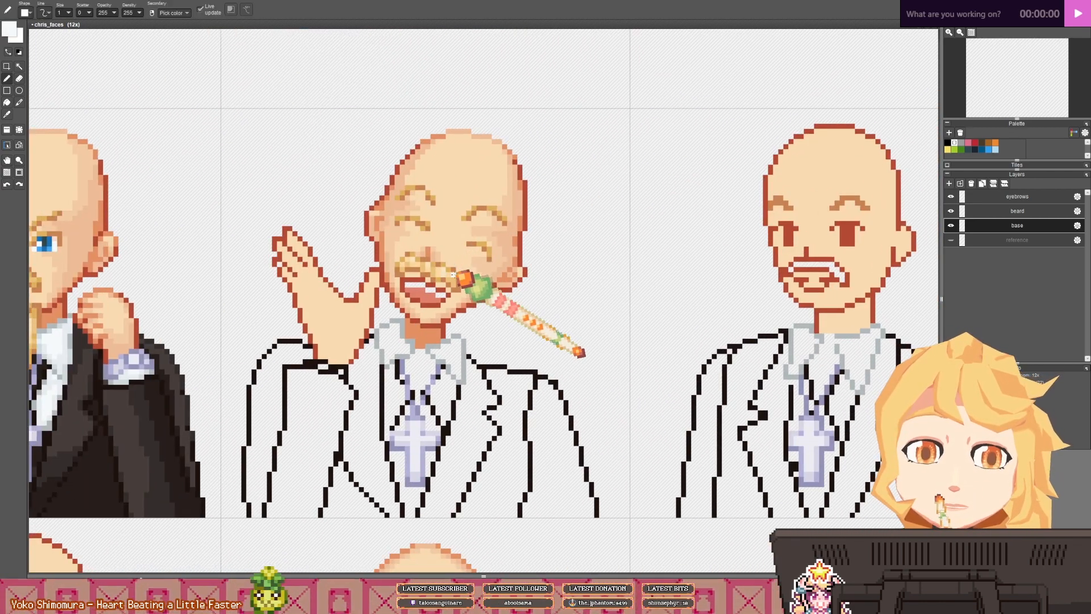
scroll(453, 274, up, 2)
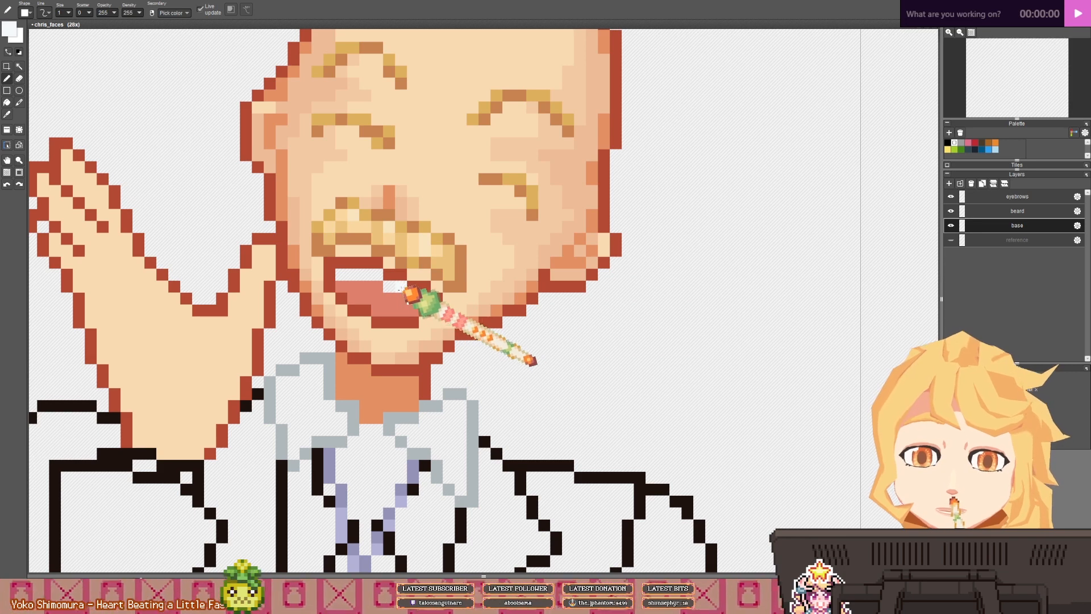
- Sample the pale pink from the frowning portrait's eye white and shade the laughing character's upper teeth
scroll(408, 471, down, 2)
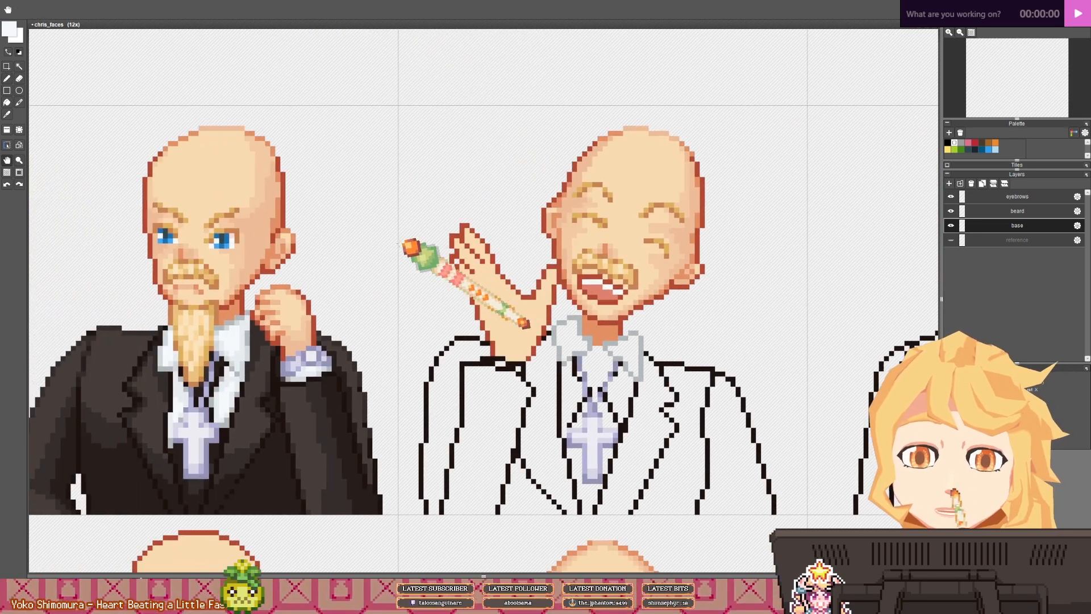
right_click(233, 236)
drag(606, 250, 465, 256)
scroll(454, 280, up, 2)
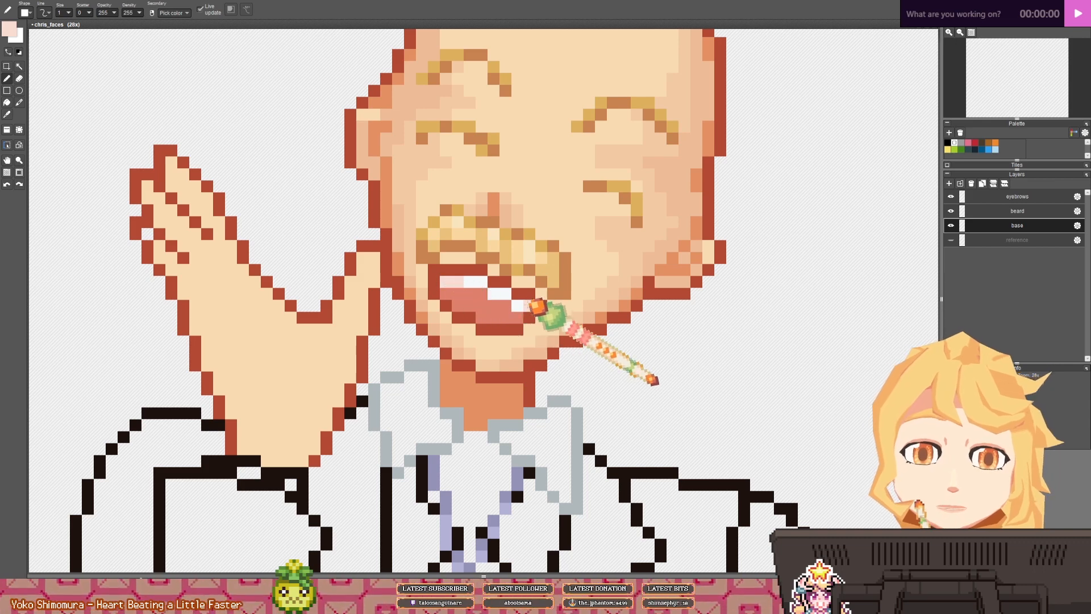
- Sample the tongue pink, darken it to RGB 208, 95, 72 and shade the inside of the laughing mouth
scroll(448, 283, down, 2)
drag(415, 261, 363, 255)
right_click(362, 275)
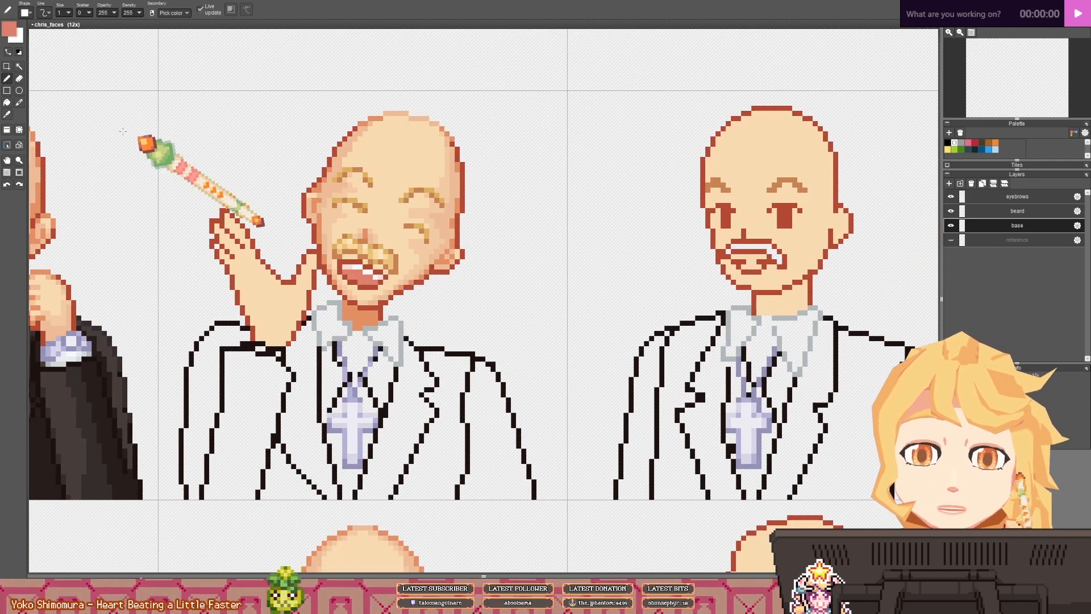
click(9, 28)
drag(104, 113, 101, 108)
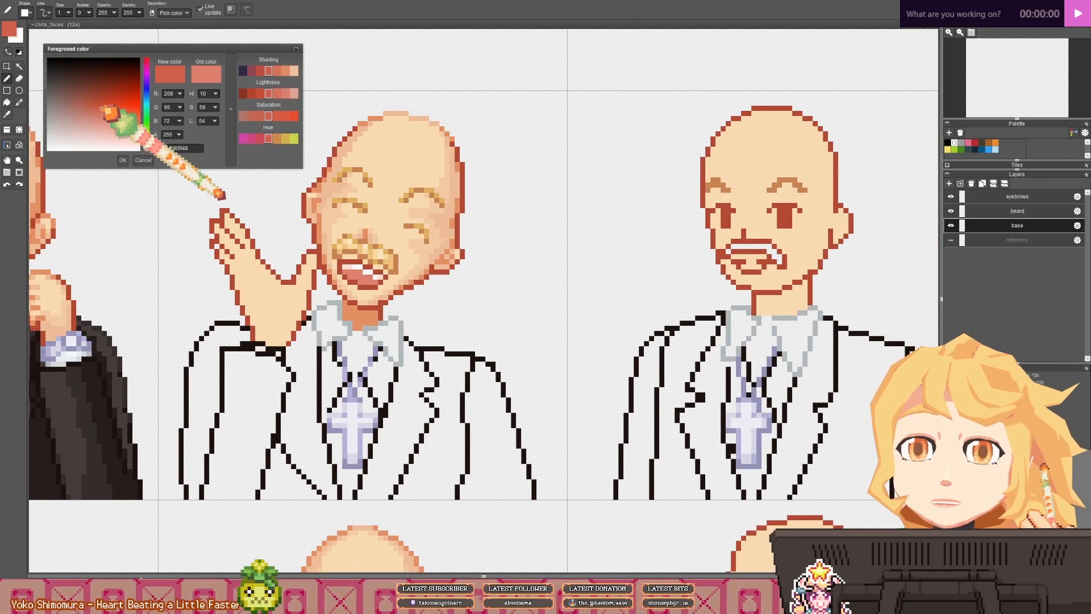
click(123, 161)
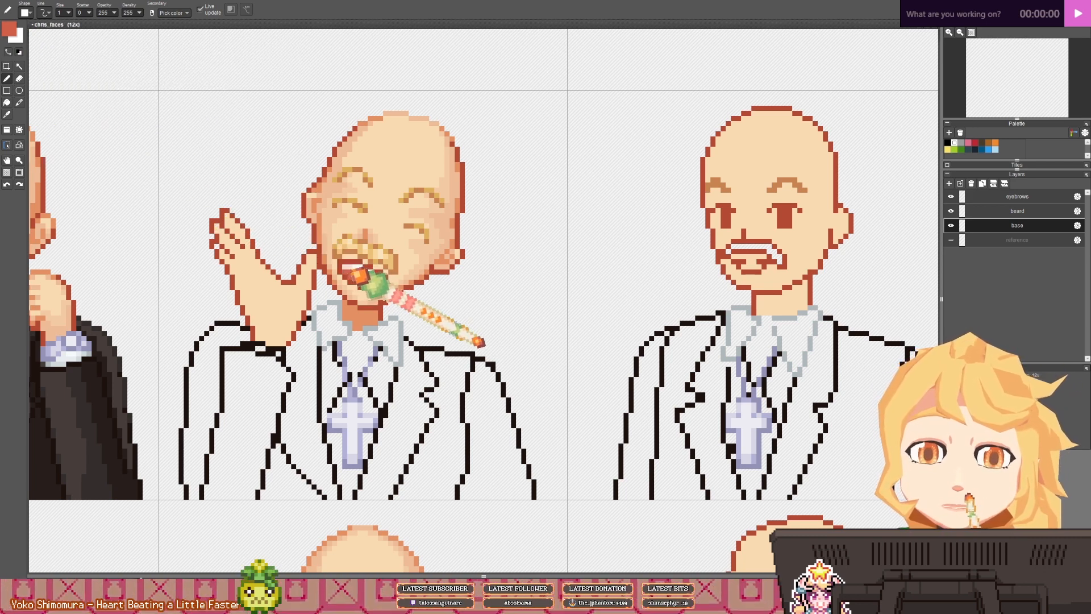
scroll(388, 263, down, 2)
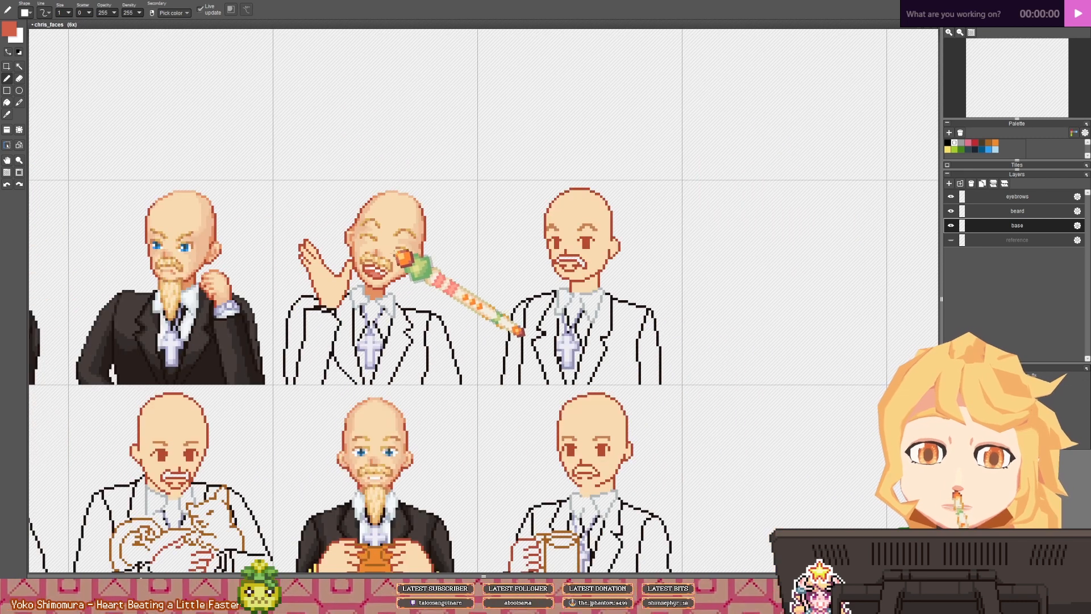
- Soften the outline around the laughing mouth with orange and peach skin tones and compare the portrait with the finished ones
drag(387, 256, 385, 268)
scroll(384, 270, up, 2)
mouse_move(262, 269)
mouse_down()
mouse_move(288, 267)
mouse_move(210, 297)
mouse_up()
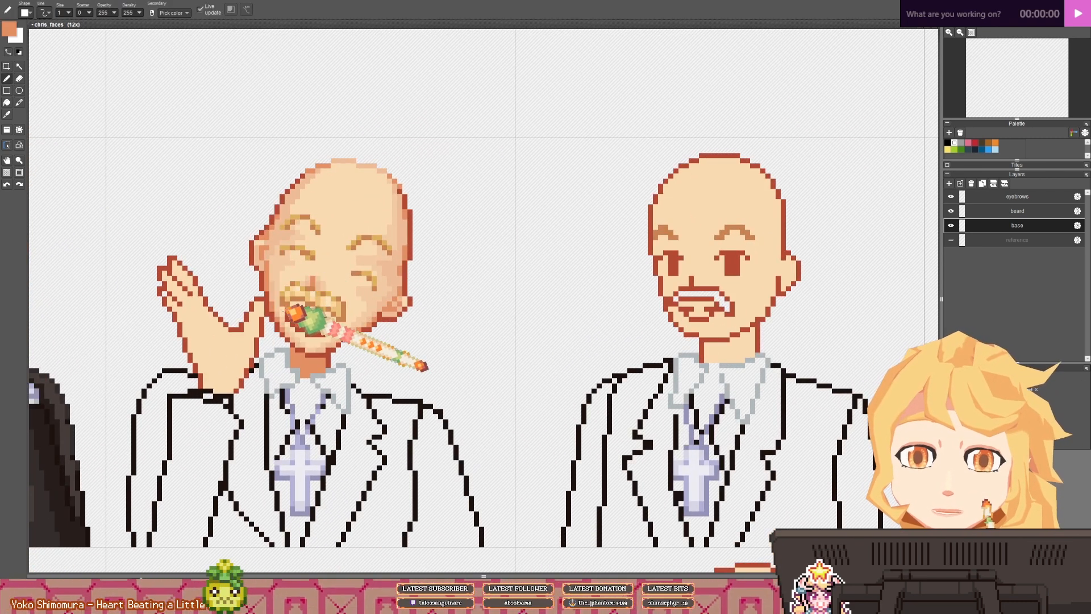
scroll(314, 333, up, 1)
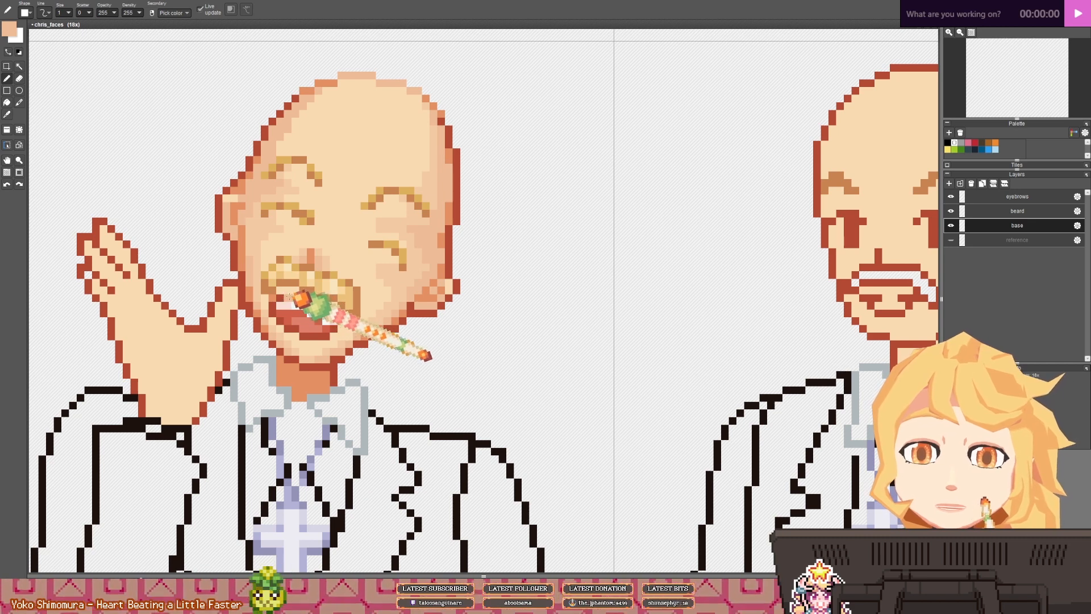
scroll(329, 310, down, 6)
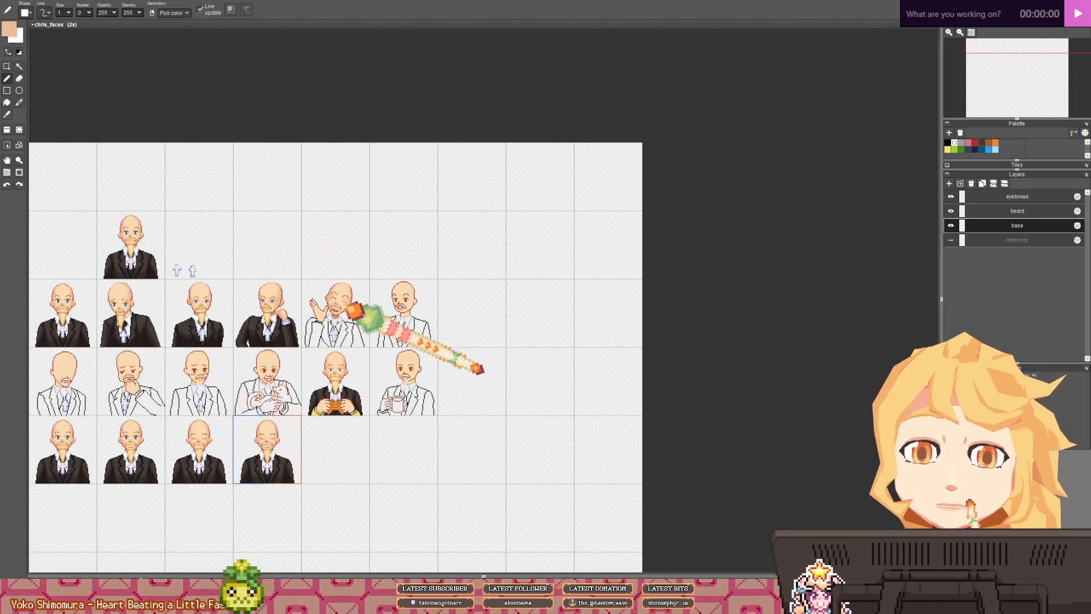
scroll(347, 315, up, 8)
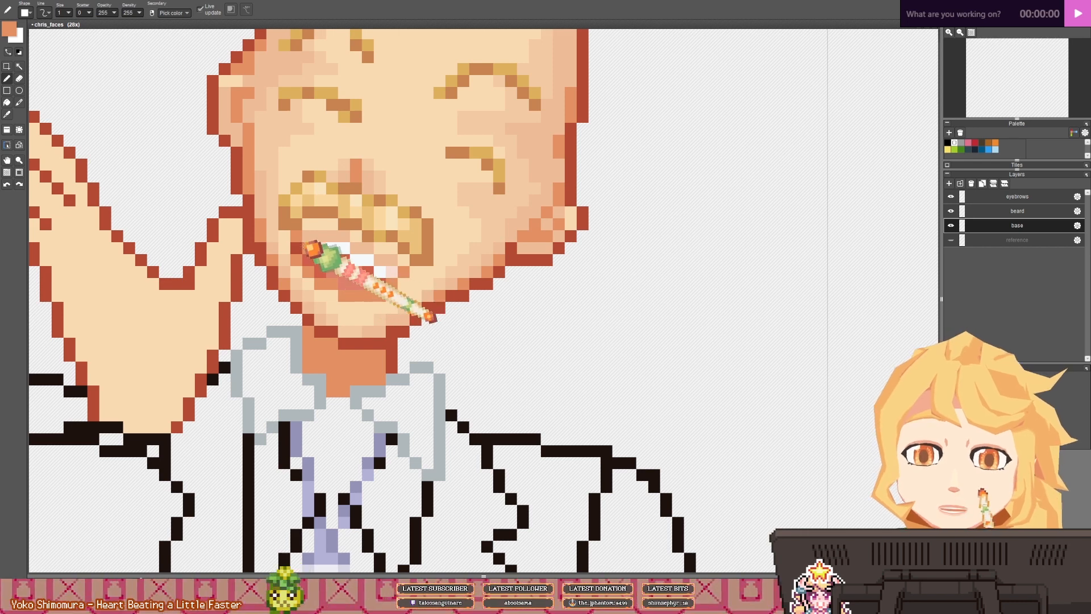
scroll(328, 262, down, 8)
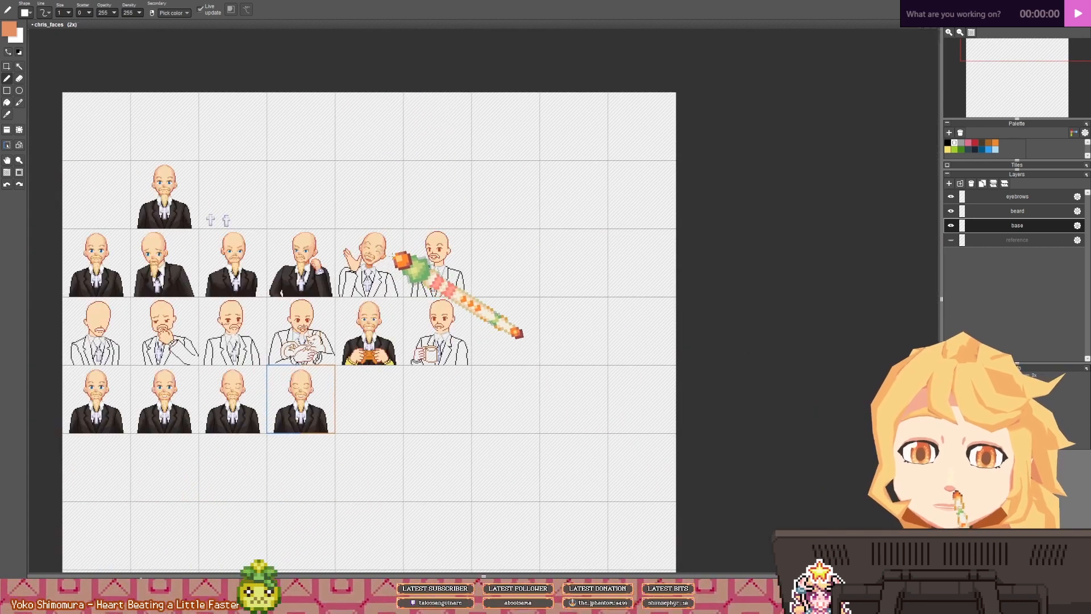
scroll(398, 256, up, 3)
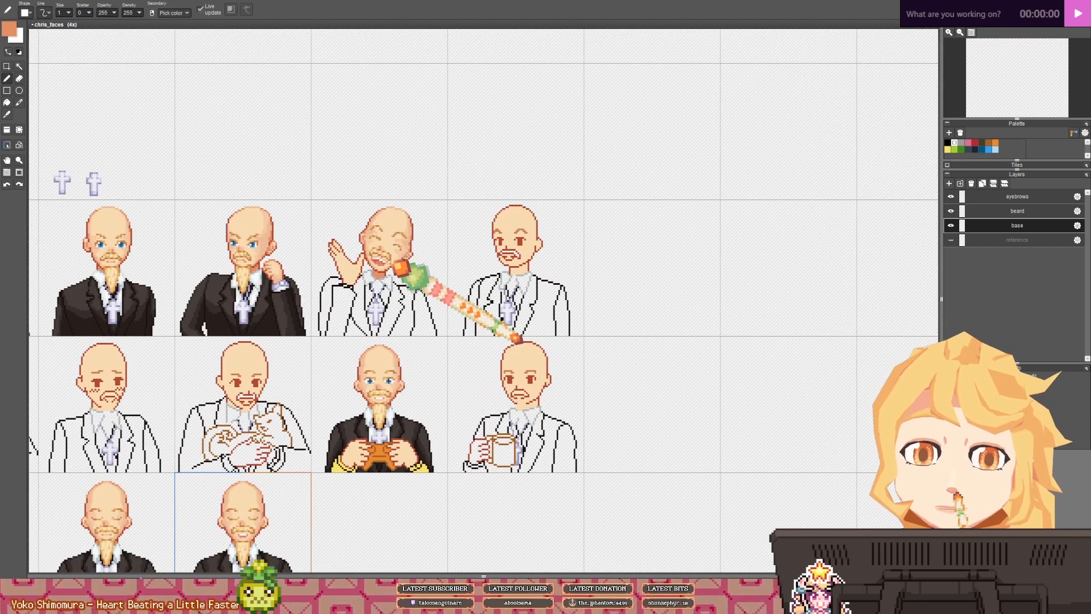
scroll(360, 287, left, 10)
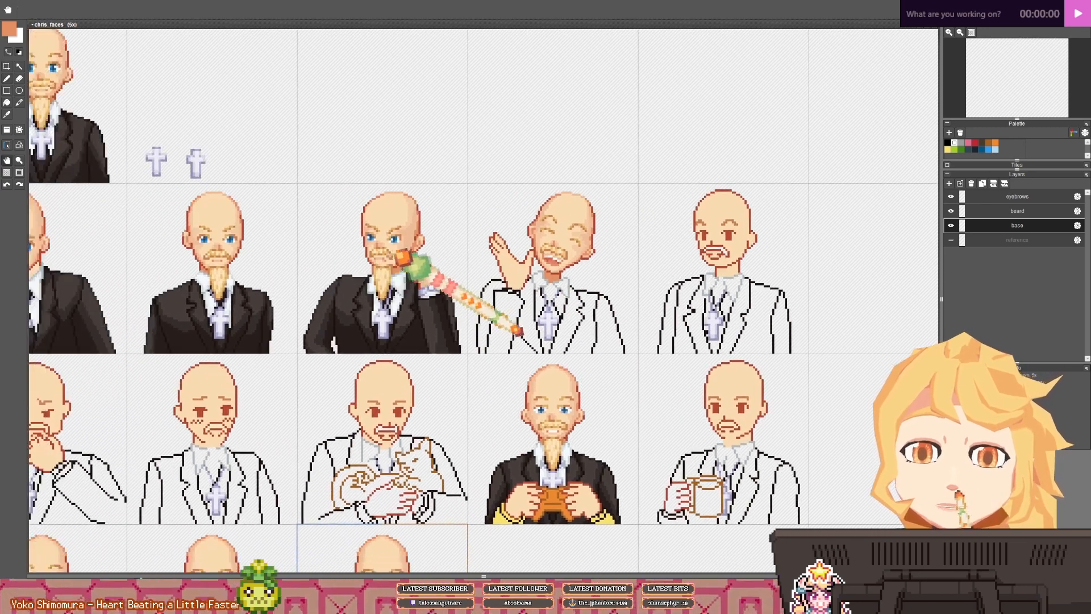
- Compare the portraits across the sheet and check the 01_default_e_close_m_open animation in an enlarged playback preview
scroll(337, 262, left, 6)
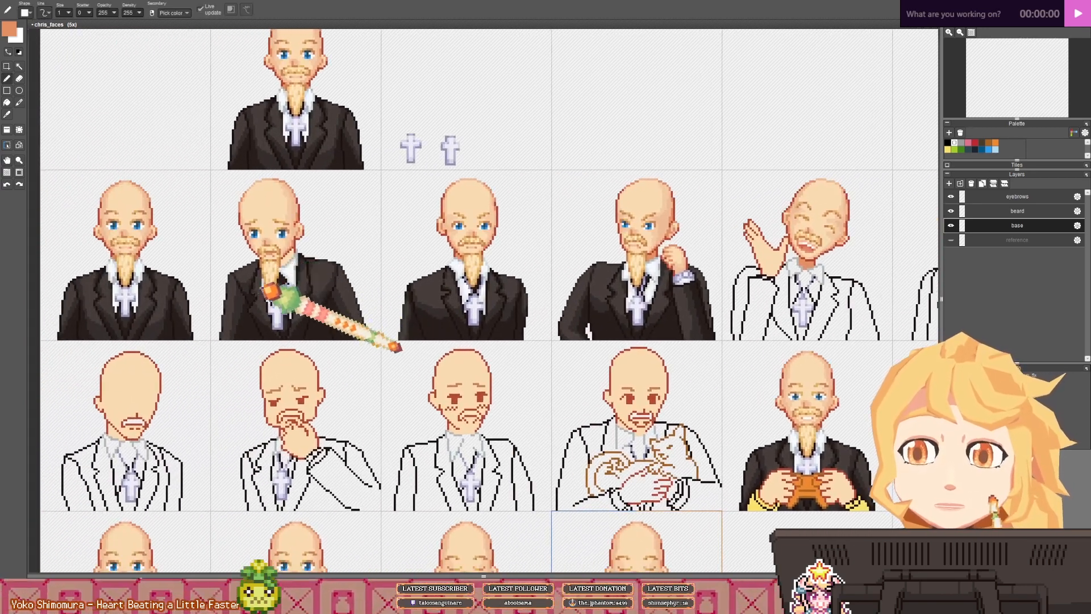
scroll(230, 271, down, 2)
drag(231, 271, 188, 174)
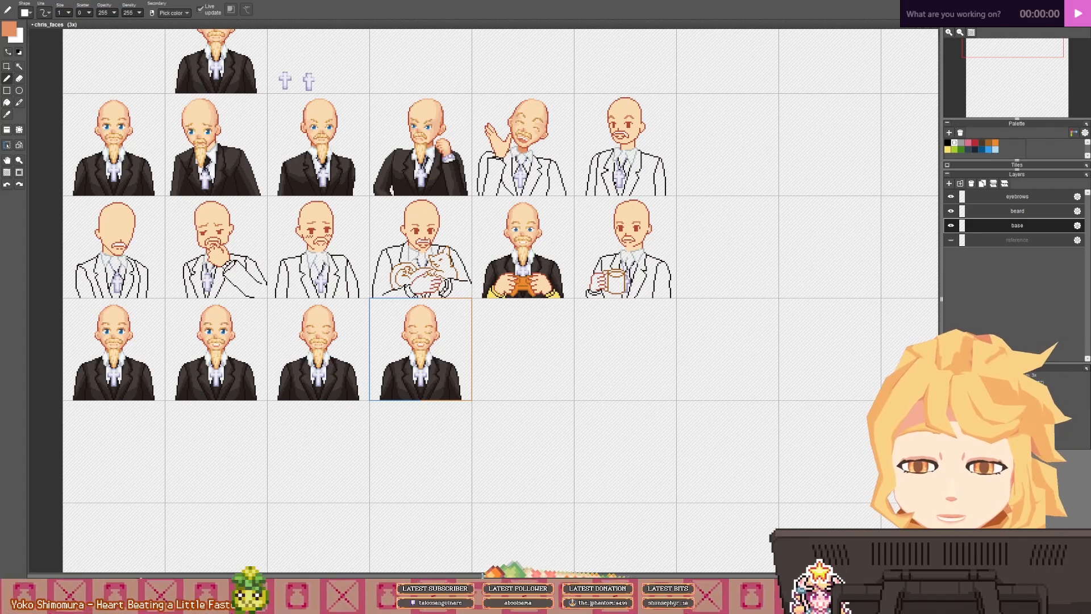
drag(483, 575, 449, 352)
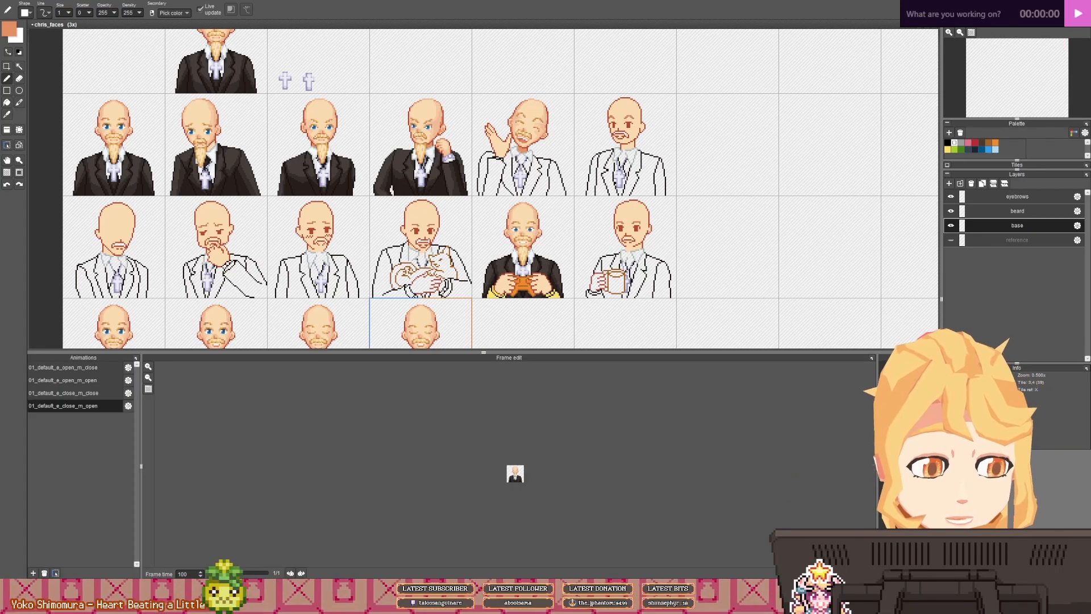
drag(872, 467, 404, 467)
scroll(603, 459, up, 5)
drag(732, 472, 487, 437)
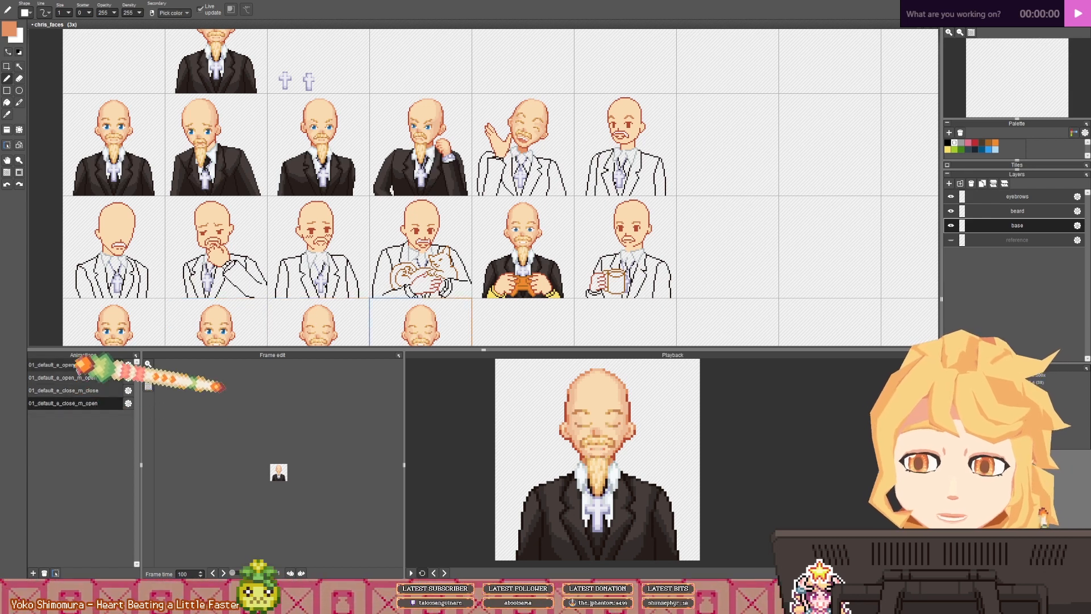
click(82, 402)
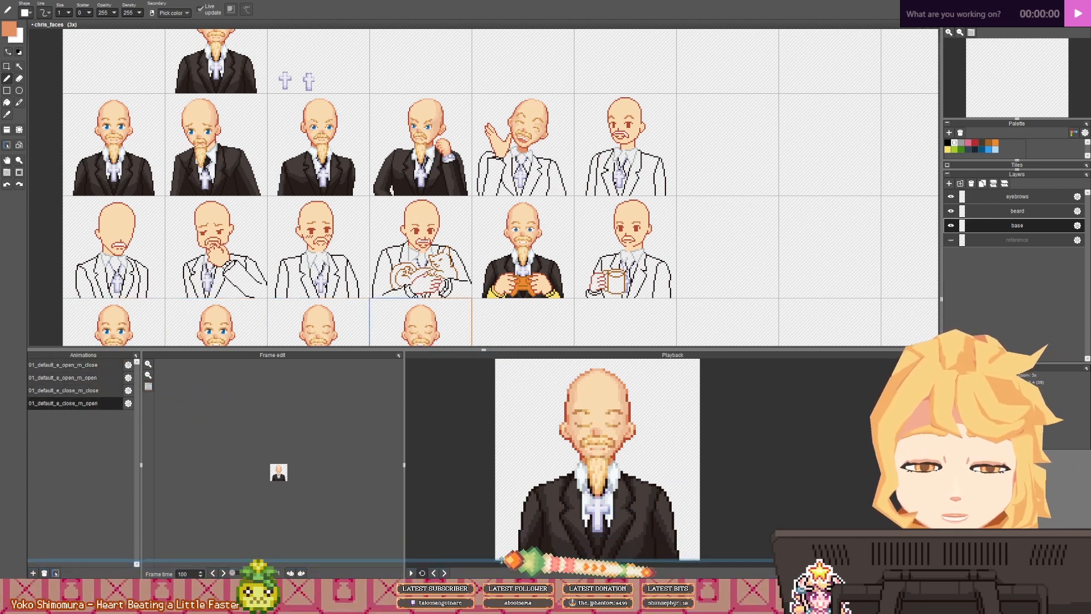
drag(501, 560, 483, 587)
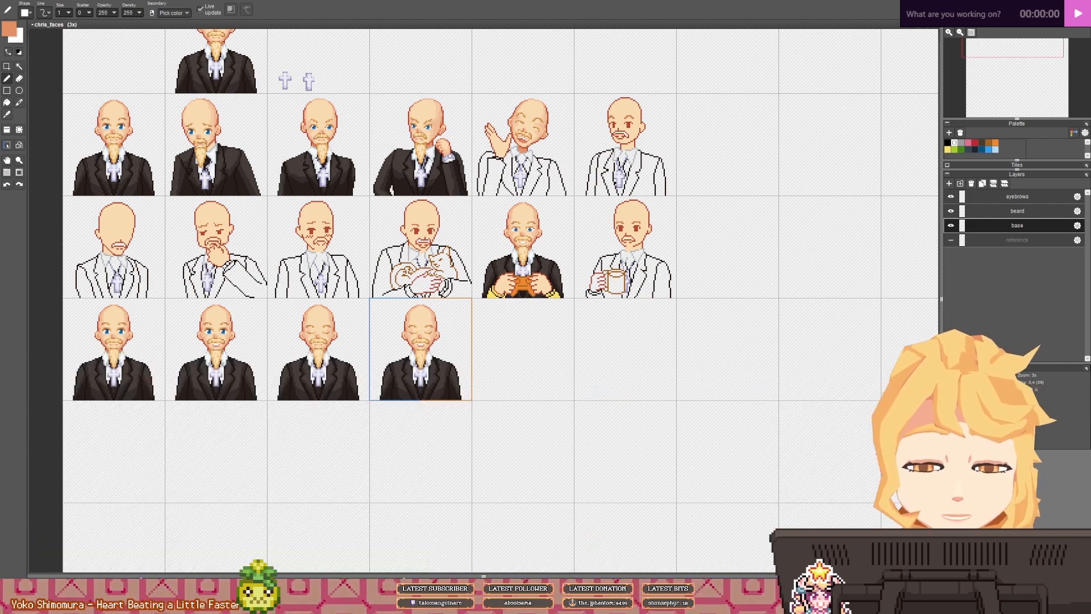
- Sample the golden brown and recolour the laughing character's closed eye line beside the far cheek
drag(647, 213, 578, 286)
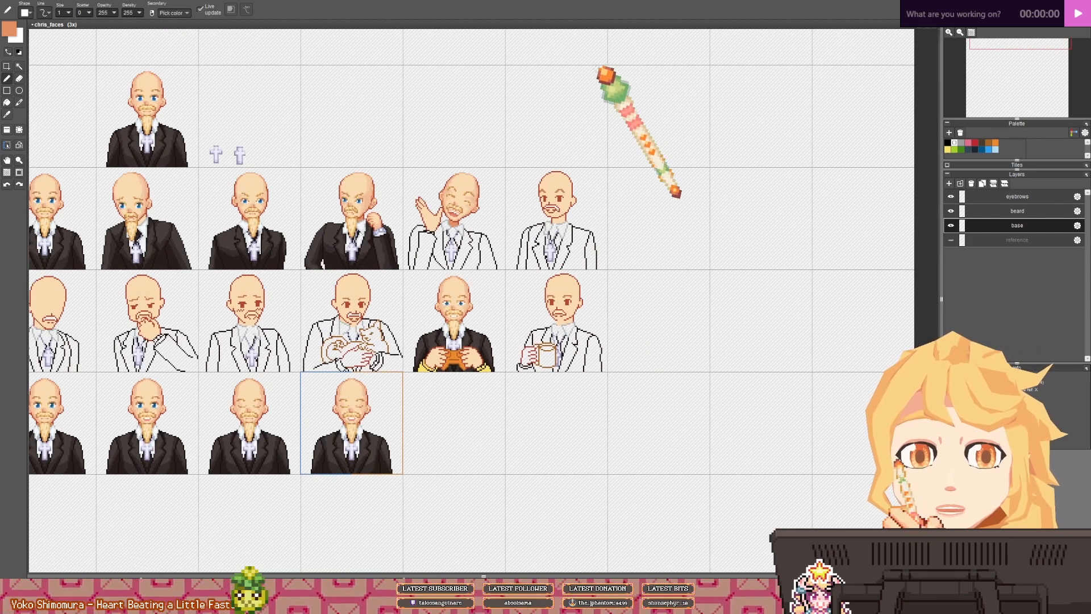
scroll(481, 227, up, 6)
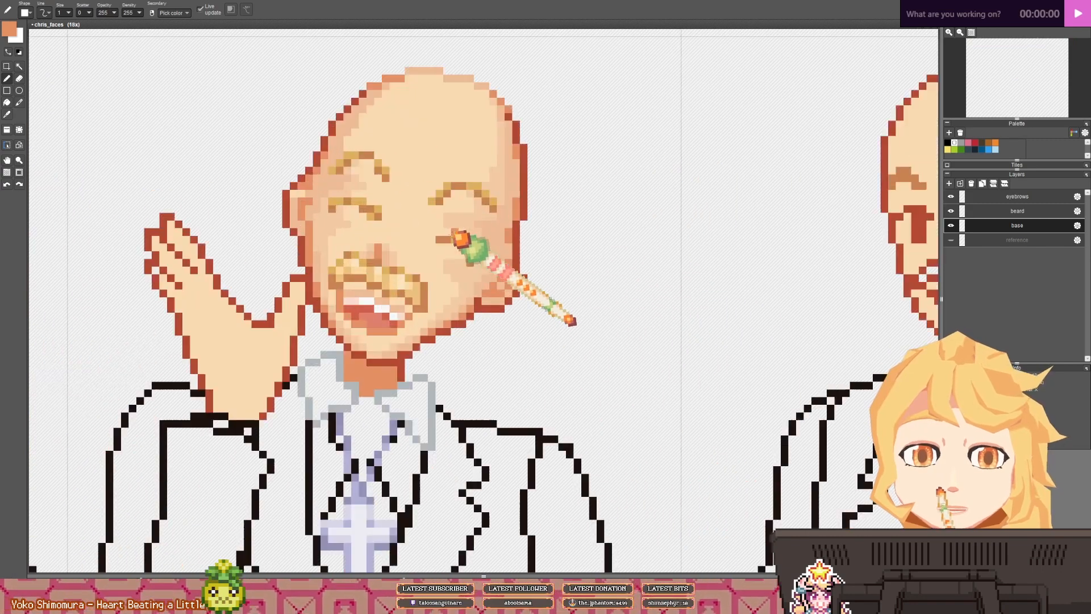
scroll(459, 238, up, 2)
right_click(441, 239)
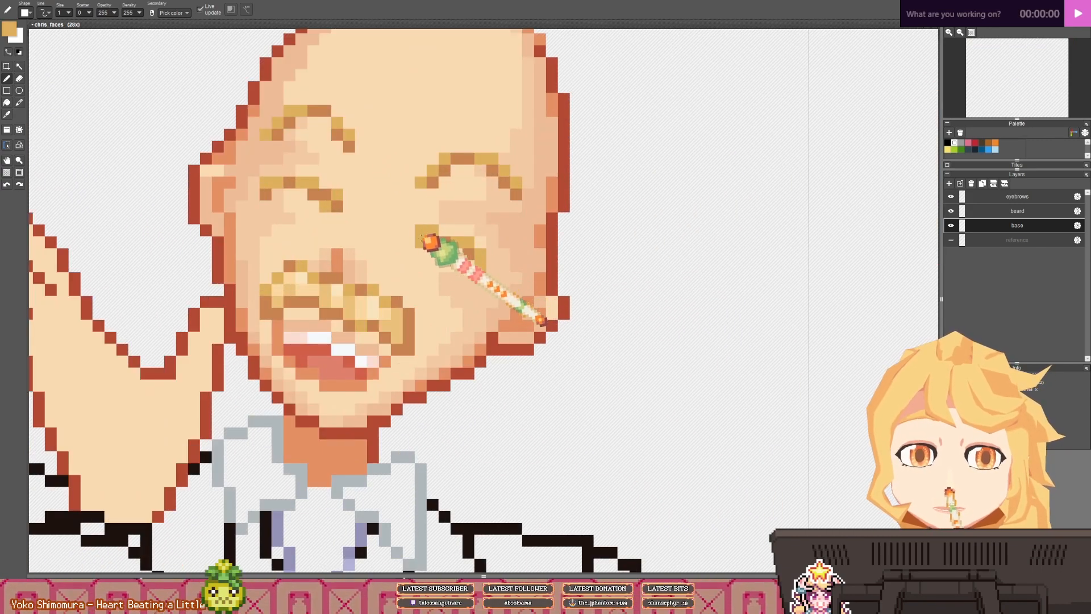
scroll(438, 242, down, 8)
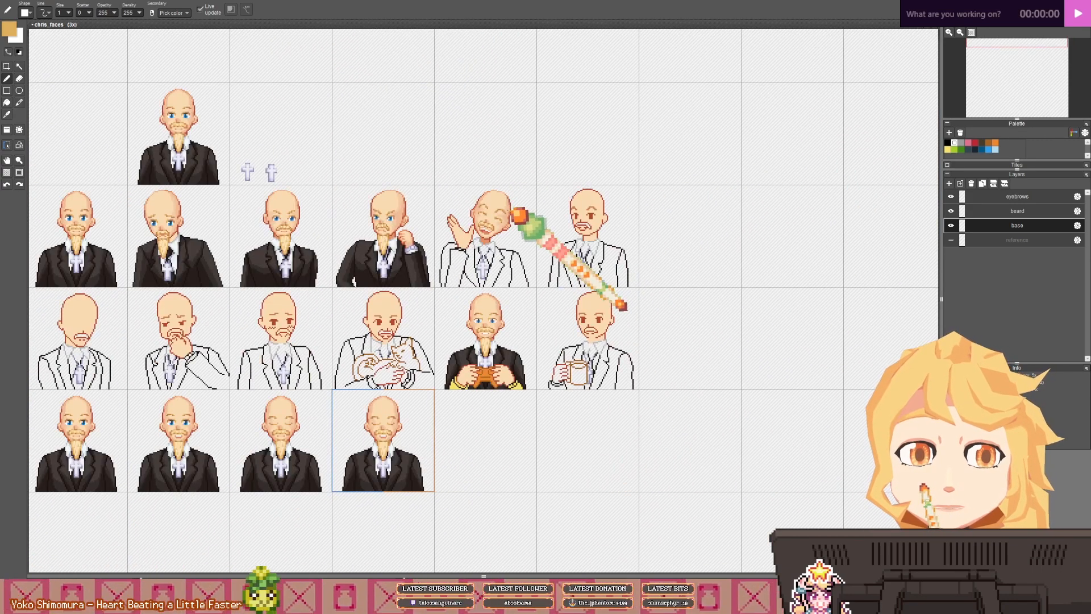
drag(515, 215, 510, 260)
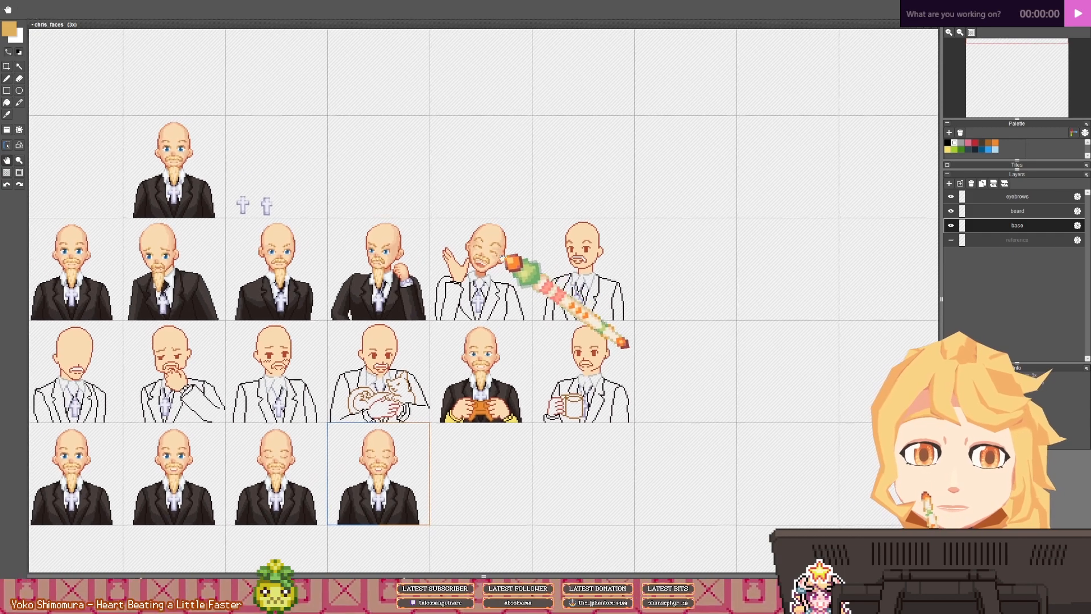
scroll(503, 258, up, 6)
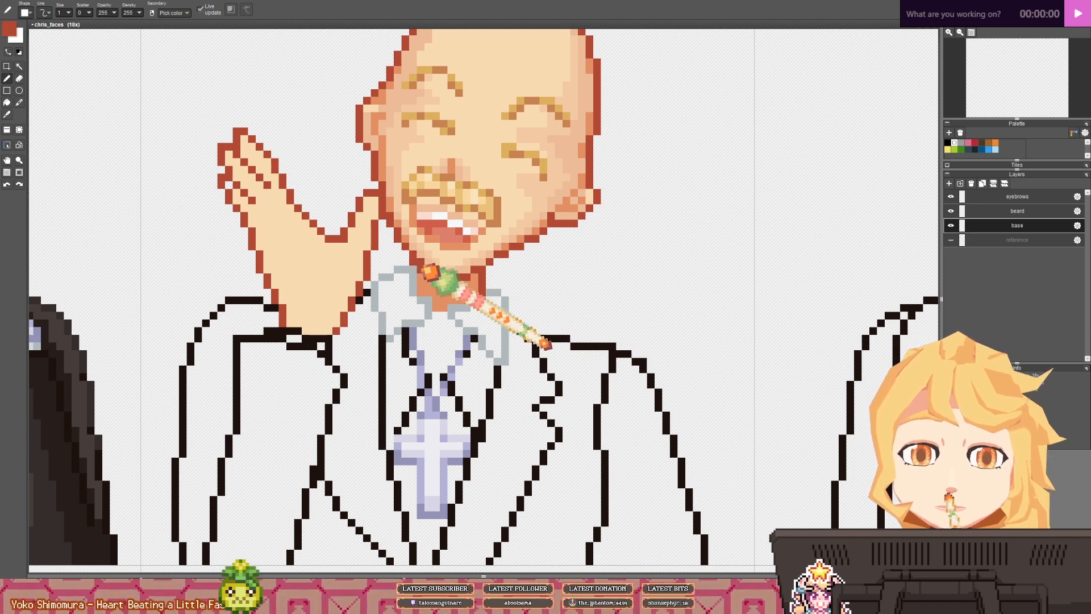
- Sample the white from the frowning portrait's shirt and fill the laughing character's collar and shirt front with it
scroll(431, 281, down, 6)
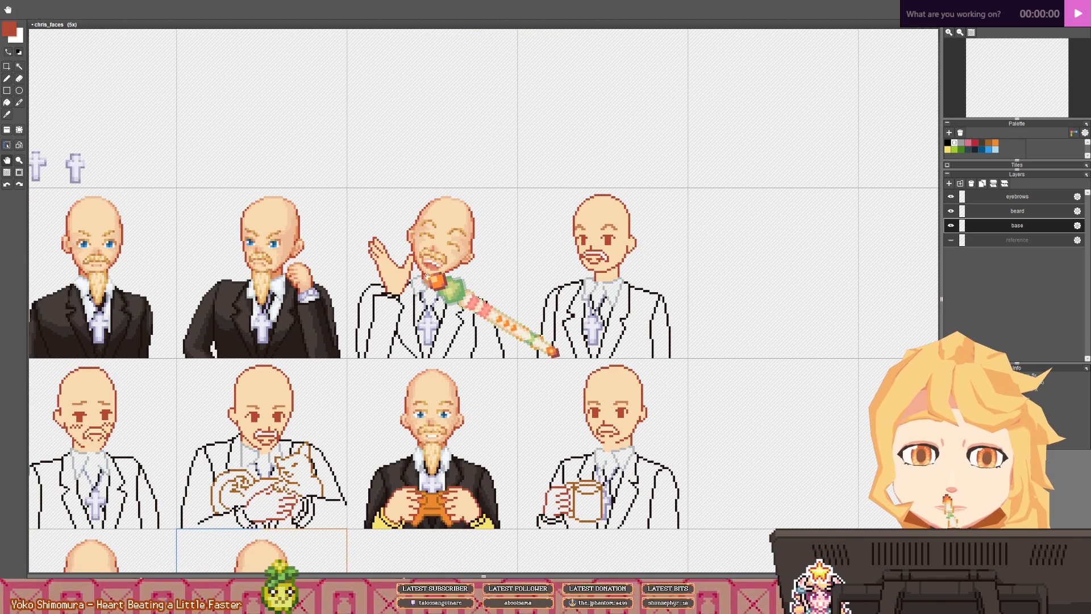
scroll(310, 278, up, 3)
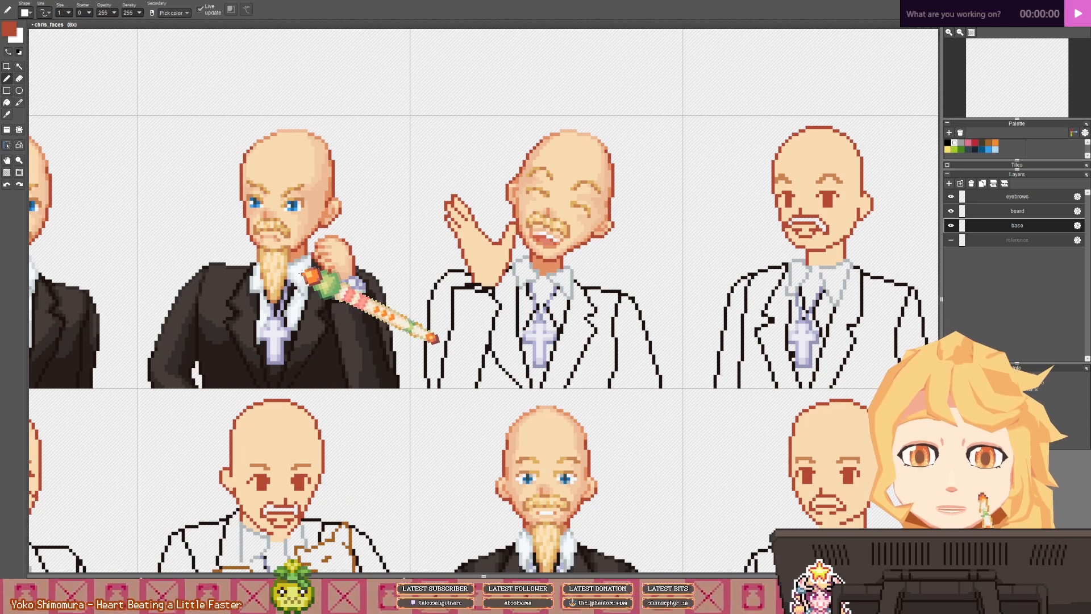
right_click(297, 269)
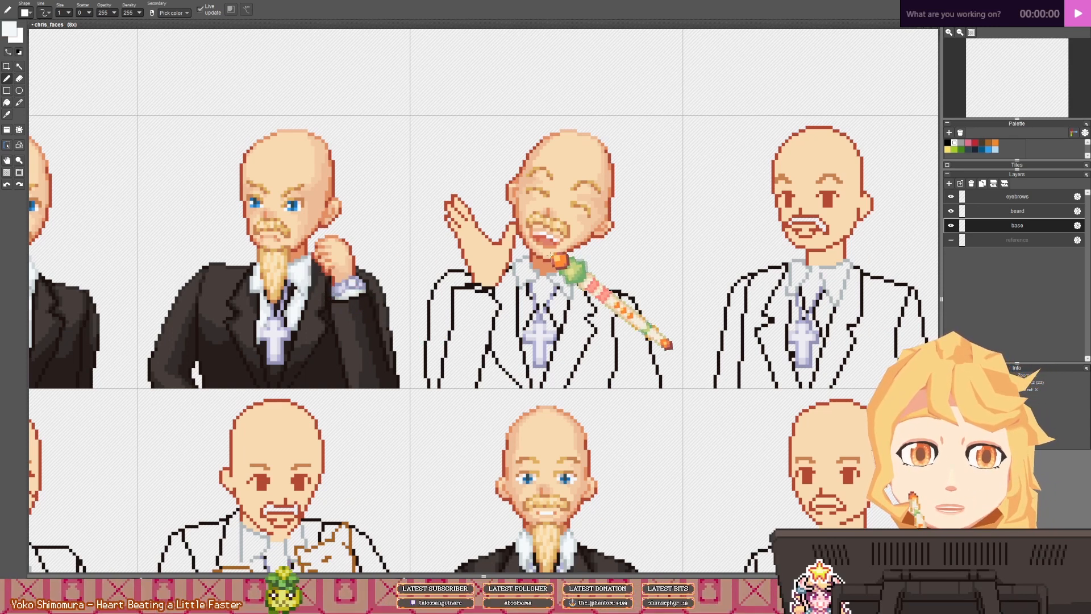
drag(540, 263, 490, 270)
key(f)
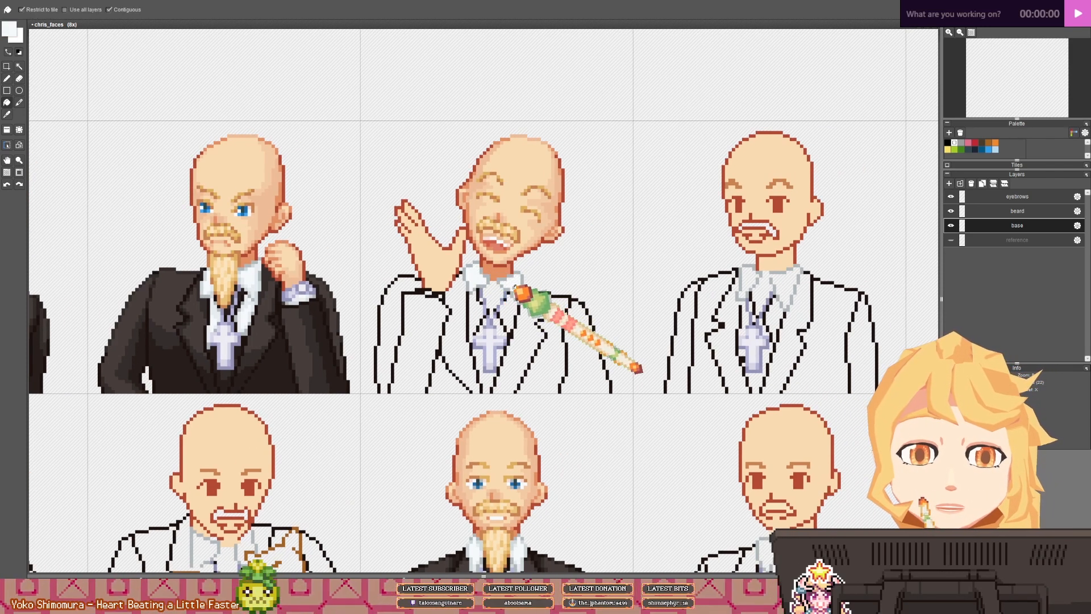
drag(487, 309, 466, 309)
scroll(466, 309, up, 1)
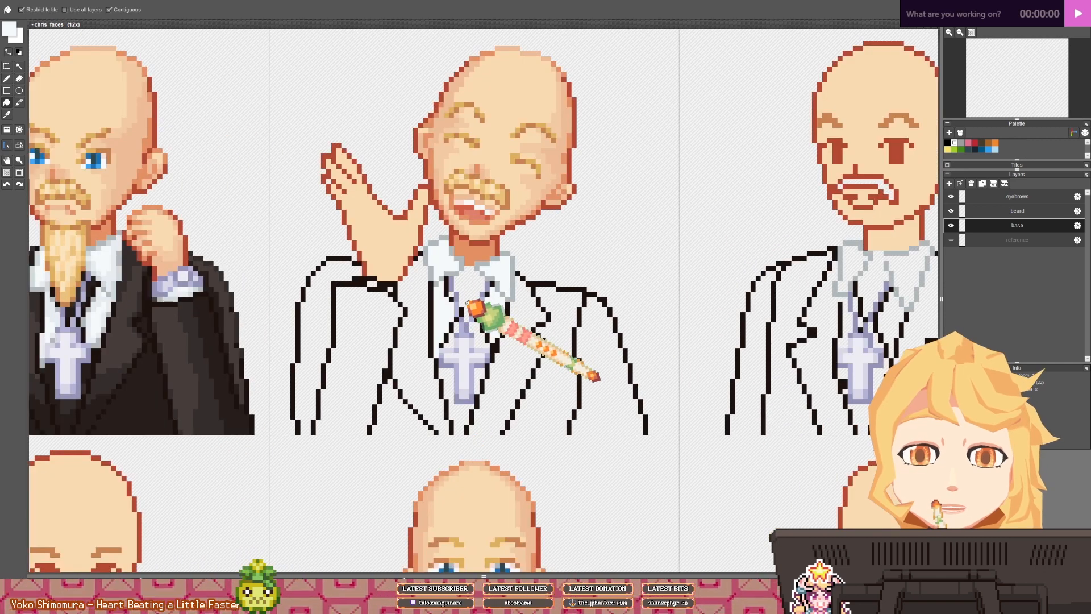
- Sample the pale grey from the frowning portrait's shirt and lighten the laughing character's collar outline with it
key(b)
drag(401, 282, 559, 306)
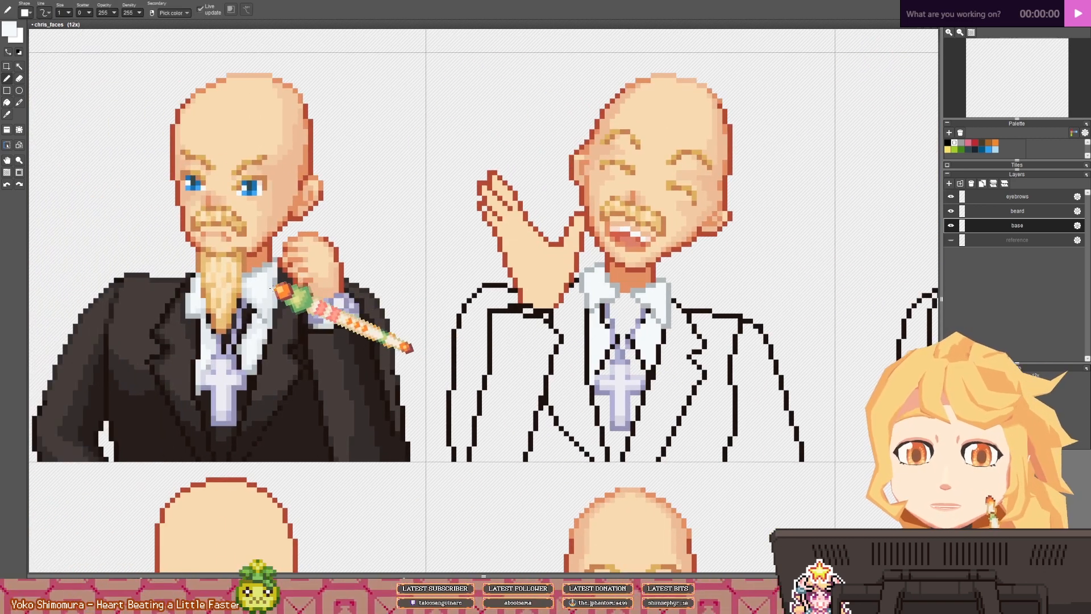
right_click(272, 287)
drag(743, 288, 527, 315)
right_click(149, 297)
scroll(499, 354, up, 1)
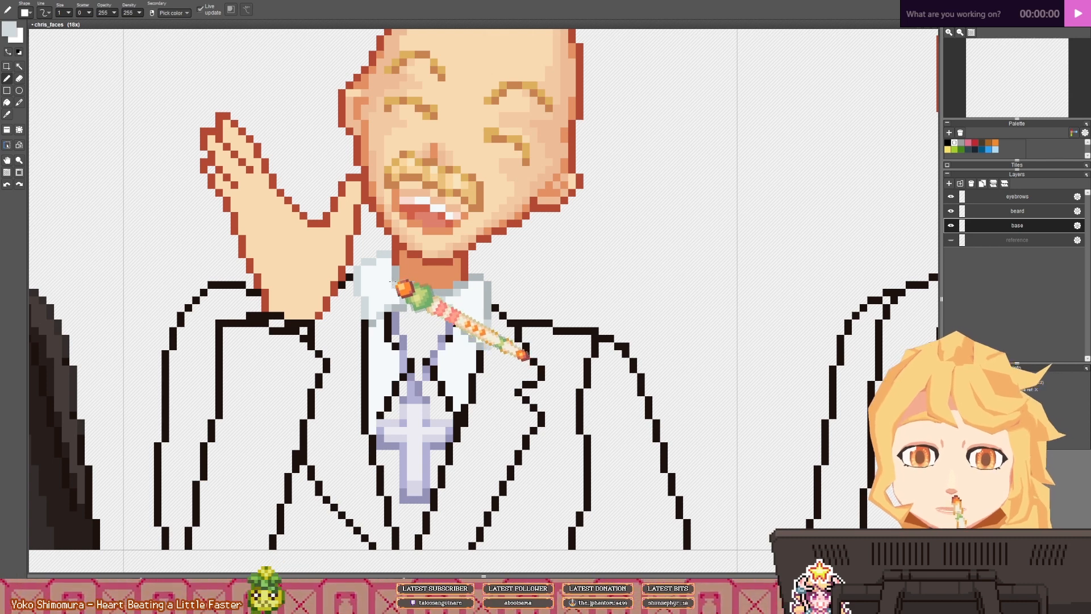
- Shade the folds of the laughing character's collar and shirt front with pale grey, following the frowning portrait
scroll(446, 301, down, 3)
scroll(451, 305, up, 3)
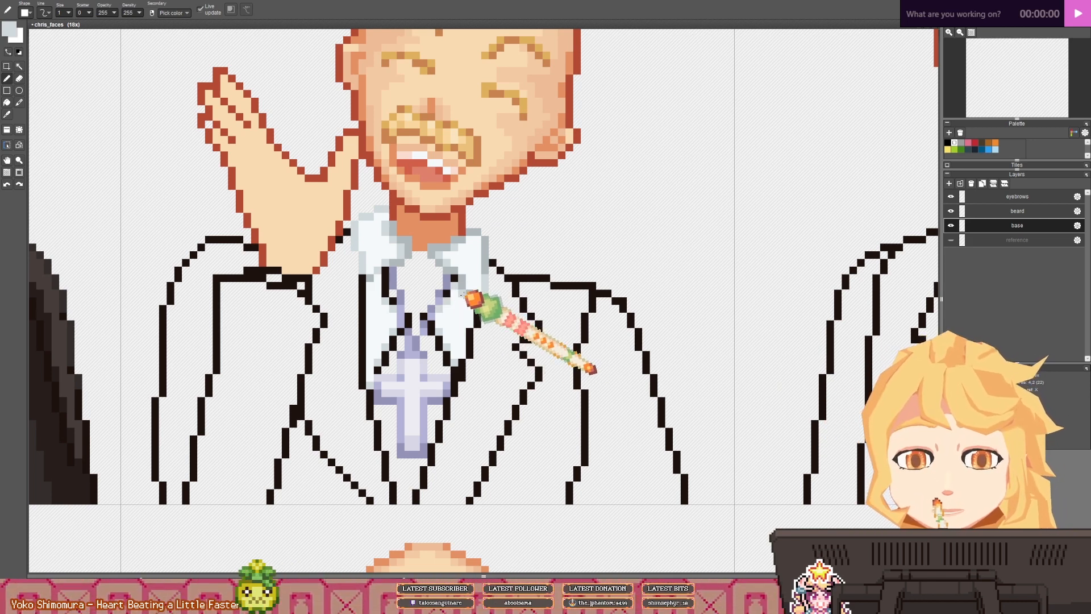
scroll(464, 295, down, 3)
scroll(455, 293, up, 3)
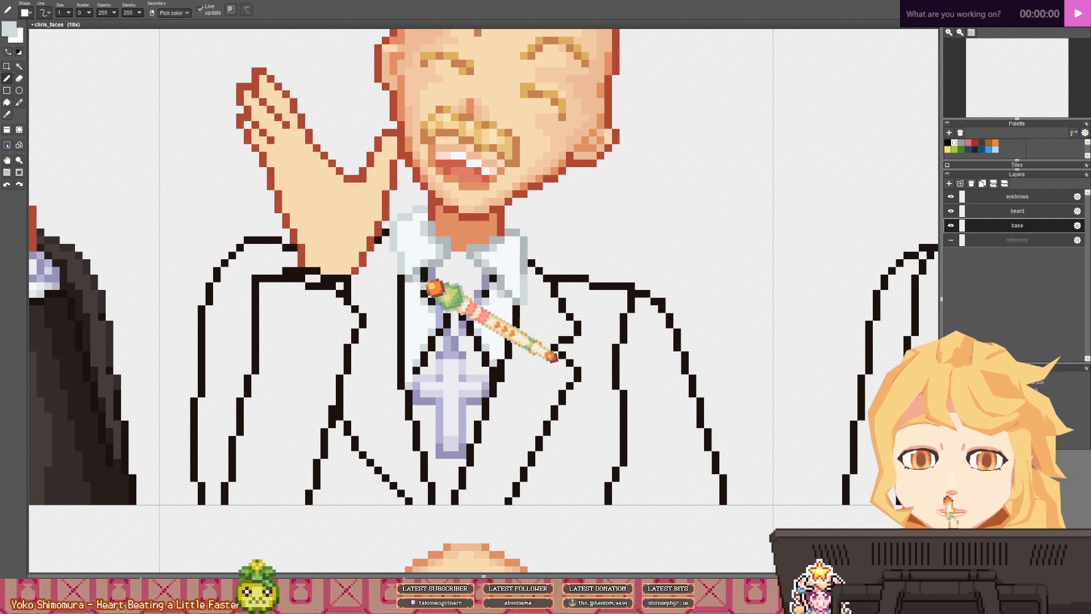
scroll(423, 281, down, 3)
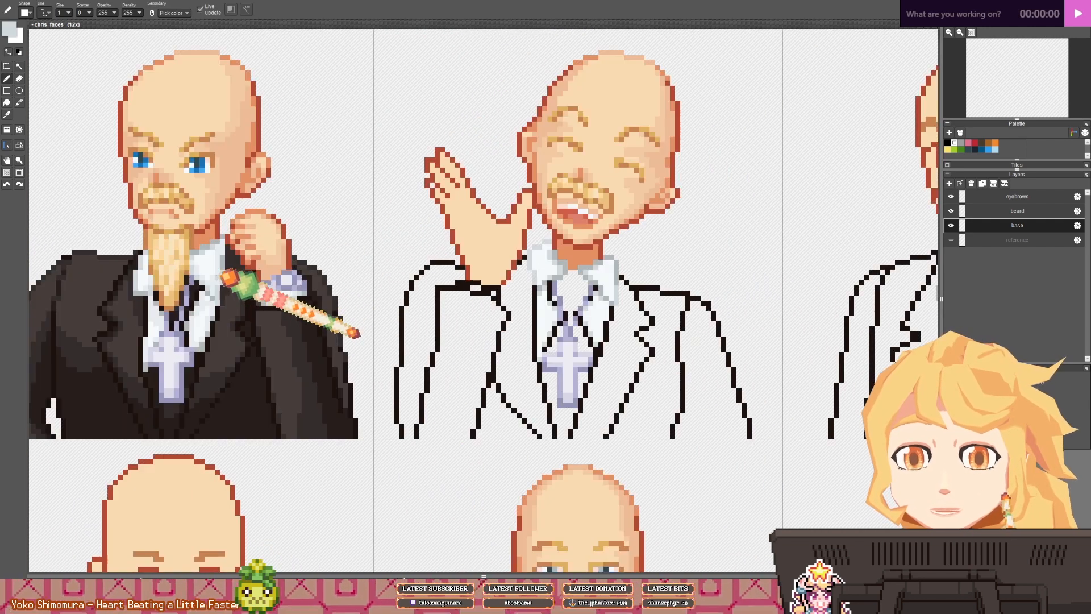
scroll(409, 270, up, 3)
scroll(548, 287, down, 3)
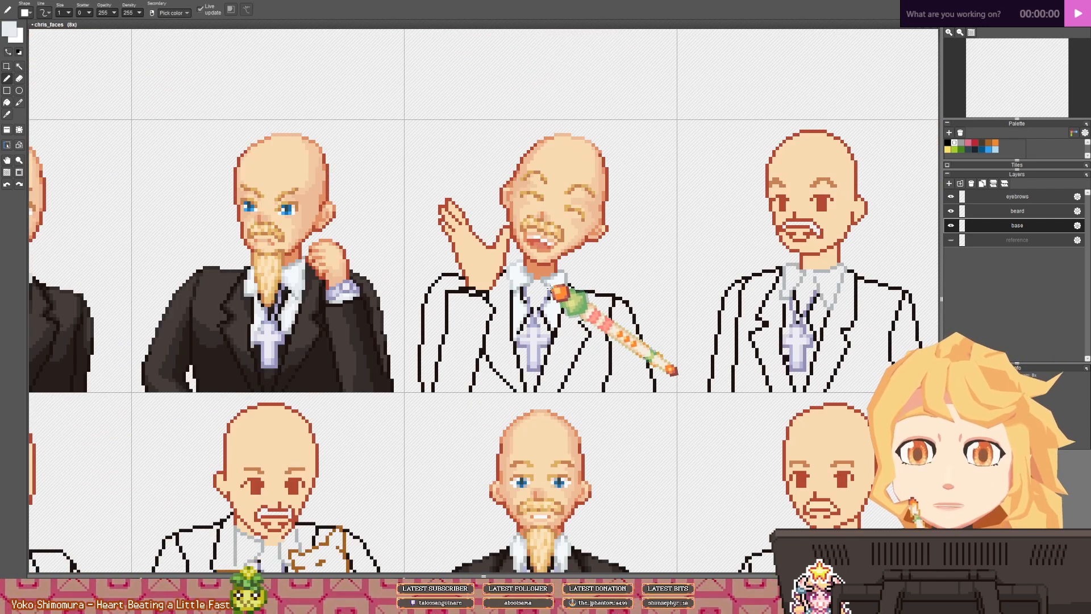
- Refine the laughing character's collar and shirt shading with off-white and compare it with the frowning portrait
scroll(527, 284, up, 3)
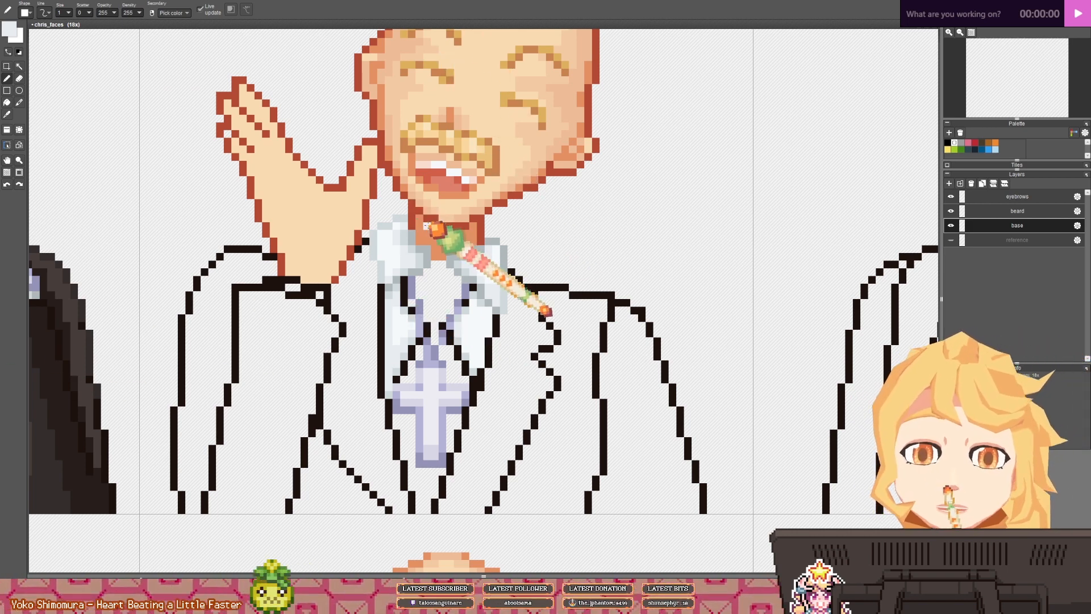
drag(418, 227, 369, 246)
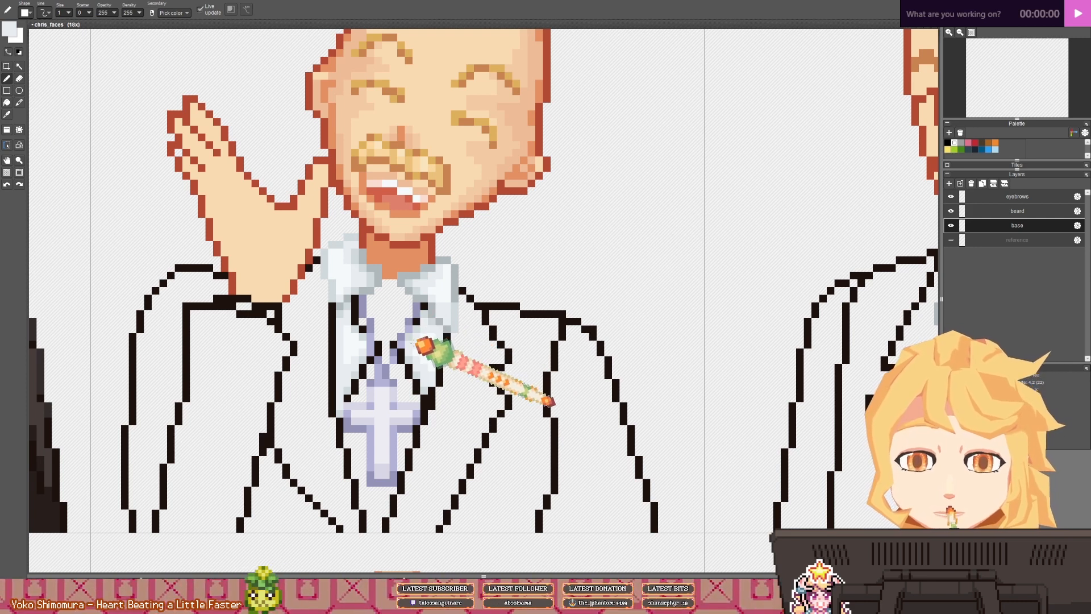
scroll(410, 343, down, 3)
key(space)
drag(429, 353, 388, 341)
scroll(173, 350, up, 3)
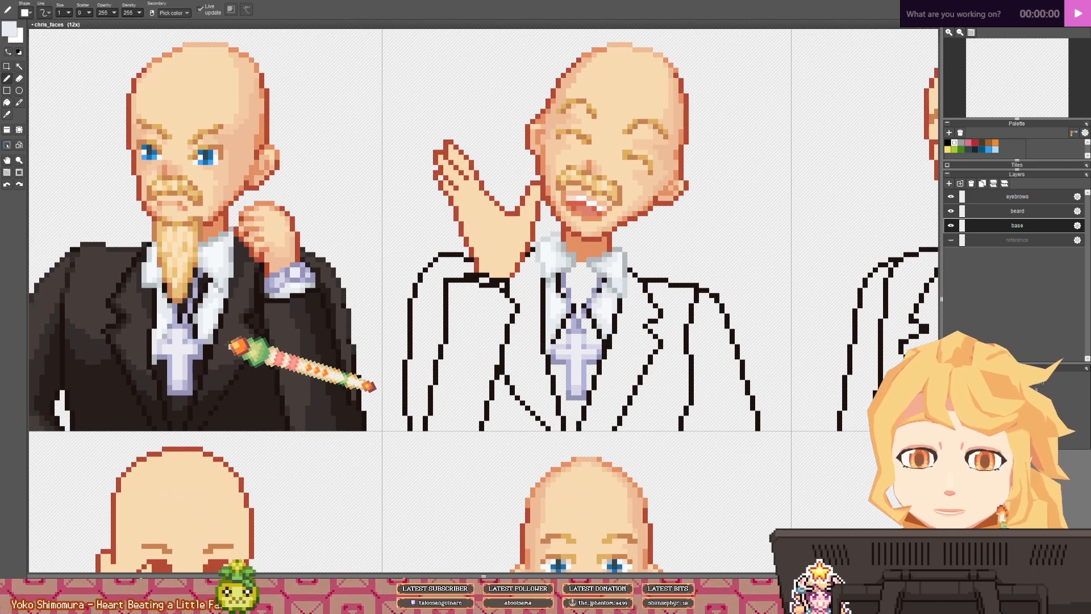
drag(264, 337, 242, 336)
key(space)
drag(549, 279, 495, 301)
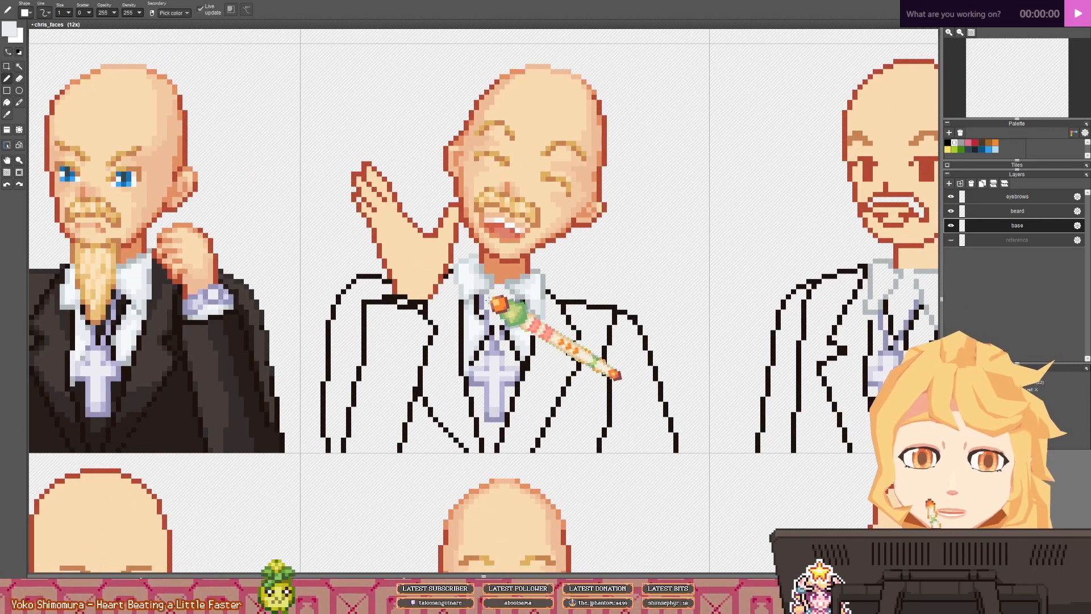
- Sample the collar's grey and paint the shirt cuff below the laughing character's raised hand
scroll(494, 301, up, 1)
right_click(529, 293)
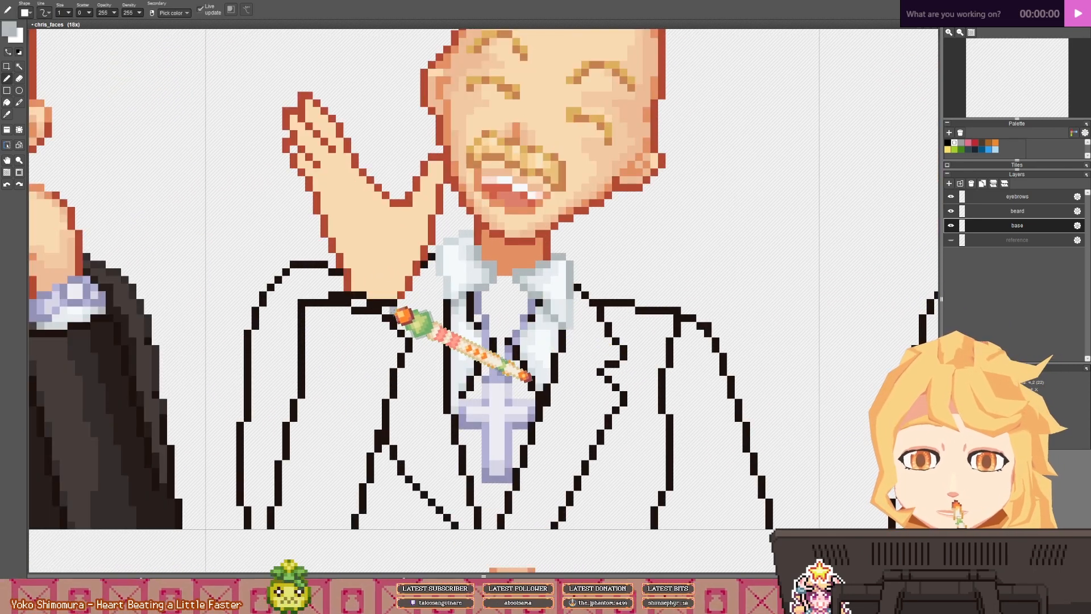
drag(393, 303, 332, 296)
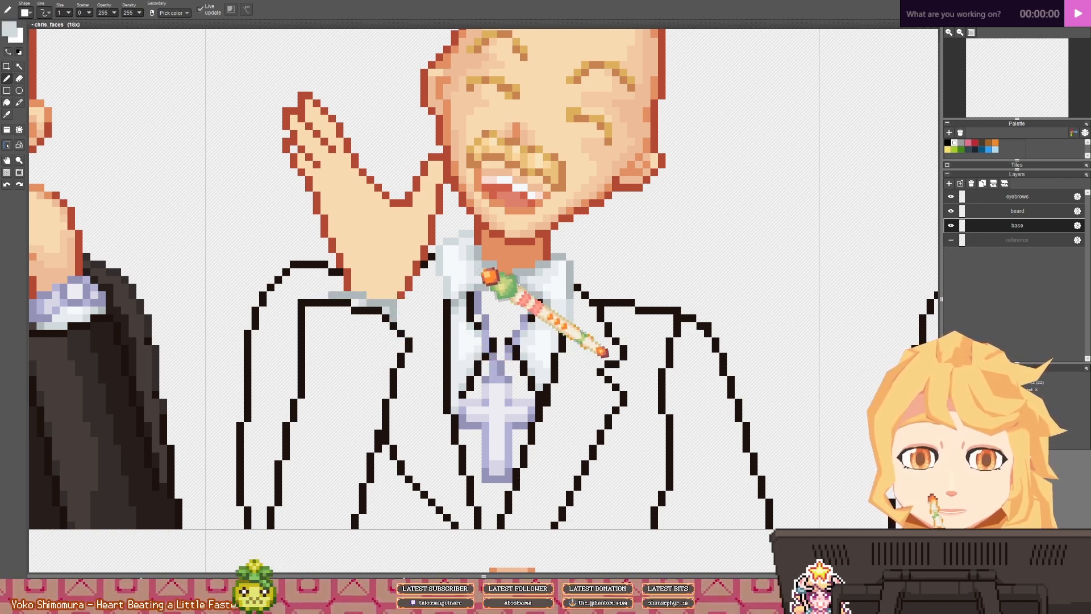
- Sample the dark brown from the frowning portrait's suit and fill the laughing character's sleeves, jacket and tie area with it
scroll(364, 303, down, 3)
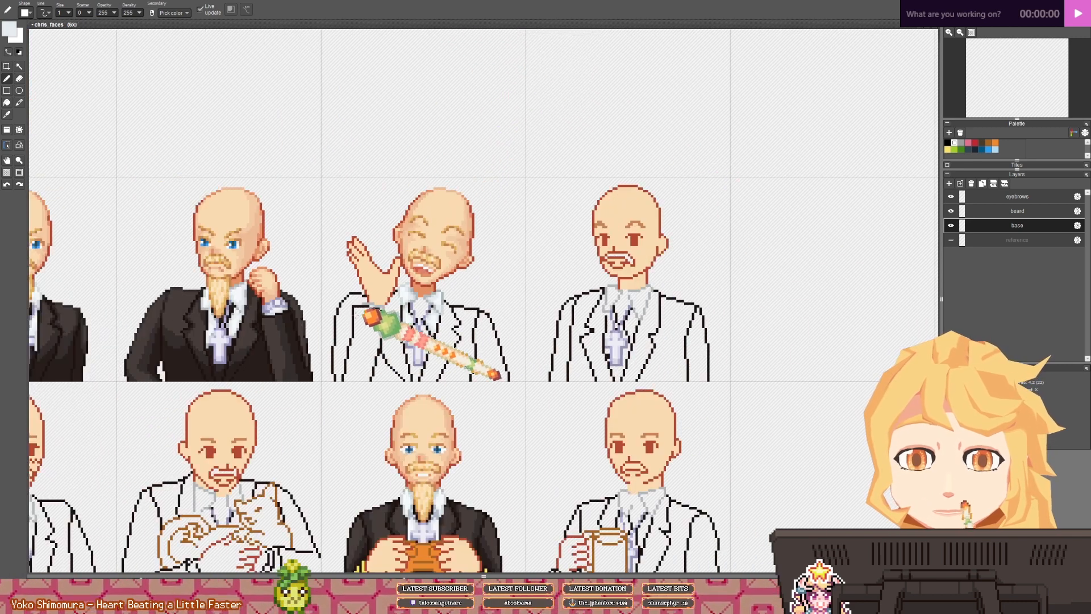
right_click(249, 331)
scroll(342, 341, up, 1)
key(f)
click(375, 335)
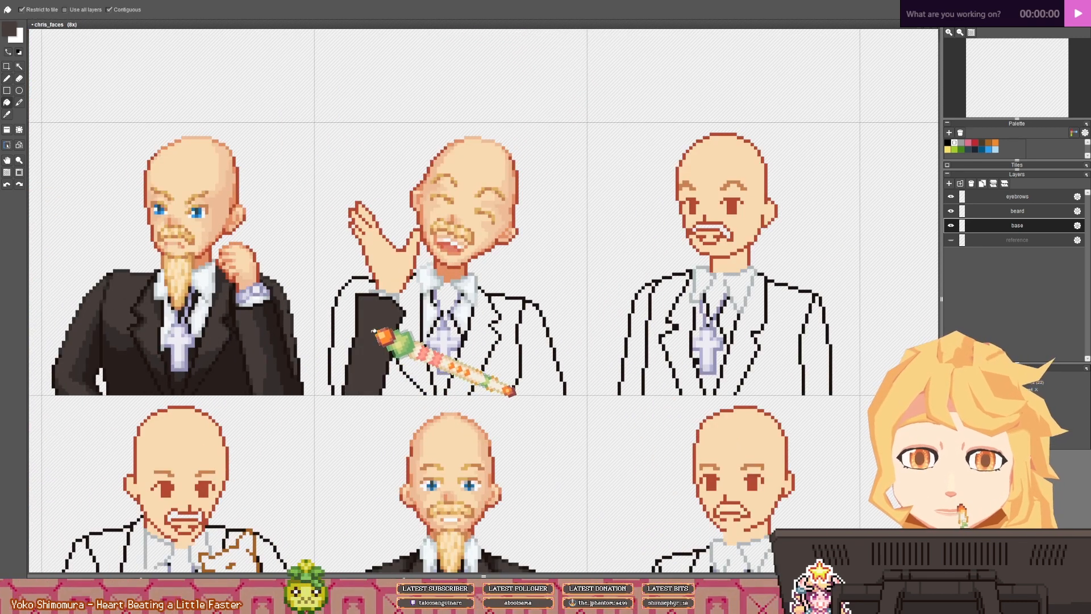
click(349, 319)
click(415, 324)
click(405, 380)
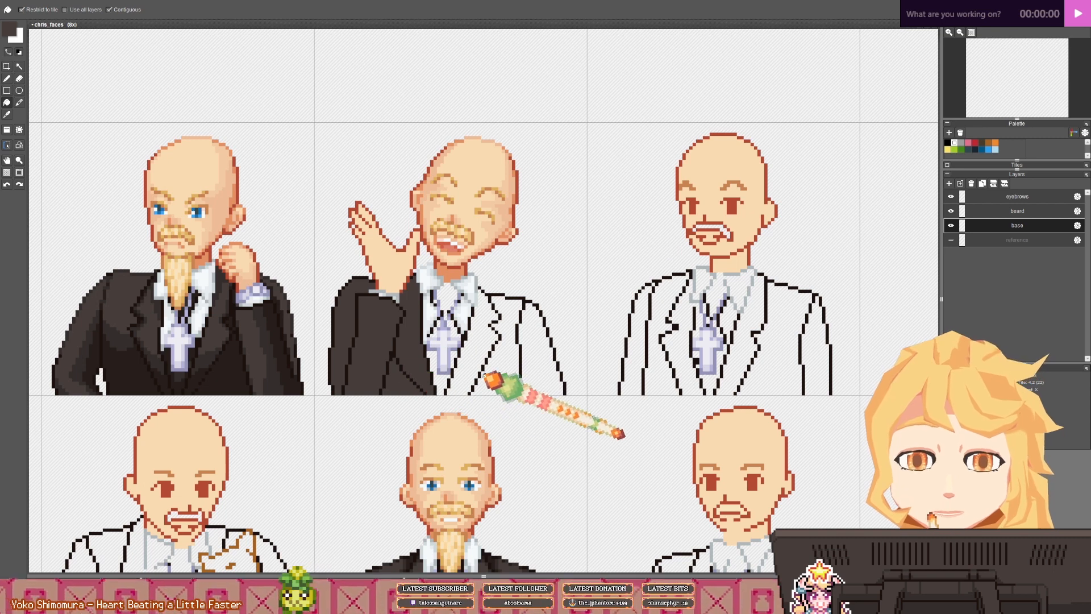
click(471, 359)
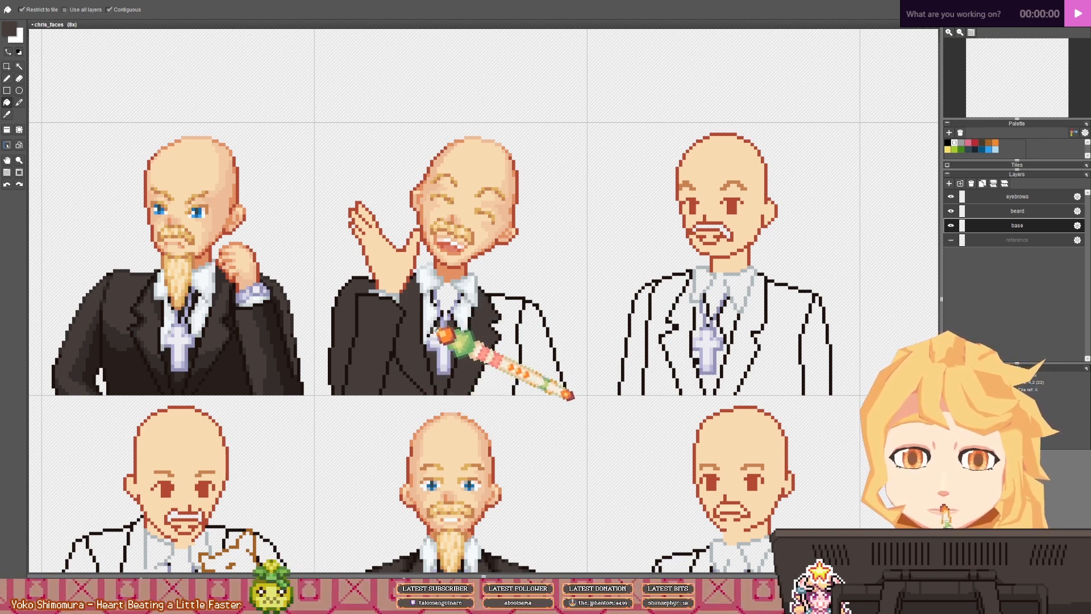
key(ctrl+z)
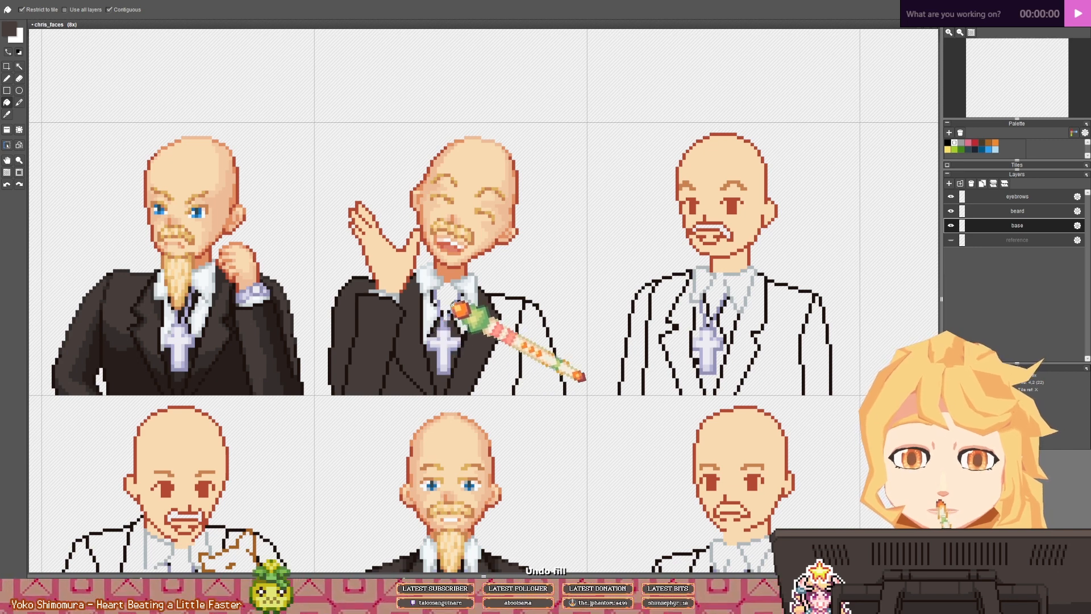
key(b)
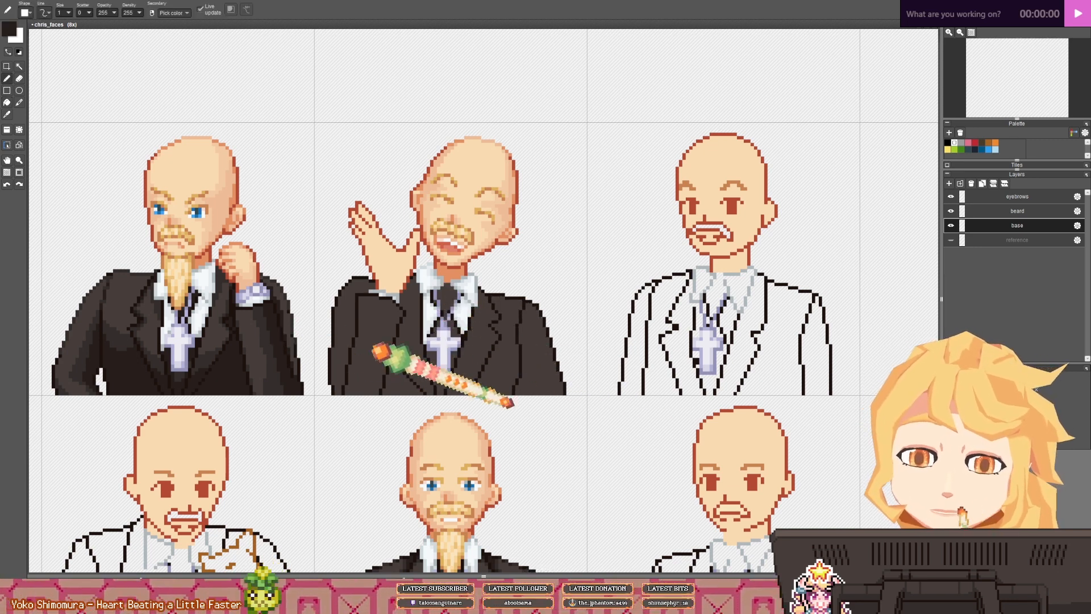
- Fill the laughing character's tie area, lower jacket and sleeve shadows with the darker brown, outlining each shadow shape first
scroll(385, 348, up, 1)
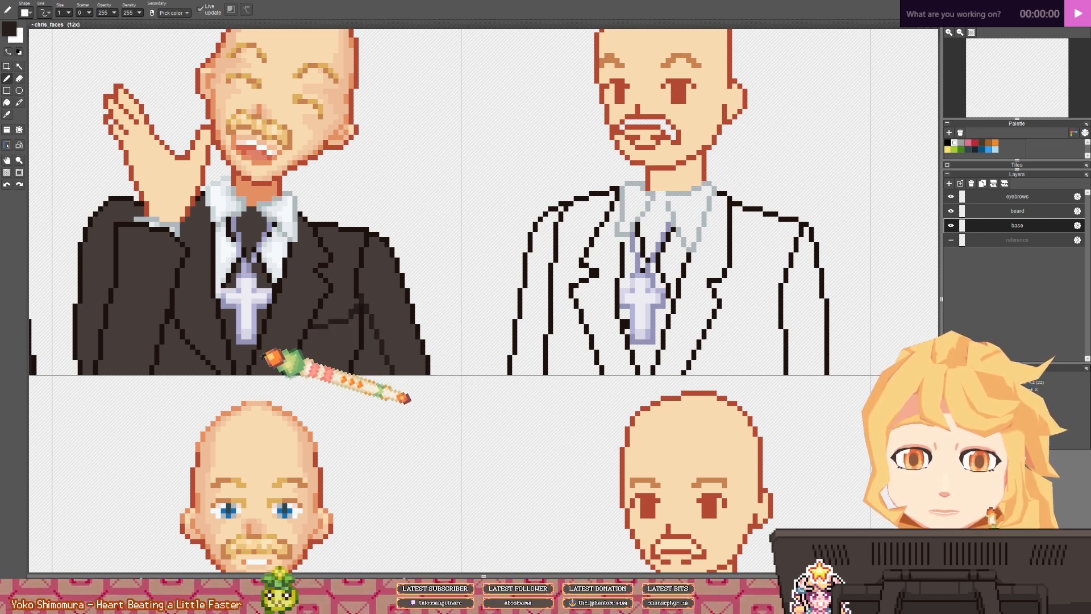
key(f)
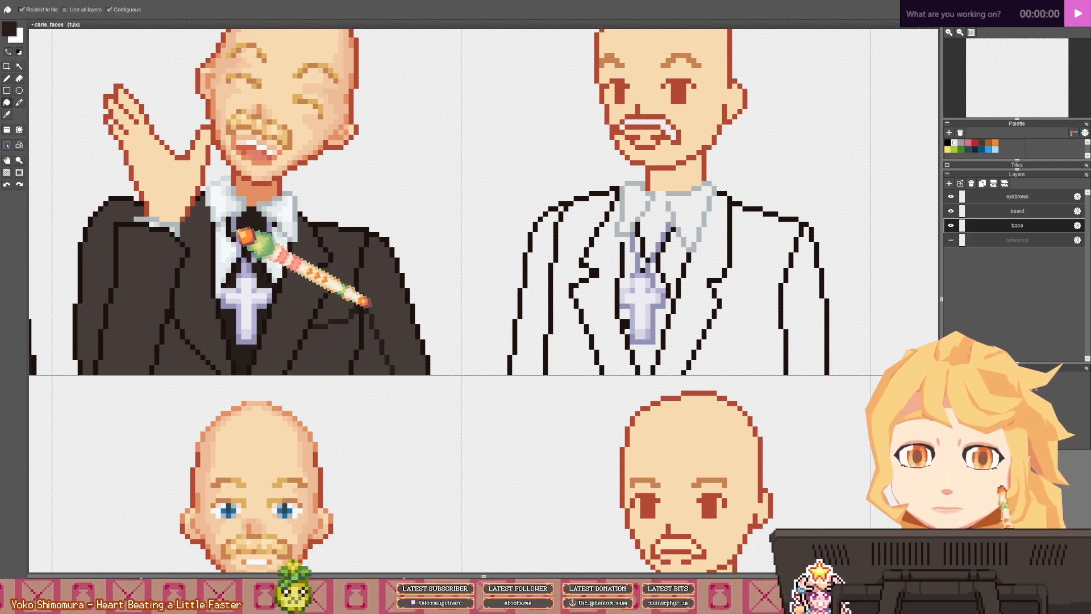
key(b)
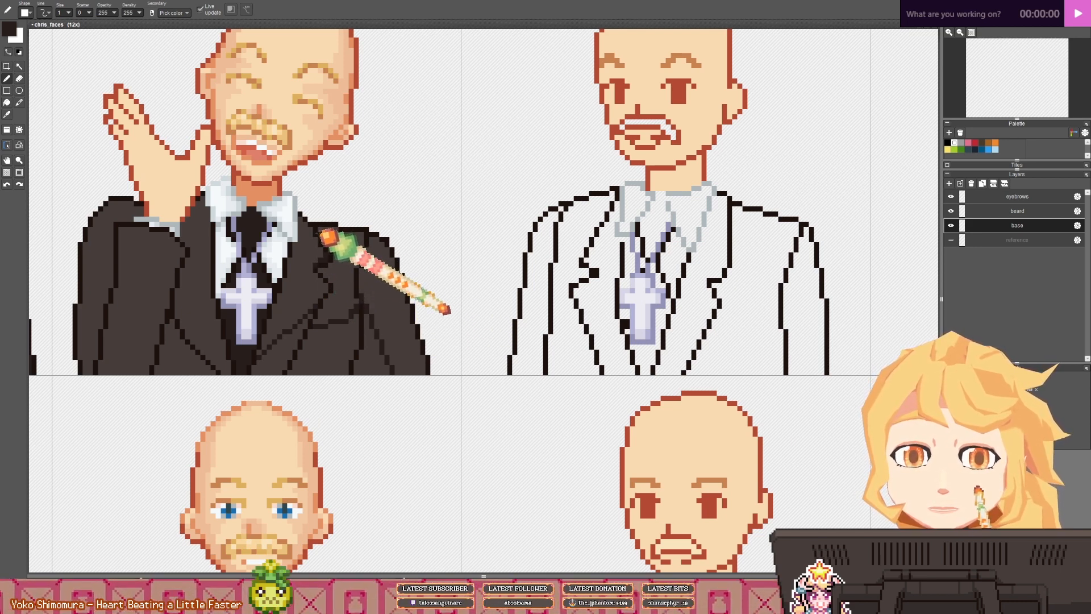
drag(172, 266, 296, 277)
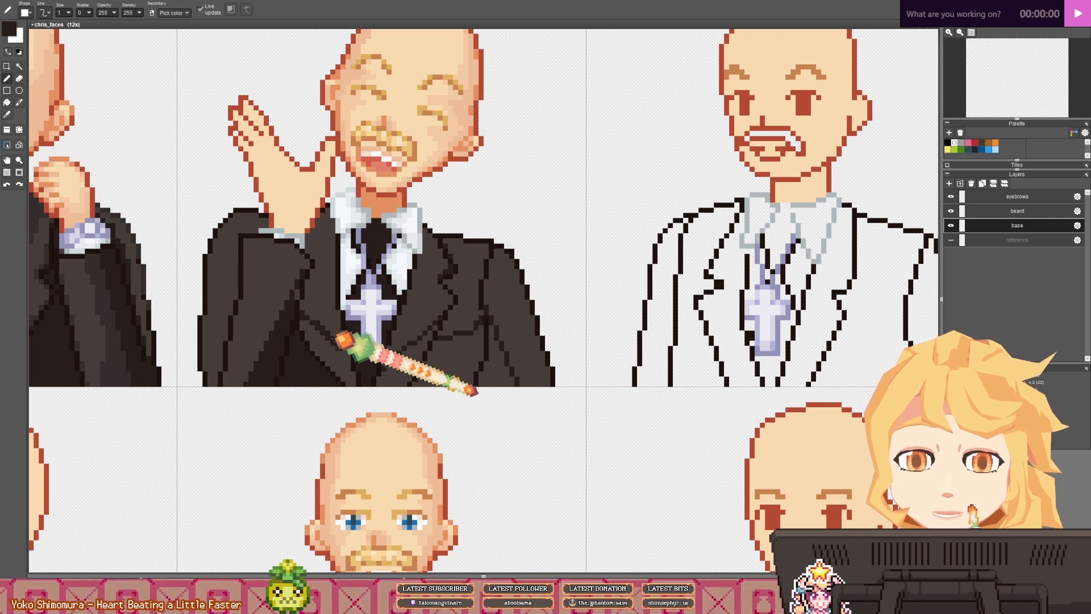
key(f)
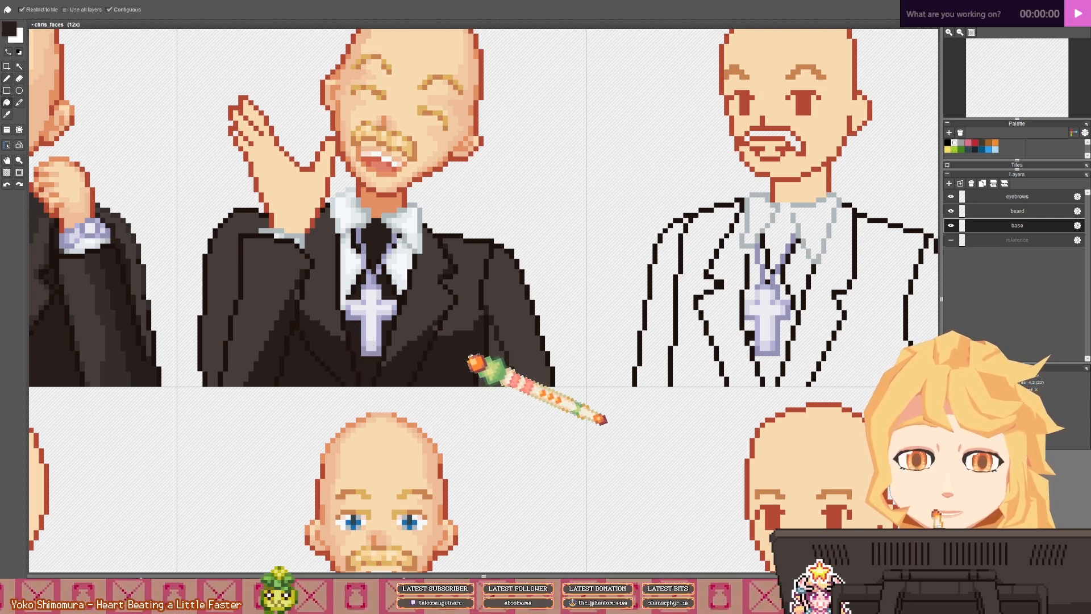
key(b)
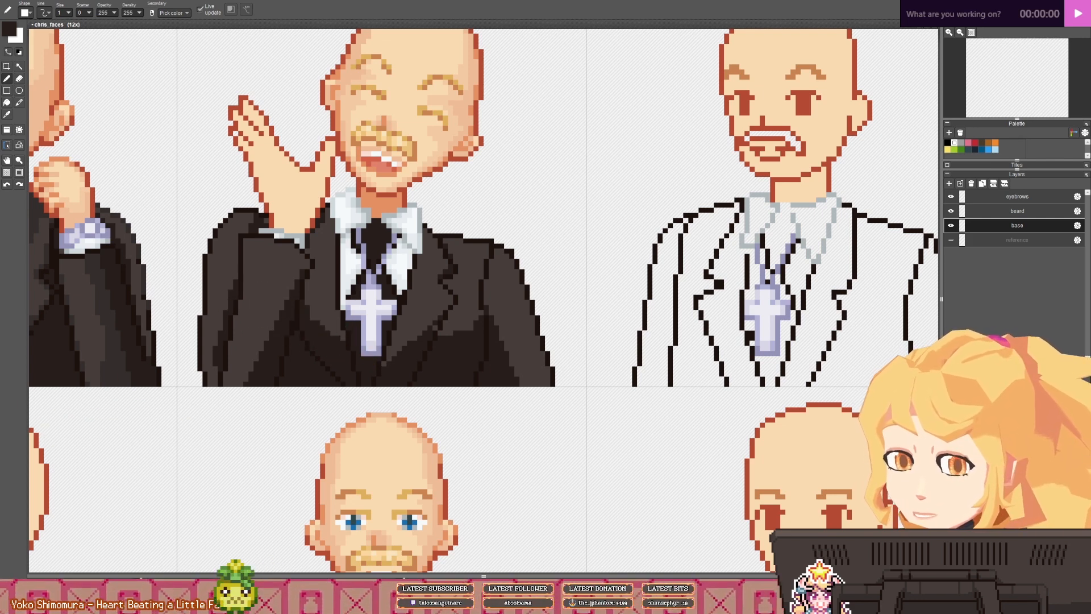
- Sample the mid-tone brown from the frowning portrait's suit and shade the folds of the laughing character's raised sleeve with it
scroll(355, 294, down, 2)
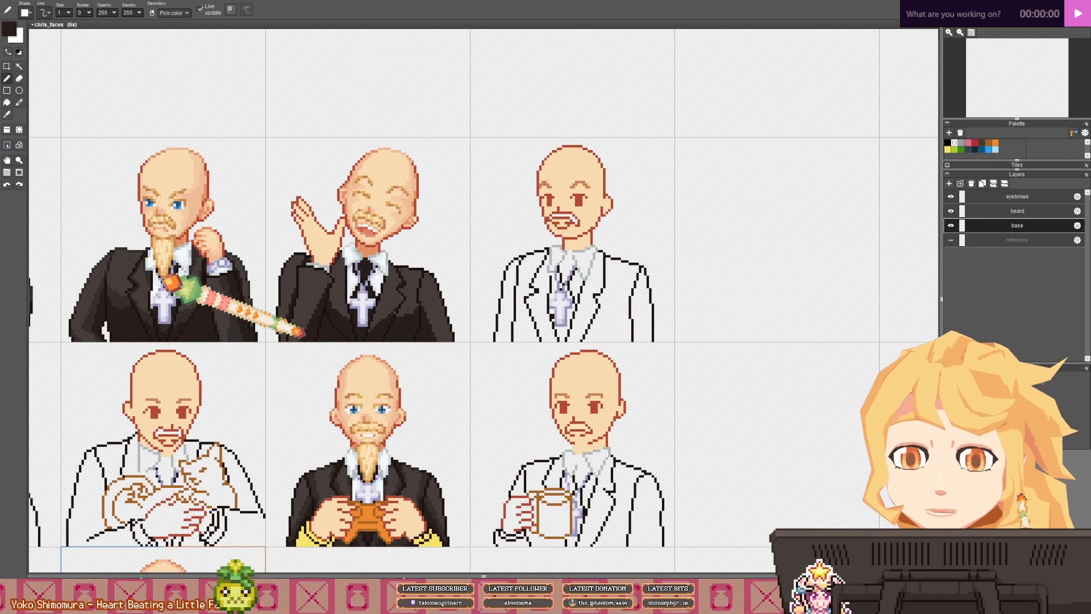
scroll(421, 292, up, 2)
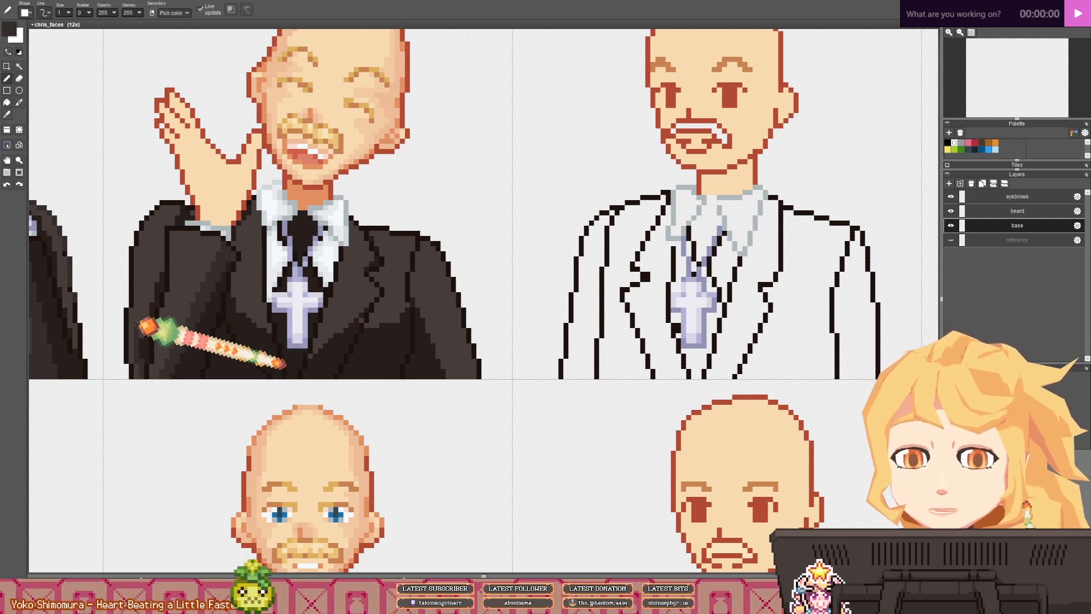
key(f)
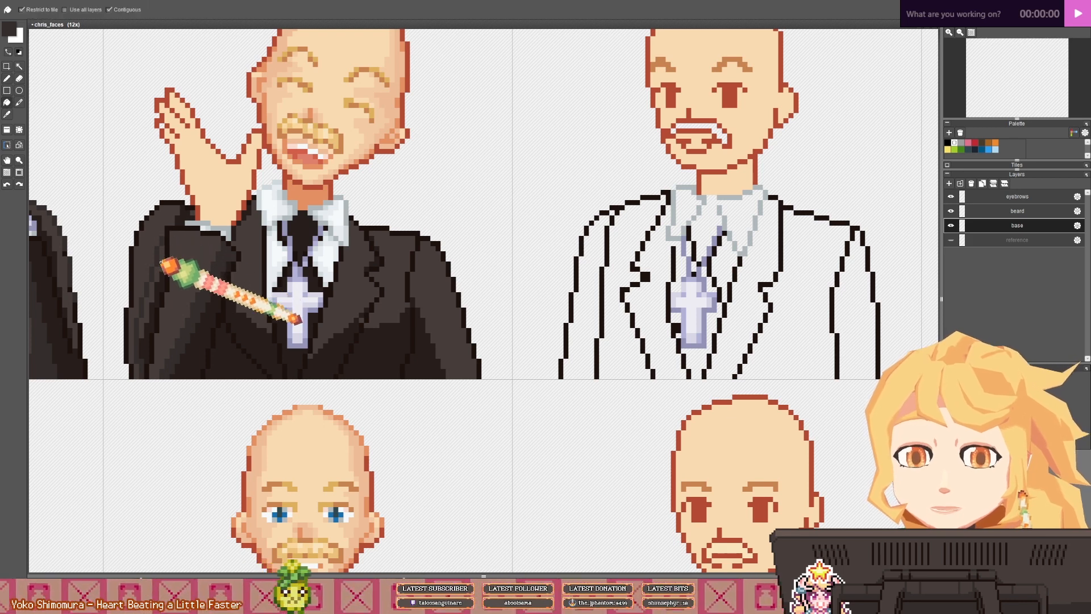
key(b)
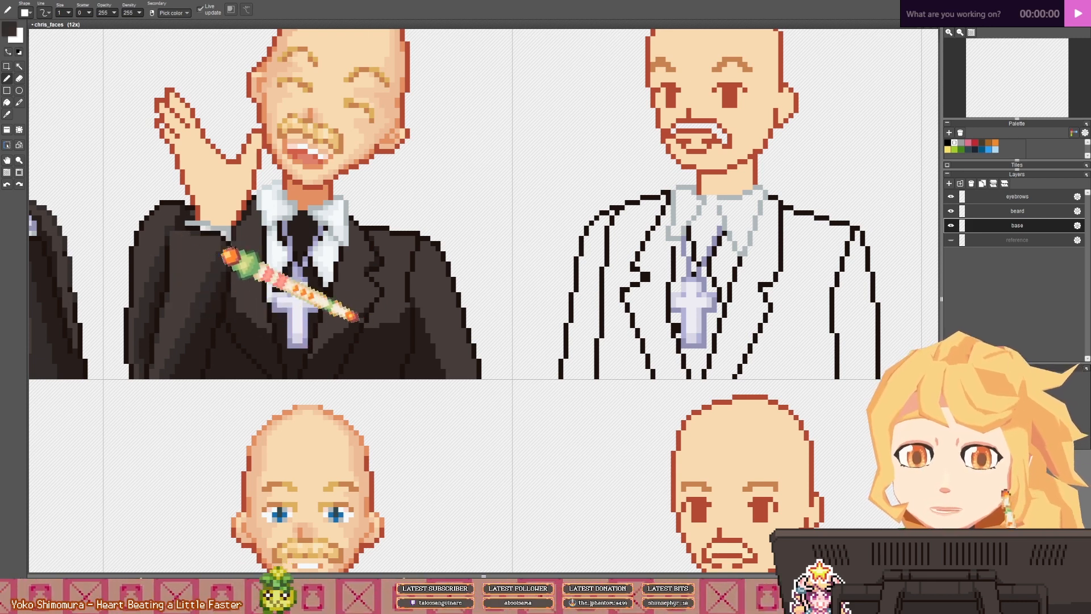
- Shade the laughing character's lapels, chest and lowered sleeve with bands of mid-tone brown, undoing misplaced strokes and fills
drag(244, 248, 204, 264)
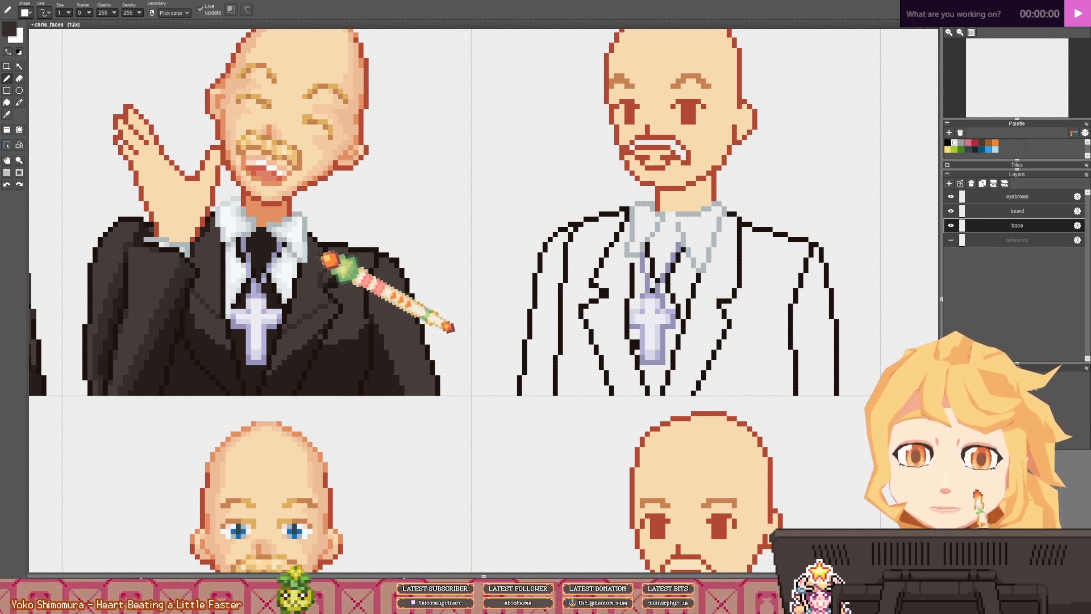
key(f)
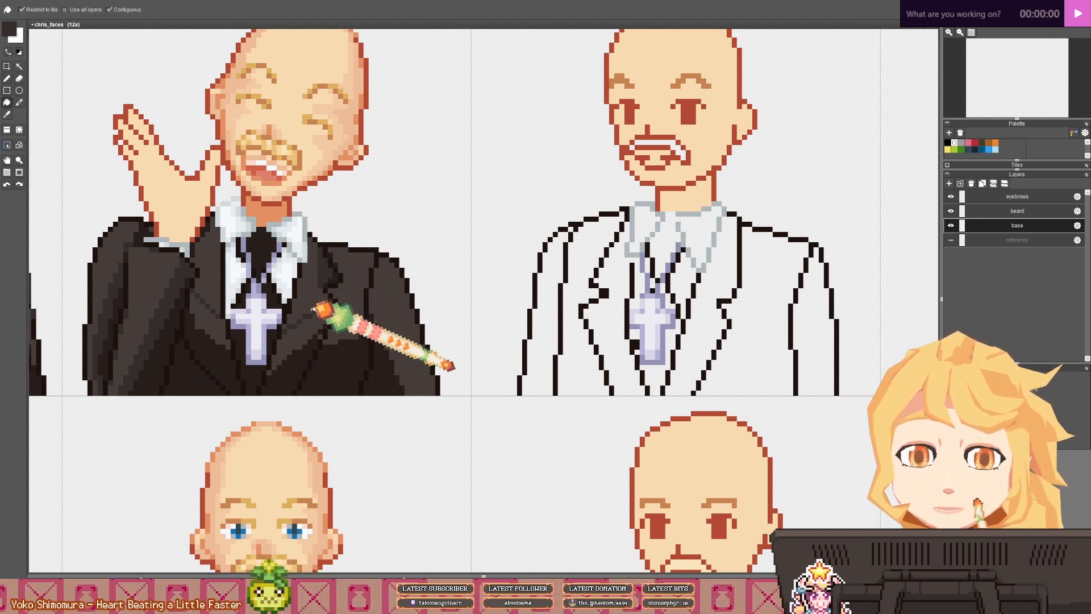
key(b)
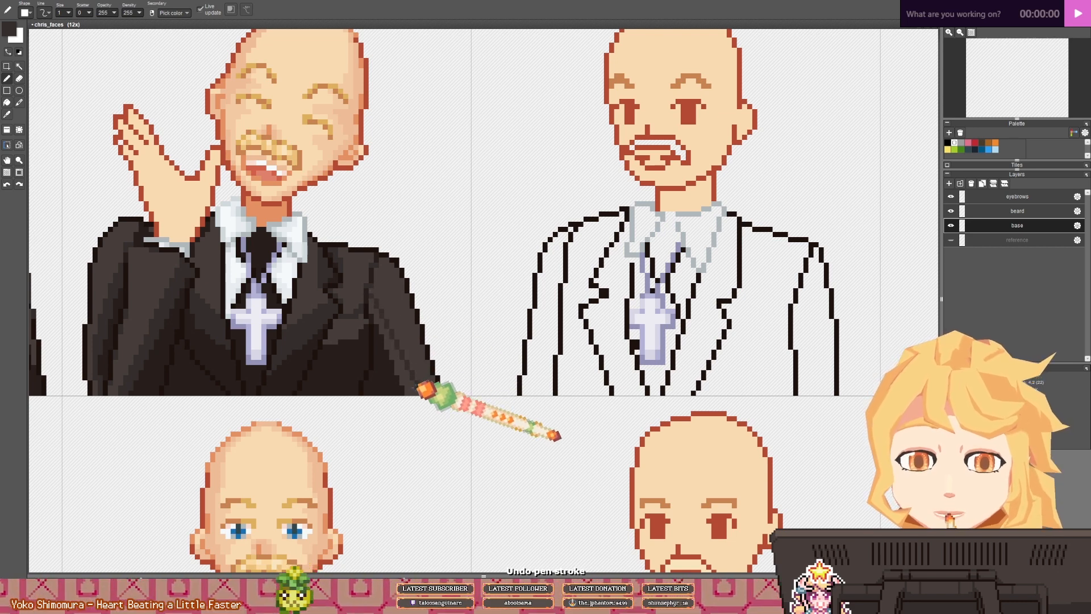
key(f)
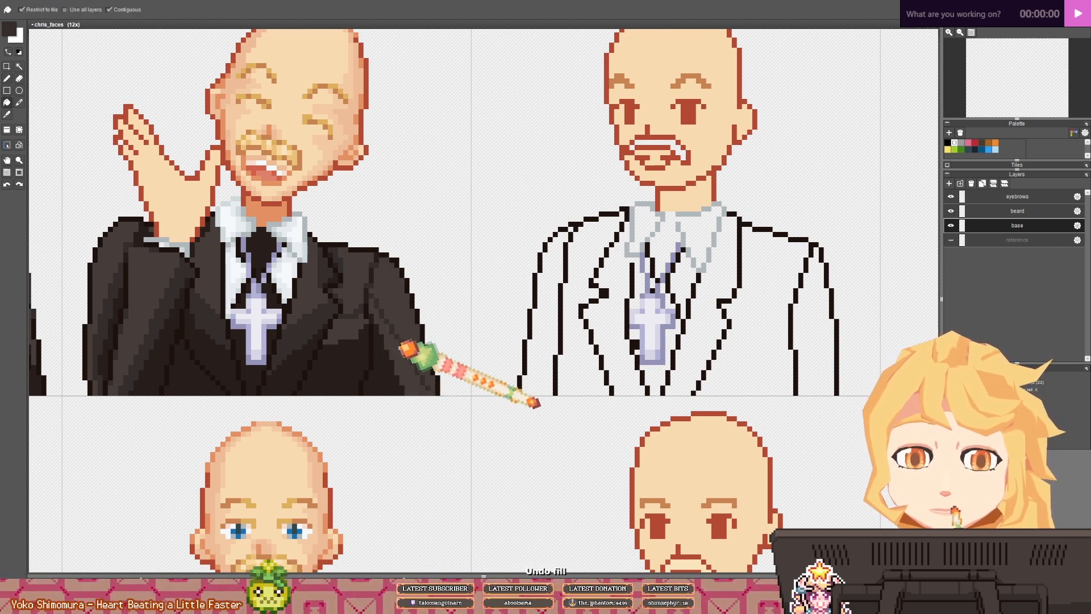
key(b)
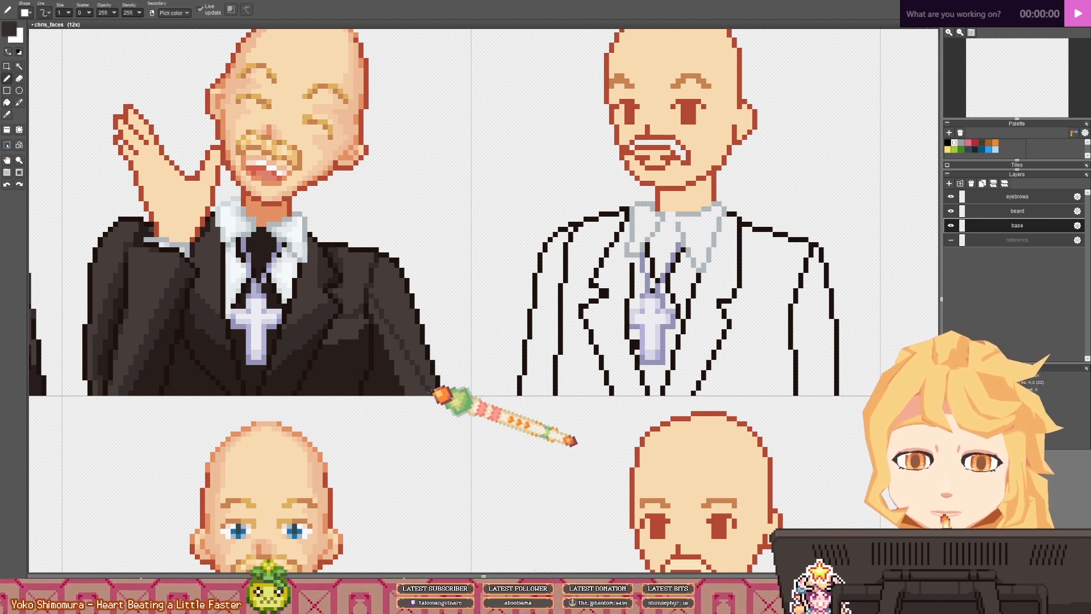
key(f)
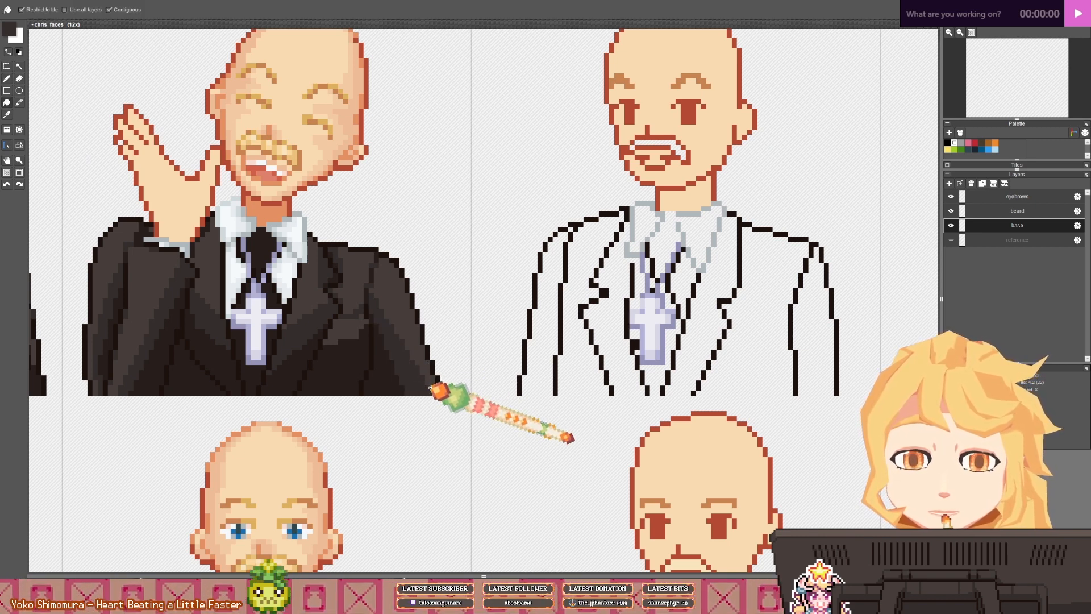
key(b)
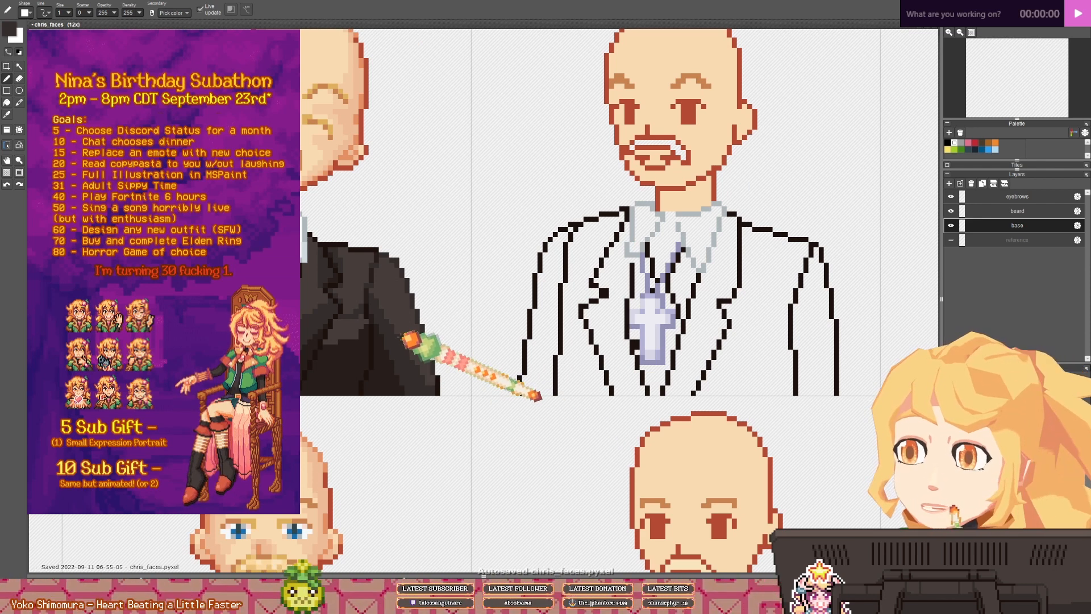
- Soften the black outline along the laughing character's shoulders and raised sleeve with dark brown sampled from the suit
drag(402, 337, 482, 371)
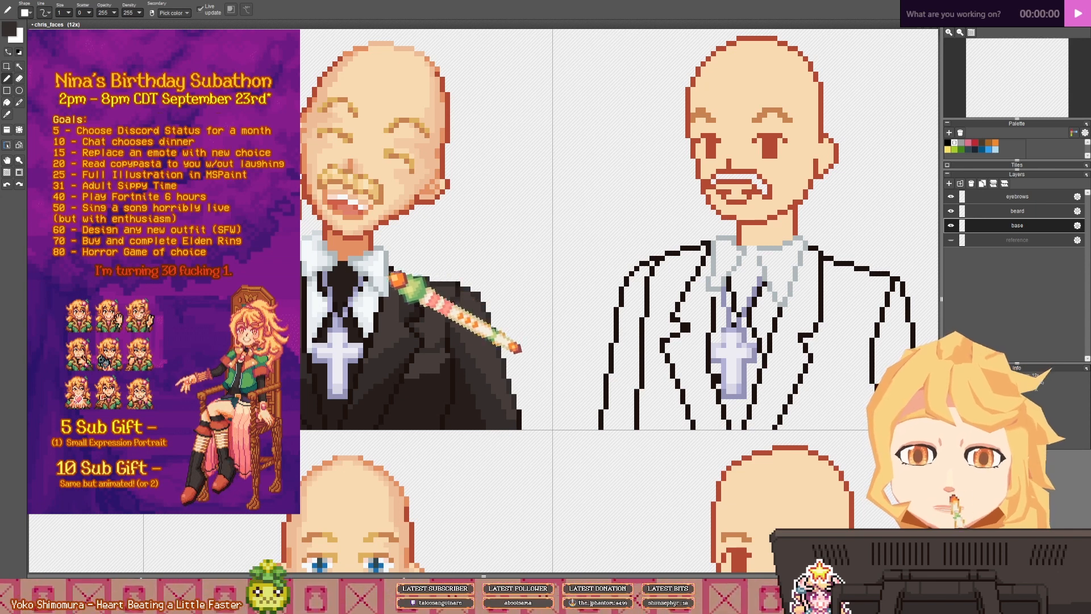
drag(313, 305, 391, 311)
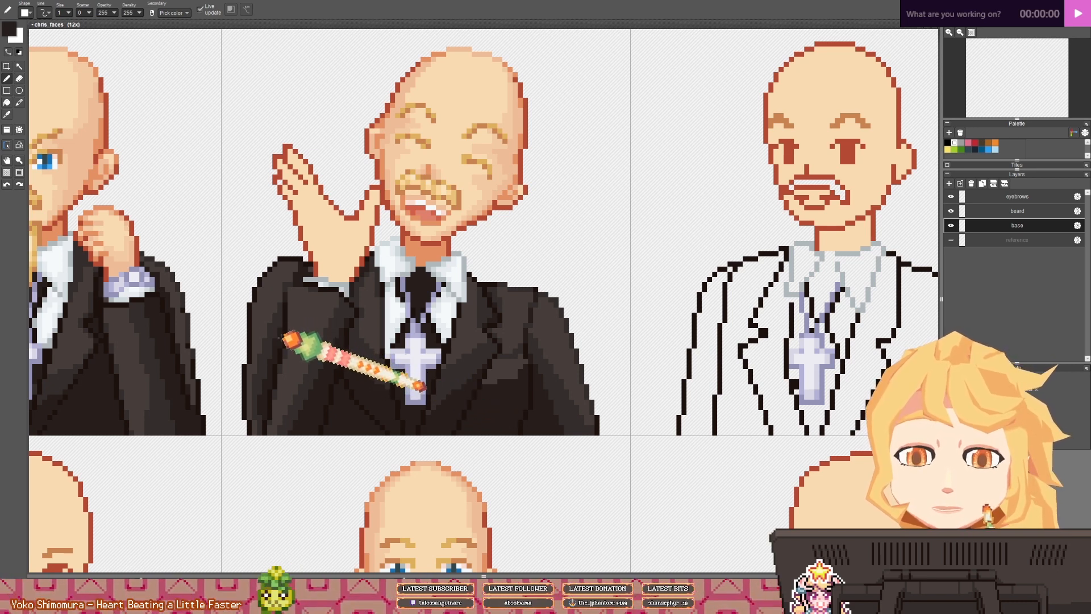
key(space)
drag(252, 340, 276, 350)
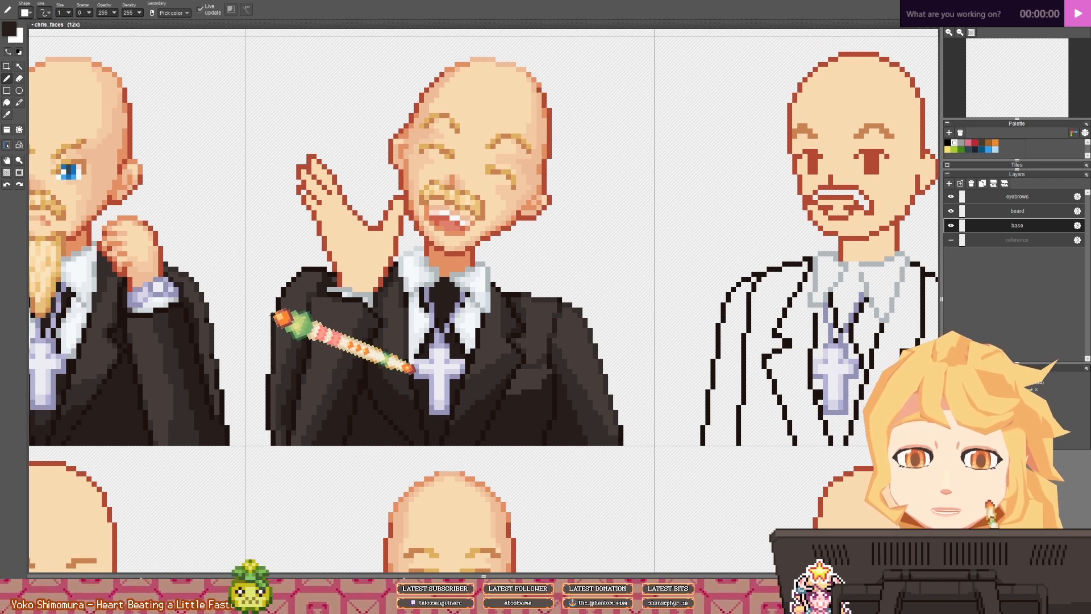
right_click(290, 316)
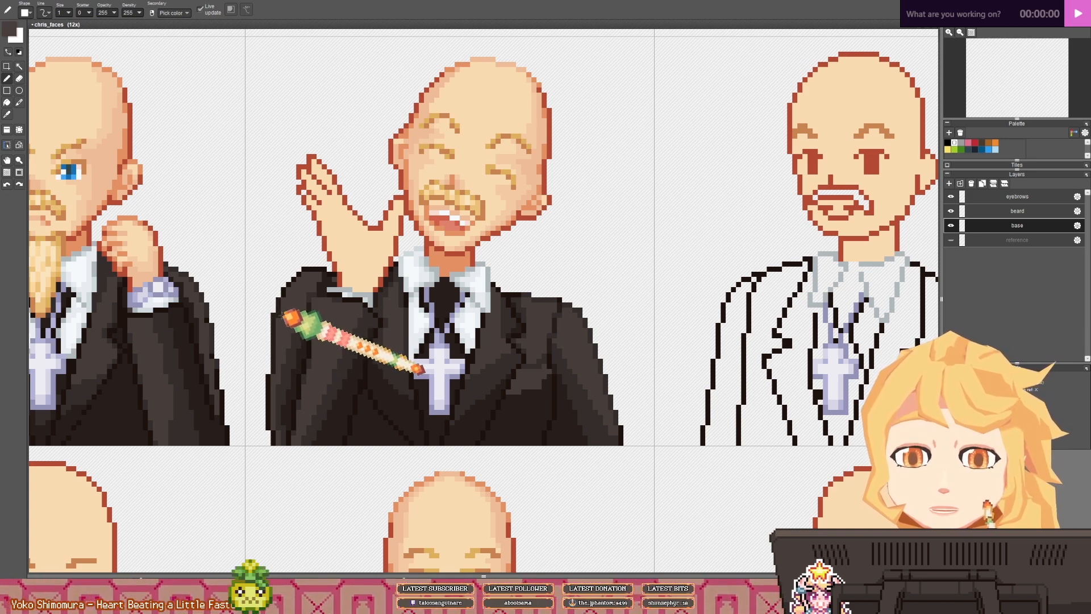
right_click(278, 304)
mouse_move(279, 301)
mouse_down()
mouse_move(284, 282)
mouse_move(321, 268)
mouse_up()
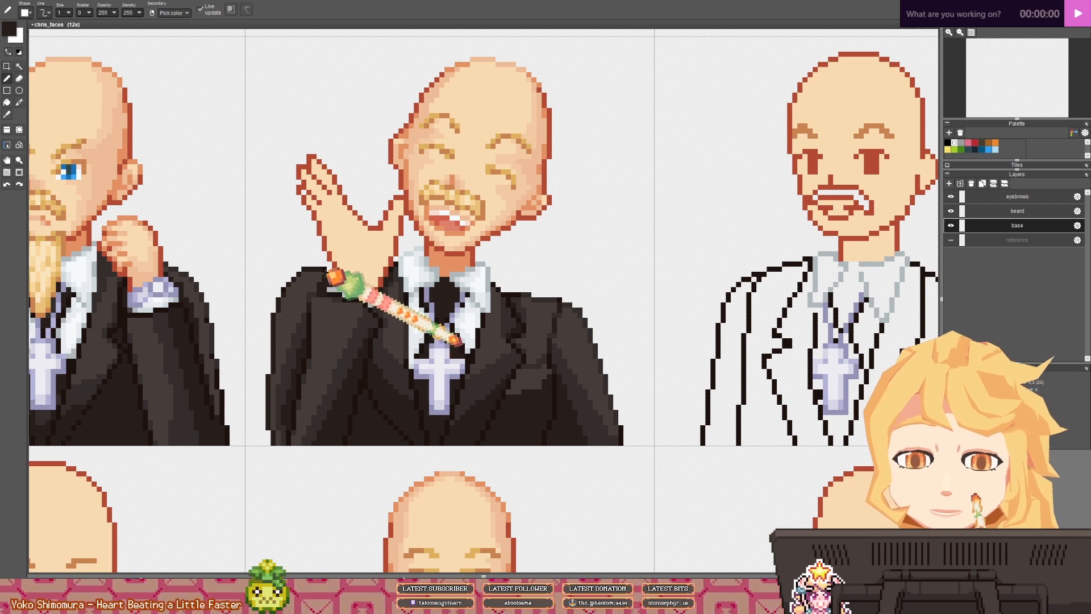
- Touch up the fold pixels beside the raised sleeve's cuff with light and dark browns sampled from the jacket
scroll(331, 271, up, 5)
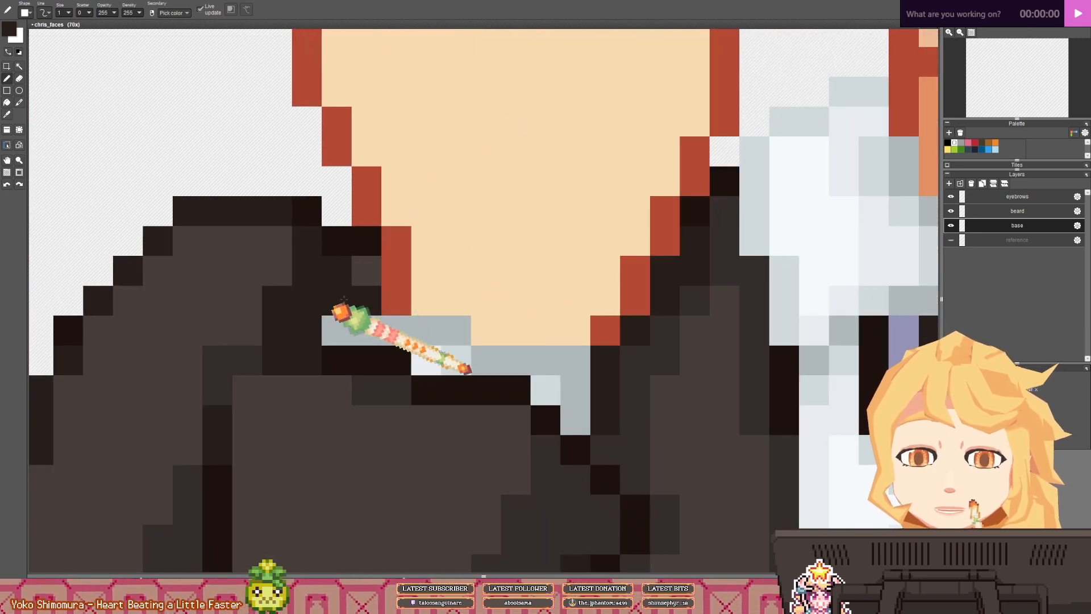
right_click(359, 269)
click(345, 269)
click(309, 305)
click(288, 333)
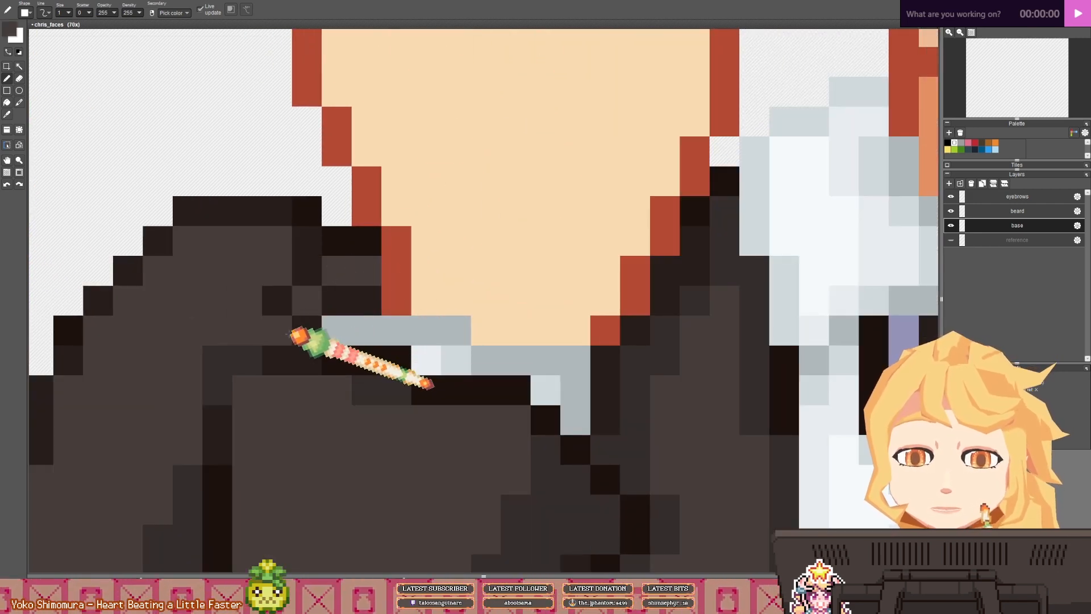
right_click(289, 300)
click(284, 326)
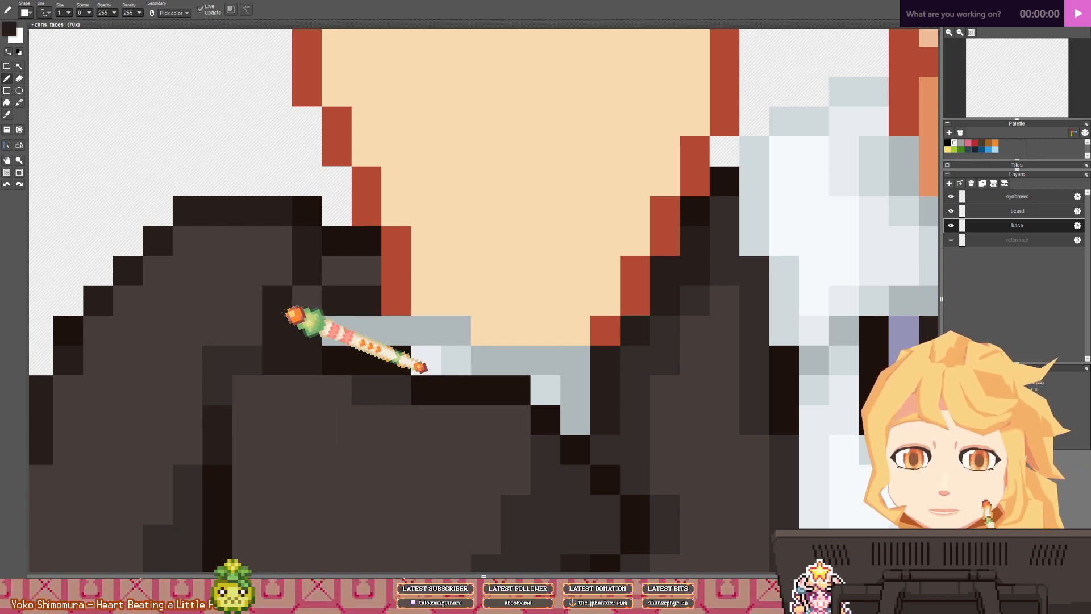
- Blend the fold at the top of the raised sleeve into the jacket with mid-tone brown pixels
scroll(317, 301, down, 3)
scroll(244, 382, up, 3)
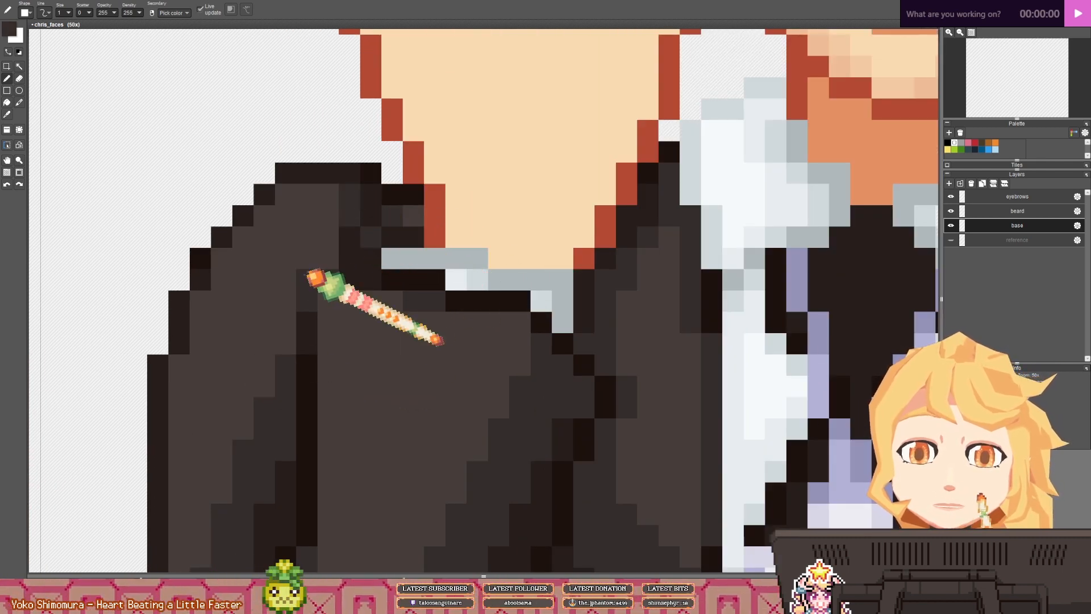
drag(322, 271, 330, 244)
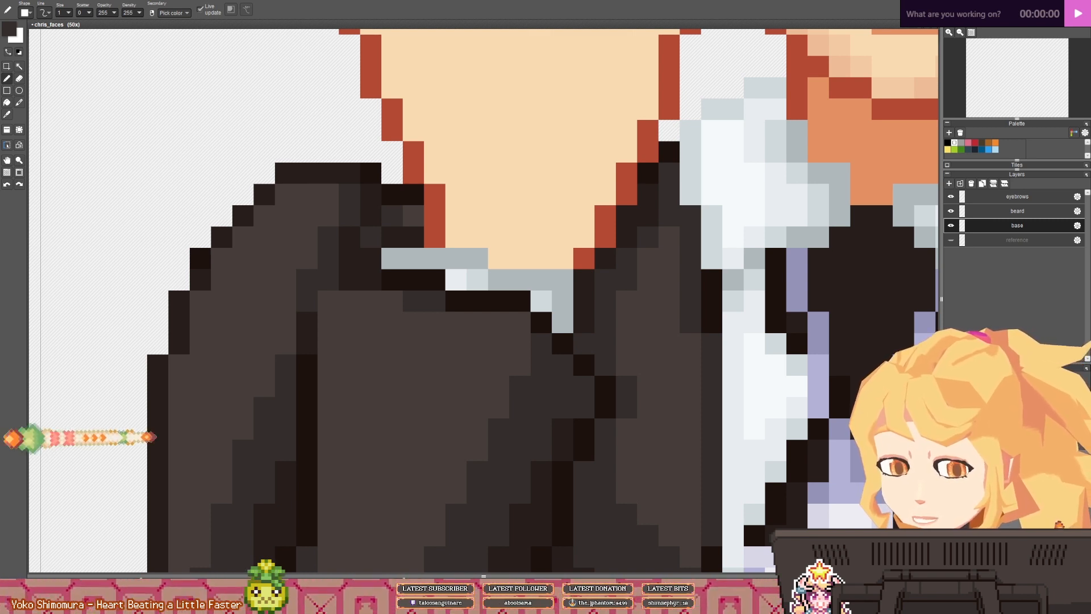
click(739, 158)
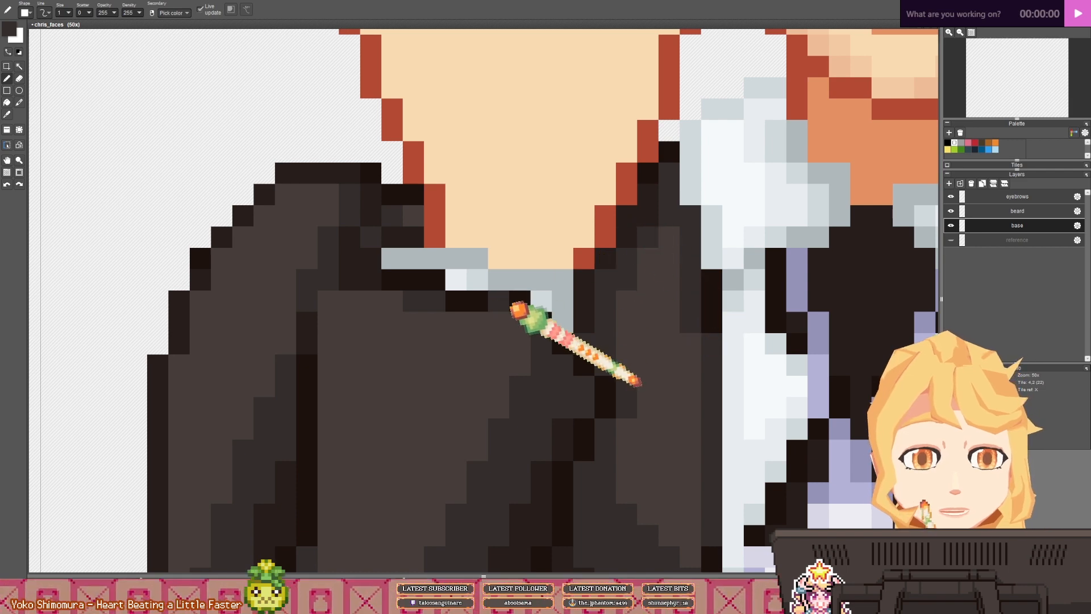
- Compare the laughing character's suit with the finished portraits and touch up the shading on its jacket
scroll(518, 309, down, 5)
scroll(500, 312, up, 3)
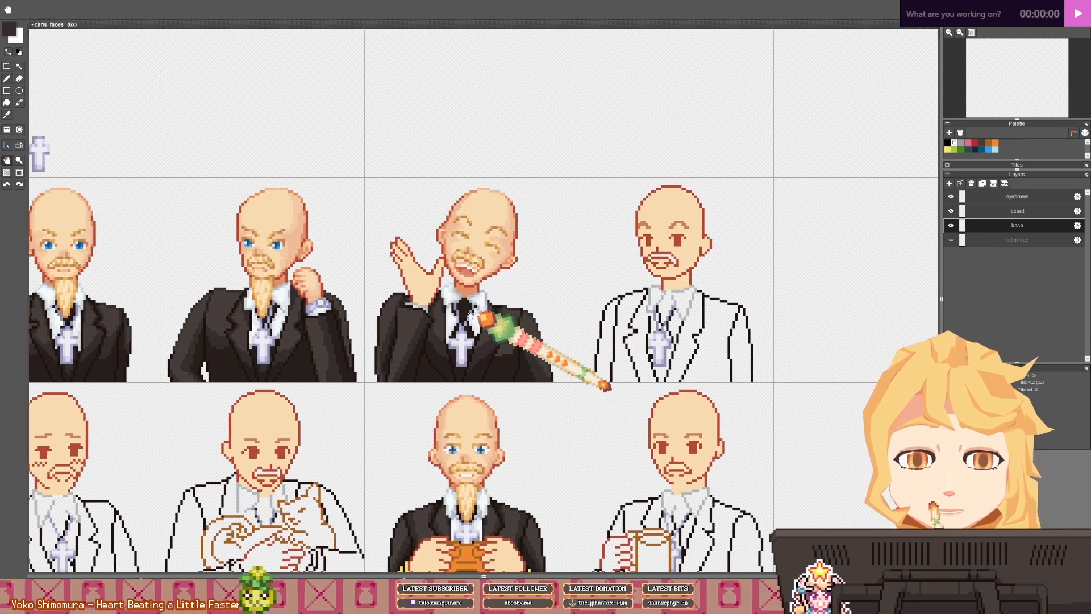
key(f)
key(b)
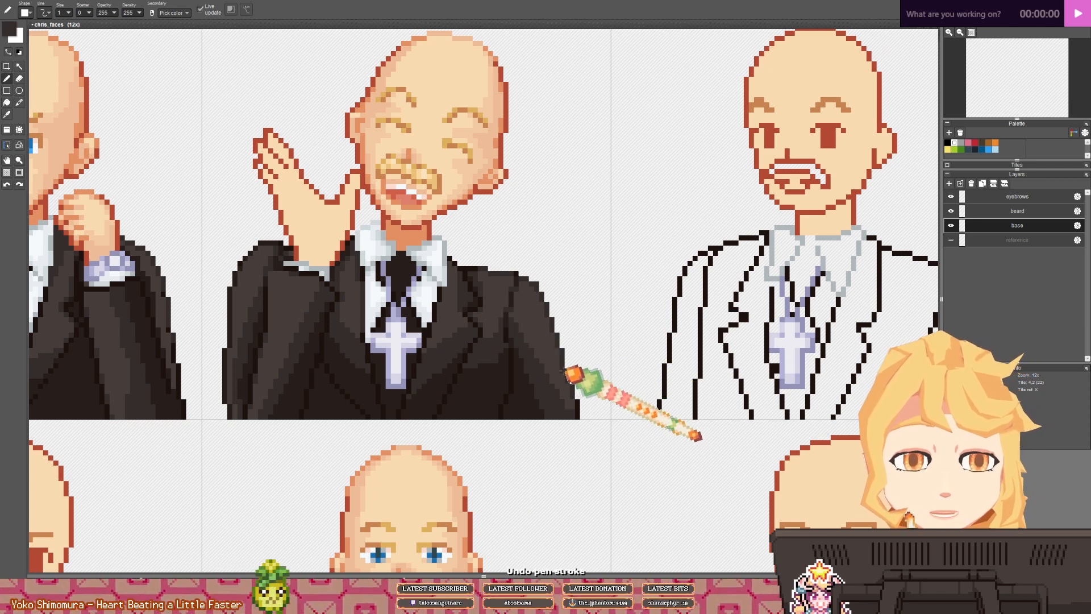
- Undo the last pen stroke and refine the outline and seam of the laughing character's lowered sleeve
scroll(579, 388, up, 3)
key(ctrl+z)
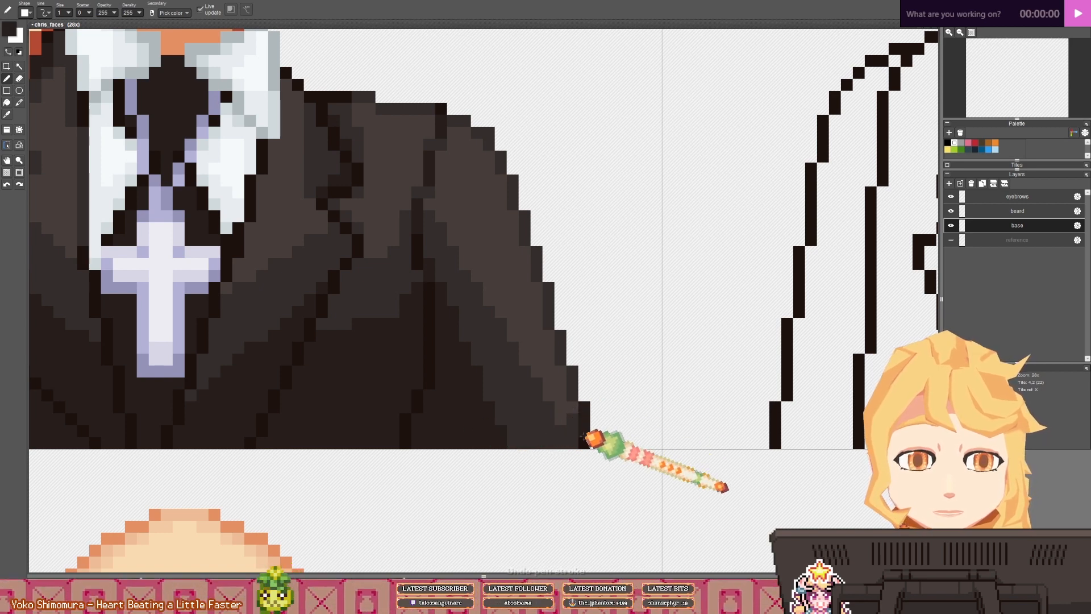
scroll(423, 350, down, 1)
drag(424, 334, 469, 421)
scroll(481, 327, up, 1)
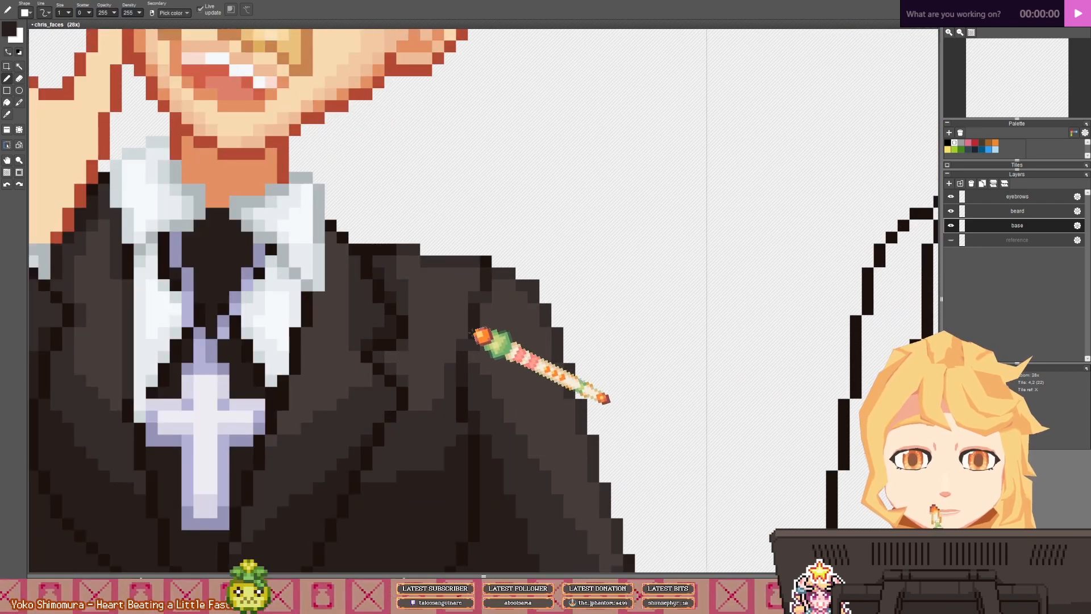
scroll(449, 319, down, 1)
- Touch up the raised sleeve's outer edge, undo the last stroke there, and check the whole portrait sheet
drag(254, 277, 457, 320)
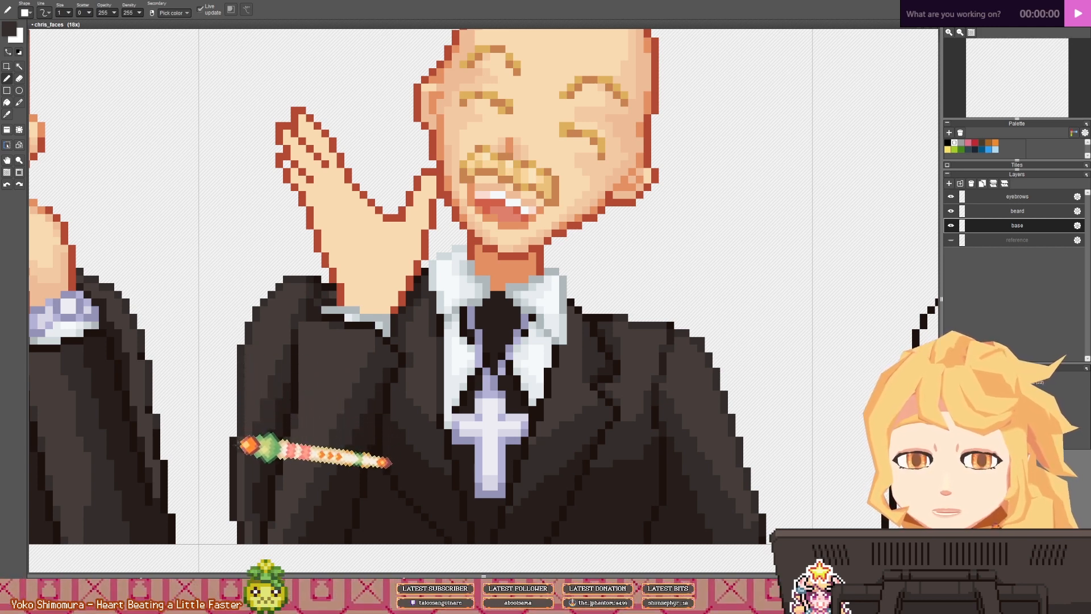
key(ctrl+z)
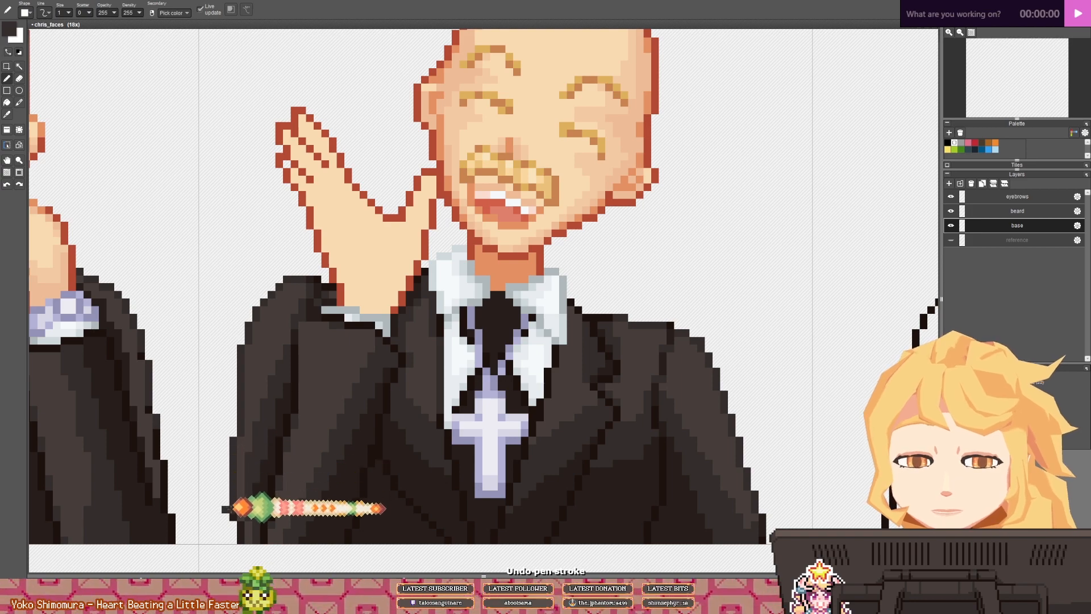
key(e)
scroll(243, 503, down, 3)
scroll(243, 503, down, 4)
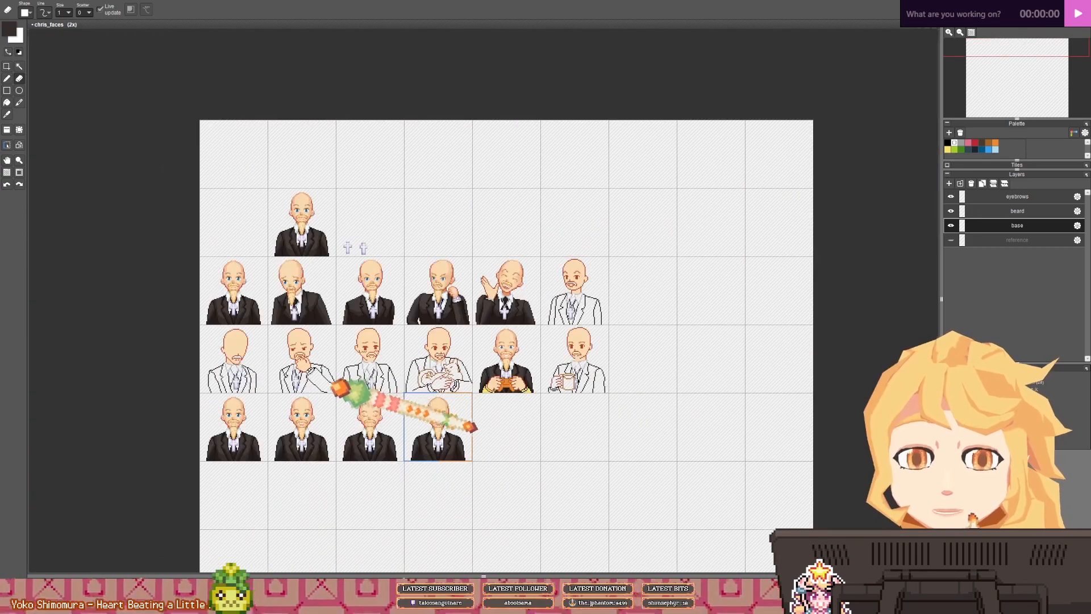
- Save the chris_faces portrait sheet
drag(364, 389, 324, 378)
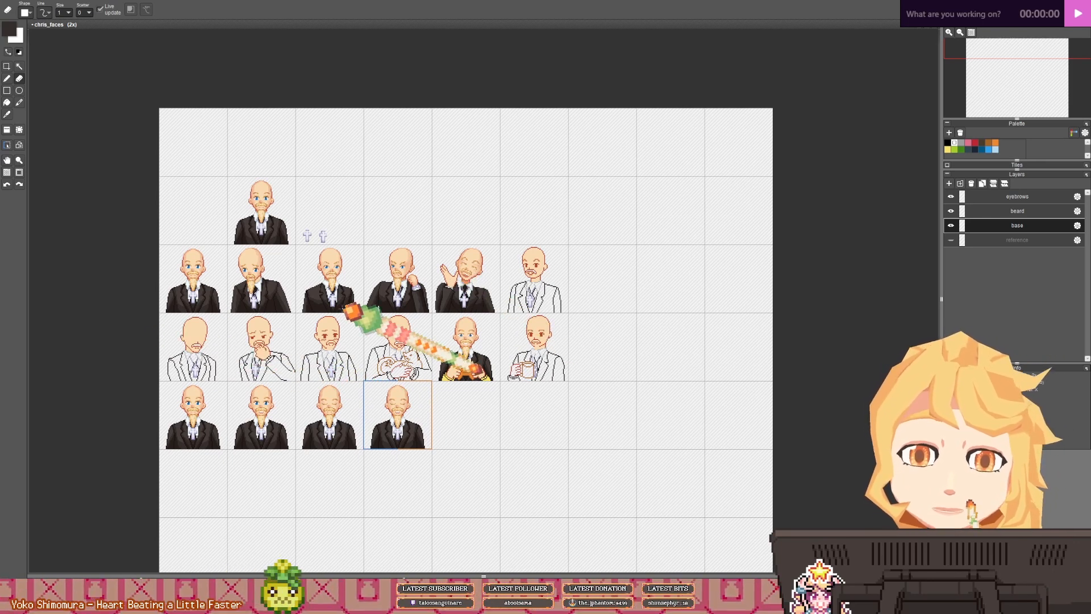
key(ctrl+s)
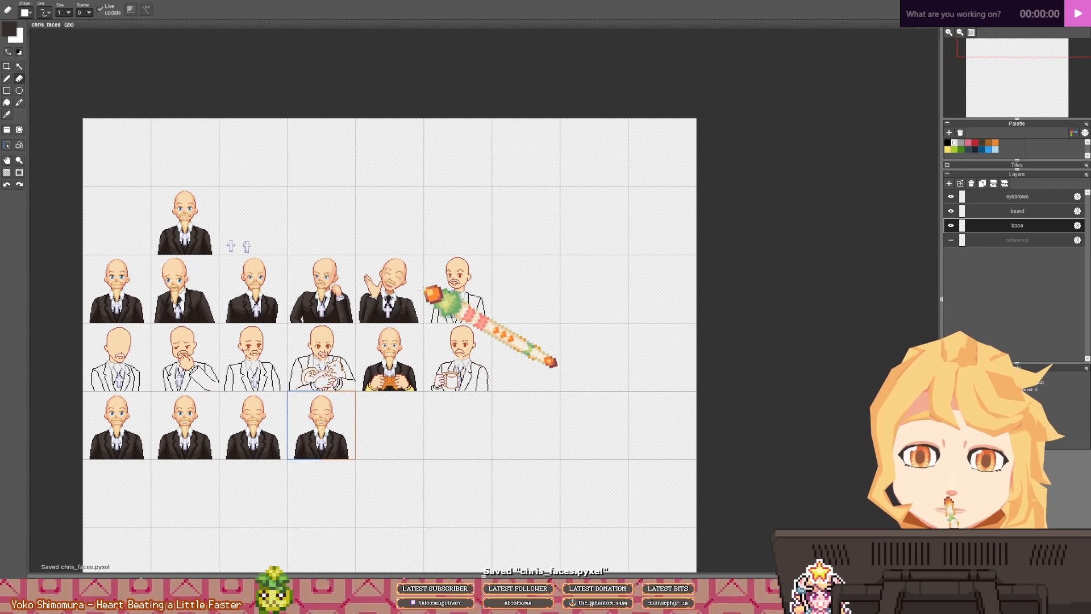
scroll(420, 295, up, 3)
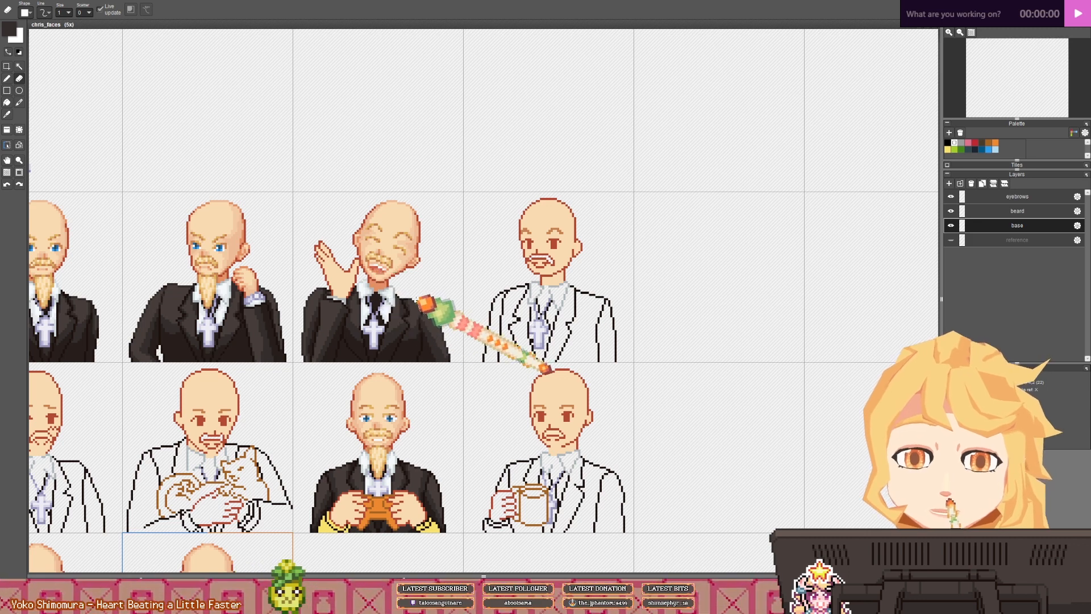
scroll(426, 303, down, 3)
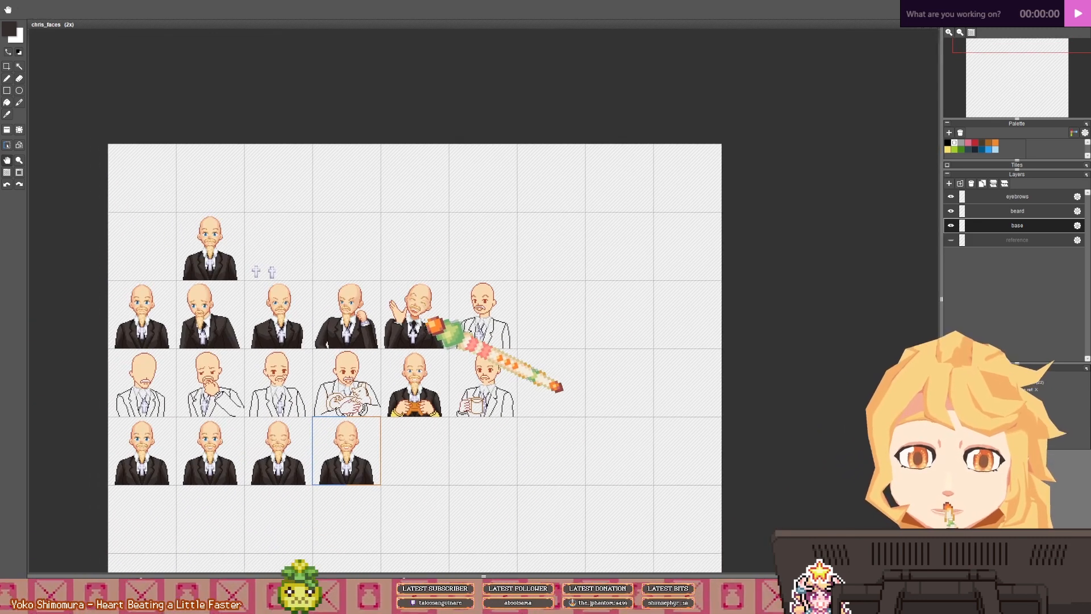
- Shade the wrist of the laughing character's raised hand with the orange skin shadow tone just above the cuff
scroll(435, 325, up, 3)
scroll(426, 318, up, 7)
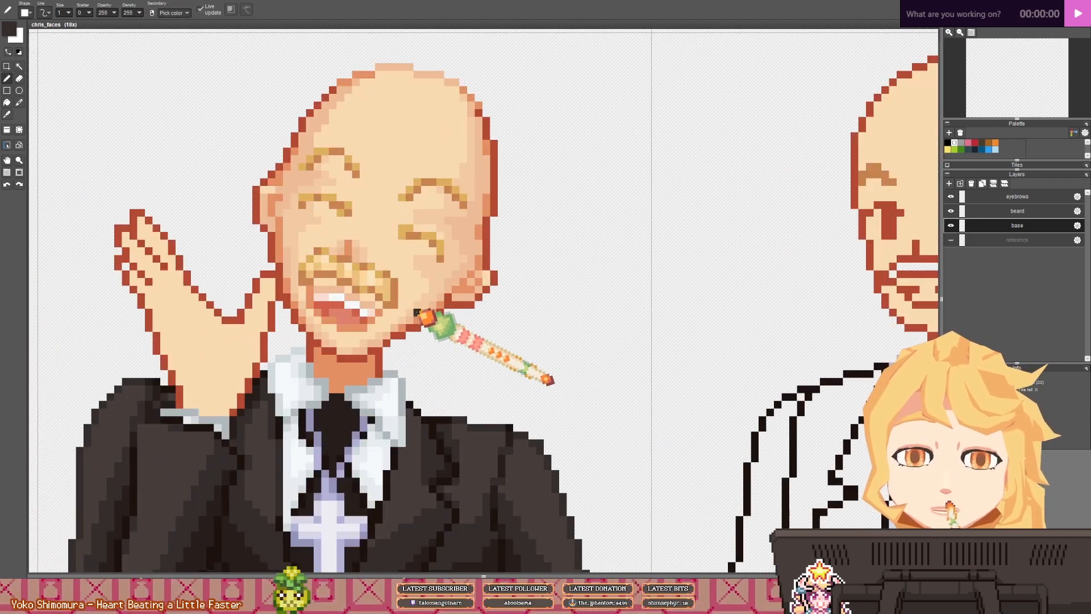
right_click(418, 319)
drag(94, 330, 250, 330)
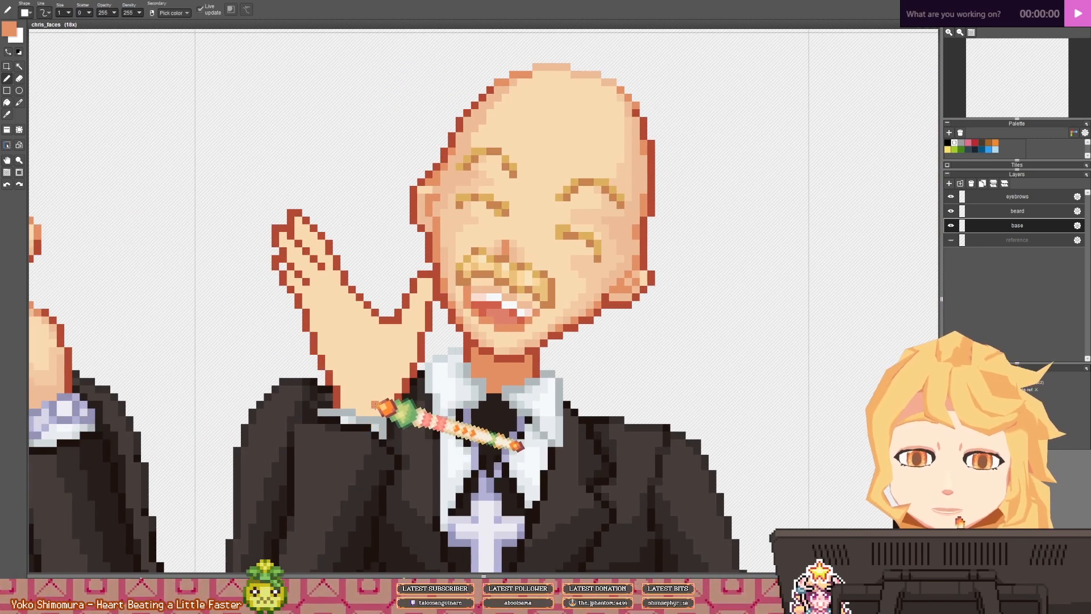
drag(367, 412, 385, 404)
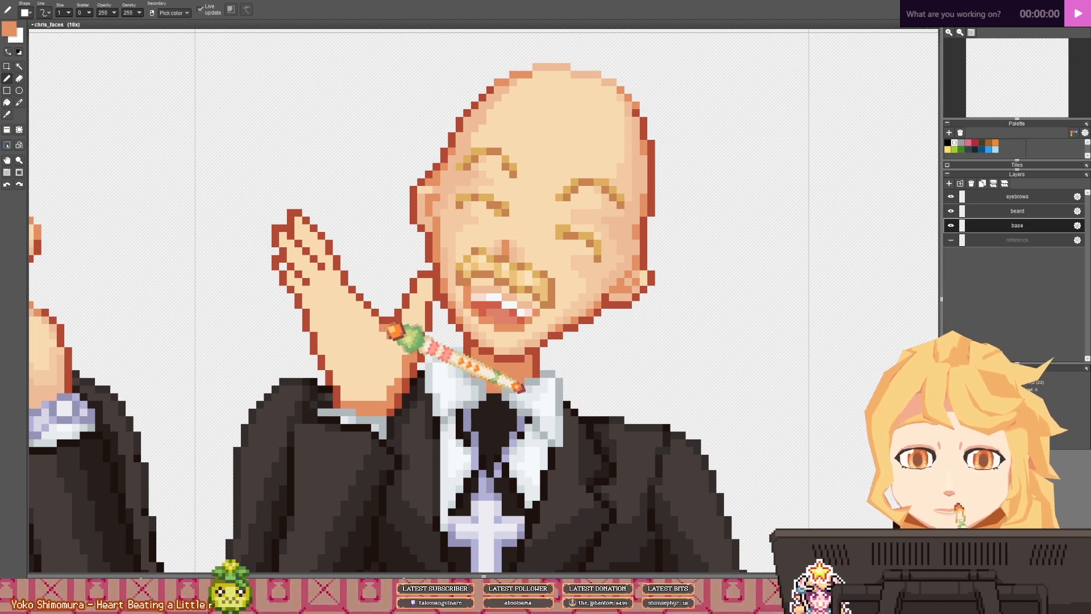
- Clean up the raised hand's fingers with light skin tone and soften the finger lines and upper outline with orange
right_click(292, 276)
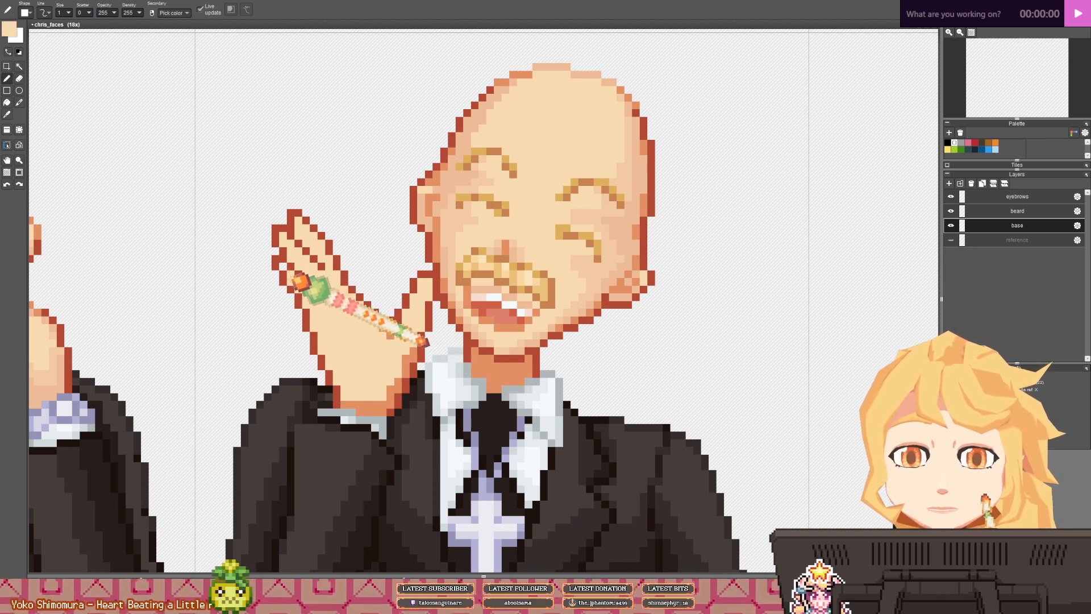
mouse_move(288, 273)
mouse_down()
mouse_move(395, 332)
mouse_move(298, 274)
mouse_up()
right_click(383, 326)
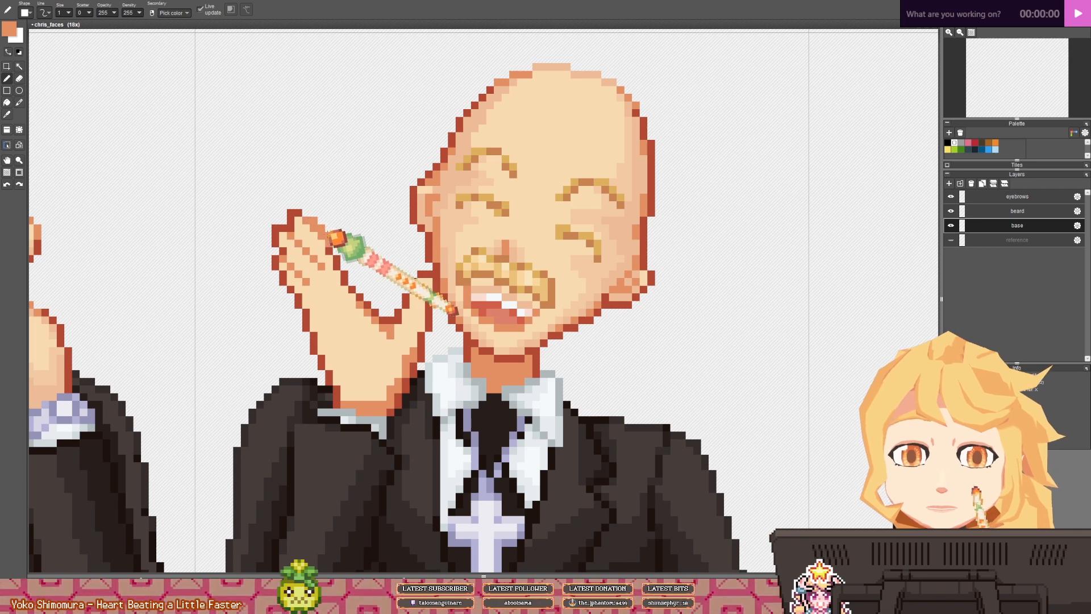
- Compare the raised hand with the finished portraits, soften its thumb outline with orange and undo the last pen stroke
scroll(343, 249, down, 4)
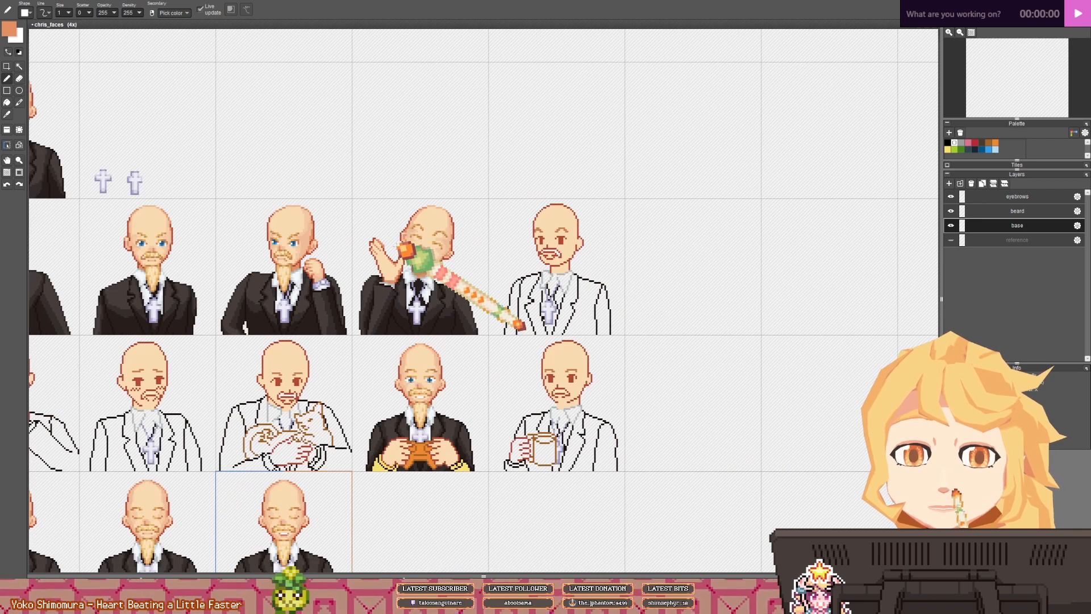
scroll(402, 249, up, 3)
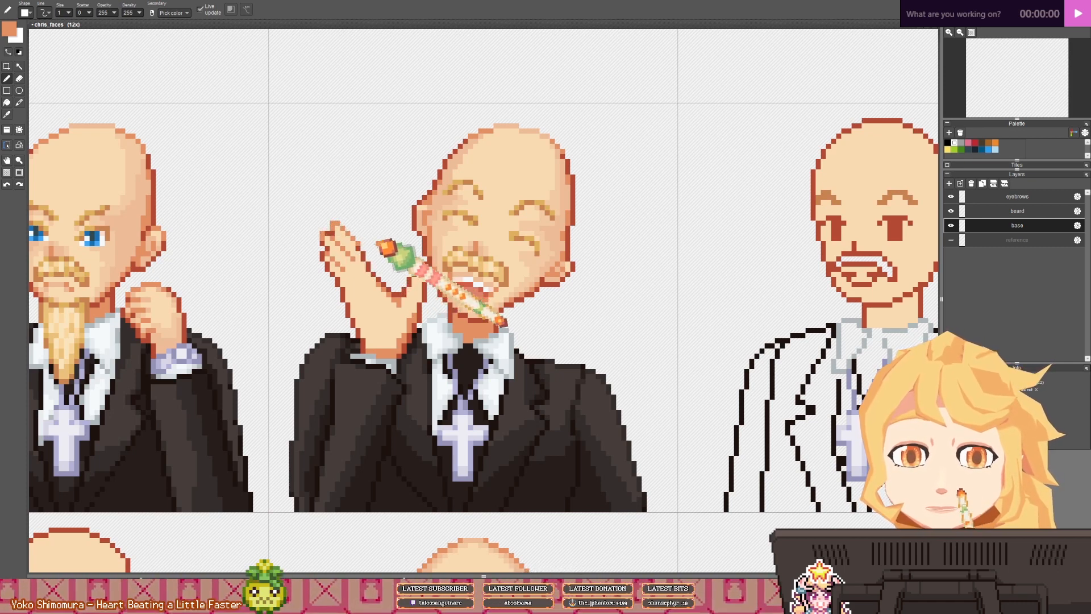
scroll(394, 257, down, 5)
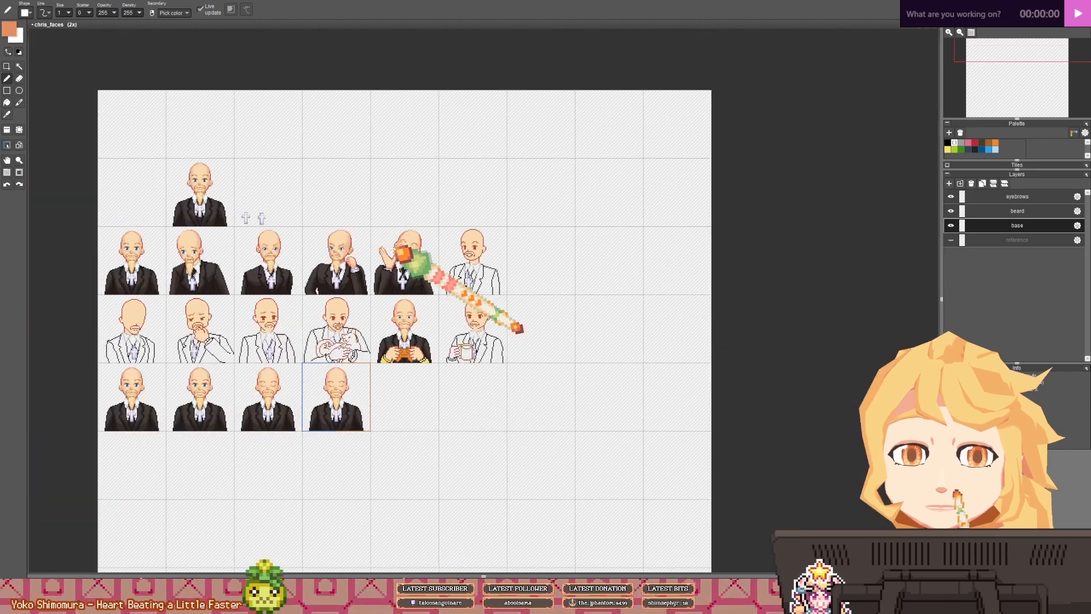
scroll(400, 253, up, 6)
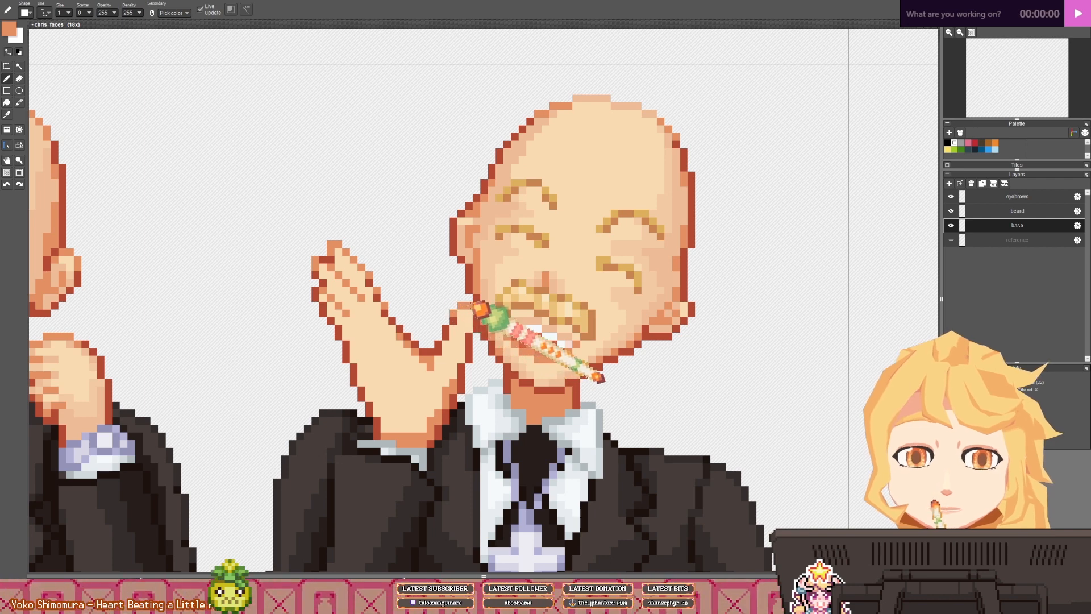
scroll(481, 309, down, 6)
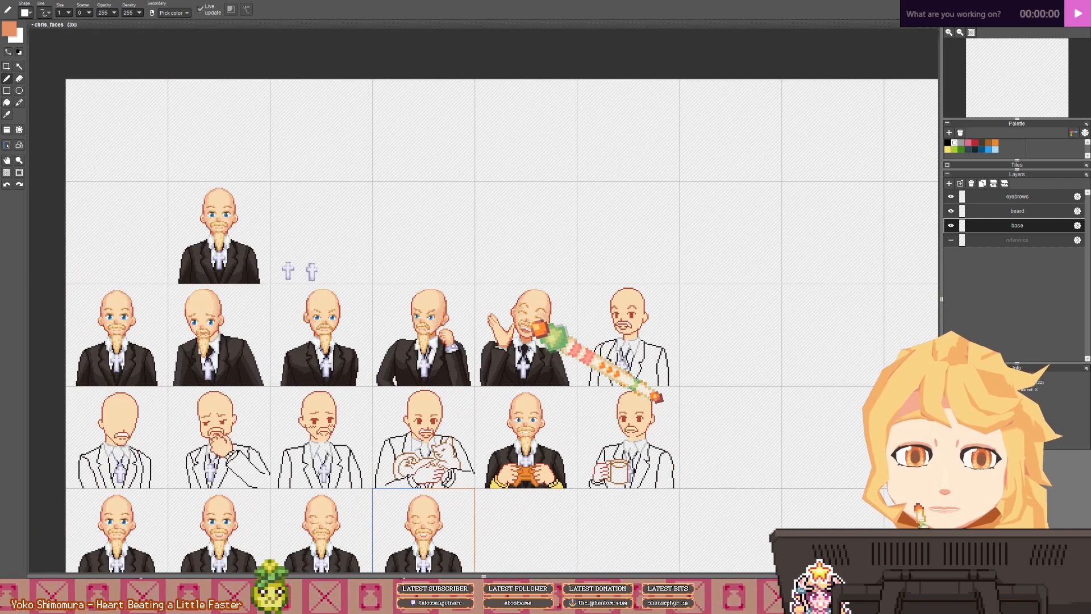
scroll(533, 327, up, 6)
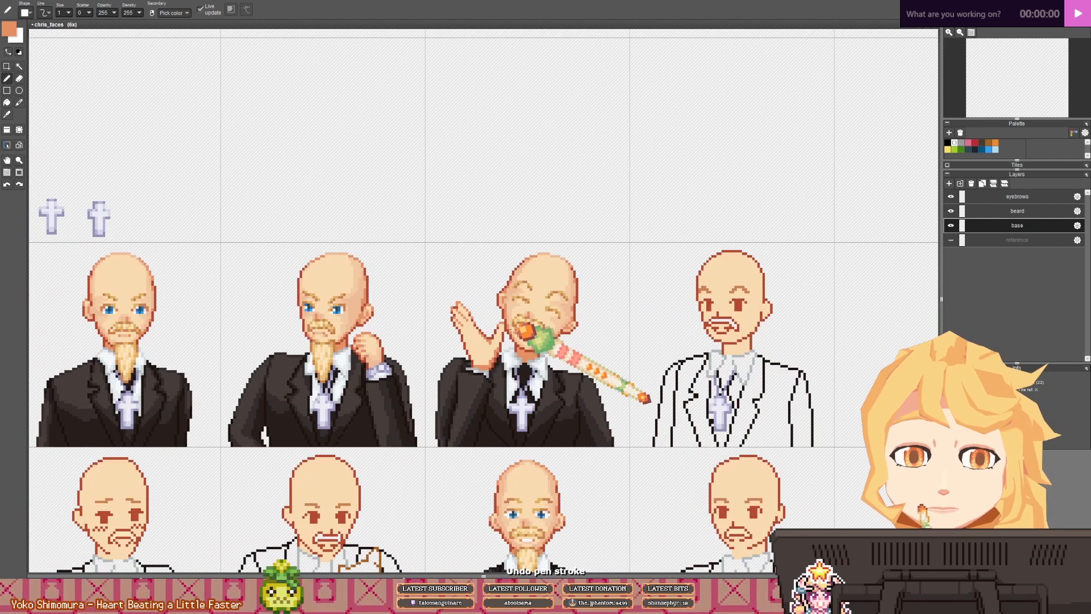
drag(487, 372, 409, 378)
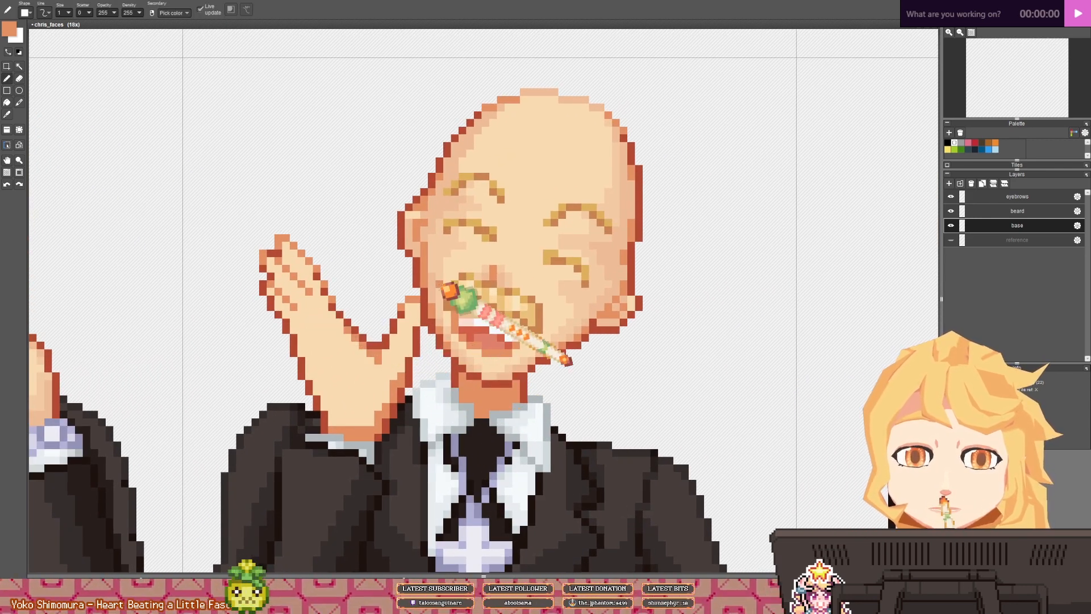
- Add peach shadow pixels between and below the fingers of the raised hand
right_click(432, 289)
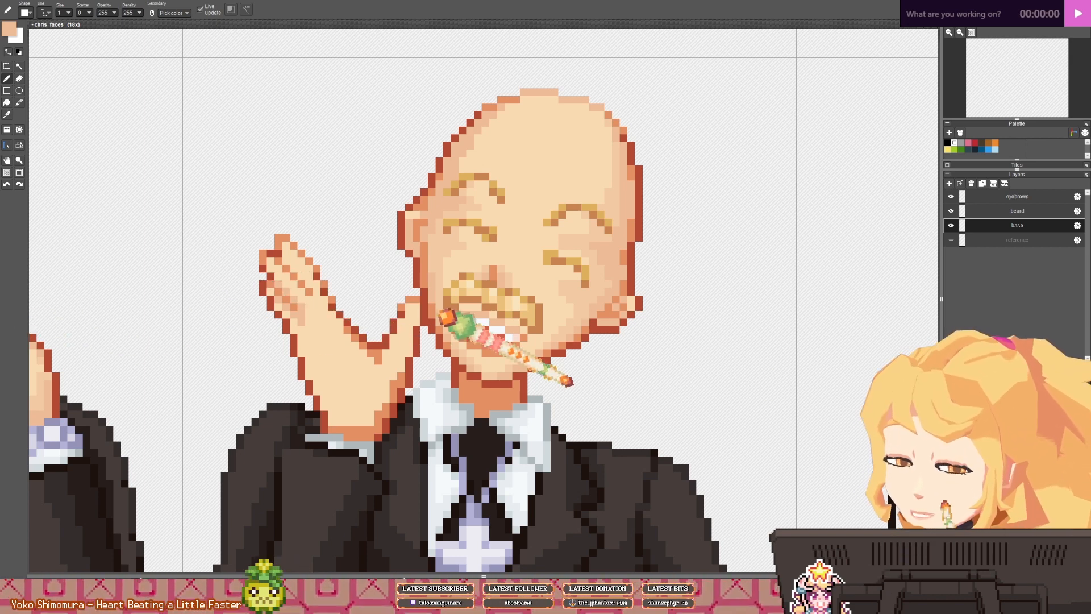
drag(486, 313, 510, 322)
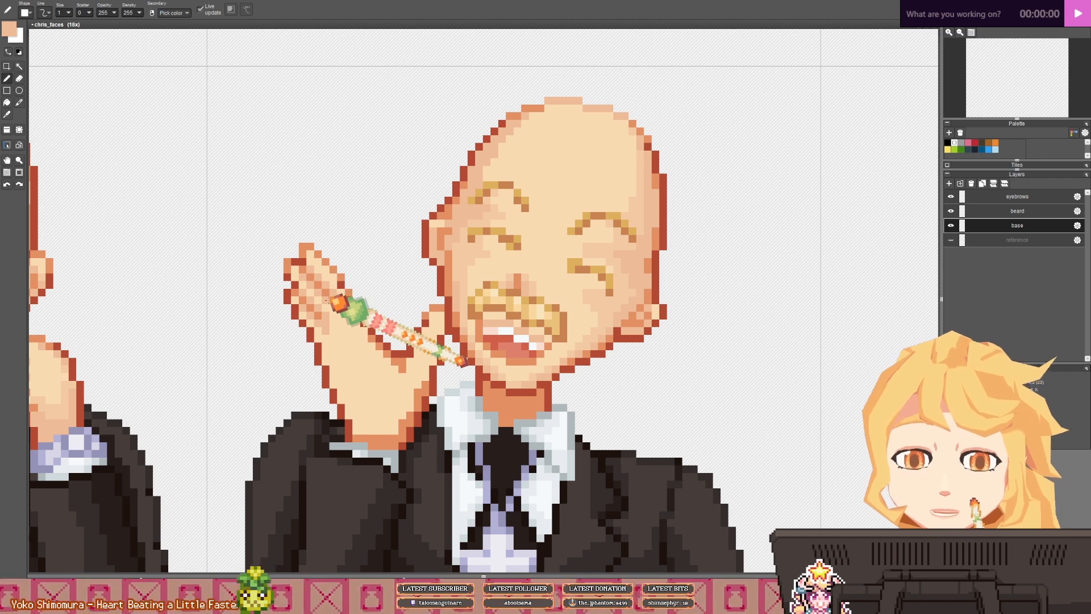
right_click(320, 293)
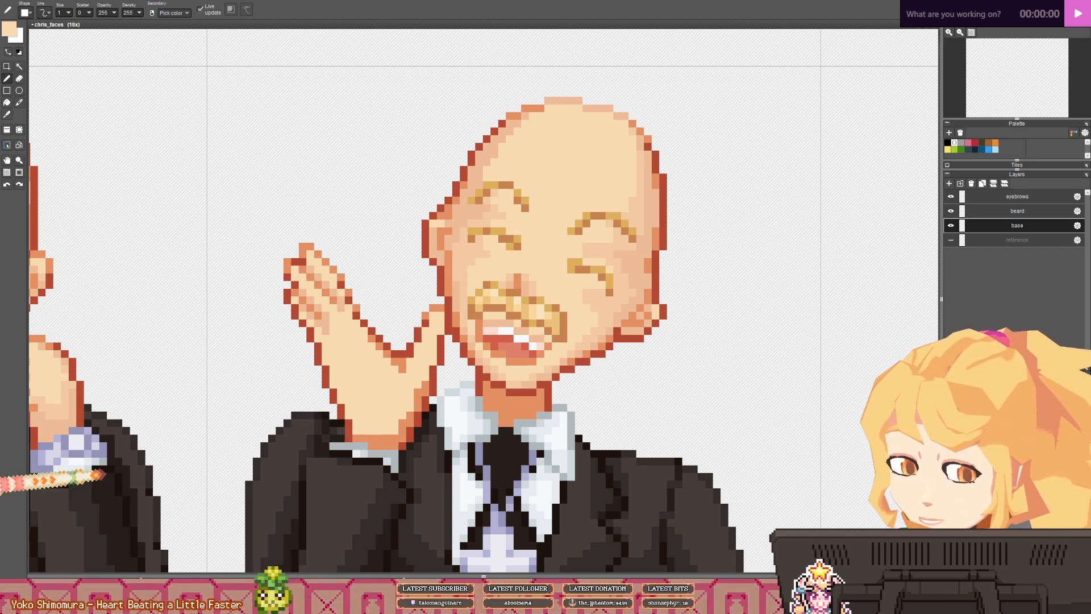
- Shade the palm edge, thumb and wrist of the raised hand with peach mid-tone pixels
key(space)
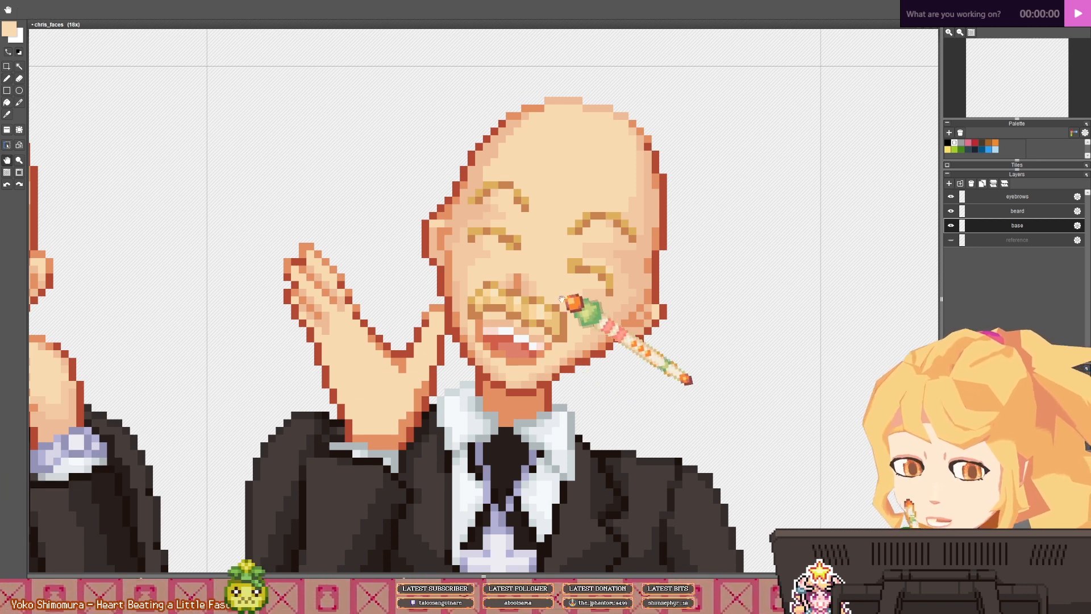
drag(563, 298, 503, 329)
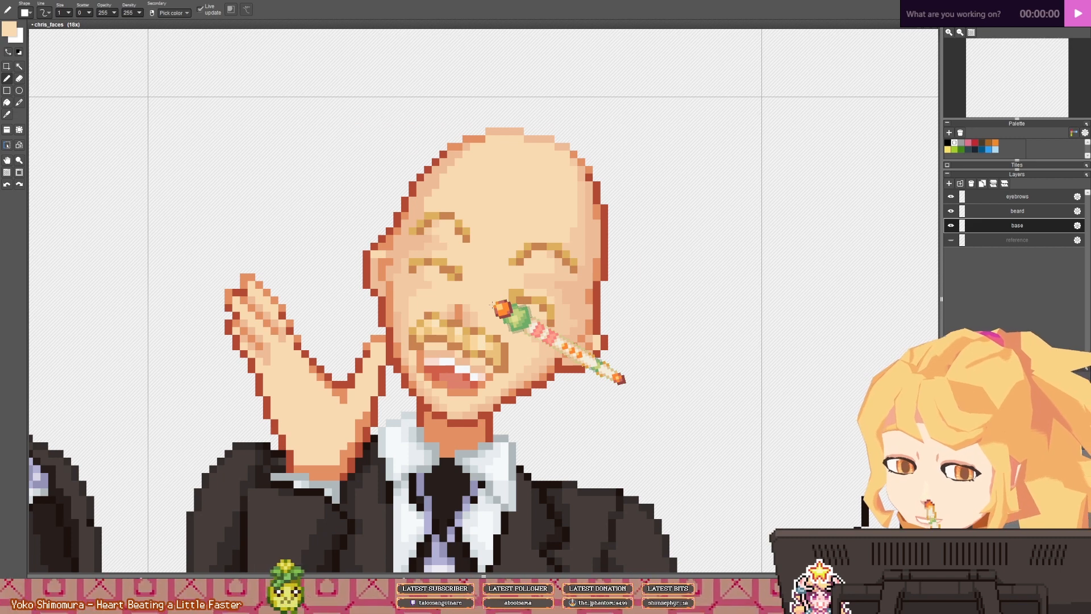
key(space)
drag(477, 304, 492, 305)
key(space)
drag(401, 335, 432, 330)
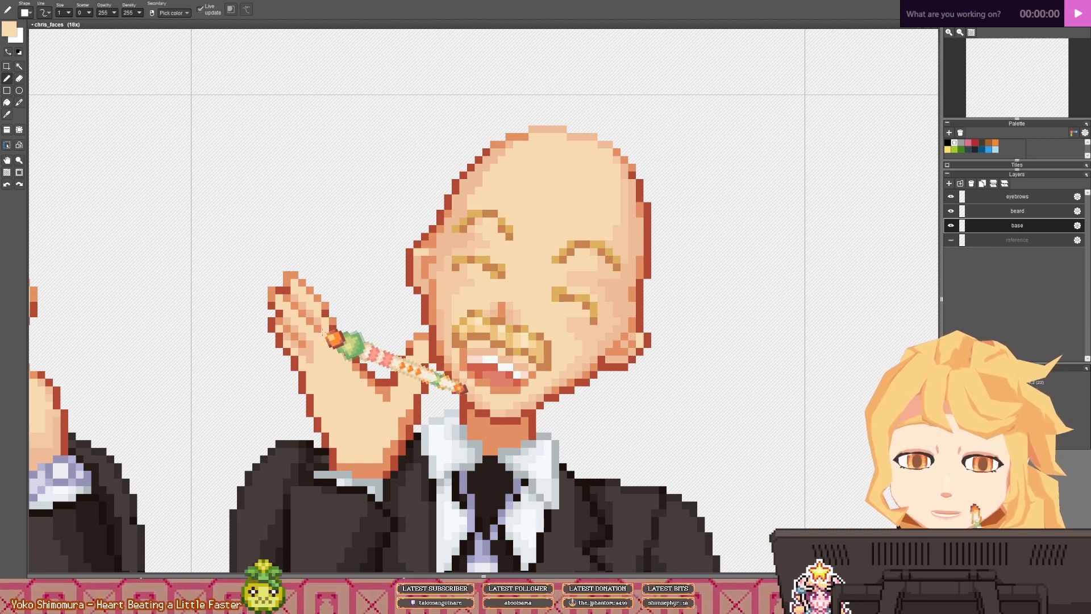
right_click(317, 319)
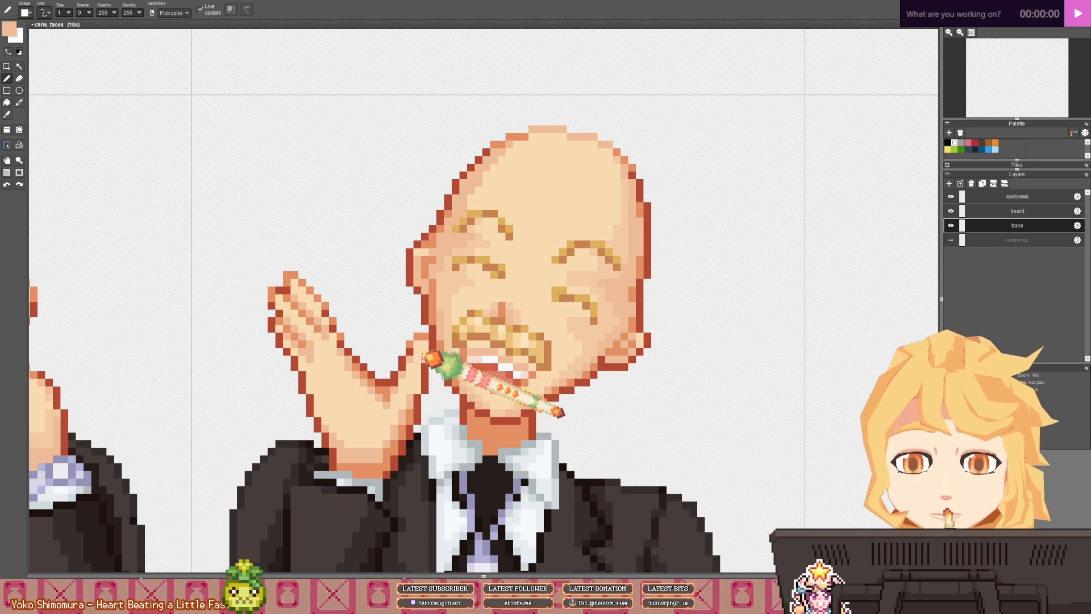
- Check the hand against the whole sheet and touch up the shadow at the base of the fingers with peach
scroll(417, 388, down, 6)
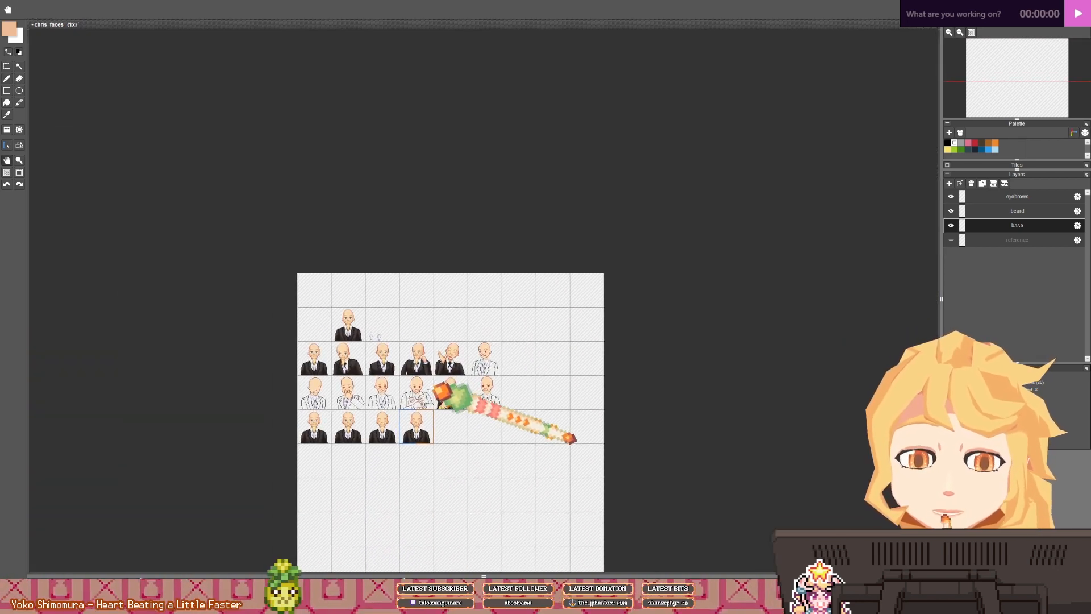
scroll(417, 388, up, 1)
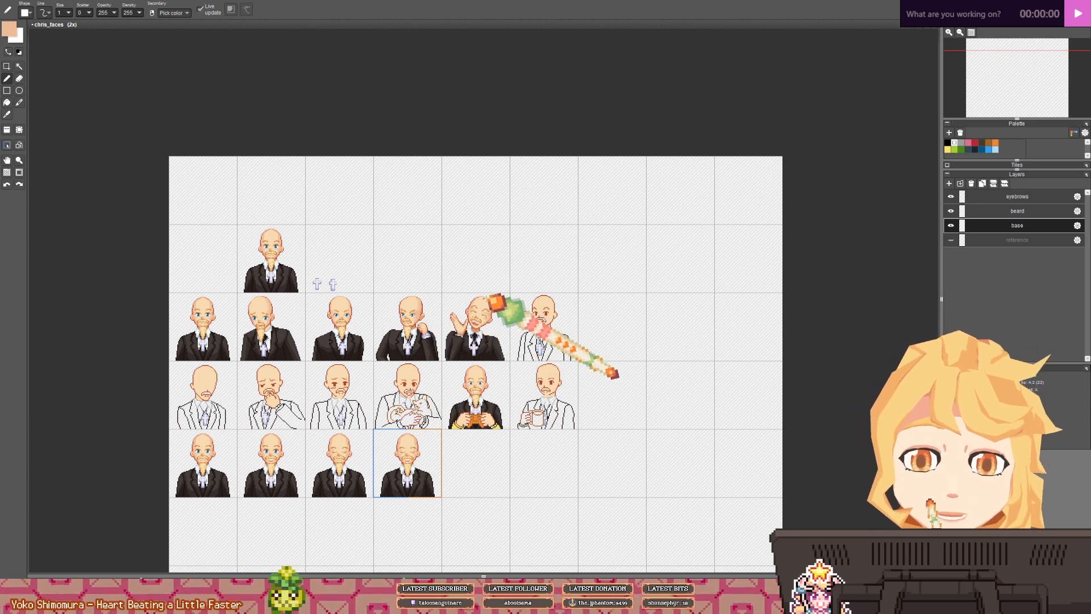
drag(480, 318, 446, 312)
scroll(446, 313, up, 7)
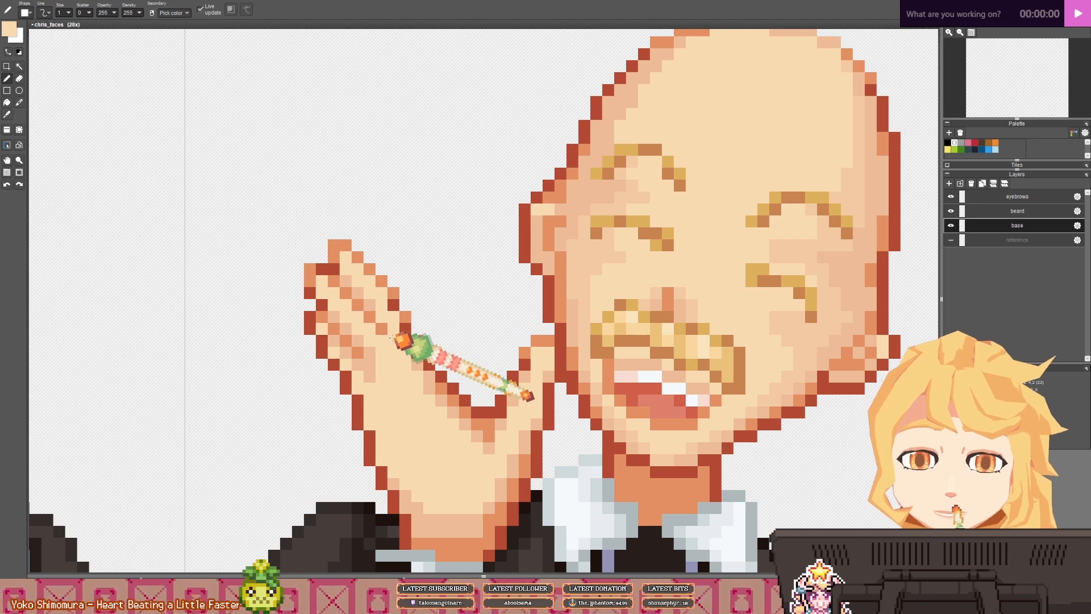
right_click(372, 321)
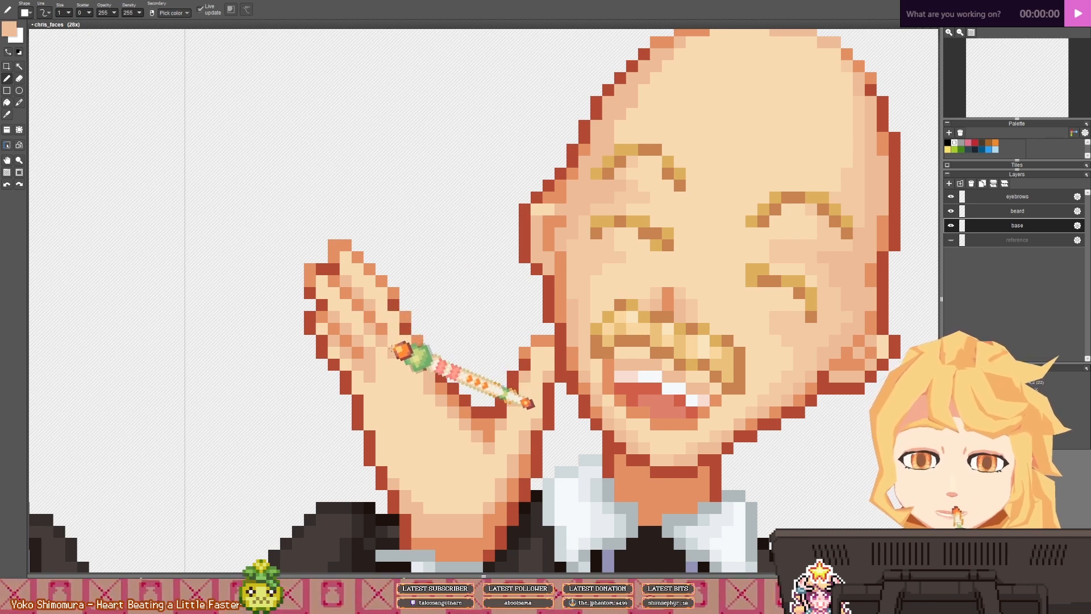
click(390, 350)
drag(450, 435, 435, 379)
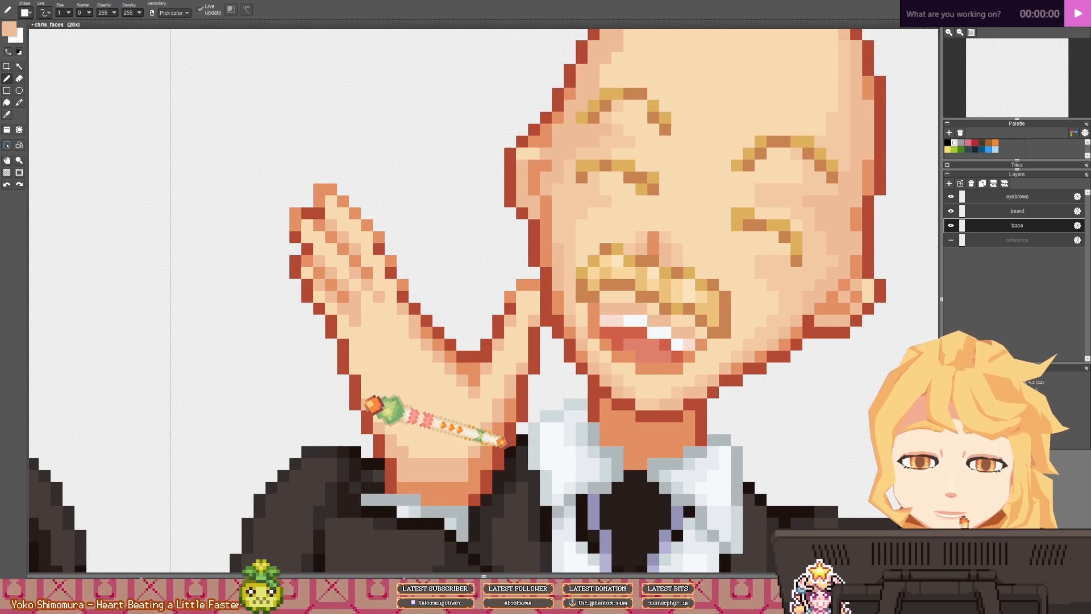
- Compare the shaded hand with the neighbouring portraits and touch up the thumb's outline with orange
scroll(357, 372, down, 7)
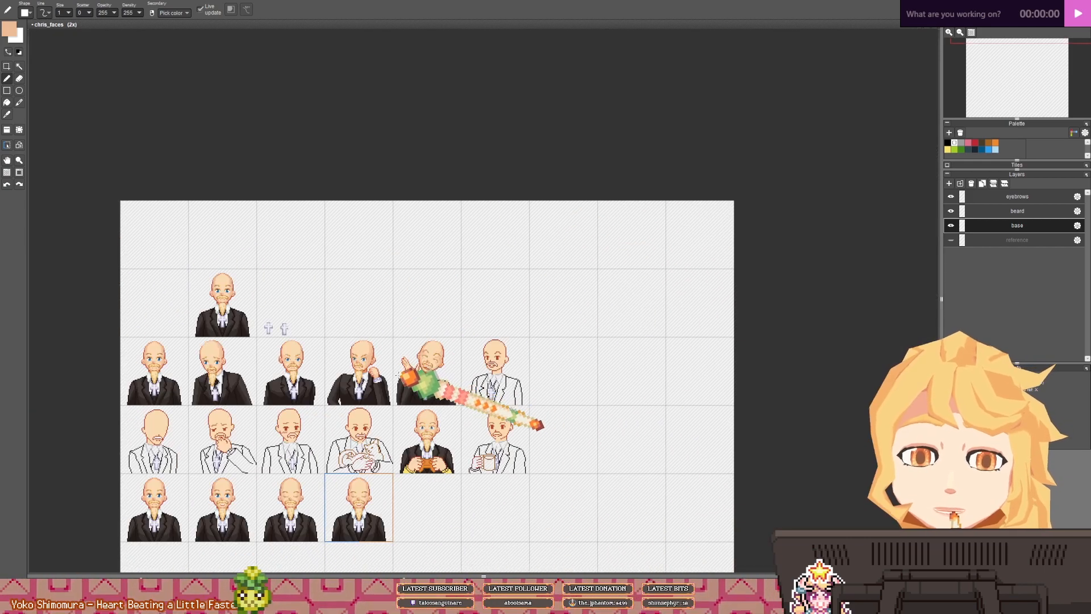
drag(453, 382, 458, 339)
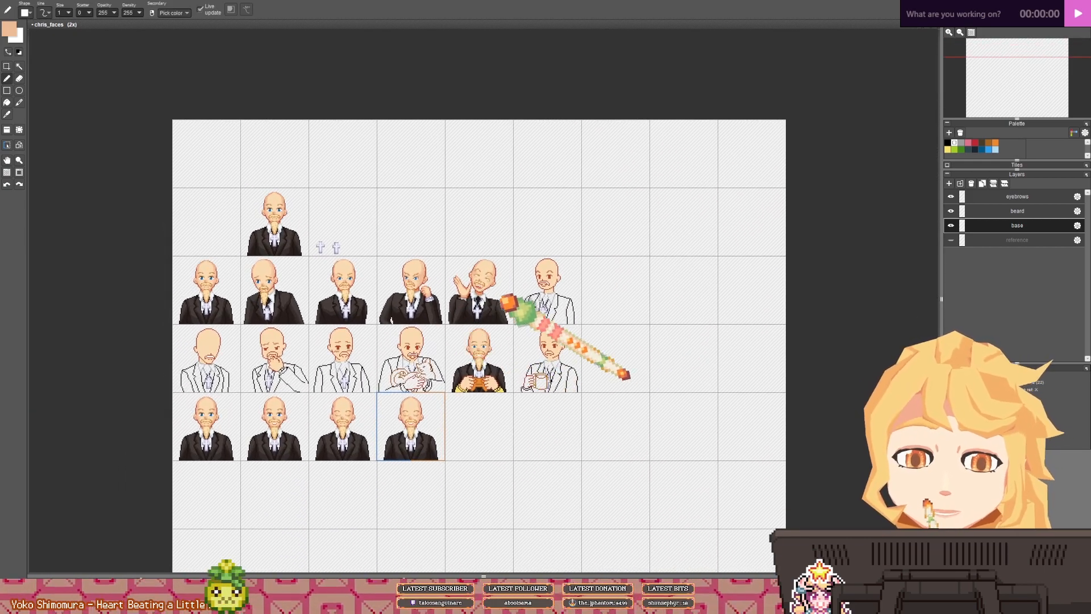
scroll(482, 284, up, 5)
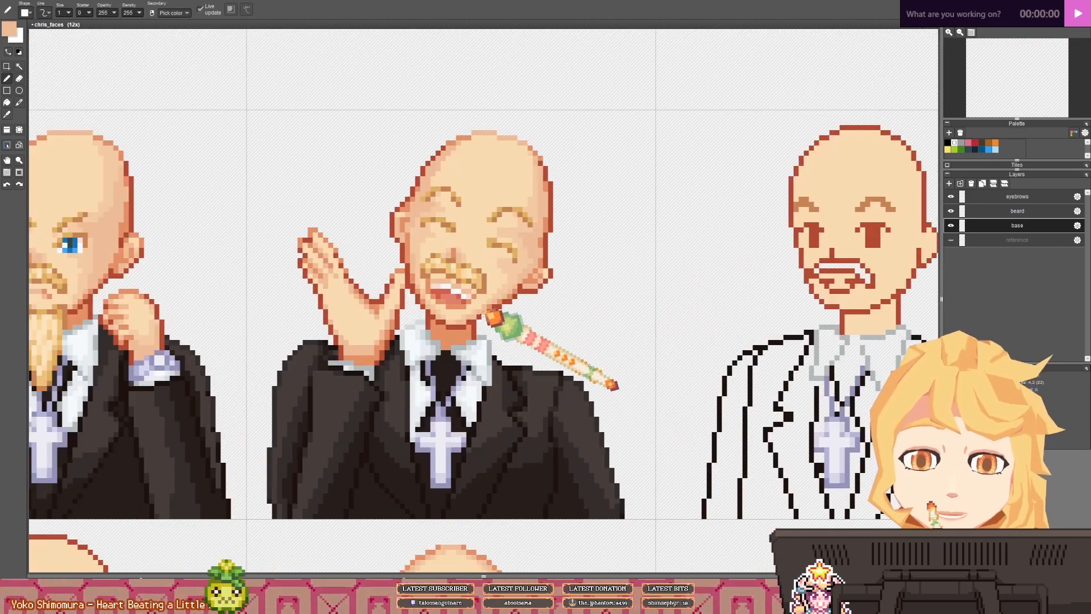
drag(480, 317, 477, 322)
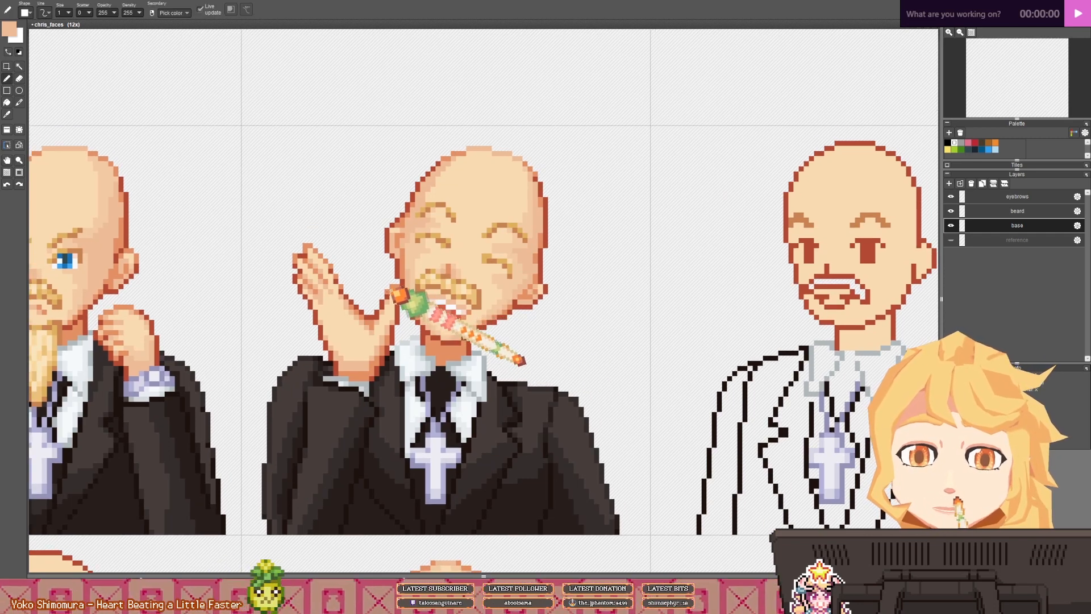
right_click(387, 292)
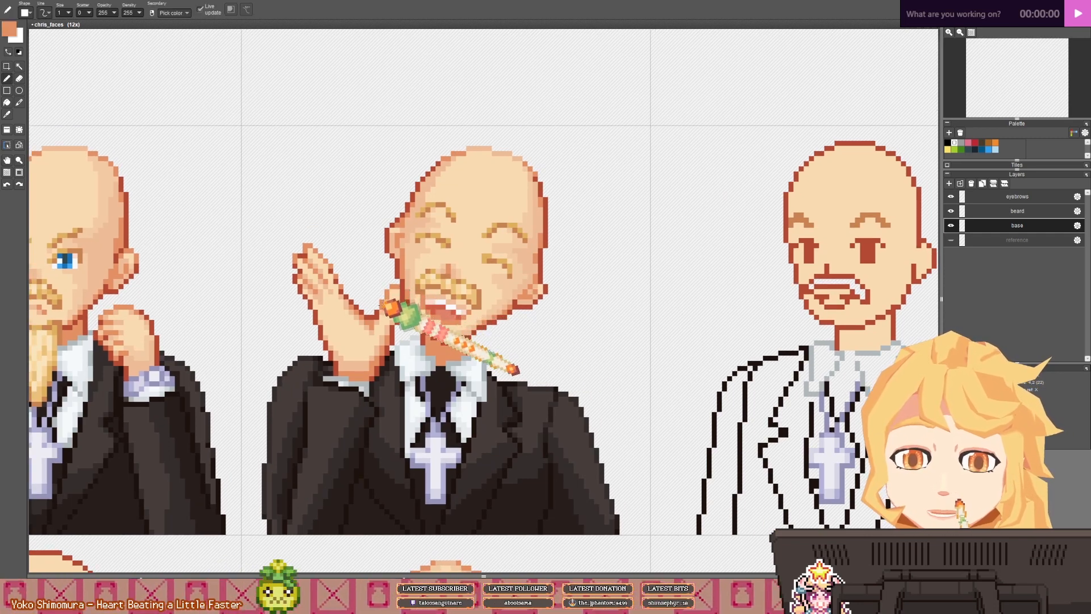
scroll(405, 312, down, 2)
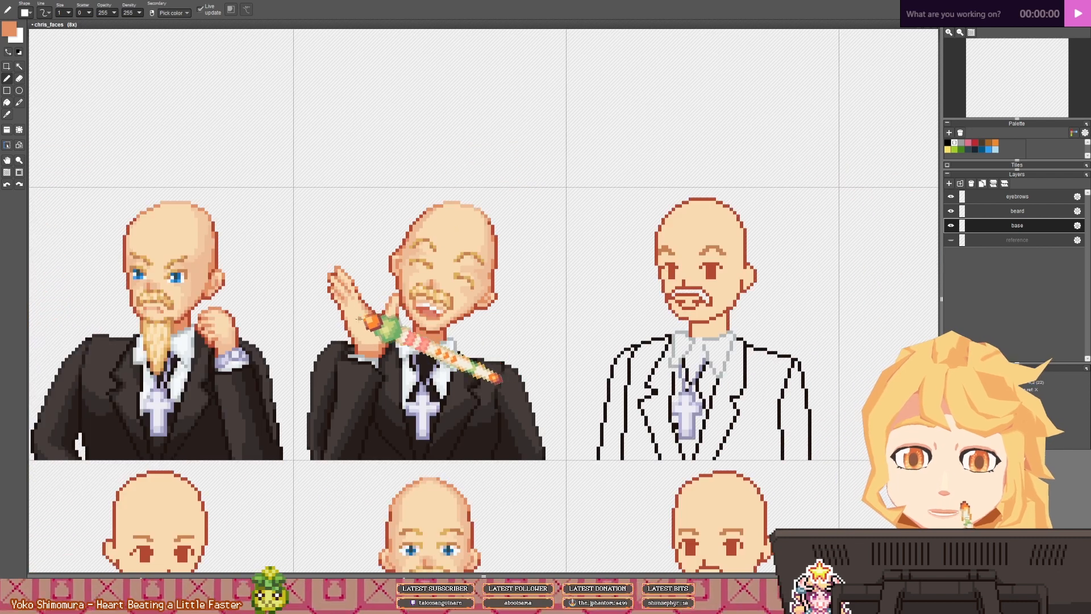
scroll(358, 317, up, 3)
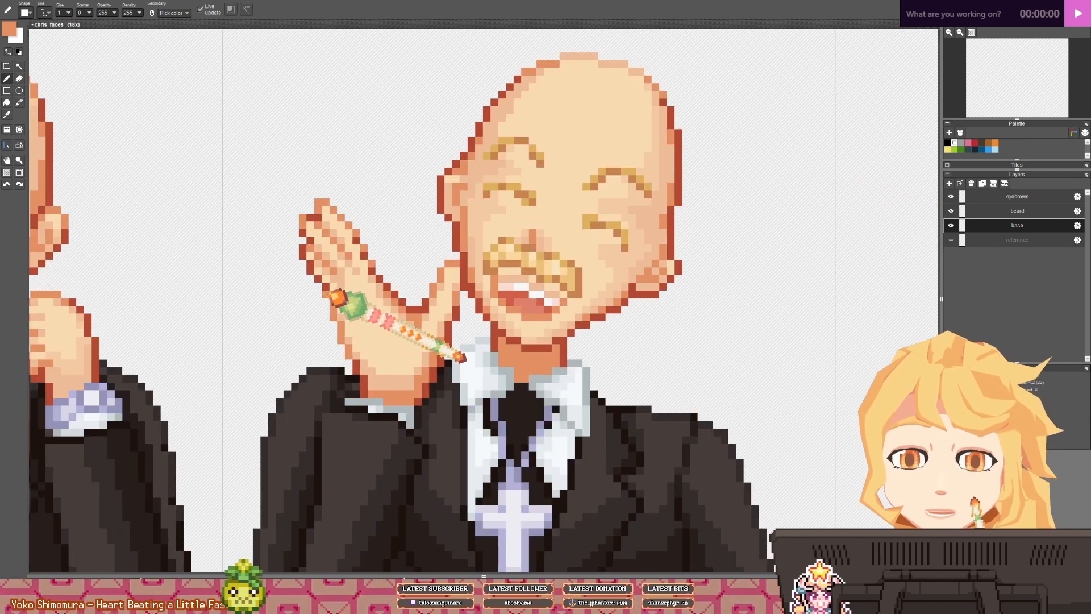
- Touch up the raised hand with peach on the fingers and orange along the inner edge of the thumb
right_click(350, 285)
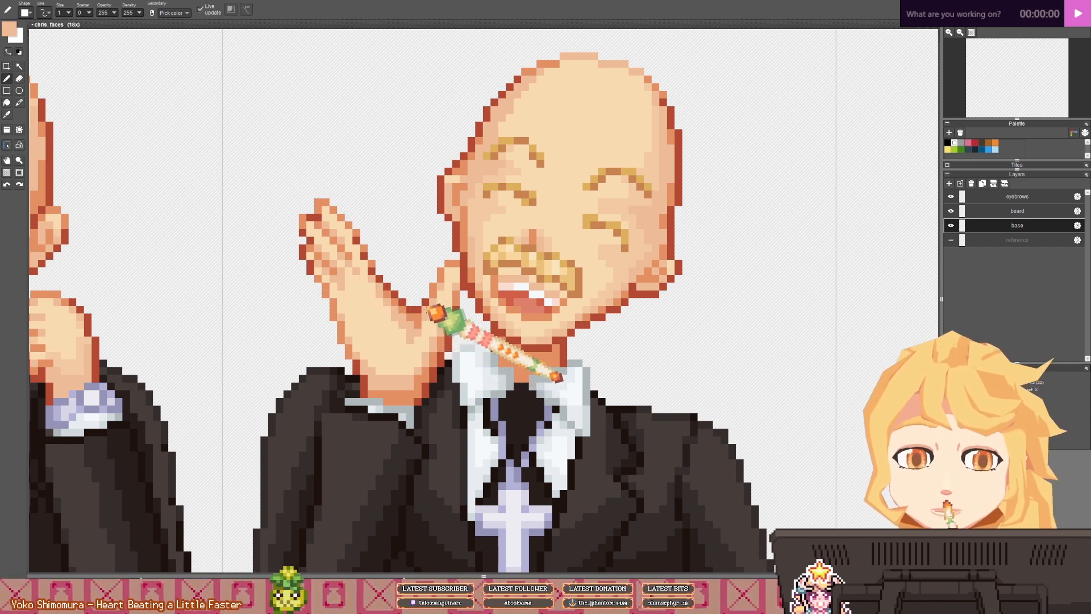
right_click(430, 308)
scroll(436, 311, down, 10)
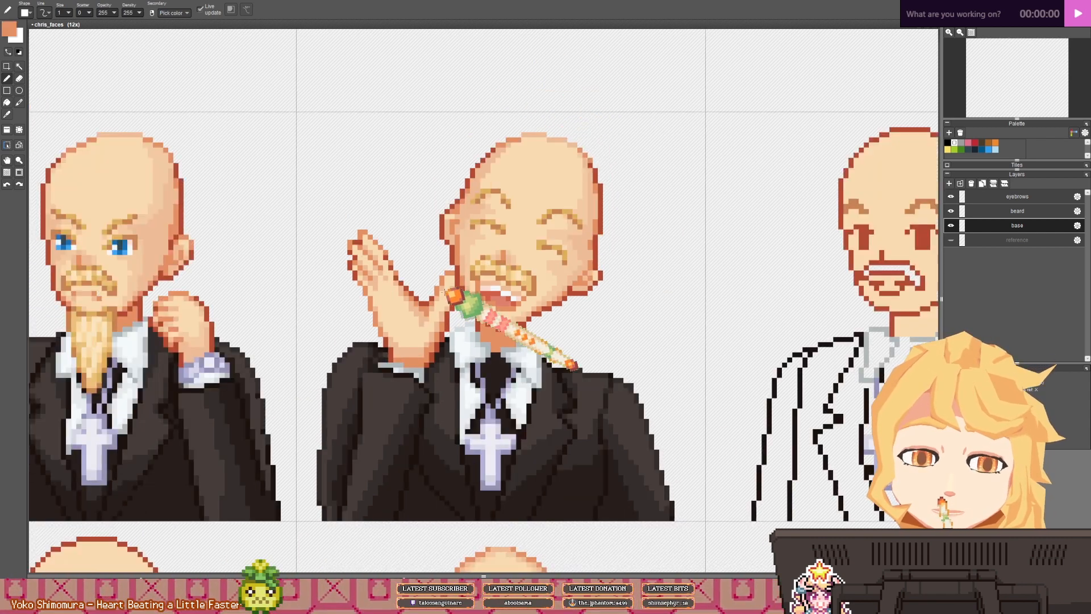
scroll(452, 141, up, 3)
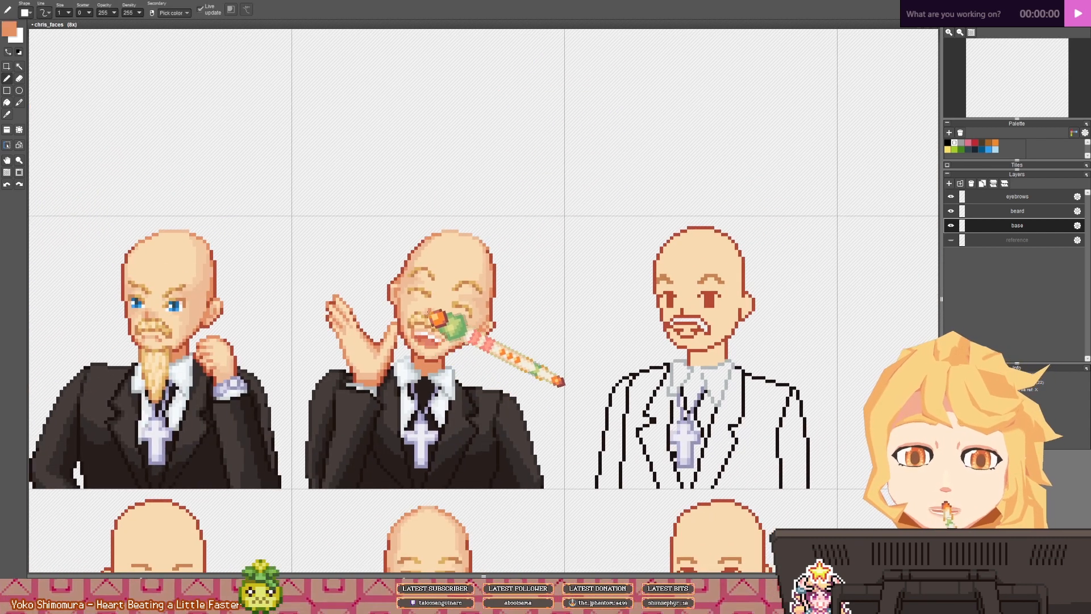
- Refine the outline where the laughing character's head meets the ear with dark red and orange pixels
scroll(401, 275, up, 4)
right_click(410, 303)
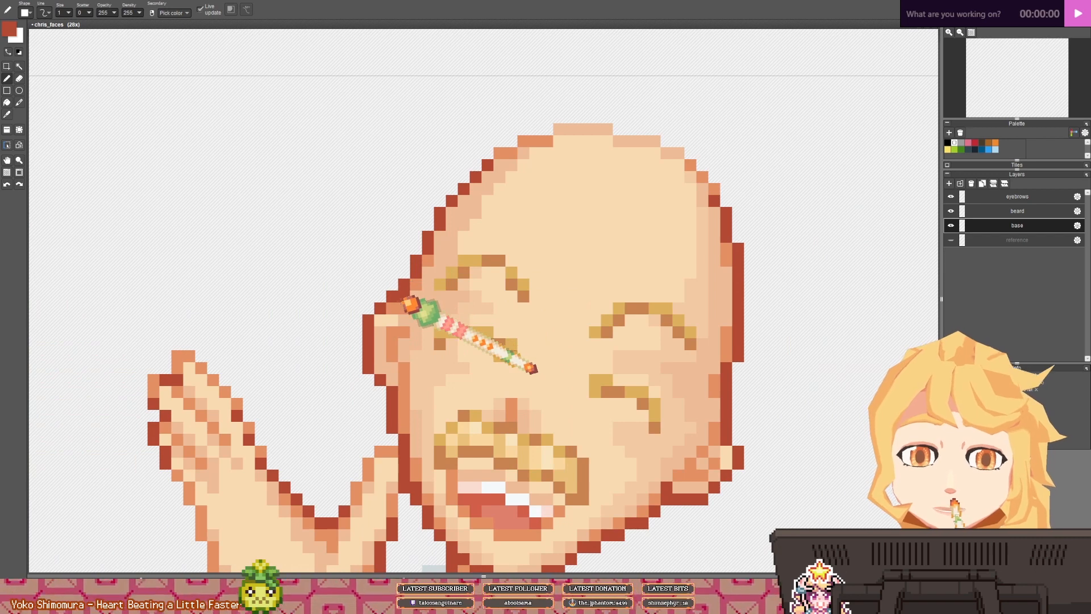
scroll(405, 276, down, 4)
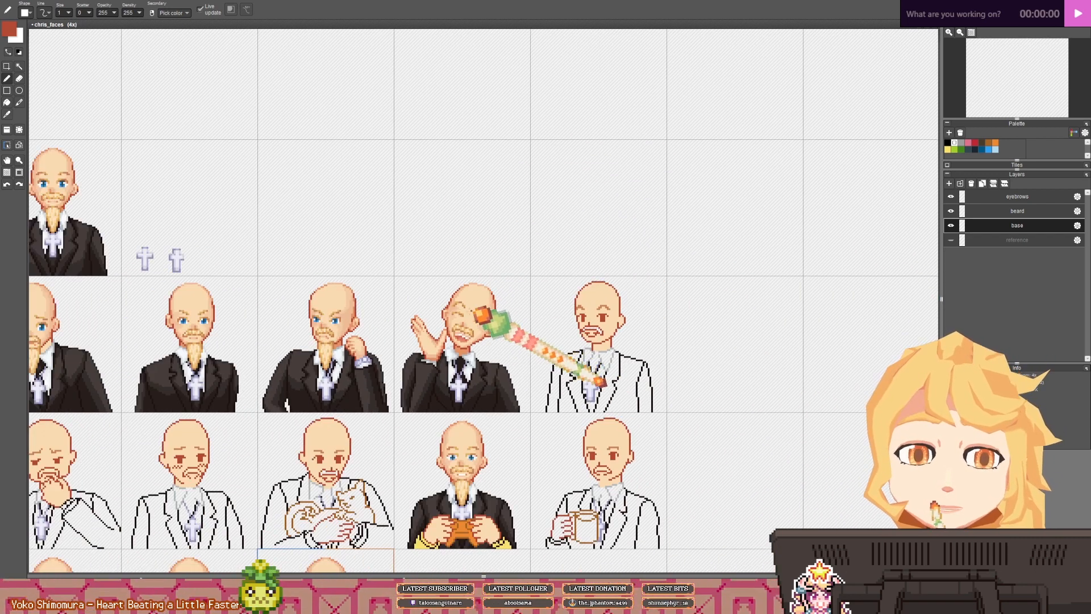
scroll(453, 311, up, 4)
scroll(452, 311, up, 1)
right_click(388, 303)
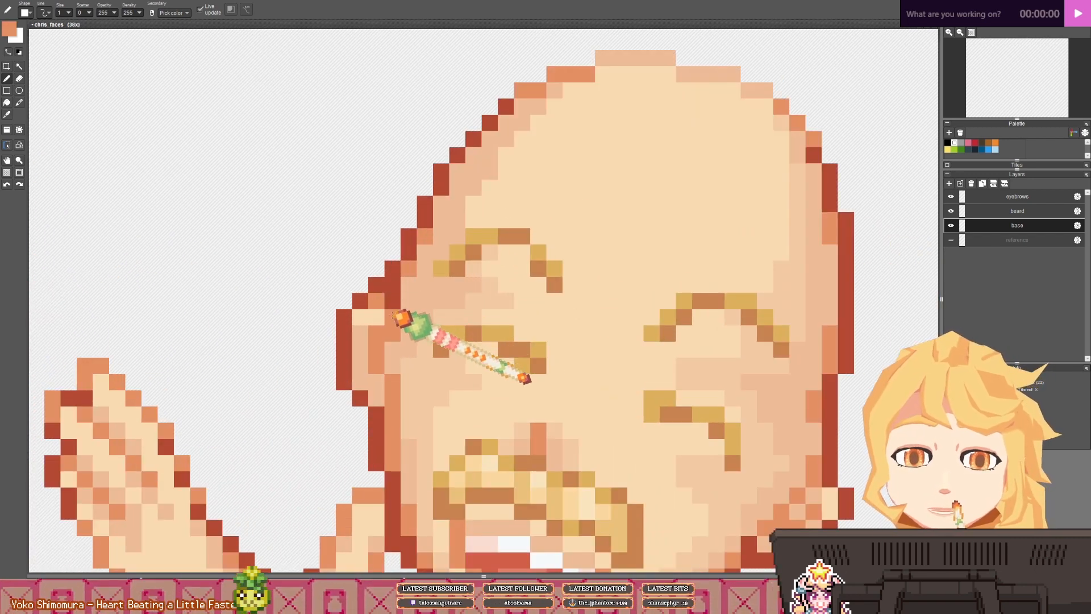
scroll(398, 317, down, 5)
- Touch up the cheek and ear shading with light peach and orange, comparing the face with the whole sheet
key(space)
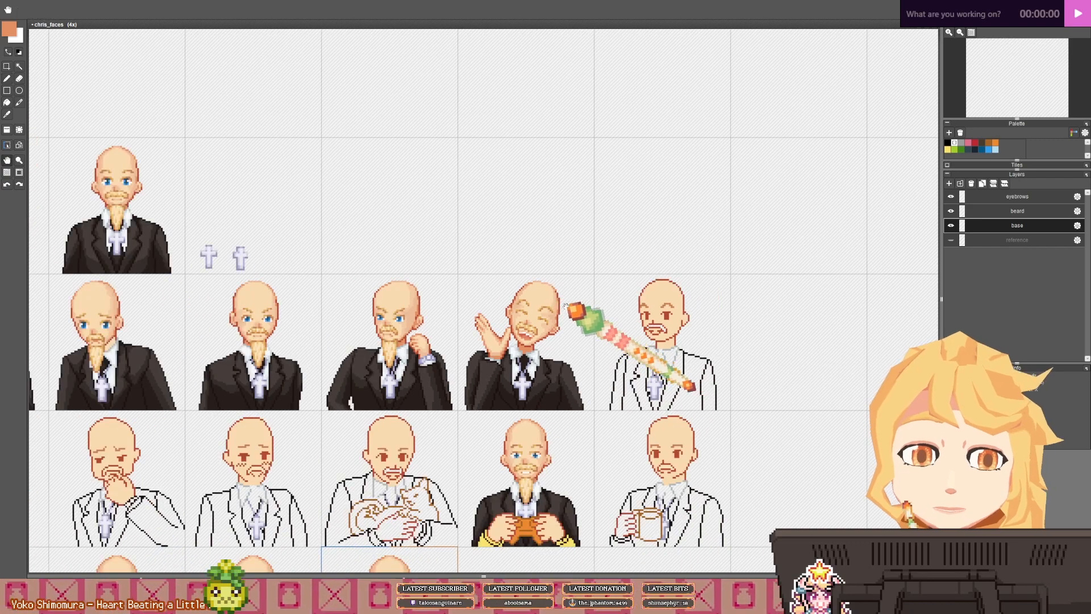
scroll(565, 307, up, 4)
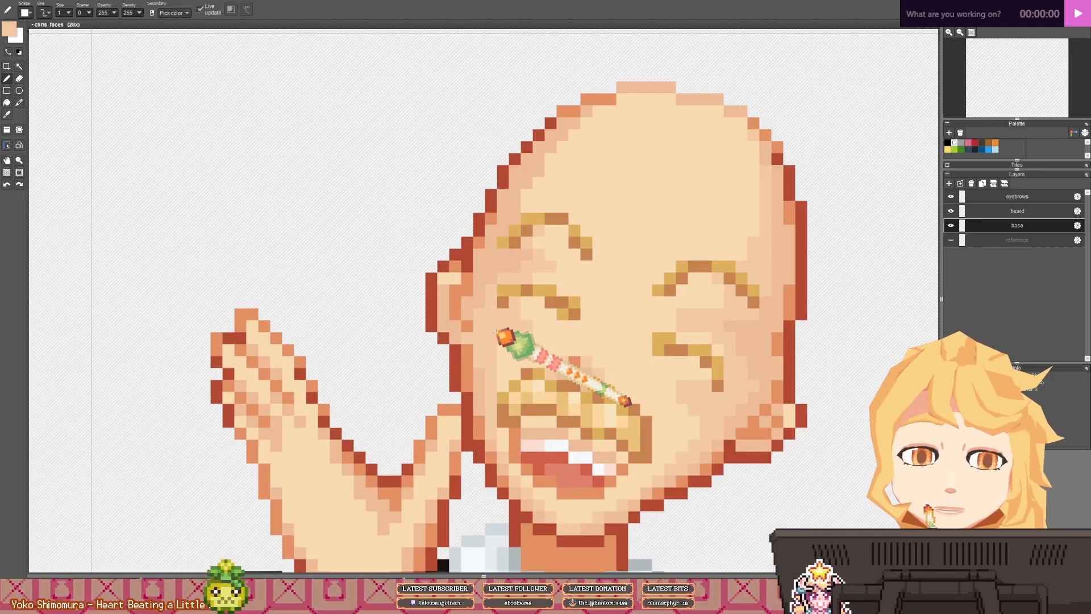
scroll(504, 336, down, 4)
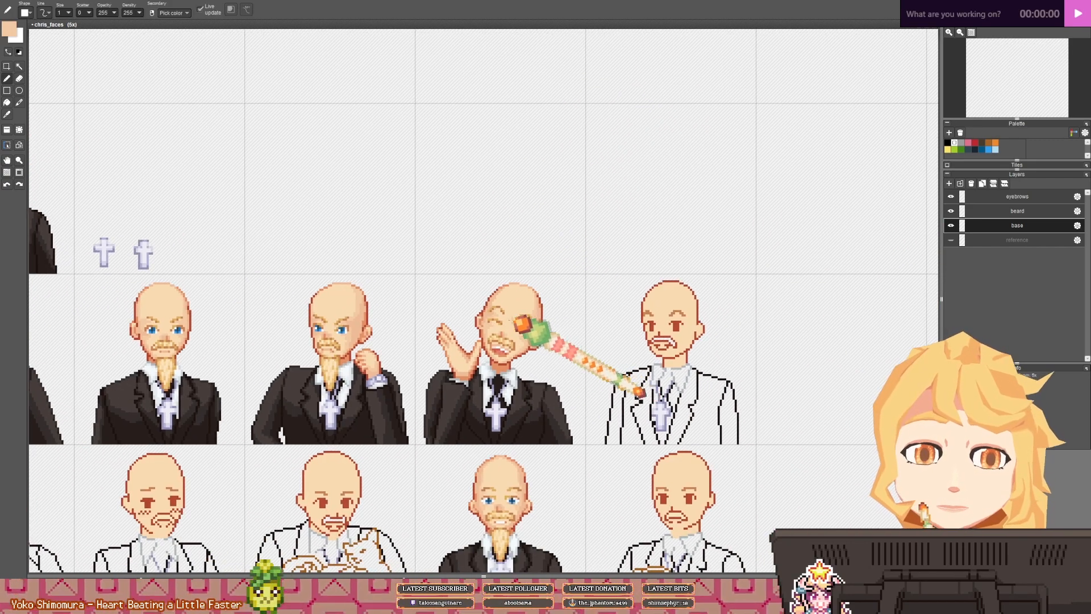
scroll(519, 324, up, 3)
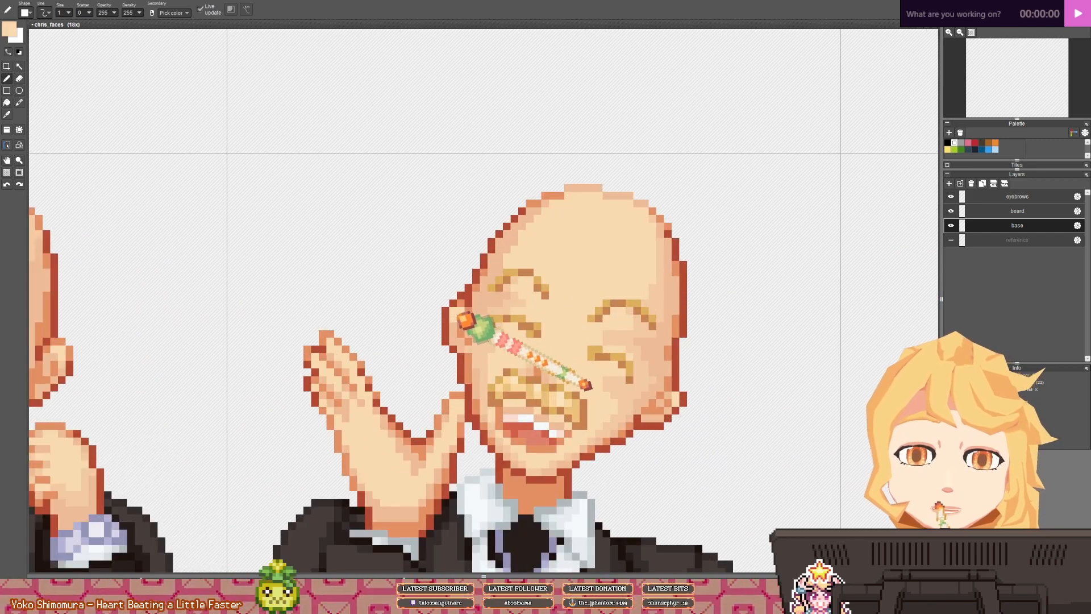
right_click(465, 307)
drag(616, 333, 341, 260)
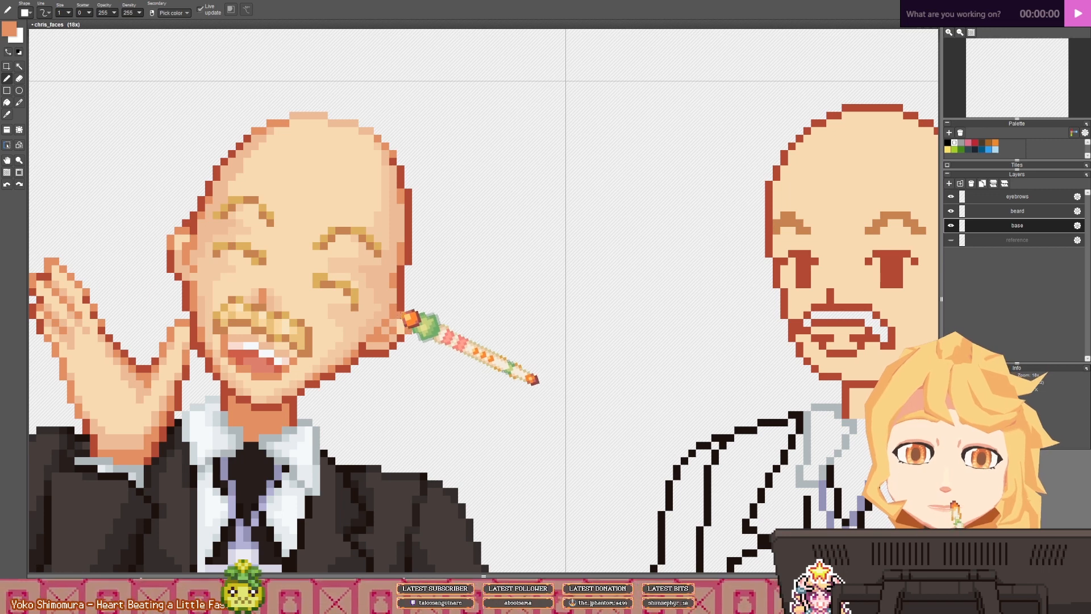
scroll(409, 317, down, 6)
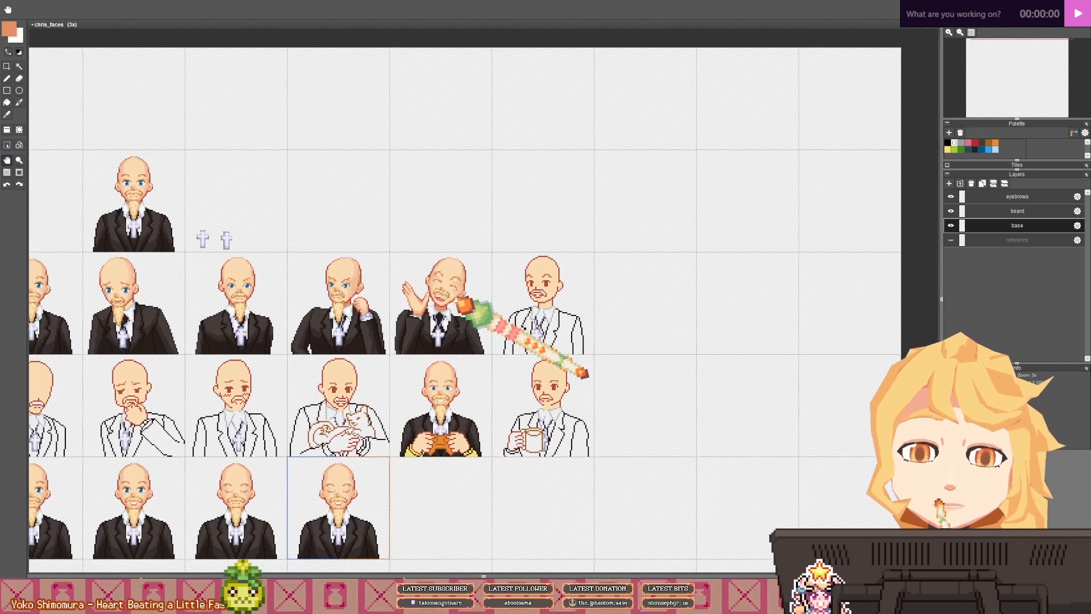
scroll(463, 304, up, 6)
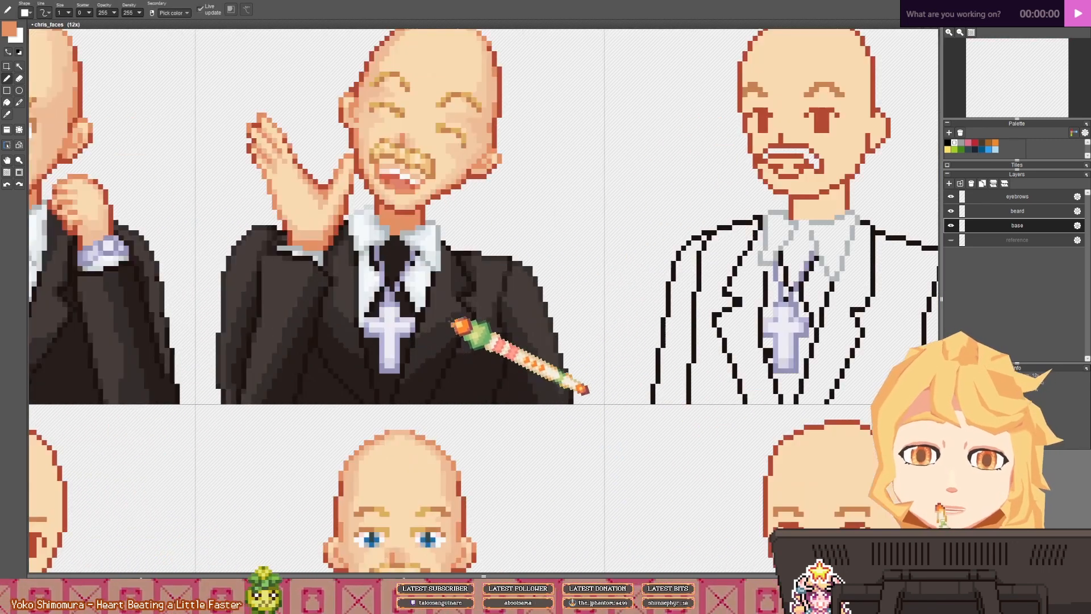
- Refine the fold and lapel shading on the laughing character's suit jacket with dark brown and grey-brown pixels
right_click(469, 312)
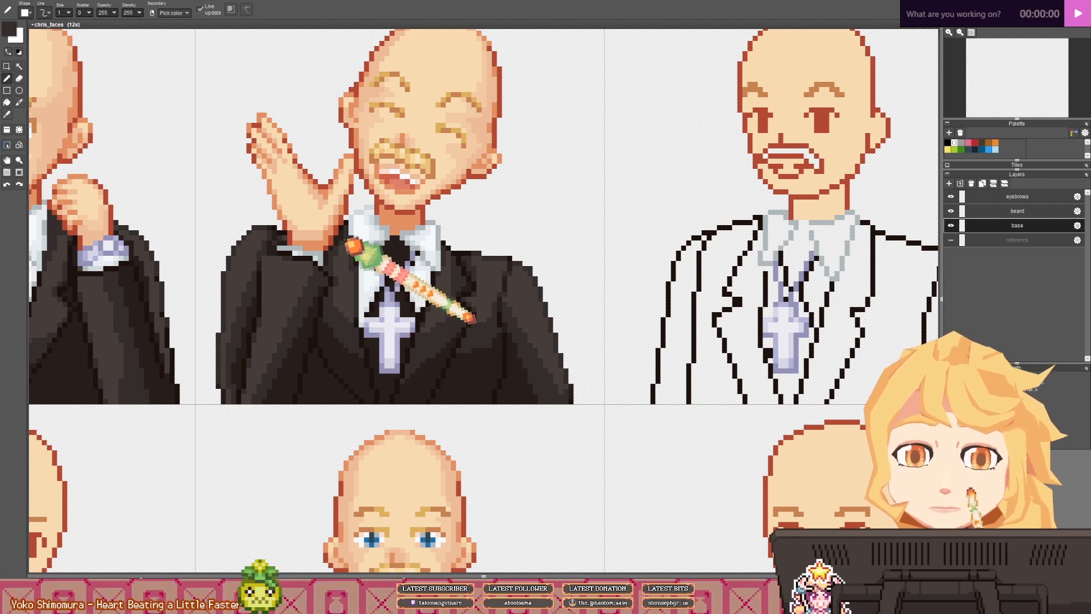
key(space)
mouse_move(509, 276)
mouse_down()
mouse_move(521, 317)
mouse_move(465, 320)
mouse_up()
key(space)
scroll(503, 331, up, 1)
key(space)
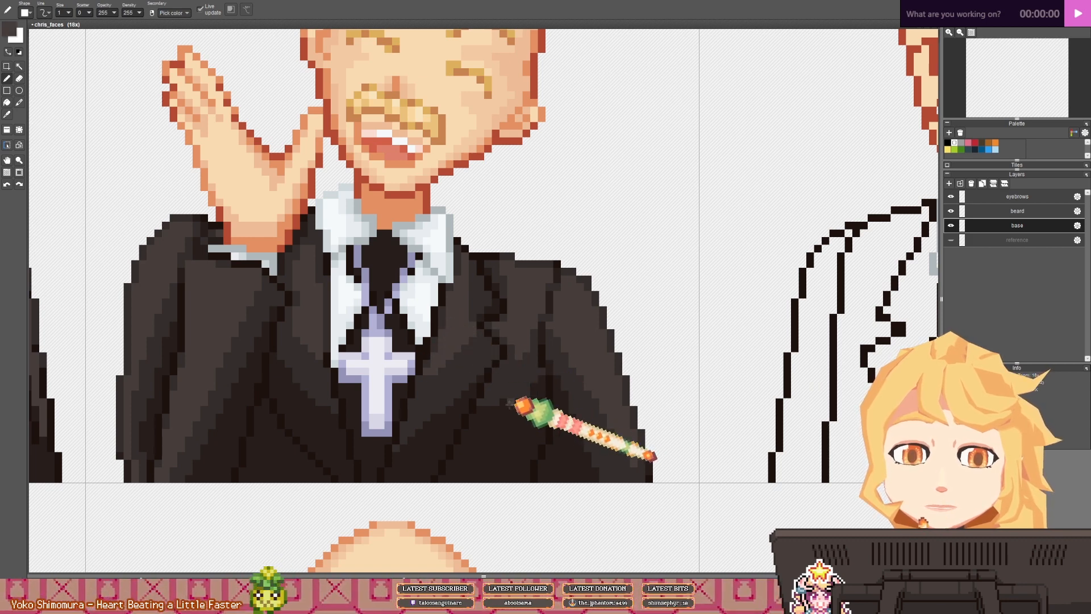
right_click(437, 426)
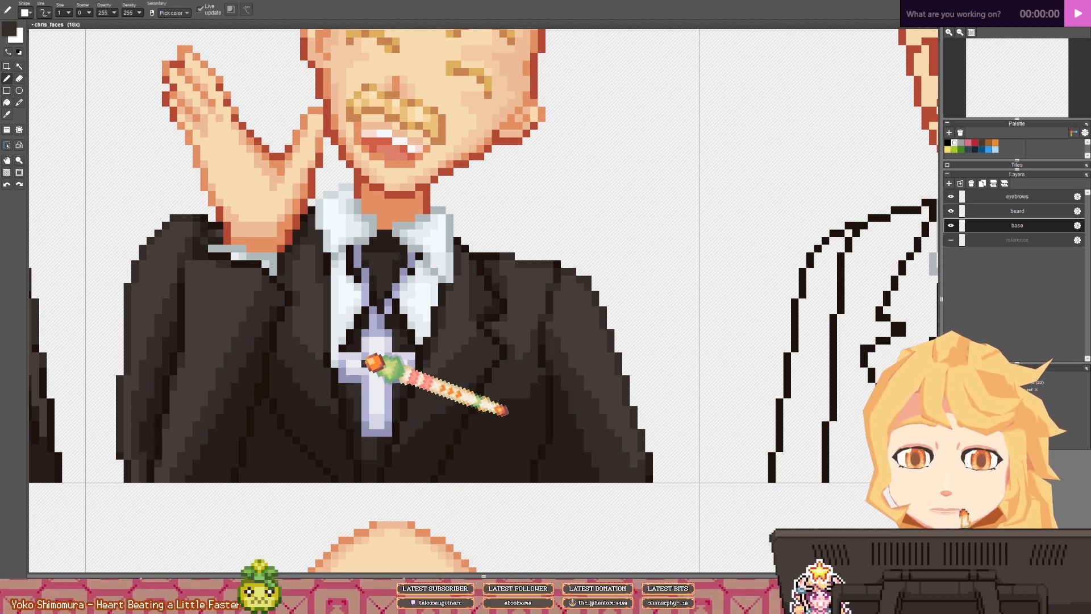
- Save the portrait sheet and save a copy of it as chris_faces_backup
scroll(402, 341, down, 4)
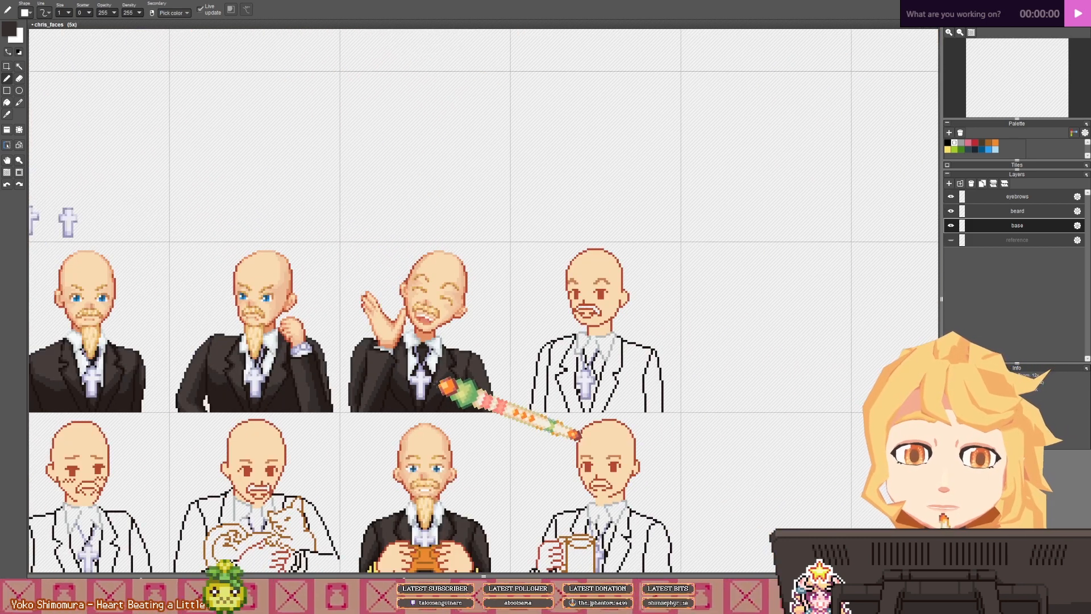
key(ctrl+s)
scroll(446, 387, down, 2)
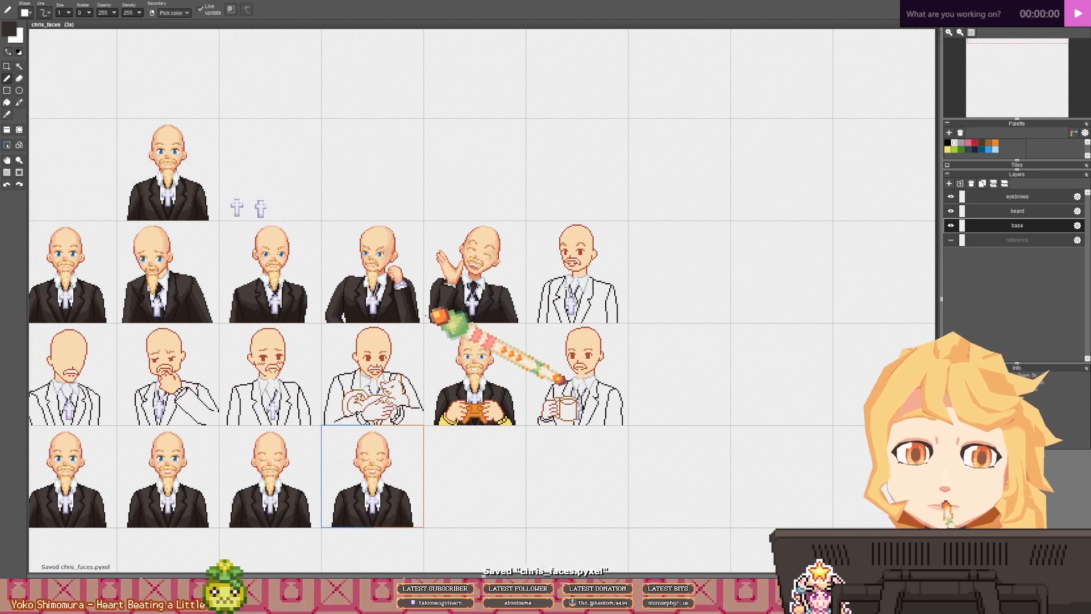
drag(420, 336, 467, 295)
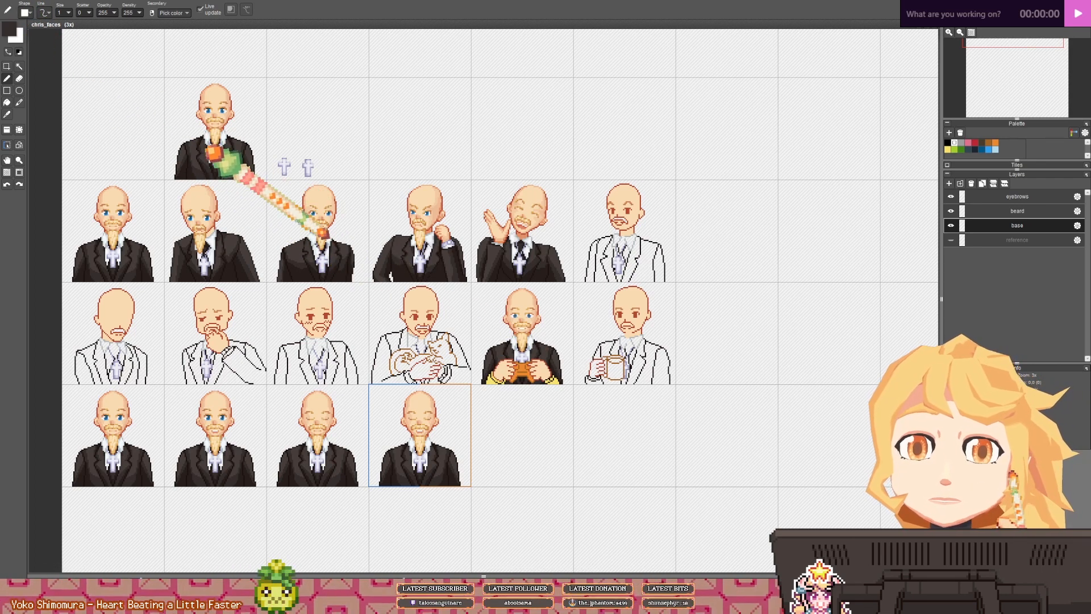
click(573, 287)
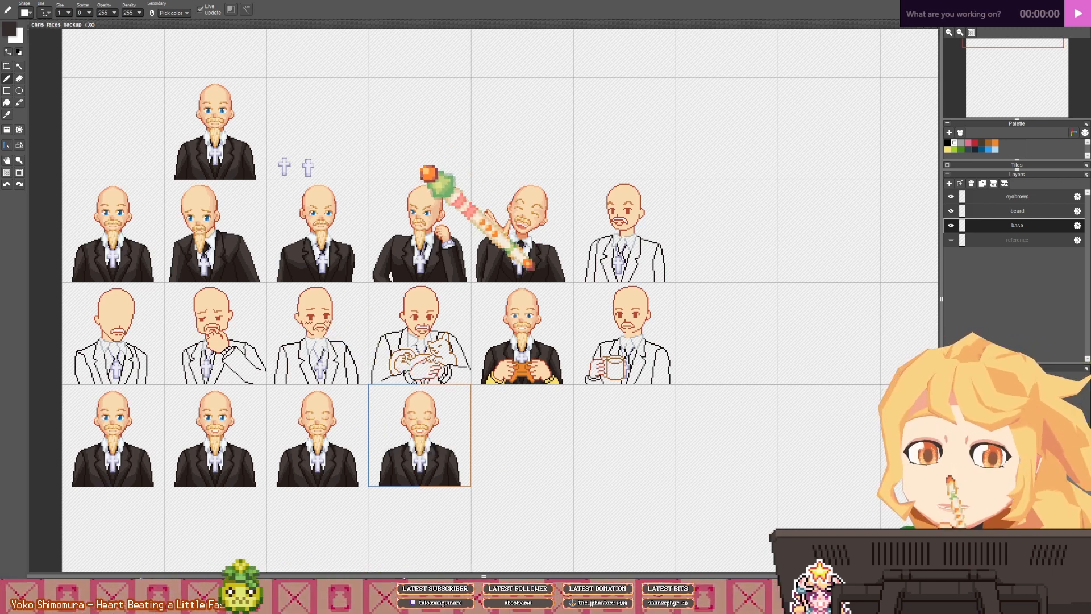
- On the beard layer, copy the long beard from the neighbouring angry portrait and place it under the laughing character's chin
scroll(653, 260, up, 4)
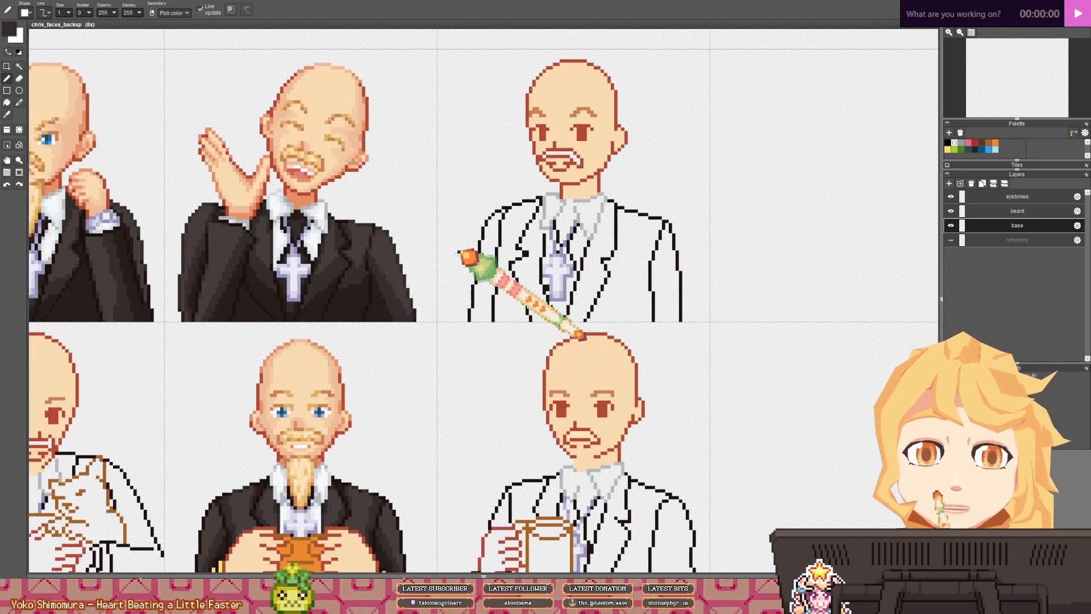
drag(393, 231, 373, 272)
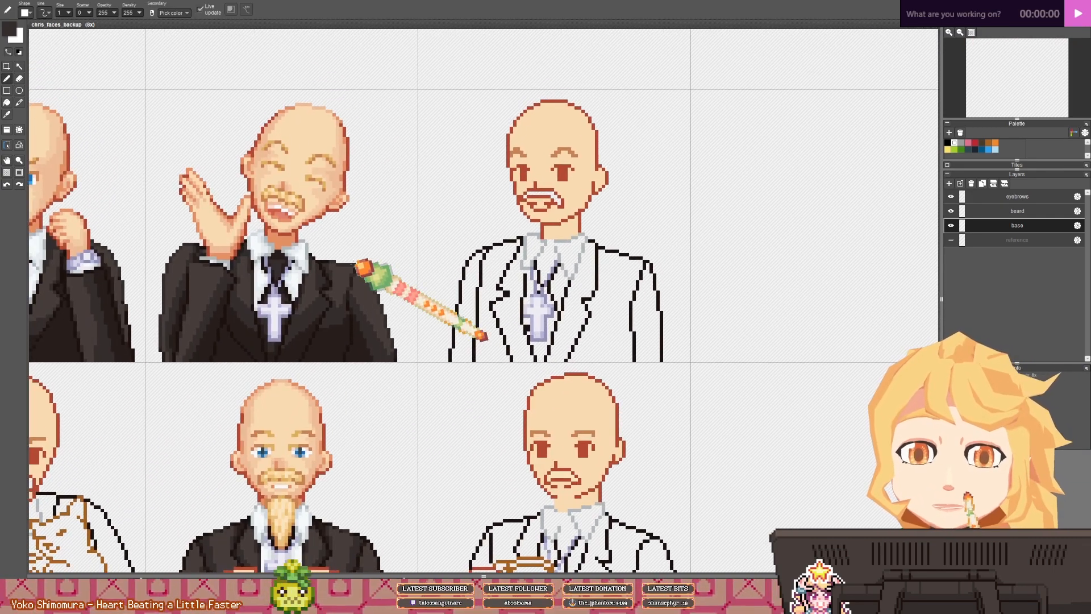
drag(373, 221, 346, 265)
scroll(345, 266, down, 5)
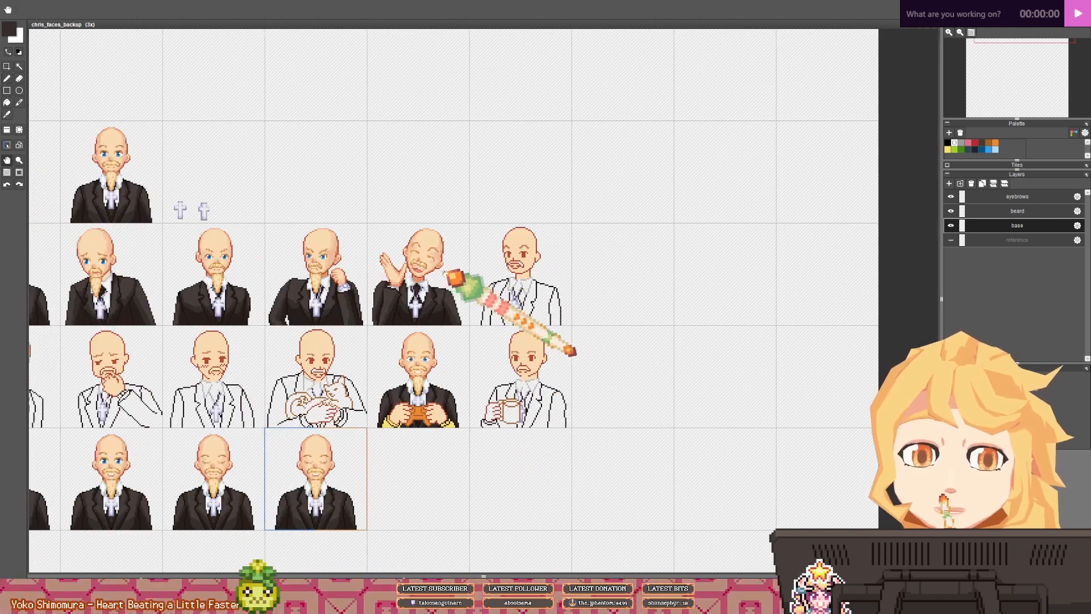
click(1031, 199)
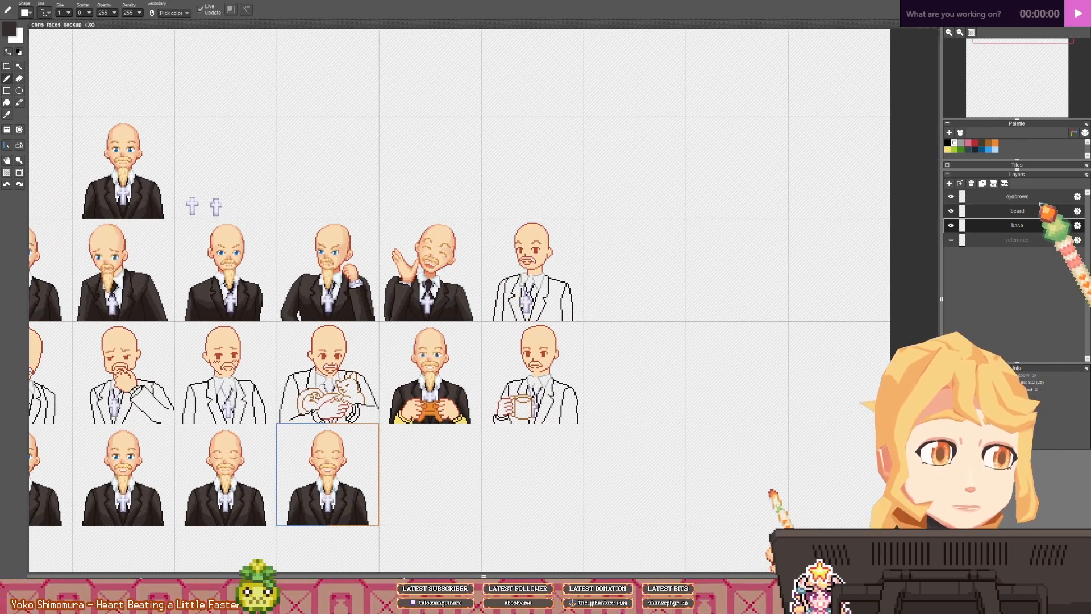
click(1031, 210)
scroll(375, 267, up, 3)
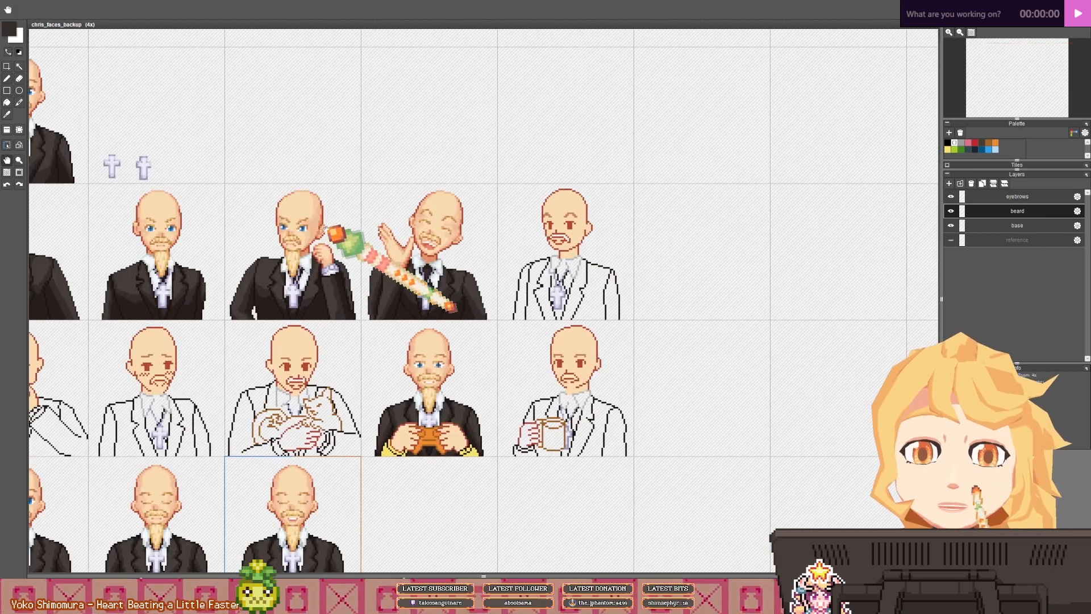
click(7, 66)
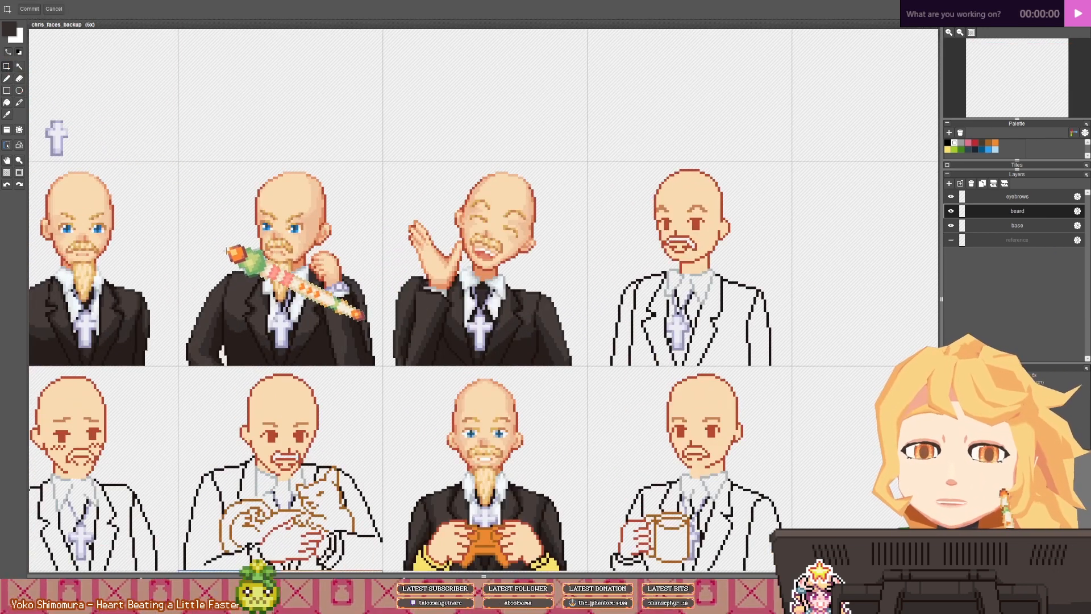
click(263, 258)
drag(263, 259, 488, 298)
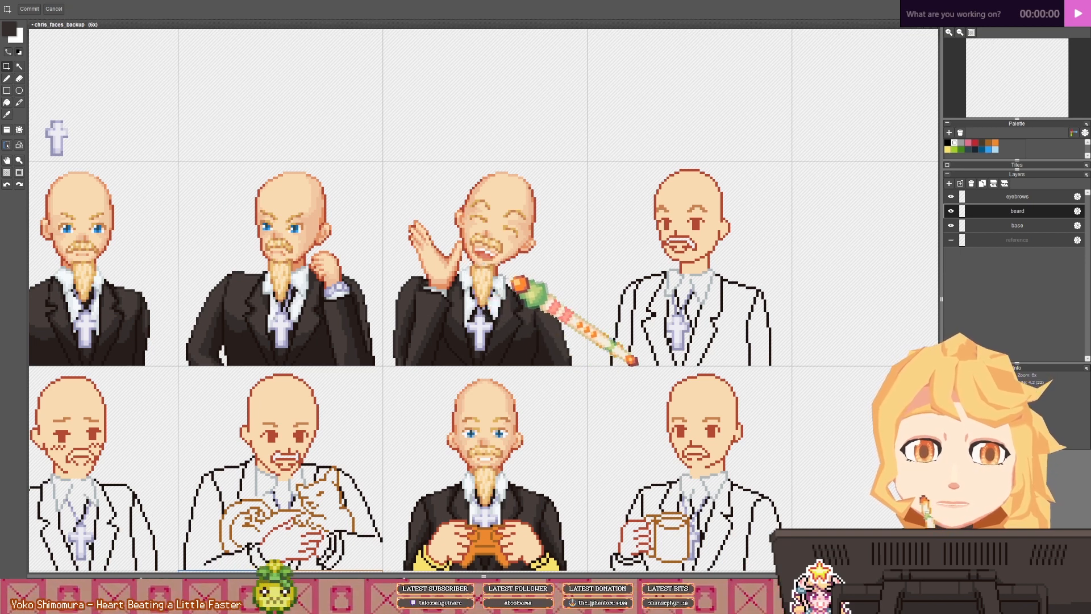
scroll(518, 282, up, 2)
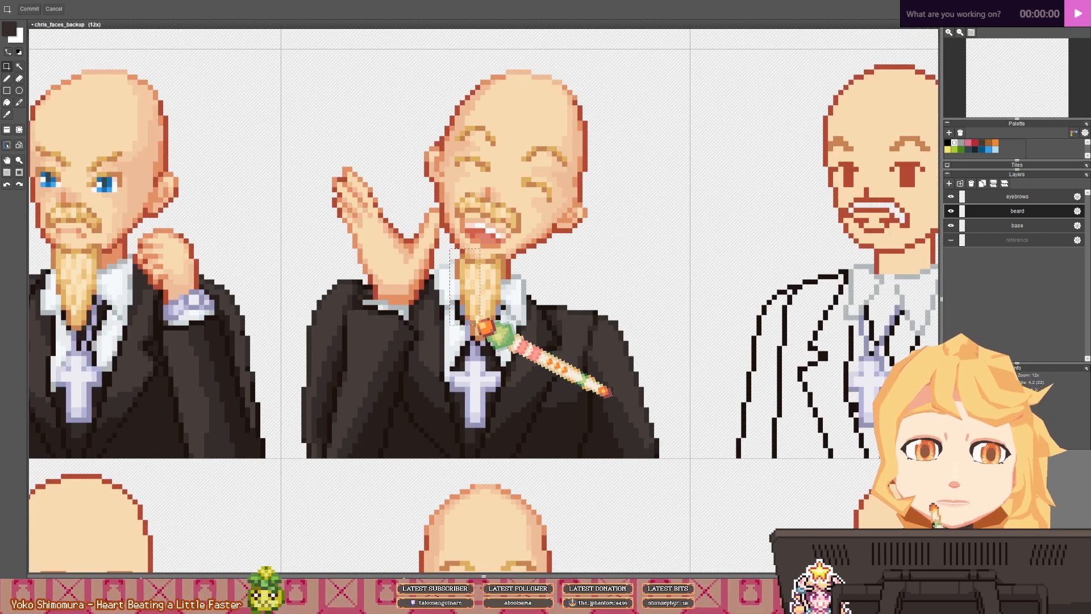
drag(471, 319, 471, 313)
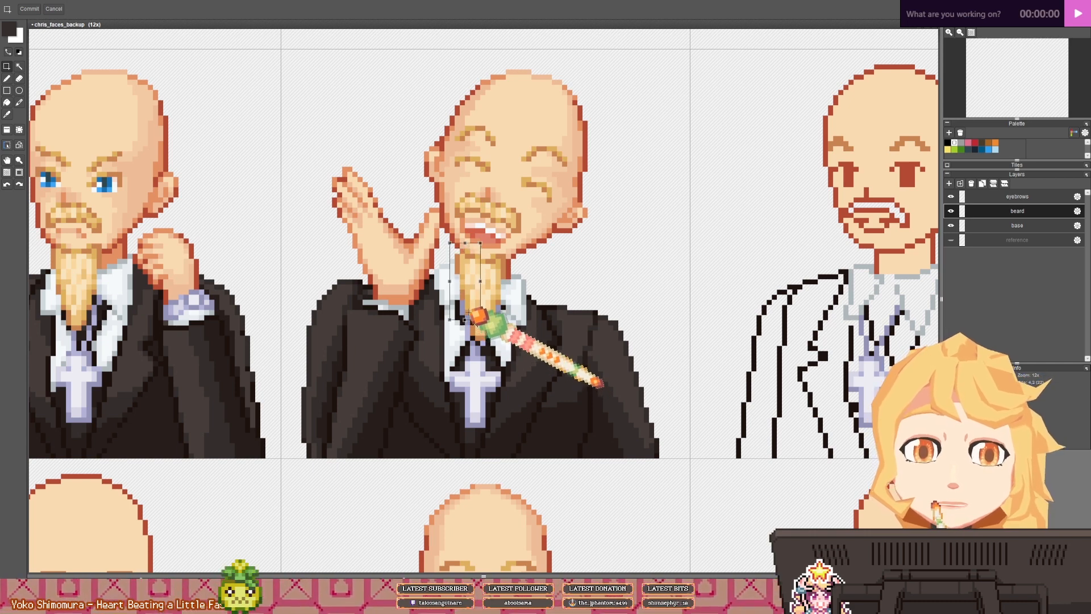
- Touch up the tip of the laughing character's beard with brown and light tan pixels
key(b)
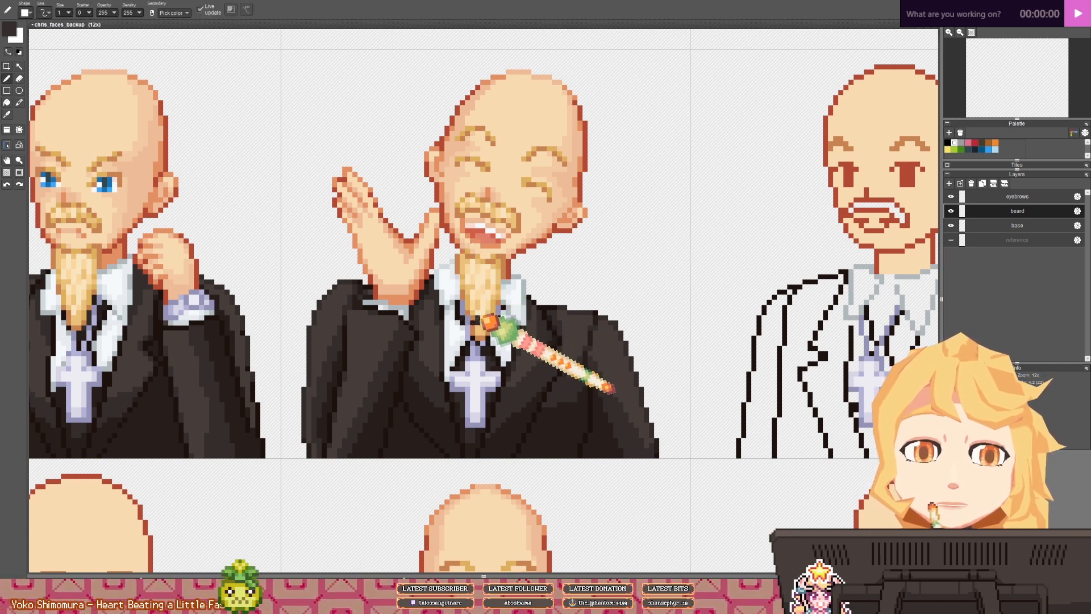
right_click(482, 315)
right_click(475, 318)
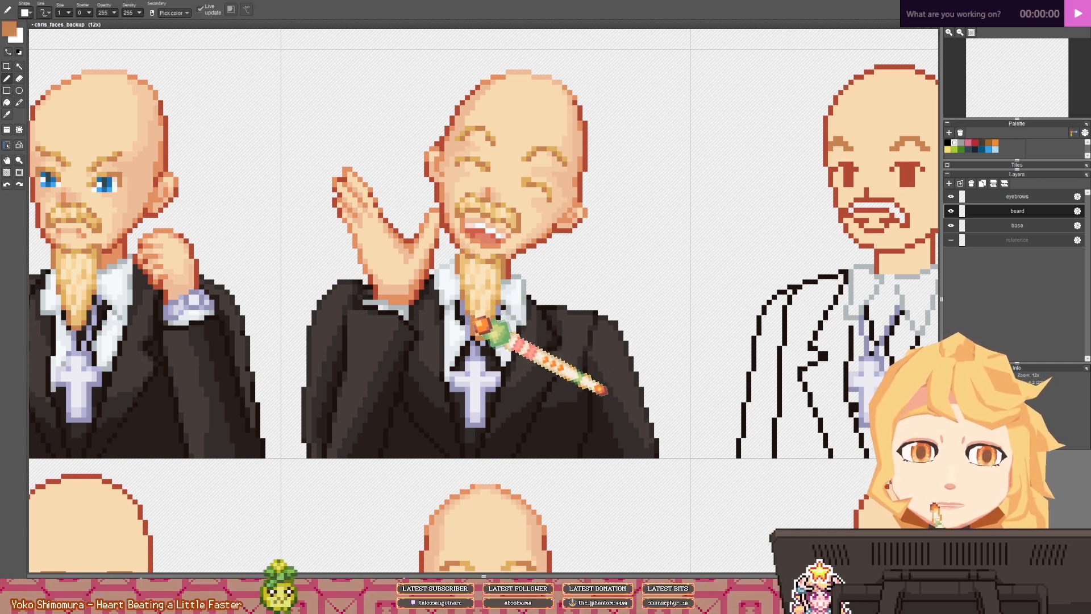
right_click(478, 317)
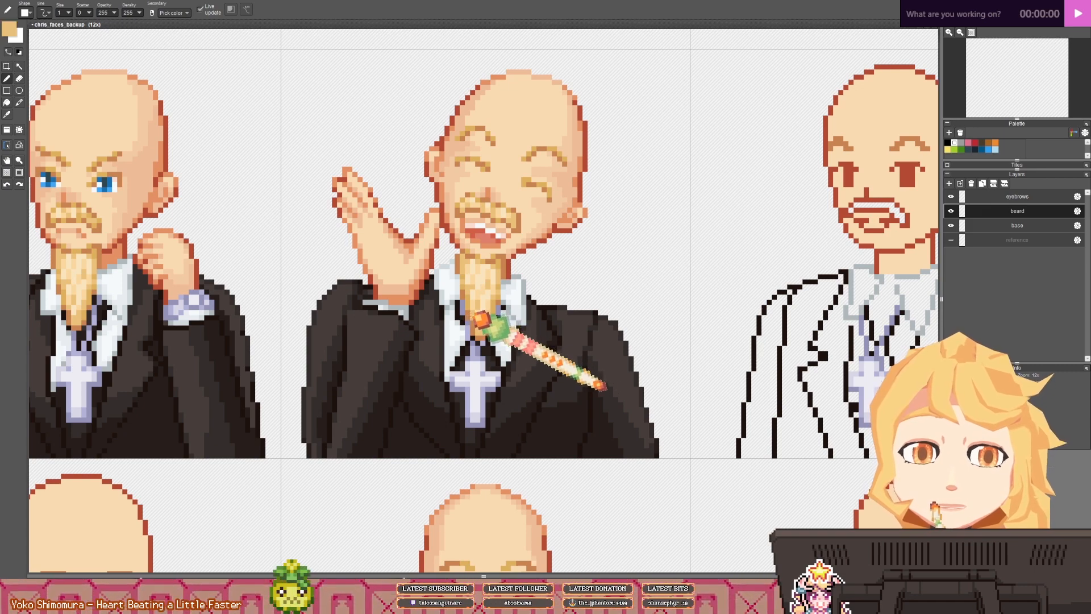
scroll(480, 317, down, 4)
- Touch up the top of the laughing character's beard under the chin with brown and golden tan pixels
scroll(513, 296, up, 6)
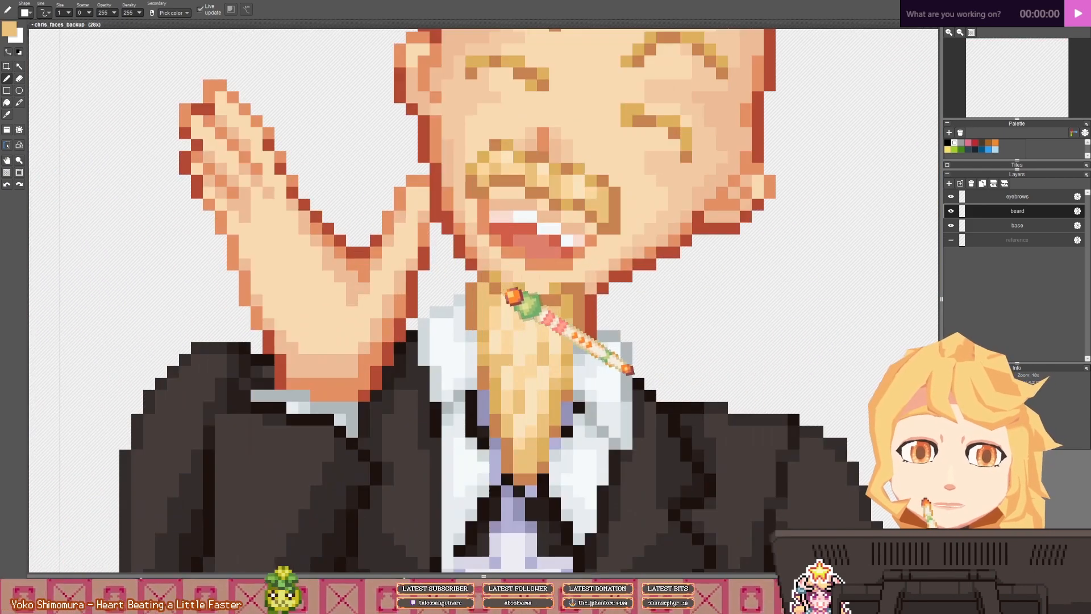
right_click(513, 294)
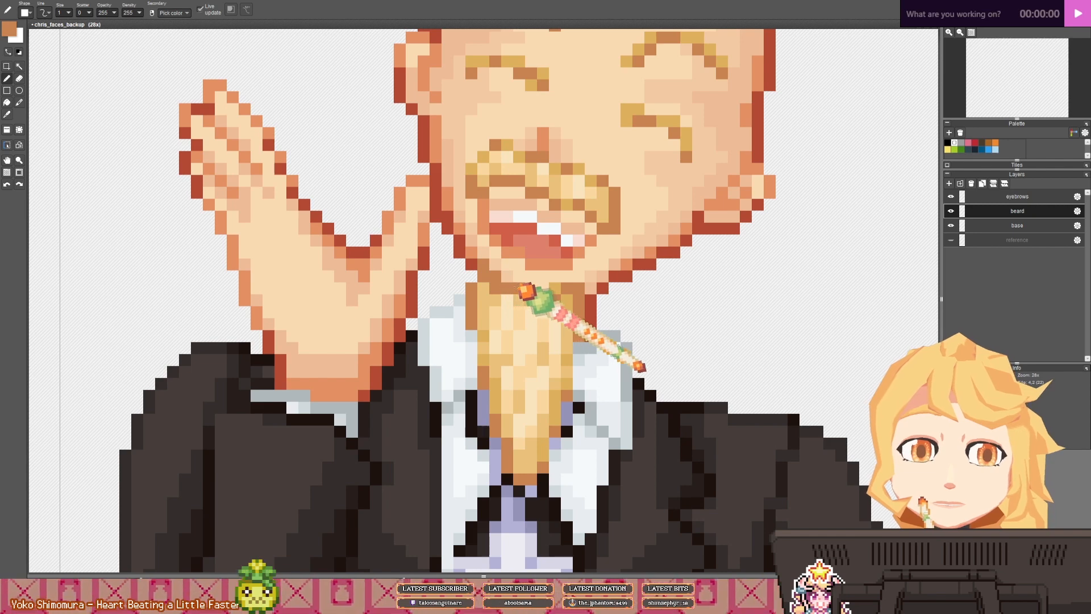
right_click(503, 277)
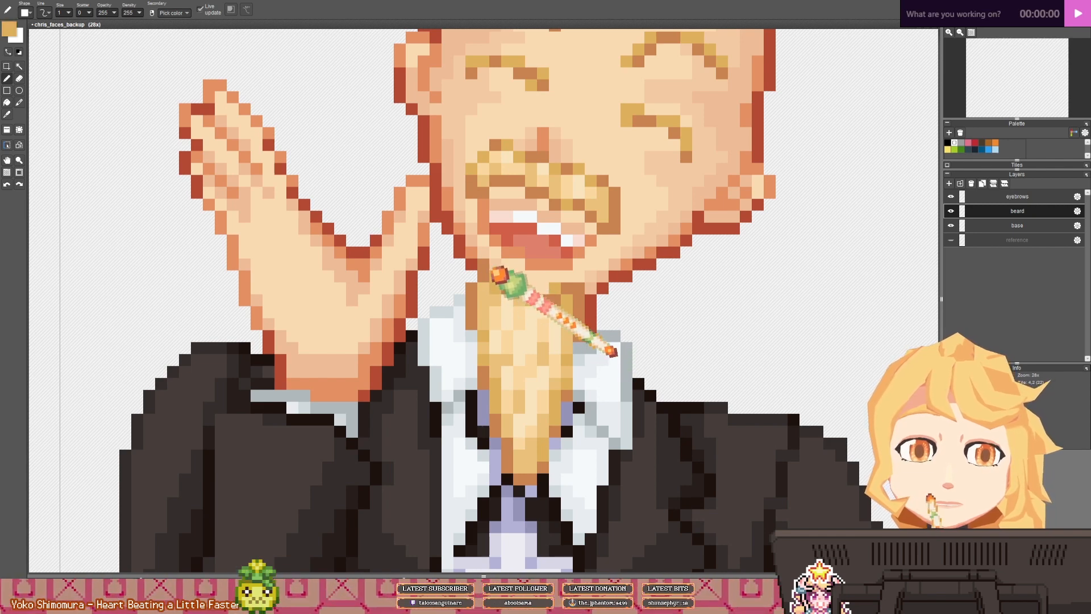
scroll(580, 291, down, 6)
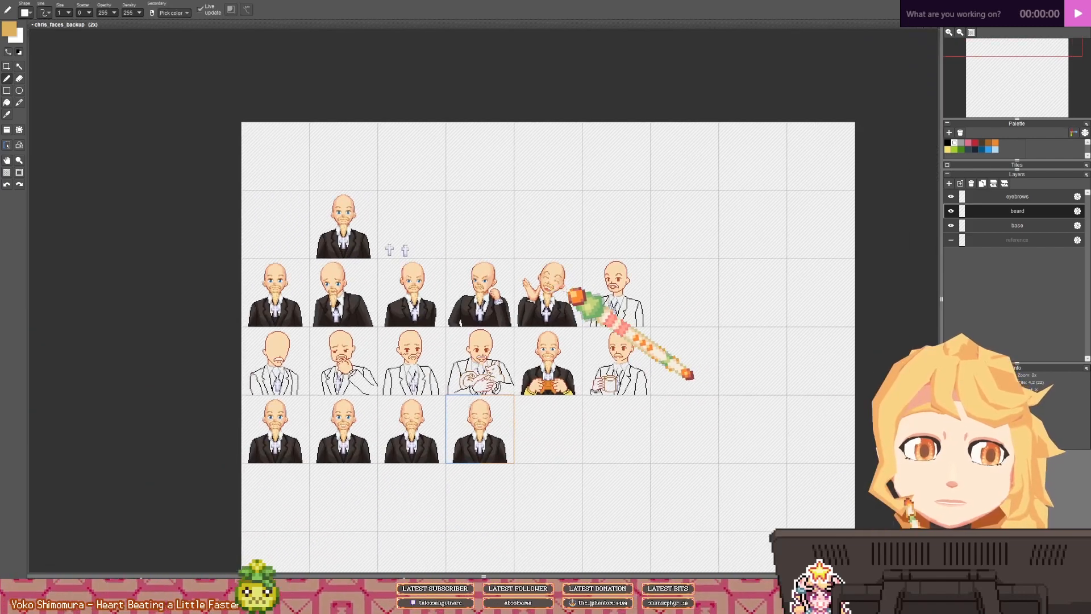
scroll(629, 300, up, 3)
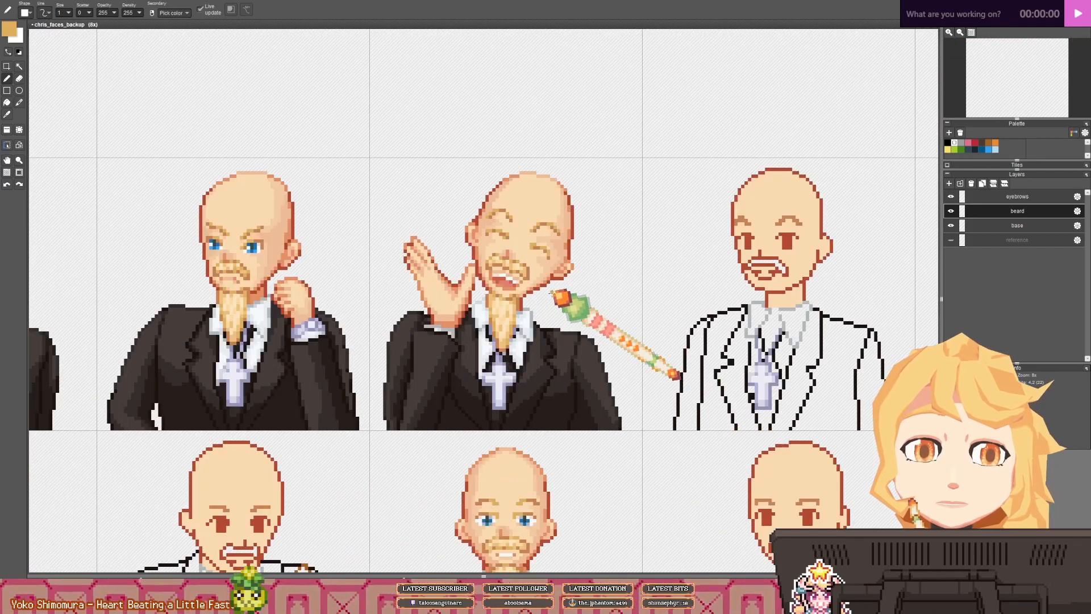
scroll(563, 296, down, 4)
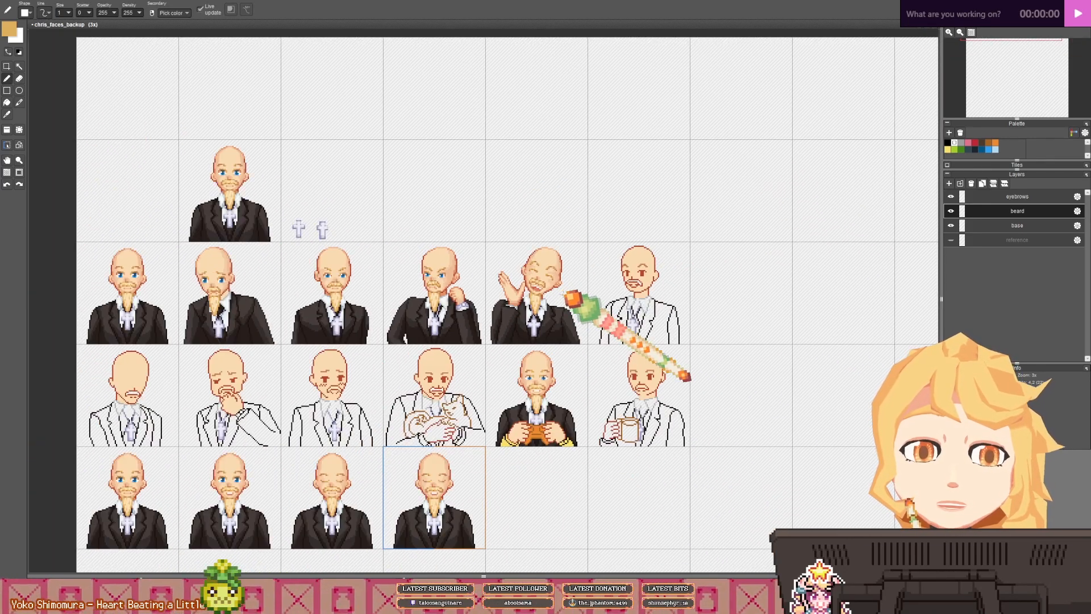
drag(561, 292, 511, 286)
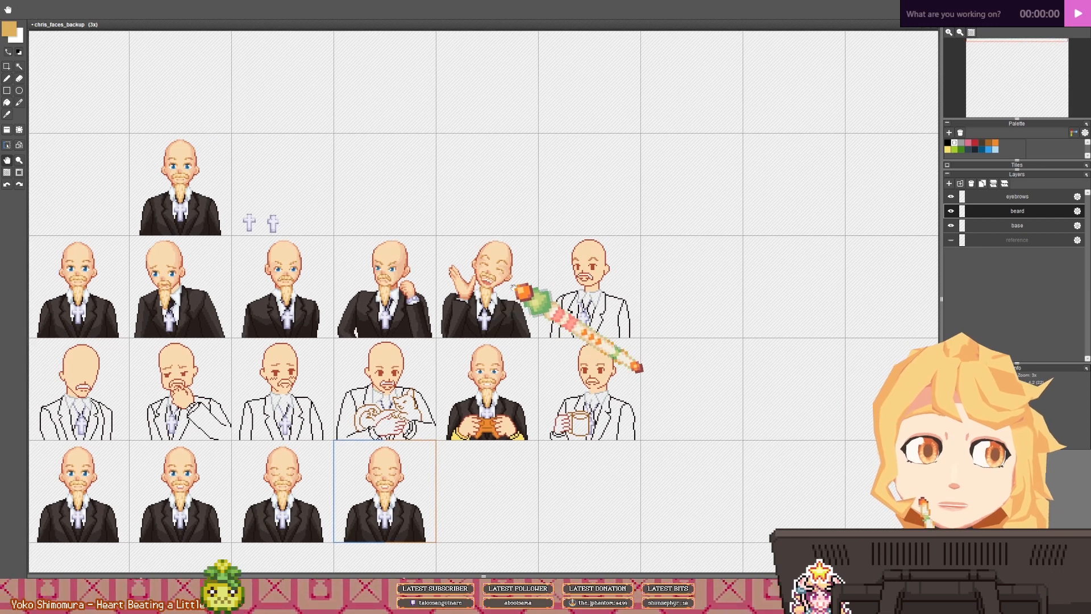
- On the base layer, paint over the laughing character's dark red eyebrow lines with skin tones while the eyebrows layer is hidden
click(952, 196)
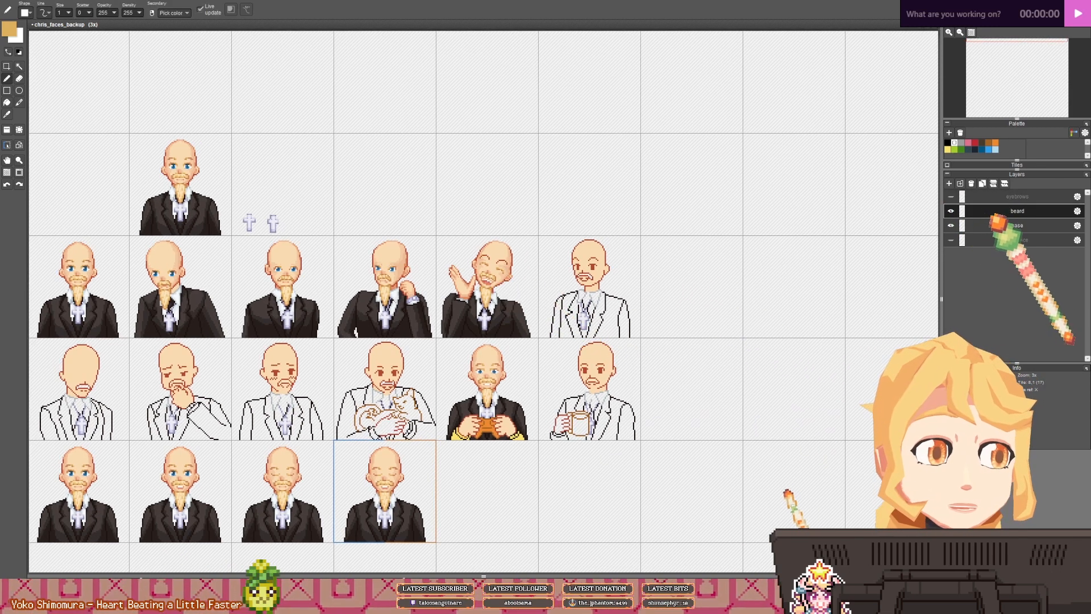
scroll(530, 250, up, 2)
scroll(554, 294, up, 3)
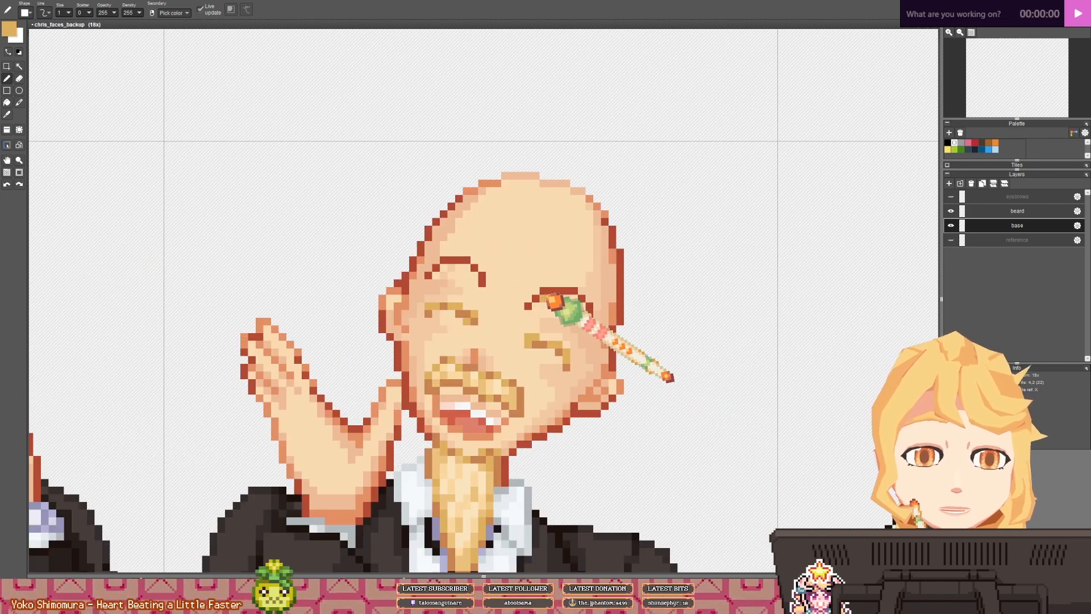
right_click(558, 294)
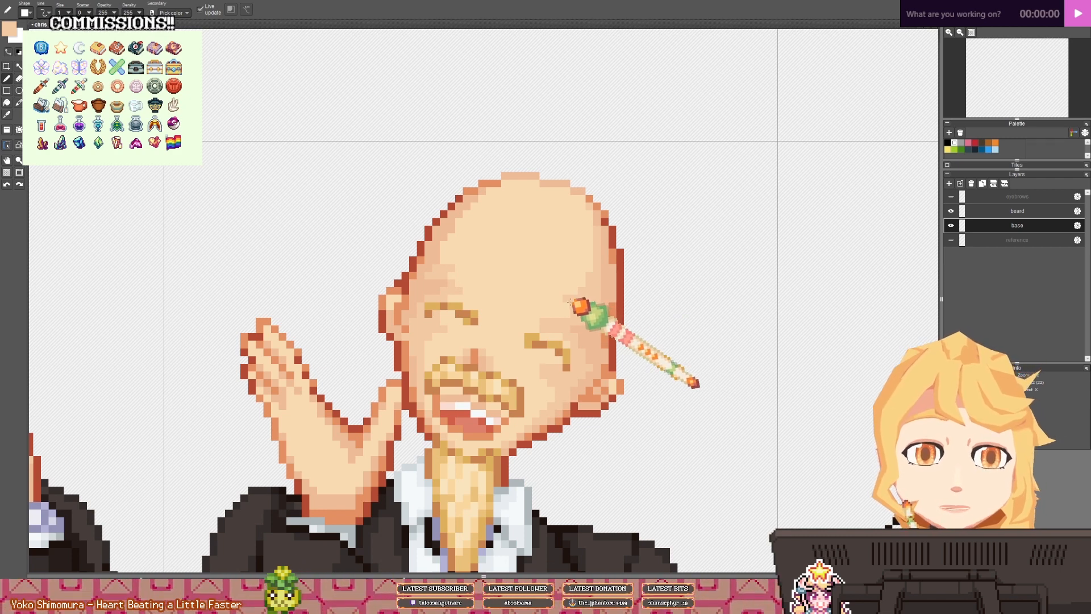
click(951, 196)
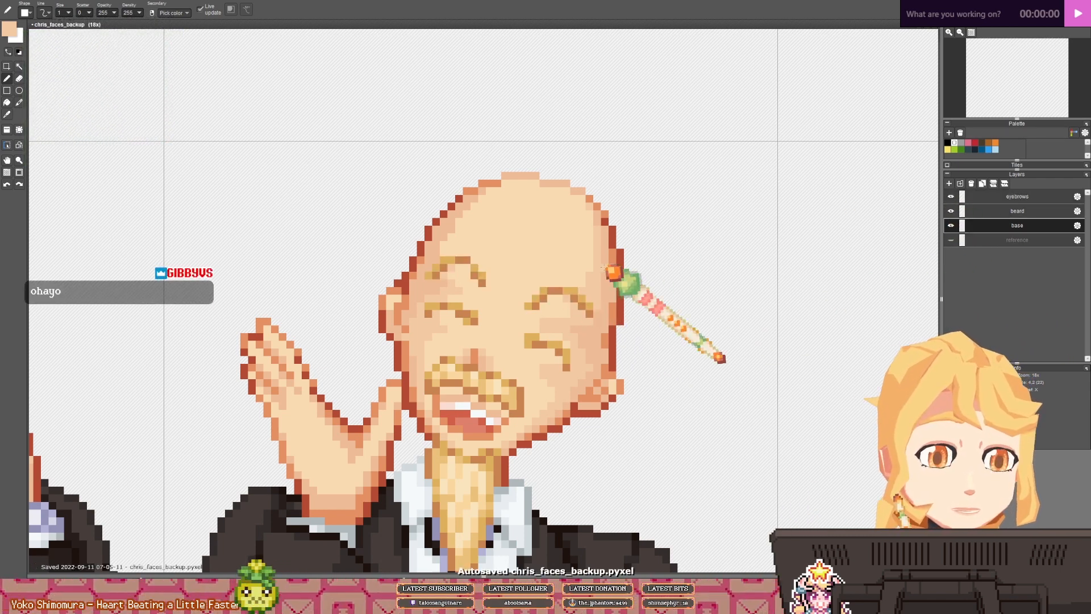
- Save the portrait sheet
scroll(617, 271, down, 4)
drag(621, 274, 510, 243)
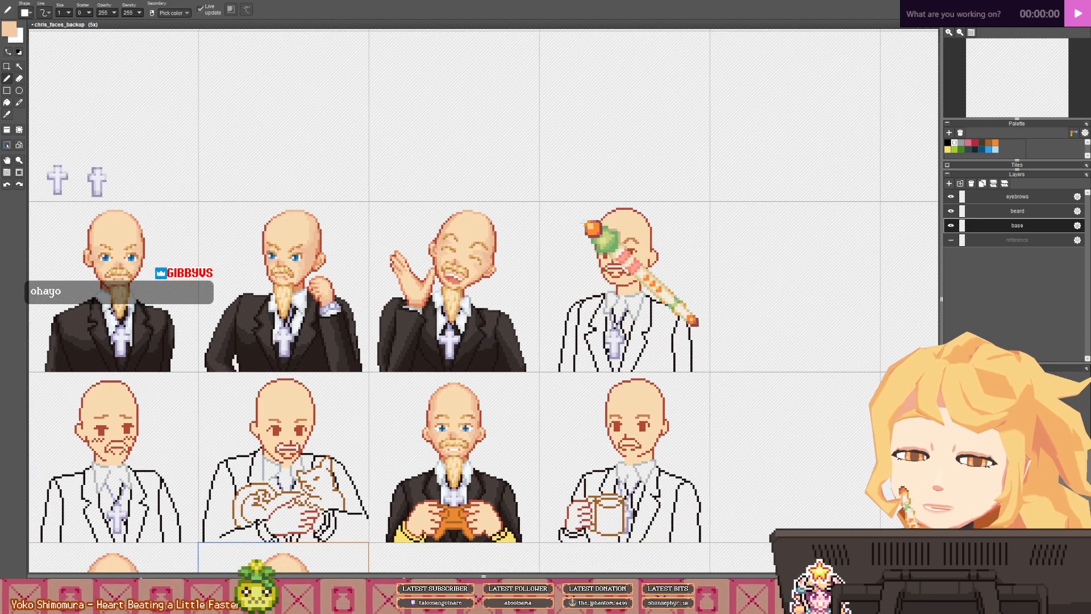
scroll(591, 227, down, 3)
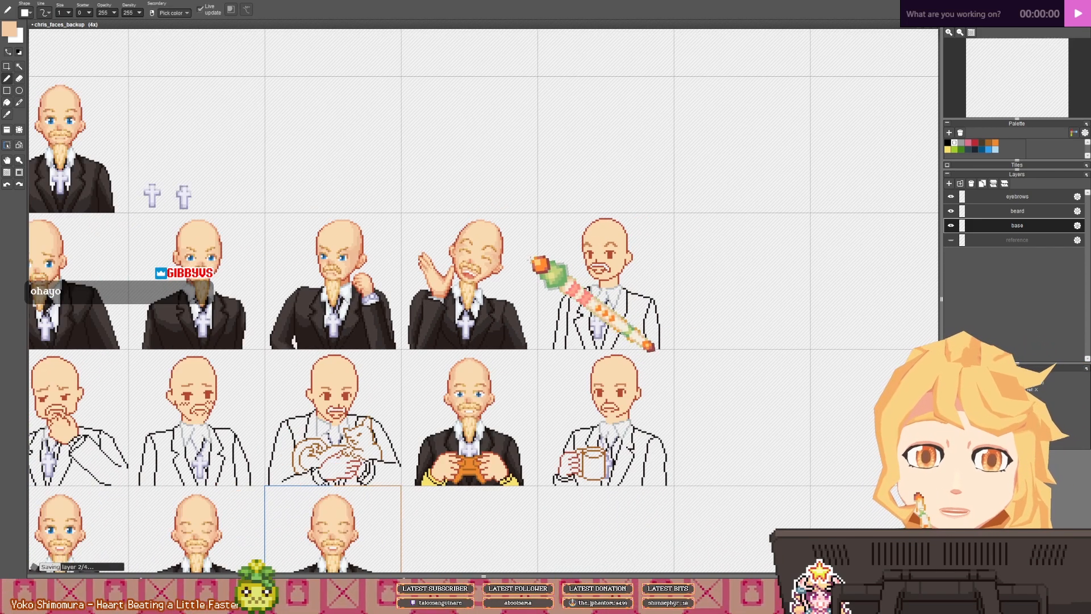
key(ctrl+s)
- On the eyebrows layer, recolor the brows of the outlined portrait beside the laughing character with the laughing character's golden tan
scroll(662, 244, up, 5)
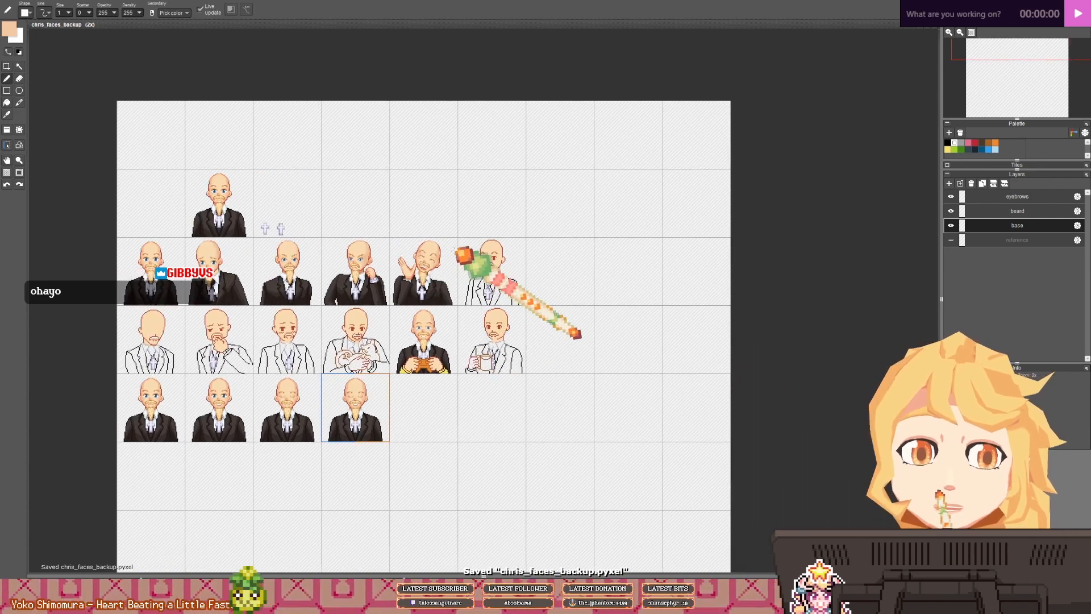
drag(491, 229, 340, 267)
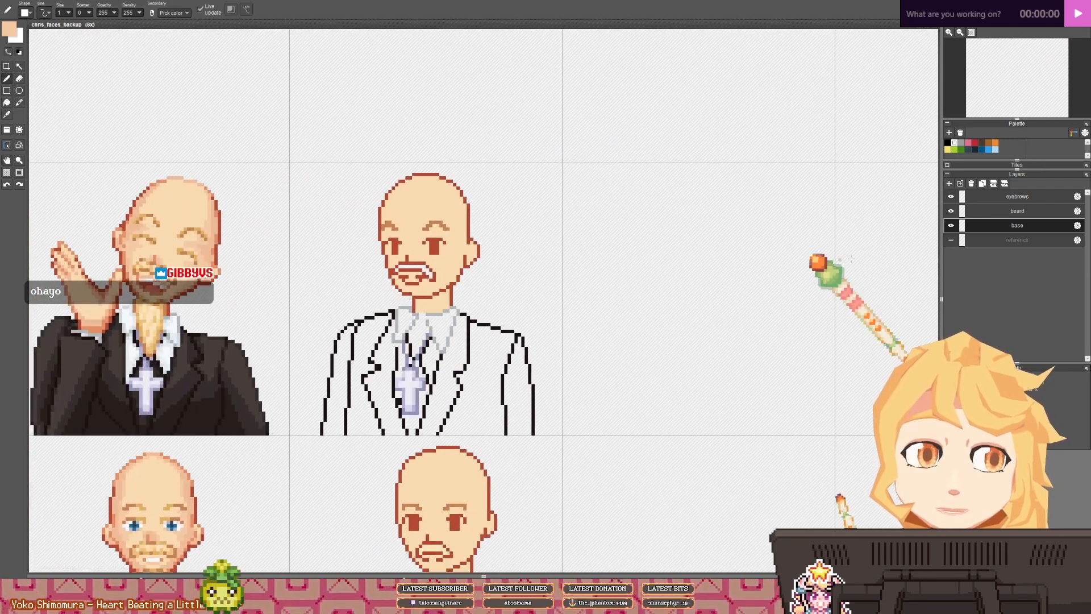
click(972, 196)
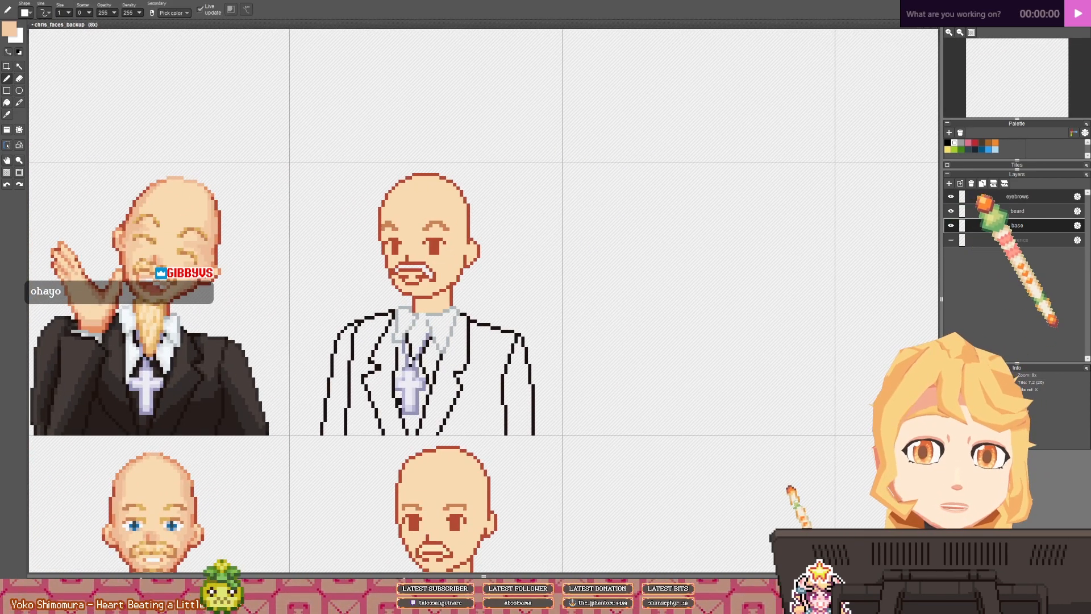
scroll(206, 225, up, 2)
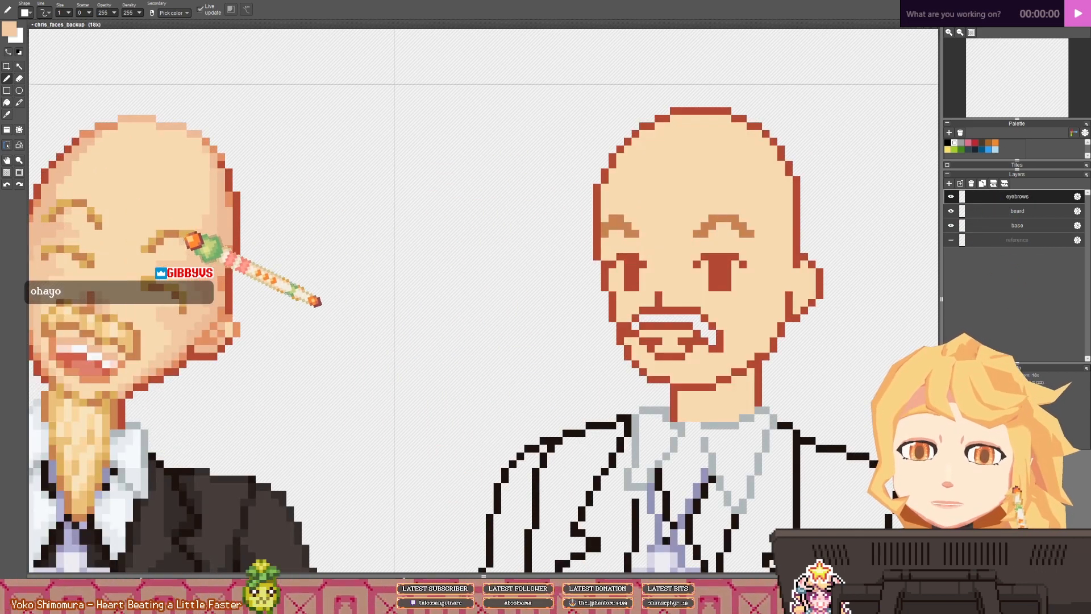
right_click(187, 233)
mouse_move(709, 202)
mouse_down()
mouse_move(540, 220)
mouse_move(547, 234)
mouse_up()
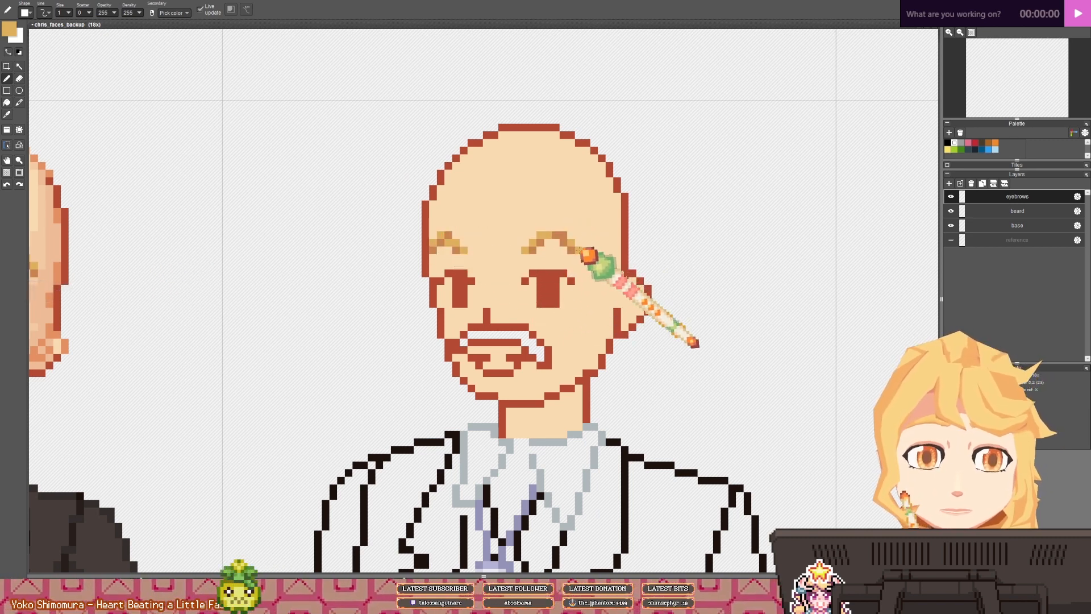
- On the base layer, clean up the outlined portrait's old moustache lines with skin tone and the eraser
scroll(571, 236, down, 4)
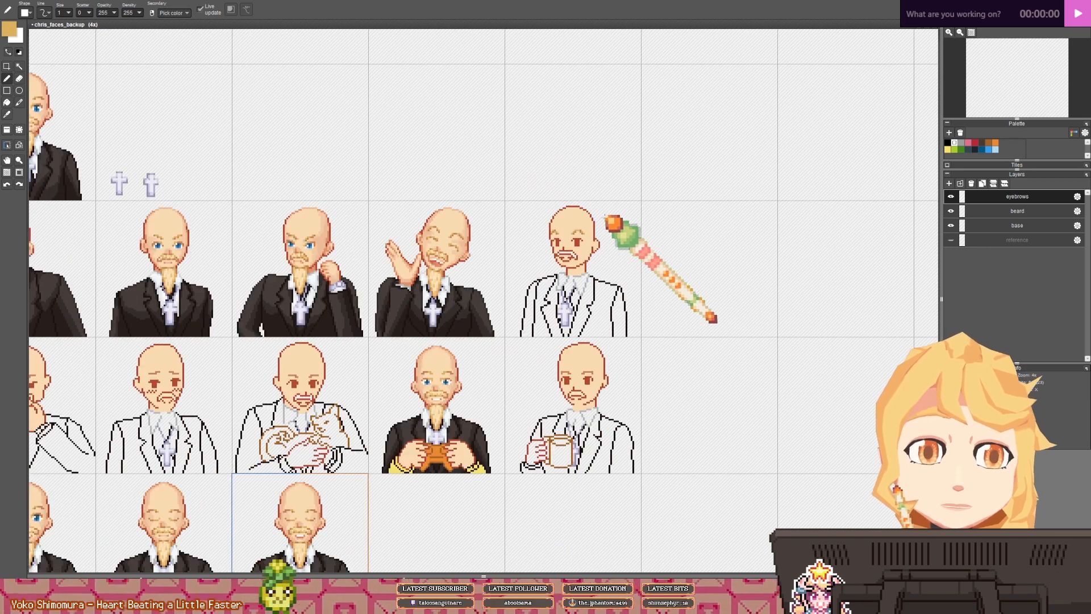
scroll(550, 227, up, 1)
scroll(568, 220, up, 1)
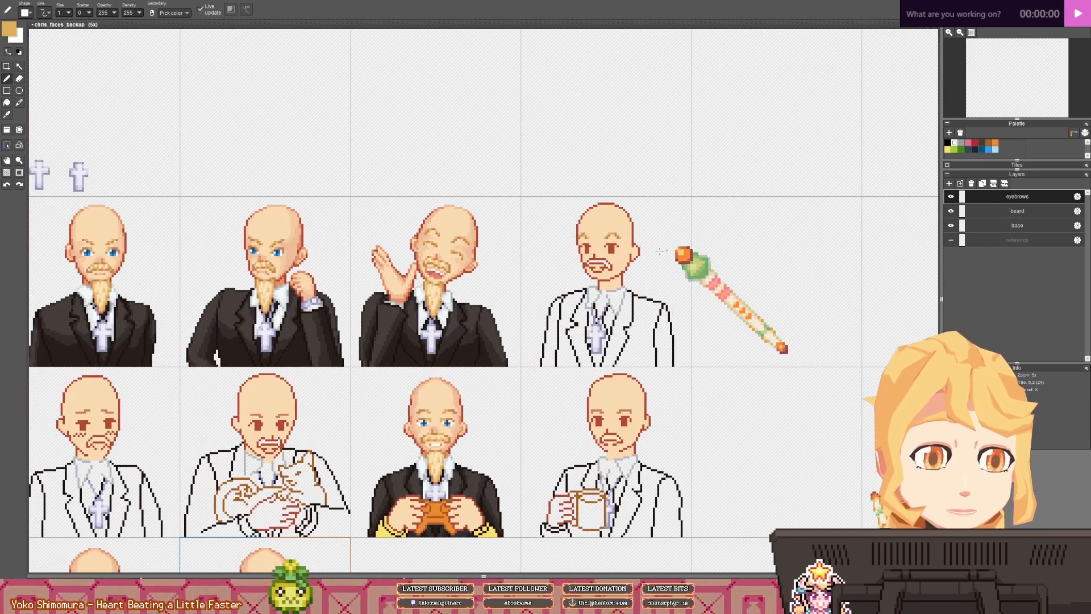
scroll(653, 272, up, 1)
scroll(614, 312, up, 1)
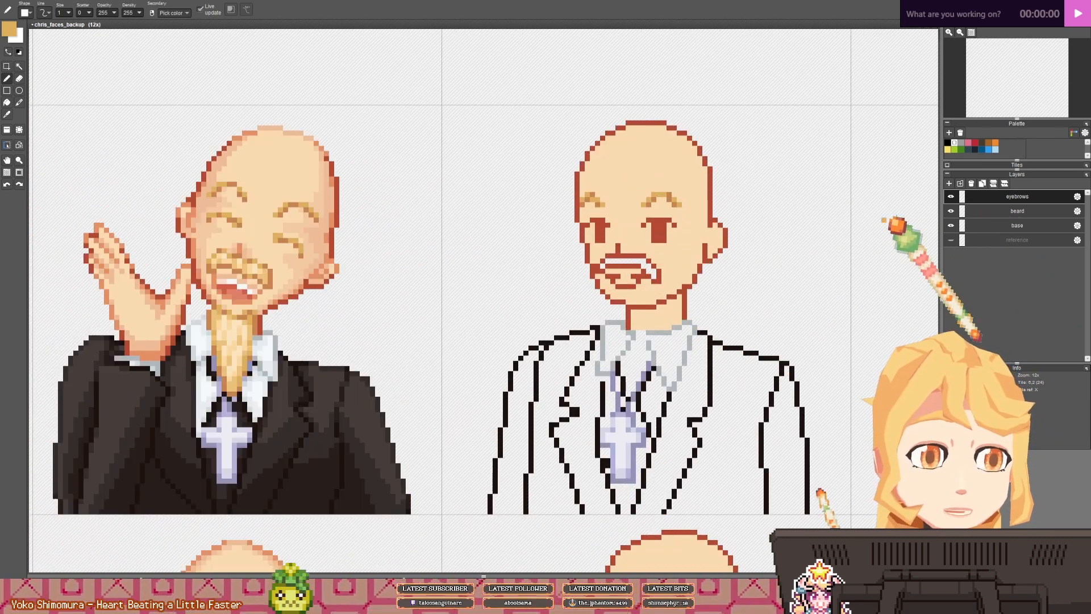
click(991, 225)
right_click(630, 197)
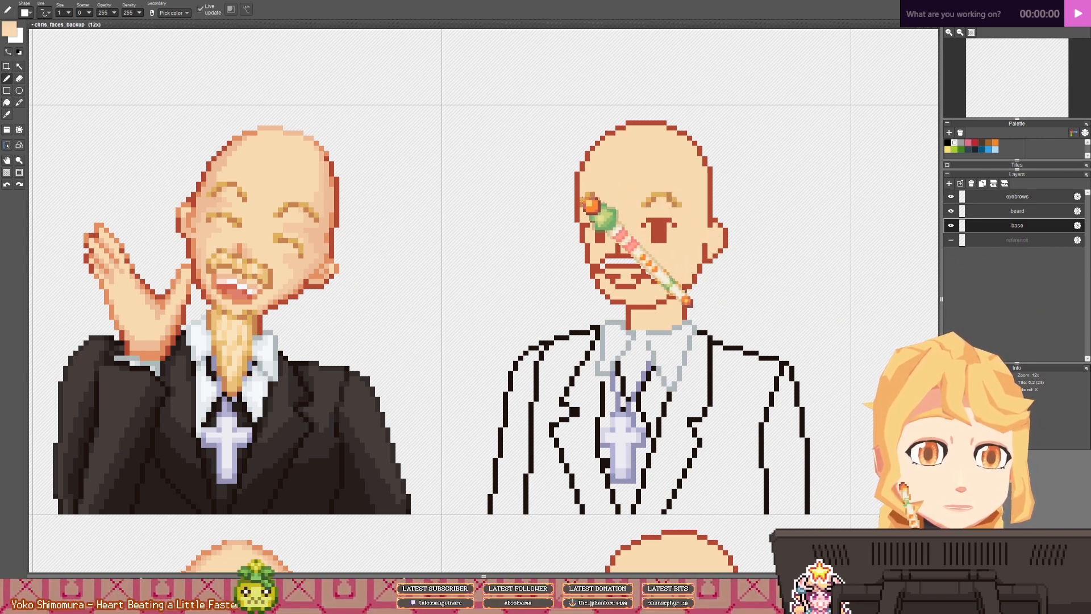
key(e)
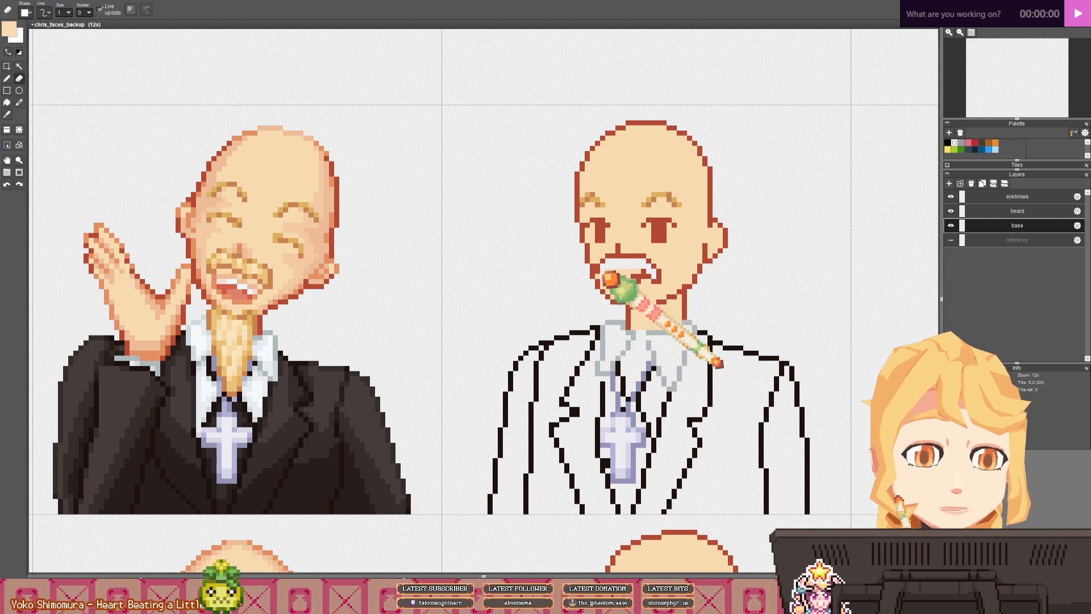
- Rework the outlined portrait's mouth below the moustache with dark red and skin-tone pixels
scroll(619, 266, down, 3)
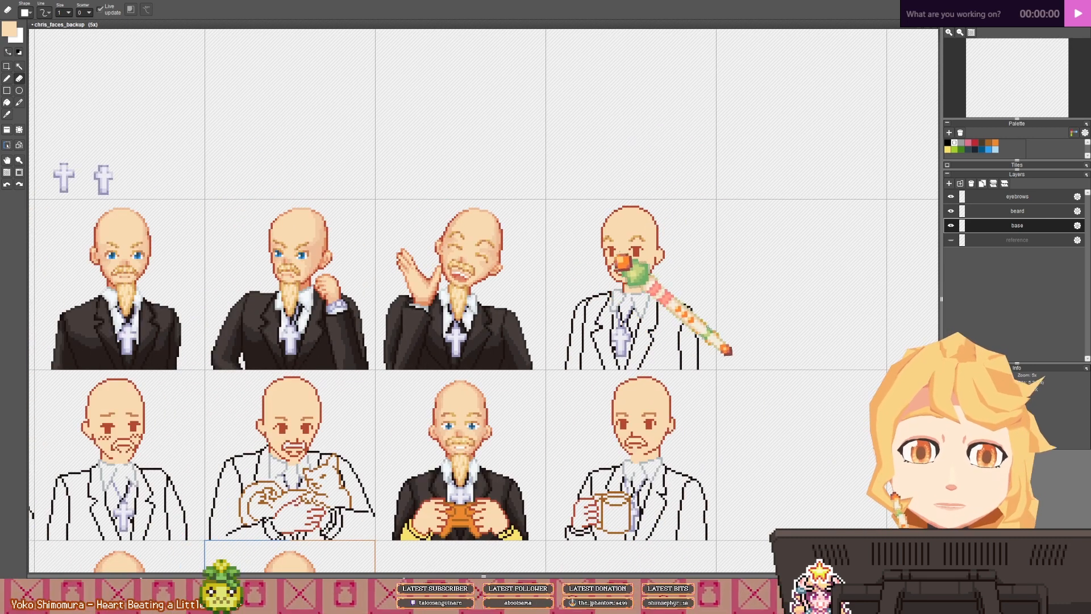
drag(613, 261, 568, 252)
scroll(589, 265, up, 3)
key(b)
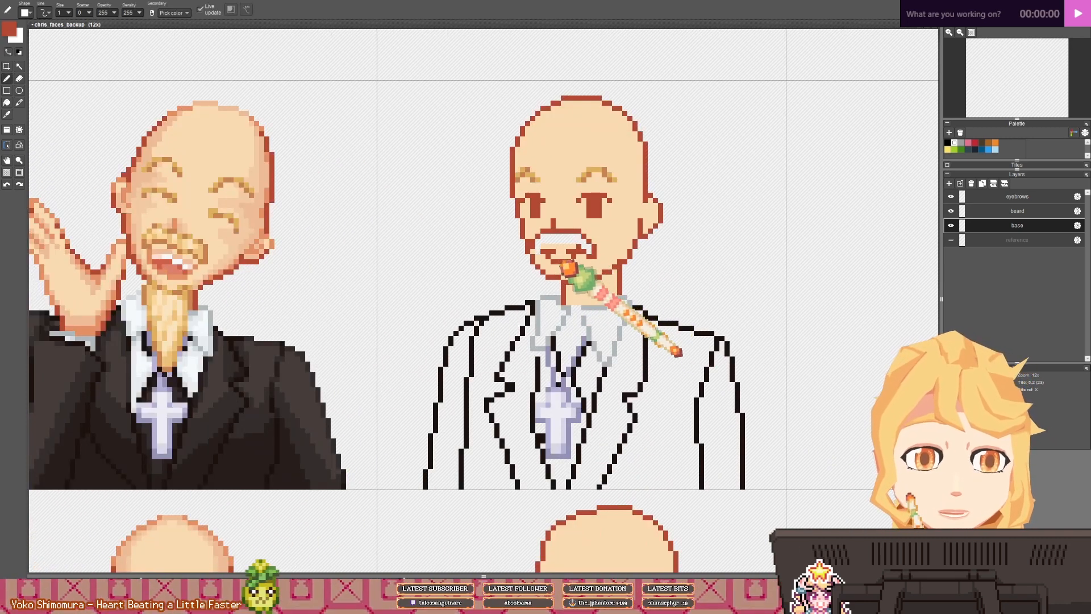
alt+click(571, 266)
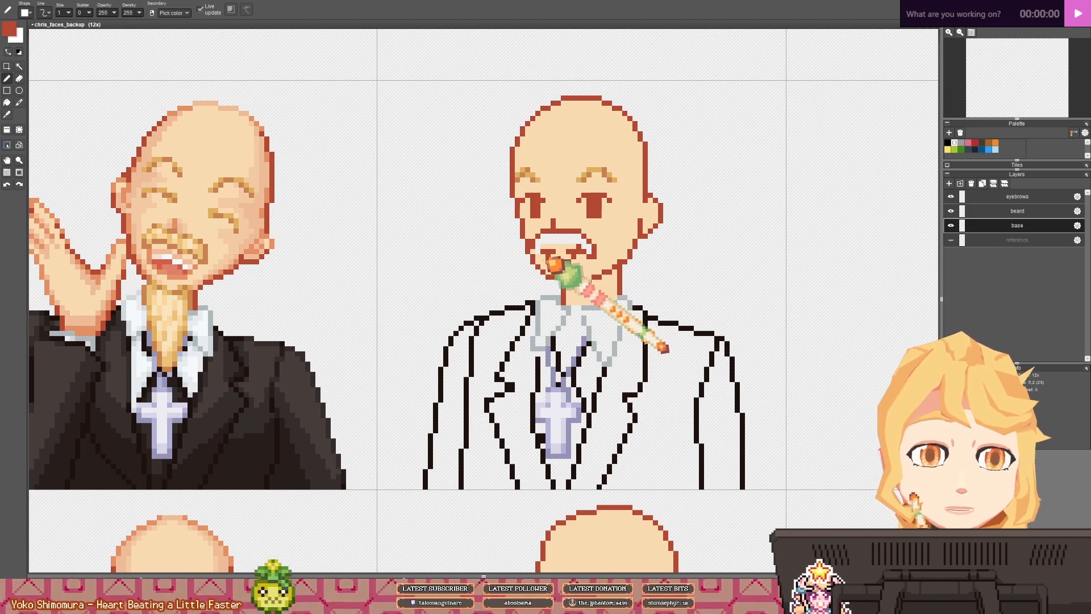
alt+click(572, 258)
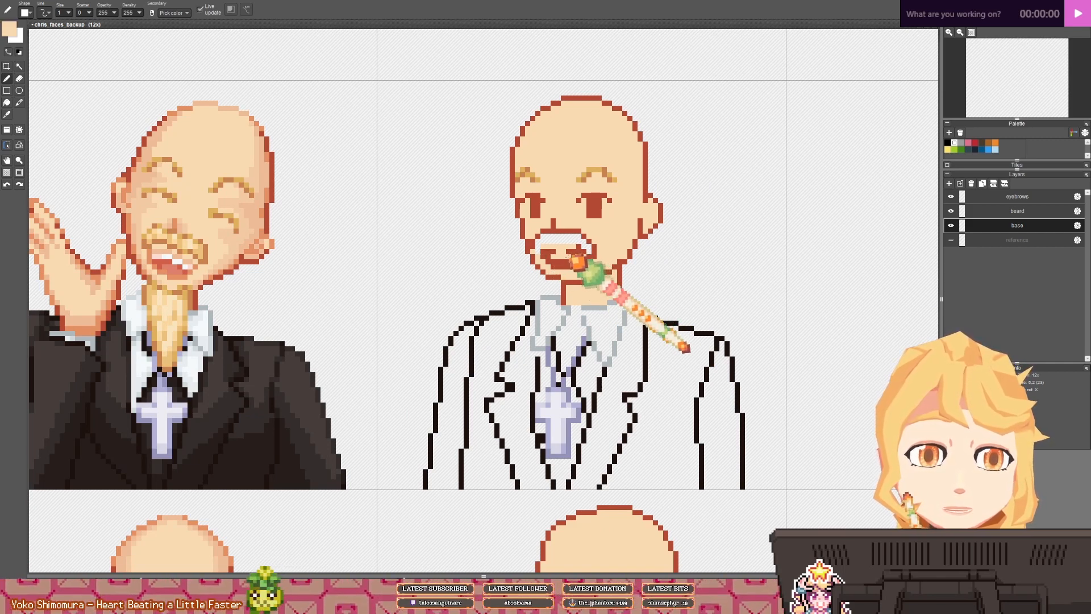
alt+click(552, 261)
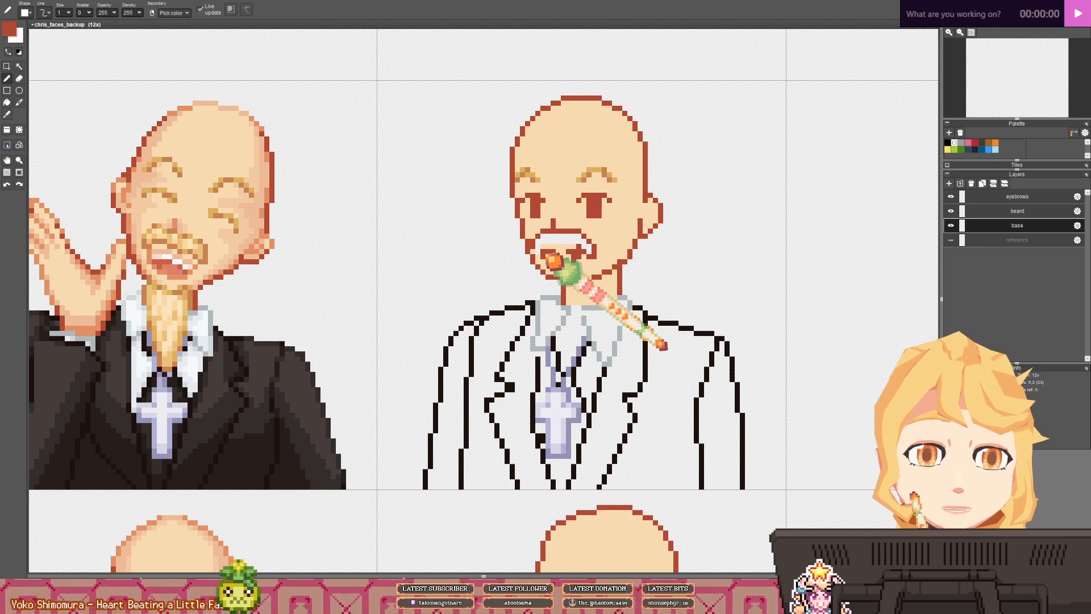
alt+click(576, 254)
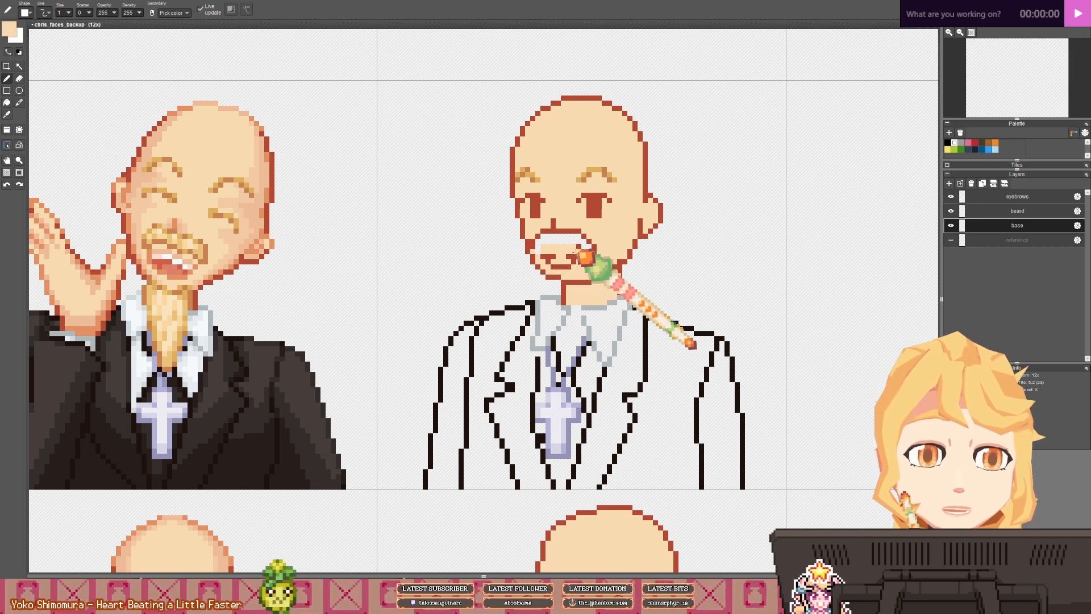
- Copy the moustache from the angry portrait with the raised fist and place it over the outlined portrait's mouth
scroll(580, 255, down, 4)
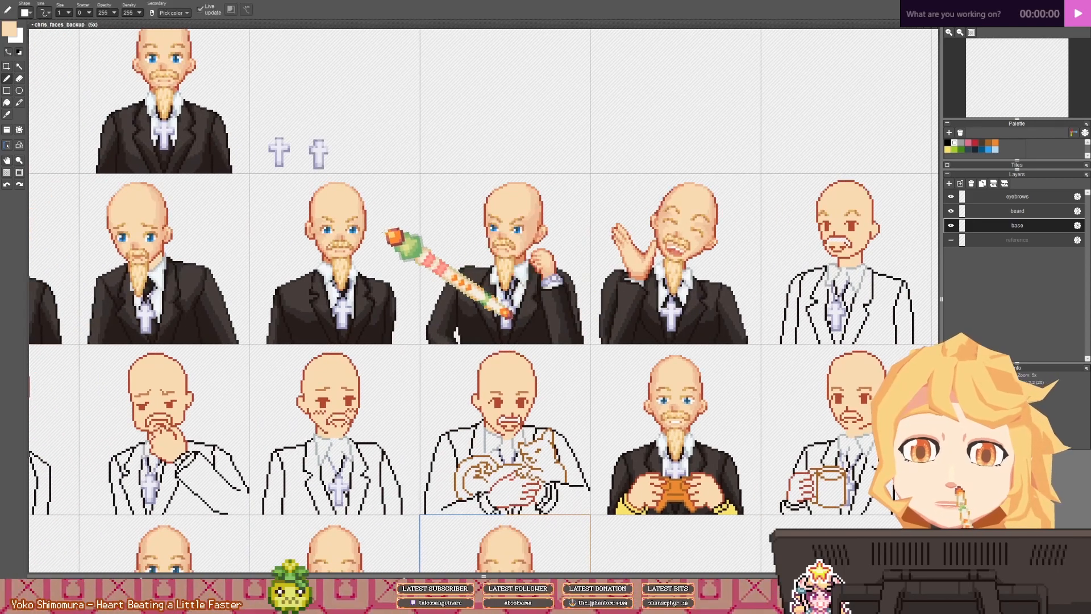
drag(328, 235, 433, 236)
drag(264, 206, 234, 208)
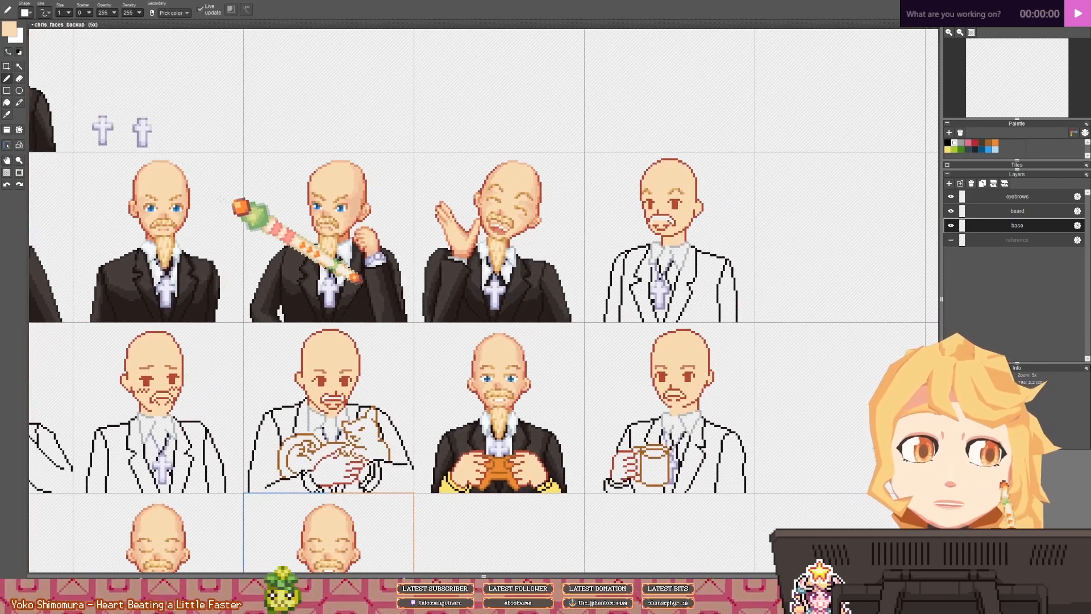
click(7, 66)
scroll(329, 231, up, 1)
scroll(322, 228, up, 2)
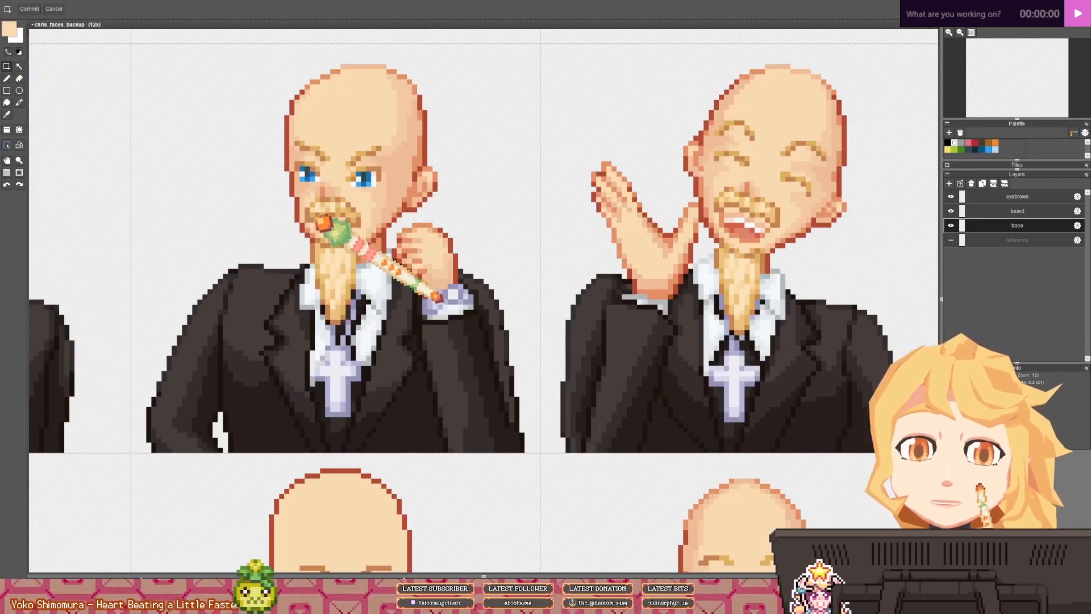
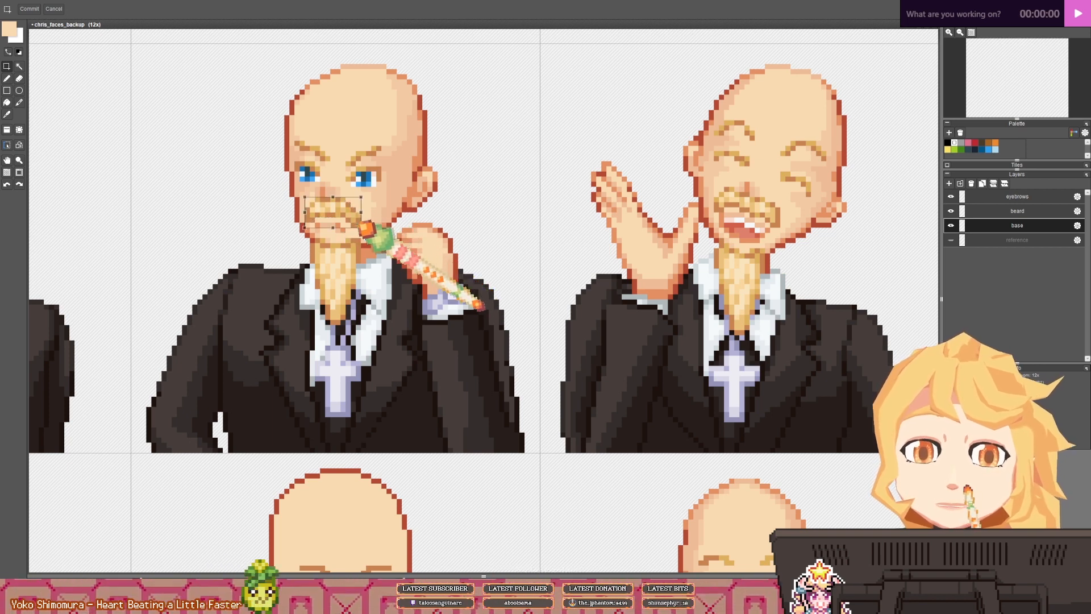
drag(356, 222, 914, 313)
drag(914, 312, 408, 189)
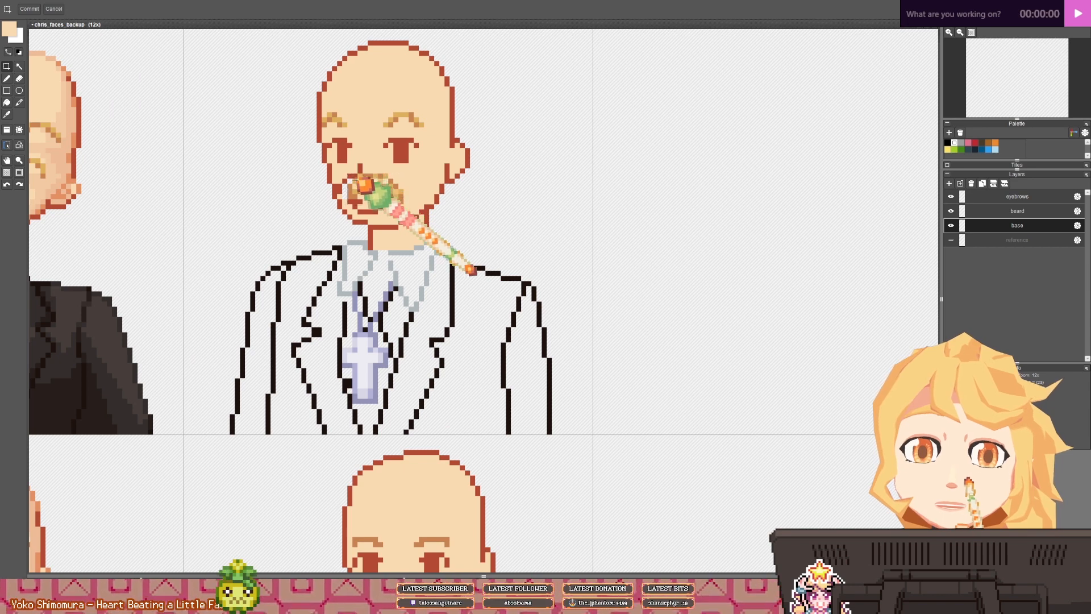
key(b)
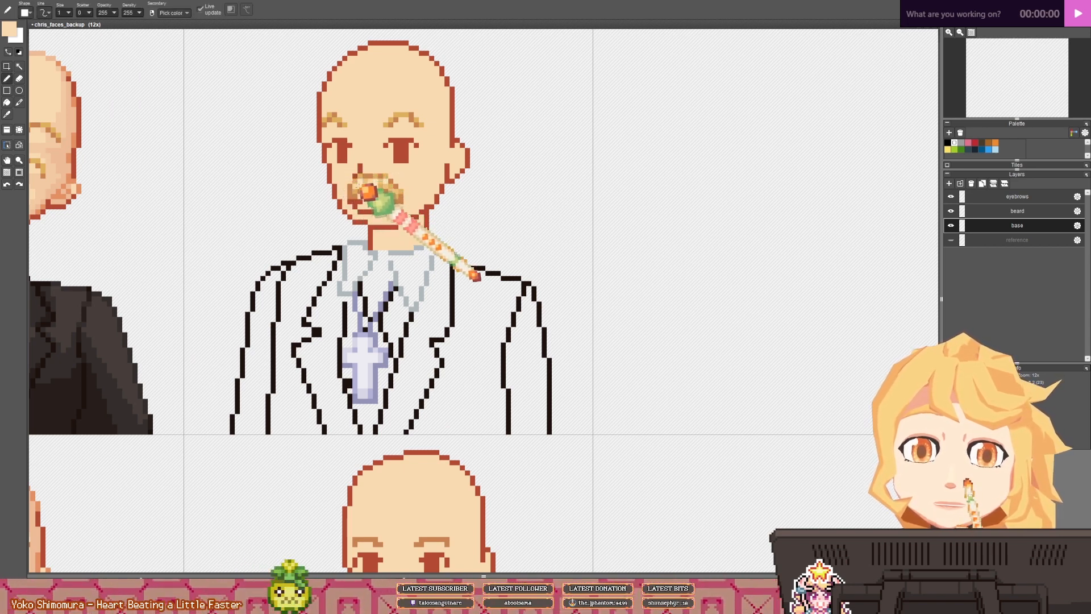
- Touch up the outlined portrait's copied moustache, repainting its highlight pixels with the light tan sampled from it
key(s)
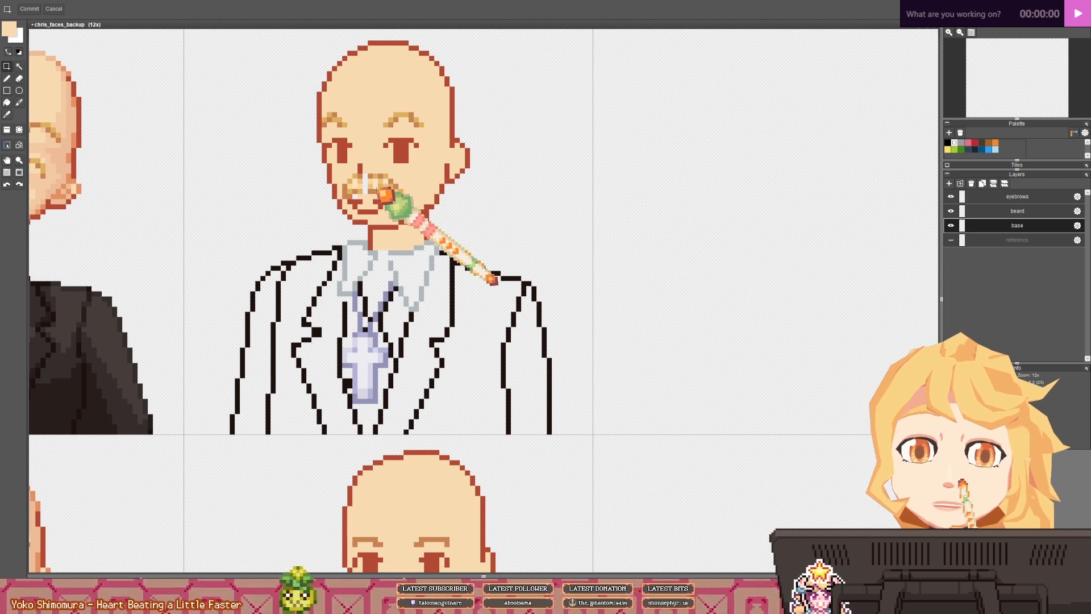
key(b)
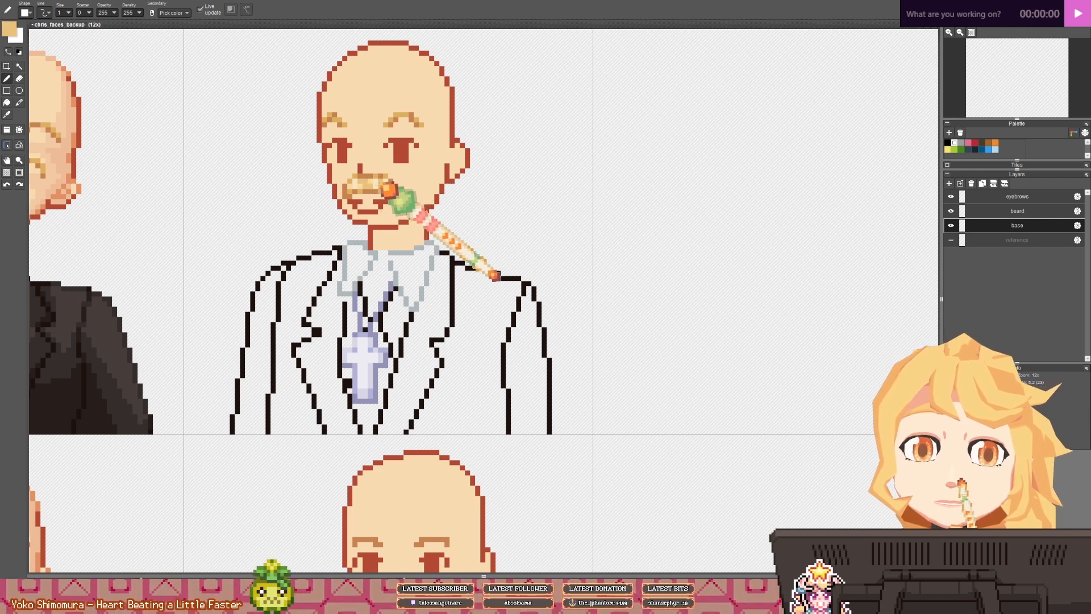
scroll(480, 270, up, 4)
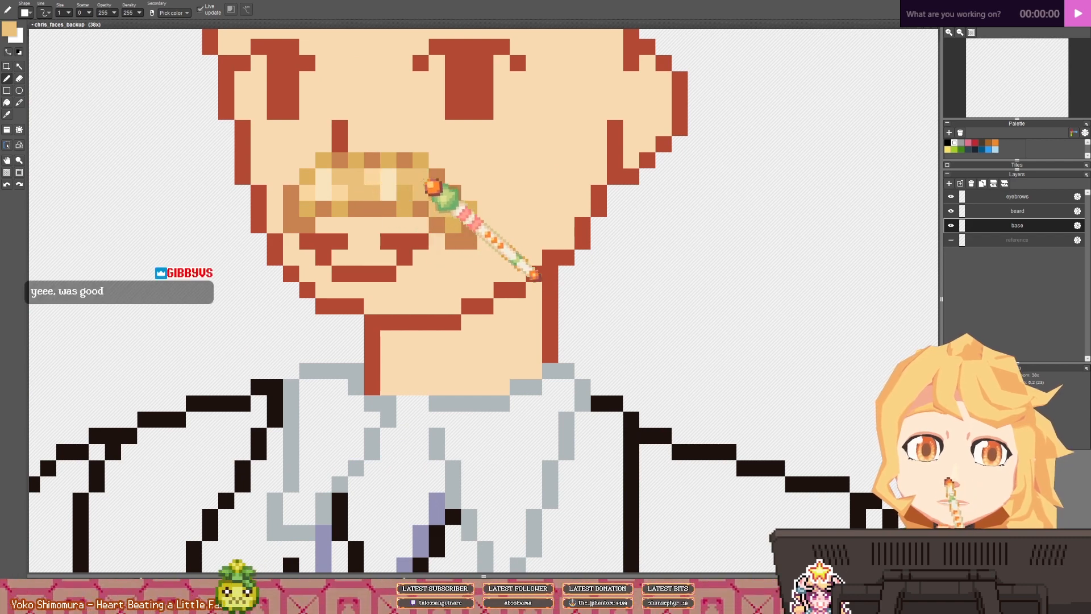
right_click(365, 194)
drag(391, 193, 392, 224)
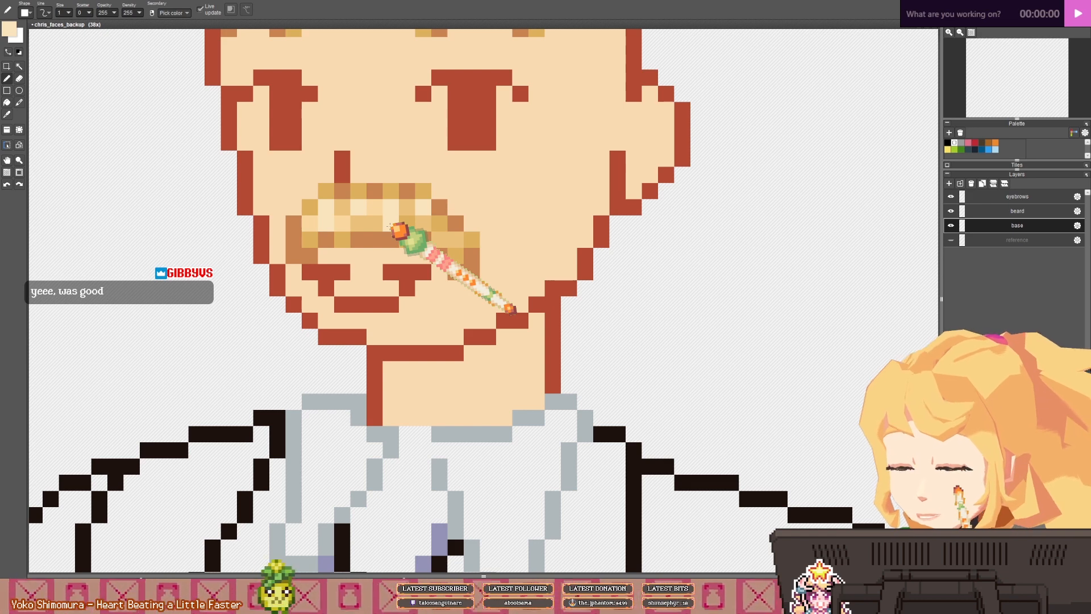
scroll(392, 226, down, 5)
scroll(340, 234, up, 4)
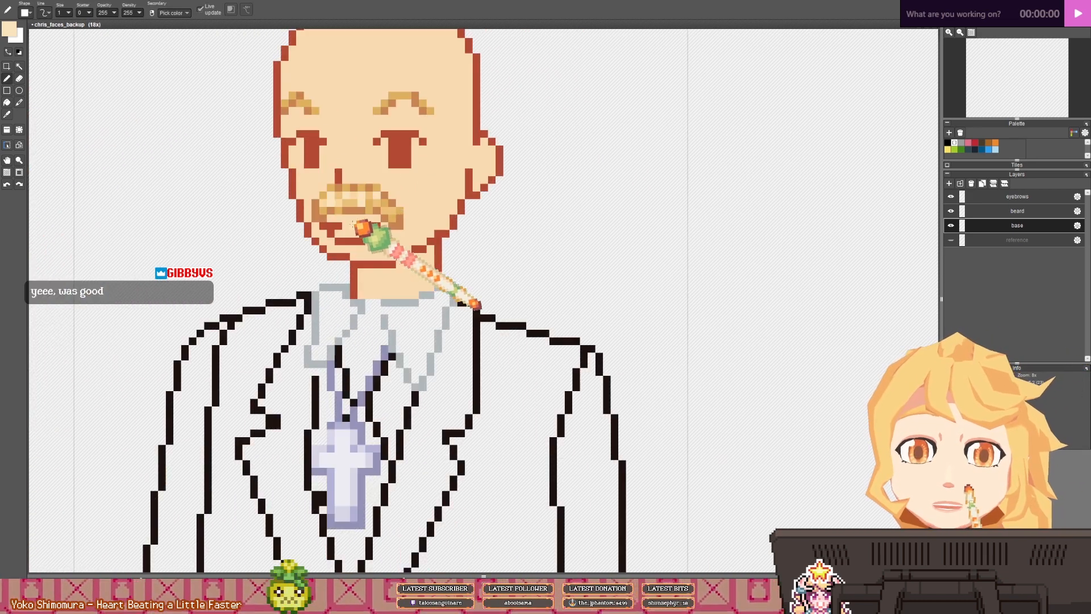
- Refine the outlined portrait's mouth line under the moustache with sampled dark red and skin-tone pixels
right_click(329, 245)
right_click(320, 241)
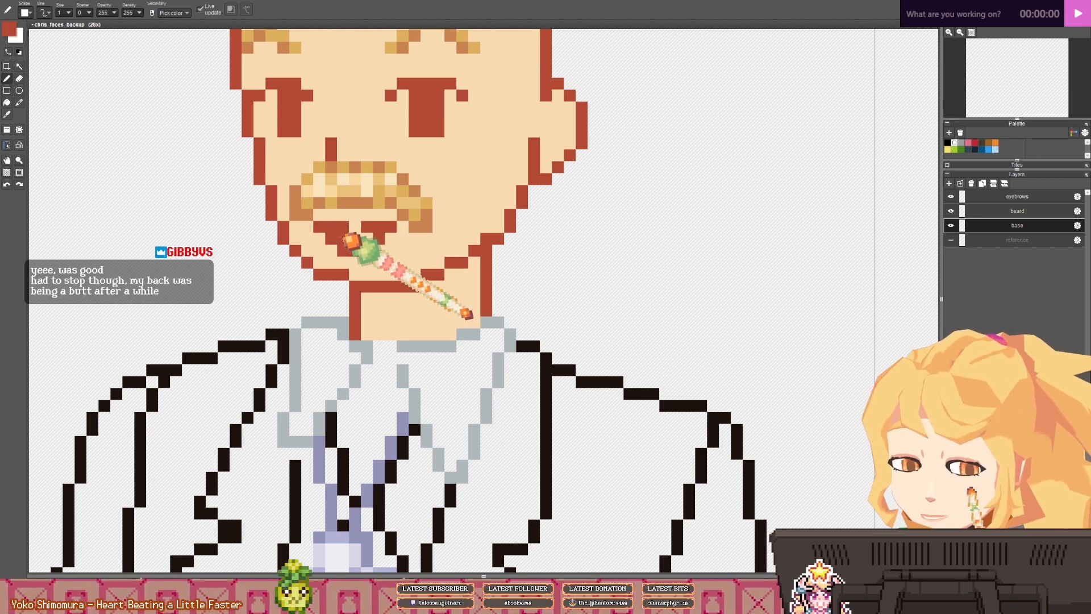
scroll(362, 243, down, 6)
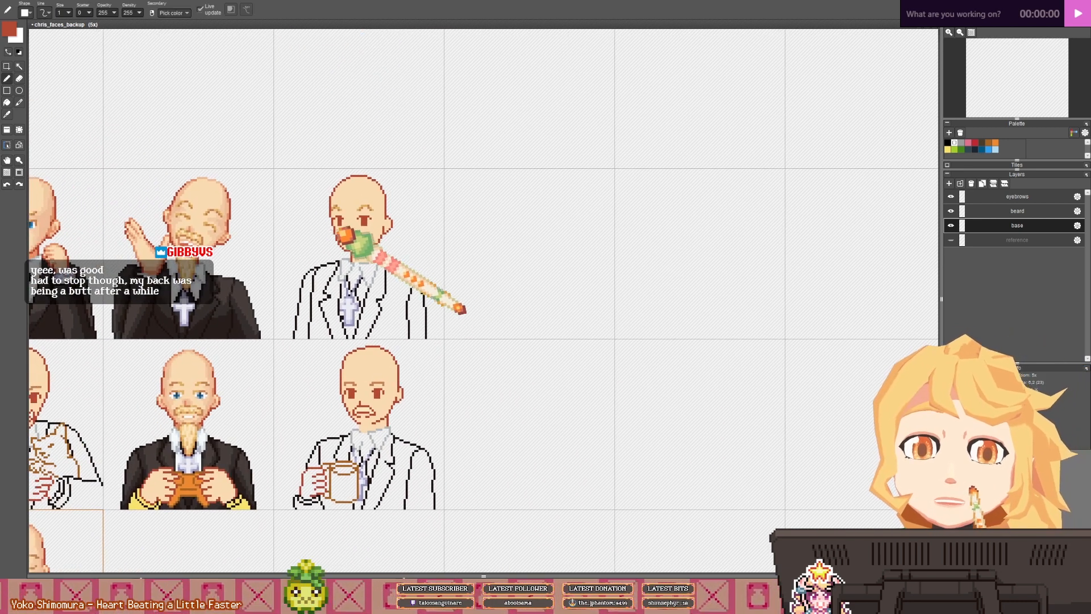
scroll(379, 241, up, 7)
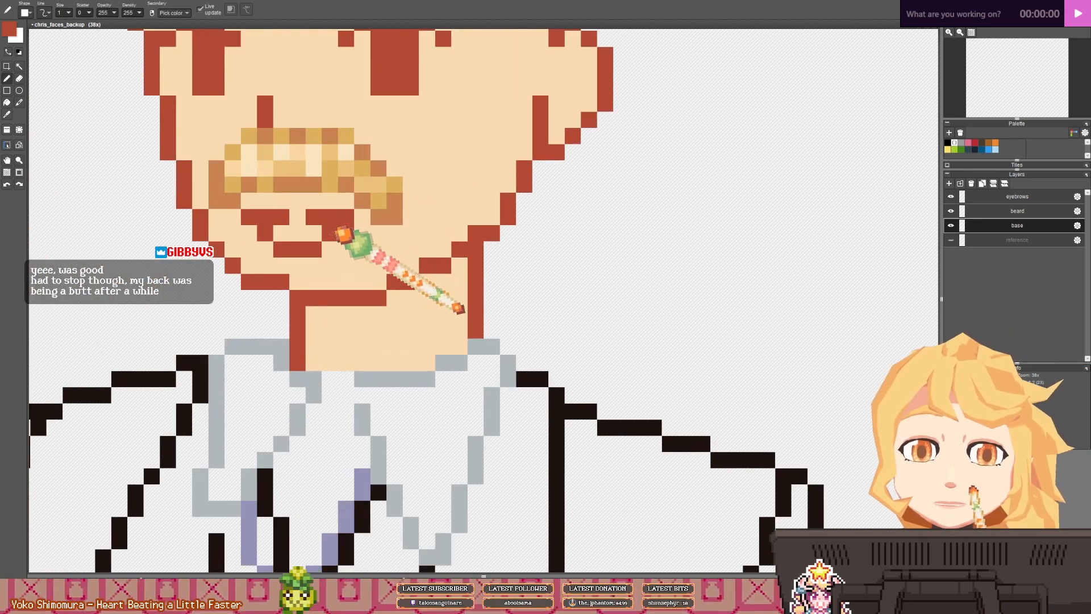
right_click(322, 230)
scroll(374, 231, down, 7)
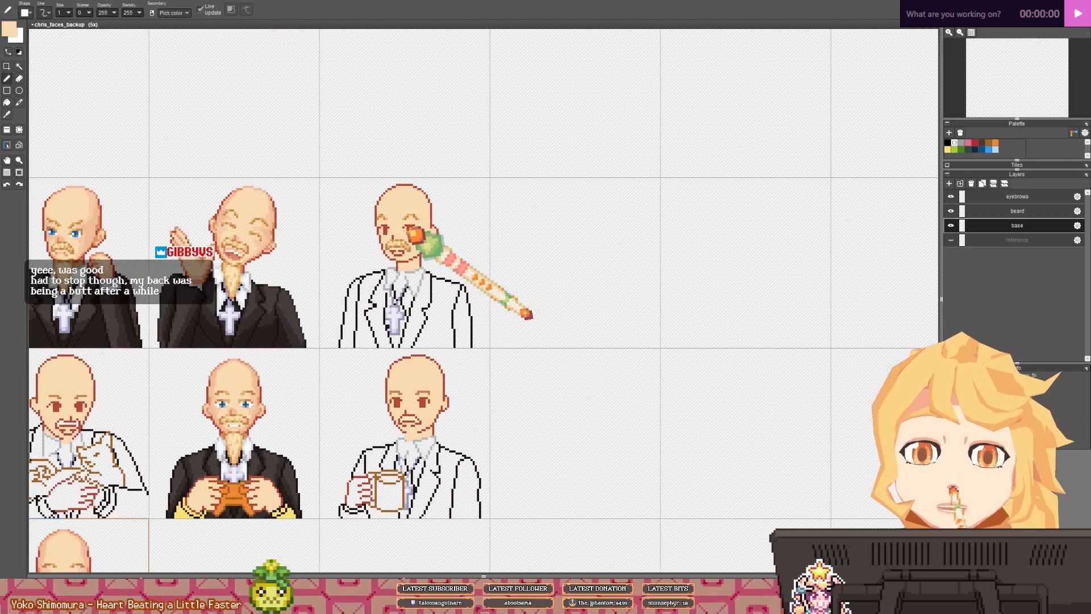
scroll(417, 230, up, 1)
drag(394, 224, 397, 233)
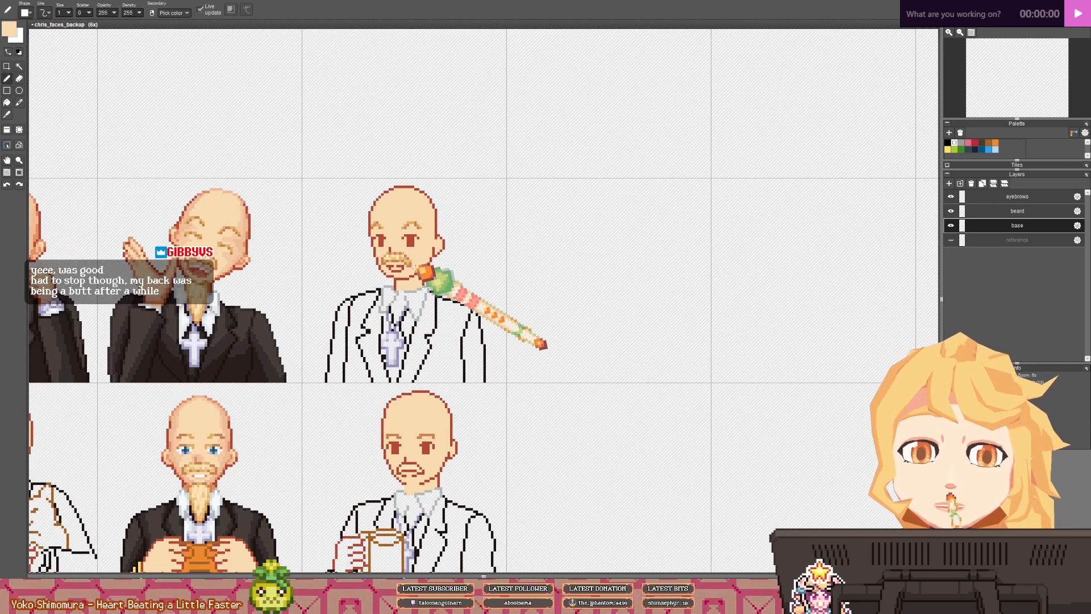
scroll(425, 272, up, 3)
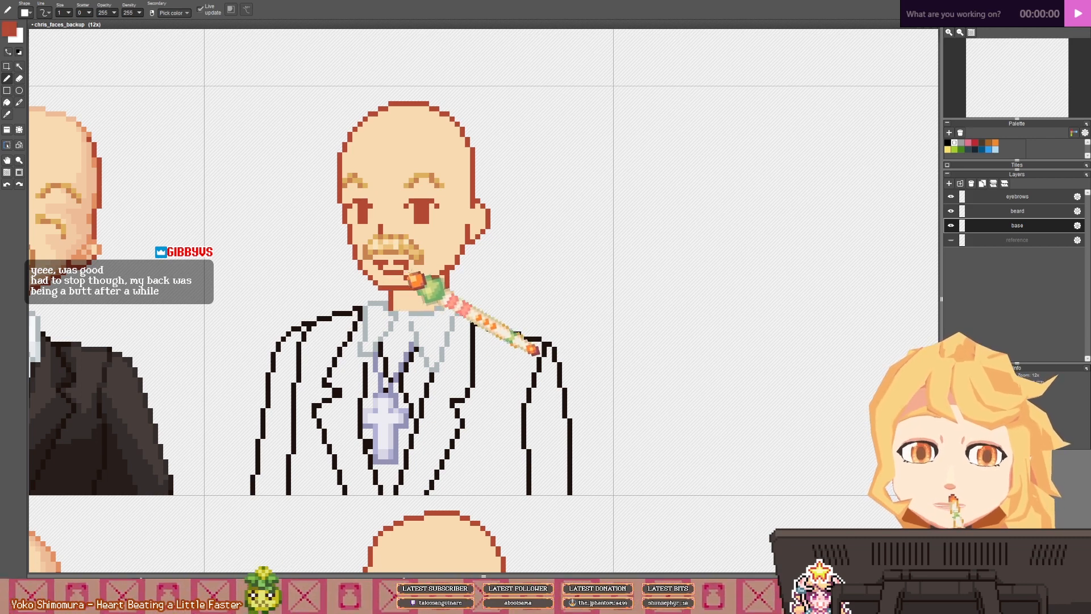
- Compare the outlined portrait's mouth and moustache with the finished portraits elsewhere in the sheet
scroll(414, 280, down, 4)
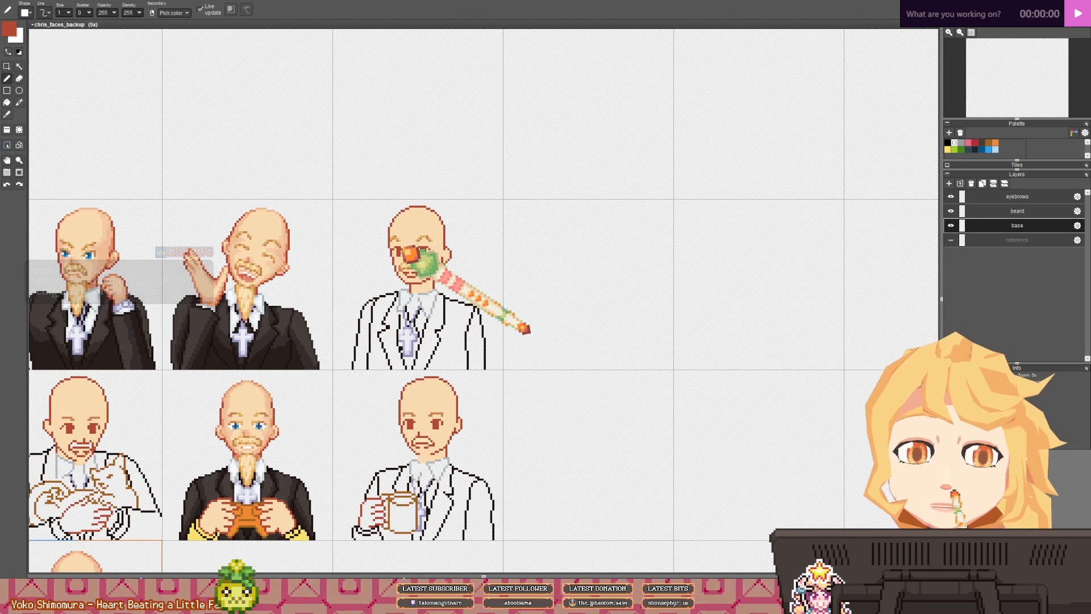
scroll(373, 251, up, 1)
drag(424, 246, 411, 245)
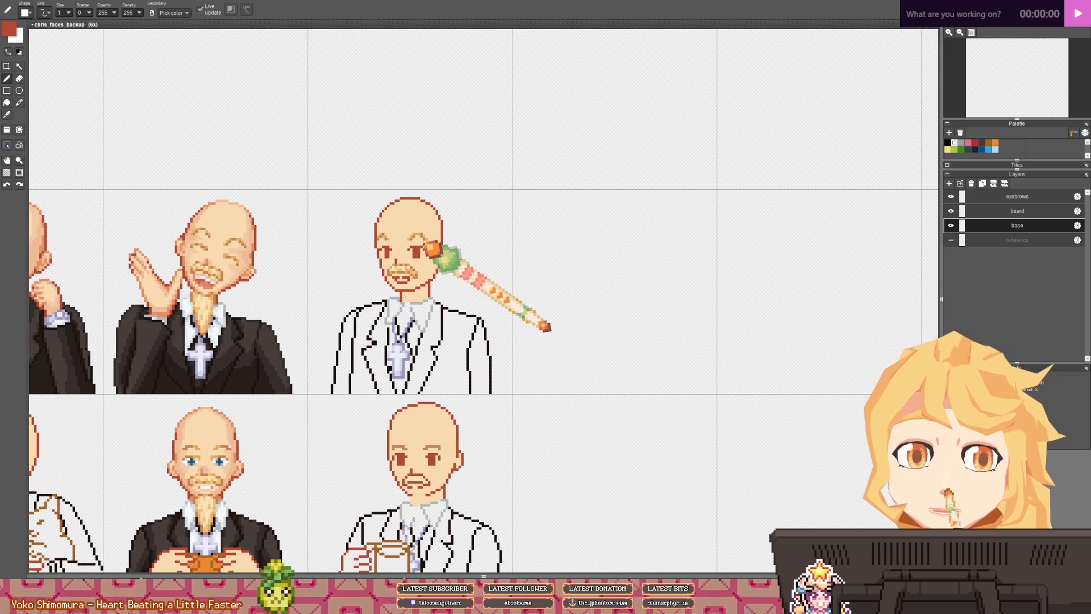
drag(261, 249, 566, 283)
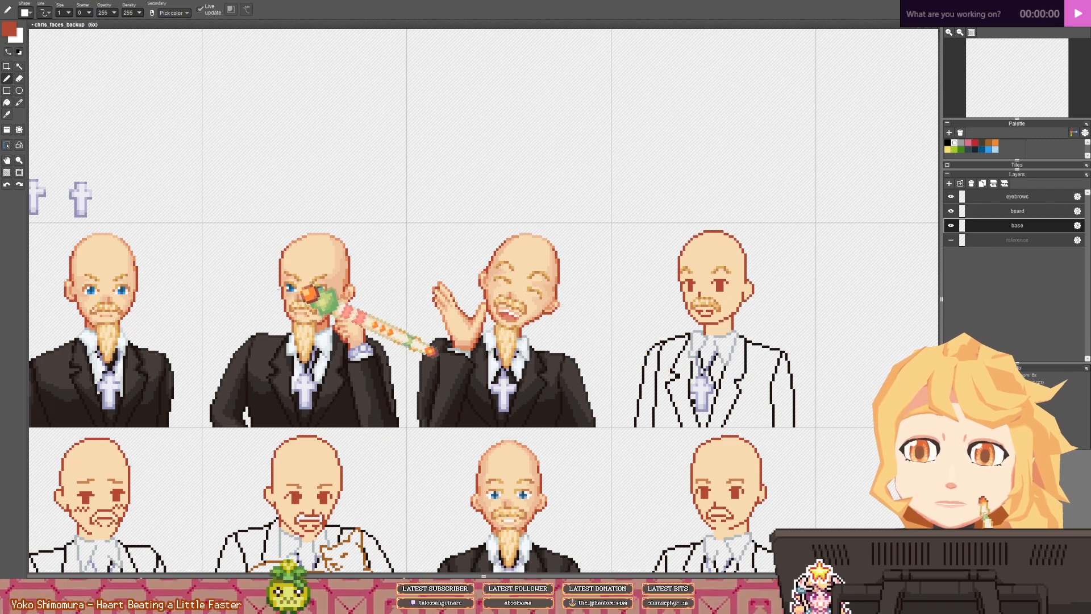
drag(279, 285, 632, 285)
drag(529, 267, 28, 244)
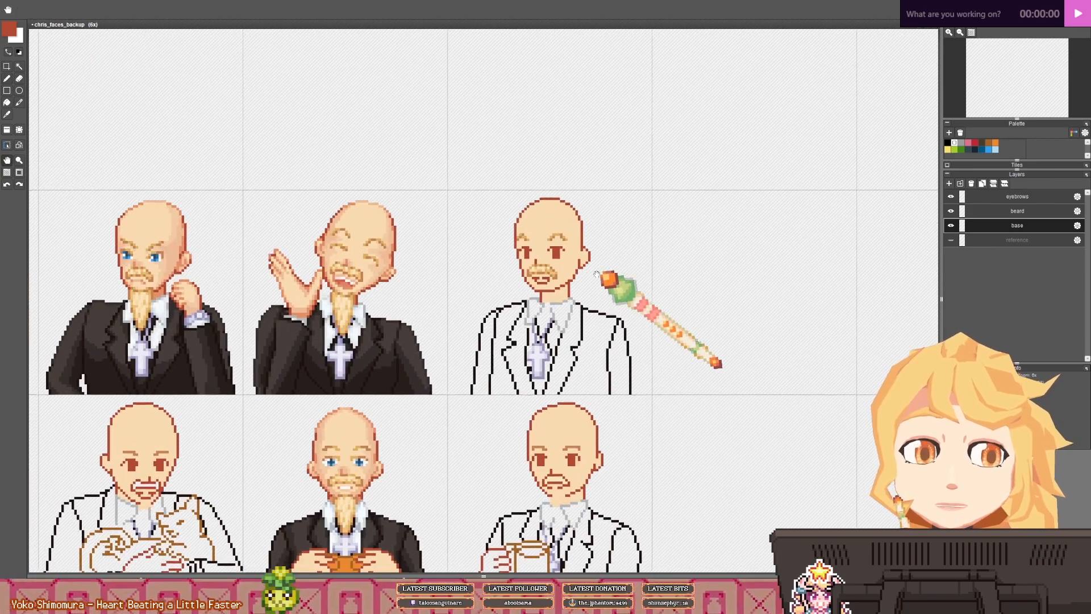
scroll(602, 261, up, 3)
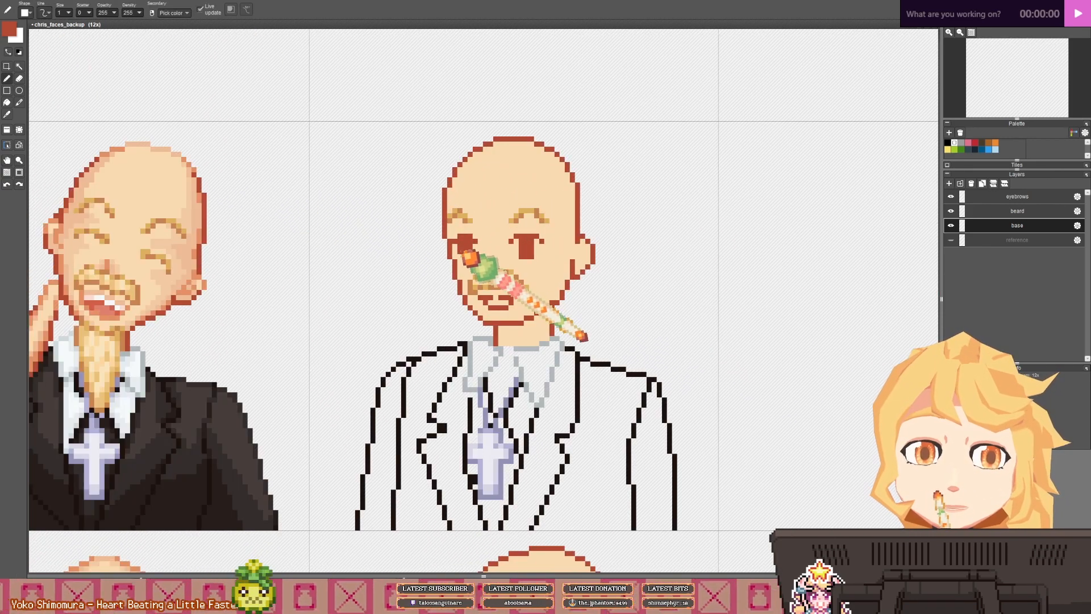
scroll(582, 338, down, 4)
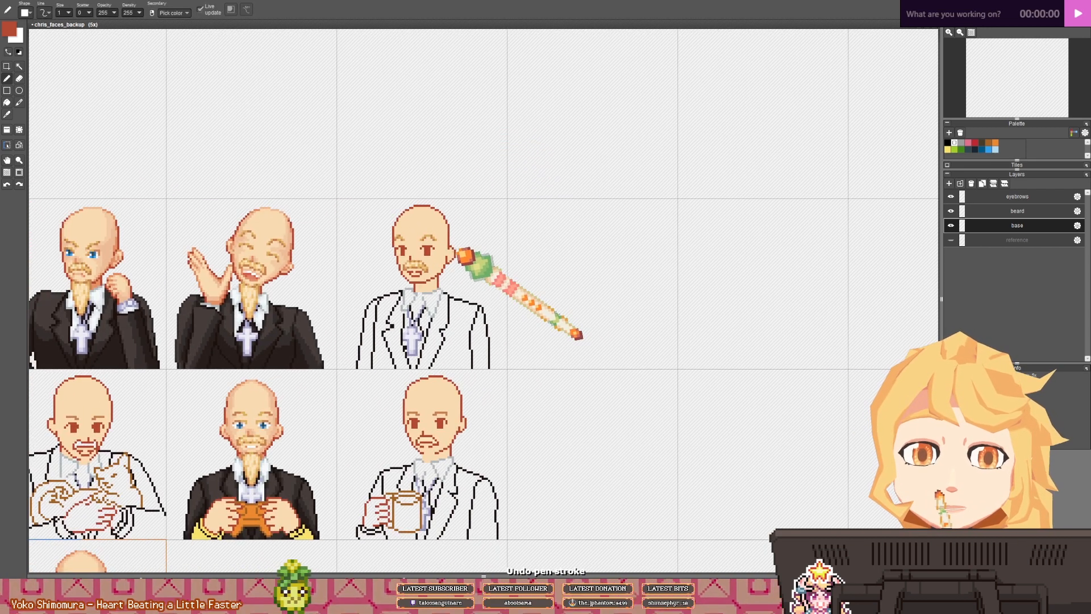
scroll(429, 248, up, 4)
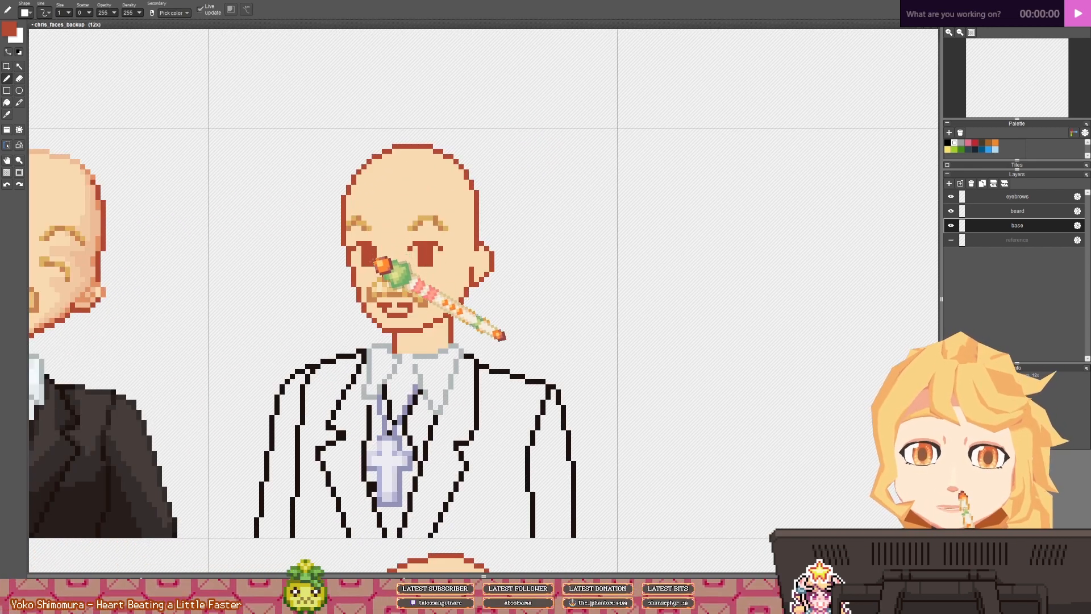
scroll(421, 250, down, 2)
scroll(430, 250, down, 3)
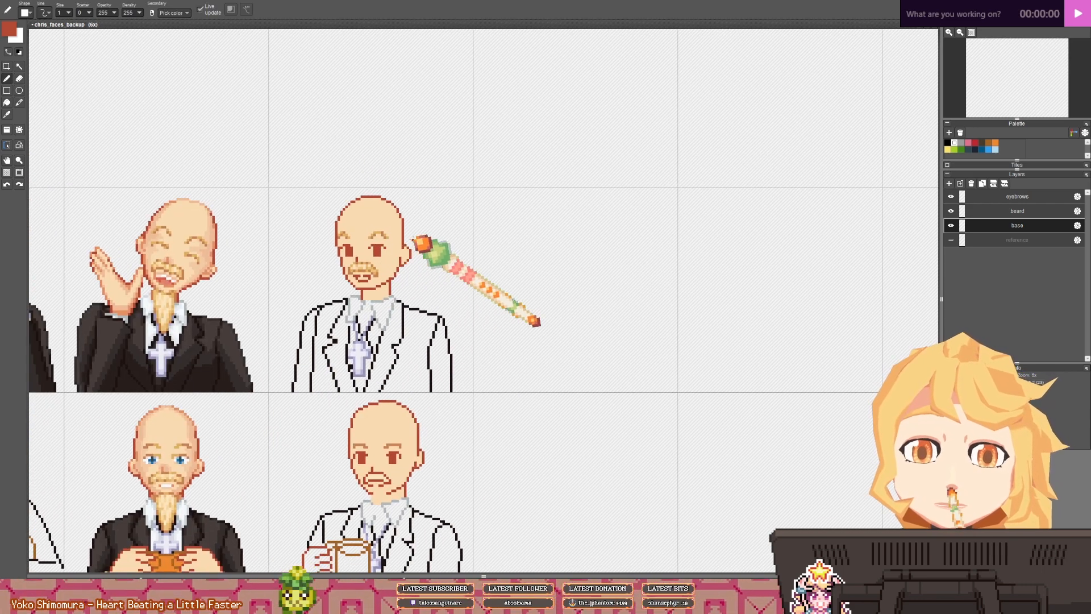
drag(403, 243, 408, 244)
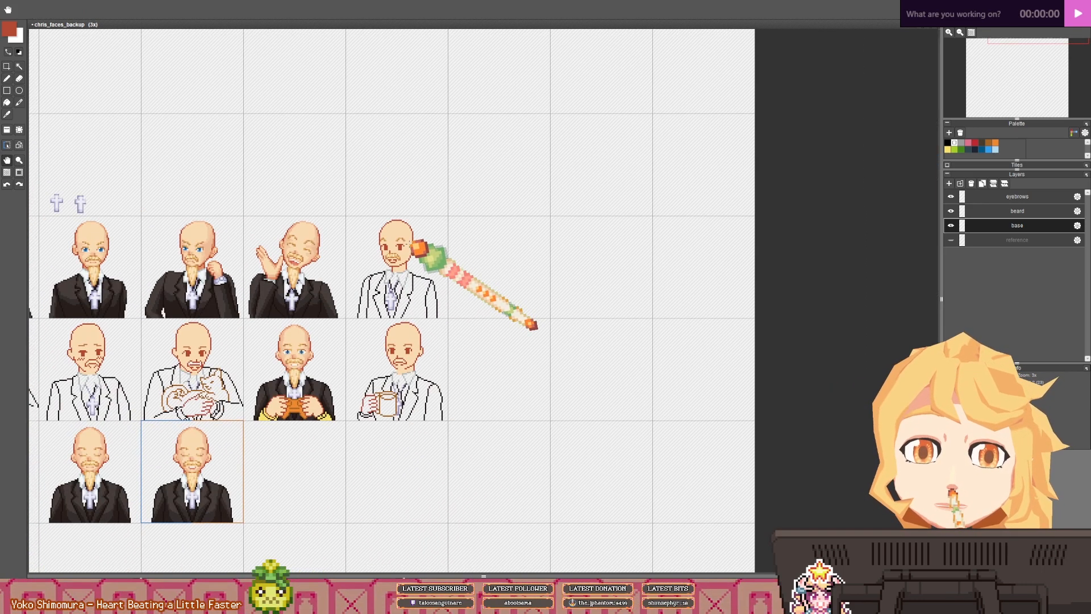
drag(283, 227, 359, 227)
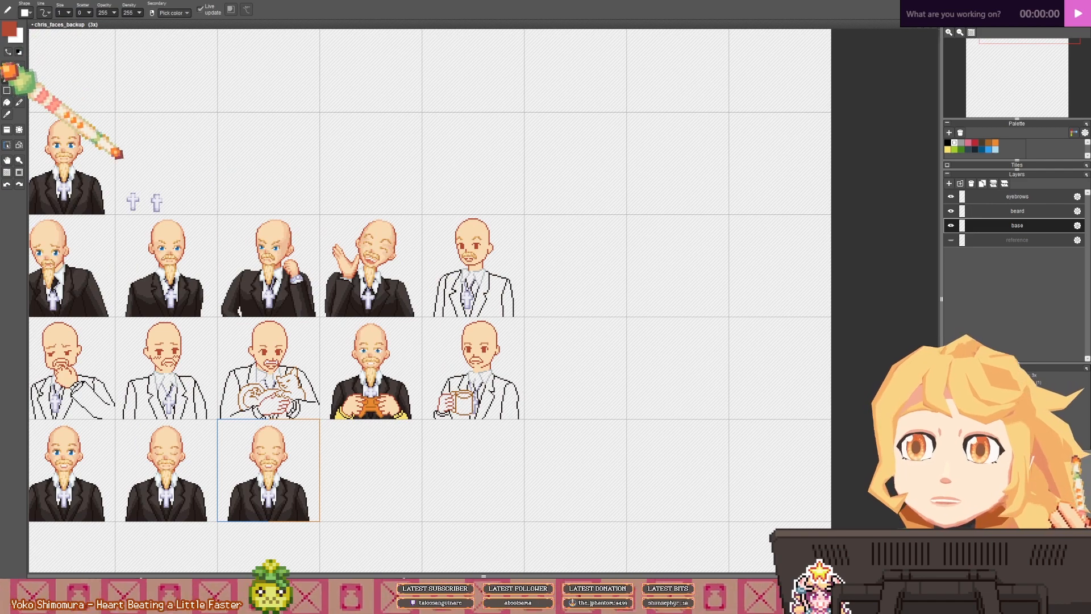
click(6, 67)
drag(131, 128, 268, 136)
scroll(204, 149, up, 6)
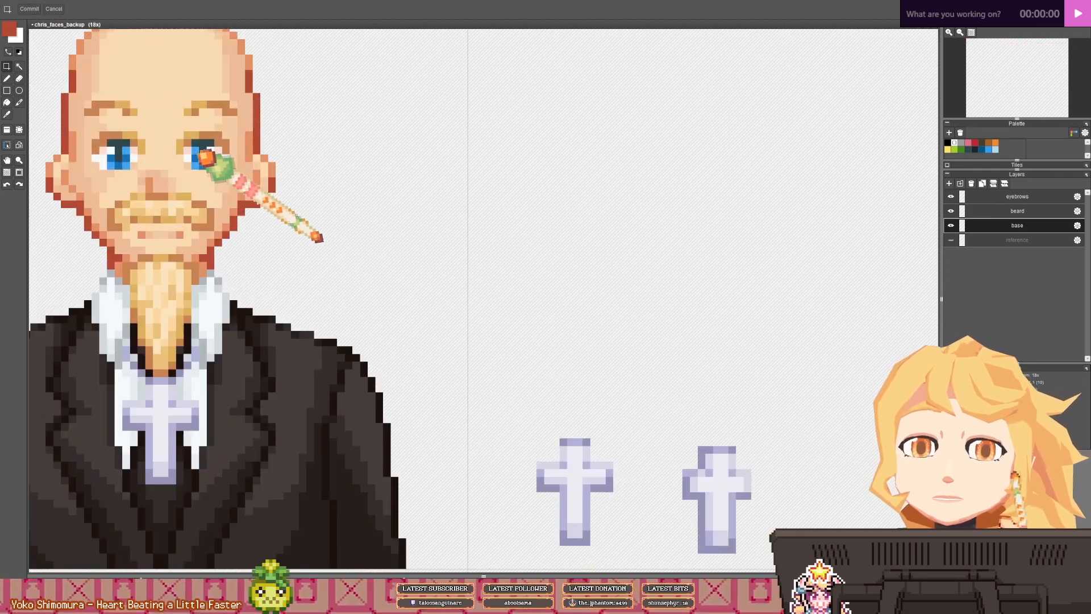
drag(195, 143, 212, 164)
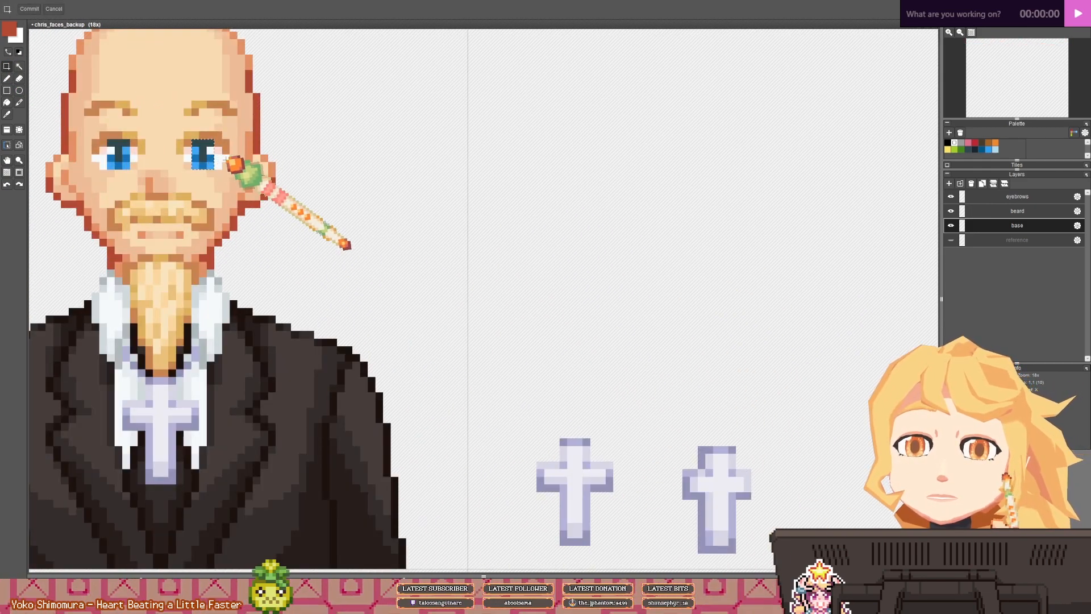
scroll(226, 159, down, 4)
scroll(225, 158, up, 3)
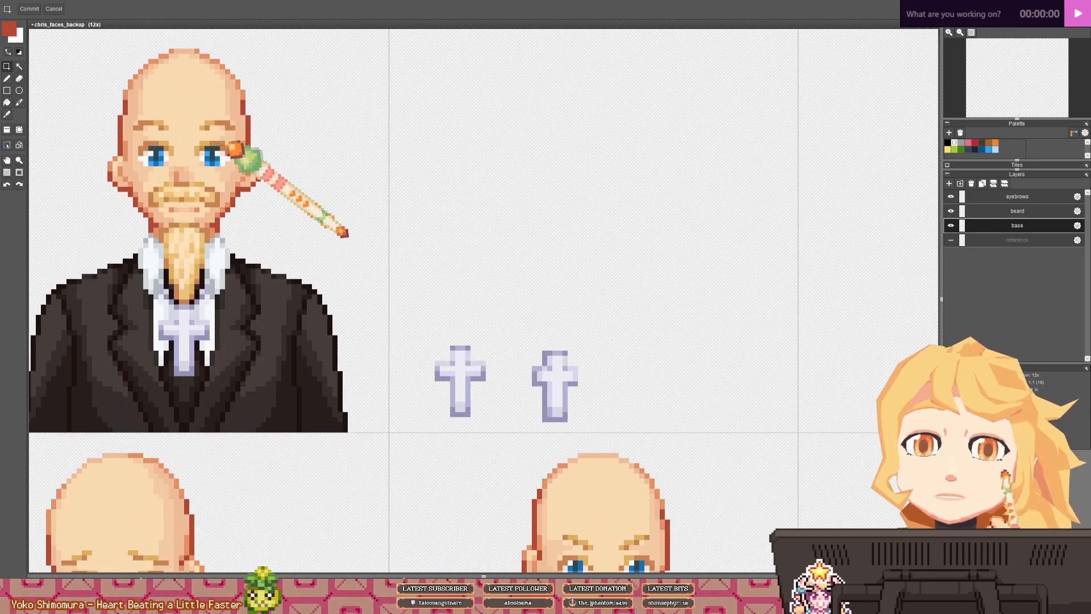
key(b)
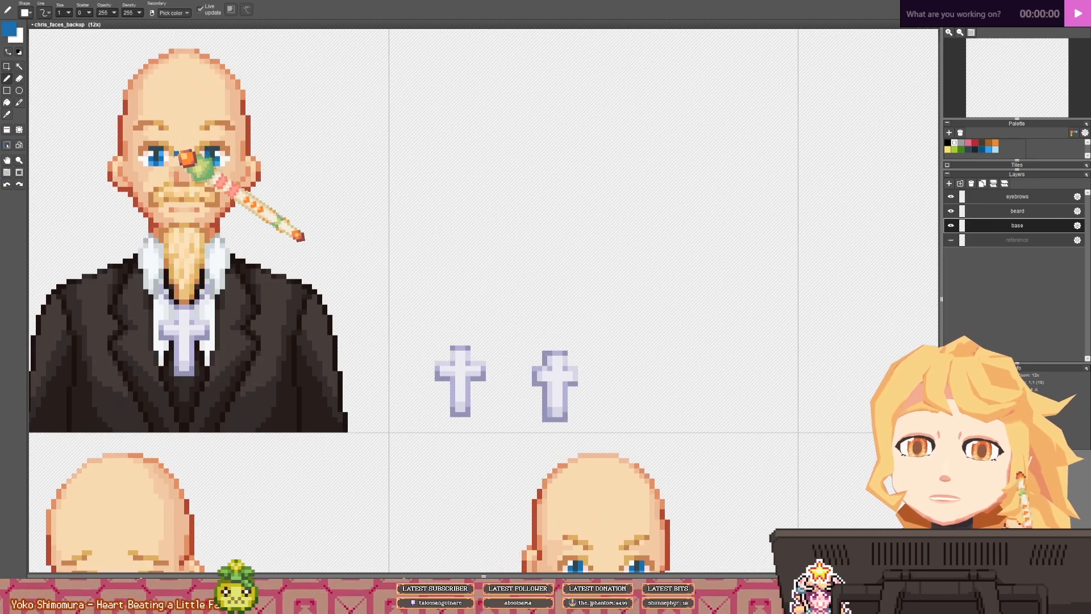
scroll(187, 161, down, 4)
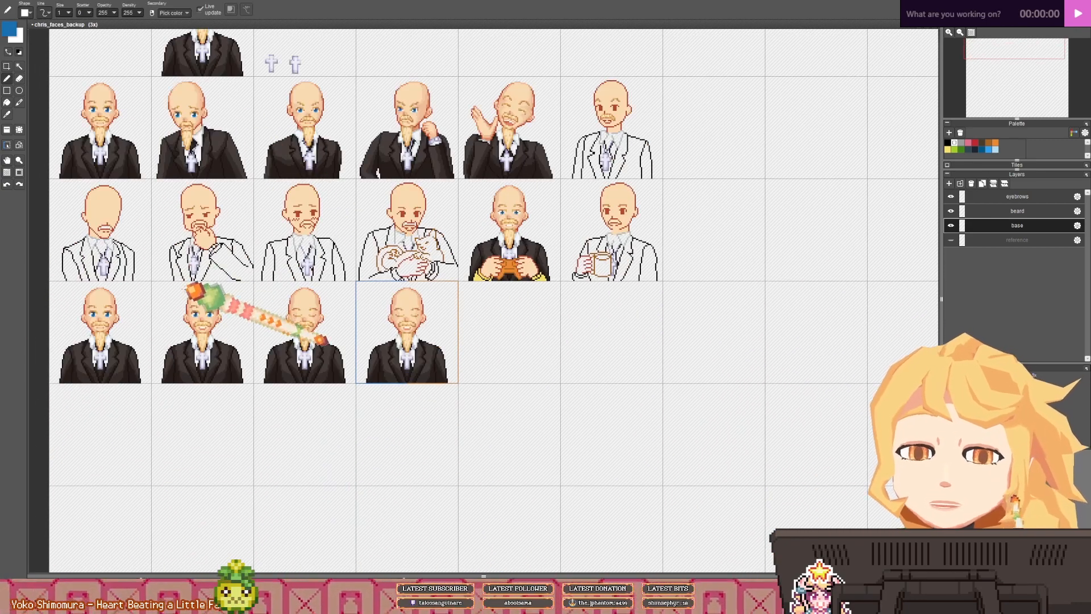
scroll(185, 289, up, 3)
key(space)
mouse_move(159, 292)
mouse_down()
mouse_move(569, 279)
mouse_move(7, 243)
mouse_up()
scroll(310, 236, down, 2)
drag(287, 126, 304, 372)
drag(193, 136, 246, 307)
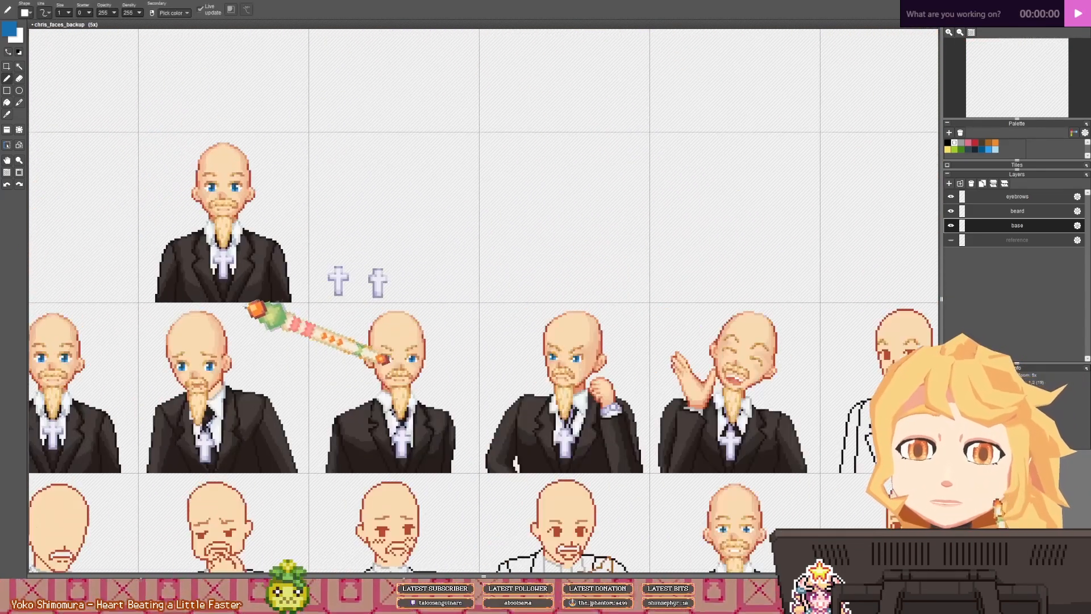
key(space)
mouse_move(159, 278)
mouse_down()
mouse_move(238, 202)
mouse_move(158, 270)
mouse_up()
- Copy the blue iris from the front-facing portrait beside the two loose crosses and place it over both eyes of the outlined portrait
click(7, 67)
scroll(217, 161, up, 1)
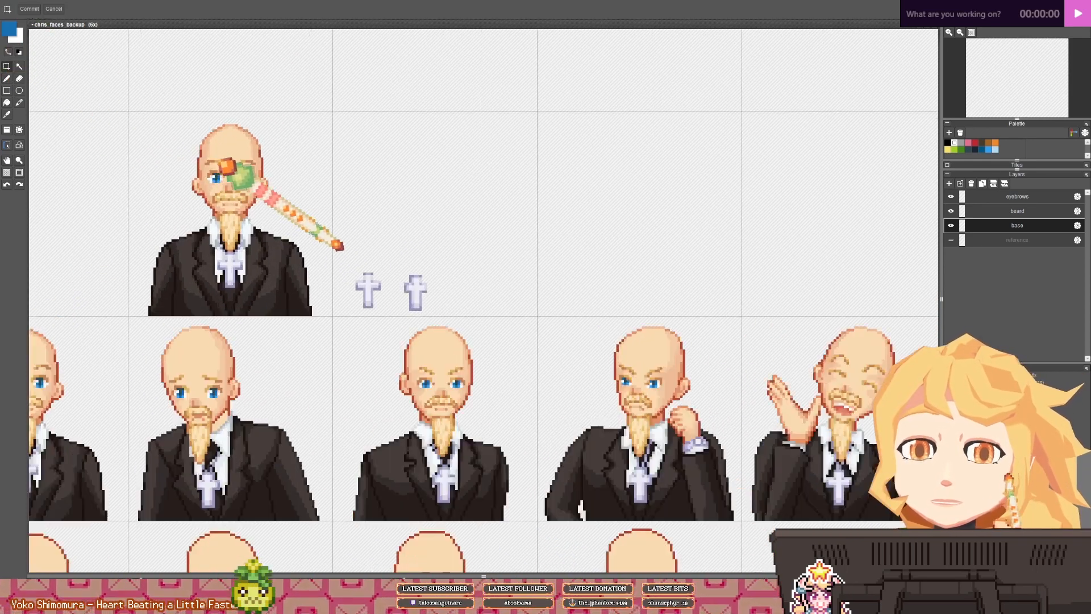
scroll(219, 162, up, 1)
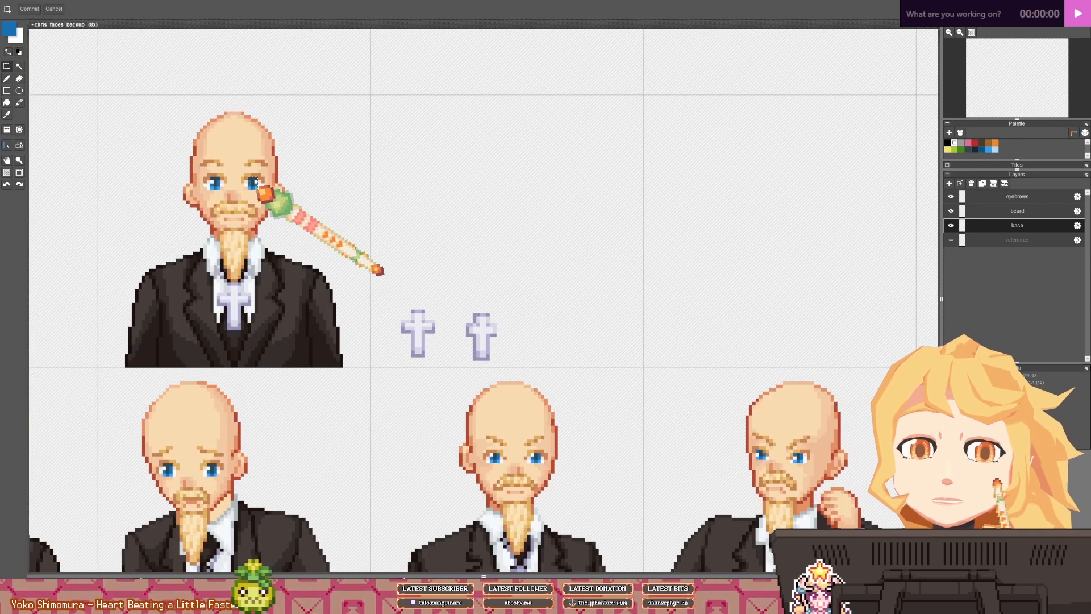
key(space)
drag(534, 258, 70, 198)
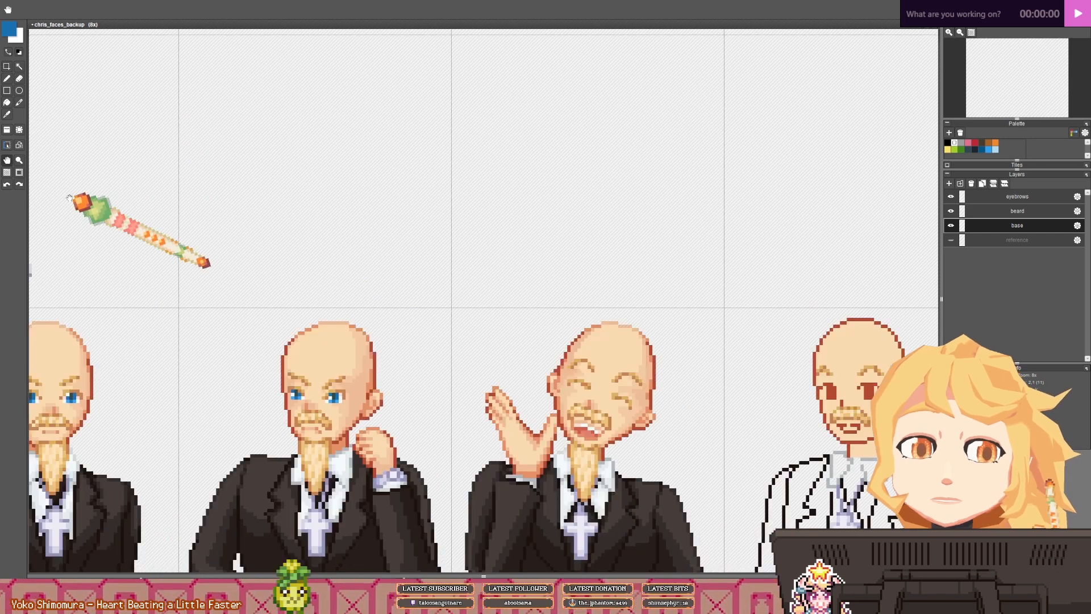
drag(358, 247, 297, 261)
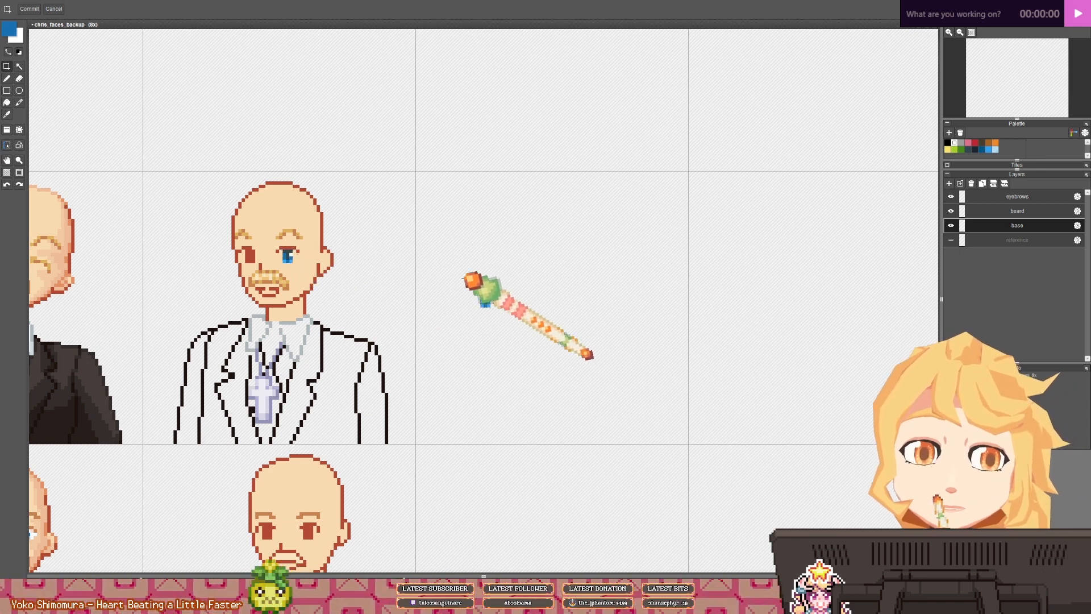
drag(460, 274, 526, 335)
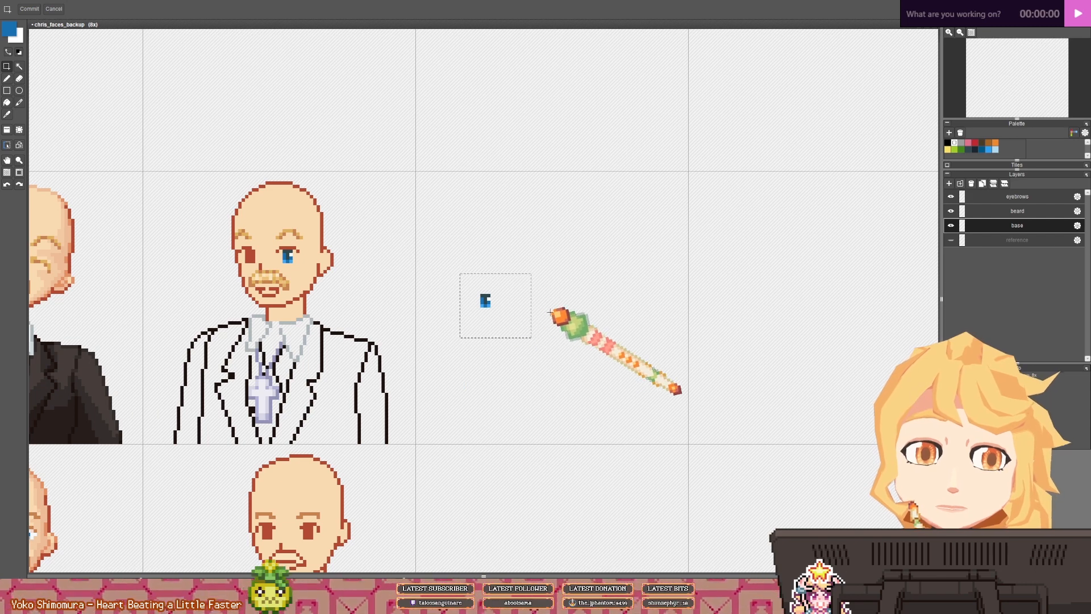
drag(529, 325, 371, 255)
- Compare the outlined portrait's newly placed irises with the eyes of the finished controller-holding portrait
key(space)
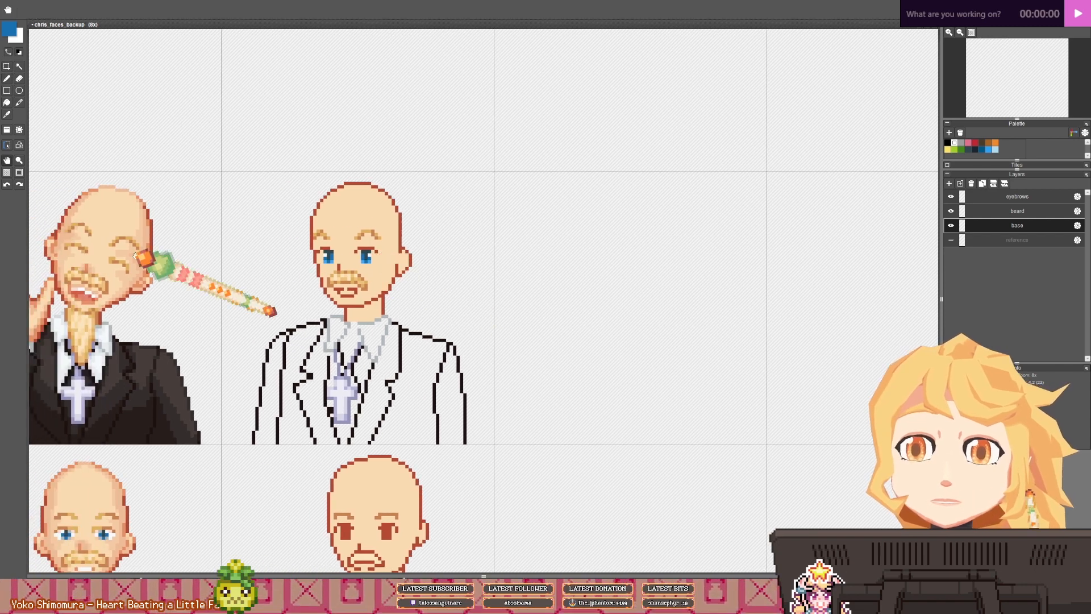
drag(143, 257, 420, 223)
key(space)
drag(384, 379, 173, 224)
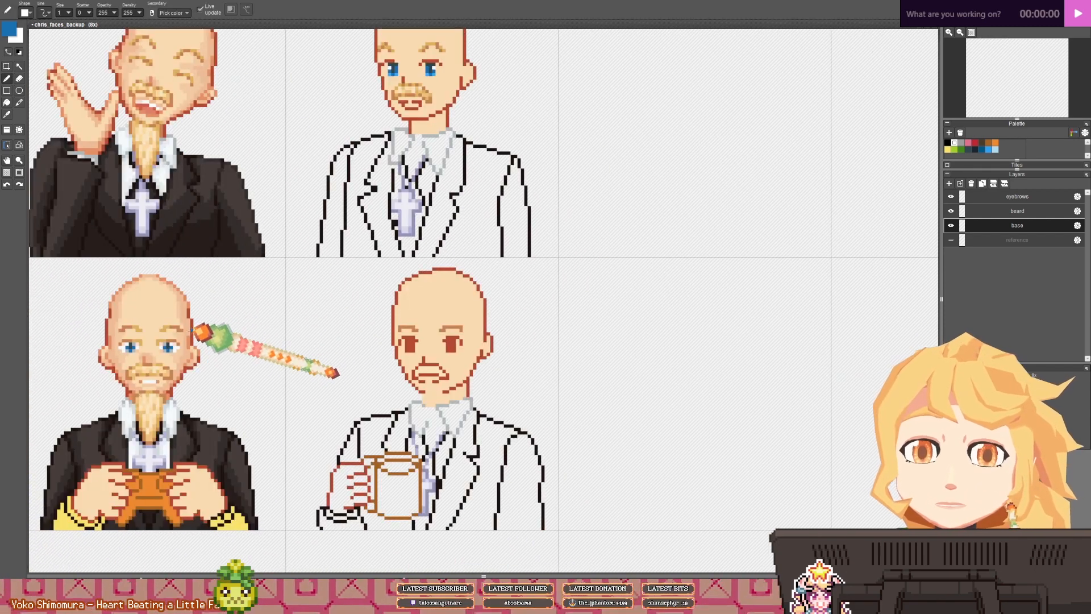
right_click(176, 343)
key(space)
drag(345, 183, 274, 296)
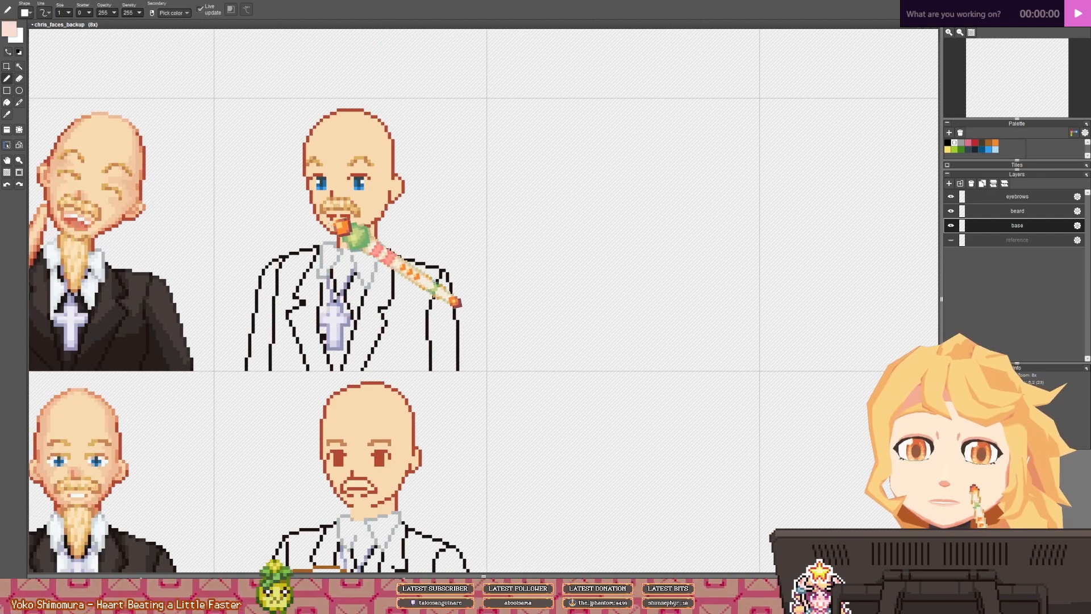
scroll(146, 370, up, 5)
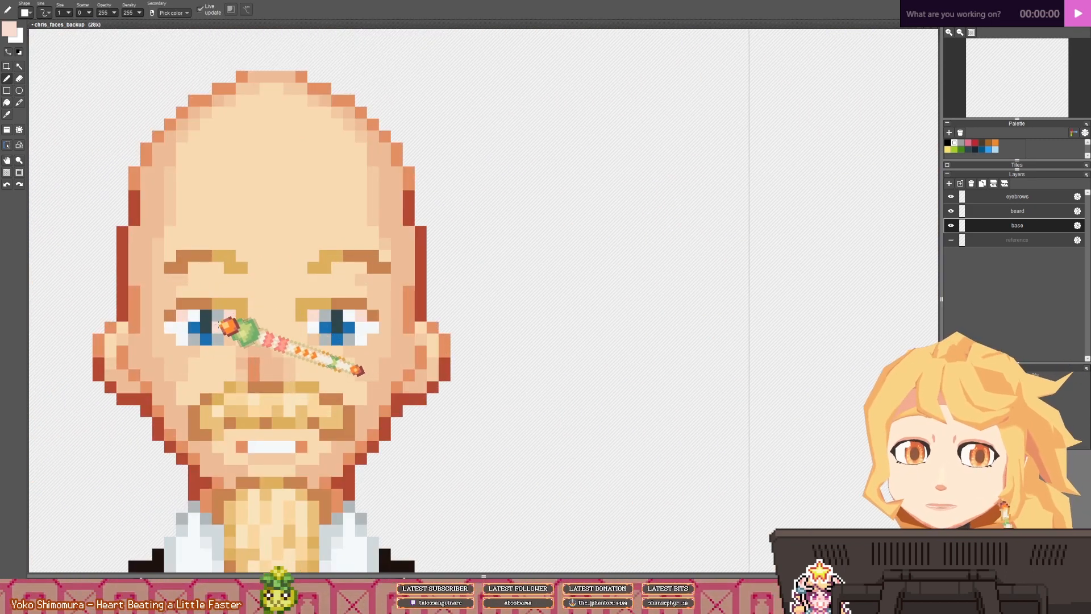
scroll(228, 325, down, 4)
scroll(591, 176, up, 2)
scroll(326, 236, up, 2)
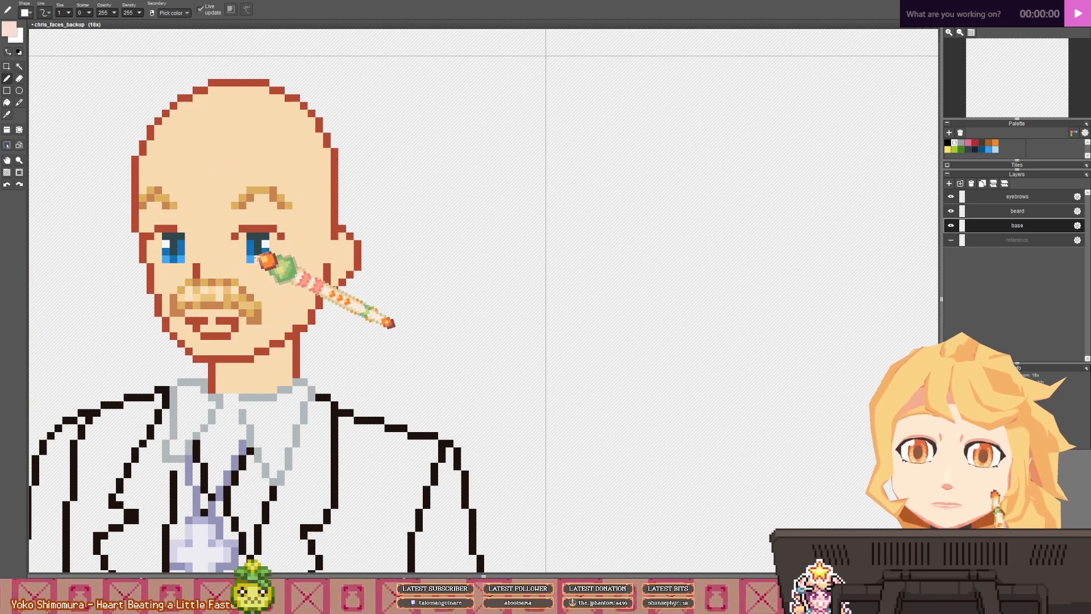
- Brighten both irises of the controller-holding portrait with the light blue sampled from the outlined portrait's eye
right_click(257, 256)
scroll(280, 261, down, 3)
scroll(307, 255, up, 4)
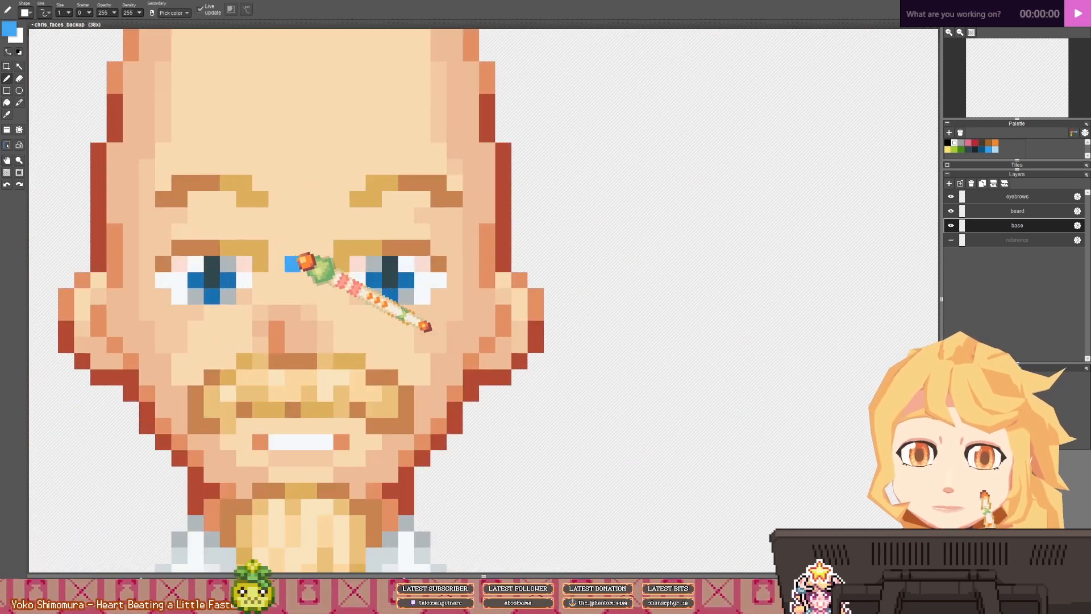
click(197, 294)
click(228, 292)
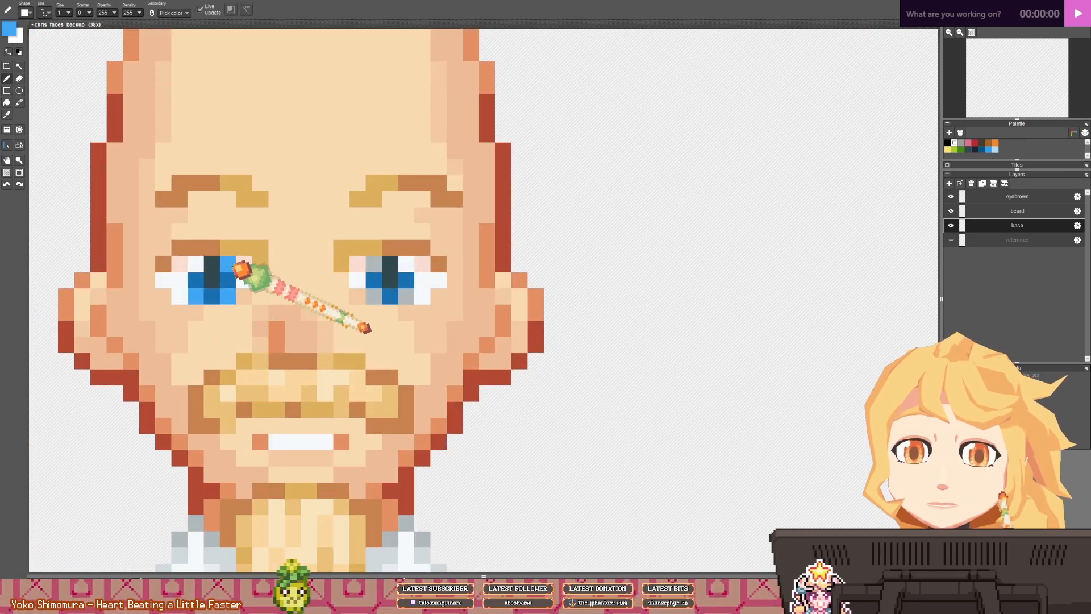
click(232, 265)
click(379, 263)
click(374, 294)
click(406, 293)
right_click(379, 280)
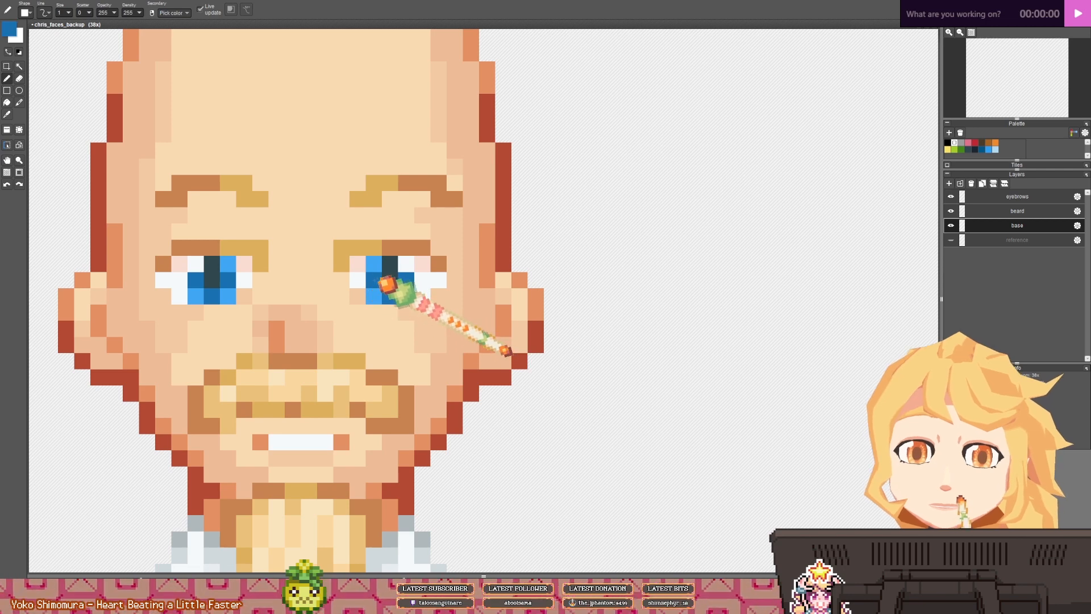
- Add highlight pixels to the outlined portrait's irises with white sampled from the controller-holding portrait's eyes
scroll(304, 175, down, 5)
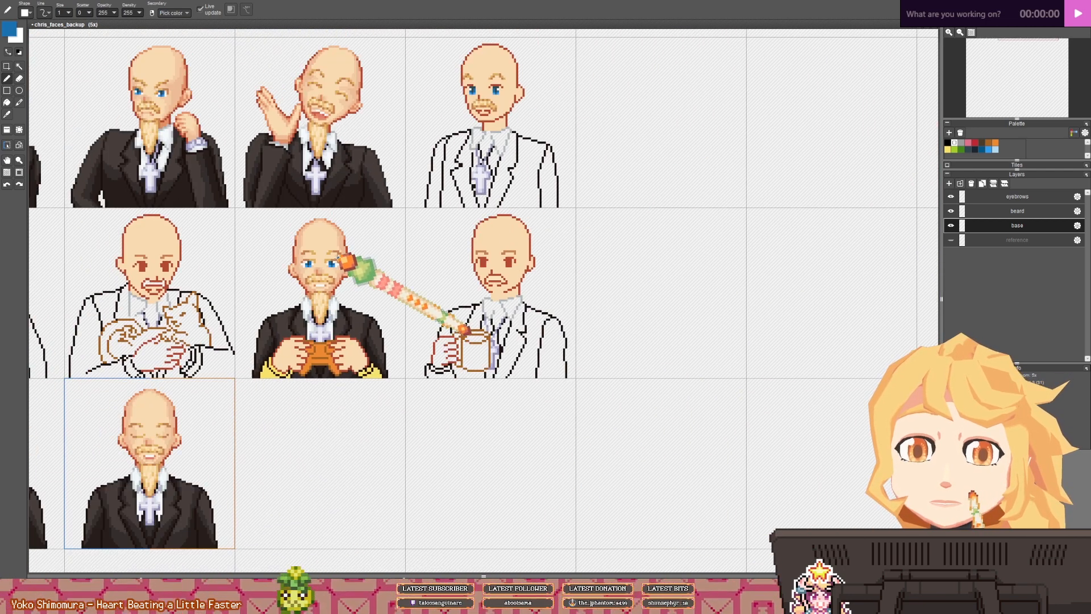
drag(449, 172, 357, 290)
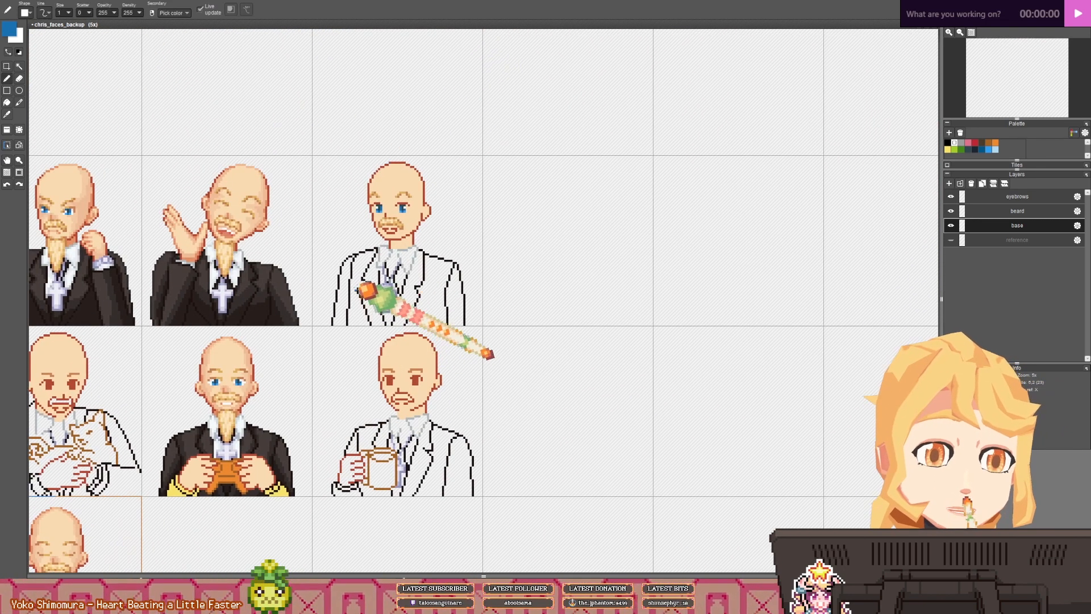
scroll(379, 185, up, 3)
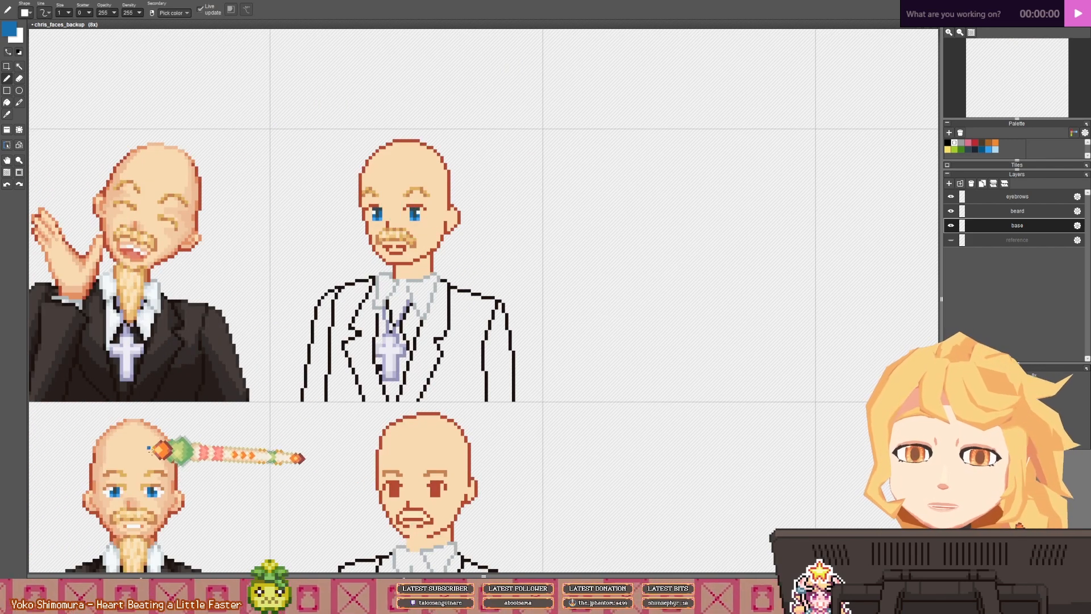
right_click(160, 488)
drag(324, 290, 208, 374)
scroll(277, 291, up, 3)
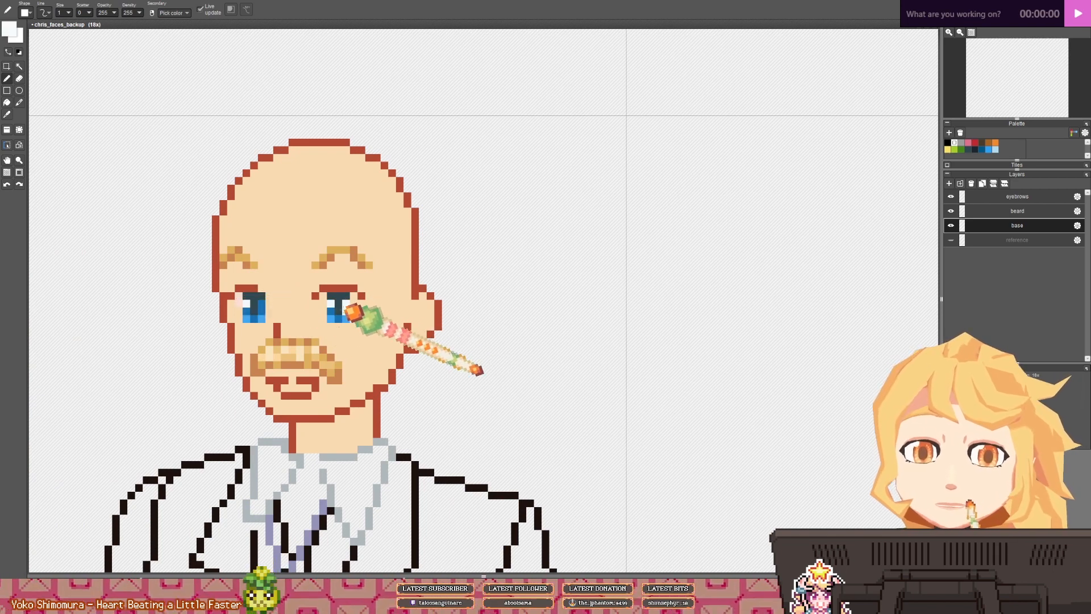
- Widen the controller-holding portrait's pupils with sampled dark teal and touch up the eyes of the front-facing portrait beside the loose crosses
scroll(364, 307, down, 4)
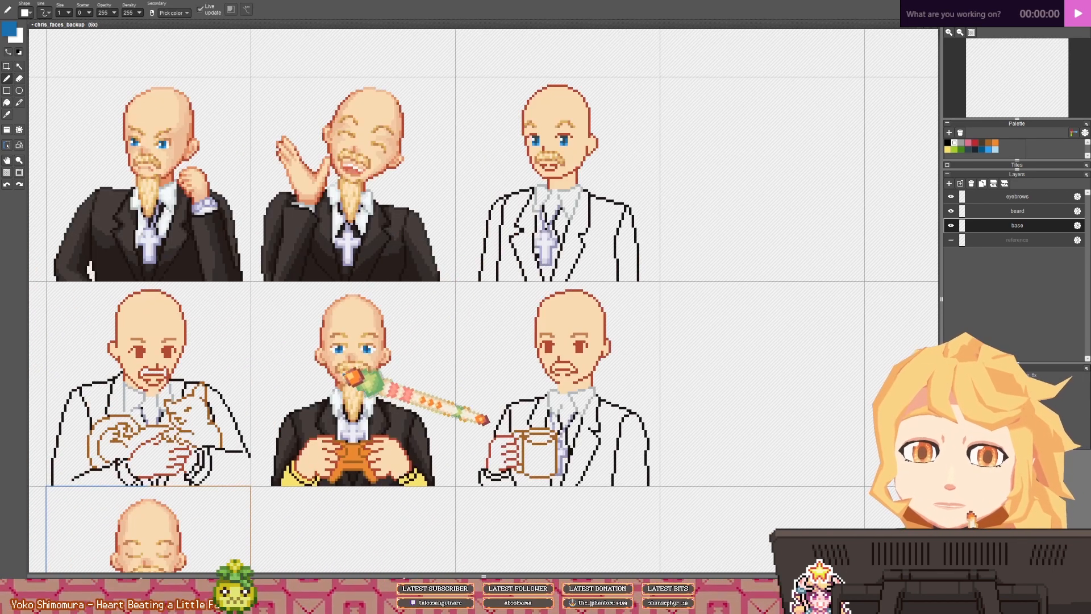
scroll(365, 369, up, 6)
right_click(379, 325)
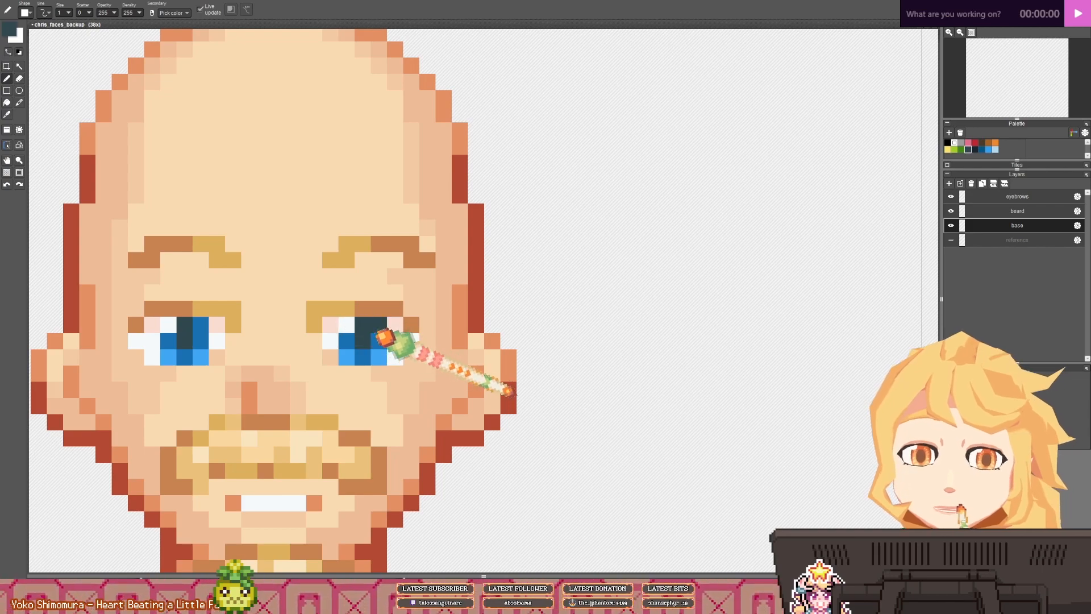
scroll(386, 324, down, 5)
scroll(398, 352, up, 4)
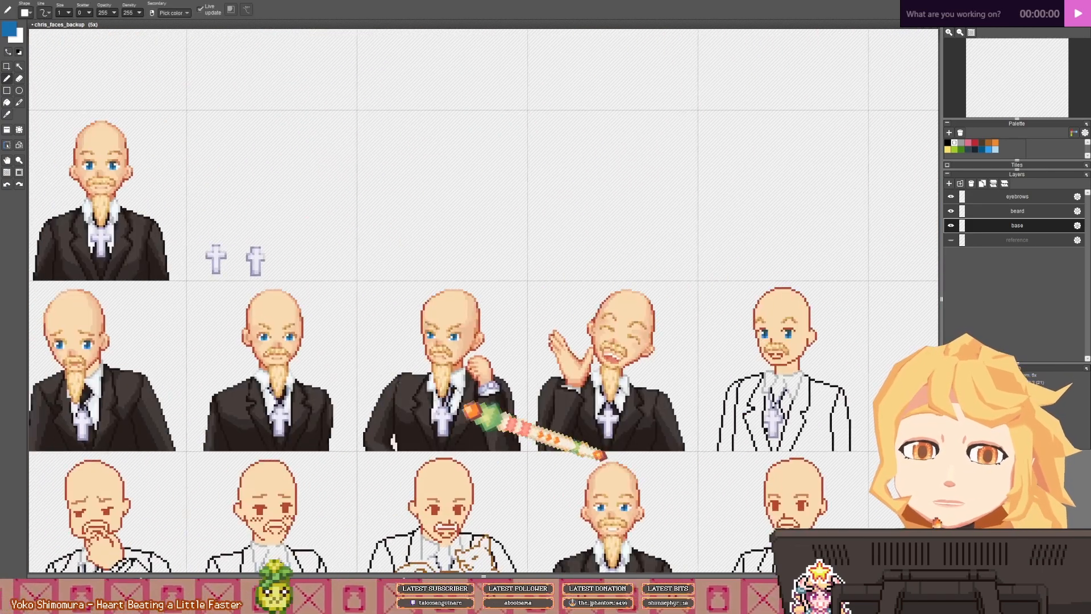
scroll(405, 309, up, 3)
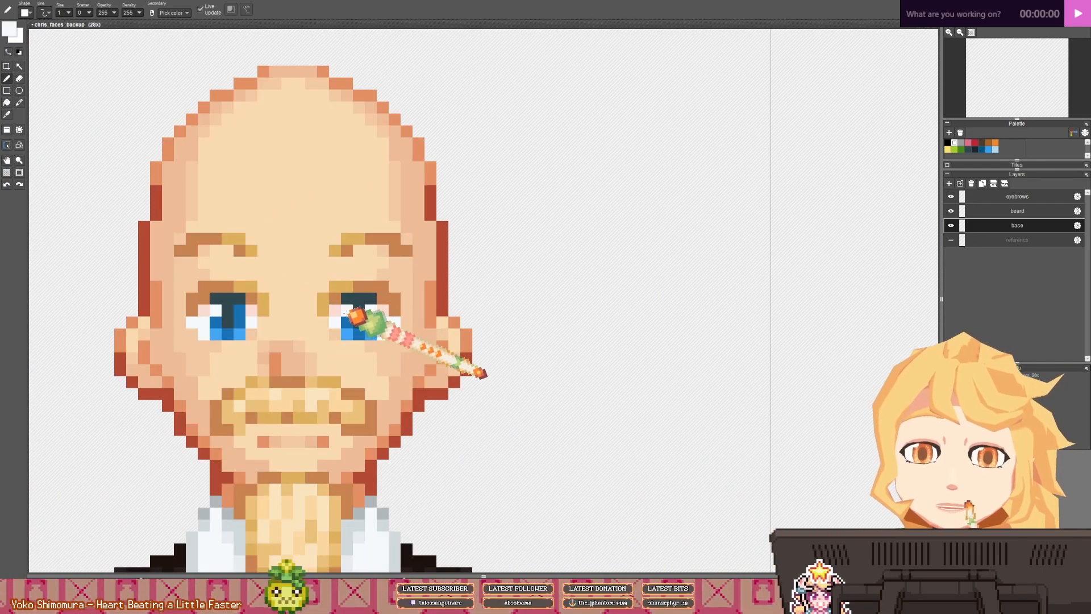
scroll(411, 339, down, 7)
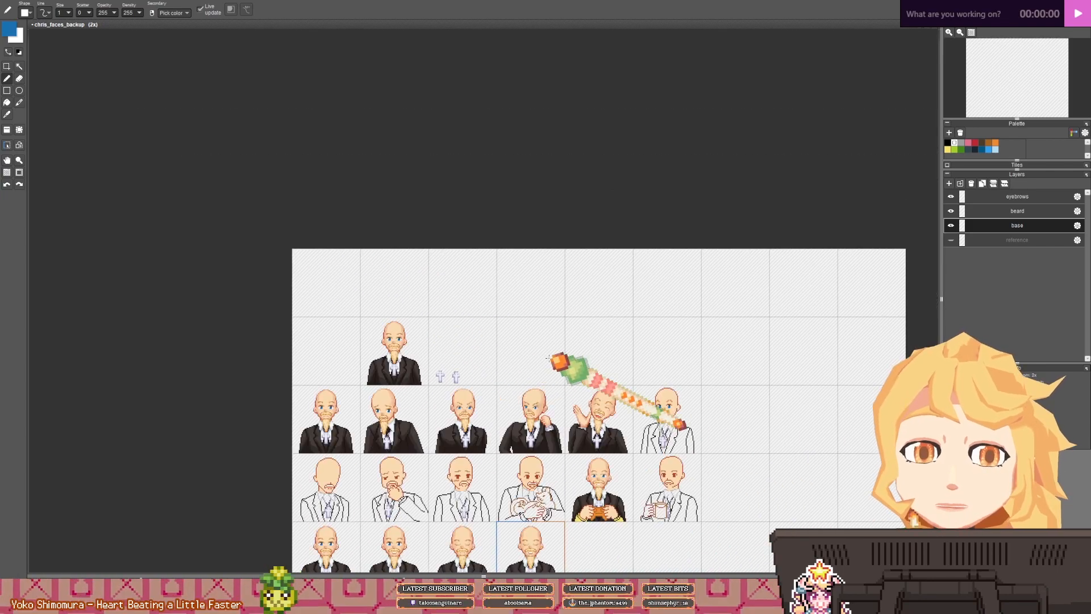
scroll(391, 271, up, 6)
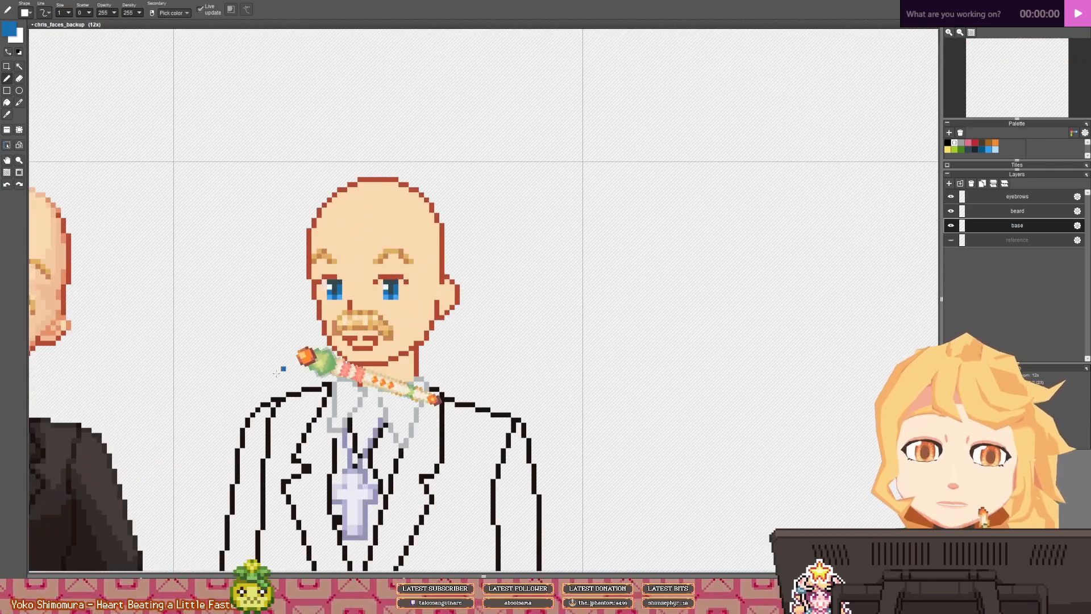
- Paint the whites and pale pink corners of the outlined portrait's eyes with colors sampled from the controller-holding portrait
drag(220, 357, 404, 233)
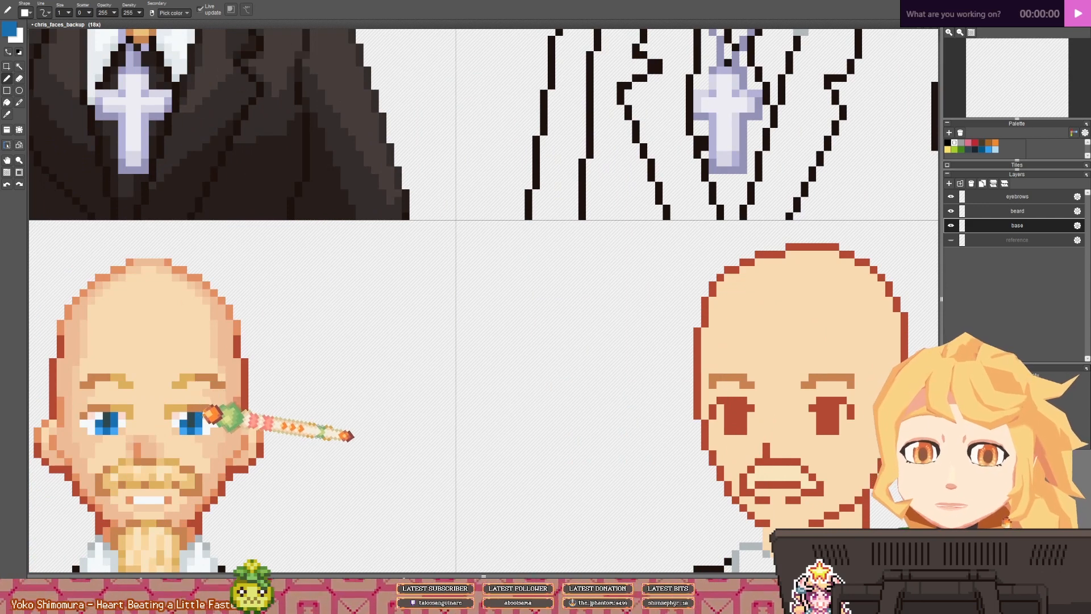
right_click(203, 412)
scroll(223, 407, down, 2)
drag(520, 149, 396, 296)
scroll(369, 298, up, 2)
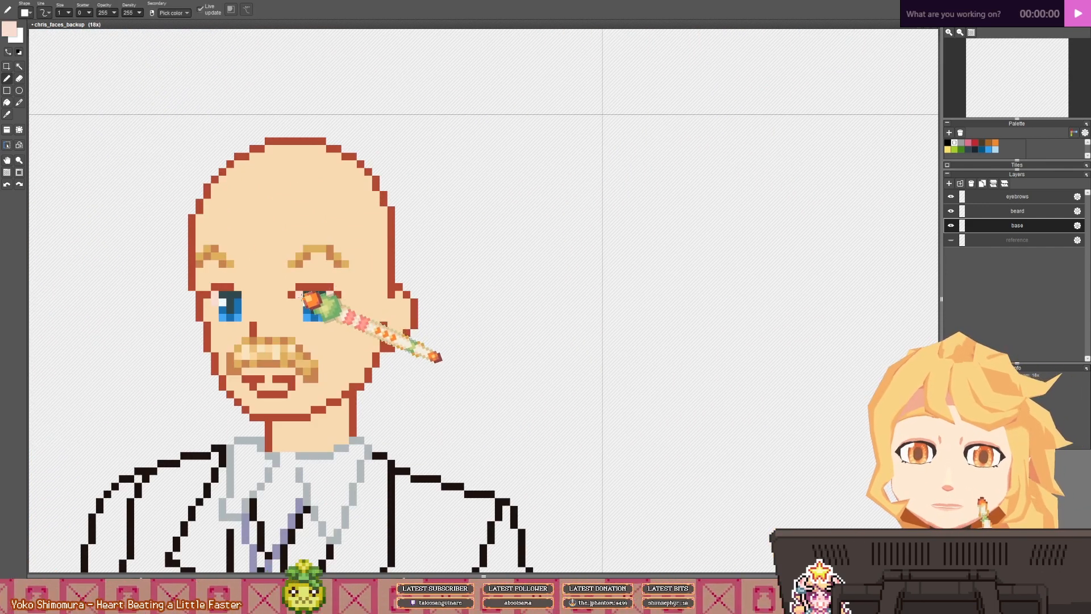
scroll(244, 301, down, 3)
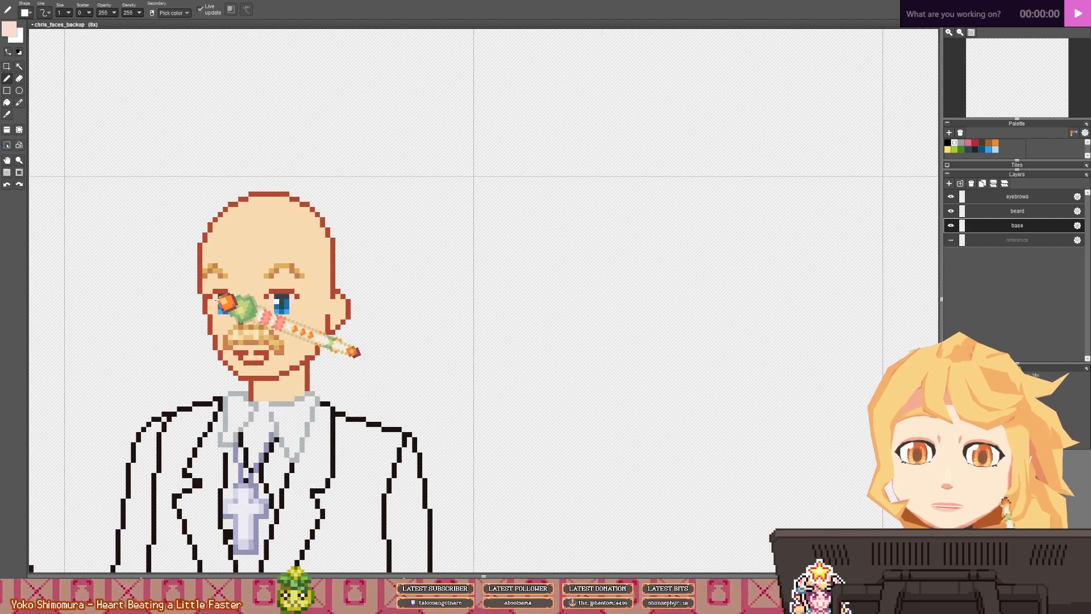
scroll(310, 223, up, 4)
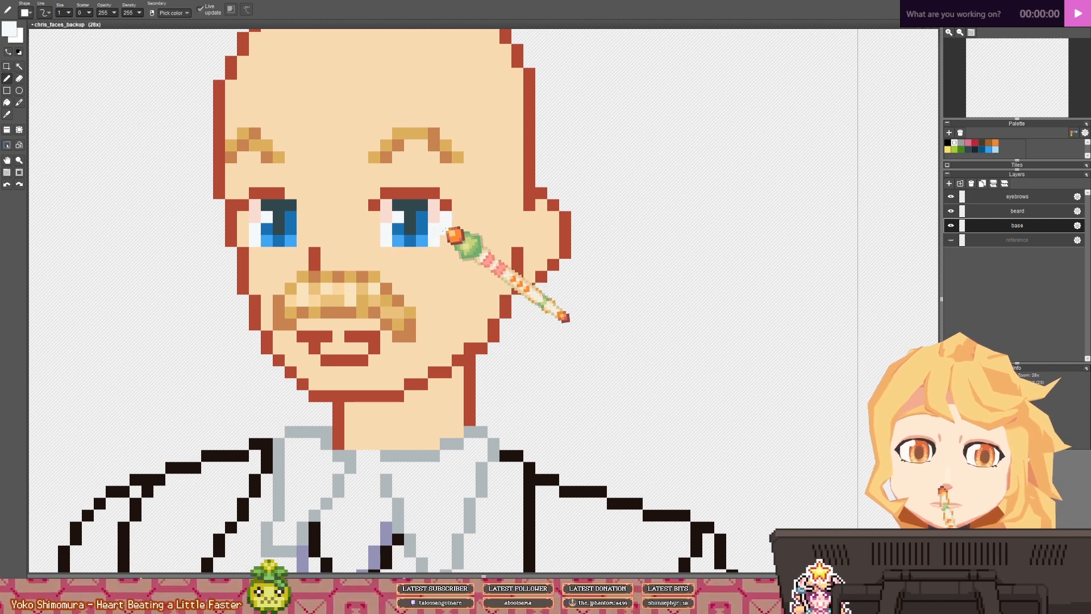
- Recolor the outlined portrait's dark red upper eyelid lines with the ochre and brown of the finished portraits
scroll(392, 237, down, 4)
scroll(405, 228, up, 3)
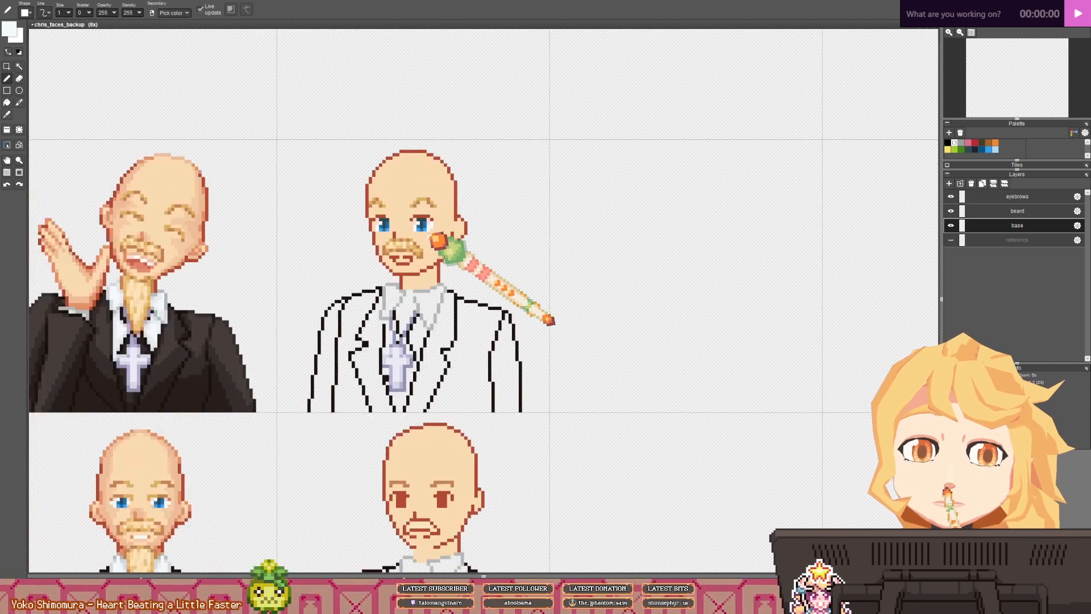
right_click(415, 234)
drag(470, 199, 454, 234)
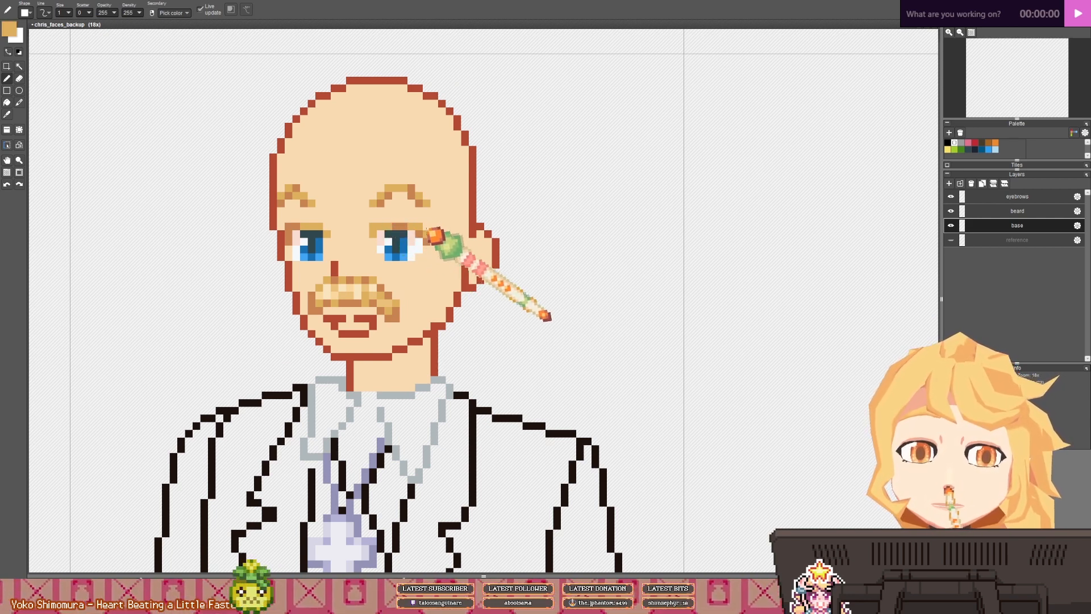
scroll(307, 233, down, 3)
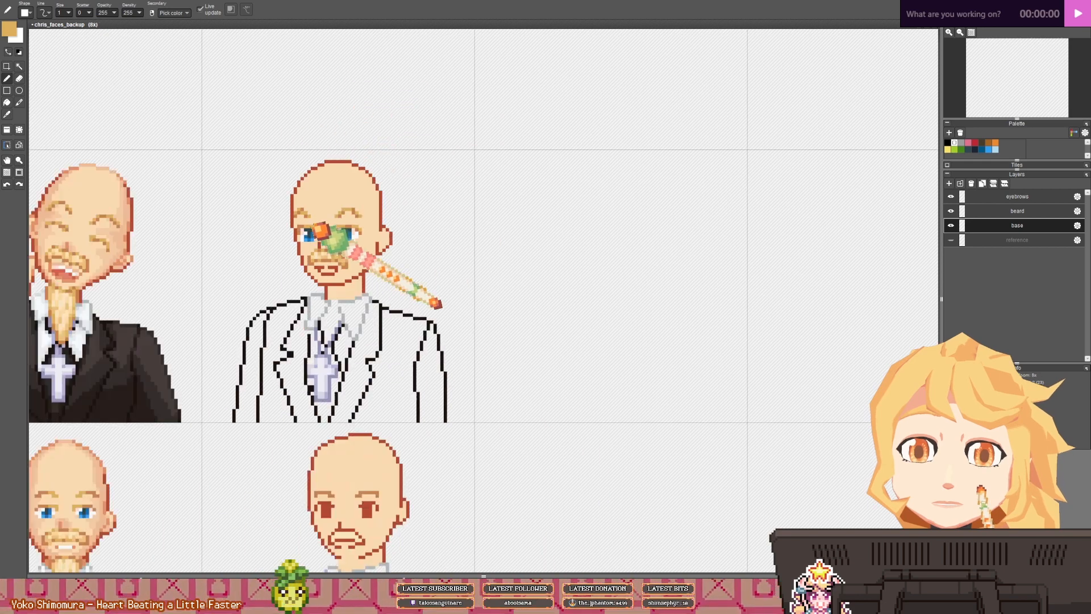
scroll(312, 195, down, 2)
scroll(329, 256, up, 4)
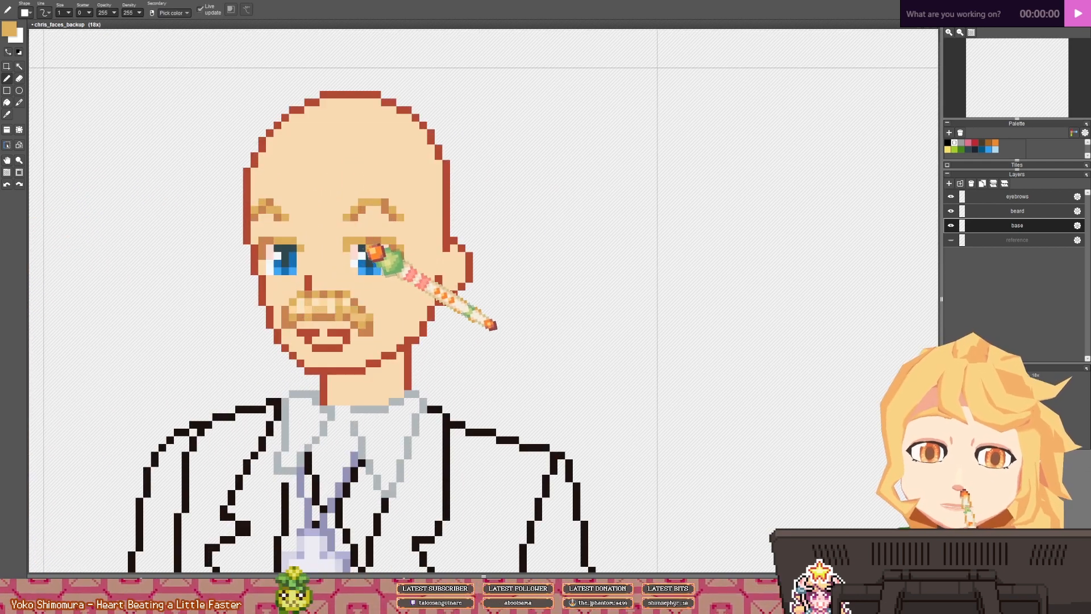
scroll(382, 251, down, 4)
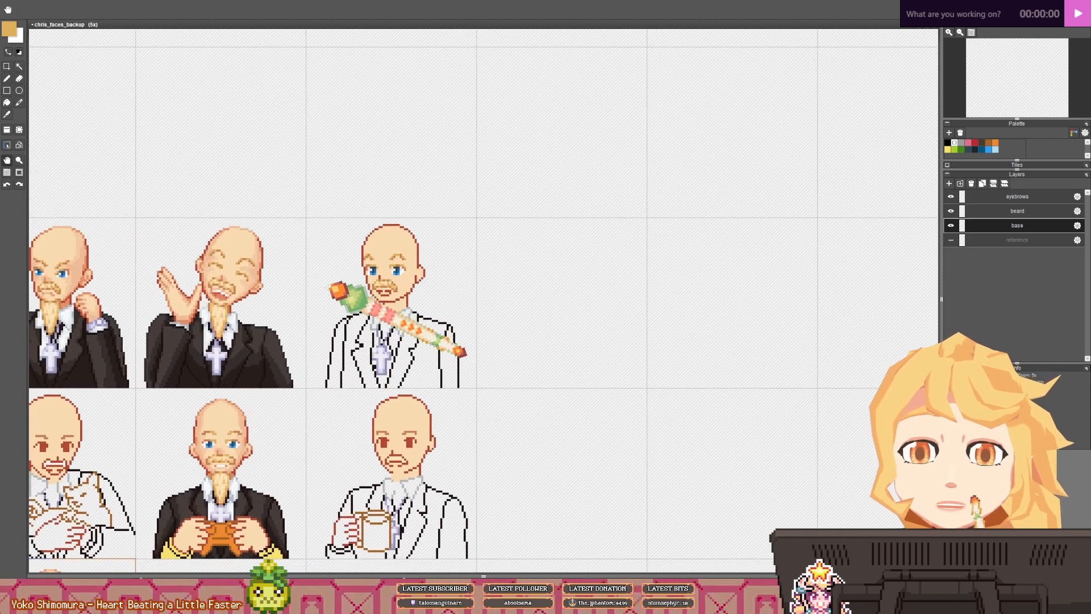
scroll(332, 287, up, 4)
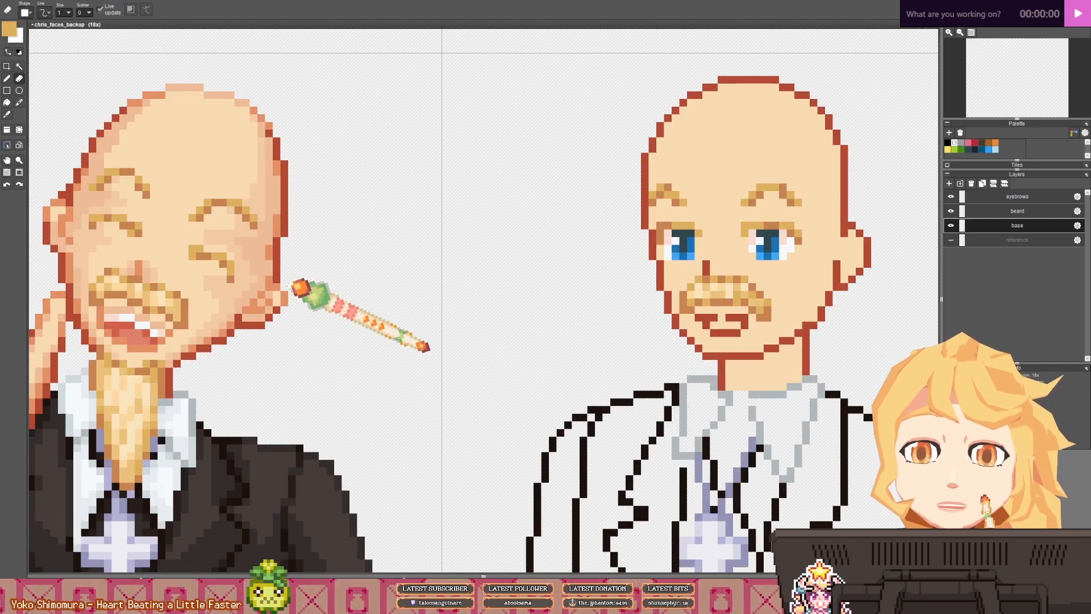
- Shade the outlined portrait's nose, inner ear, head edge and neck with orange sampled from the laughing portrait's ear
key(b)
right_click(269, 292)
drag(699, 246, 548, 249)
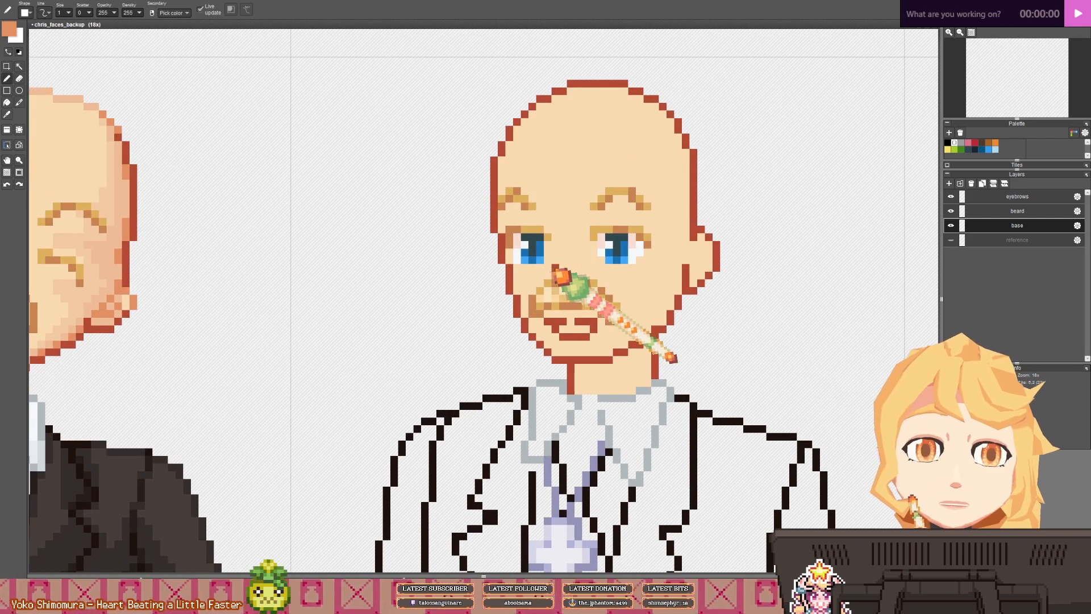
scroll(562, 267, down, 2)
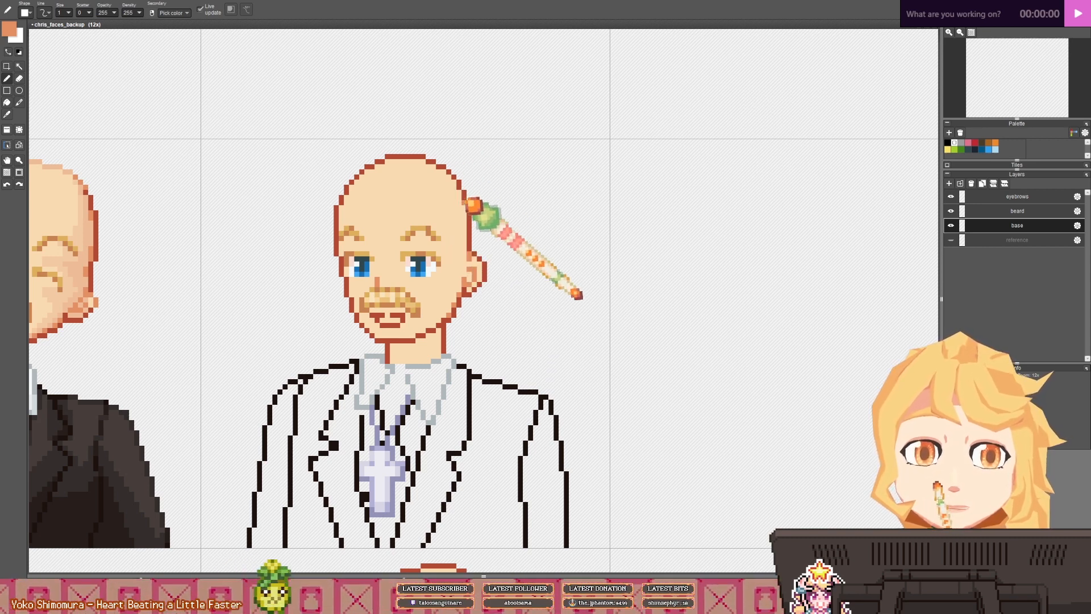
drag(466, 202, 466, 209)
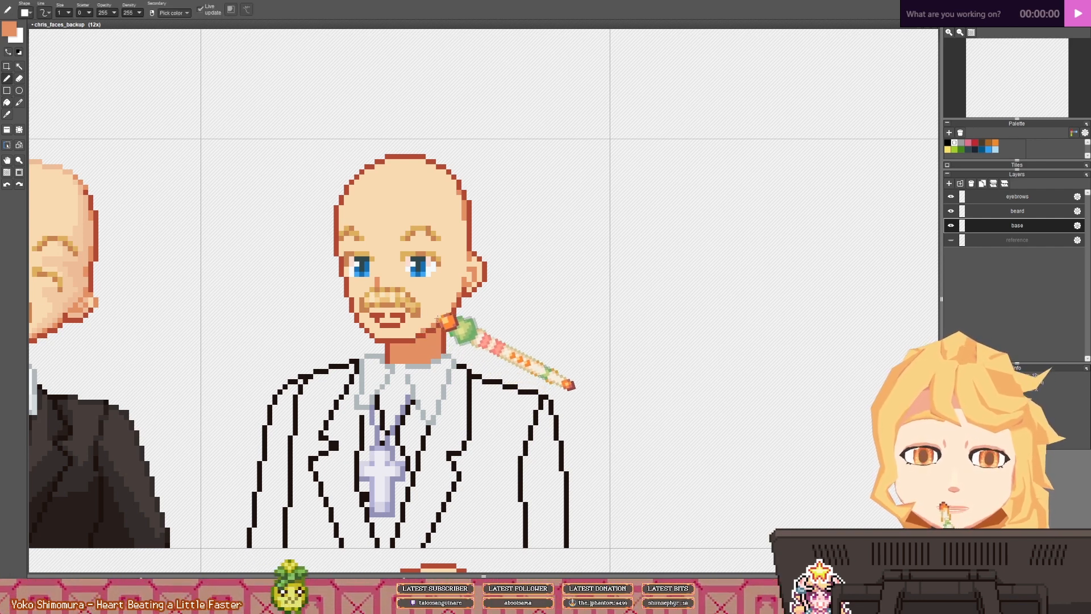
scroll(471, 316, down, 1)
scroll(296, 315, up, 1)
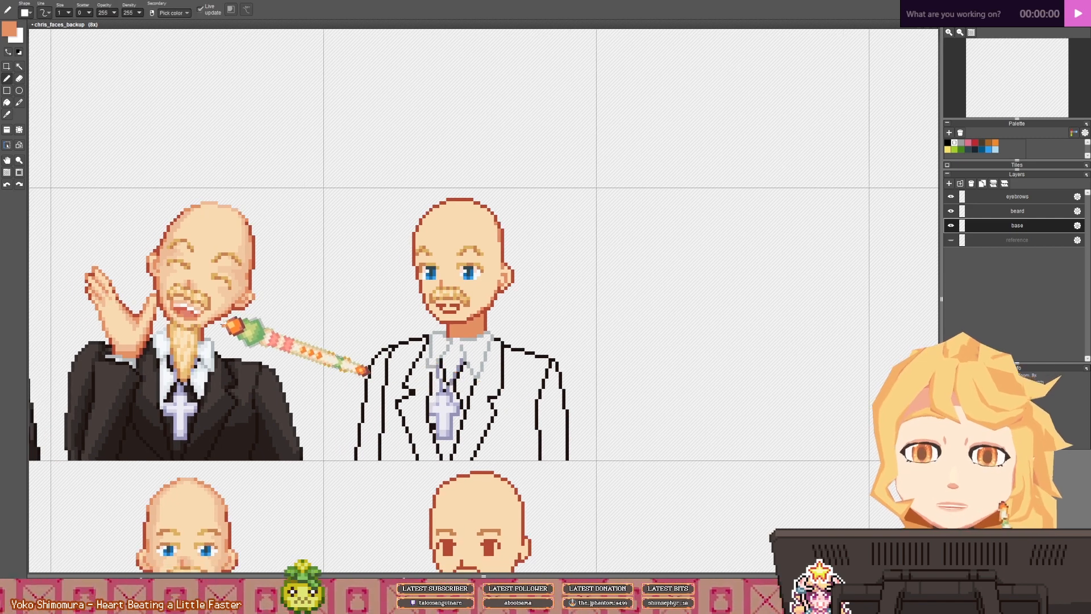
- Shade the ear side of the outlined portrait's head from upper skull to ear with a pinkish peach tone
drag(628, 285, 377, 311)
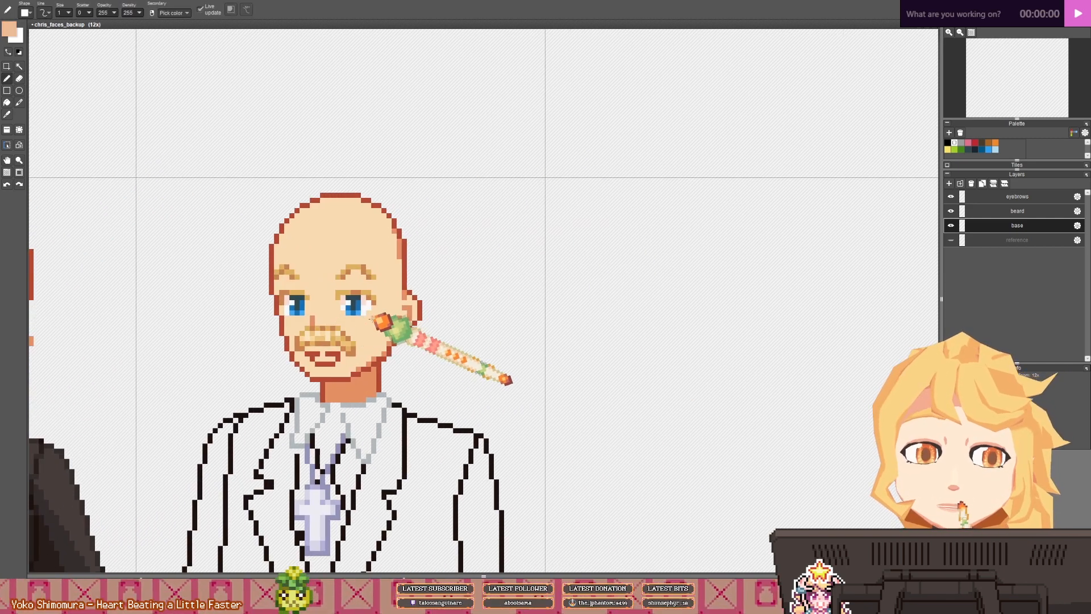
scroll(377, 311, up, 4)
mouse_move(362, 363)
mouse_down()
mouse_move(472, 275)
mouse_move(463, 245)
mouse_move(487, 252)
mouse_move(482, 228)
mouse_move(501, 221)
mouse_move(503, 202)
mouse_move(470, 205)
mouse_move(469, 166)
mouse_move(454, 243)
mouse_move(444, 203)
mouse_move(454, 172)
mouse_up()
right_click(488, 188)
right_click(482, 199)
click(459, 220)
click(471, 160)
click(447, 279)
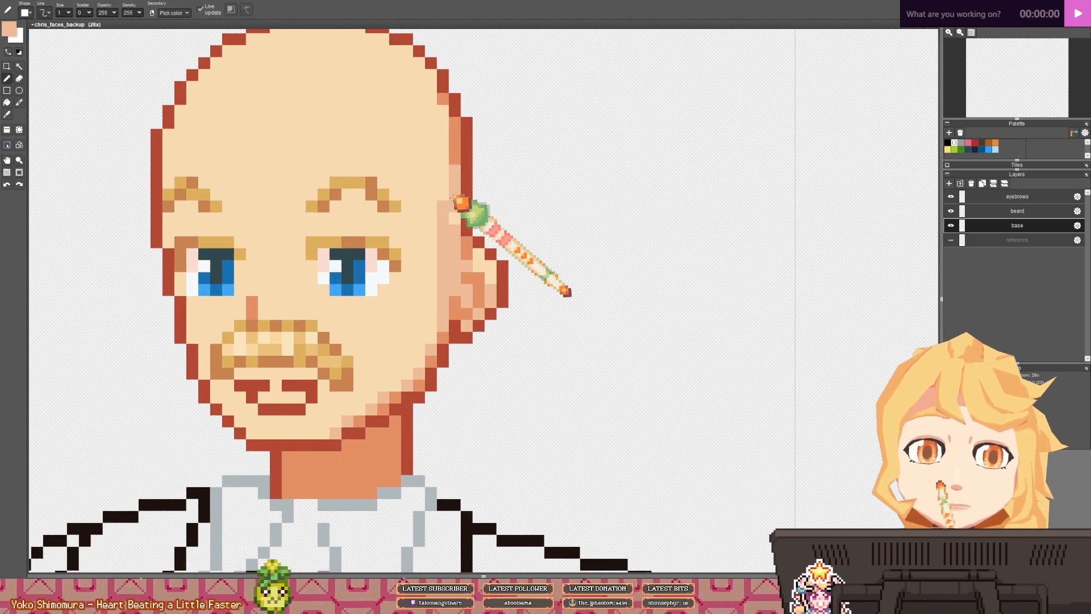
click(444, 199)
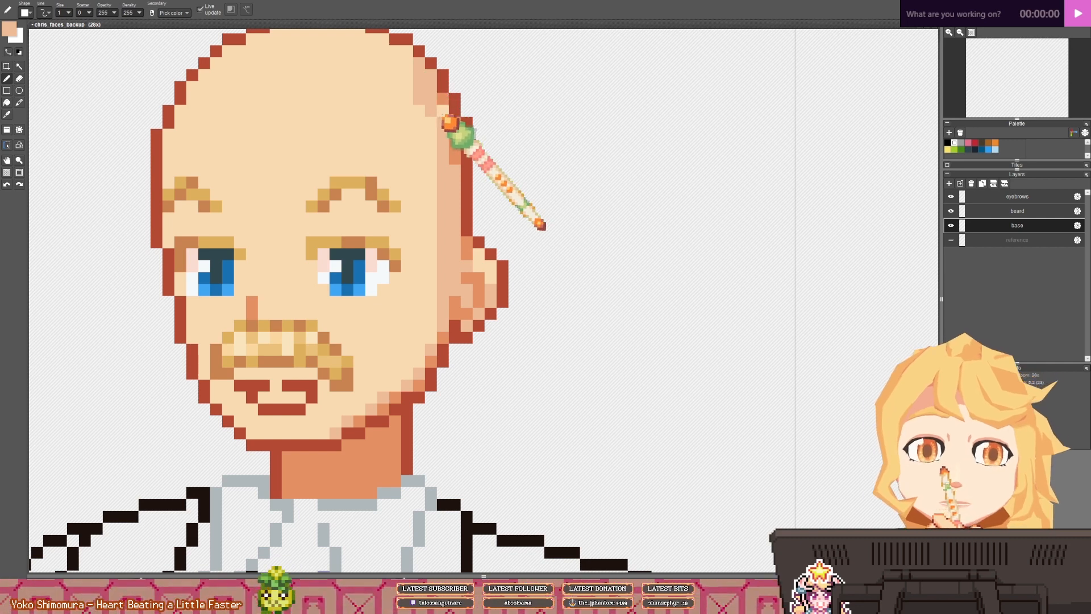
scroll(531, 236, up, 3)
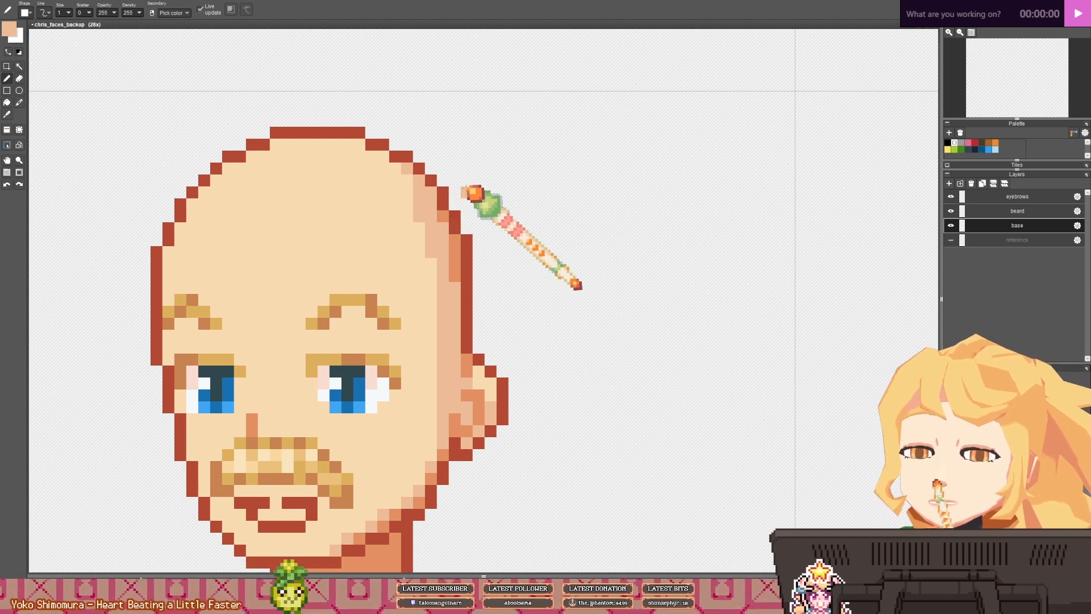
drag(442, 190, 443, 194)
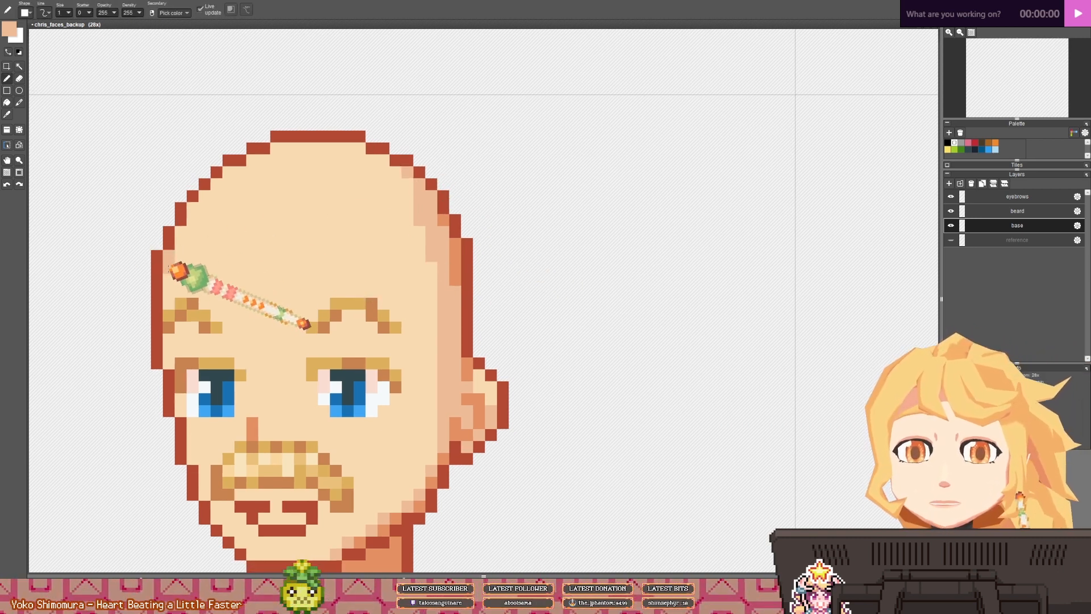
- Add pinkish peach shadows to the outlined portrait's far temple and cheek, below the eye nearest the ear, and along the jaw
scroll(165, 310, down, 1)
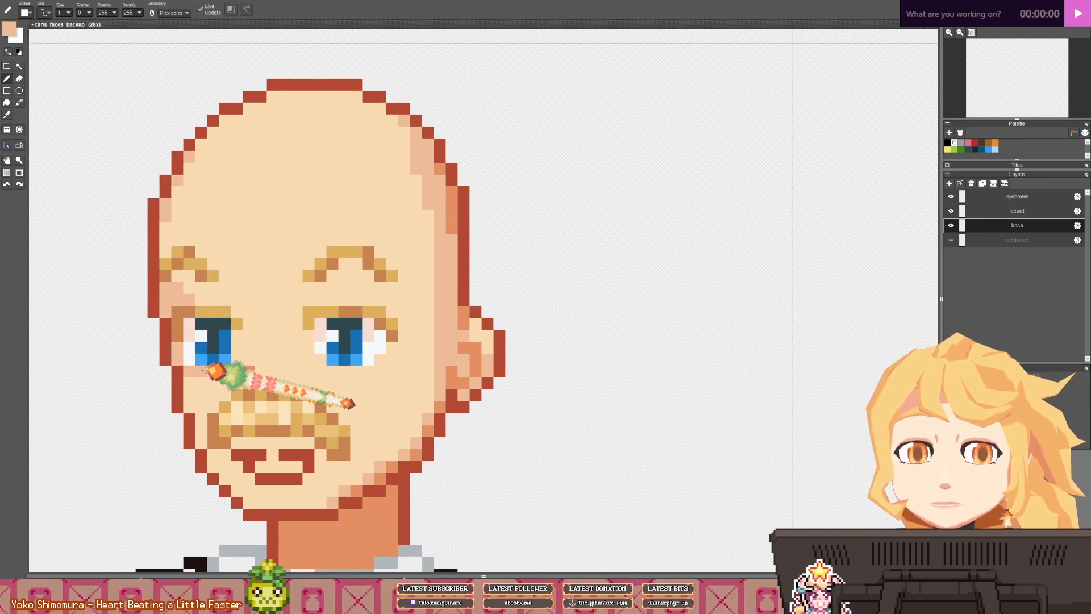
scroll(219, 386, down, 5)
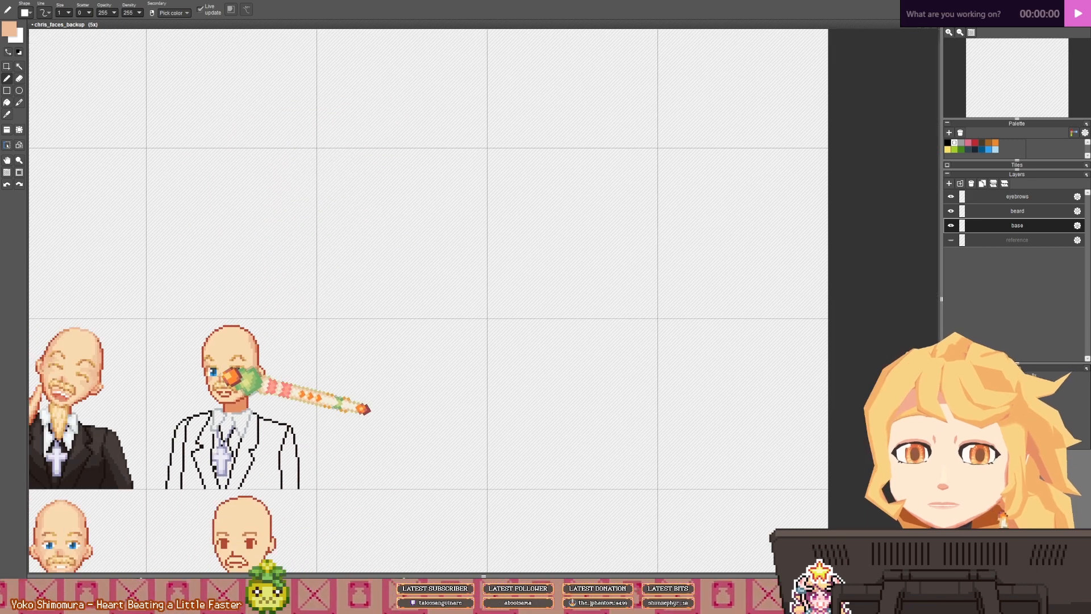
scroll(295, 314, up, 5)
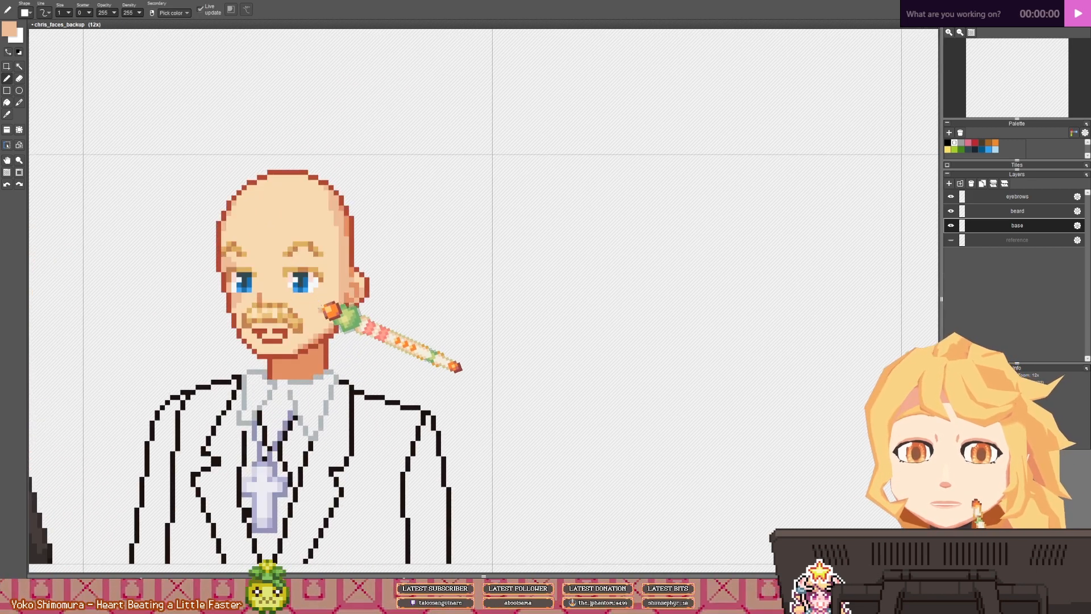
drag(322, 280, 358, 280)
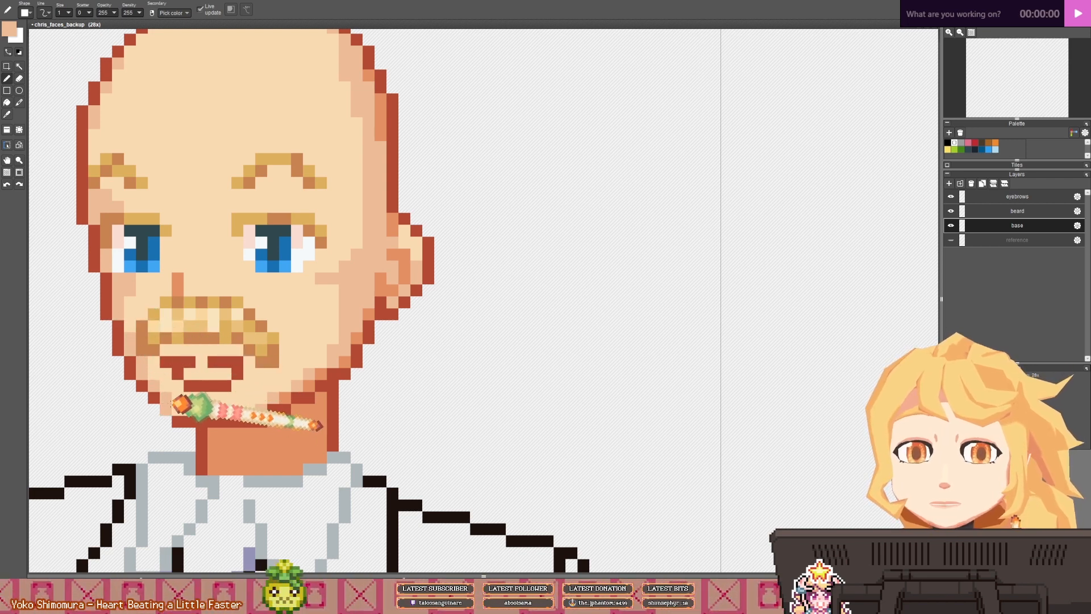
scroll(239, 406, down, 5)
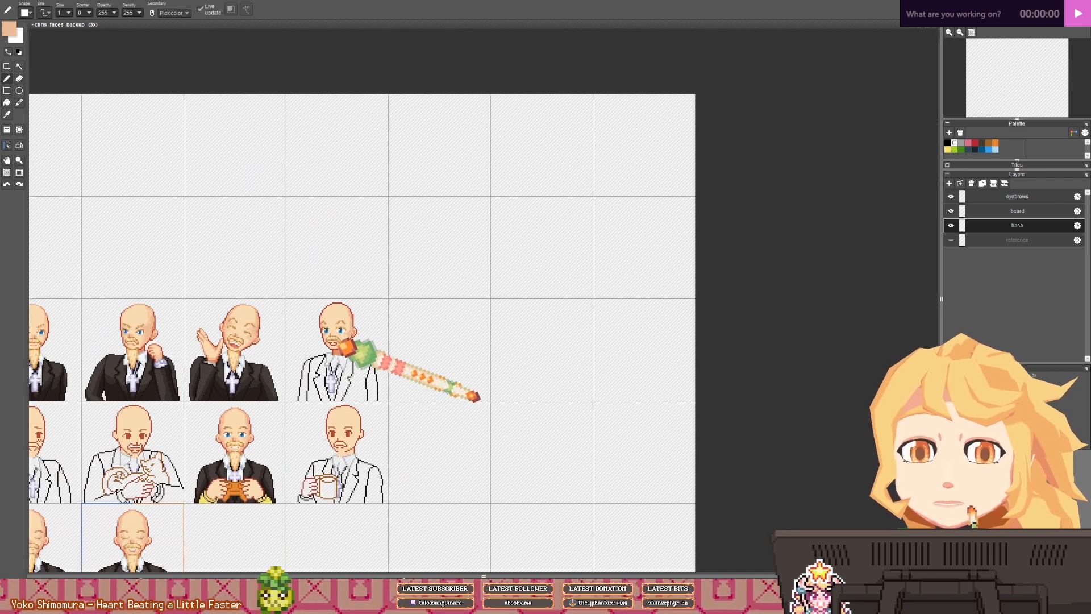
- Blend the outlined portrait's head and cheek shadows into the skin with a band of lighter peach
drag(350, 349, 370, 334)
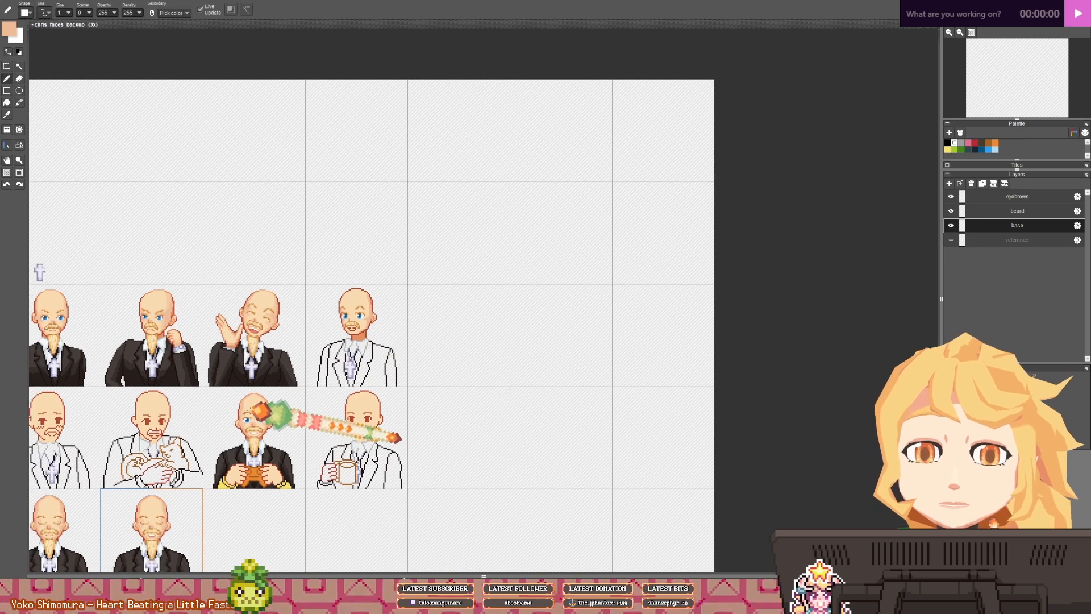
scroll(261, 410, up, 3)
scroll(278, 396, down, 3)
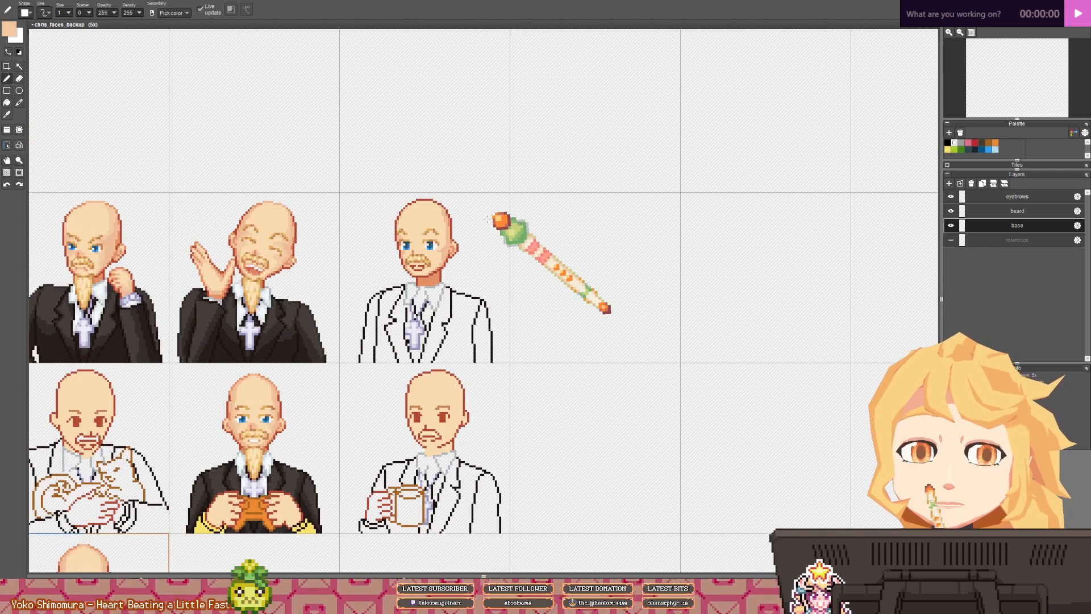
scroll(366, 288, up, 5)
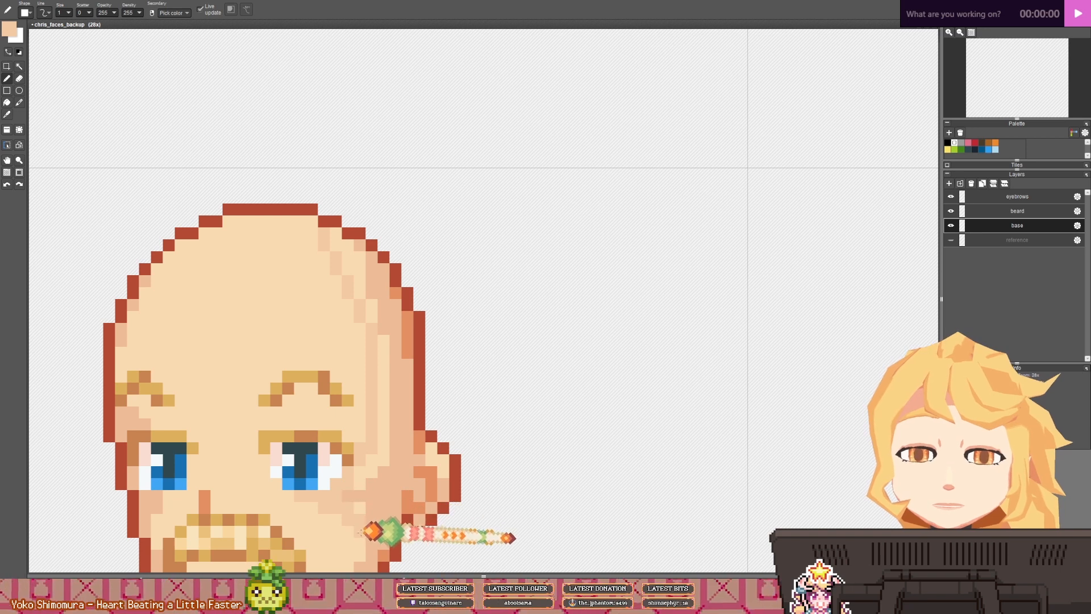
key(f)
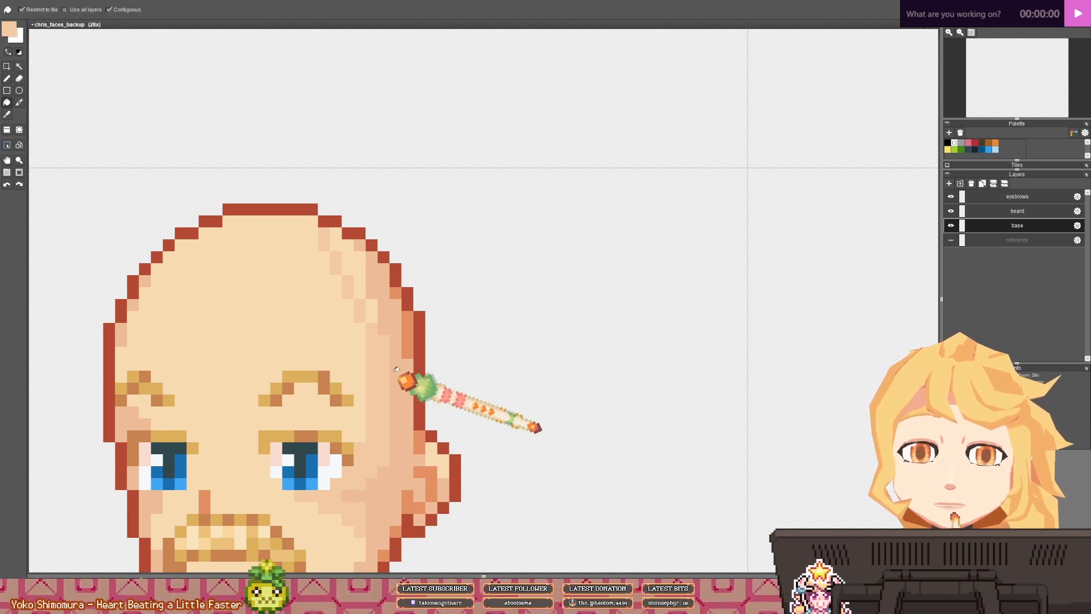
key(b)
scroll(389, 297, down, 5)
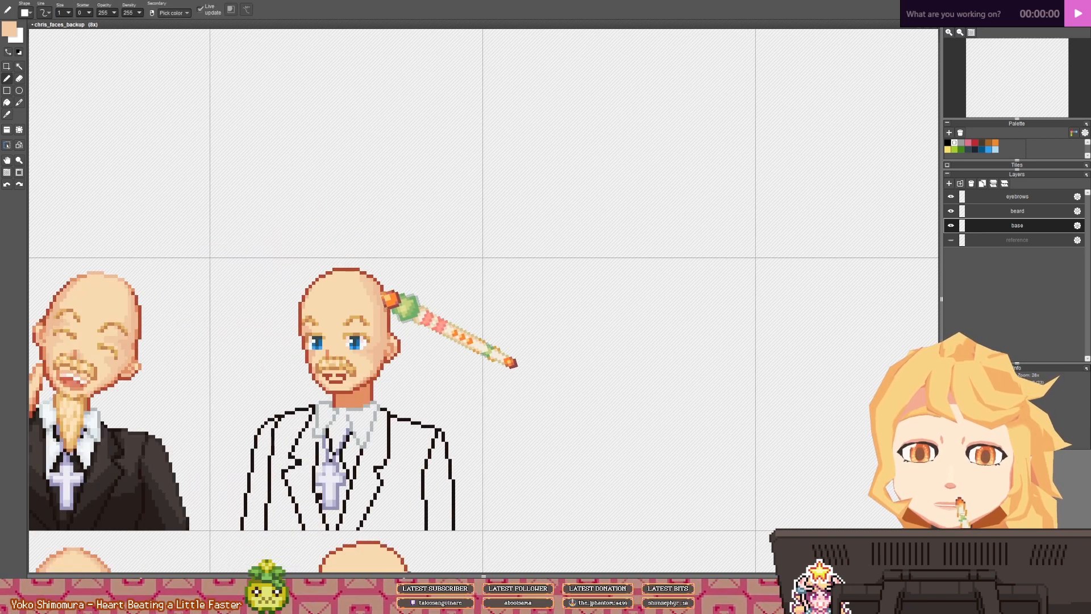
scroll(389, 297, up, 5)
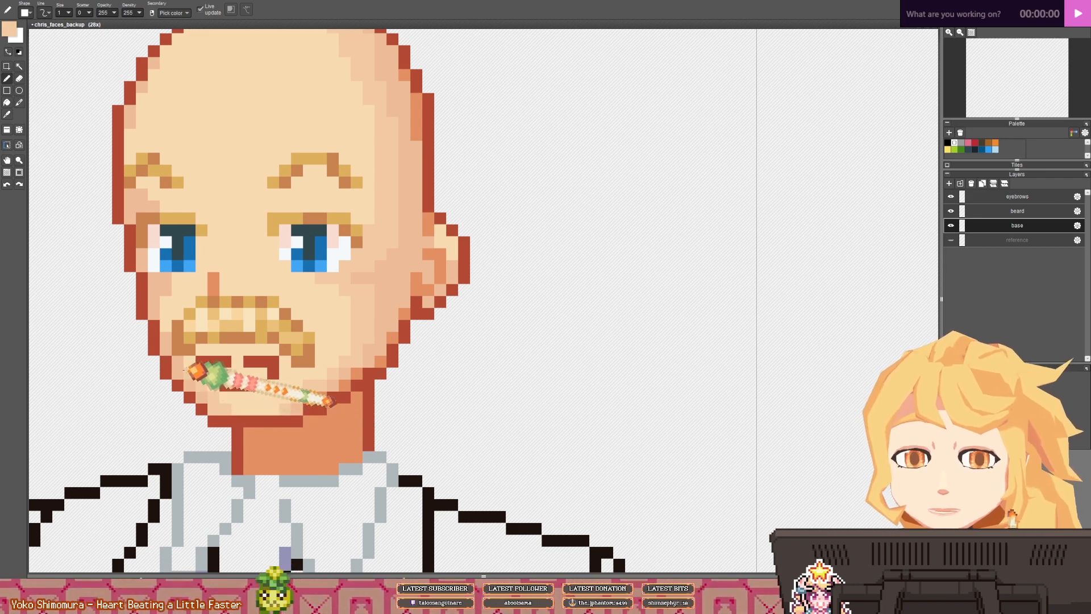
- Extend the peach shading between the outlined portrait's eyebrows and eyes
scroll(176, 318, down, 4)
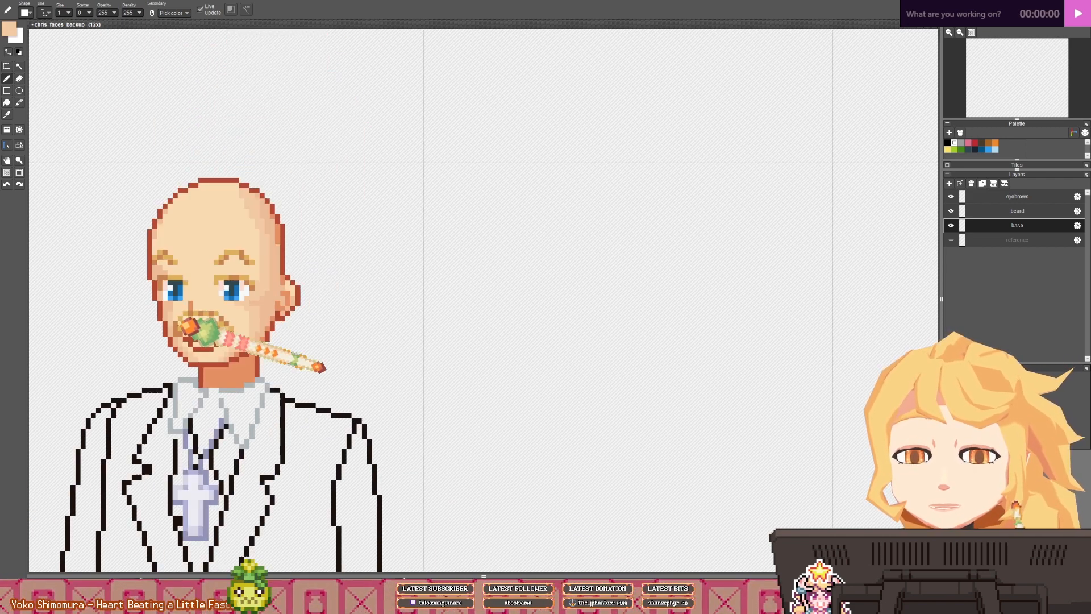
scroll(183, 332, down, 3)
drag(152, 396, 317, 348)
scroll(341, 336, up, 4)
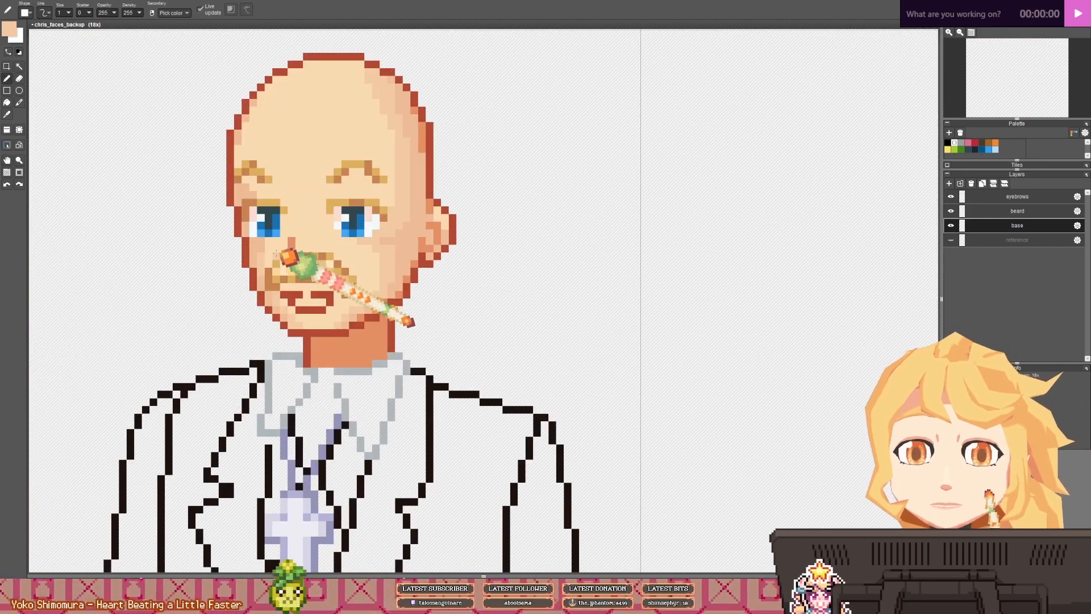
scroll(280, 253, up, 2)
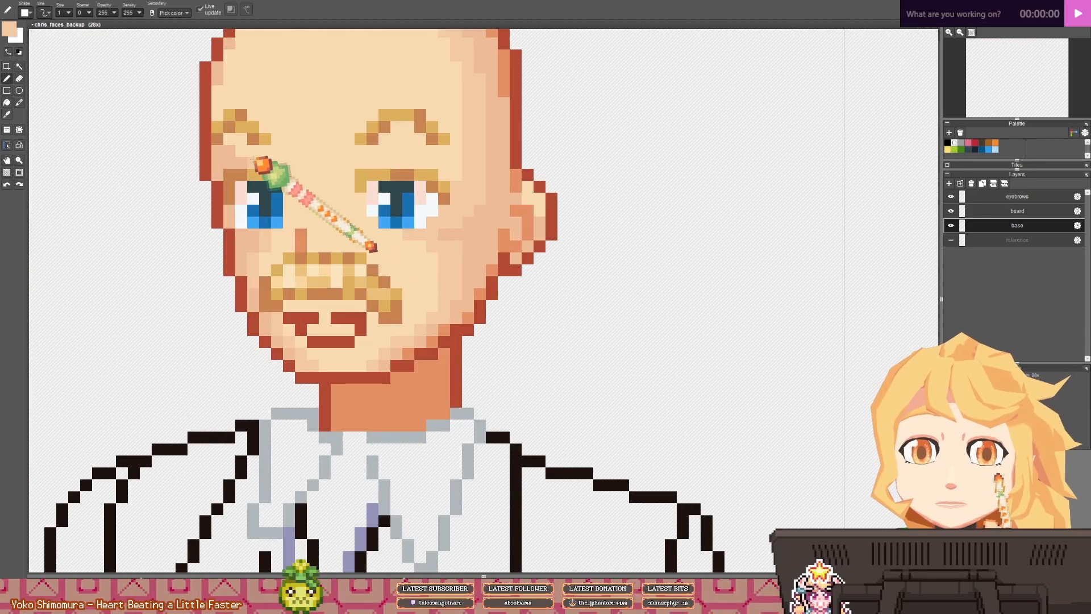
drag(244, 126, 216, 223)
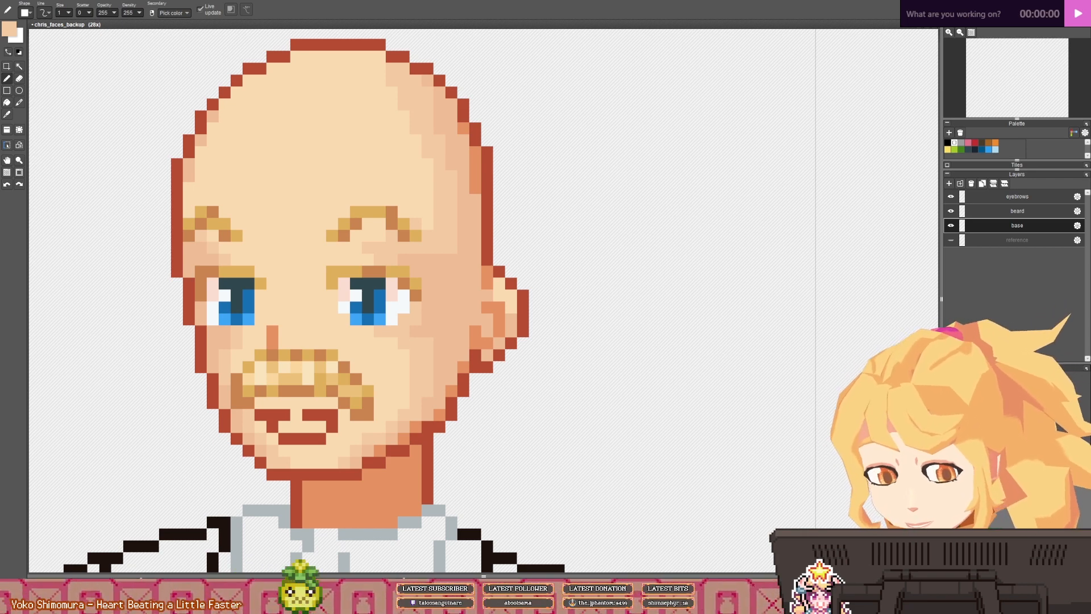
- Shade the area around the outlined portrait's nose and refine the cheek shading with the two peach skin tones
scroll(398, 296, down, 2)
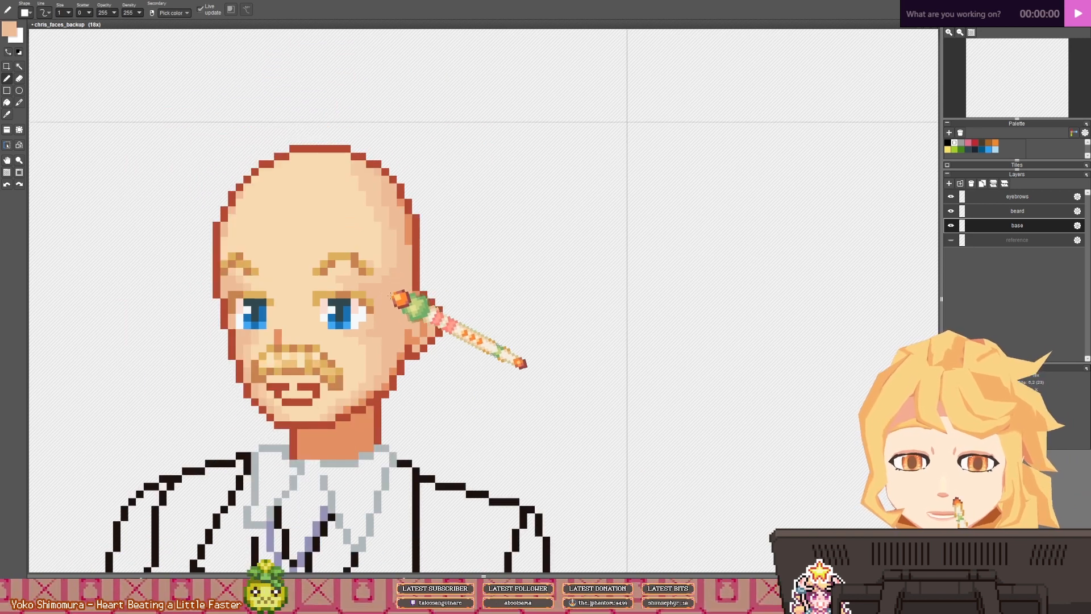
key(space)
mouse_move(394, 296)
mouse_down()
mouse_move(416, 296)
mouse_move(414, 309)
mouse_up()
key(space)
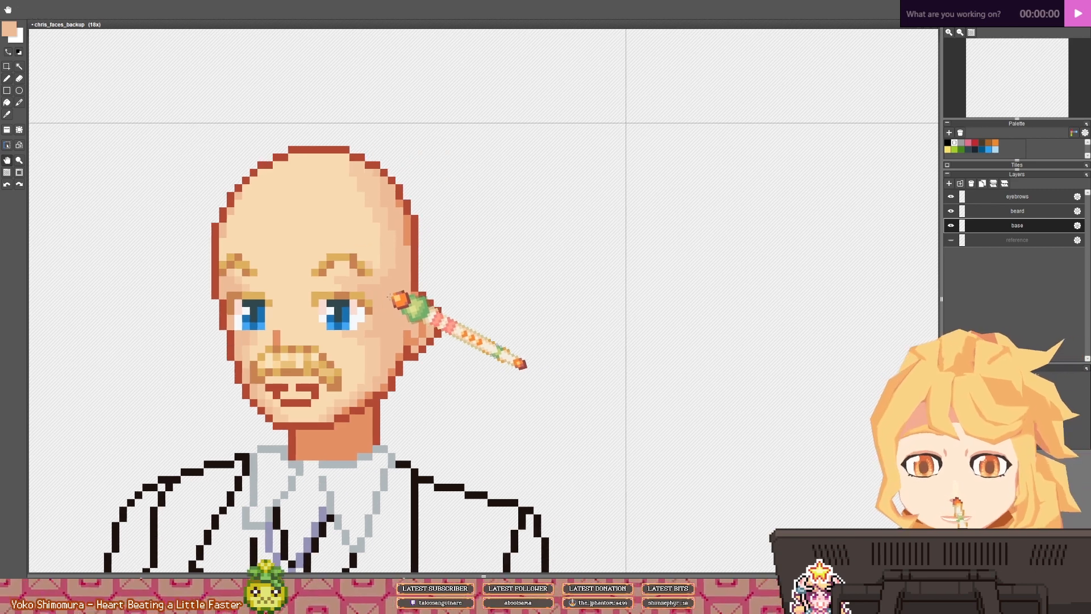
scroll(386, 325, down, 2)
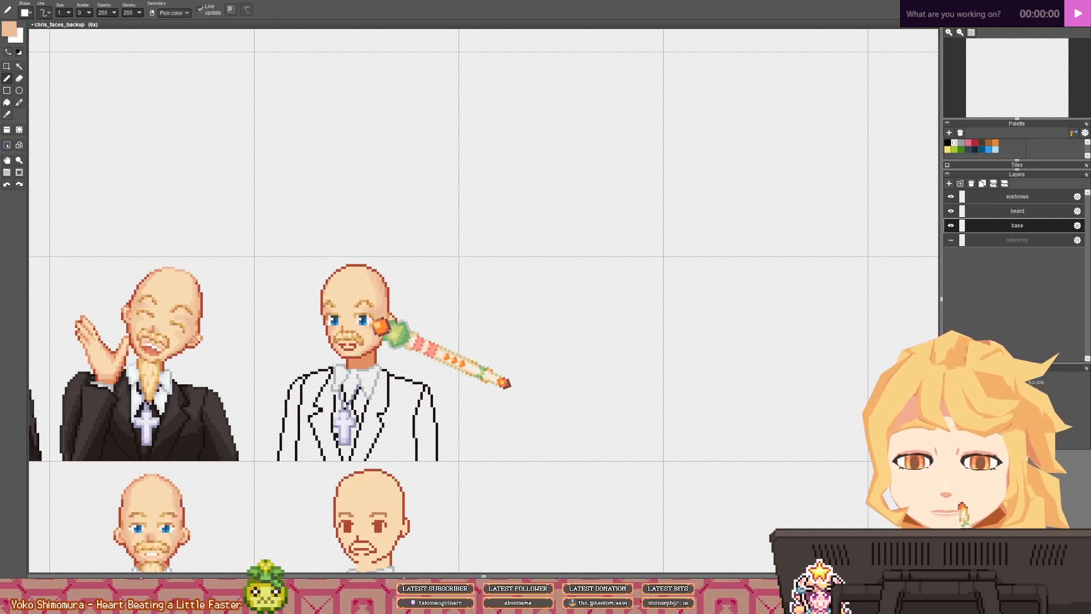
scroll(370, 315, up, 2)
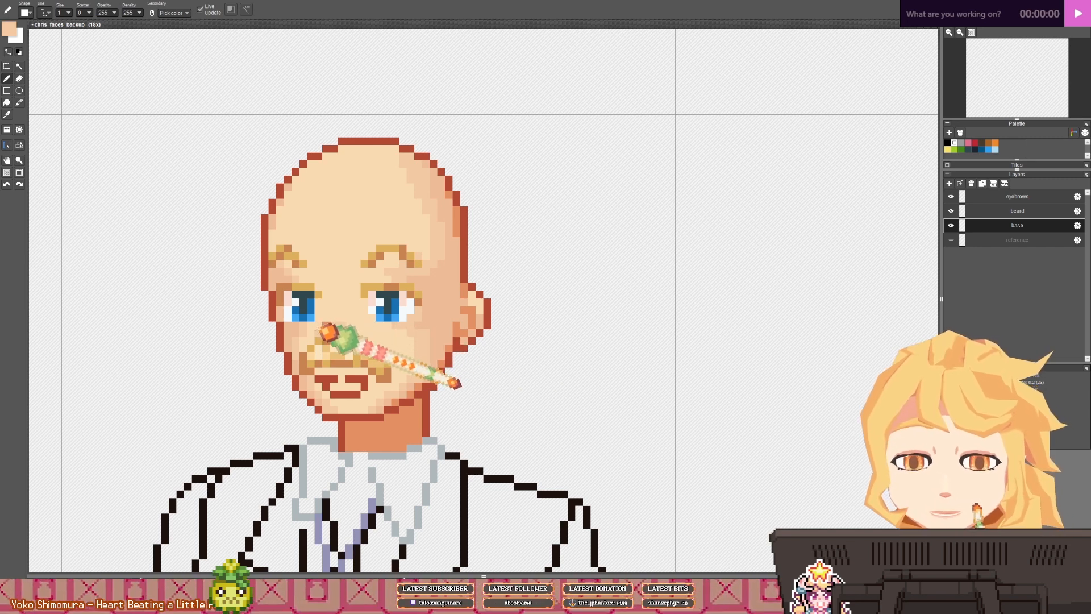
scroll(398, 310, down, 2)
scroll(386, 318, up, 2)
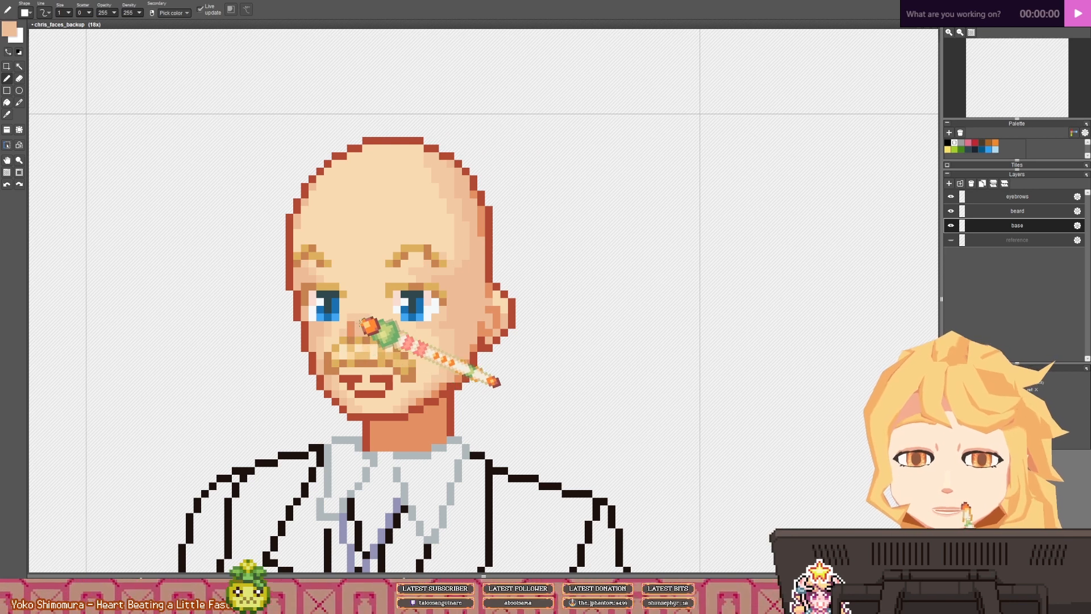
scroll(375, 322, down, 3)
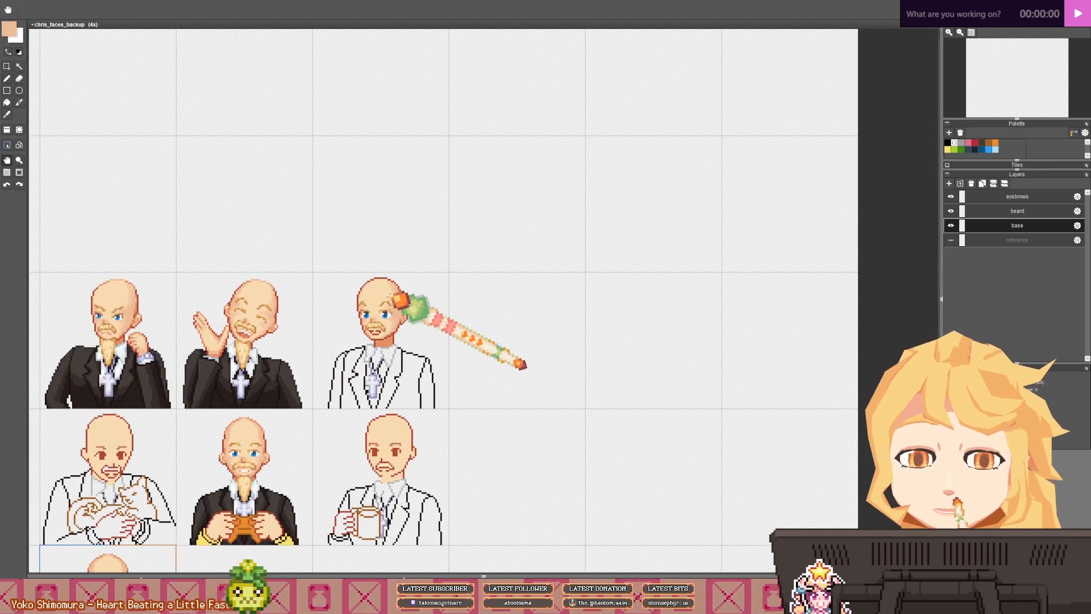
scroll(389, 295, up, 3)
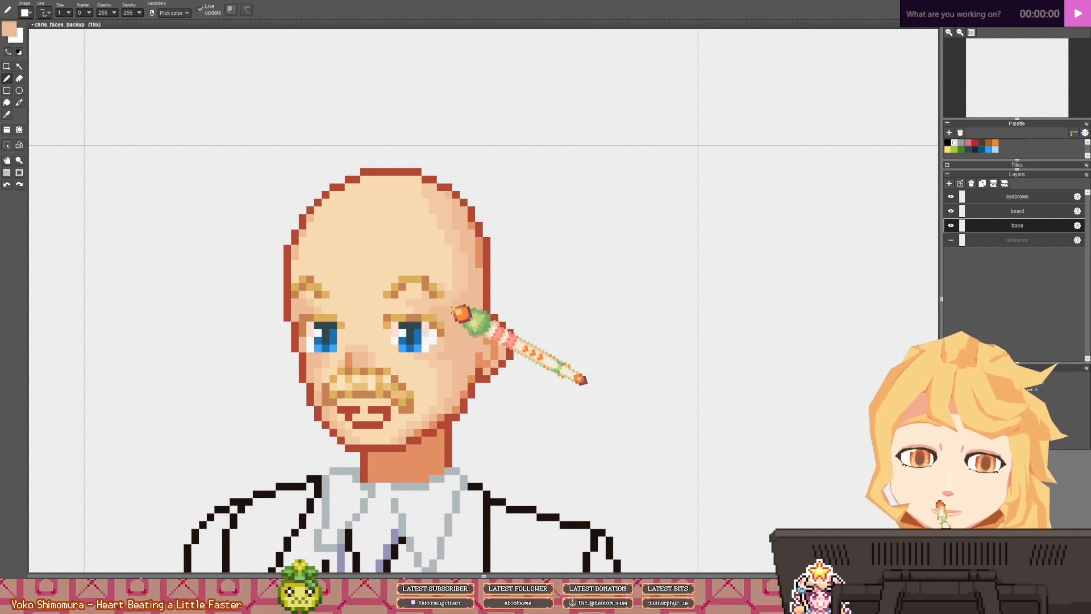
- Soften the far edge of the outlined portrait's forehead with light peach pixels
scroll(452, 310, down, 2)
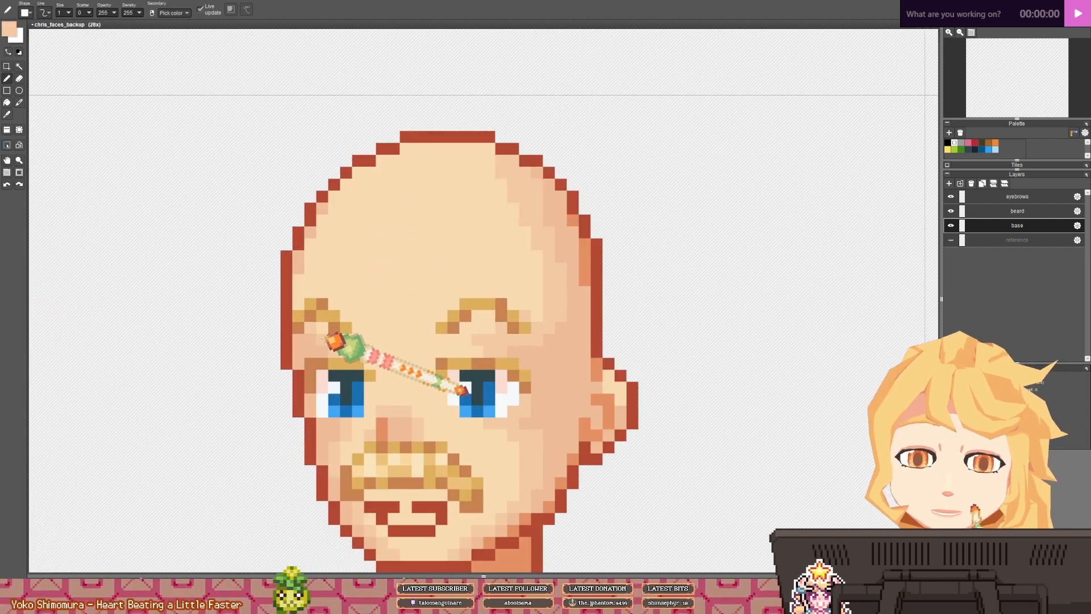
click(312, 246)
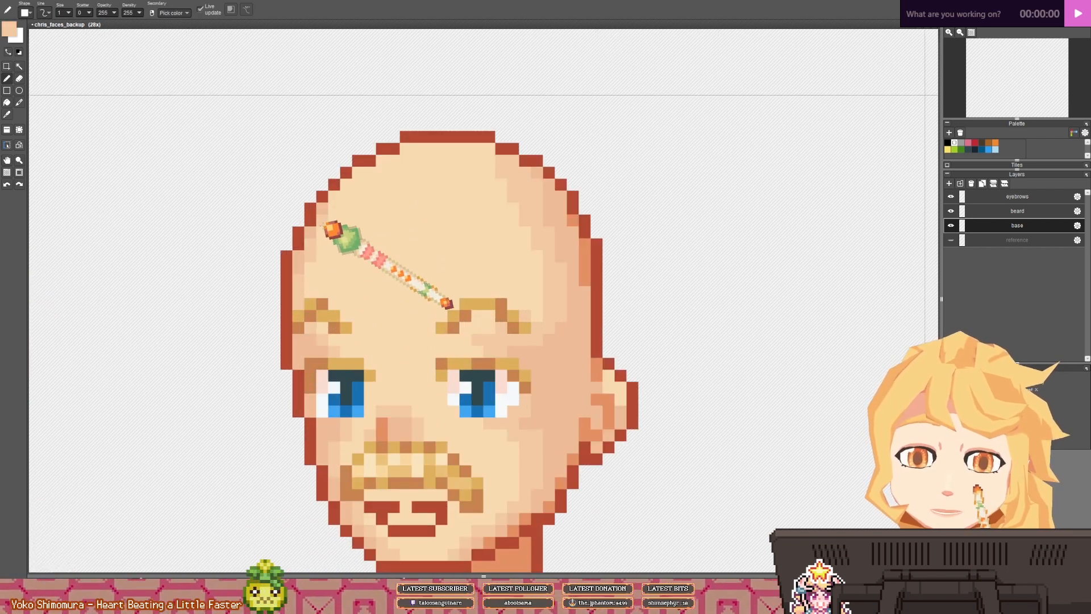
click(322, 223)
- Recolor the dark red outline across the top of the outlined portrait's head with orange sampled from the head's edge shading
drag(543, 213, 494, 276)
right_click(522, 283)
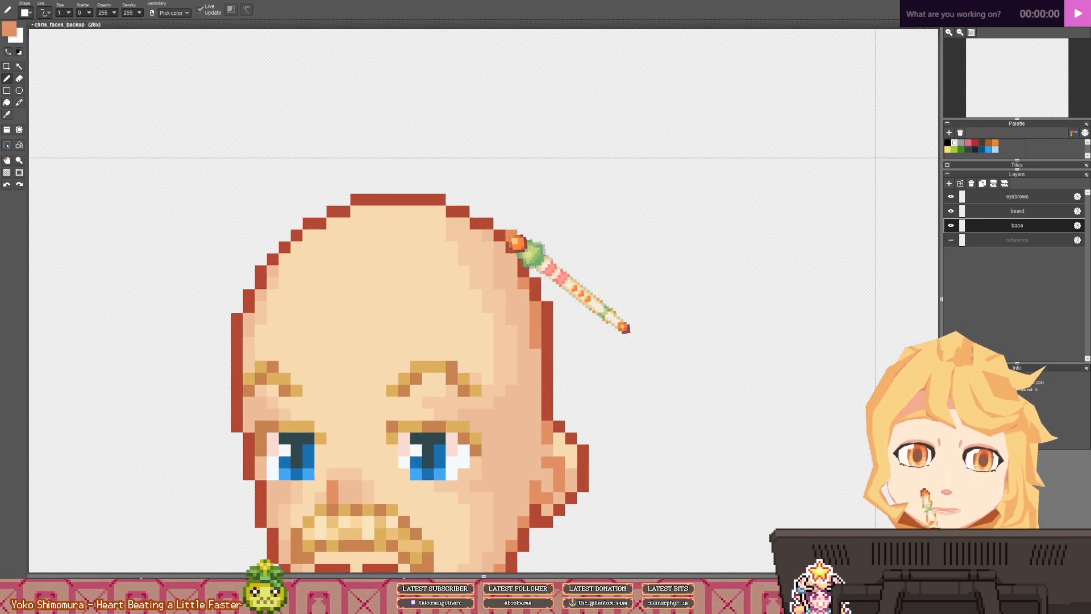
mouse_move(501, 237)
mouse_down()
mouse_move(436, 198)
mouse_move(353, 195)
mouse_move(354, 218)
mouse_move(328, 207)
mouse_move(339, 207)
mouse_move(297, 231)
mouse_move(282, 255)
mouse_move(303, 245)
mouse_move(263, 280)
mouse_up()
right_click(293, 260)
click(293, 251)
right_click(288, 250)
click(288, 263)
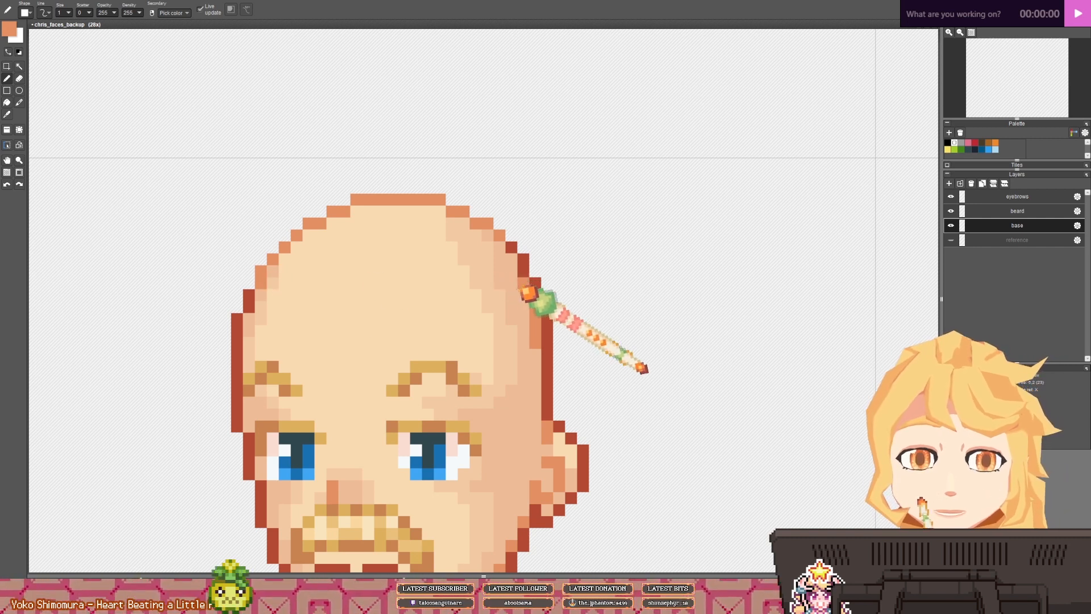
- Lighten the crown section of the outlined portrait's head outline with the pinkish peach sampled from the head shadow
right_click(512, 284)
mouse_move(440, 199)
mouse_down()
mouse_move(356, 198)
mouse_move(299, 232)
mouse_up()
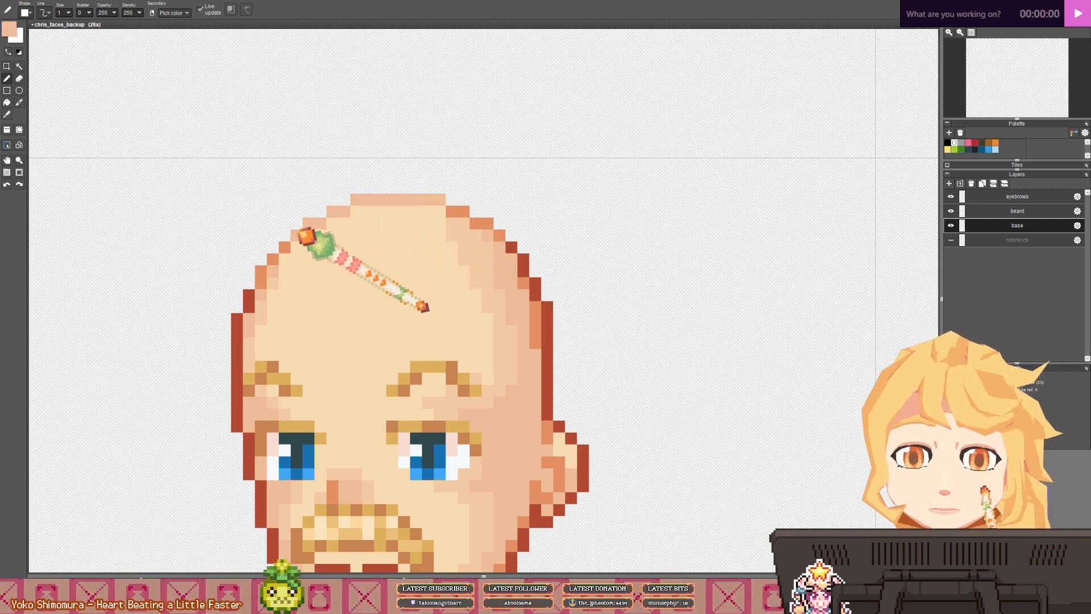
scroll(409, 229, down, 5)
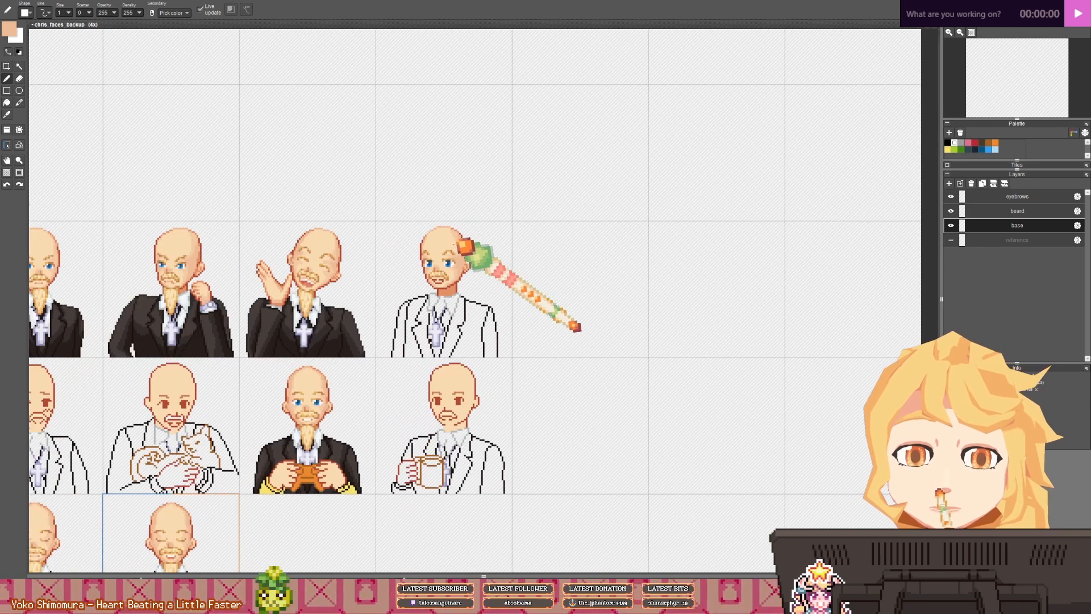
mouse_move(454, 245)
mouse_down()
mouse_move(440, 243)
mouse_move(798, 273)
mouse_move(652, 251)
mouse_move(458, 241)
mouse_up()
scroll(467, 230, up, 5)
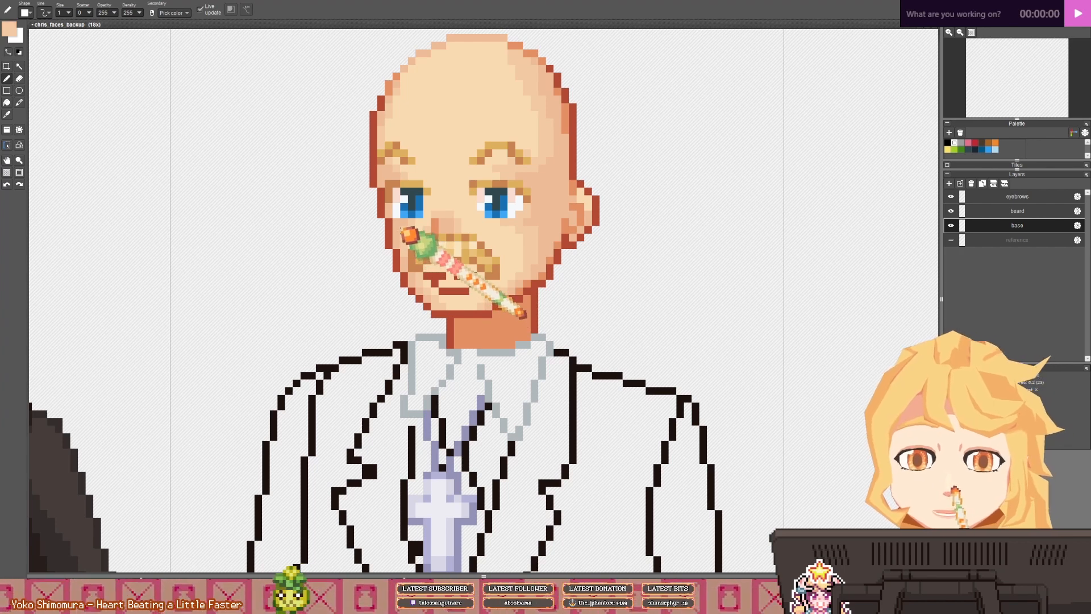
scroll(454, 229, down, 5)
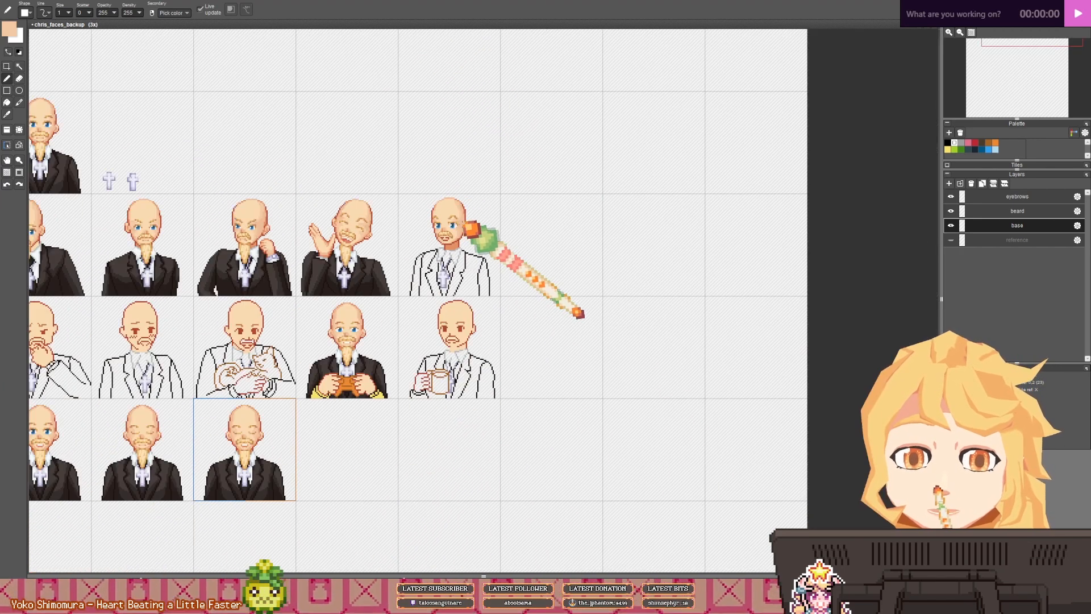
scroll(468, 229, down, 2)
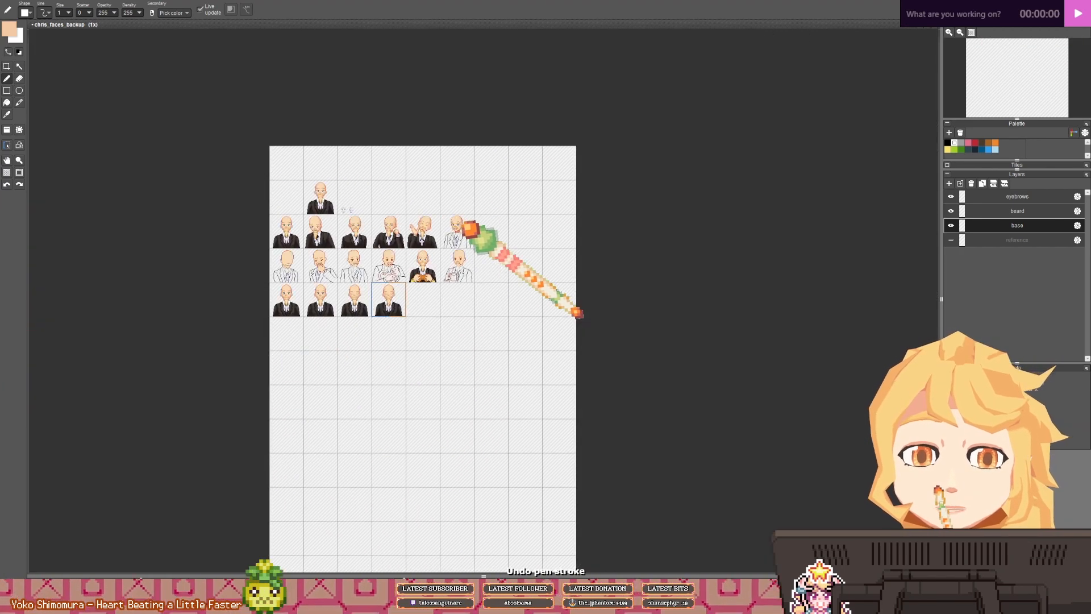
- On the unfinished portrait beside the laughing one, paint the outer eye corner white and recolour the forehead's front outline light orange
scroll(482, 238, up, 3)
drag(496, 247, 524, 243)
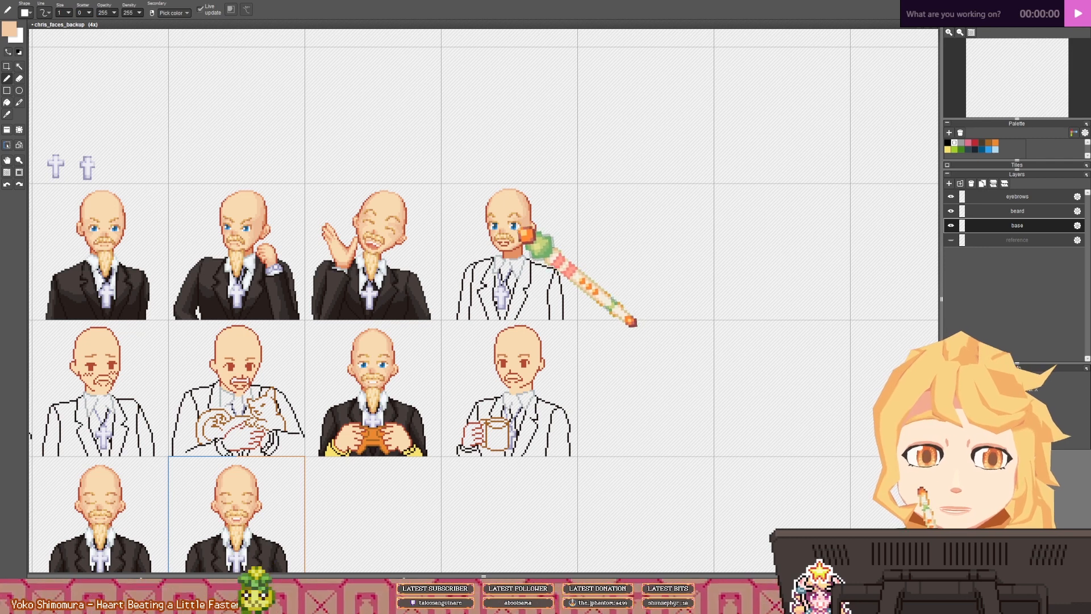
scroll(523, 236, up, 1)
scroll(491, 230, up, 6)
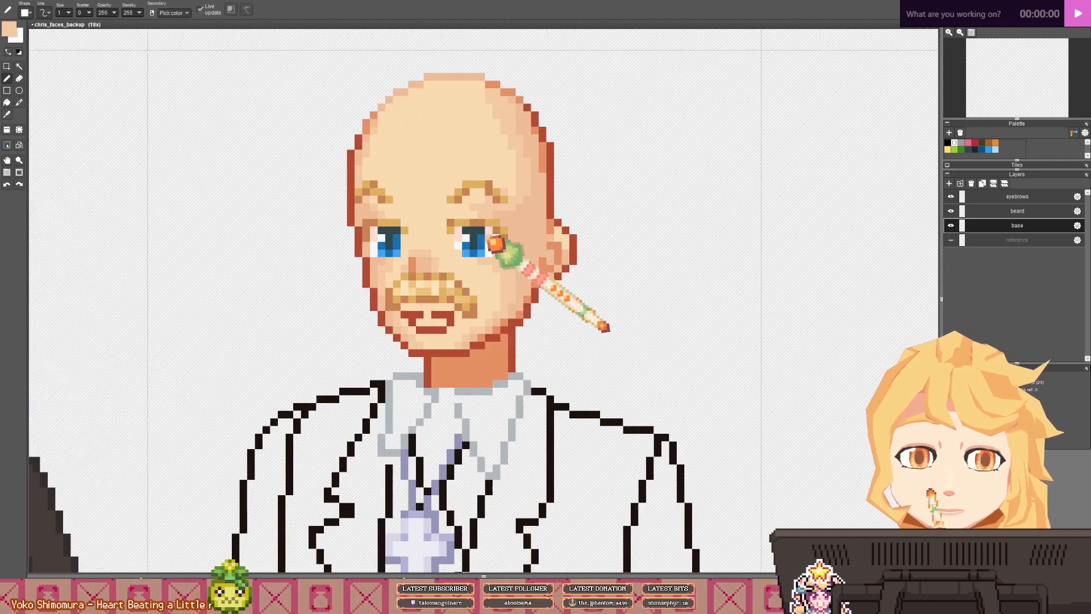
right_click(496, 245)
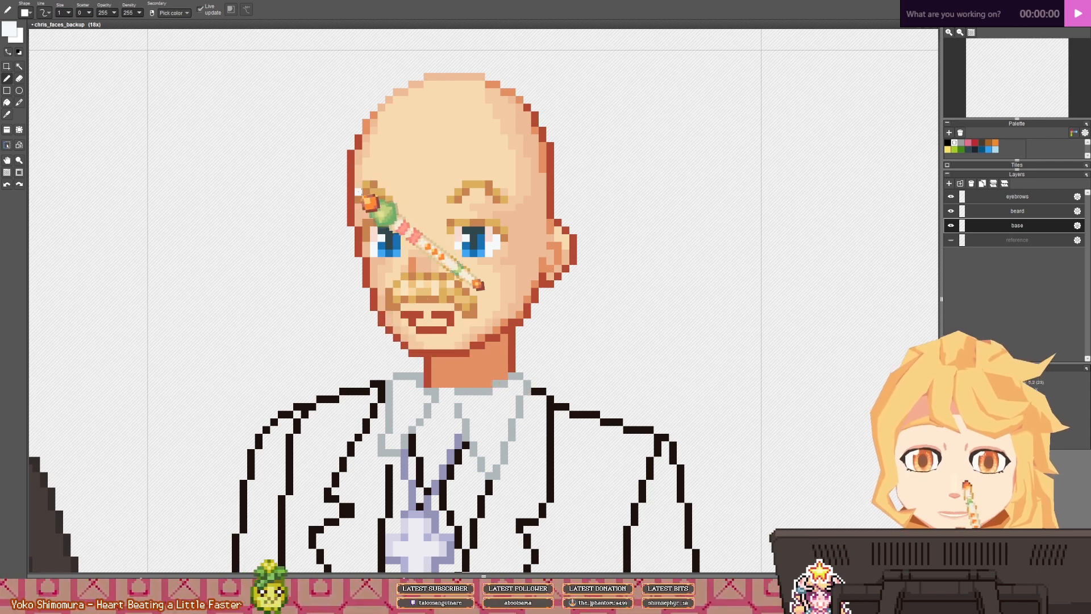
right_click(365, 130)
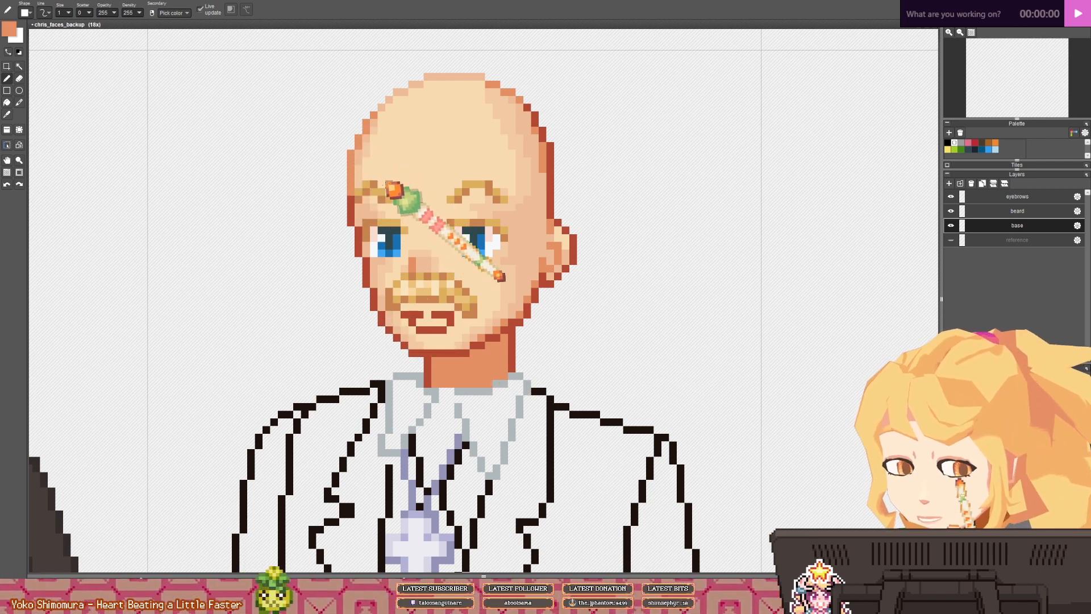
drag(445, 176, 400, 221)
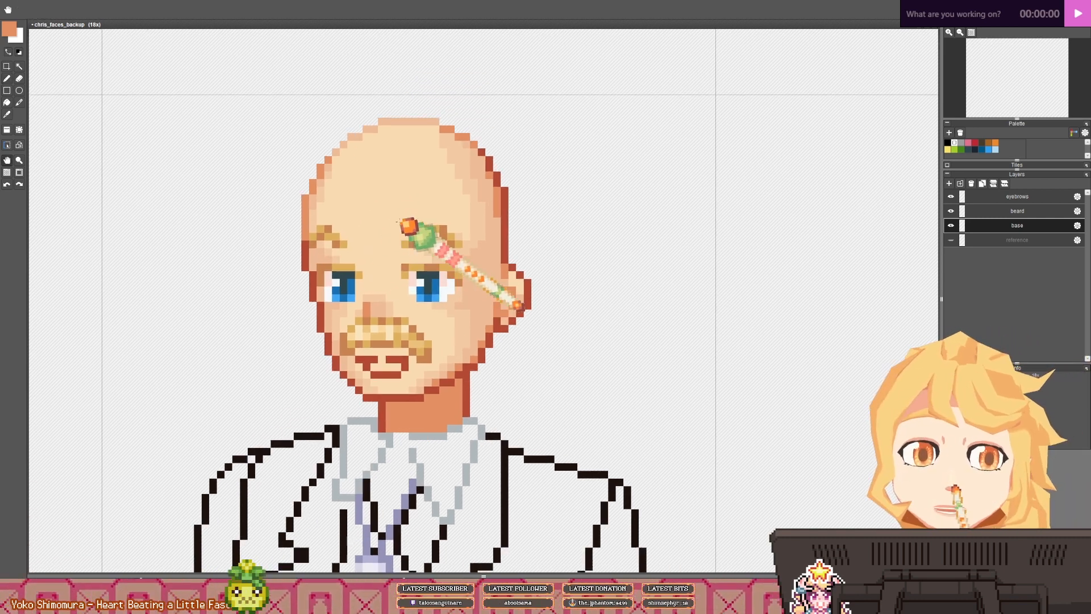
- Paint the teeth inside the unfinished portrait's open mouth with the white sampled from the eye
right_click(471, 275)
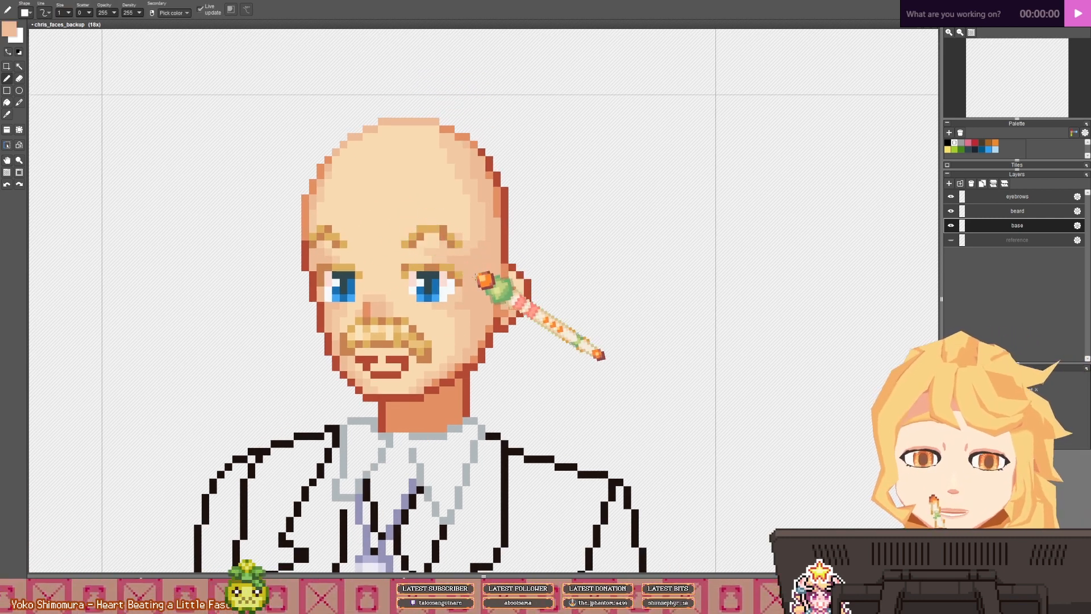
right_click(448, 283)
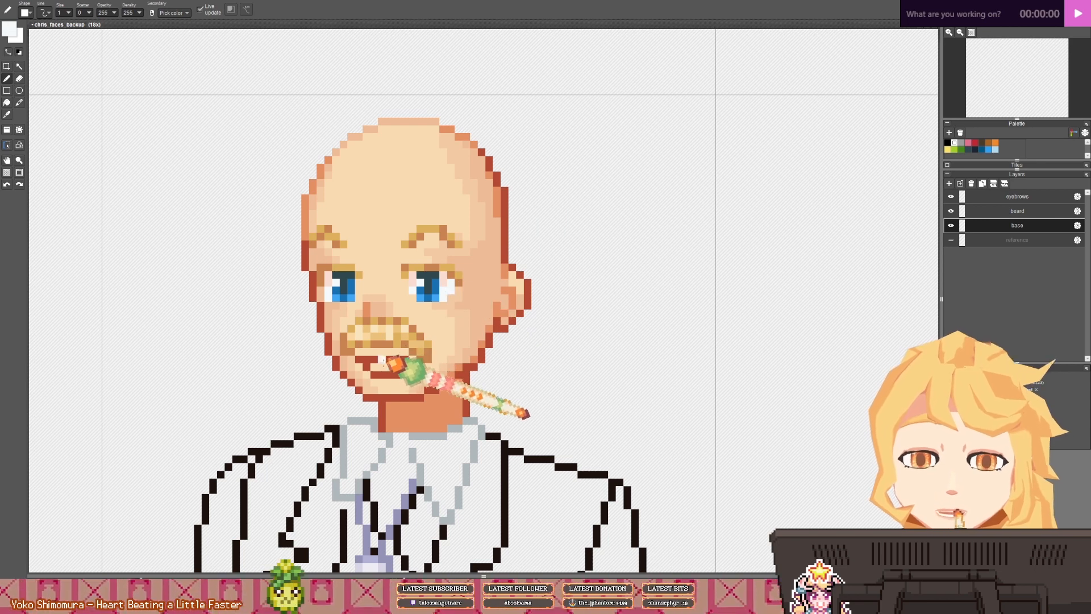
drag(374, 367, 395, 366)
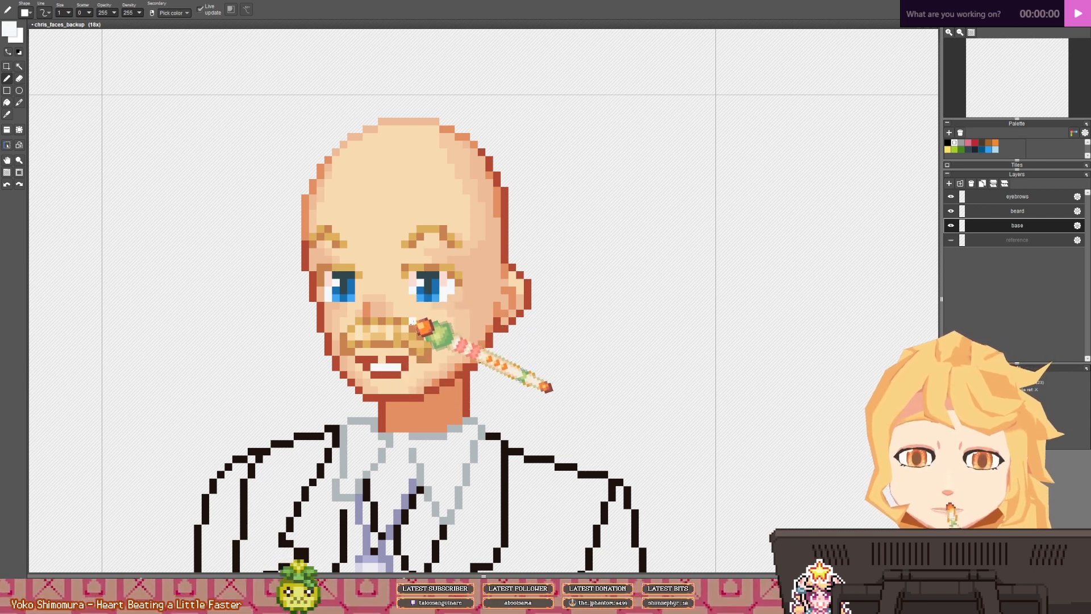
- Soften the dark red mouth outline around the teeth with orange and light skin tones sampled from the face
right_click(437, 384)
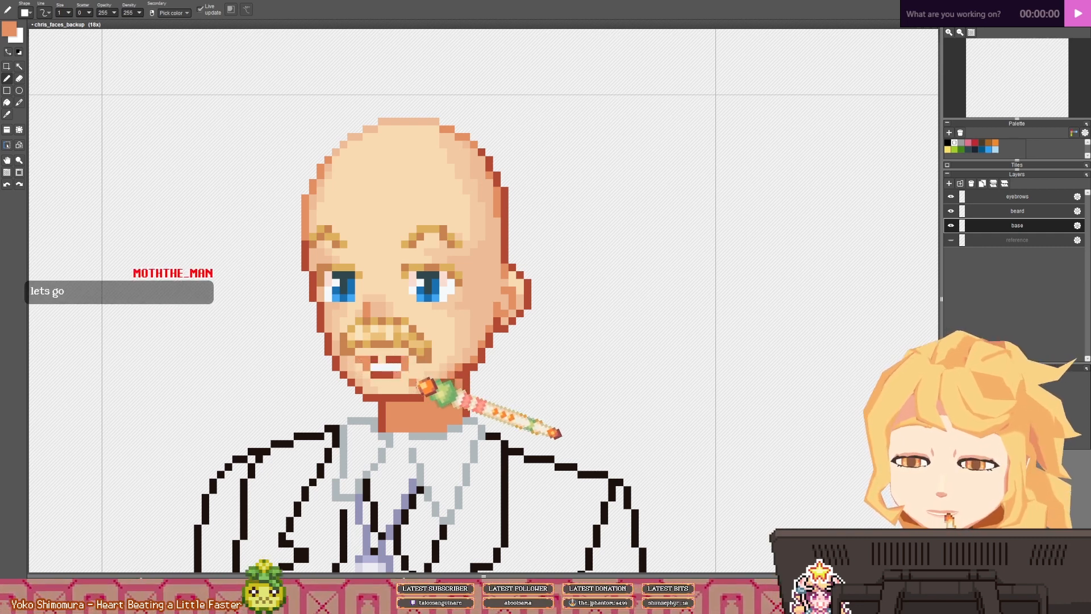
right_click(386, 376)
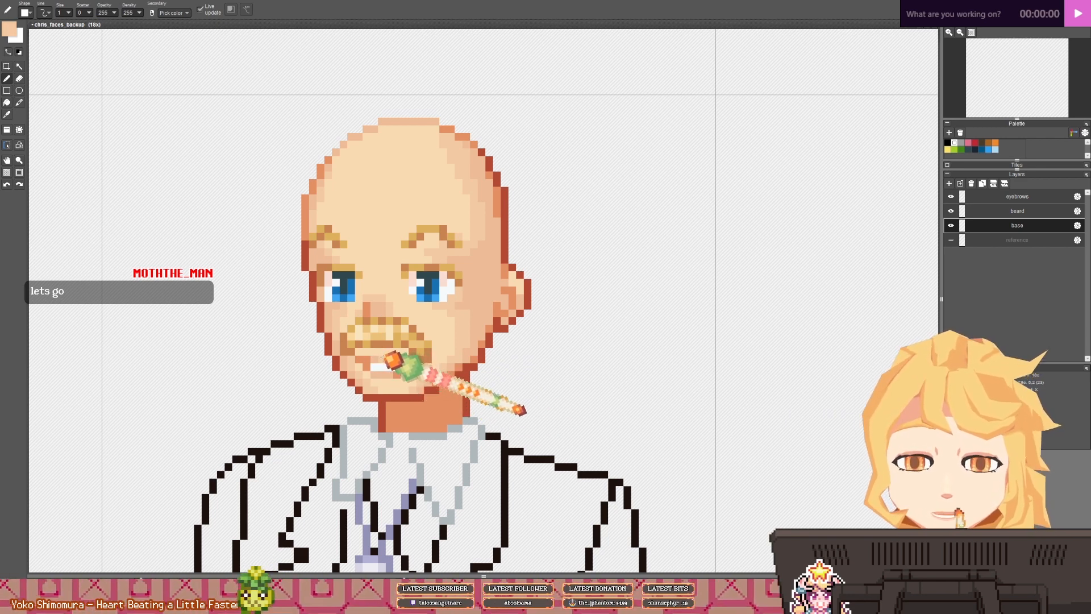
scroll(436, 341, down, 5)
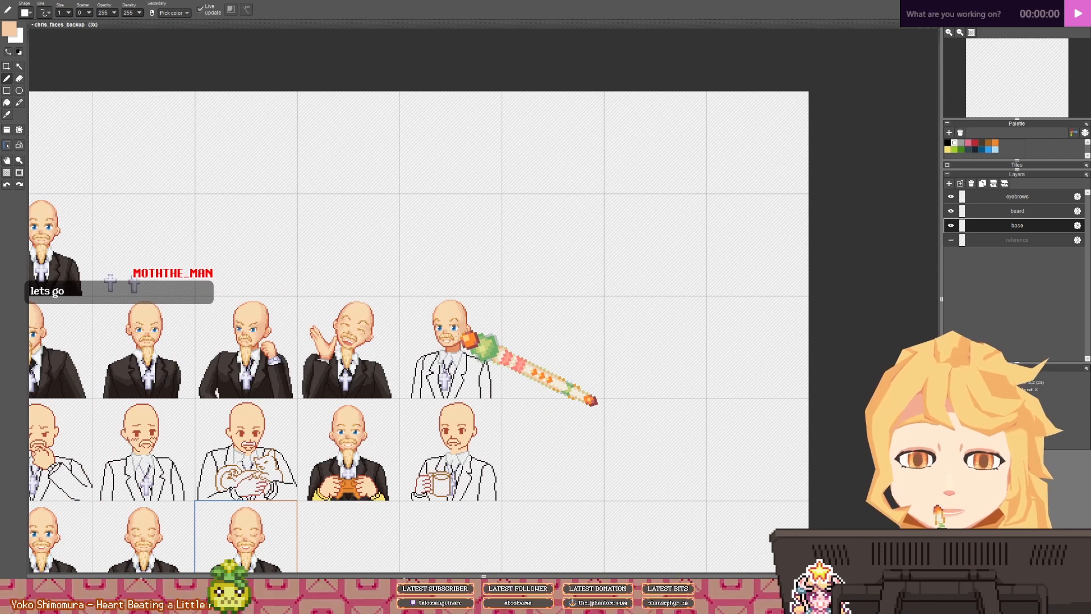
scroll(448, 341, down, 2)
scroll(448, 341, up, 3)
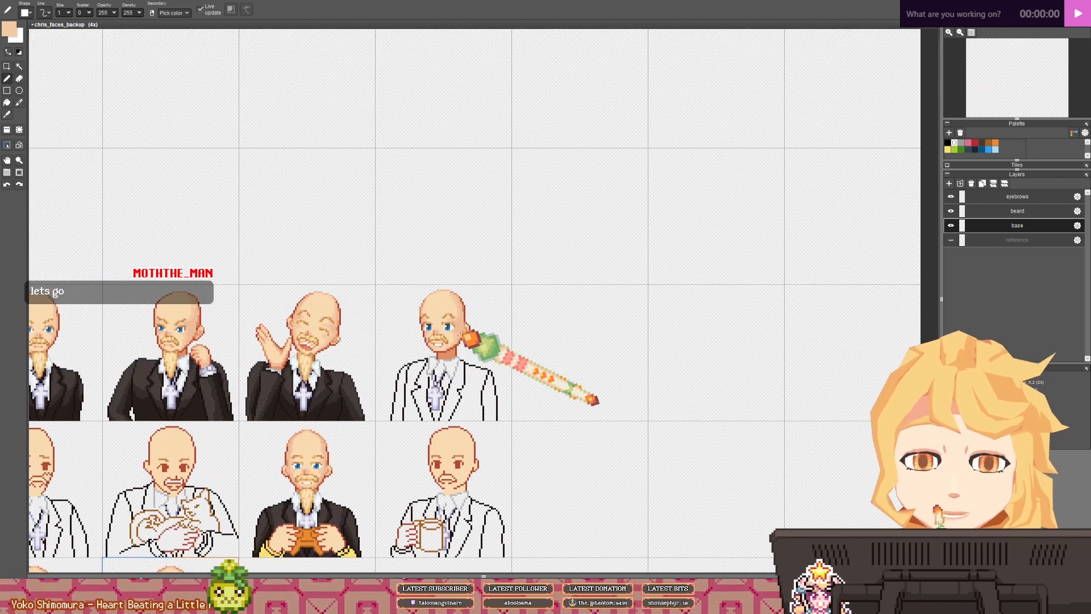
scroll(438, 343, up, 3)
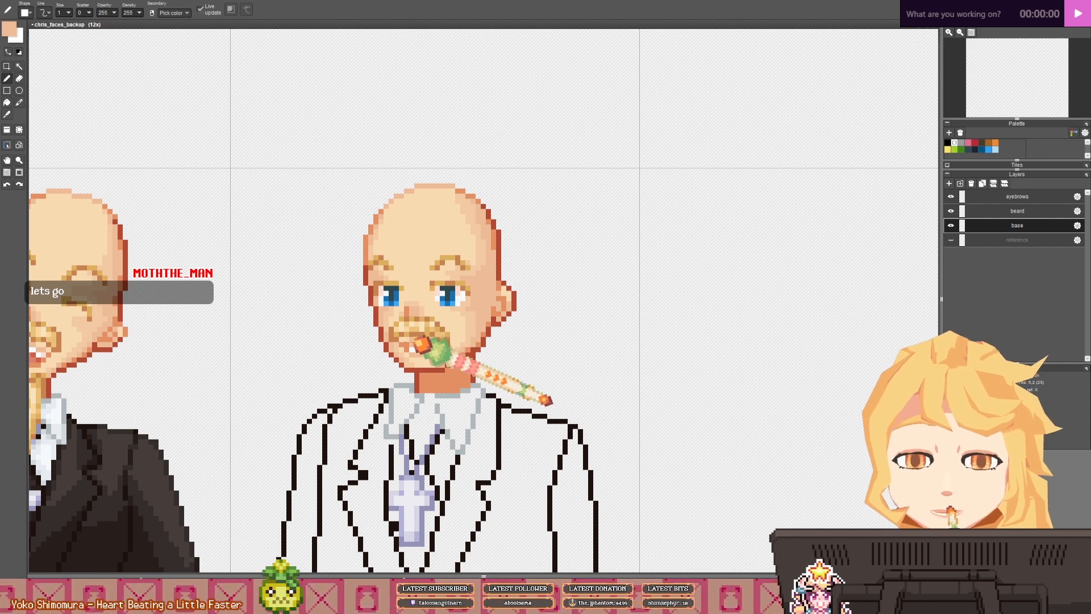
scroll(410, 342, down, 5)
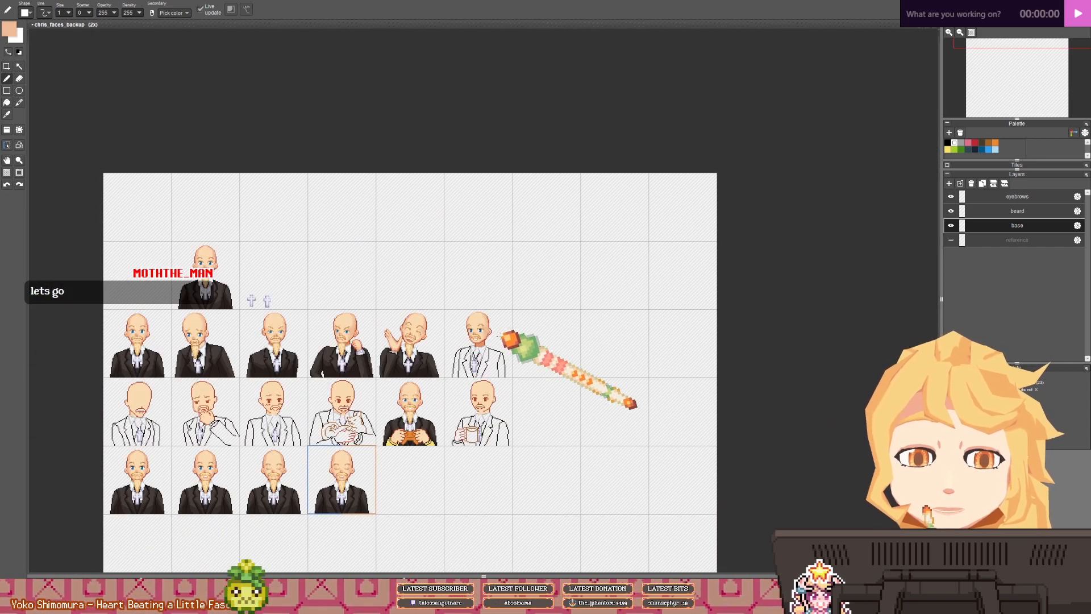
scroll(505, 338, up, 6)
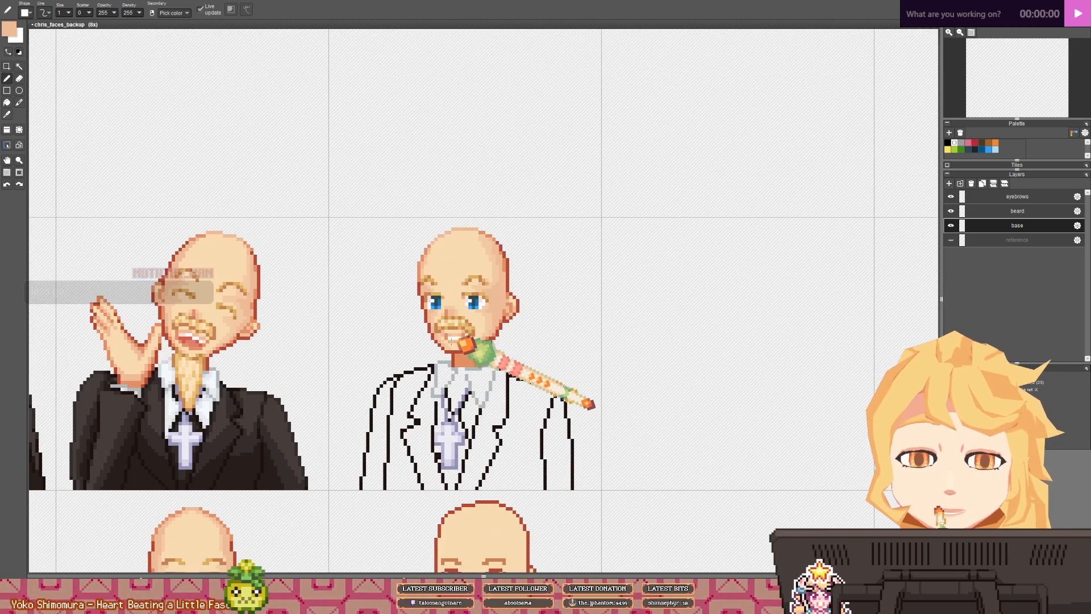
- Refine the smile by touching up the teeth in white and the mouth edges in orange
right_click(458, 337)
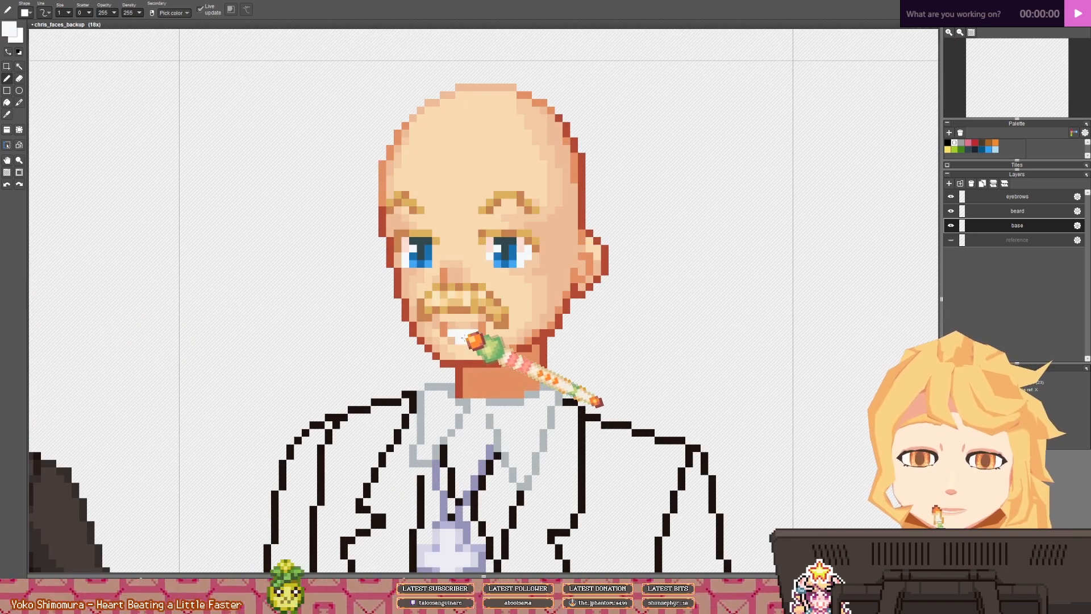
scroll(457, 344, down, 6)
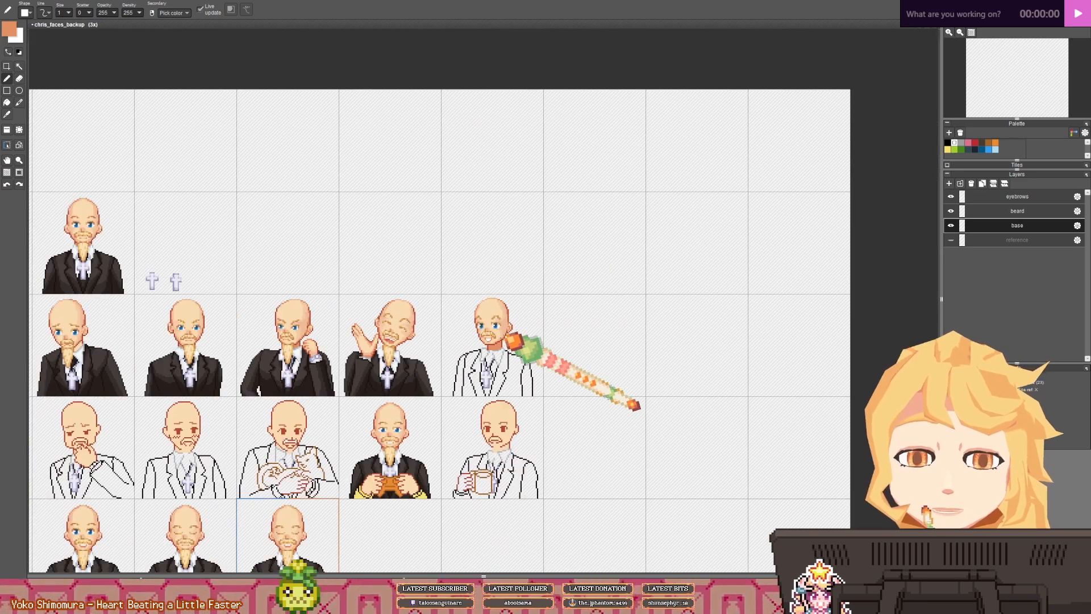
scroll(483, 335, up, 5)
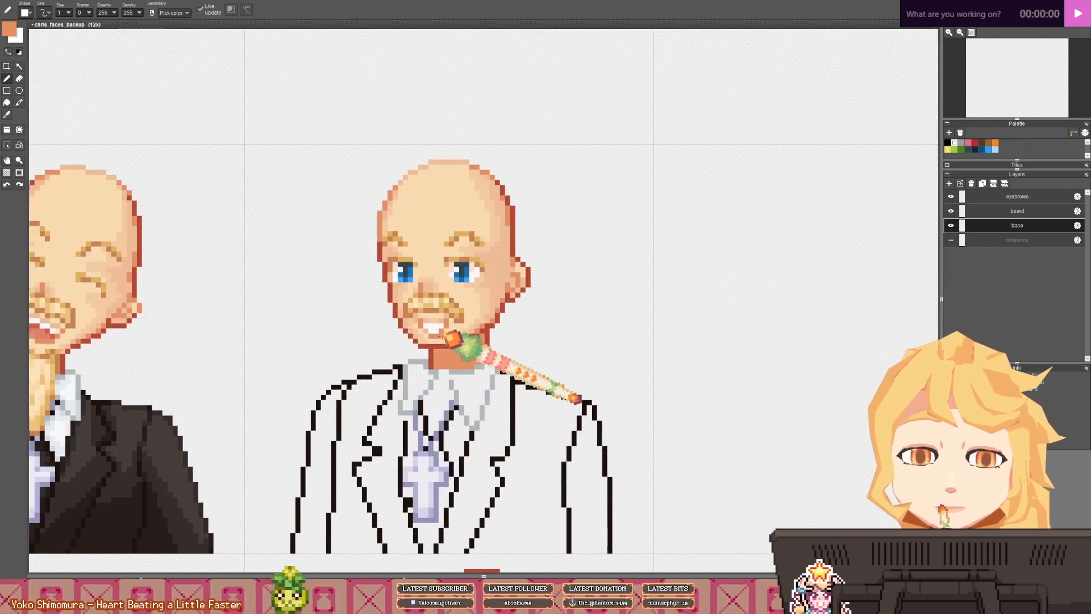
scroll(449, 344, down, 4)
- Sample the pink-red mouth colour from the open-mouthed portrait in the last row and paint the unfinished portrait's lower lip with it
drag(227, 363, 322, 335)
drag(210, 412, 492, 224)
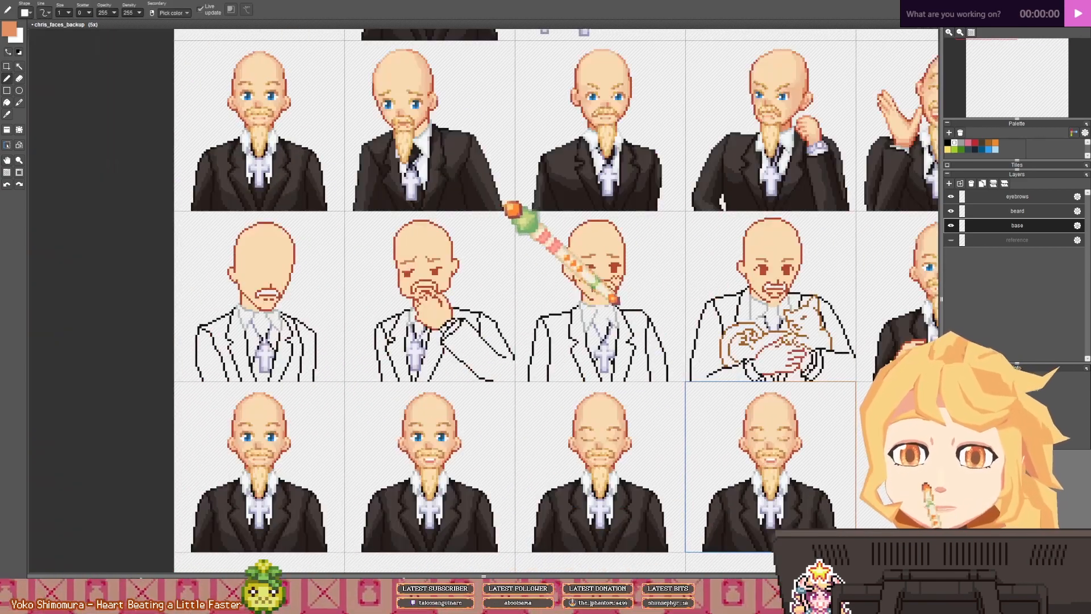
scroll(347, 438, up, 1)
drag(338, 420, 291, 296)
scroll(406, 347, up, 1)
right_click(405, 348)
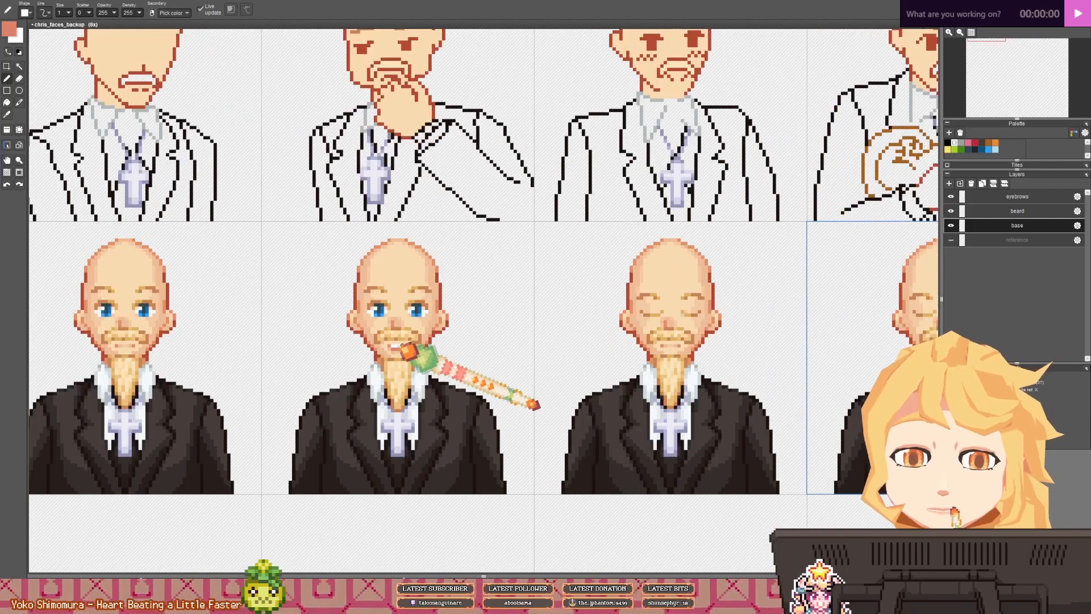
scroll(401, 353, down, 3)
drag(666, 197, 426, 365)
drag(636, 243, 317, 299)
scroll(341, 304, up, 5)
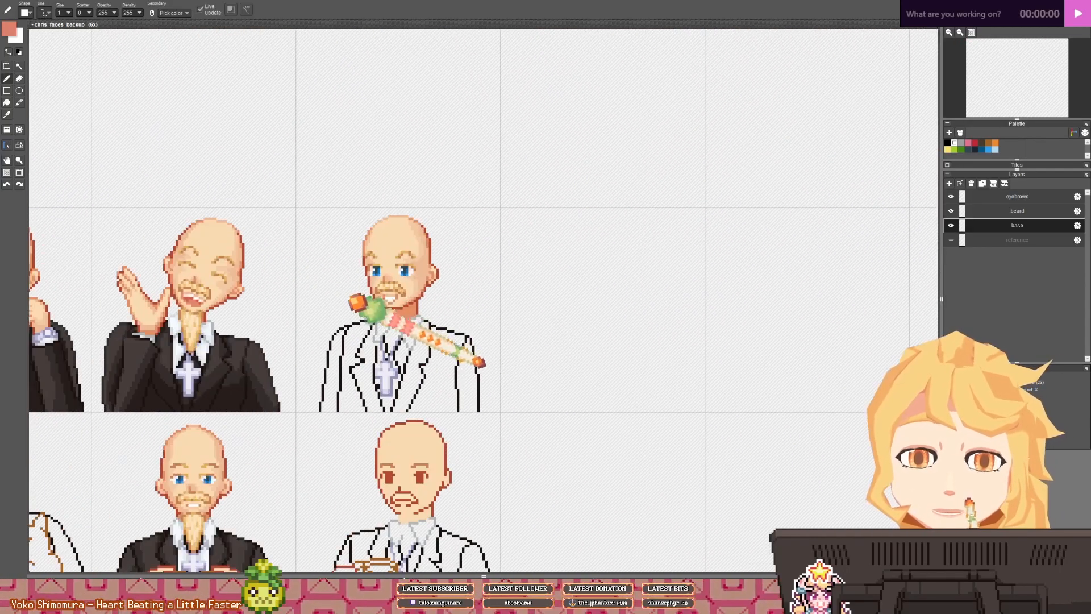
scroll(443, 296, down, 7)
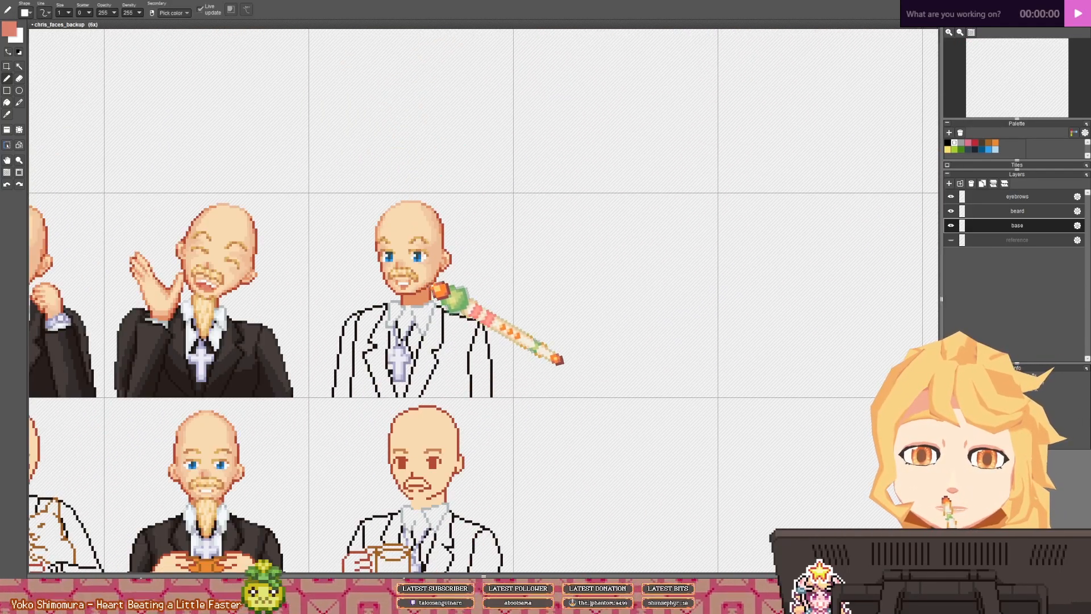
scroll(444, 286, up, 8)
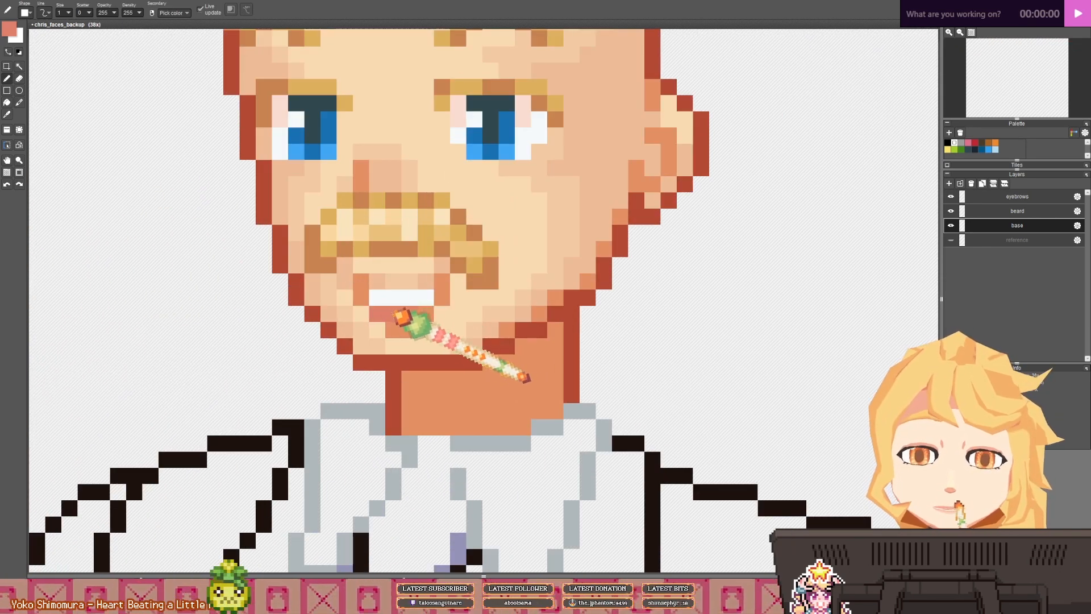
scroll(441, 317, down, 8)
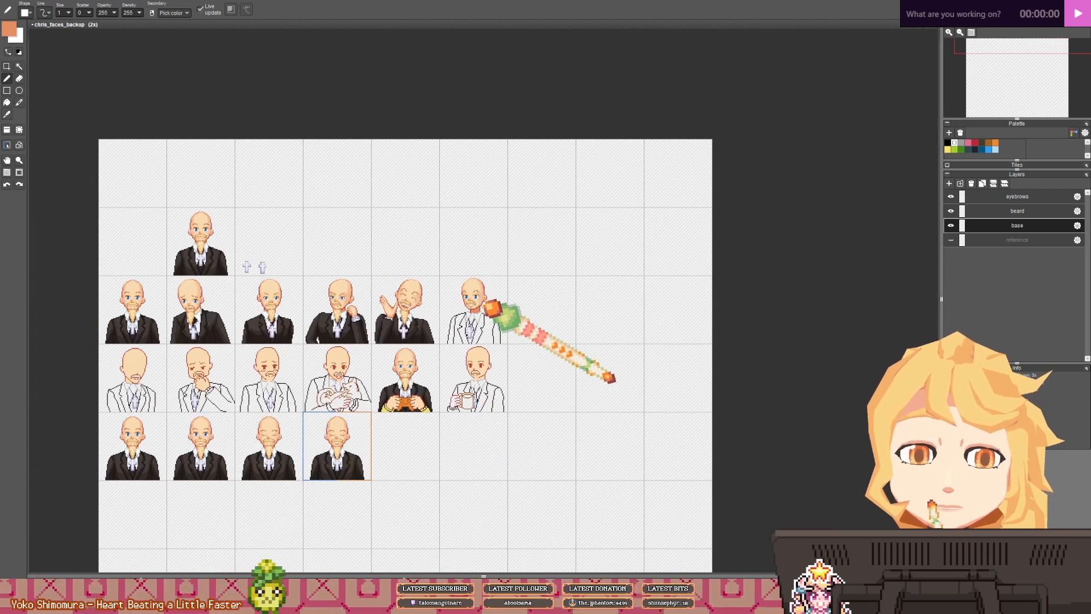
- Fill the unfinished portrait's shirt collar with white and lighten its grey outline
scroll(489, 304, up, 2)
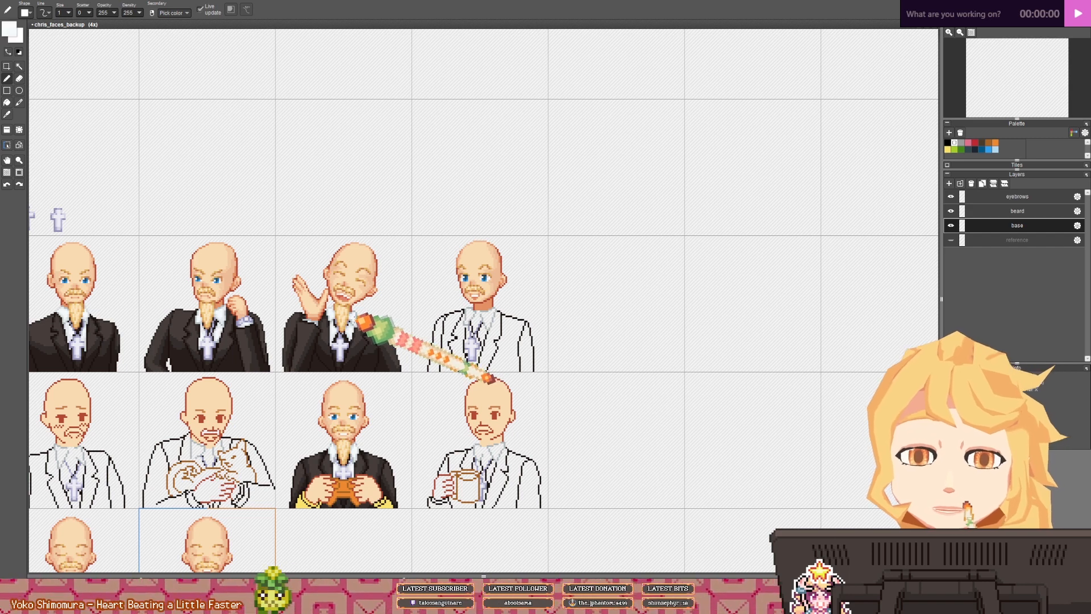
scroll(613, 385, up, 2)
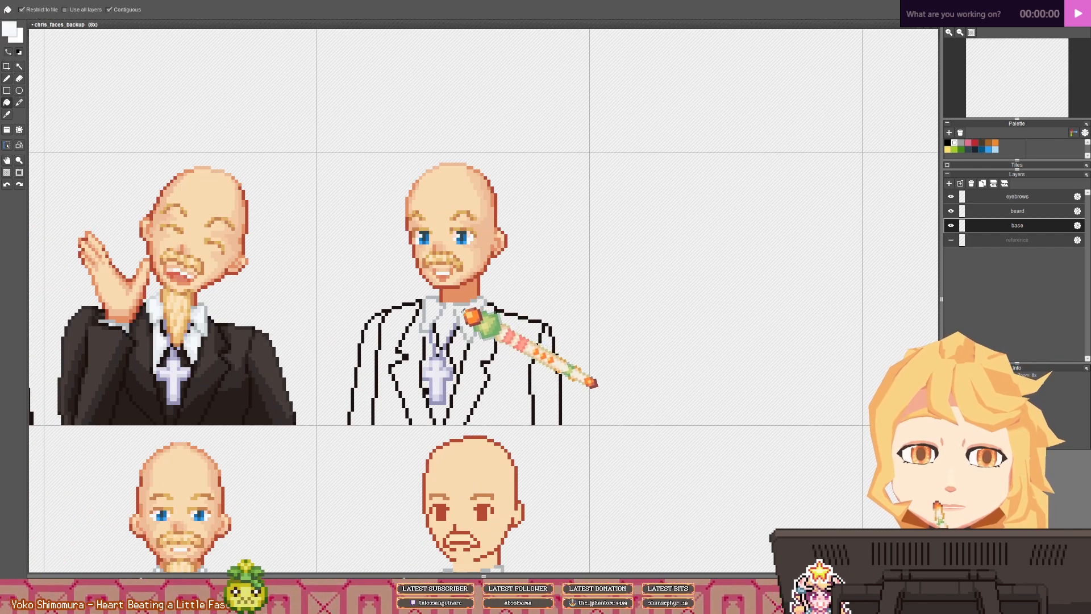
key(b)
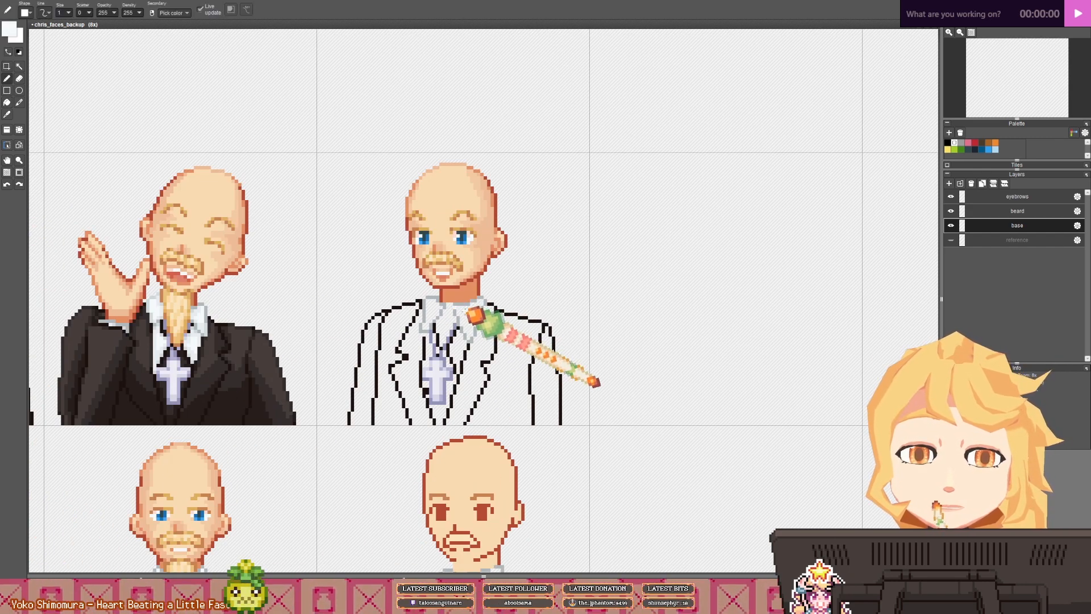
key(f)
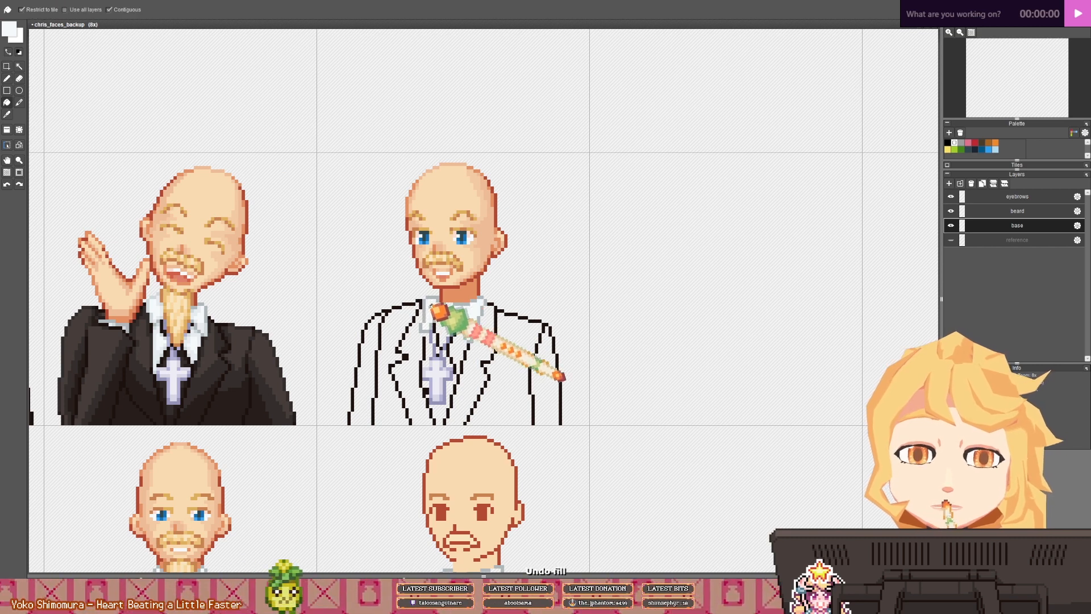
scroll(438, 309, up, 1)
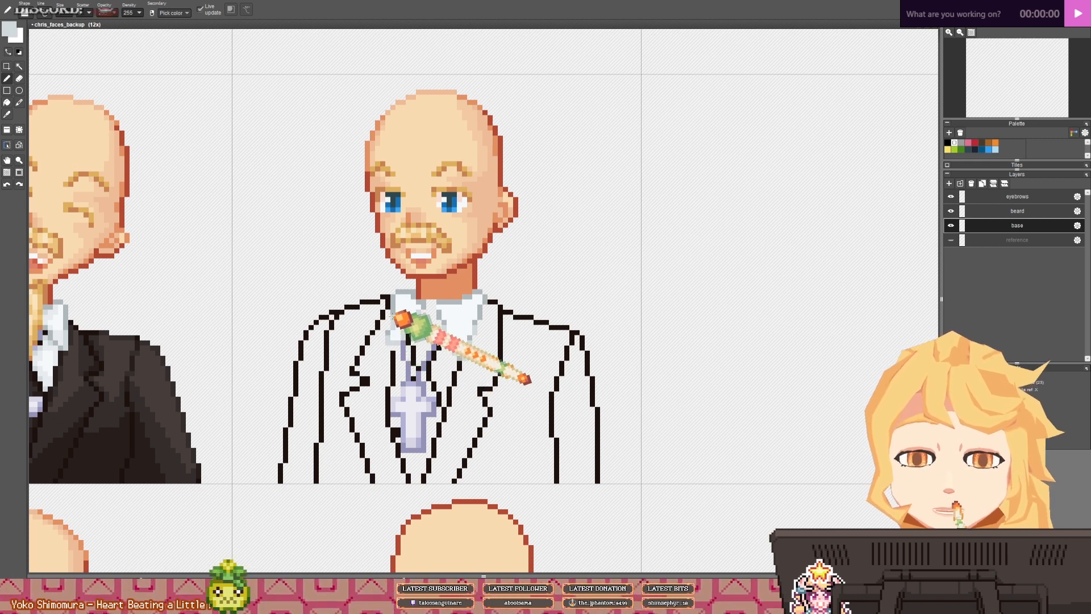
- Shade the collar's edges and the area under the neck with light grey tones
drag(418, 325, 409, 342)
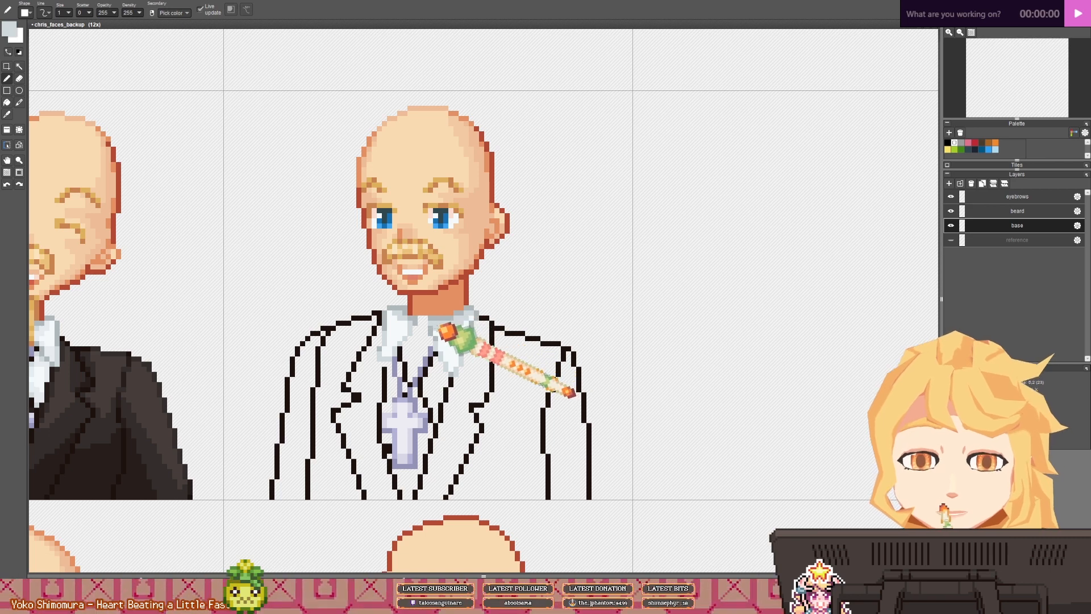
scroll(446, 329, down, 2)
scroll(446, 329, up, 4)
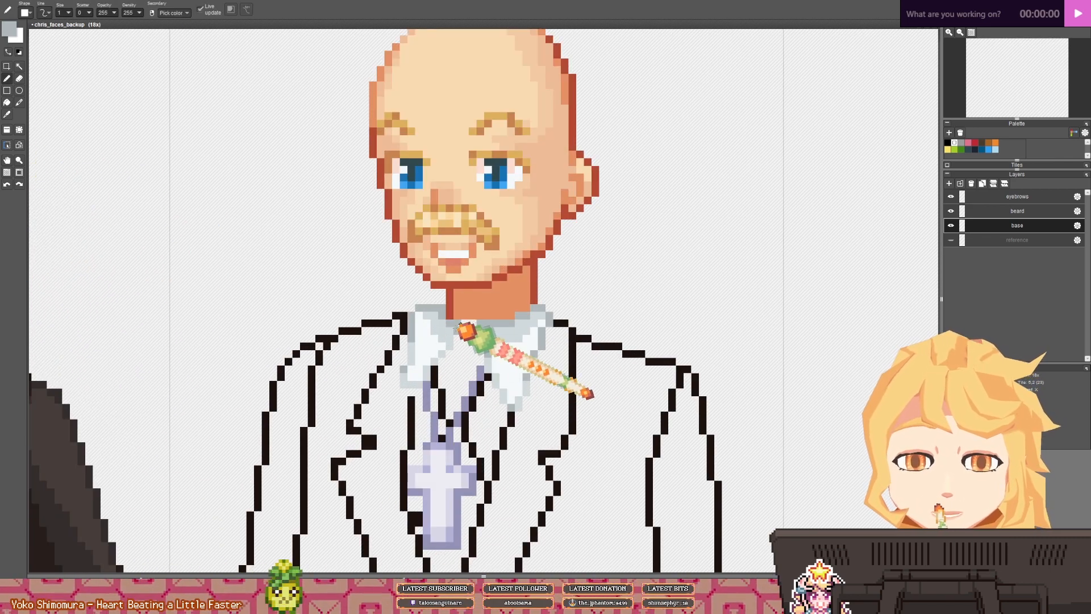
scroll(449, 343, down, 2)
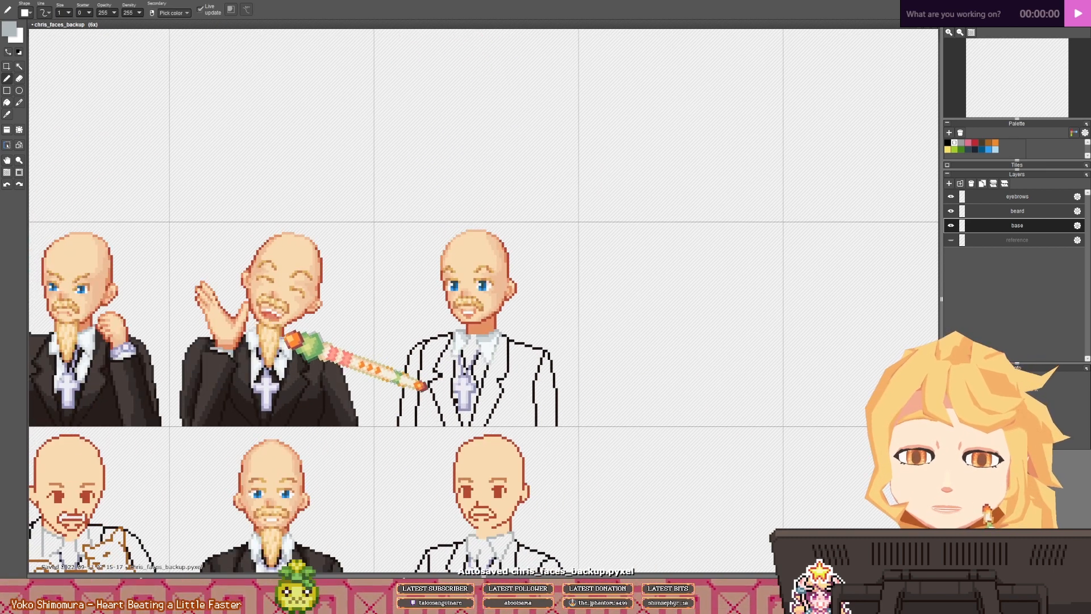
- Refine the collar's folds and highlights with pale grey and near-white pixels
scroll(352, 335, up, 3)
scroll(319, 335, down, 3)
scroll(392, 347, up, 3)
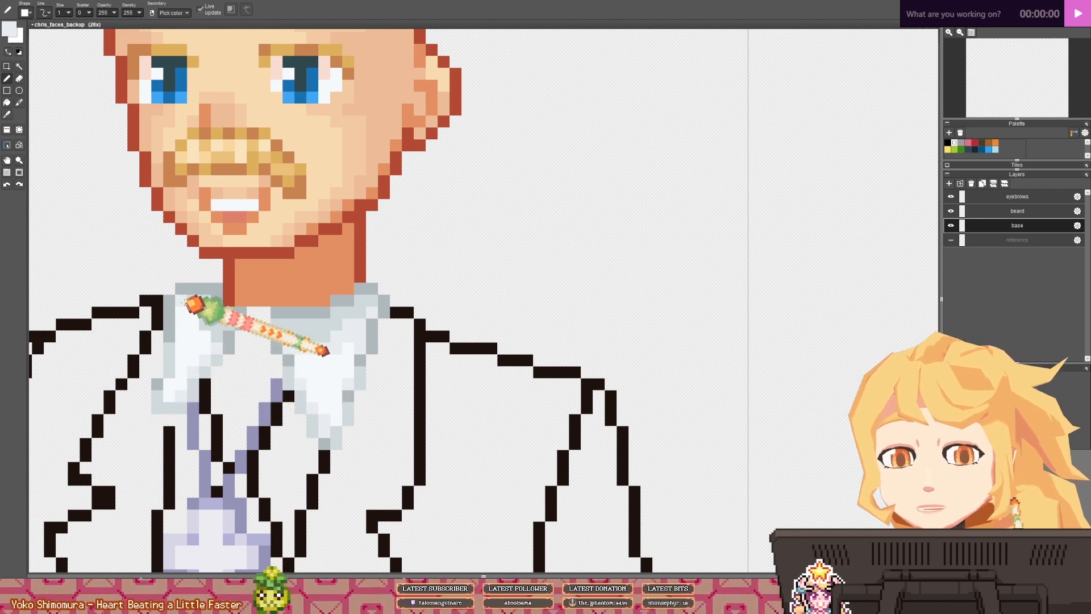
scroll(341, 366, down, 4)
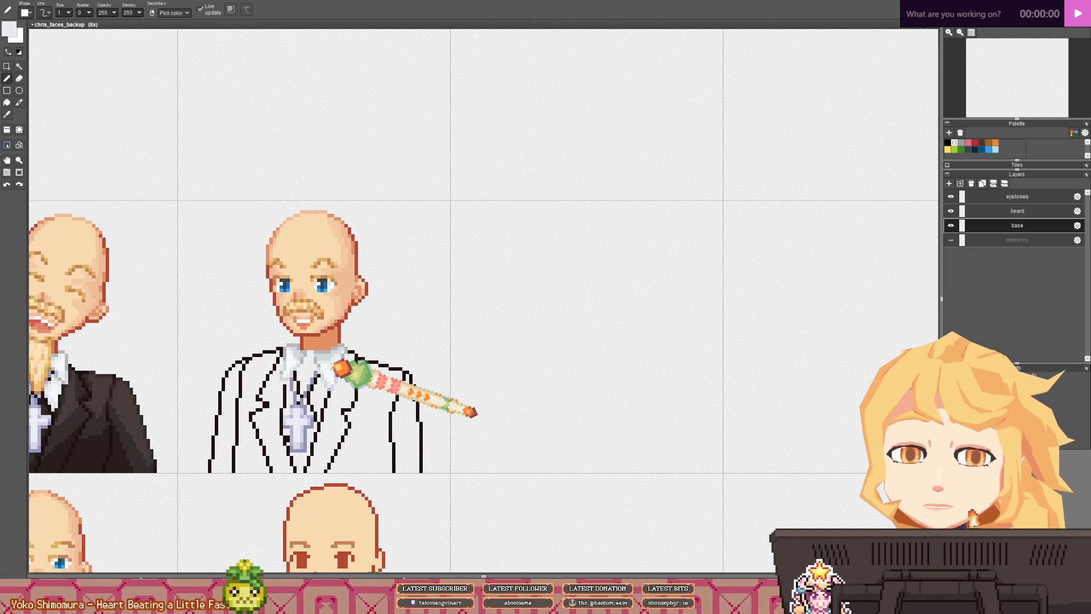
scroll(341, 366, down, 2)
scroll(378, 361, up, 4)
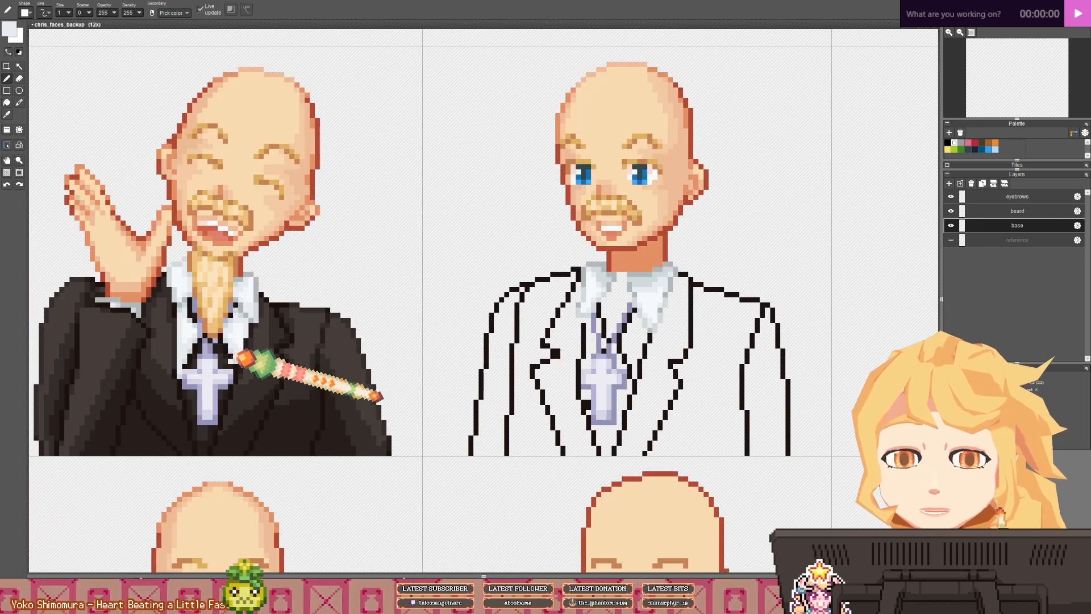
- Sample the dark brown from the laughing portrait's jacket and fill the unfinished portrait's tie and vest with it
right_click(265, 356)
scroll(544, 325, up, 1)
drag(544, 325, 209, 319)
key(g)
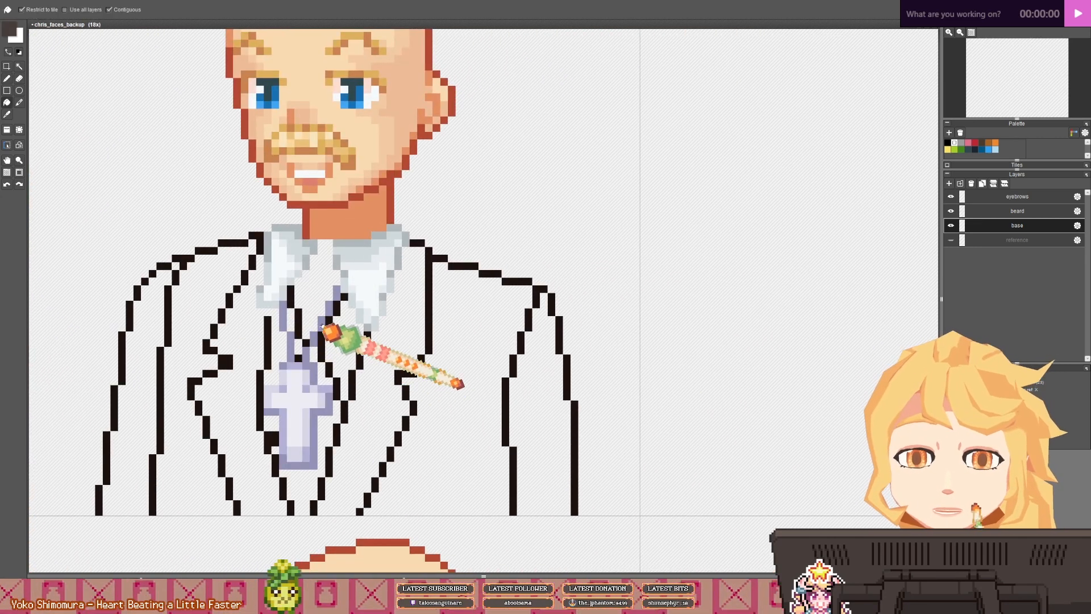
click(322, 326)
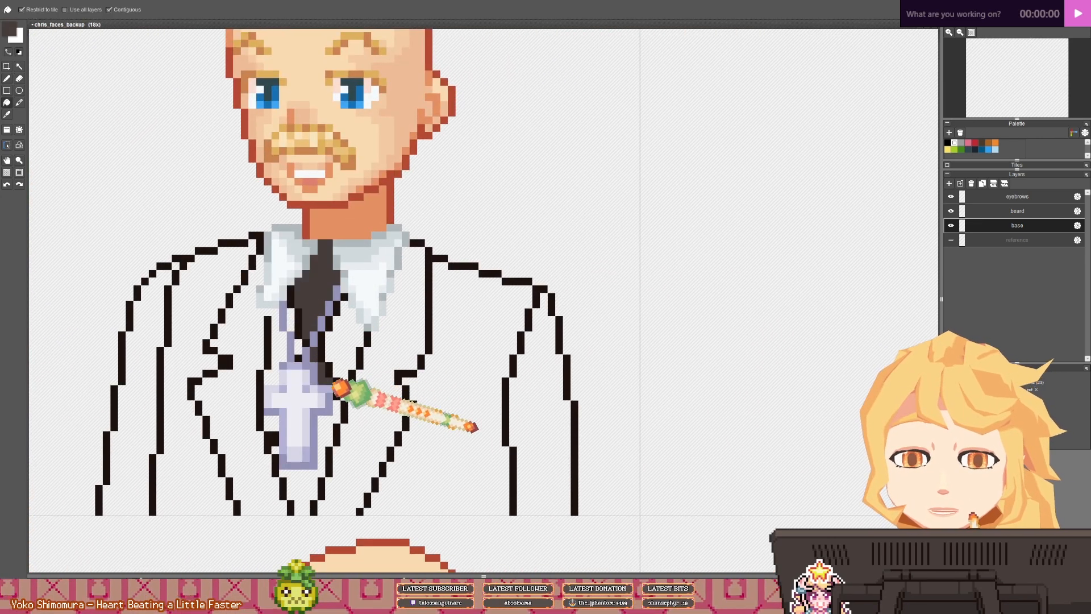
click(337, 432)
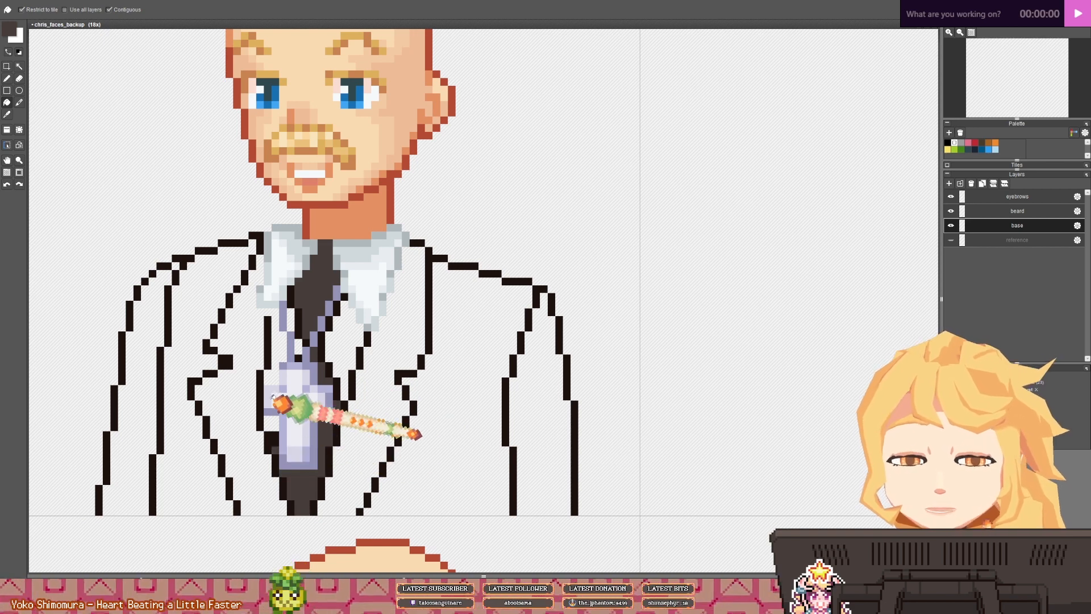
- Sample a darker brown from the laughing portrait's jacket and refill the unfinished portrait's tie and vest area around the cross
key(b)
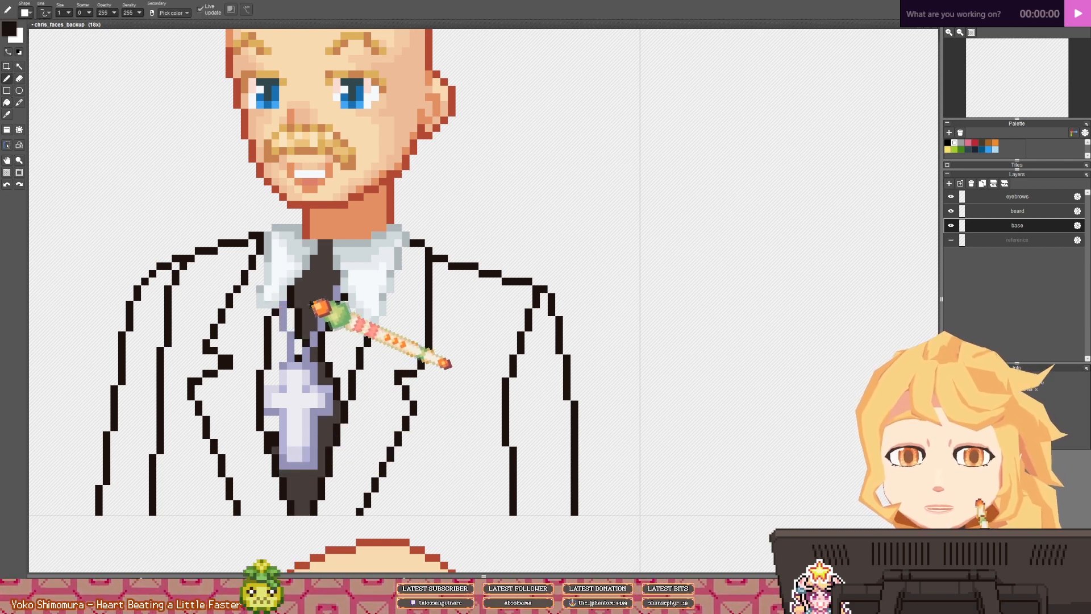
scroll(315, 306, down, 2)
scroll(108, 344, up, 1)
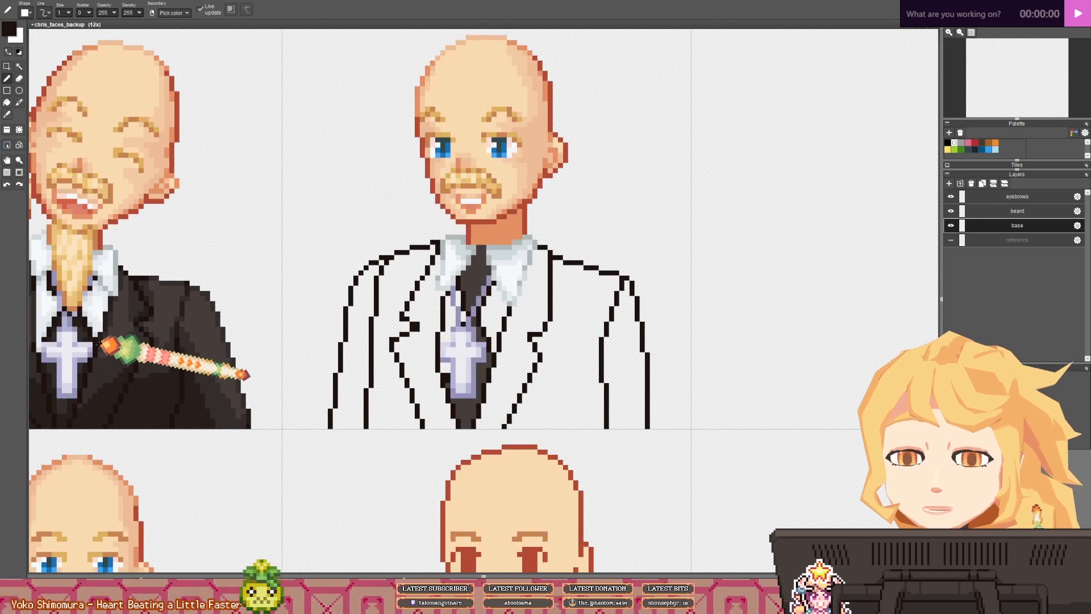
scroll(402, 321, up, 1)
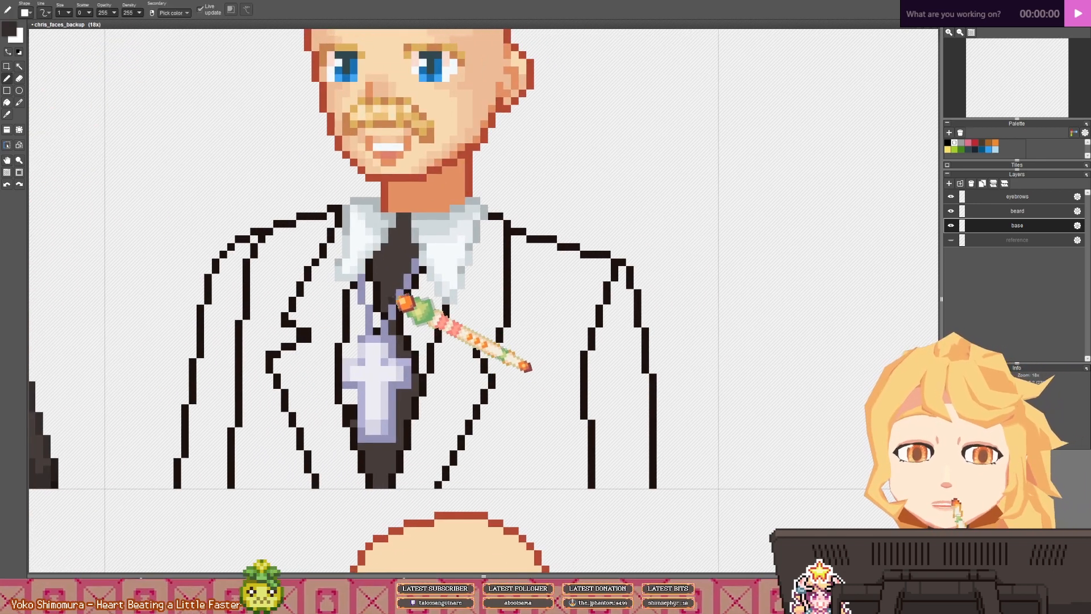
key(f)
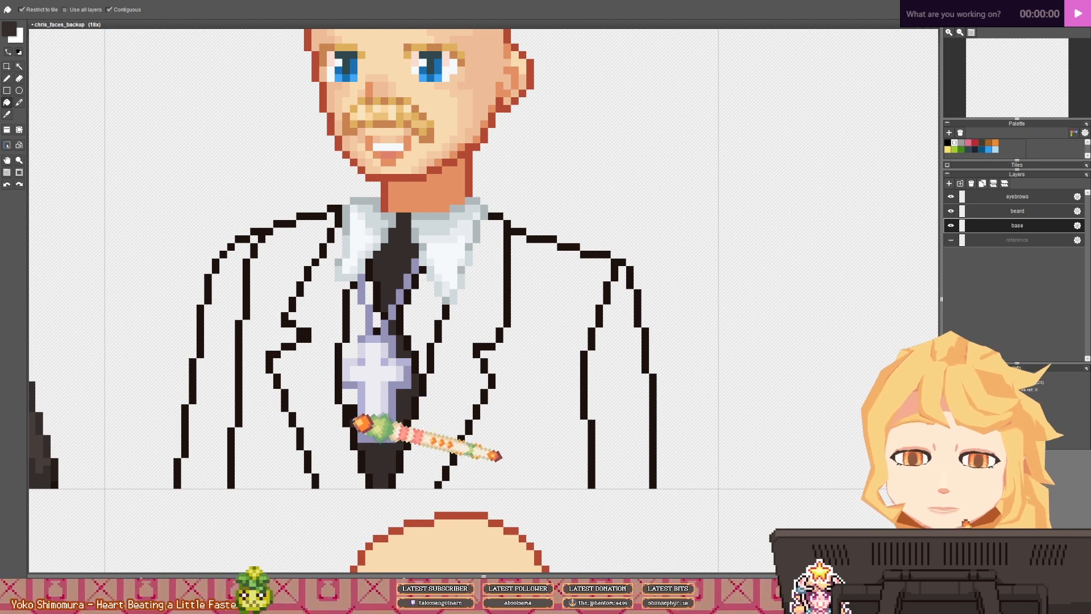
- Fill the unfinished portrait's jacket body, lapels and sleeves with the lighter dark brown of the finished jacket
scroll(439, 379, down, 1)
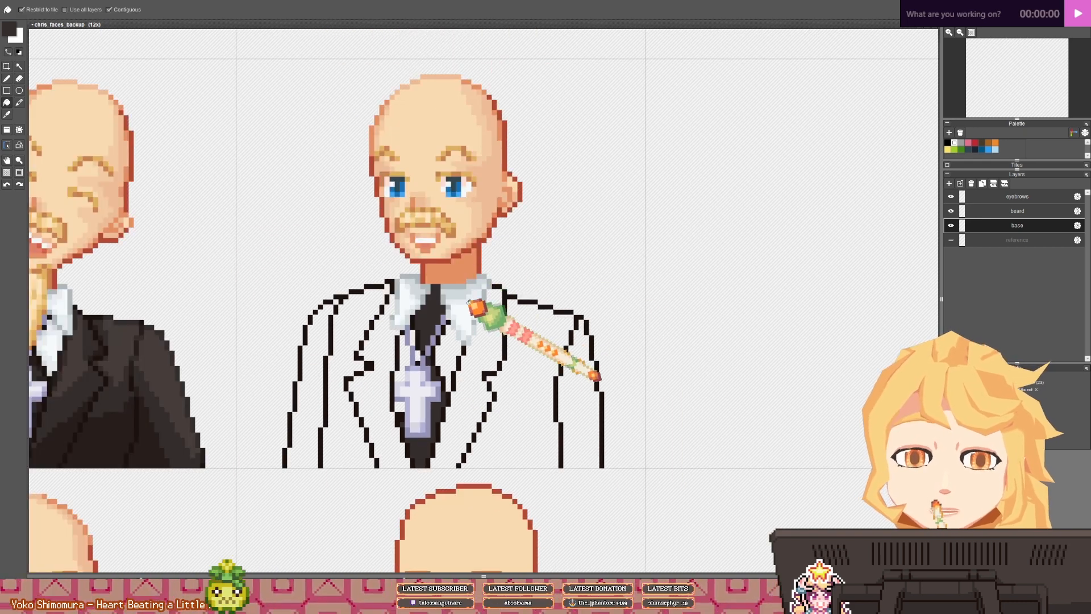
right_click(469, 302)
click(446, 344)
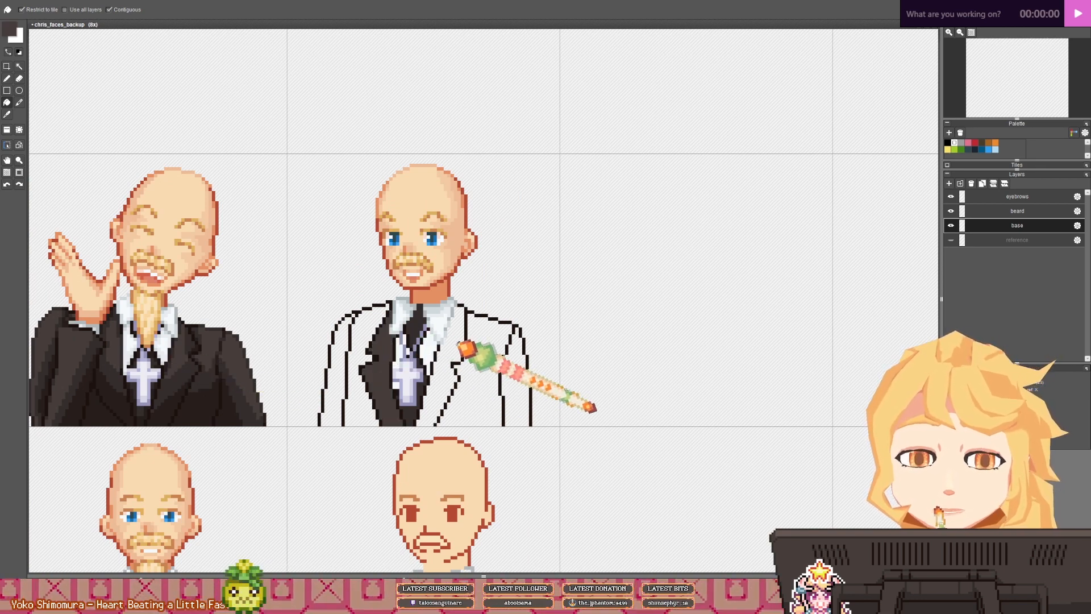
click(343, 341)
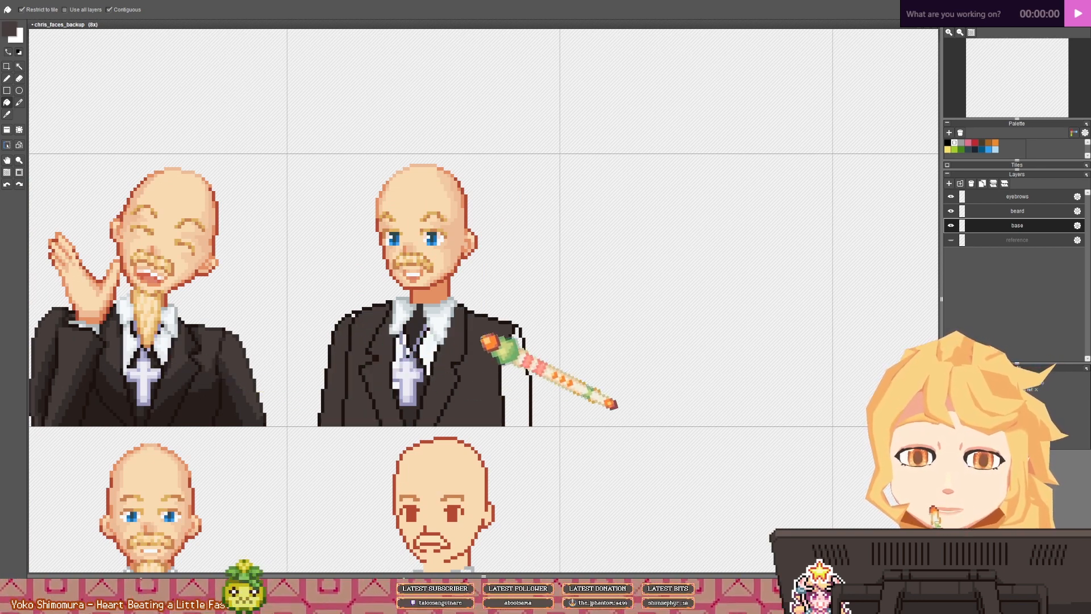
click(519, 358)
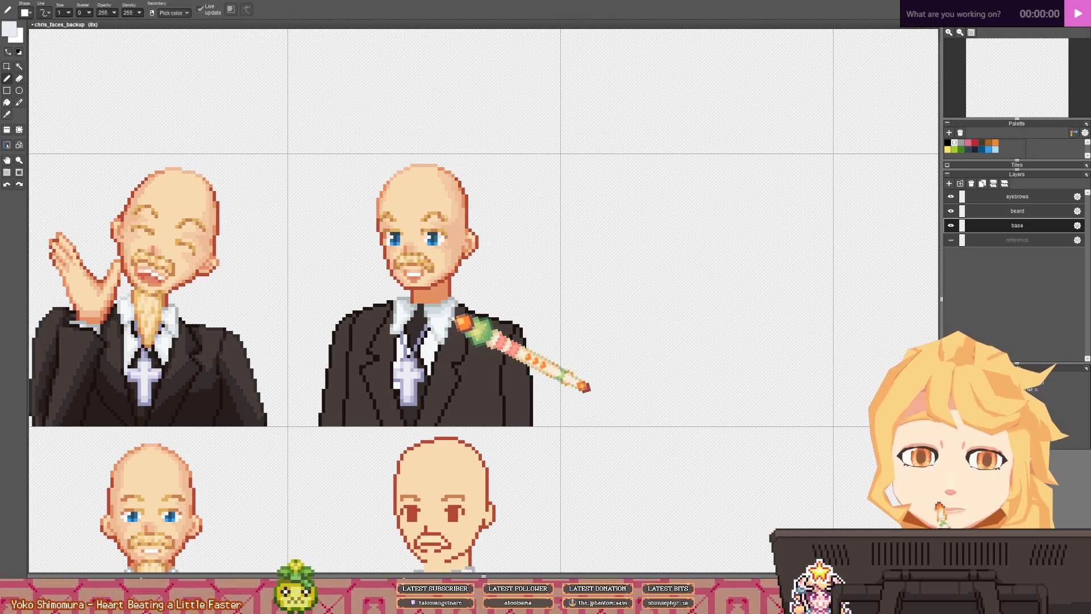
- Fill the shirt below the collar with near-white and shade it with pale grey pixels around the necklace
scroll(449, 329, up, 4)
scroll(427, 367, down, 4)
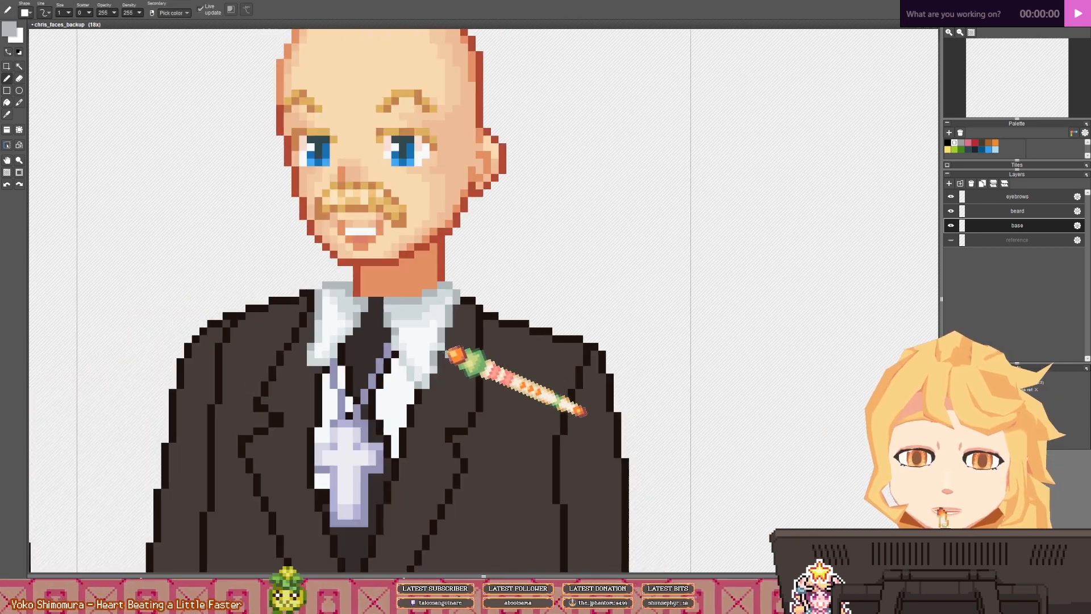
scroll(409, 343, up, 4)
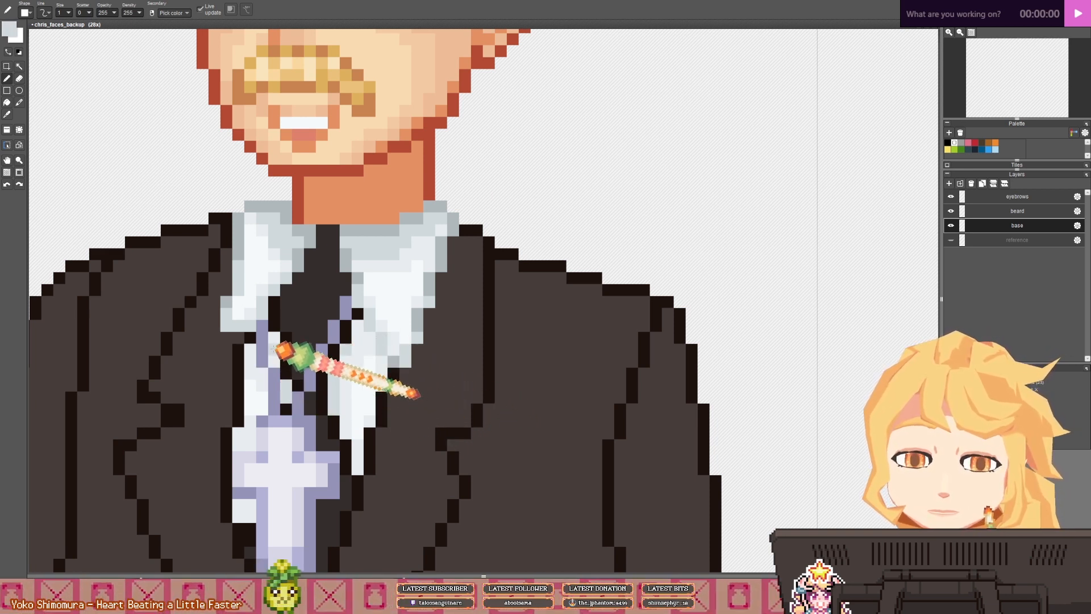
scroll(340, 316, down, 4)
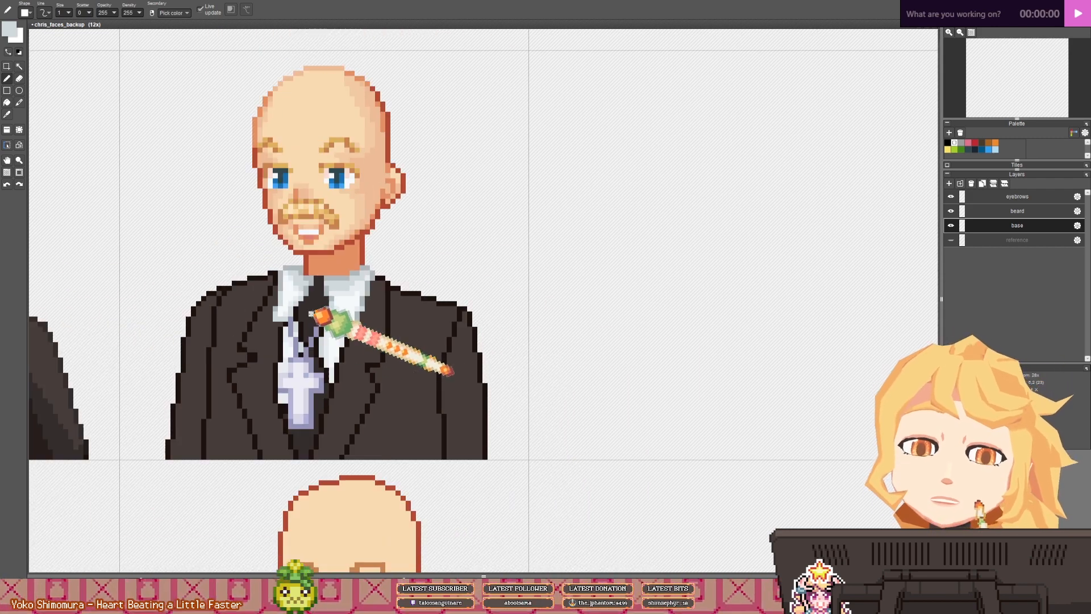
scroll(362, 353, up, 2)
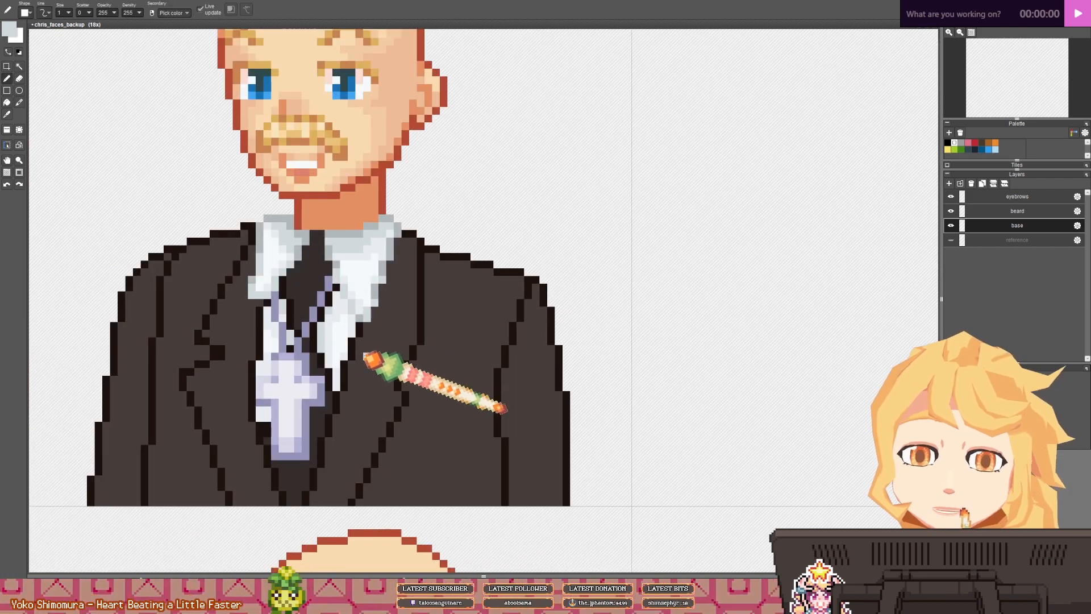
- Refill the tie and the vest around the cross with the near-black brown used for the finished jacket's shadows
right_click(306, 292)
scroll(305, 292, down, 3)
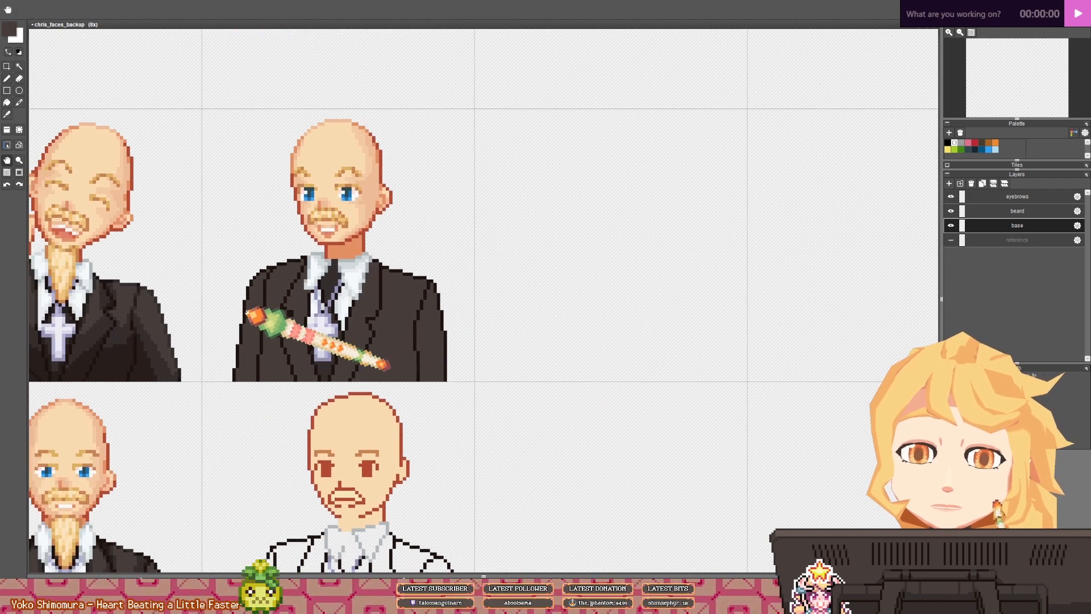
scroll(159, 364, up, 2)
key(g)
click(459, 246)
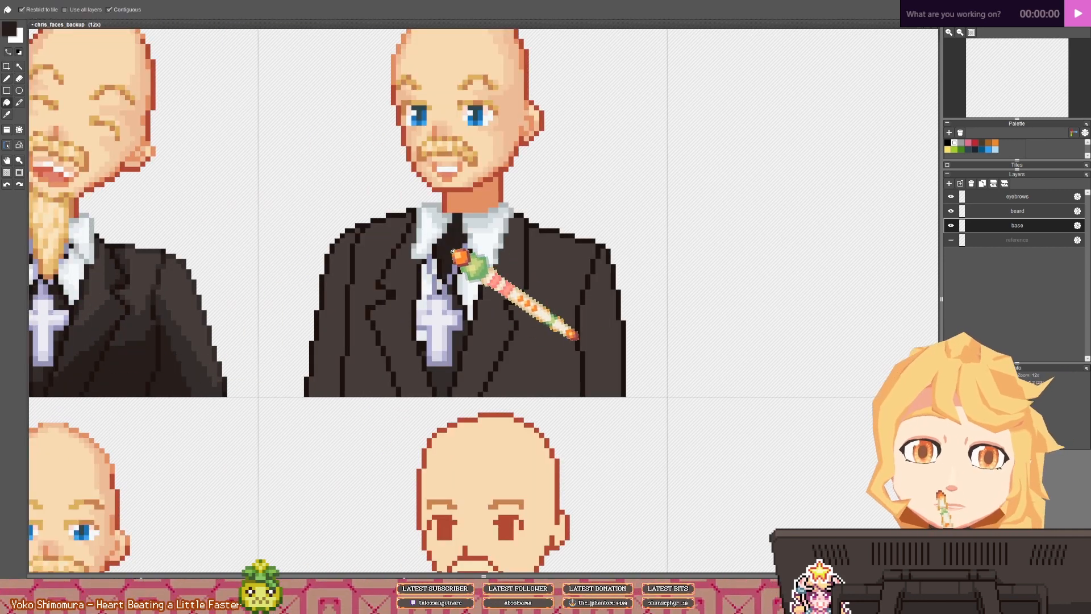
click(458, 335)
drag(471, 319, 447, 319)
scroll(446, 319, up, 2)
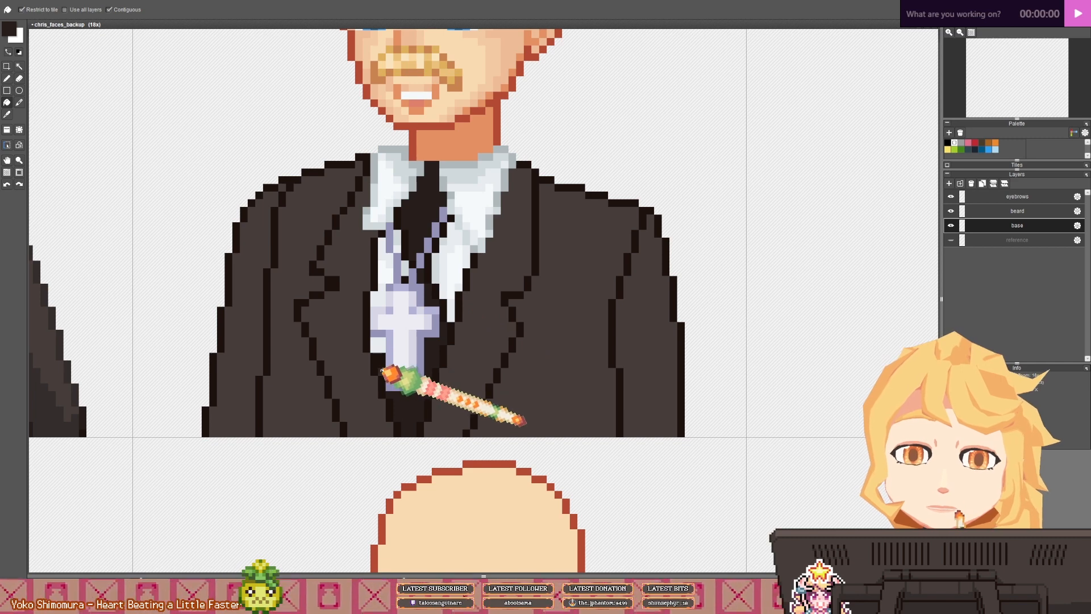
- Sample the mid-dark brown from the laughing portrait's jacket and paint subtle highlights on the tie and vest
key(b)
drag(275, 292, 517, 339)
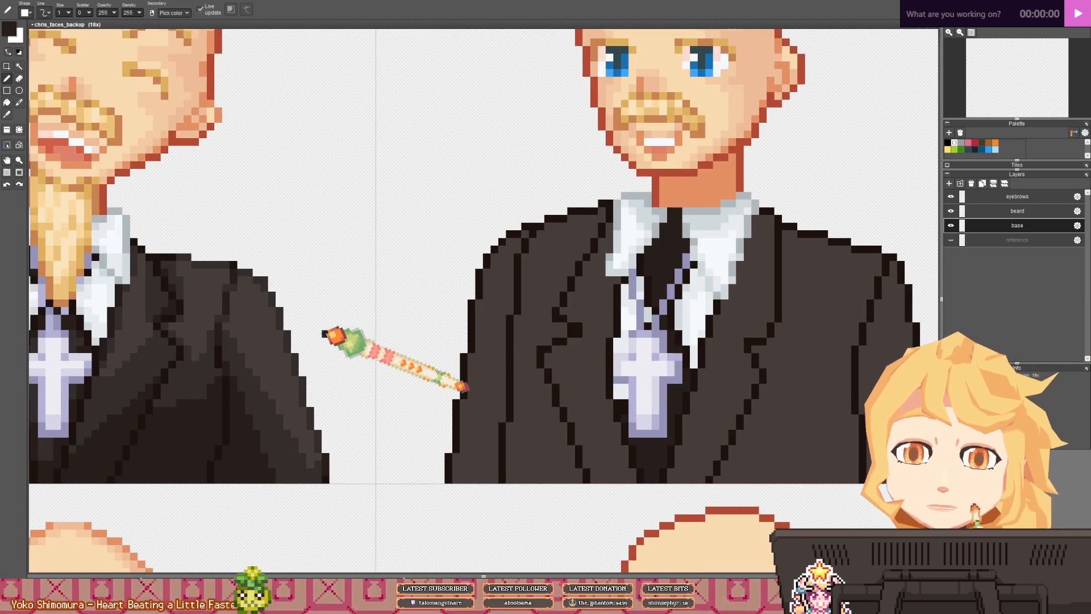
right_click(187, 348)
drag(666, 232, 317, 243)
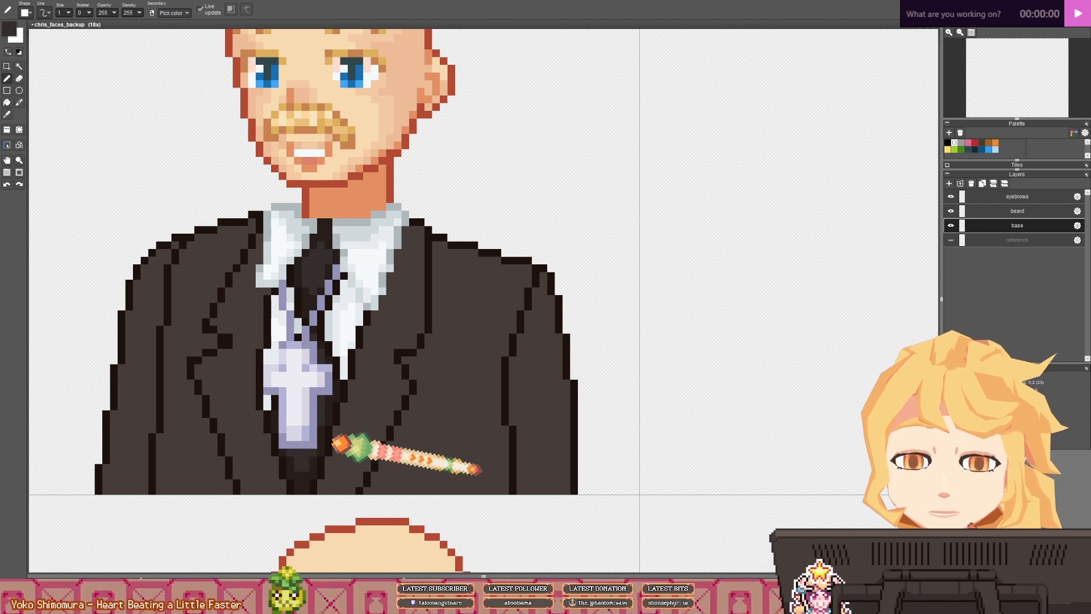
scroll(311, 449, down, 3)
scroll(364, 414, up, 3)
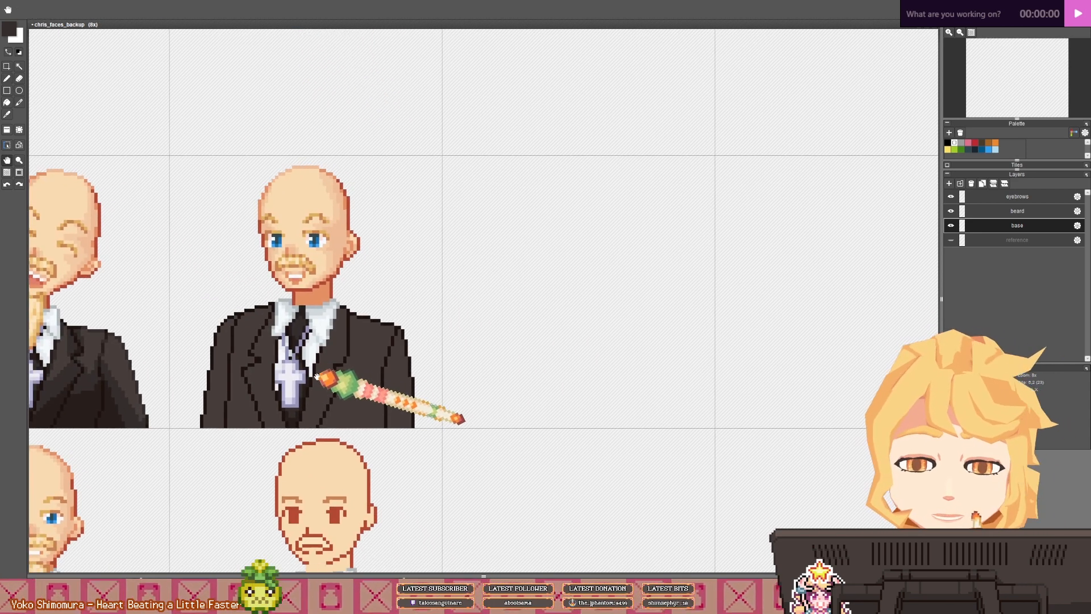
- Outline shadow areas in near-black brown across the jacket's right side, down the right sleeve and along the right lapel
scroll(311, 378, up, 2)
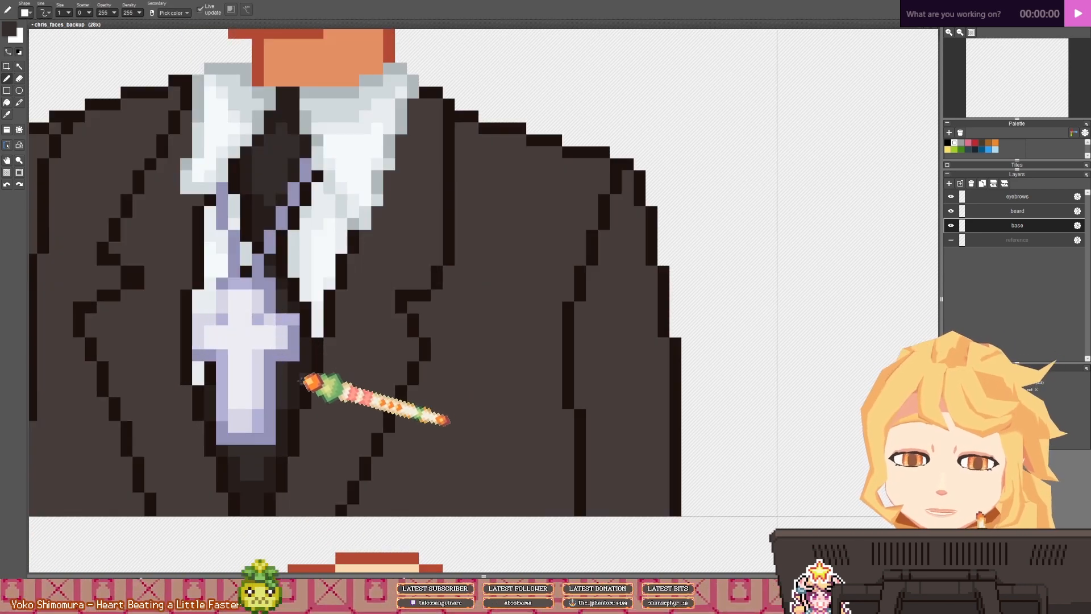
scroll(375, 379, up, 2)
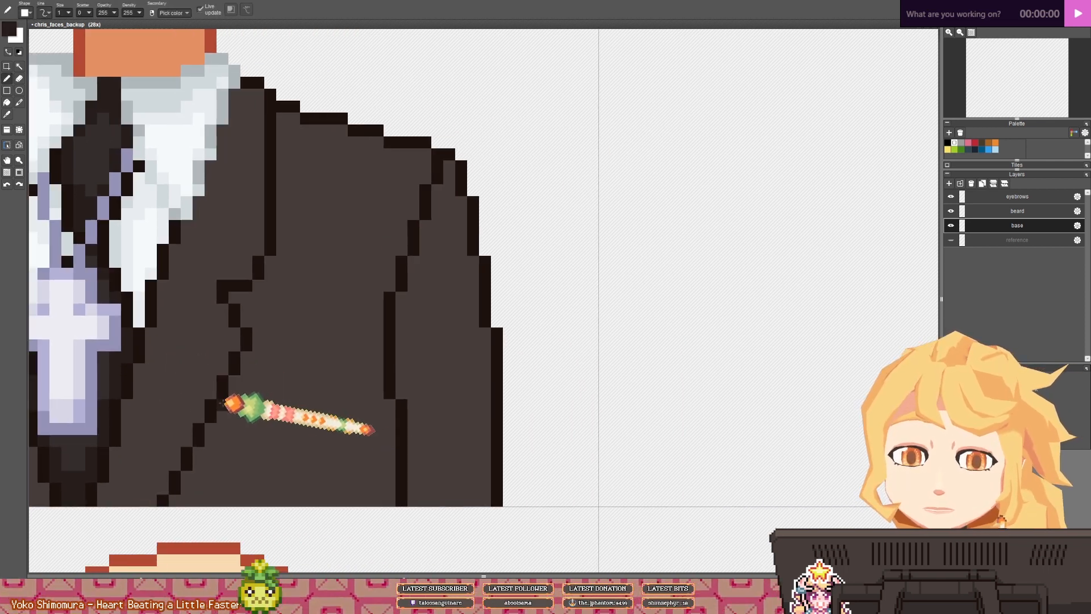
mouse_move(226, 402)
mouse_down()
mouse_move(328, 391)
mouse_move(385, 346)
mouse_up()
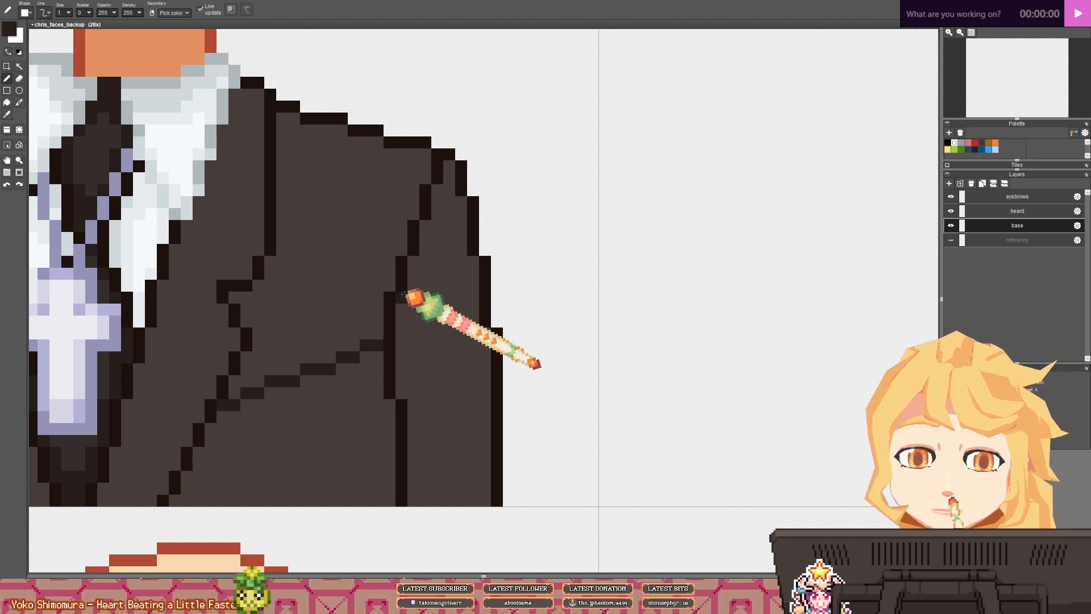
mouse_move(404, 296)
mouse_down()
mouse_move(436, 361)
mouse_move(461, 500)
mouse_up()
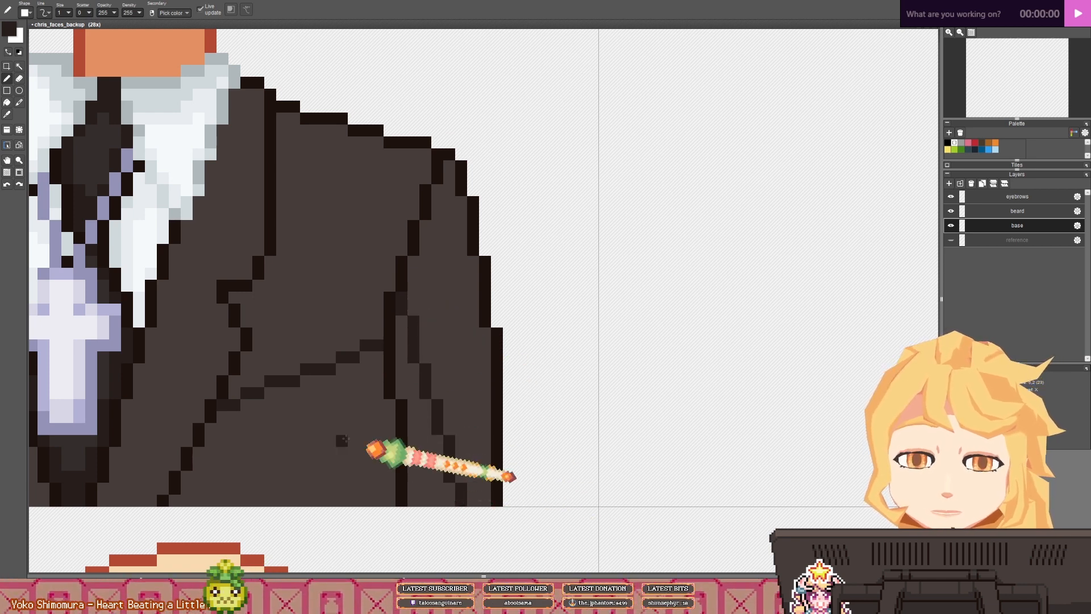
drag(134, 367, 276, 381)
mouse_move(260, 477)
mouse_down()
mouse_move(331, 372)
mouse_move(363, 347)
mouse_up()
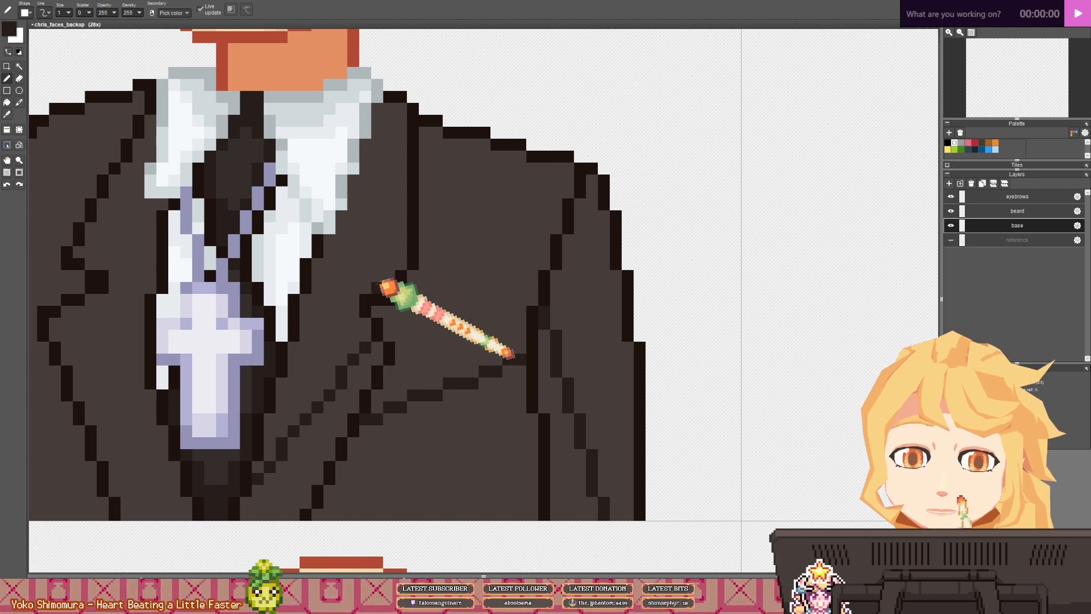
- Thicken the lapel notch edges and outline matching shadow areas on the left lapel, jacket side and sleeve
scroll(354, 271, down, 3)
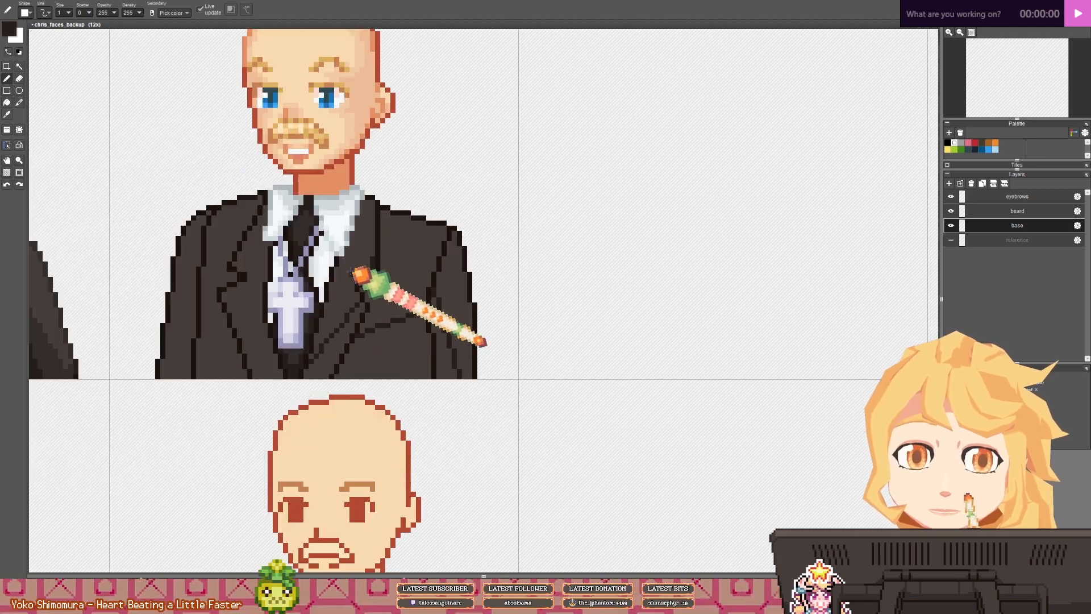
scroll(356, 274, up, 3)
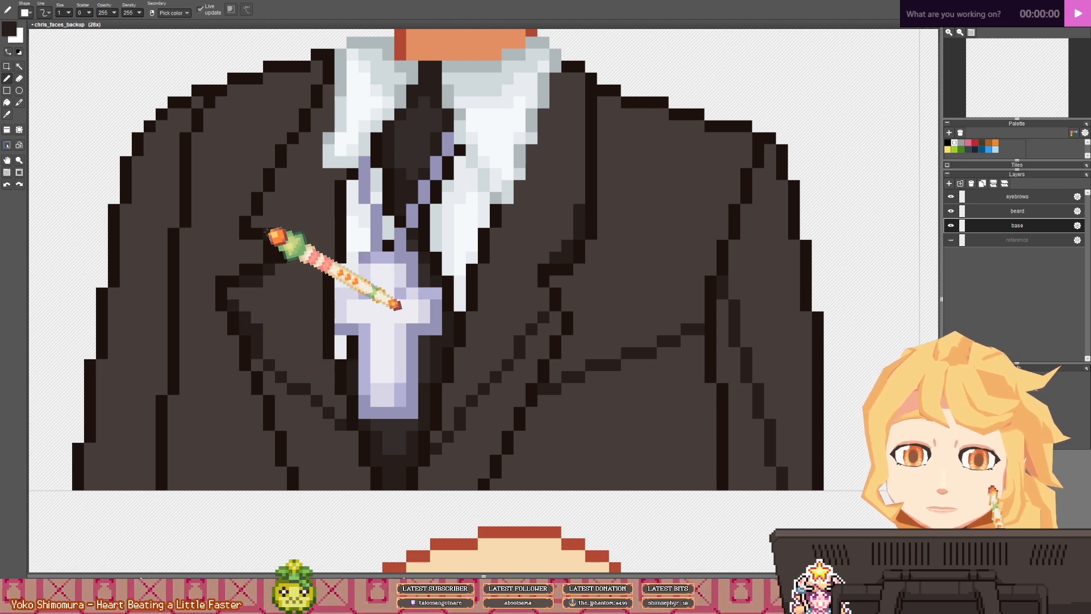
drag(341, 175, 316, 261)
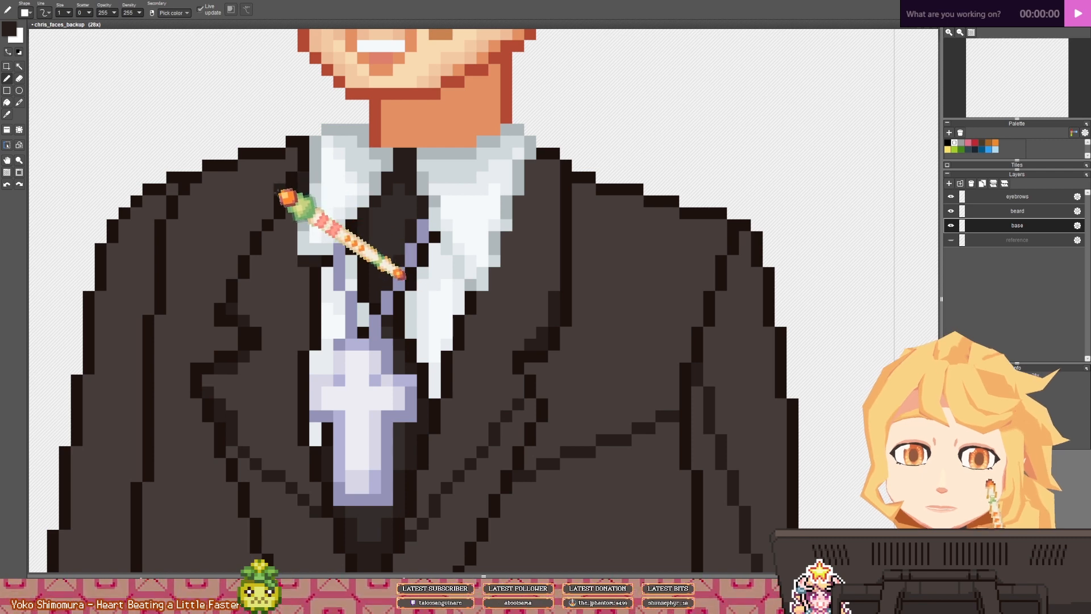
mouse_move(204, 410)
mouse_down()
mouse_move(265, 276)
mouse_move(237, 293)
mouse_move(265, 315)
mouse_move(239, 282)
mouse_up()
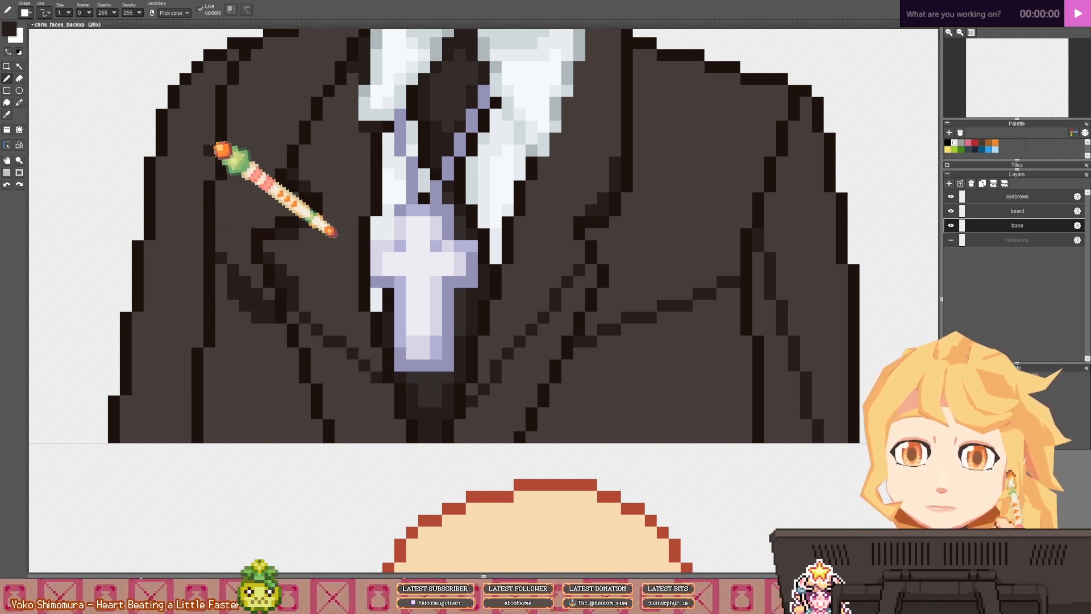
mouse_move(211, 127)
mouse_down()
mouse_move(177, 182)
mouse_move(157, 294)
mouse_move(180, 435)
mouse_move(145, 433)
mouse_up()
- Fill the outlined shadow areas on the lower jacket, lapels and both sleeves with near-black brown
key(f)
click(183, 408)
click(253, 399)
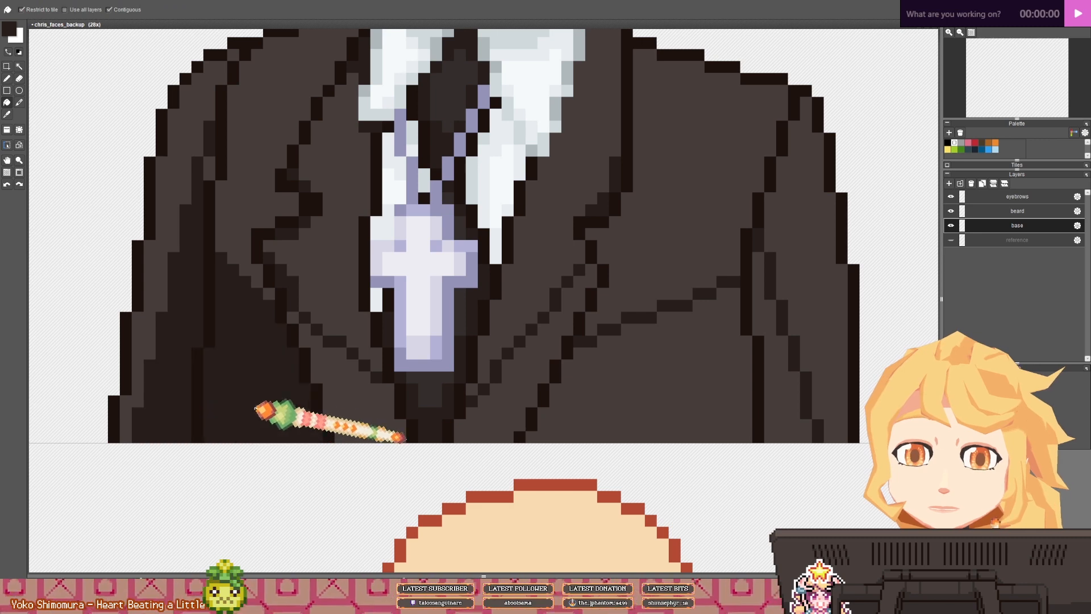
click(381, 407)
click(514, 405)
click(619, 405)
drag(717, 394, 498, 426)
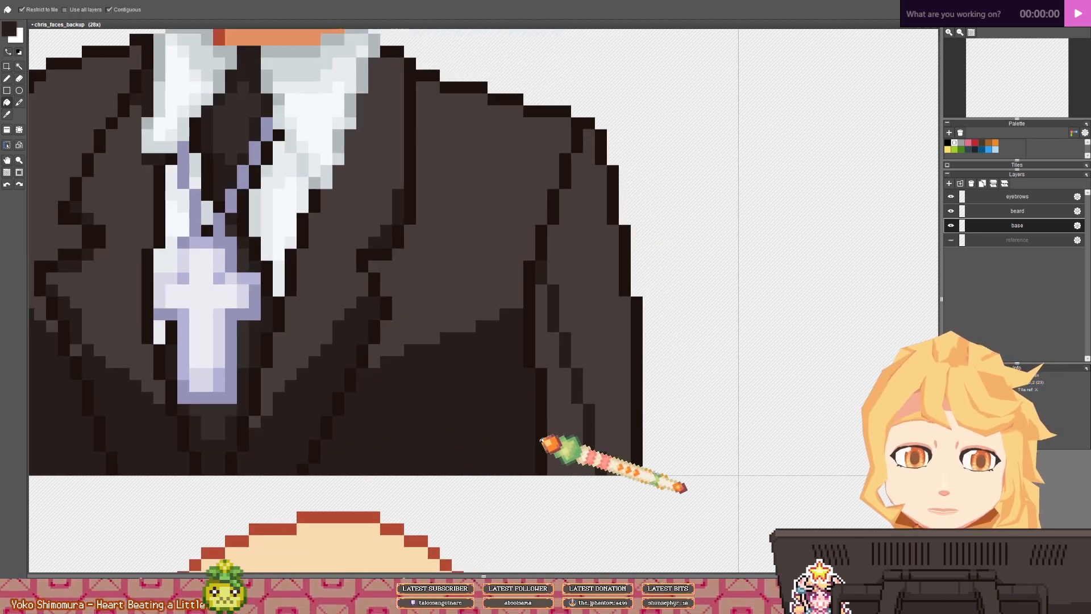
click(567, 433)
- Sample the mid-dark brown from the laughing portrait's jacket and add a transition band beside the shadows on the jacket's right side and right sleeve
drag(74, 308, 253, 345)
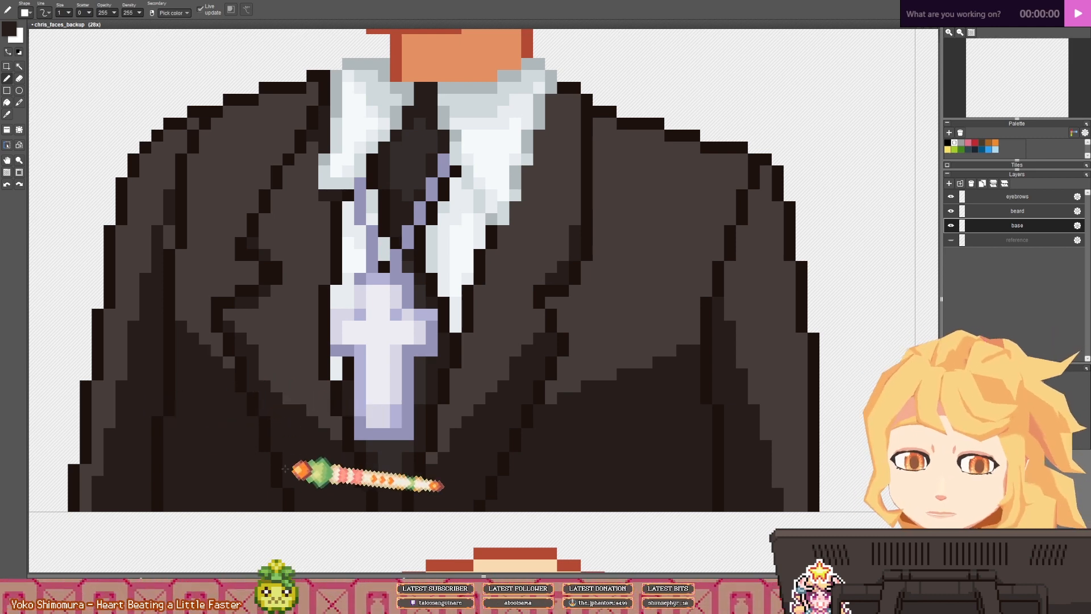
scroll(156, 400, down, 4)
drag(196, 421, 353, 344)
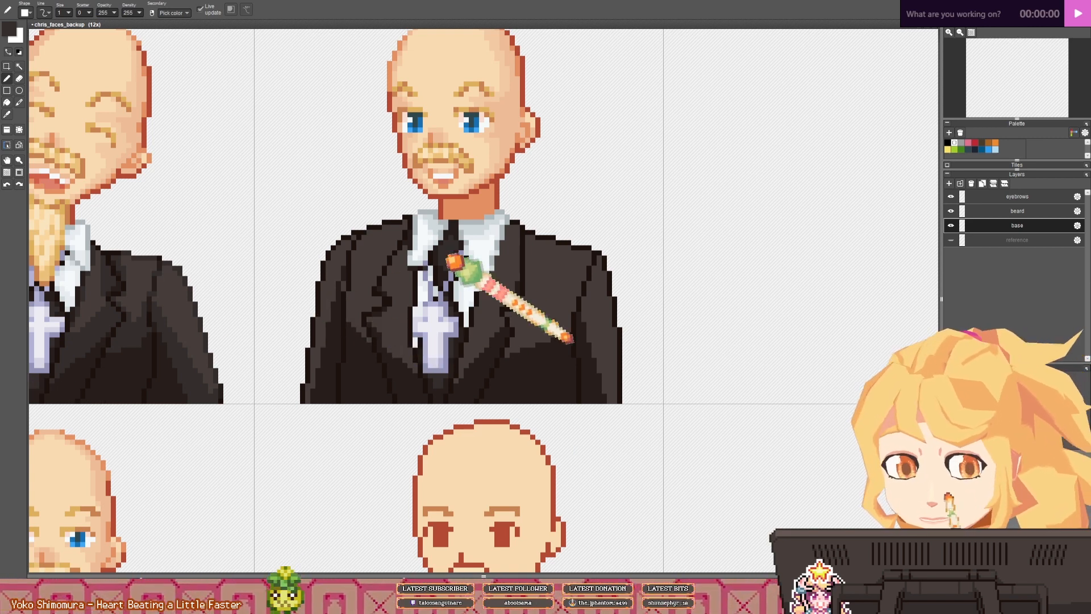
scroll(479, 292, up, 3)
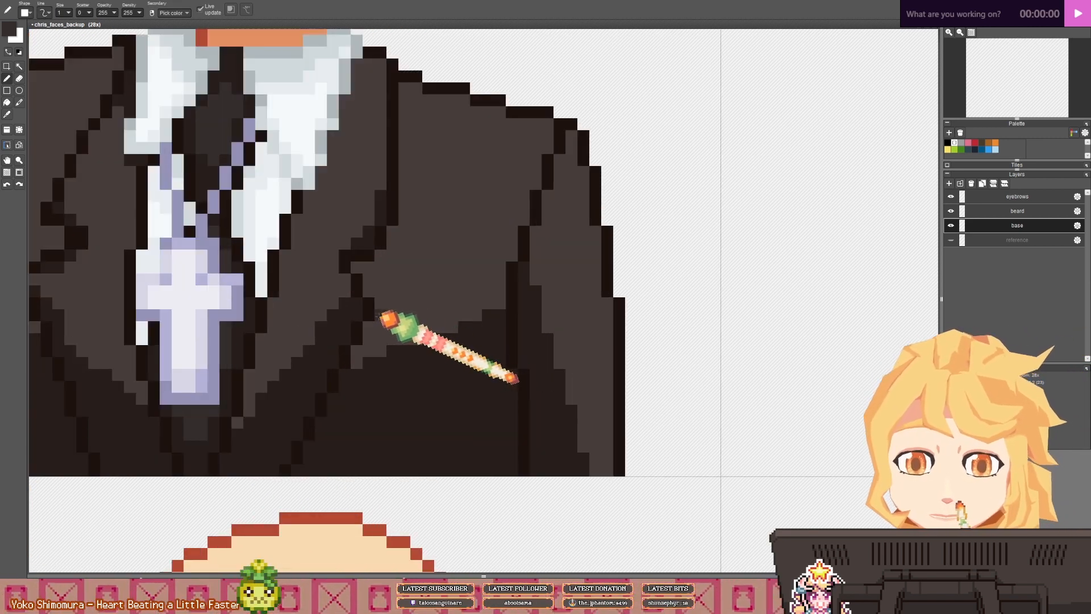
drag(379, 314, 500, 267)
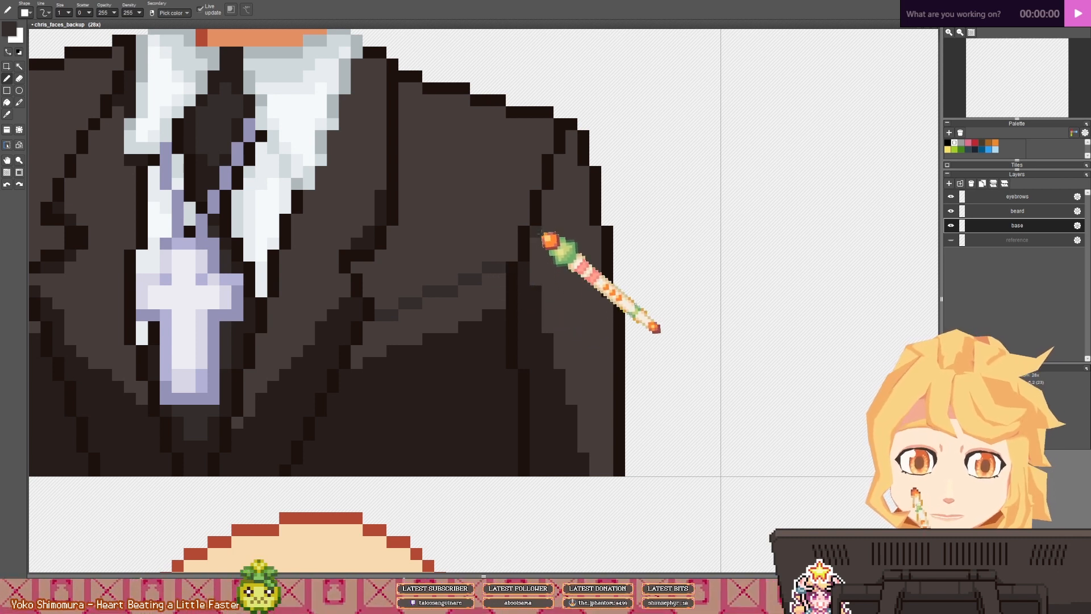
drag(546, 223, 588, 449)
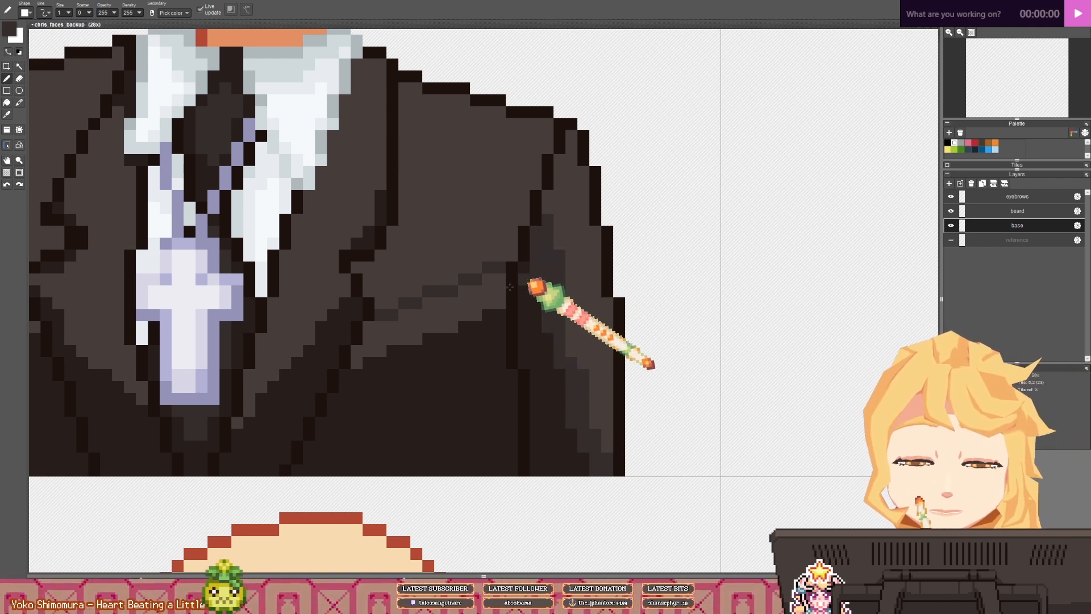
key(f)
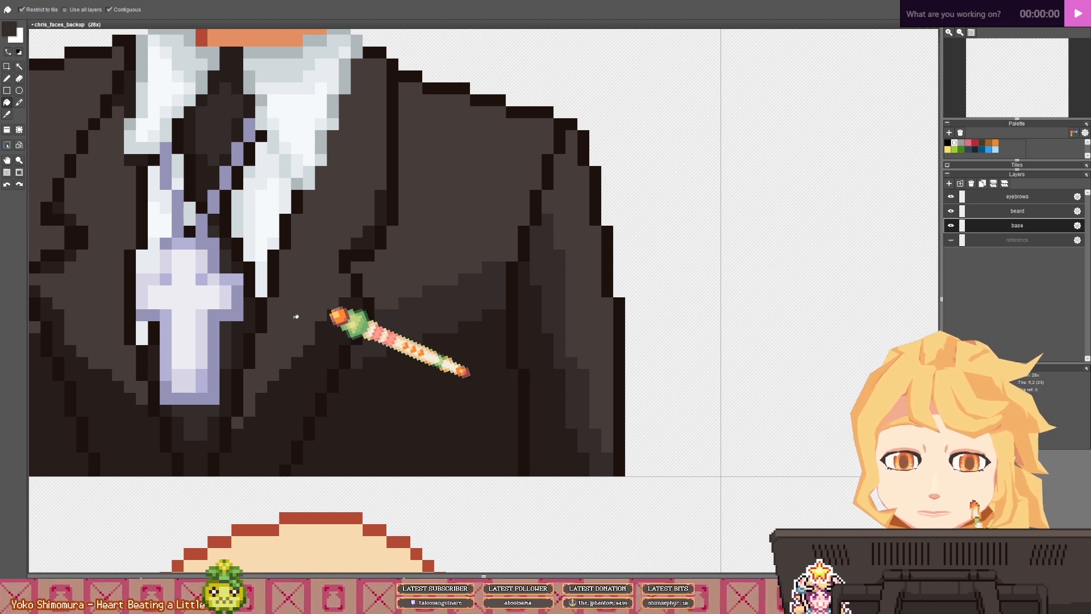
- Outline and fill a mid-dark brown transition area on the lower right lapel and shade along the lapel's edges
key(b)
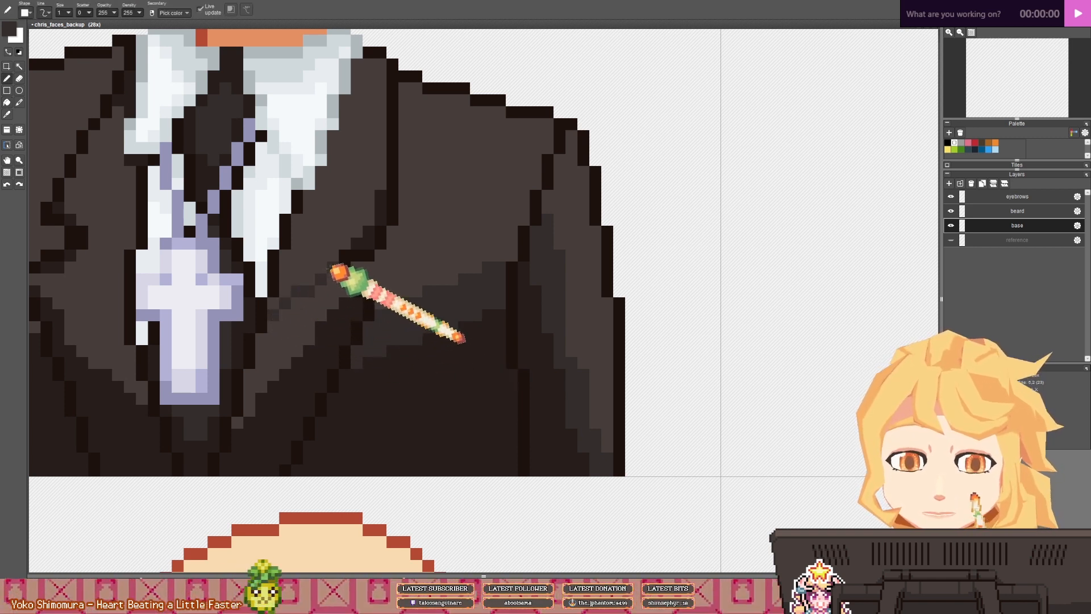
key(f)
key(b)
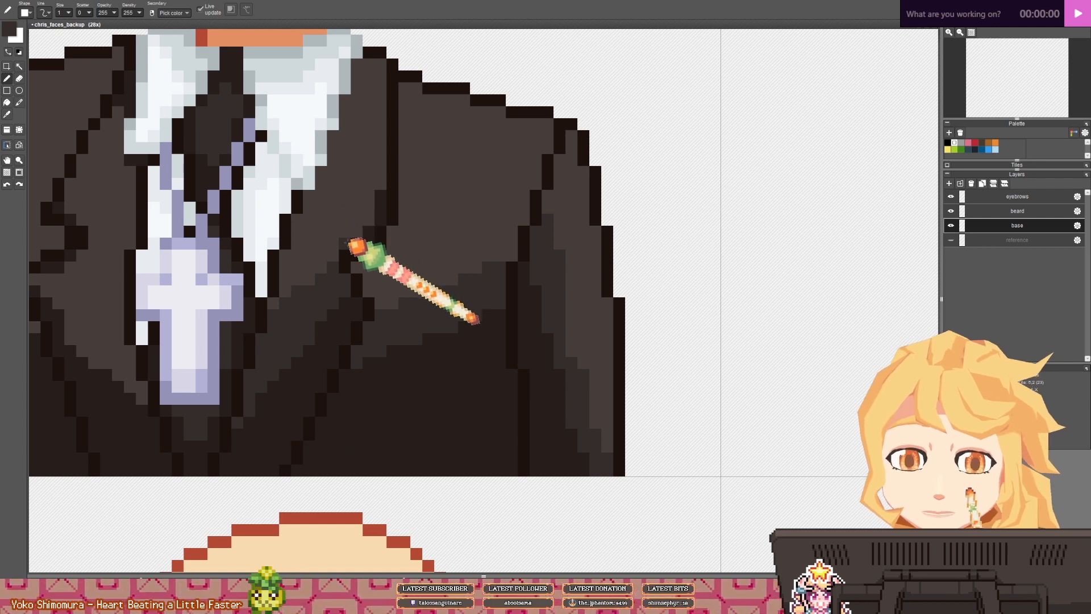
scroll(370, 217, up, 3)
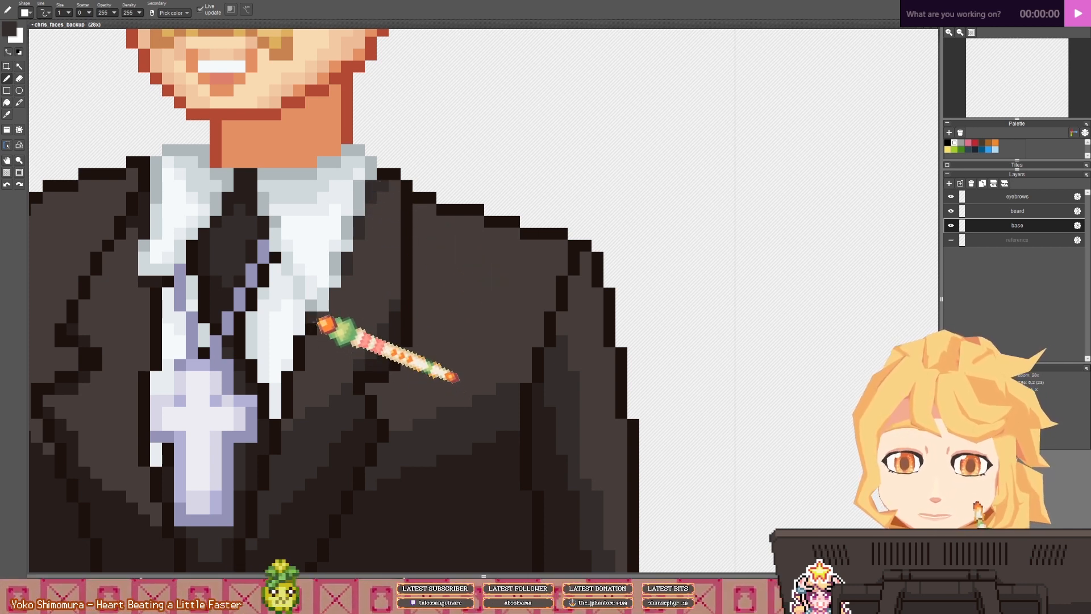
key(ctrl+z)
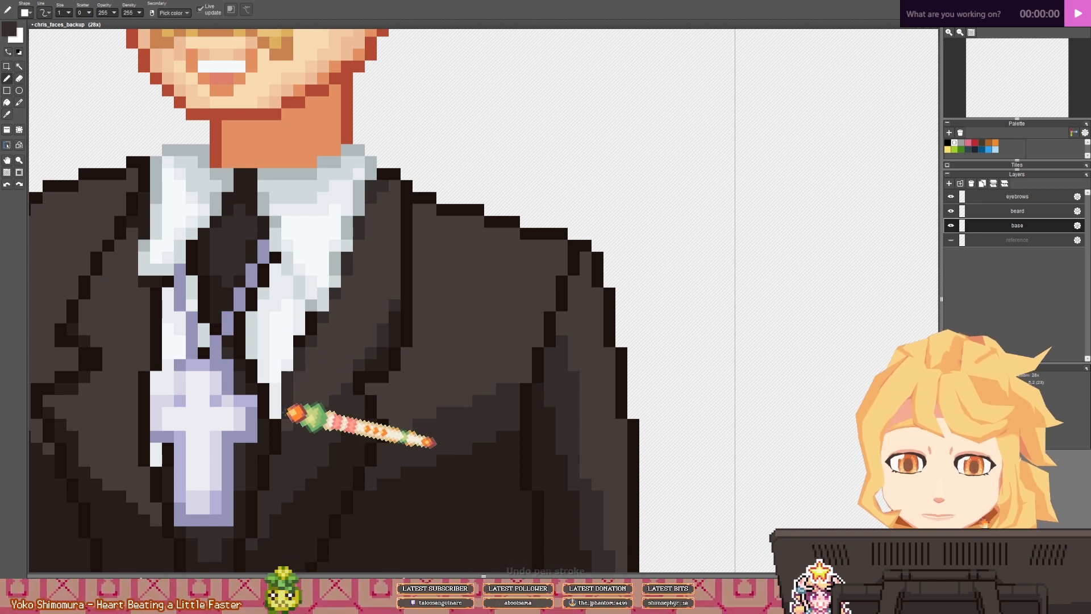
- Outline and fill matching mid-dark brown shading on the left lapel and around its notch
scroll(304, 405, down, 3)
scroll(292, 392, up, 3)
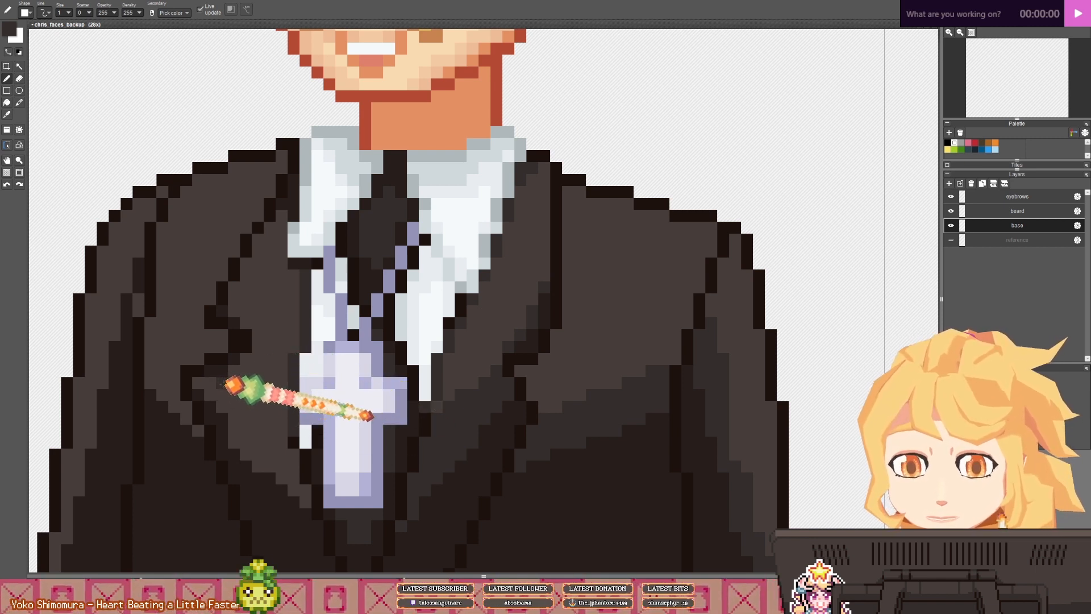
key(f)
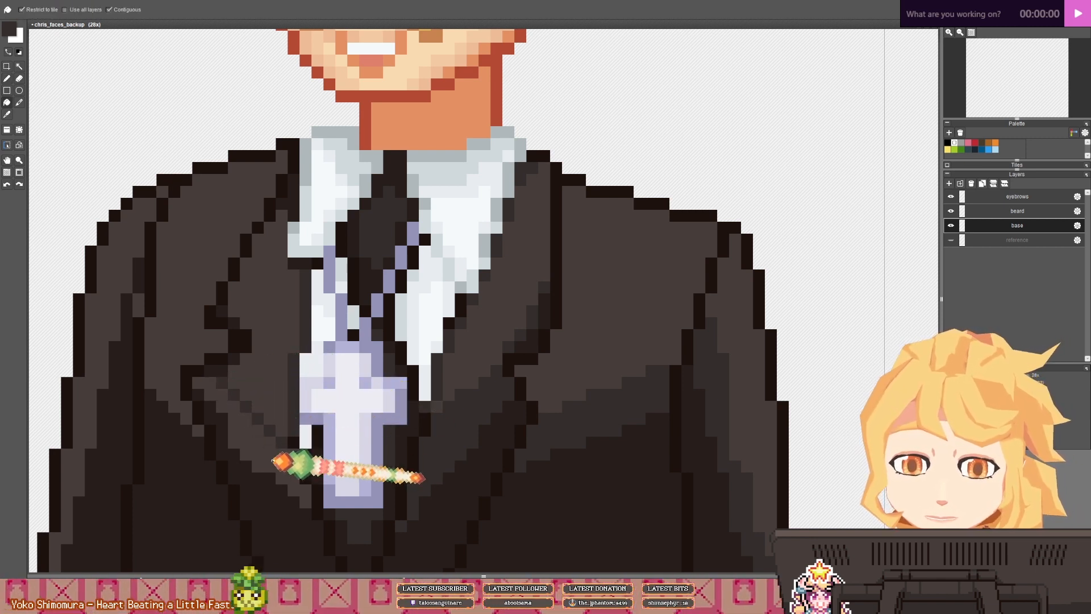
key(b)
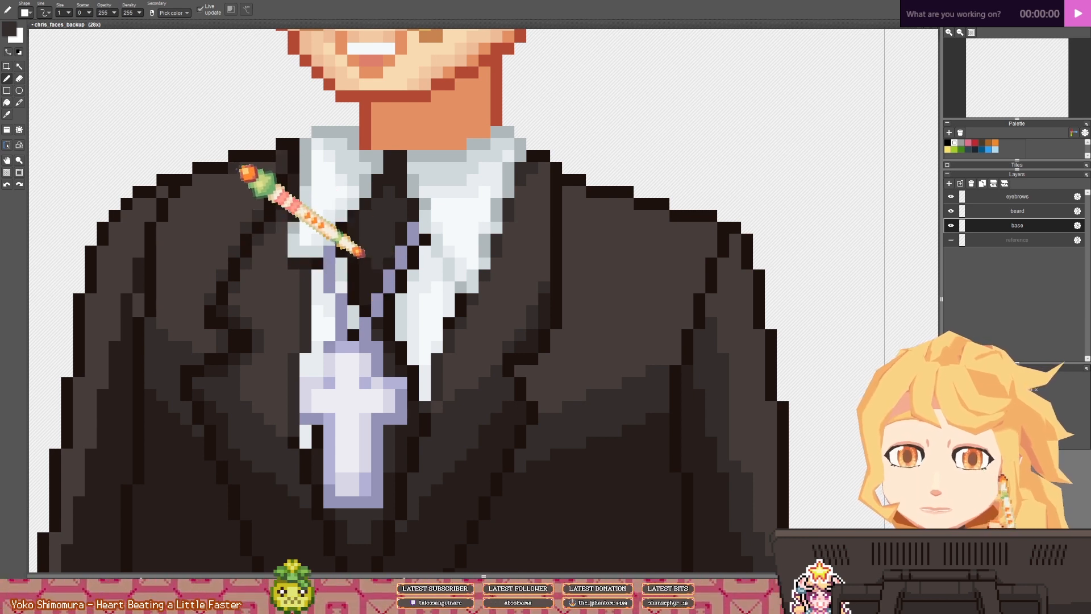
- Add mid-dark brown transition shading along the jacket's left side and down the left sleeve, filling the outlined areas
drag(288, 274, 395, 370)
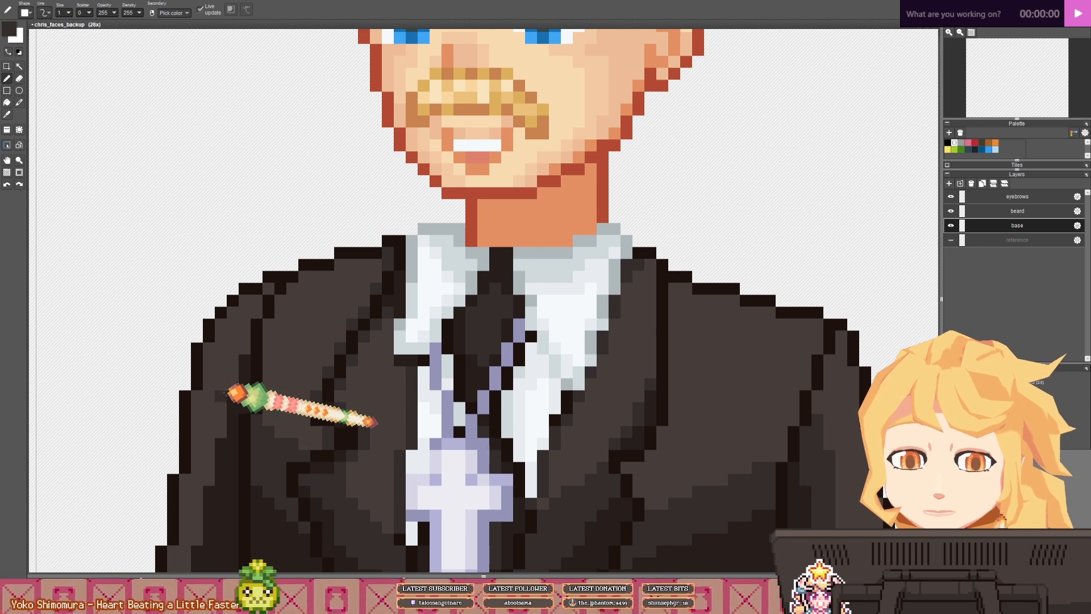
scroll(210, 491, down, 3)
drag(210, 491, 232, 392)
scroll(235, 398, up, 2)
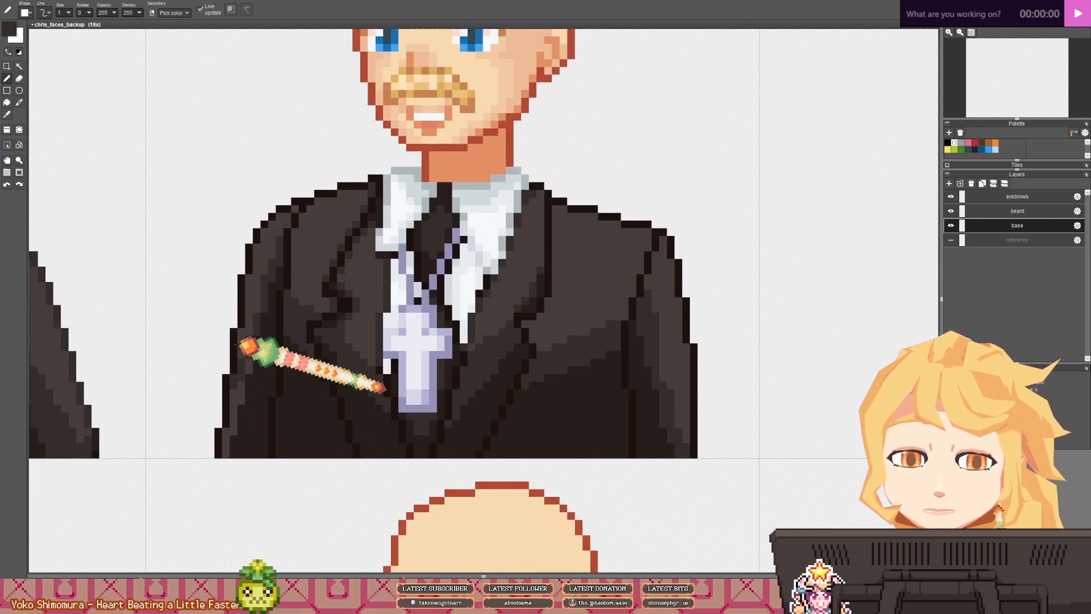
key(f)
key(b)
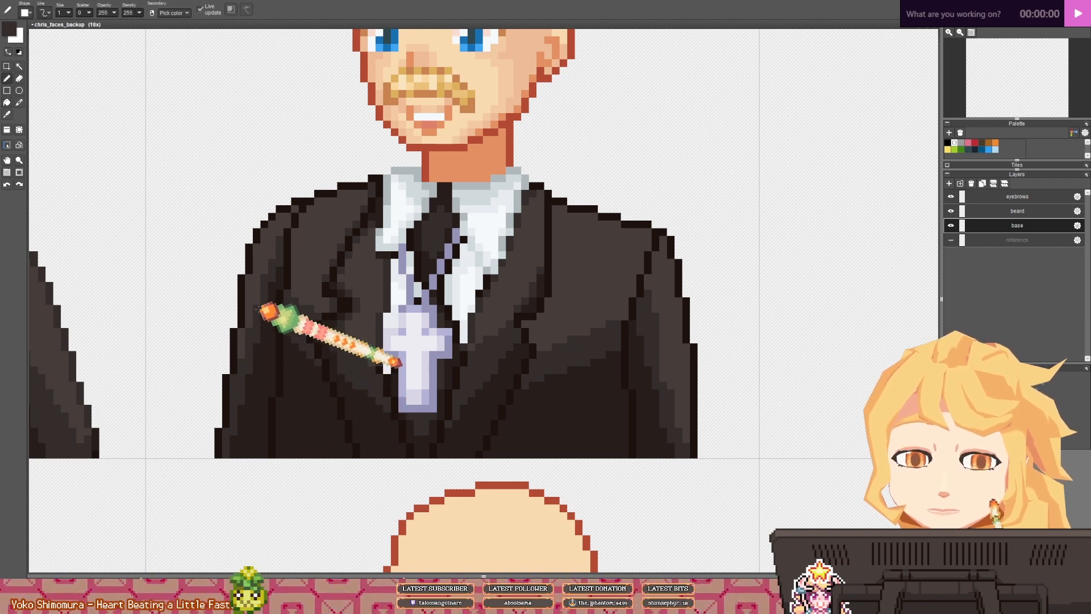
- Soften the near-black outline of the left shoulder and sleeve with mid-dark brown pixels
scroll(397, 340, up, 2)
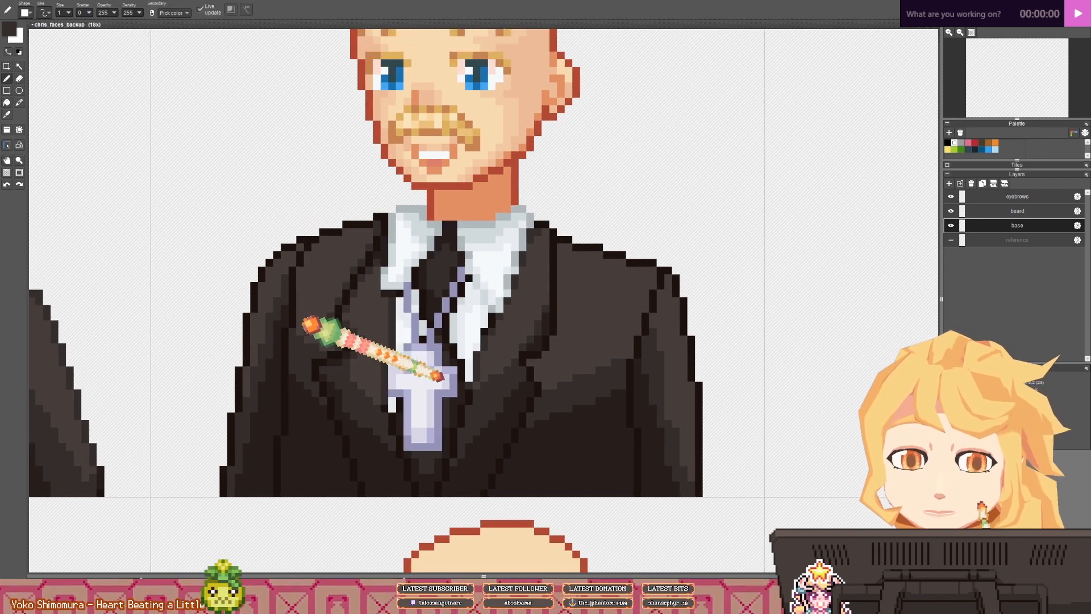
scroll(415, 361, up, 2)
scroll(292, 309, up, 2)
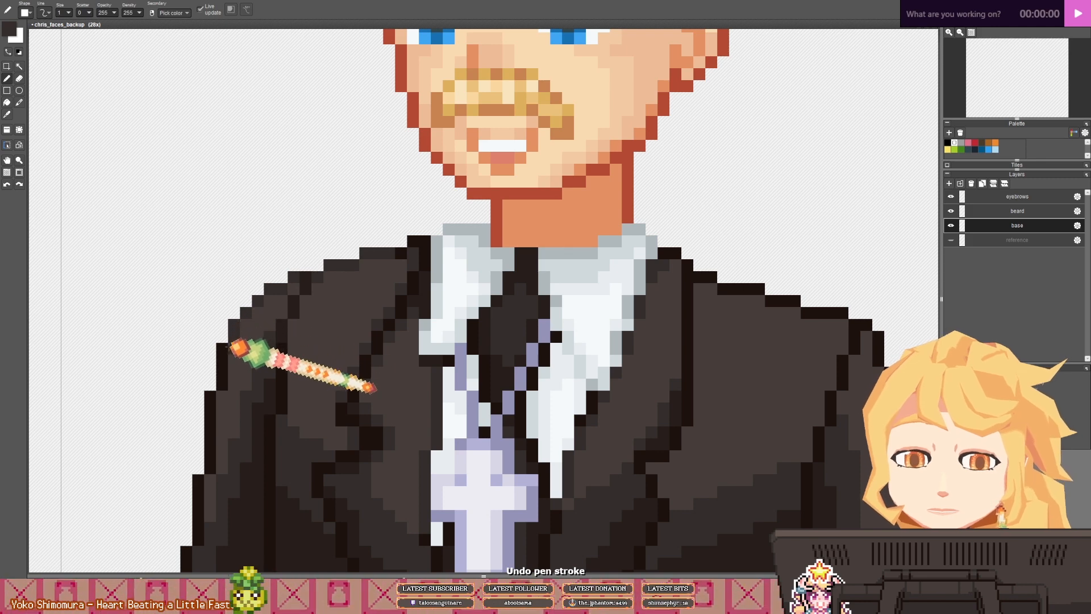
drag(229, 394, 279, 226)
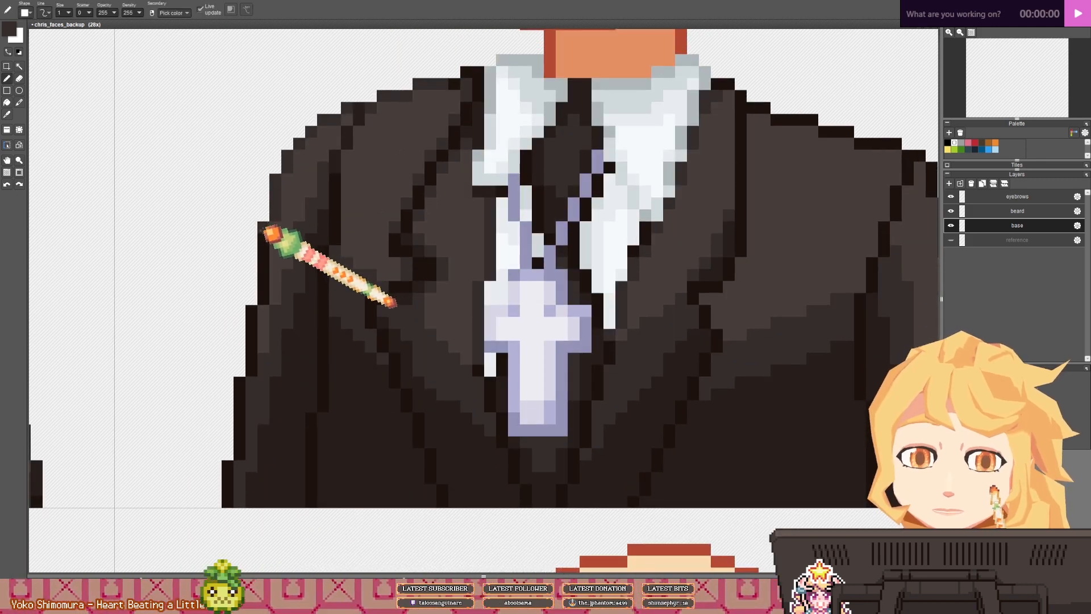
- Recolour the upper right sleeve seam and the sleeve's outer outline in mid-dark brown to soften them
drag(682, 236, 216, 369)
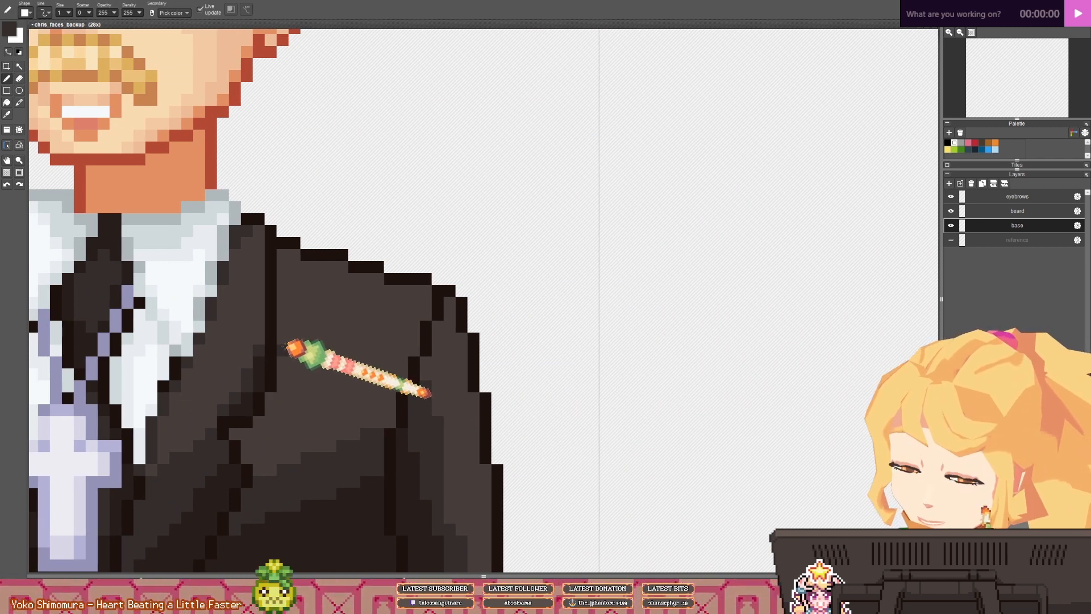
drag(420, 317, 328, 294)
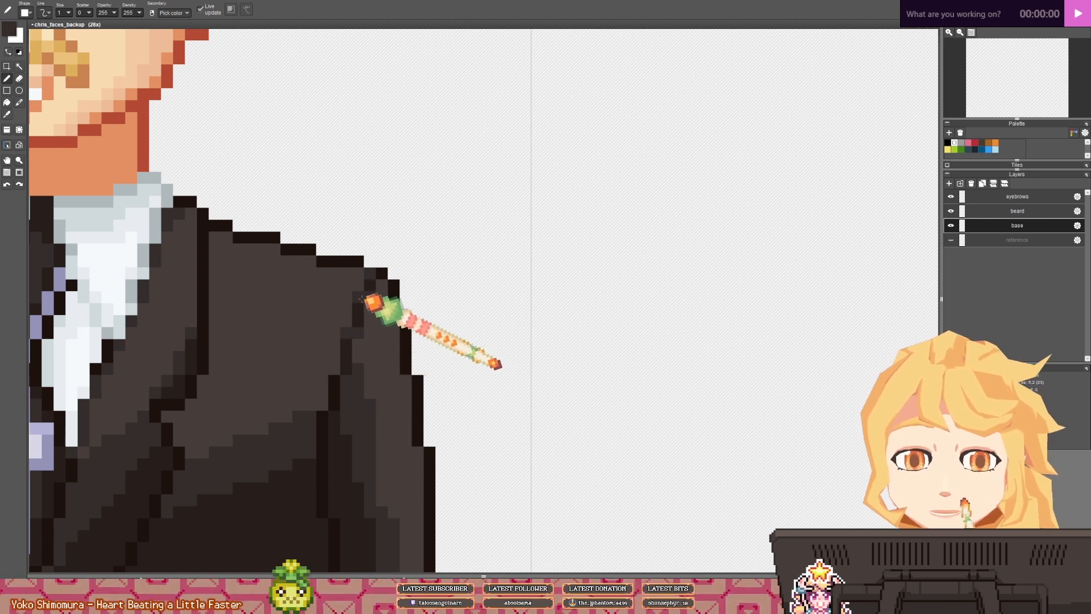
scroll(392, 315, down, 5)
scroll(396, 358, up, 5)
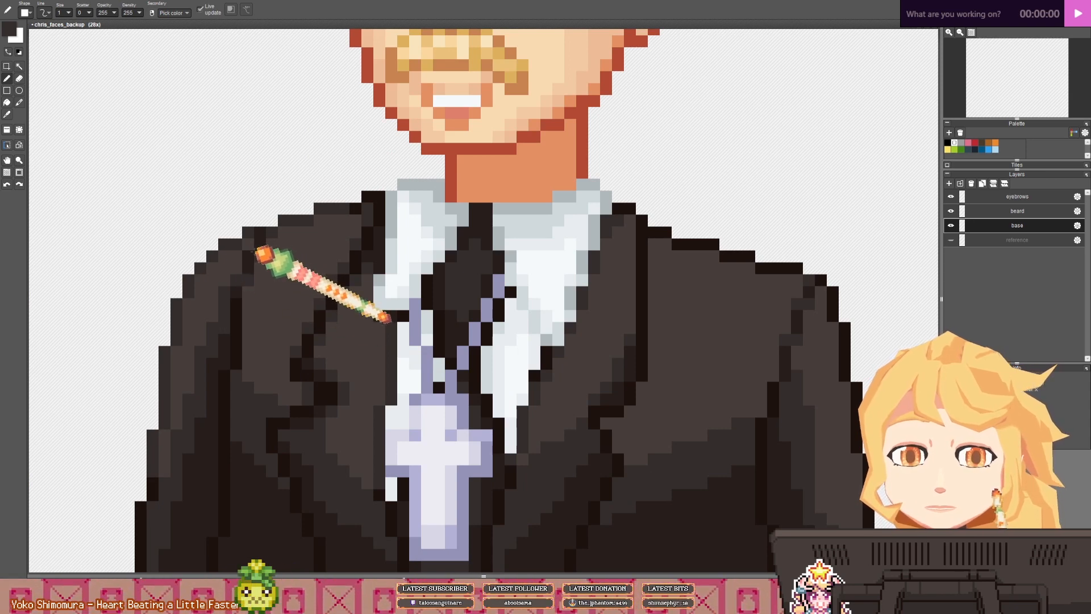
scroll(648, 344, down, 5)
scroll(440, 327, up, 5)
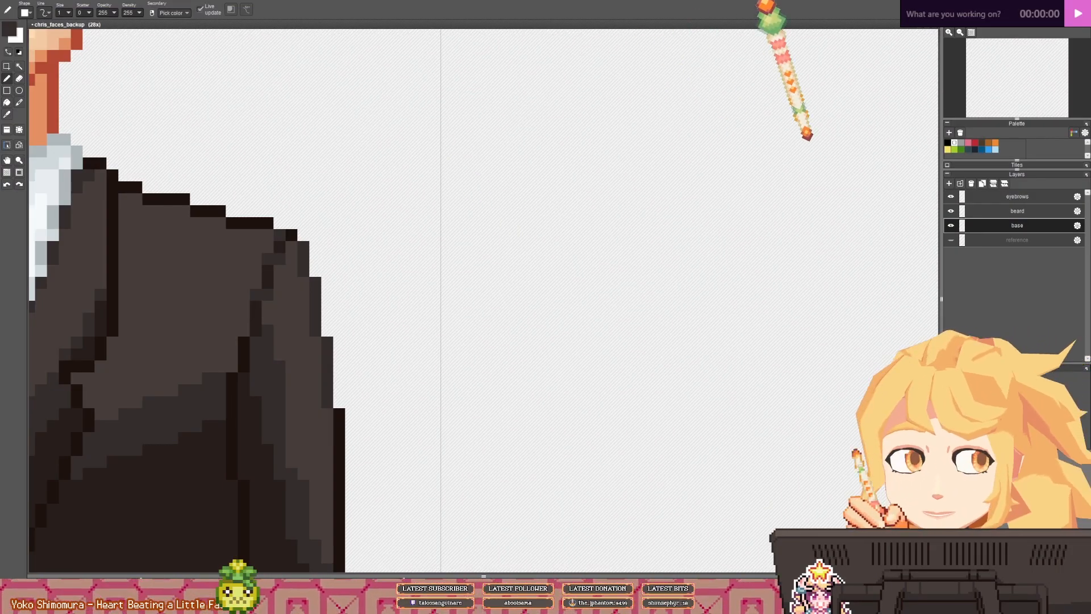
- Start a time-tracking entry titled with the character's name in the portraits project
text(chris)
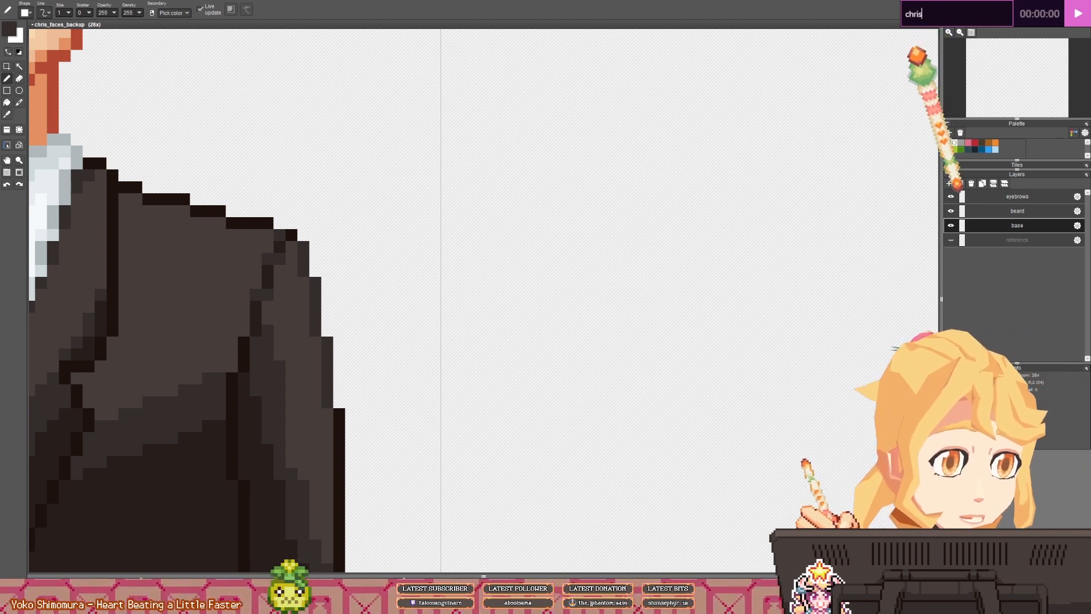
key(Return)
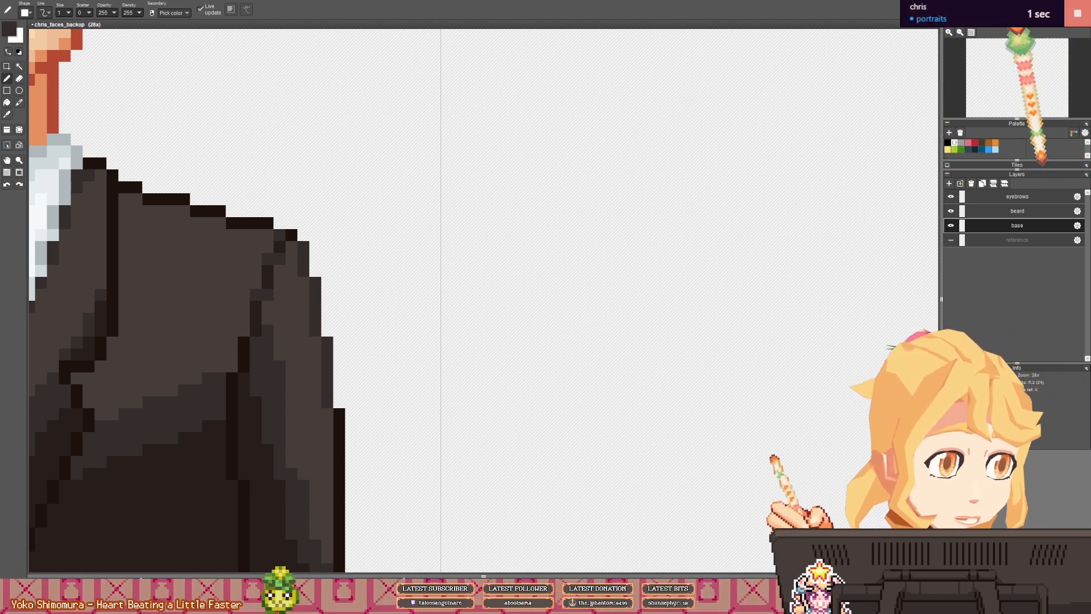
click(1077, 14)
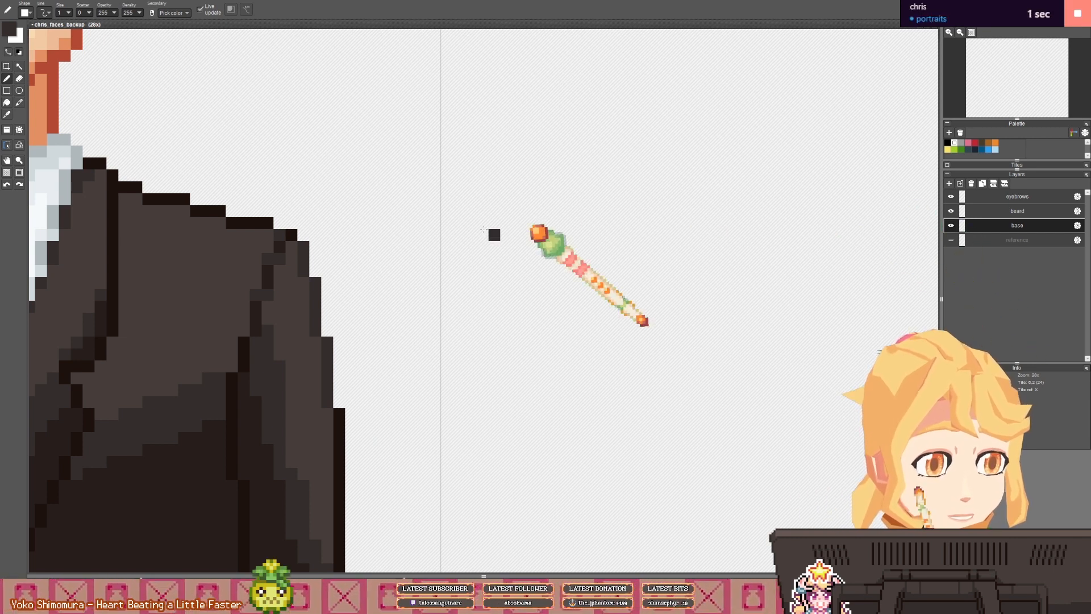
- Soften the top outline of the right shoulder with mid-dark brown pixels
drag(395, 327, 636, 245)
scroll(592, 246, down, 2)
drag(488, 277, 480, 308)
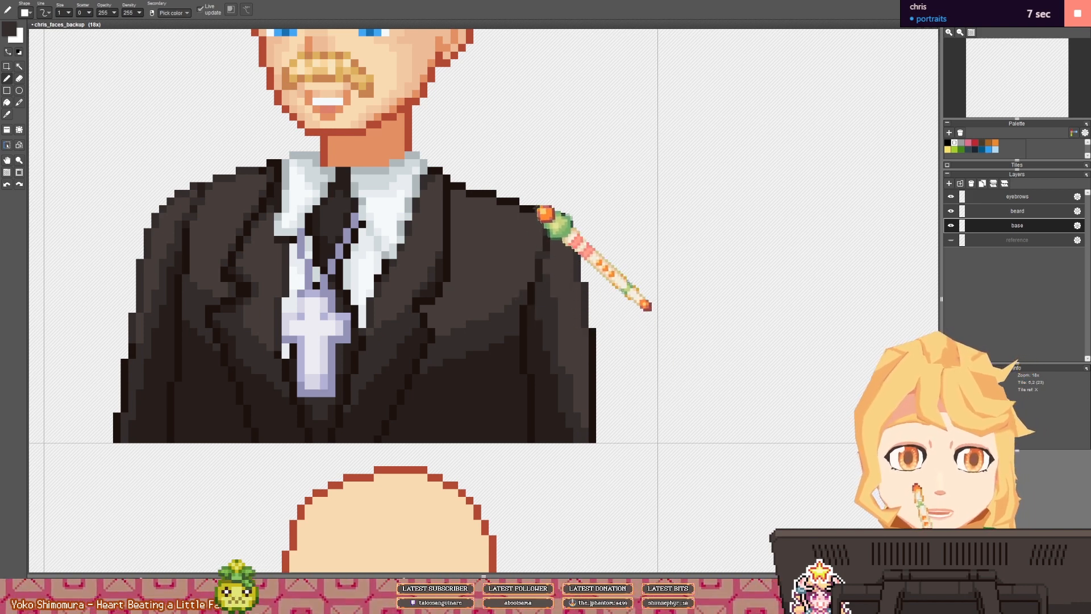
drag(546, 222, 553, 244)
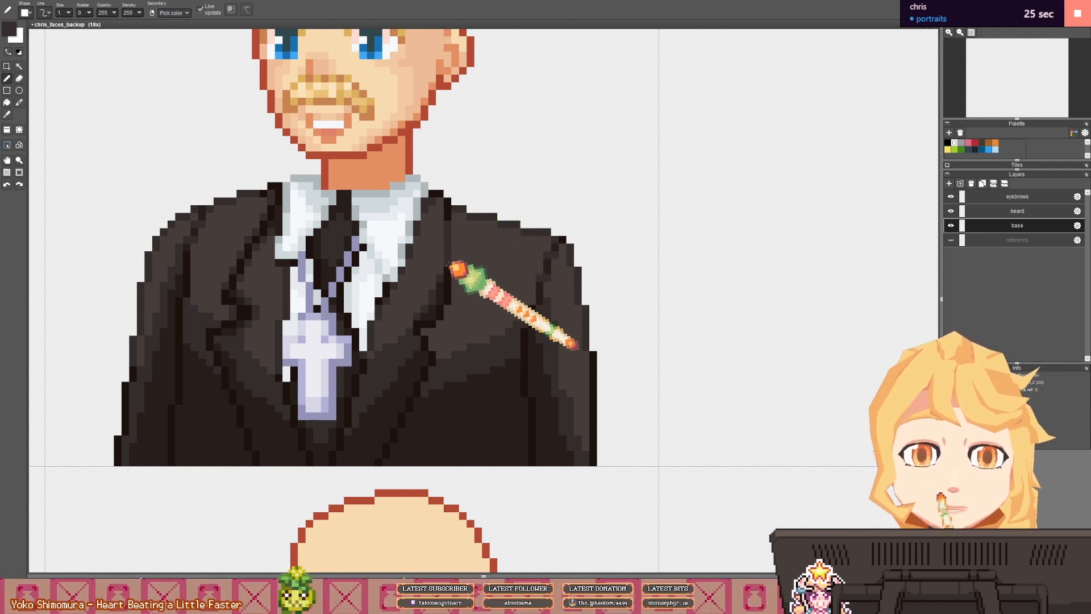
- Compare the shaded suit with the other portraits and sample the skin and golden eyebrow tones around the face's right eye
scroll(455, 221, down, 1)
scroll(455, 222, down, 1)
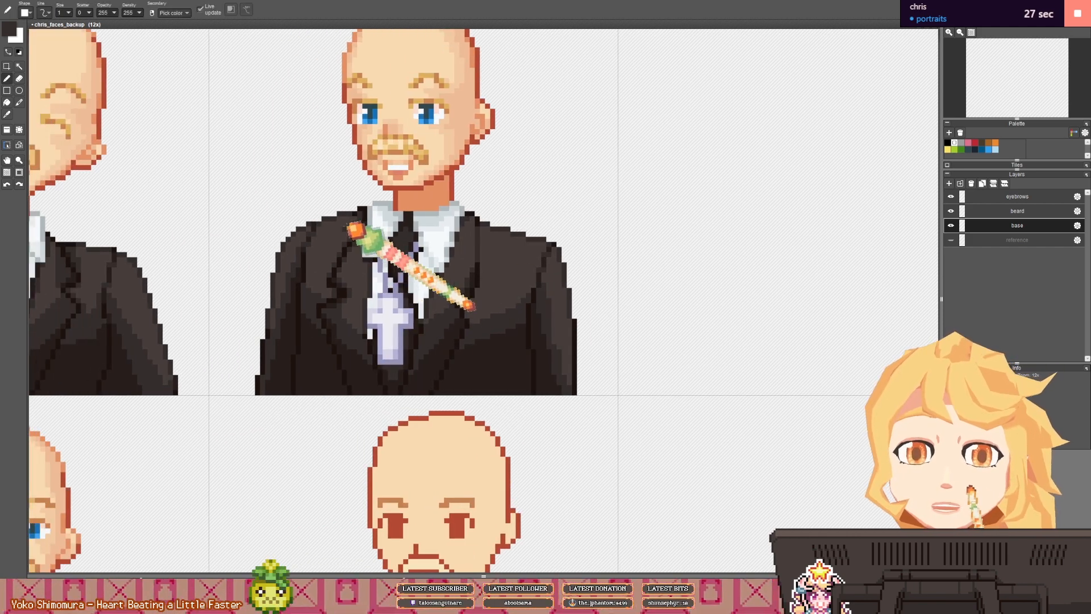
scroll(449, 220, down, 2)
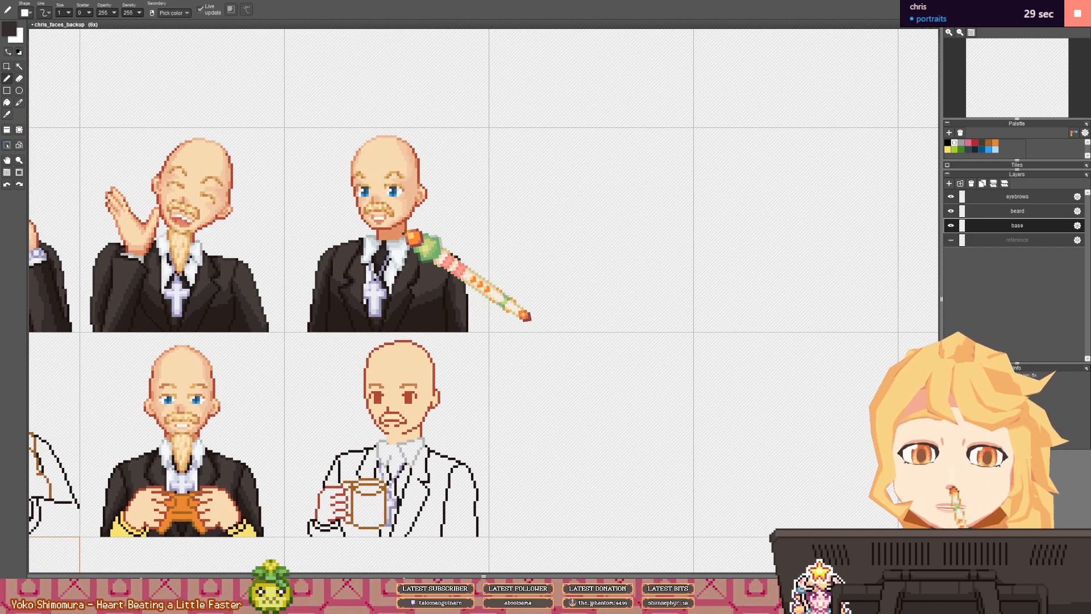
scroll(419, 245, down, 2)
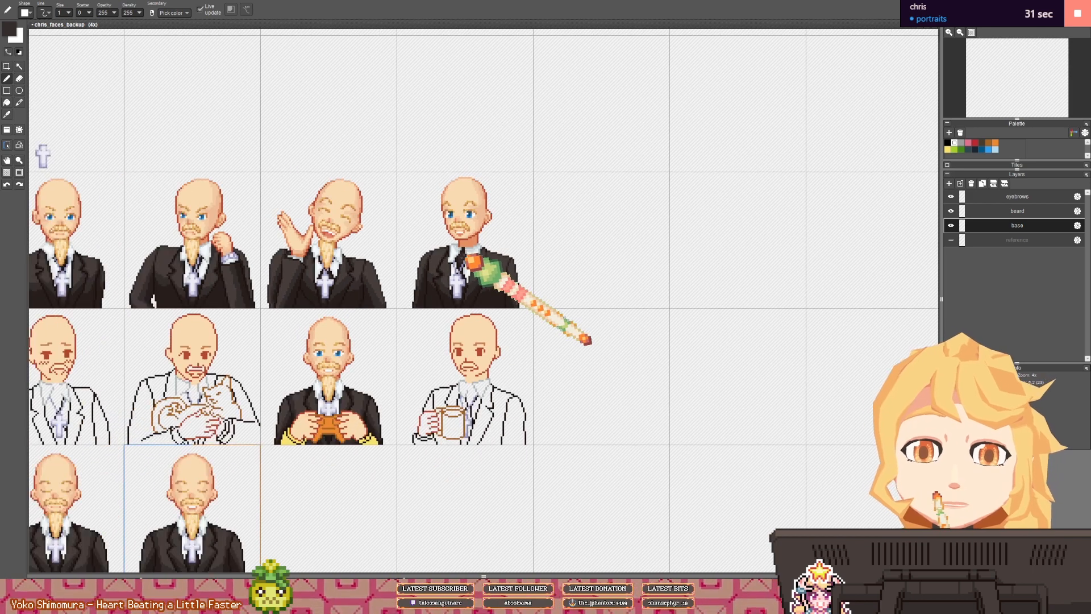
scroll(475, 248, up, 3)
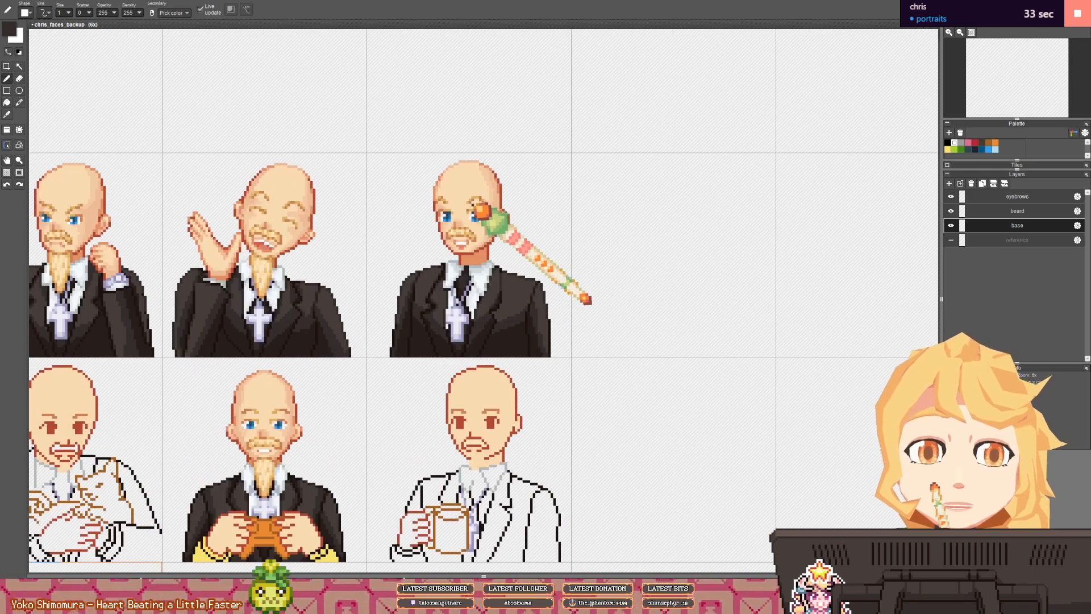
right_click(460, 214)
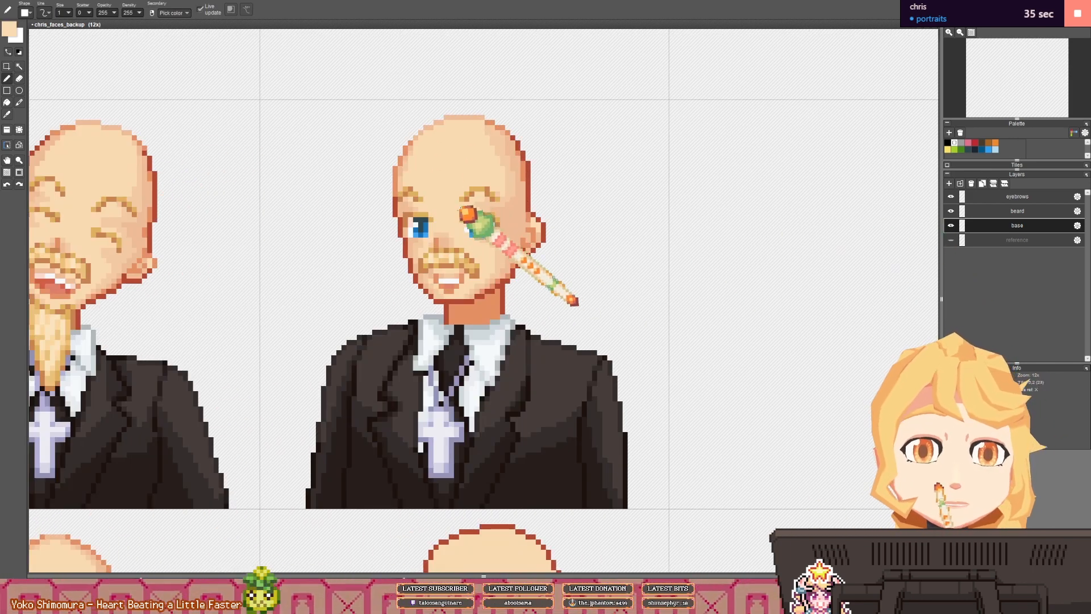
right_click(465, 215)
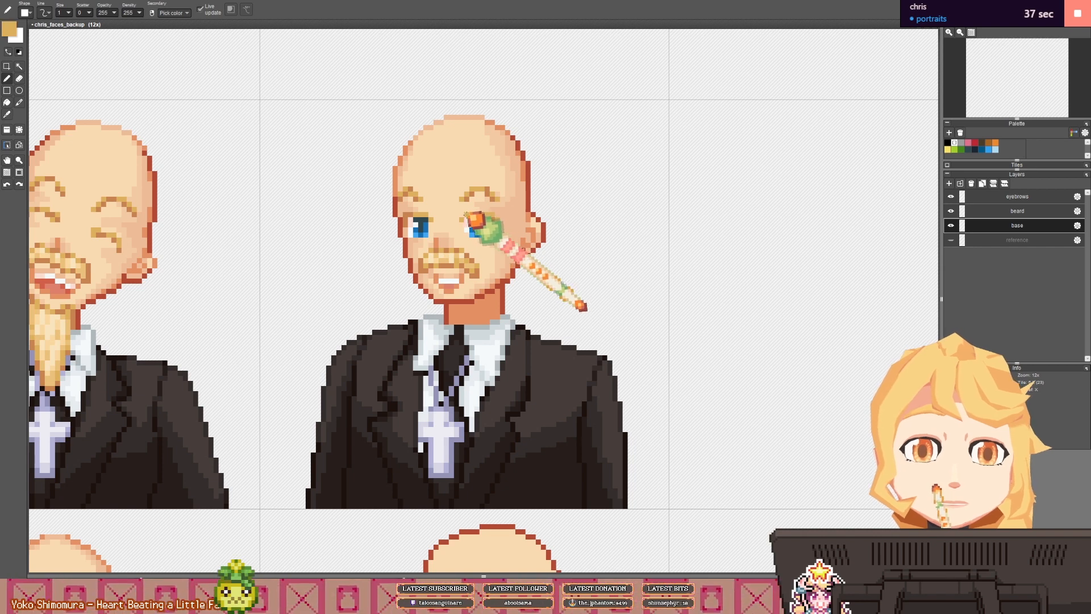
scroll(563, 228, down, 4)
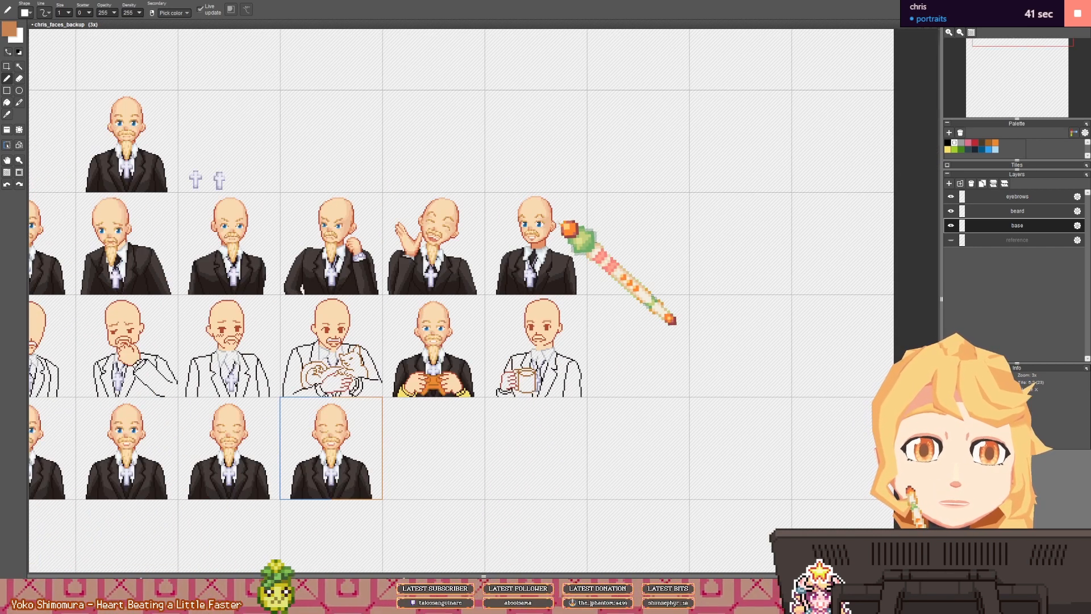
scroll(568, 229, up, 2)
scroll(575, 229, down, 1)
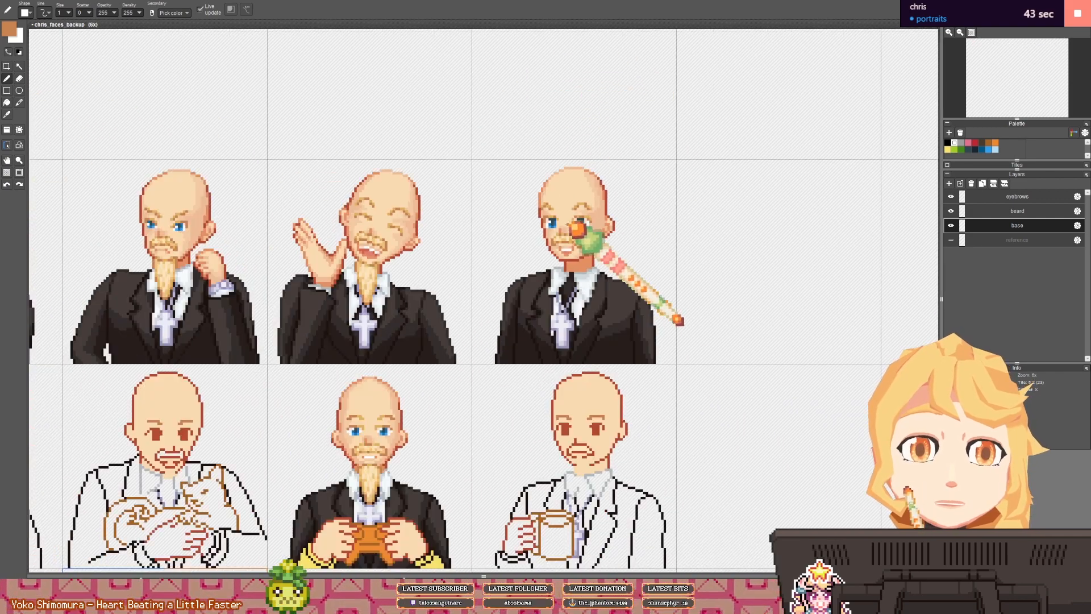
scroll(597, 237, down, 2)
drag(615, 241, 536, 251)
scroll(536, 251, up, 2)
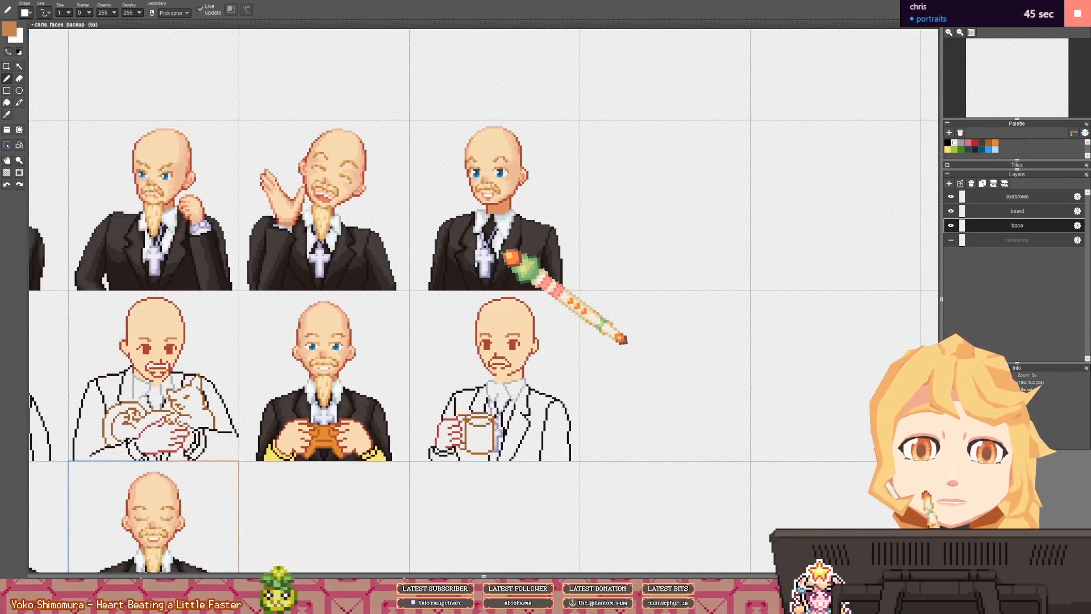
click(6, 160)
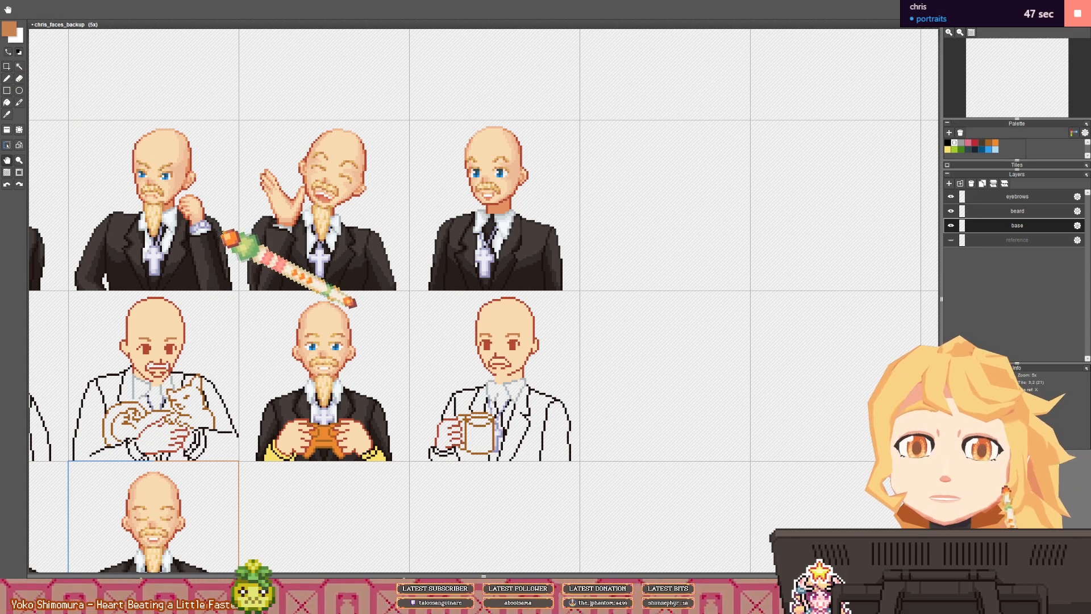
scroll(221, 237, up, 1)
key(s)
drag(144, 190, 180, 243)
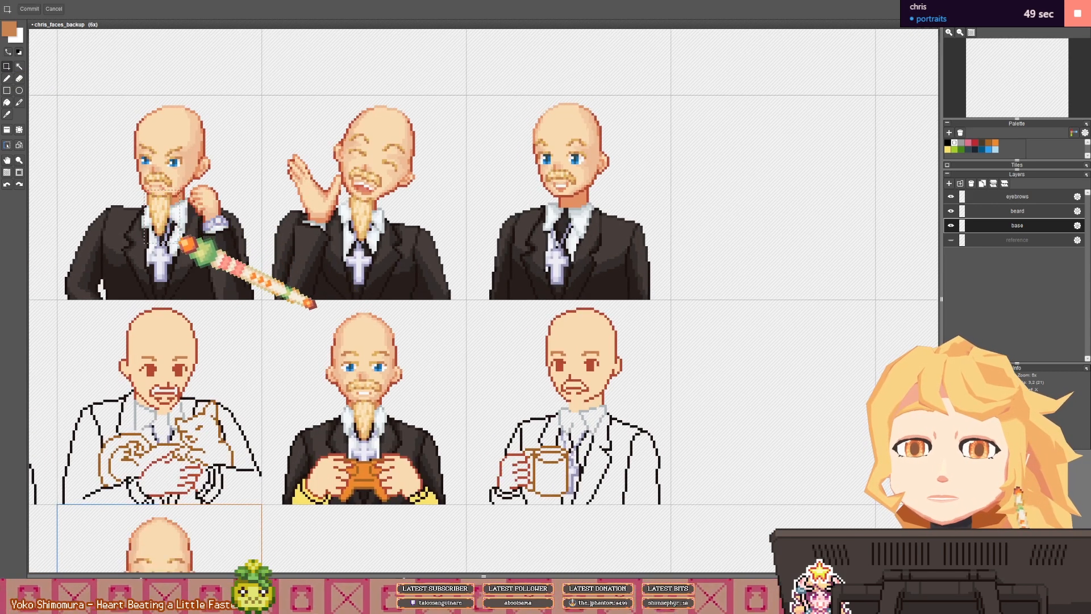
key(ctrl+z)
key(ctrl+z)
mouse_move(144, 194)
mouse_down()
mouse_move(187, 241)
mouse_move(576, 231)
mouse_move(563, 223)
mouse_up()
key(ctrl+c)
key(ctrl+v)
key(ctrl+z)
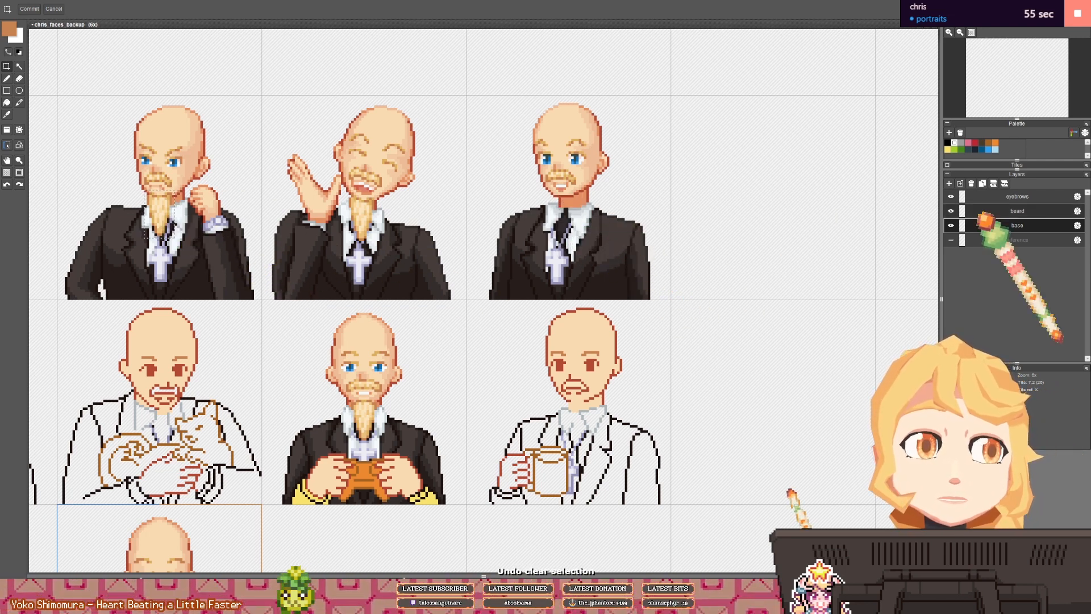
- Copy the pointed beard of the portrait with the raised fist on the beard layer and place it on the beardless smiling portrait's chin
click(986, 196)
click(978, 211)
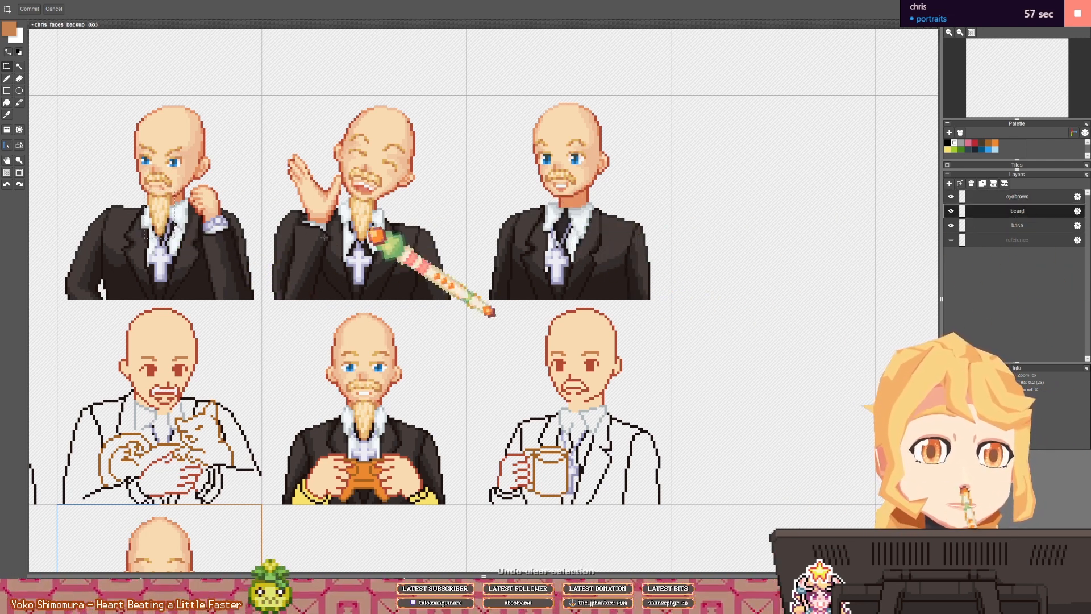
key(ctrl+c)
key(ctrl+v)
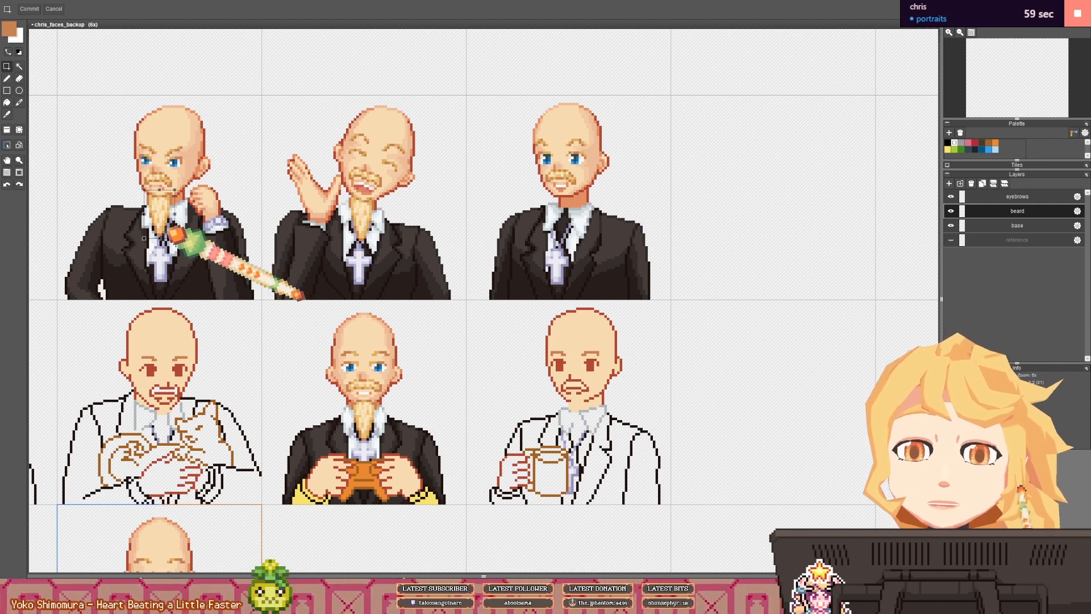
drag(165, 219, 570, 220)
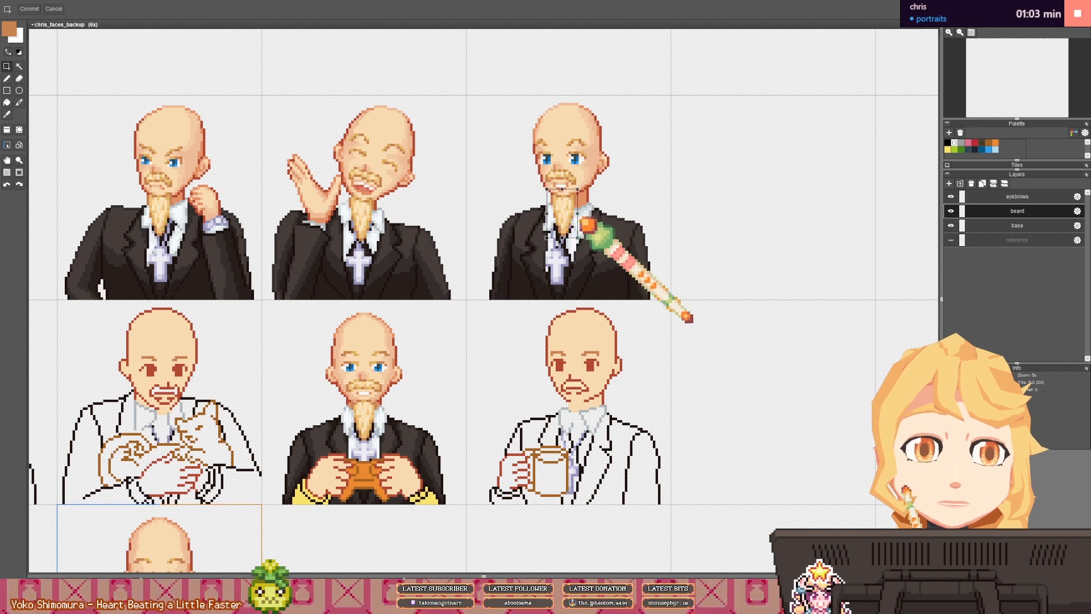
click(598, 221)
- Hide the eyebrows layer, paint over the smiling portrait's stray brow pixels on the base layer in skin tone, and show the layer again
click(950, 196)
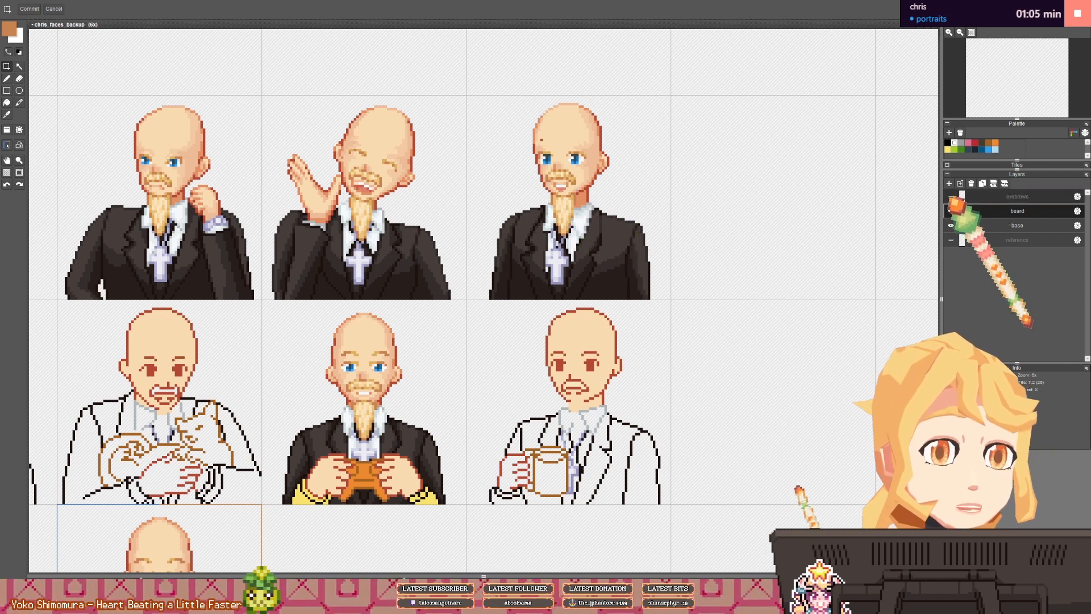
click(965, 225)
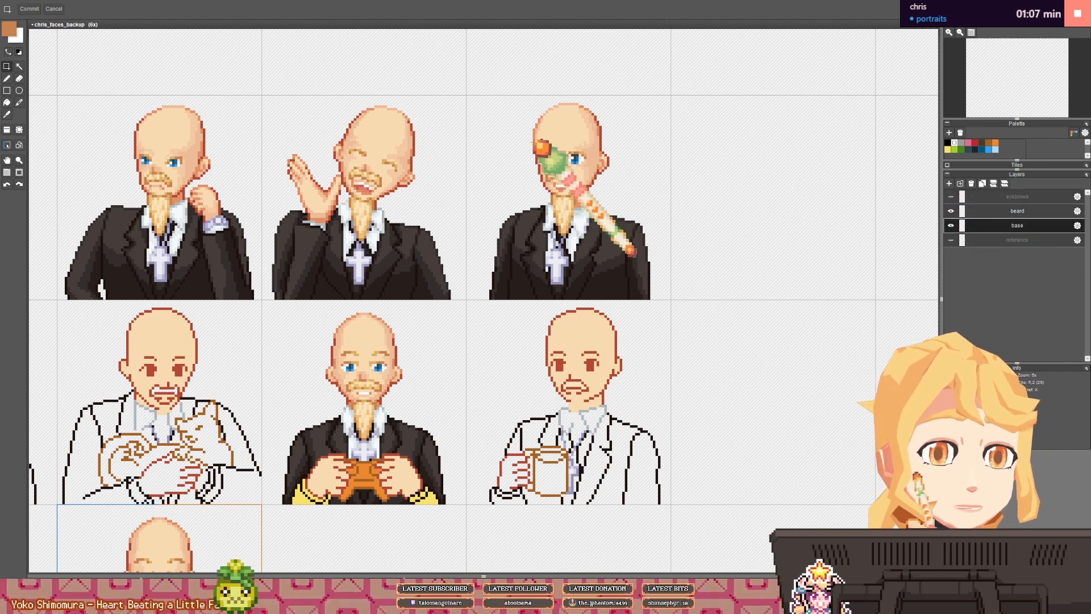
scroll(547, 149, up, 2)
key(b)
right_click(550, 150)
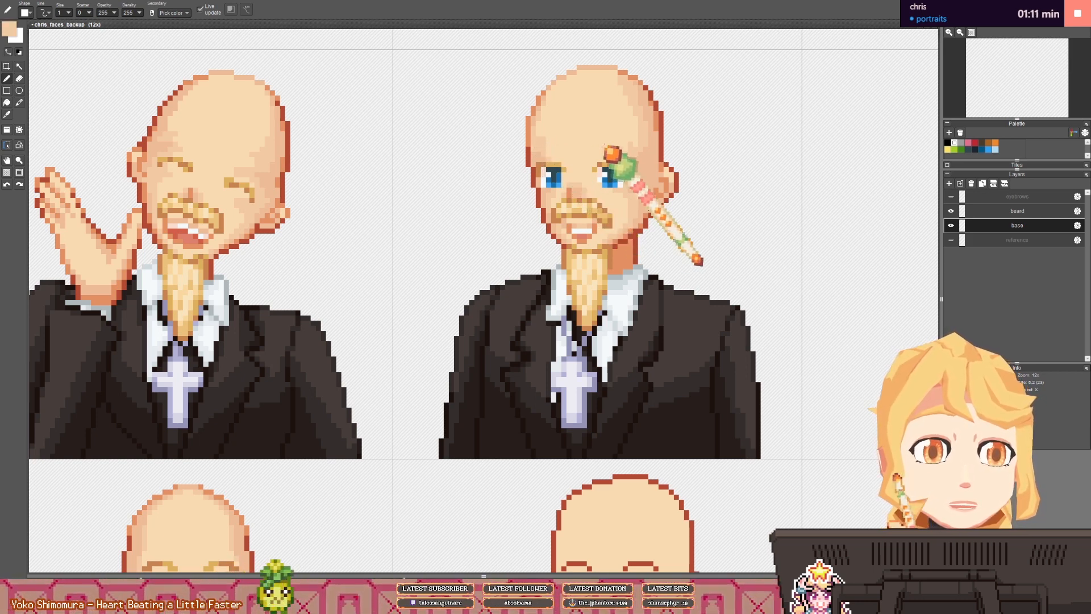
click(950, 196)
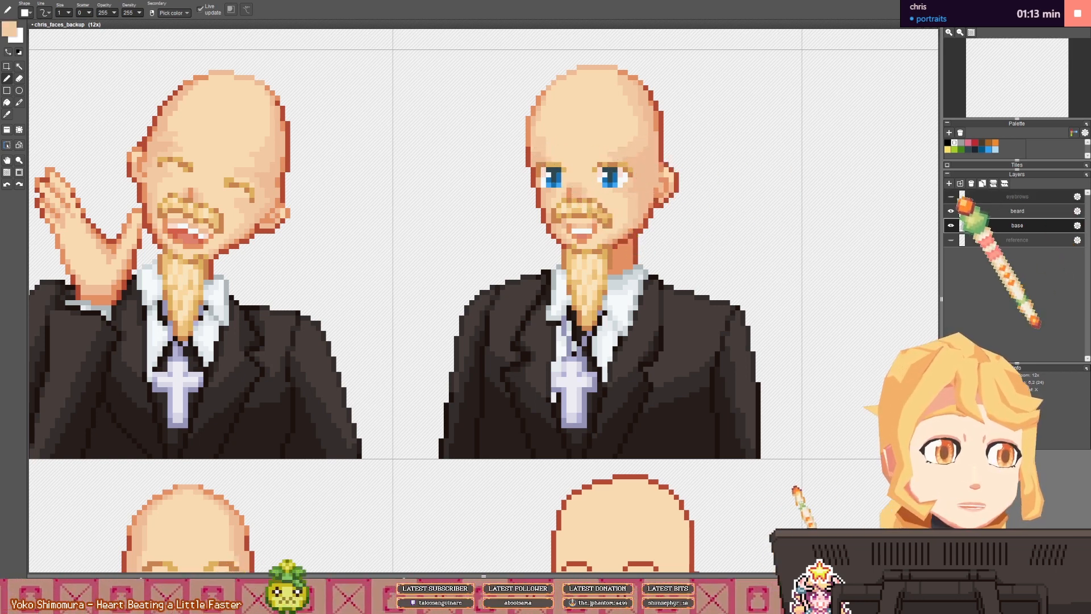
- Save the sprite sheet and switch from the backup file to chris_faces
scroll(784, 215, down, 2)
scroll(784, 214, down, 3)
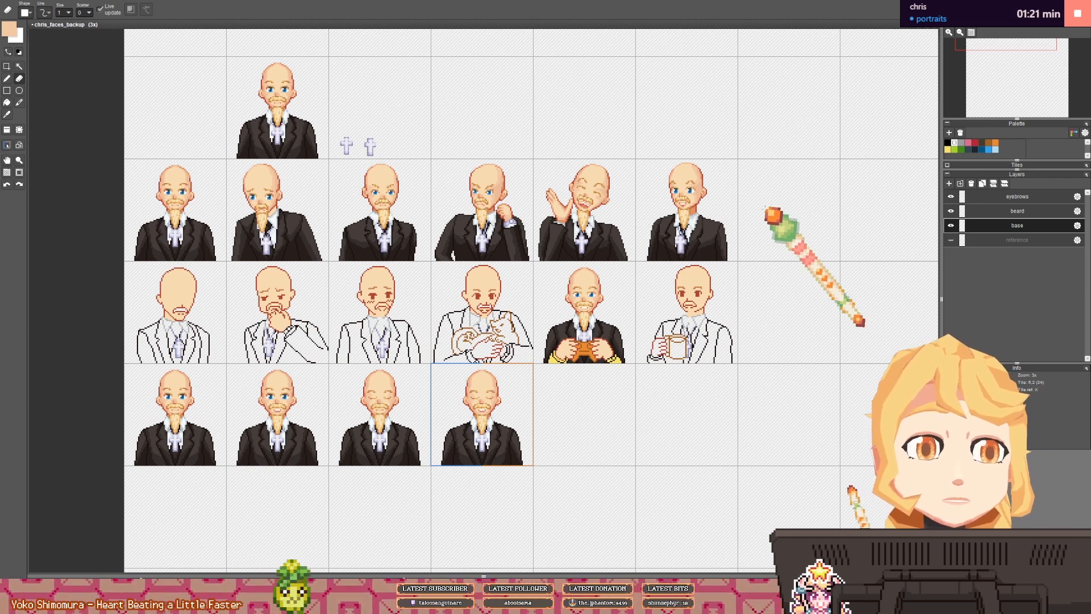
drag(738, 218, 745, 217)
key(ctrl+s)
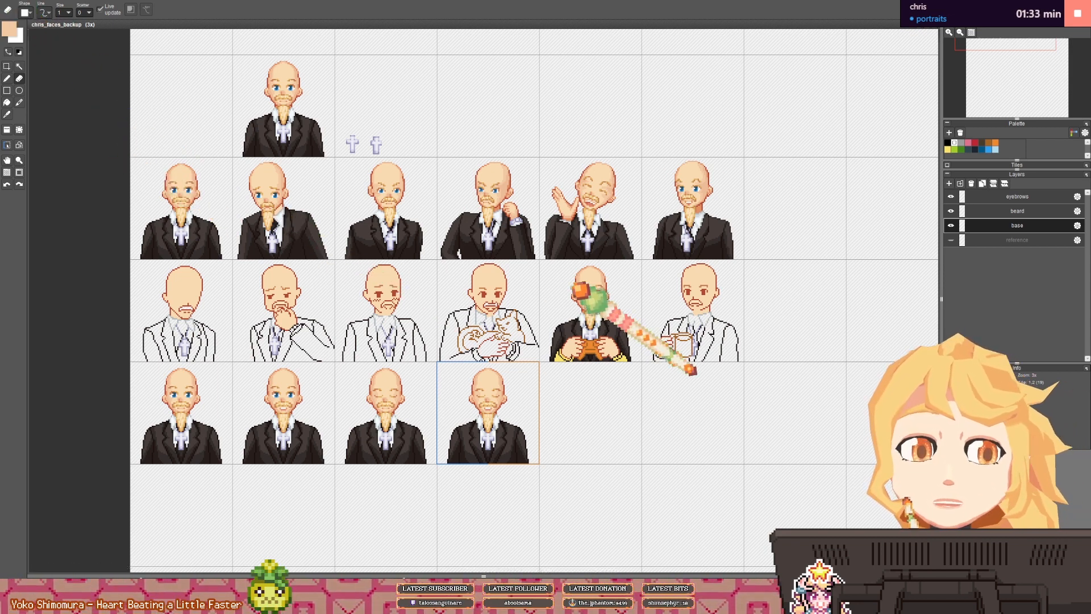
click(574, 289)
- Draw a stepped shadow edge across the faceless portrait's face at eye level in the darker peach skin tone on the base layer
mouse_move(410, 307)
mouse_down()
mouse_move(343, 299)
mouse_move(442, 297)
mouse_up()
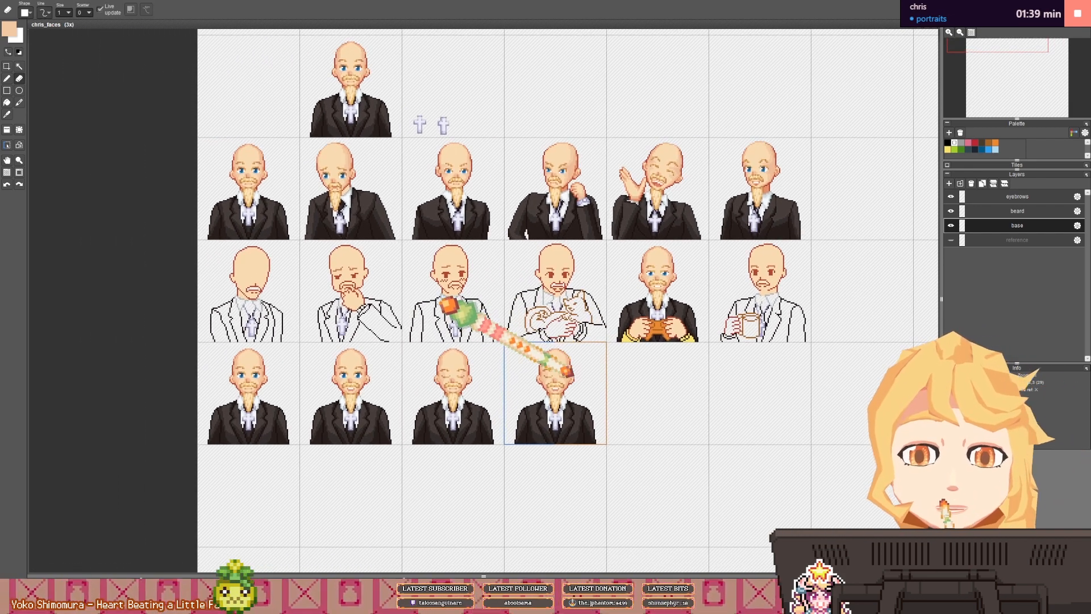
mouse_move(339, 302)
mouse_down()
mouse_move(364, 299)
mouse_move(349, 297)
mouse_up()
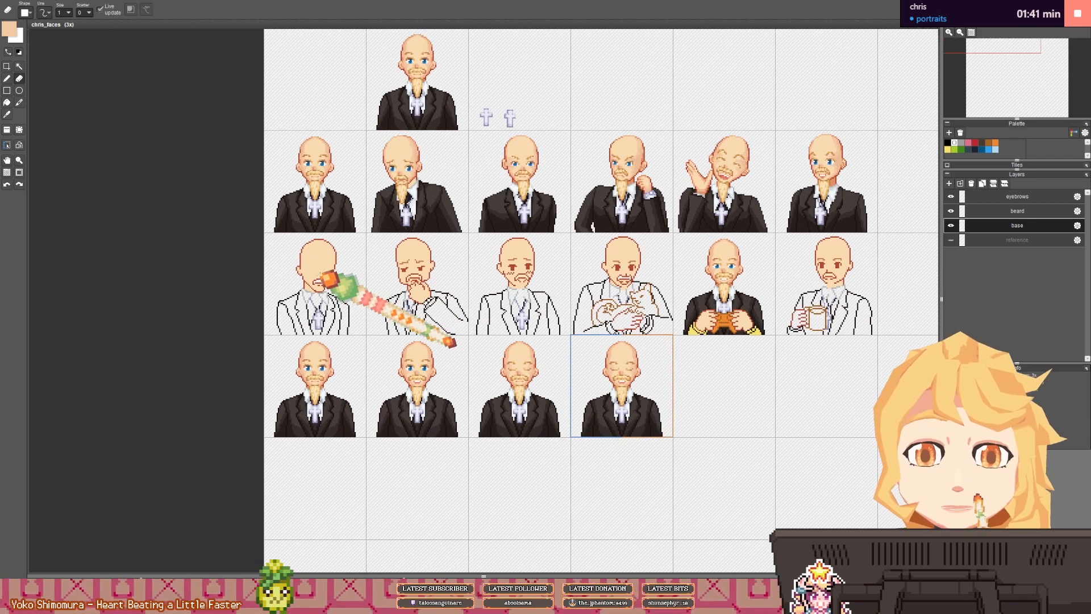
scroll(338, 296, up, 3)
drag(346, 234, 340, 262)
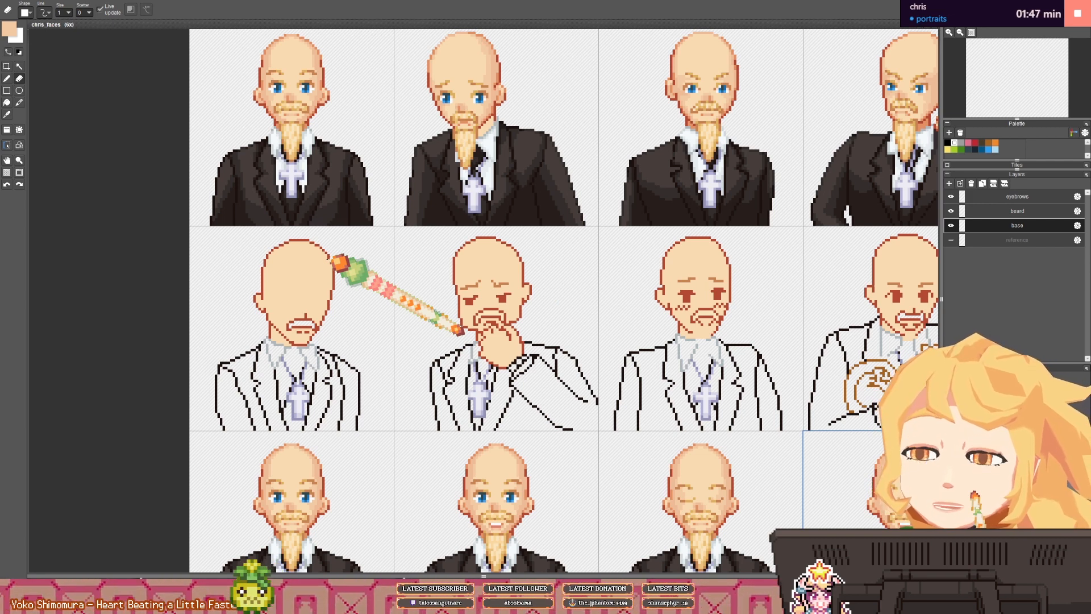
scroll(305, 292, right, 1)
scroll(300, 305, up, 2)
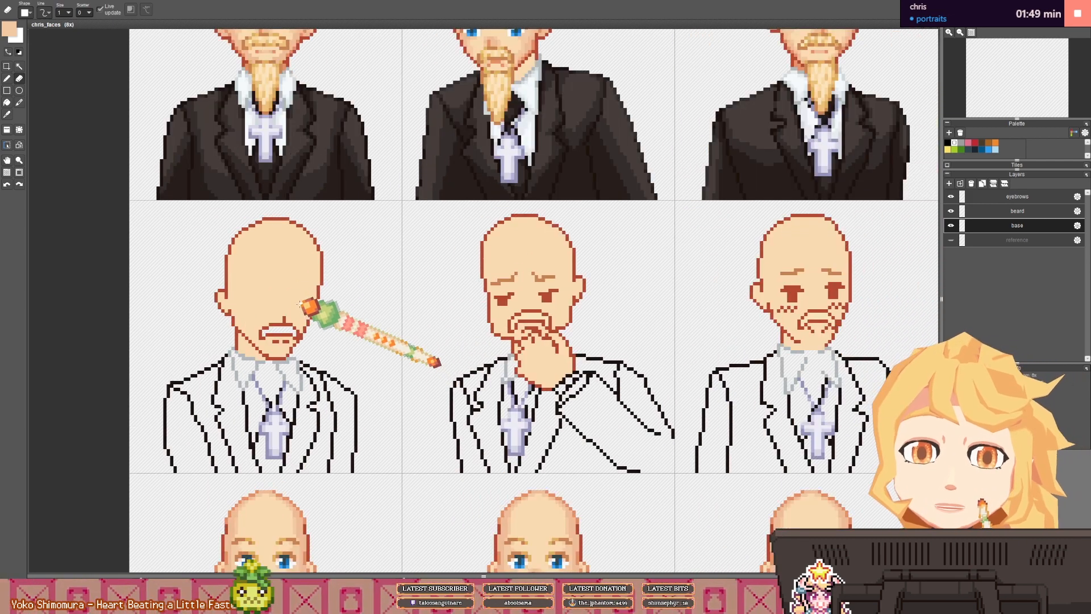
right_click(298, 299)
key(b)
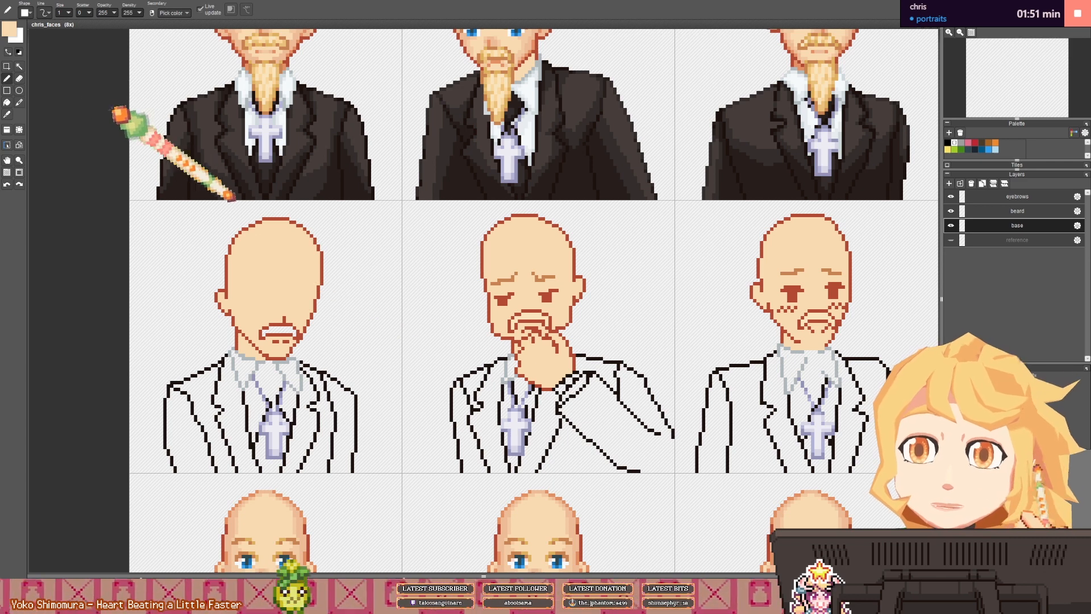
scroll(236, 199, down, 1)
drag(244, 140, 243, 191)
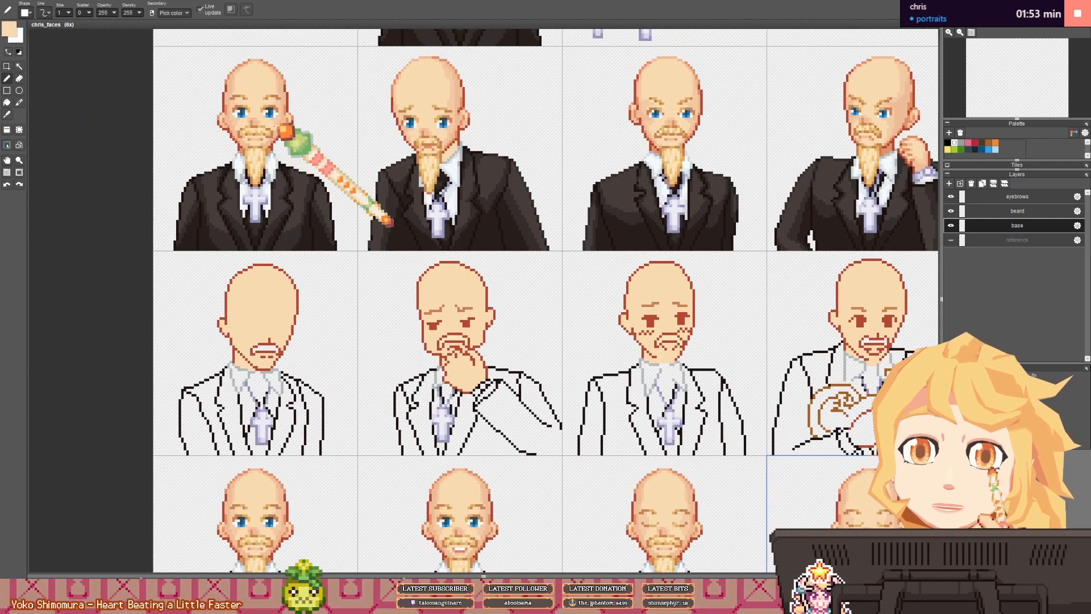
scroll(278, 126, up, 1)
scroll(292, 356, up, 5)
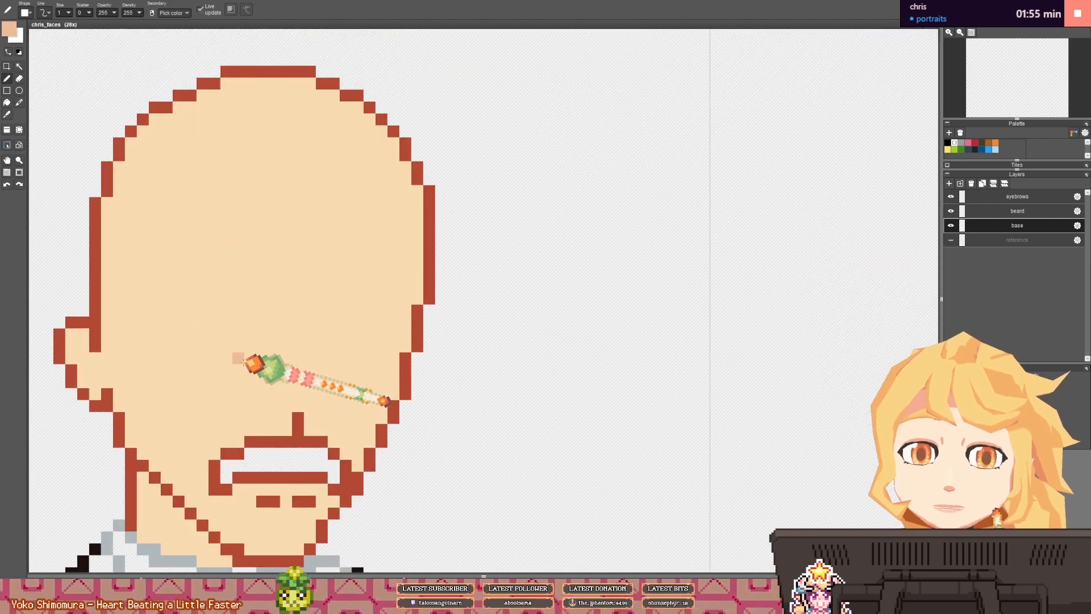
mouse_move(200, 358)
mouse_down()
mouse_move(273, 377)
mouse_move(293, 361)
mouse_move(395, 372)
mouse_up()
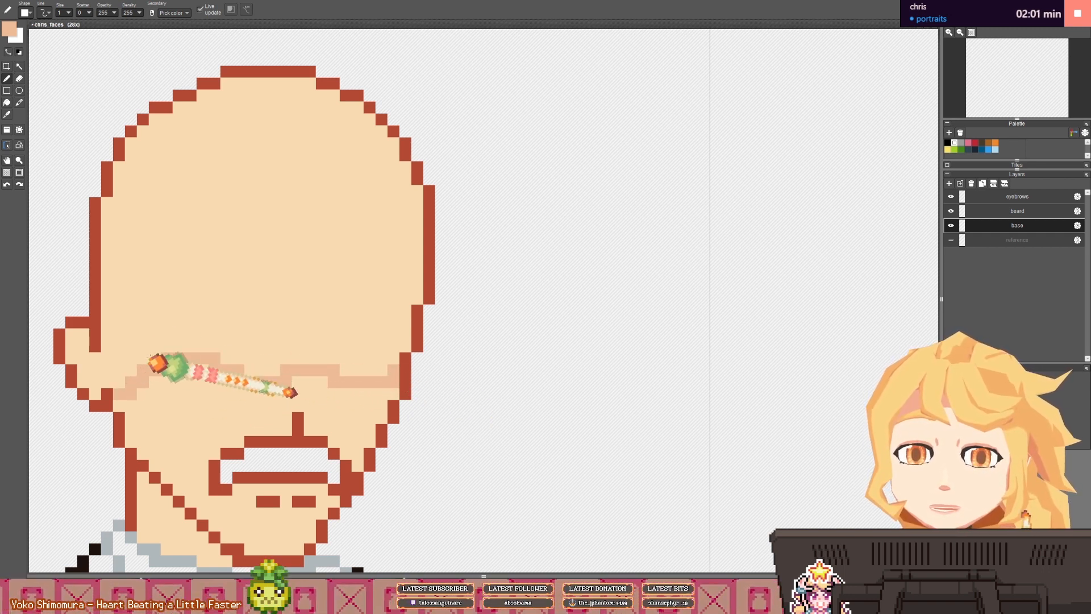
- Fill the faceless portrait's head above the shadow edge with the darker peach tone
key(f)
click(179, 286)
key(b)
- Sample the orange skin shadow from a finished portrait and paint a deep shadow band over the faceless portrait's eye area
scroll(195, 318, down, 5)
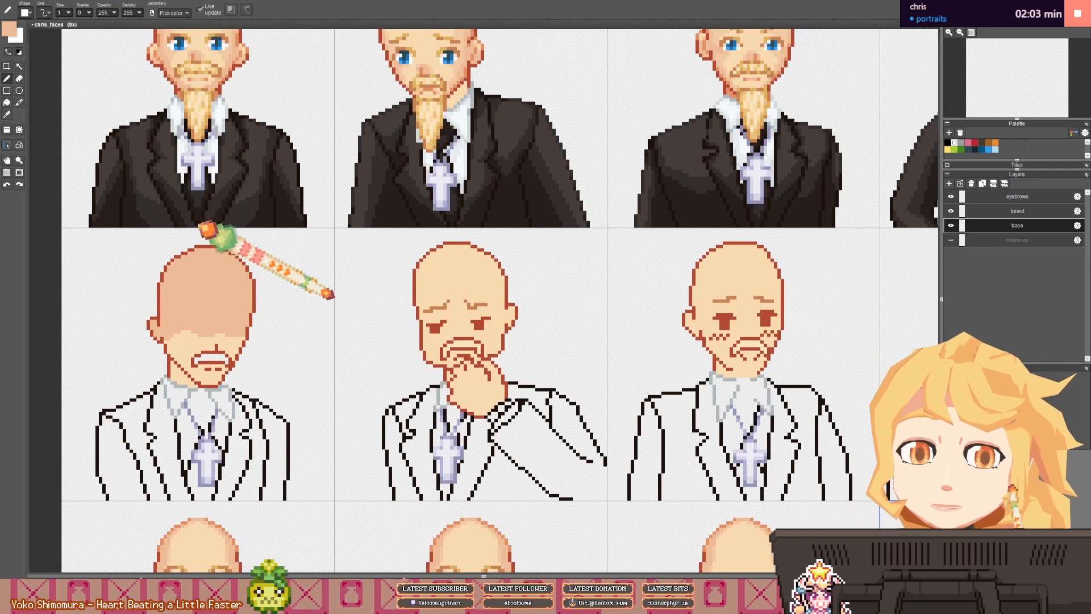
right_click(249, 151)
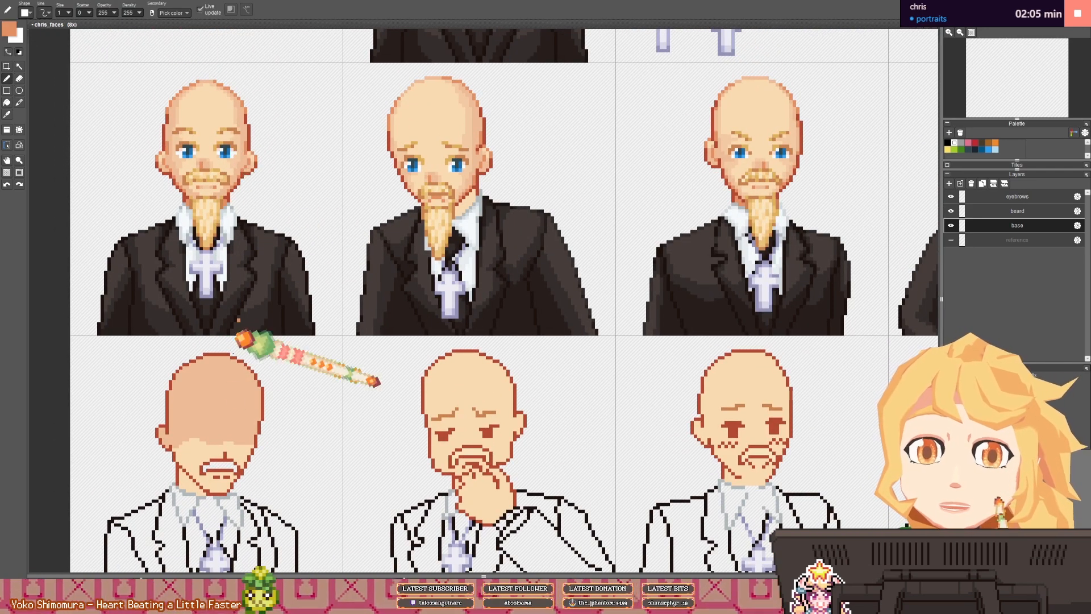
mouse_move(216, 404)
mouse_down()
mouse_move(185, 374)
mouse_move(201, 400)
mouse_move(243, 396)
mouse_up()
scroll(222, 361, up, 3)
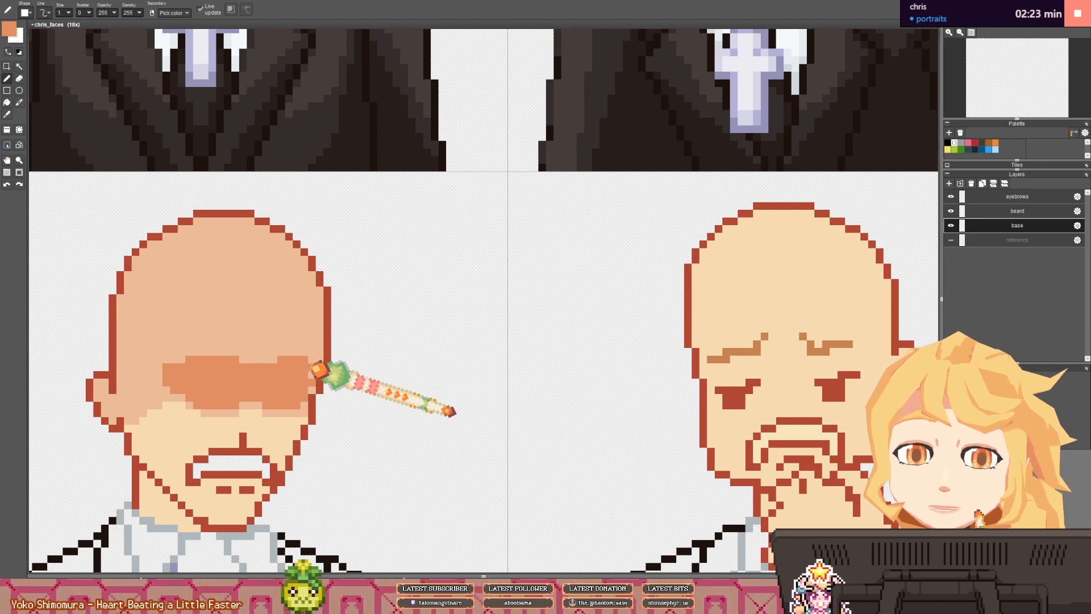
- Reshape the orange eye shadow into two rounded eye sockets, alternating between the sampled peach and orange tones
scroll(321, 376, down, 5)
scroll(319, 380, up, 3)
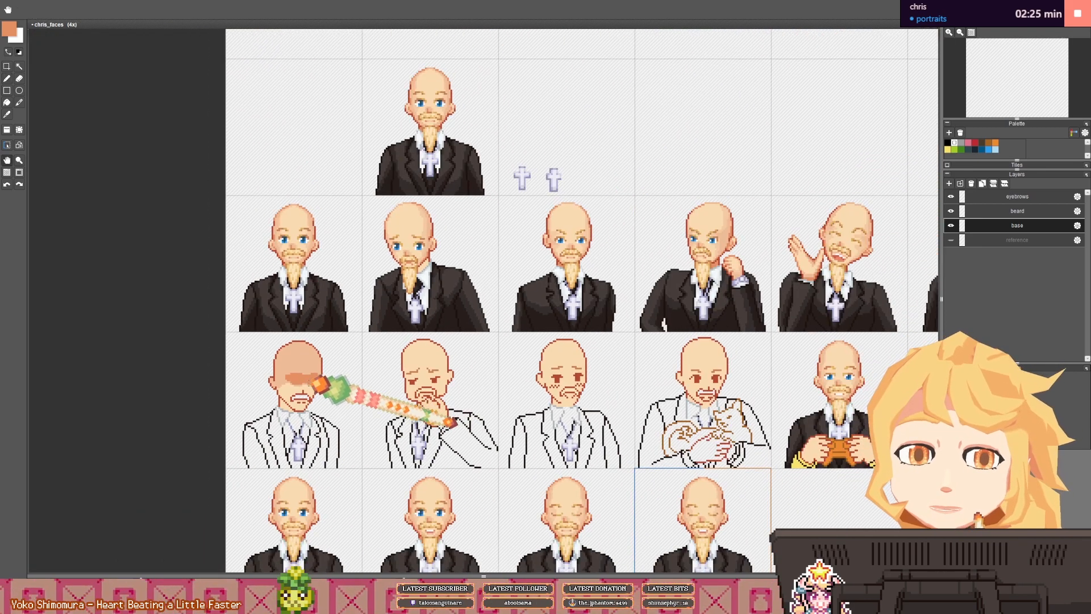
scroll(304, 386, up, 3)
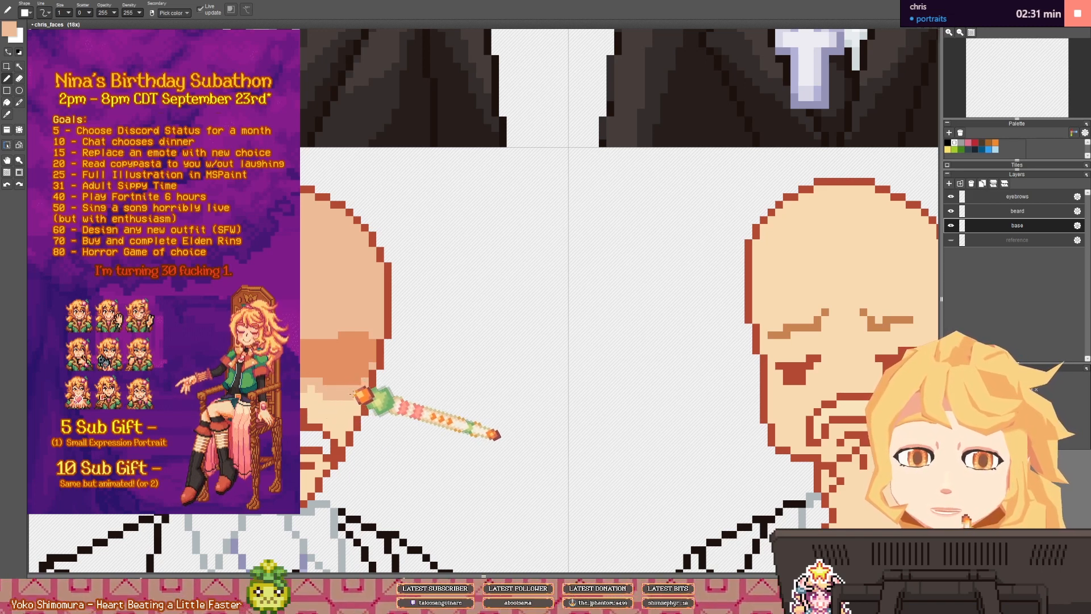
alt+click(369, 373)
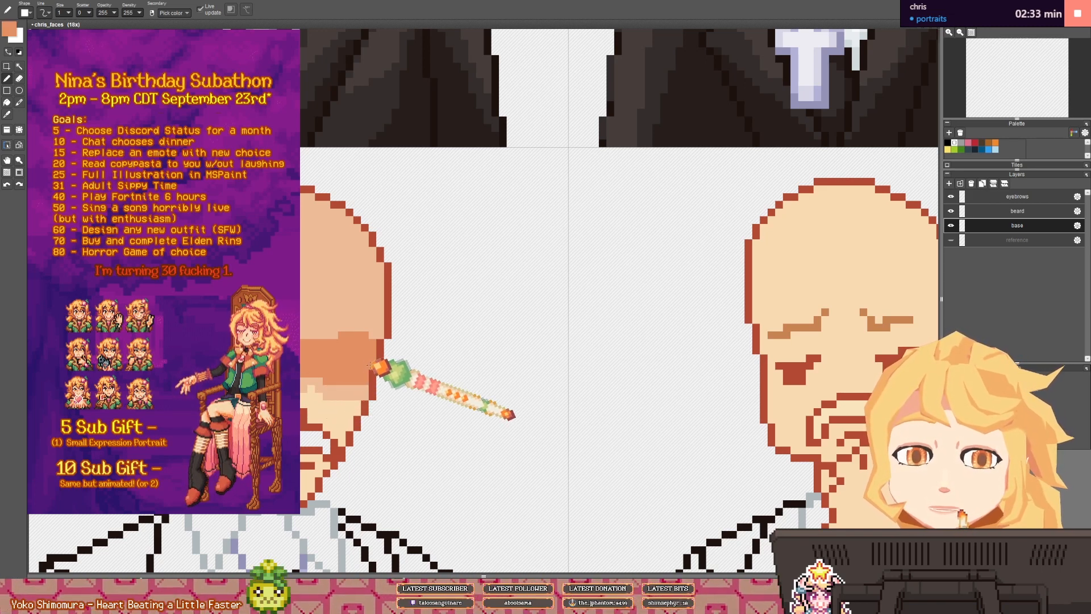
alt+click(348, 385)
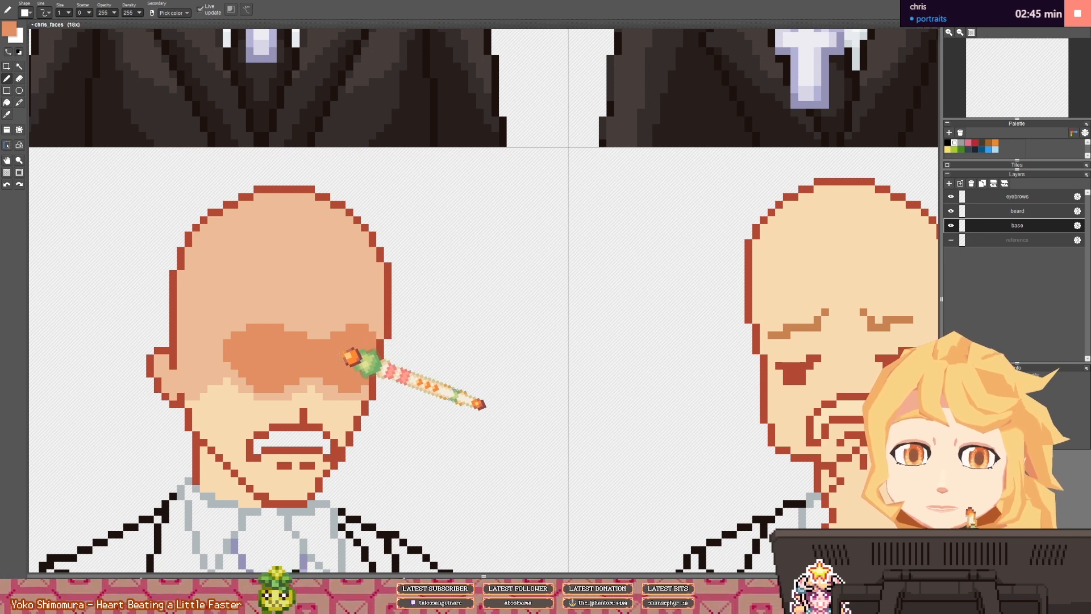
- Refine the orange eye shadow by squaring its outer corner and deepening the notch between the brows, checking it at sprite sheet scale
scroll(342, 353, down, 6)
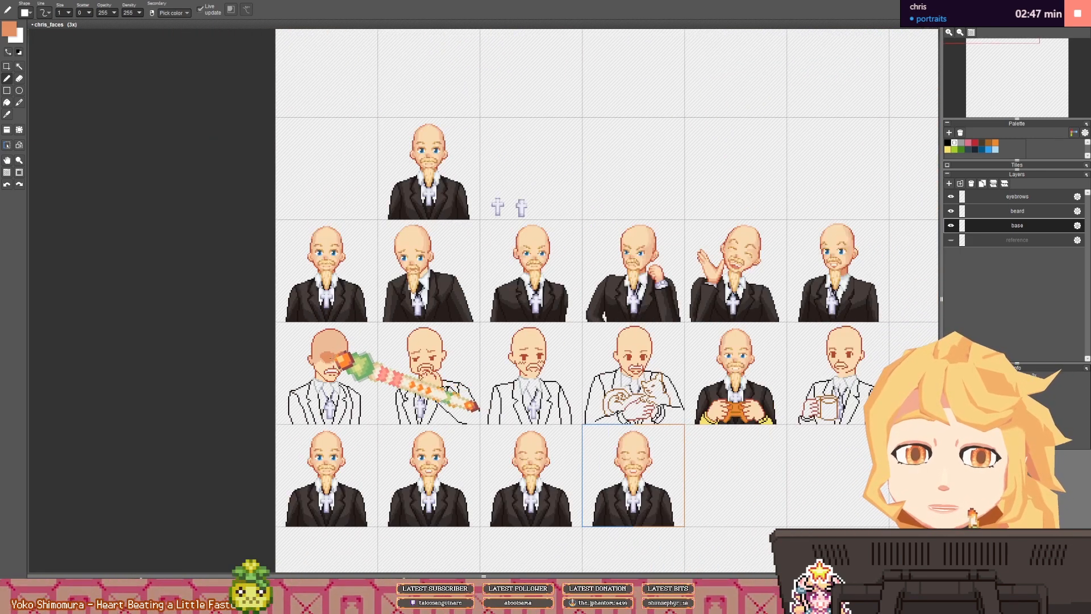
scroll(324, 361, up, 6)
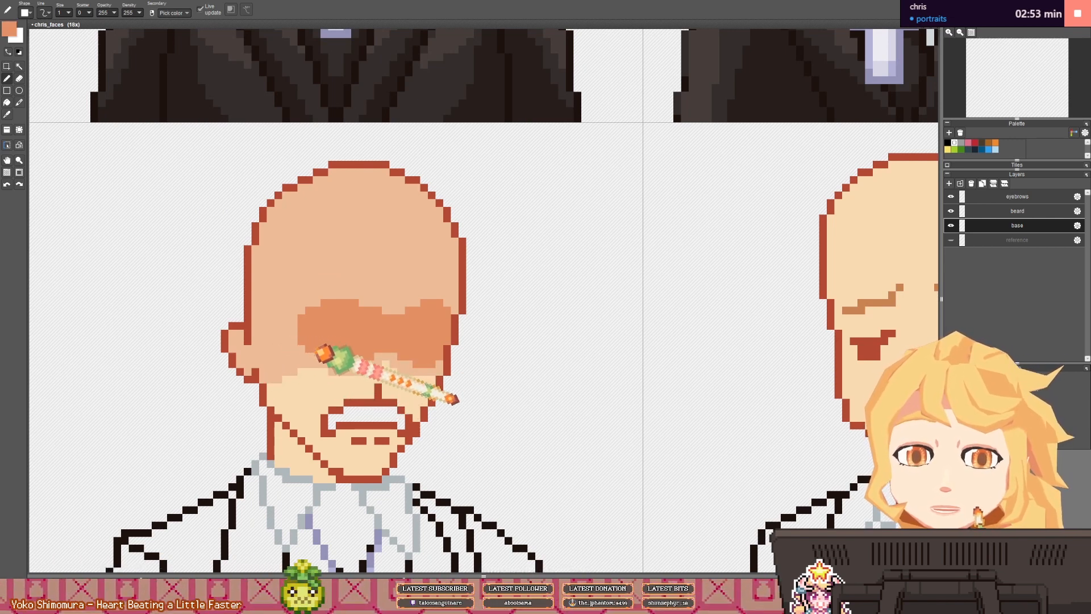
scroll(369, 353, down, 6)
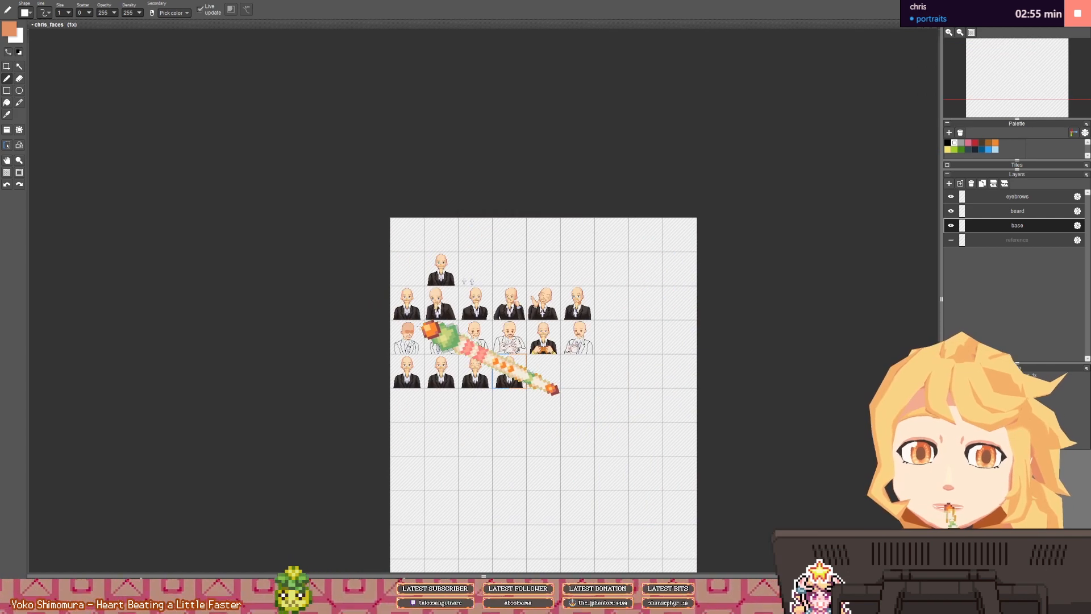
scroll(364, 341, up, 3)
scroll(361, 339, up, 2)
right_click(367, 341)
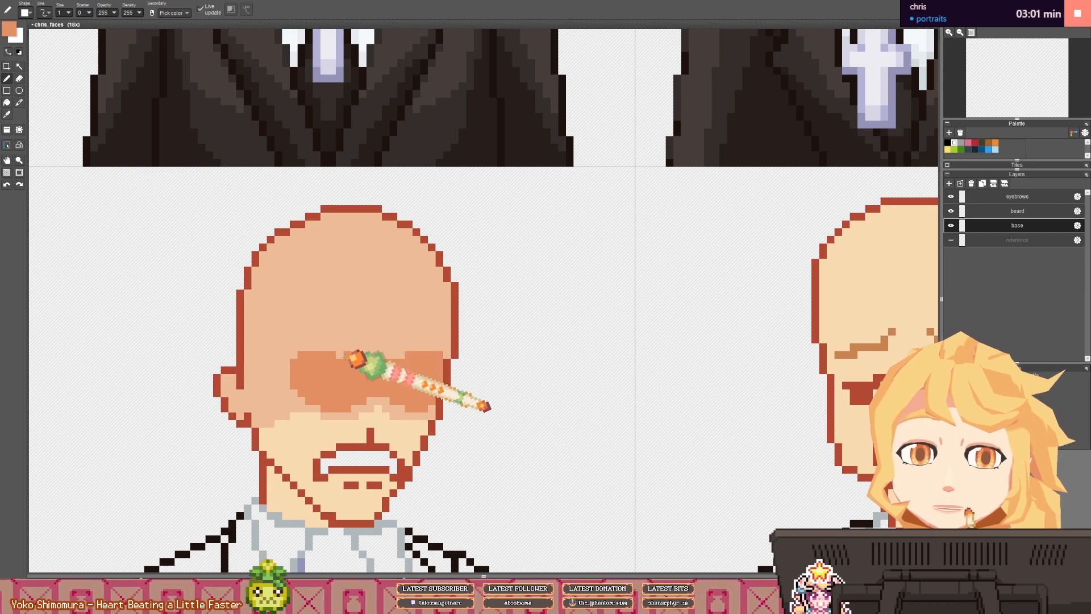
scroll(390, 347, down, 6)
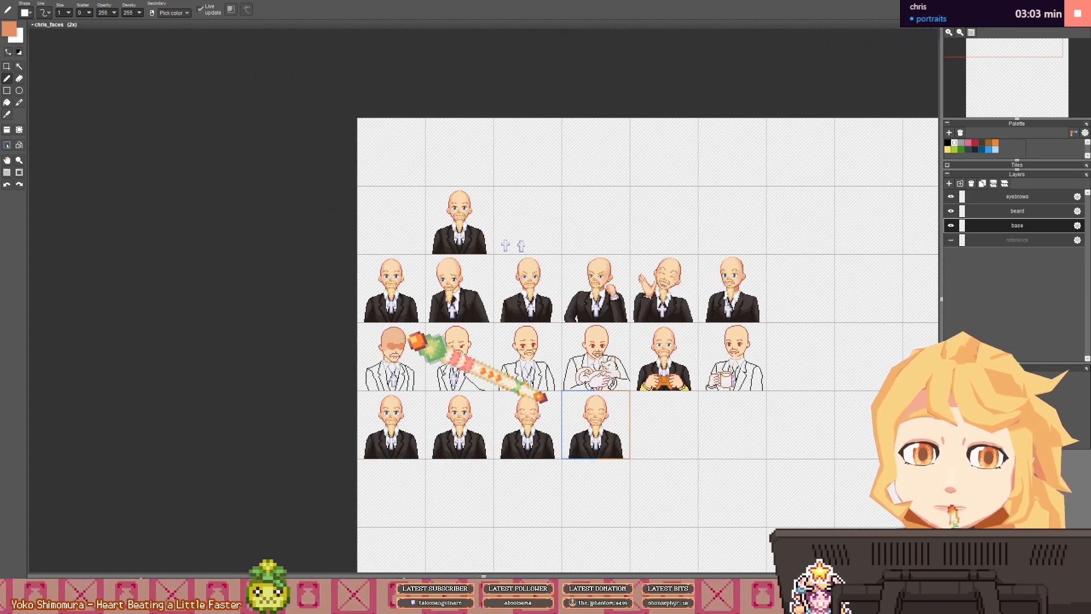
scroll(409, 344, up, 5)
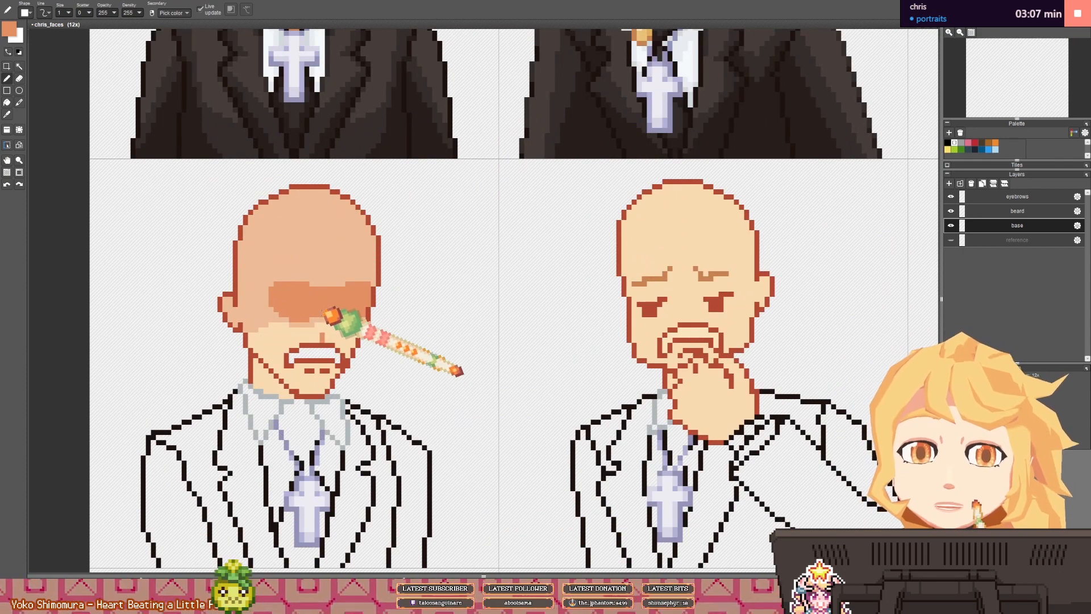
- Refine the faceless portrait's nose shading with the sampled peach tone and shade the inside of the ear with the orange skin shadow
scroll(320, 339, up, 1)
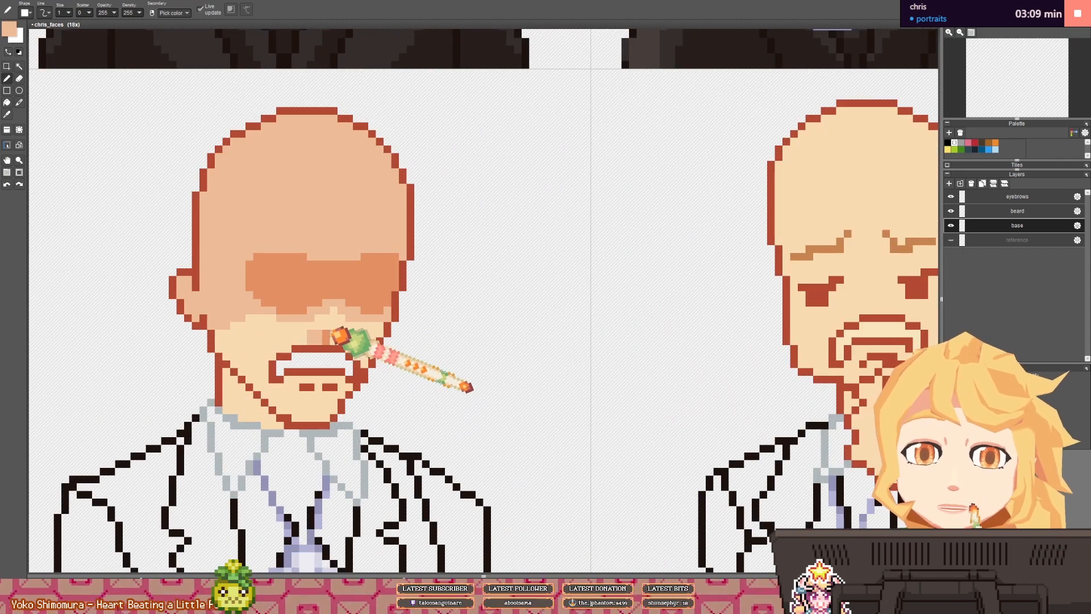
scroll(320, 326, down, 3)
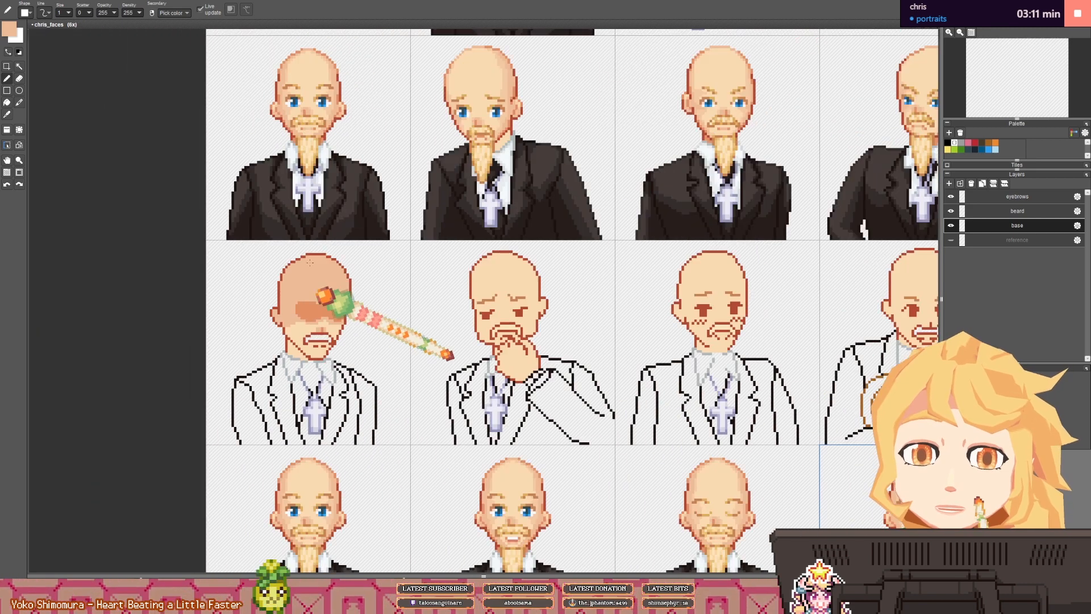
drag(317, 131, 306, 163)
scroll(316, 140, up, 1)
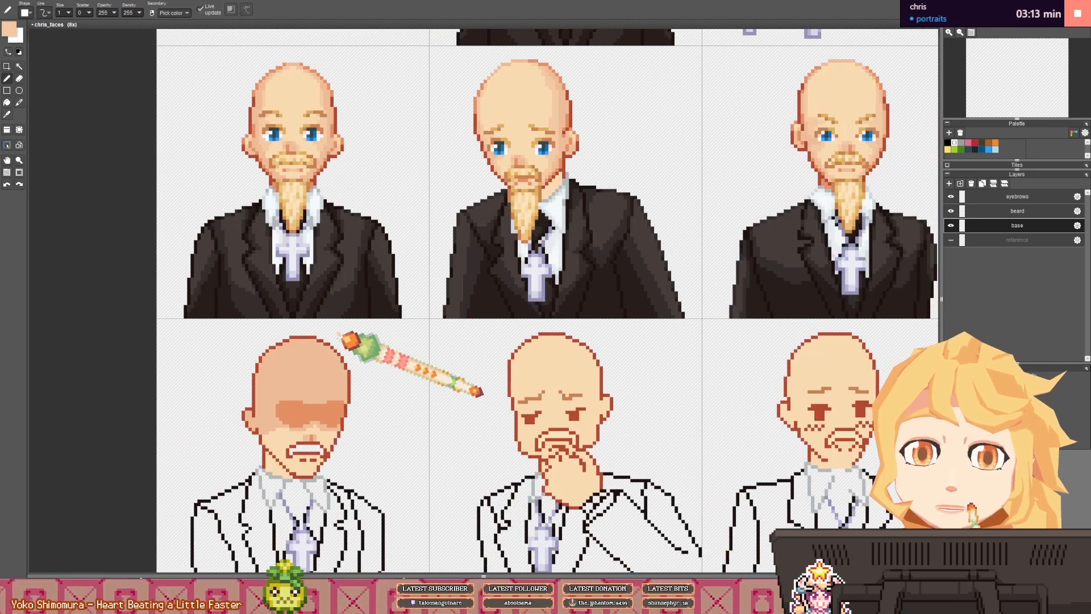
drag(353, 341, 316, 261)
scroll(296, 335, up, 2)
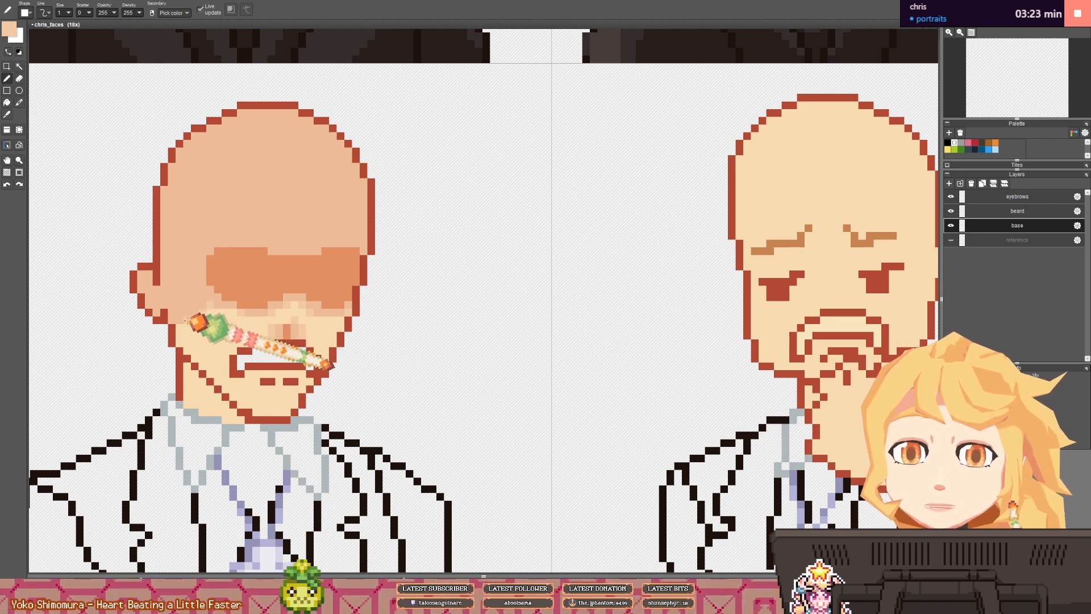
mouse_move(146, 276)
mouse_down()
mouse_move(284, 267)
mouse_move(157, 296)
mouse_up()
right_click(279, 266)
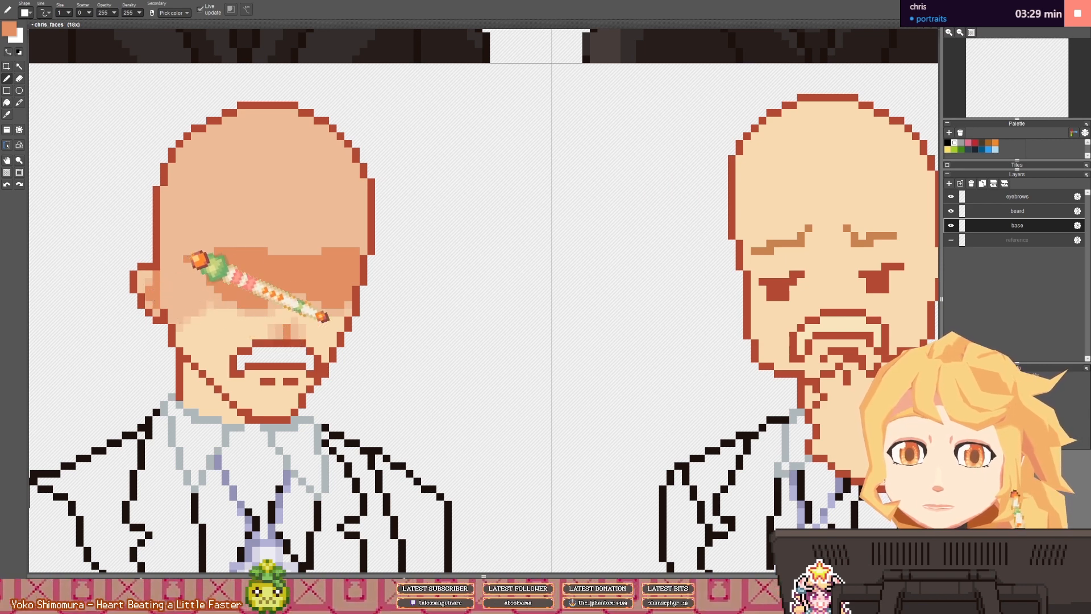
- Paint a thin orange shadow rim inside the faceless portrait's head outline and fill the temple between ear and eye shadow with orange
drag(161, 228, 132, 285)
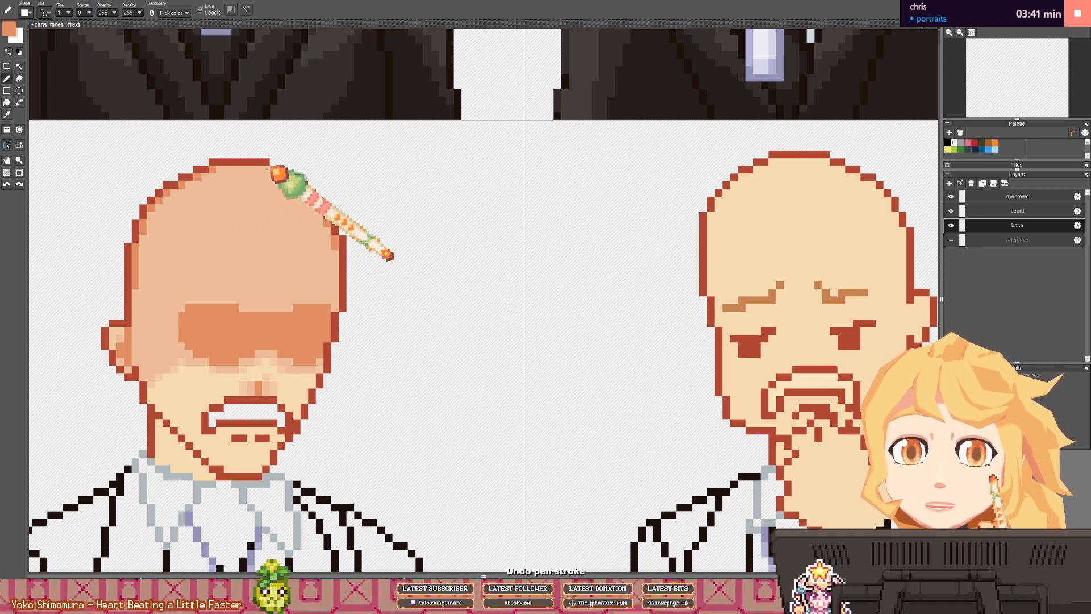
scroll(313, 230, down, 4)
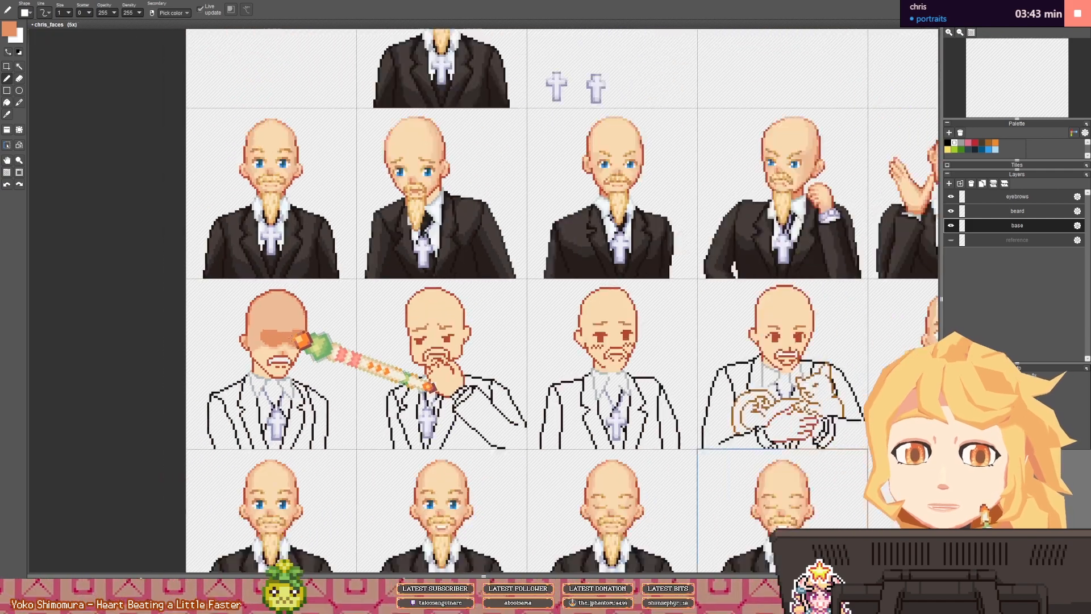
scroll(312, 340, up, 4)
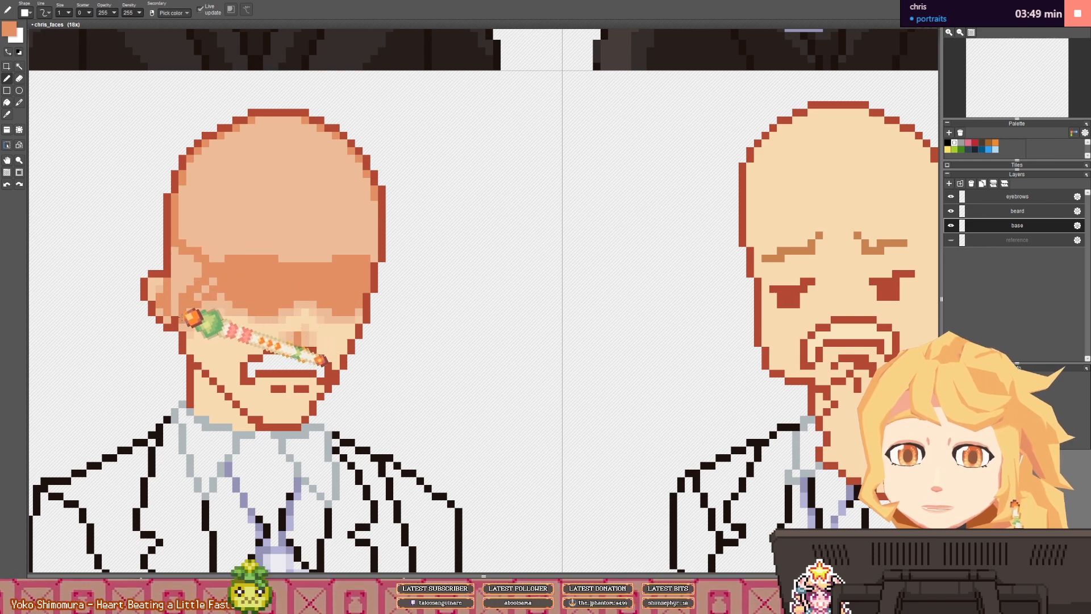
key(f)
click(206, 287)
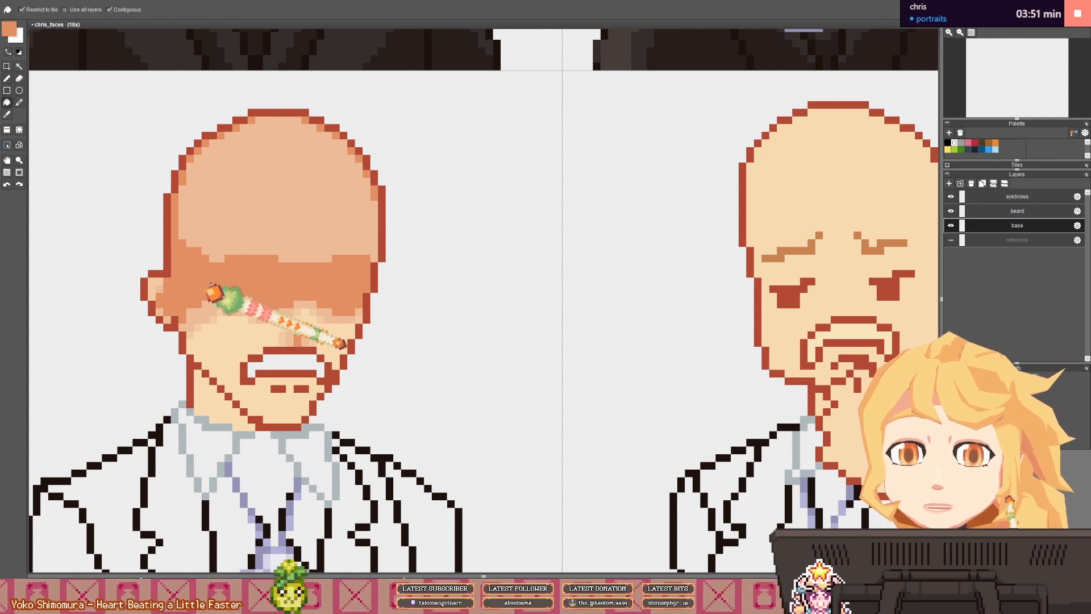
key(b)
scroll(248, 264, down, 3)
scroll(250, 264, up, 3)
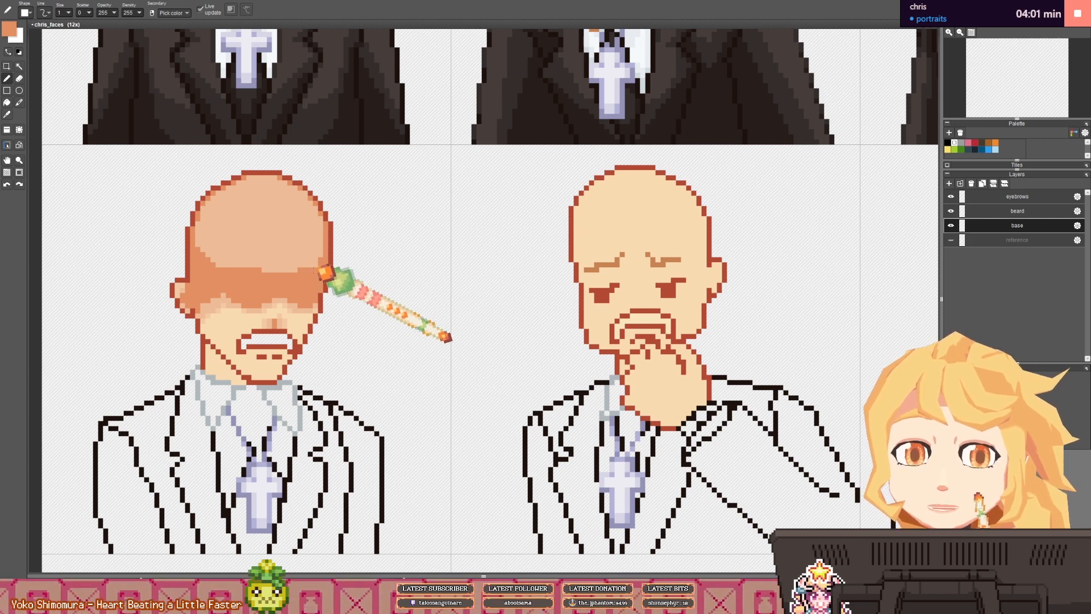
- Try to fill the faceless portrait's remaining peach forehead area with the orange shadow tone
scroll(341, 265, down, 3)
scroll(344, 264, down, 2)
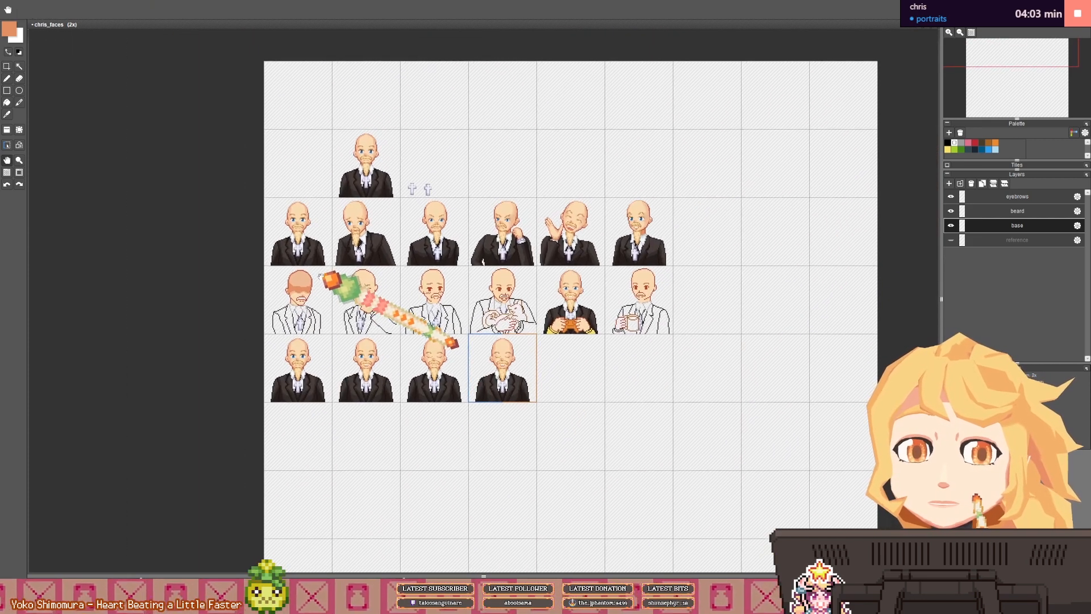
scroll(318, 287, up, 3)
scroll(312, 291, up, 2)
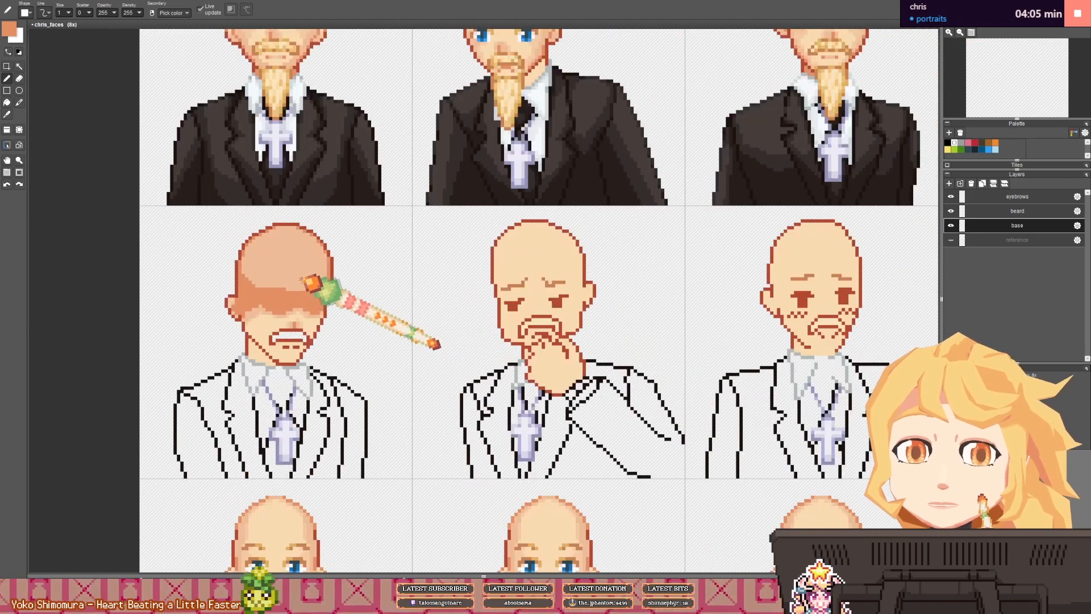
key(f)
click(301, 279)
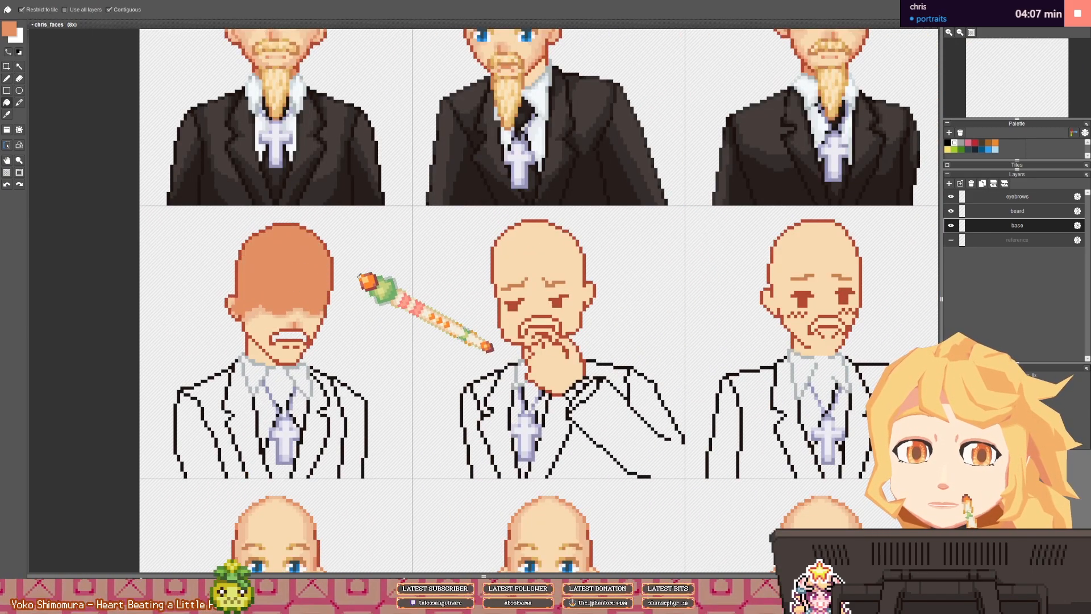
key(ctrl+z)
scroll(359, 277, down, 2)
key(b)
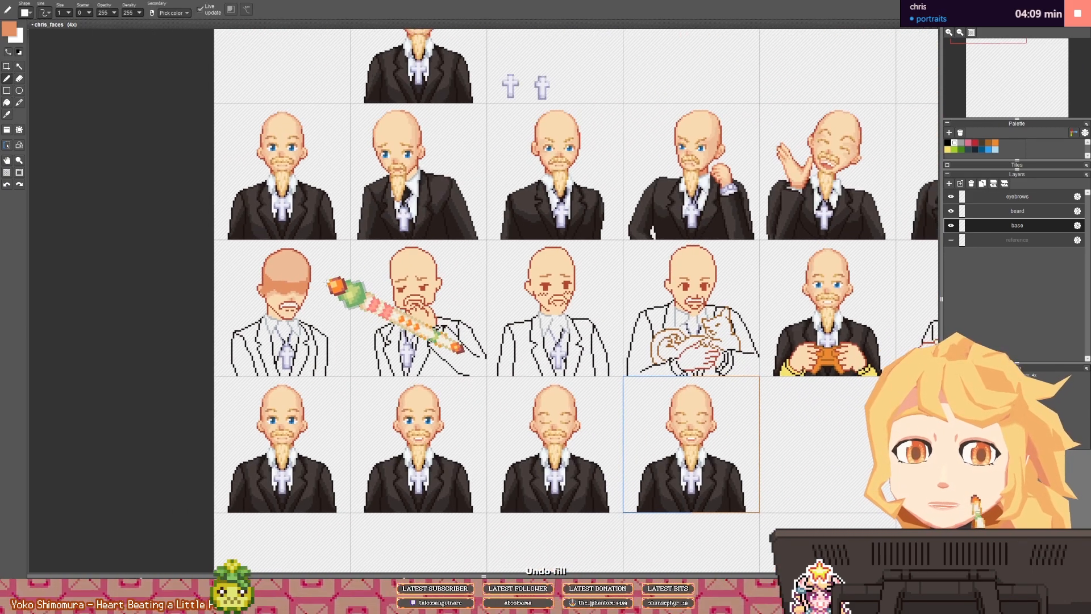
- Add a new layer above the base layer and set the foreground color to a muted purple with hue 282
scroll(325, 283, up, 3)
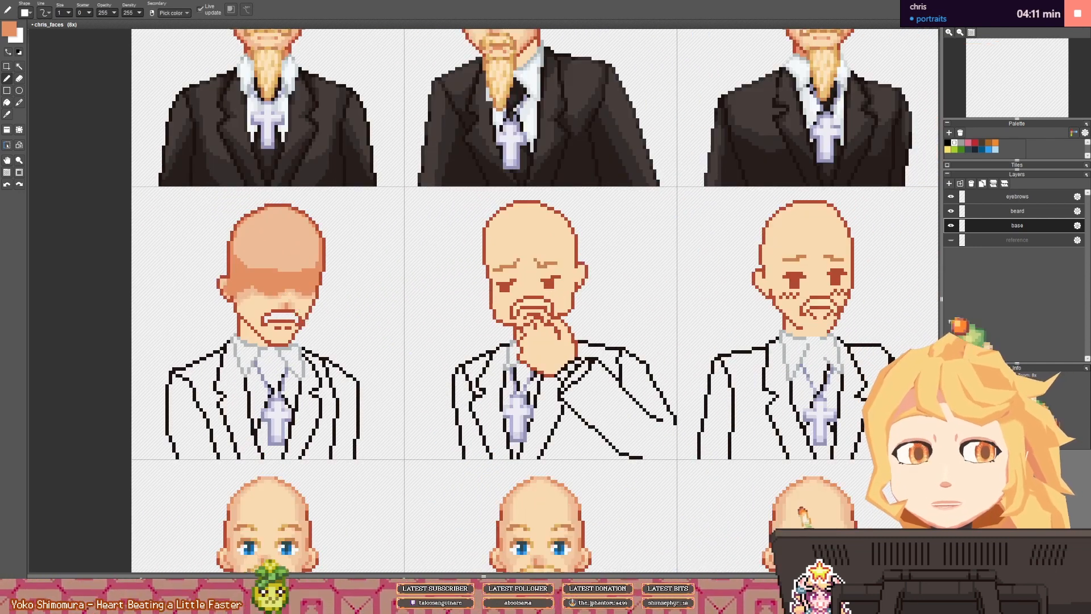
click(949, 183)
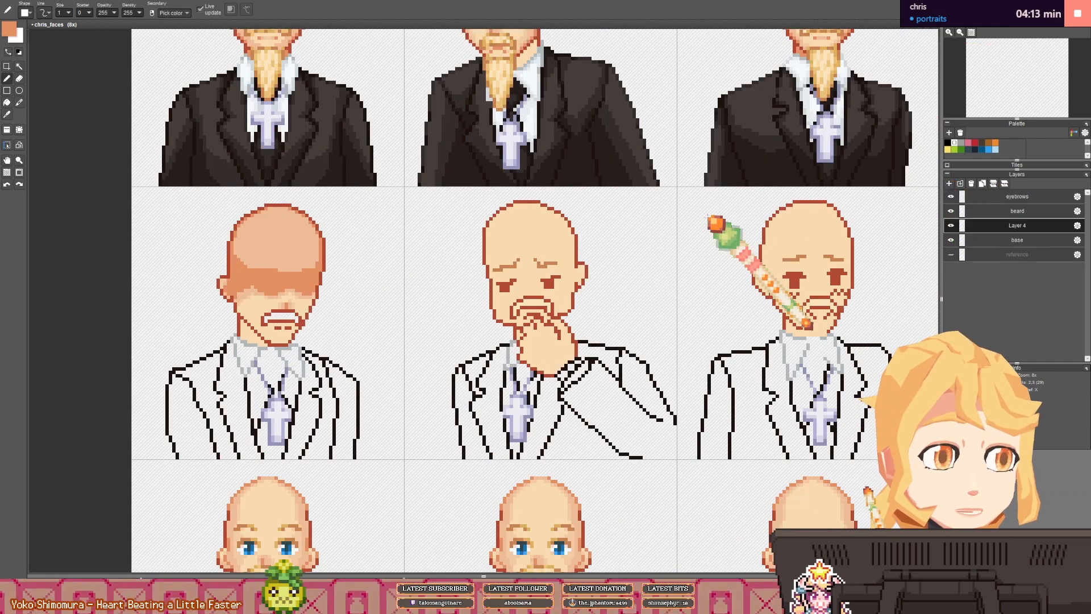
click(10, 28)
mouse_move(146, 113)
mouse_down()
mouse_move(146, 85)
mouse_move(99, 99)
mouse_move(122, 120)
mouse_up()
click(121, 101)
drag(146, 84, 114, 113)
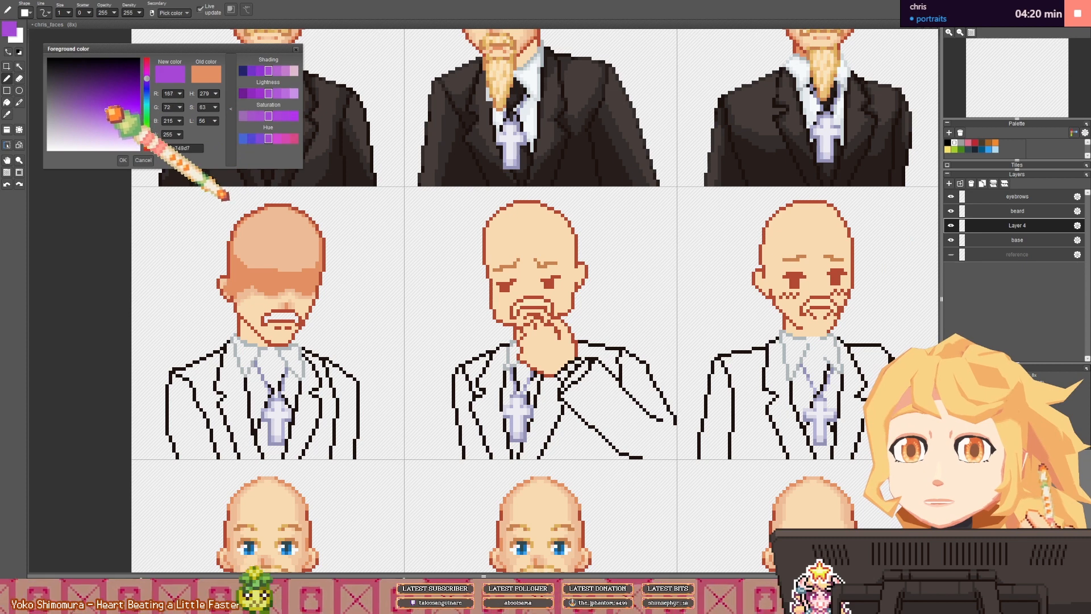
click(147, 80)
drag(103, 106, 88, 104)
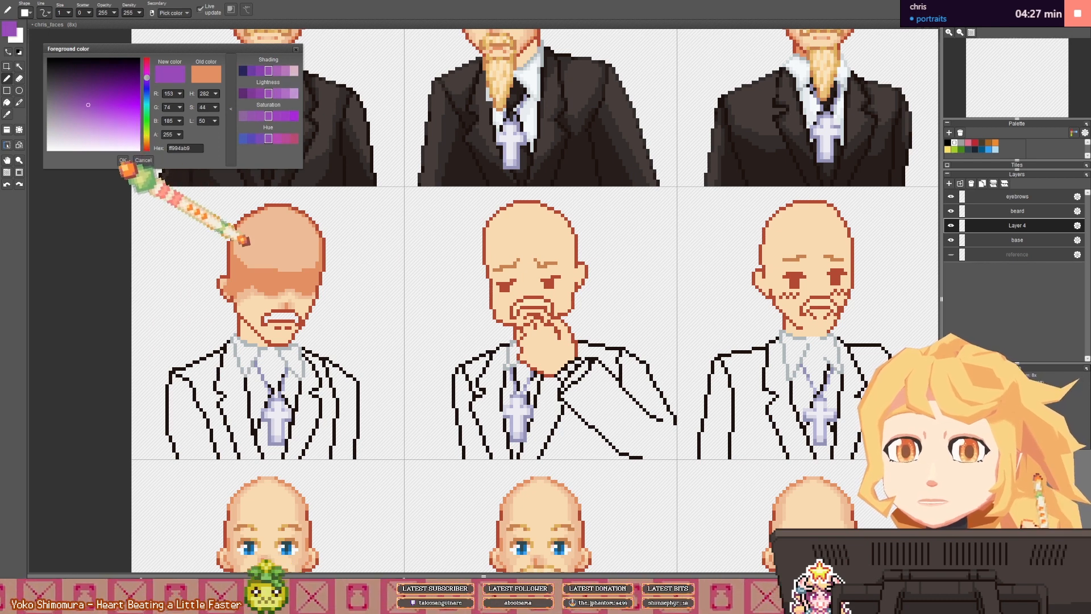
click(123, 161)
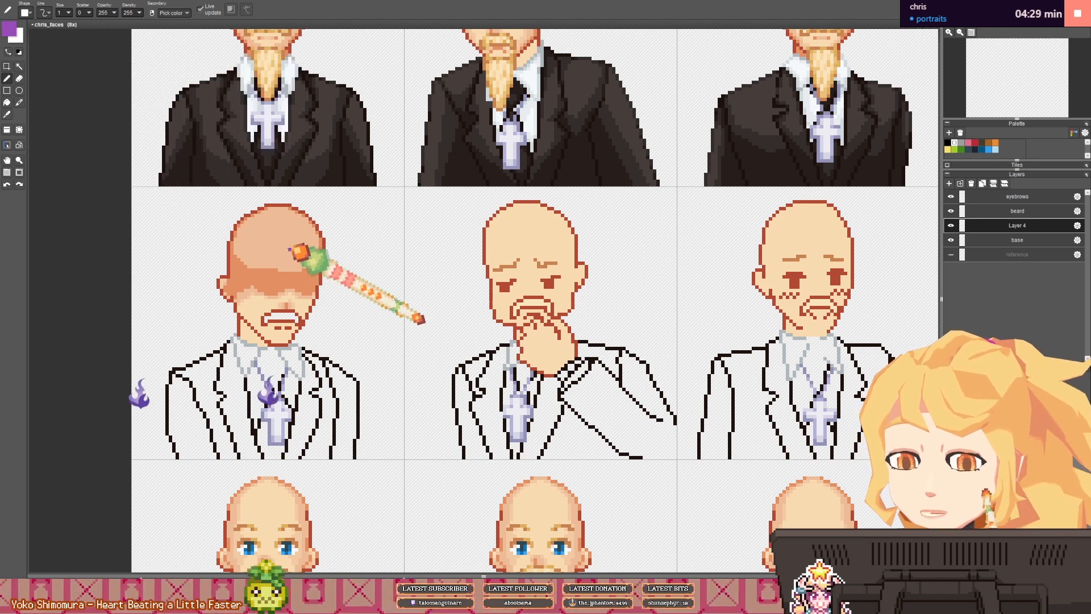
- Draw a jagged purple outline on the new layer along the faceless portrait's temple and the lower edge of the eye shadow
drag(290, 249, 273, 251)
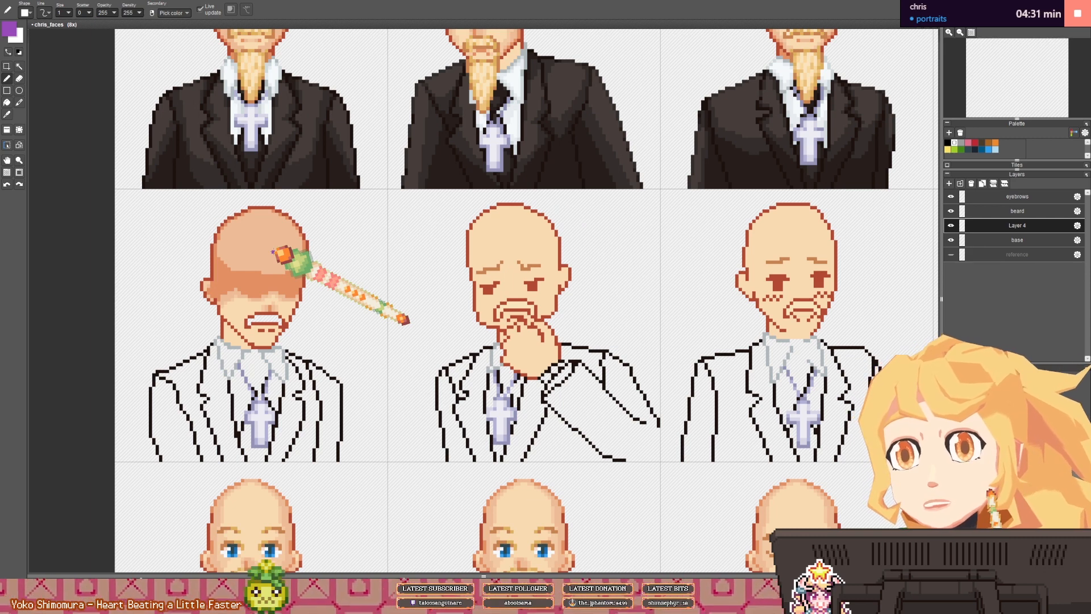
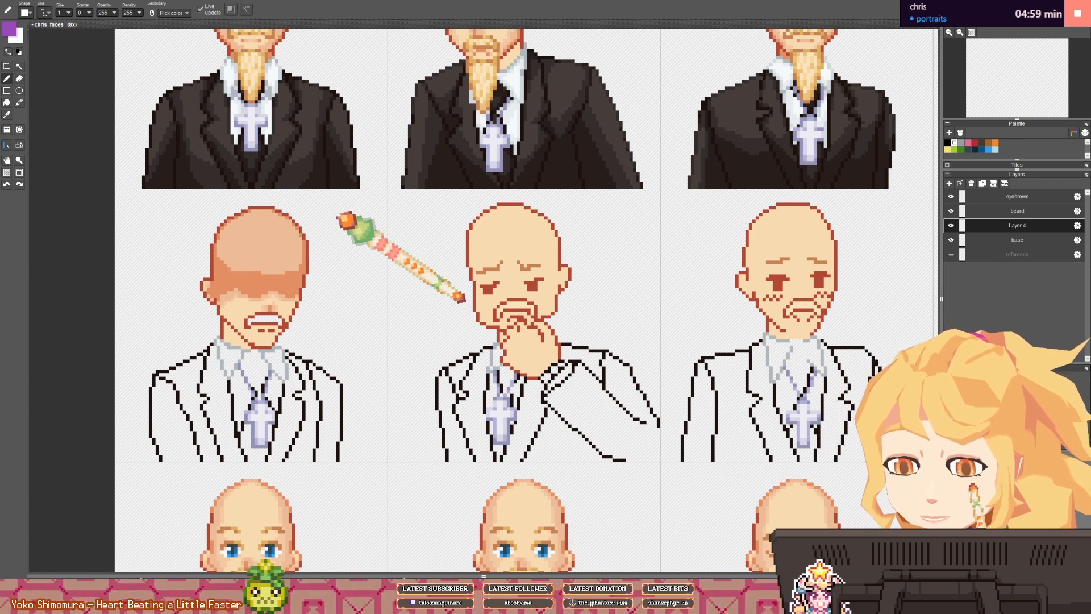
drag(286, 274, 298, 276)
scroll(288, 263, up, 3)
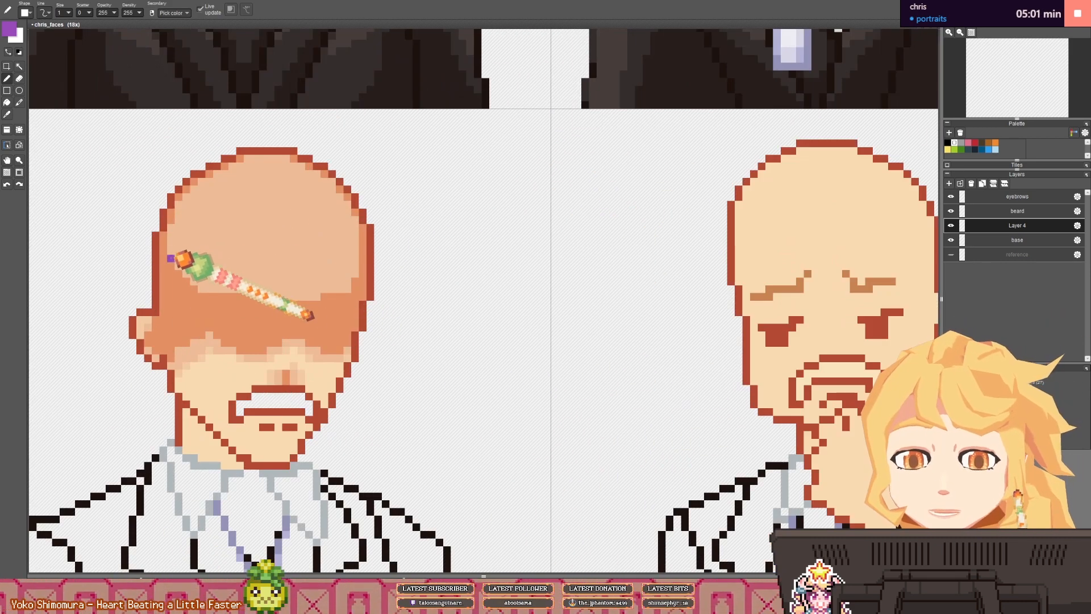
mouse_move(163, 234)
mouse_down()
mouse_move(170, 315)
mouse_move(200, 350)
mouse_move(241, 331)
mouse_move(242, 351)
mouse_move(234, 341)
mouse_move(260, 366)
mouse_move(285, 338)
mouse_move(323, 364)
mouse_move(352, 355)
mouse_up()
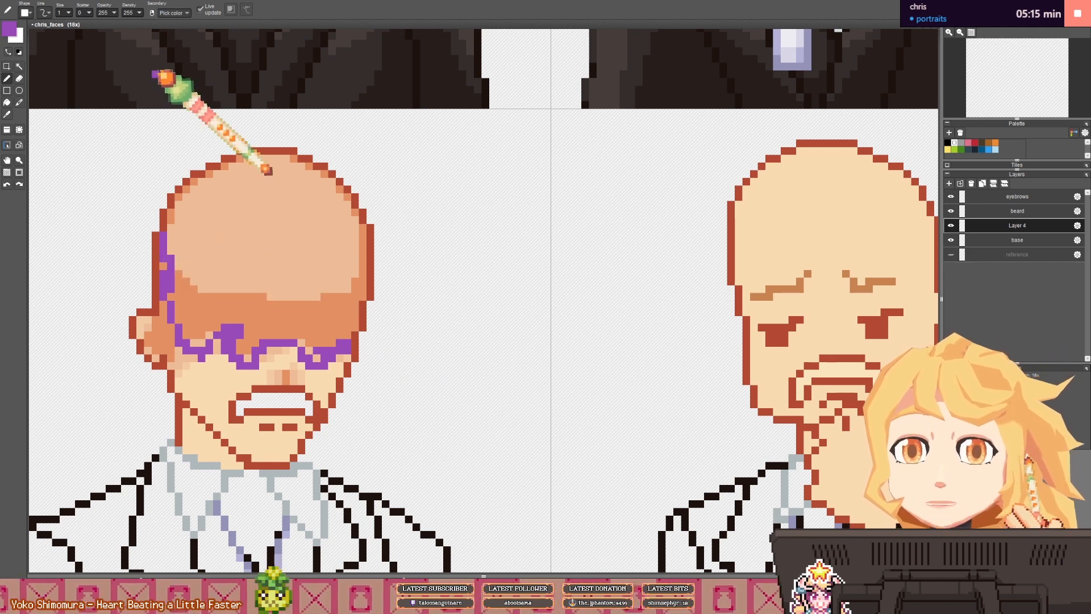
- Fill the head above the purple edge using all layers as the fill reference, and paint purple over the head's outline
key(f)
click(65, 10)
click(275, 218)
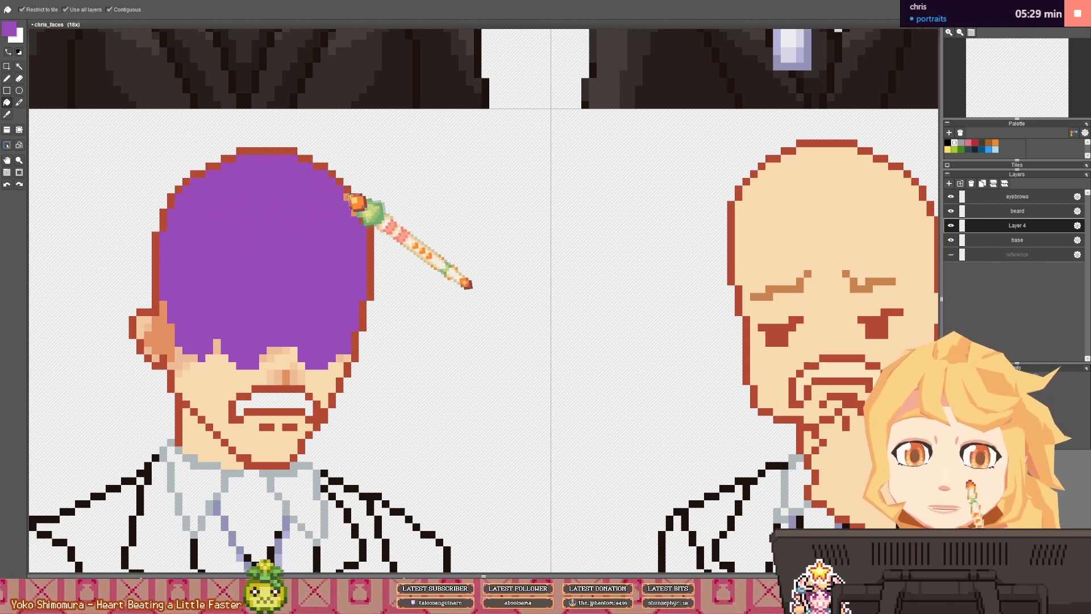
key(b)
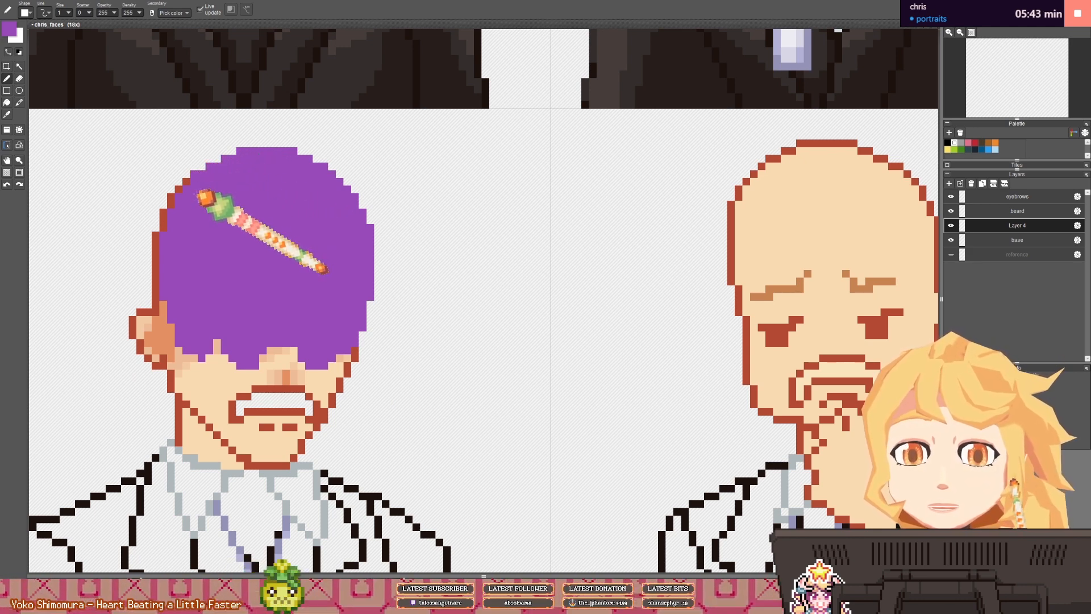
mouse_move(182, 187)
mouse_down()
mouse_move(157, 234)
mouse_move(161, 284)
mouse_up()
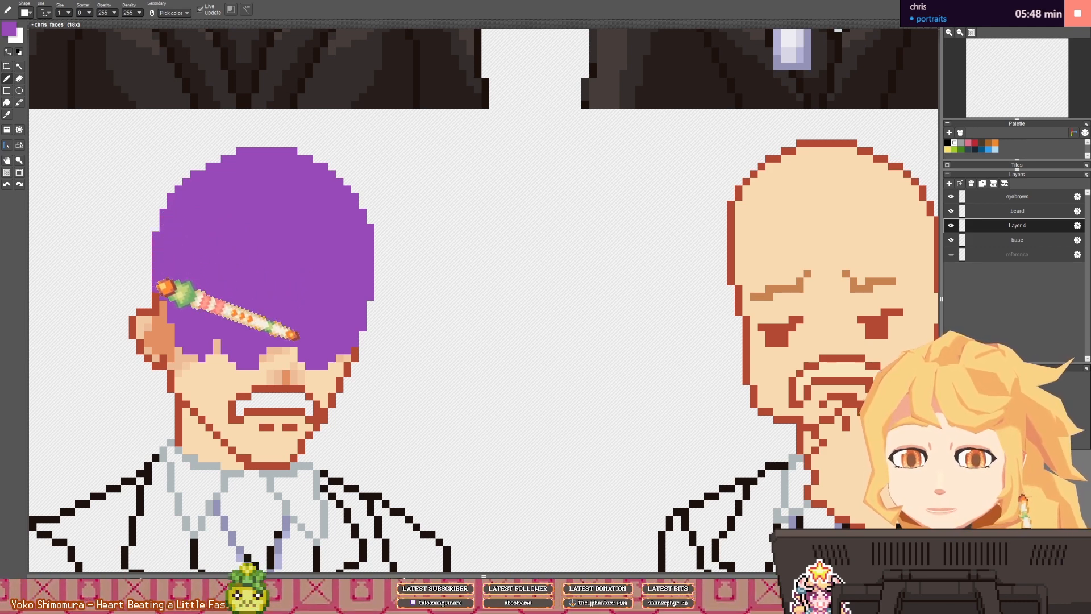
- Set the purple shadow layer's blend mode to Multiply and lower its opacity so the skin shading shows through
click(1077, 226)
click(1042, 183)
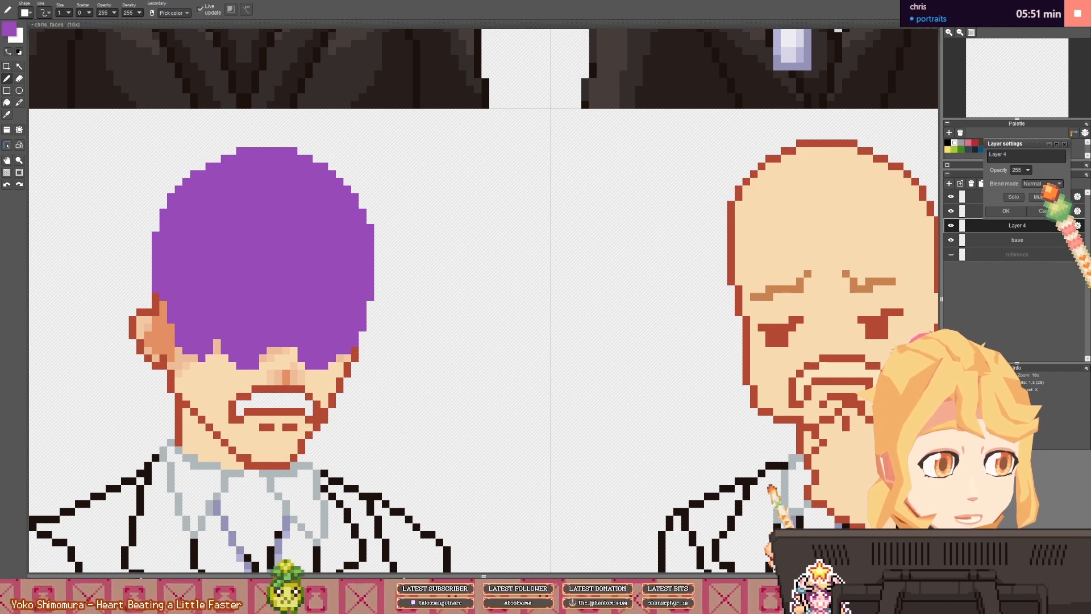
click(1040, 201)
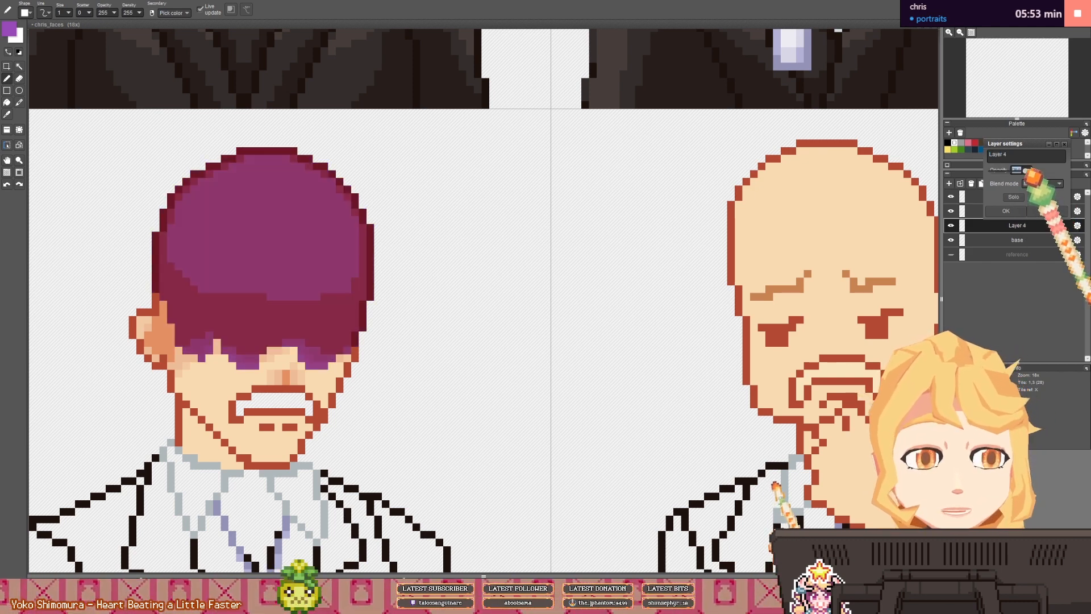
drag(1031, 175, 1012, 178)
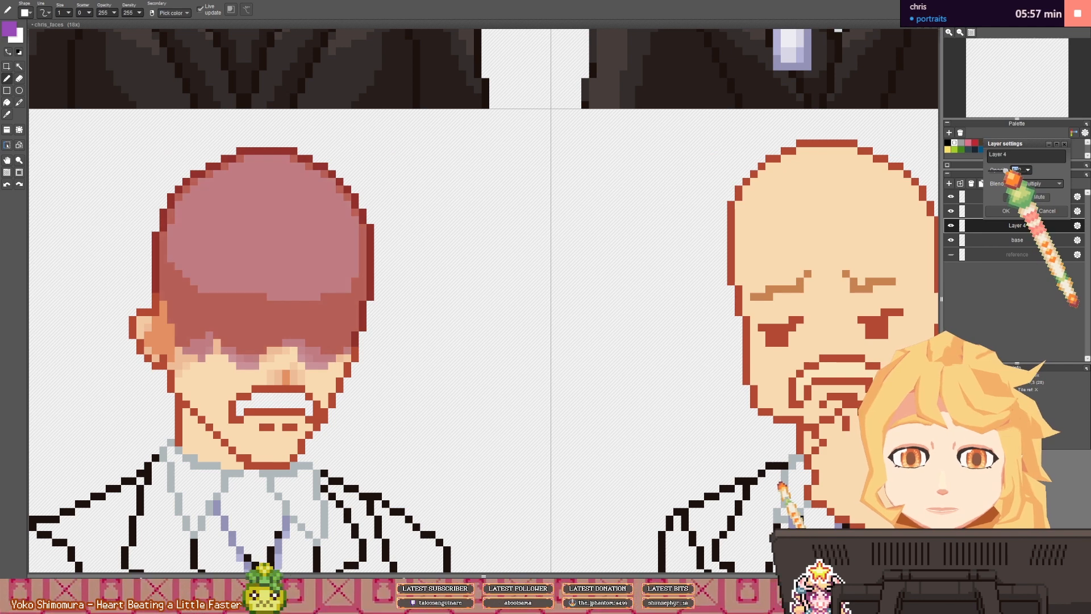
click(1005, 211)
scroll(466, 267, down, 6)
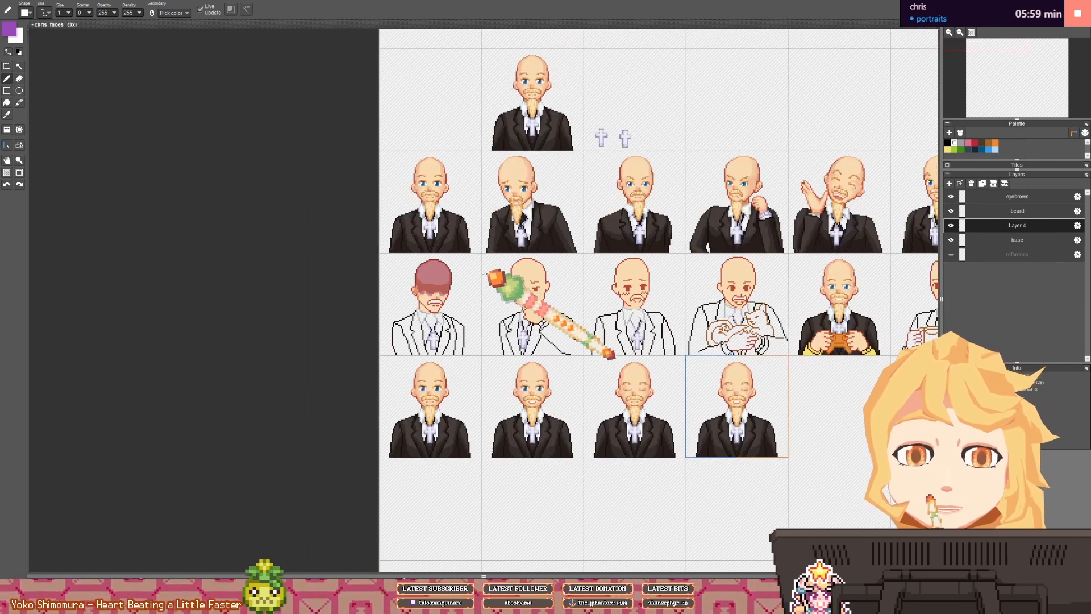
scroll(432, 286, up, 1)
scroll(386, 300, up, 5)
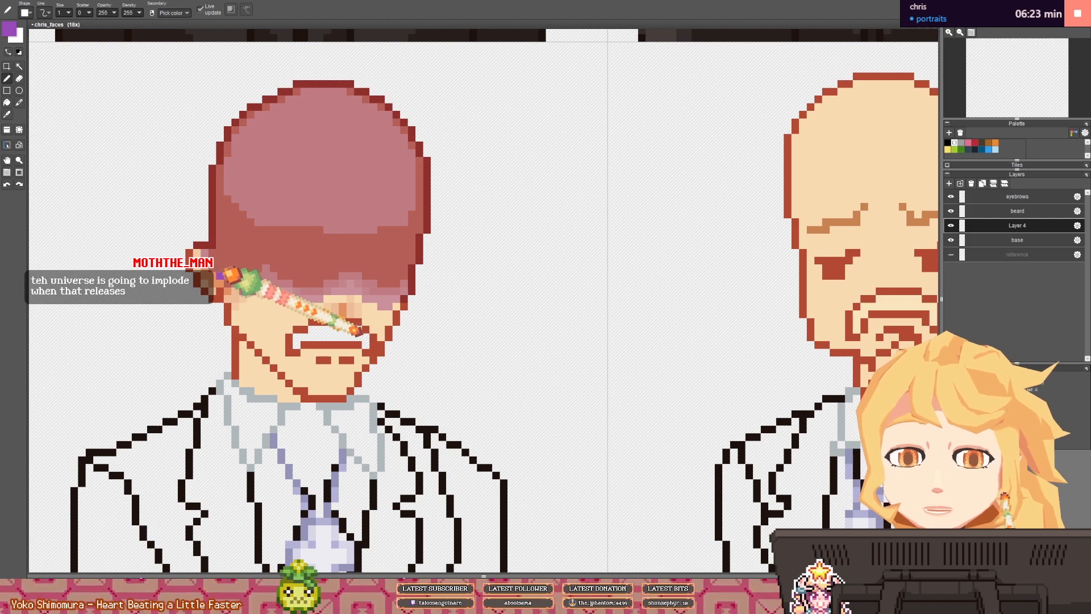
scroll(370, 295, down, 5)
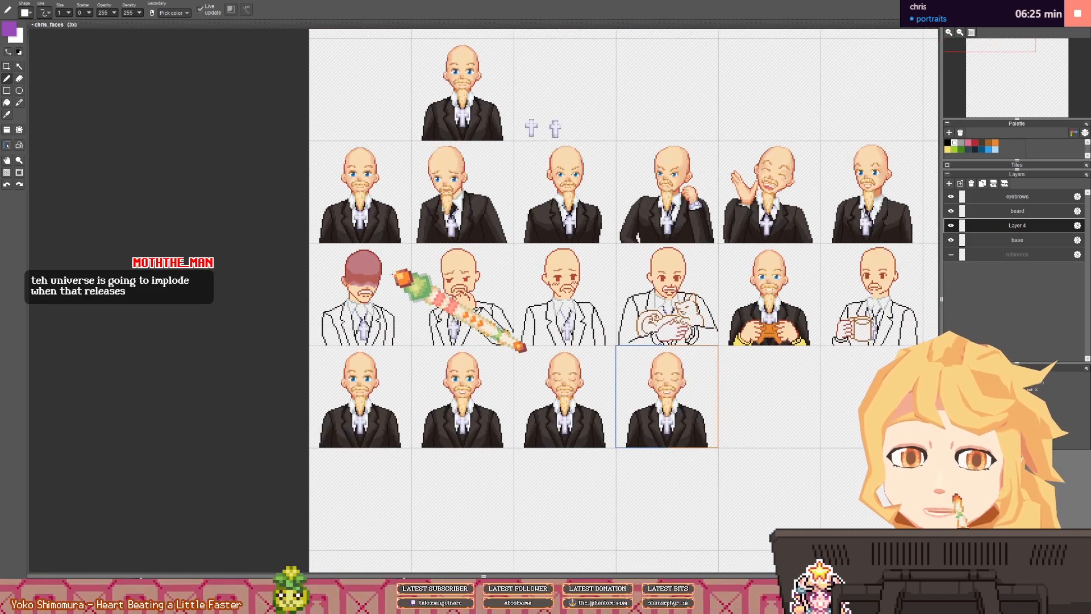
scroll(392, 287, up, 4)
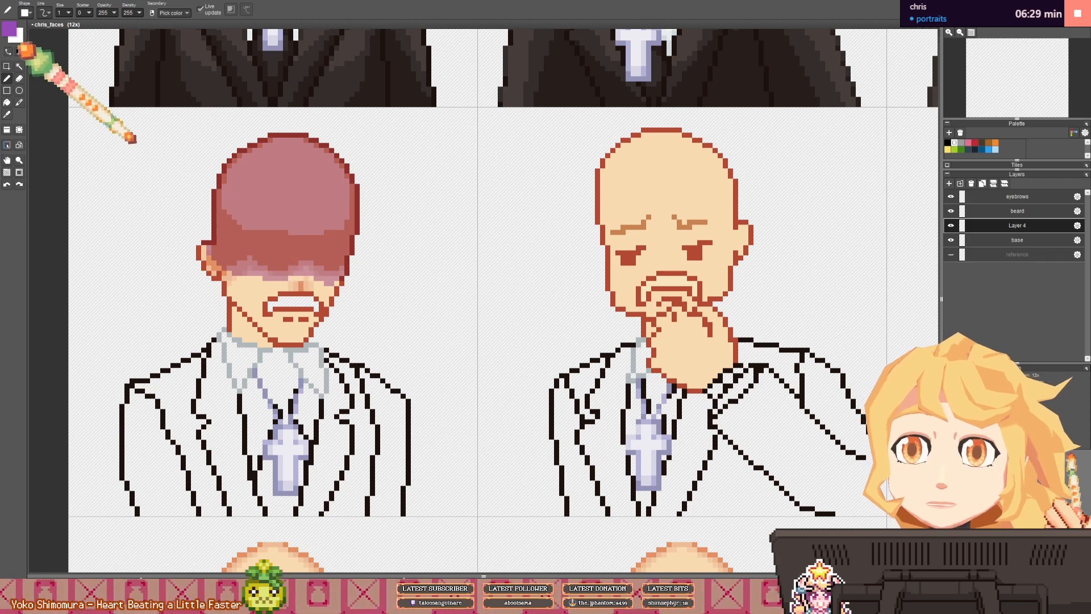
- Change the foreground color to a lighter, pinker purple for the shadow layer
click(10, 29)
click(95, 116)
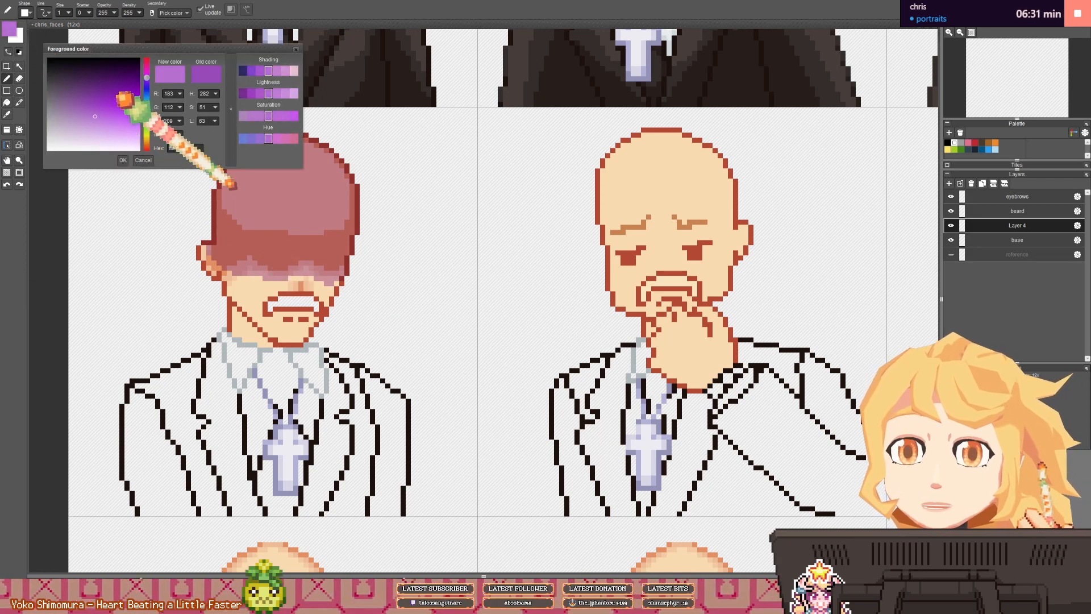
click(123, 159)
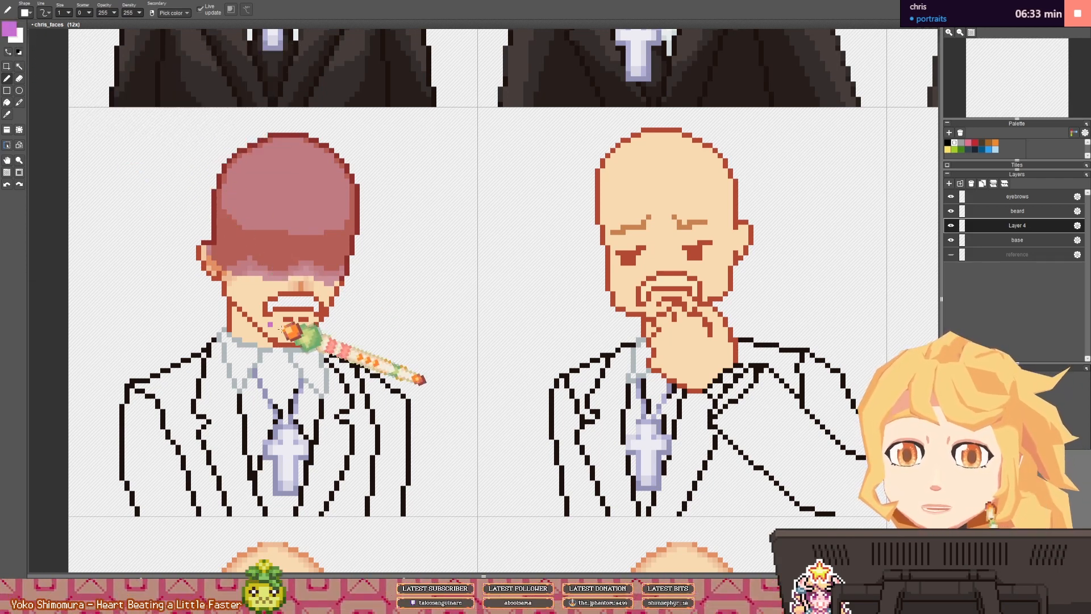
- Open the purple shadow layer's settings and lower its opacity to 113
scroll(269, 290, up, 1)
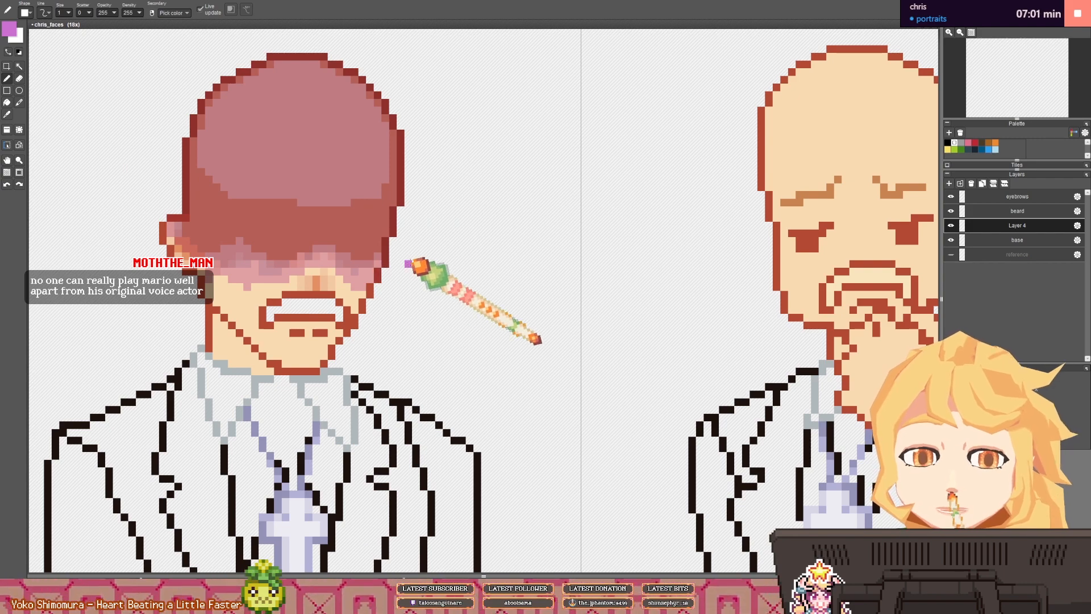
scroll(393, 258, down, 5)
scroll(429, 261, down, 1)
scroll(419, 257, down, 1)
drag(419, 258, 386, 308)
scroll(386, 308, up, 3)
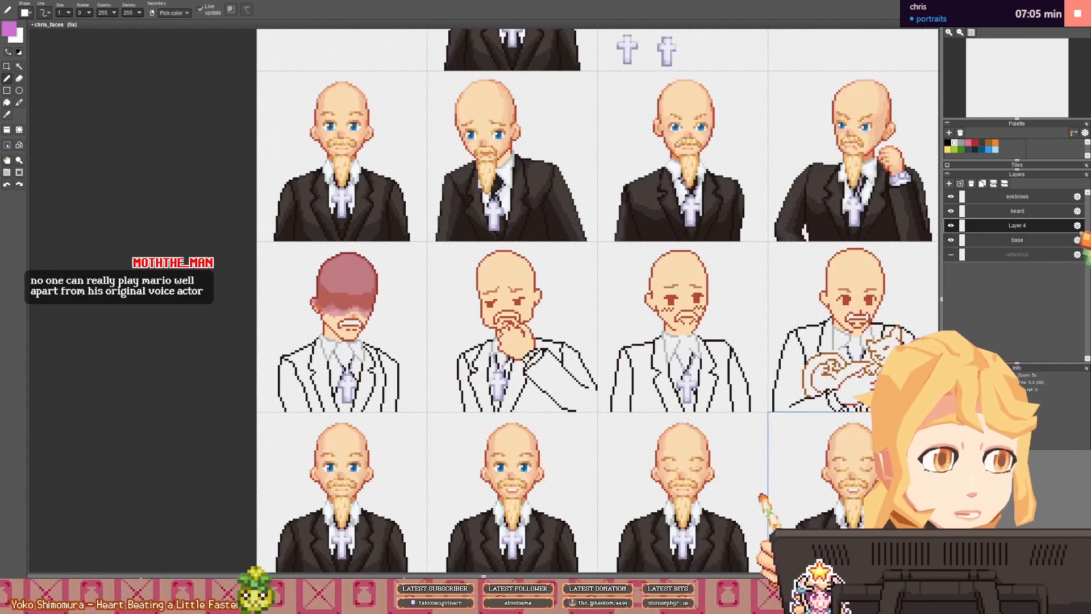
click(1076, 225)
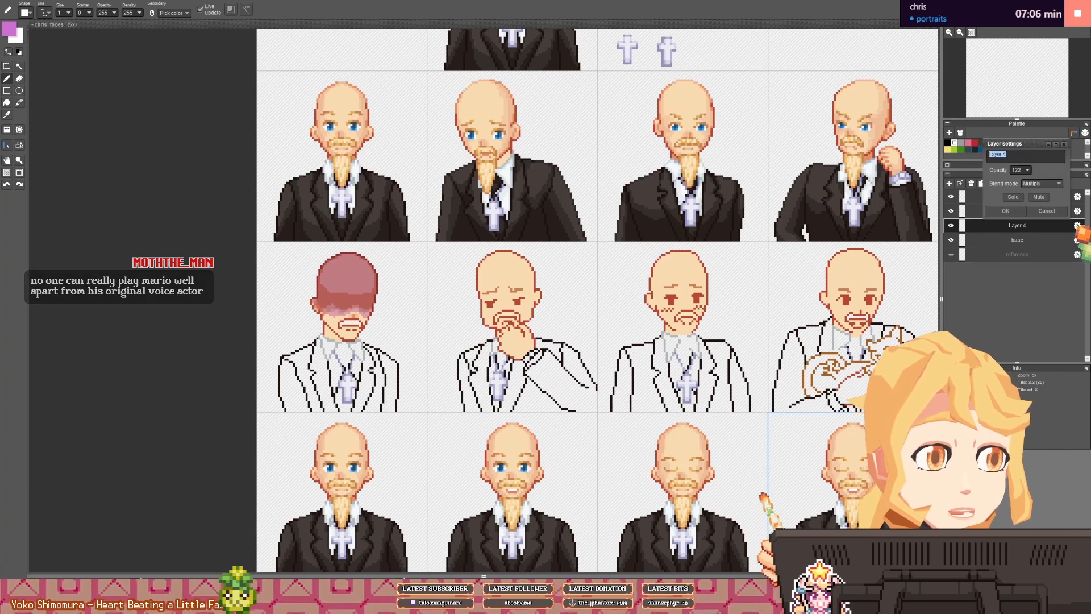
mouse_move(1027, 170)
mouse_down()
mouse_move(1046, 171)
mouse_move(1026, 171)
mouse_up()
- Try the Darken, Lighten, Hardlight, Overlay, Subtract and Normal blend modes on the purple shadow layer
click(1042, 183)
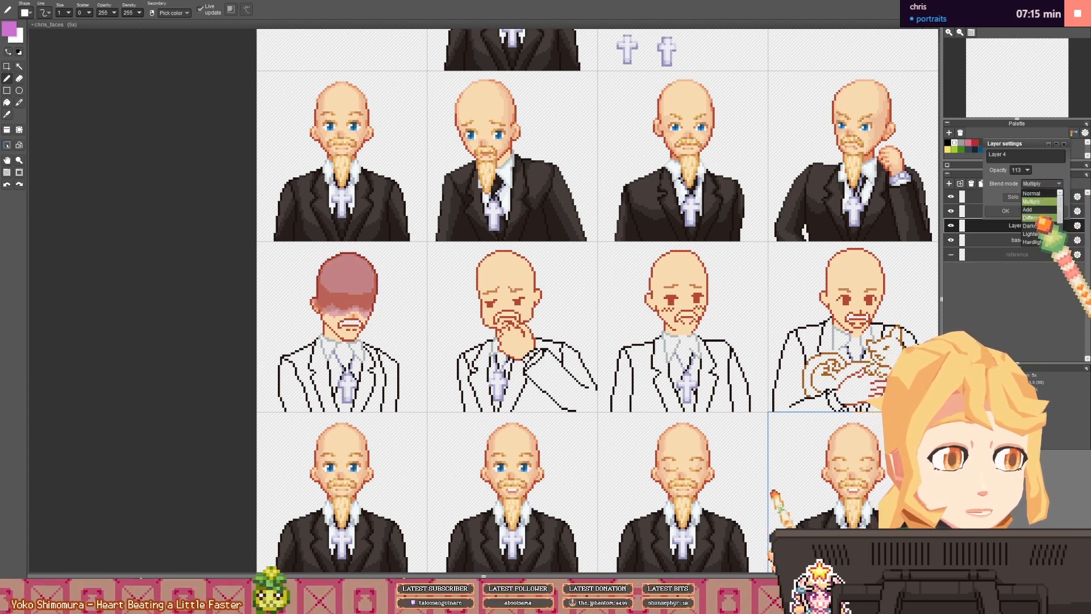
click(1029, 225)
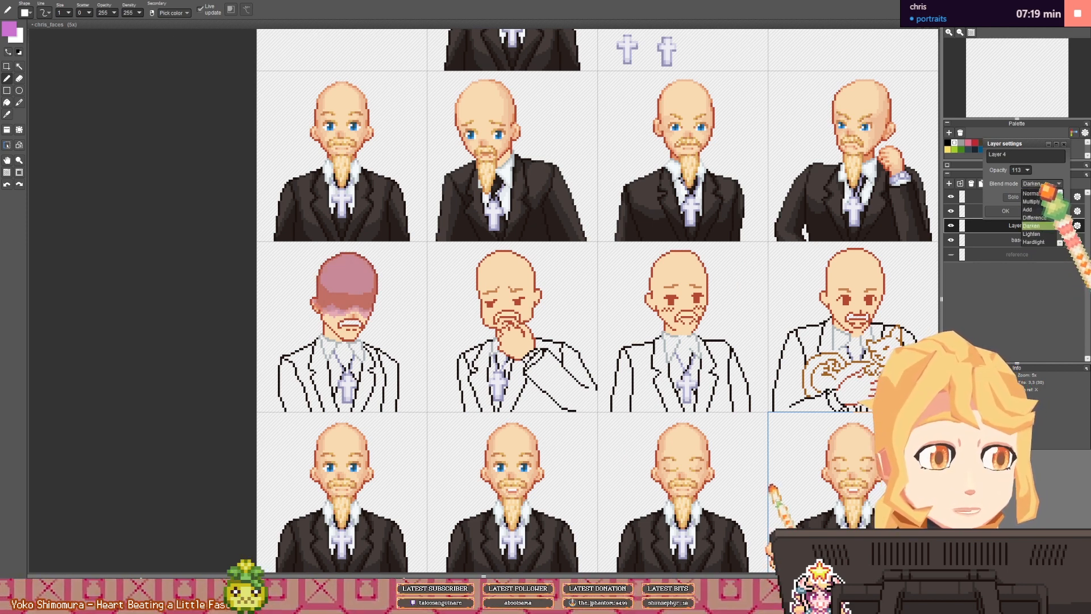
click(1036, 234)
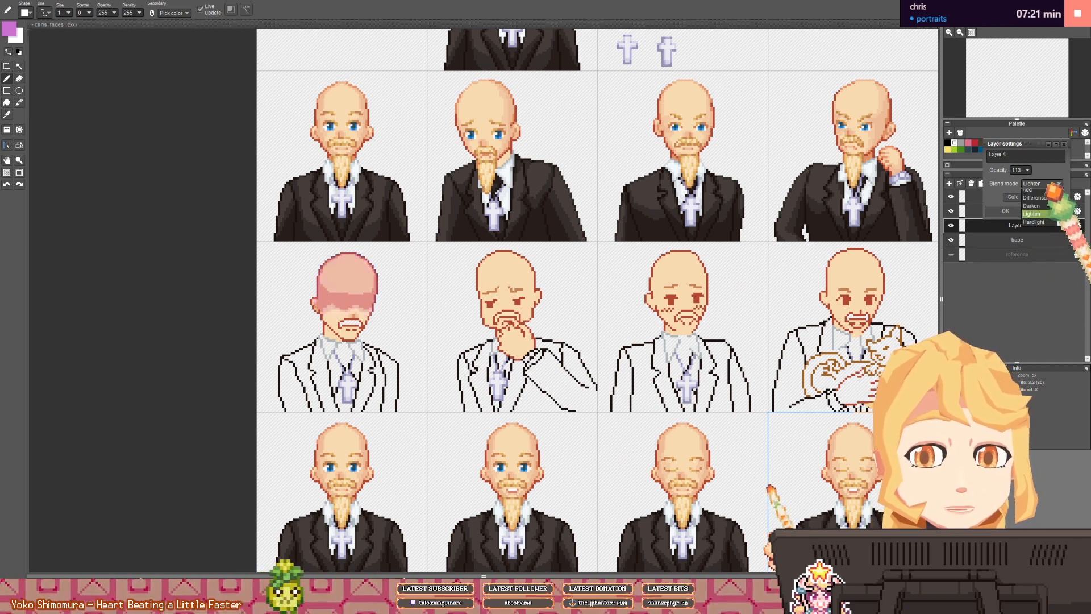
click(1040, 218)
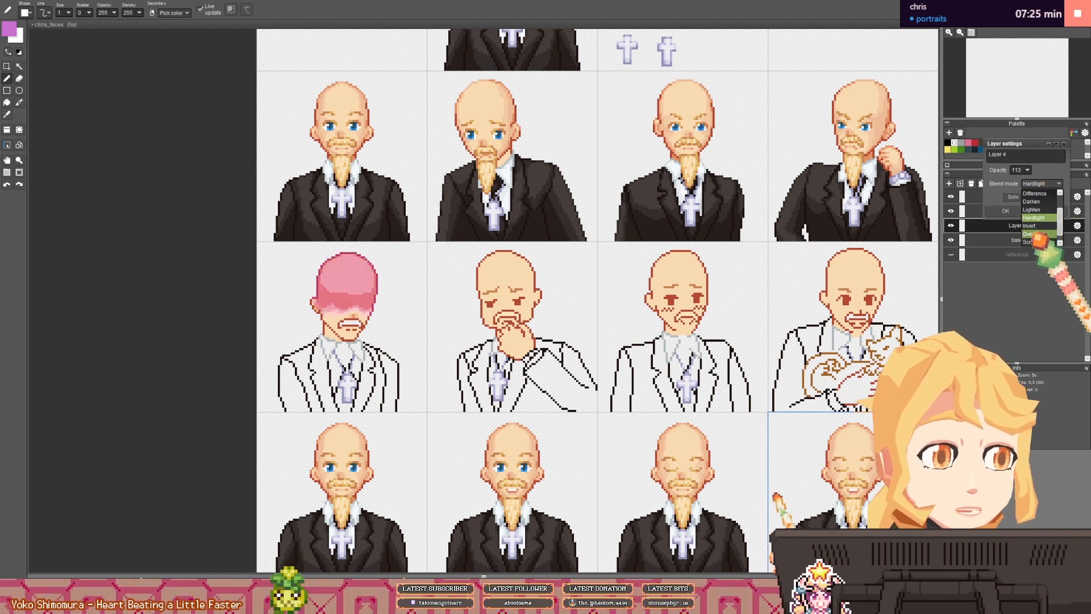
click(1040, 233)
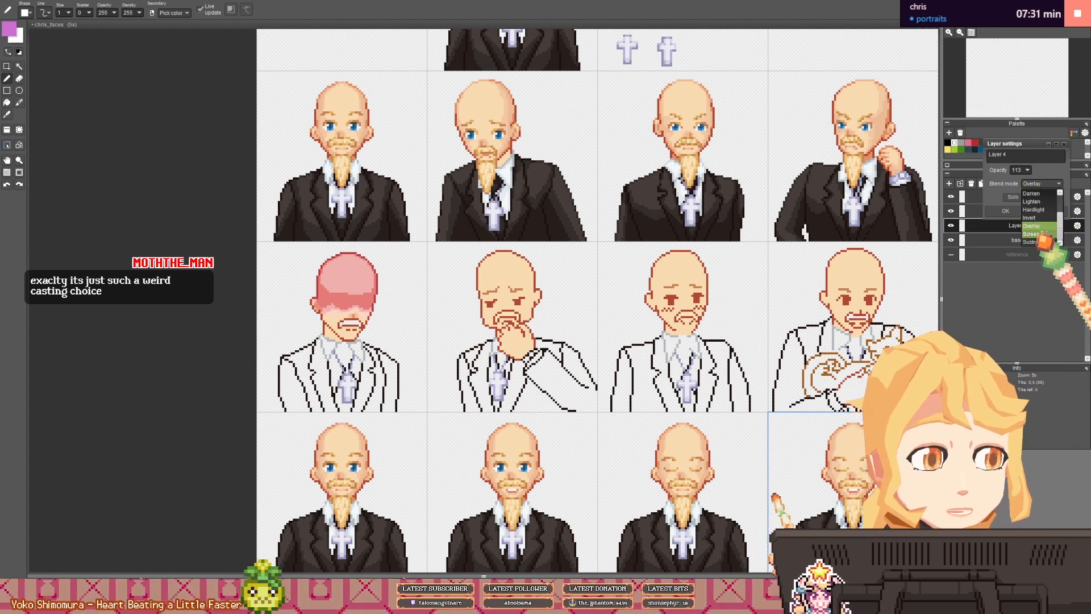
click(1032, 241)
click(1041, 183)
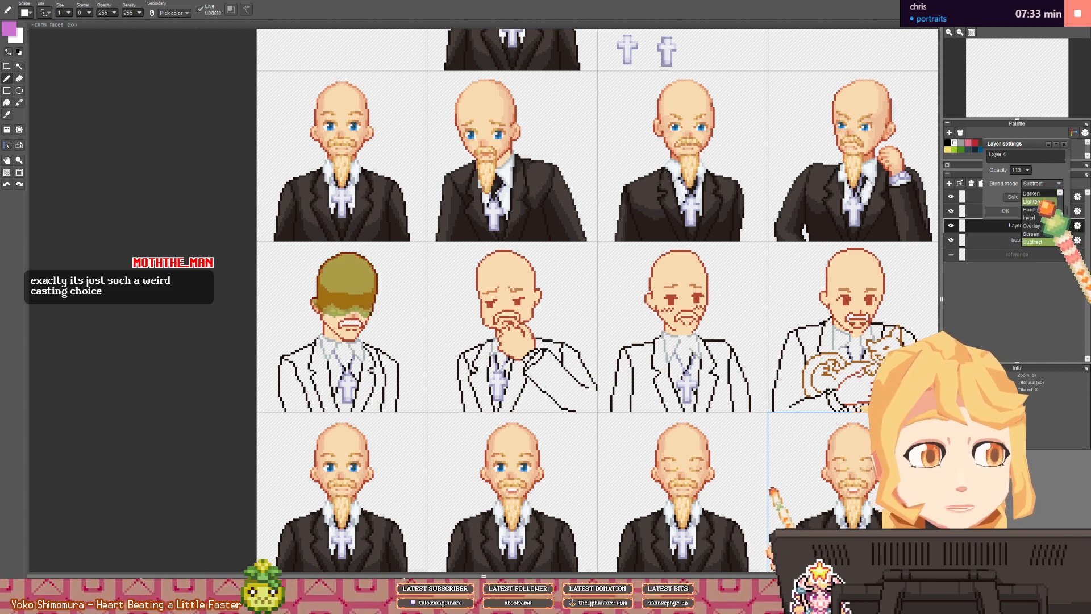
scroll(1040, 201, up, 3)
click(1032, 193)
click(1041, 184)
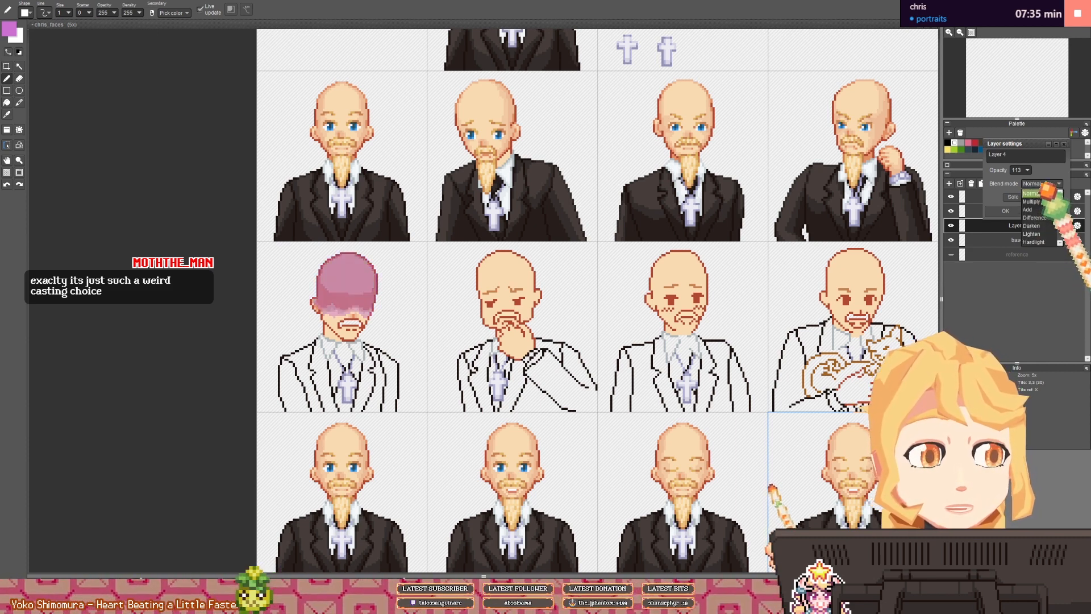
- Set the purple shadow layer's blend mode to Multiply and its opacity to 150
click(1031, 201)
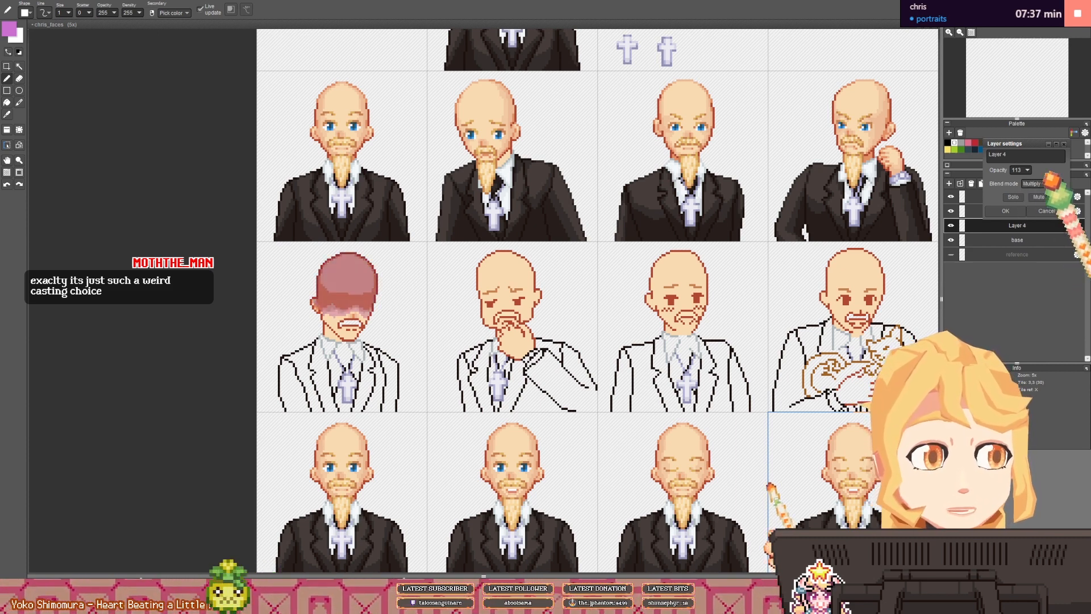
drag(1028, 170, 1034, 170)
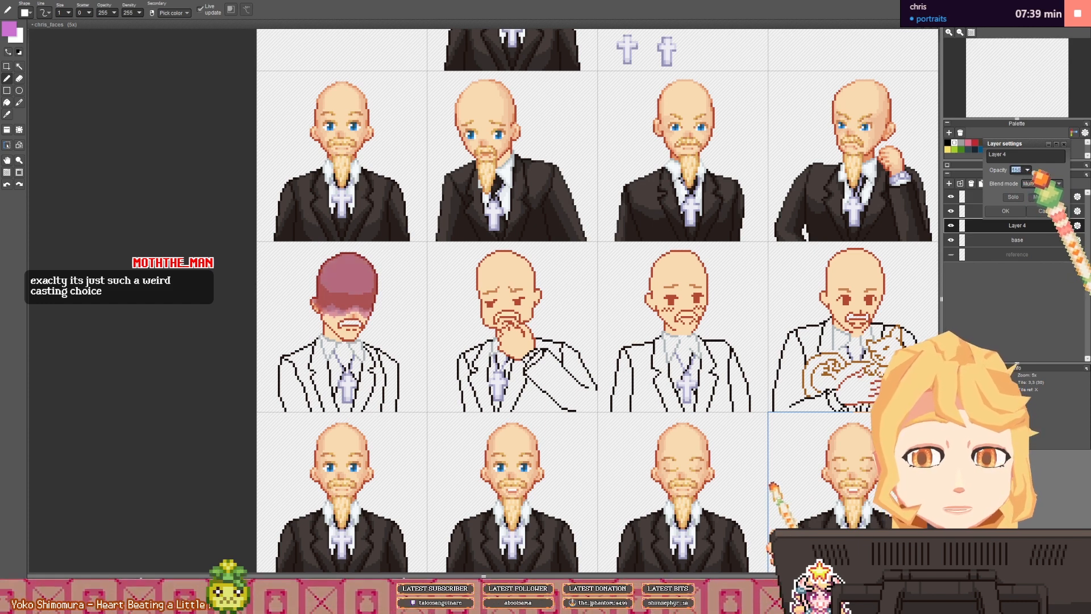
click(1005, 210)
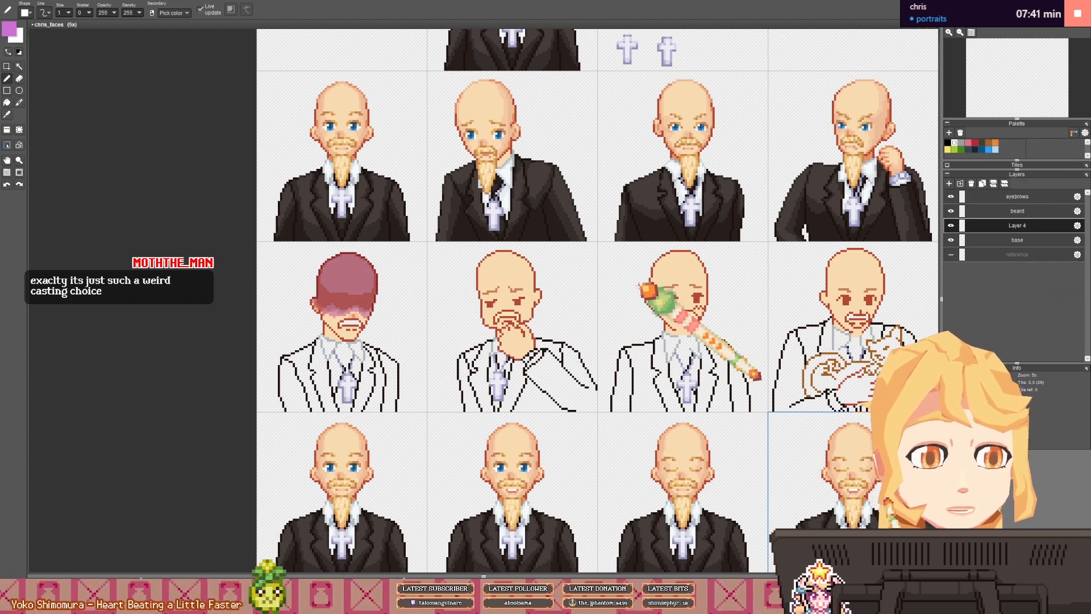
- Try to fill the faceless portrait's upper head on the base layer with the sampled orange skin shadow color
scroll(331, 316, up, 3)
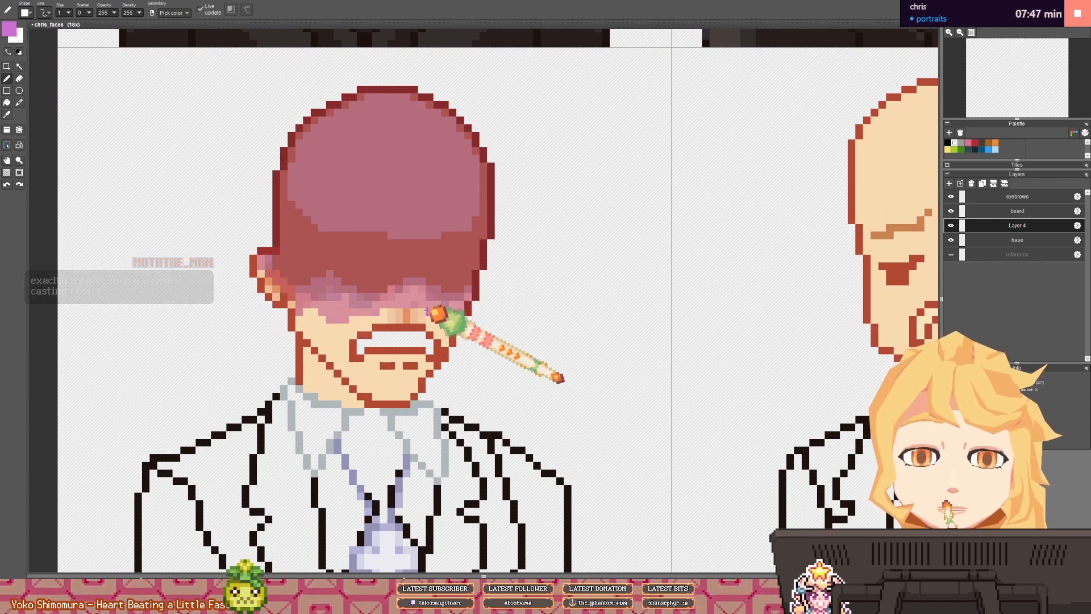
scroll(443, 313, down, 4)
scroll(454, 301, right, 1)
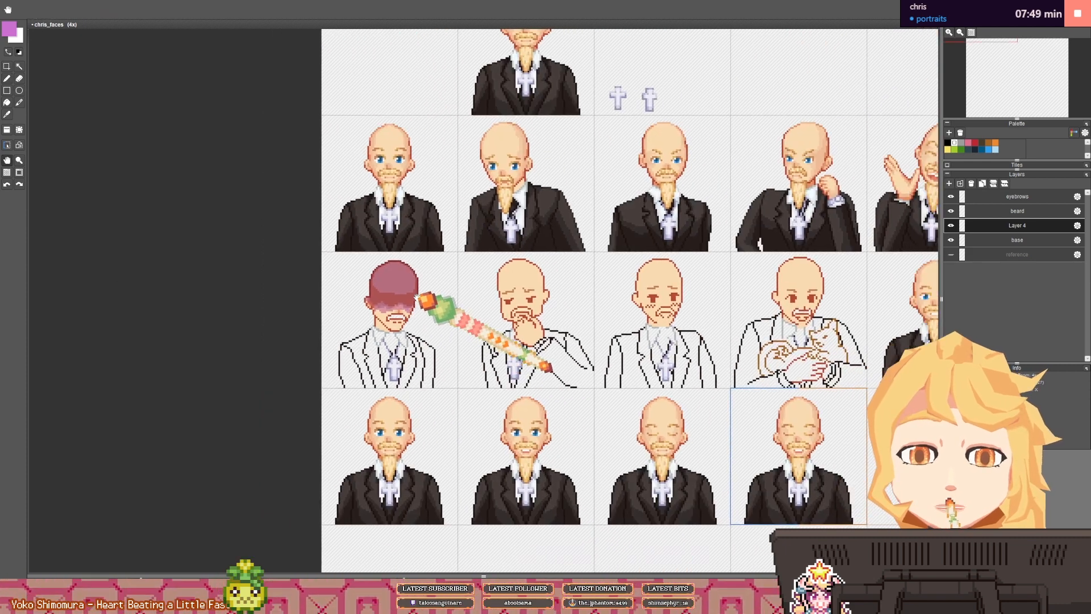
scroll(430, 295, up, 1)
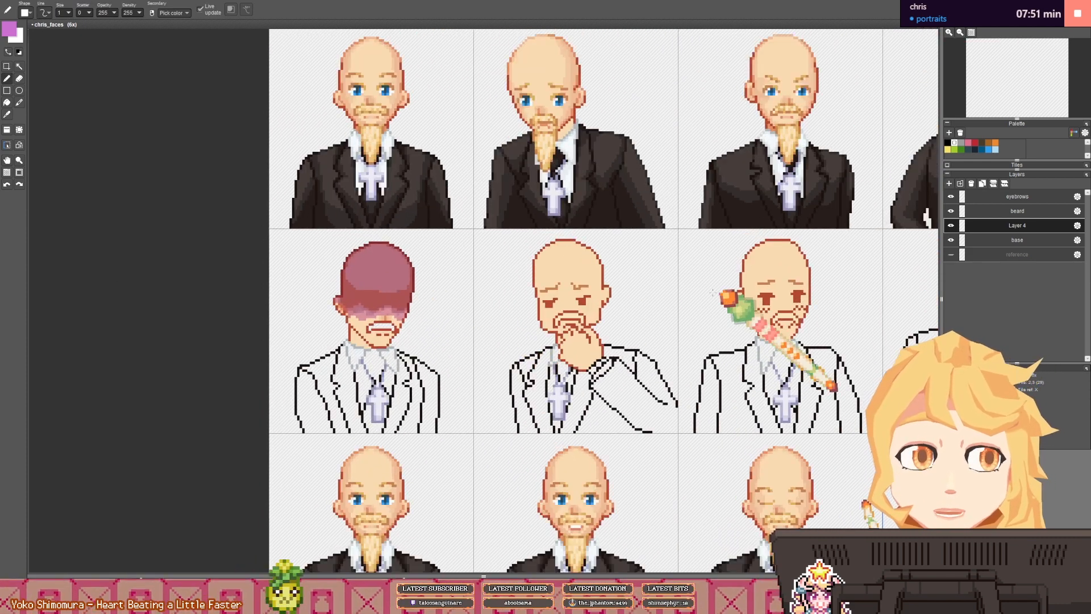
click(1011, 240)
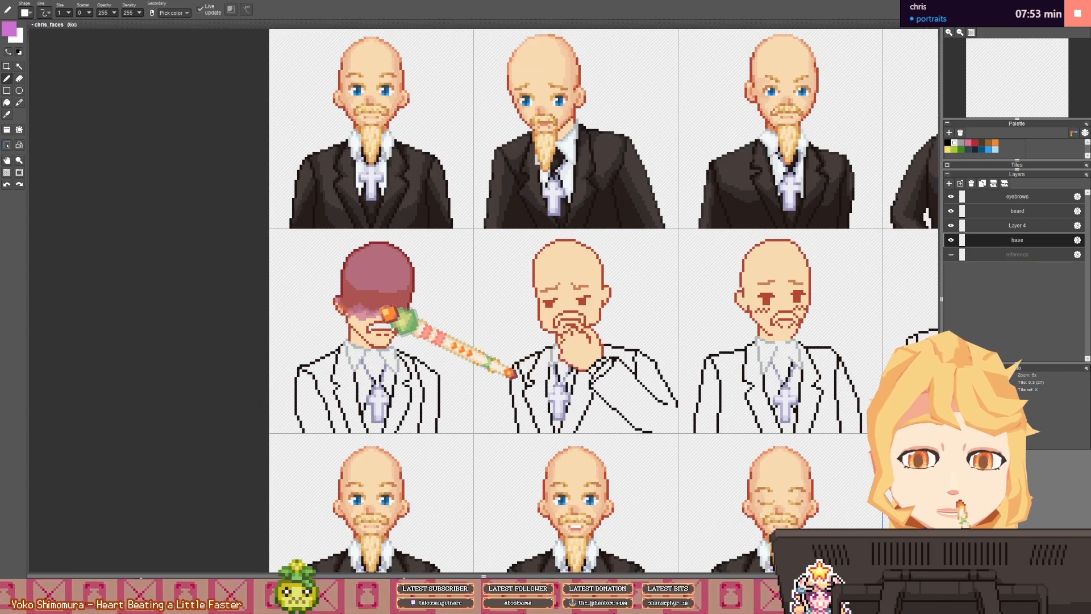
scroll(363, 323, up, 1)
scroll(362, 324, up, 1)
right_click(407, 313)
key(f)
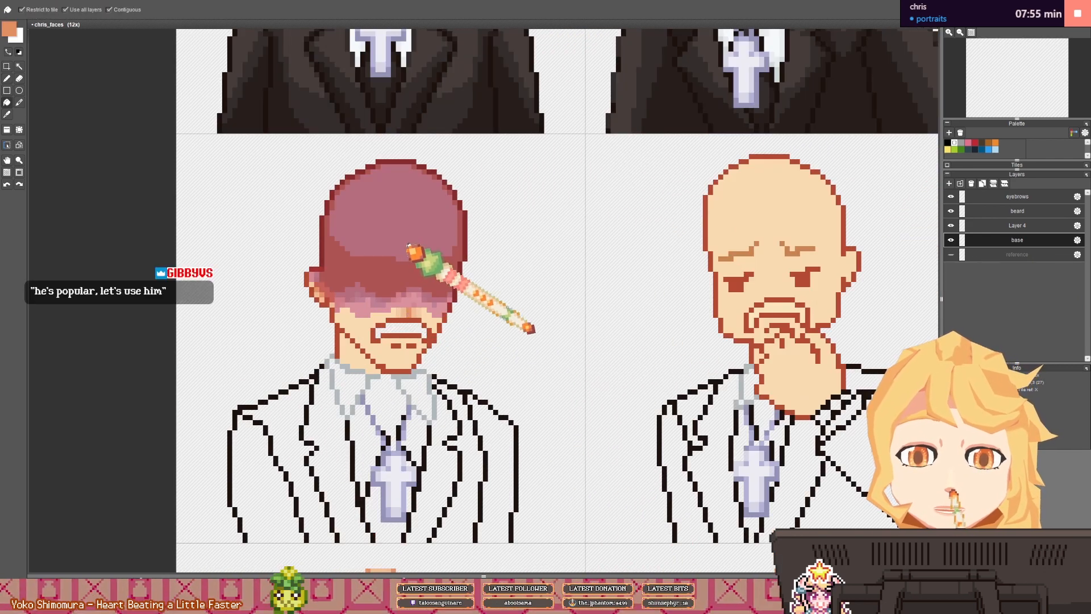
click(405, 250)
scroll(491, 295, down, 5)
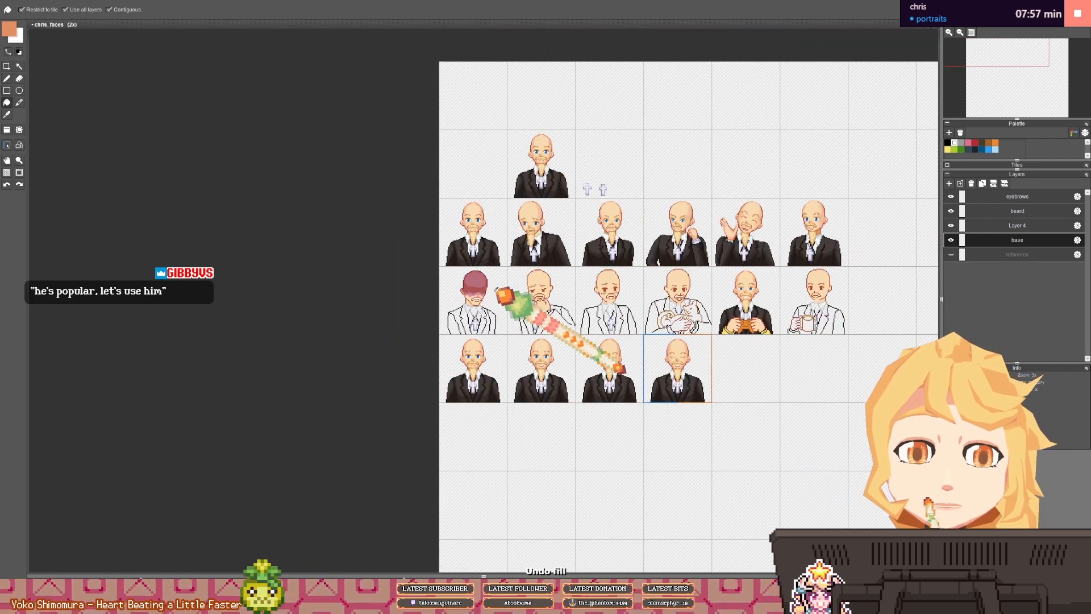
drag(496, 289, 452, 291)
key(b)
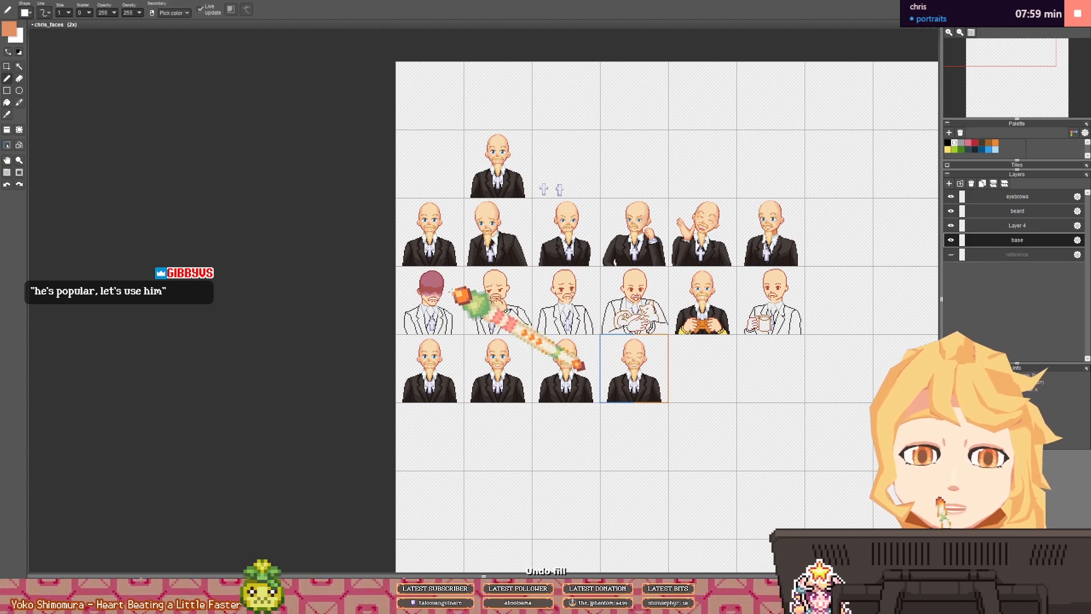
- Try a new name for the purple shadow layer, and undo the rename
scroll(453, 292, up, 4)
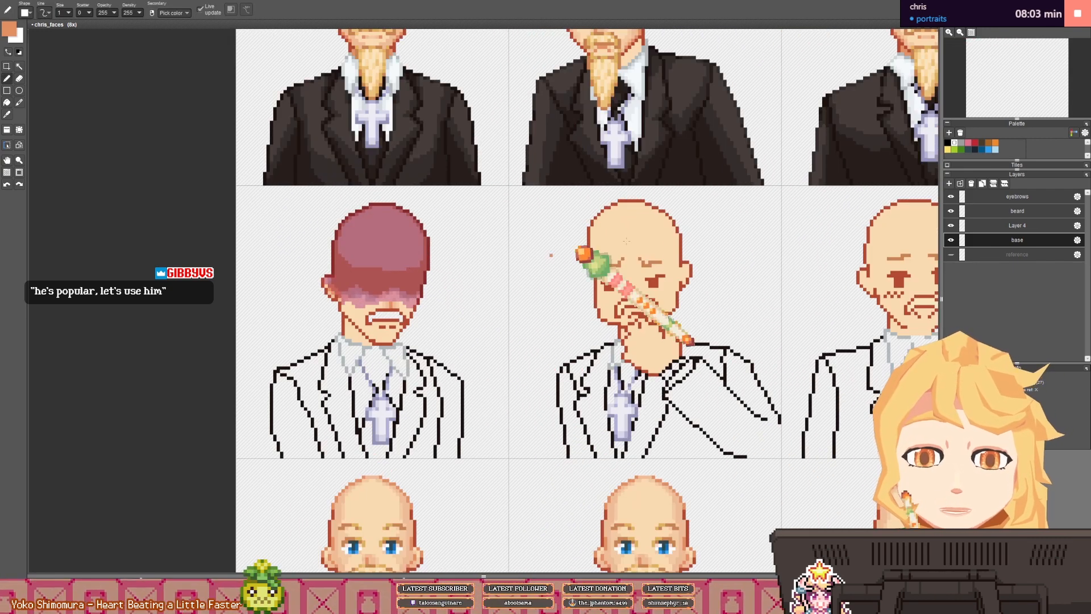
double_click(1027, 227)
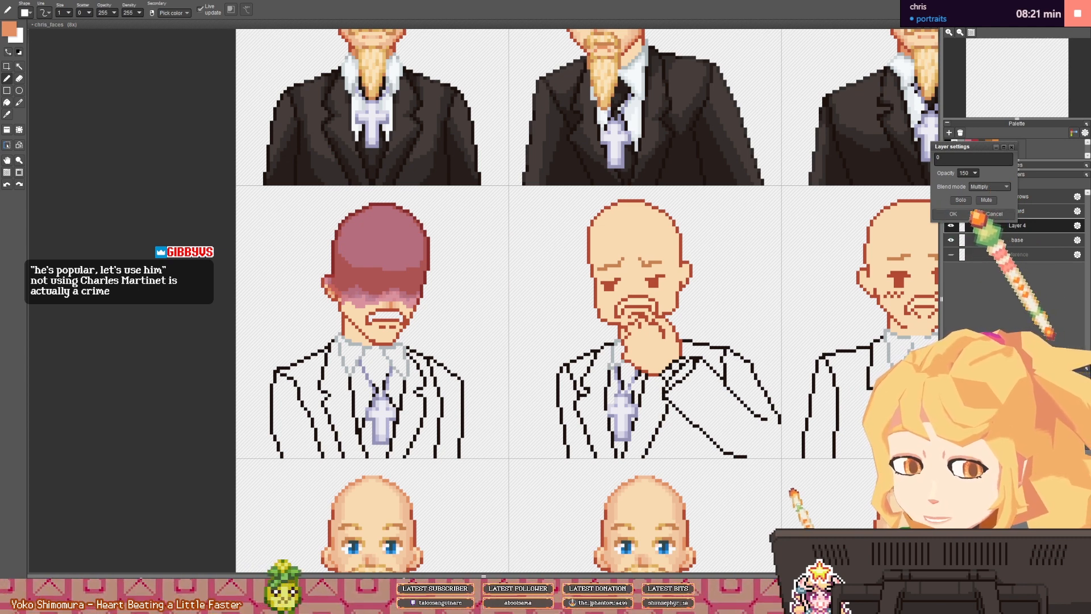
text(b)
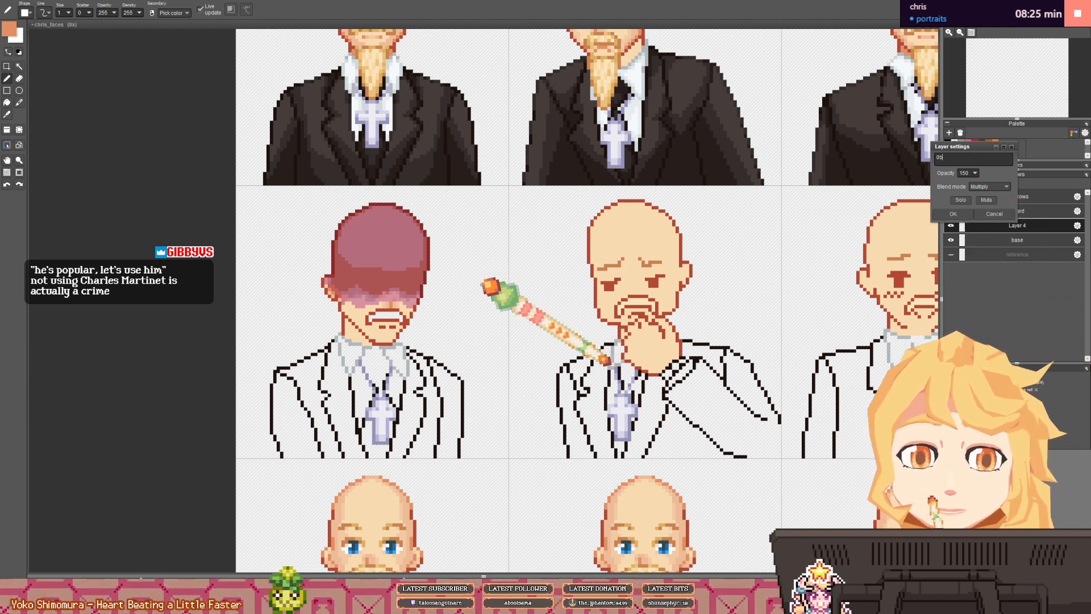
key(Return)
key(ctrl+y)
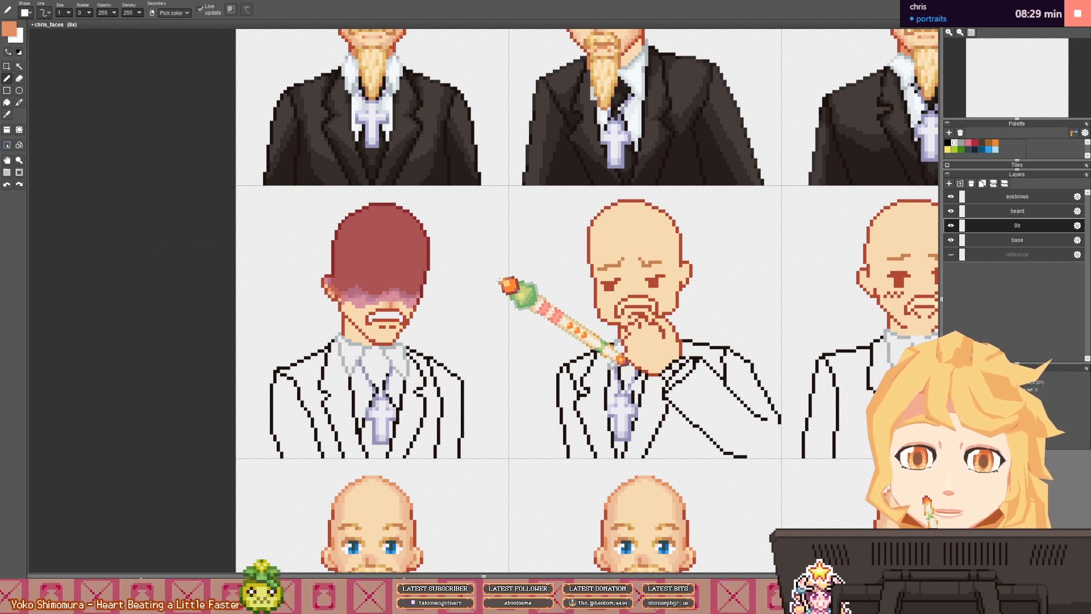
key(ctrl+z)
key(ctrl+z)
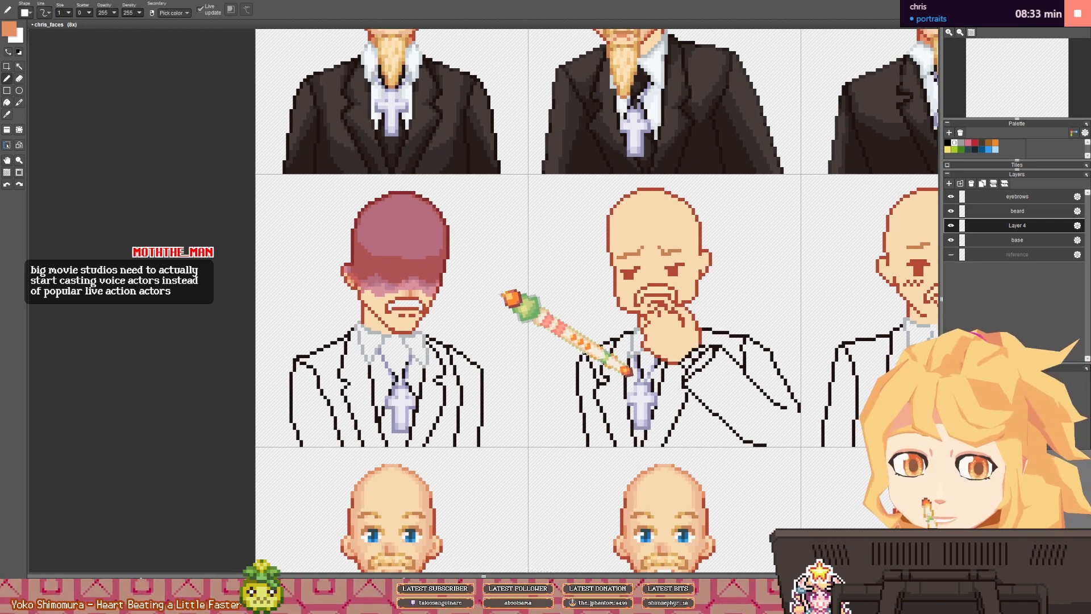
- Rename the purple shadow layer as gloom
drag(500, 292, 475, 287)
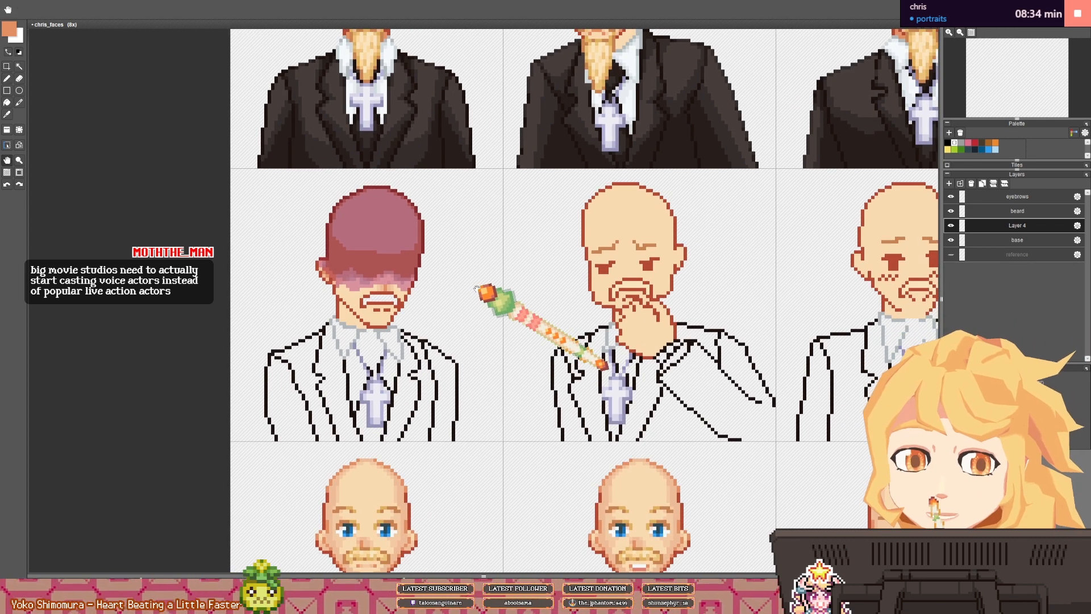
double_click(1021, 227)
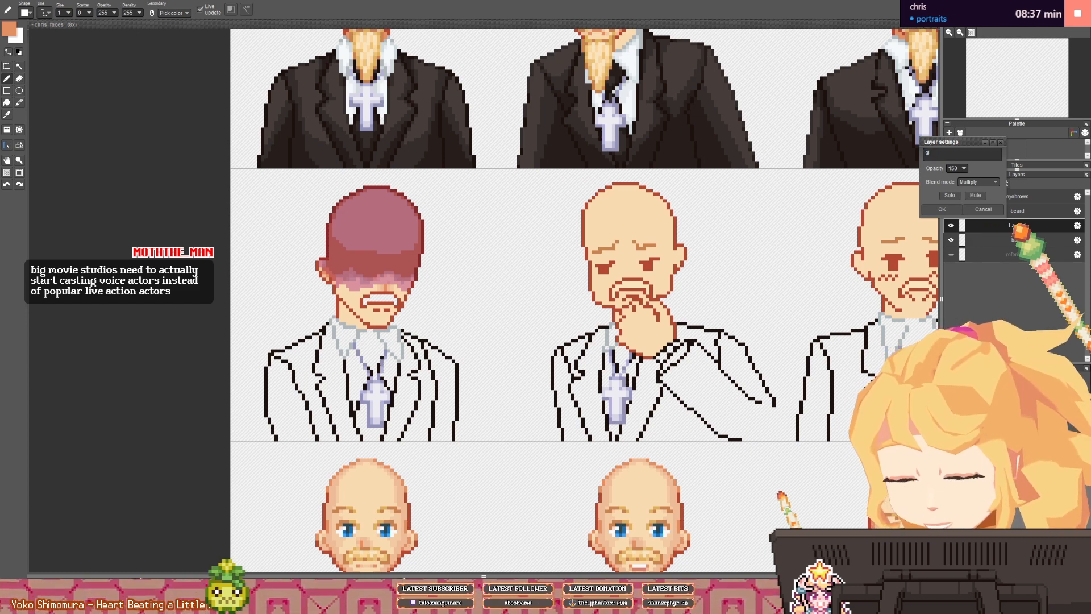
key(Return)
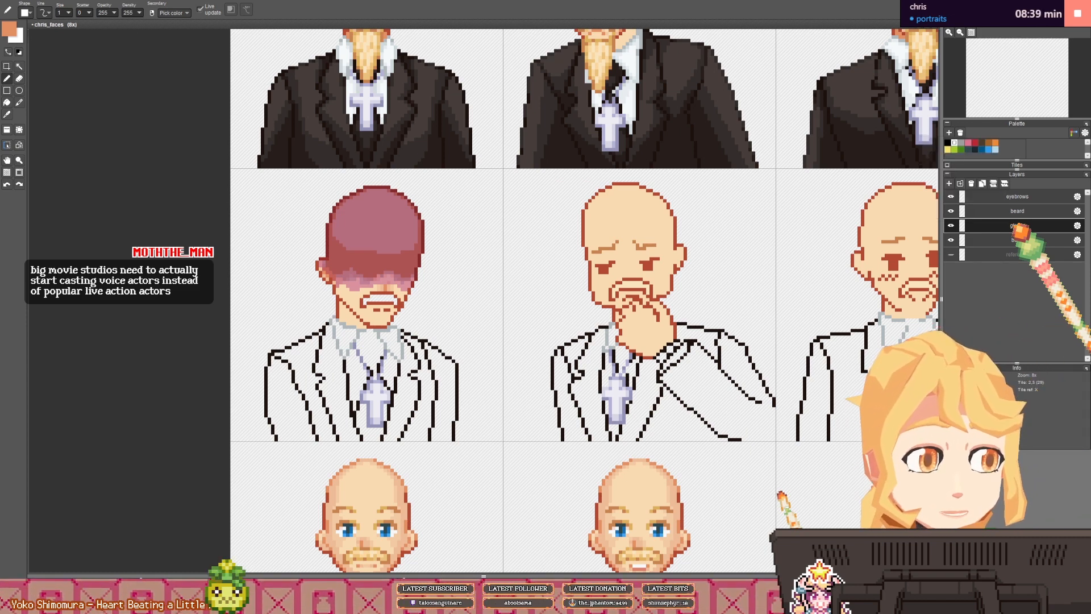
- Fill the faceless portrait's neck below the jaw on the base layer with the sampled orange skin shadow color
click(1017, 240)
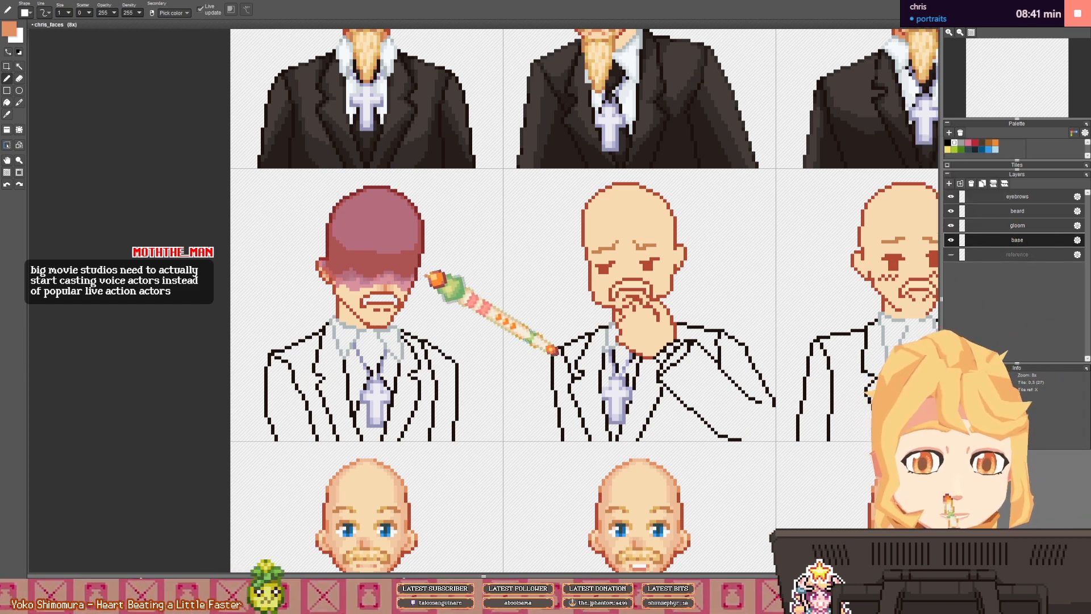
drag(340, 294, 379, 283)
scroll(384, 281, up, 1)
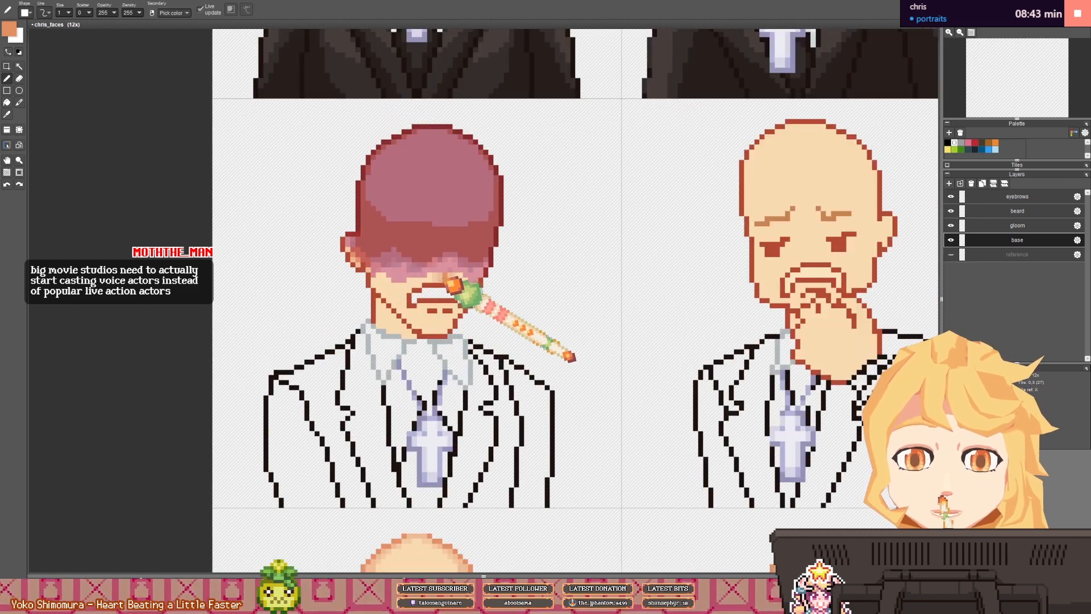
right_click(444, 283)
right_click(445, 275)
key(f)
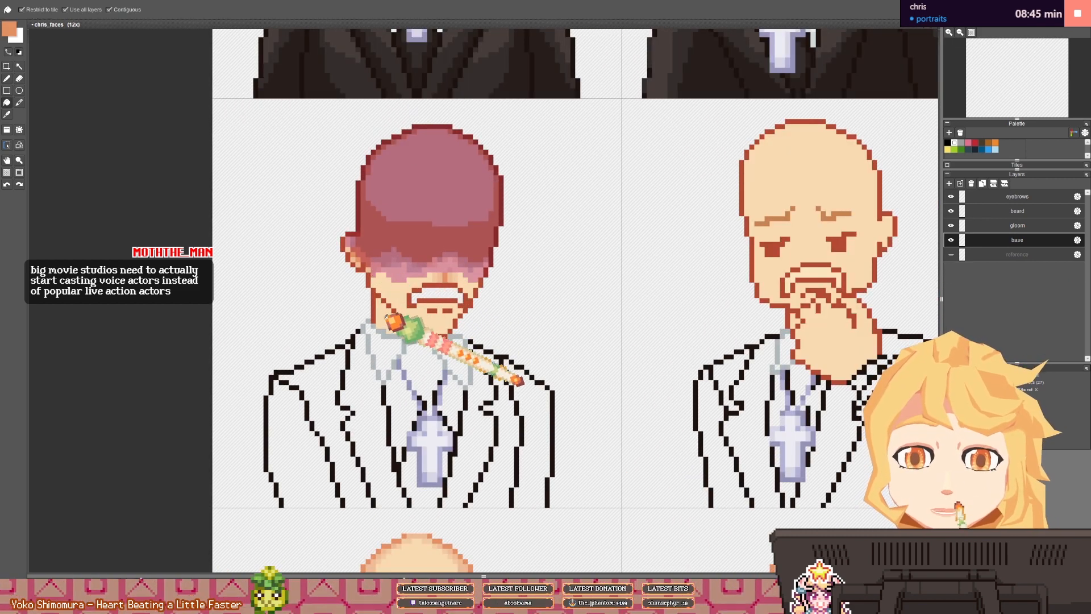
click(384, 311)
key(b)
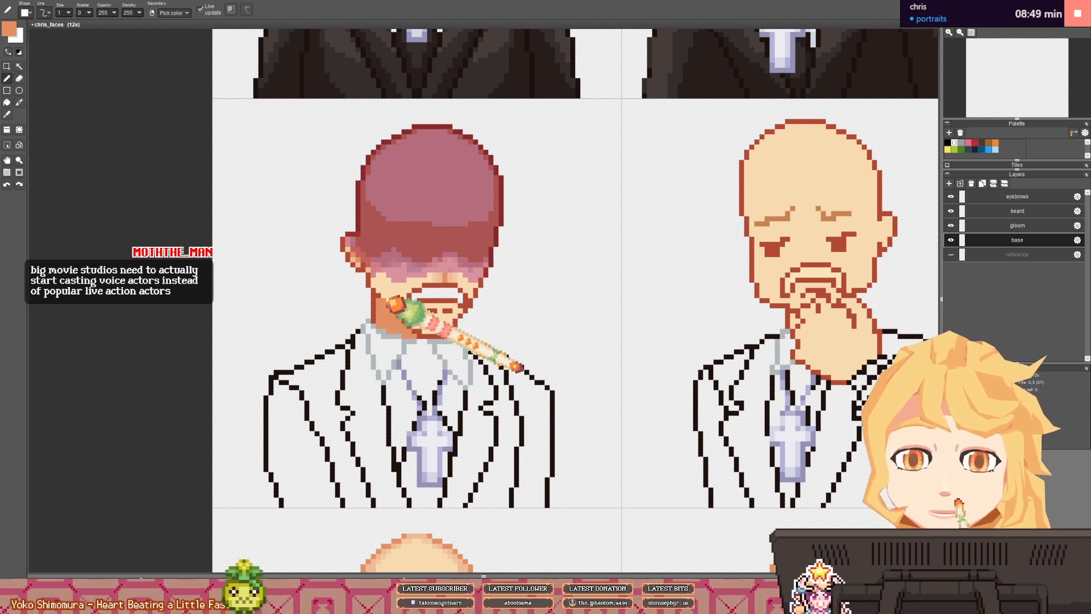
- Hide the gloom layer and soften the shadow edge on the faceless portrait's face with a sampled light peach skin tone
click(950, 225)
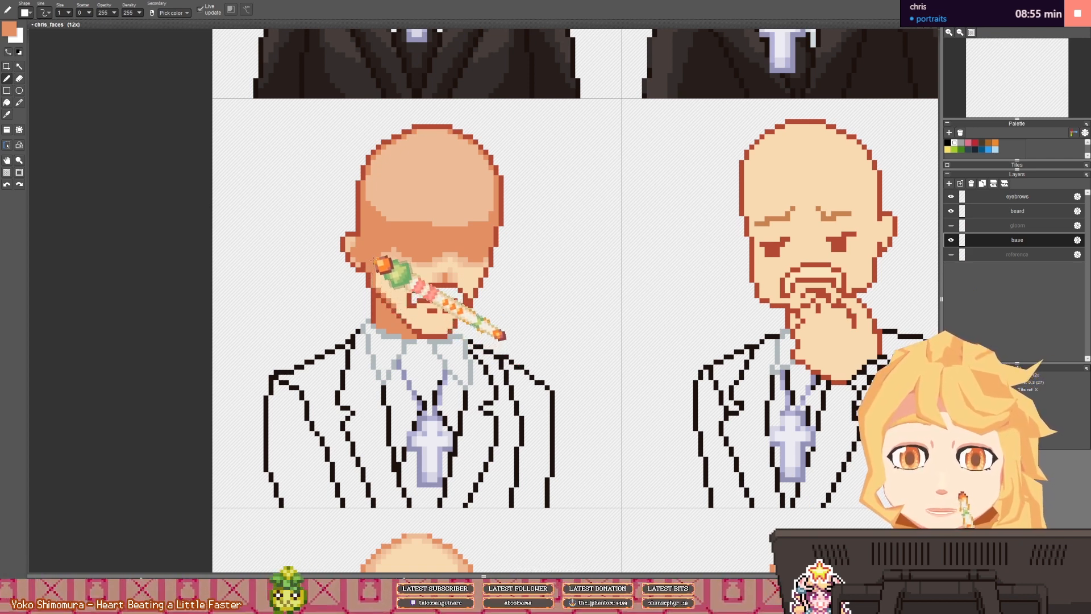
right_click(377, 260)
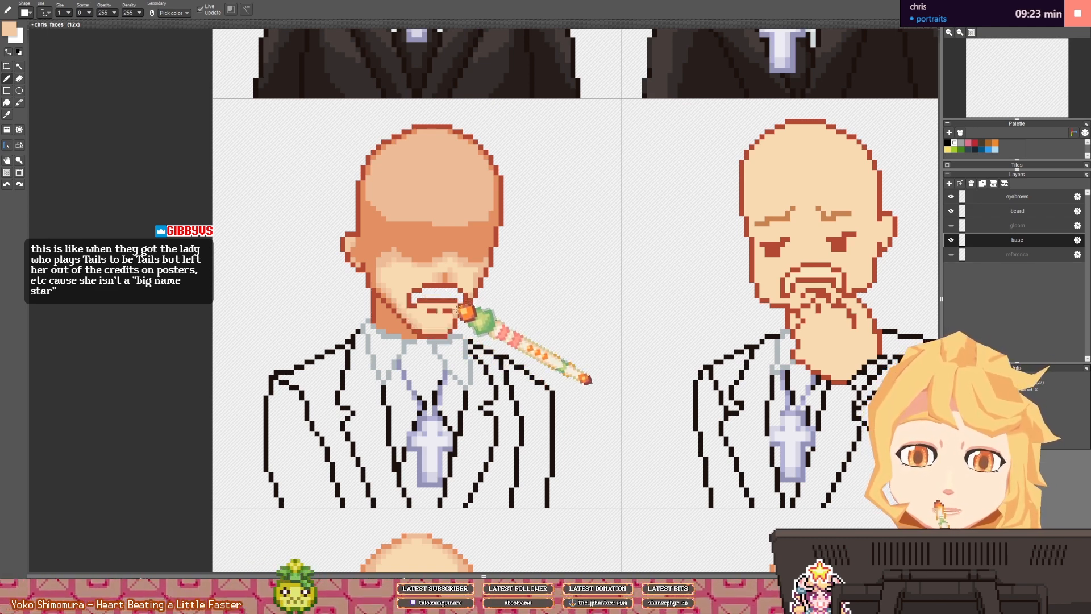
key(ctrl+z)
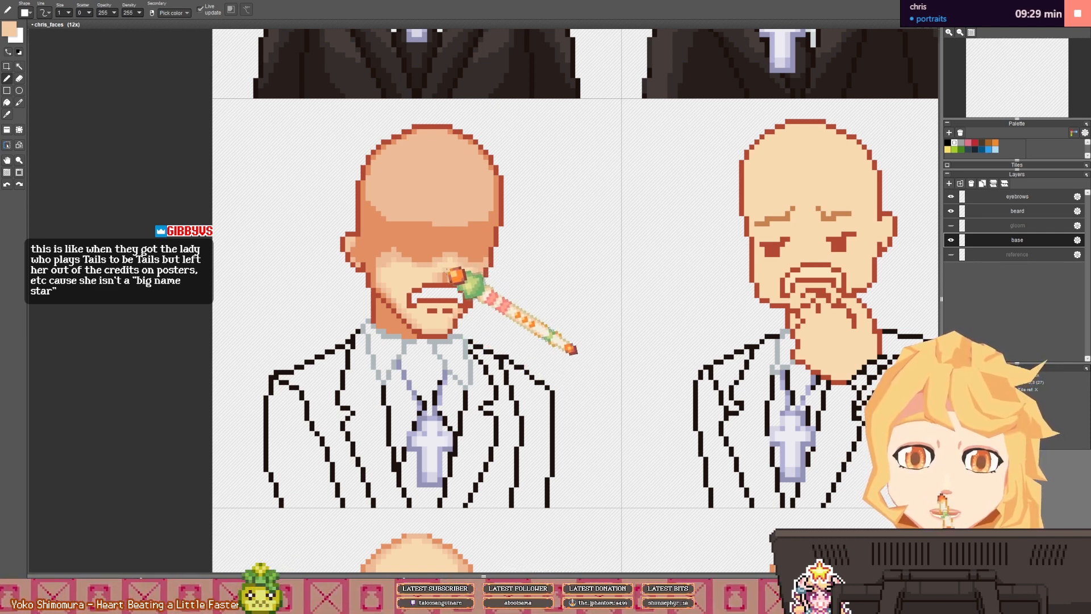
scroll(463, 273, down, 2)
drag(464, 273, 455, 292)
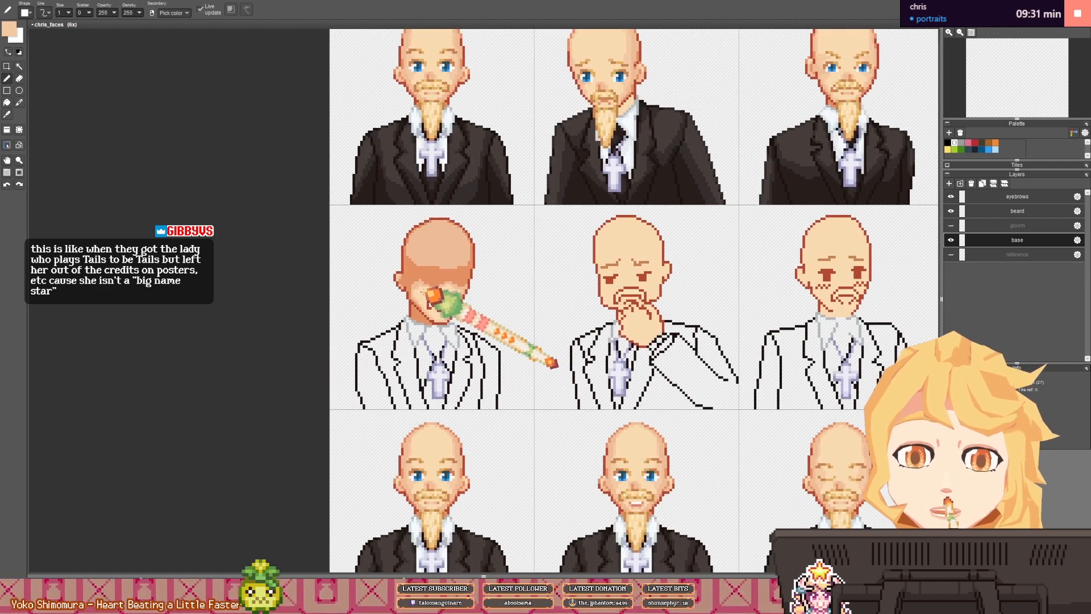
- Shade the faceless portrait's ear on the base layer with sampled orange and peach skin tones
scroll(421, 291, up, 3)
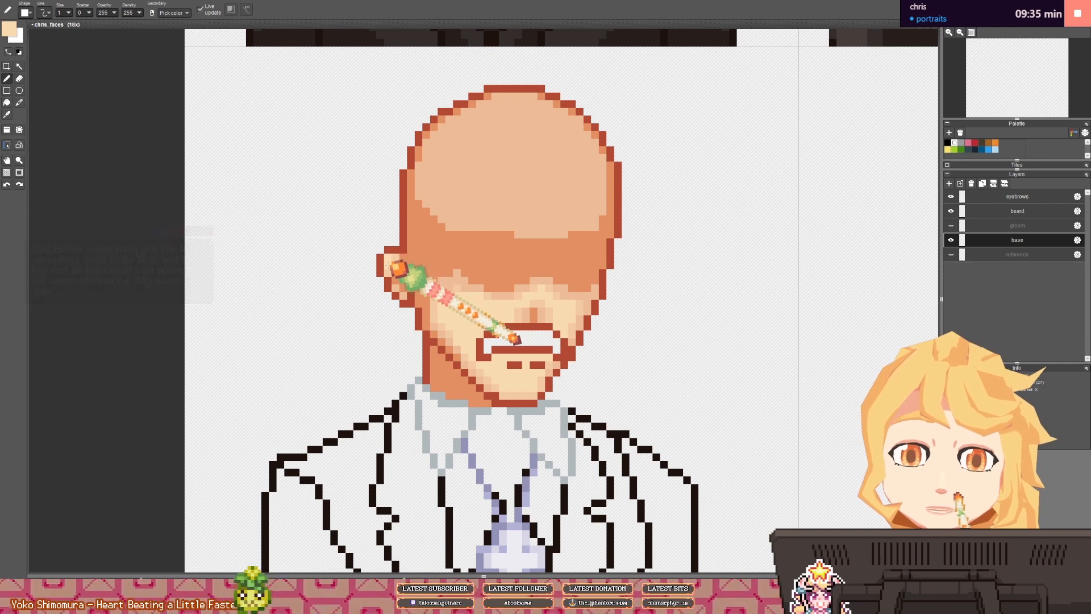
right_click(405, 270)
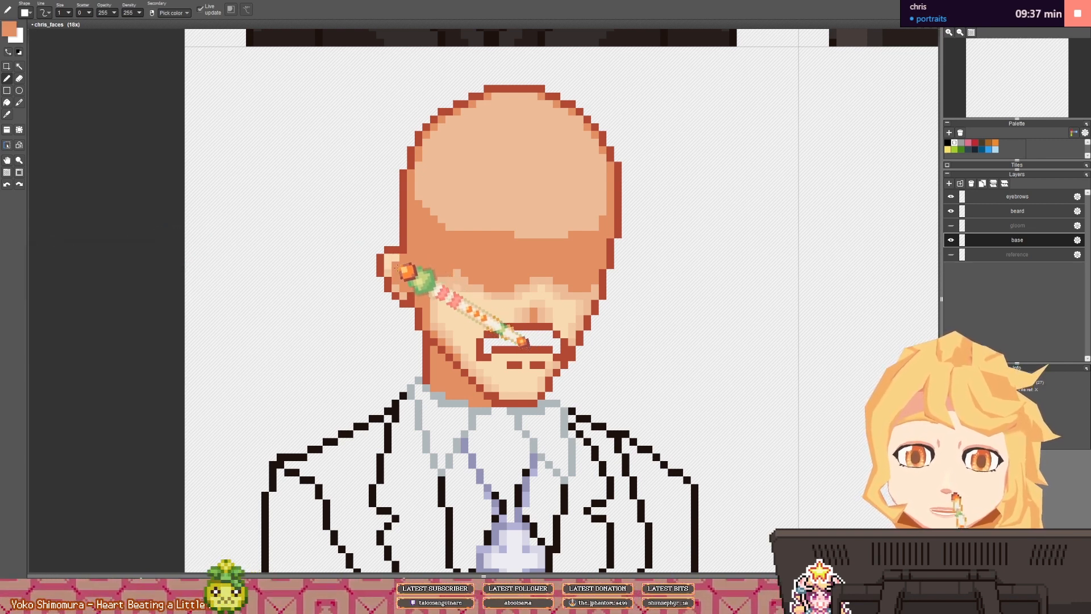
right_click(437, 330)
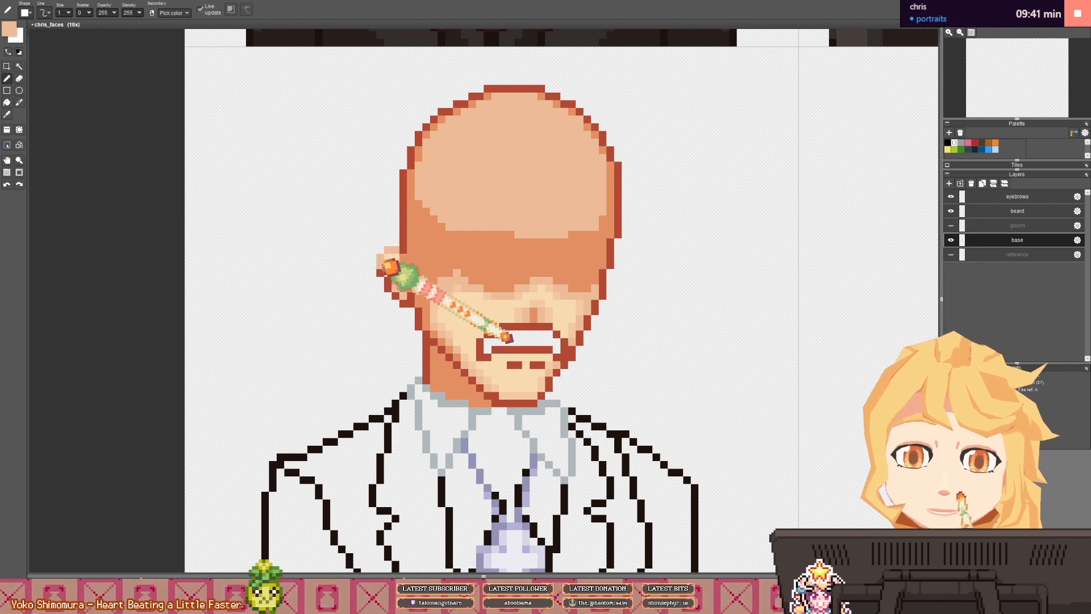
right_click(458, 357)
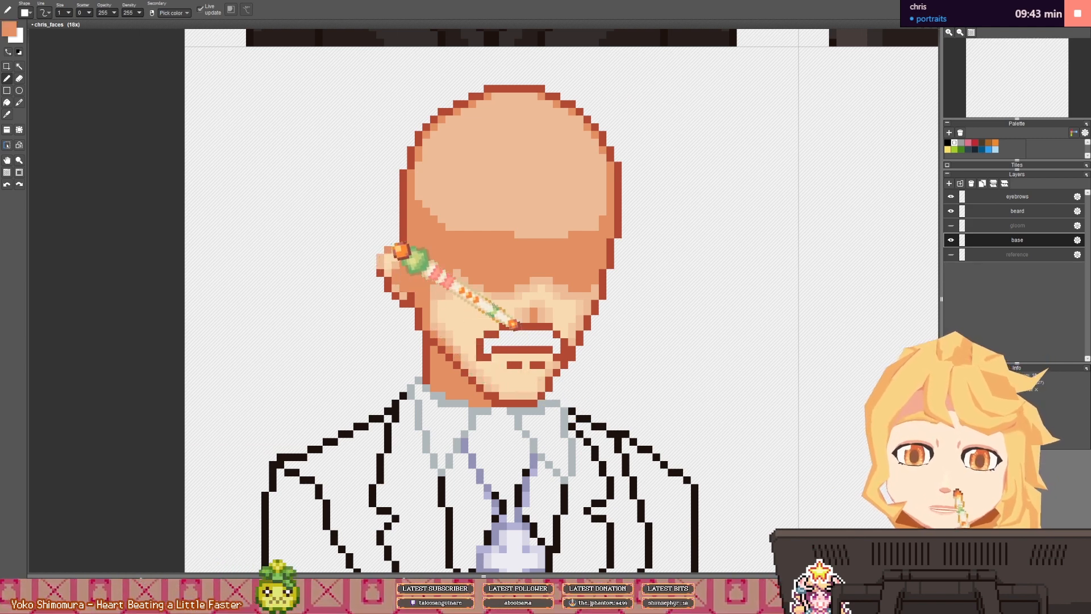
scroll(379, 261, down, 3)
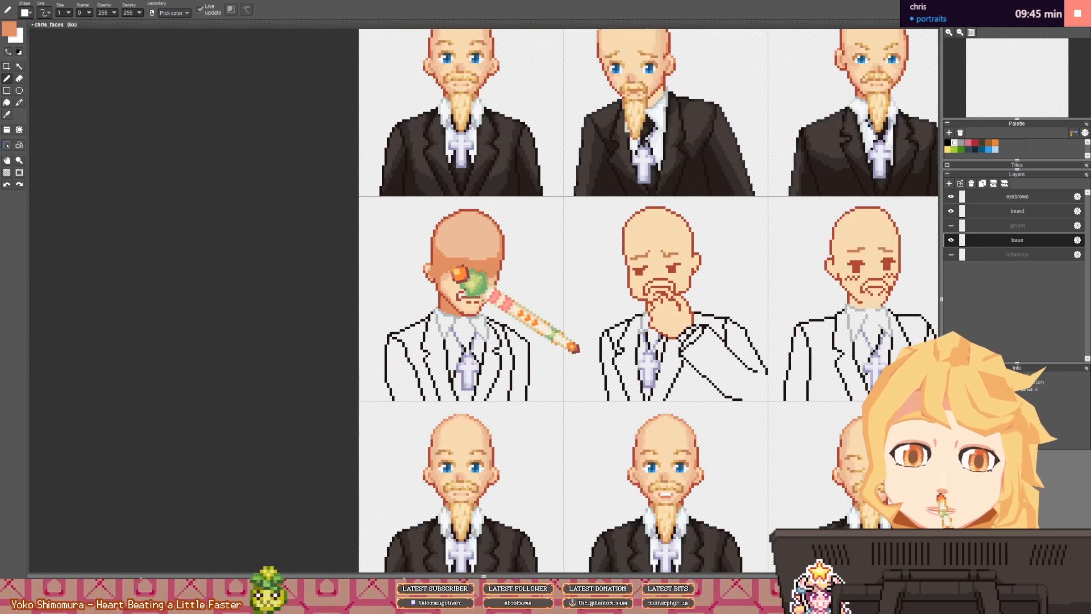
- Recolor the dark red marks below the faceless portrait's mouth with sampled orange and peach skin tones
key(space)
drag(460, 261, 408, 255)
scroll(408, 255, up, 3)
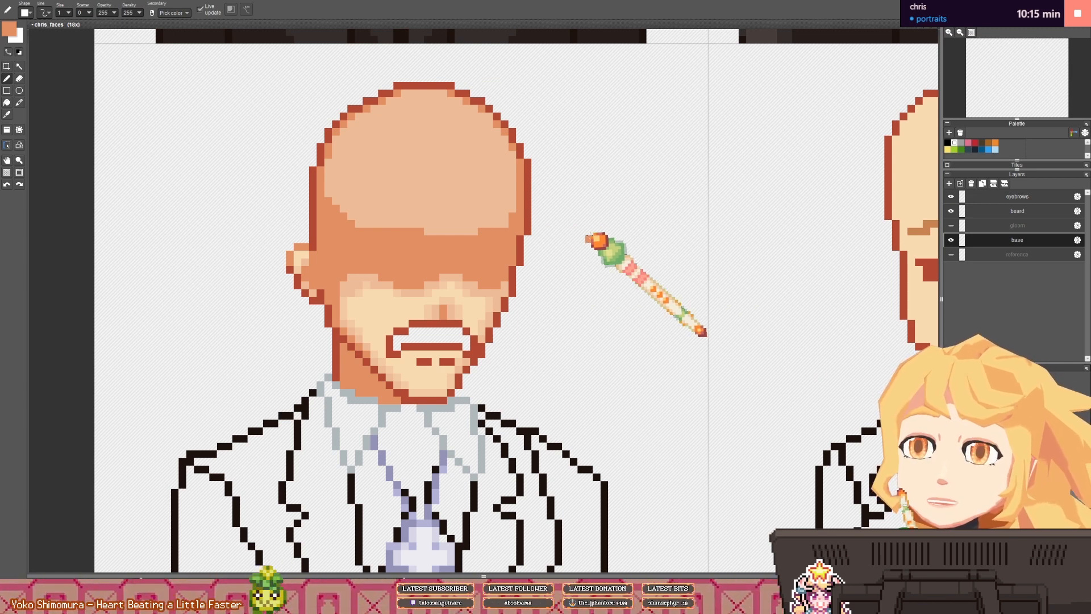
scroll(588, 237, down, 5)
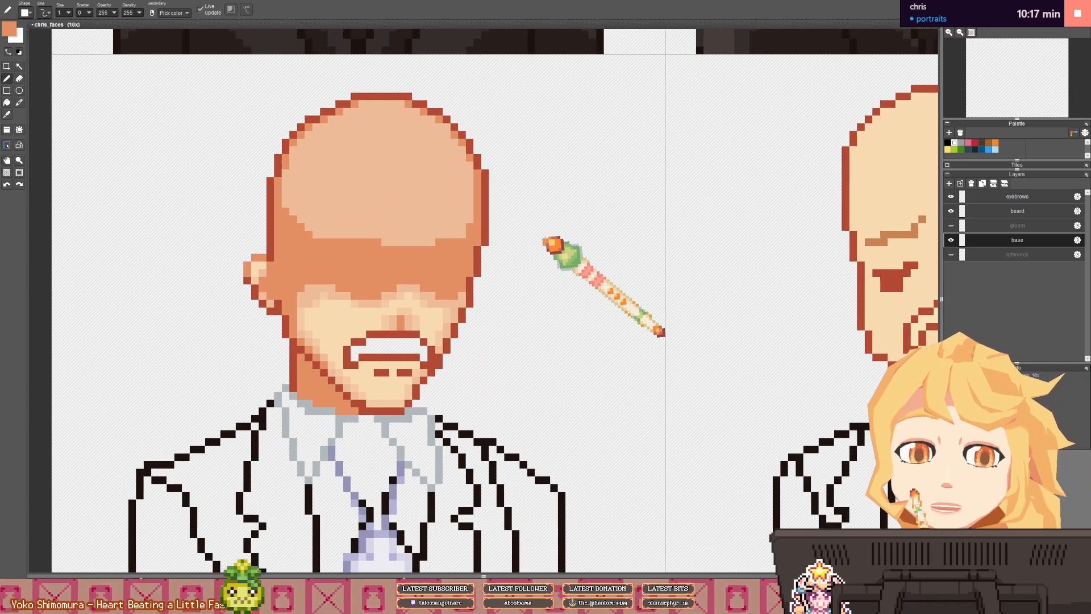
scroll(526, 250, up, 2)
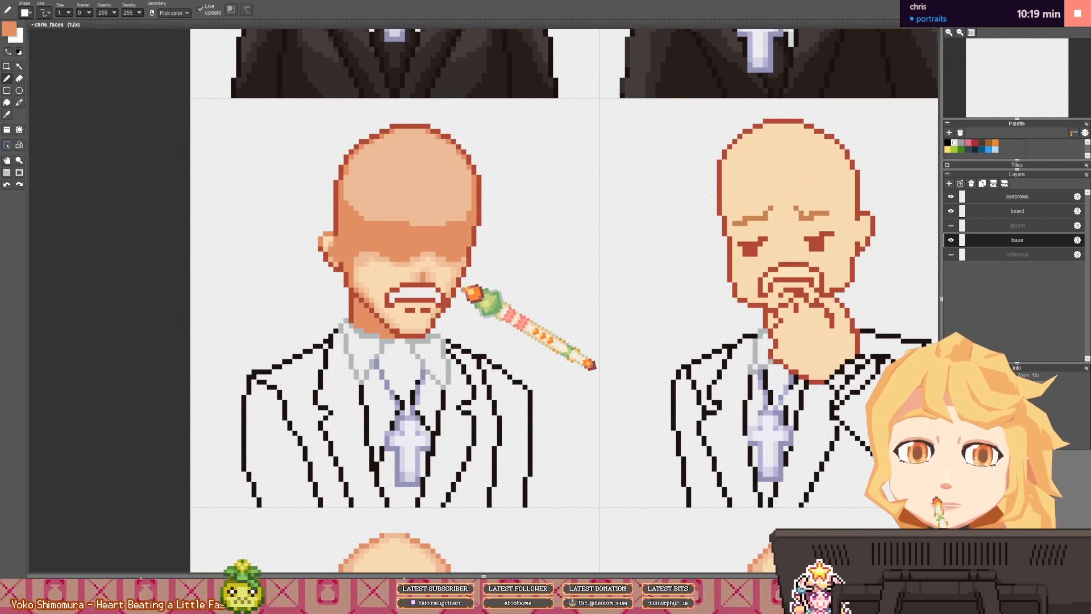
scroll(442, 237, up, 3)
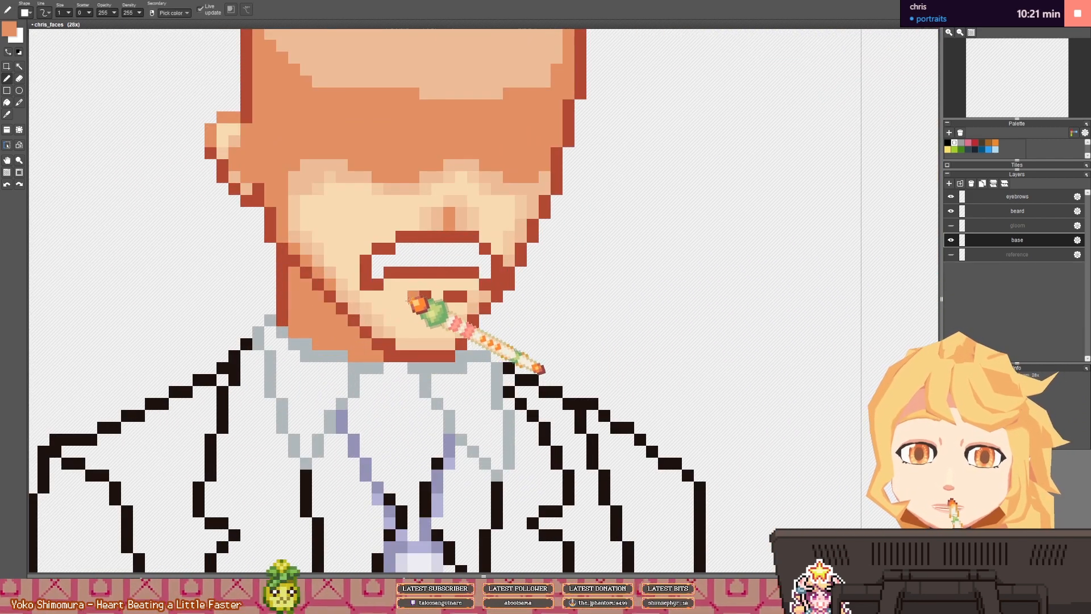
drag(491, 283, 441, 358)
right_click(428, 374)
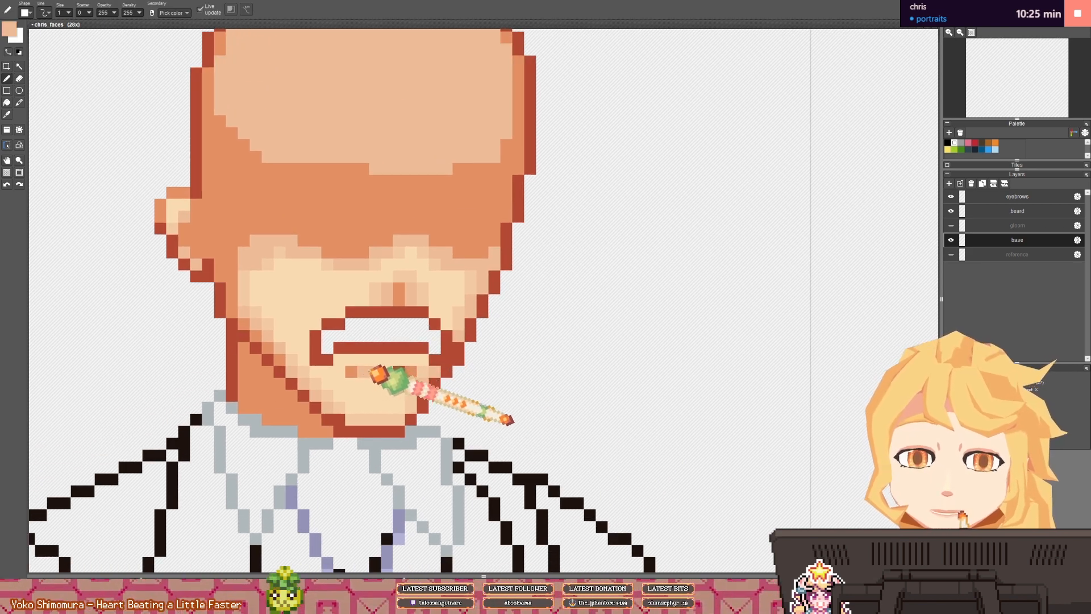
- Copy the mustache from the last suited portrait in the row above and place it over the faceless portrait's mouth
scroll(414, 370, down, 5)
scroll(415, 370, down, 2)
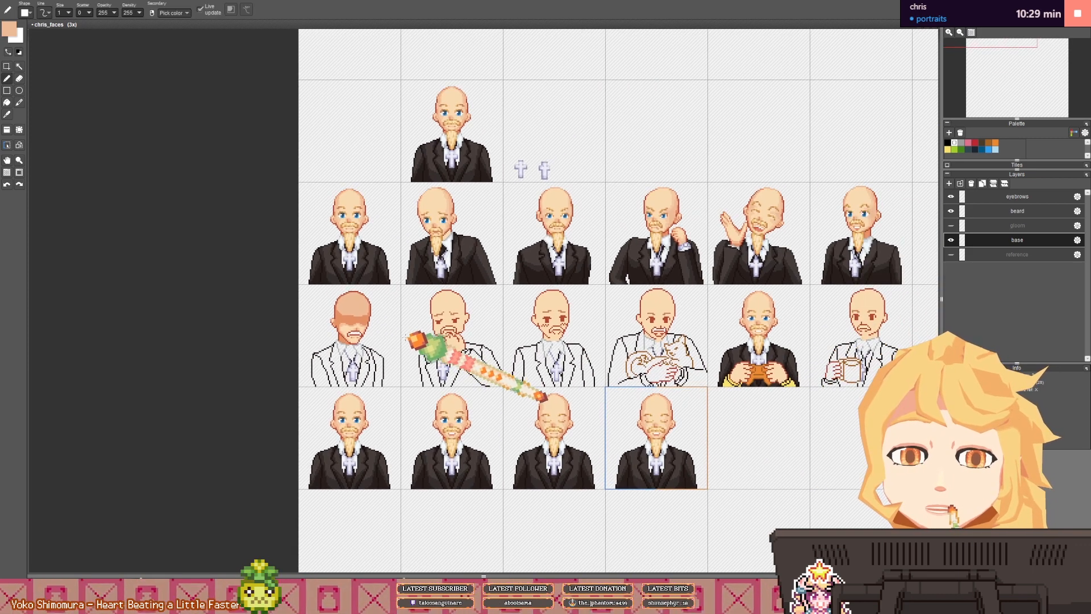
drag(407, 335, 381, 330)
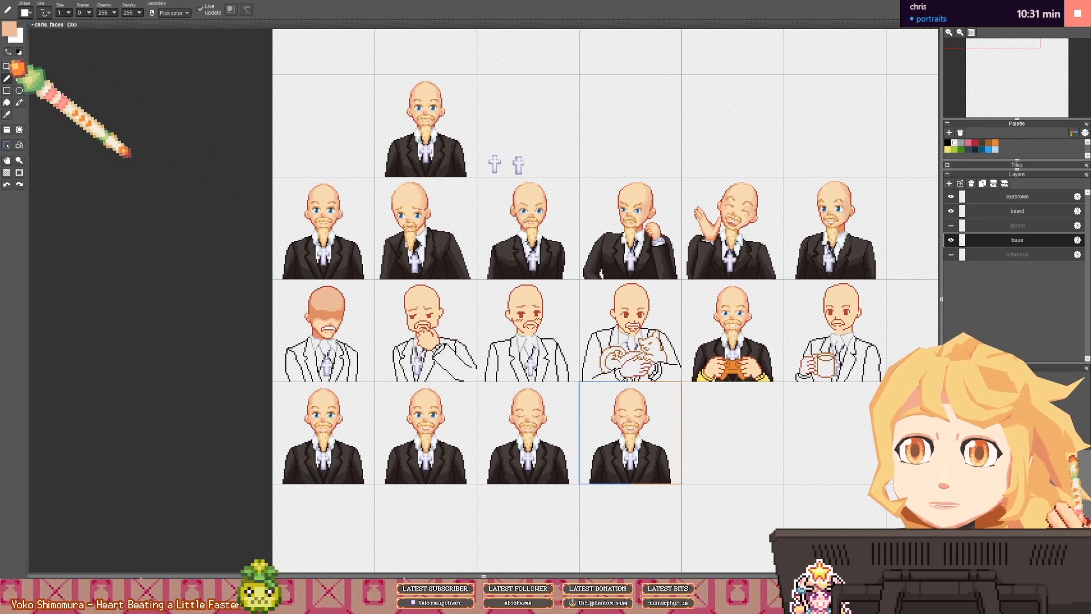
click(7, 67)
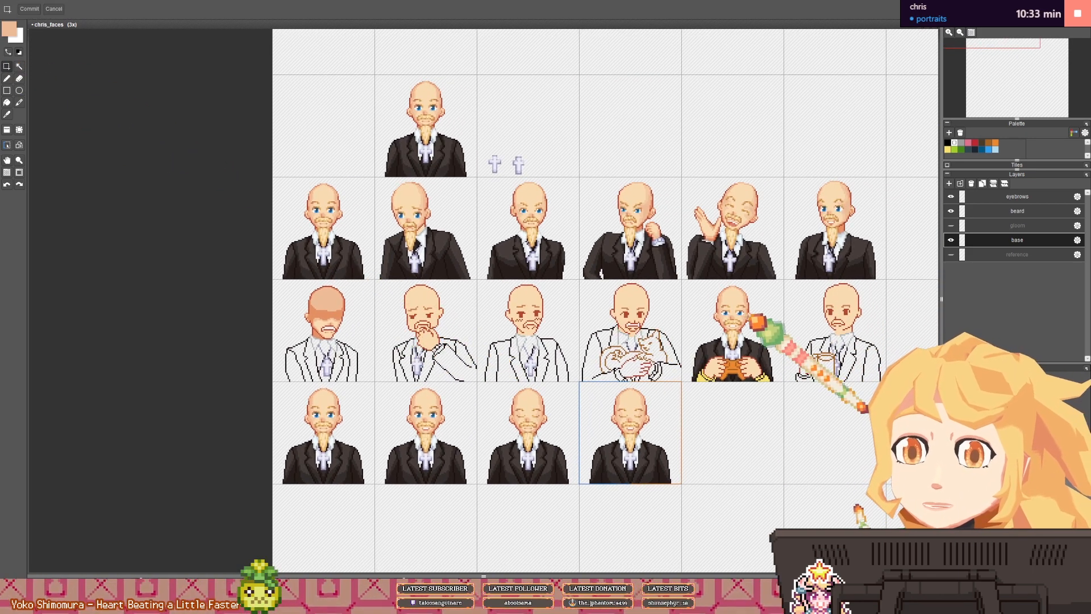
drag(744, 322, 703, 316)
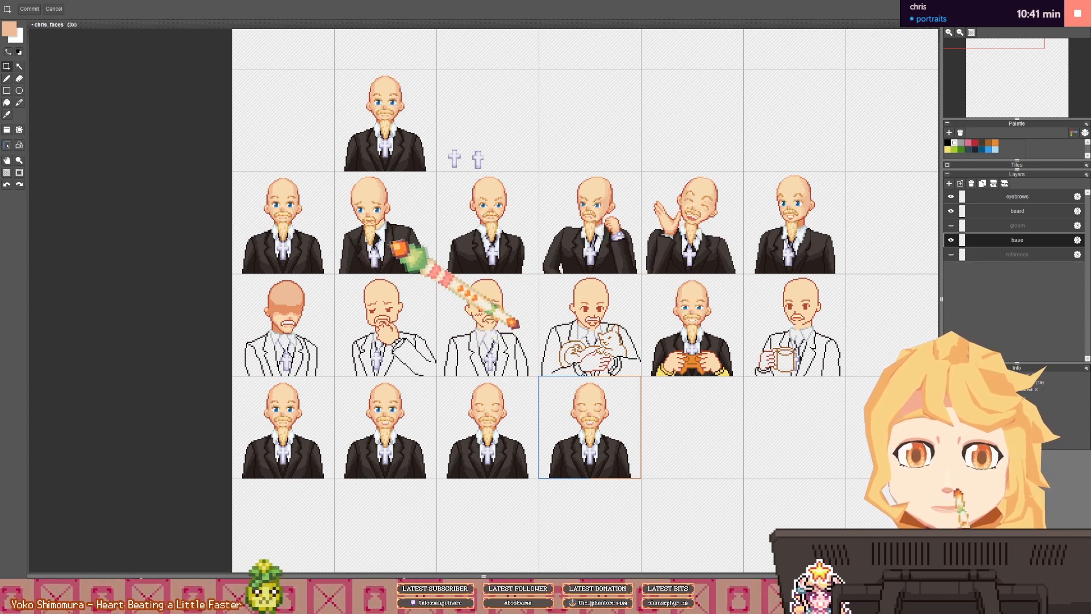
scroll(395, 244, up, 1)
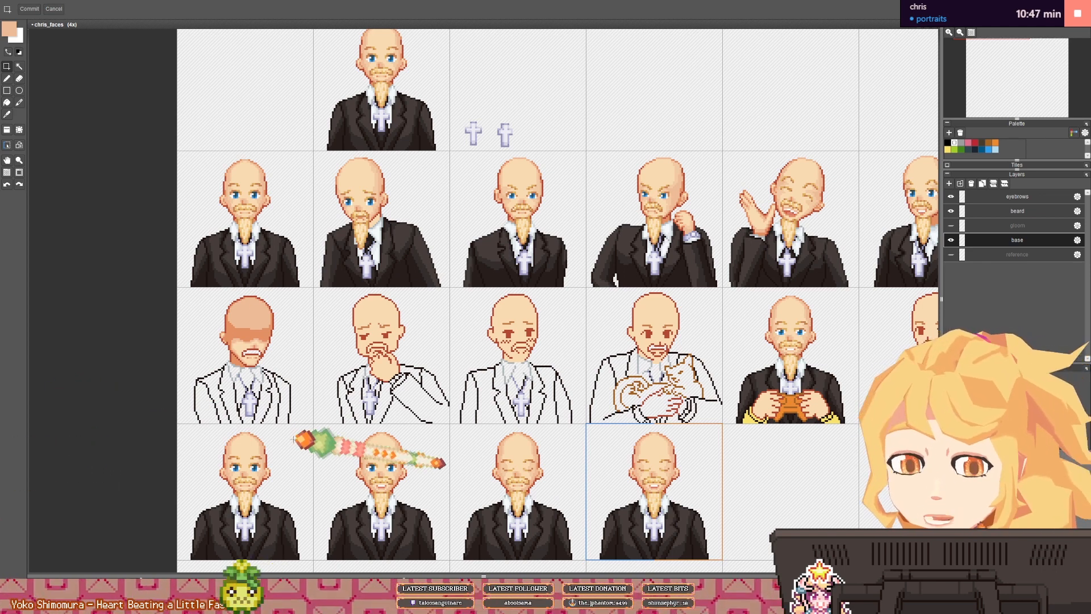
key(space)
drag(409, 287, 382, 294)
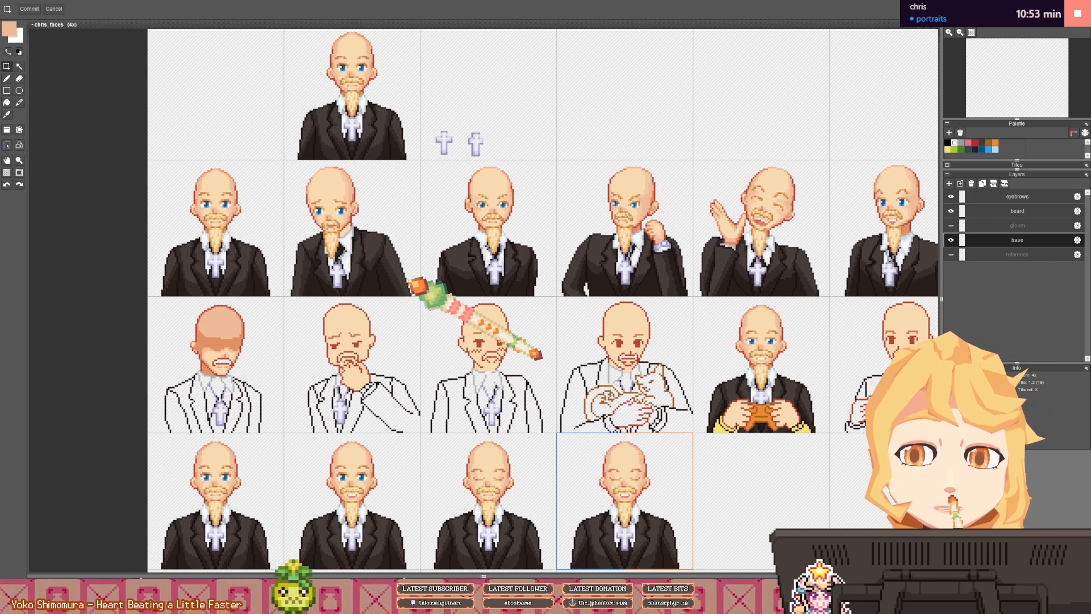
scroll(419, 284, up, 4)
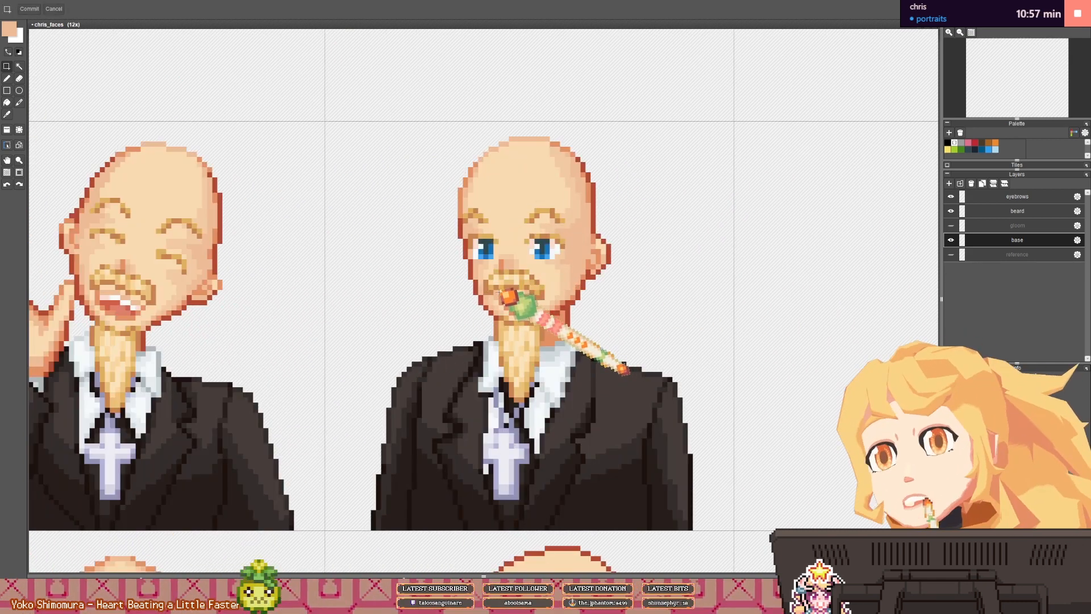
mouse_move(486, 283)
mouse_down()
mouse_move(536, 287)
mouse_move(540, 297)
mouse_up()
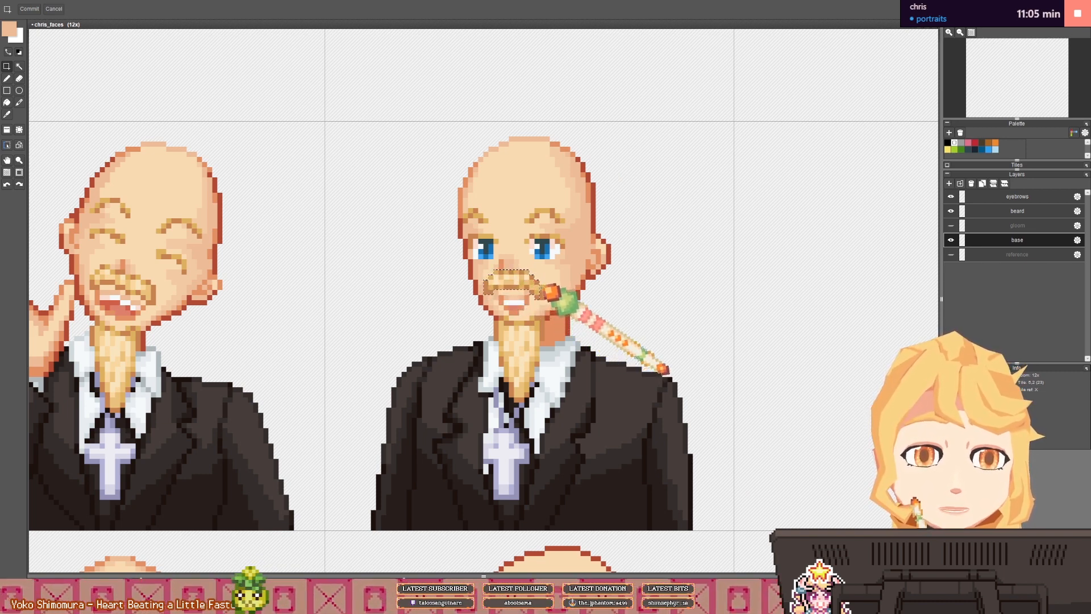
scroll(547, 300, down, 2)
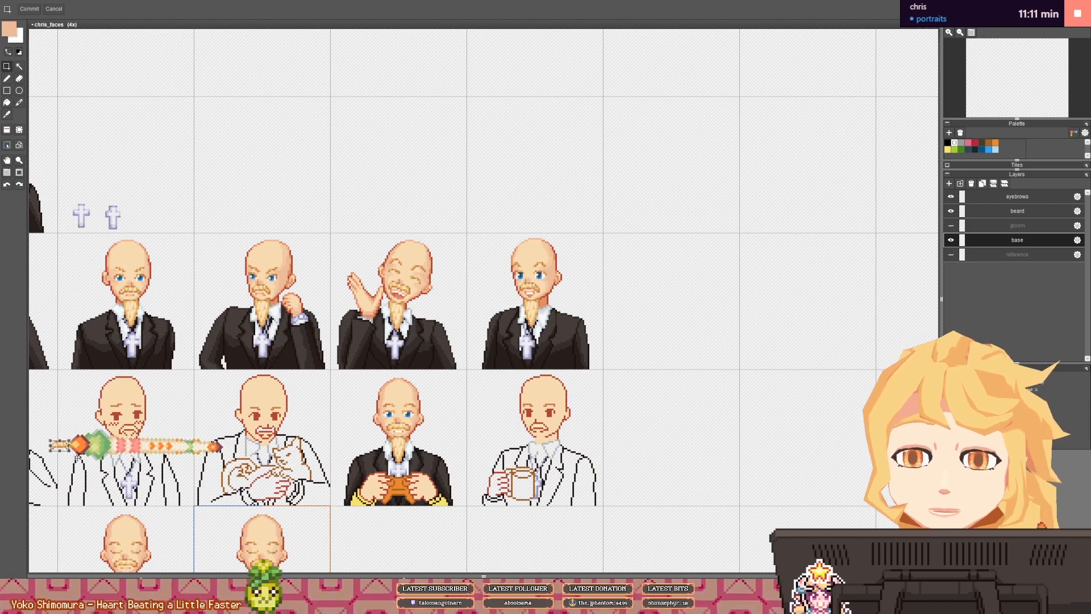
drag(60, 442, 471, 322)
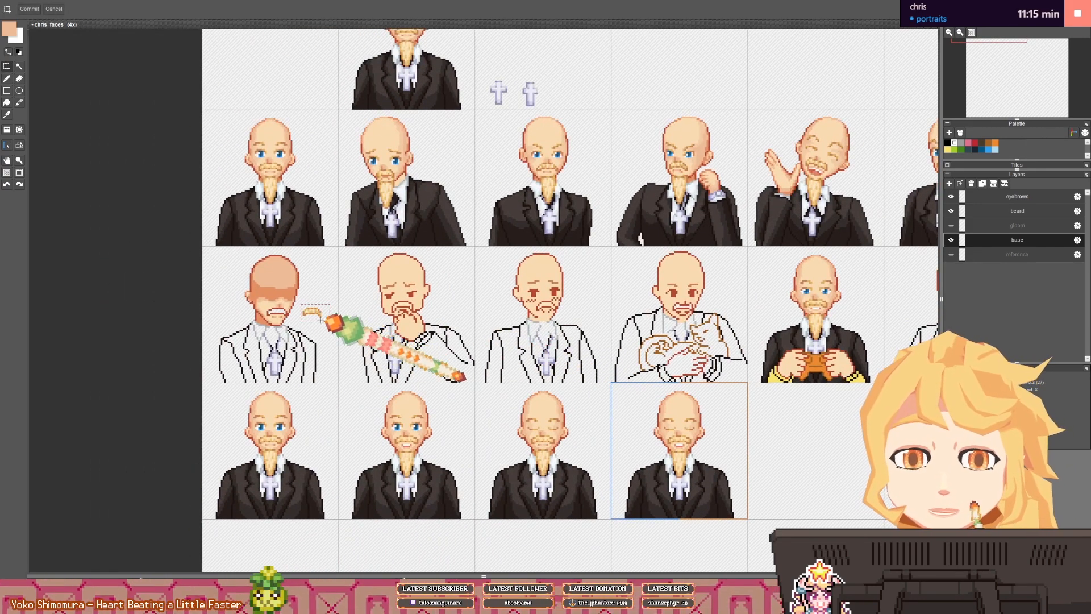
scroll(314, 318, up, 1)
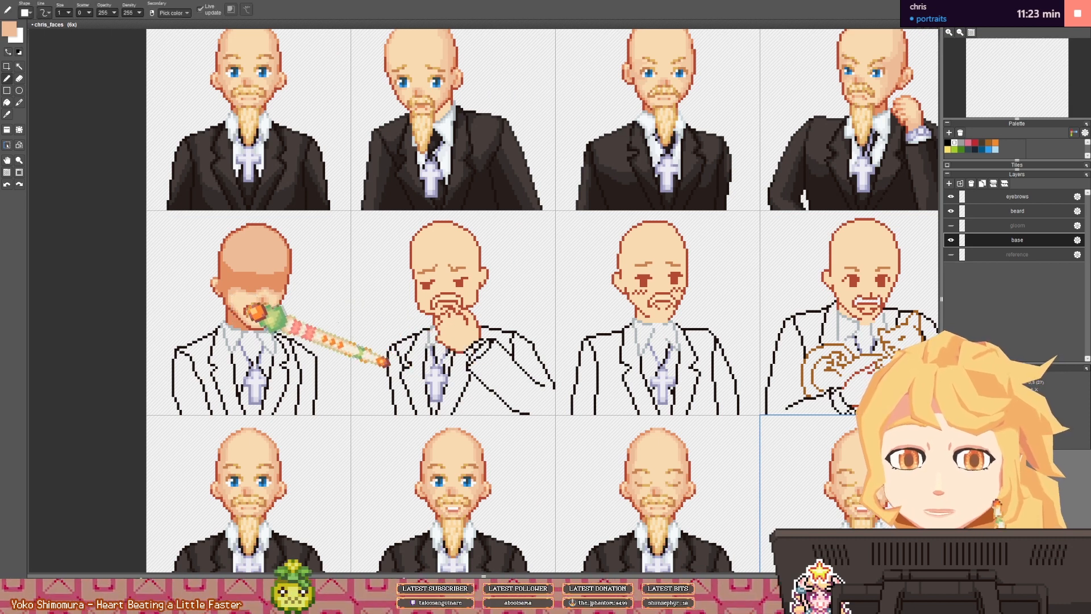
- Paint out the old red mouth outline around the faceless portrait's mustache with the light skin color
scroll(248, 310, up, 3)
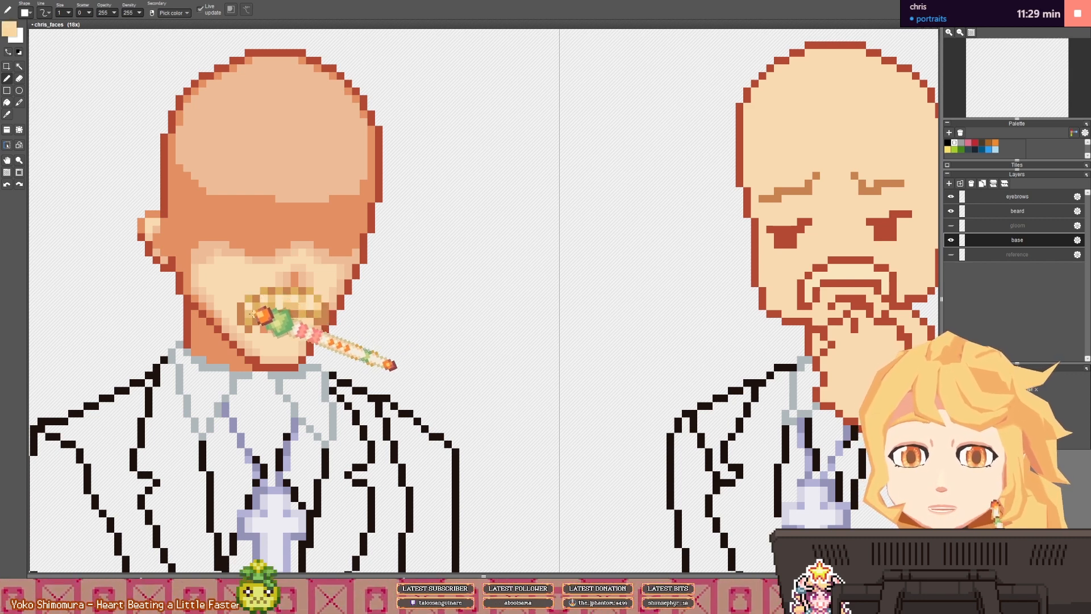
scroll(295, 298, down, 5)
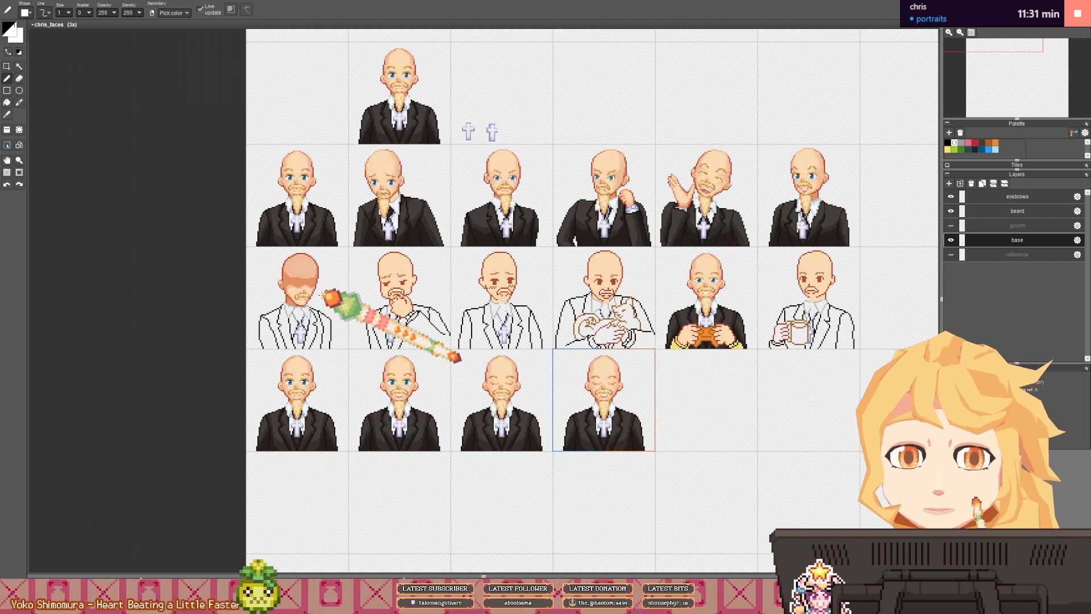
mouse_move(319, 305)
mouse_down()
mouse_move(326, 316)
mouse_move(326, 303)
mouse_up()
scroll(307, 315, up, 1)
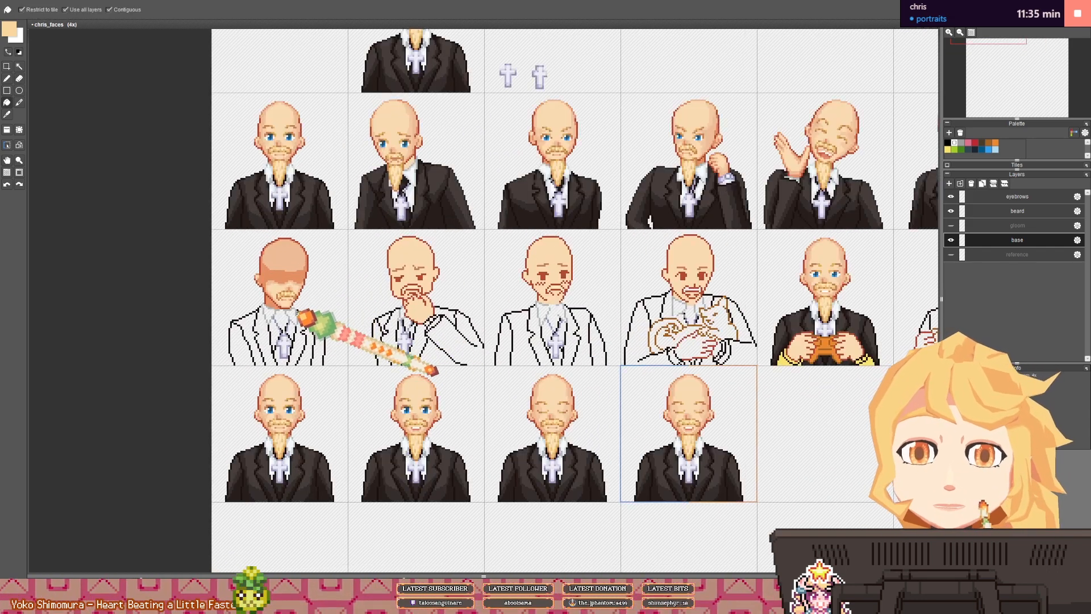
- Fill the faceless portrait's shirt collar with the white sampled from the sad suited portrait's shirt
drag(318, 264, 315, 305)
right_click(408, 210)
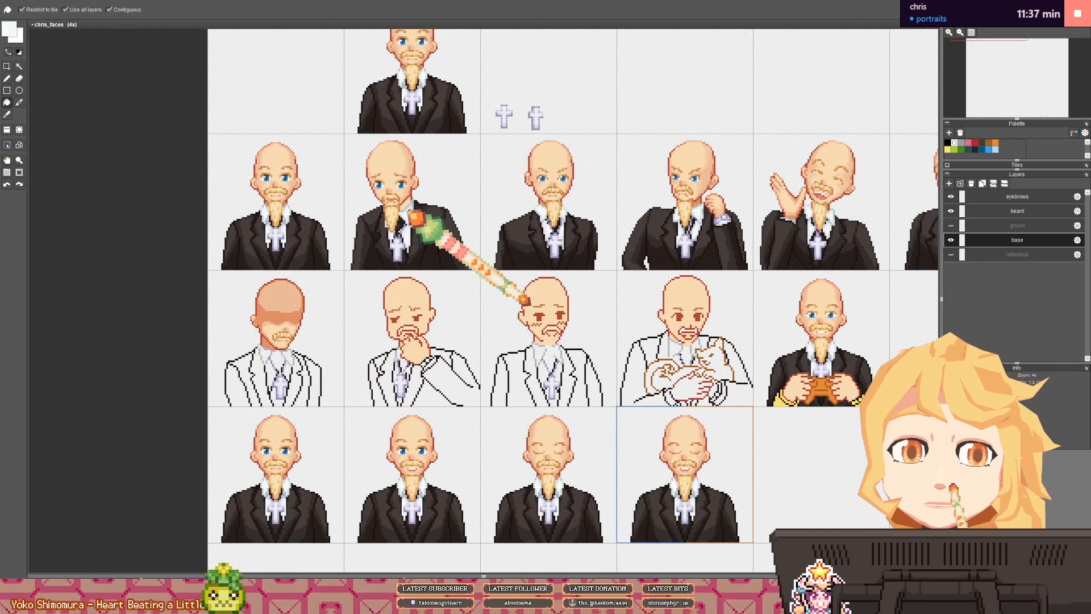
scroll(277, 339, up, 1)
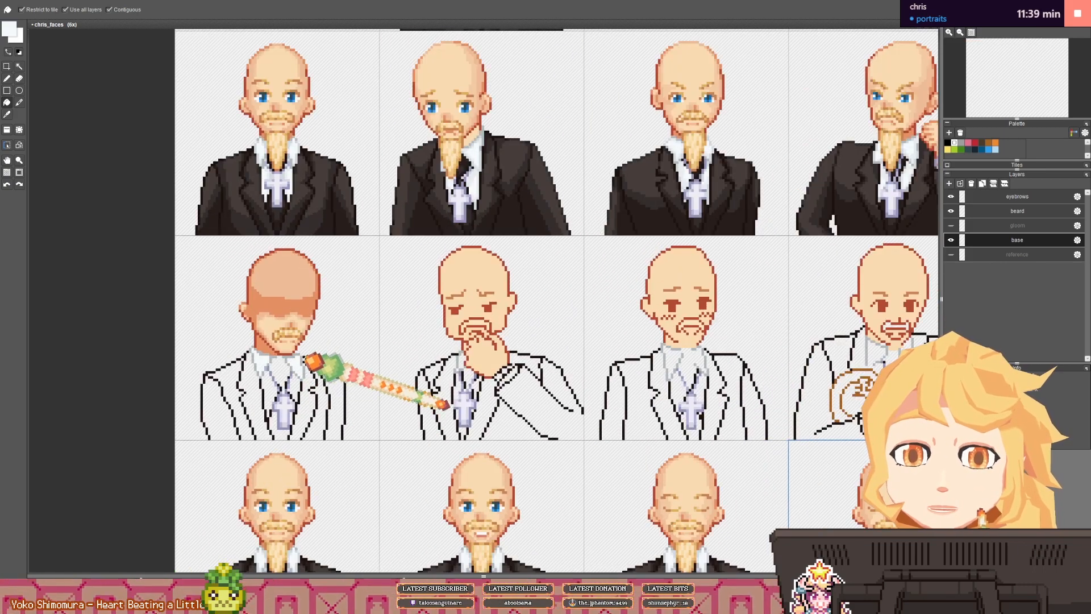
- Sample the light gray shirt shade from the sad suited portrait and start shading the faceless portrait's collar with it
key(b)
drag(453, 164, 414, 238)
scroll(442, 222, up, 2)
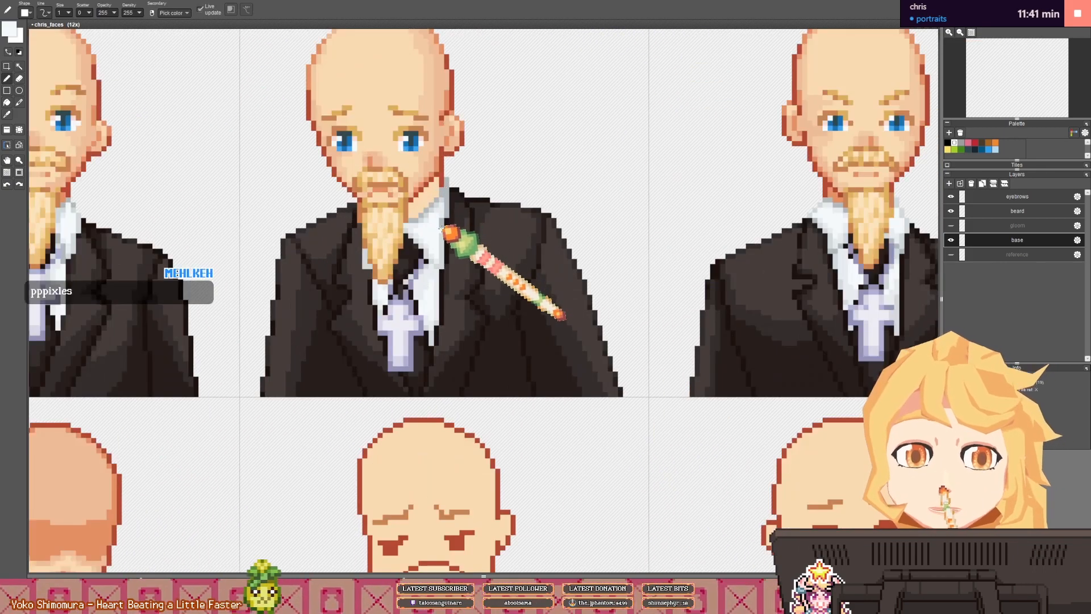
scroll(318, 311, down, 1)
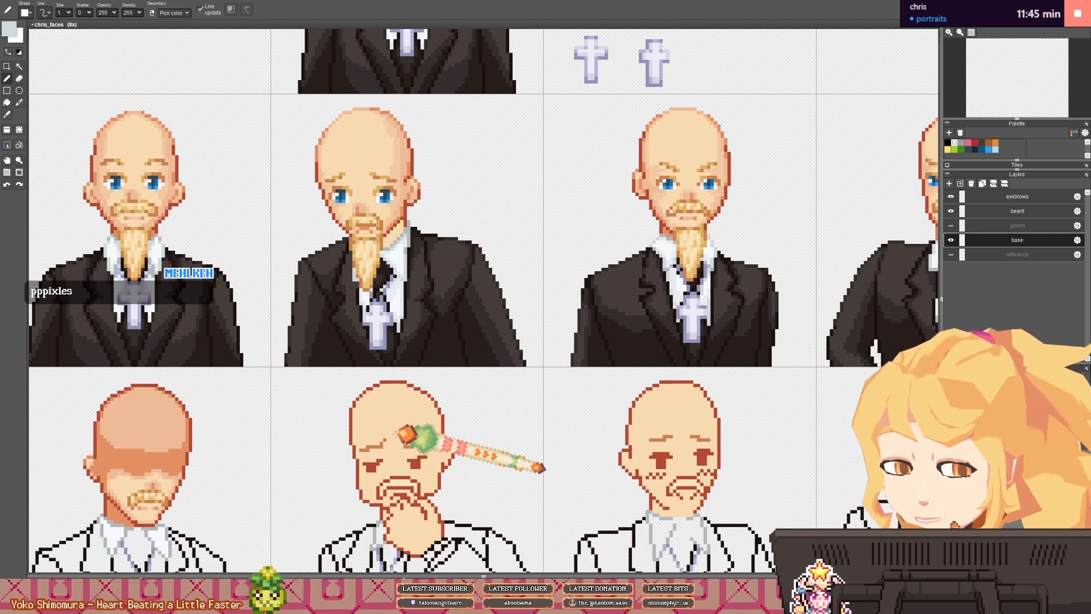
drag(194, 486, 281, 357)
drag(213, 441, 250, 391)
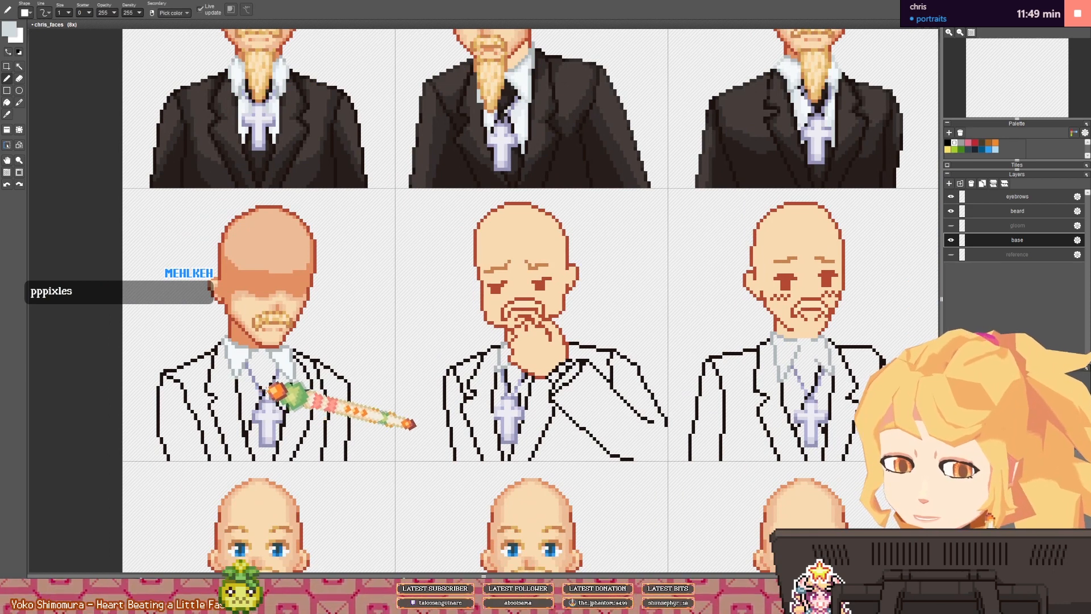
scroll(275, 391, up, 2)
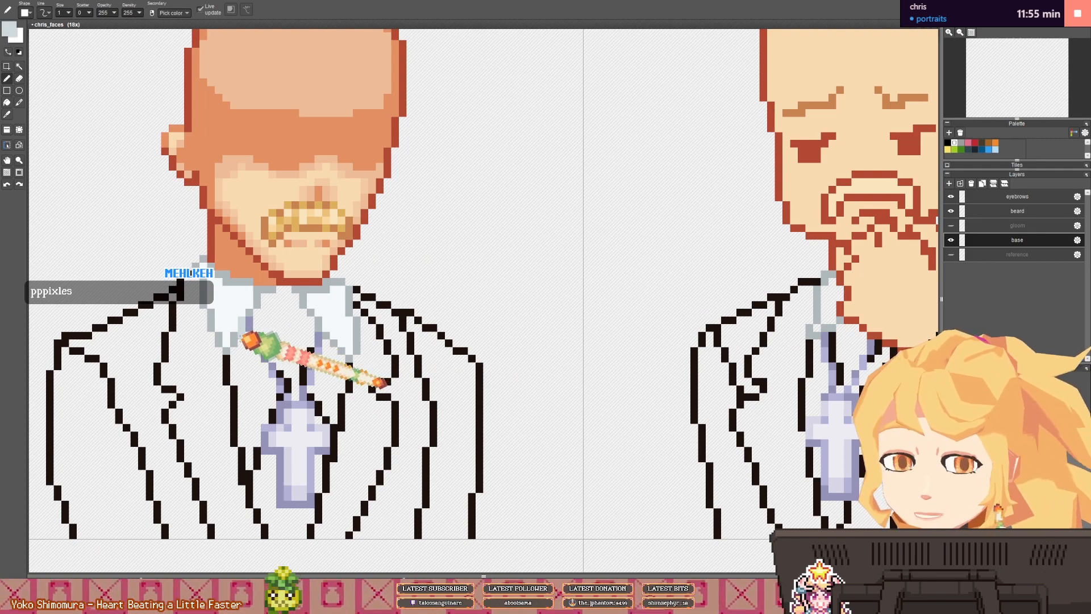
scroll(243, 339, down, 5)
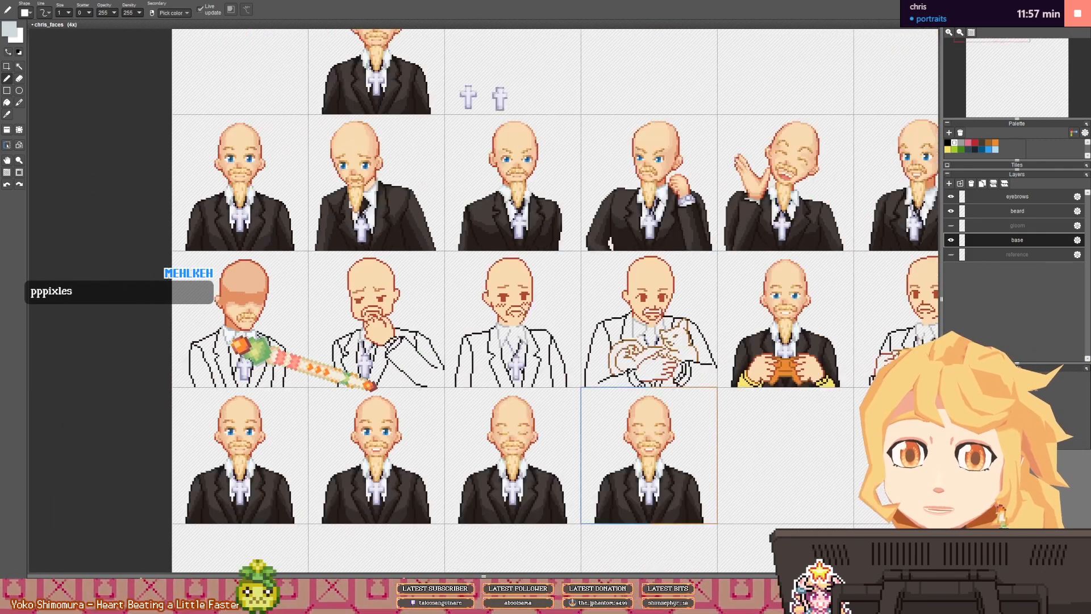
scroll(230, 343, up, 4)
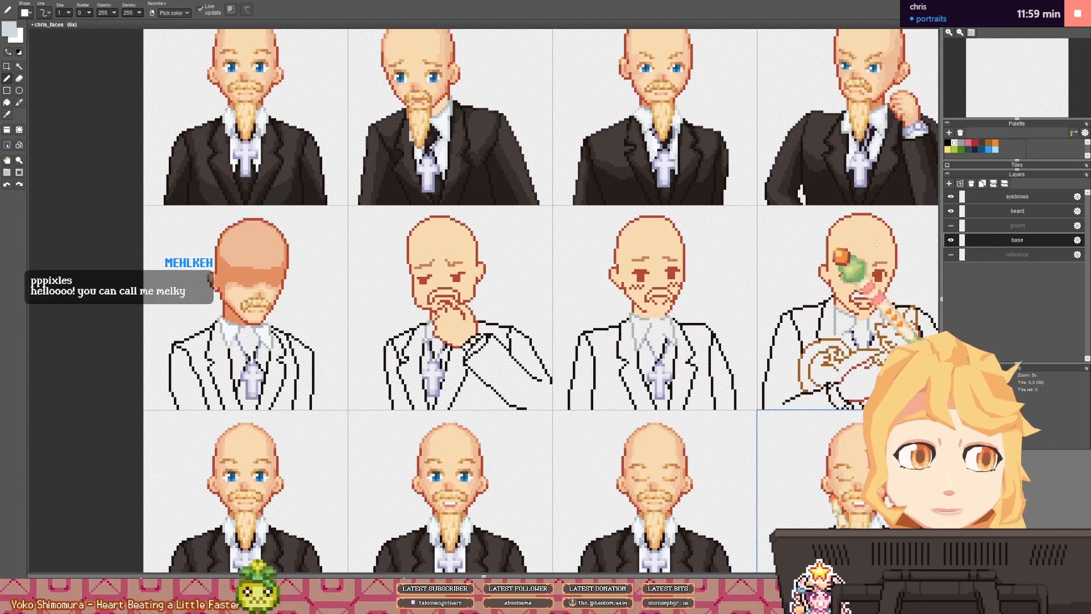
- Toggle the gloom layer's visibility to compare the faceless portrait with and without its shadow, leaving the layer hidden
click(951, 225)
click(950, 225)
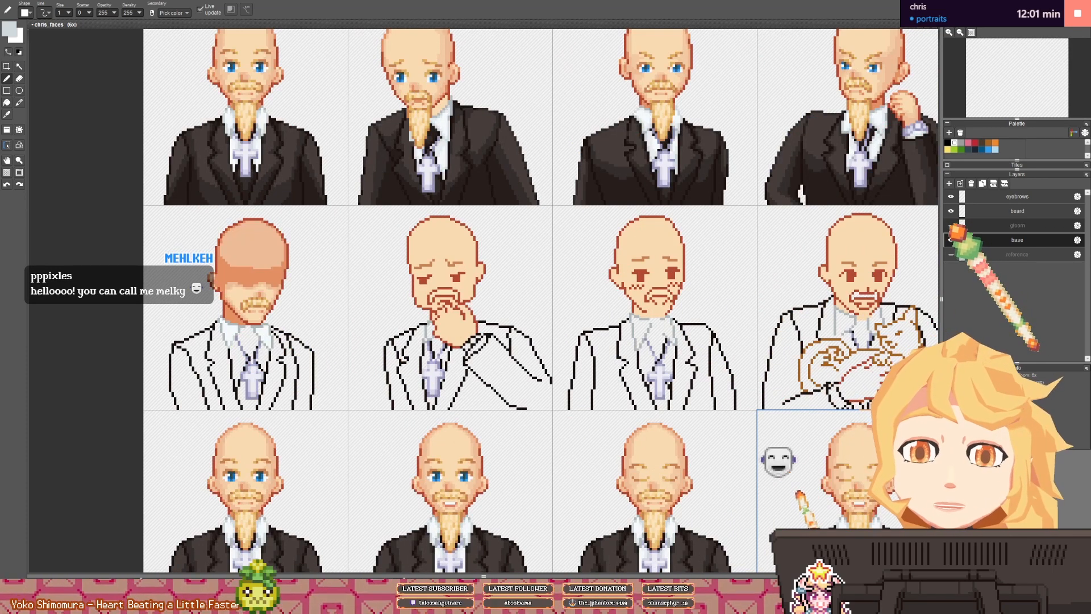
click(951, 225)
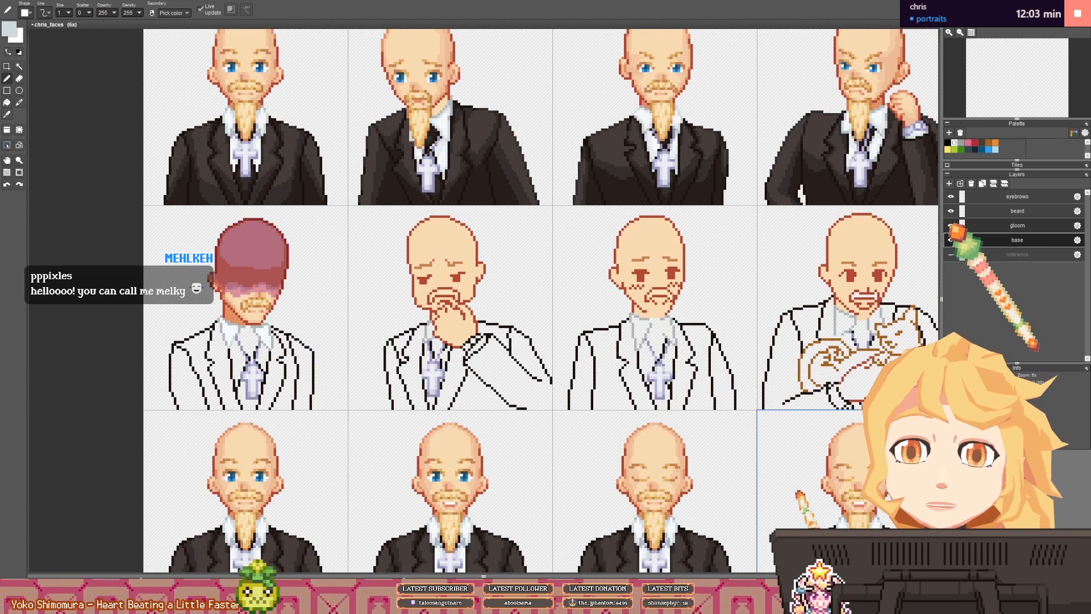
click(951, 226)
click(951, 225)
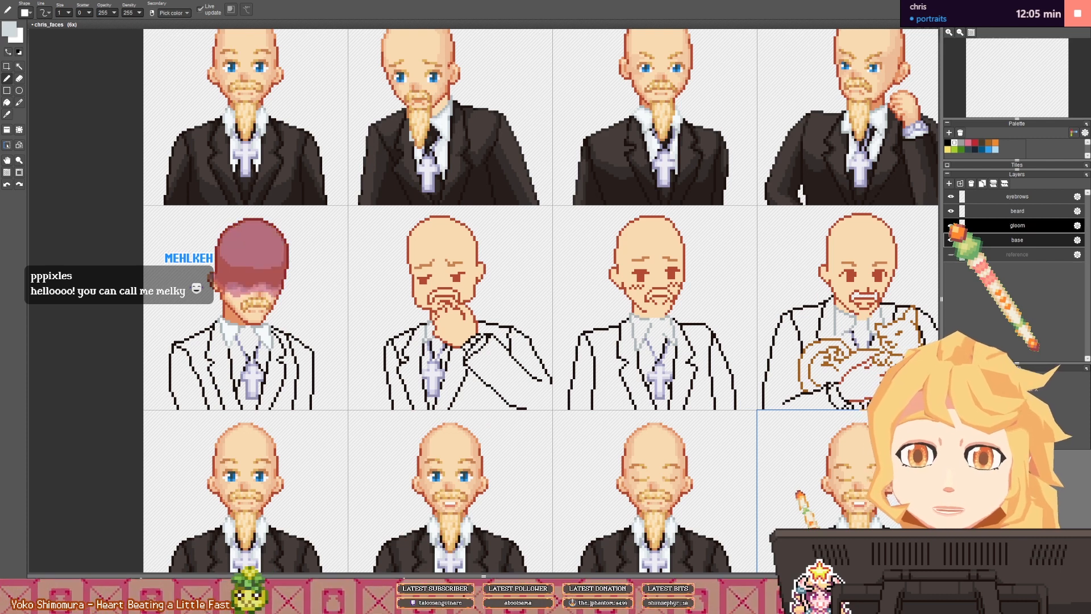
click(951, 225)
click(951, 225)
click(951, 225)
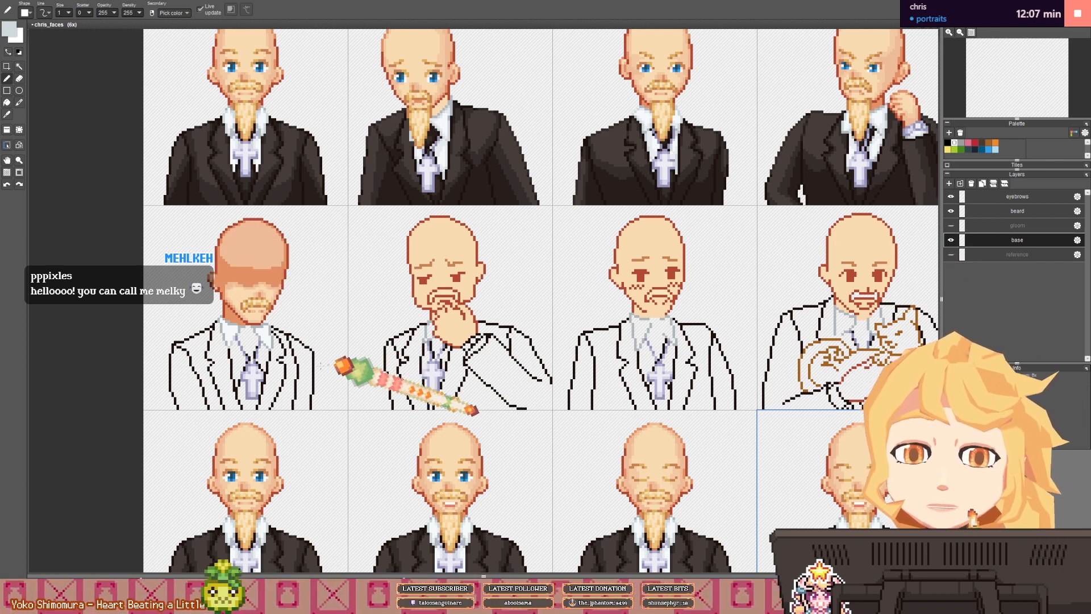
- Shade the edges and tips of the faceless portrait's collar with light gray, undoing a stray pen stroke
key(space)
mouse_move(261, 347)
mouse_down()
mouse_move(285, 341)
mouse_move(281, 354)
mouse_up()
key(space)
scroll(259, 358, up, 1)
scroll(263, 359, up, 3)
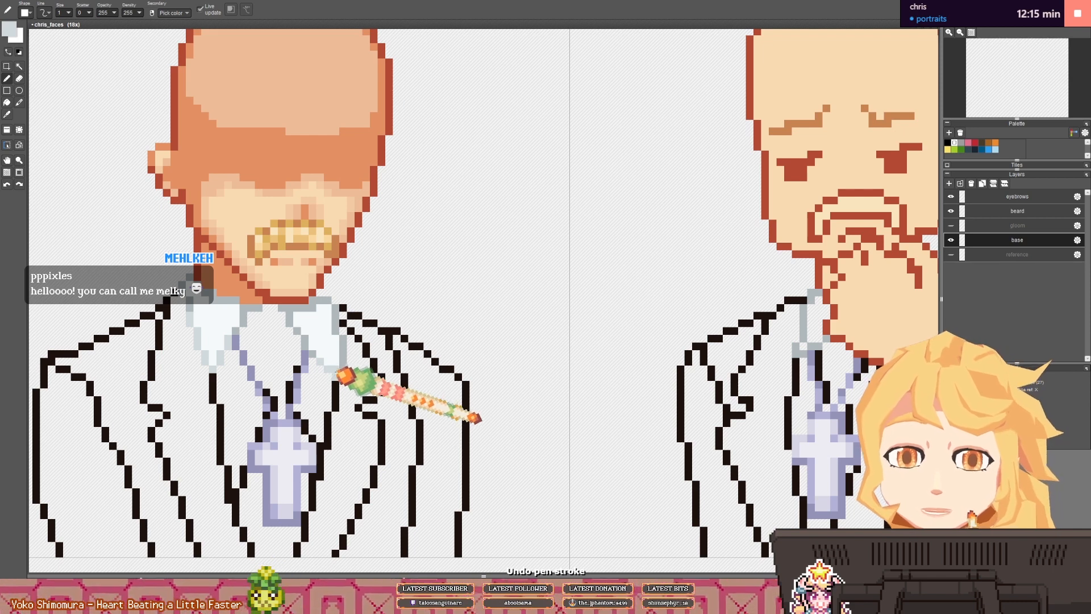
key(ctrl+z)
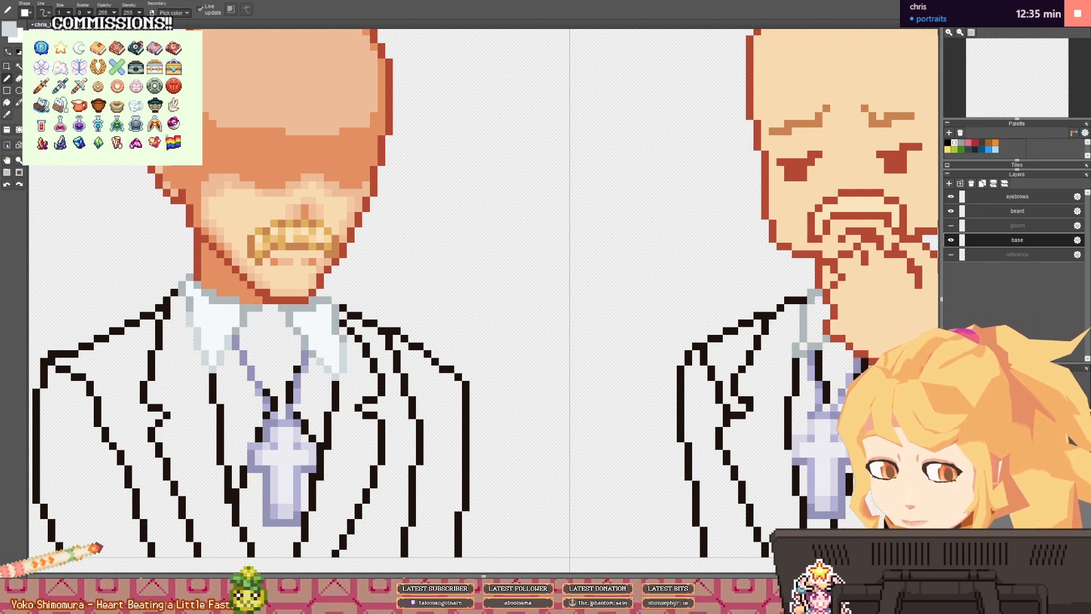
drag(248, 308, 289, 332)
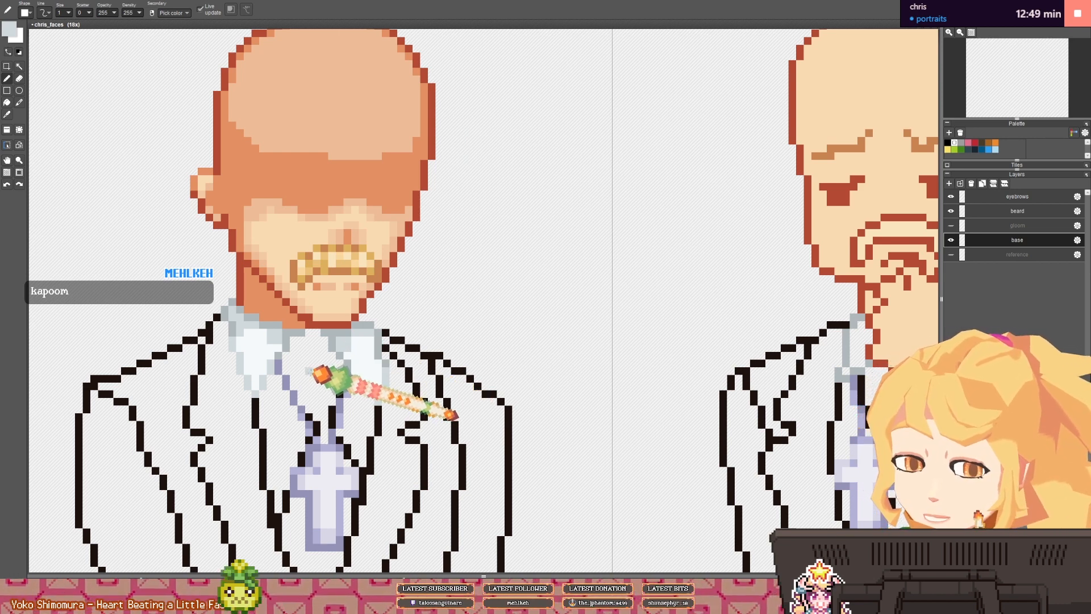
scroll(326, 353, down, 5)
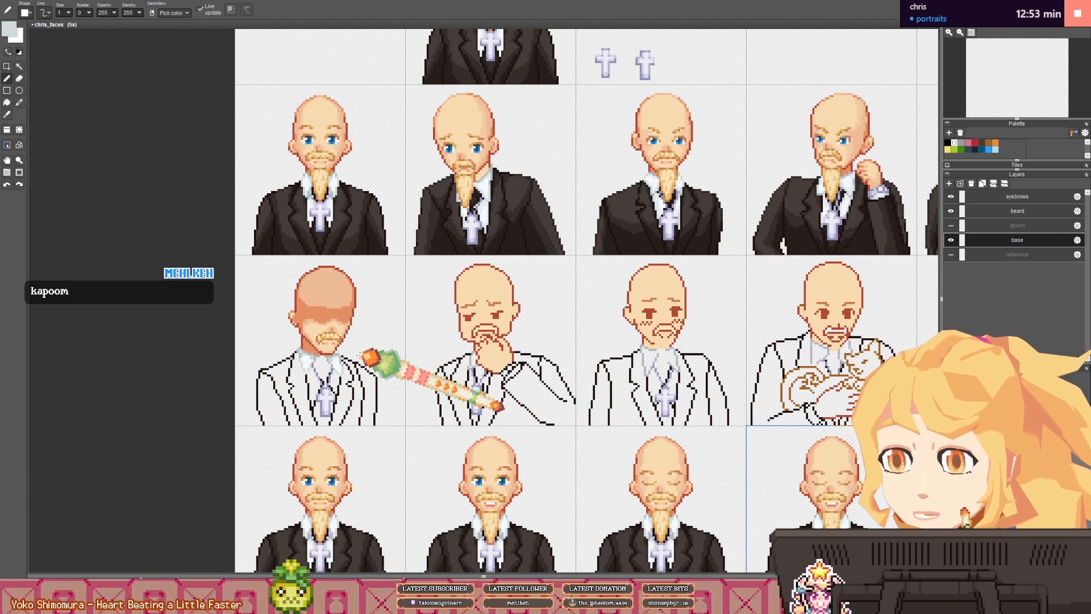
scroll(324, 370, up, 5)
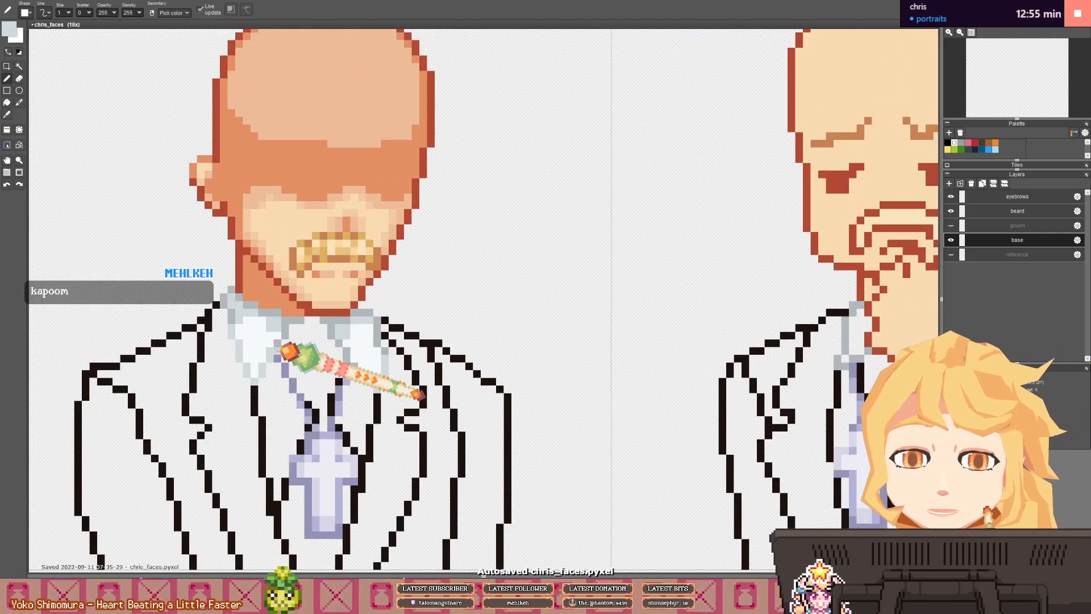
- Sample shirt tones from the sad suited portrait and refine the faceless portrait's collar with soft white and pale gray shading
scroll(371, 330, down, 4)
drag(400, 320, 338, 342)
drag(412, 298, 388, 312)
scroll(436, 227, up, 4)
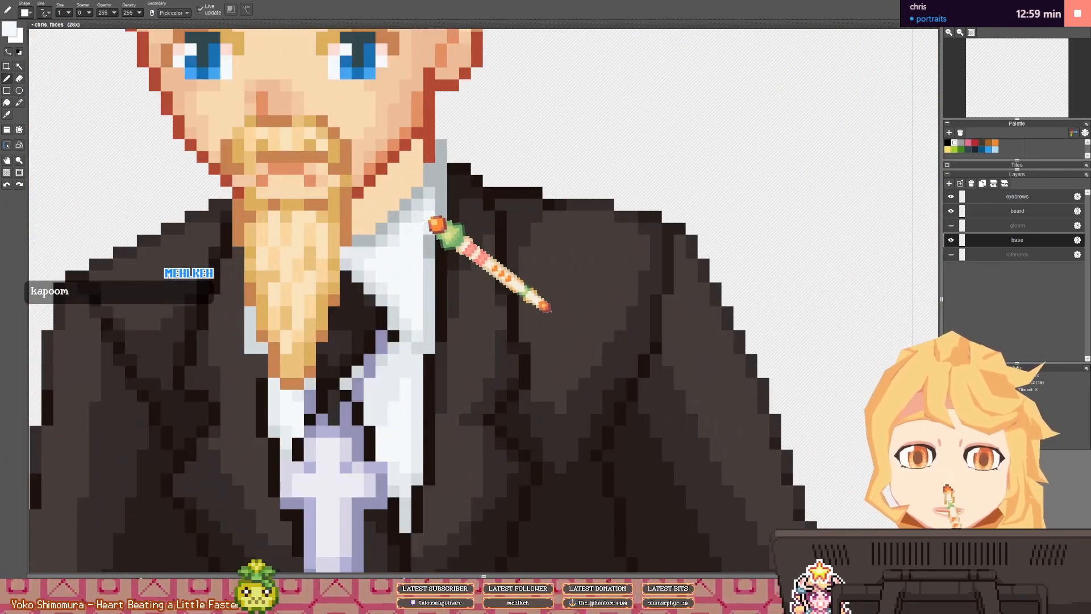
scroll(428, 220, down, 4)
drag(205, 403, 334, 293)
scroll(339, 327, up, 5)
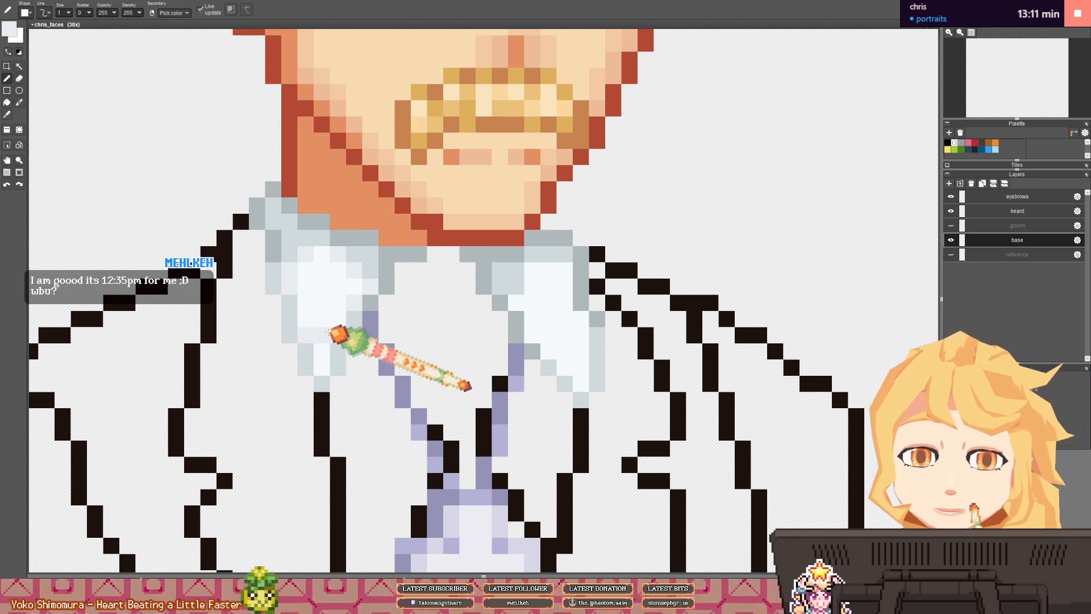
click(325, 370)
drag(655, 314, 508, 336)
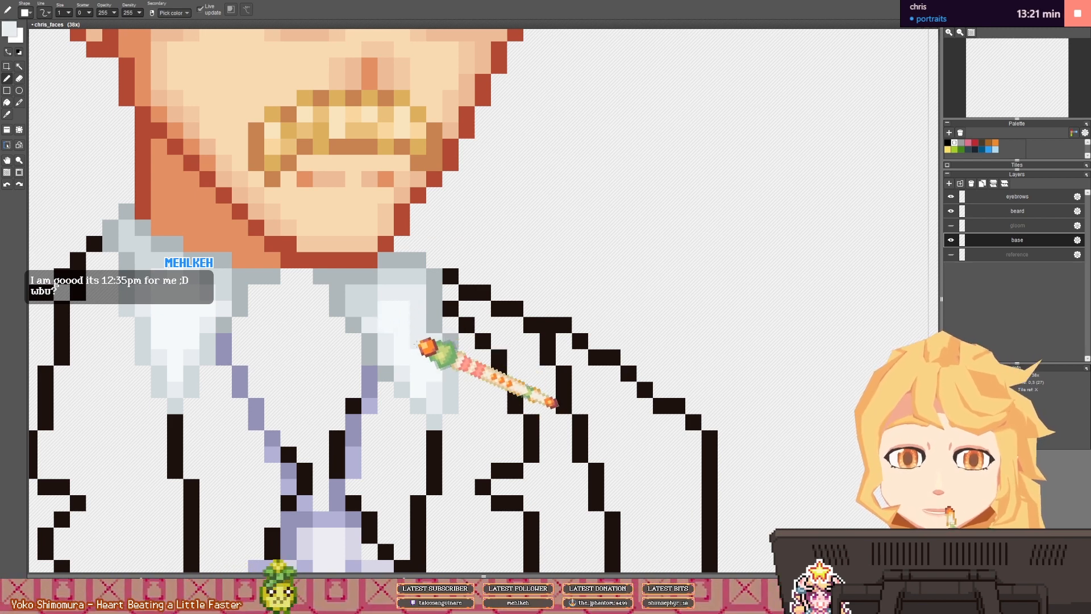
- Fill the faceless portrait's shirt front on both sides of the cross with white and shade its edges pale gray
scroll(414, 390, down, 3)
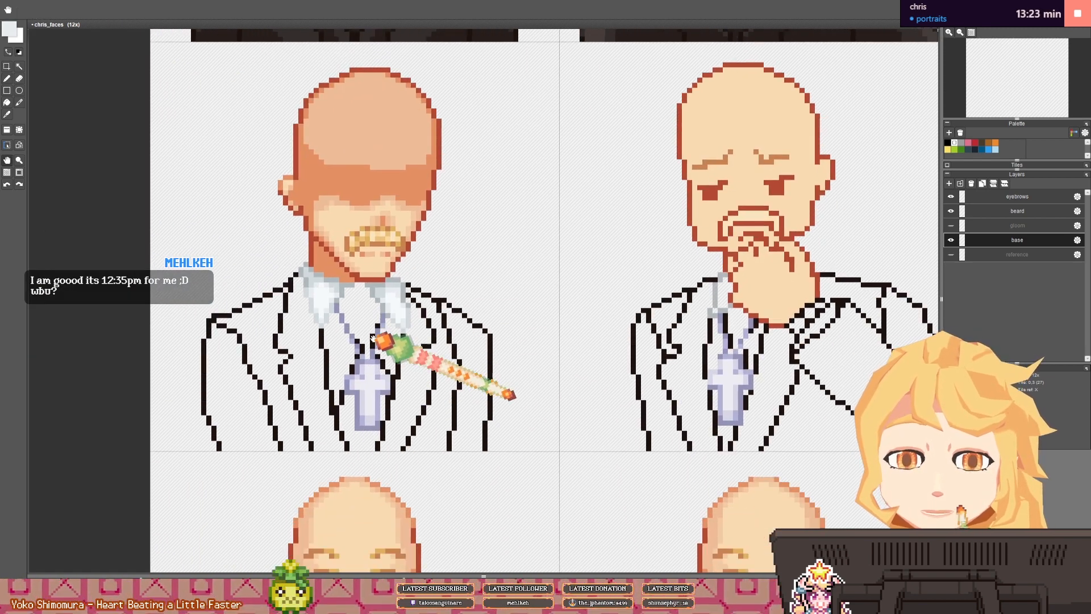
scroll(324, 315, up, 2)
key(f)
click(328, 340)
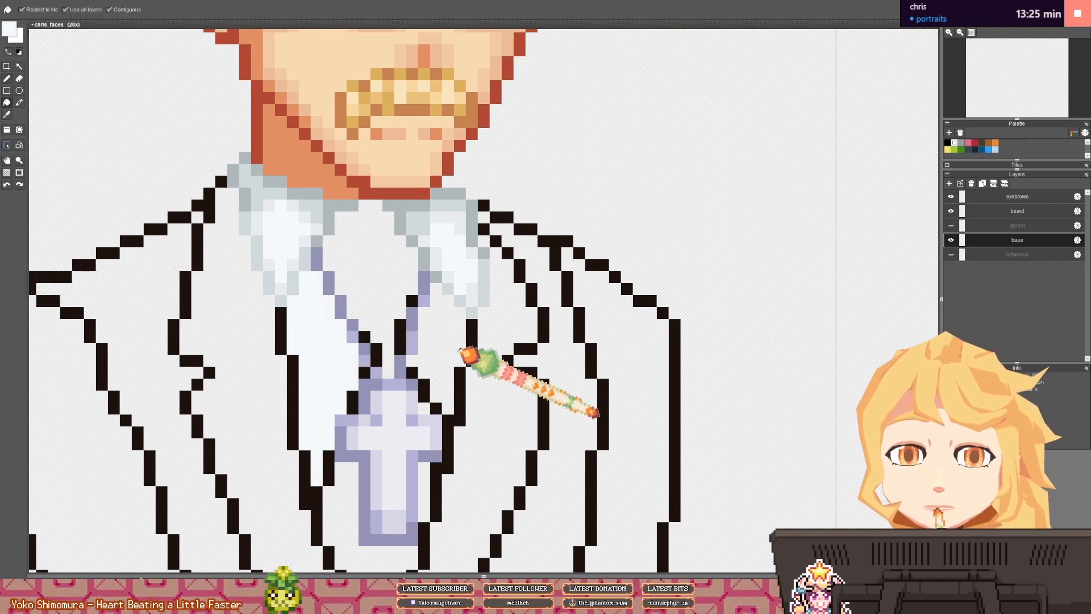
click(461, 345)
key(b)
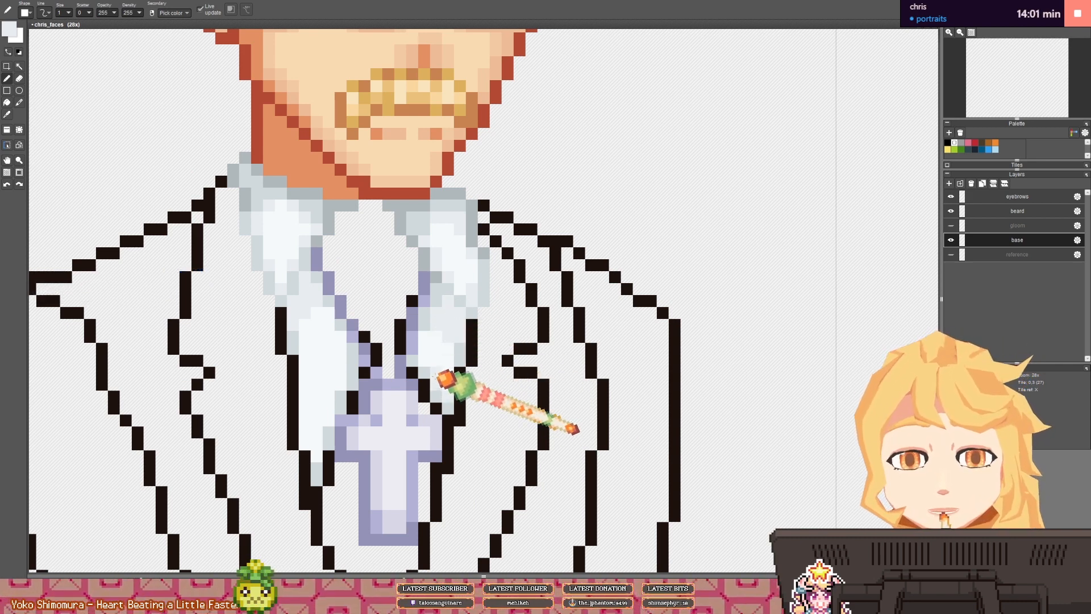
key(space)
drag(373, 462, 334, 425)
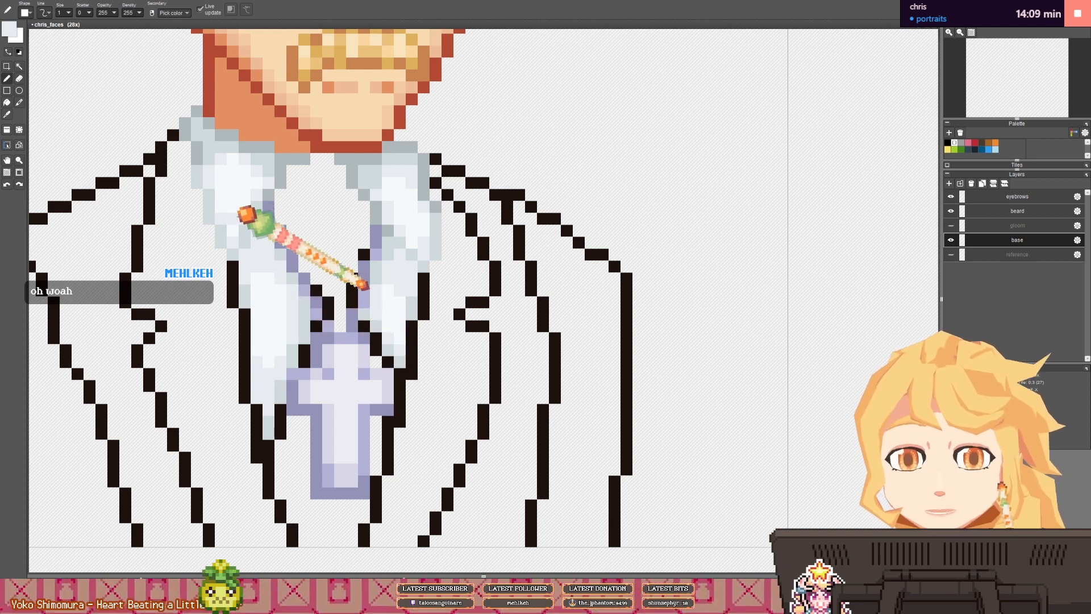
- Fill the faceless portrait's tie and the gap below the cross with dark brown sampled from the suited portrait above
scroll(398, 292, down, 4)
scroll(389, 293, down, 1)
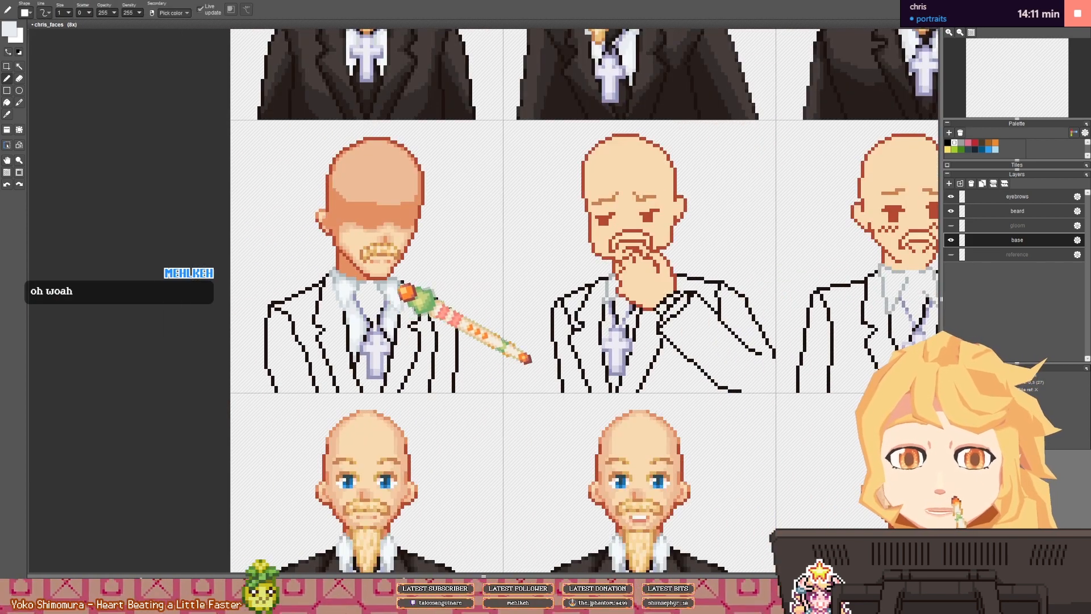
drag(407, 276, 403, 285)
drag(380, 212, 375, 300)
drag(356, 197, 342, 266)
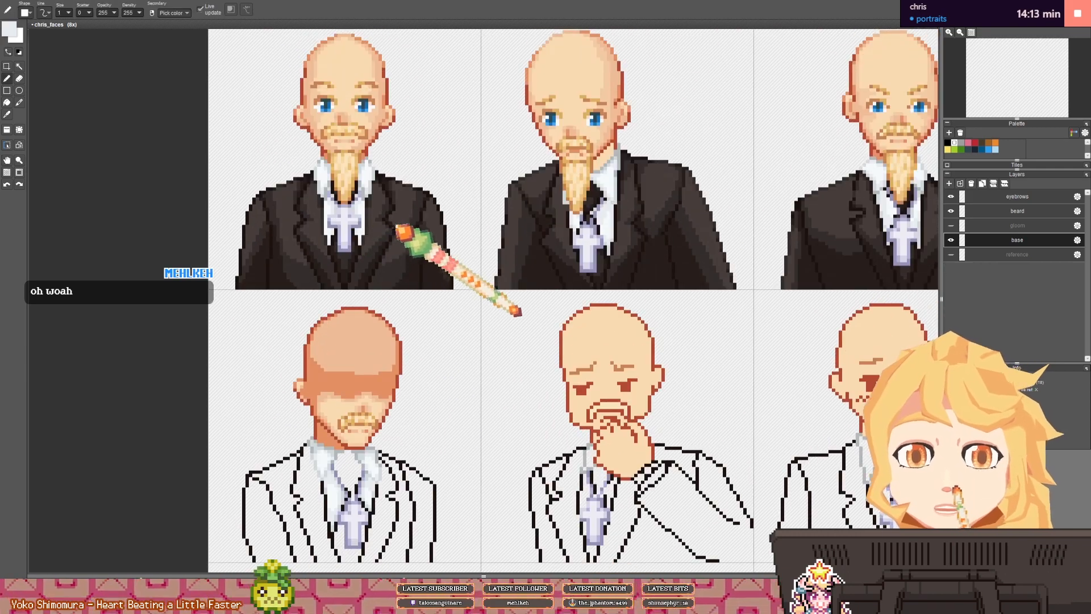
scroll(391, 227, up, 1)
right_click(396, 294)
drag(396, 306, 338, 146)
scroll(340, 195, up, 1)
drag(286, 430, 344, 268)
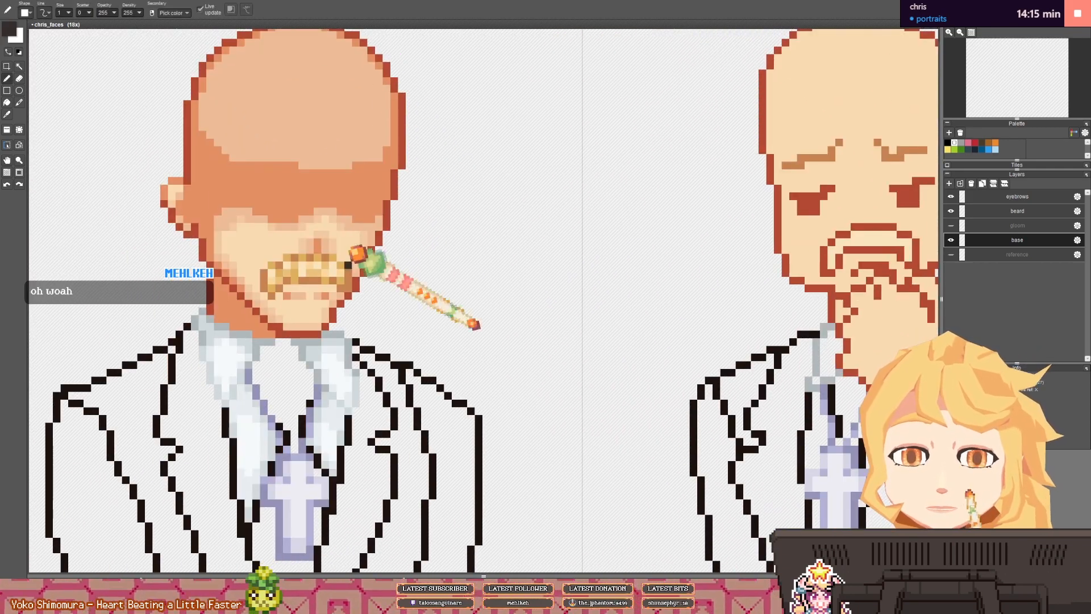
key(g)
click(291, 404)
drag(290, 433, 298, 272)
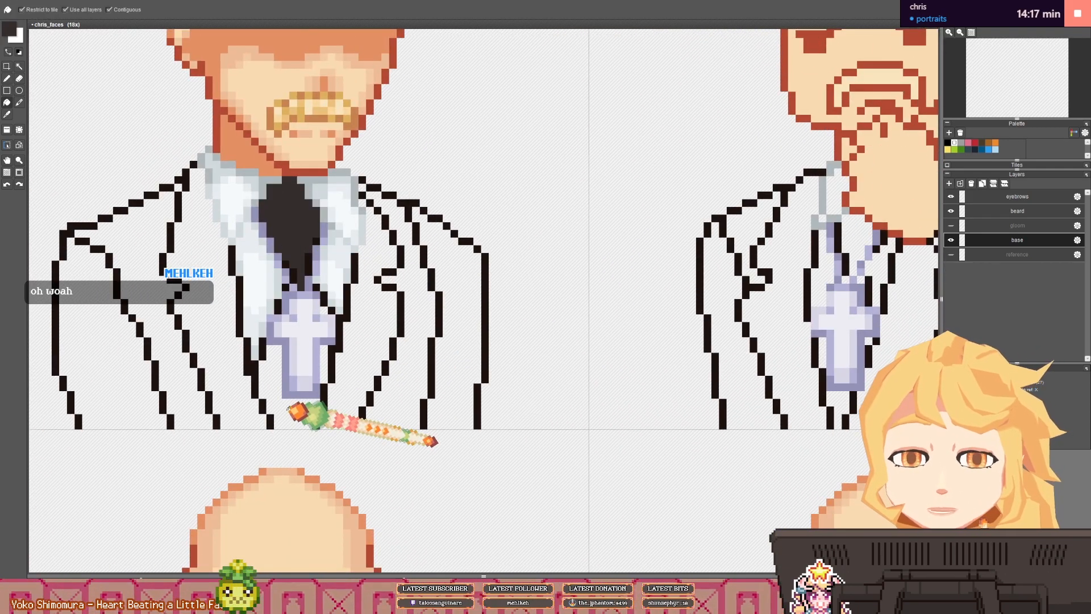
click(298, 409)
- Fill the faceless portrait's jacket, lapels and sleeves with the lighter suit brown sampled from the suited portrait above
scroll(332, 346, down, 3)
drag(352, 173, 342, 286)
scroll(348, 209, up, 1)
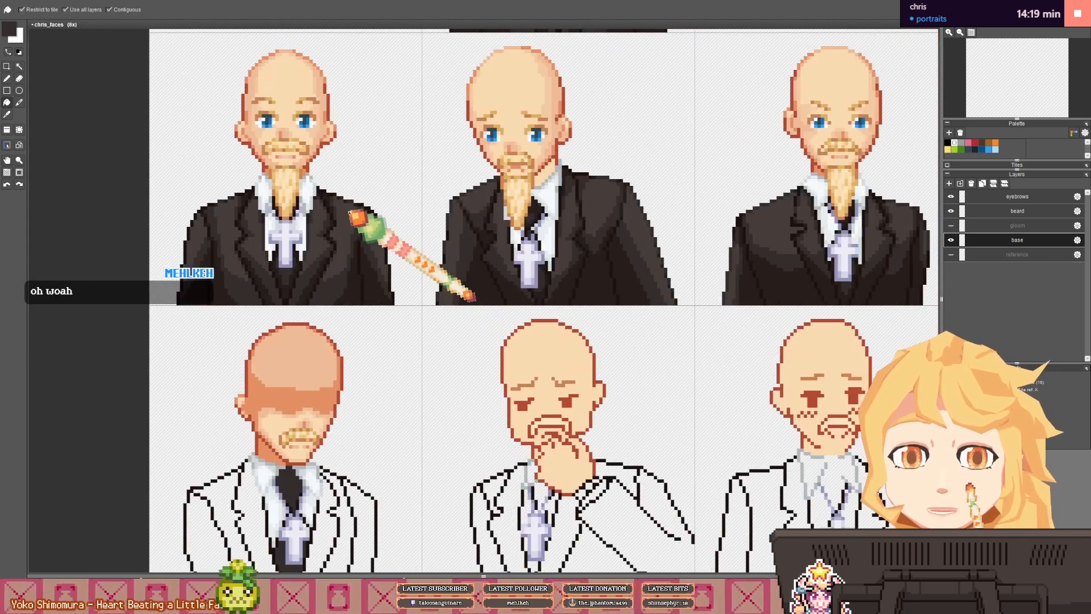
drag(312, 452, 315, 293)
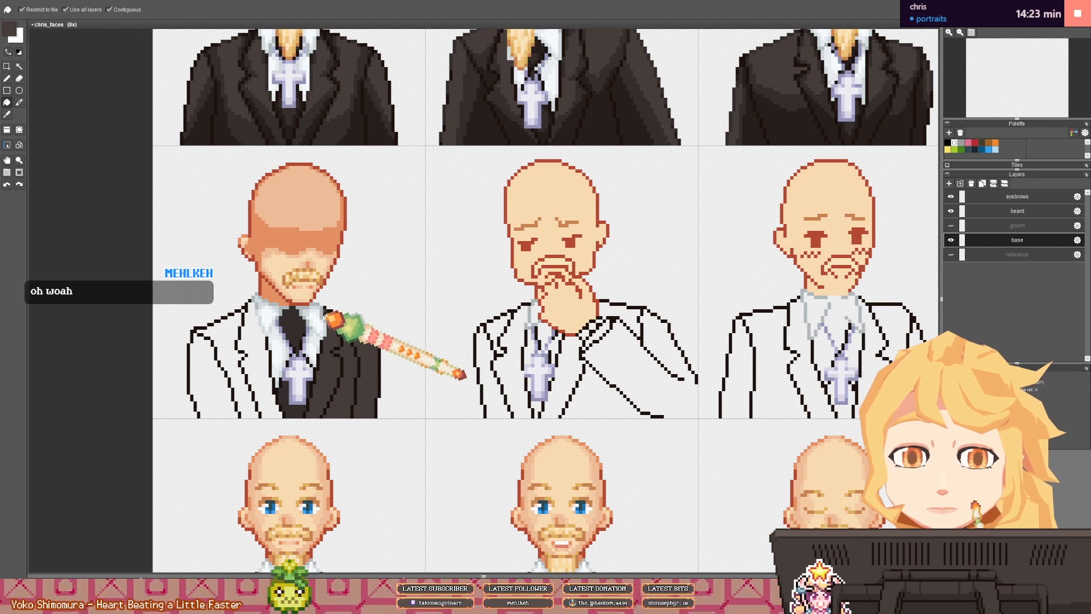
click(247, 311)
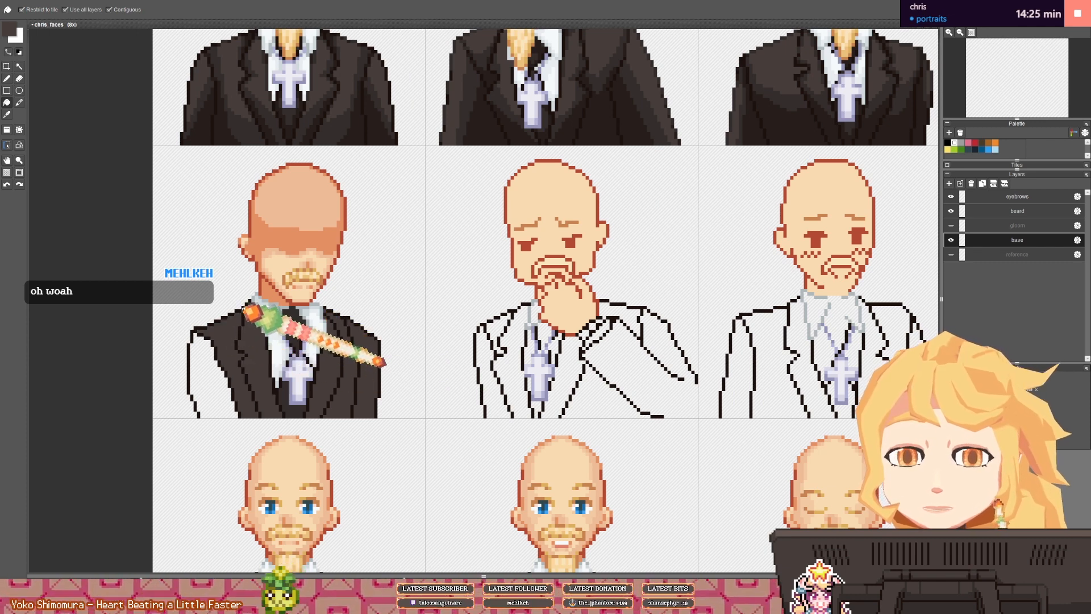
click(212, 384)
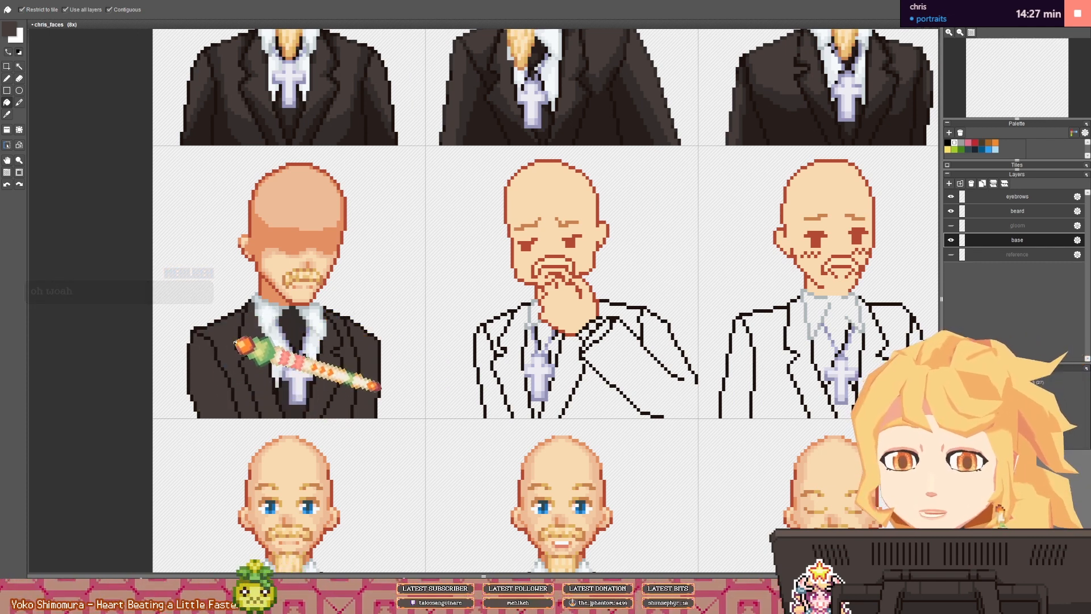
- Shade the right half of the faceless portrait's jacket and the tie with darker browns sampled from the suited portrait above
key(b)
scroll(222, 222, up, 3)
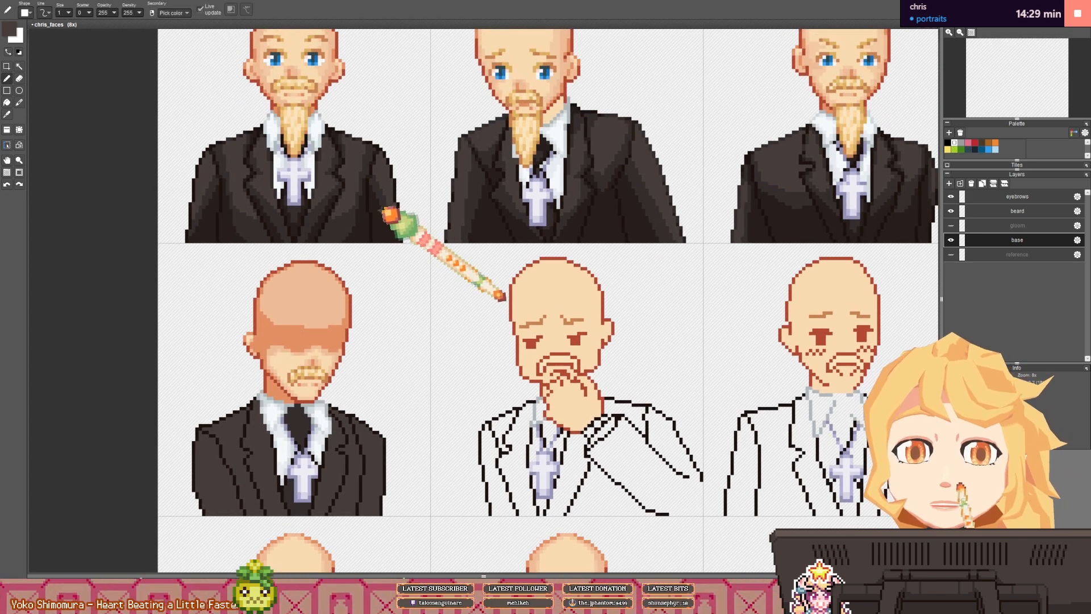
scroll(390, 398, down, 1)
scroll(375, 387, up, 4)
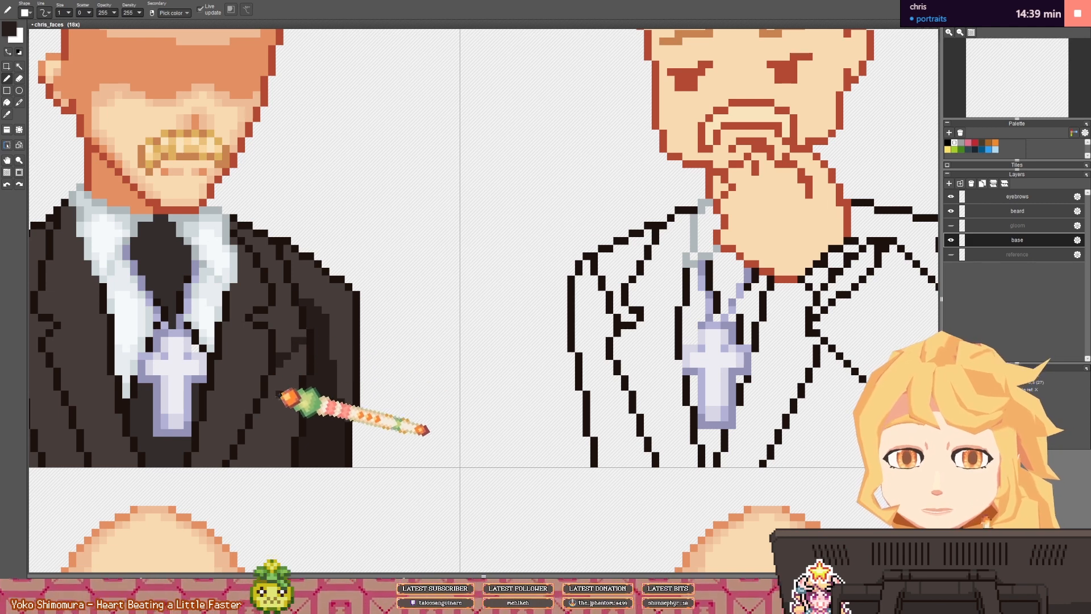
key(f)
key(b)
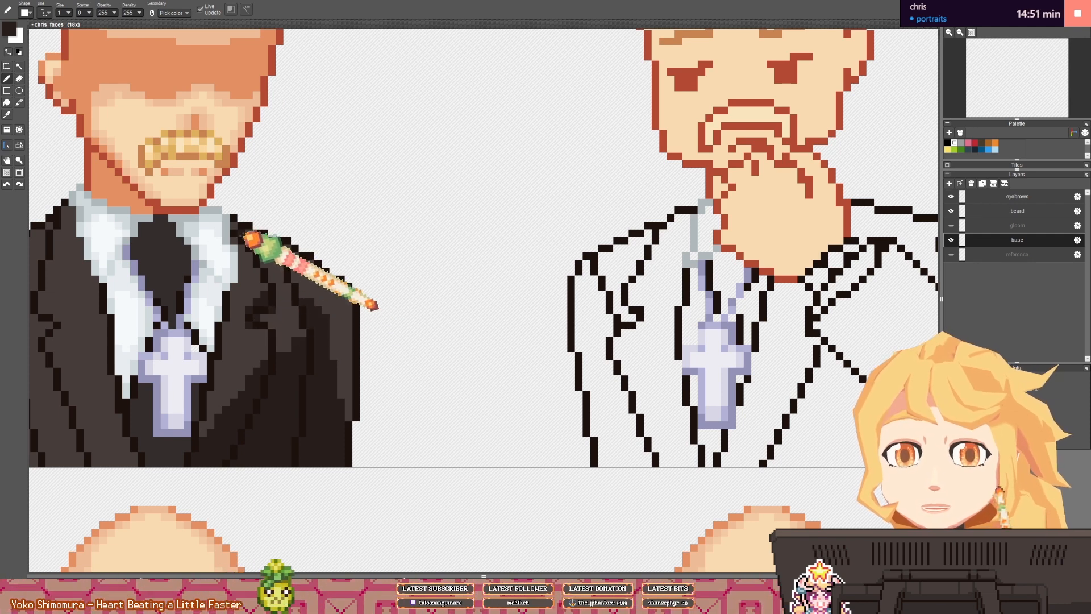
scroll(244, 307, left, 3)
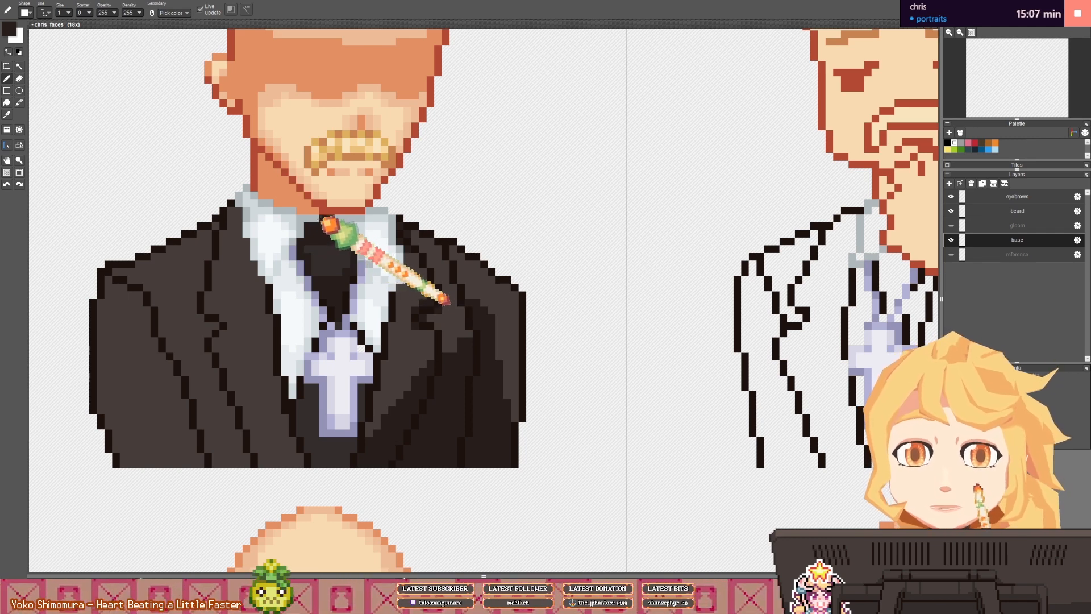
drag(325, 381, 287, 330)
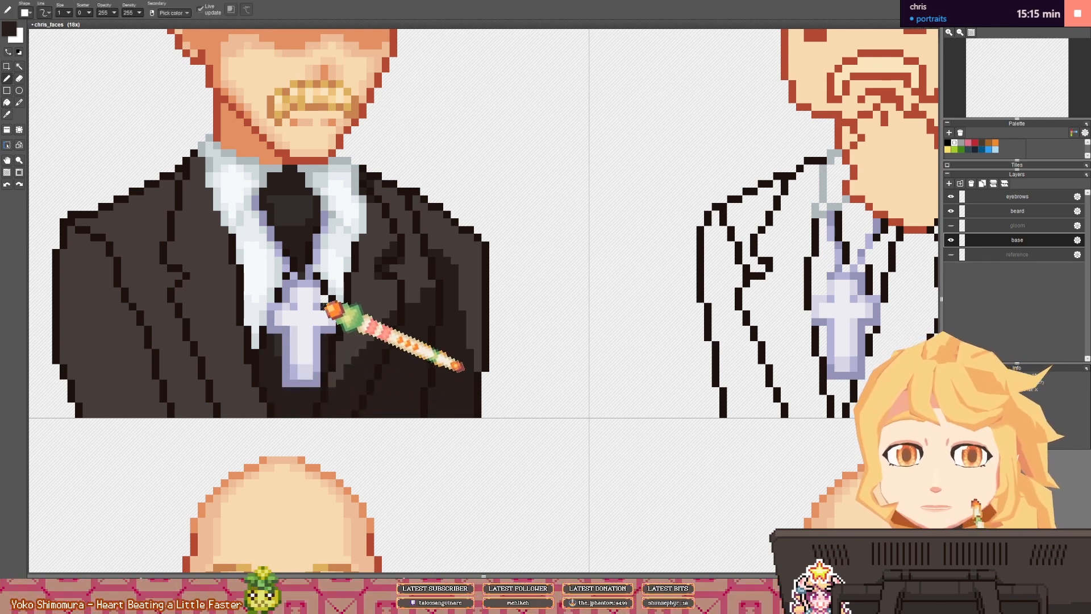
- Shade the lower part of the faceless portrait's jacket on the viewer's left with dark brown and undo the last stray stroke
scroll(310, 317, down, 2)
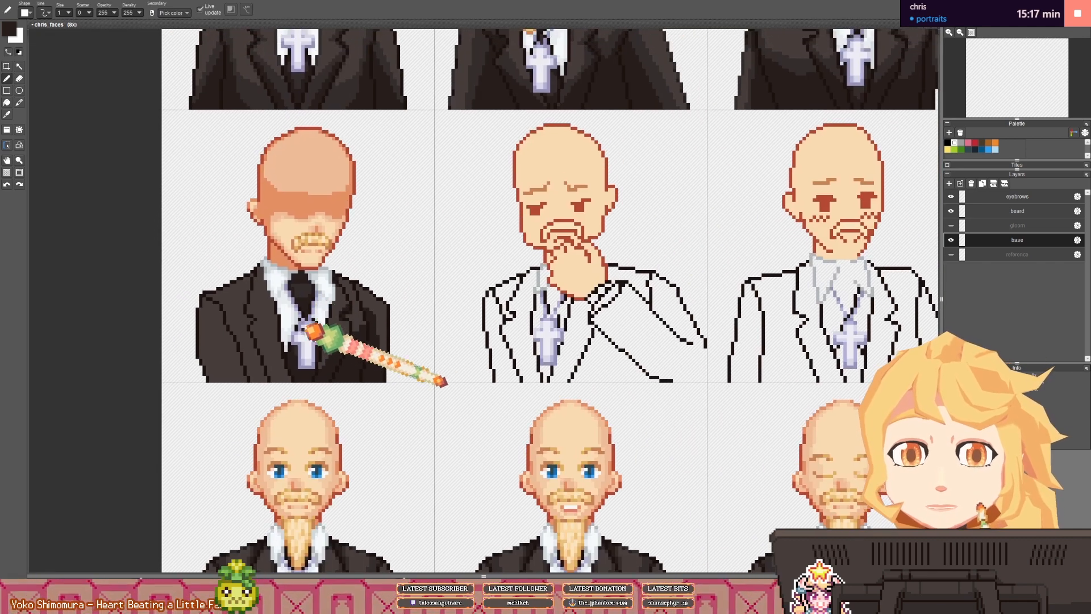
scroll(312, 321, up, 1)
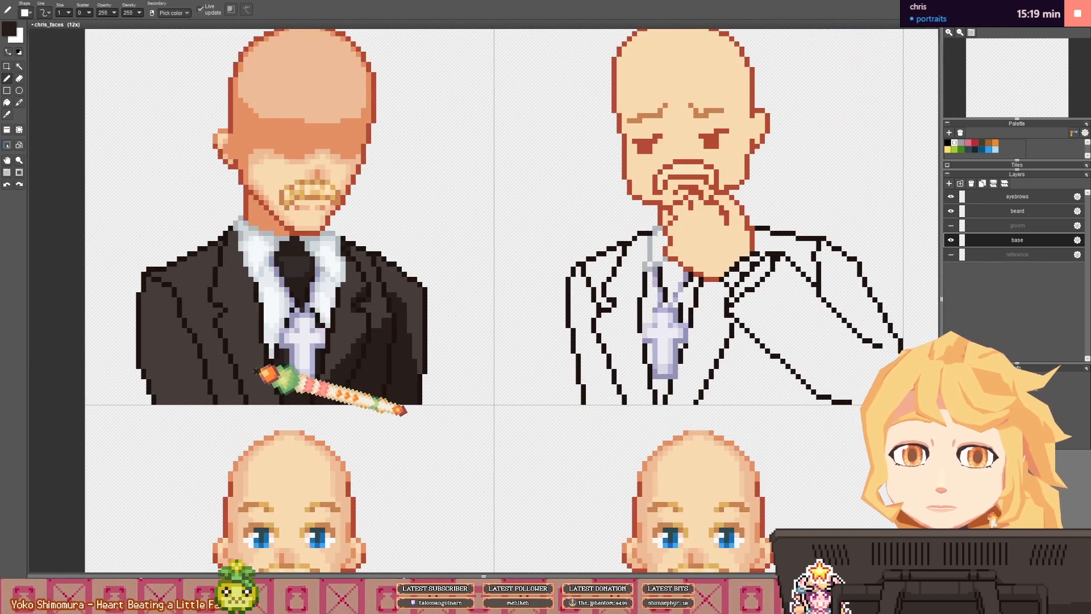
key(f)
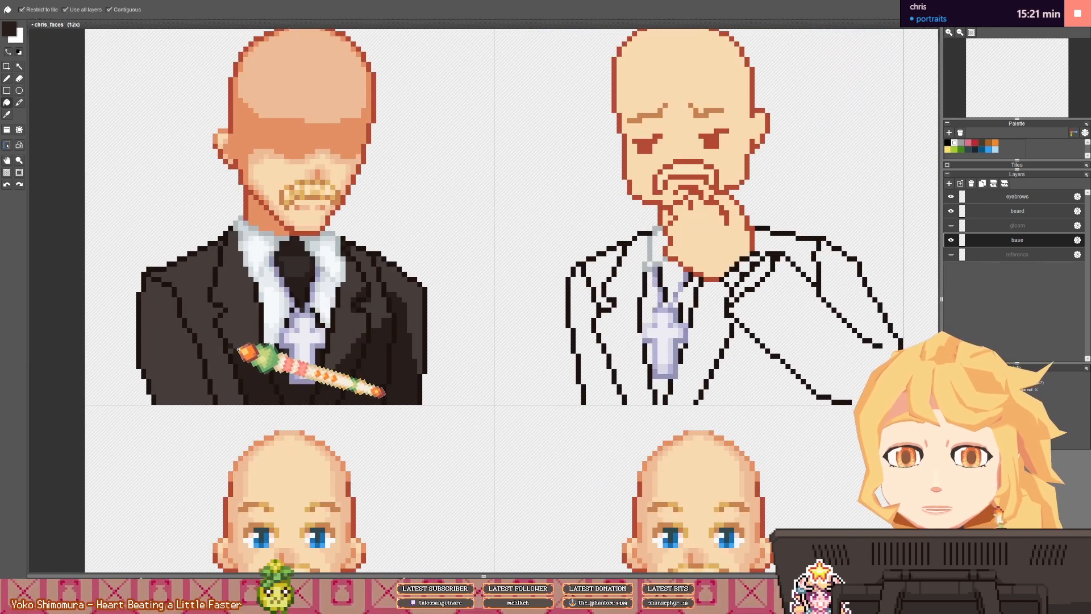
key(b)
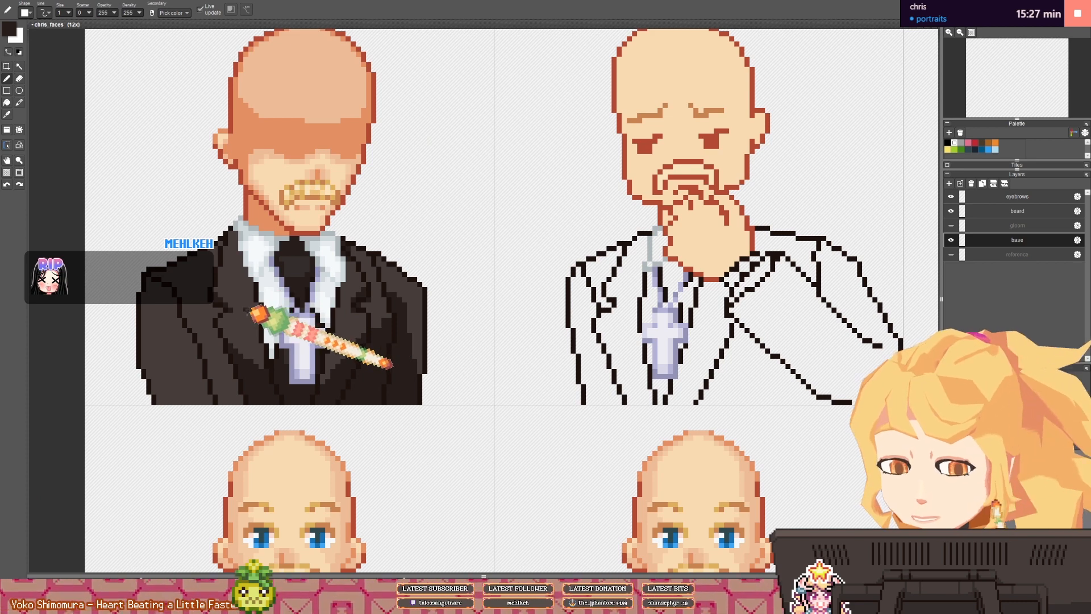
drag(213, 322, 230, 319)
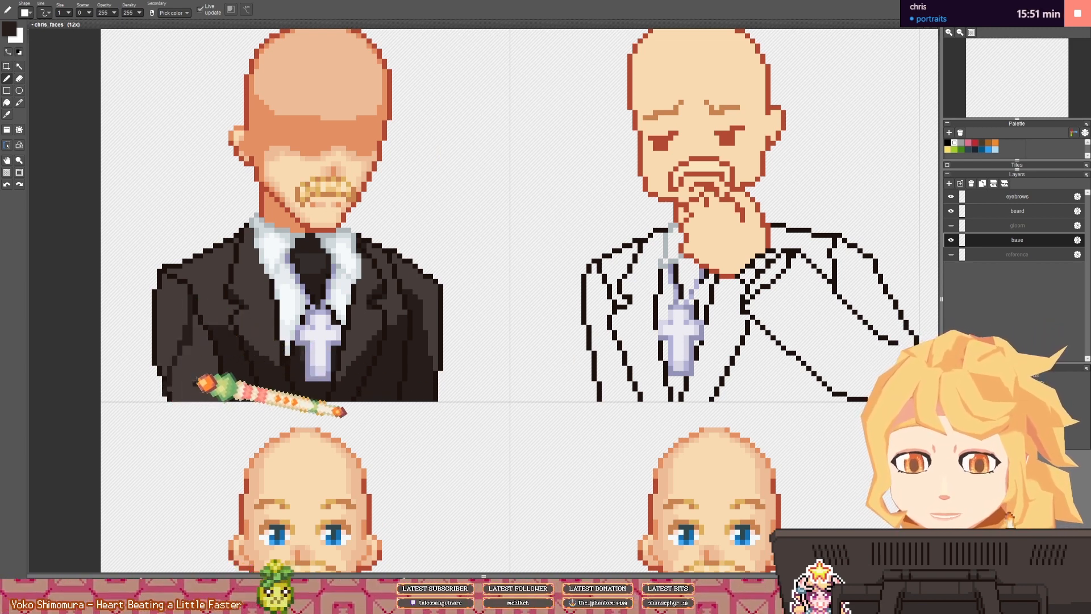
key(ctrl+z)
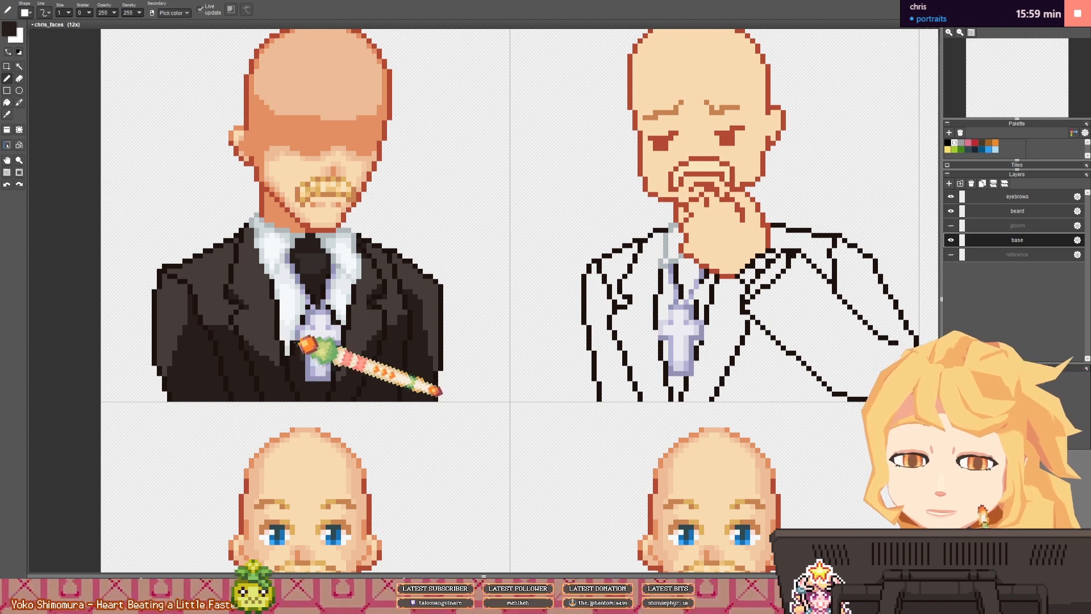
- Sample a mid brown from the suited portraits above and add it along the faceless portrait's sleeve and lapel shadows
scroll(298, 342, down, 4)
key(space)
drag(353, 236, 301, 276)
scroll(459, 193, up, 2)
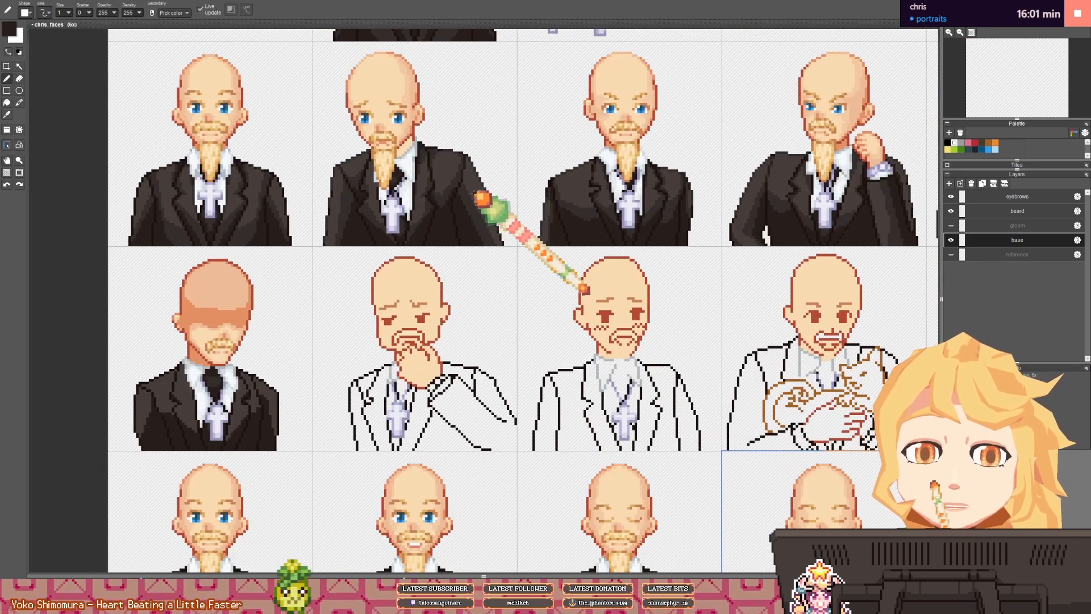
right_click(465, 203)
key(space)
drag(130, 417, 280, 312)
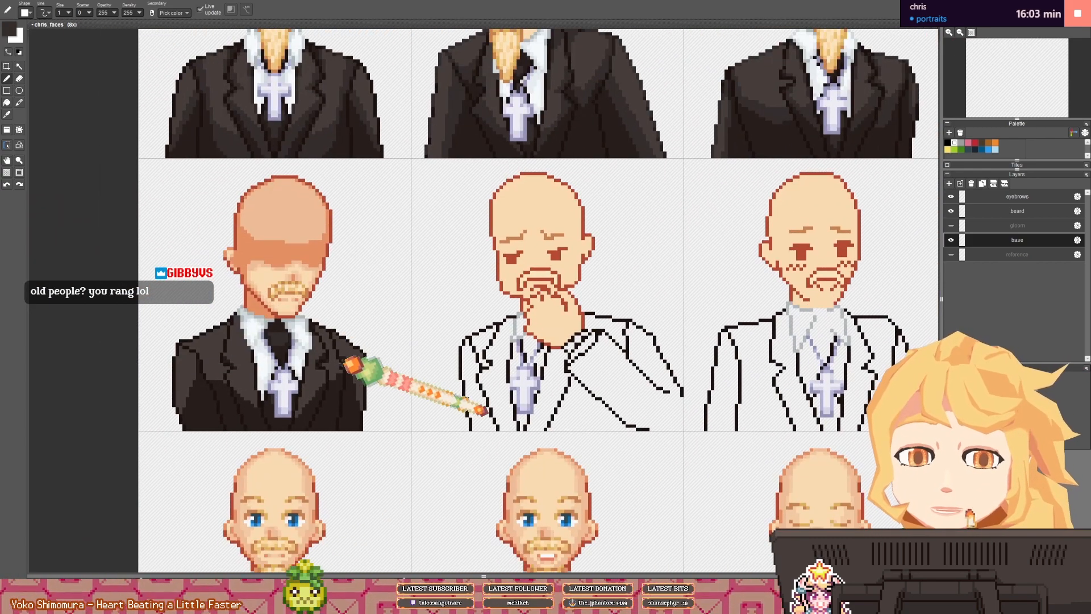
scroll(339, 361, up, 2)
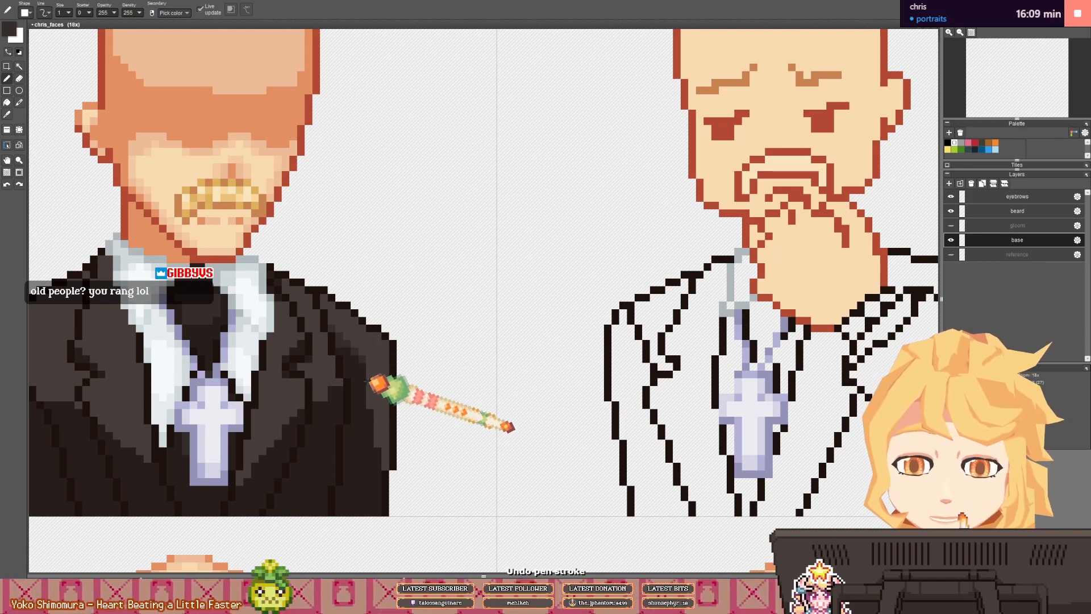
key(f)
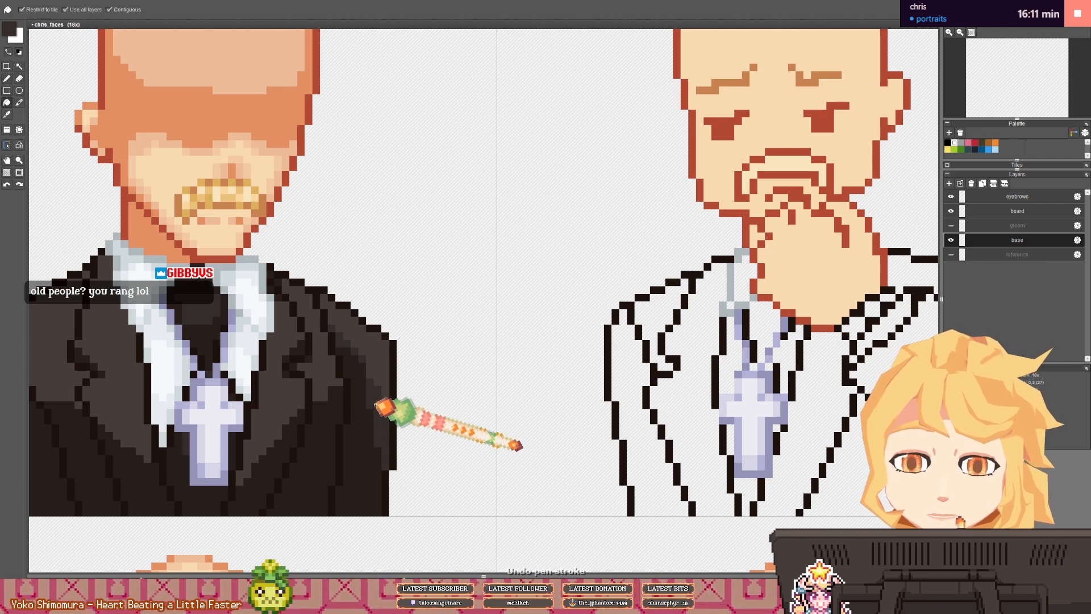
drag(249, 414, 314, 412)
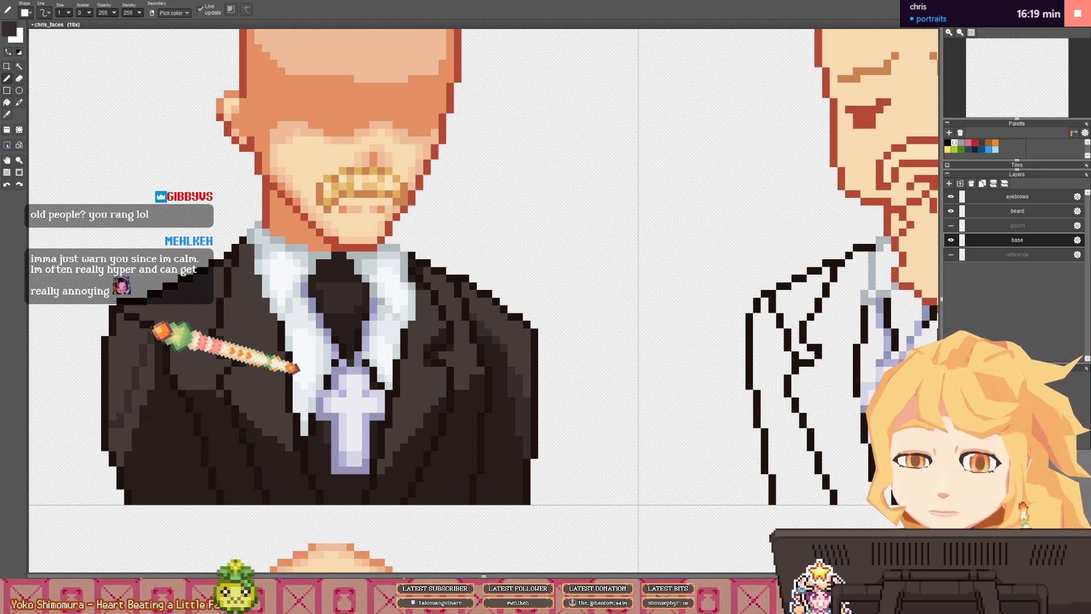
- Blend the shadow edges on the faceless portrait's chest, lapels and sleeve with mid brown, undoing the last unwanted stroke
key(f)
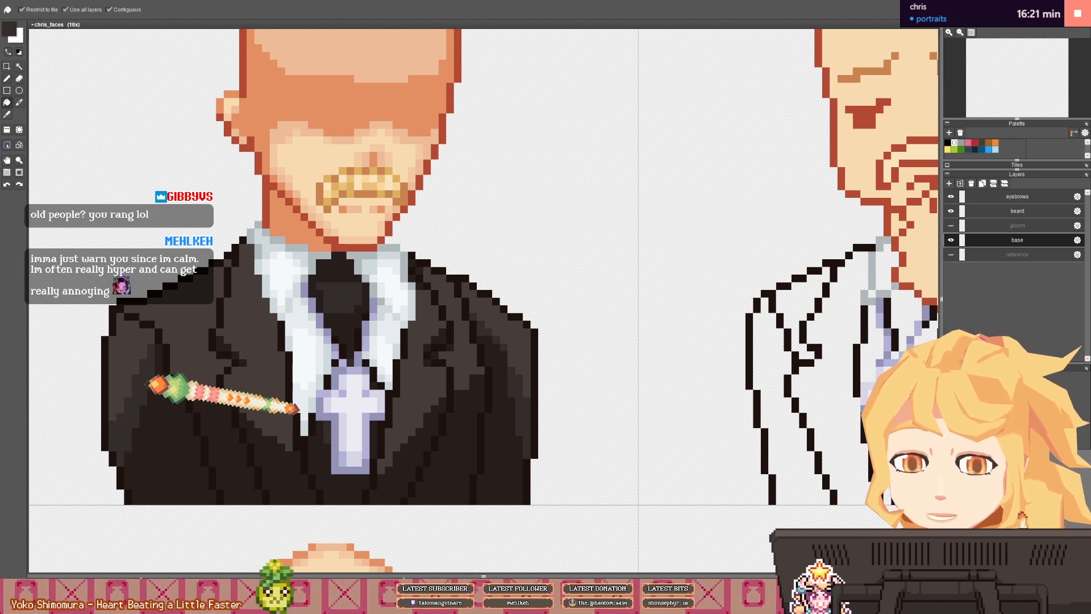
key(b)
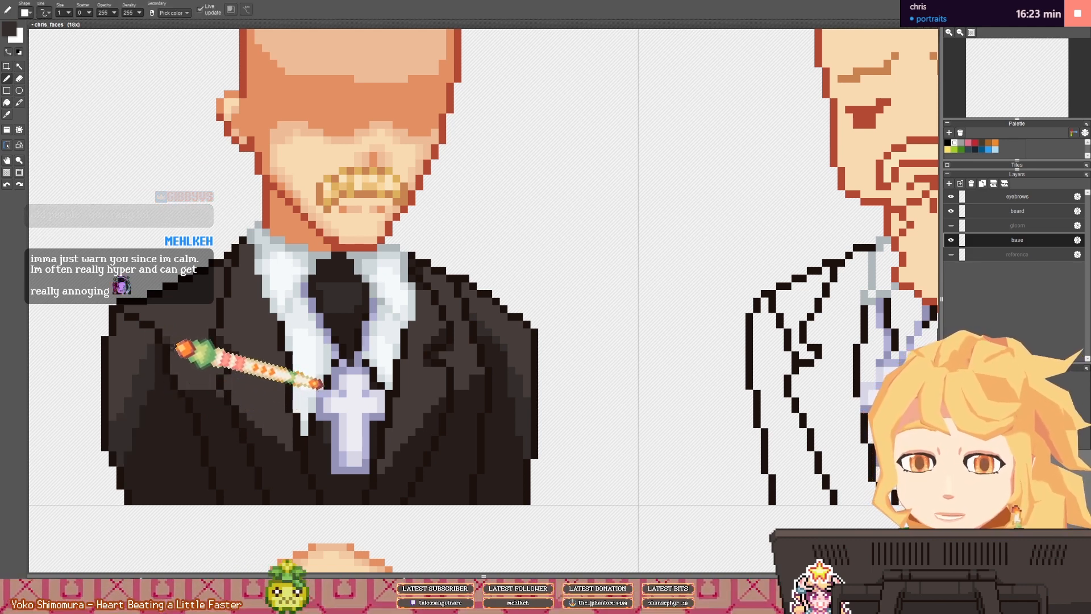
key(f)
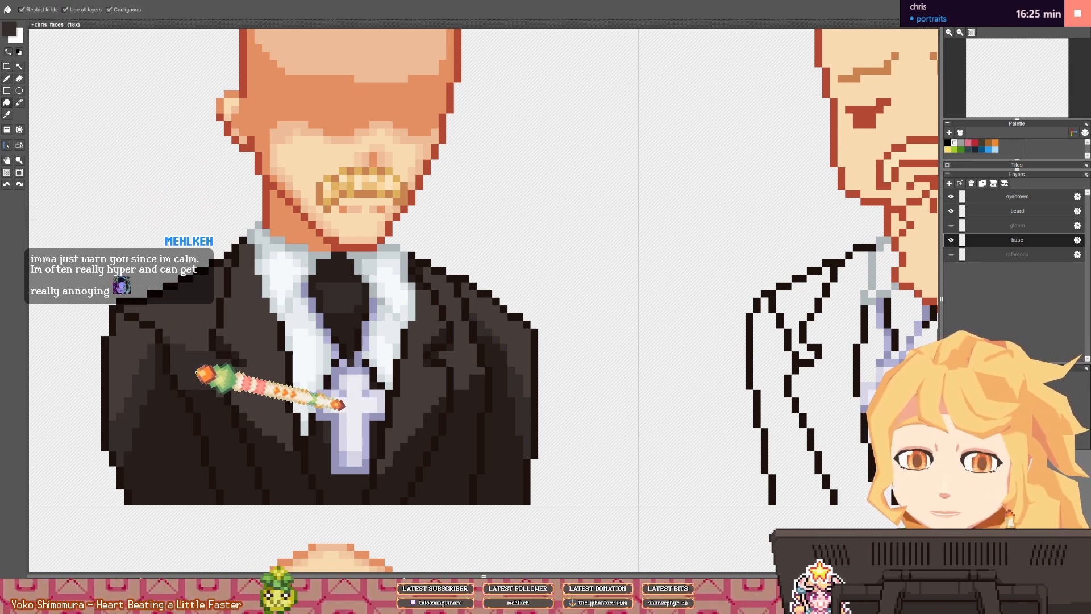
key(b)
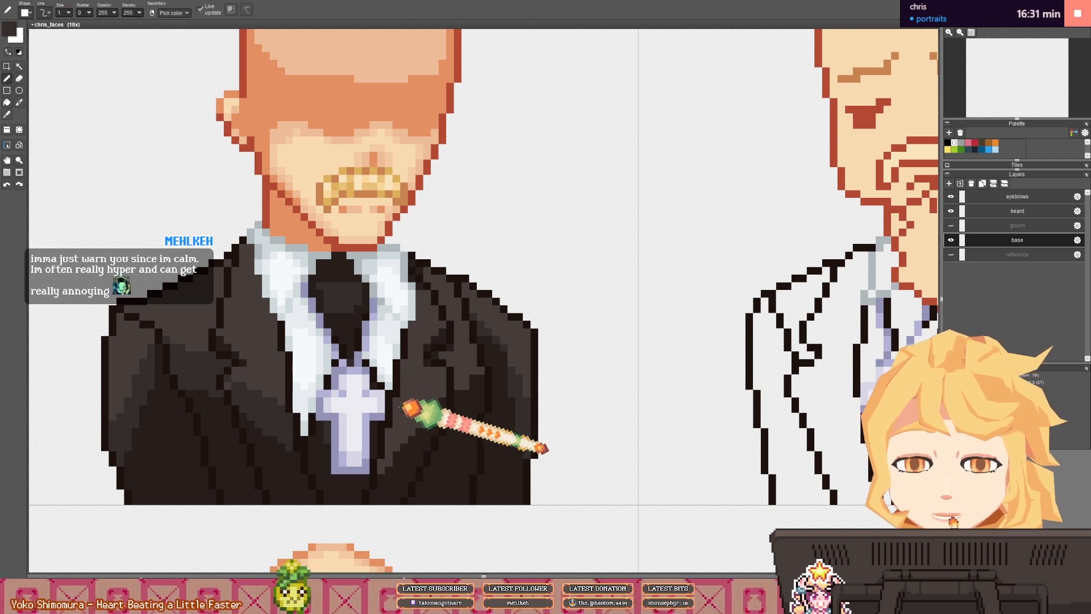
key(m)
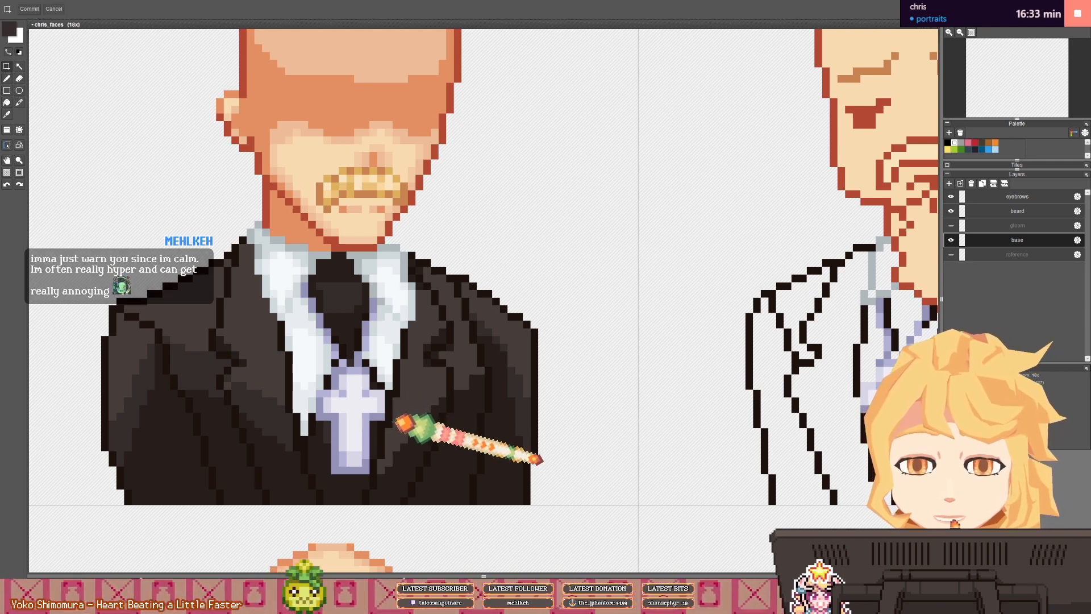
key(b)
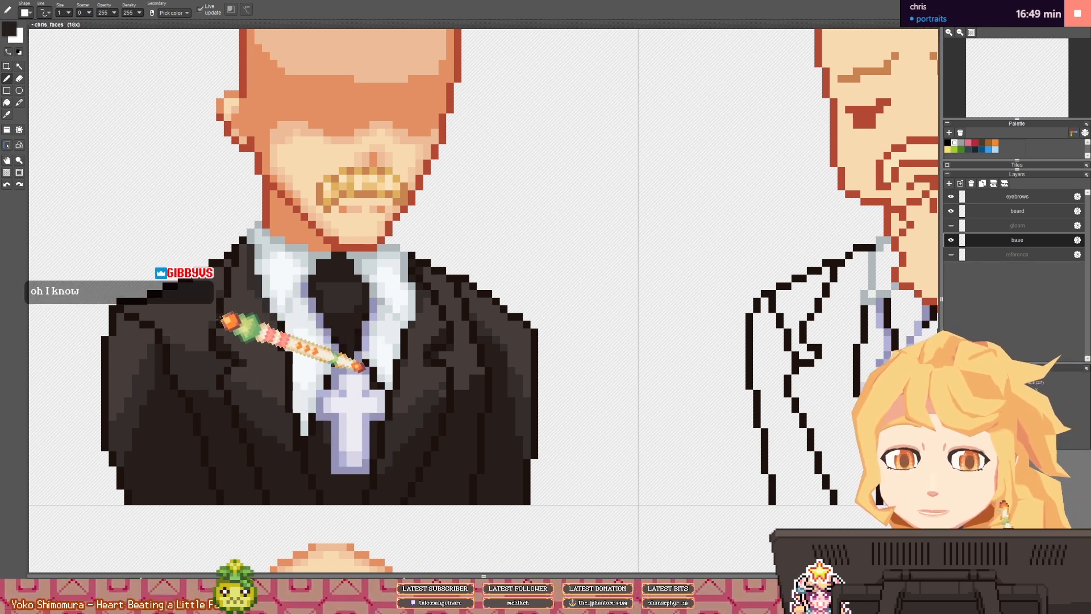
key(ctrl+z)
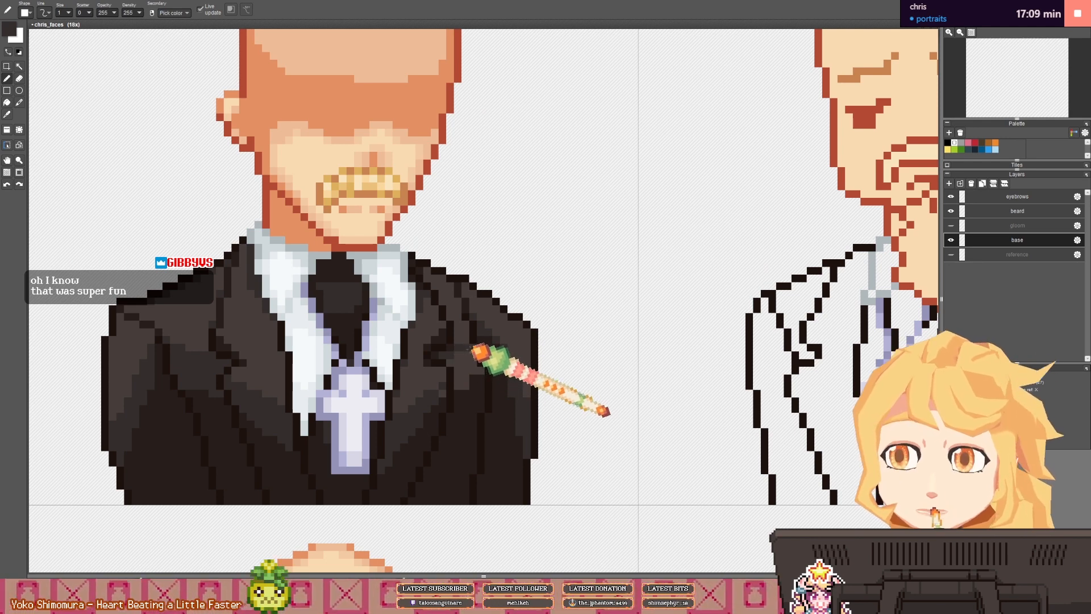
- Refine the mid-brown shading on the faceless portrait's lapels and shoulders and undo the last pen stroke
key(f)
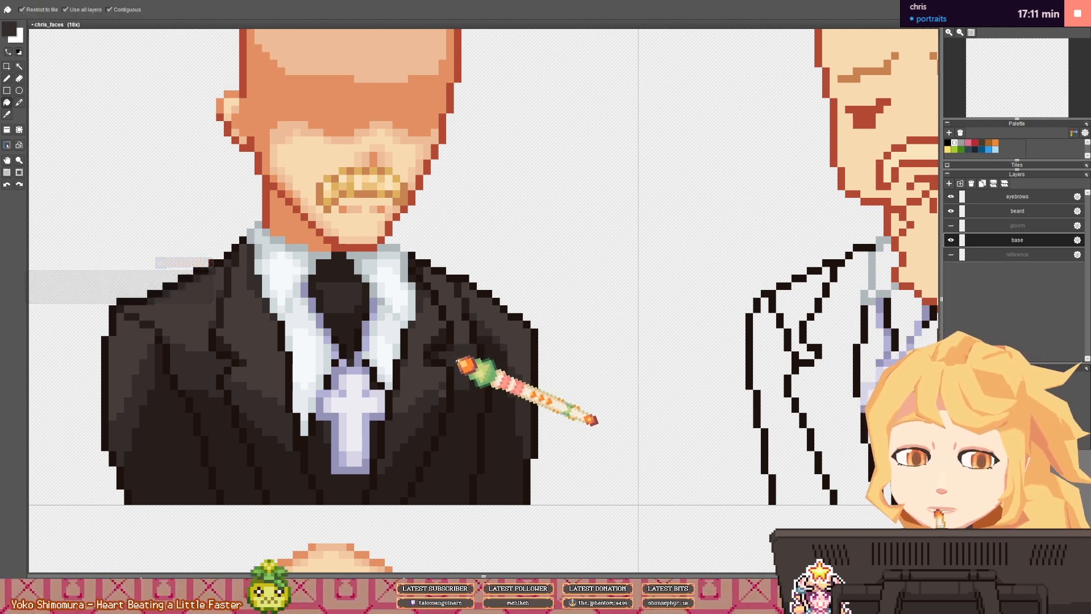
key(b)
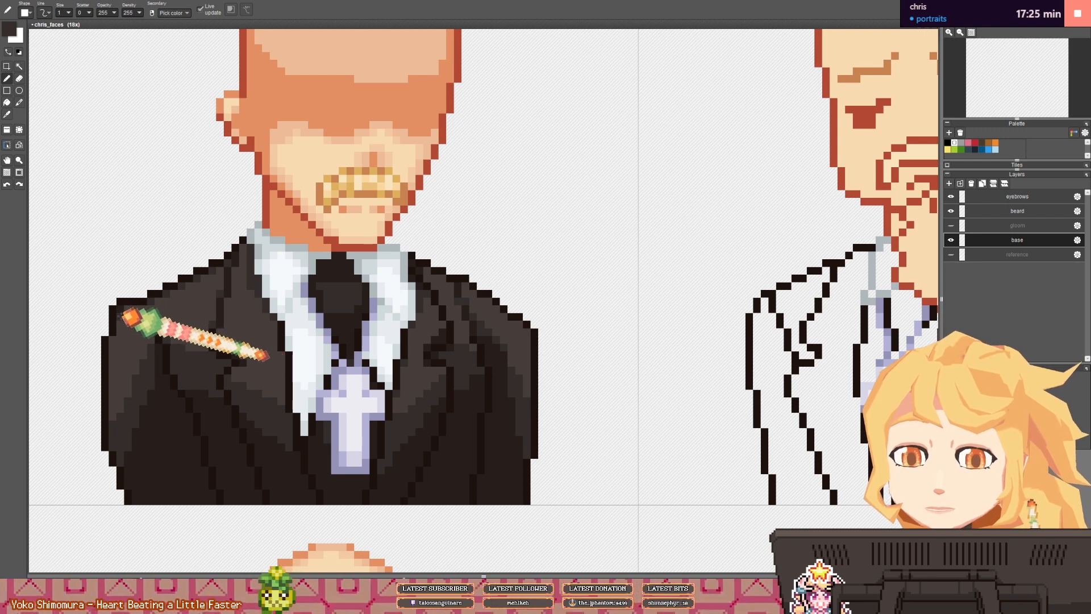
key(ctrl+z)
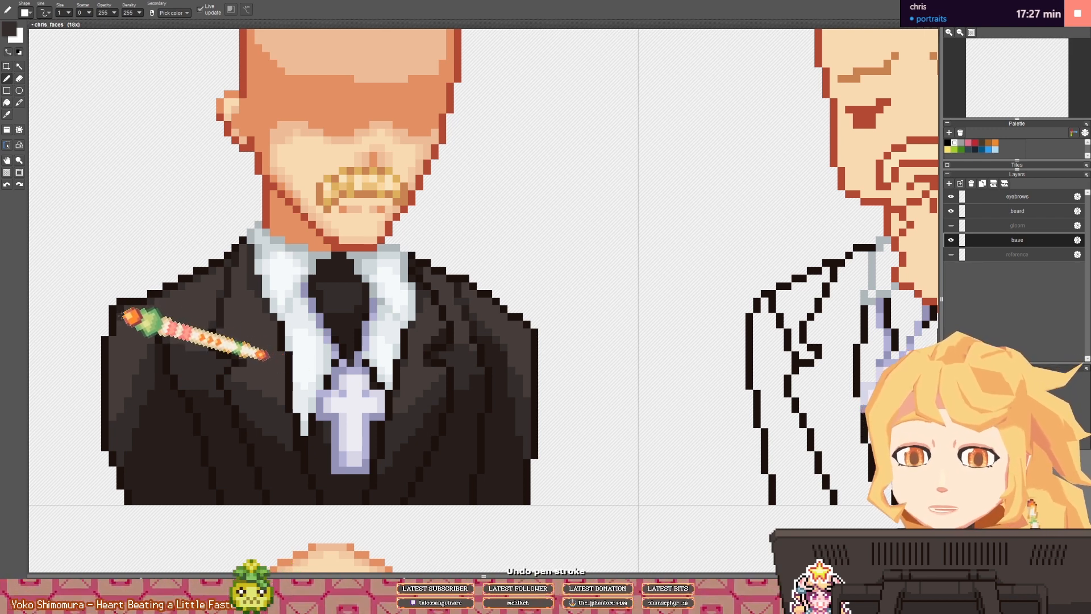
scroll(179, 304, down, 3)
drag(199, 299, 215, 300)
scroll(215, 300, up, 1)
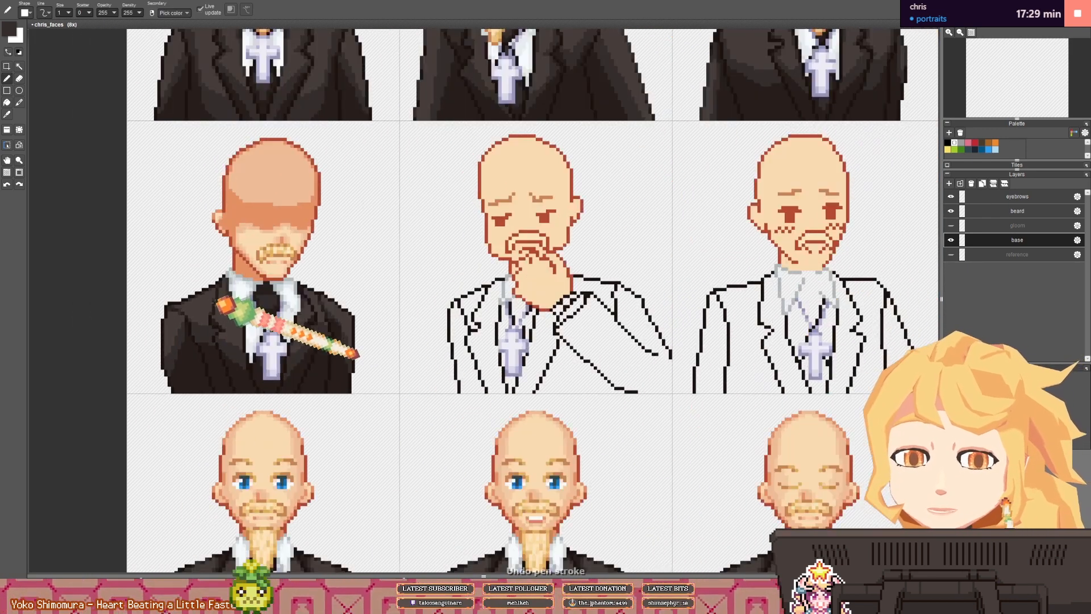
- Sample the jacket's mid brown and paint a soft highlight down the centre of the faceless portrait's tie
scroll(220, 304, up, 3)
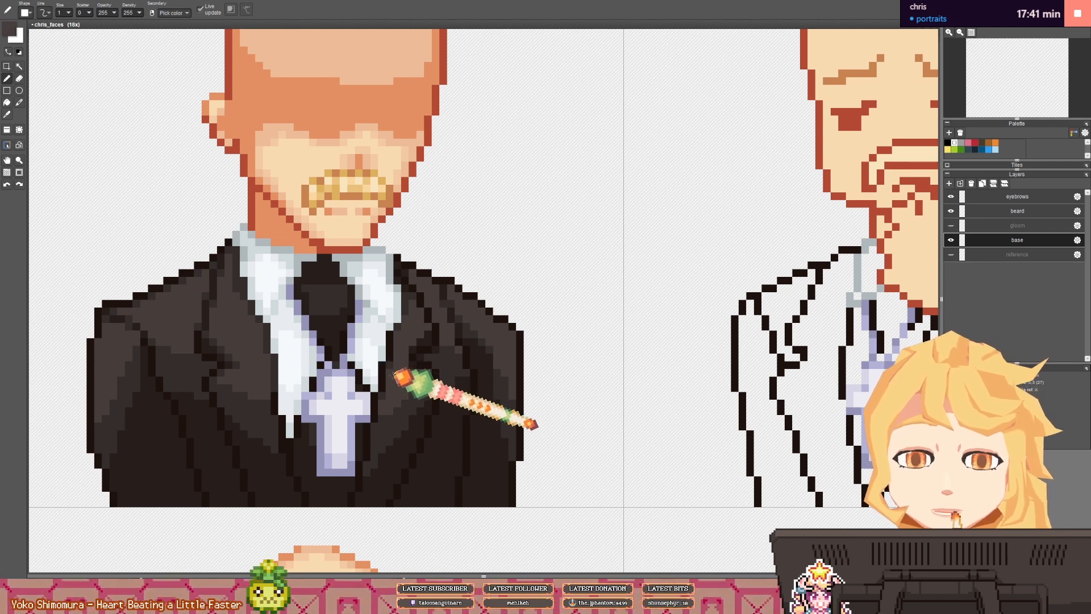
right_click(400, 325)
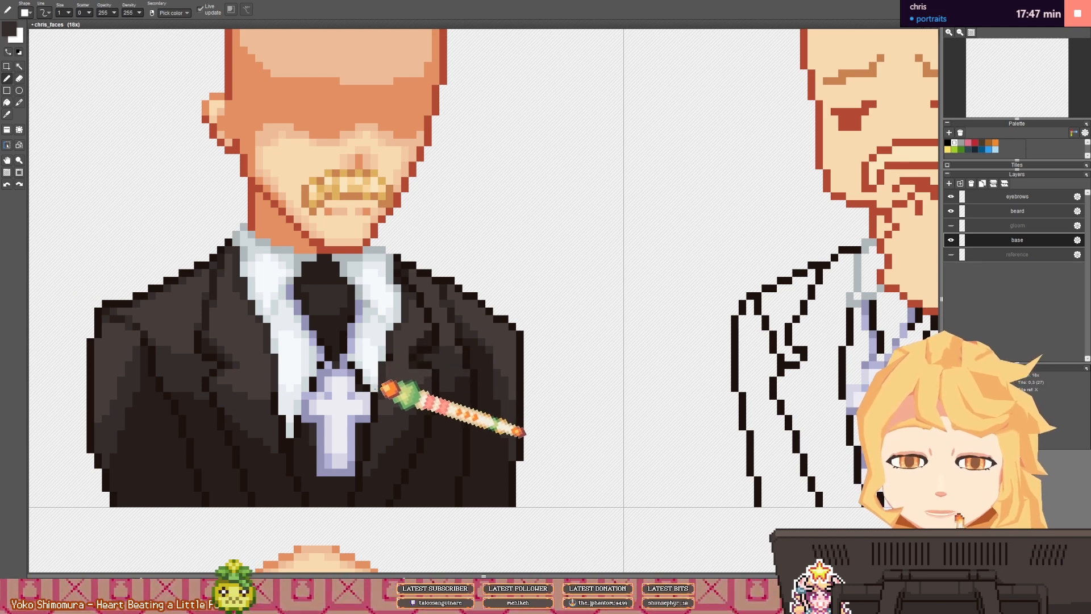
scroll(382, 410, down, 1)
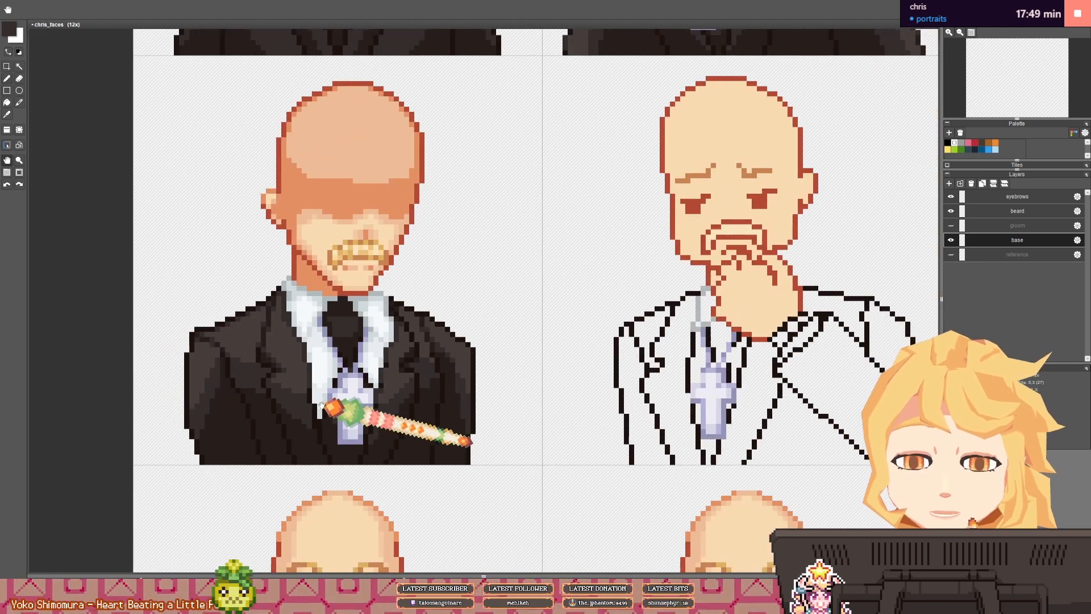
scroll(382, 411, up, 2)
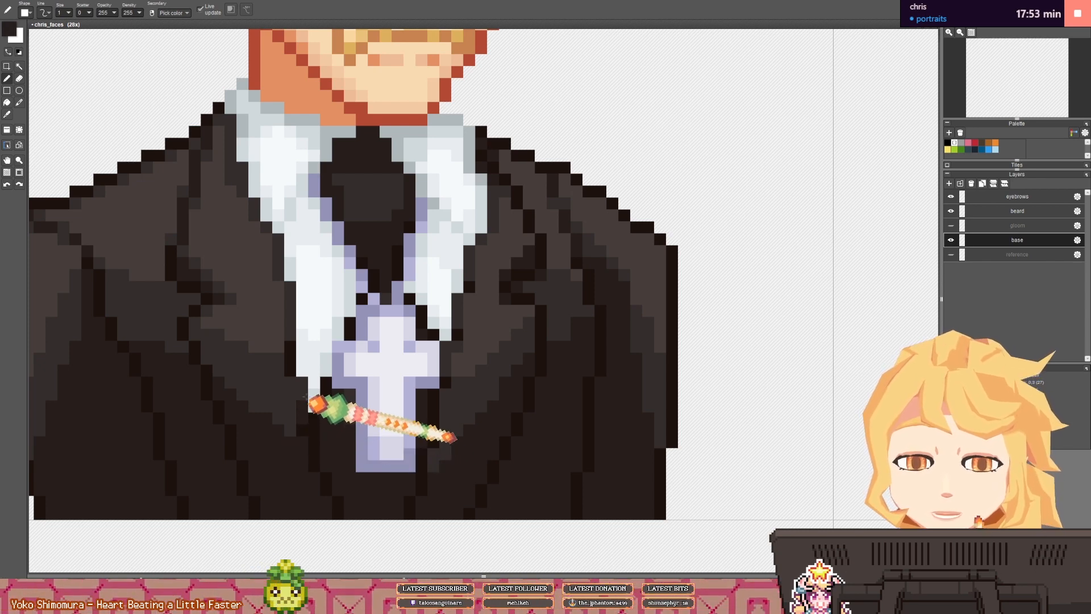
scroll(307, 434, down, 3)
scroll(367, 412, down, 1)
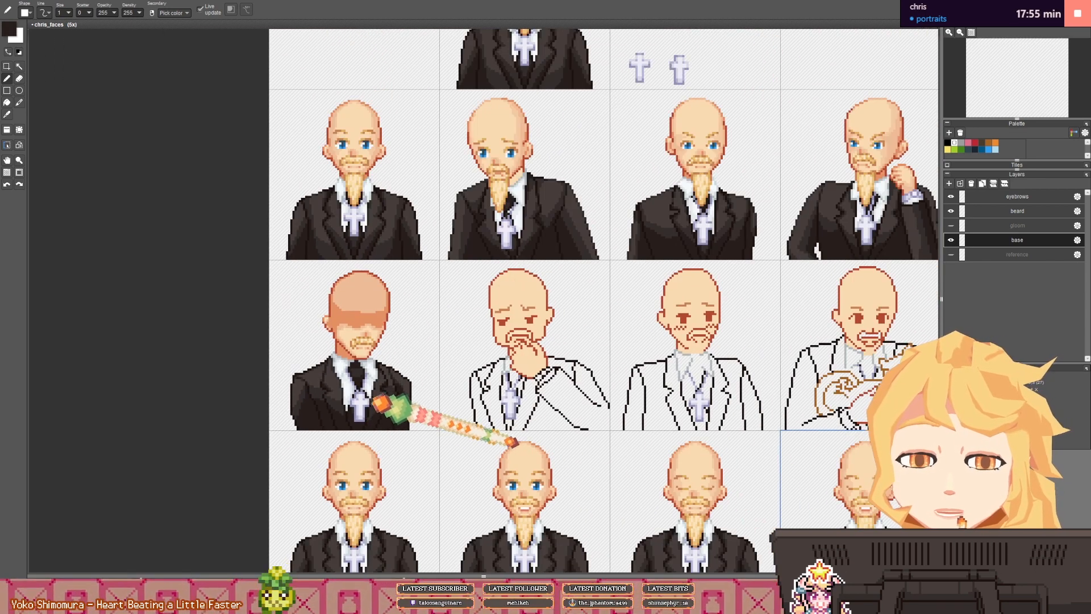
drag(387, 398, 369, 398)
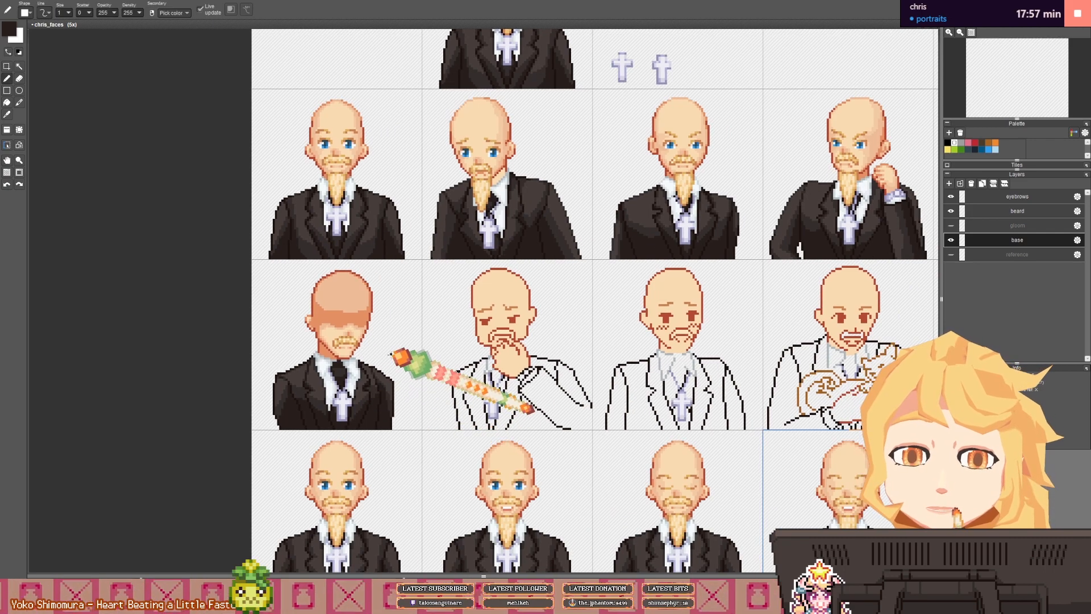
scroll(397, 357, down, 3)
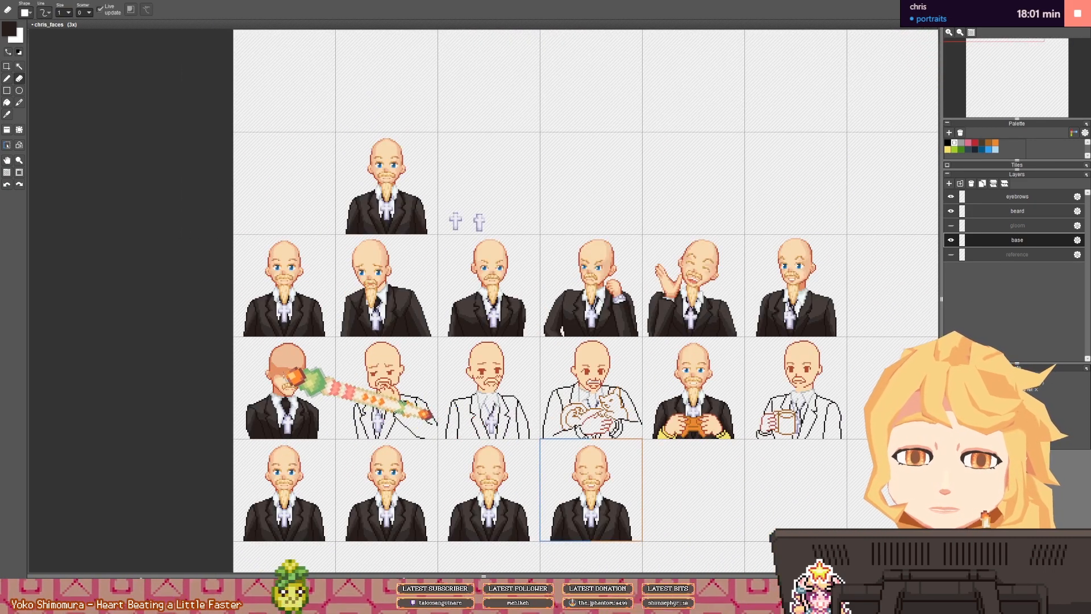
- Sample the orange skin shadow of the faceless portrait and shade the side edges of the bald head with it
scroll(286, 372, up, 4)
scroll(289, 363, up, 1)
key(b)
right_click(285, 371)
scroll(283, 370, up, 2)
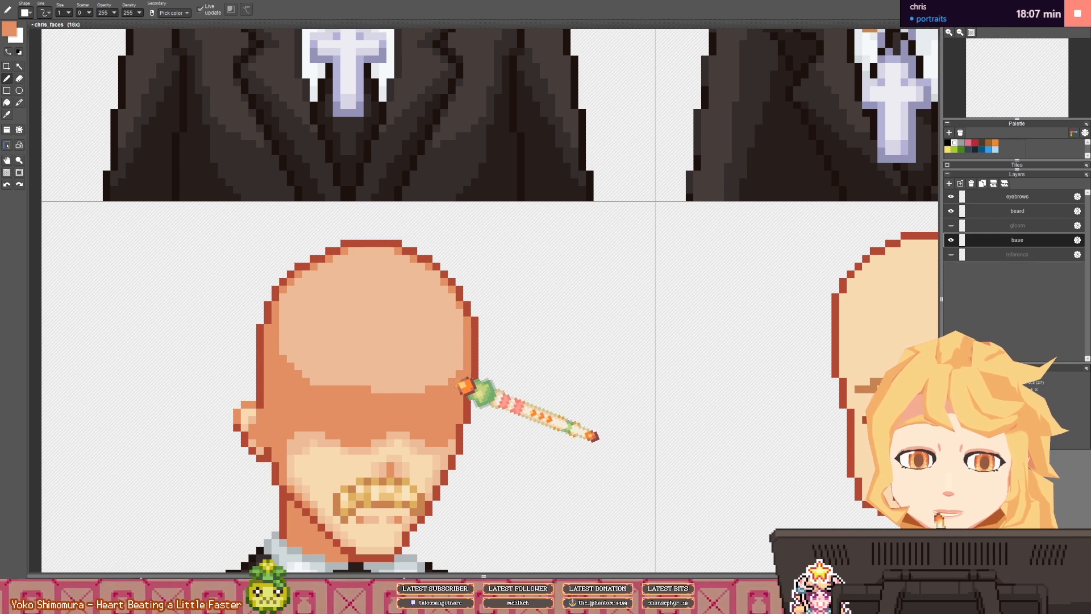
- Show the gloom layer and set its opacity to 95
scroll(477, 391, down, 3)
scroll(487, 389, down, 3)
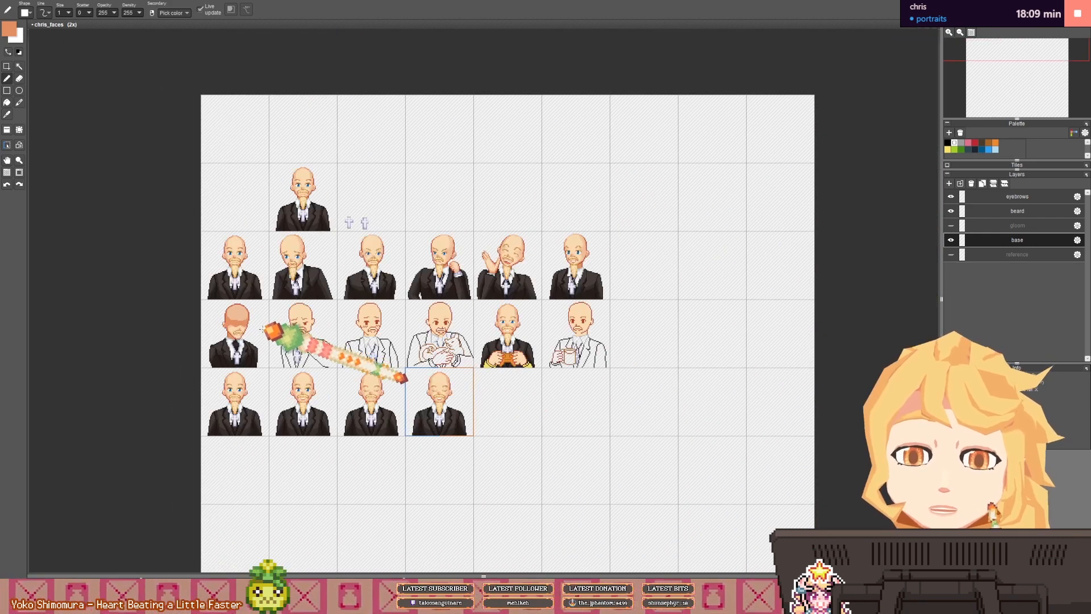
scroll(270, 329, up, 1)
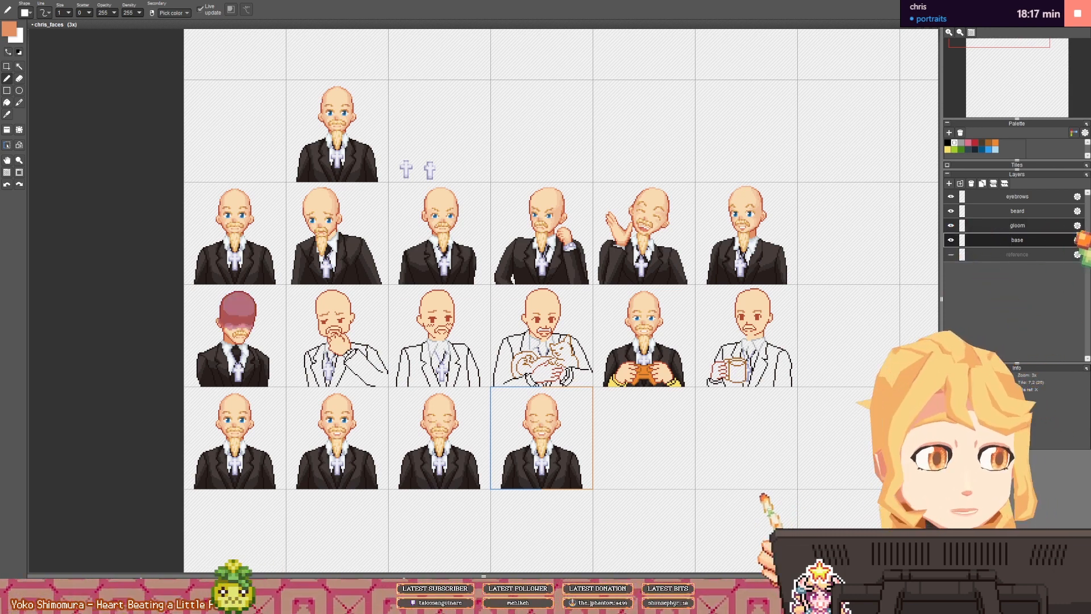
click(1077, 240)
drag(1023, 181, 1046, 183)
click(1054, 221)
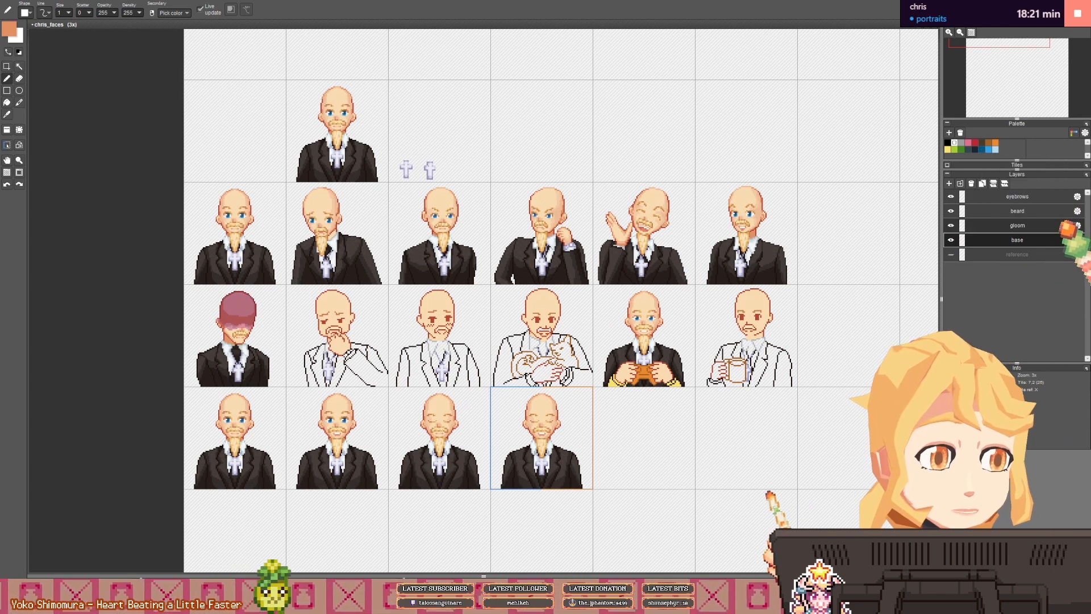
click(1077, 226)
click(1025, 167)
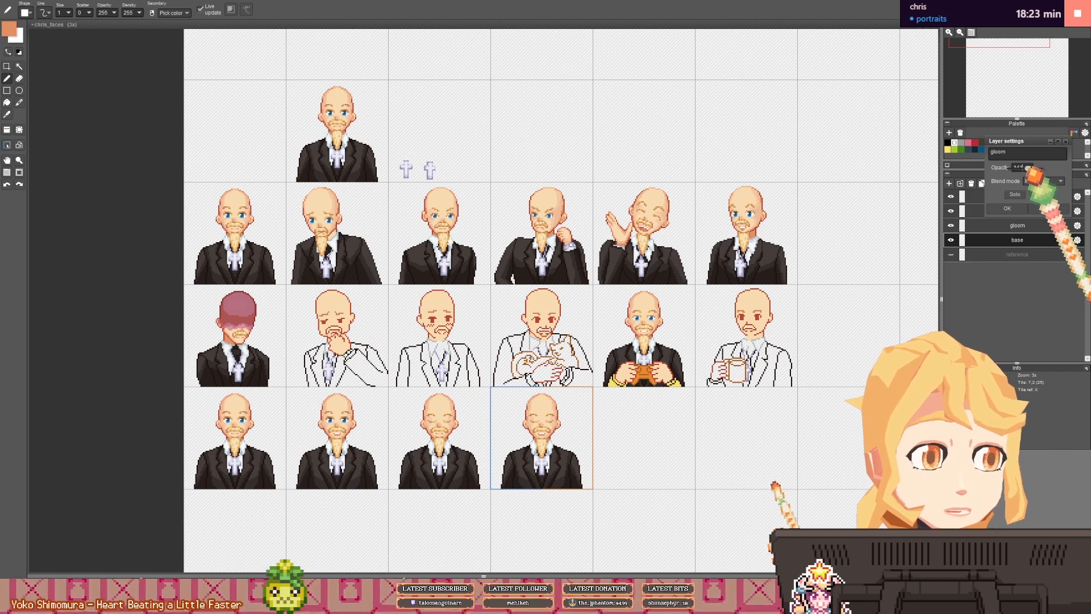
mouse_move(1029, 167)
mouse_down()
mouse_move(1007, 170)
mouse_move(1020, 169)
mouse_up()
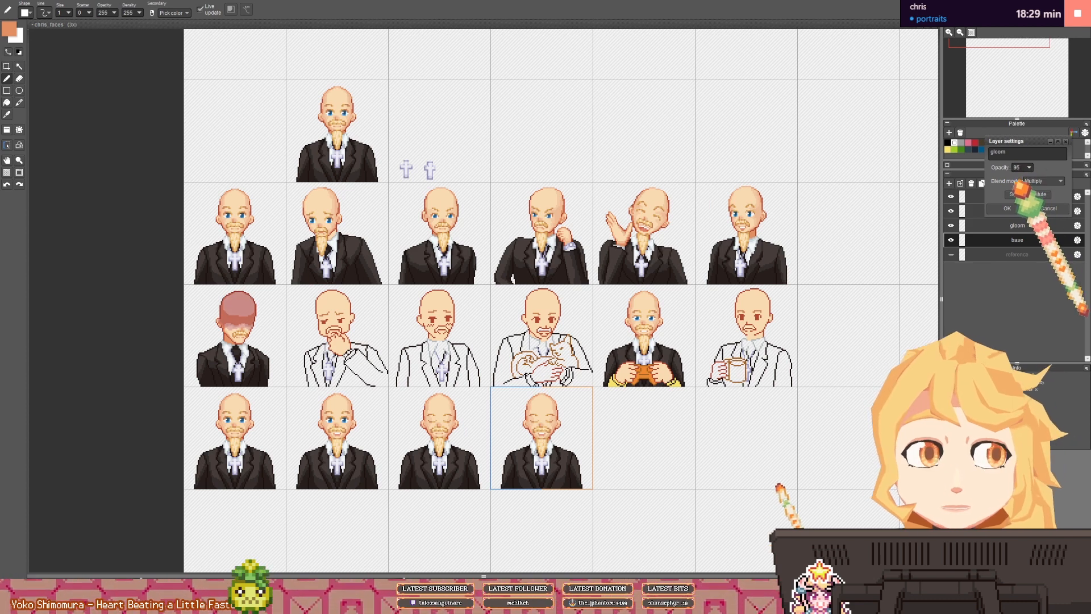
click(1015, 193)
click(1015, 194)
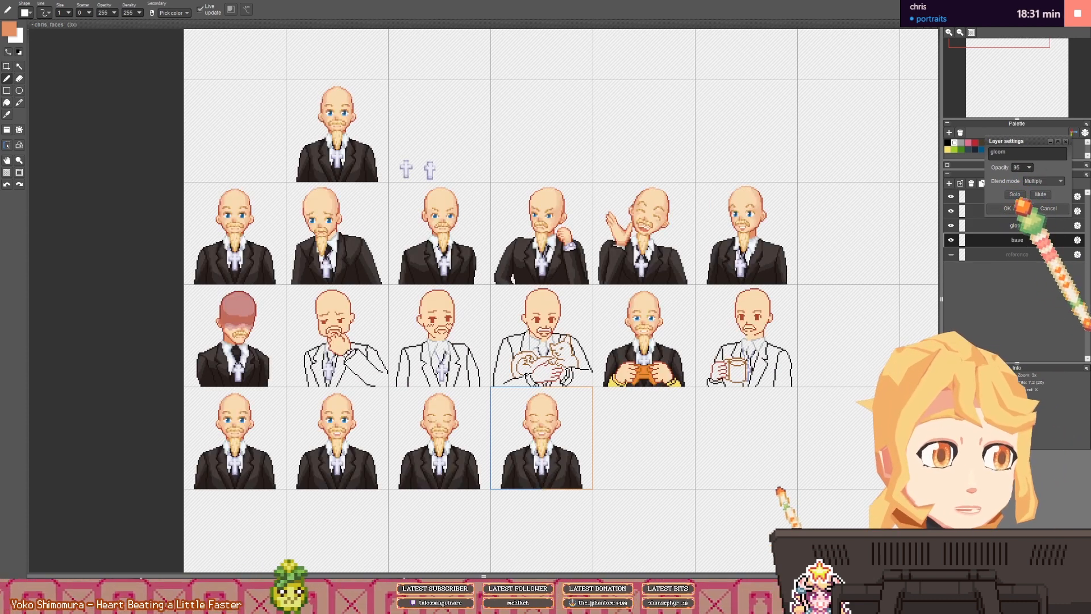
click(1017, 208)
- Undo the last pen stroke on the faceless portrait and make the gloom layer active for erasing
scroll(255, 312, up, 2)
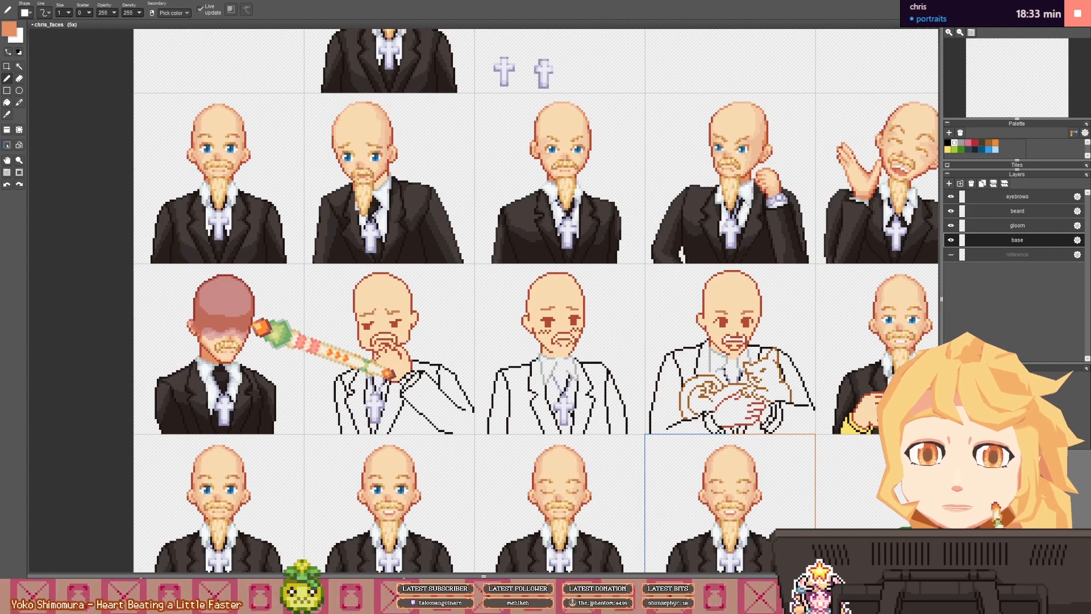
scroll(256, 326, up, 2)
key(e)
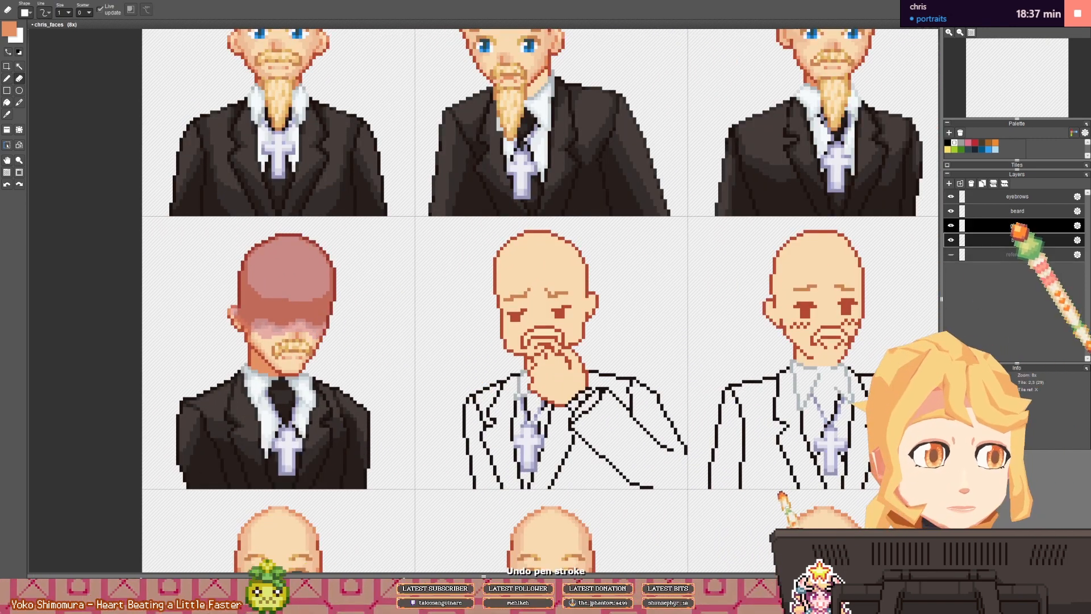
key(ctrl+z)
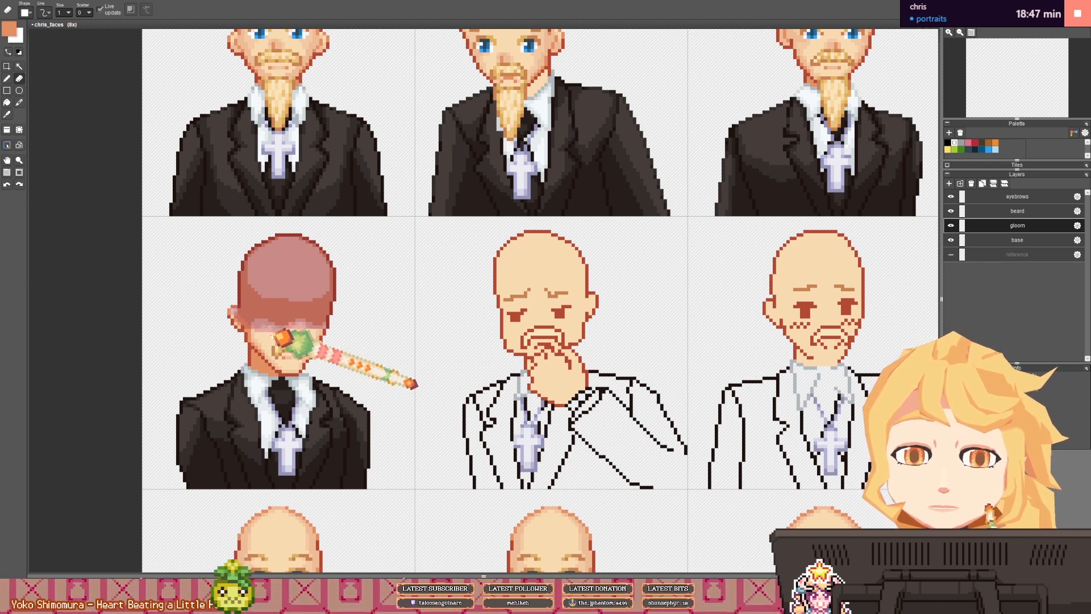
scroll(449, 381, down, 4)
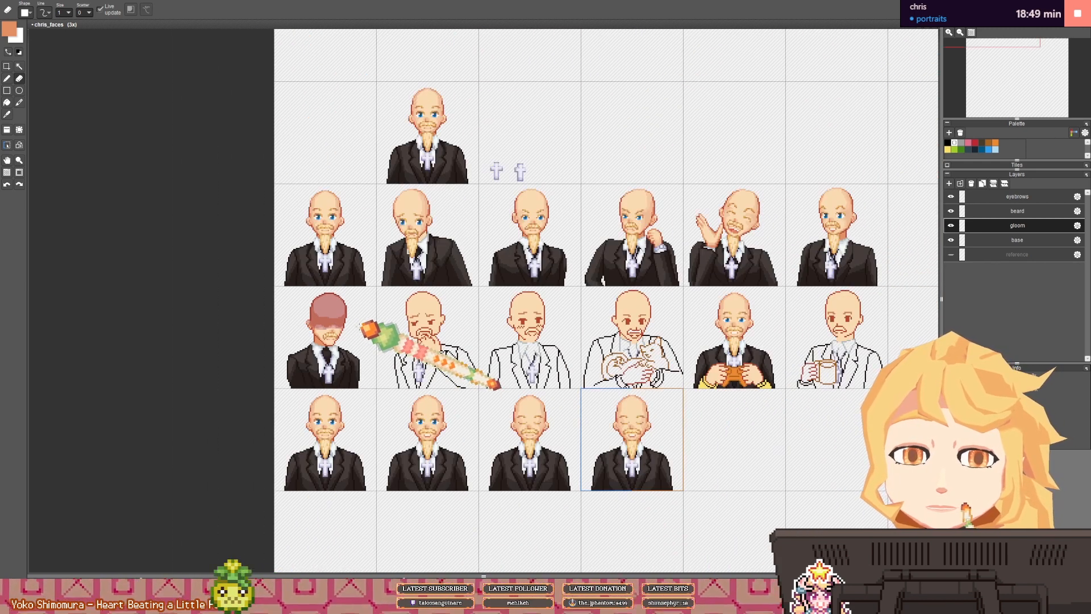
scroll(366, 326, up, 5)
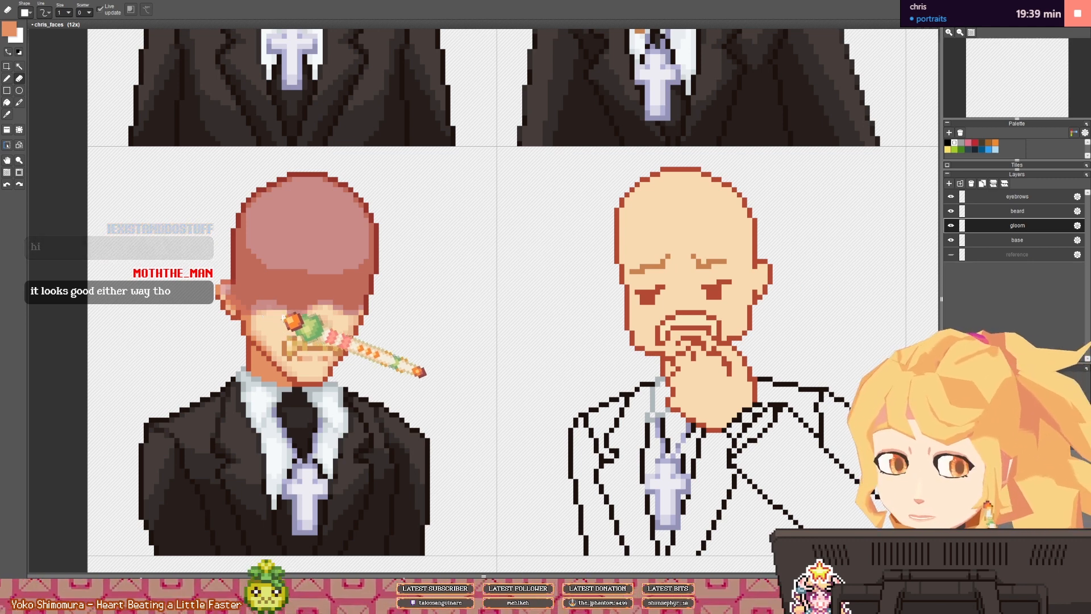
scroll(363, 316, down, 3)
scroll(499, 376, down, 4)
scroll(495, 377, up, 3)
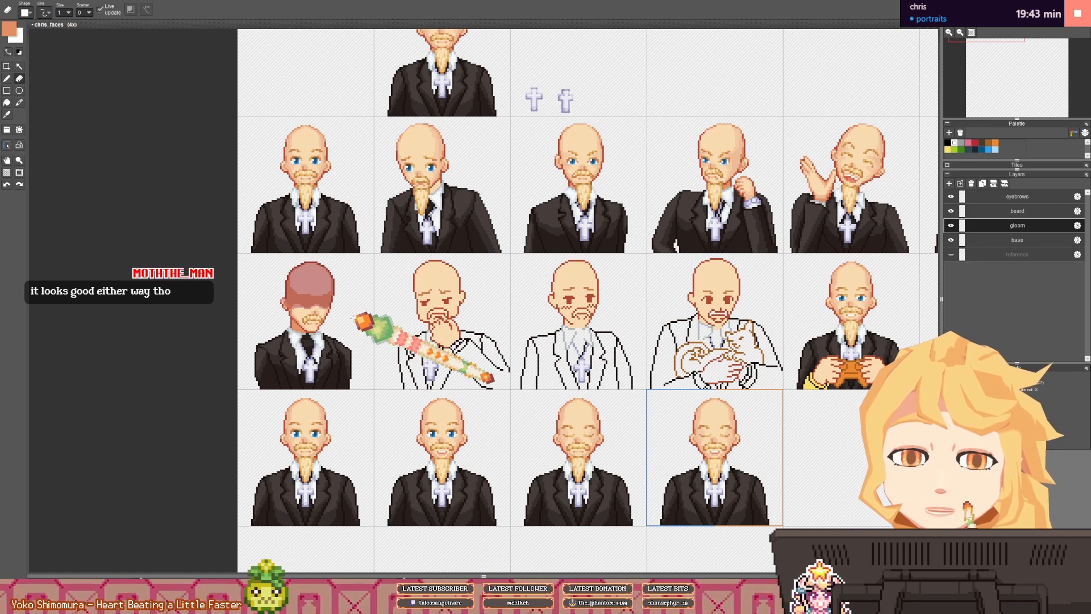
scroll(344, 321, up, 1)
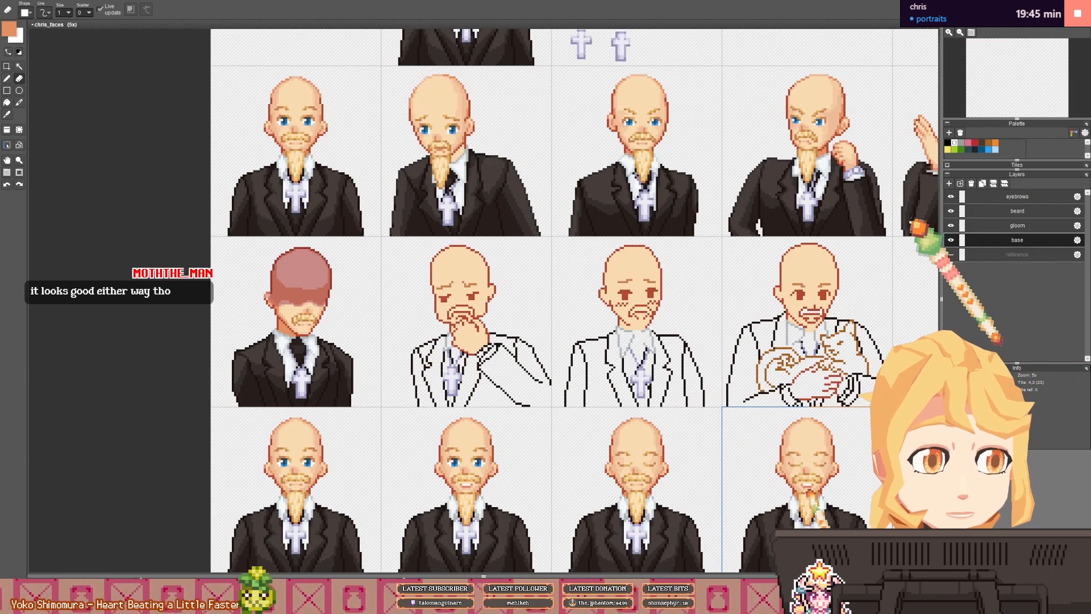
- Hide the gloom layer, touch up the faceless portrait's skin with the light skin tone on the base layer, and show the gloom again
click(951, 225)
click(979, 239)
scroll(336, 302, up, 3)
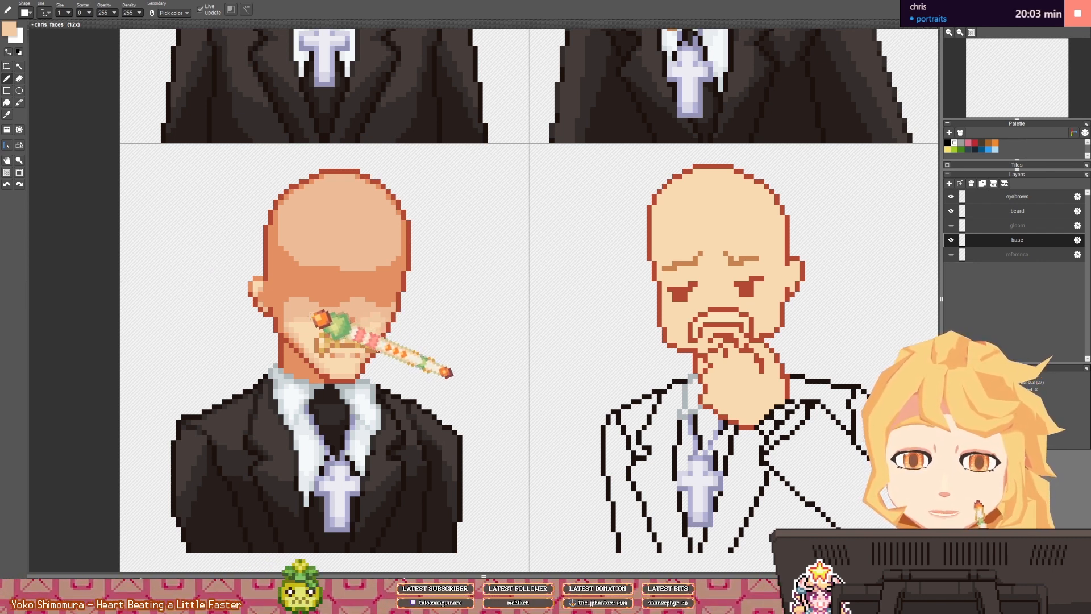
click(951, 225)
scroll(372, 270, down, 2)
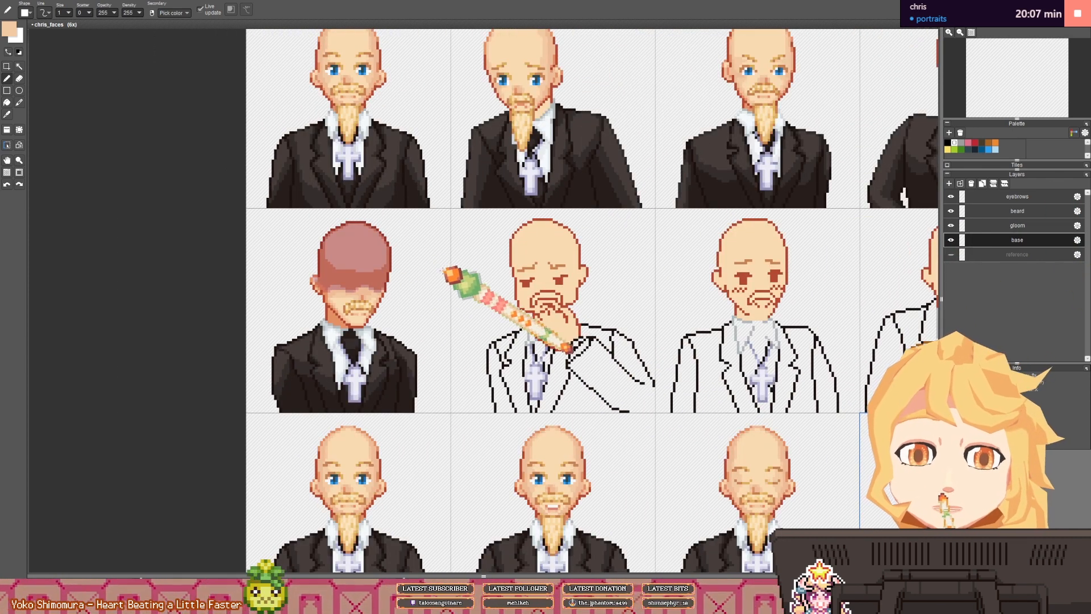
- Make the gloom layer active and save the chris_faces sprite sheet
drag(425, 281, 410, 276)
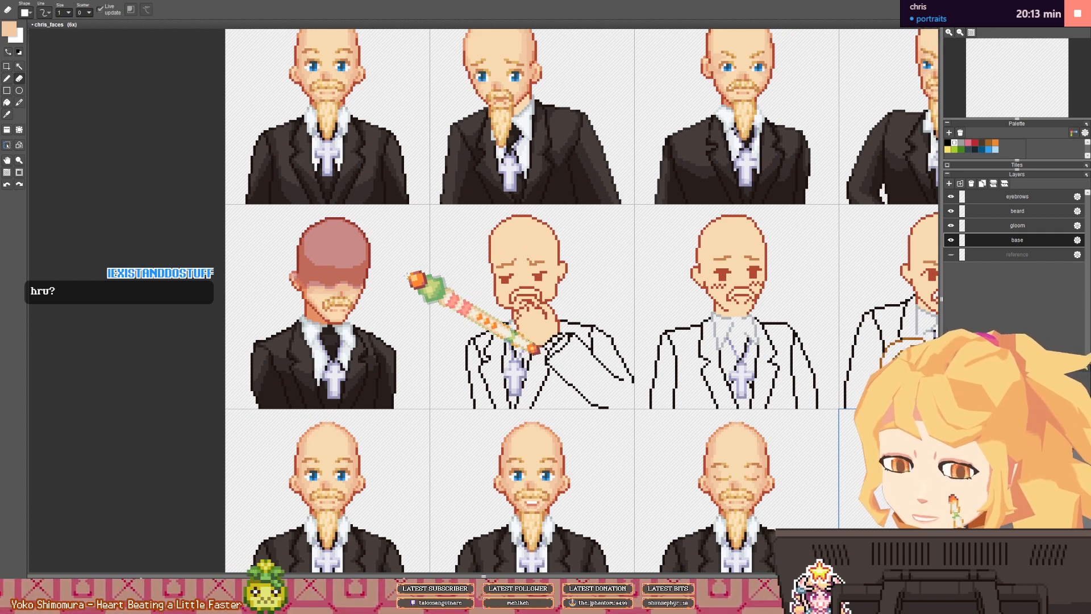
drag(409, 275, 388, 267)
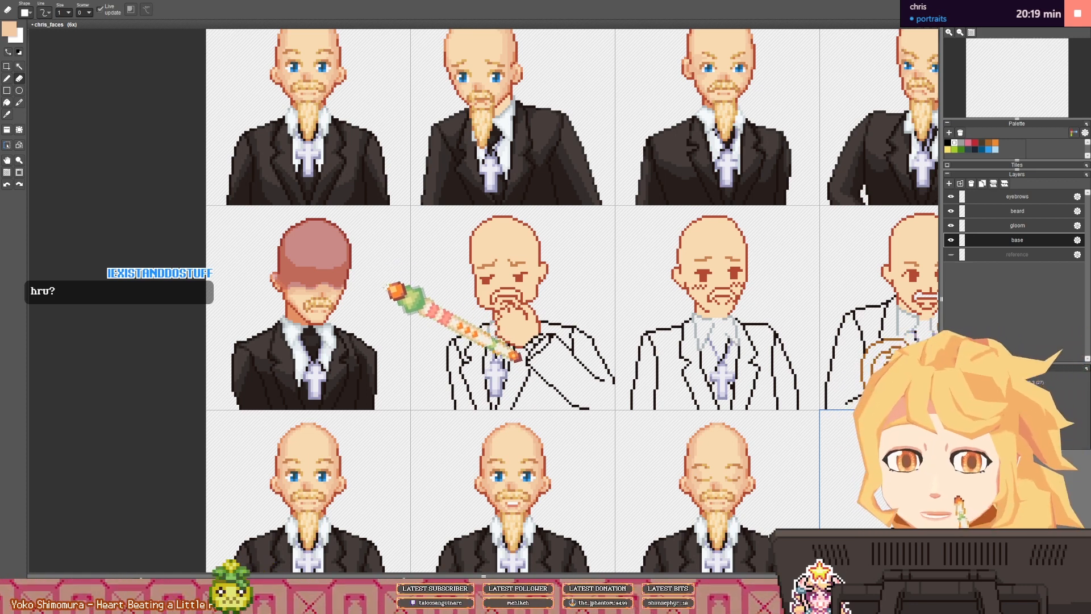
drag(384, 287, 329, 299)
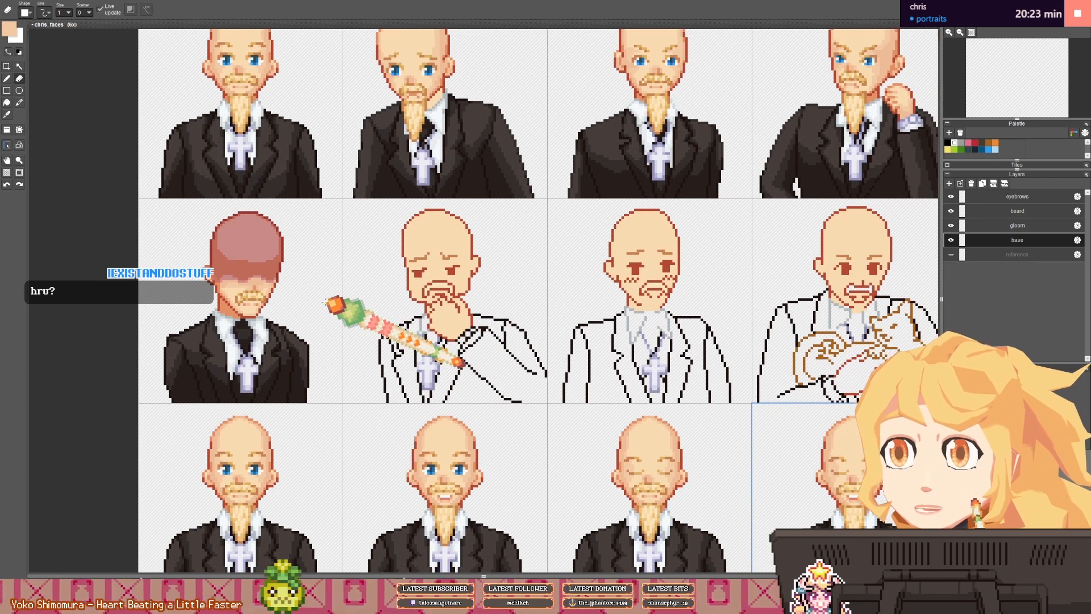
scroll(328, 301, down, 1)
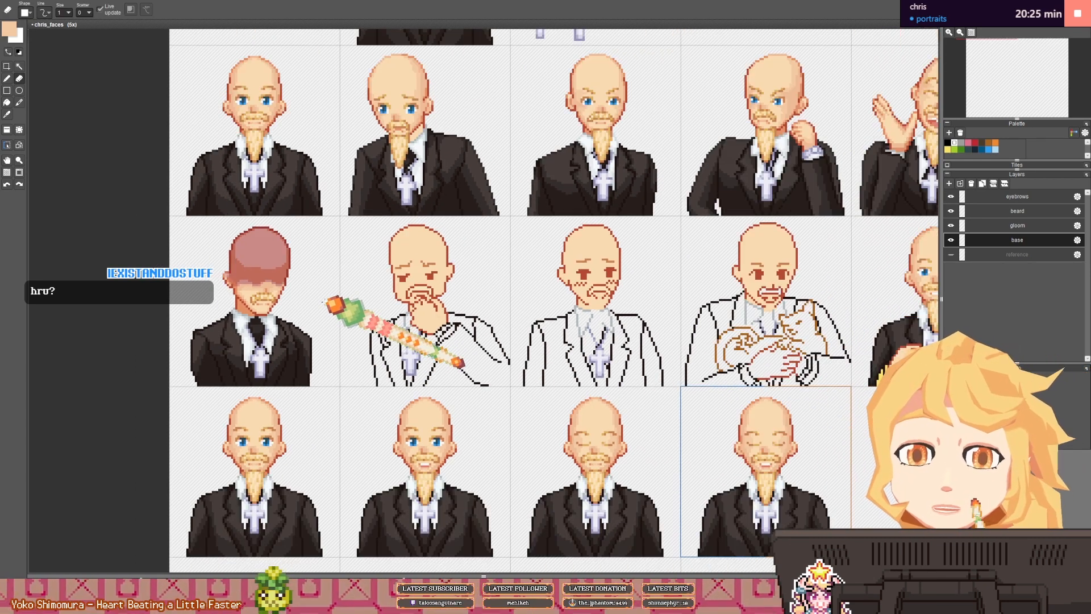
click(1010, 225)
key(ctrl+s)
- Activate the eyebrows layer and sample the golden brow colour from the worried portrait in the row above for the Pen tool
click(1014, 211)
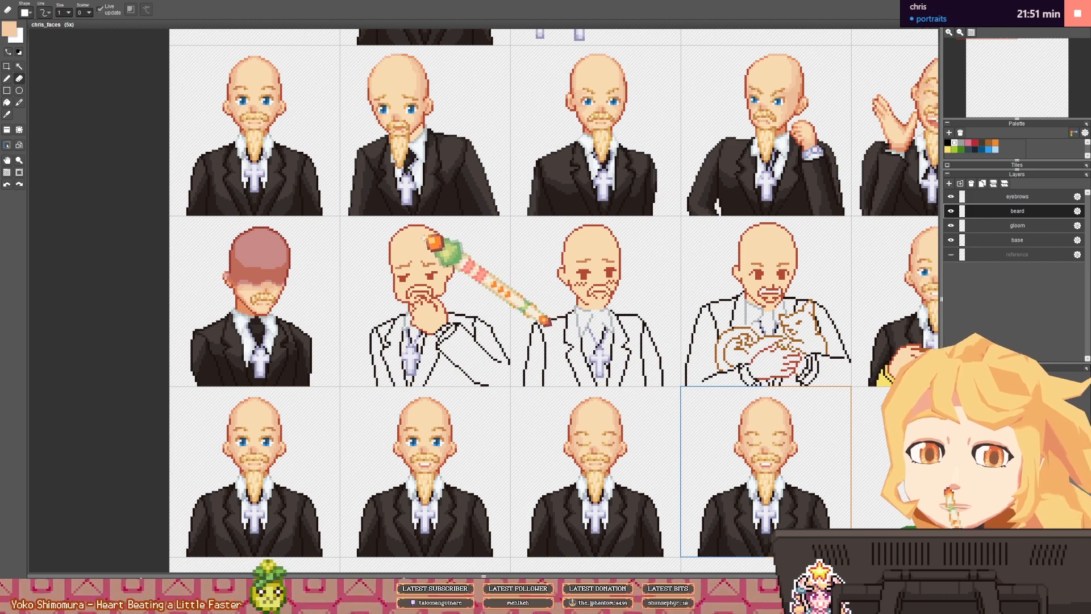
key(space)
mouse_move(401, 271)
mouse_down()
mouse_move(348, 265)
mouse_move(387, 258)
mouse_move(363, 247)
mouse_up()
key(b)
key(space)
key(space)
click(1016, 197)
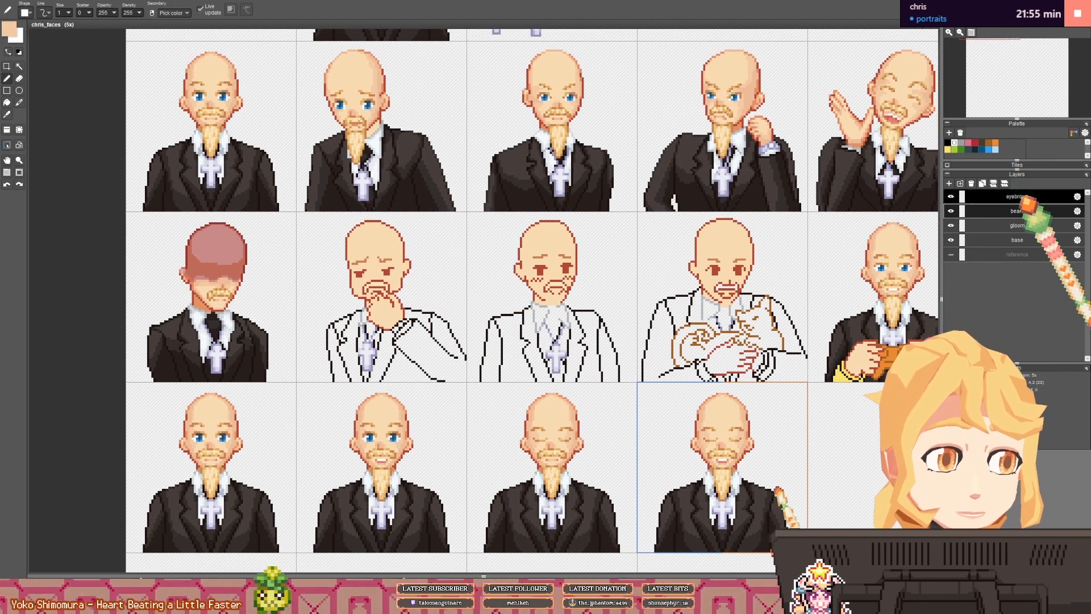
key(space)
drag(396, 134, 367, 196)
scroll(343, 163, up, 3)
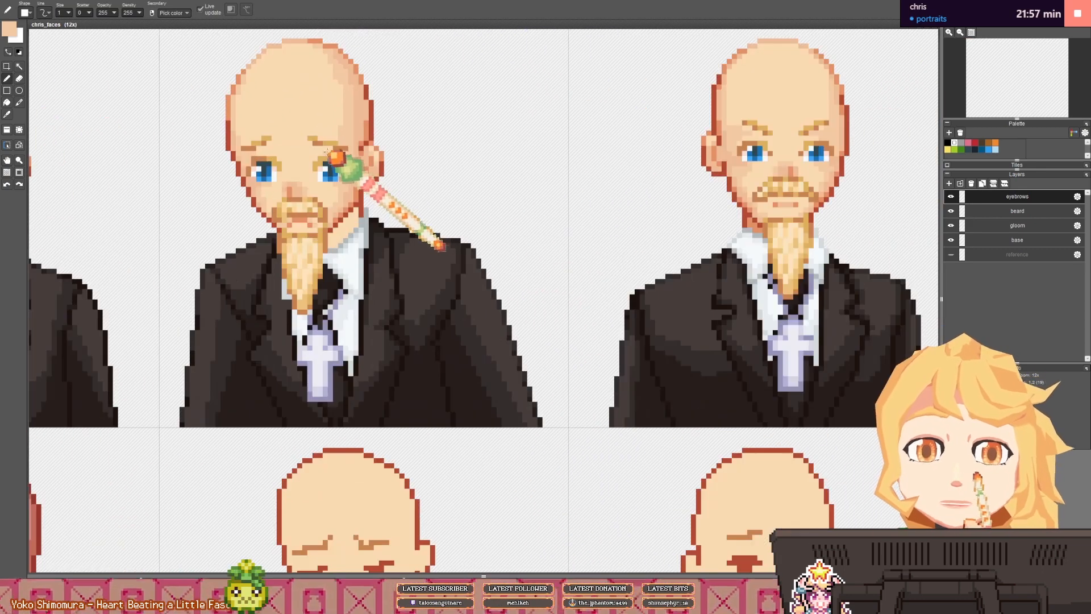
right_click(315, 139)
- Repaint the eyebrows of the hand-on-chin line-art portrait in golden brown, with raised inner ends
scroll(369, 280, down, 2)
key(space)
drag(359, 344, 280, 250)
scroll(291, 289, up, 2)
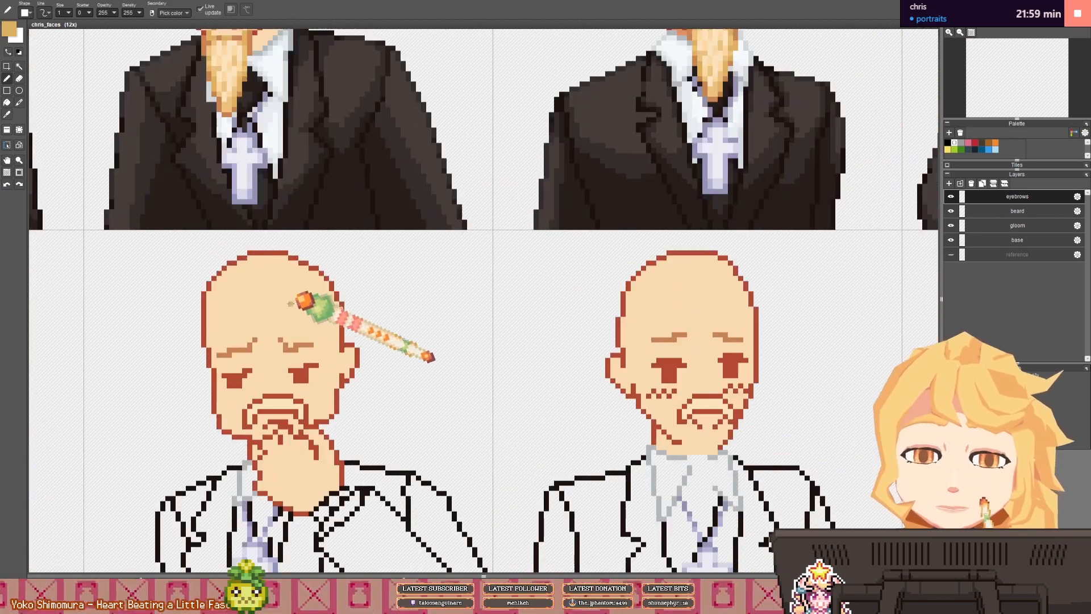
mouse_move(285, 345)
mouse_down()
mouse_move(226, 349)
mouse_move(300, 344)
mouse_up()
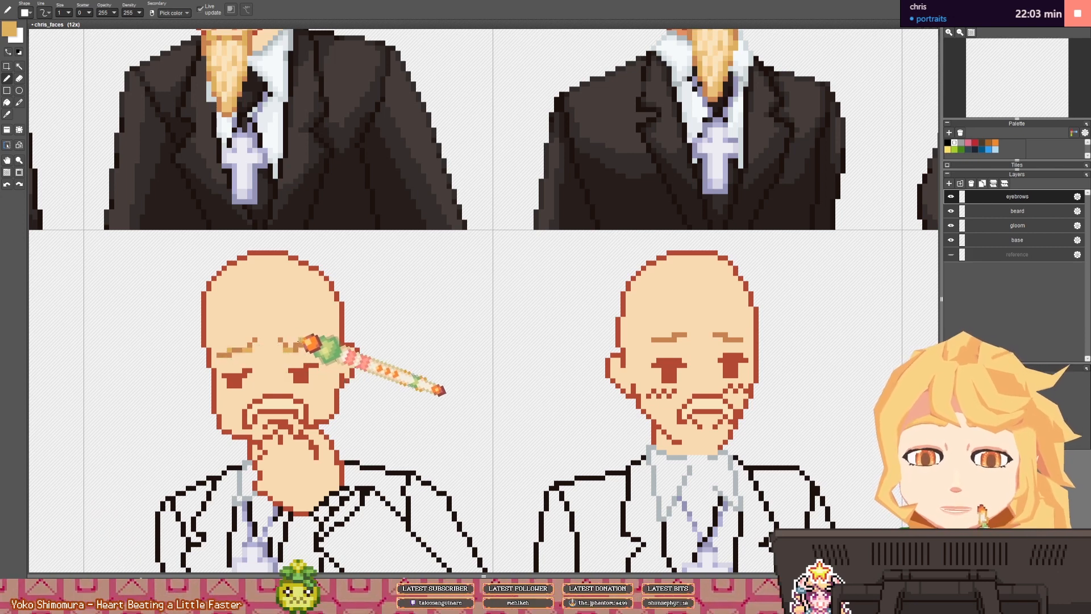
scroll(309, 345, down, 3)
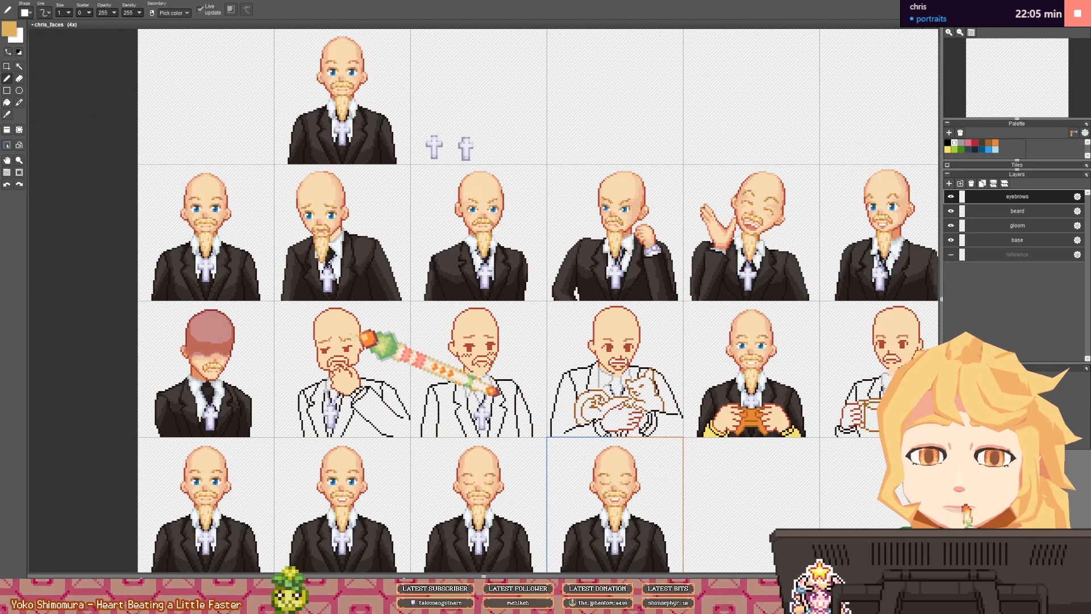
scroll(341, 341, up, 1)
scroll(328, 342, up, 2)
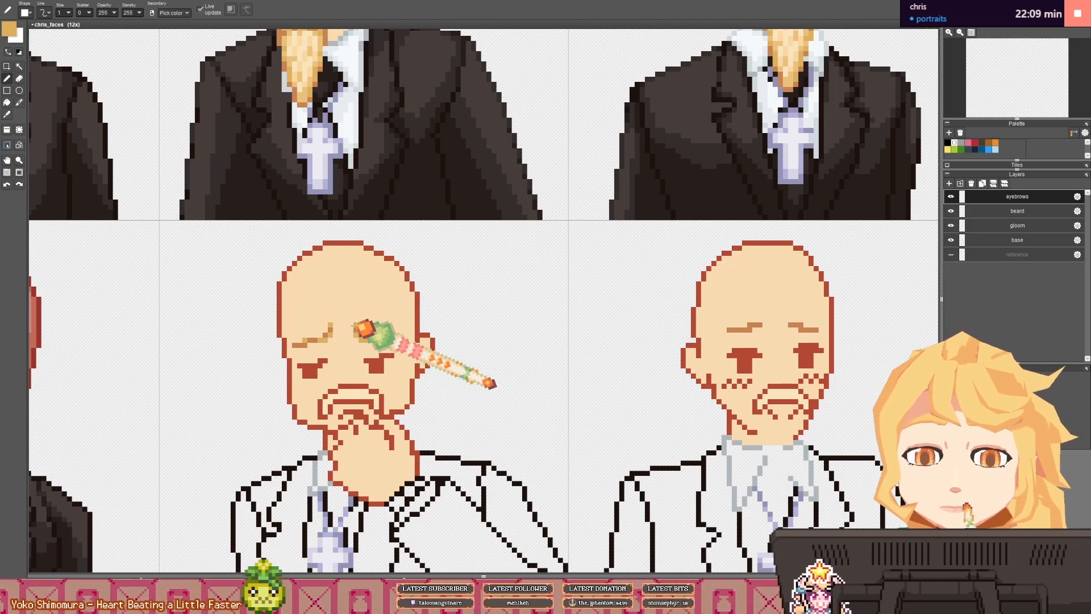
scroll(361, 333, down, 3)
scroll(412, 321, down, 2)
scroll(471, 392, up, 2)
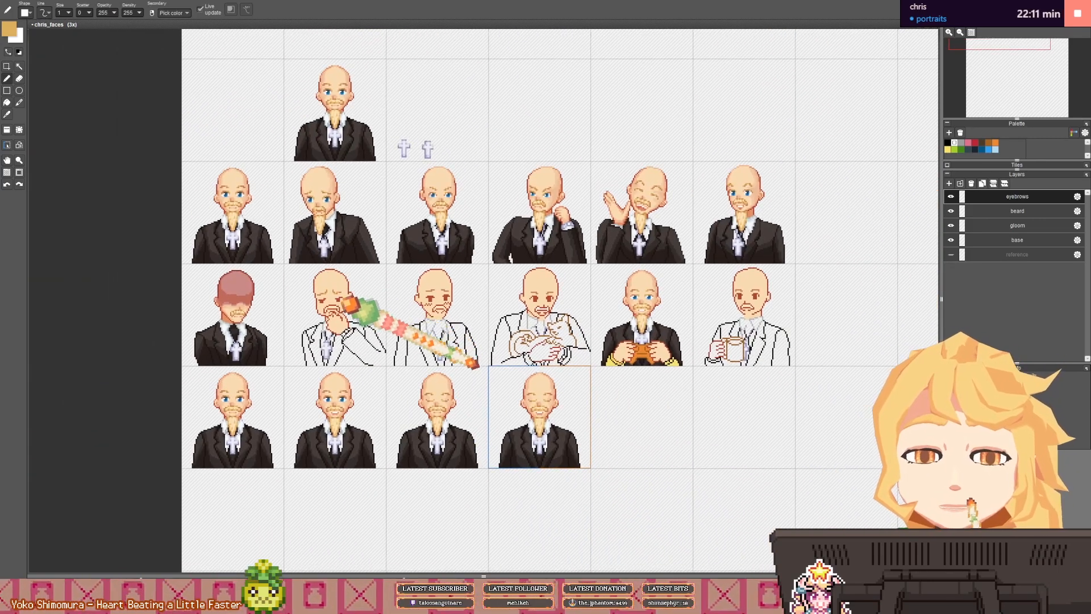
scroll(346, 298, up, 2)
scroll(347, 298, down, 2)
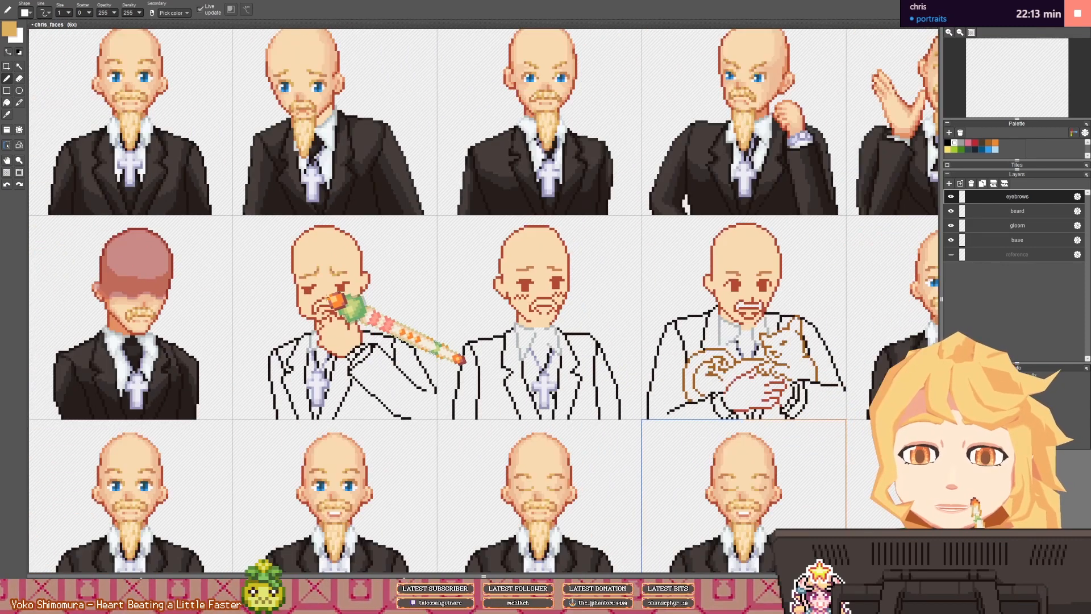
scroll(339, 307, down, 1)
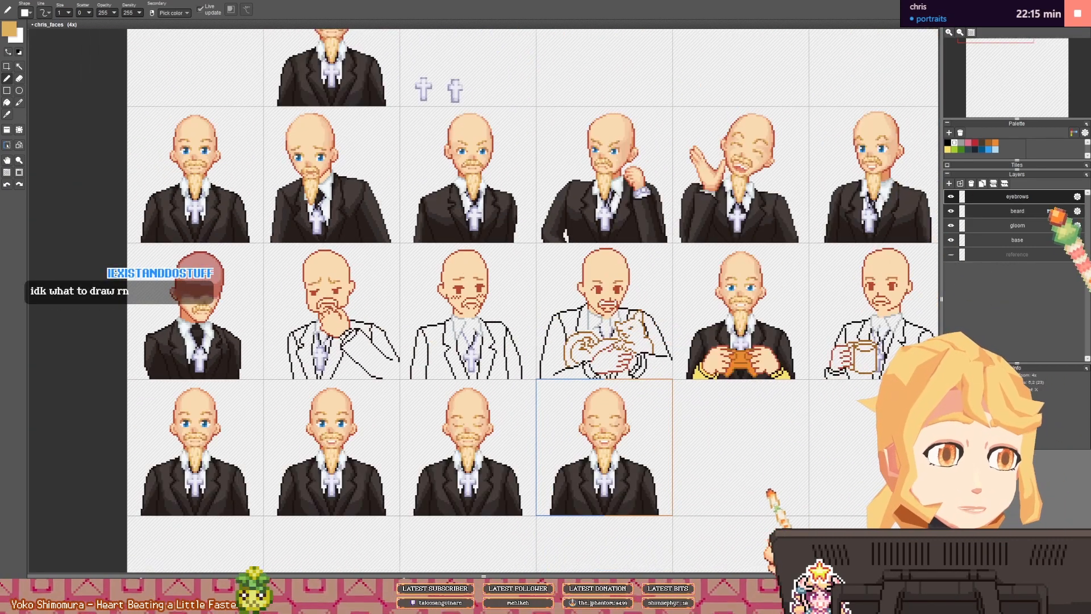
- On the beard layer, copy a golden beard from a finished portrait and place it under the faceless portrait's chin
drag(432, 255, 459, 259)
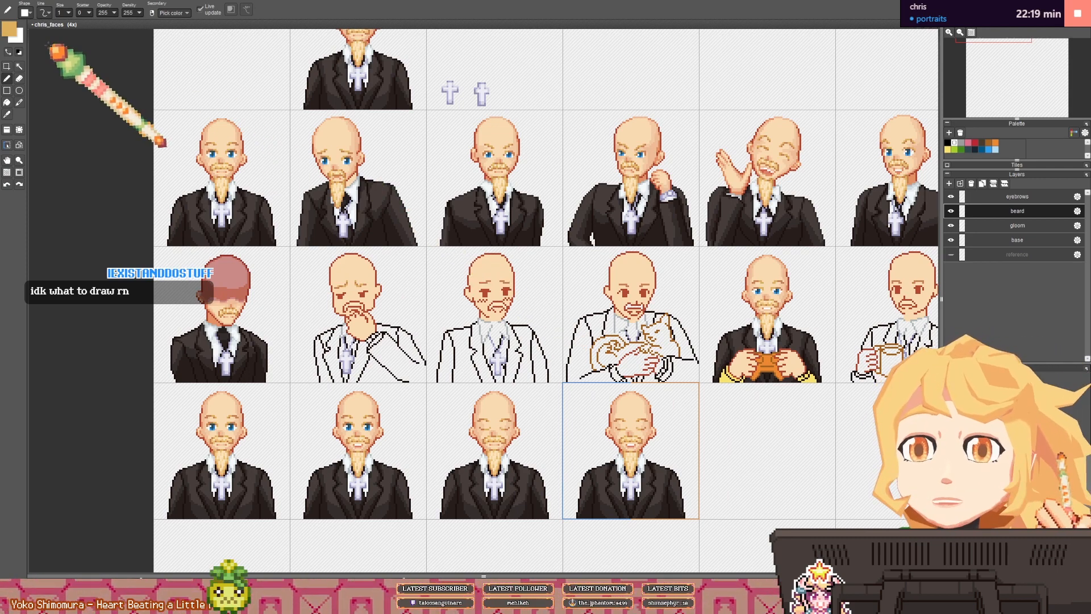
click(6, 66)
drag(365, 187, 258, 180)
drag(434, 170, 393, 172)
drag(469, 166, 415, 169)
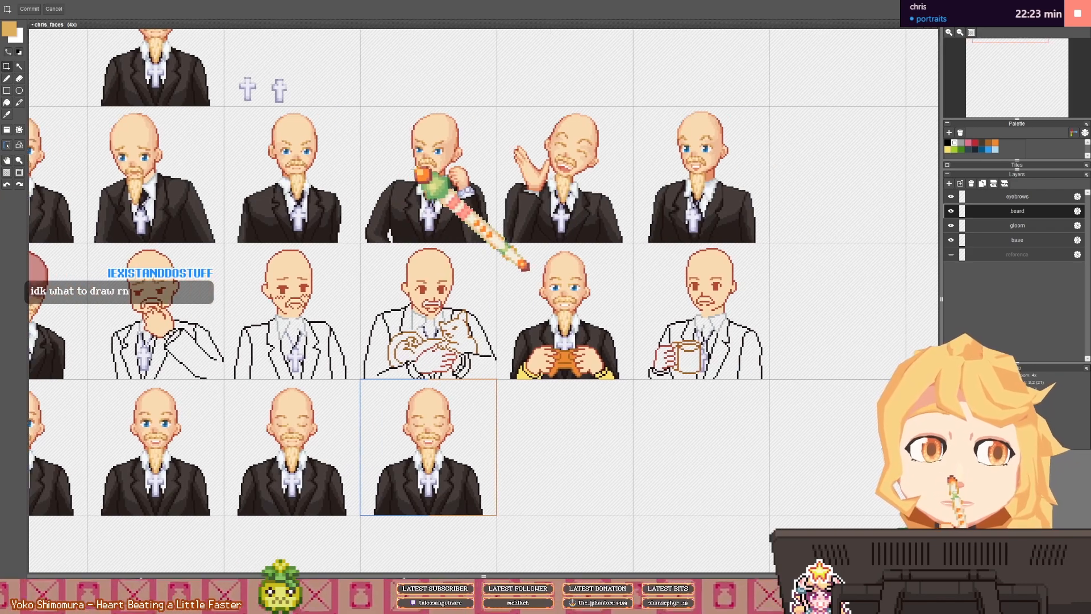
scroll(512, 170, down, 3)
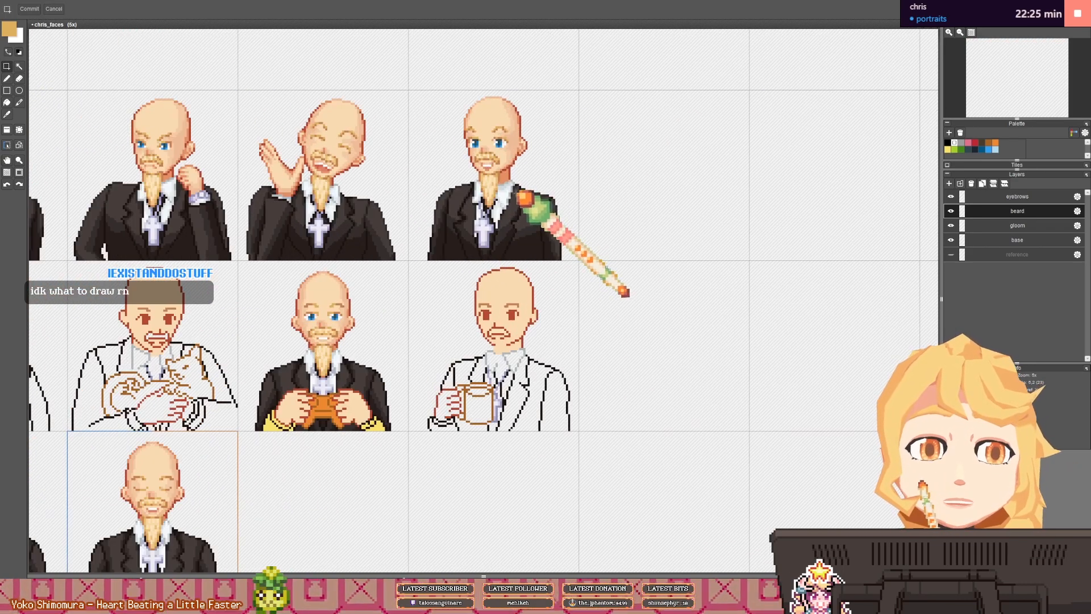
scroll(462, 195, down, 2)
drag(436, 198, 452, 201)
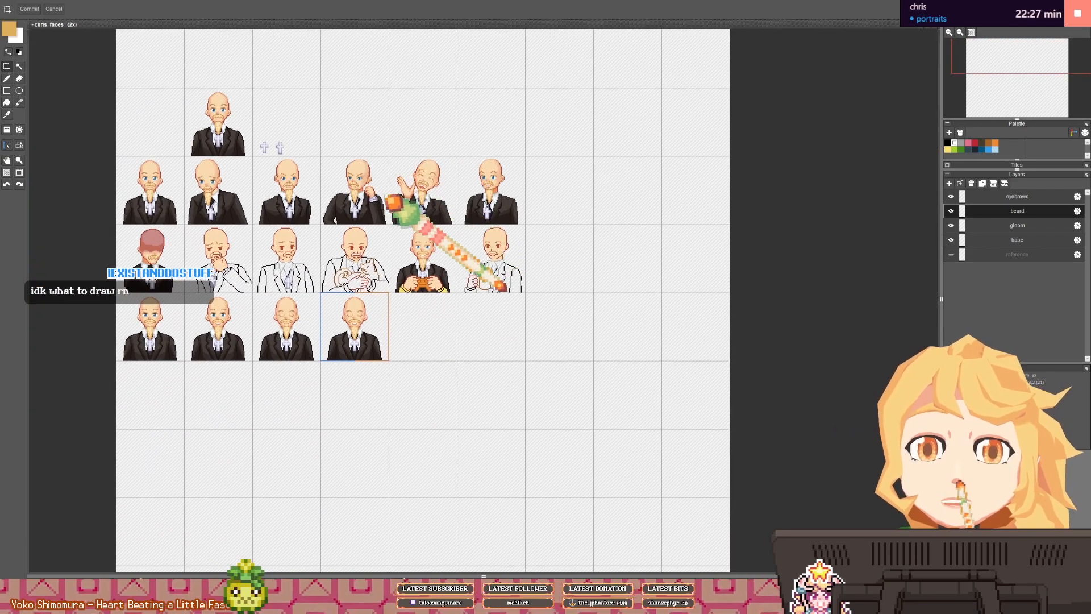
scroll(493, 209, up, 3)
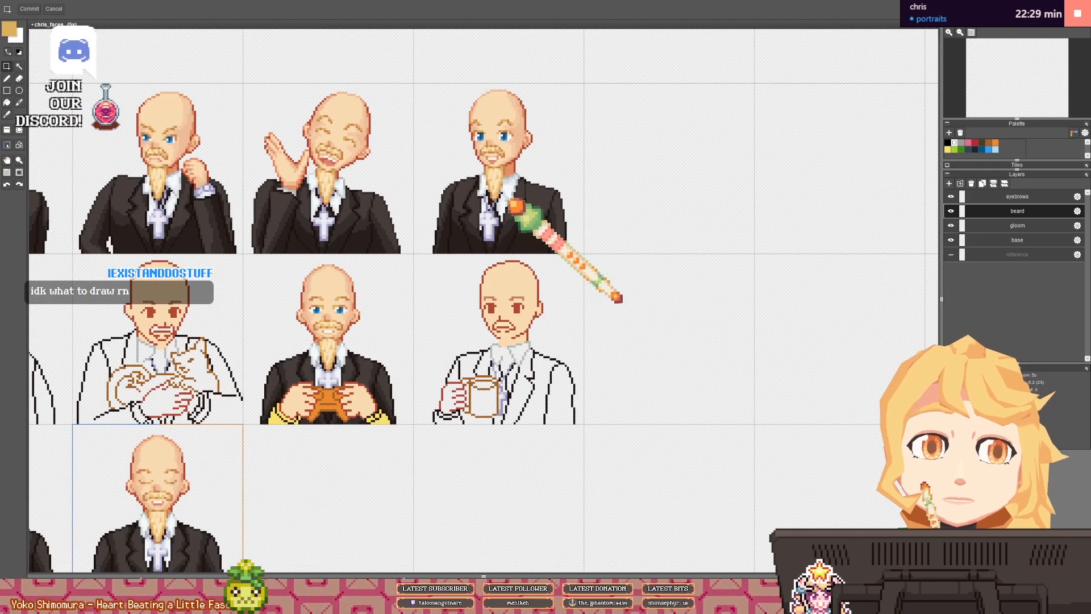
drag(480, 163, 25, 360)
drag(102, 341, 550, 268)
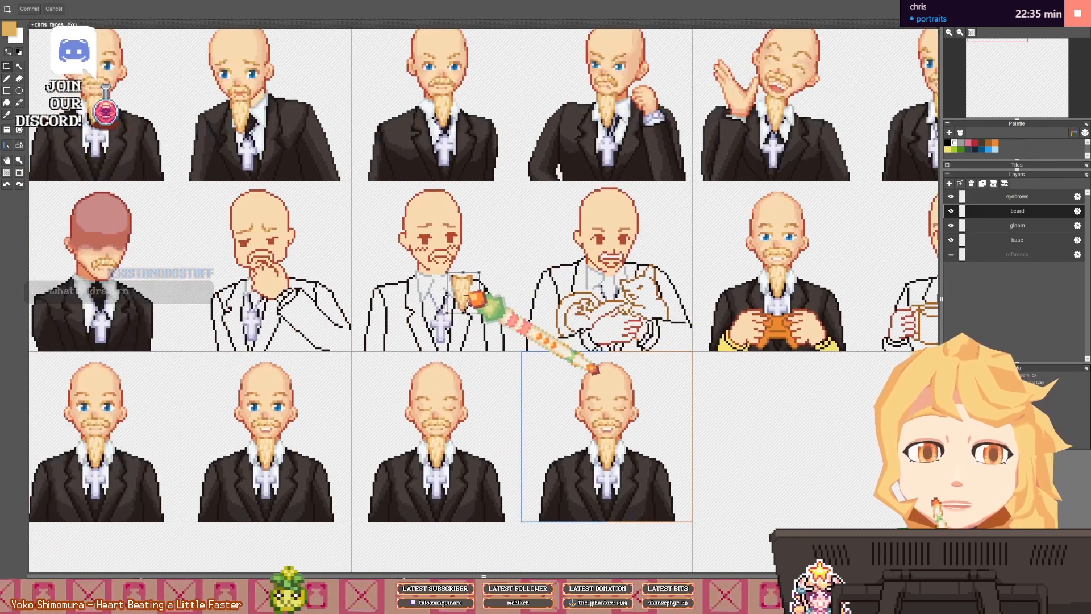
mouse_move(468, 305)
mouse_down()
mouse_move(91, 317)
mouse_move(112, 306)
mouse_up()
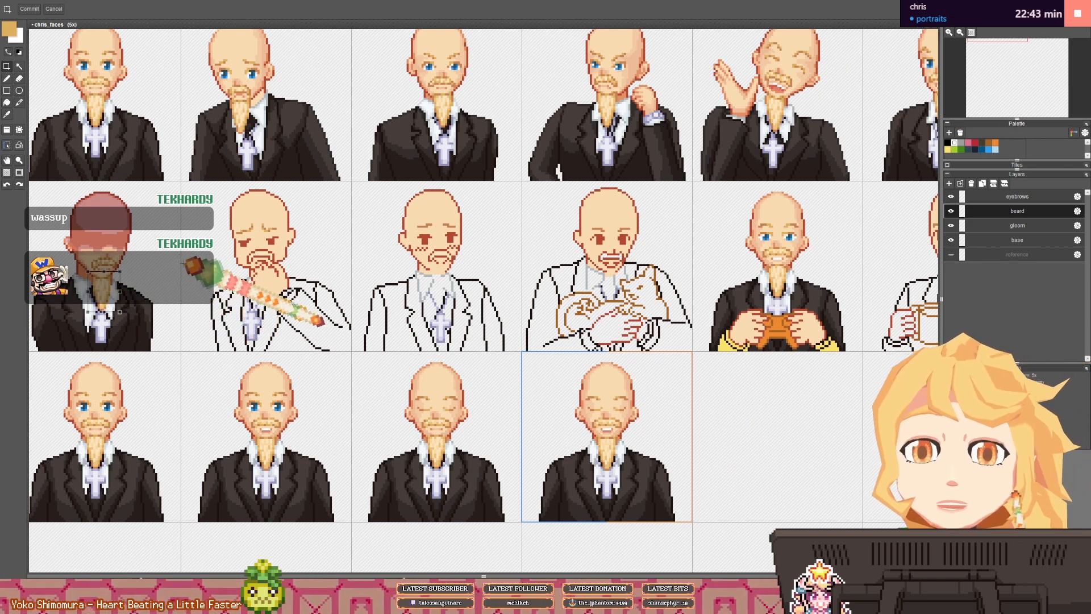
scroll(68, 293, up, 4)
key(f)
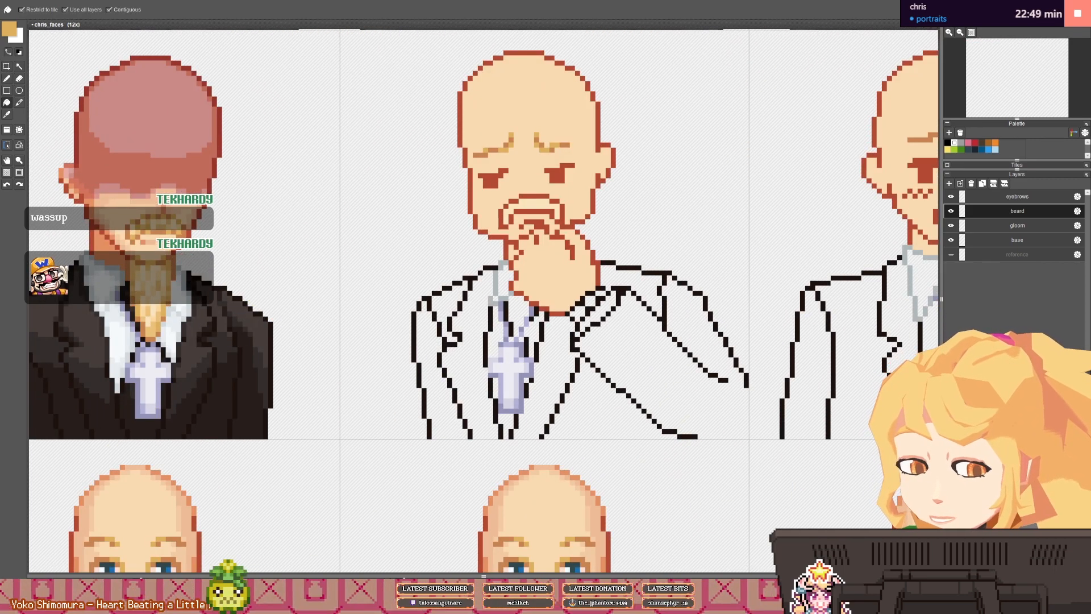
key(space)
key(space)
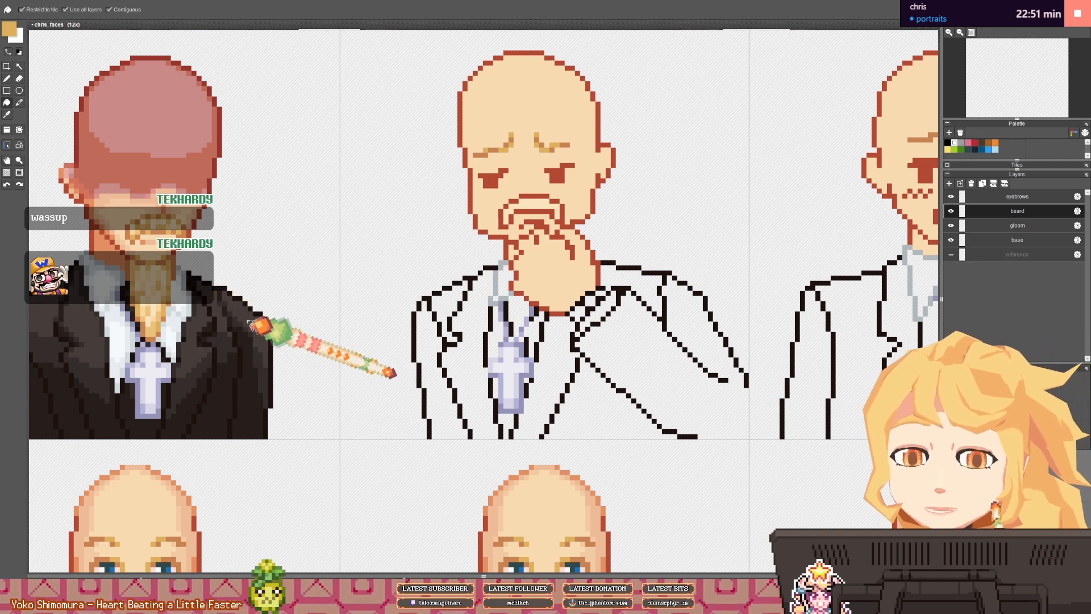
click(263, 277)
key(ctrl+z)
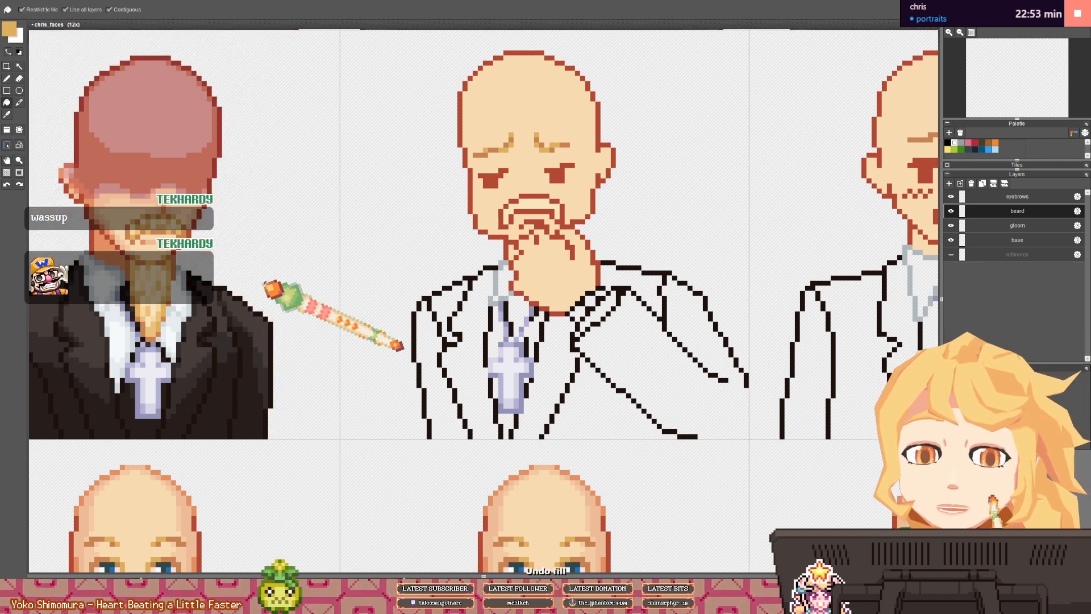
- Touch up the top of the faceless portrait's beard with the Pen tool, using golden and brown tones sampled from the artwork
key(b)
drag(242, 277, 316, 288)
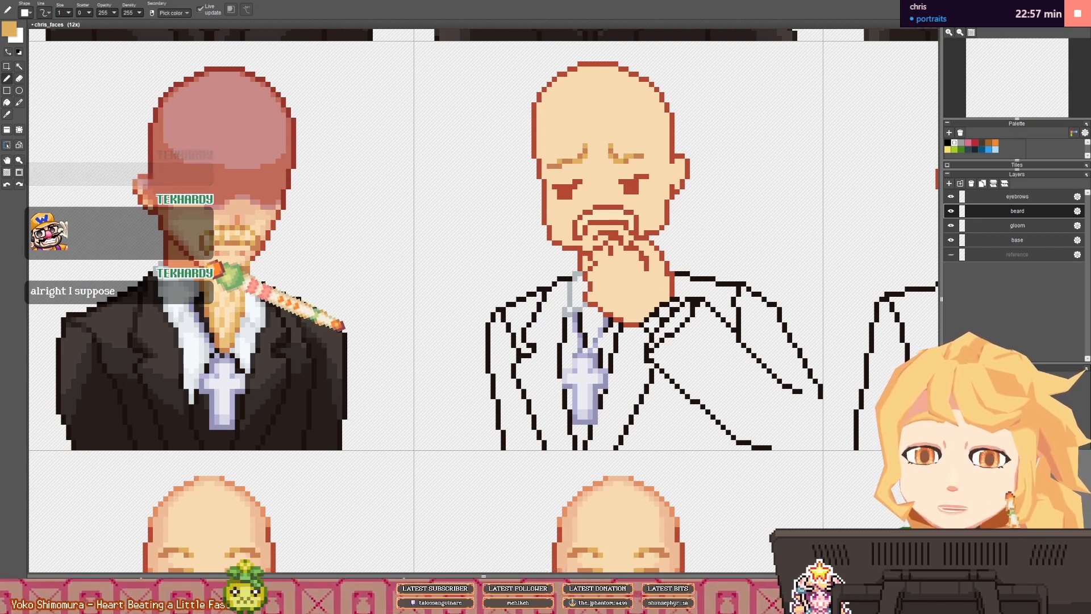
right_click(207, 264)
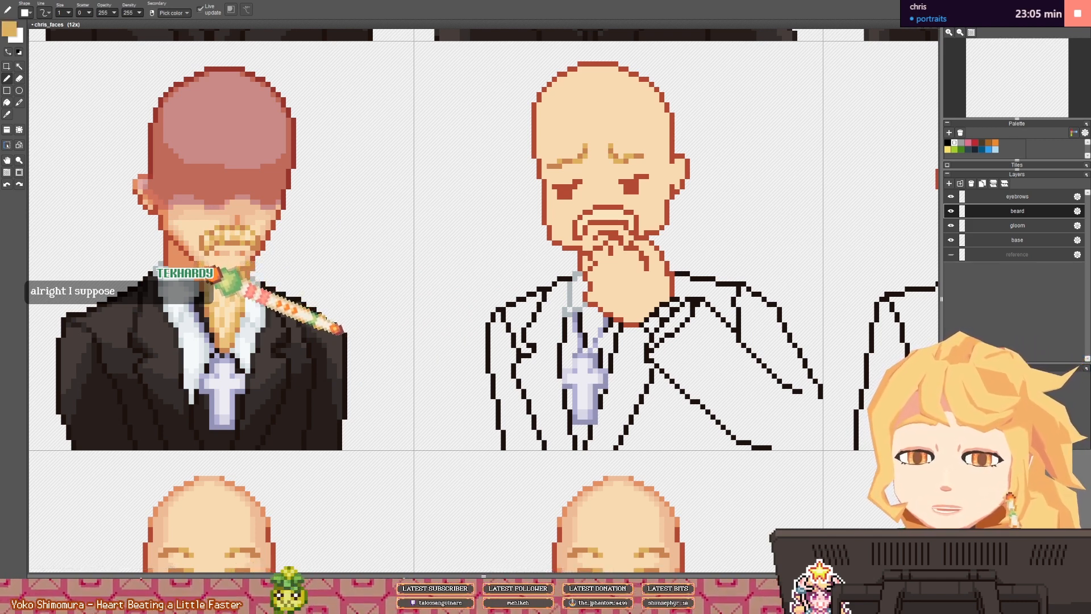
scroll(483, 301, down, 5)
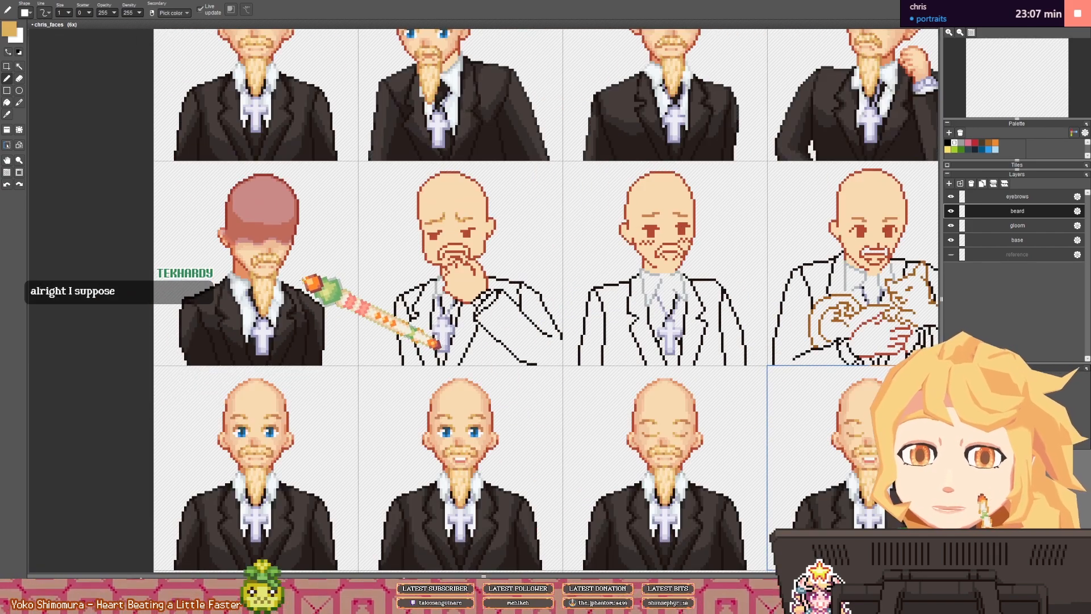
scroll(300, 278, up, 5)
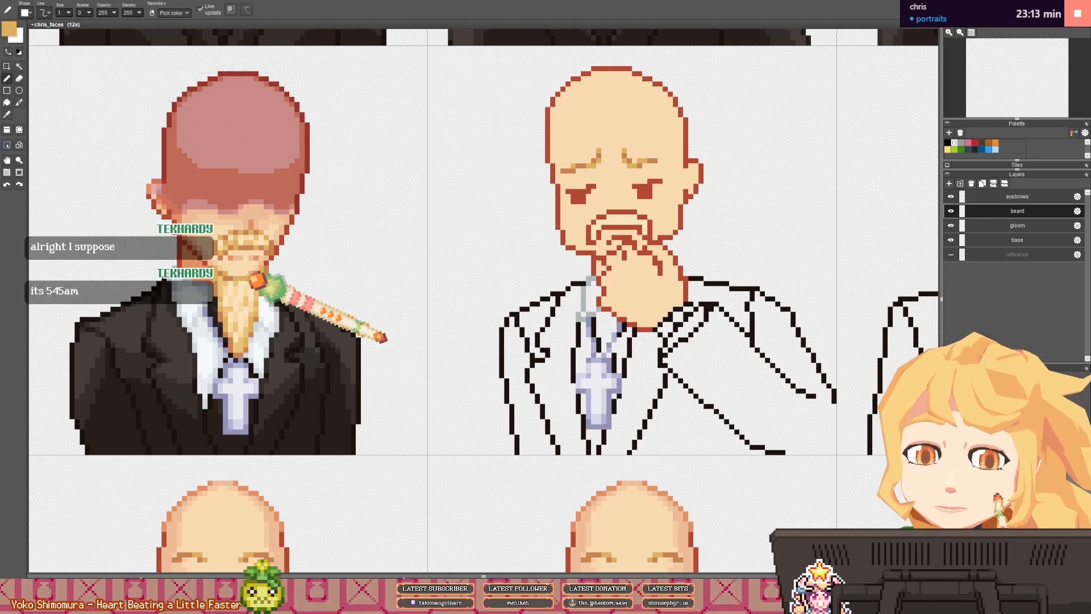
right_click(234, 278)
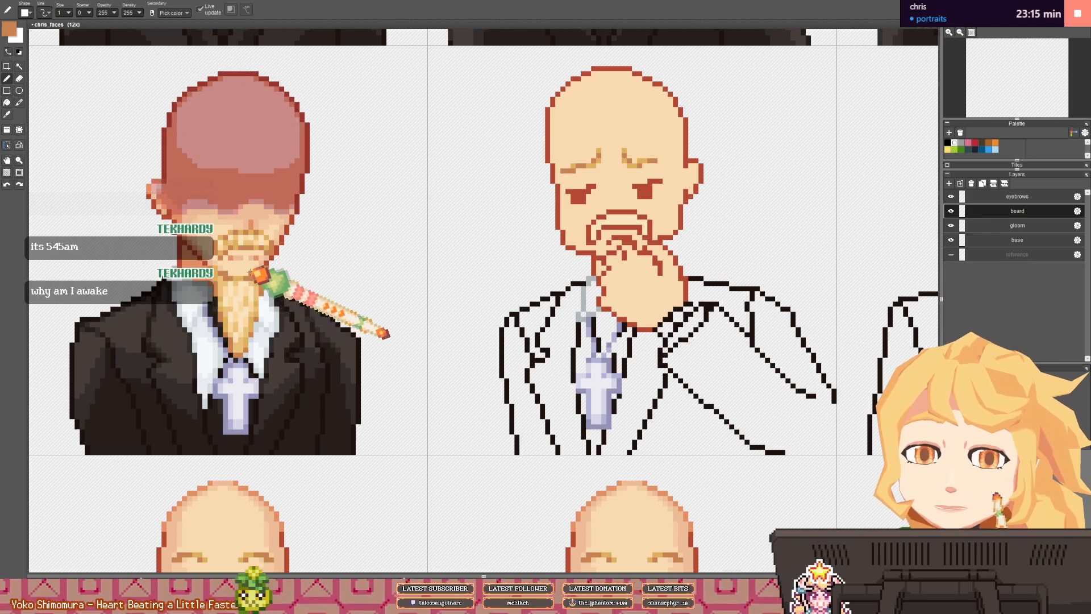
right_click(241, 276)
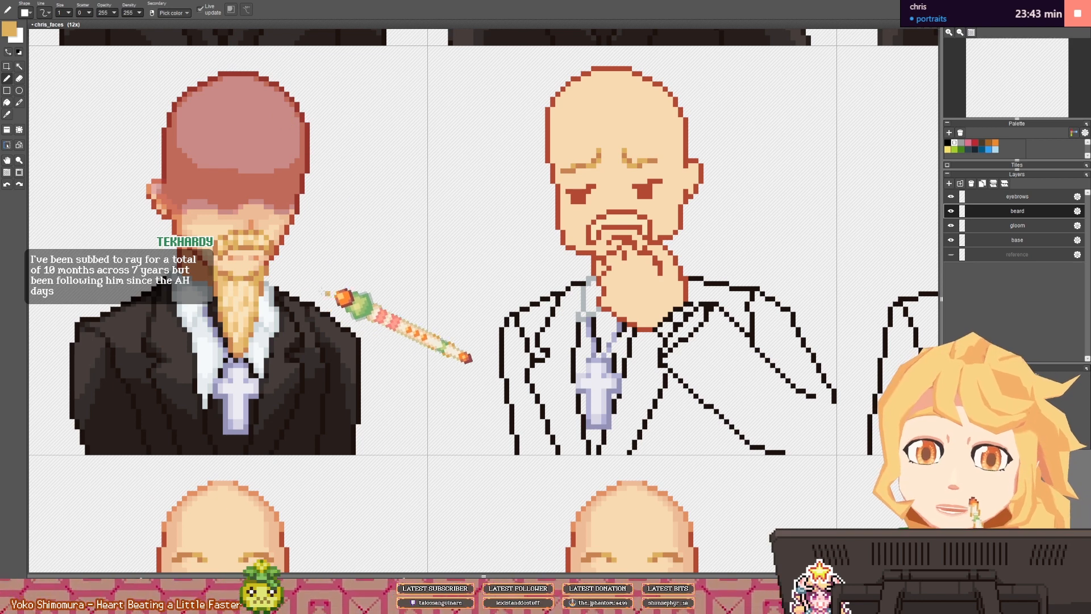
- Check the faceless portrait's beard and make the base layer active for the hand-on-chin line-art portrait
scroll(210, 261, down, 2)
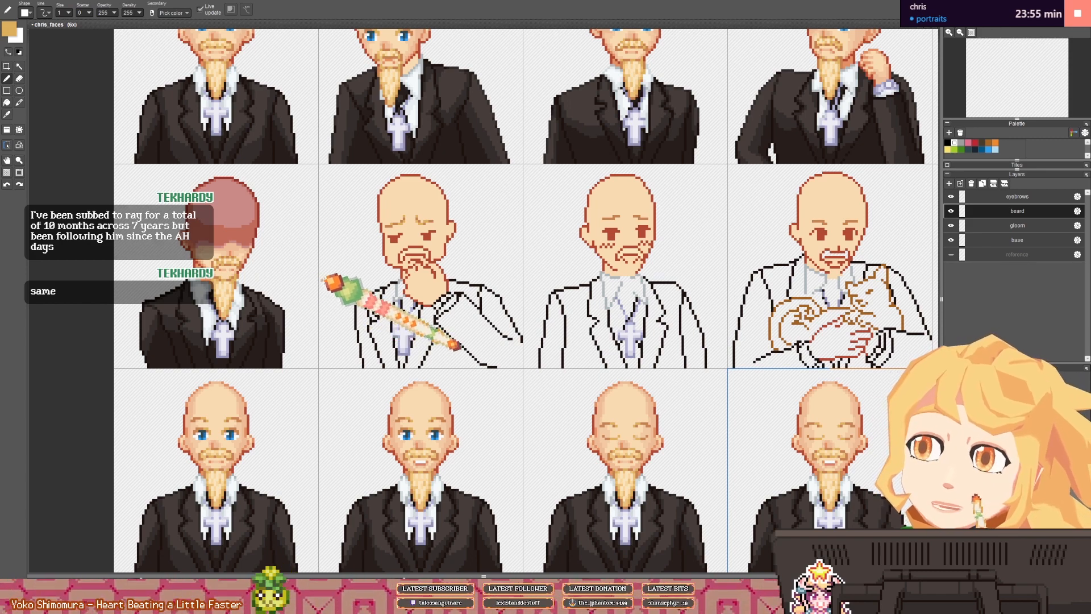
scroll(442, 368, up, 2)
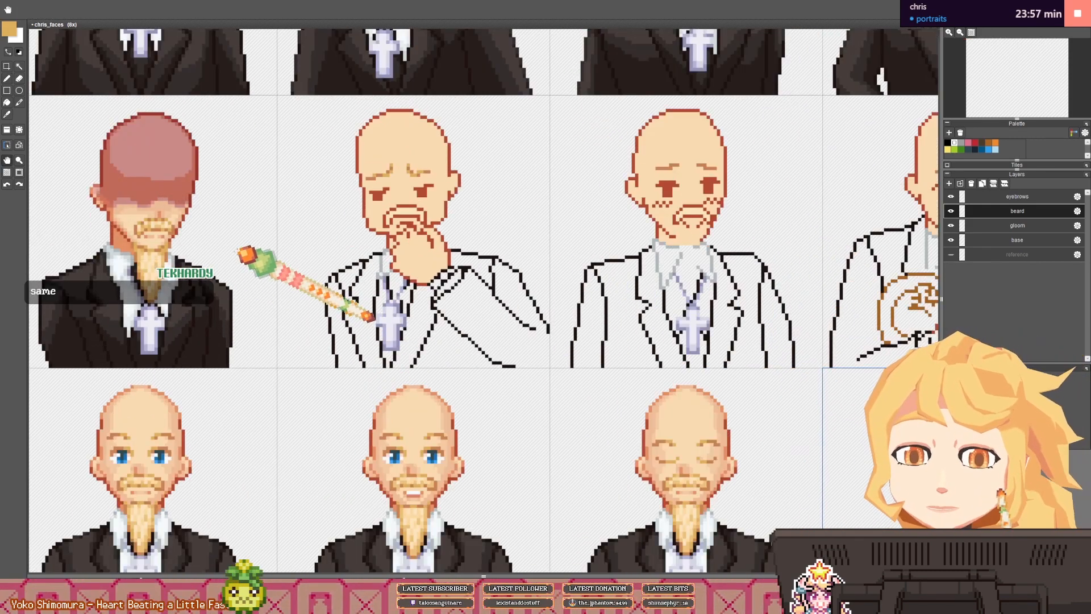
drag(237, 250, 221, 275)
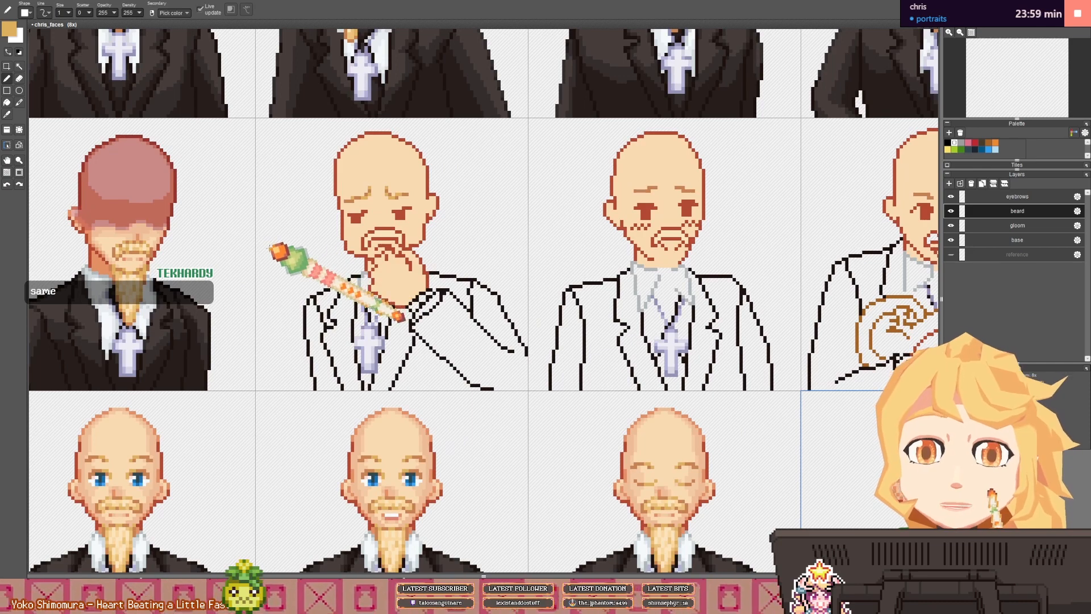
drag(269, 248, 252, 255)
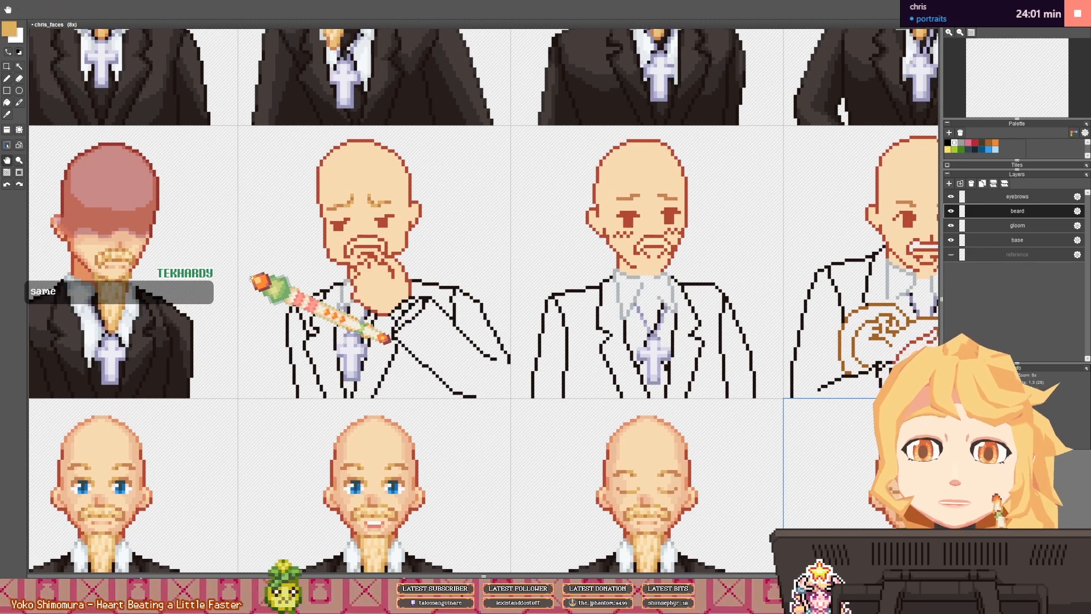
scroll(252, 278, up, 1)
click(1022, 240)
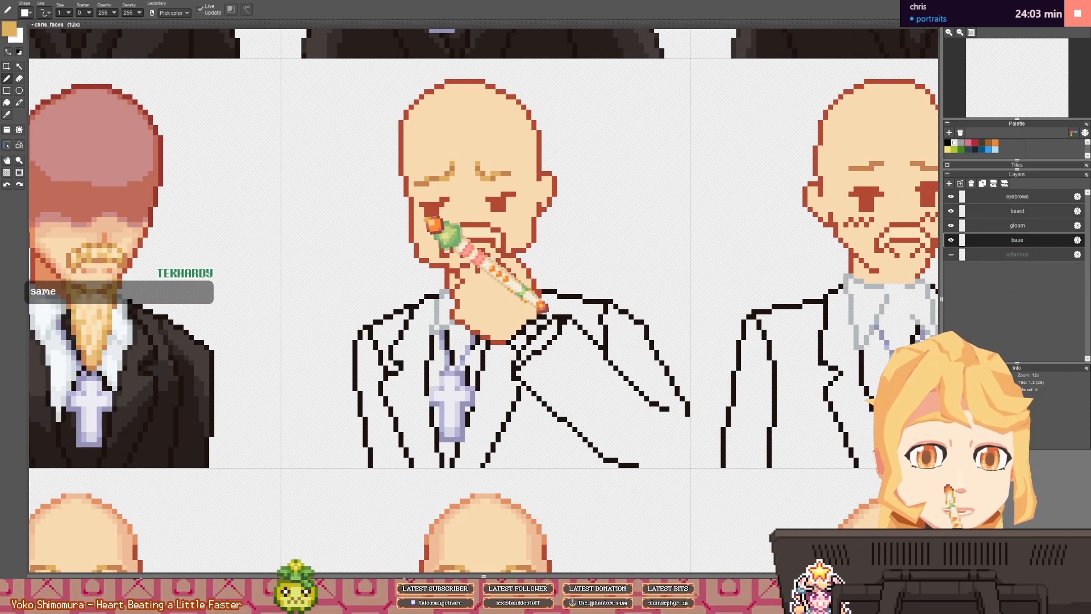
drag(432, 216, 426, 243)
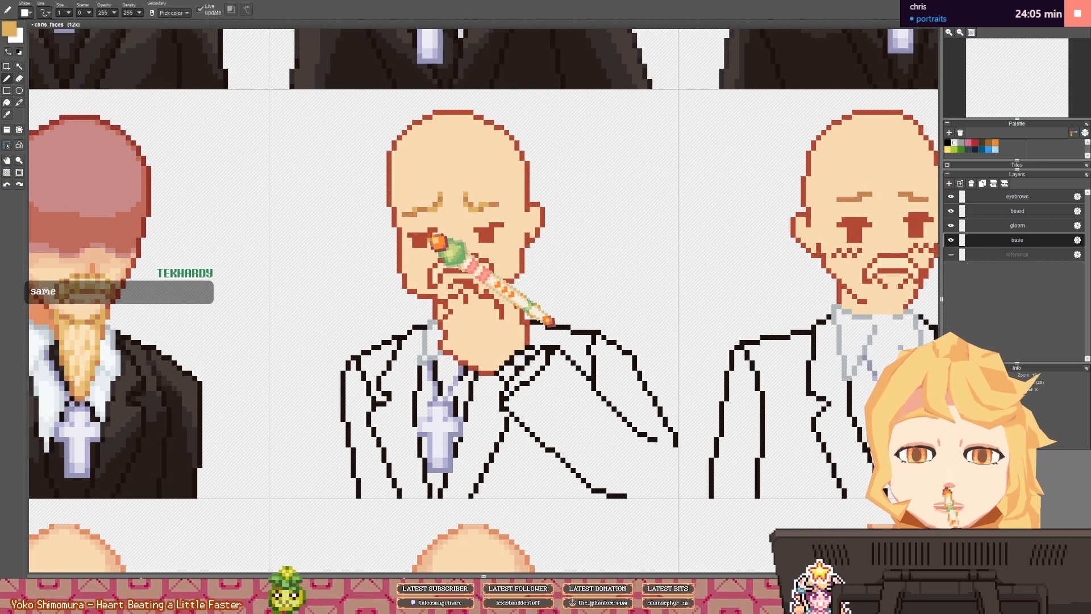
- Copy a blue eye from the worried portrait in the row above and place it over the hand-on-chin portrait's right-hand eye
scroll(436, 241, down, 3)
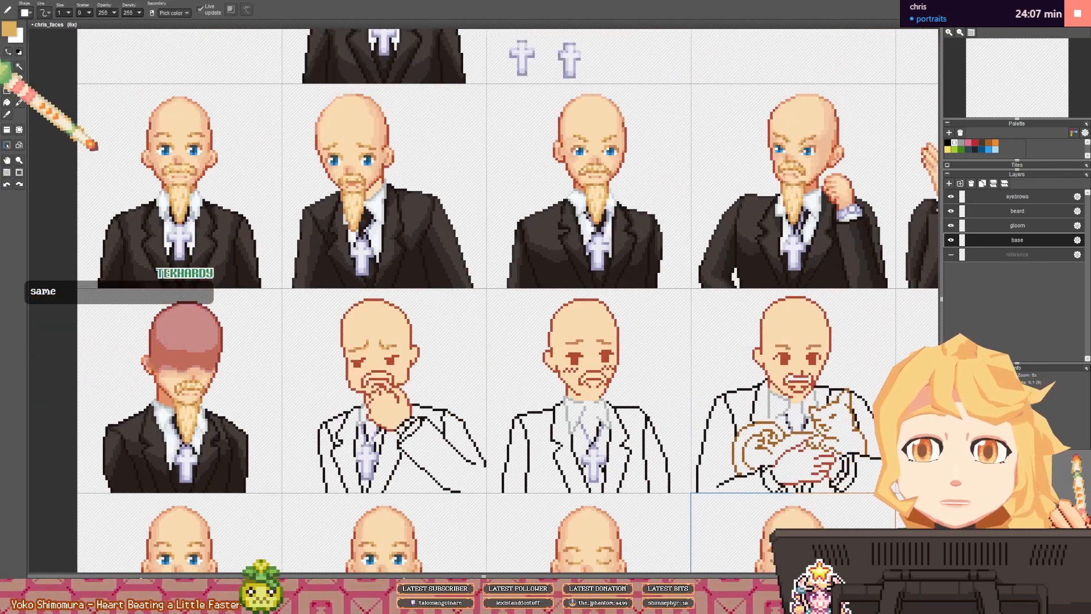
click(7, 66)
scroll(350, 159, up, 3)
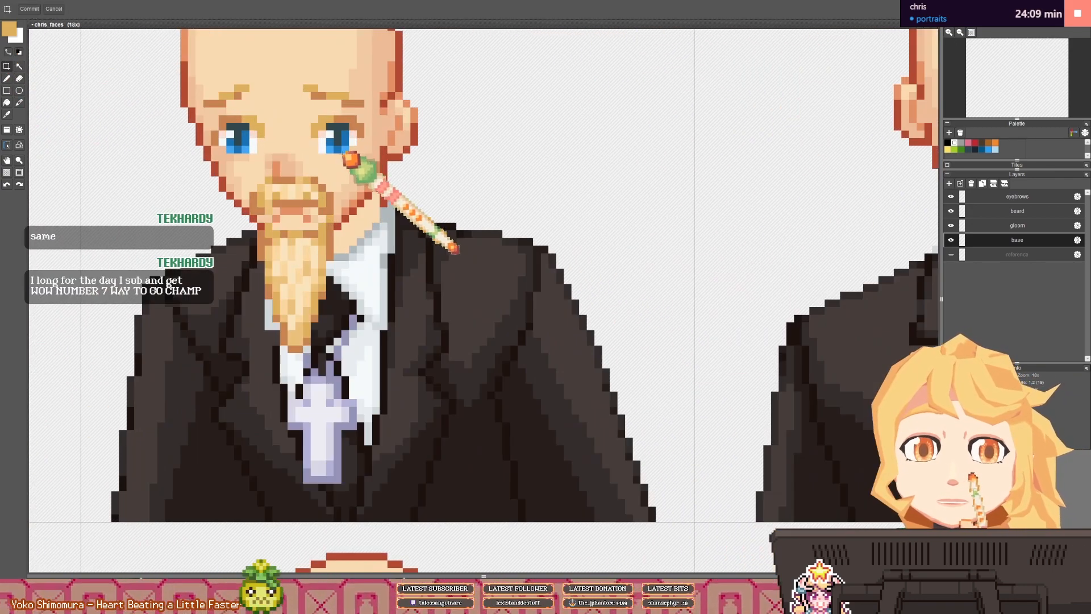
scroll(353, 168, down, 2)
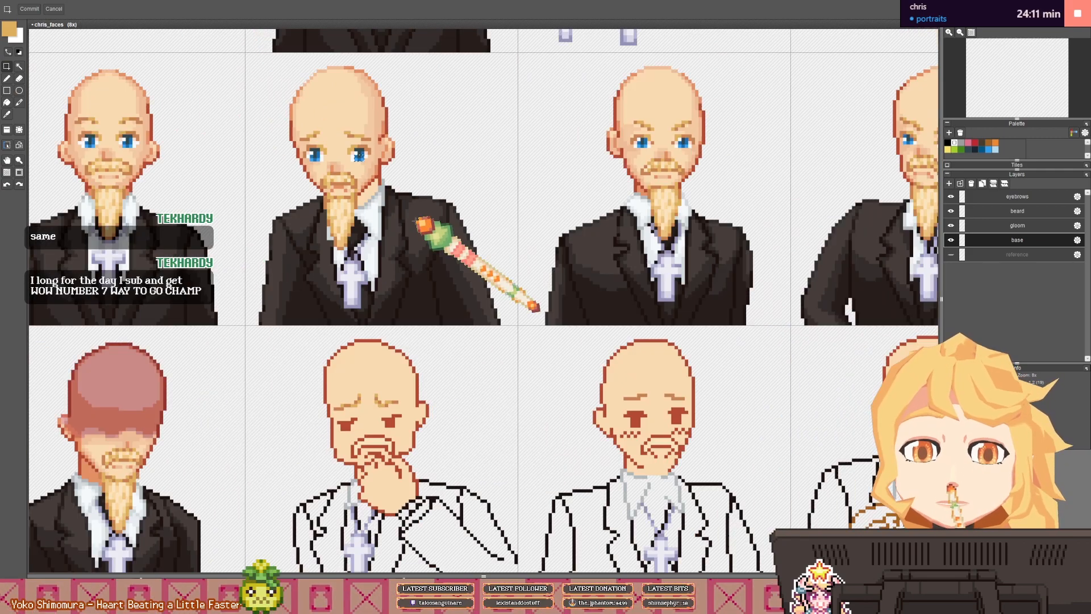
scroll(341, 380, up, 2)
scroll(342, 306, down, 2)
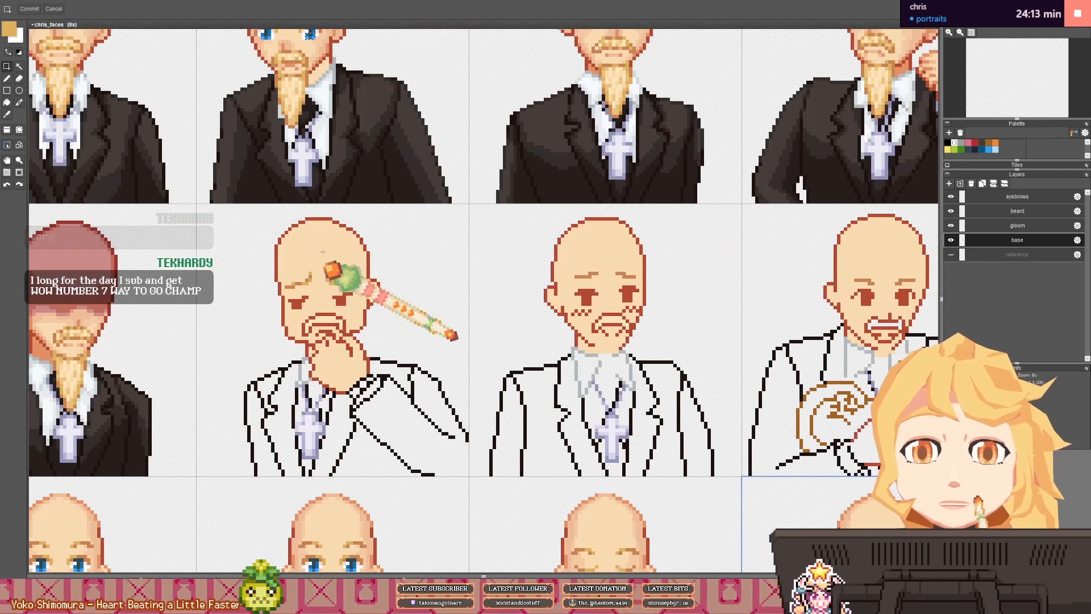
drag(297, 101, 299, 211)
scroll(308, 140, up, 1)
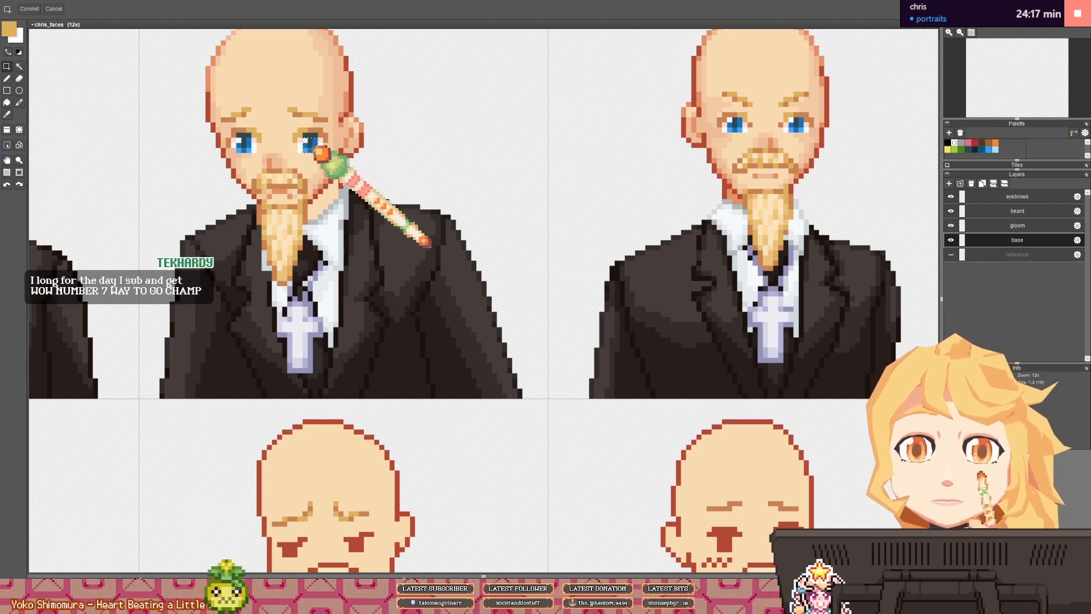
scroll(374, 450, up, 1)
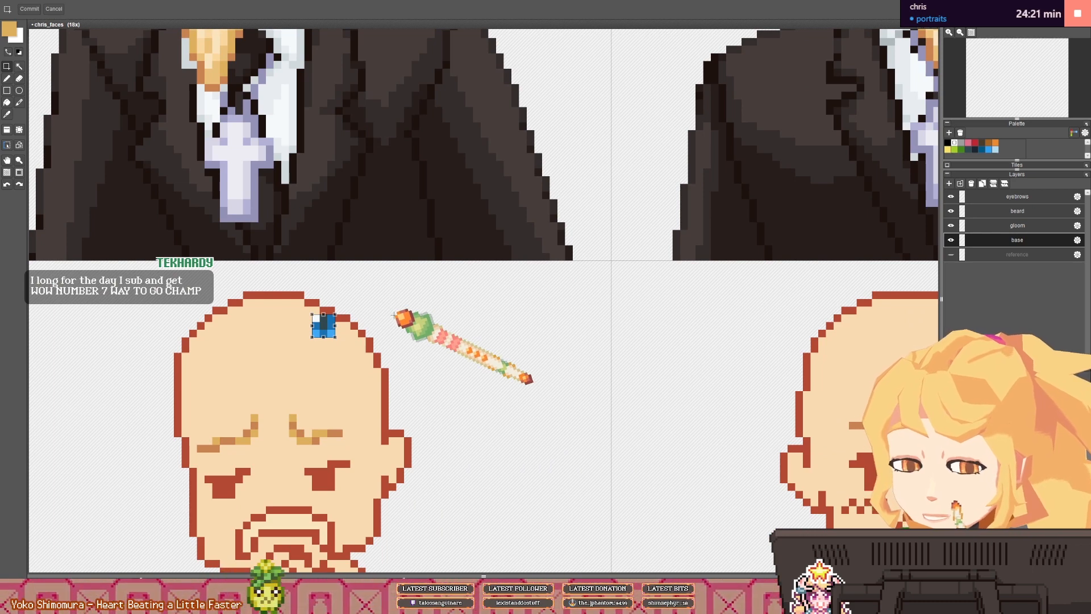
scroll(323, 325, down, 1)
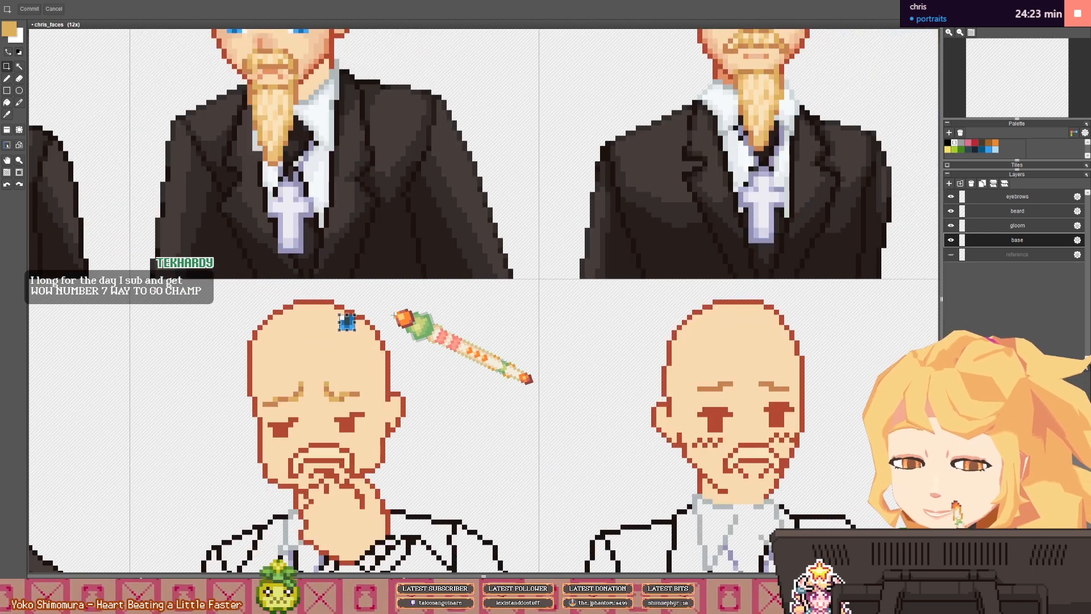
scroll(342, 311, up, 1)
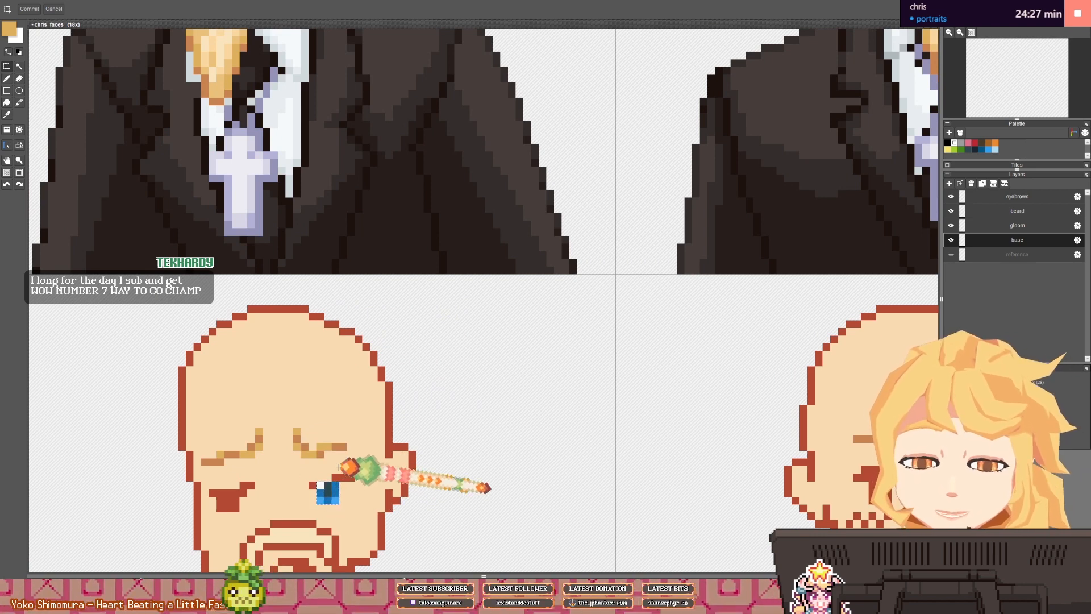
- Repaint the upper lid above the hand-on-chin portrait's blue eye in golden and brown, and clean its edge with light skin
drag(341, 477, 384, 328)
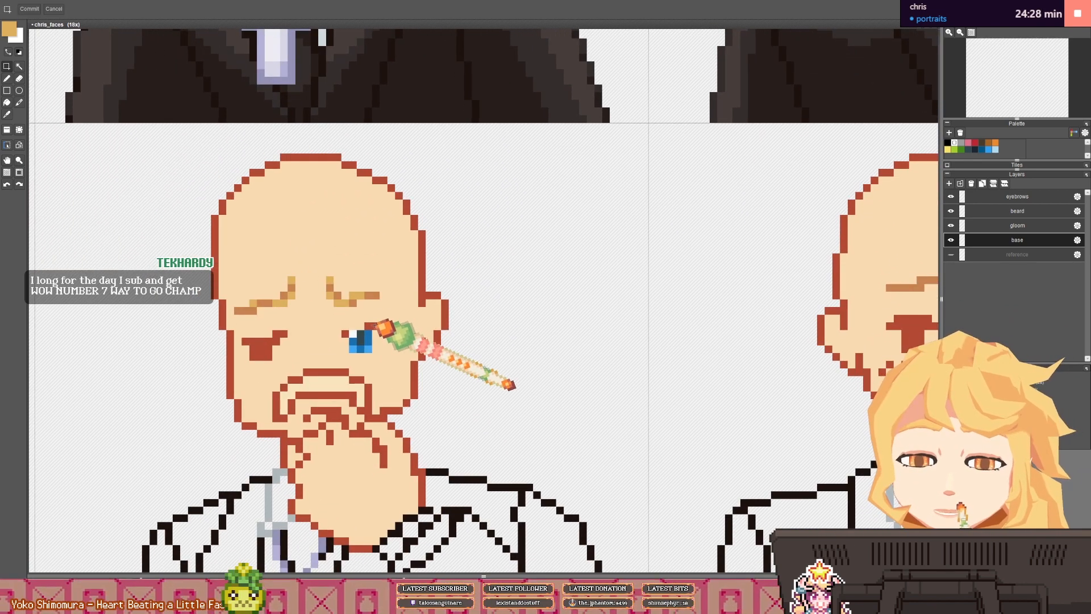
key(b)
right_click(347, 335)
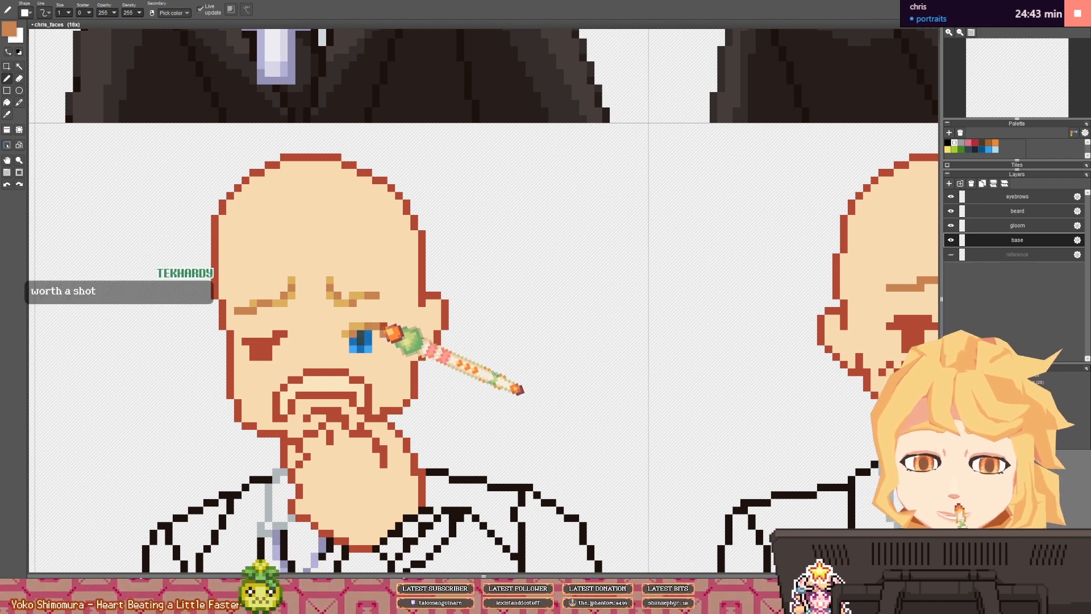
scroll(408, 314, down, 5)
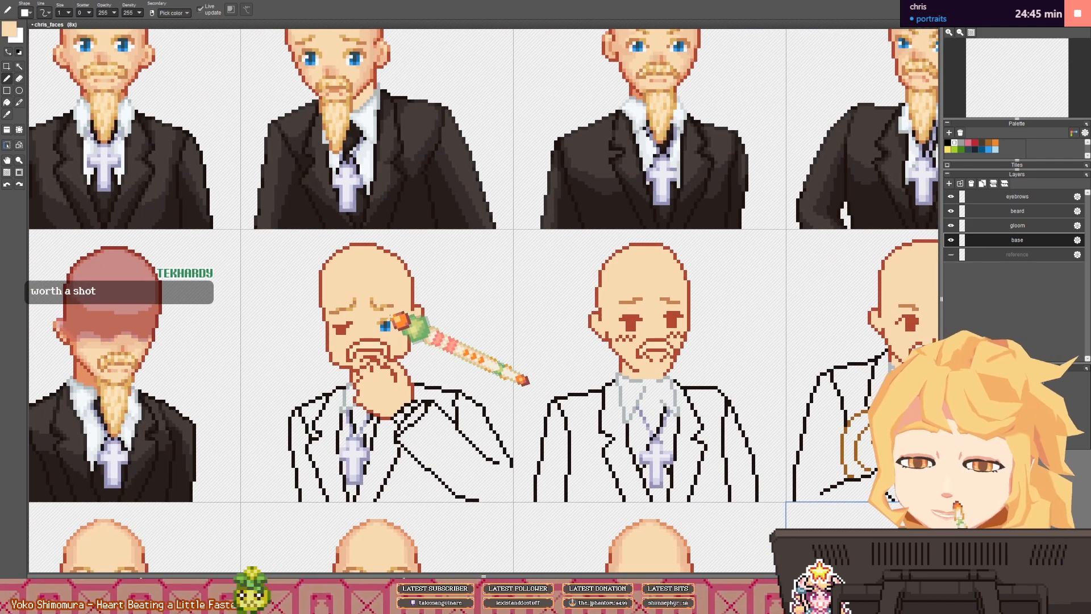
drag(407, 321, 392, 307)
scroll(391, 309, up, 2)
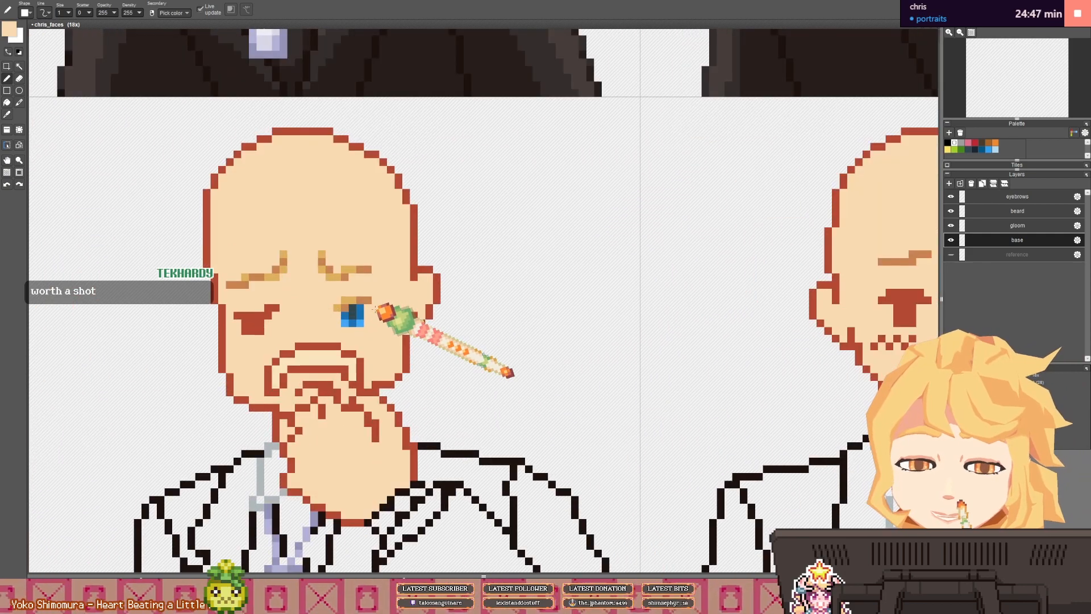
scroll(391, 310, down, 4)
scroll(376, 308, up, 3)
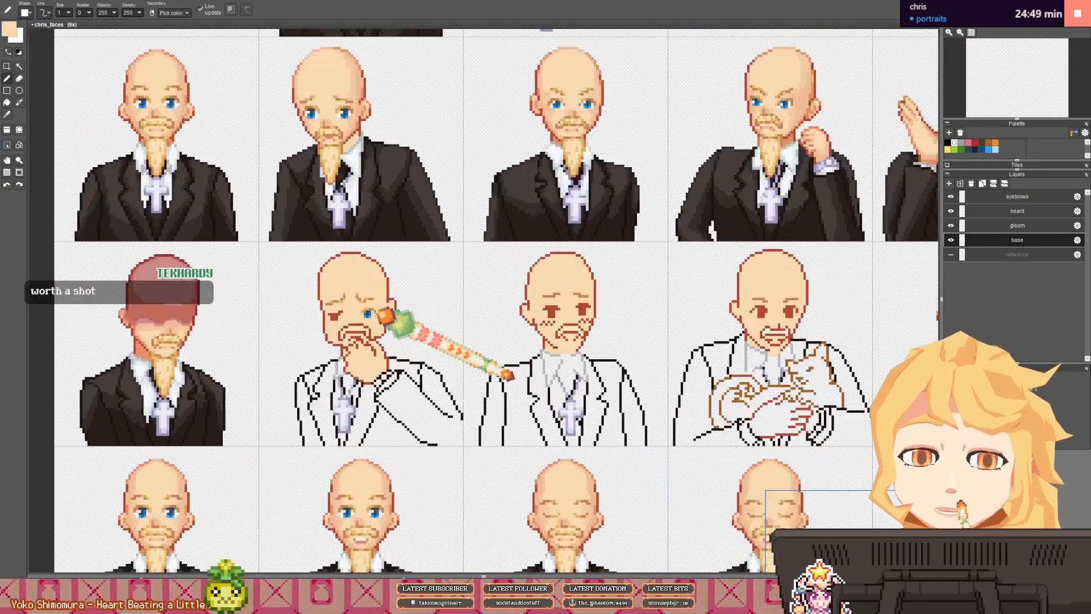
- Paint pale pink and white beside the iris of the hand-on-chin portrait's blue eye, sampling both tones from the worried portrait above
scroll(363, 239, down, 1)
scroll(301, 54, up, 1)
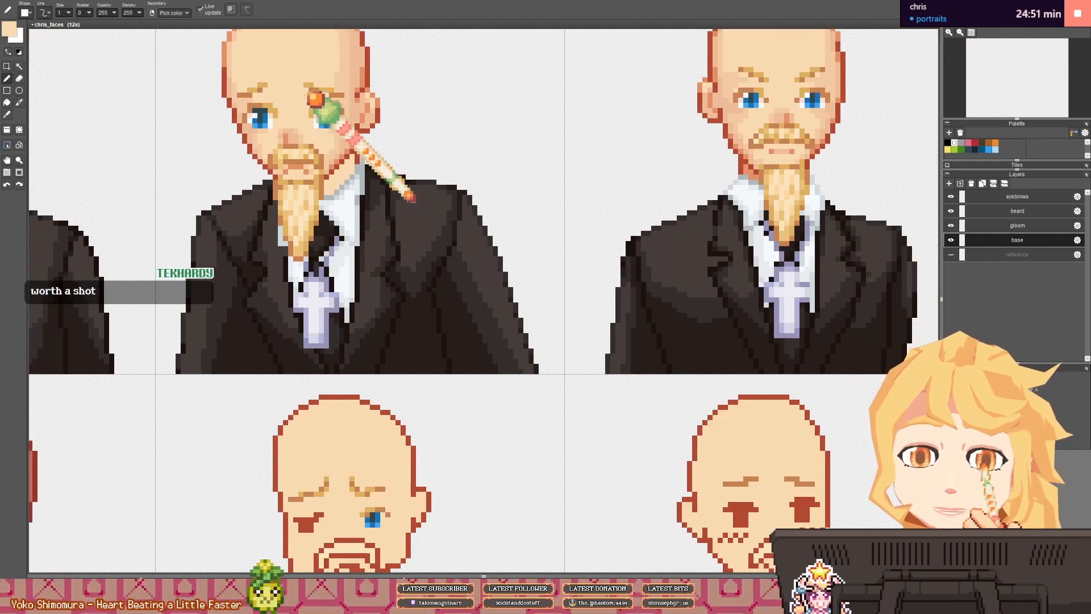
scroll(387, 250, down, 2)
scroll(366, 253, up, 2)
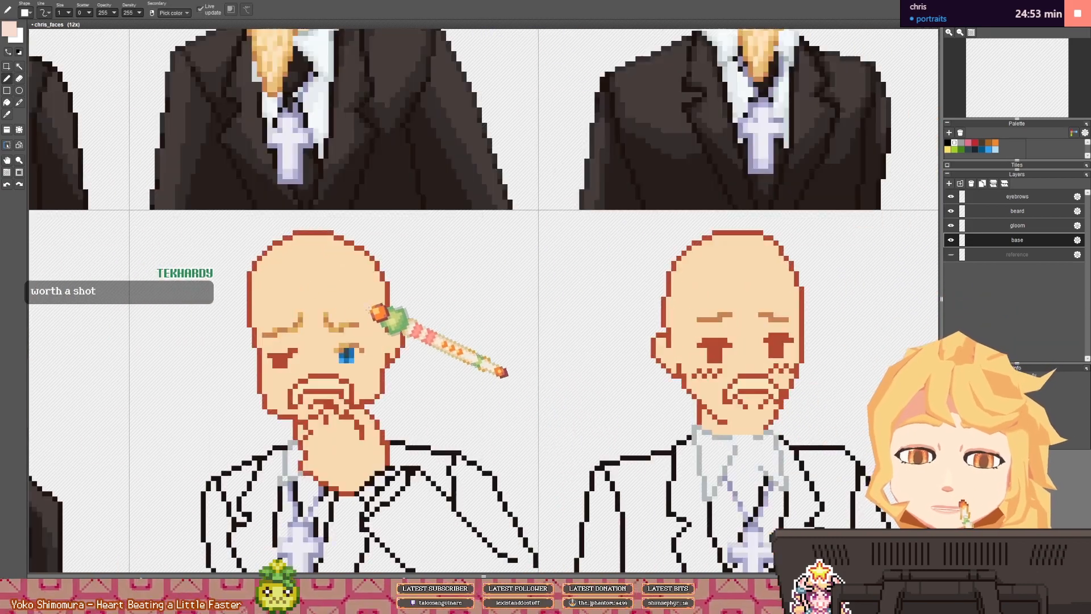
scroll(353, 355, up, 2)
scroll(372, 353, down, 4)
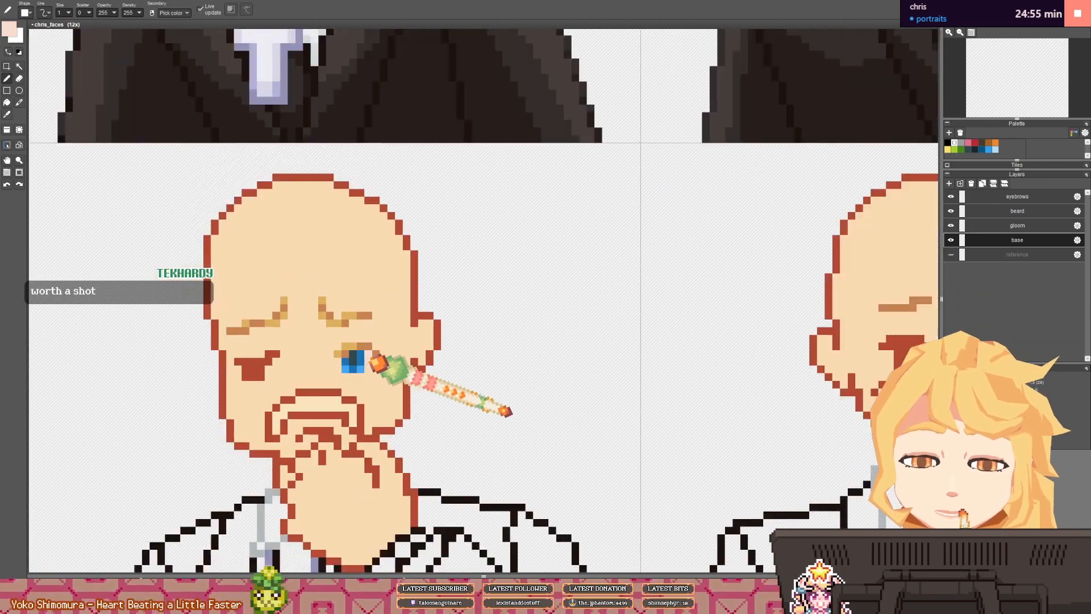
scroll(341, 188, up, 1)
scroll(341, 196, up, 1)
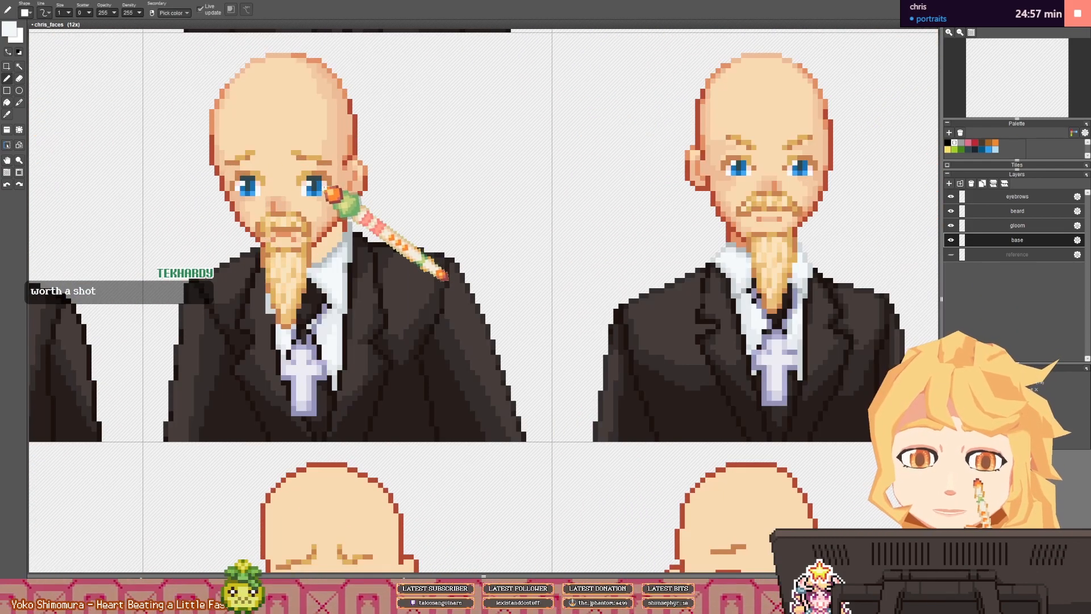
scroll(352, 205, down, 2)
scroll(341, 348, up, 2)
scroll(334, 343, up, 2)
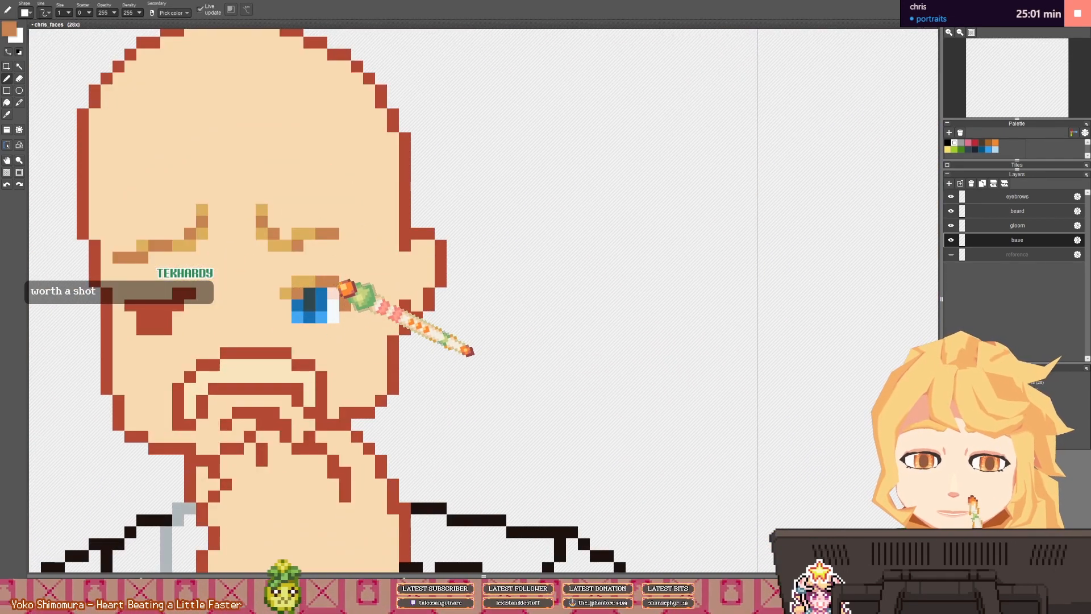
- Refine the outer lid corner of the hand-on-chin portrait's blue eye in brown and add white on the iris's inner side
right_click(310, 271)
click(344, 282)
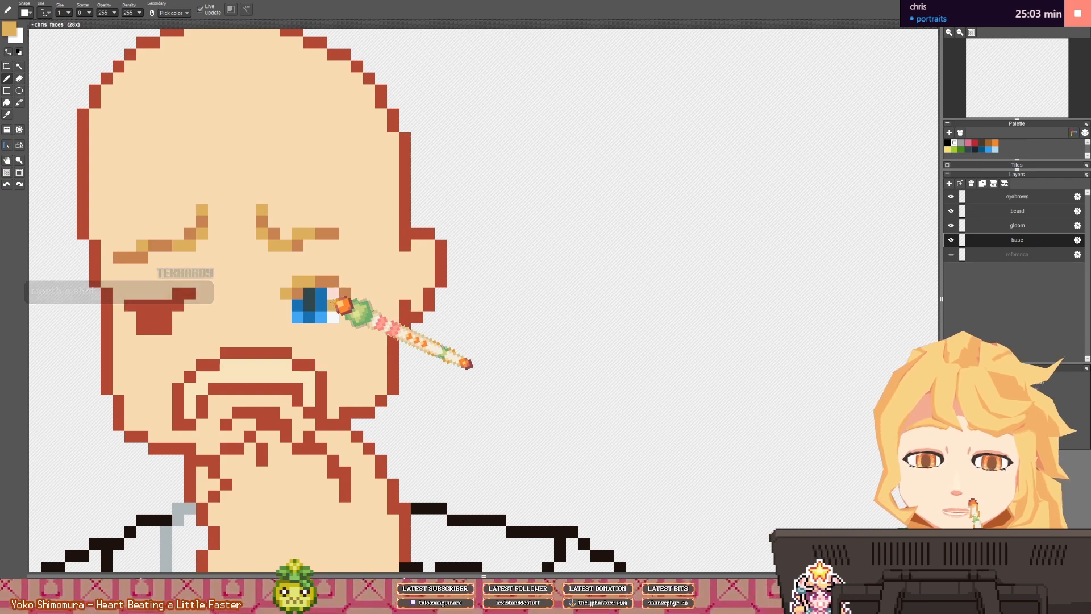
right_click(333, 292)
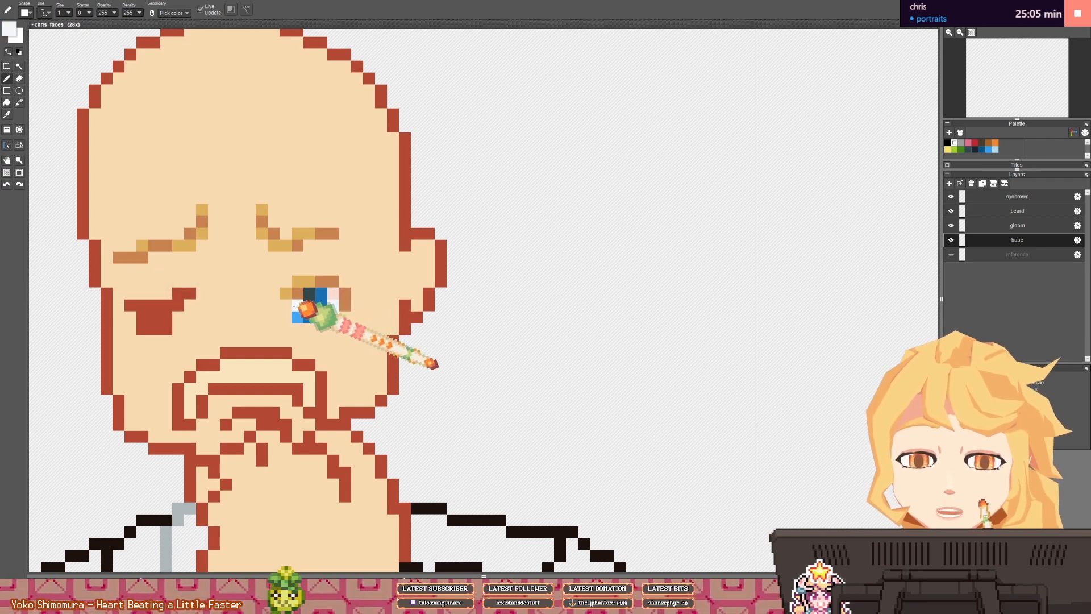
- Add pale pink to the blue eye's inner corner and start repainting the hand-on-chin portrait's other upper lid in golden and brown
scroll(307, 309, down, 5)
scroll(372, 298, up, 1)
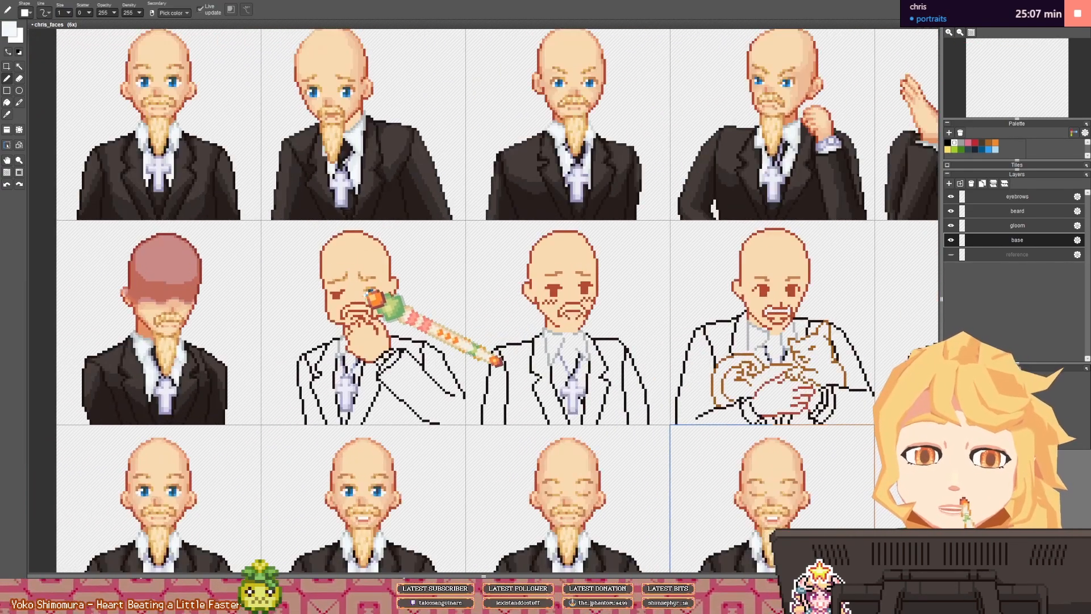
scroll(373, 296, up, 4)
scroll(369, 289, down, 4)
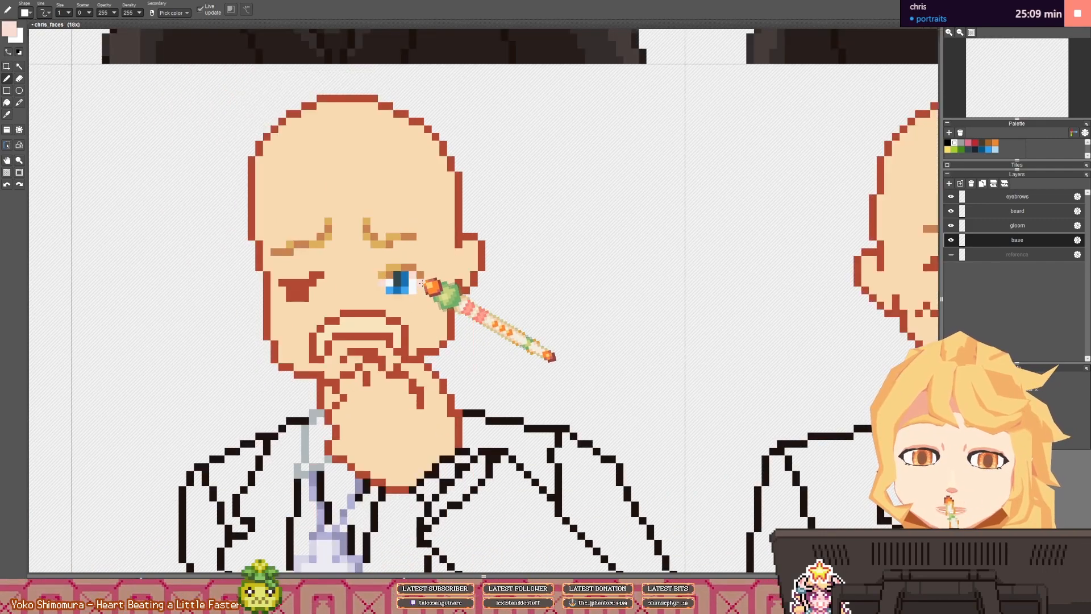
scroll(407, 280, up, 3)
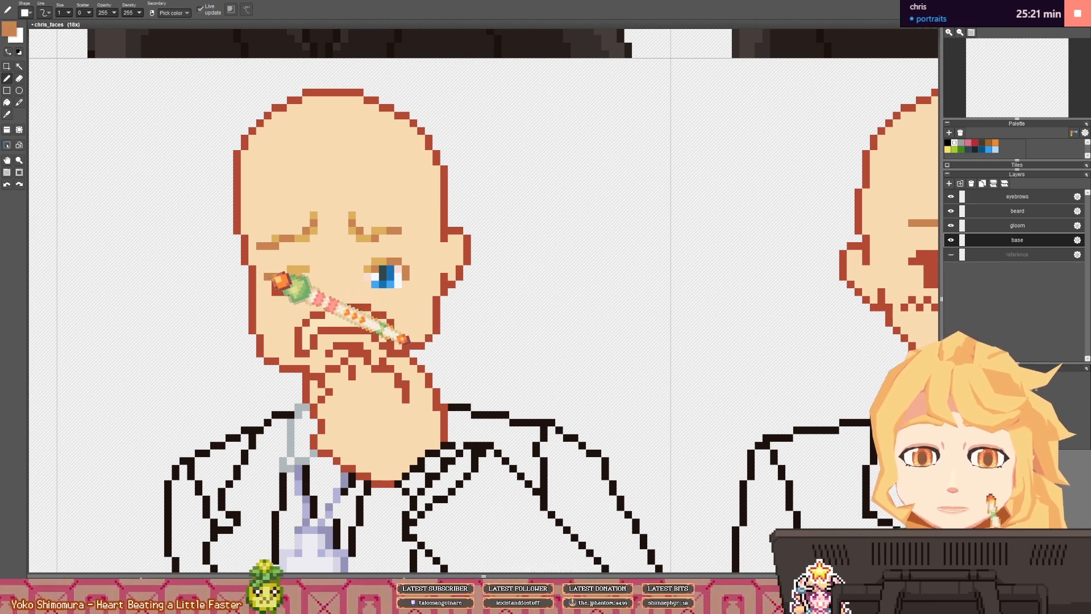
- Copy the blue iris from the finished sad portrait and place it under the lowered eyelid of the hand-on-chin portrait
scroll(322, 288, down, 2)
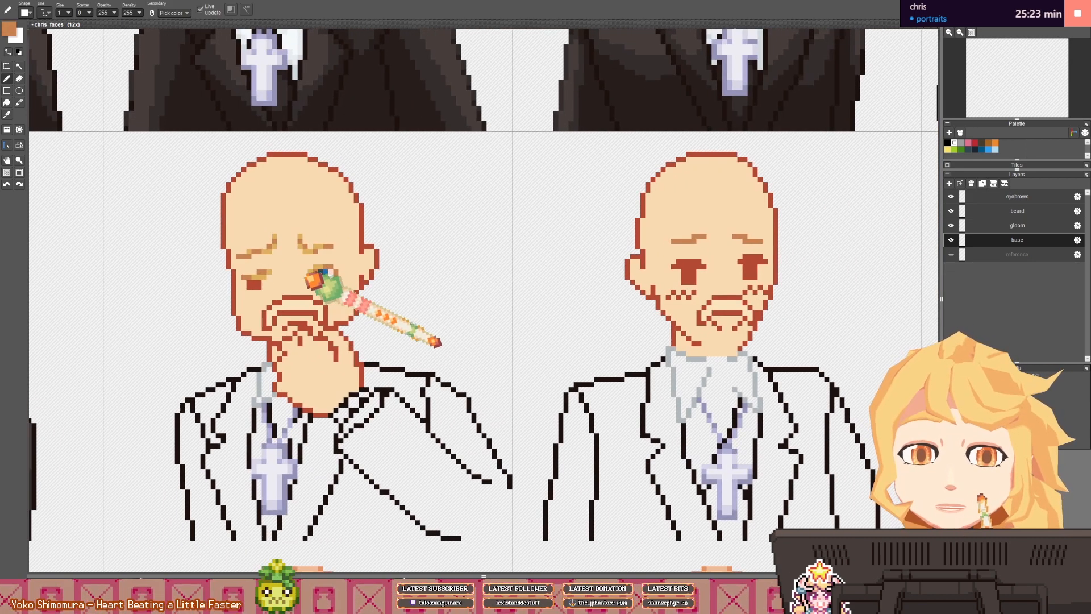
scroll(280, 243, up, 2)
click(7, 66)
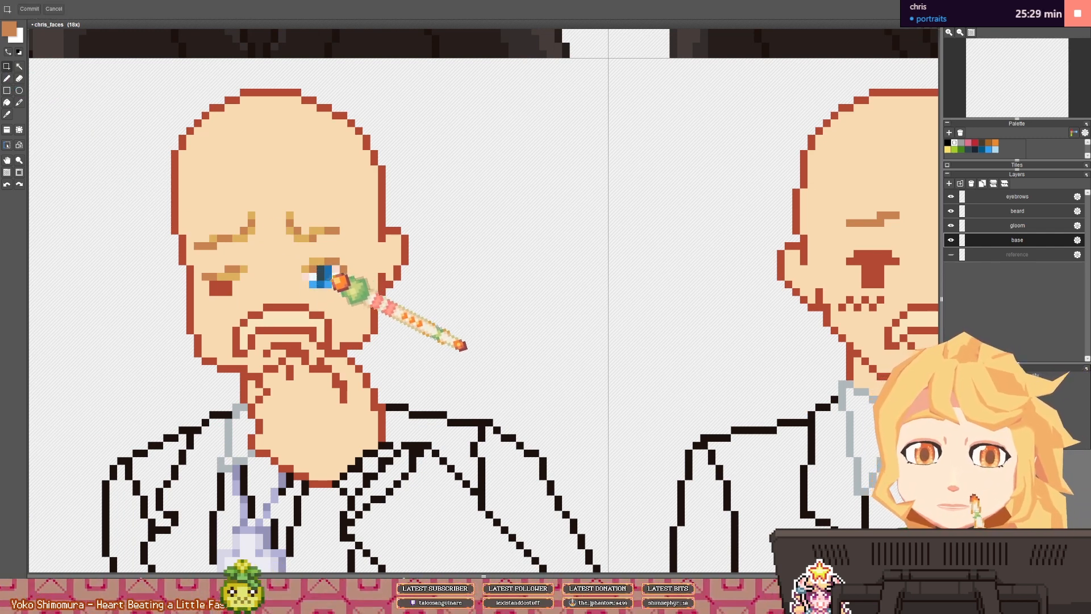
scroll(340, 280, down, 3)
scroll(280, 231, up, 3)
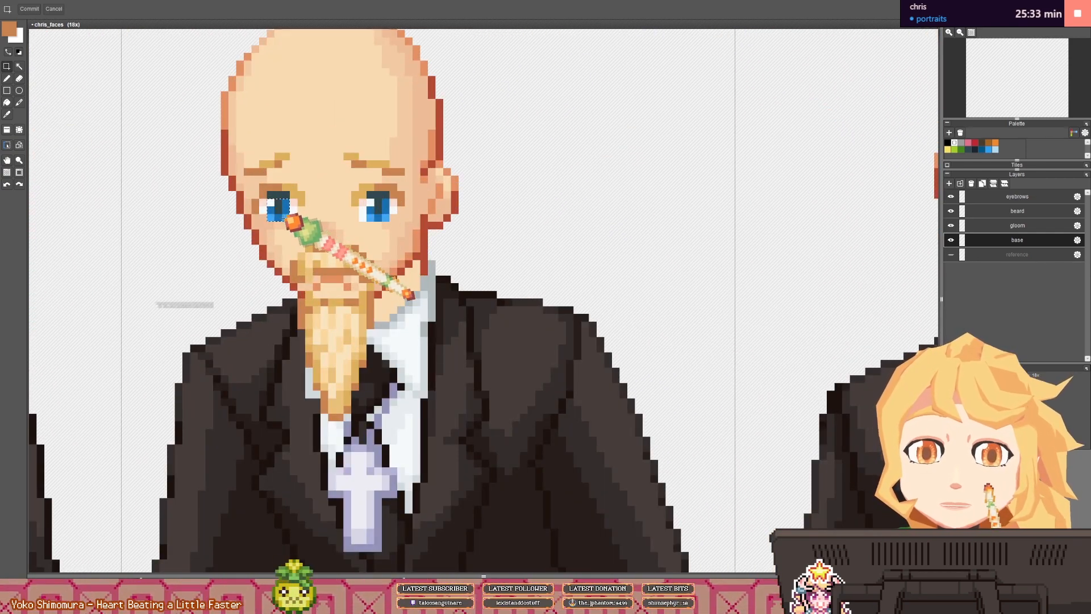
scroll(277, 289, down, 3)
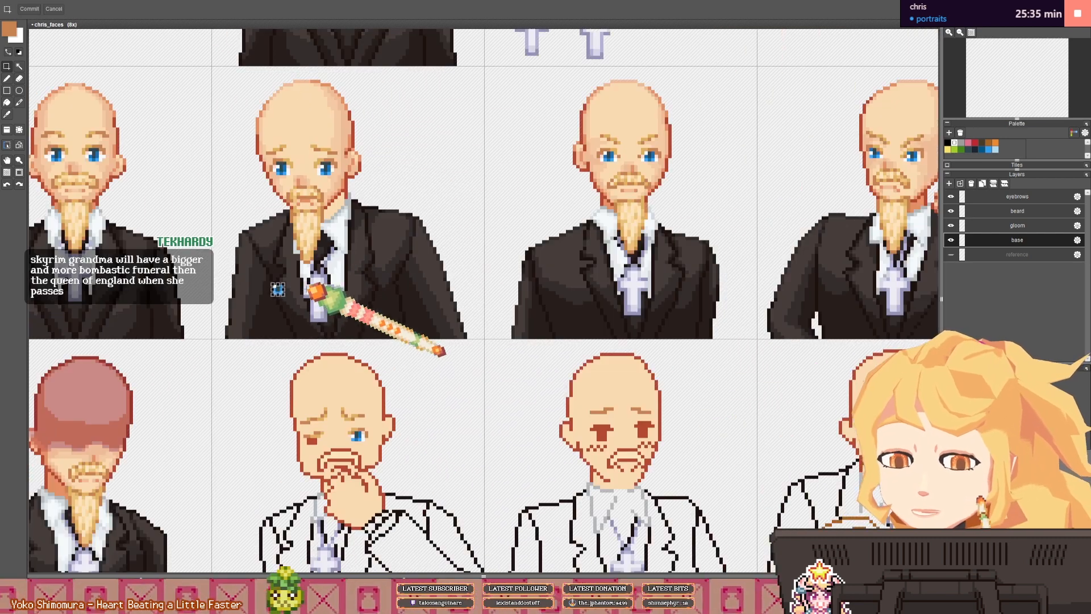
drag(277, 289, 273, 265)
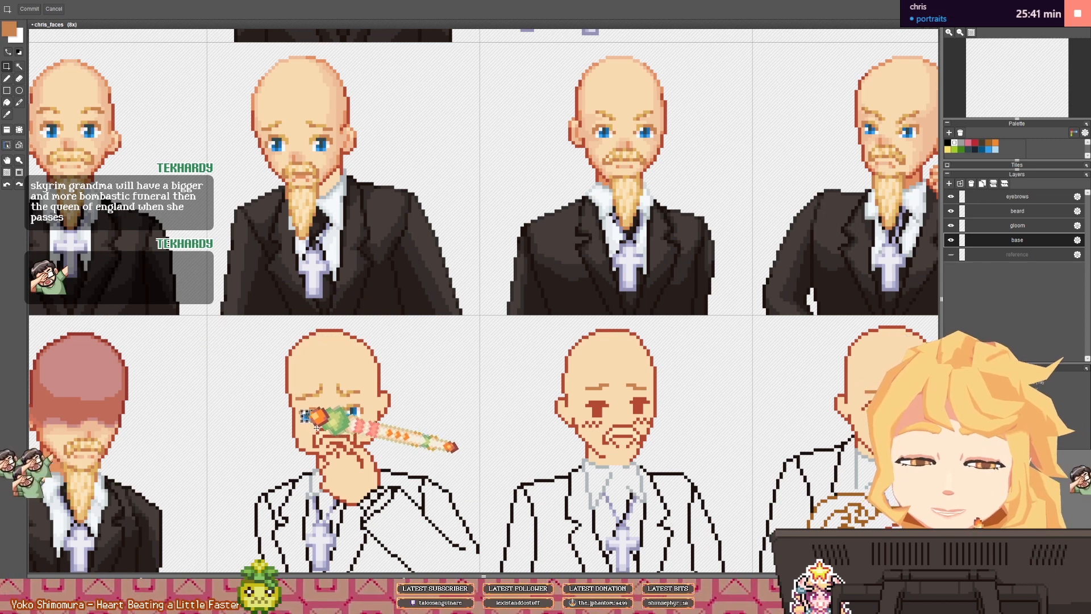
scroll(312, 419, up, 5)
- Paint white and pale pink pixels around the newly placed iris, matching the colours of the portrait's other eye
key(b)
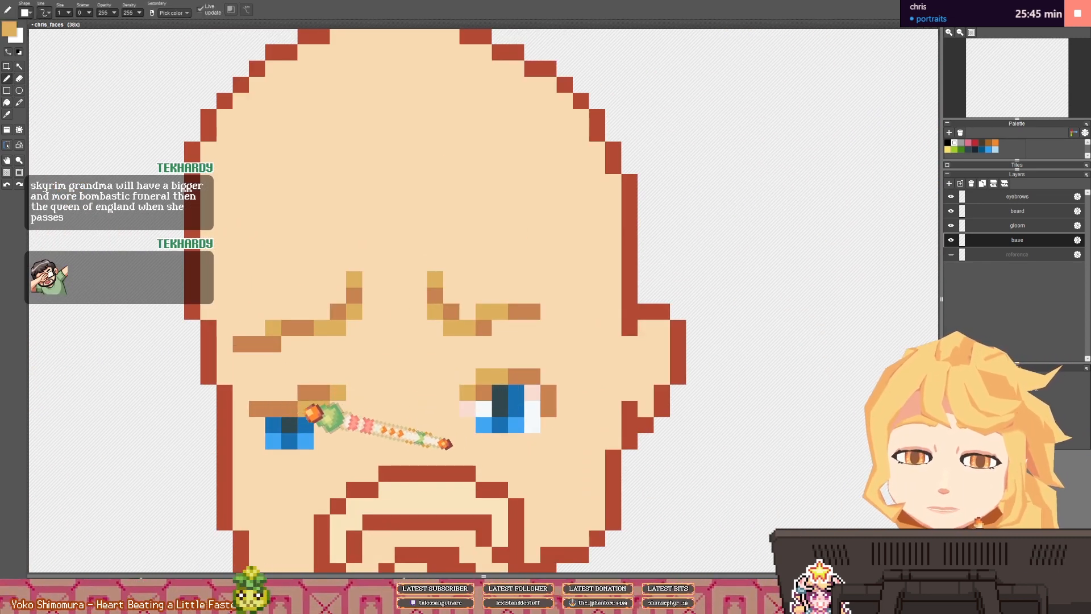
key(x)
click(241, 441)
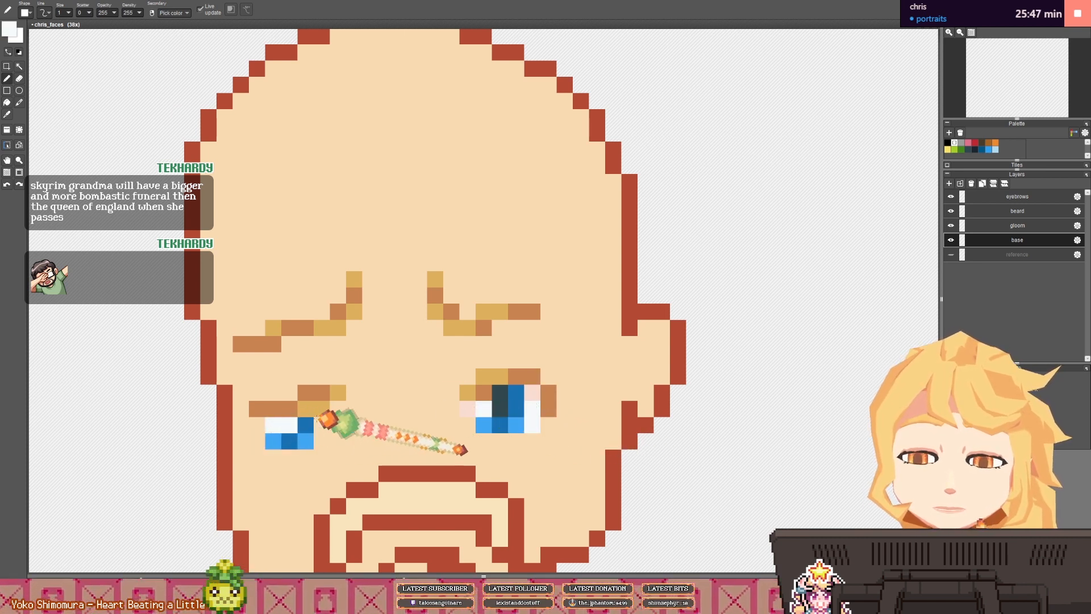
right_click(527, 392)
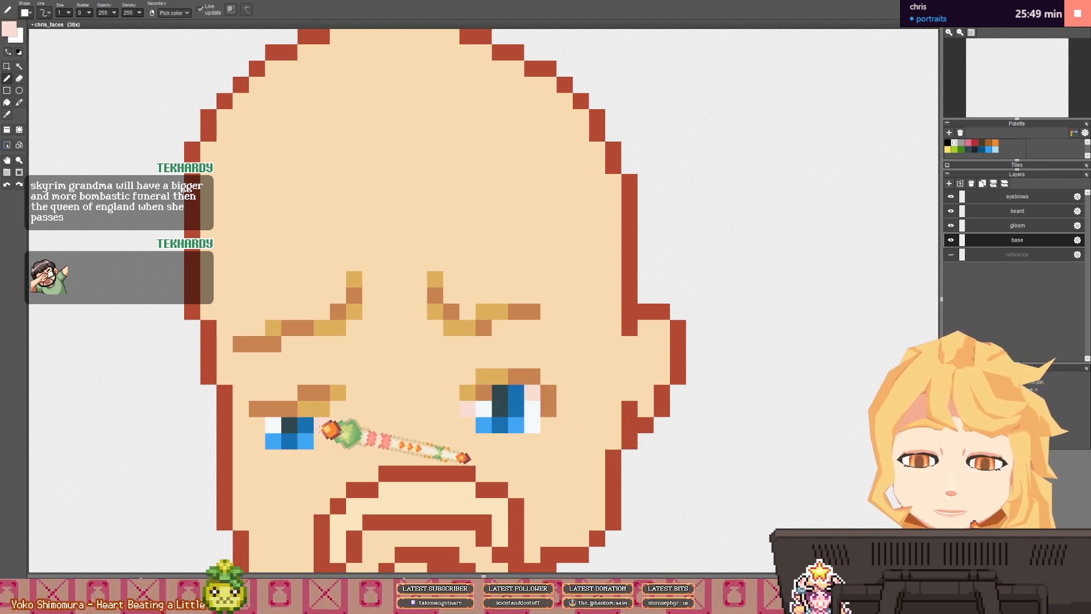
click(322, 426)
key(x)
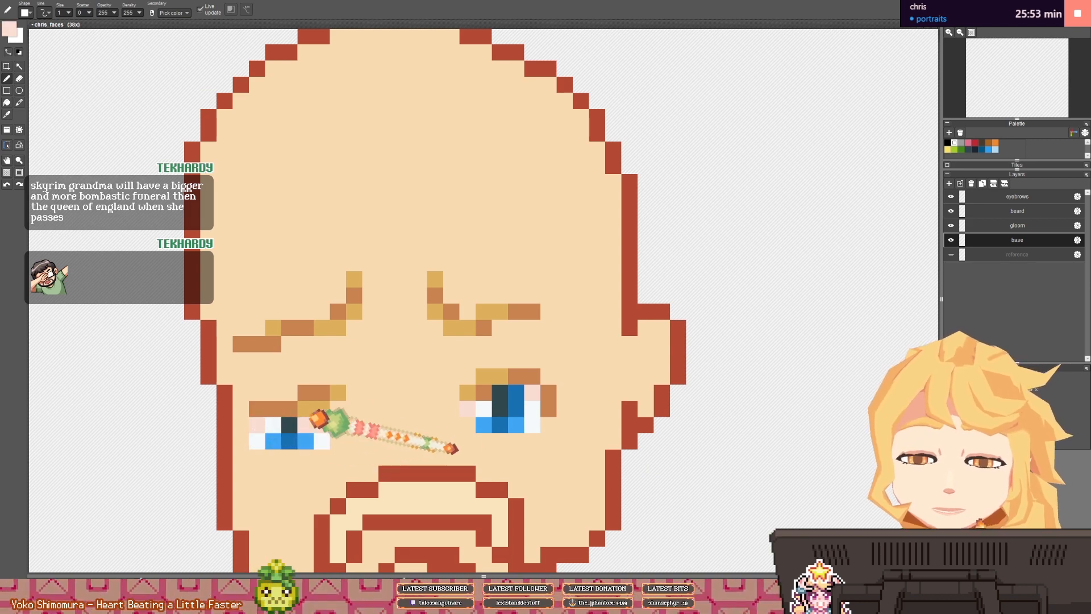
scroll(321, 425, down, 1)
scroll(322, 425, up, 1)
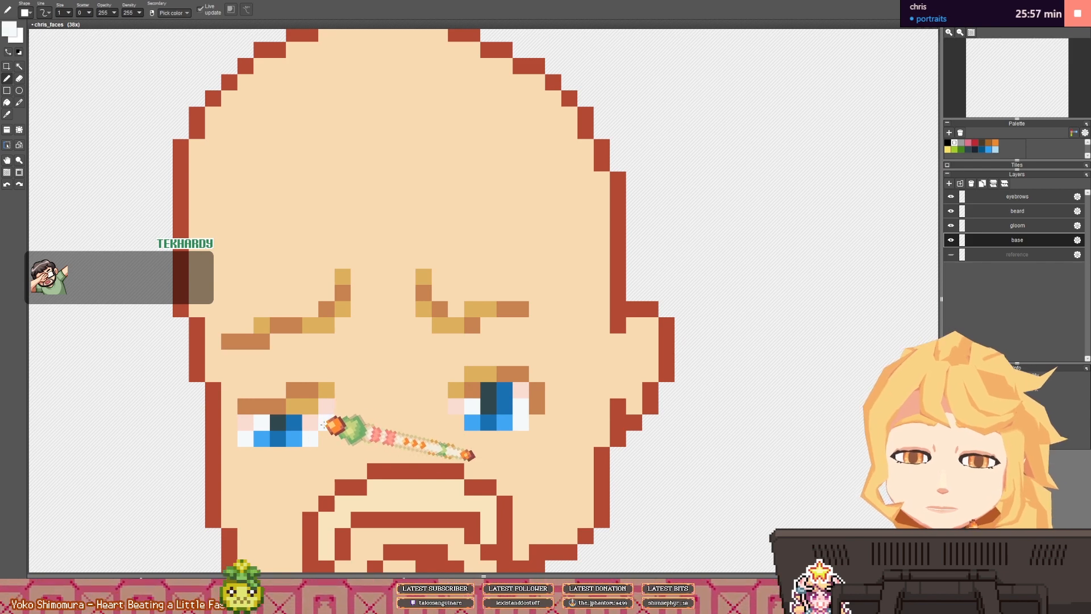
- Recolour the lowered eye's outer corner, using skin tone at the bottom and eyelid brown above it
scroll(323, 425, down, 4)
scroll(367, 410, up, 2)
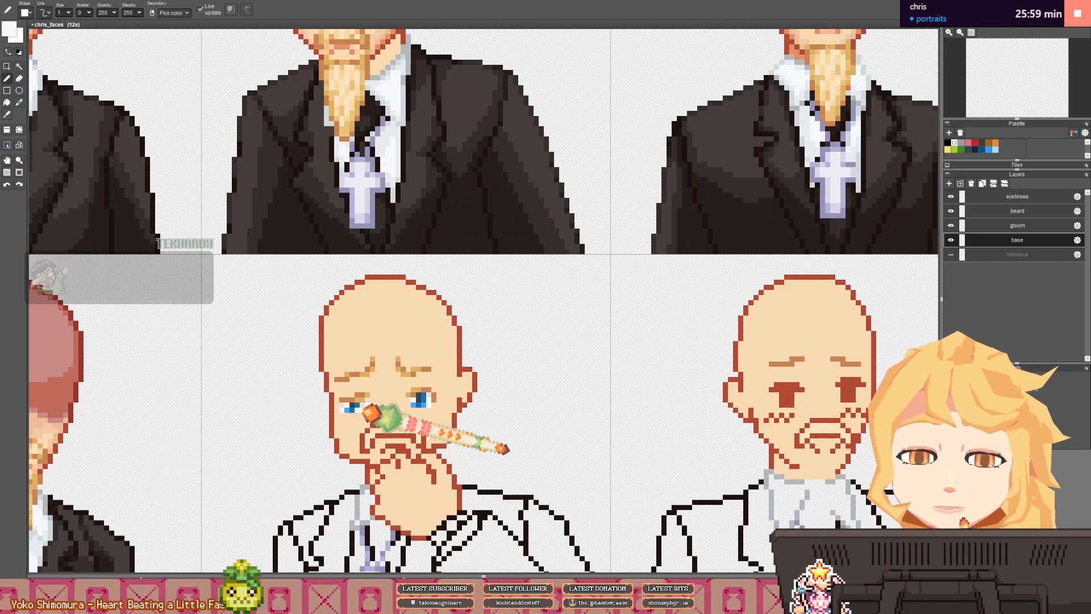
scroll(346, 414, up, 3)
right_click(344, 416)
click(336, 404)
right_click(336, 379)
click(336, 392)
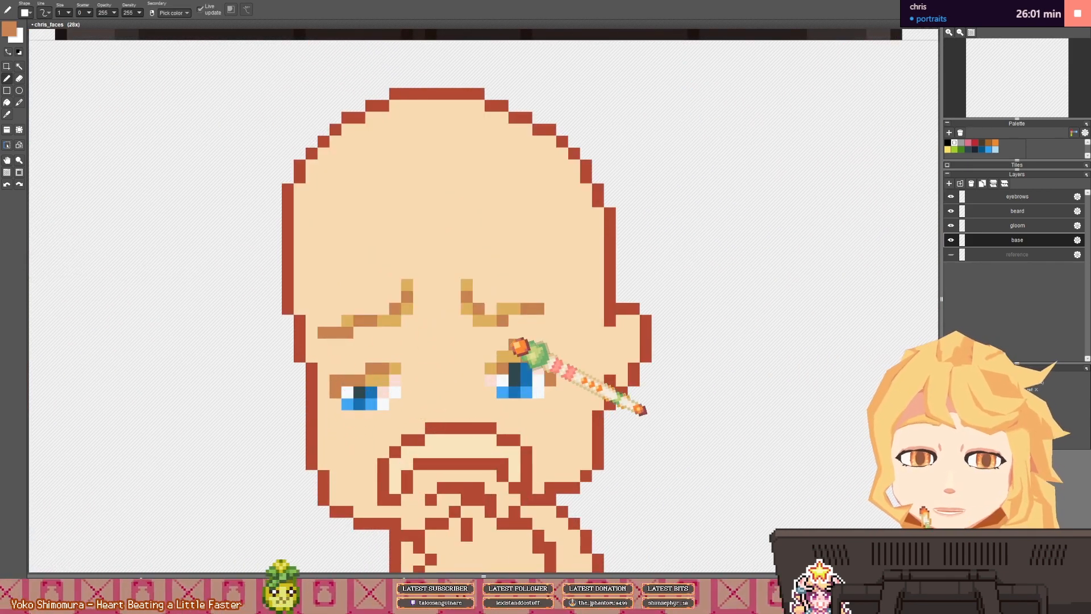
- Select and copy the blond moustache from the stern front-facing portrait, including both drooping ends, and clear the selection
scroll(517, 345, down, 5)
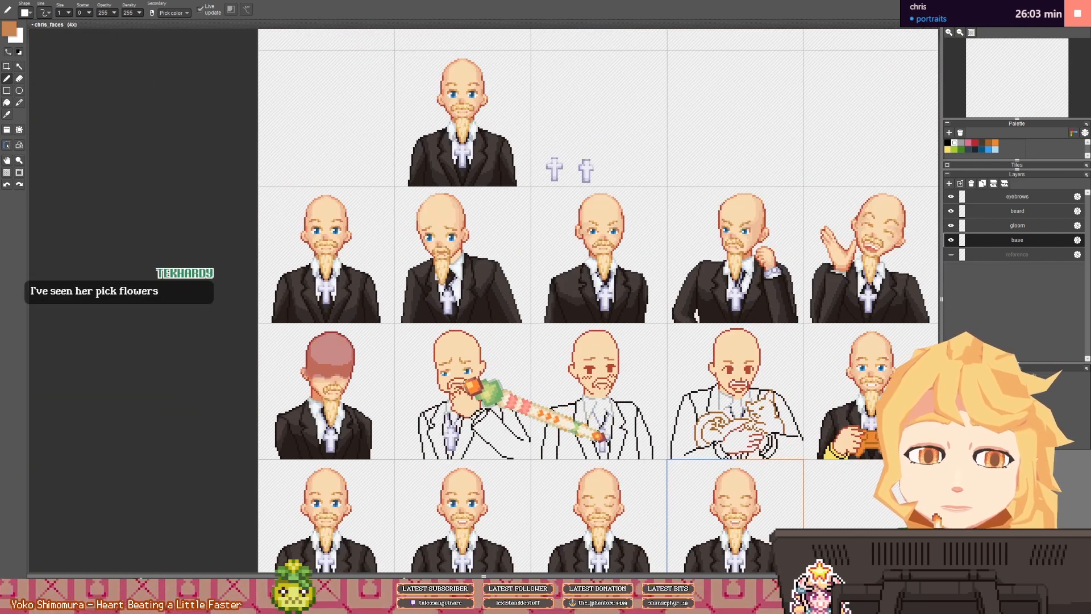
scroll(523, 132, up, 2)
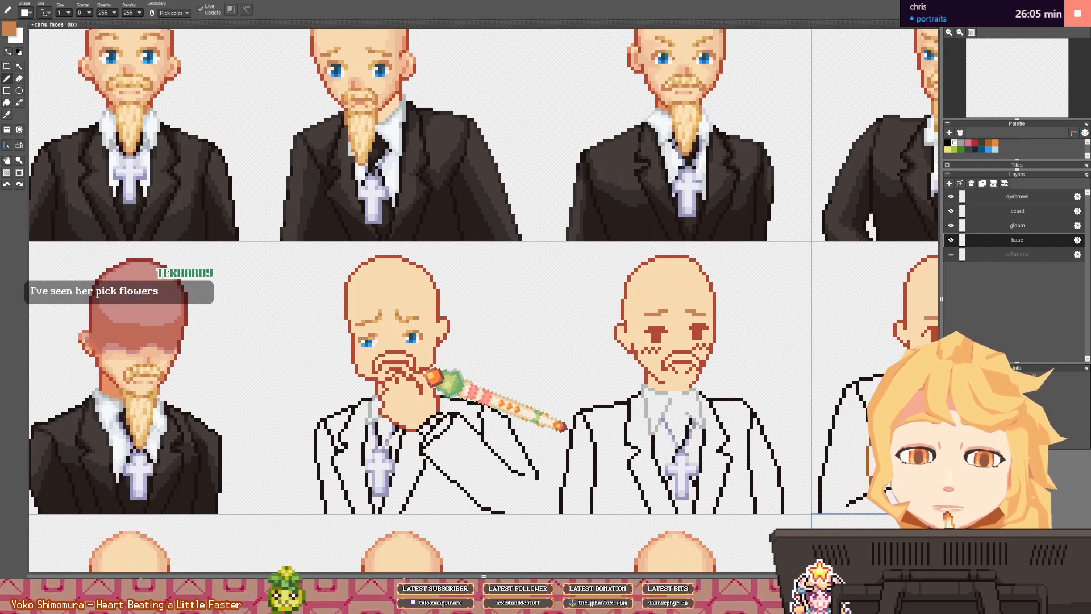
scroll(445, 358, down, 1)
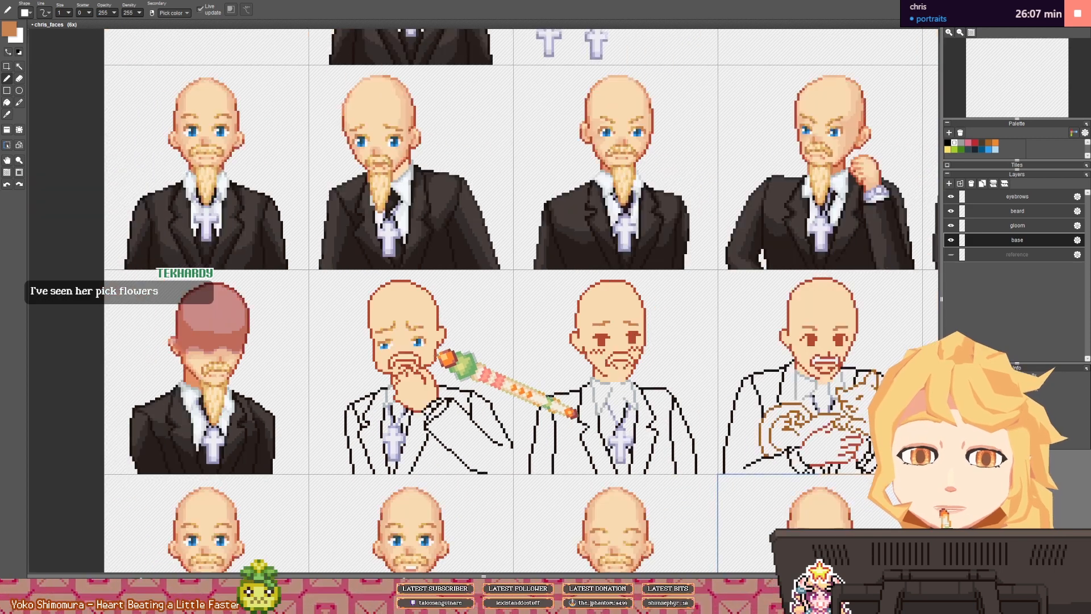
mouse_move(446, 364)
mouse_down()
mouse_move(422, 358)
mouse_move(430, 340)
mouse_up()
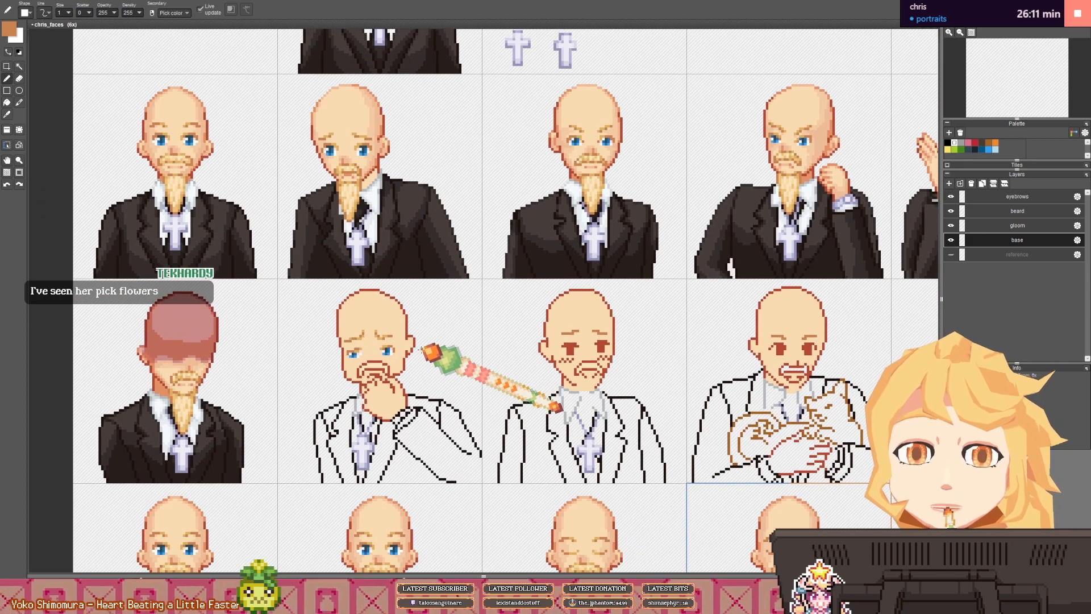
scroll(425, 345, up, 1)
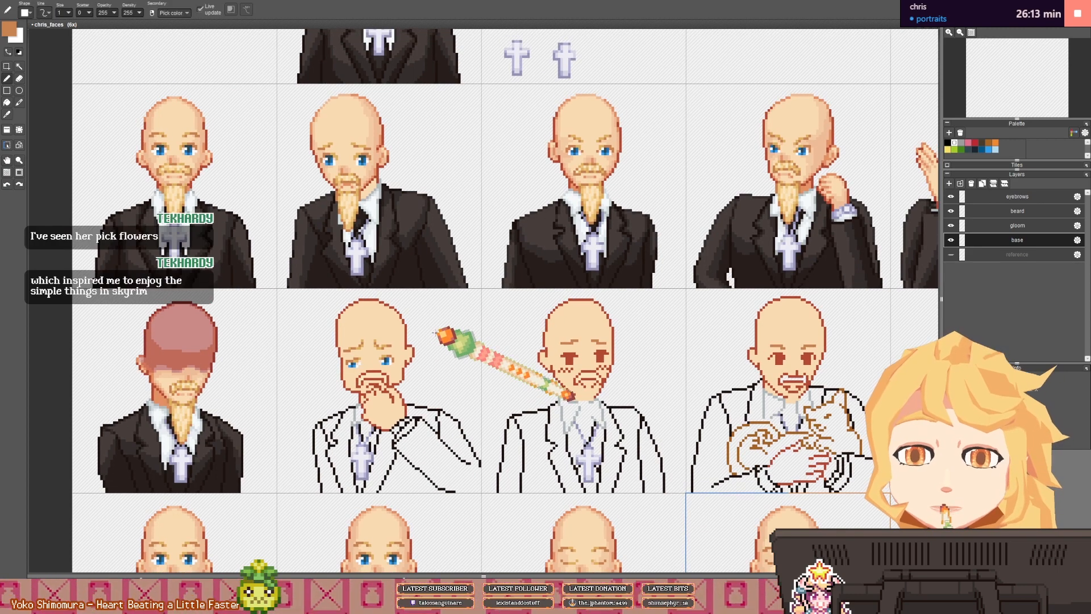
drag(440, 326, 372, 384)
drag(478, 324, 246, 341)
click(6, 66)
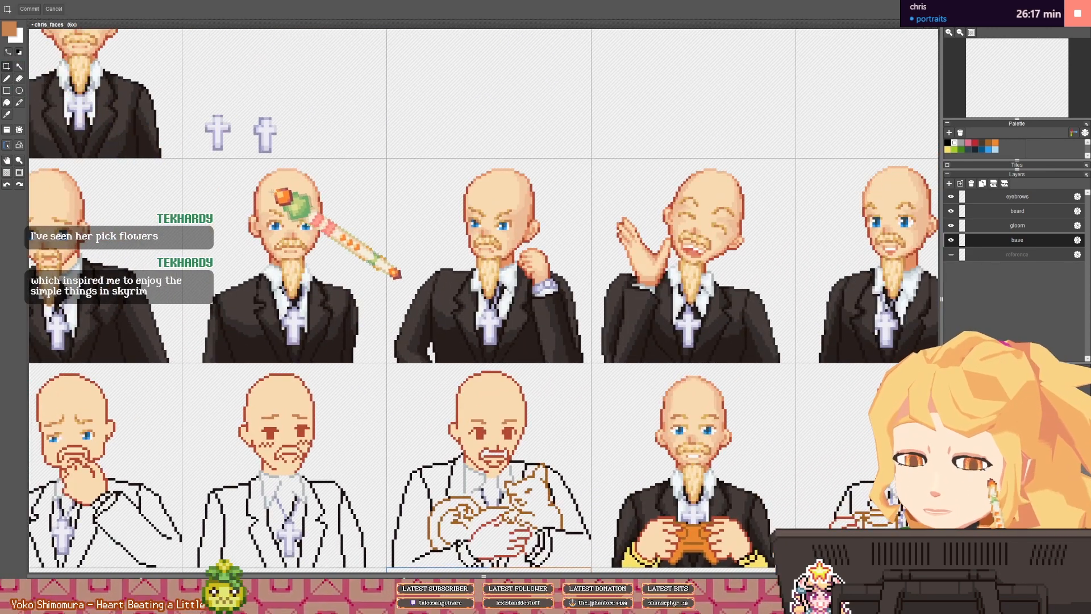
scroll(282, 199, up, 2)
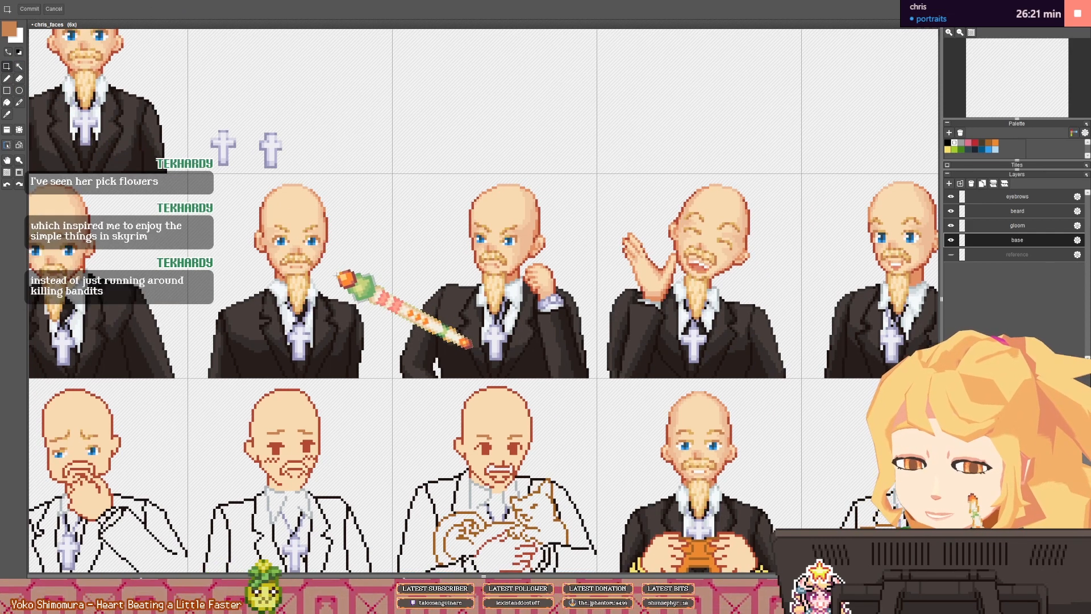
scroll(364, 218, up, 3)
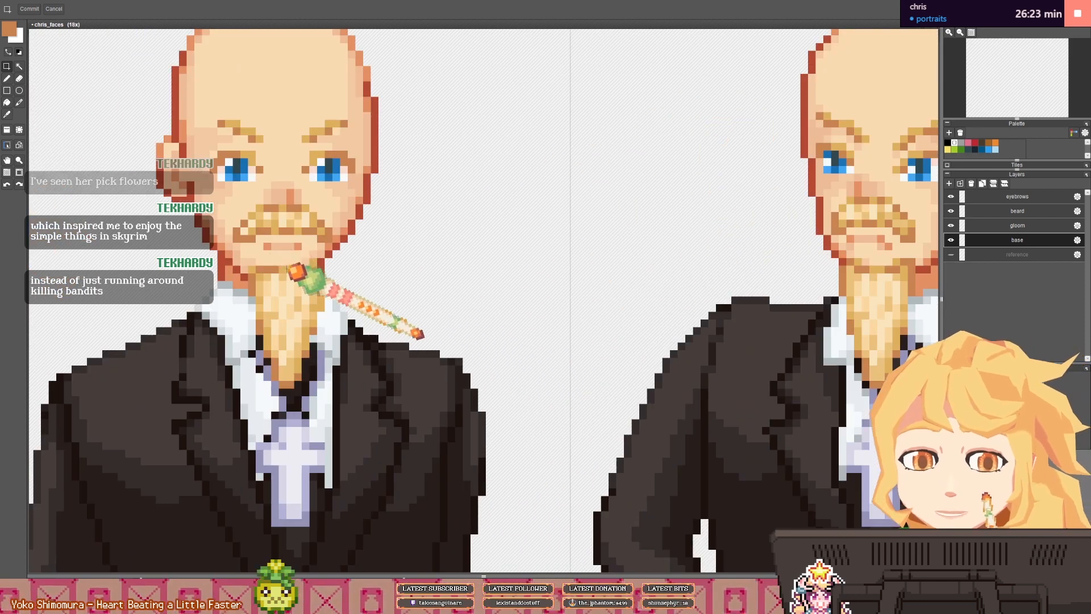
drag(237, 232, 251, 240)
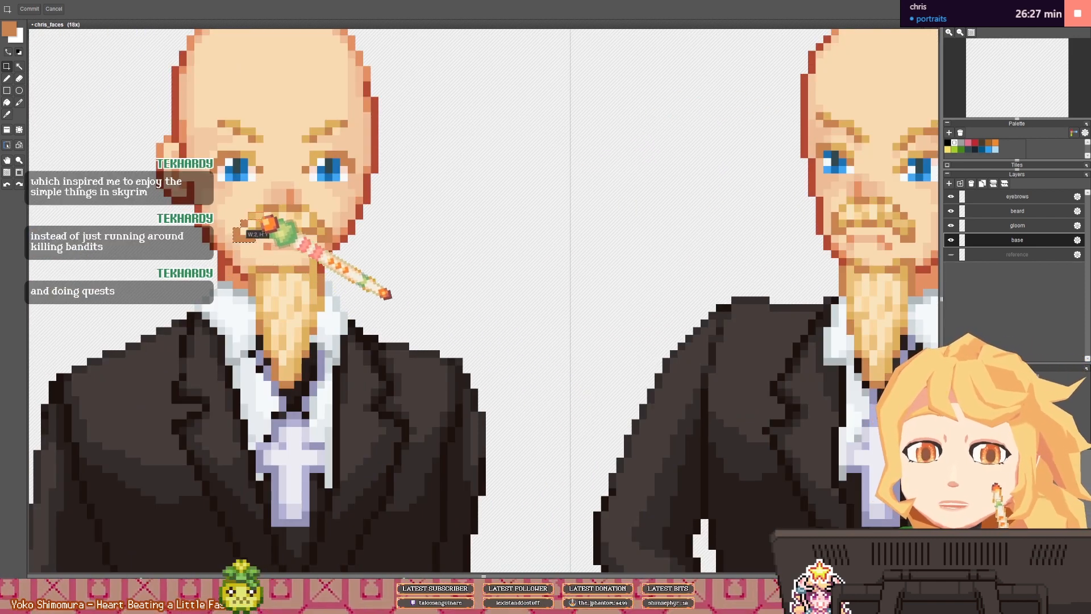
drag(256, 204, 325, 234)
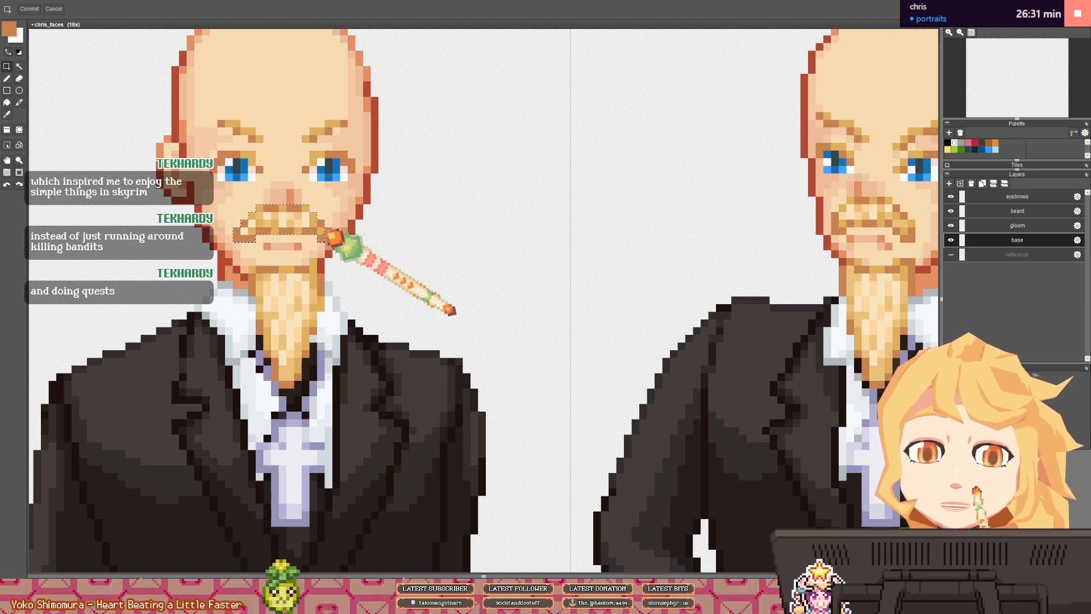
key(ctrl+z)
- Place the copied moustache over the red mouth outline of the hand-on-chin portrait
scroll(335, 238, down, 6)
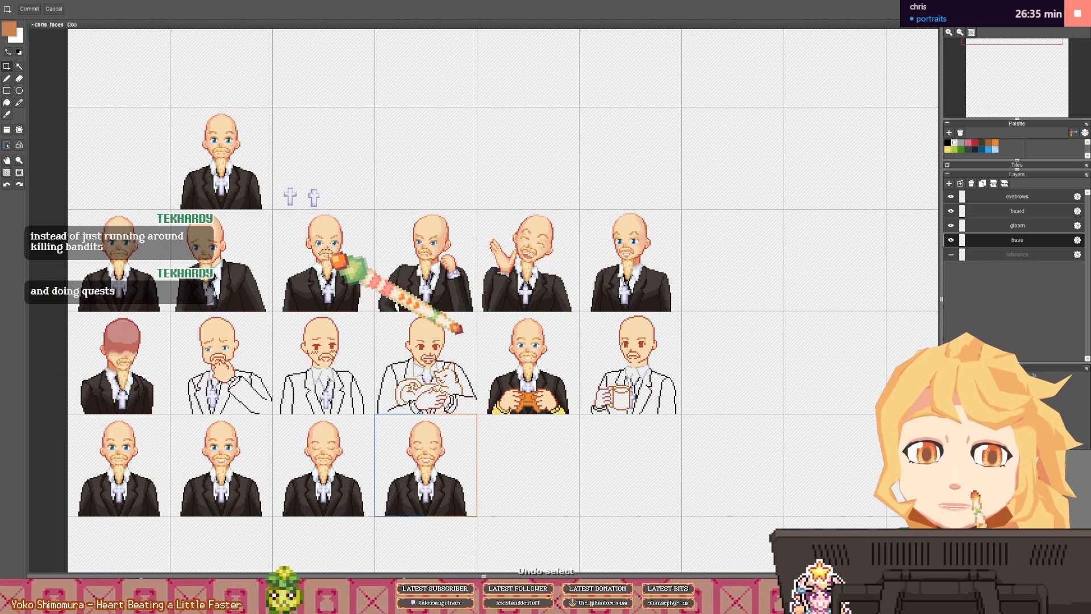
scroll(218, 352, up, 2)
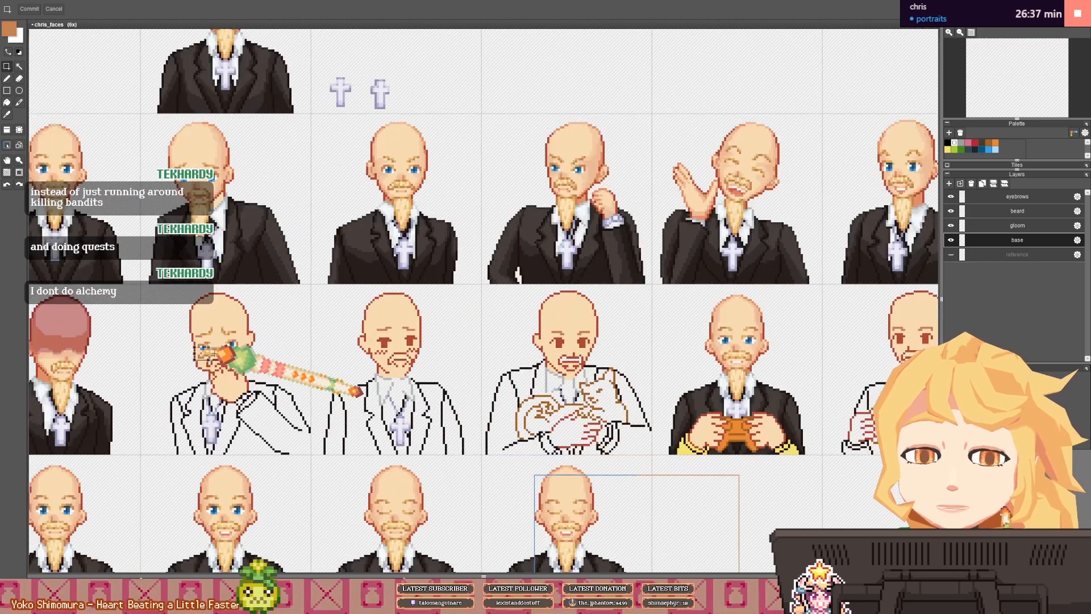
scroll(215, 353, up, 3)
drag(217, 352, 248, 368)
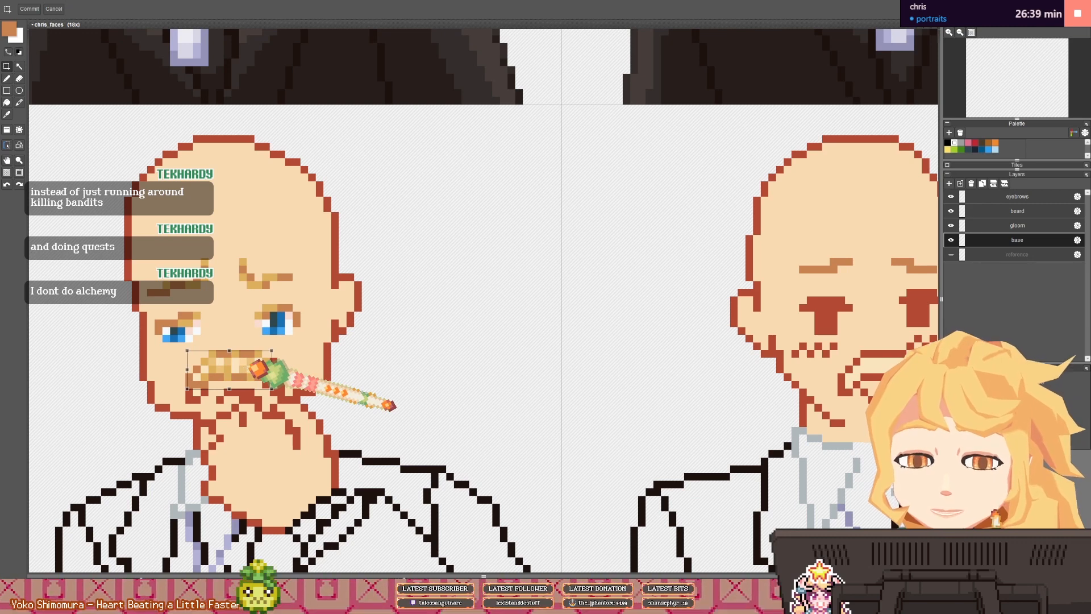
- Reshape the moustache into a downturned arch with longer brown ends and clean up the old red outline with skin tone
key(b)
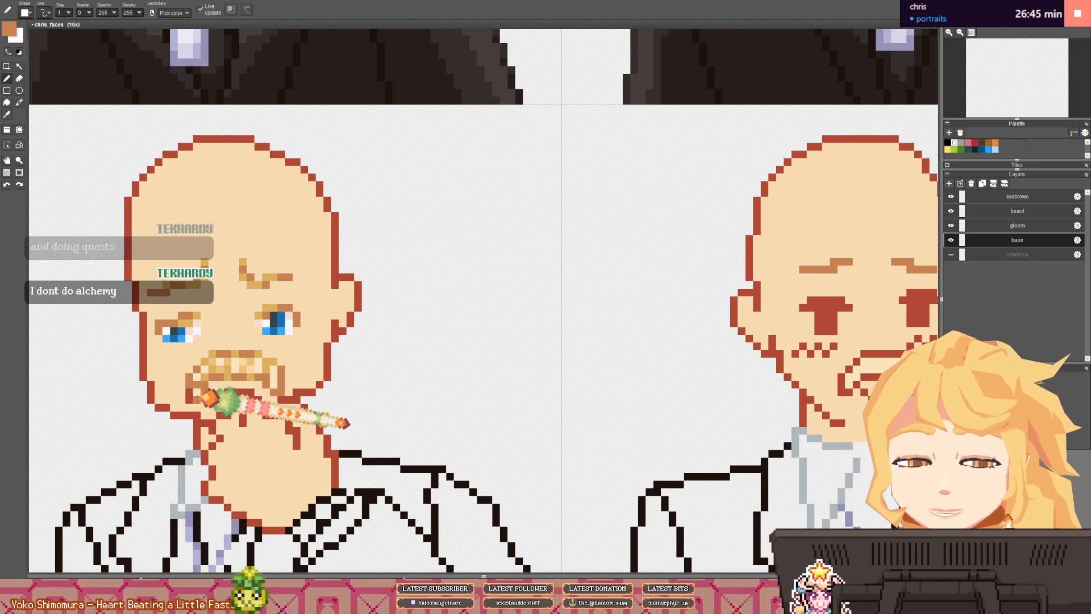
right_click(206, 379)
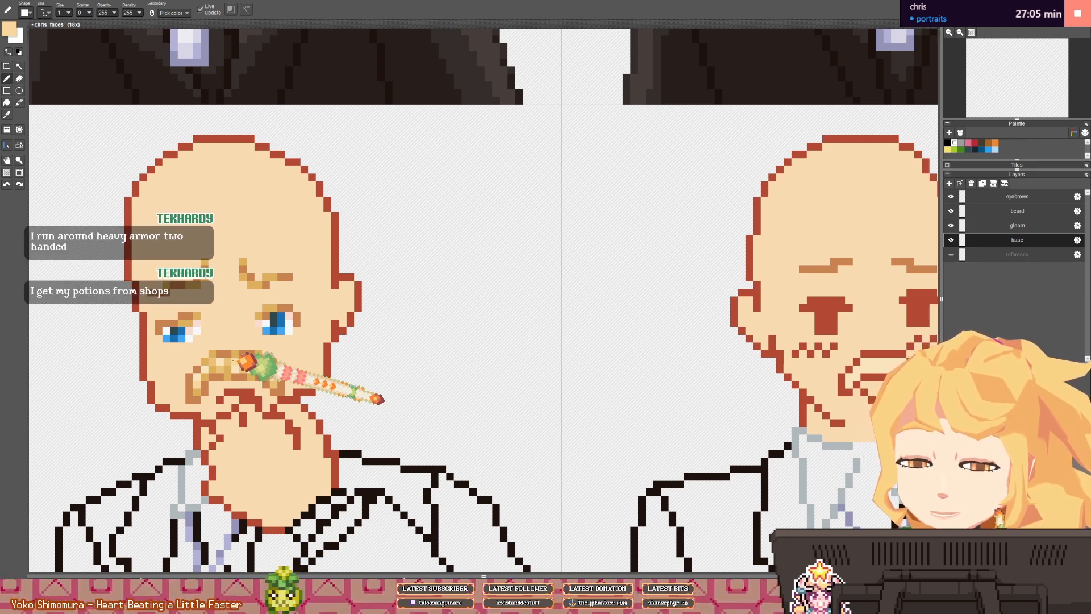
scroll(311, 242, down, 3)
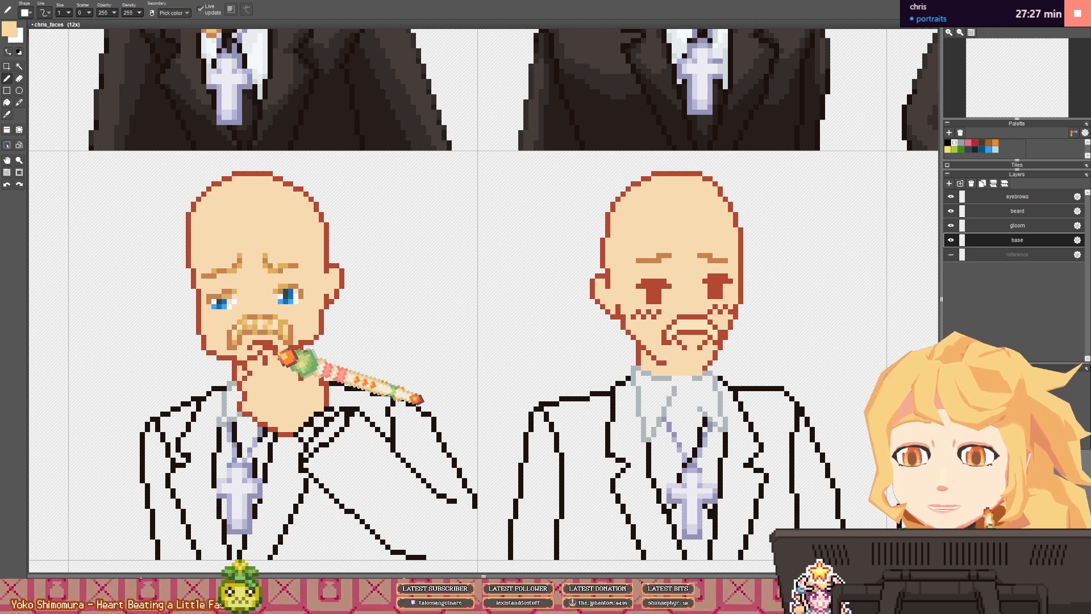
scroll(260, 367, up, 3)
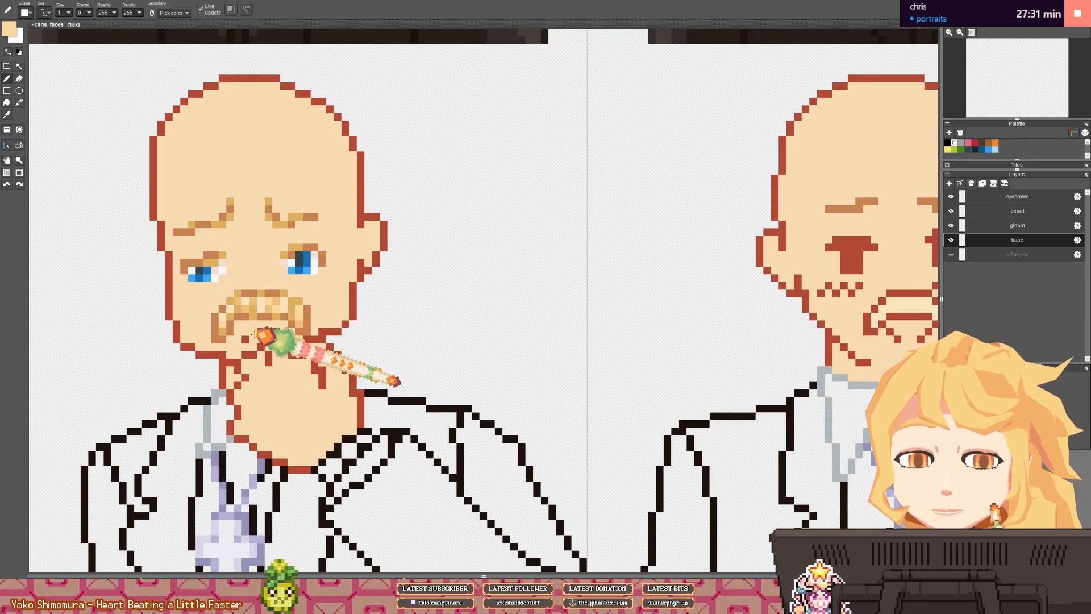
- Sample the orange skin shade from the finished sad portrait and paint softening pixels along the hand-on-chin portrait's head outline
scroll(212, 497, down, 2)
scroll(215, 324, down, 2)
drag(207, 301, 254, 161)
scroll(295, 179, up, 3)
right_click(296, 210)
scroll(296, 209, down, 2)
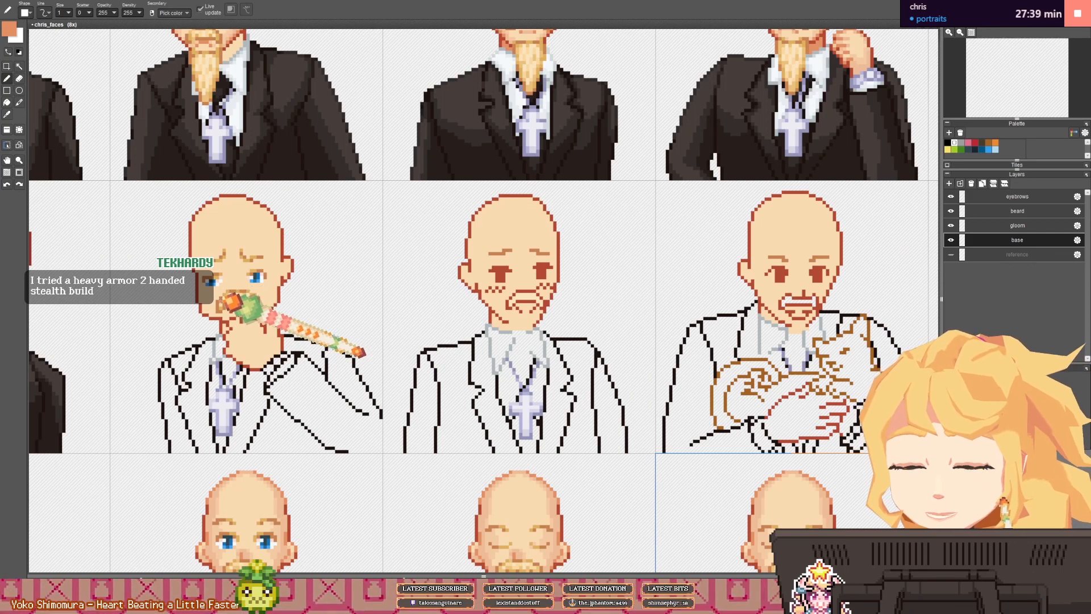
scroll(224, 301, up, 2)
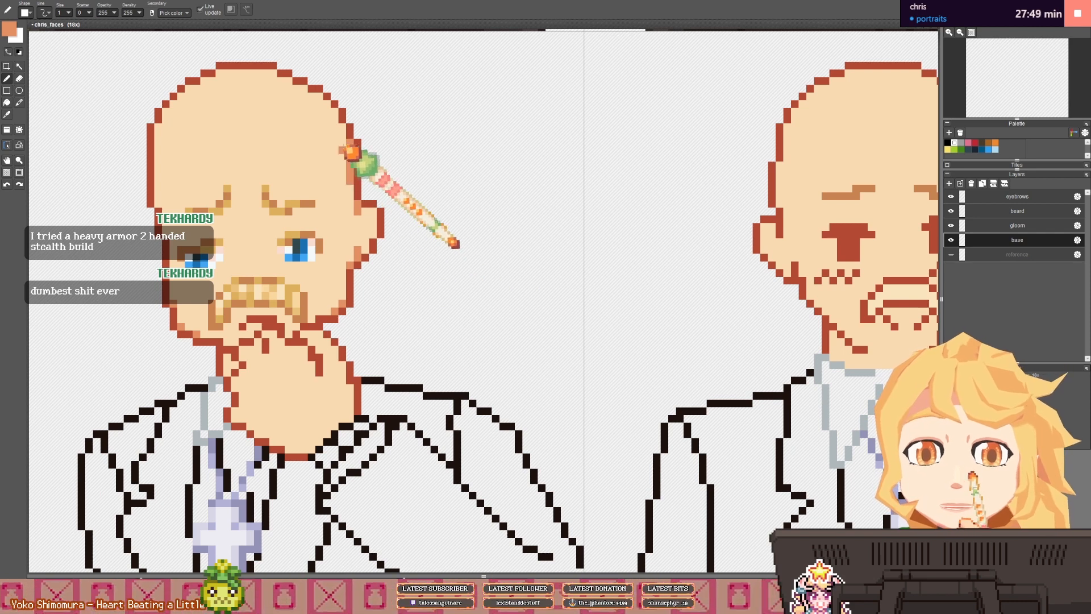
click(342, 127)
drag(166, 230, 192, 233)
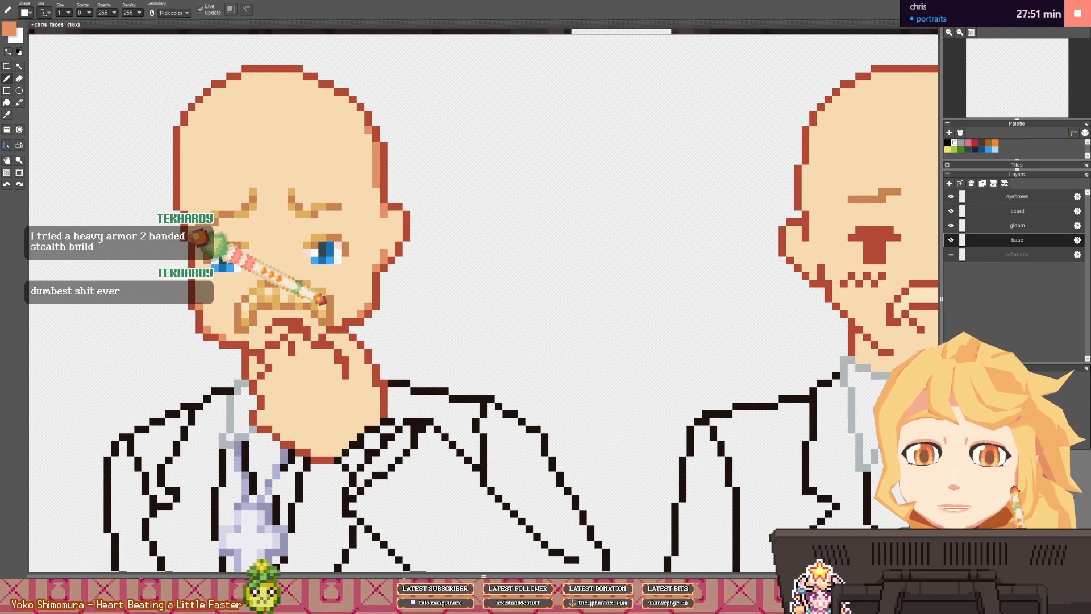
- Sample the light peach shadow tone from the finished sad portrait and shade the hand-on-chin portrait's jaw below the ear
scroll(222, 220, down, 3)
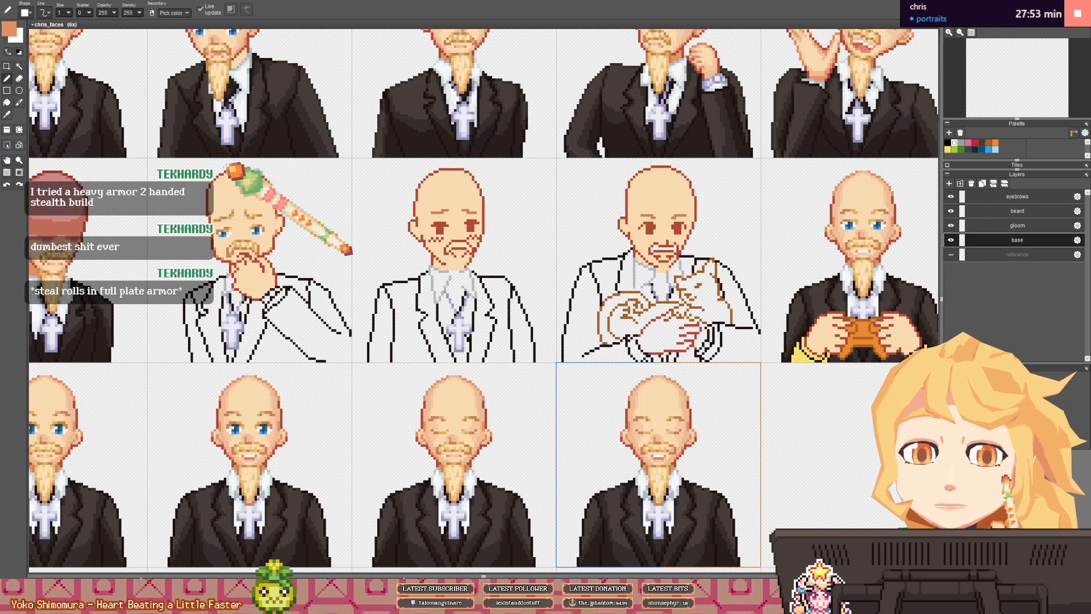
drag(237, 31, 237, 170)
scroll(246, 168, up, 3)
right_click(250, 178)
scroll(248, 183, down, 3)
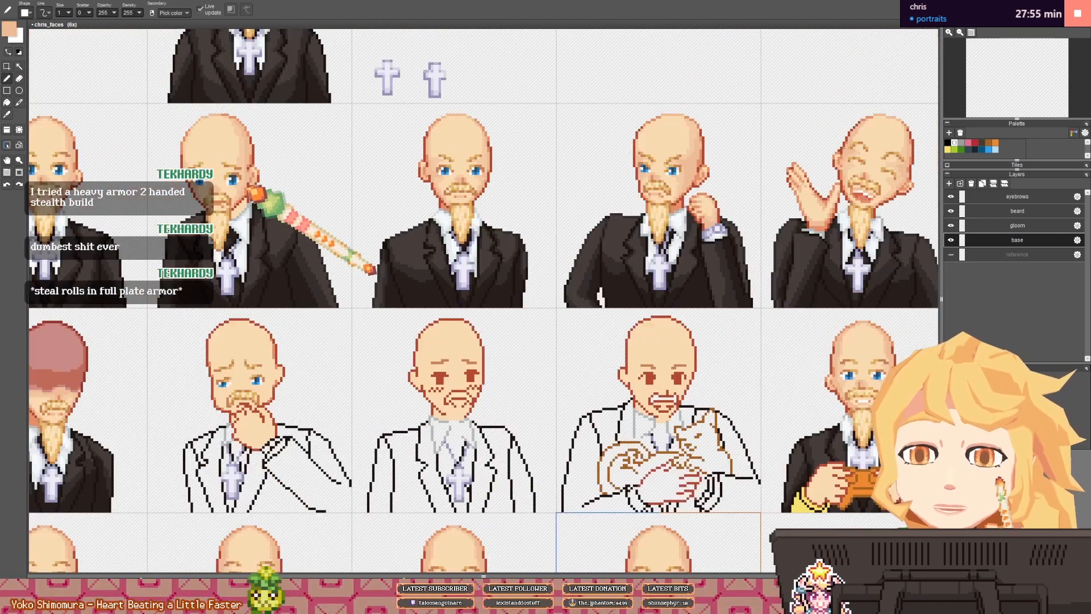
drag(253, 294, 282, 215)
scroll(294, 316, up, 2)
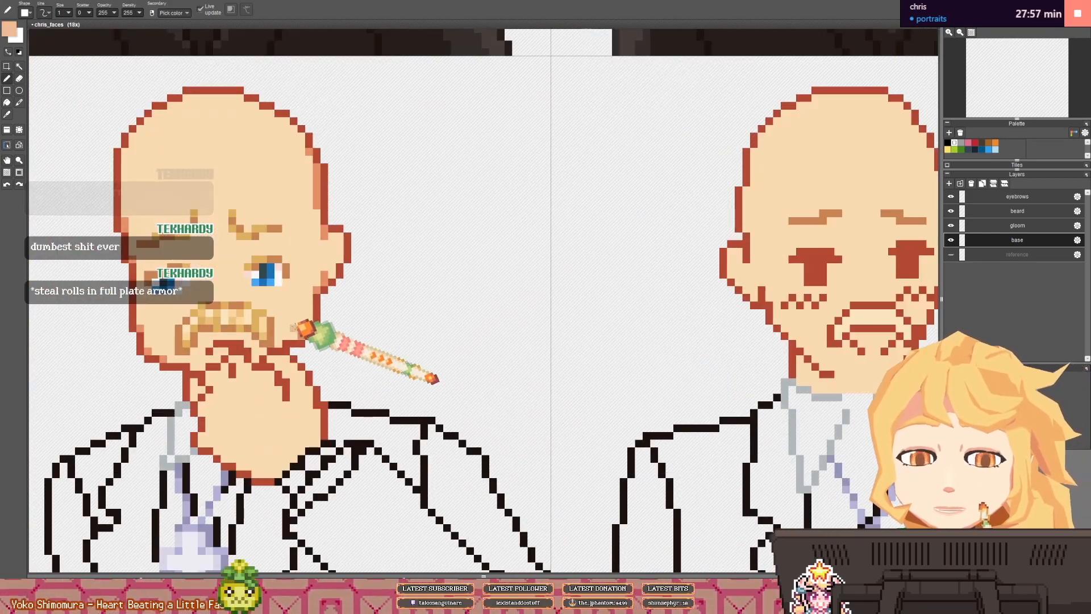
drag(286, 336, 307, 312)
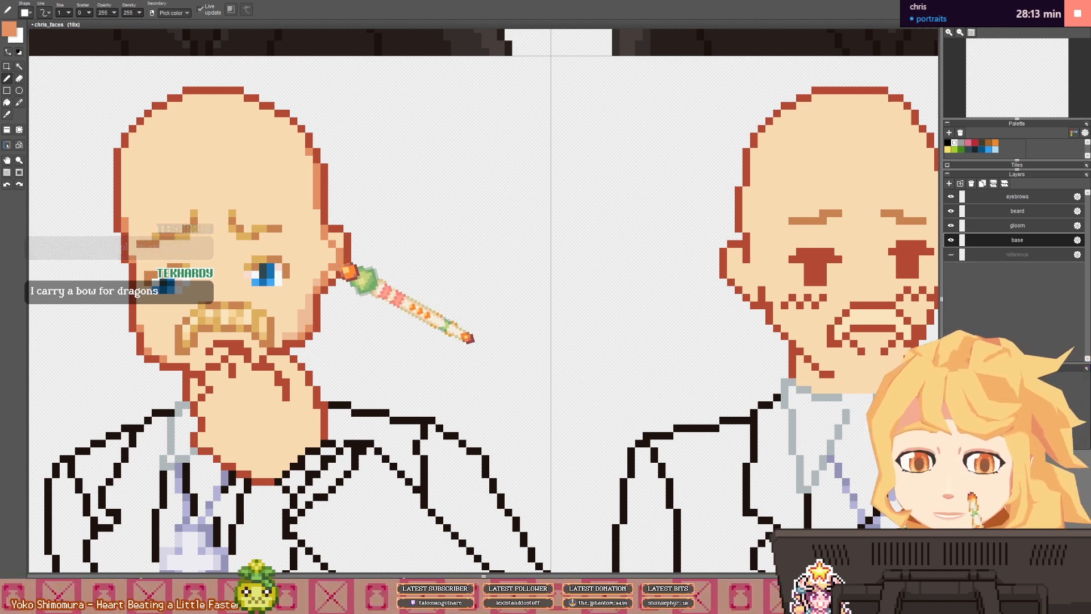
- Shade the ear, the ear-side edge of the head and the opposite cheek with peach and orange skin tones
right_click(334, 256)
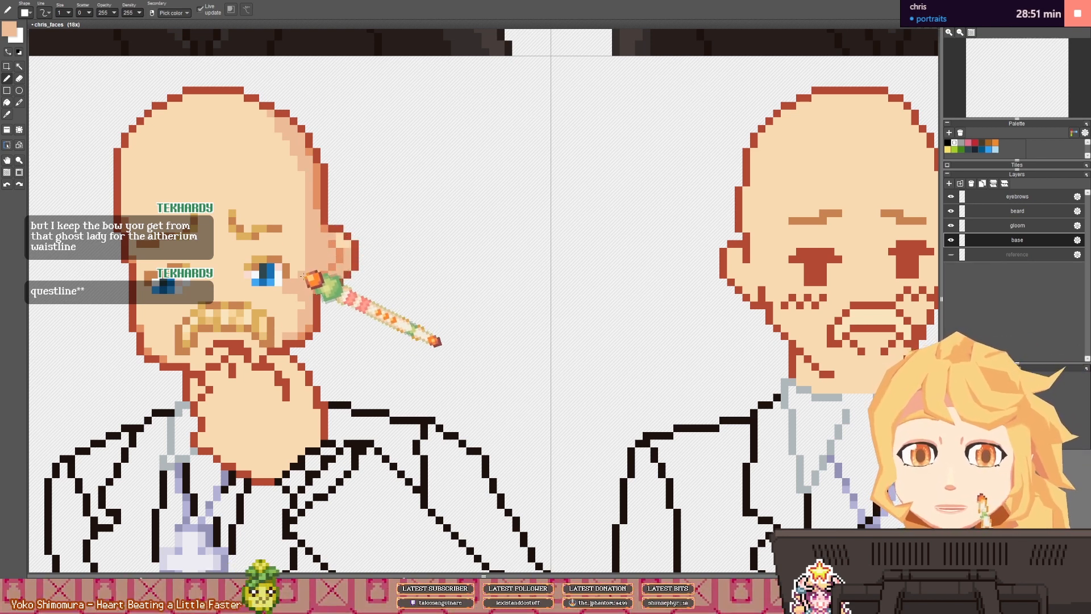
drag(203, 293, 237, 289)
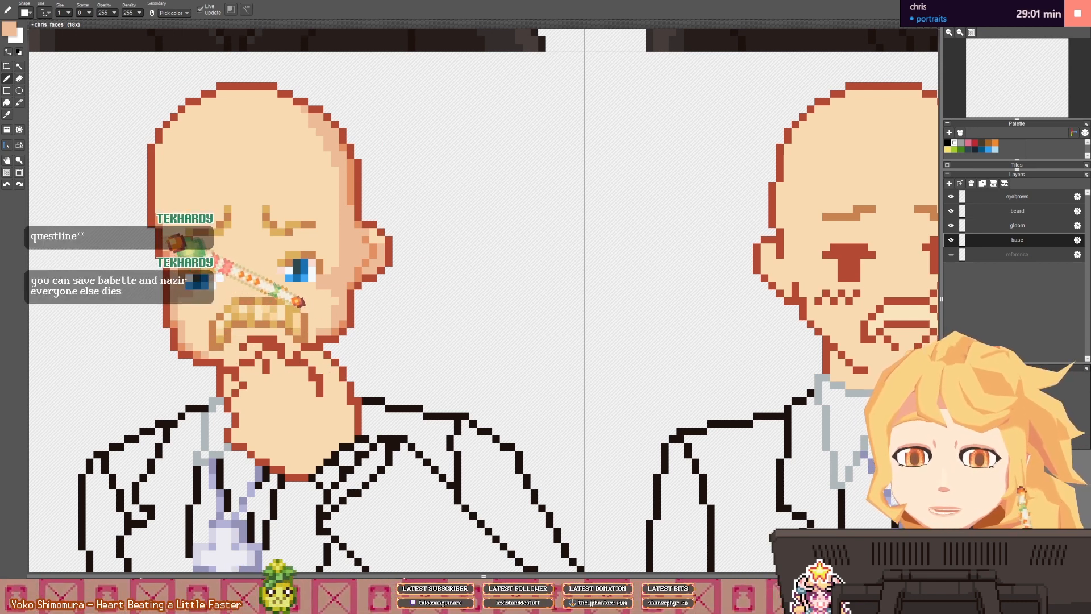
scroll(341, 250, down, 5)
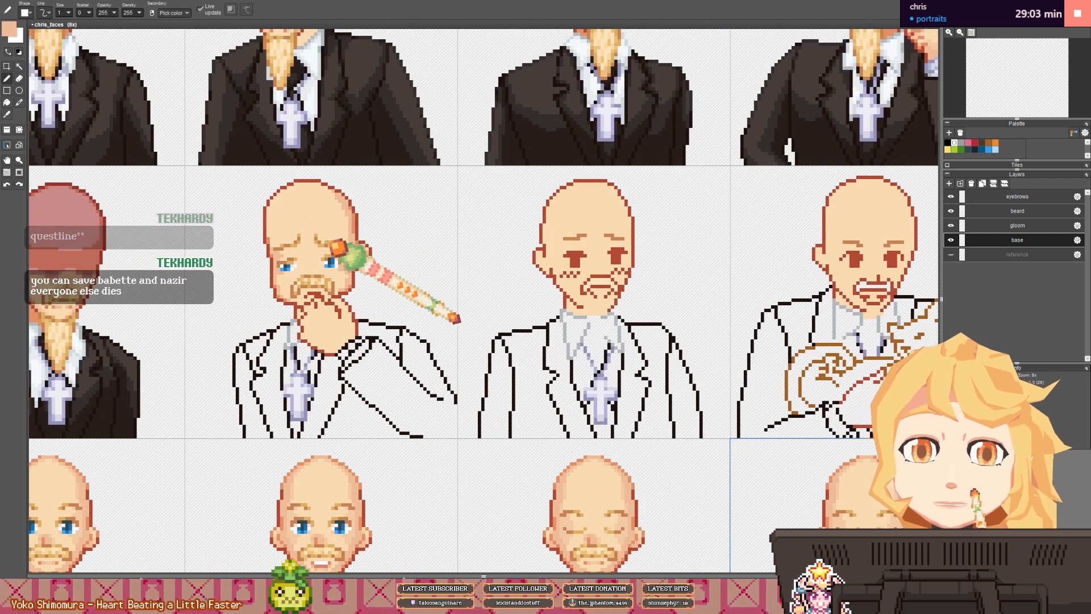
scroll(337, 247, up, 2)
scroll(272, 257, up, 3)
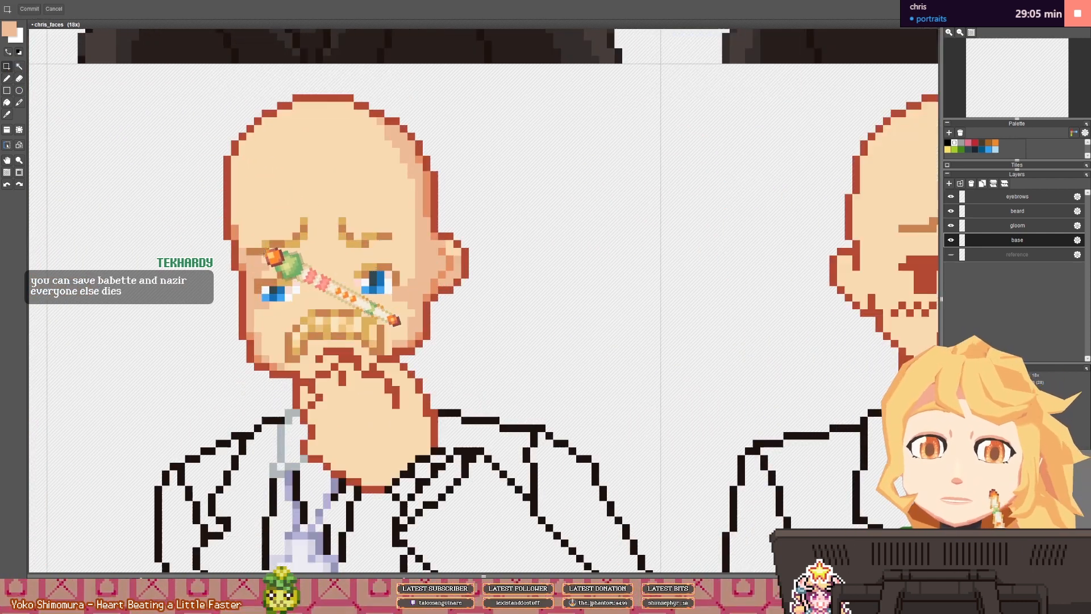
drag(250, 236, 282, 252)
mouse_move(273, 213)
mouse_down()
mouse_move(312, 244)
mouse_move(388, 249)
mouse_up()
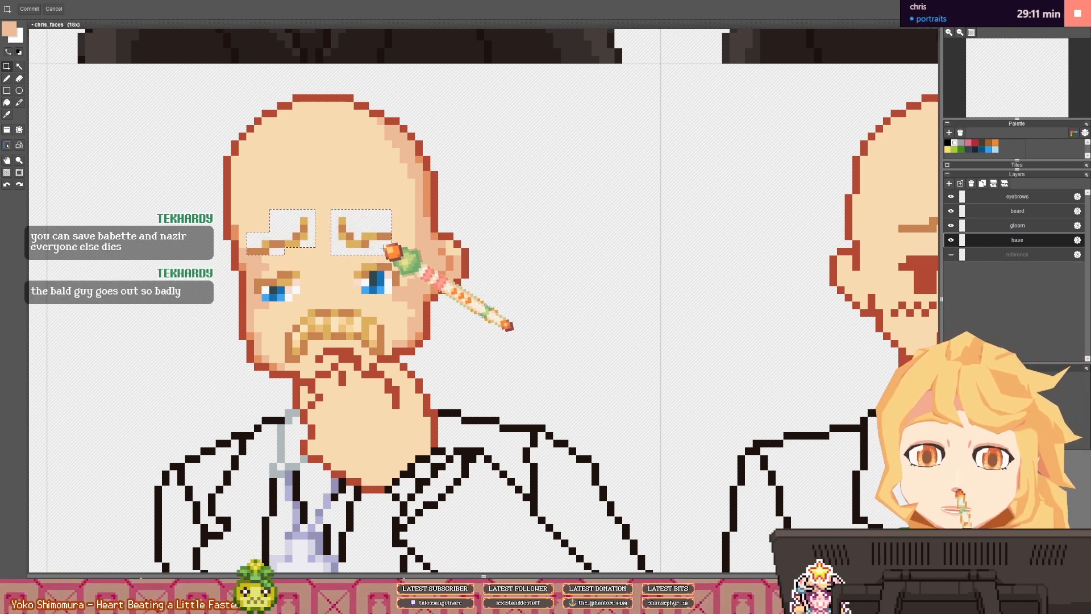
key(ctrl+z)
- Hide the eyebrows layer and paint over the red eyebrow sketch lines on the base layer with skin tone
click(957, 199)
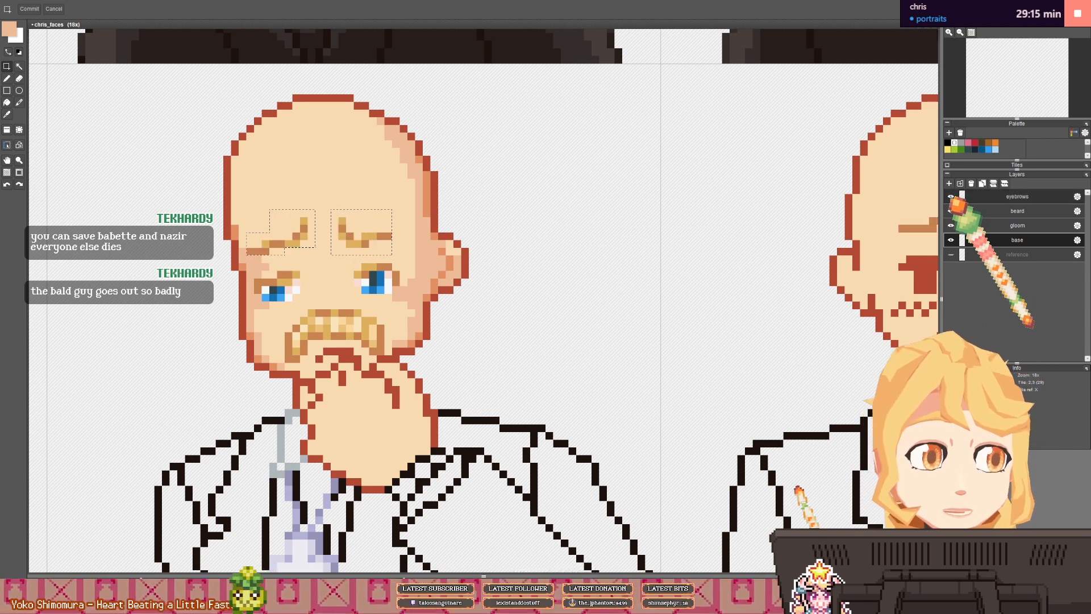
click(951, 196)
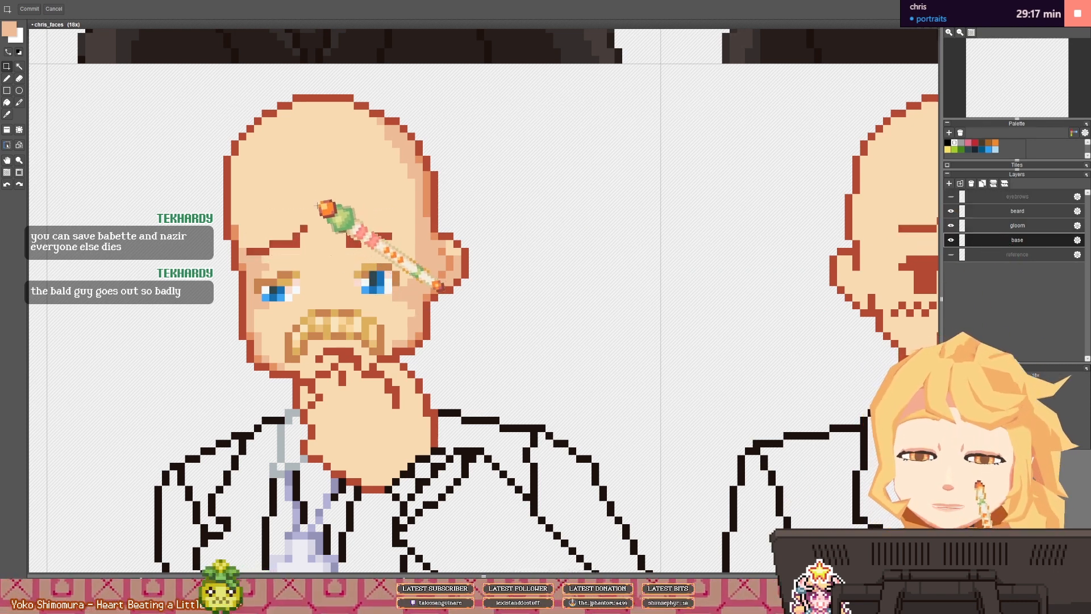
key(b)
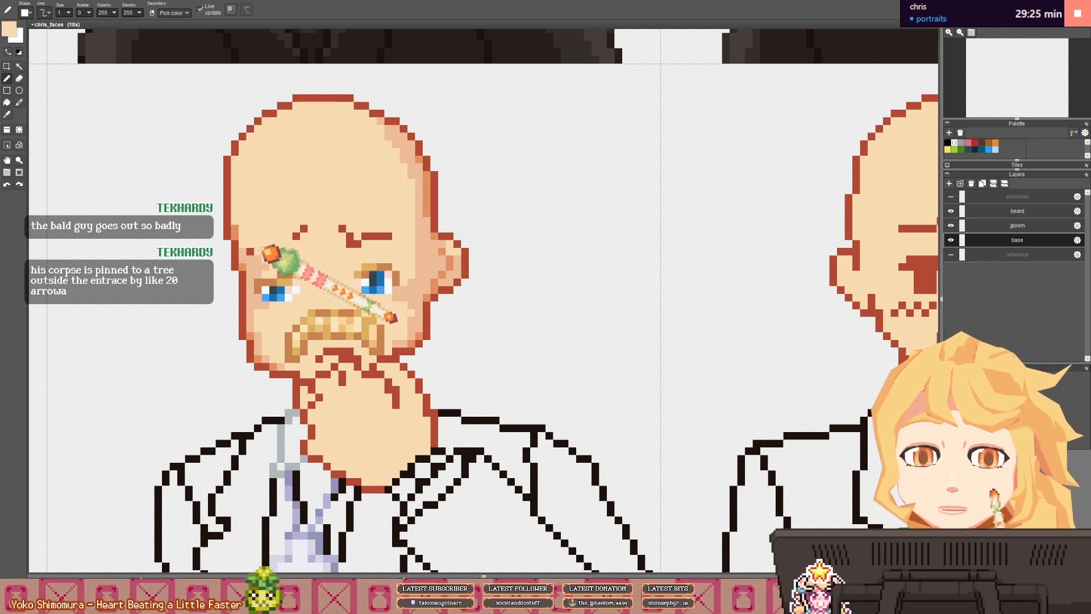
drag(255, 248, 251, 251)
mouse_move(307, 228)
mouse_down()
mouse_move(336, 226)
mouse_move(374, 232)
mouse_up()
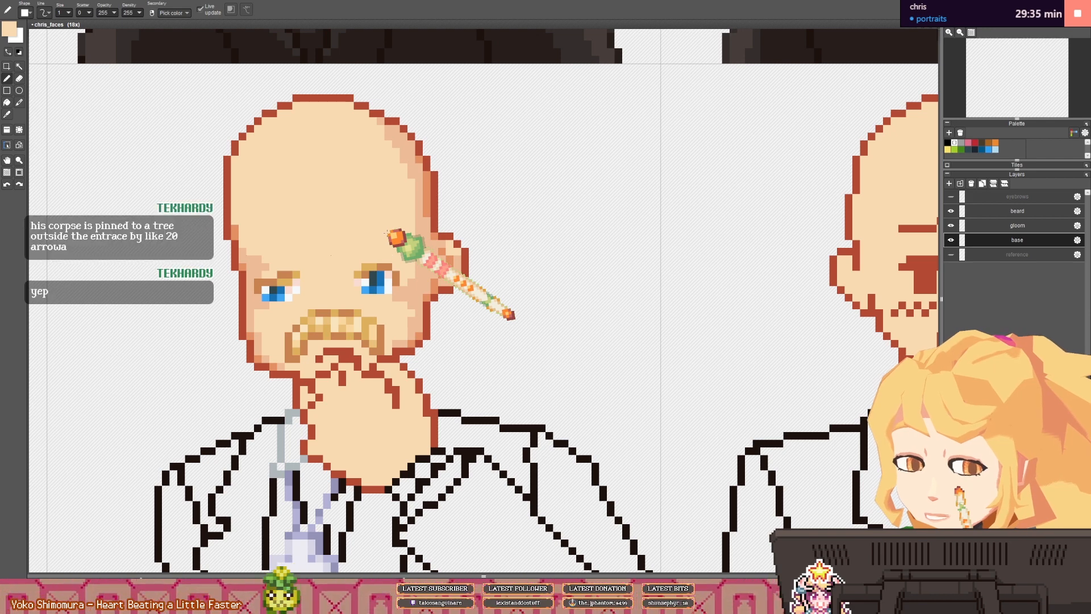
- Blend a soft peach transition tone along both sides of the hand-on-chin portrait's forehead and cheeks
scroll(392, 239, down, 5)
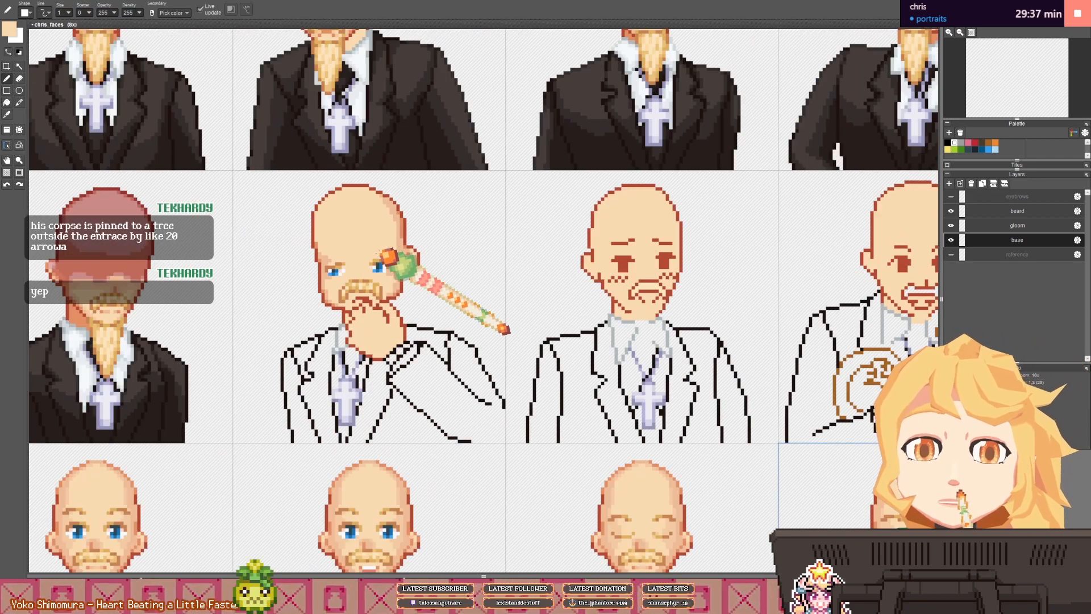
scroll(349, 241, up, 3)
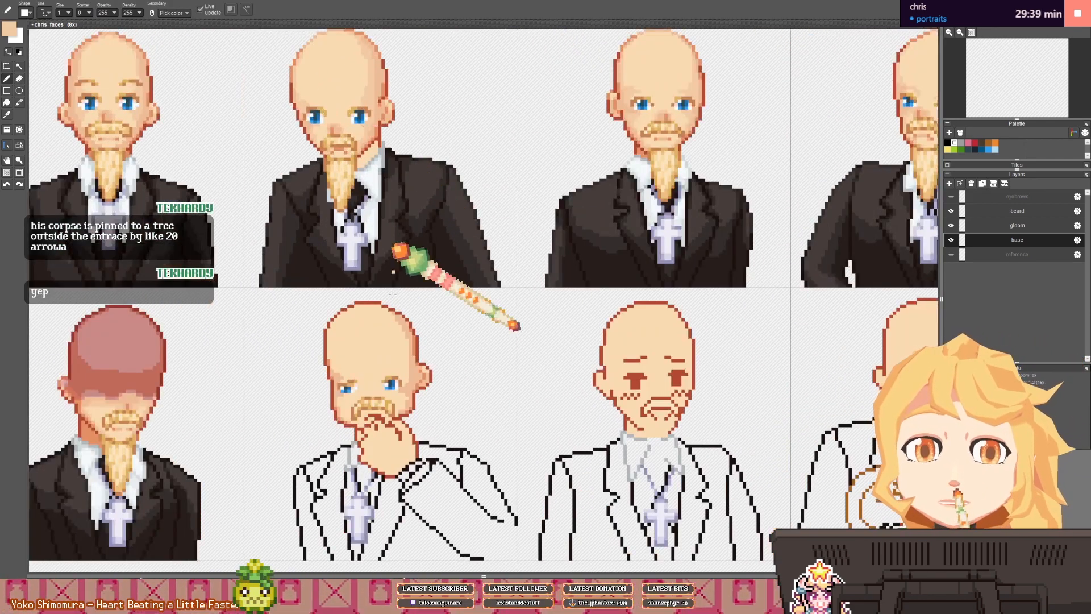
scroll(293, 366, up, 2)
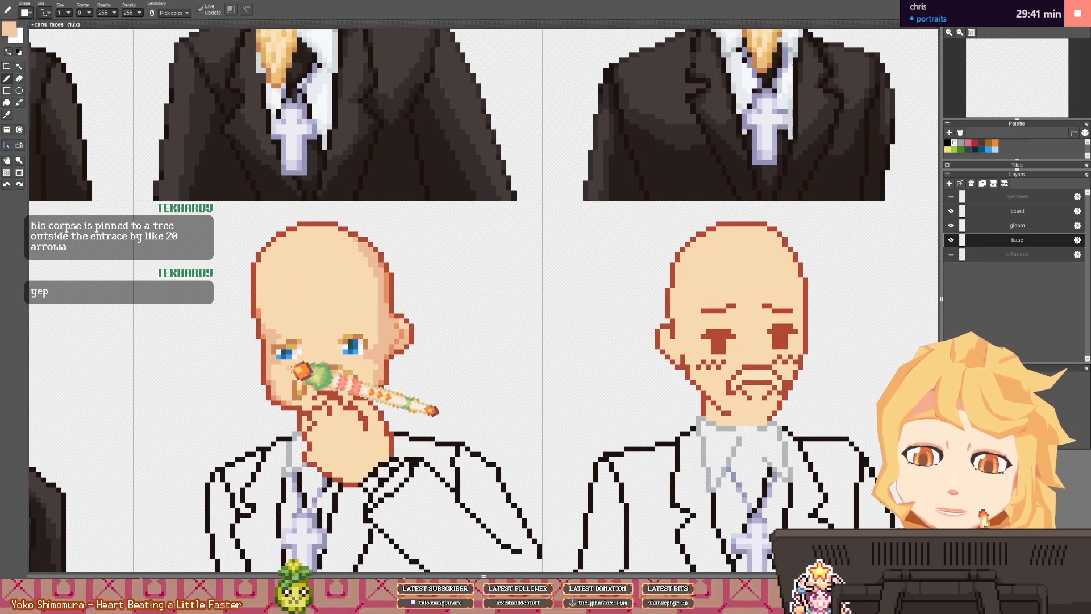
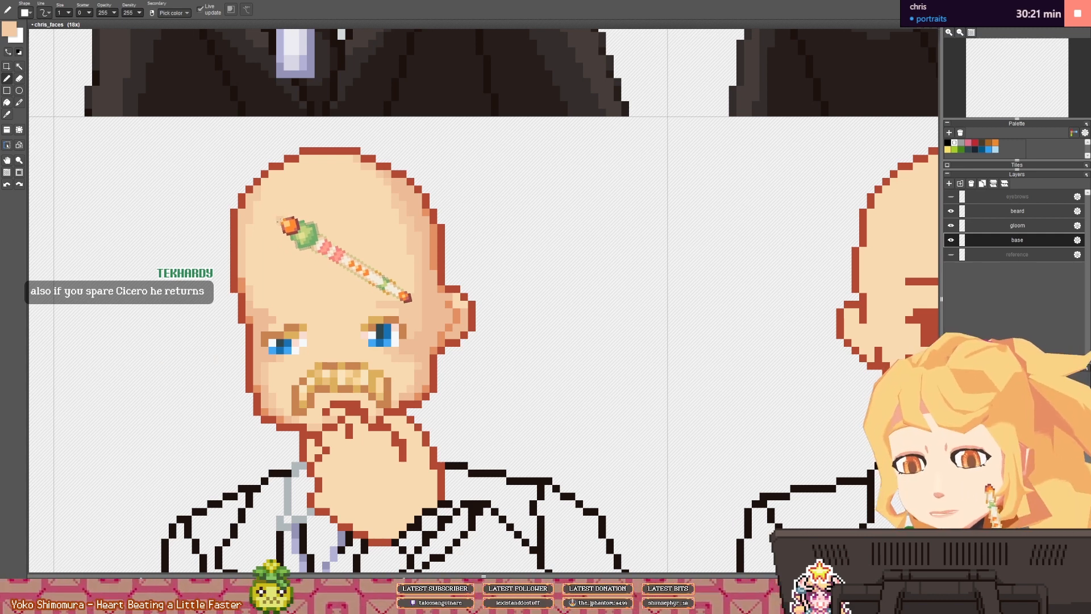
drag(278, 222, 243, 211)
scroll(241, 206, up, 1)
scroll(491, 236, down, 1)
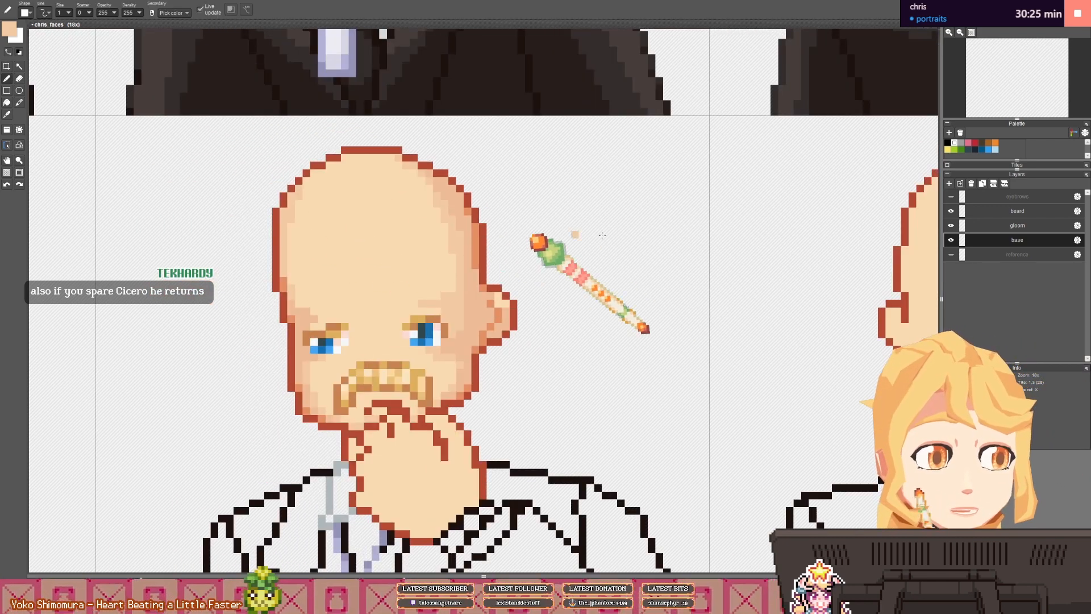
- Show the eyebrows layer and shade the skin around the eye sockets with peach tones
click(950, 196)
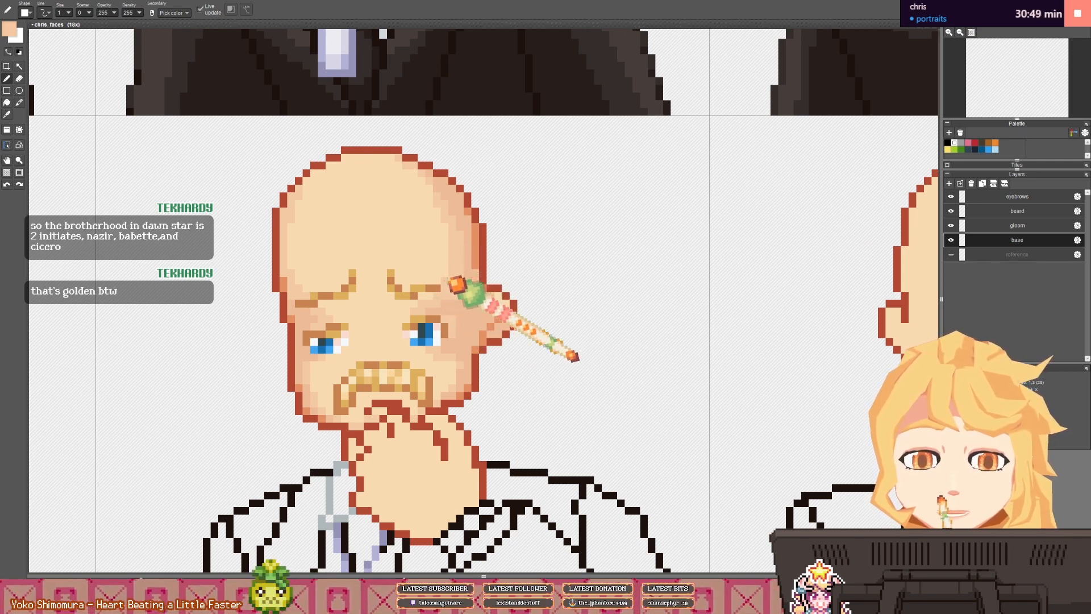
scroll(461, 293, down, 3)
scroll(382, 305, up, 3)
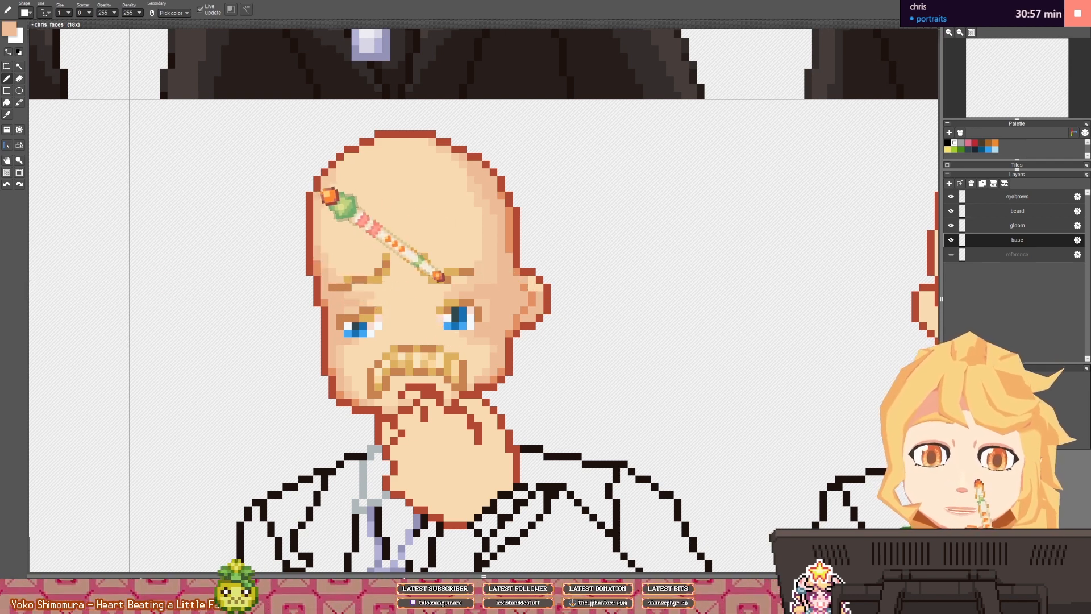
- Recolour the red outline across the top of the bald head with orange and a lighter peach highlight
scroll(435, 214, down, 2)
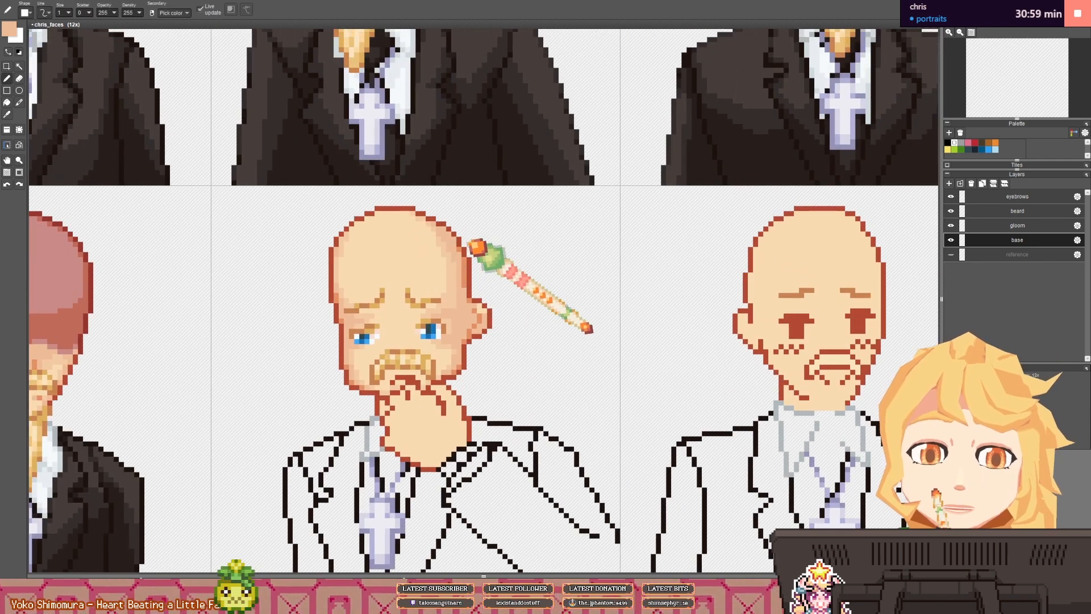
right_click(467, 260)
scroll(467, 261, up, 2)
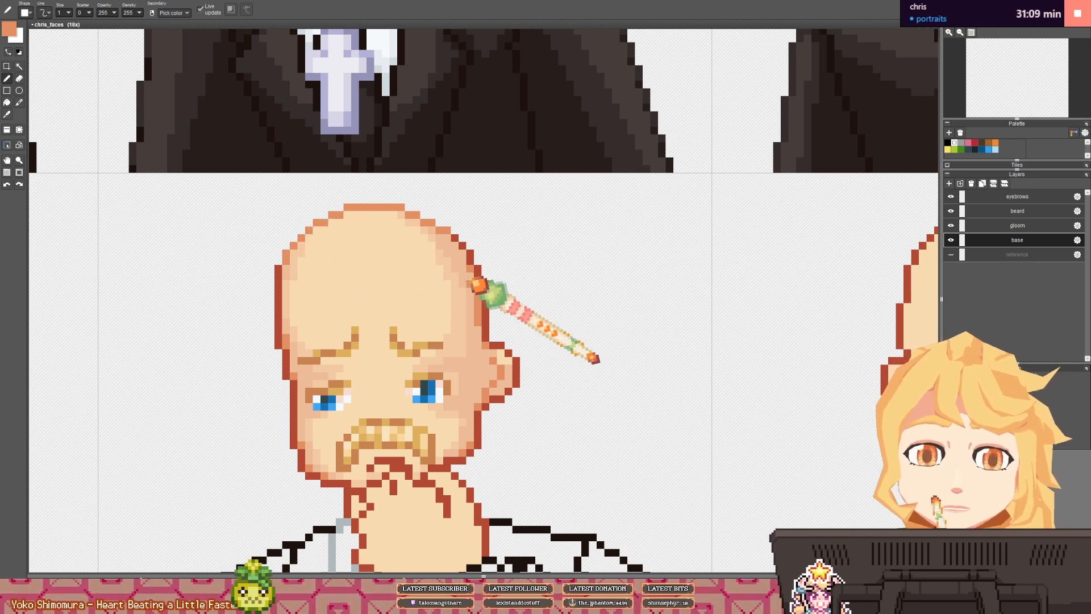
alt+click(376, 214)
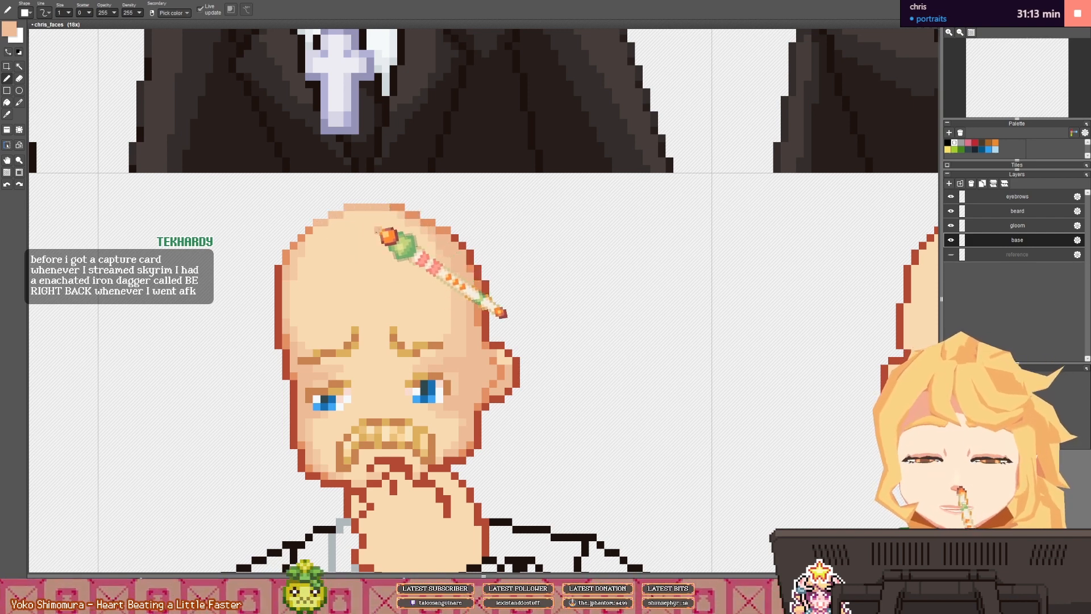
scroll(376, 229, down, 3)
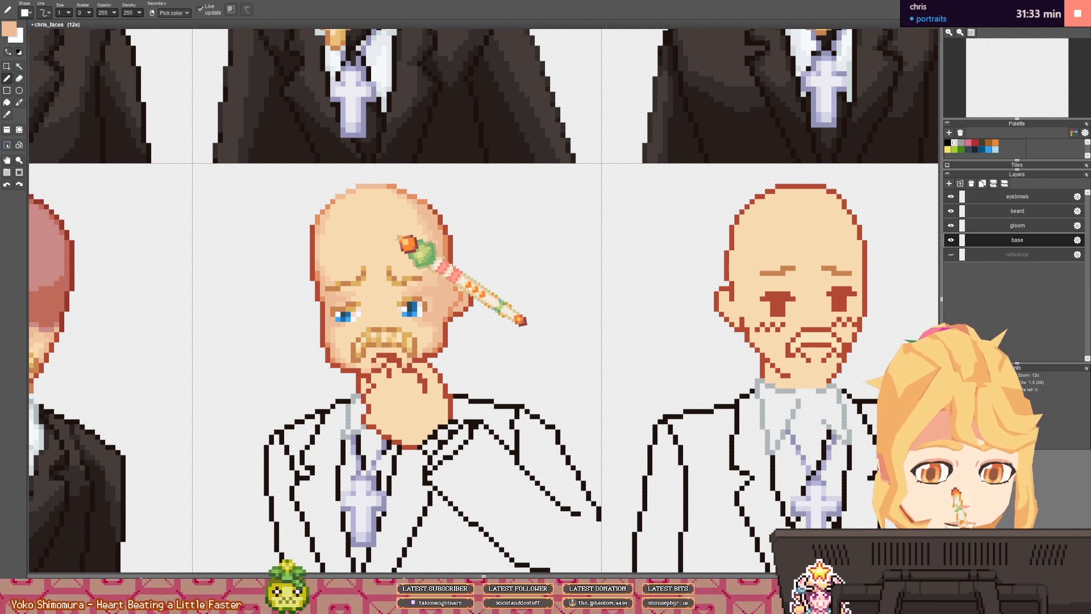
scroll(440, 307, up, 3)
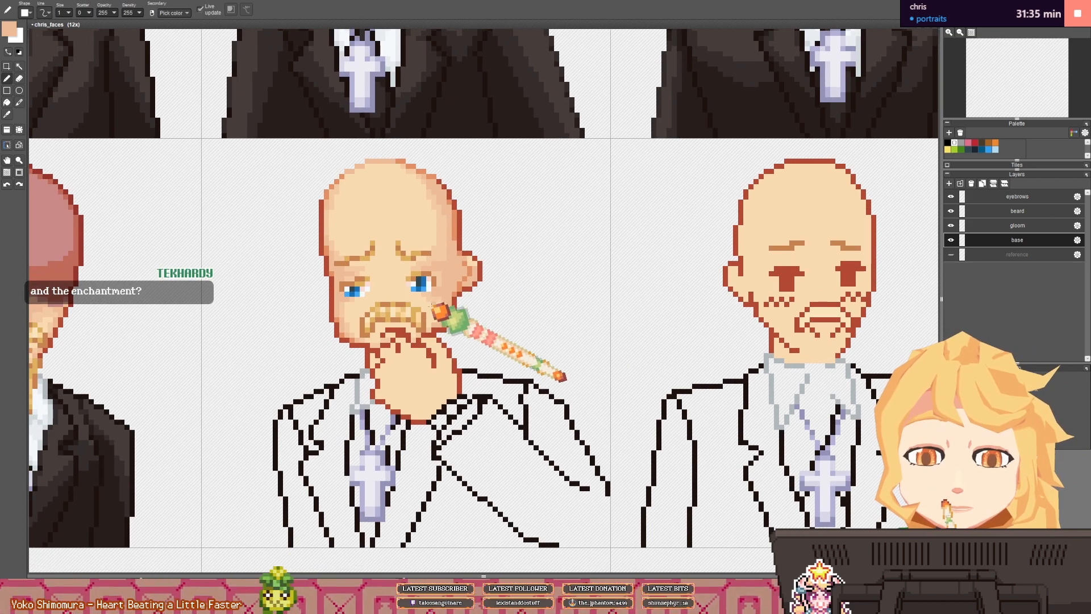
- Draw a small orange nose shadow above the moustache, following the finished sad portrait, and sample a light peach for softening
scroll(443, 295, down, 3)
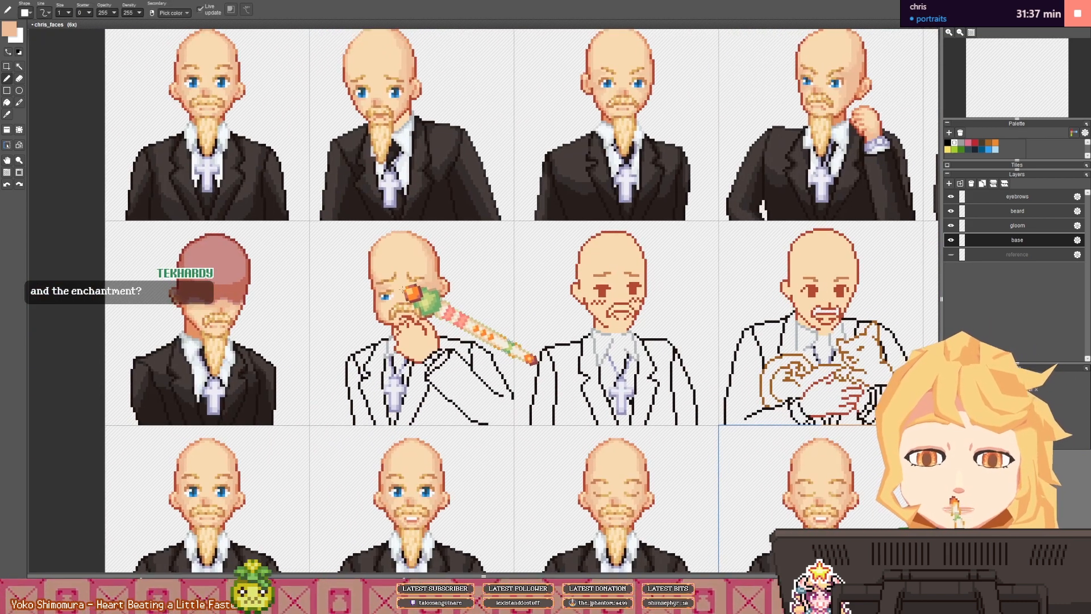
drag(413, 233, 411, 247)
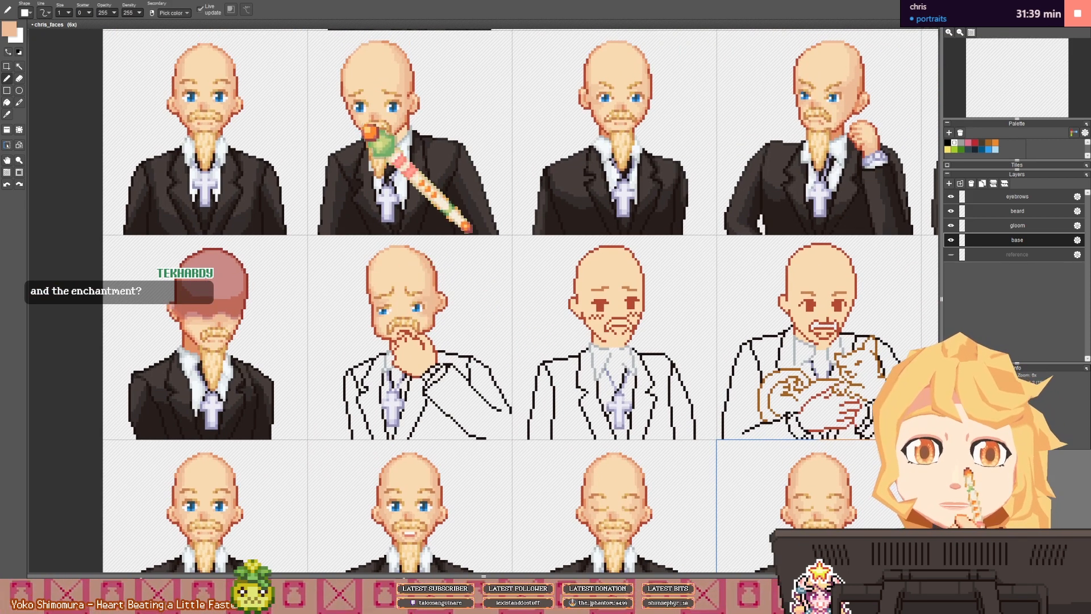
scroll(393, 294, up, 3)
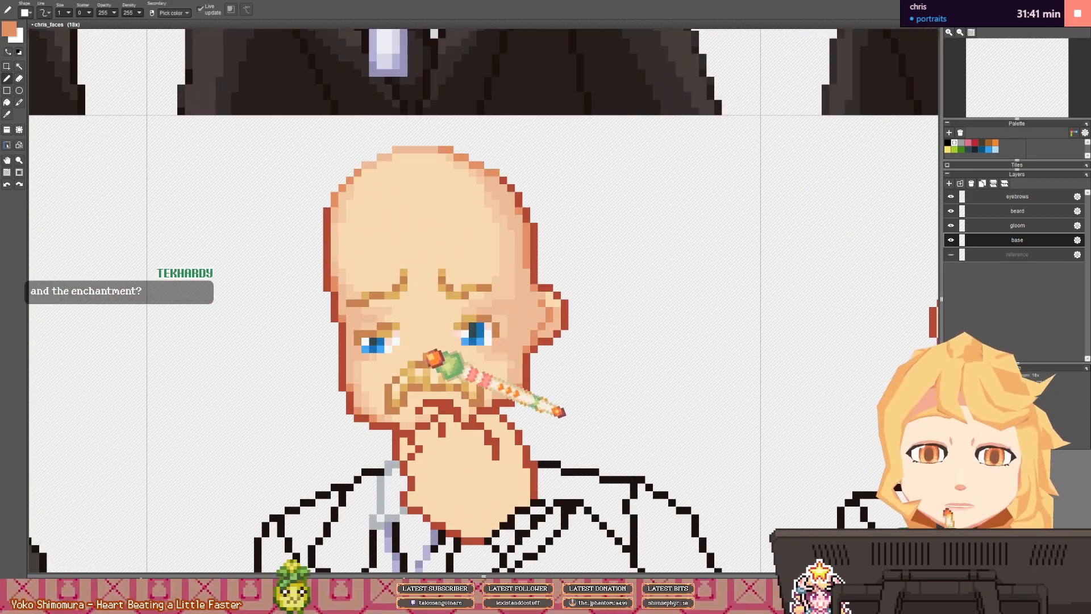
drag(429, 354, 428, 349)
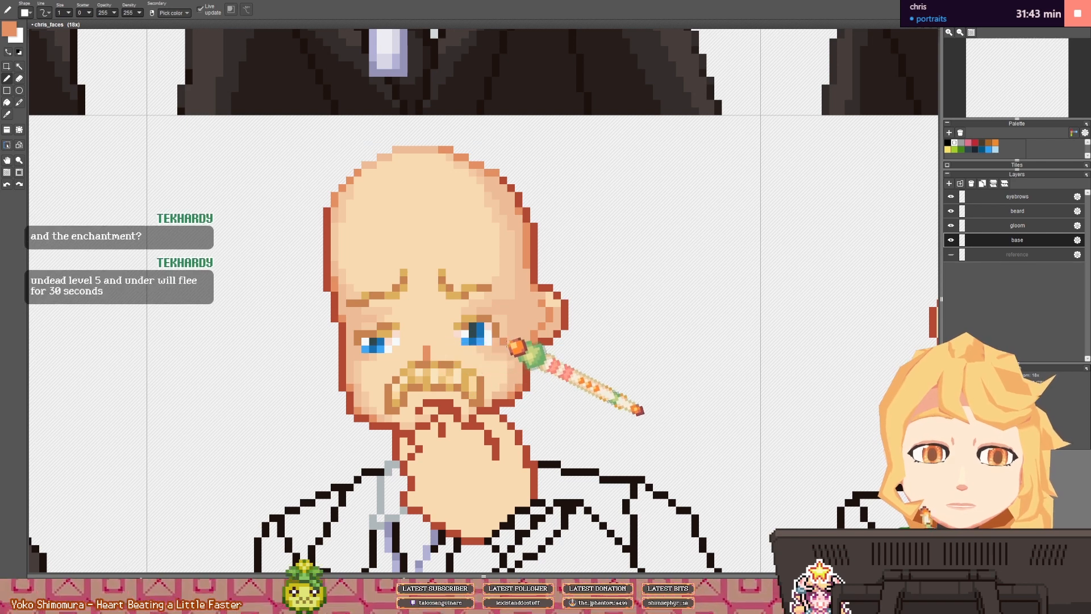
right_click(505, 345)
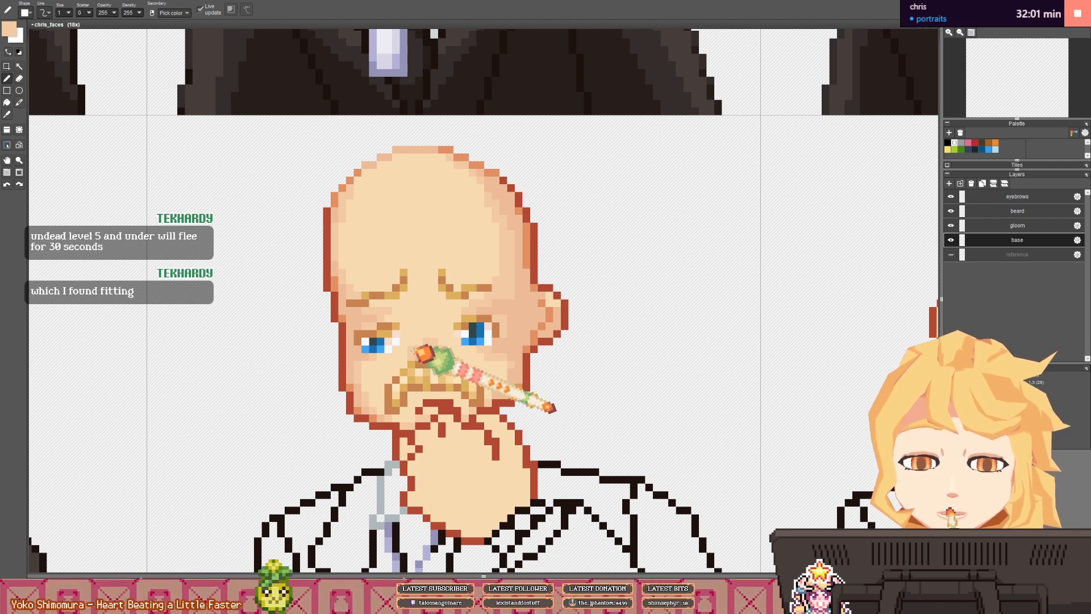
scroll(426, 341, down, 3)
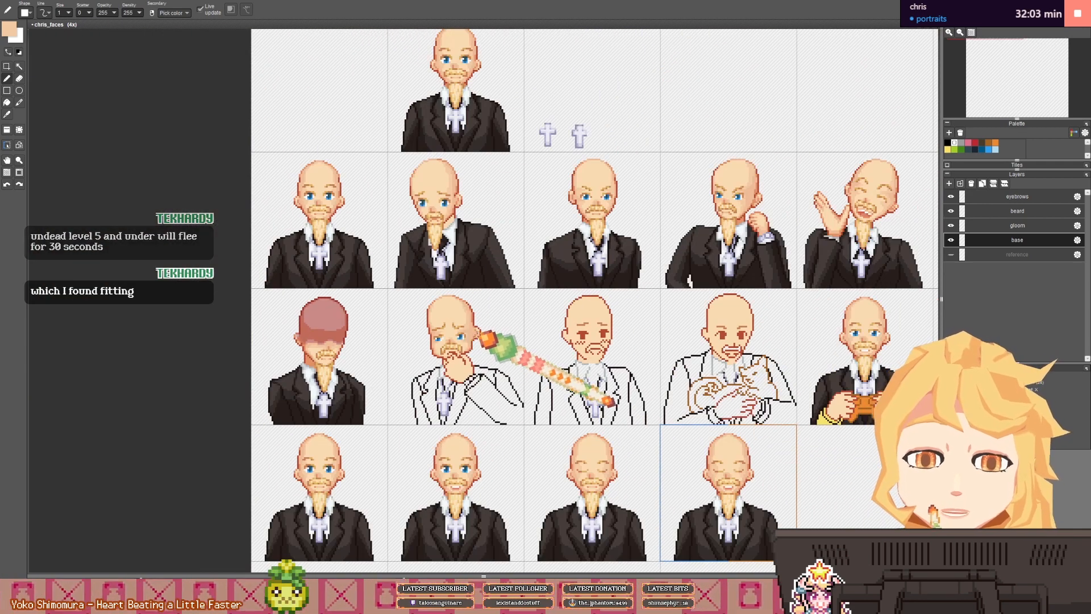
- Recolour the red line beneath the moustache with orange and light peach skin shades
scroll(426, 340, up, 1)
scroll(435, 346, up, 1)
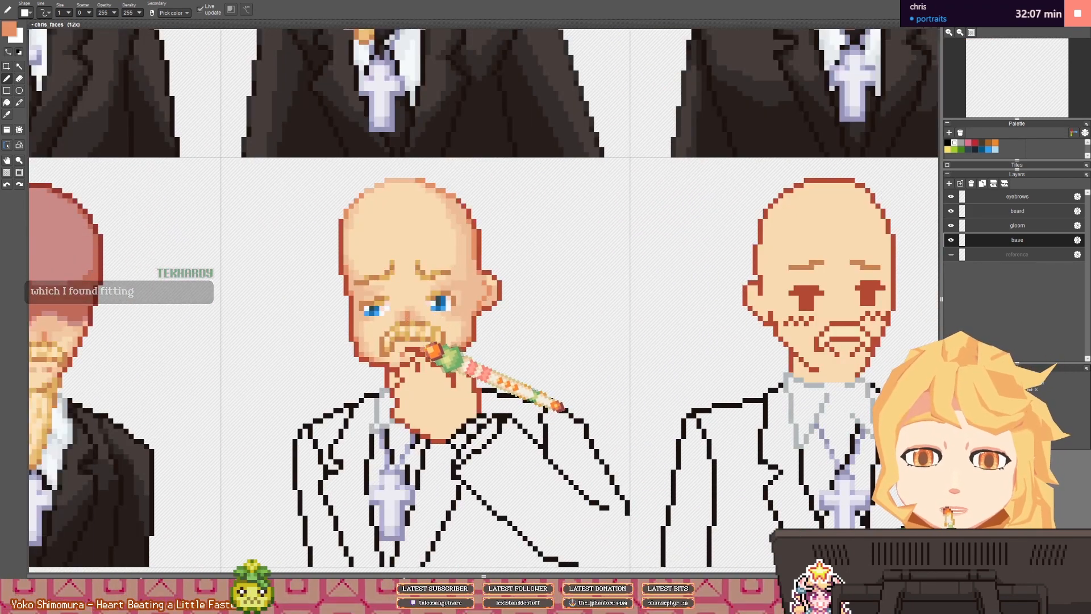
drag(426, 348, 407, 348)
right_click(413, 347)
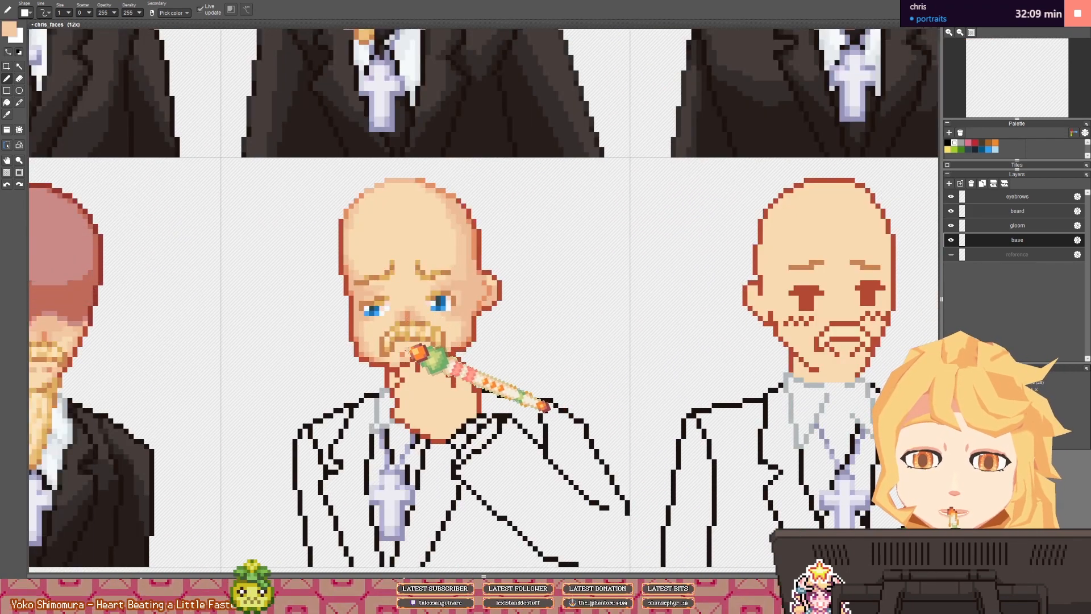
scroll(427, 347, down, 1)
scroll(474, 358, up, 1)
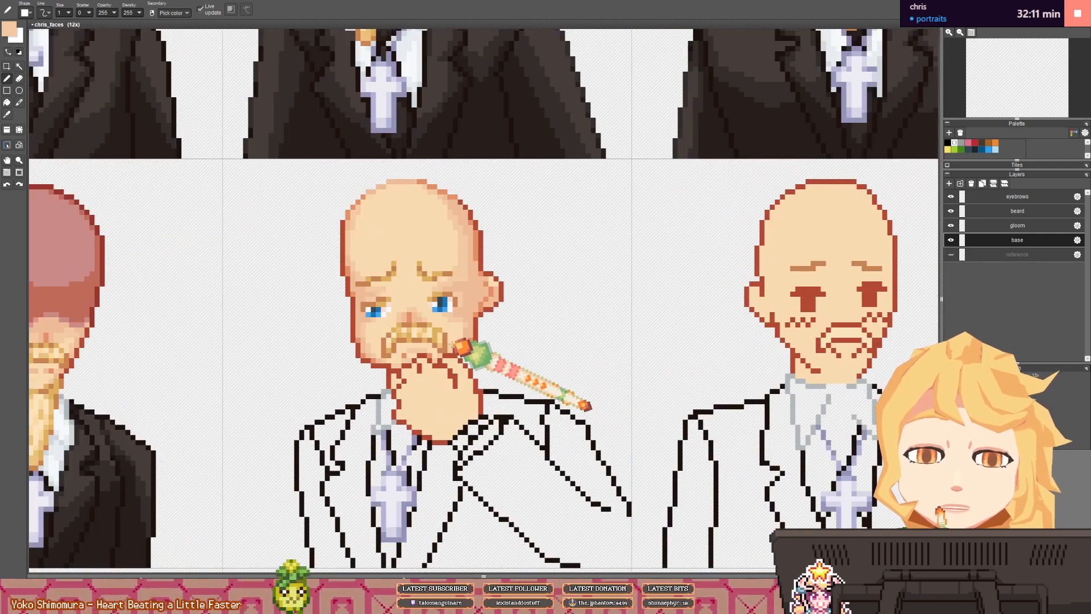
scroll(426, 355, down, 1)
scroll(463, 347, down, 1)
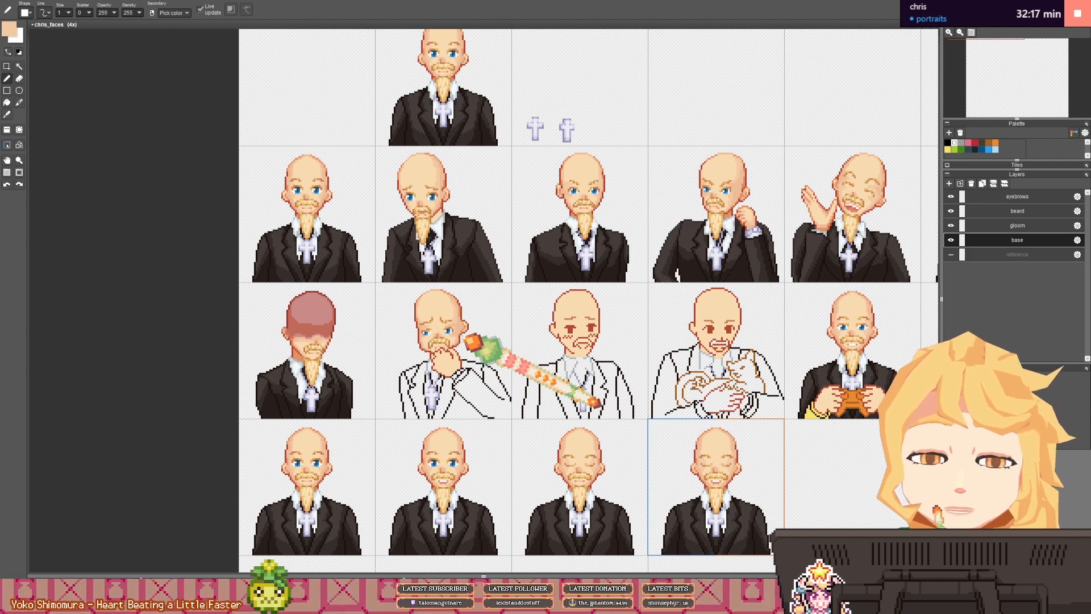
drag(467, 335, 437, 304)
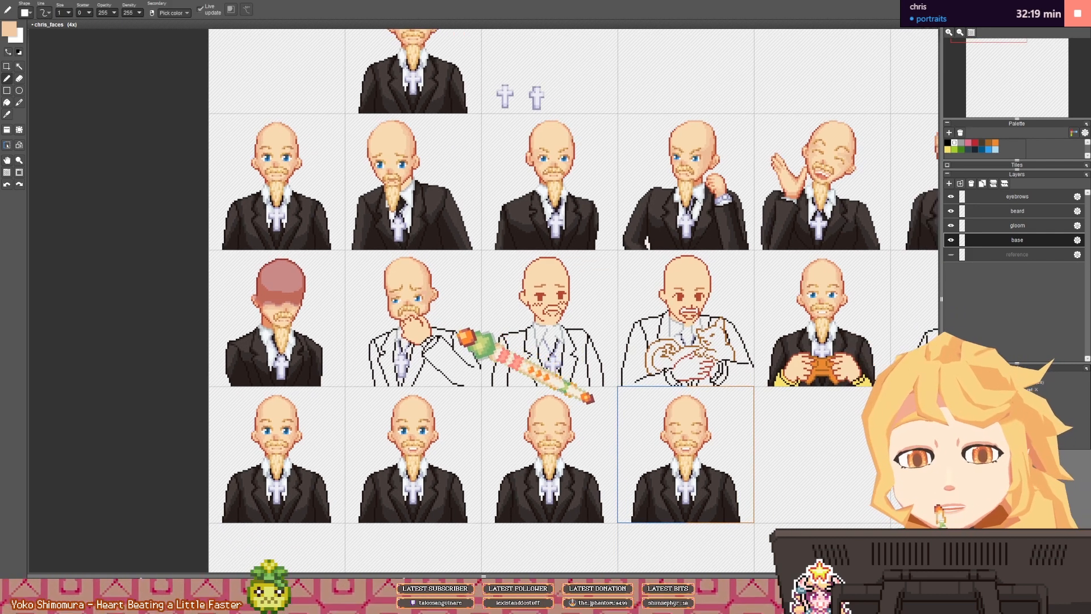
drag(466, 339, 430, 312)
scroll(427, 313, up, 5)
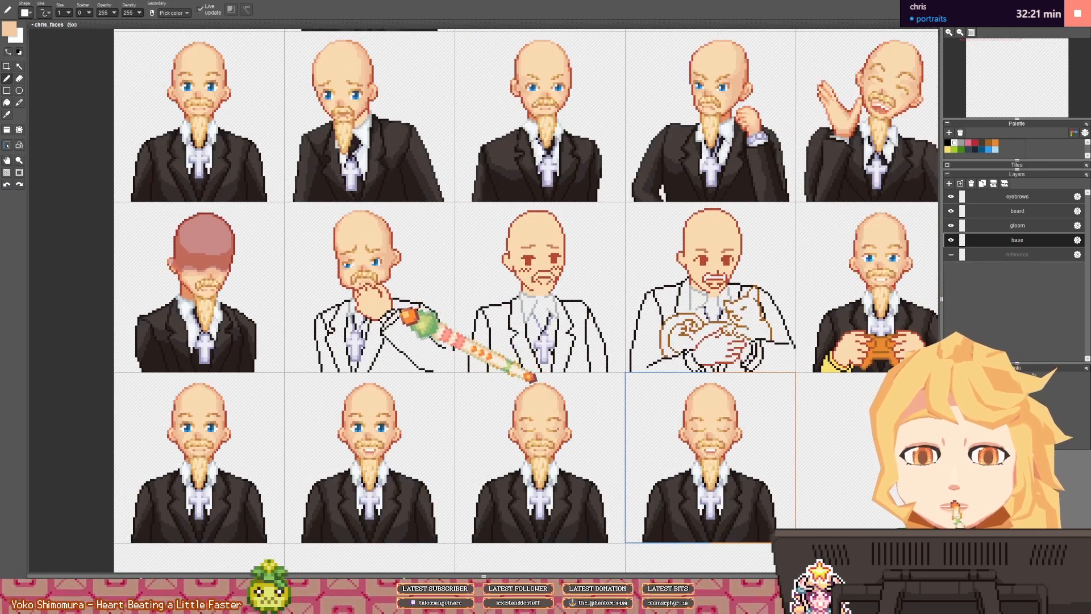
right_click(398, 305)
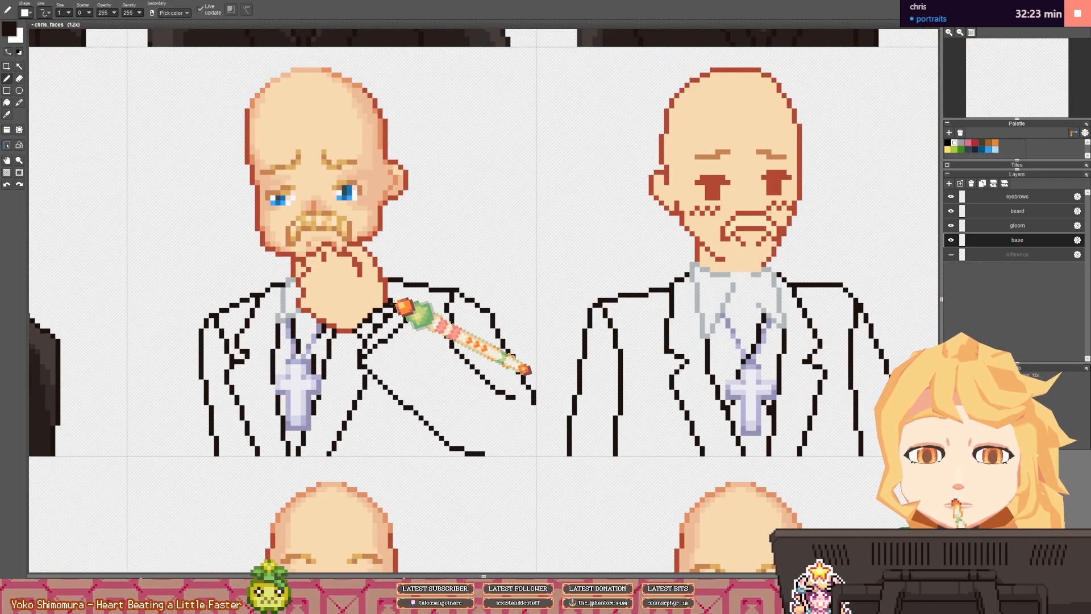
key(e)
scroll(430, 306, down, 2)
drag(430, 305, 402, 305)
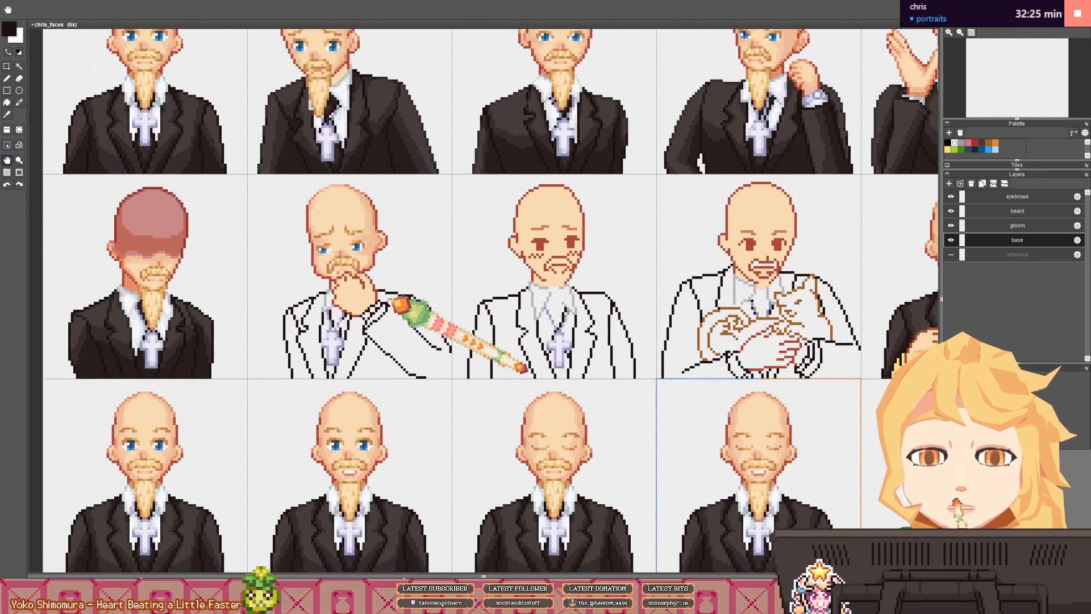
- Select the hand beneath the moustache, delete it from the base layer and add a new layer directly above base
key(ctrl+v)
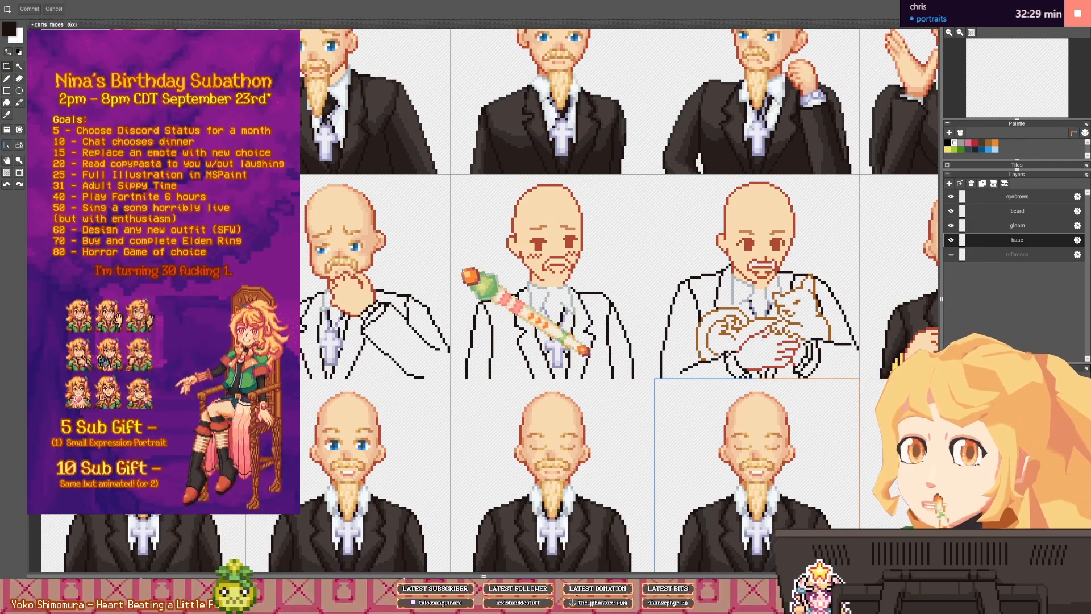
drag(460, 304, 398, 298)
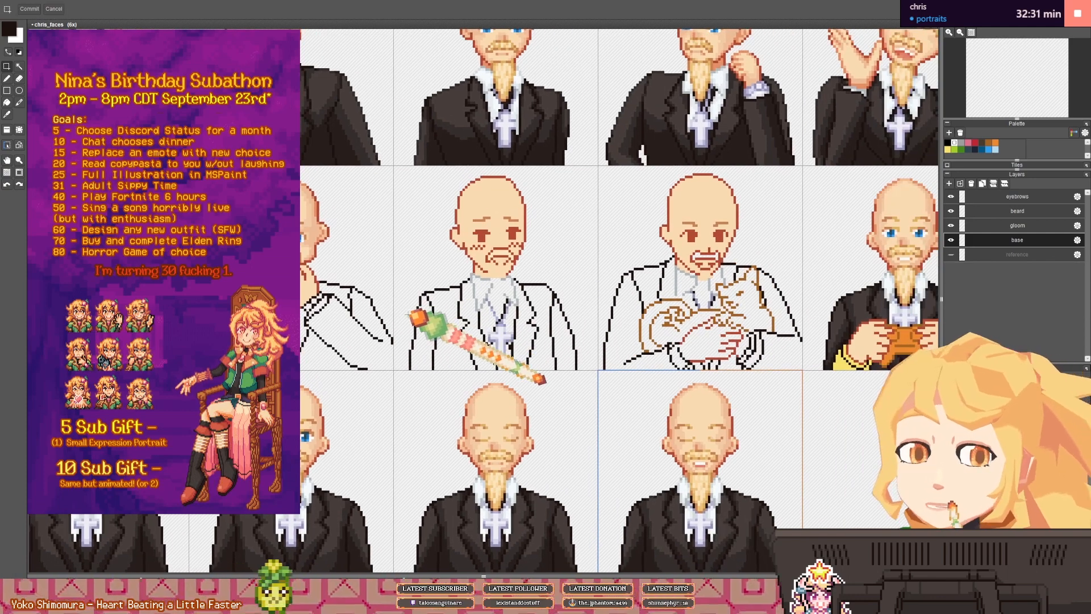
scroll(398, 307, up, 2)
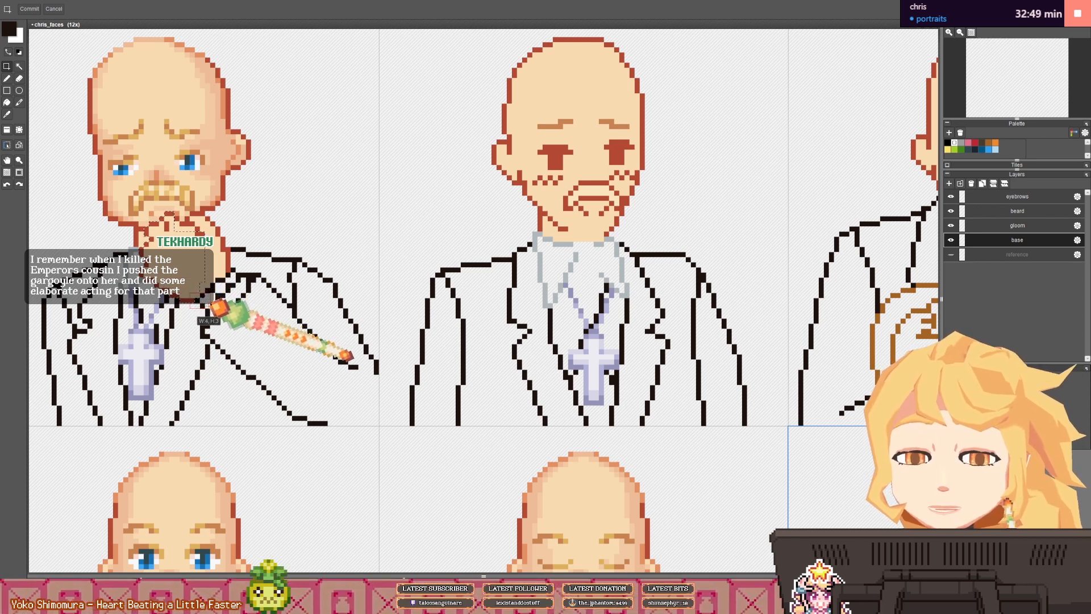
drag(209, 305, 208, 305)
drag(202, 280, 208, 286)
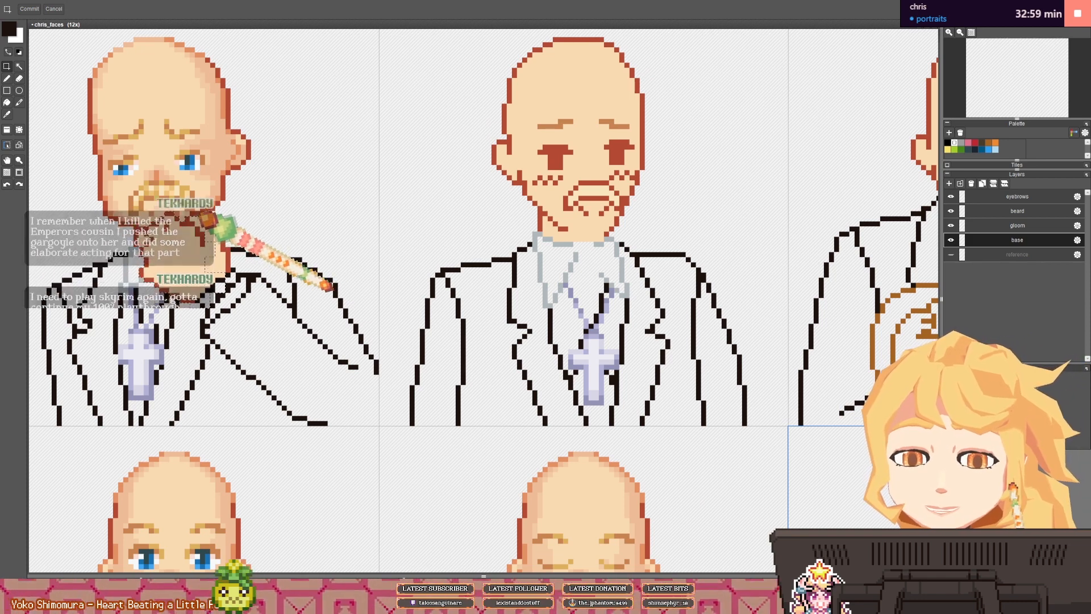
drag(195, 213, 227, 268)
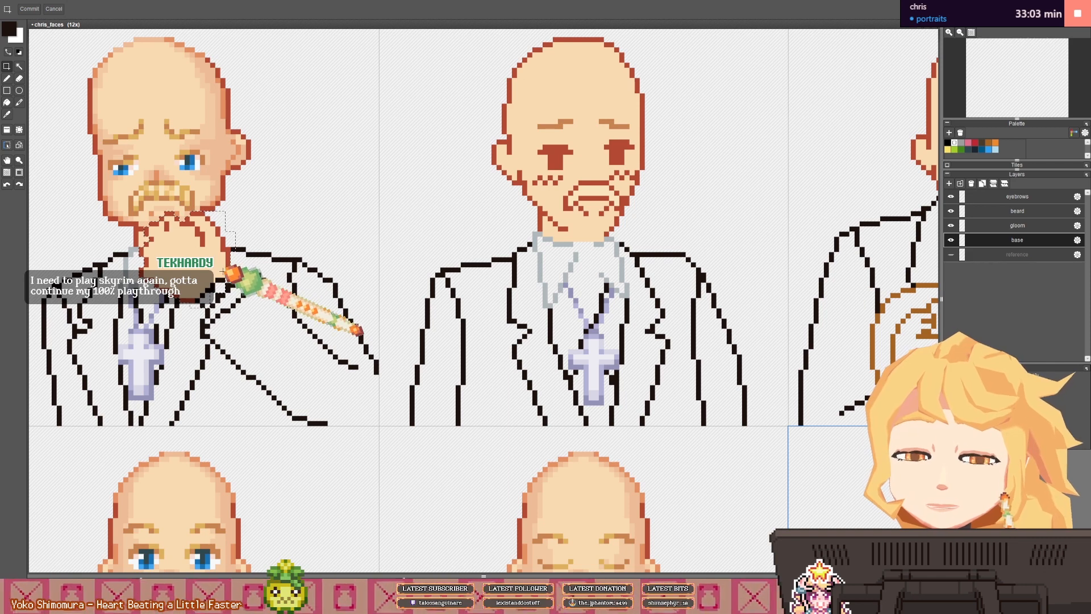
key(Delete)
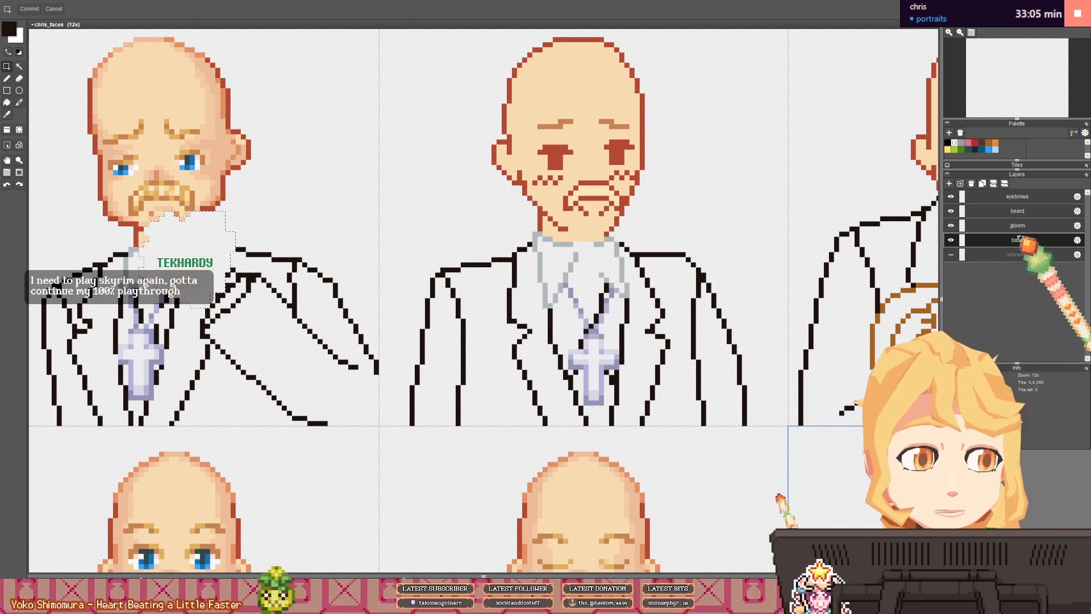
click(949, 184)
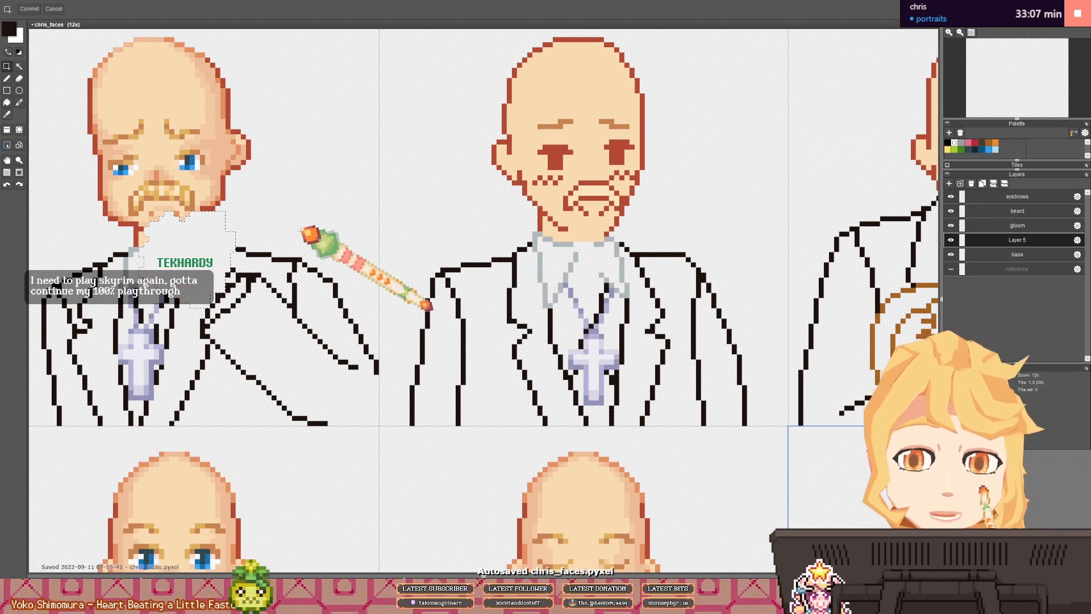
- Undo the layer addition and deletion, and move the selected hand from the base layer onto a new layer above it
key(ctrl+z)
key(ctrl+z)
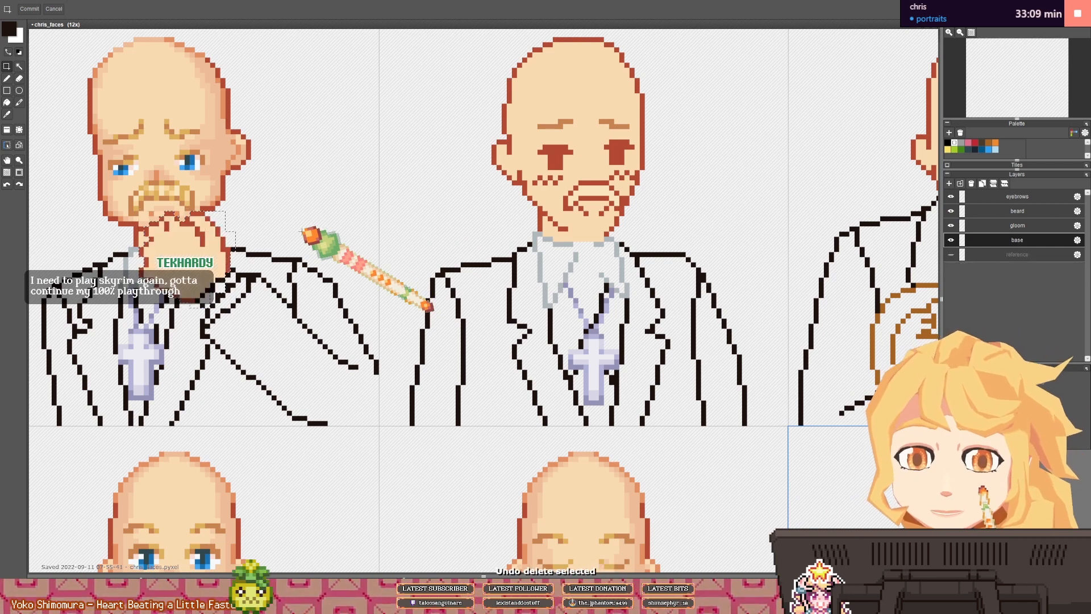
key(ctrl+y)
key(ctrl+y)
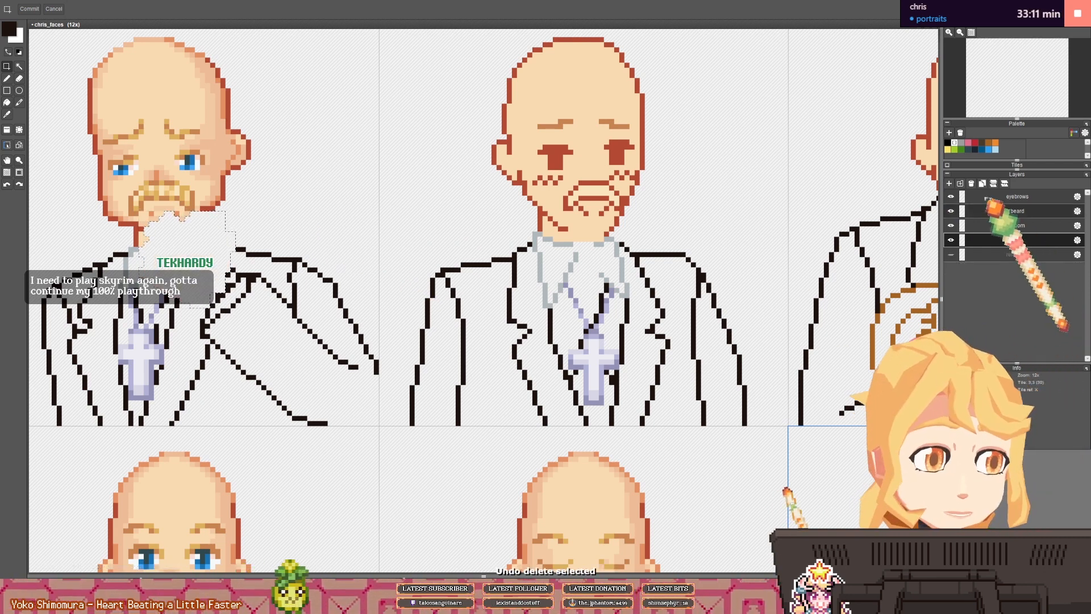
key(ctrl+z)
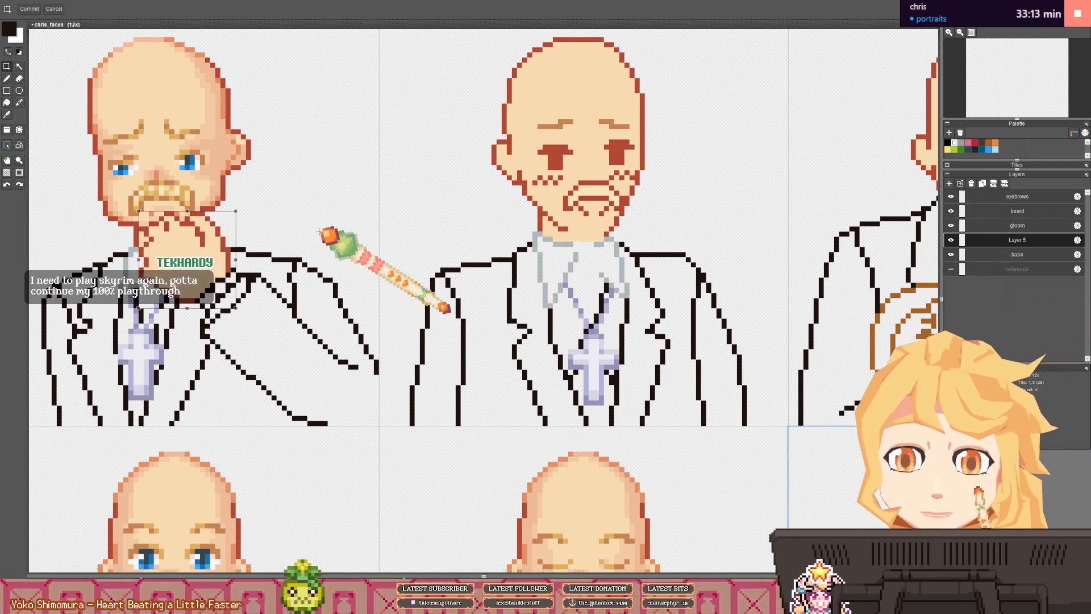
- Name the new hand layer overlayer and move it between the eyebrows and beard layers
double_click(1024, 239)
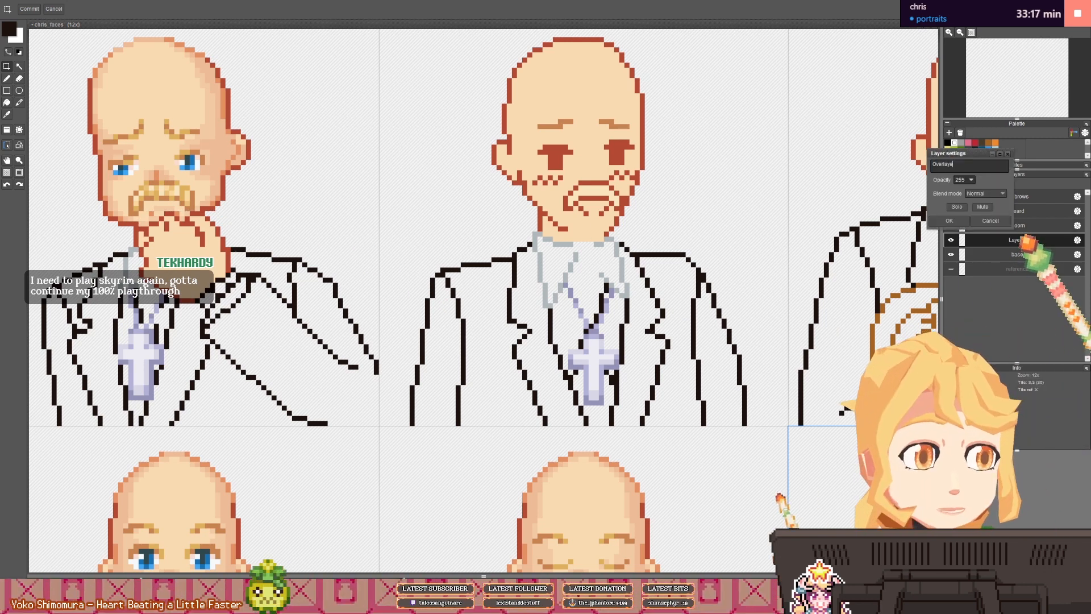
key(Return)
drag(1025, 240, 1026, 212)
double_click(1027, 213)
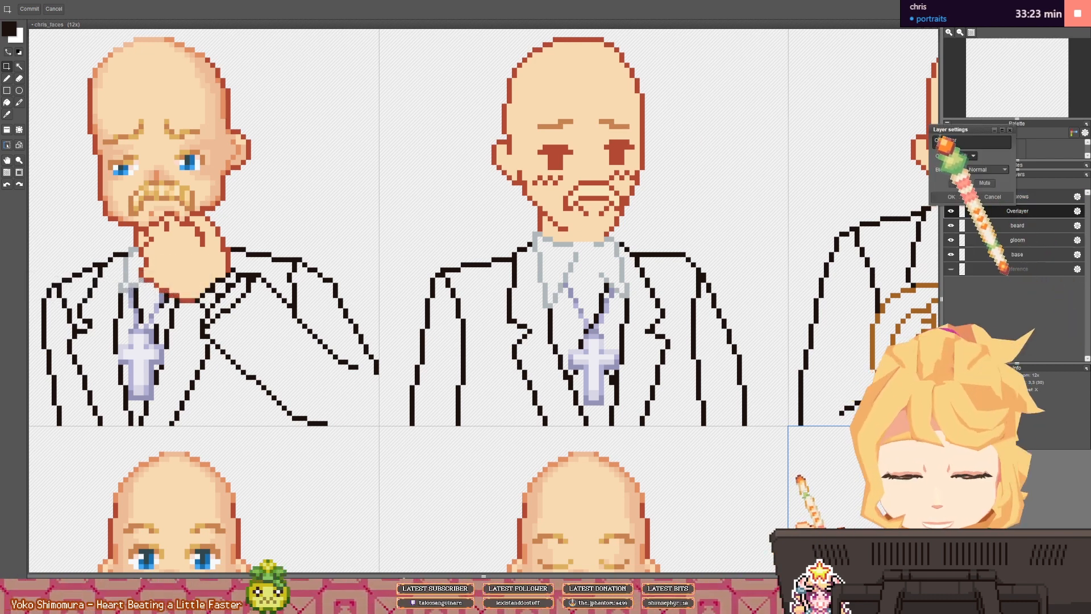
key(Return)
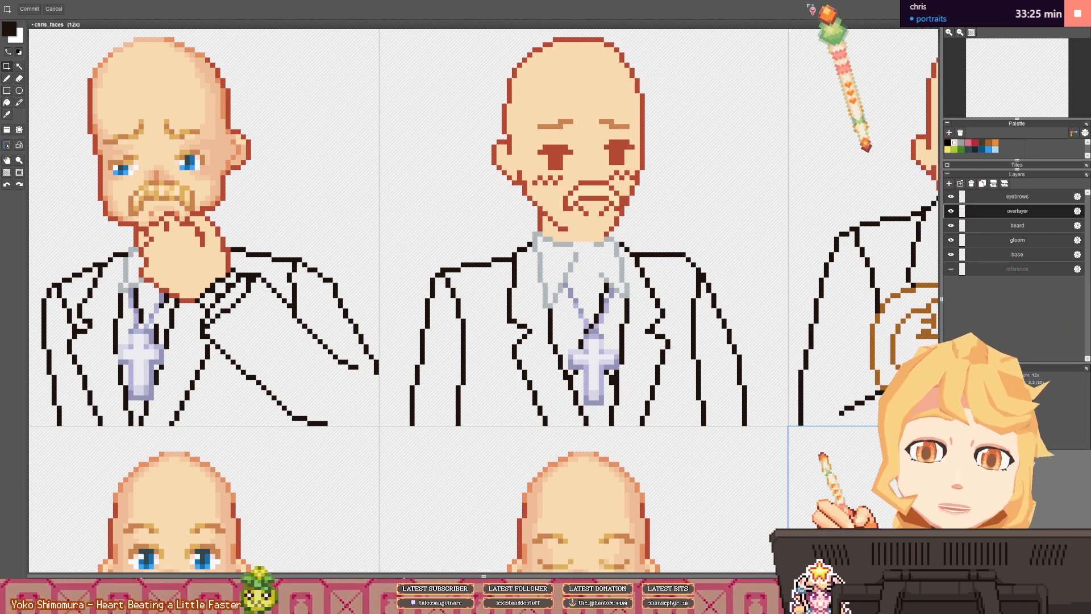
- Shade the fingers of the hand on the chin with orange and peach tones sampled from the face
drag(274, 212, 353, 250)
key(b)
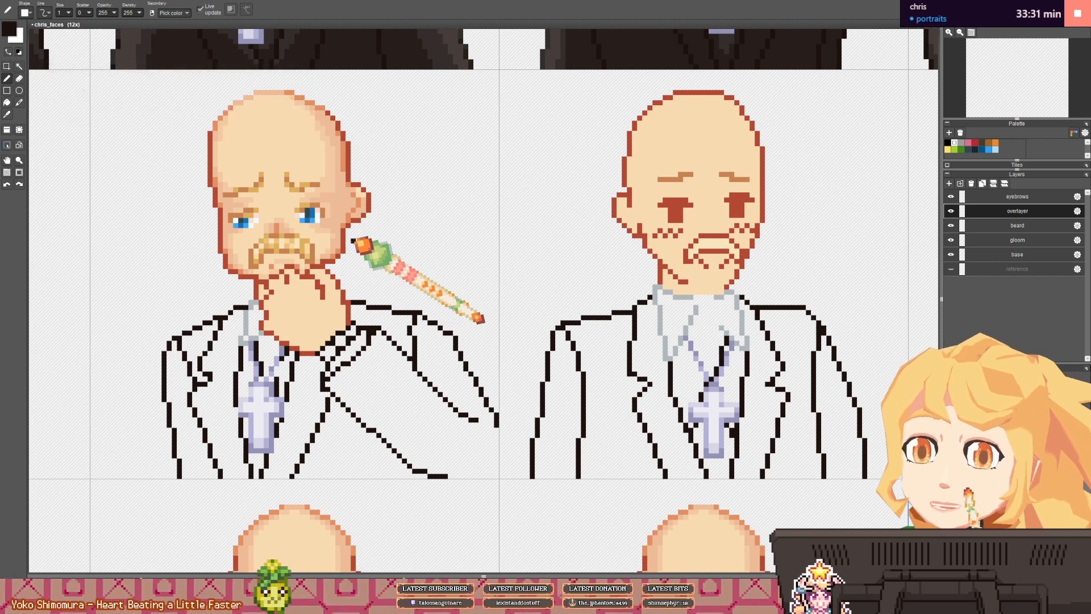
right_click(338, 249)
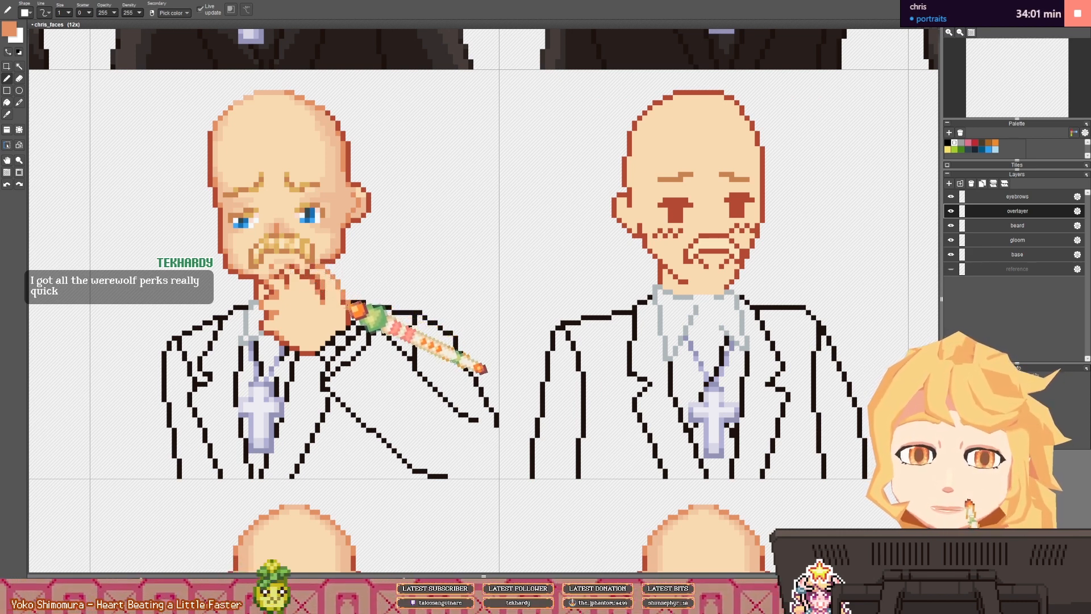
right_click(340, 307)
right_click(328, 302)
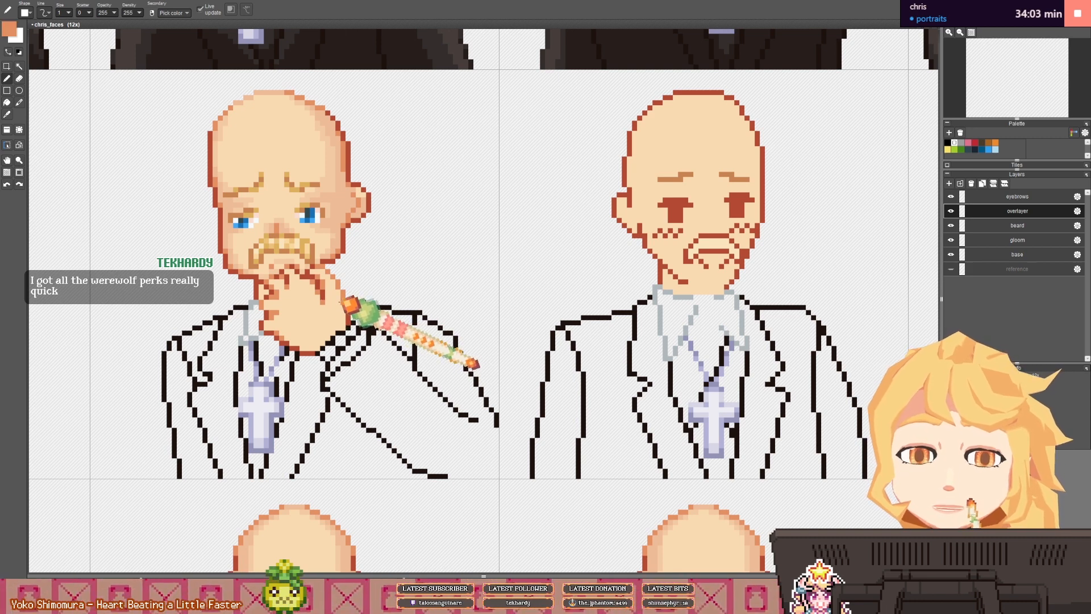
mouse_move(347, 305)
mouse_down()
mouse_move(348, 321)
mouse_move(315, 319)
mouse_up()
scroll(310, 324, down, 4)
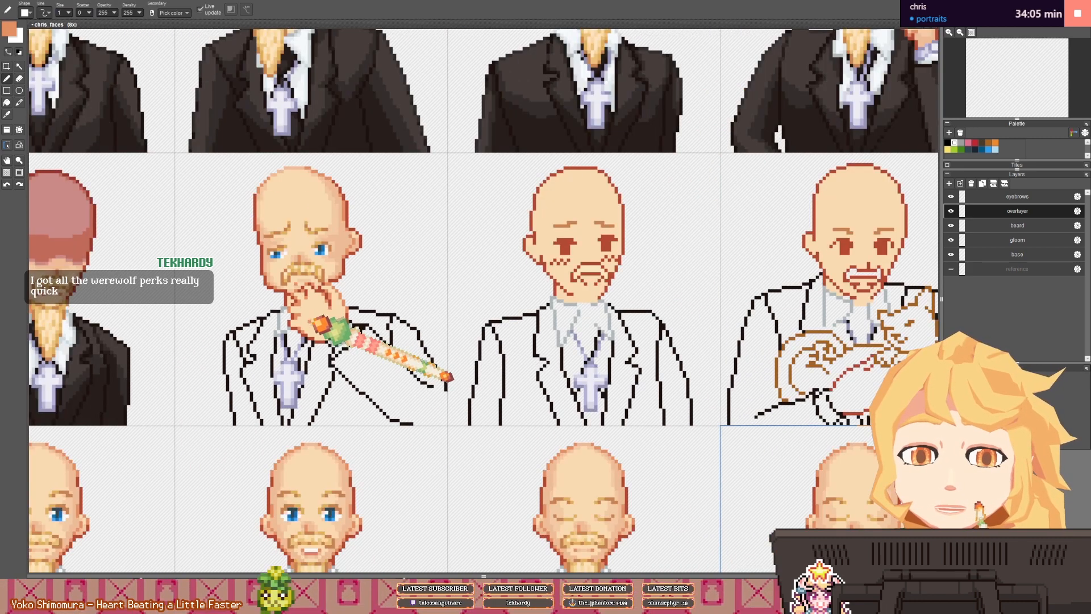
- Refine the knuckles and finger separations of the hand with sampled orange and light peach shades
scroll(310, 324, up, 4)
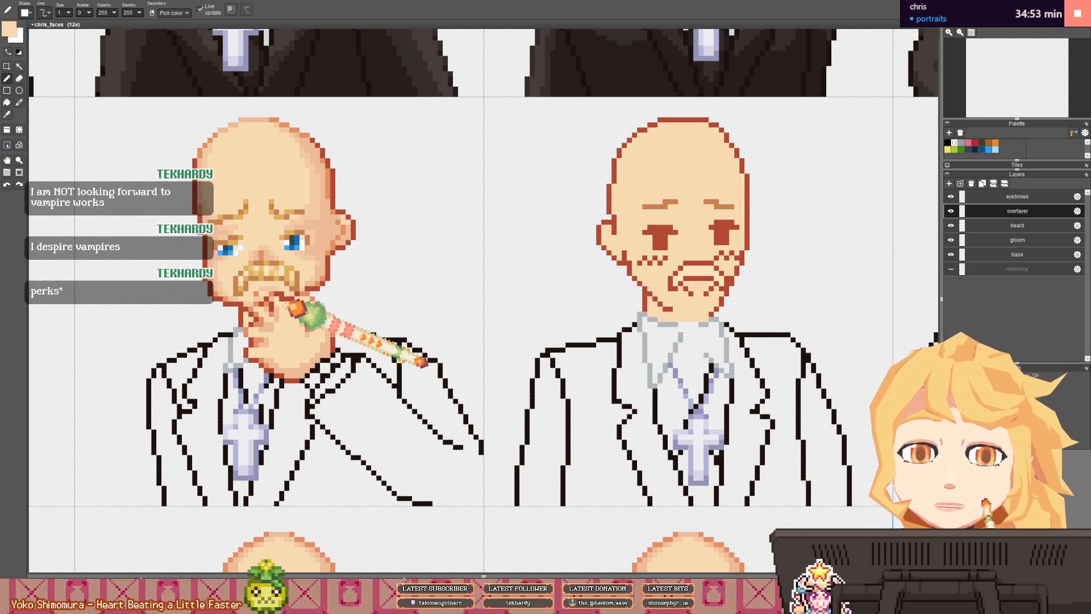
right_click(296, 306)
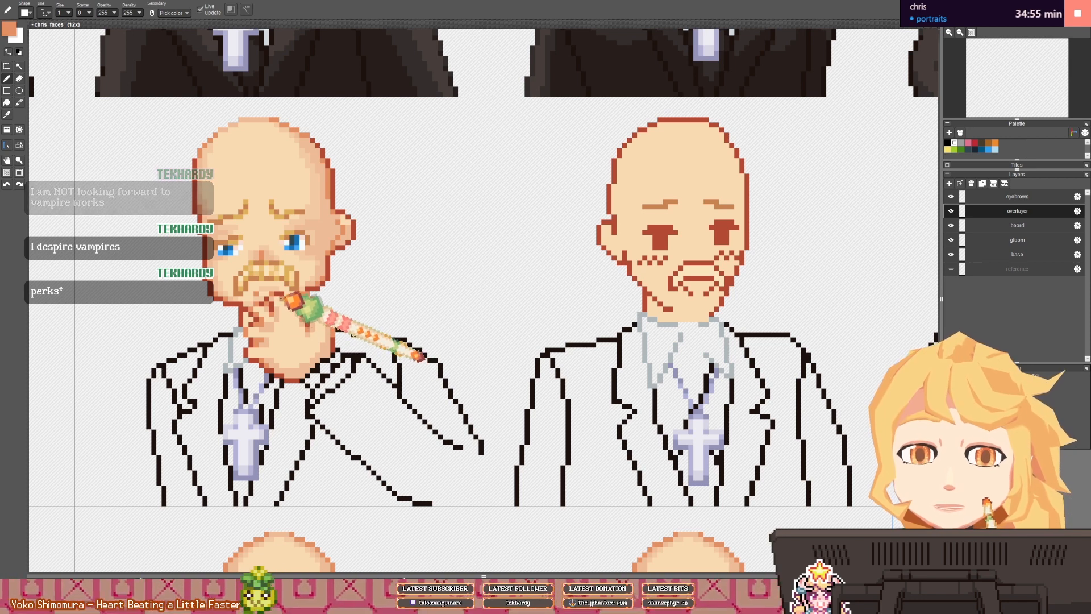
right_click(295, 308)
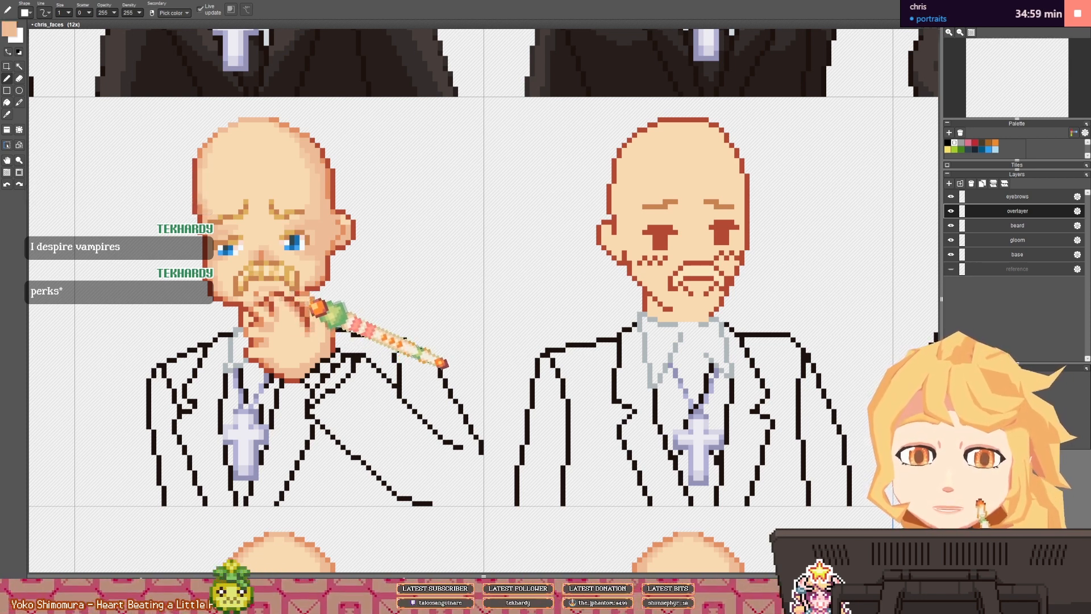
scroll(342, 346, down, 3)
scroll(318, 344, up, 3)
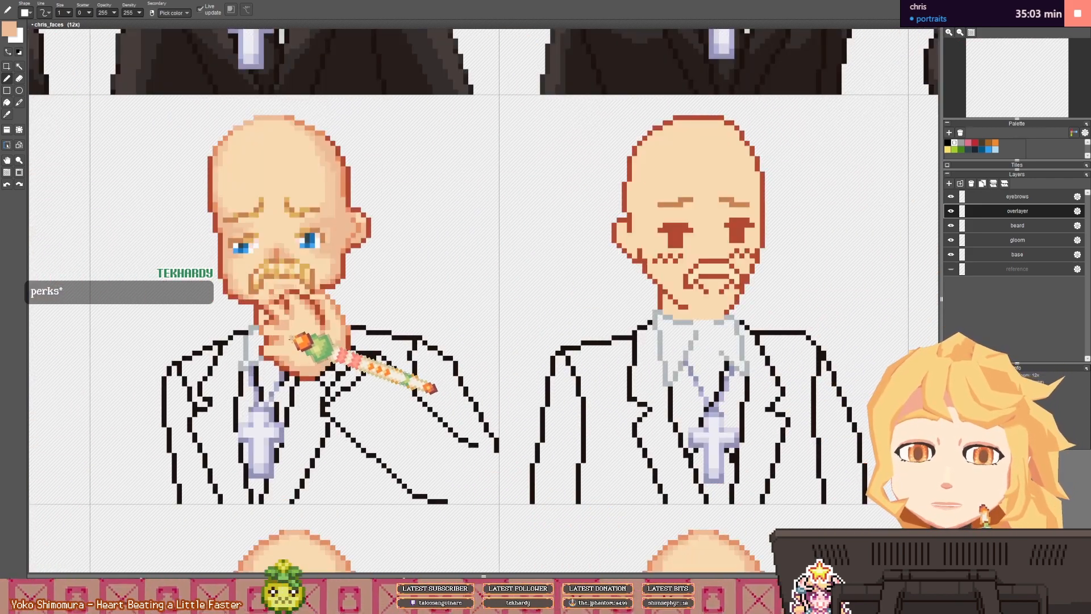
scroll(294, 339, down, 3)
scroll(290, 335, up, 4)
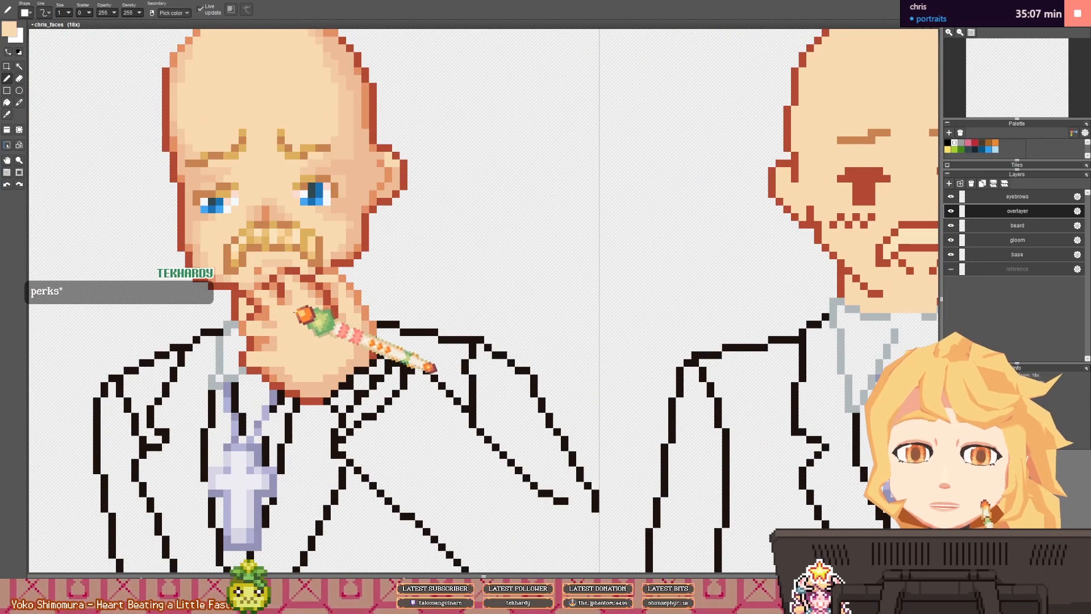
scroll(294, 312, down, 4)
scroll(340, 344, up, 4)
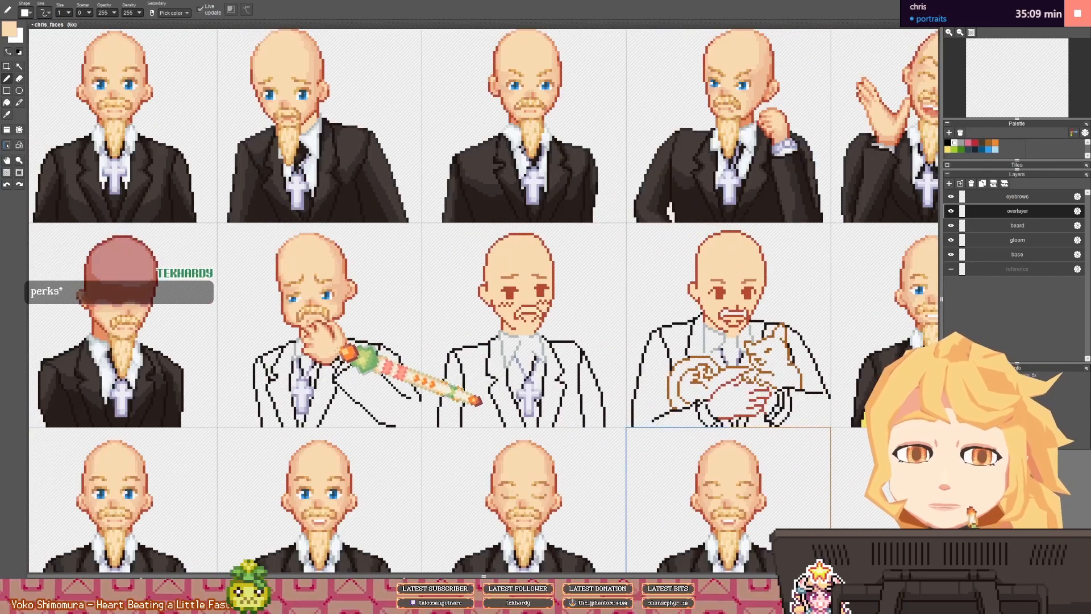
- Reshape the hand's lower outline with the sampled red and erase the excess pixels below it
right_click(315, 361)
right_click(311, 363)
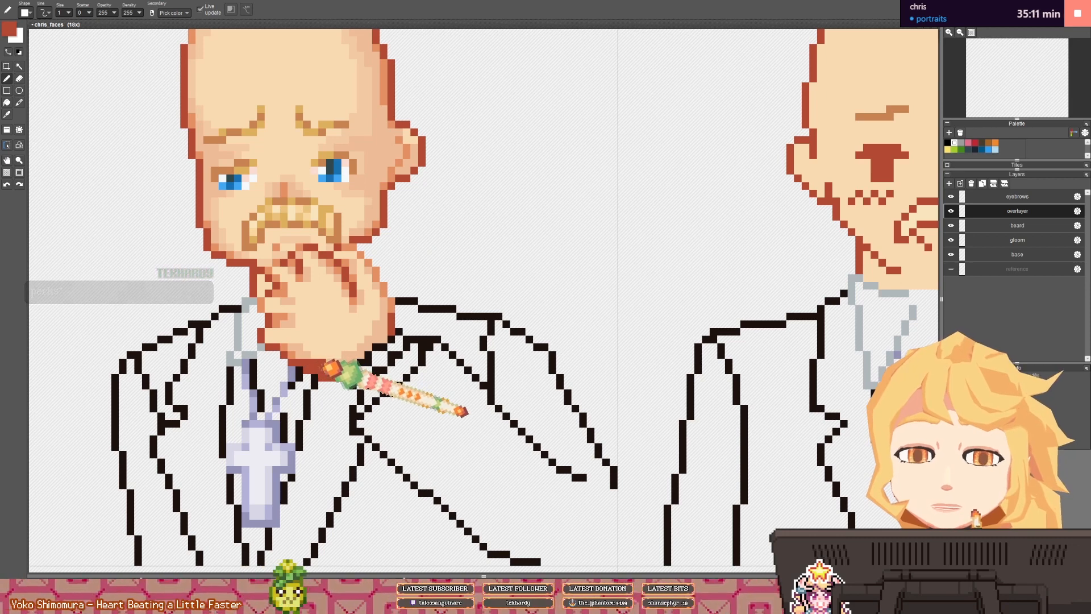
key(e)
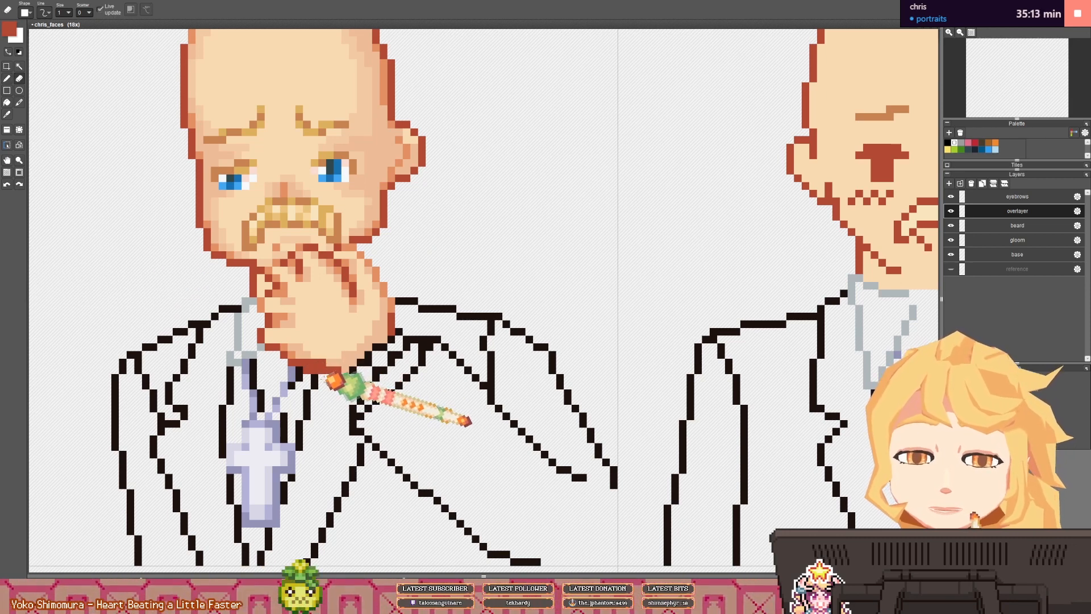
scroll(337, 355, down, 4)
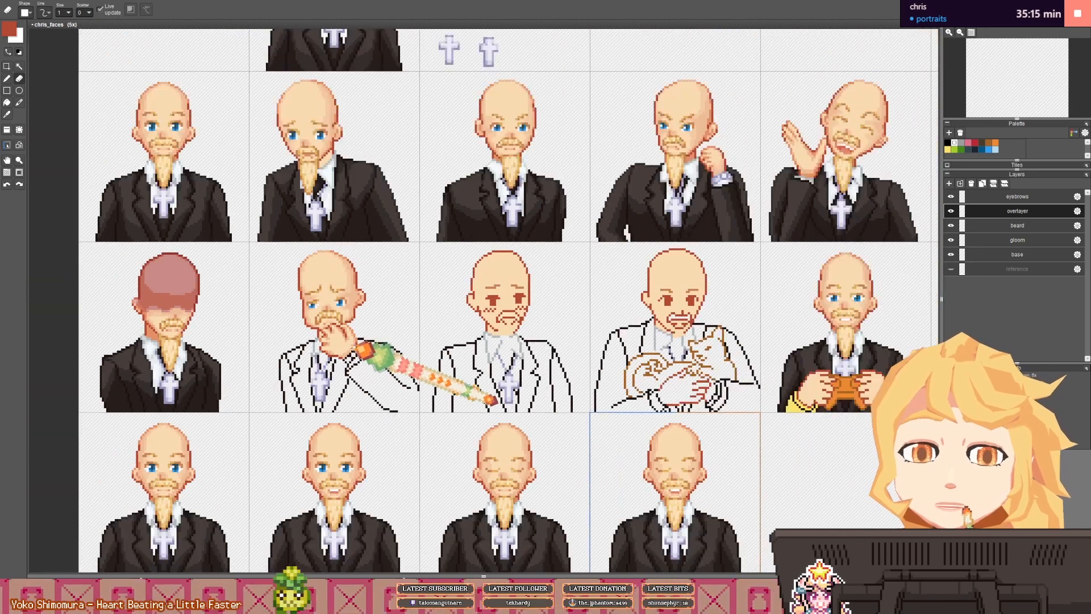
scroll(346, 351, up, 4)
- Shade the palm's lower and outer edges with the darker peach, blending with the light skin tone
right_click(308, 362)
key(b)
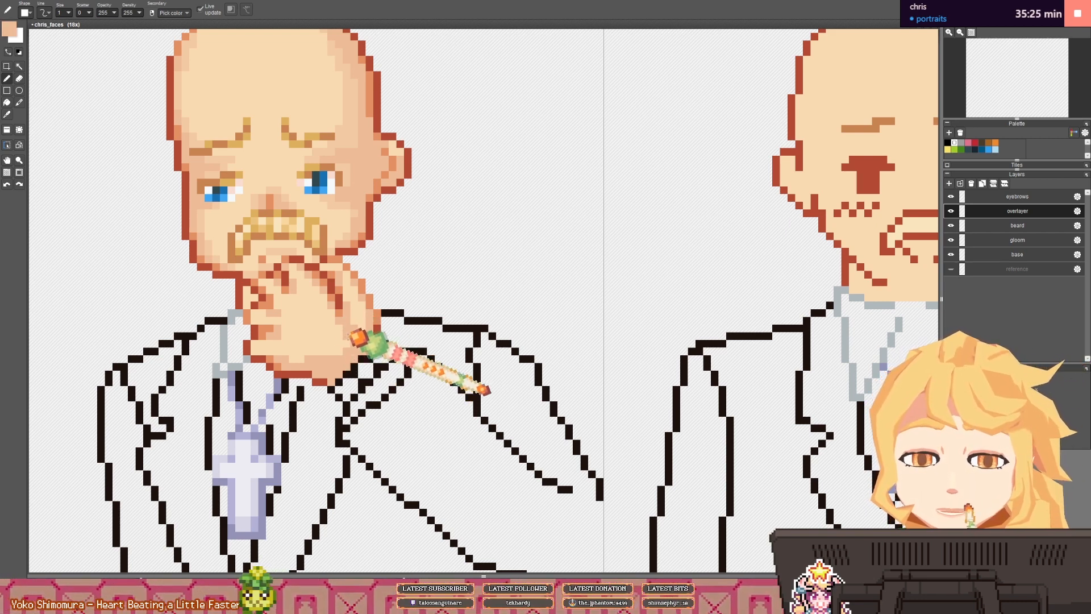
right_click(364, 325)
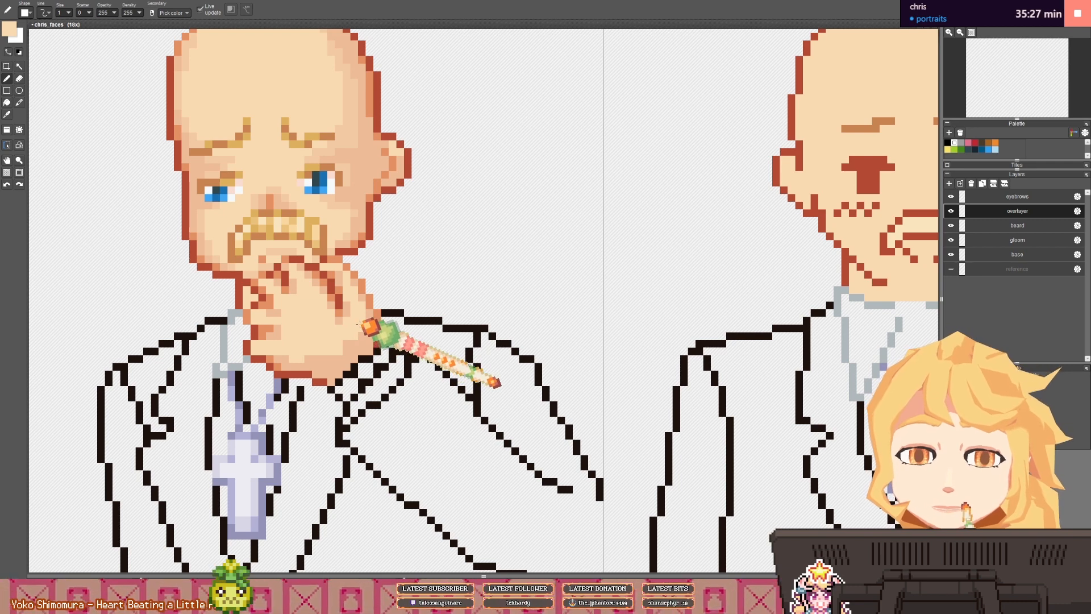
right_click(362, 307)
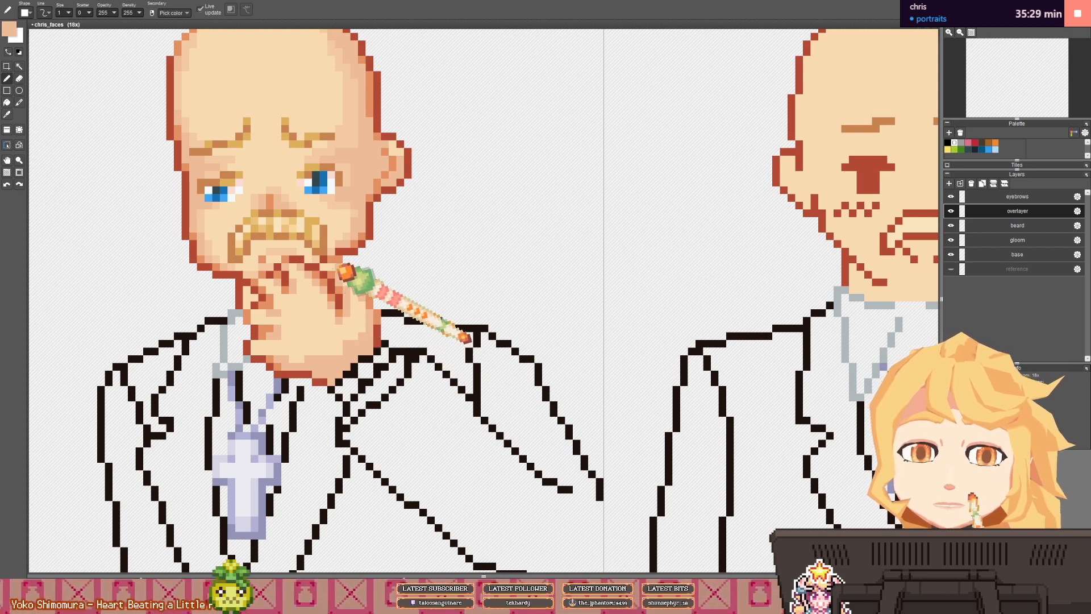
scroll(337, 272, down, 6)
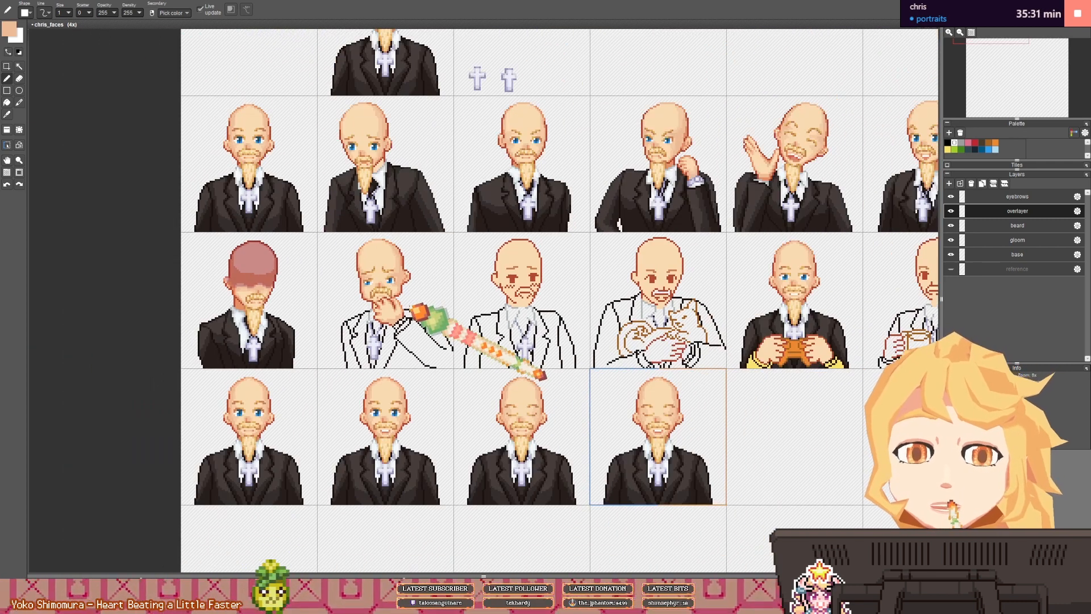
scroll(389, 307, up, 6)
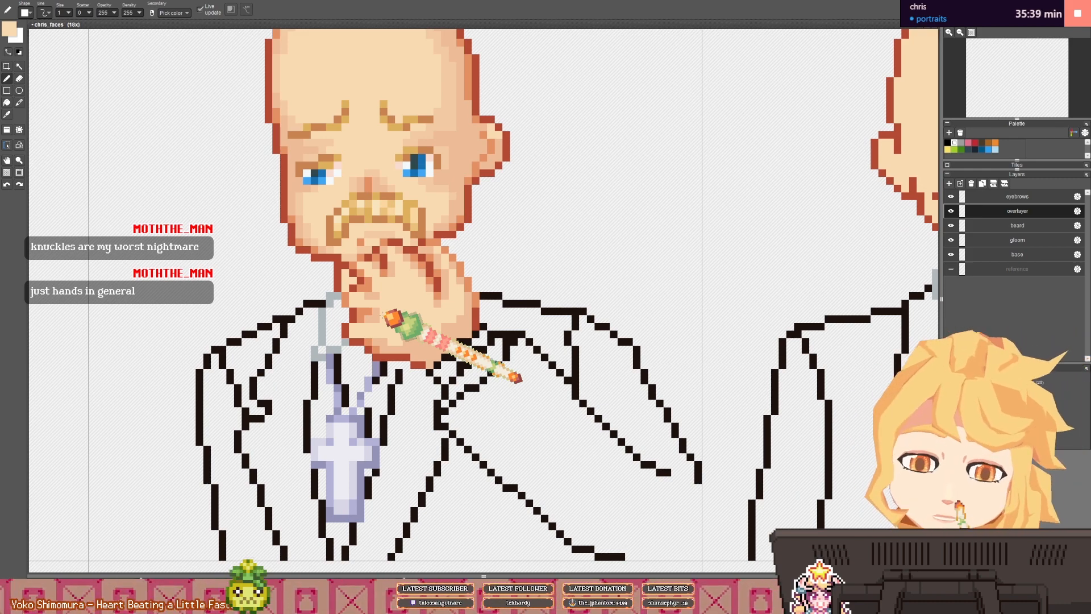
- Compare the hand-on-chin portrait with the finished portraits across the sheet, examining how their raised hands are shaded
scroll(413, 294, down, 4)
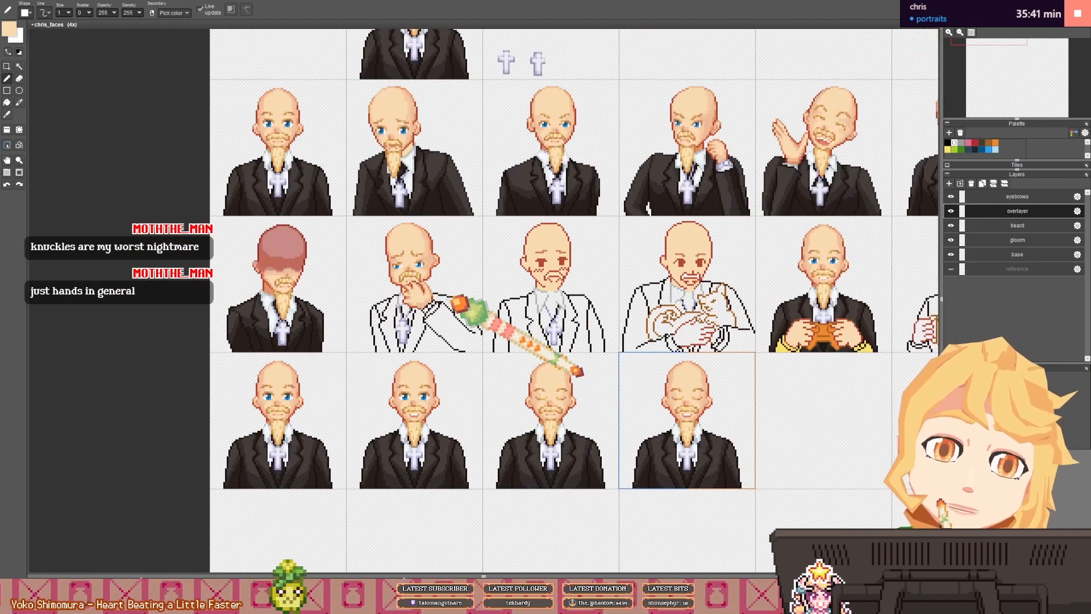
drag(449, 278, 400, 306)
drag(817, 183, 498, 233)
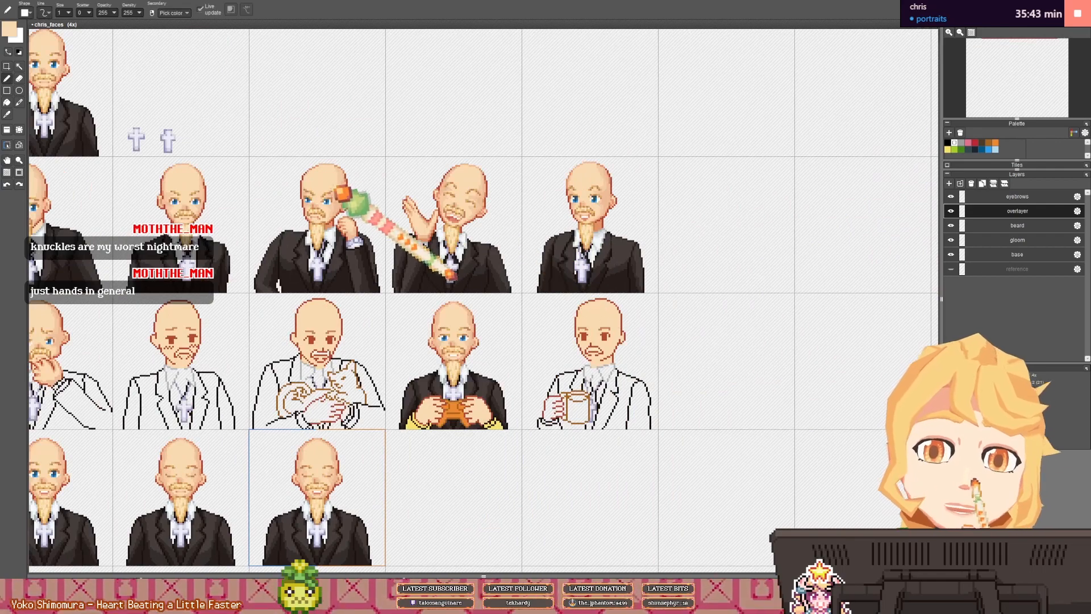
scroll(353, 220, up, 4)
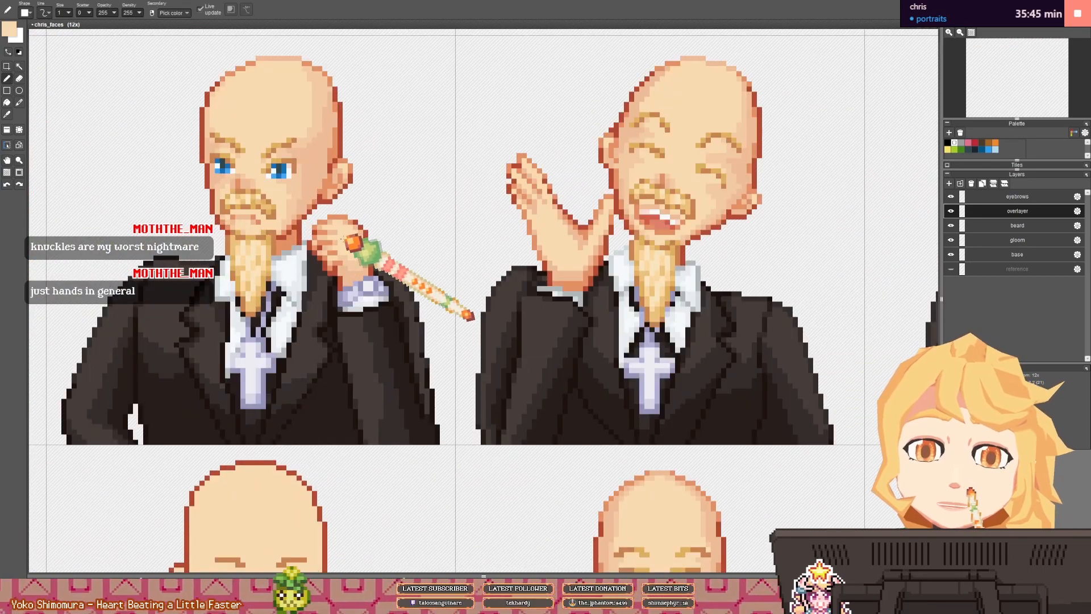
scroll(352, 238, down, 2)
scroll(352, 237, down, 1)
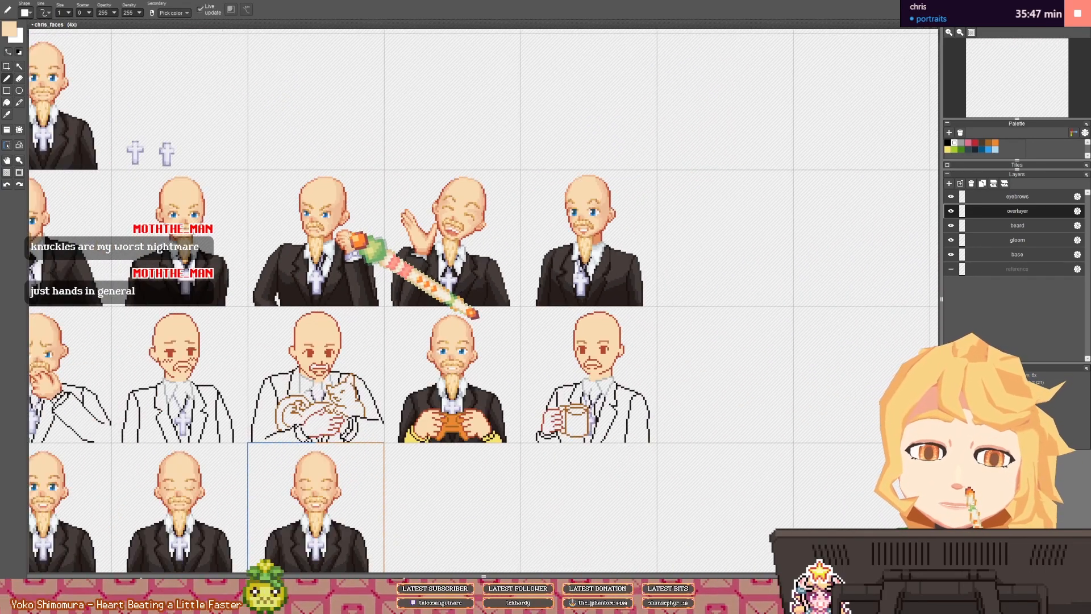
drag(341, 241, 380, 215)
drag(530, 395, 422, 306)
scroll(392, 330, up, 1)
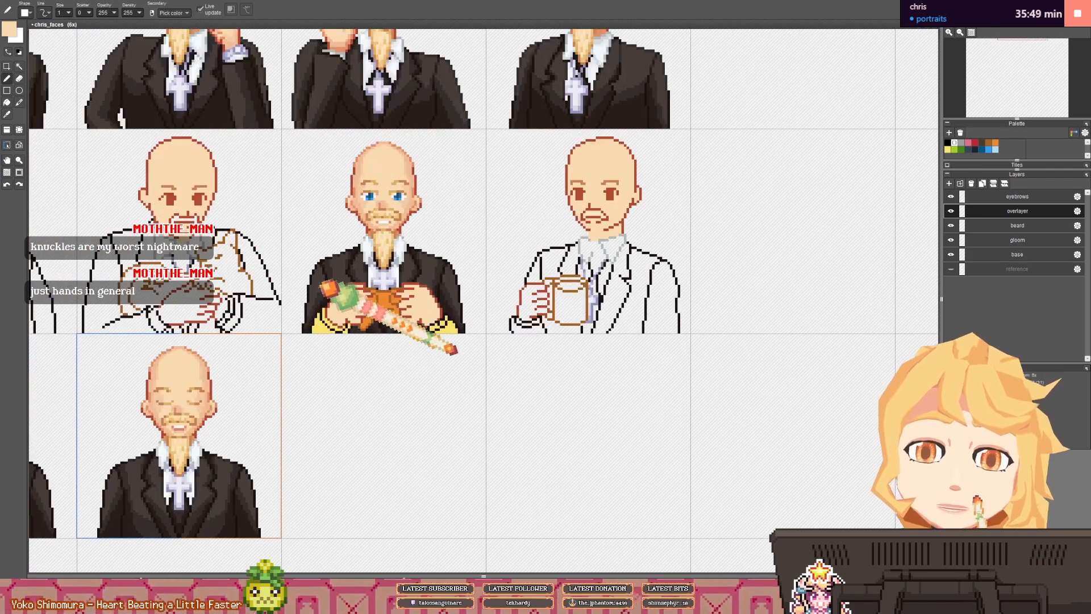
scroll(464, 320, down, 1)
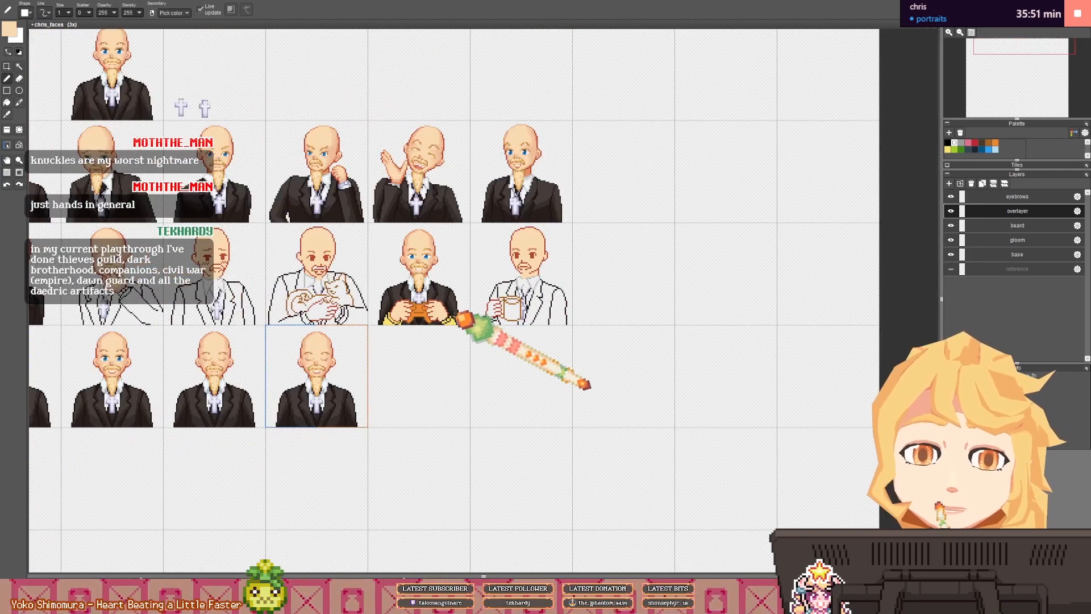
scroll(500, 312, up, 1)
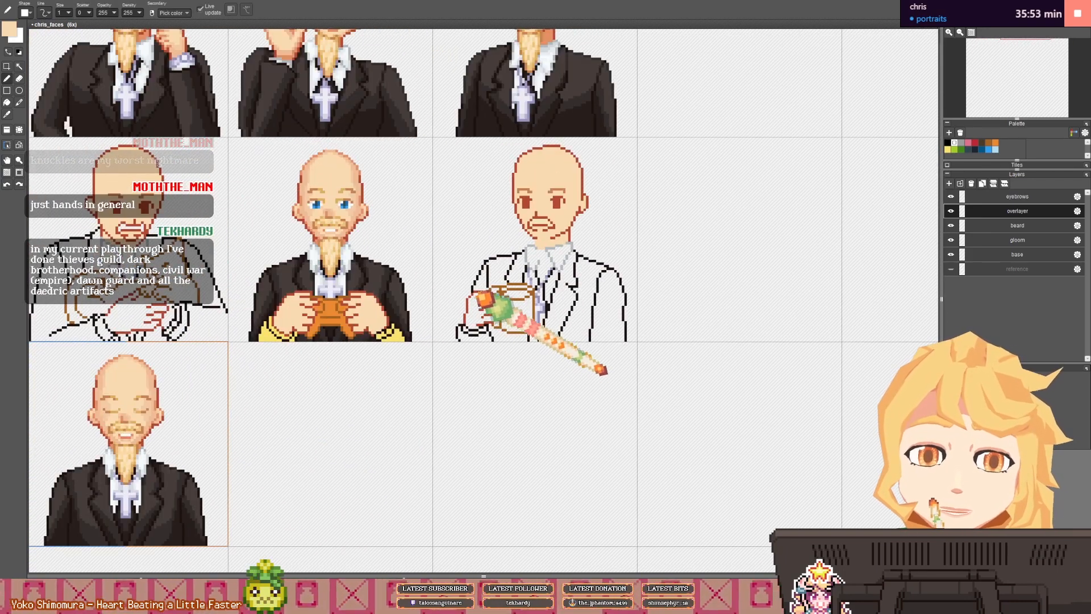
scroll(484, 307, down, 1)
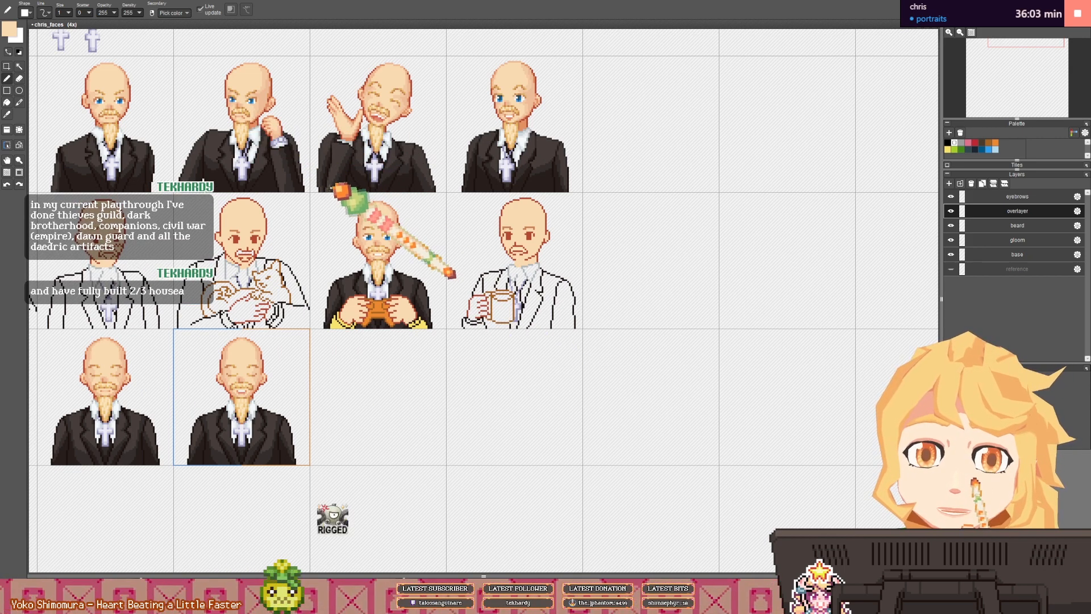
scroll(328, 196, down, 1)
key(space)
drag(231, 211, 321, 205)
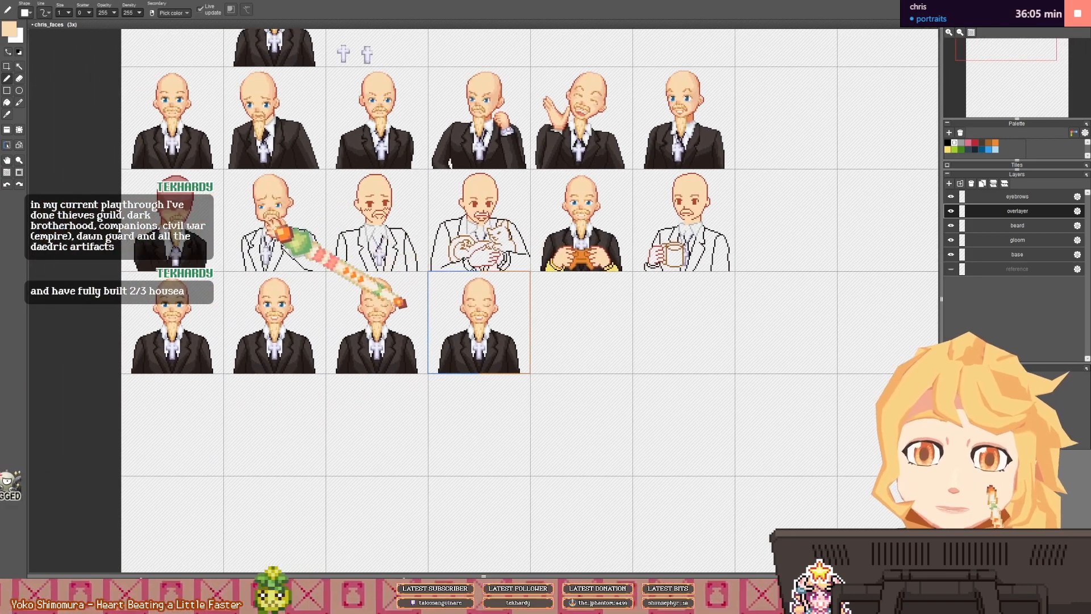
- Touch up the shading of the hand on the chin with peach skin tones sampled from it
scroll(323, 205, up, 4)
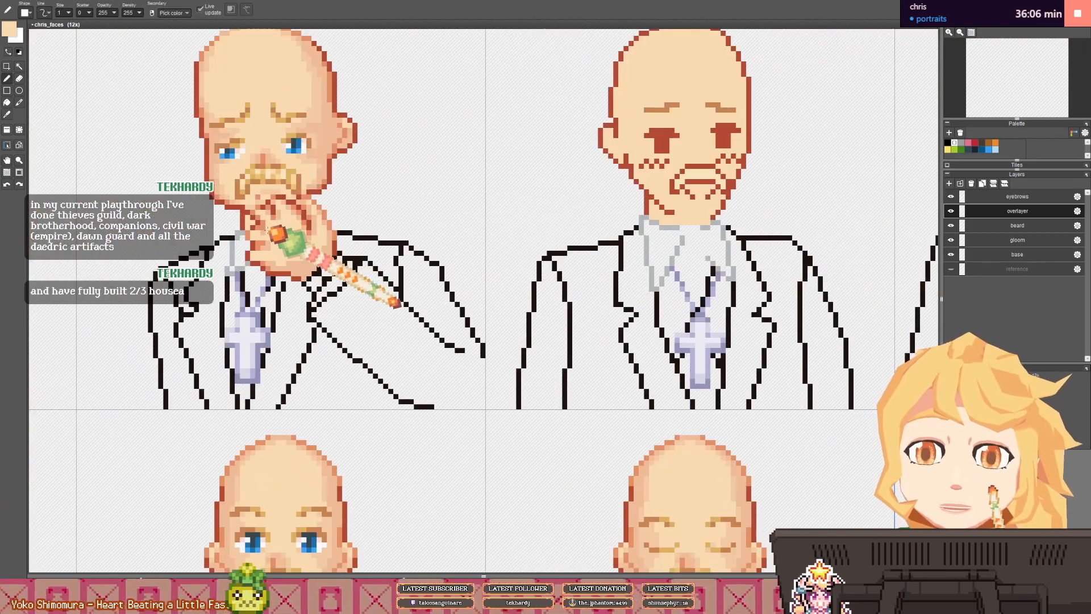
right_click(270, 231)
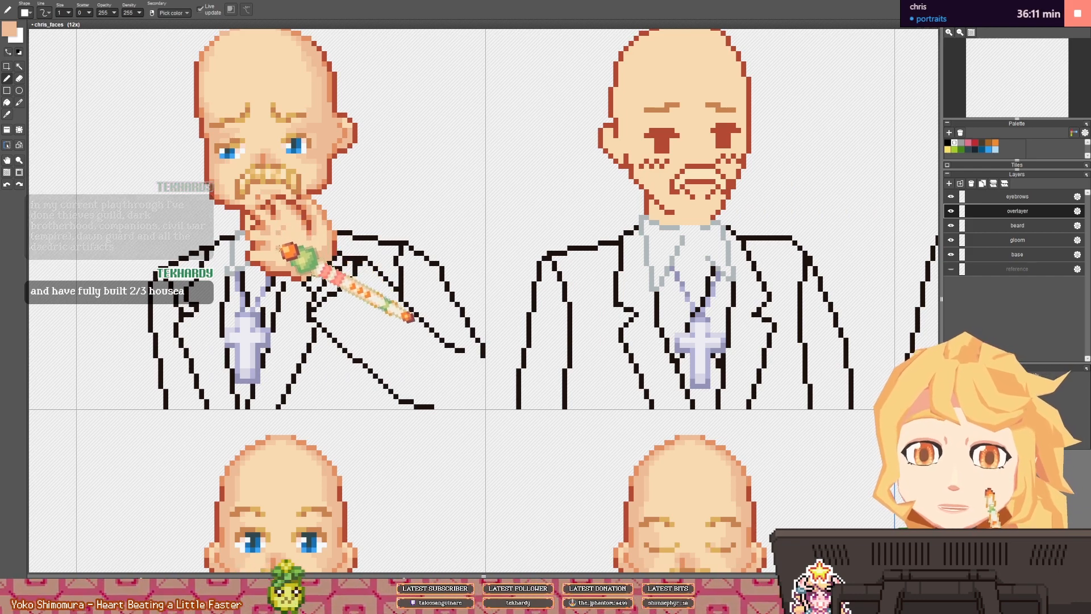
scroll(398, 256, down, 4)
scroll(398, 256, up, 4)
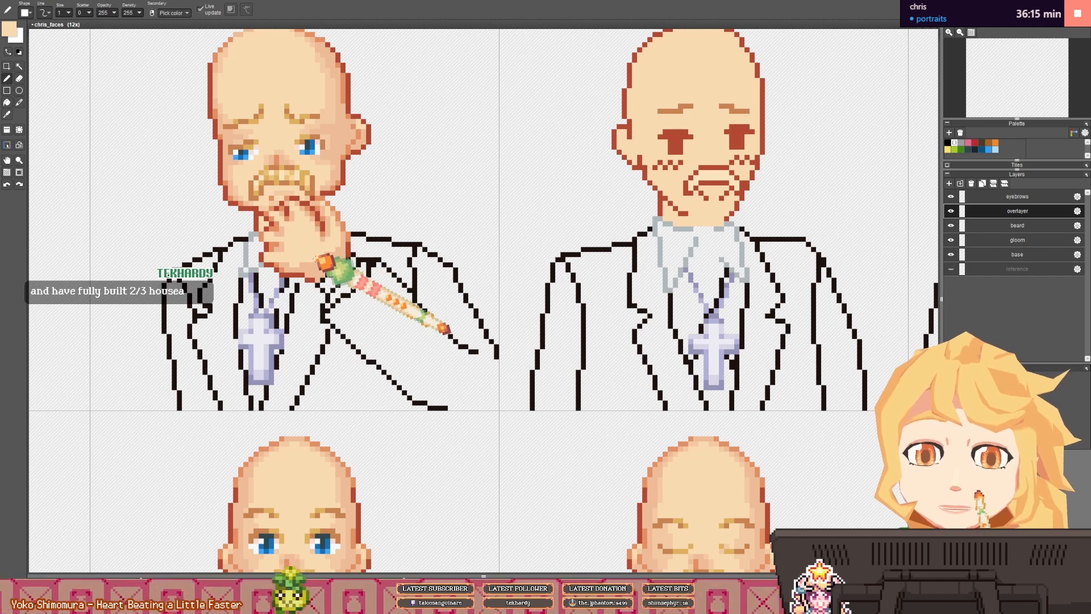
scroll(483, 302, up, 1)
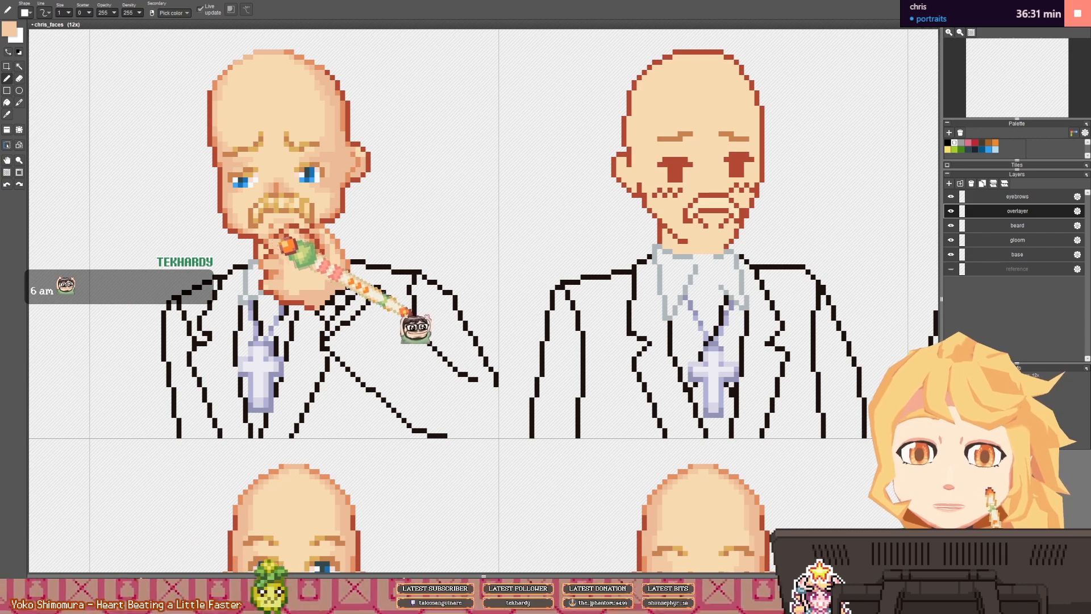
- Review the shaded hand on the chin up close and at sheet scale beside the neighbouring portraits
scroll(312, 240, down, 1)
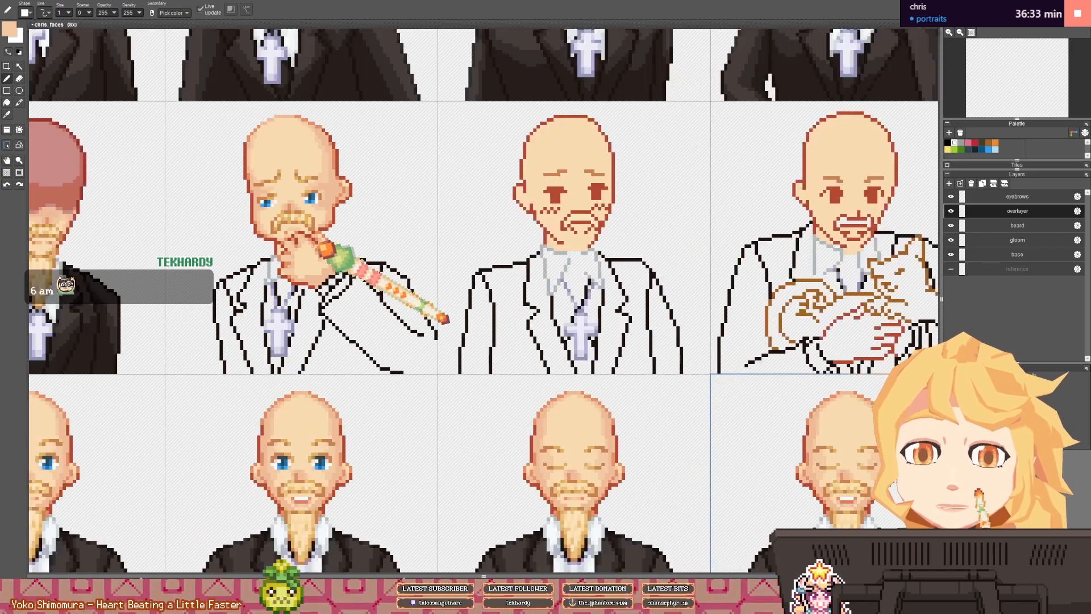
scroll(313, 241, down, 3)
scroll(312, 241, up, 3)
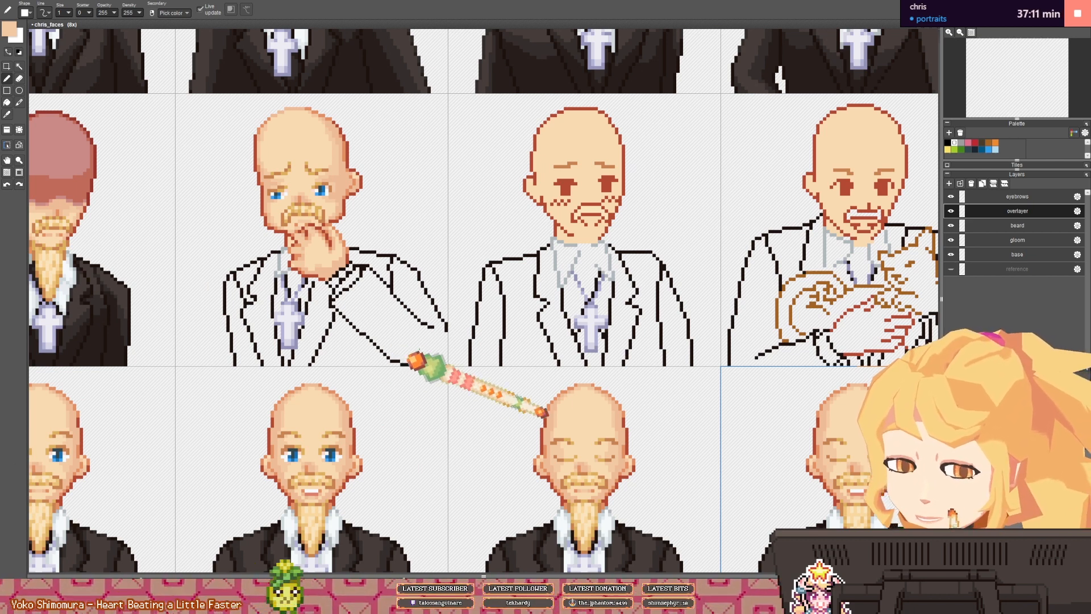
key(space)
drag(472, 283, 453, 314)
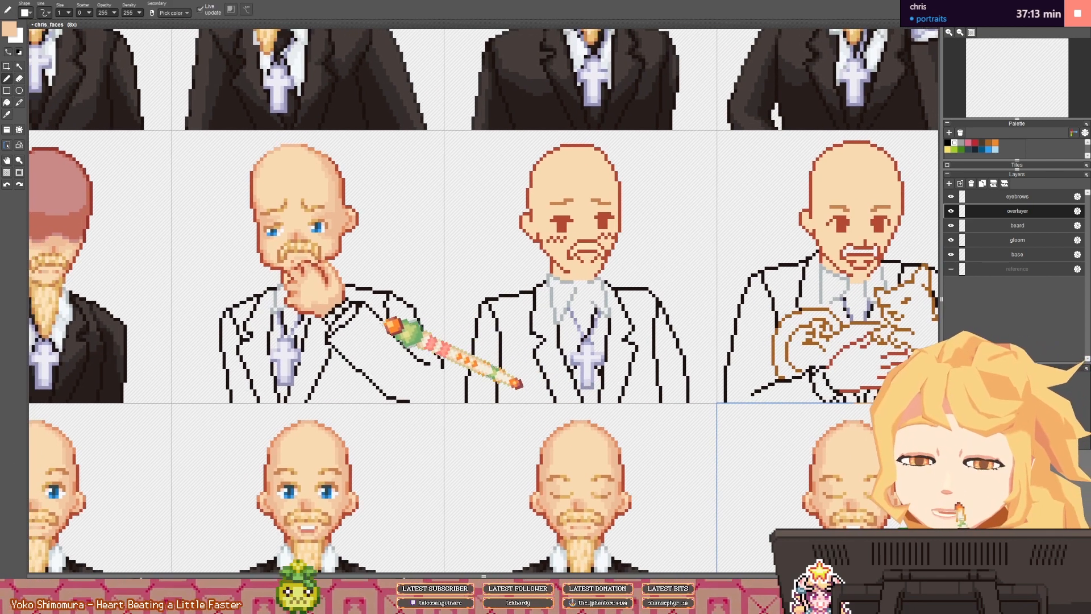
scroll(321, 307, up, 2)
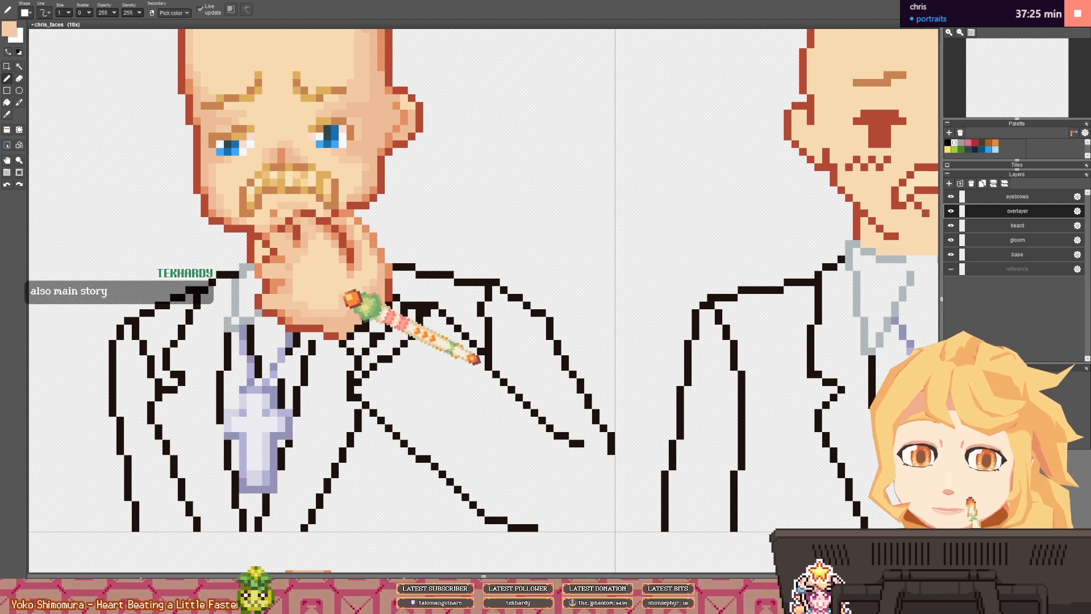
scroll(348, 296, down, 3)
scroll(341, 295, up, 3)
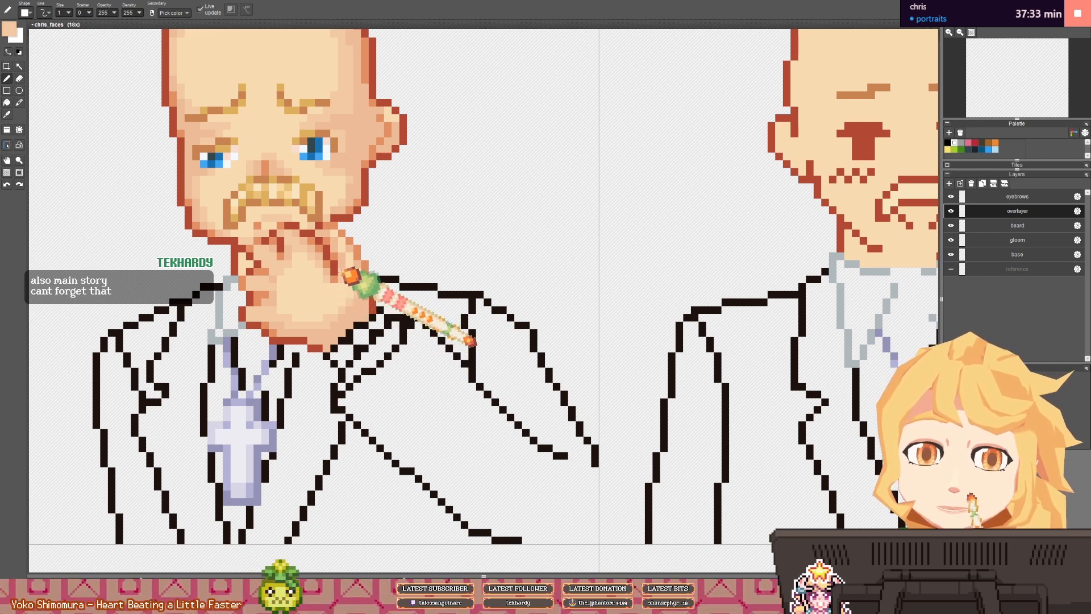
scroll(350, 276, down, 4)
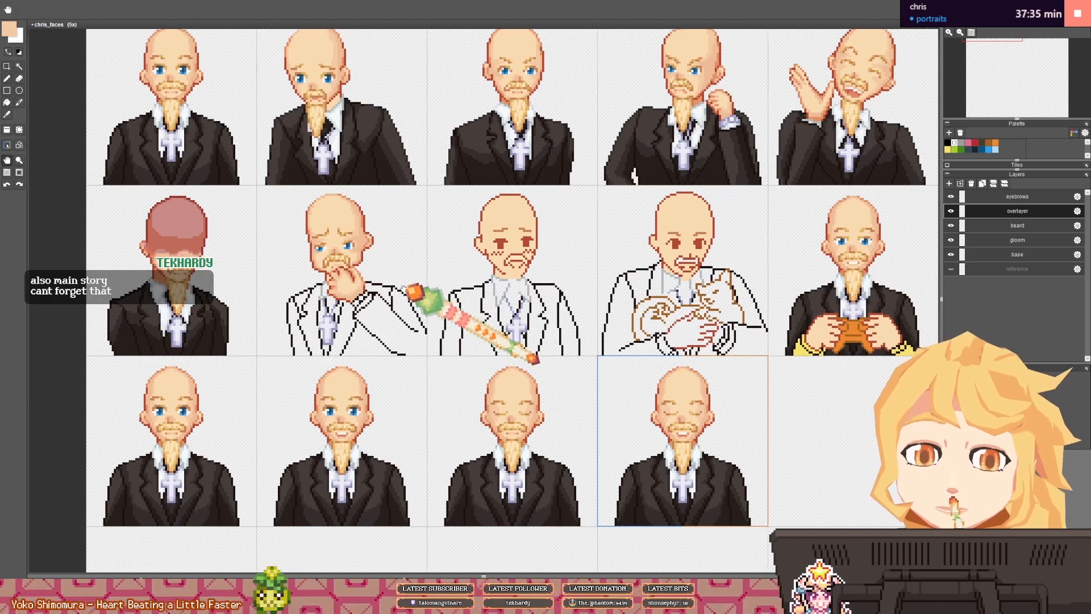
scroll(338, 258, up, 5)
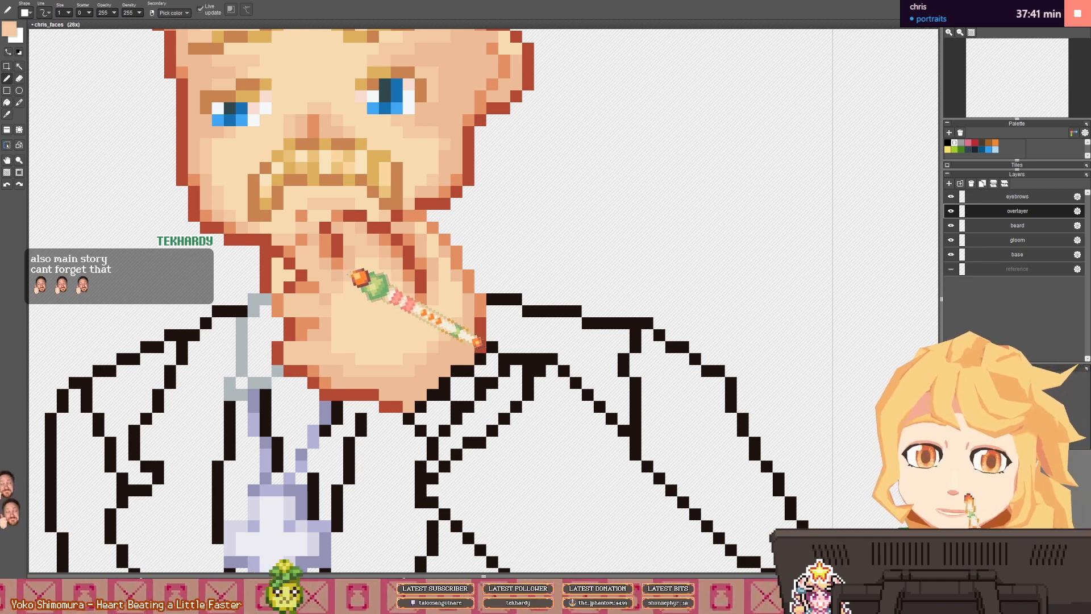
scroll(500, 358, down, 4)
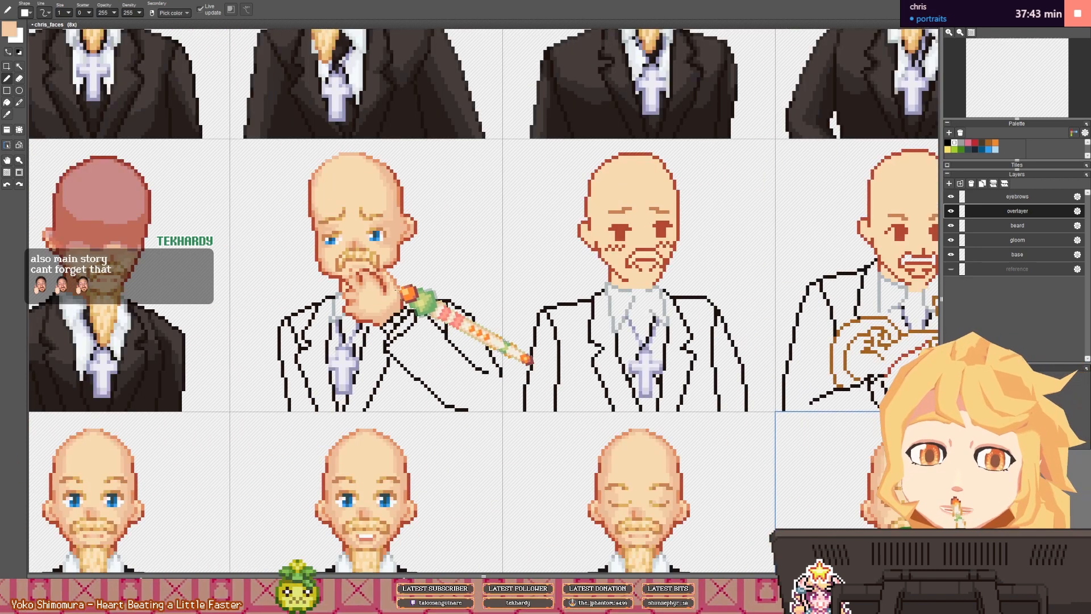
scroll(500, 358, up, 3)
scroll(354, 281, up, 2)
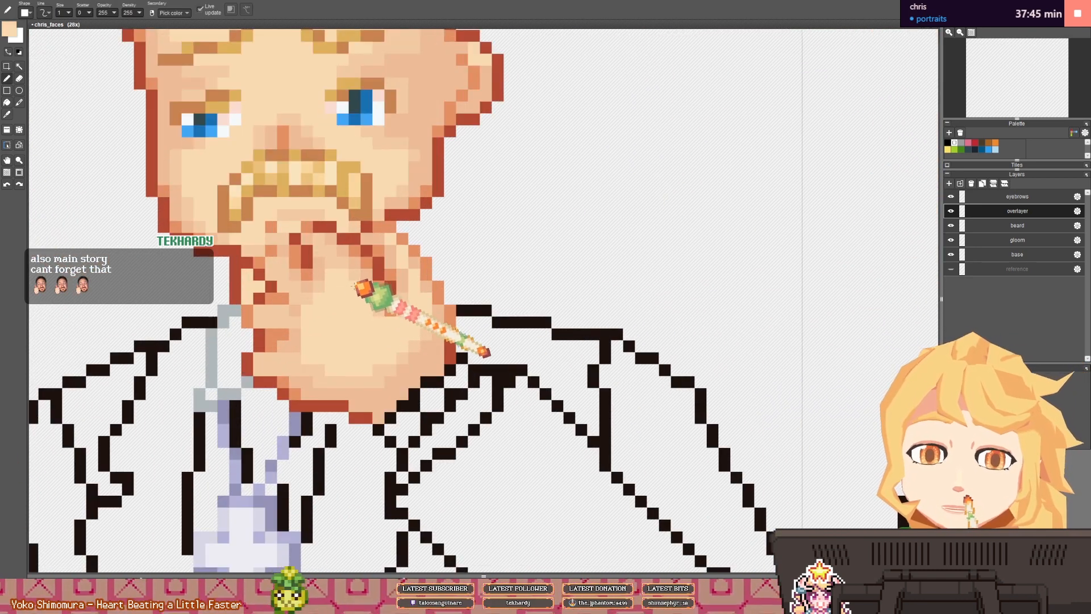
drag(352, 299, 344, 295)
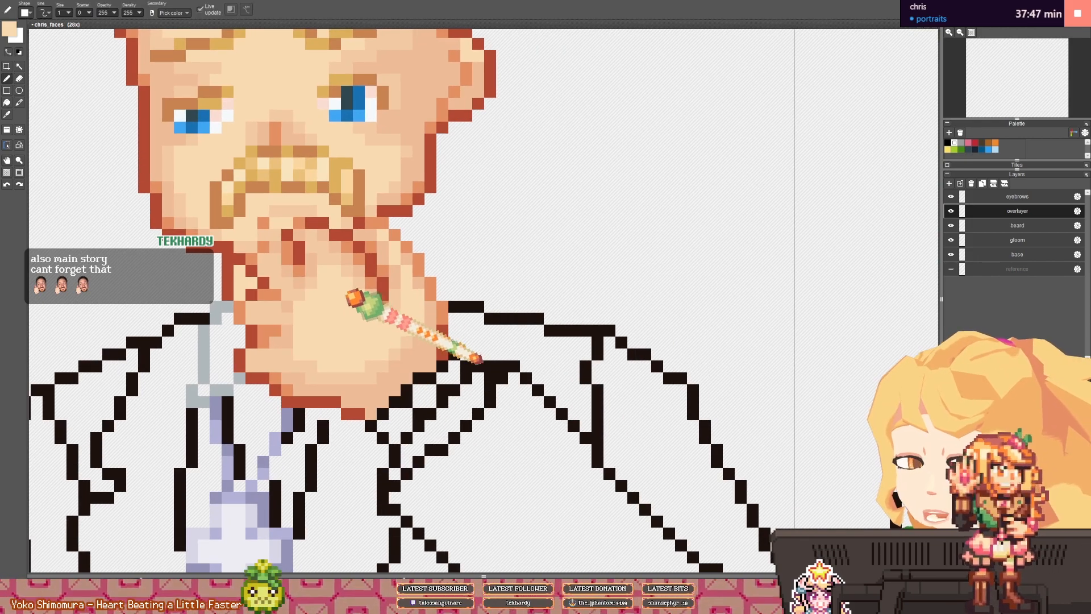
scroll(353, 298, down, 5)
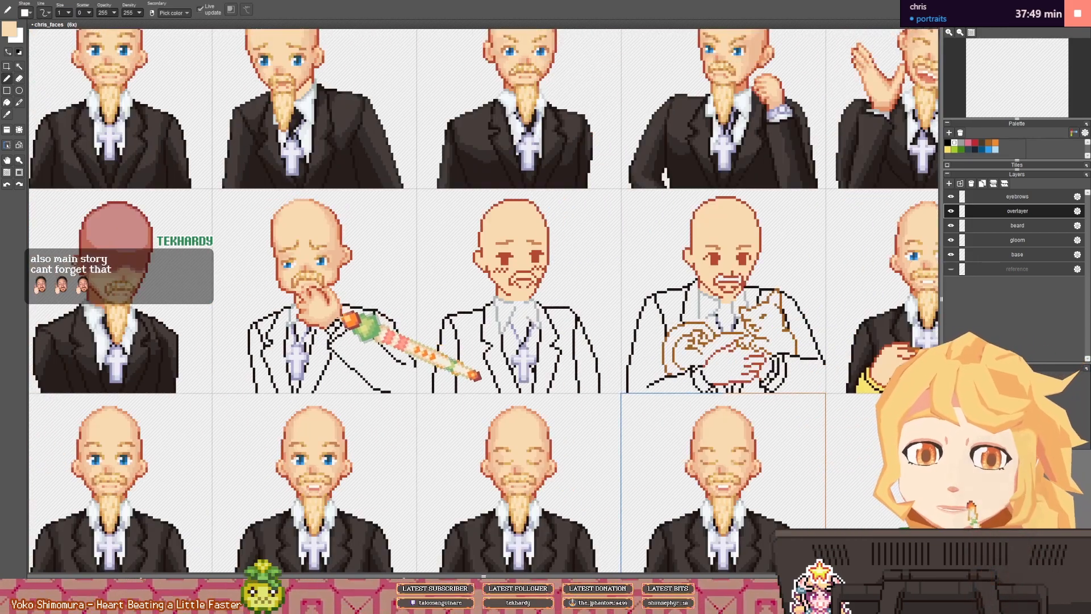
drag(350, 319, 348, 295)
scroll(343, 287, up, 1)
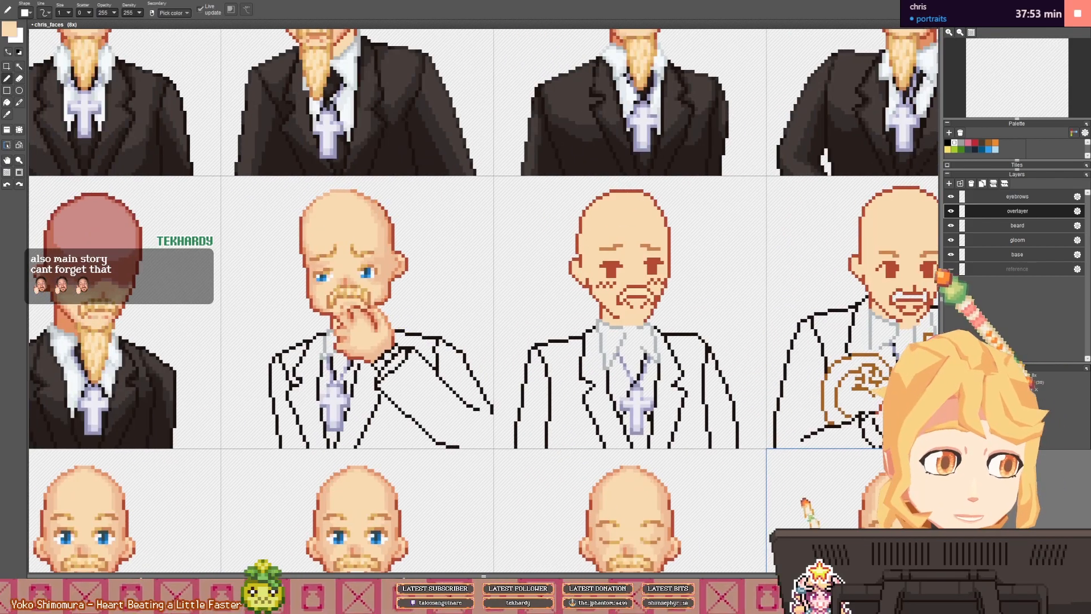
- Add a new layer directly above the base layer and name it "green"
click(1049, 255)
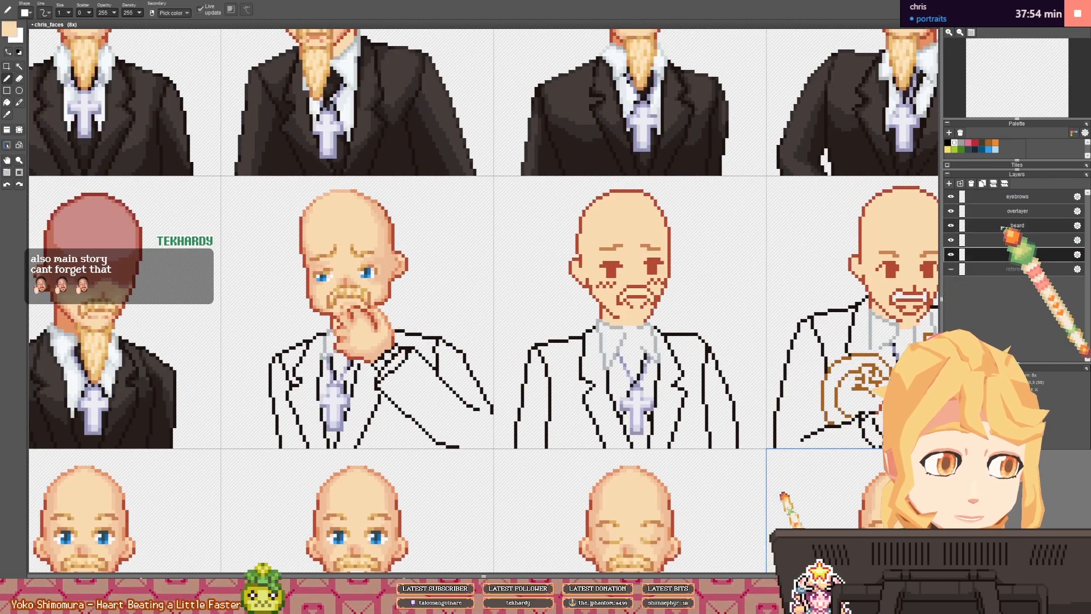
click(950, 184)
double_click(1022, 254)
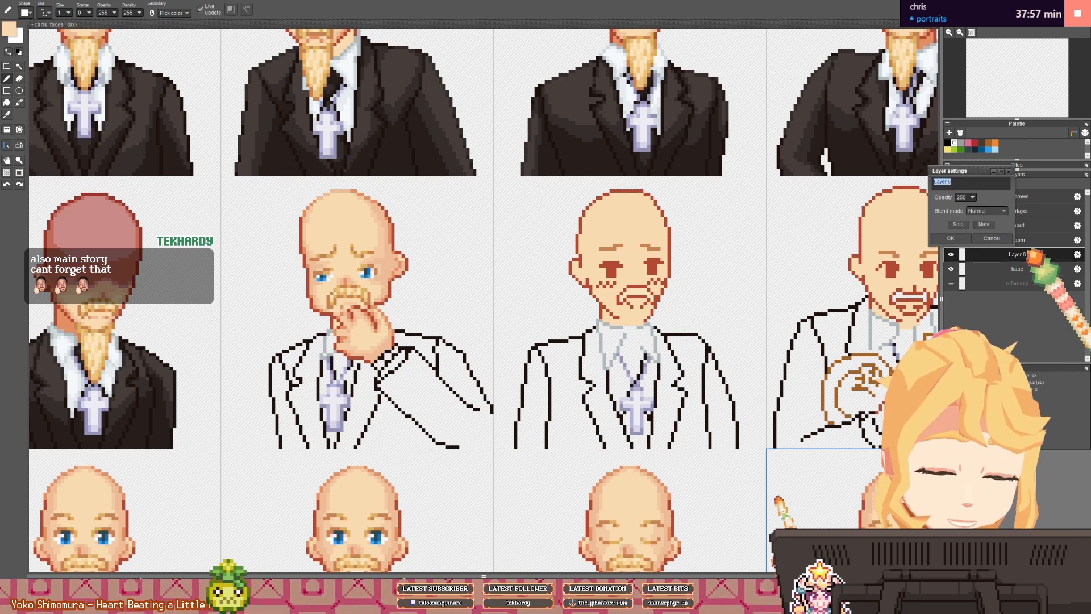
text(green)
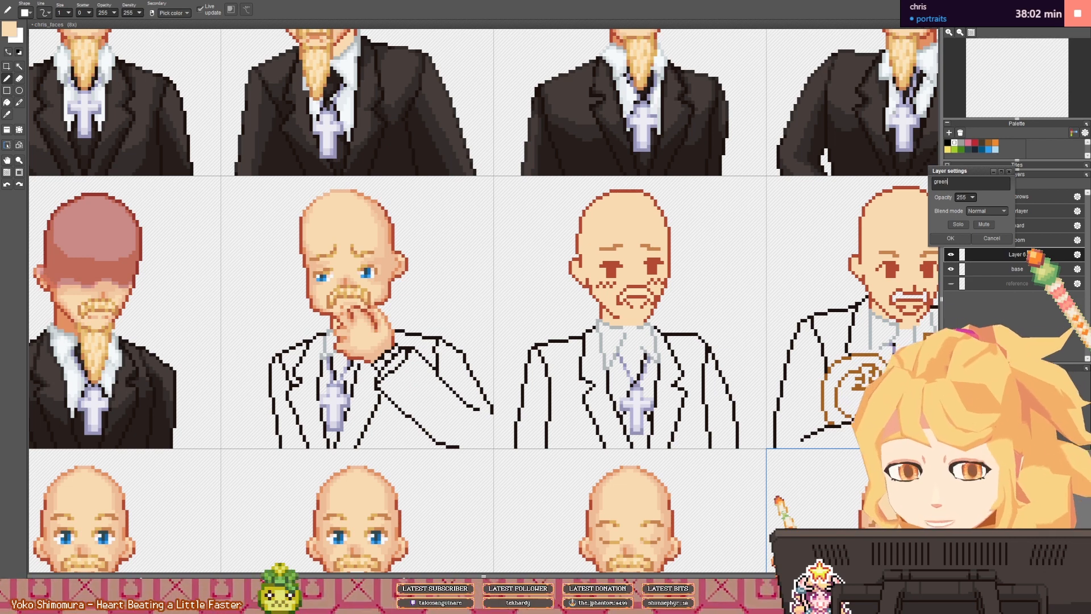
key(Return)
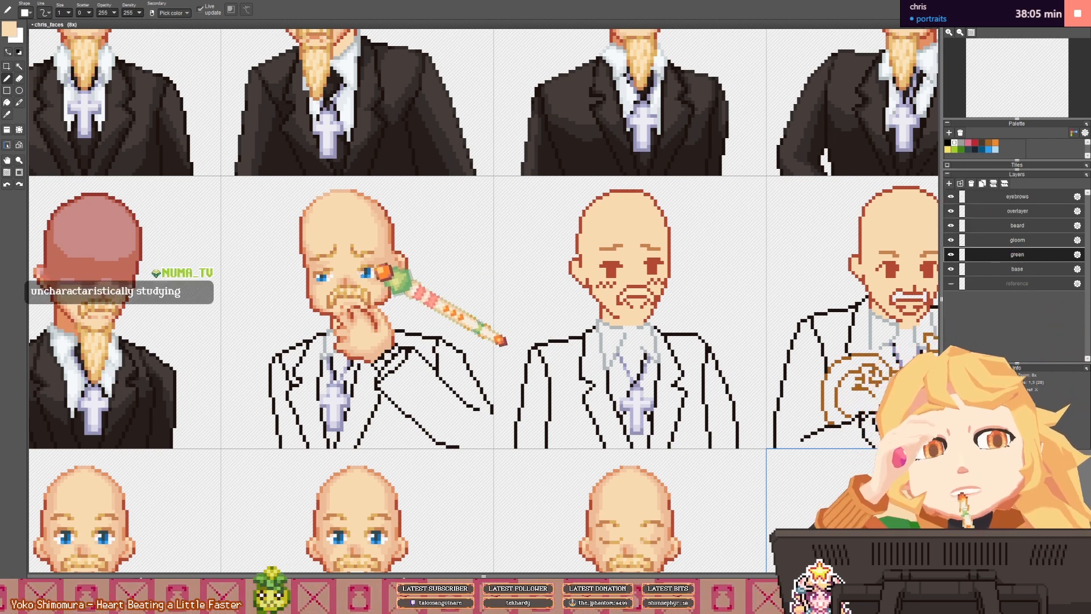
- Hide the overlayer layer containing the hand and make the base layer active
drag(363, 271, 404, 269)
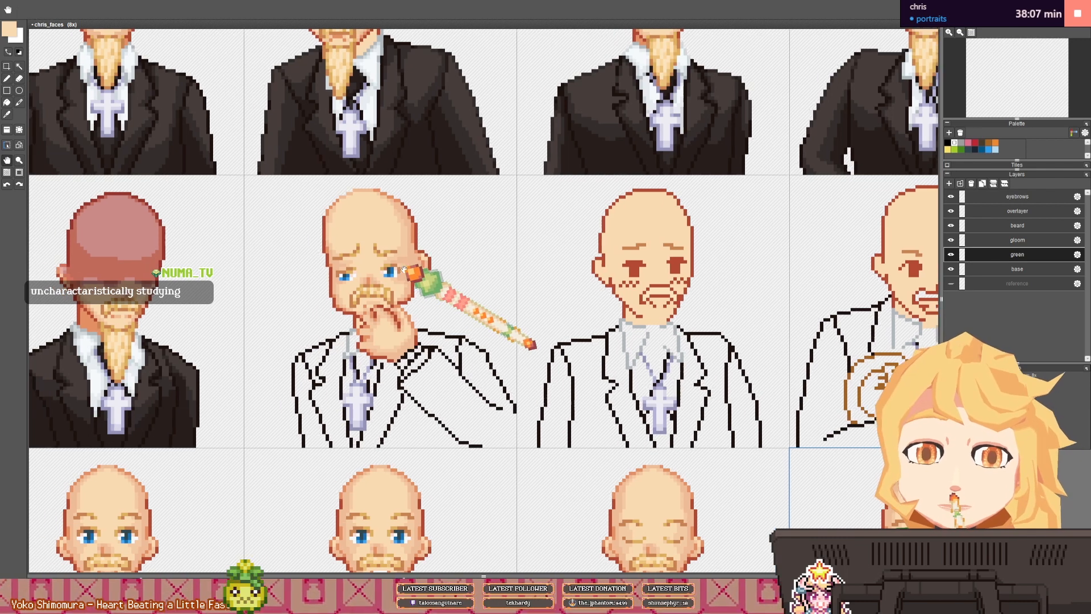
scroll(404, 269, up, 1)
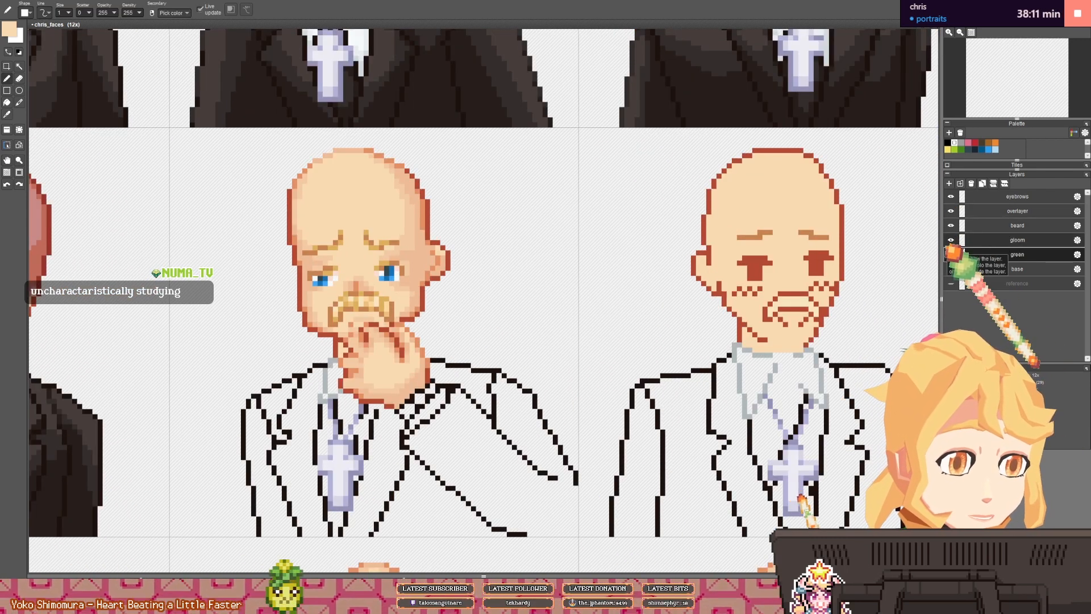
click(951, 211)
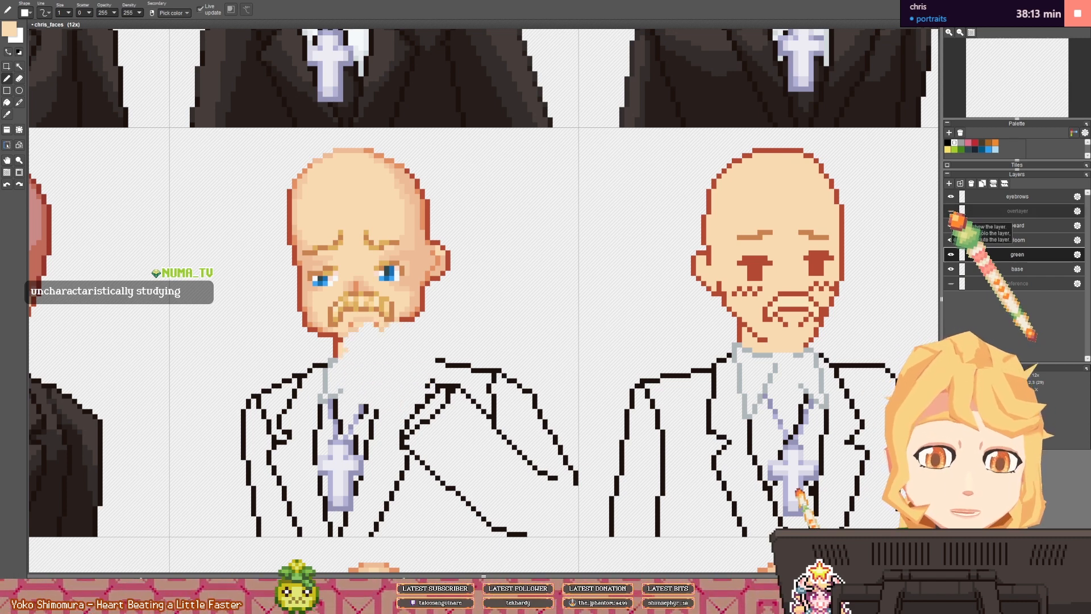
click(951, 211)
click(951, 211)
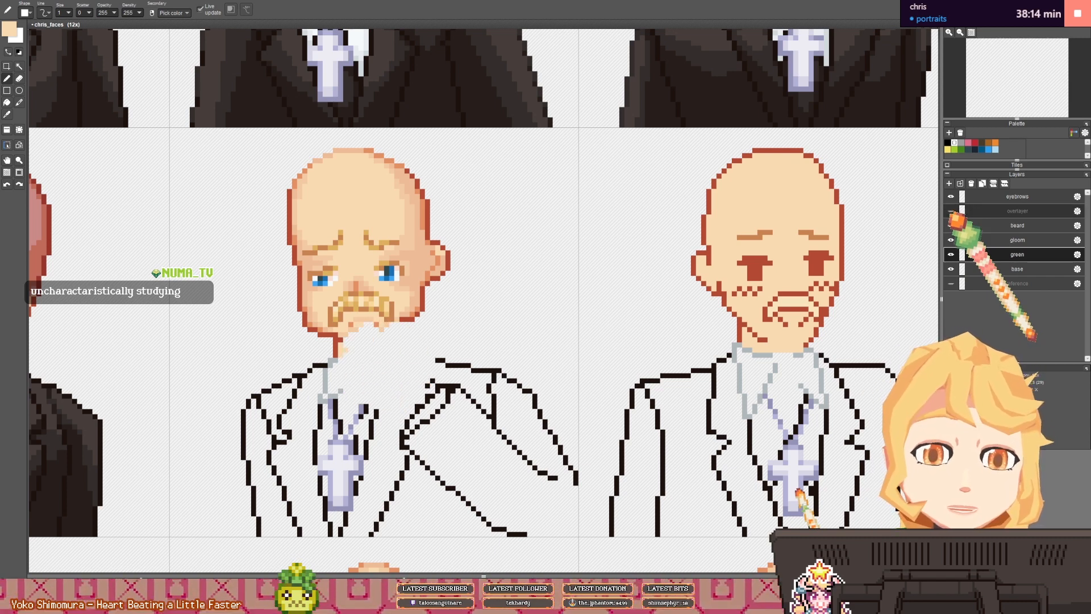
click(998, 269)
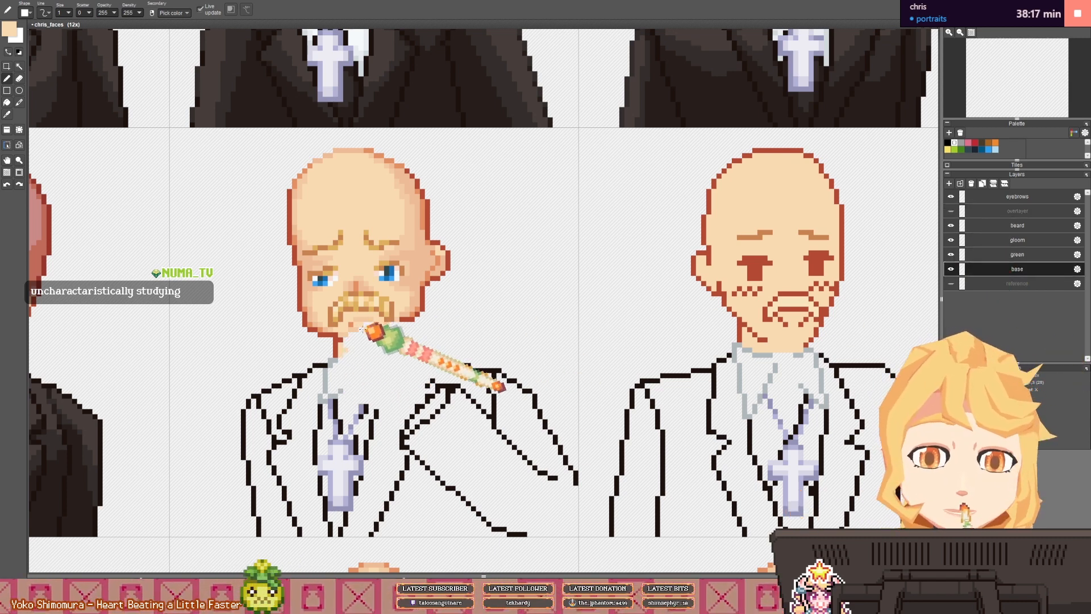
- Close the jaw with a reddish-brown outline beneath the mouth and fill the empty chin with the sampled skin tone
scroll(363, 331, up, 1)
right_click(323, 341)
drag(328, 344, 391, 344)
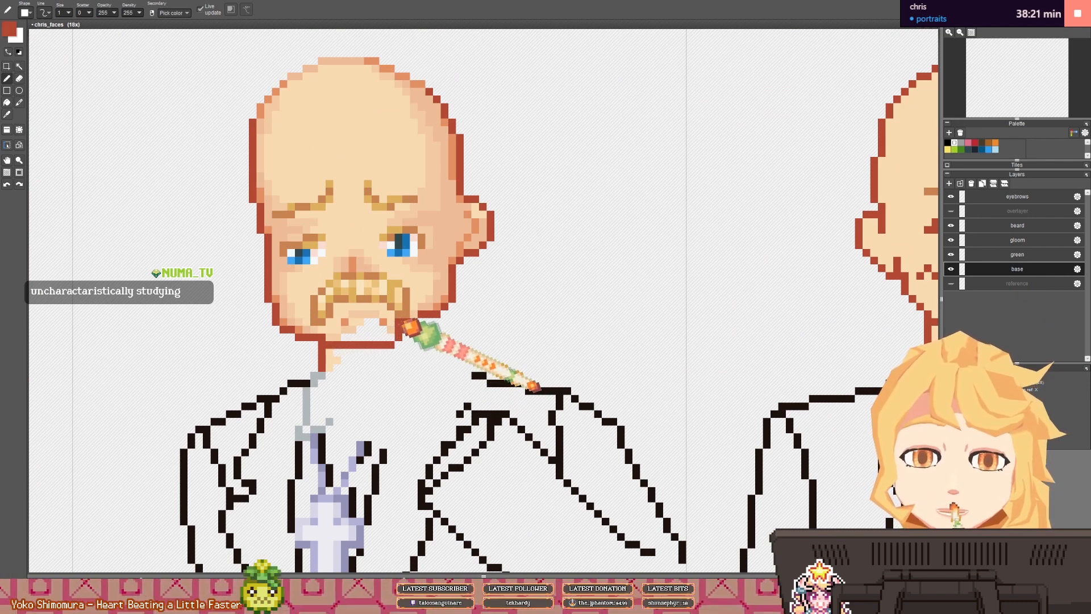
right_click(407, 326)
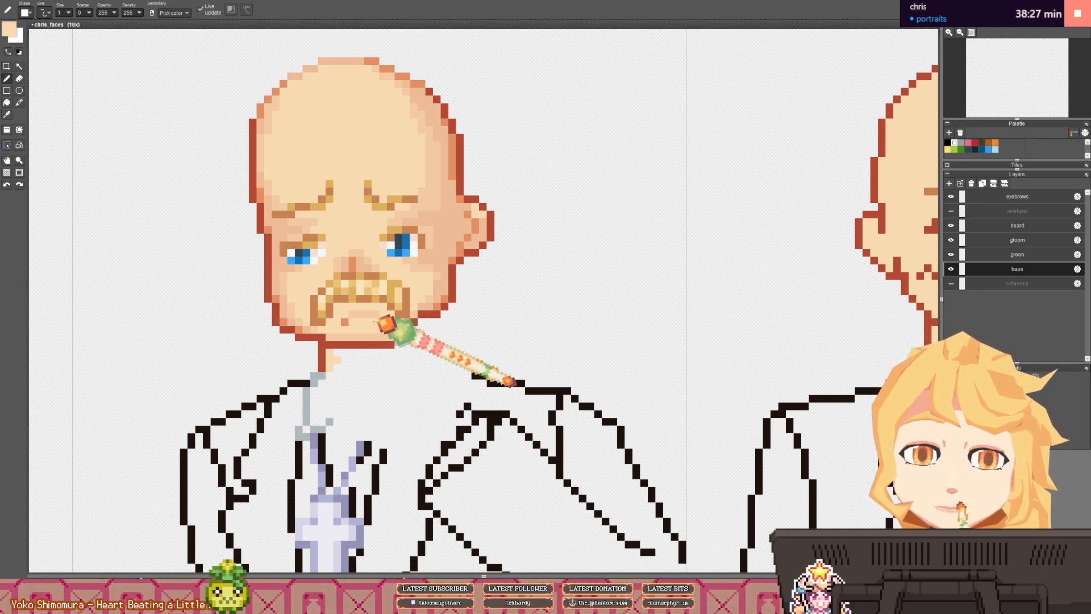
- Outline the neck beneath the jaw in reddish brown and fill it with the orange shadow tone sampled from the face
right_click(392, 325)
scroll(404, 324, down, 1)
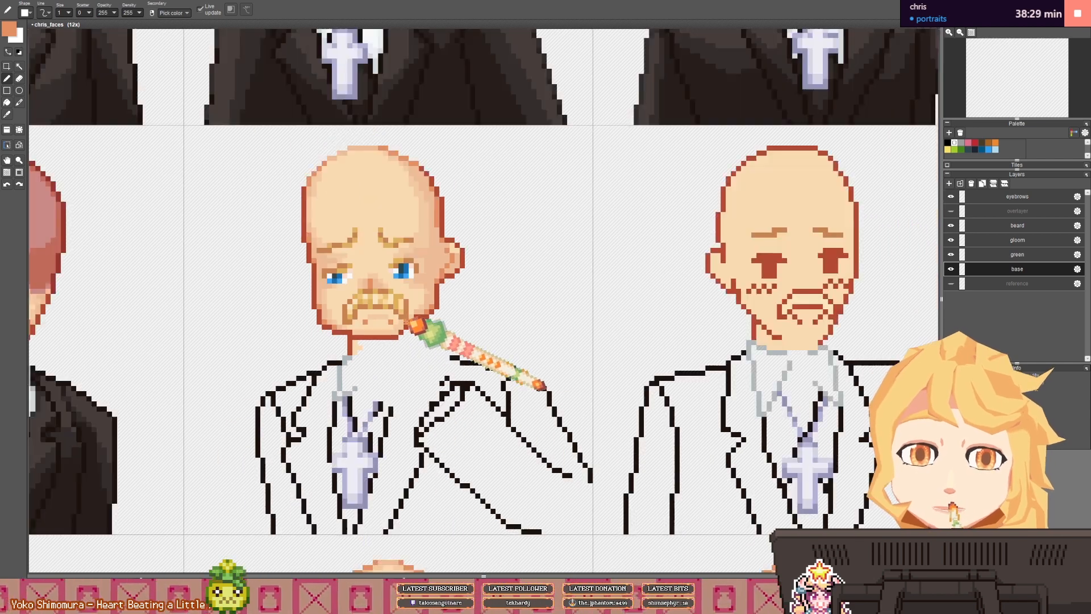
scroll(415, 324, down, 1)
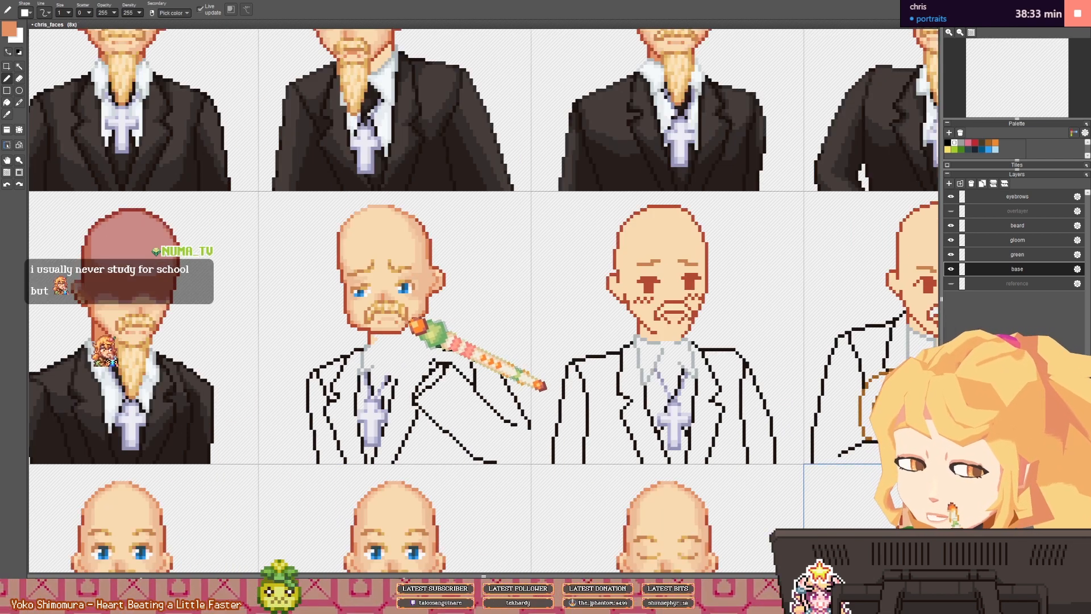
drag(418, 325, 381, 320)
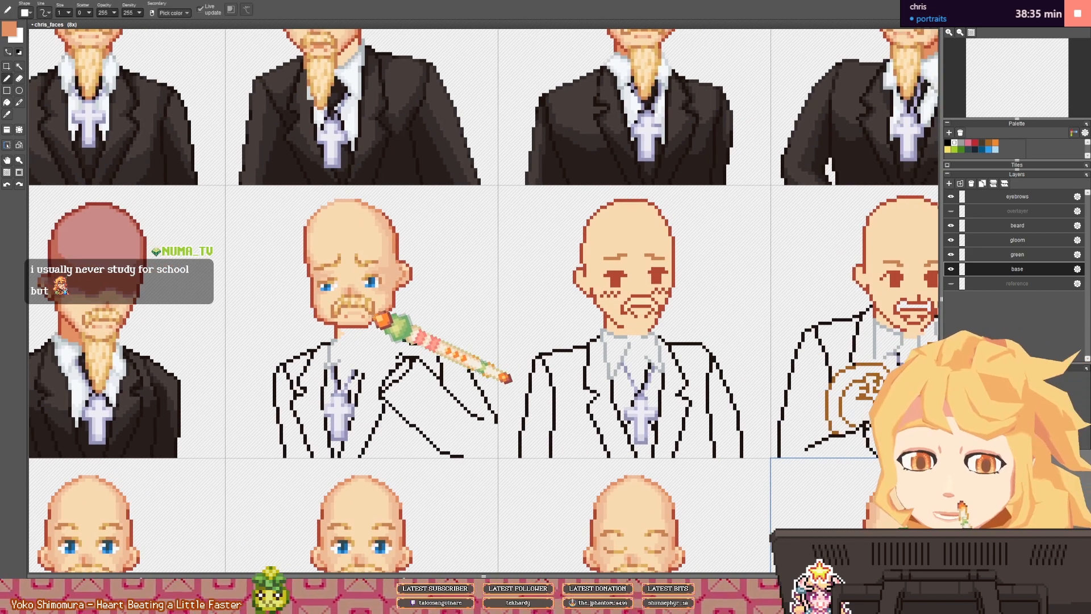
scroll(375, 316, up, 2)
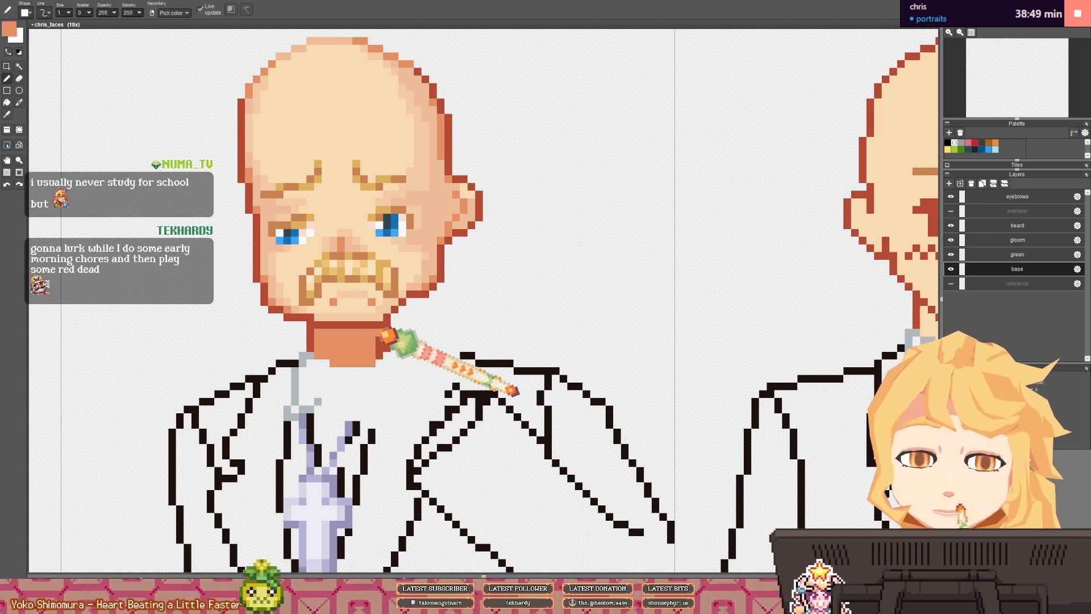
drag(367, 353, 376, 348)
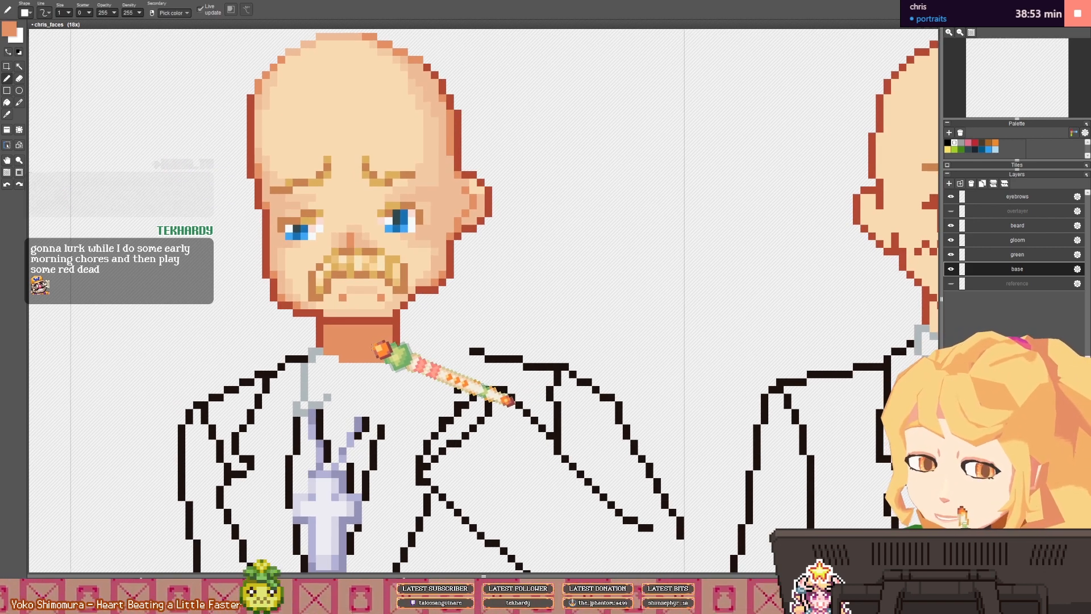
- Outline the collar flap beside the cross chain in sampled grey and touch up the jaw edge with its outline tones
right_click(313, 352)
drag(319, 352, 349, 375)
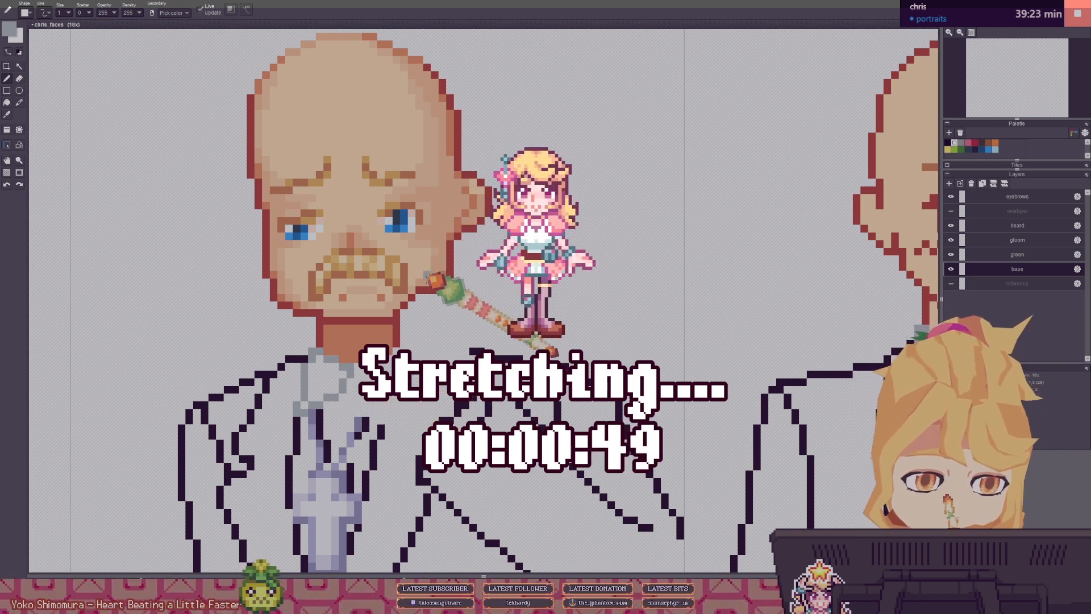
right_click(412, 295)
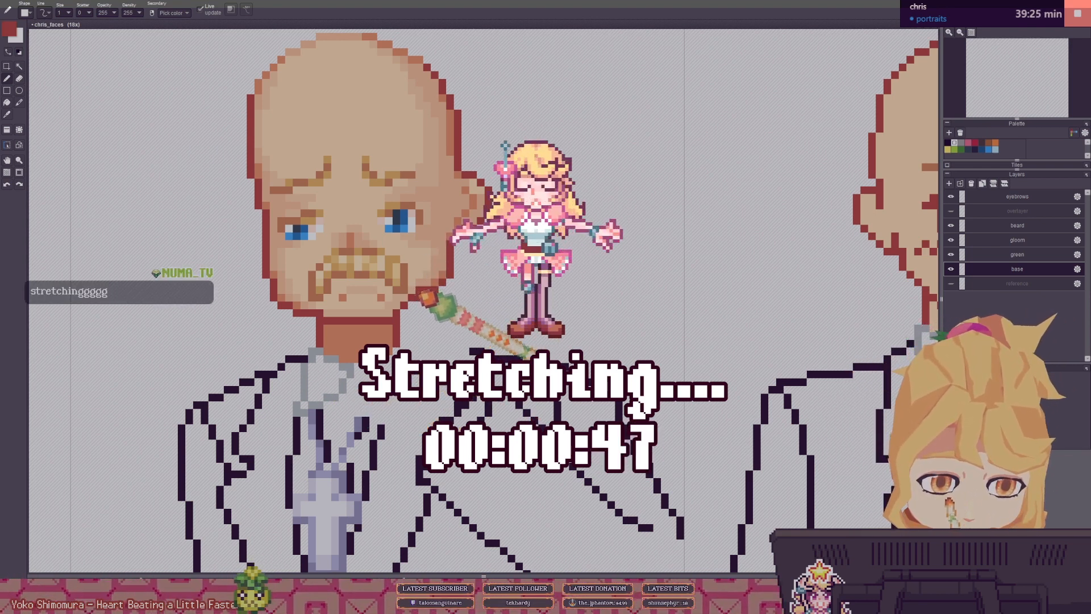
right_click(419, 283)
right_click(422, 285)
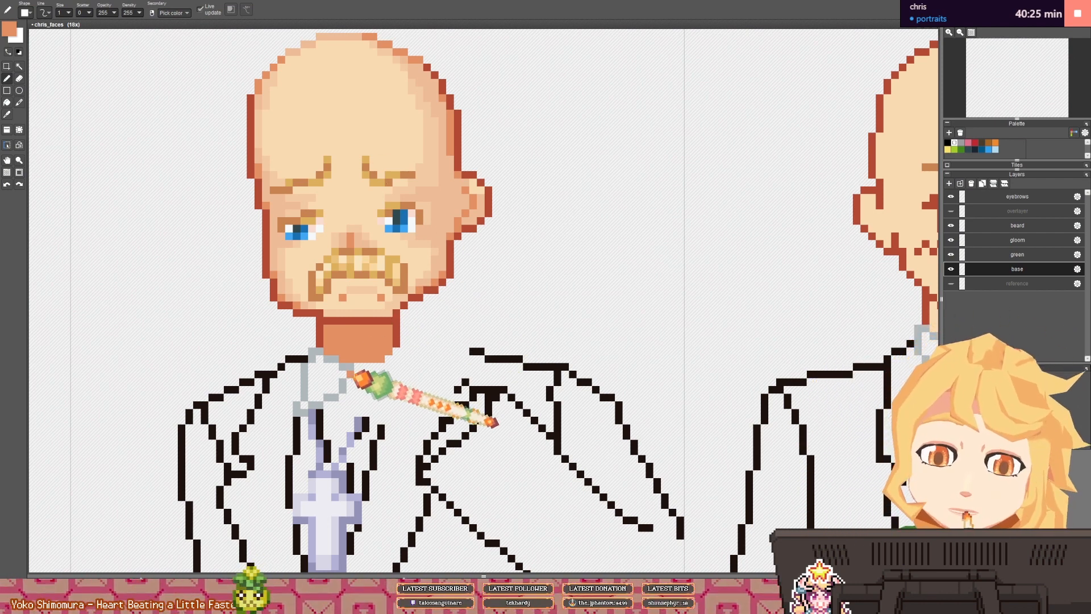
- Outline the other collar flap in grey, clean up its edge, and extend the black shoulder line to meet it
right_click(351, 370)
mouse_move(366, 366)
mouse_down()
mouse_move(409, 342)
mouse_move(447, 342)
mouse_move(445, 364)
mouse_move(410, 403)
mouse_move(371, 373)
mouse_move(387, 419)
mouse_move(403, 426)
mouse_move(426, 395)
mouse_up()
key(e)
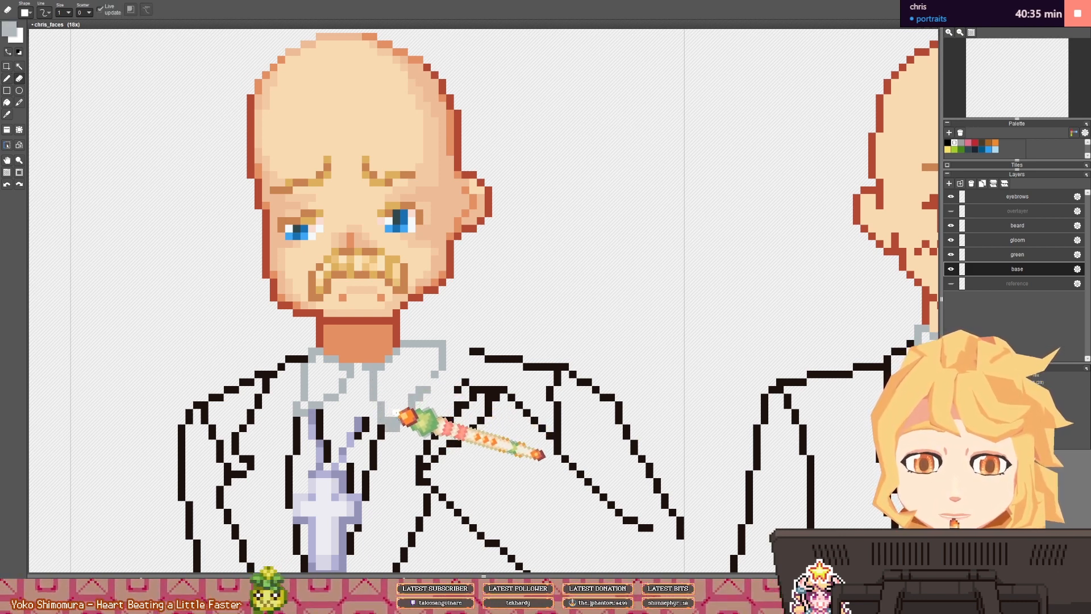
key(b)
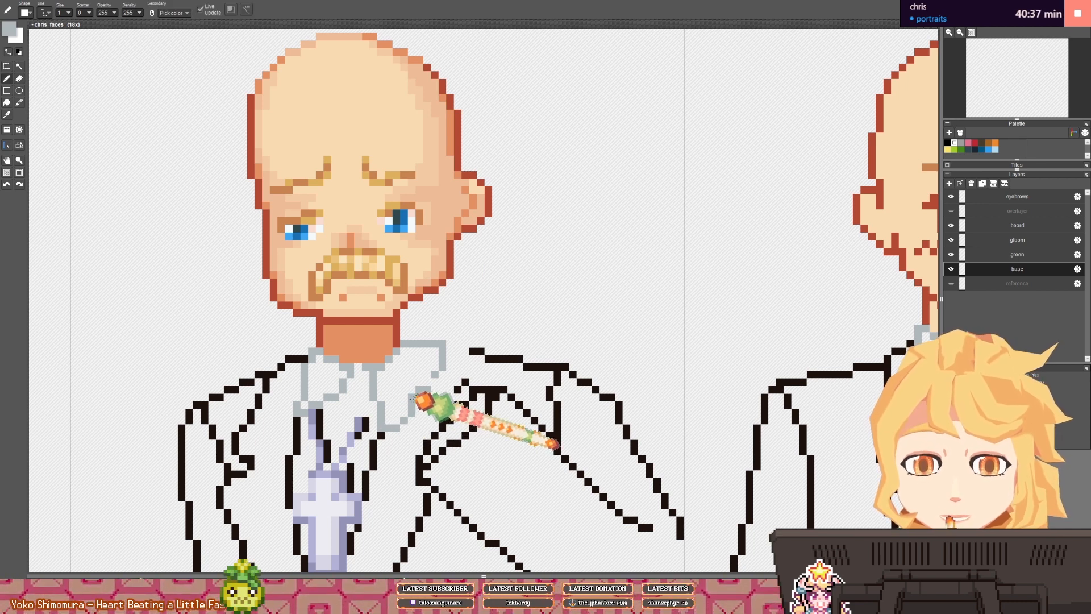
key(e)
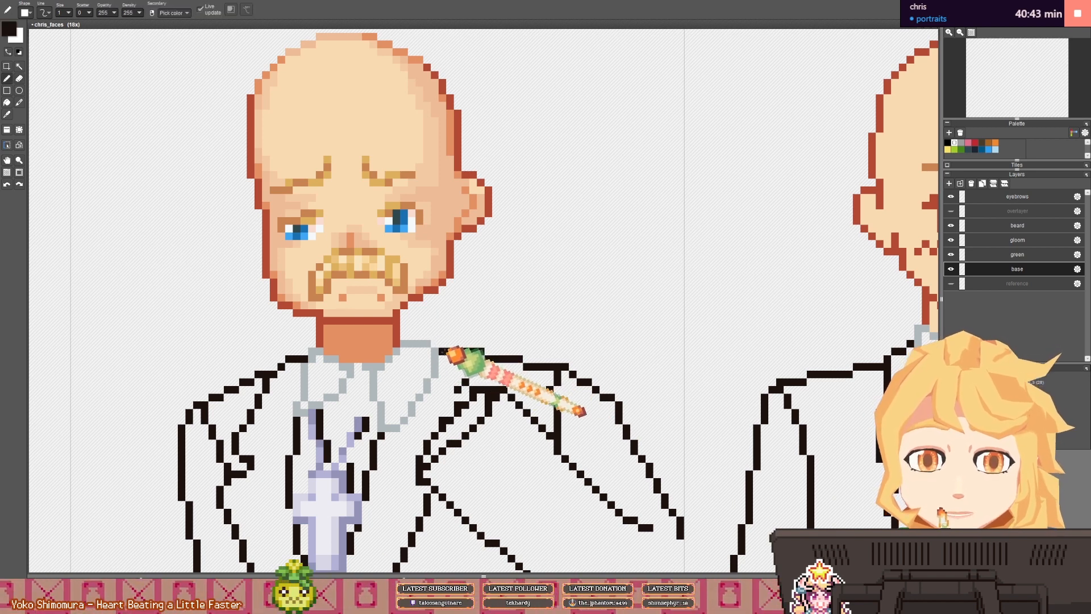
- Review the completed jaw, neck and collar up close and at sheet scale beside the neighbouring portraits
scroll(454, 355, down, 5)
scroll(469, 370, up, 3)
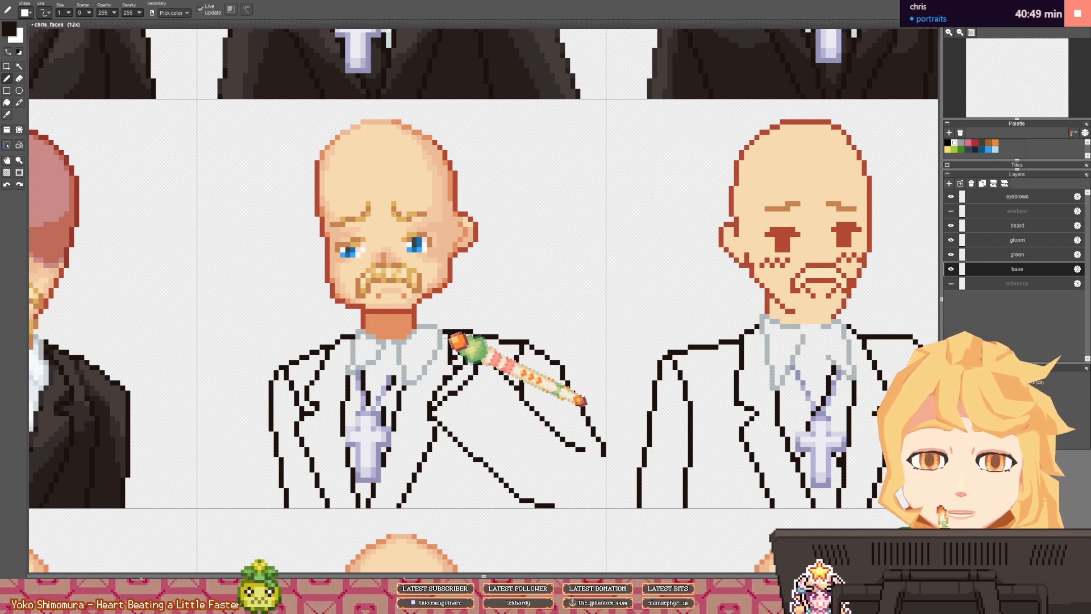
scroll(454, 340, down, 3)
scroll(455, 341, up, 1)
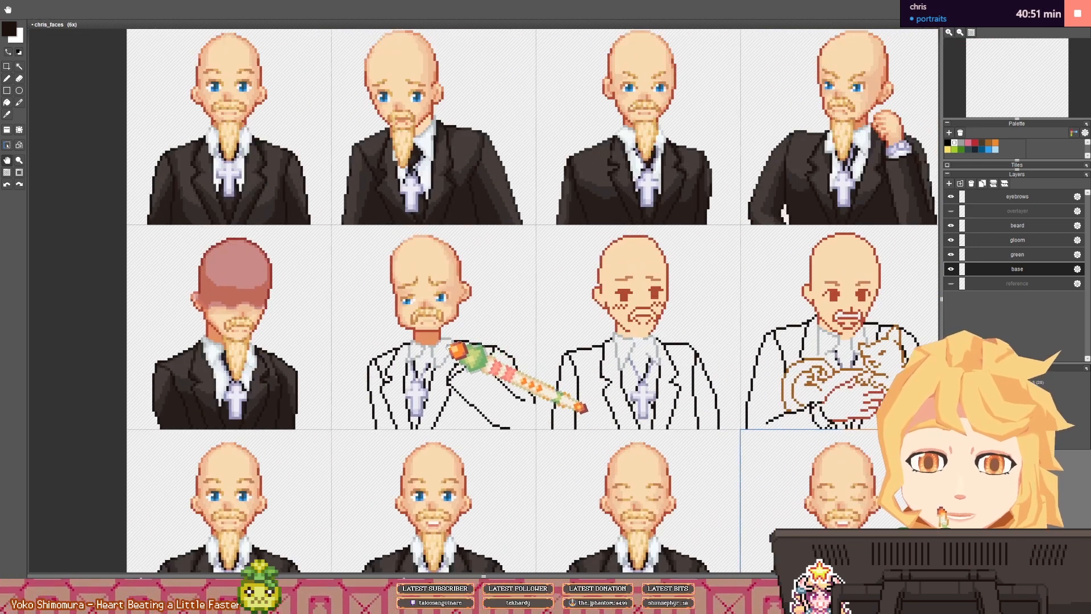
scroll(447, 345, up, 2)
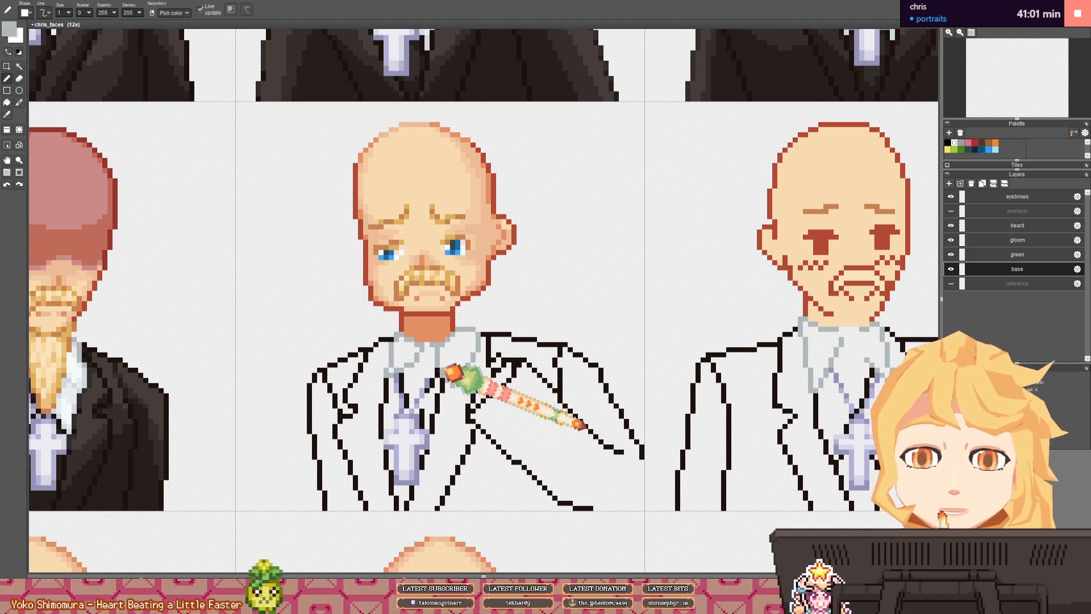
scroll(450, 342, down, 2)
drag(452, 328, 442, 360)
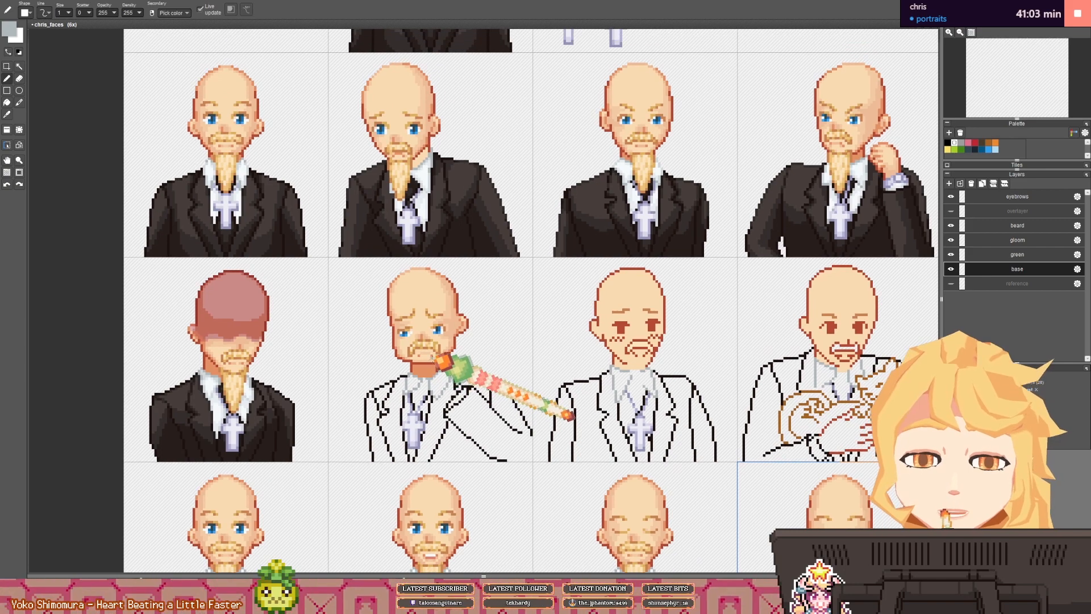
scroll(450, 356, up, 1)
- Make the green layer active and set the foreground colour to green #77cd56
click(1042, 255)
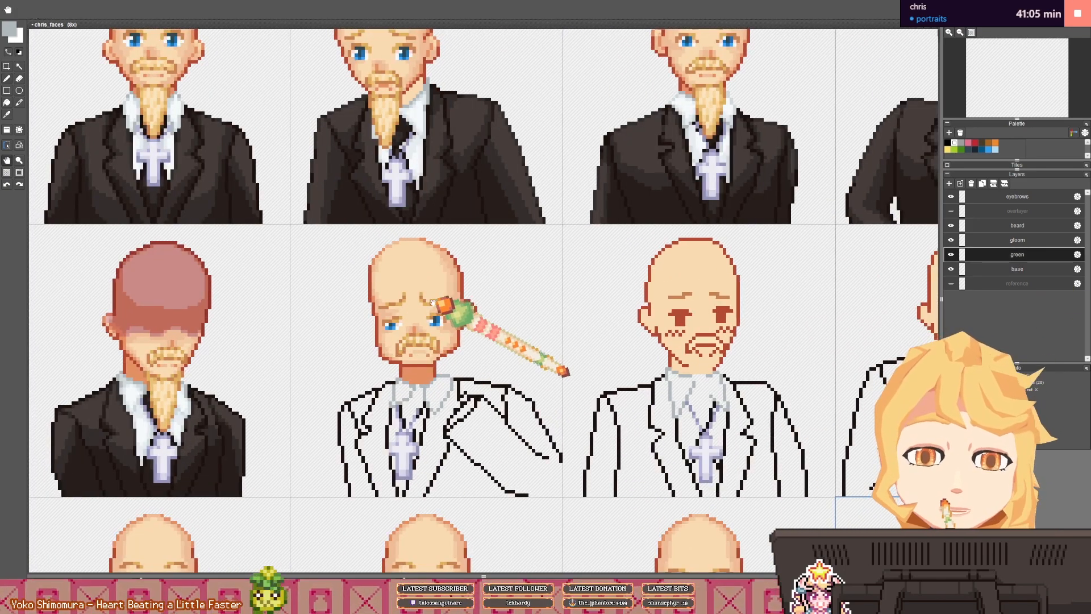
drag(436, 304, 391, 329)
click(9, 28)
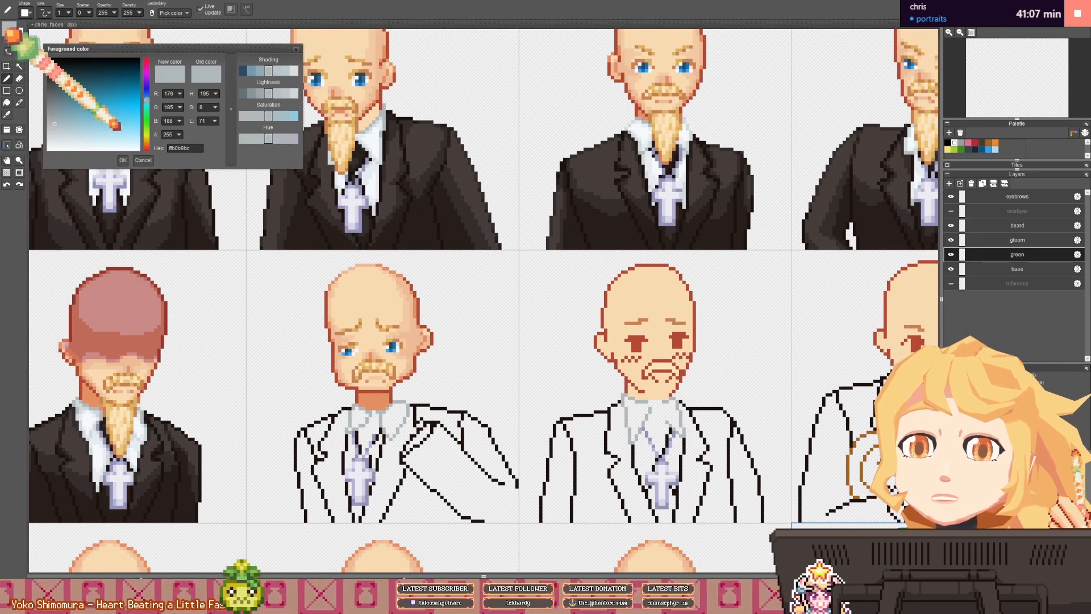
mouse_move(147, 119)
mouse_down()
mouse_move(82, 109)
mouse_move(111, 108)
mouse_move(98, 111)
mouse_up()
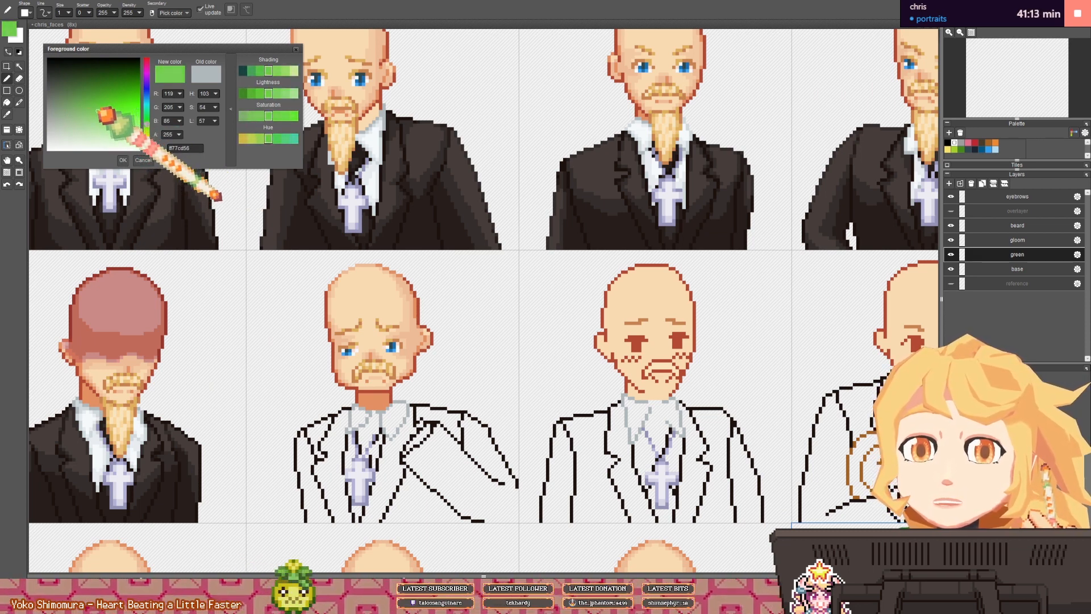
click(130, 162)
- Fill the head, ear and neck including their outlines with green using non-contiguous fills, leaving the eyes, eyebrows and moustache uncovered
click(7, 102)
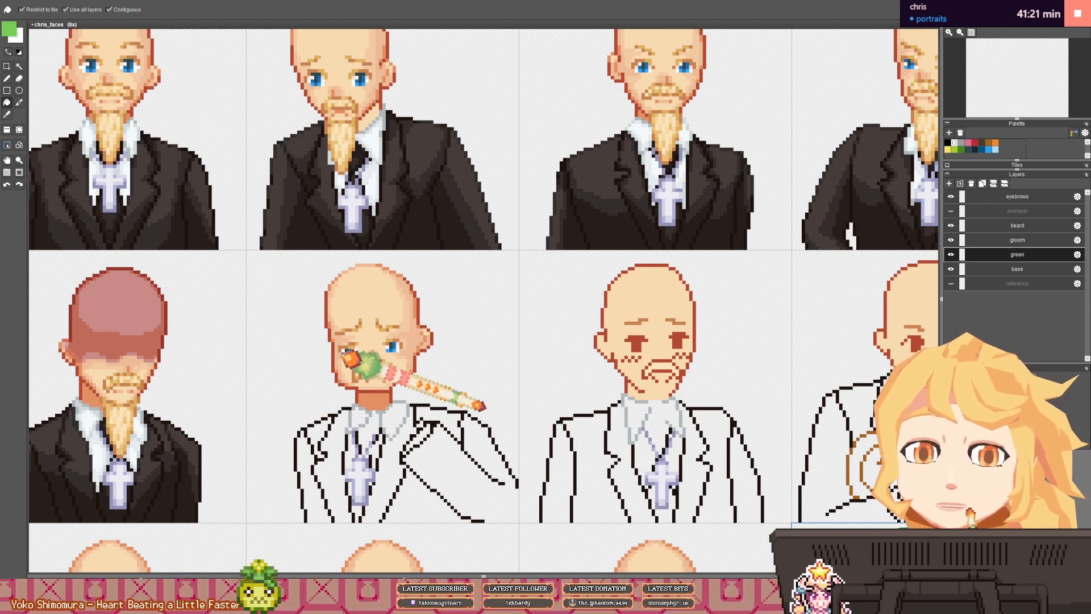
click(352, 367)
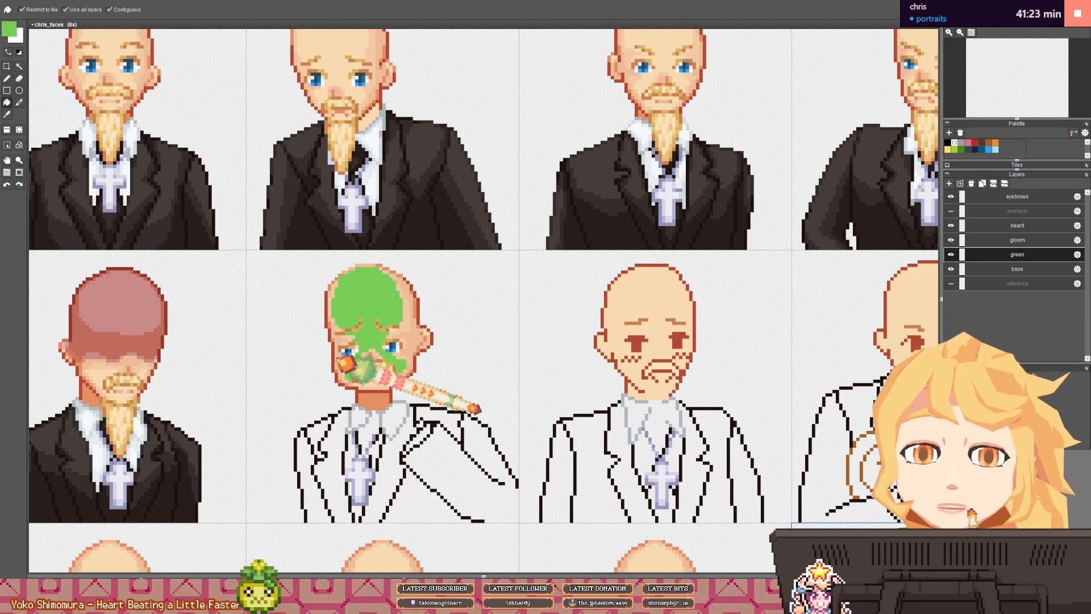
scroll(400, 346, up, 1)
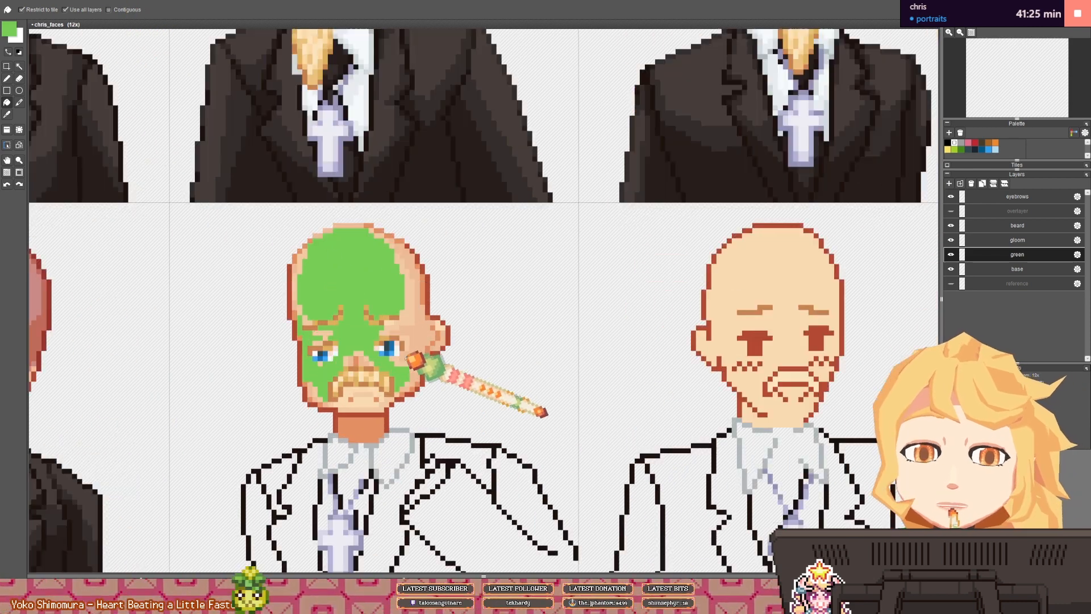
click(406, 362)
click(366, 387)
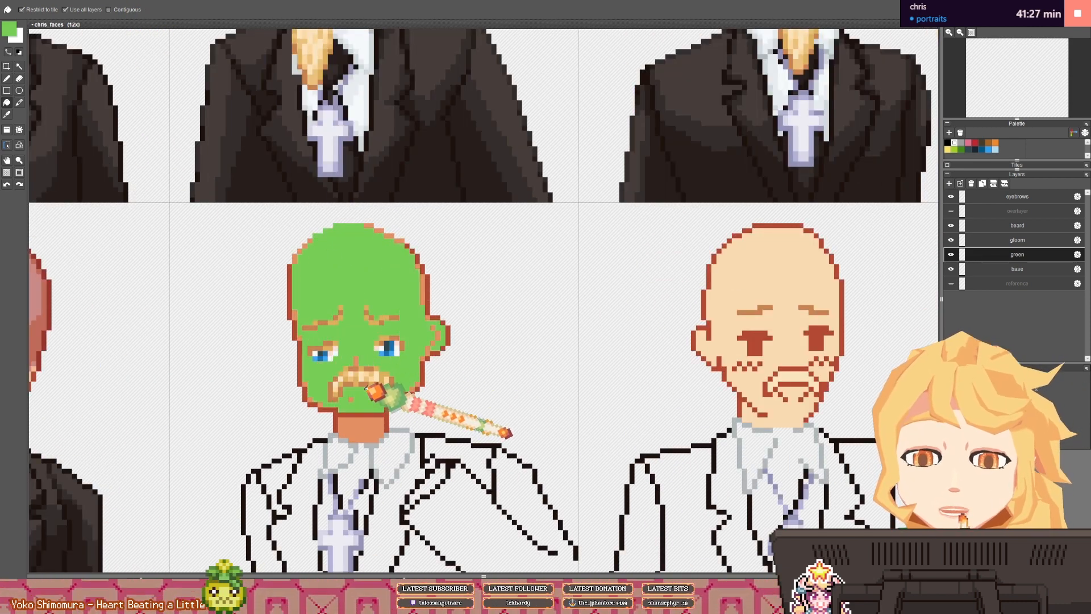
scroll(382, 386, down, 2)
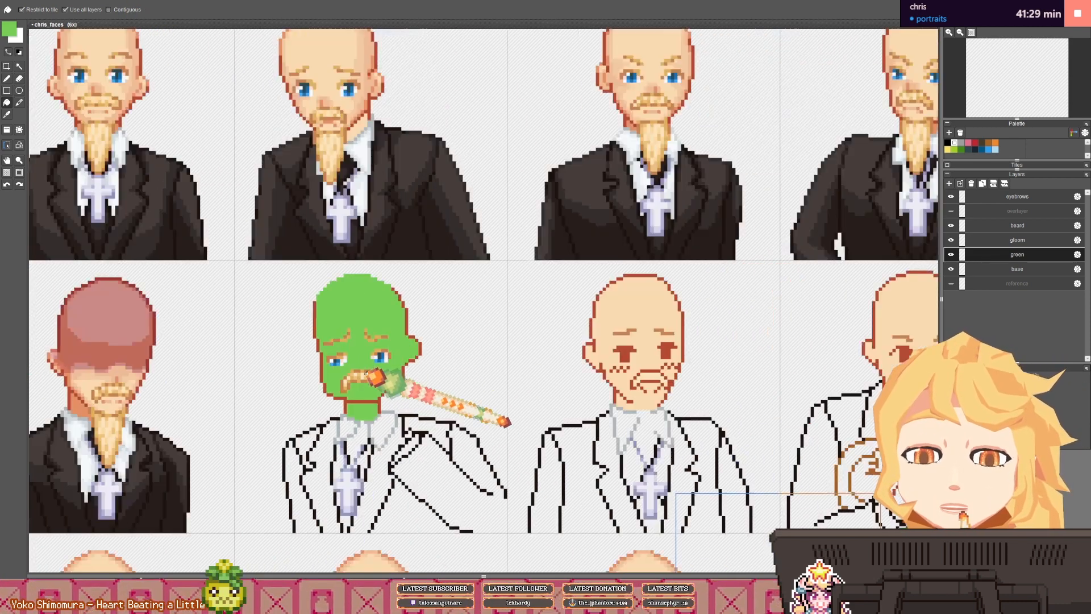
scroll(369, 363, up, 1)
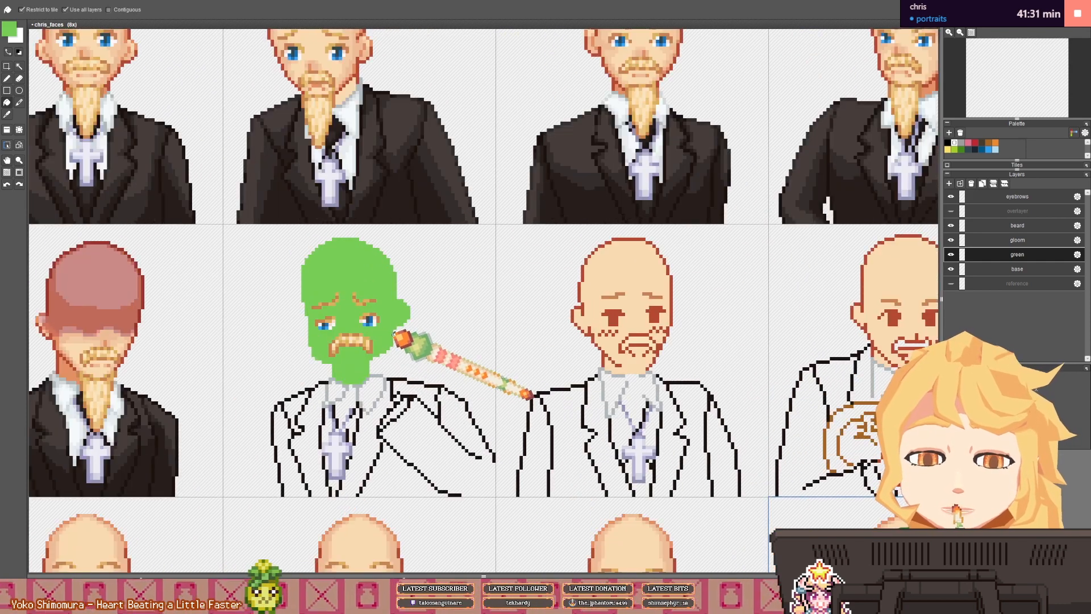
- Show the reference layer and set the green layer to Multiply blend mode with an opacity of 65
click(951, 283)
click(1076, 254)
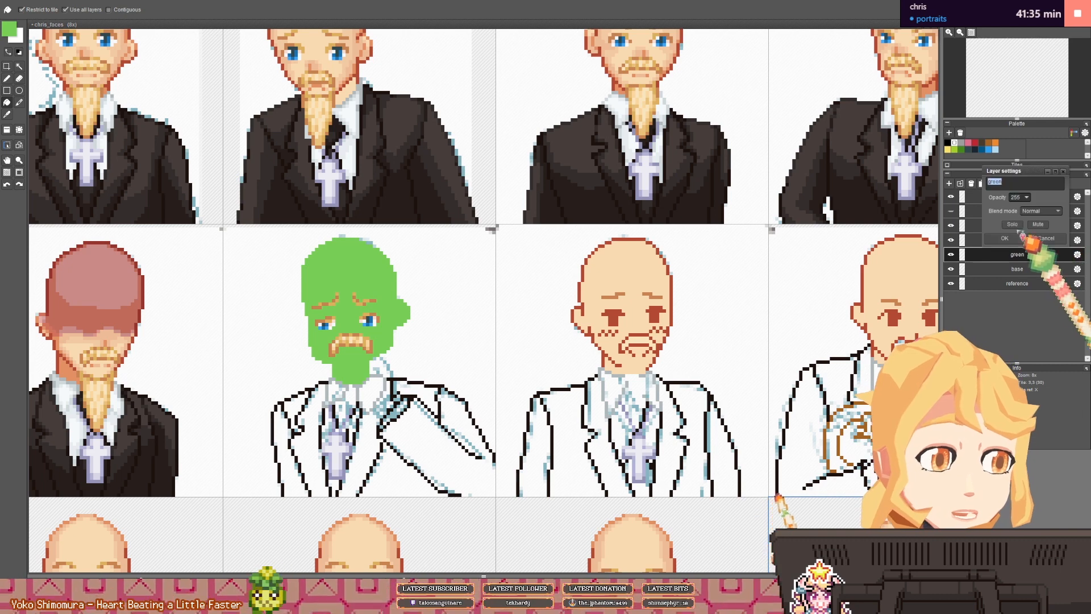
click(1042, 211)
click(1035, 225)
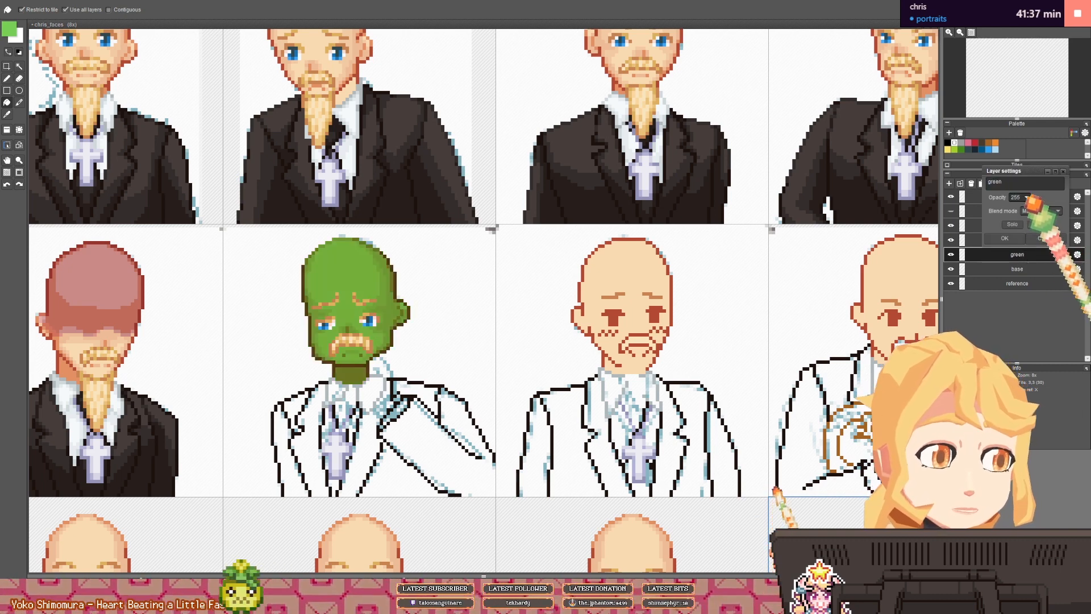
drag(1030, 200, 1006, 203)
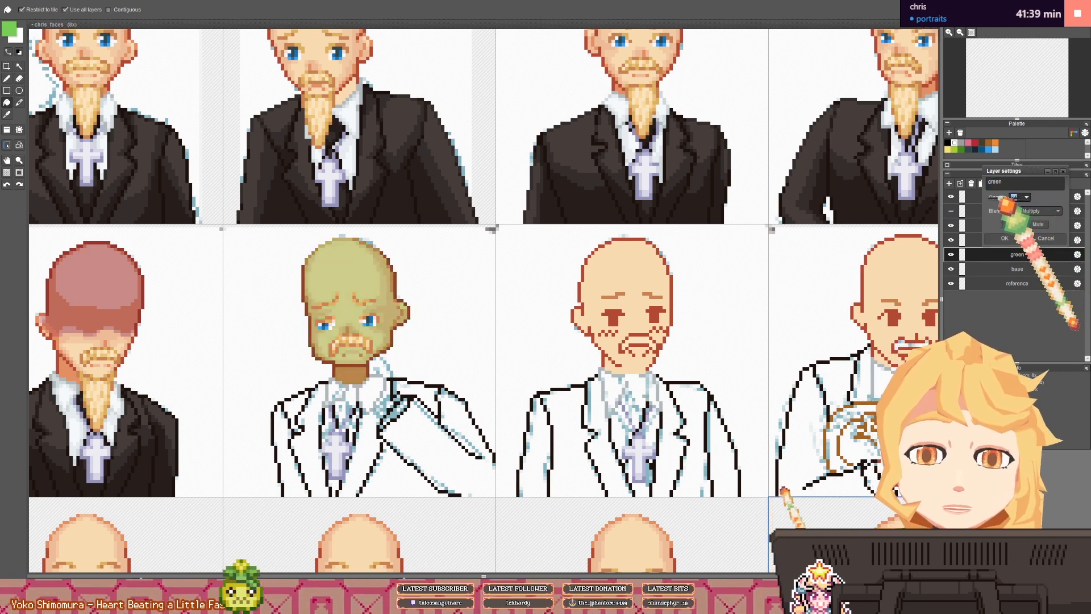
text(65)
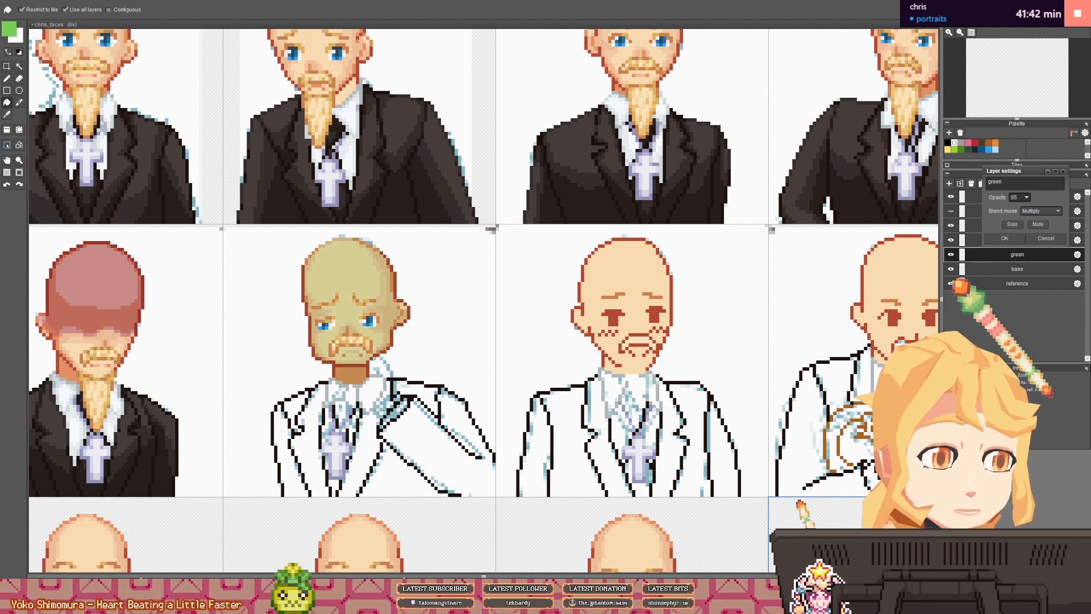
key(Return)
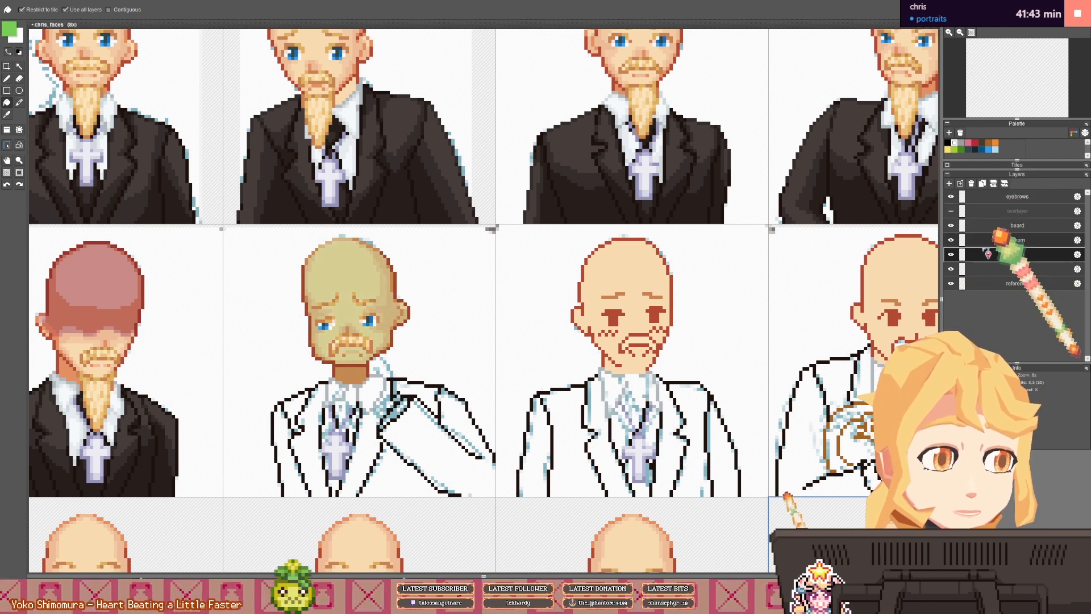
- Hide the reference layer and set the green layer's opacity to 124
click(951, 283)
click(1076, 254)
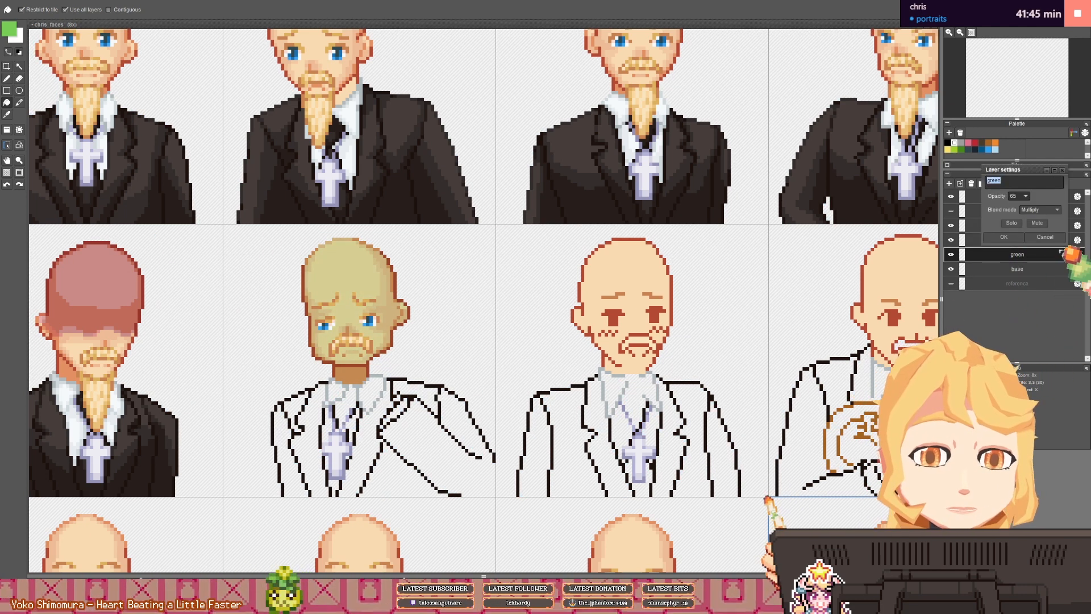
drag(1026, 197, 1031, 197)
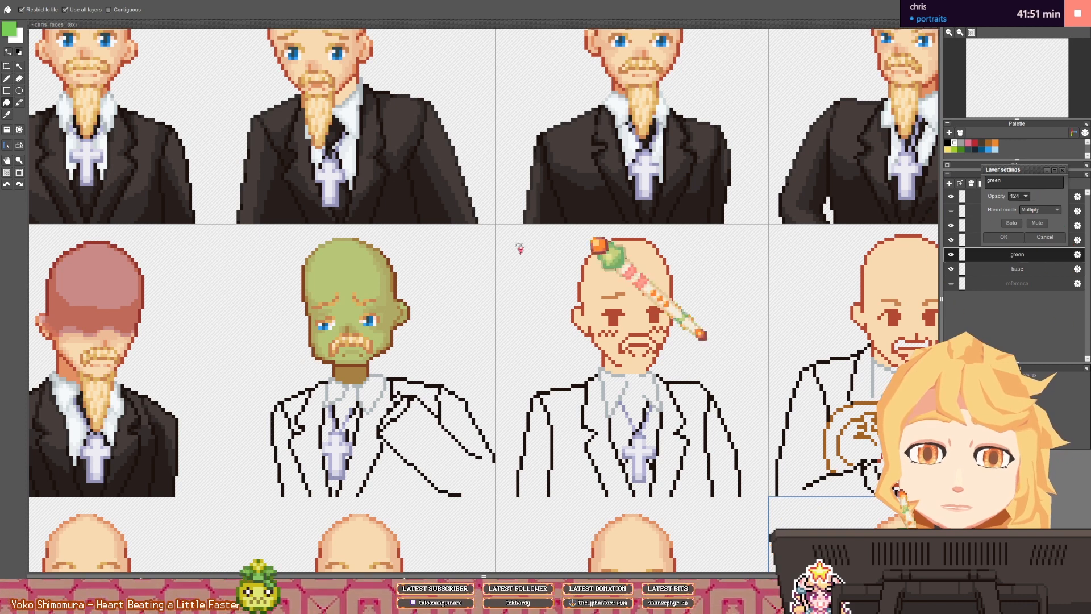
key(Return)
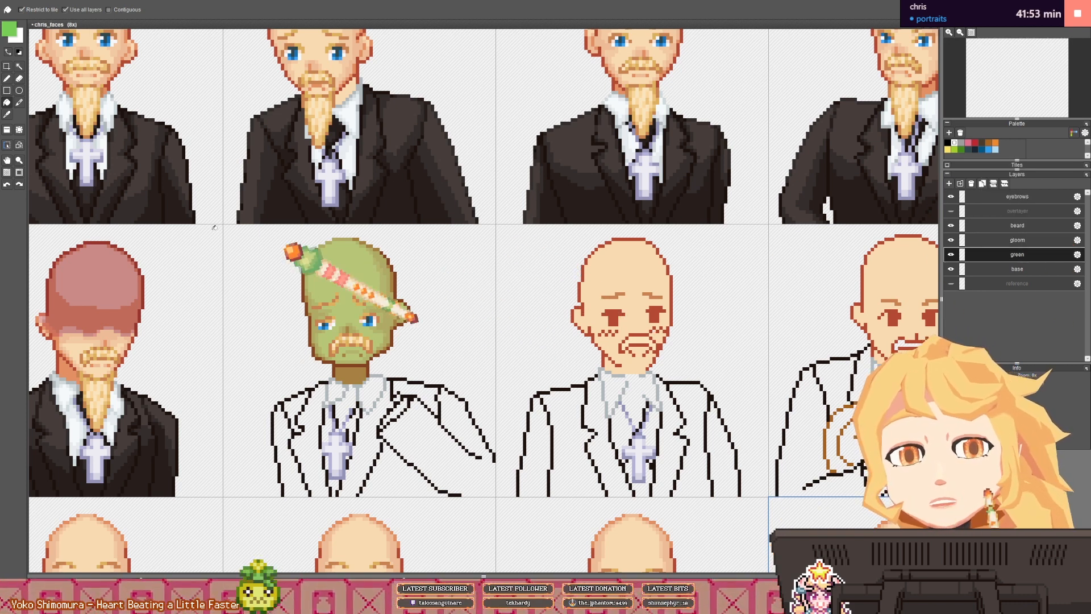
- Try moving the green fill of the upper head onto a new layer above the green layer
click(7, 66)
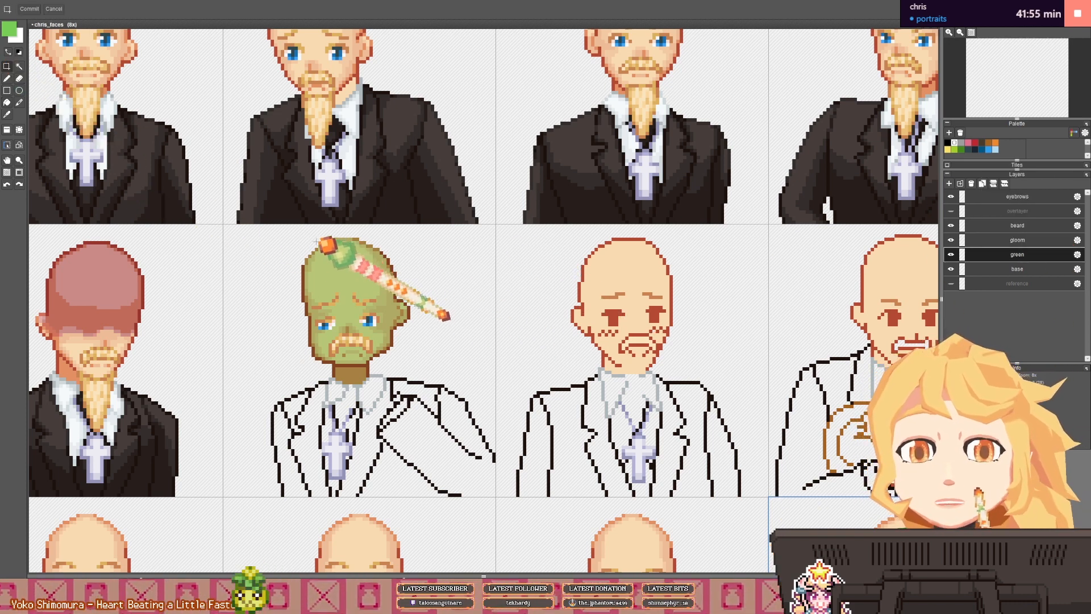
scroll(318, 250, down, 3)
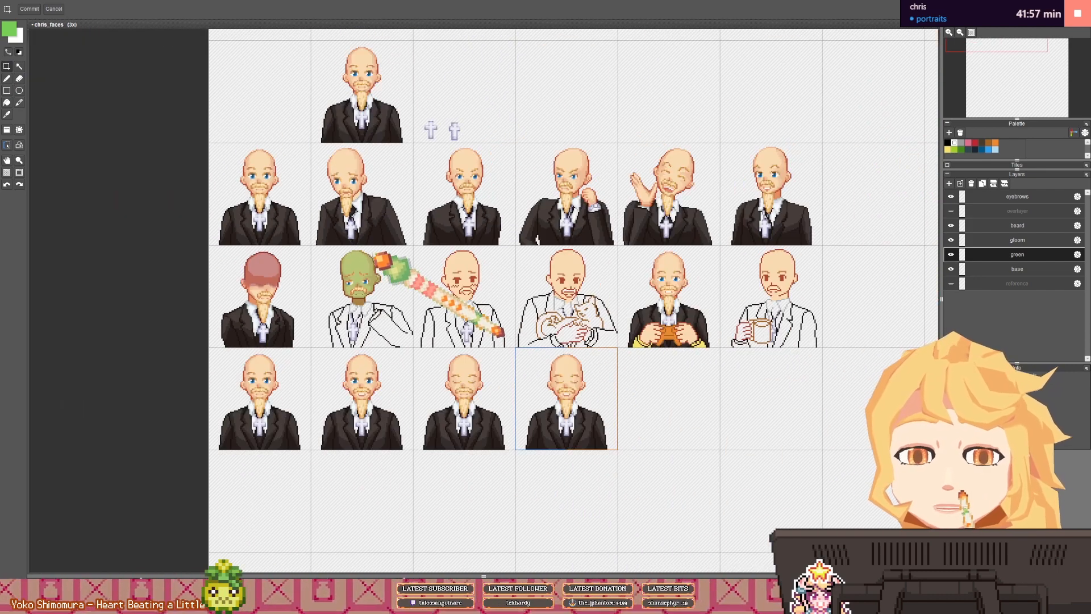
key(space)
drag(382, 262, 391, 261)
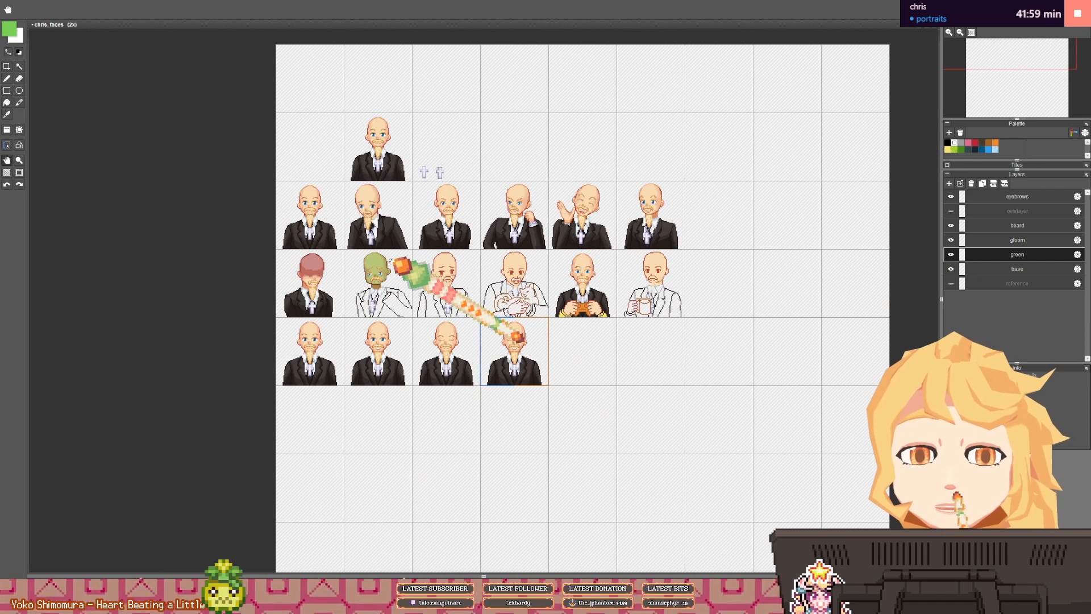
scroll(392, 262, up, 3)
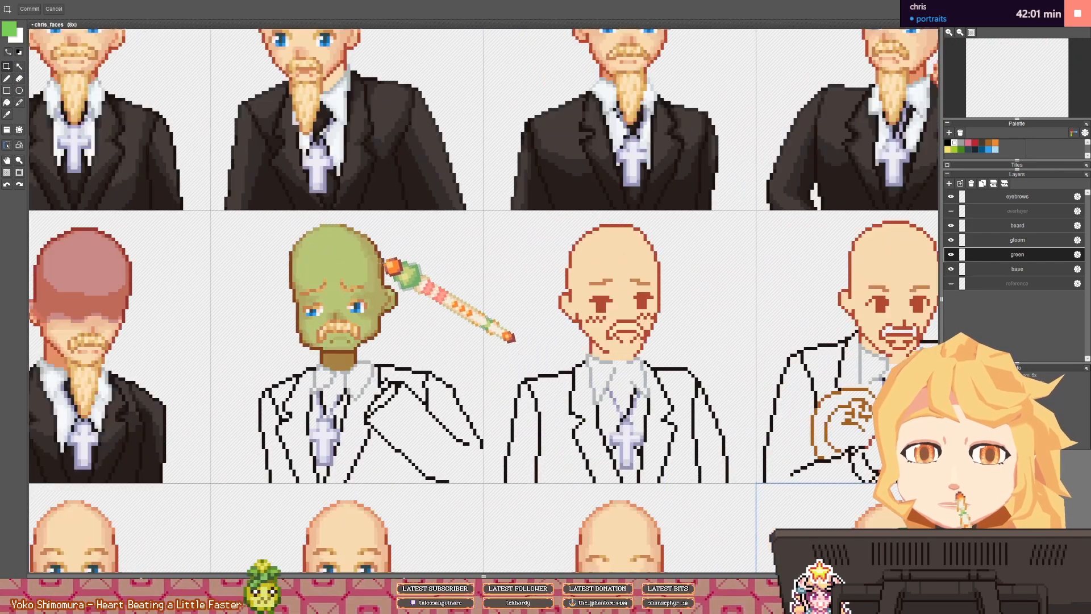
drag(277, 225, 408, 288)
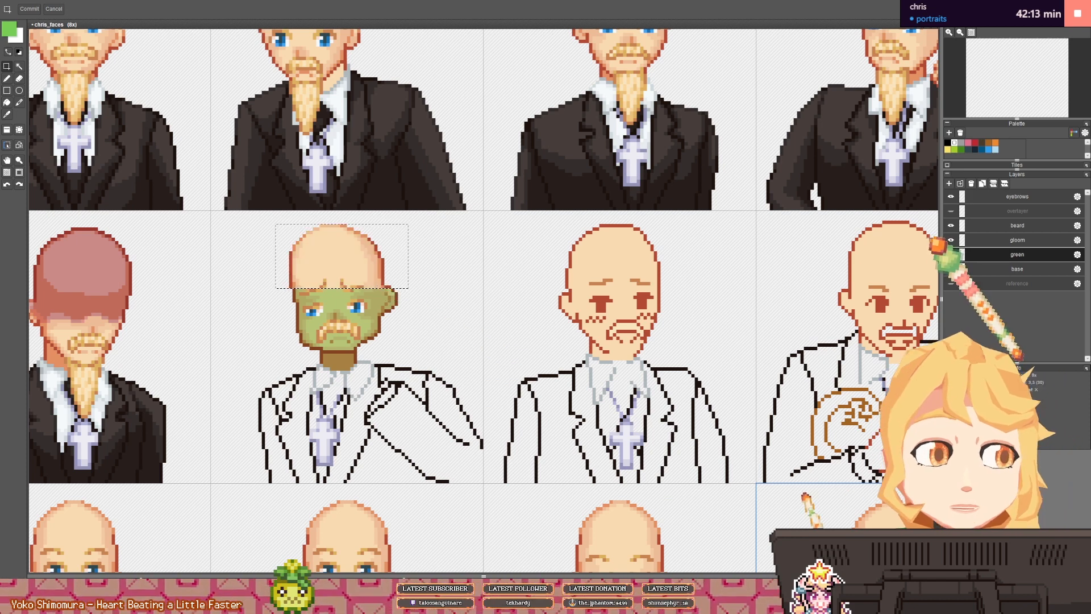
click(949, 183)
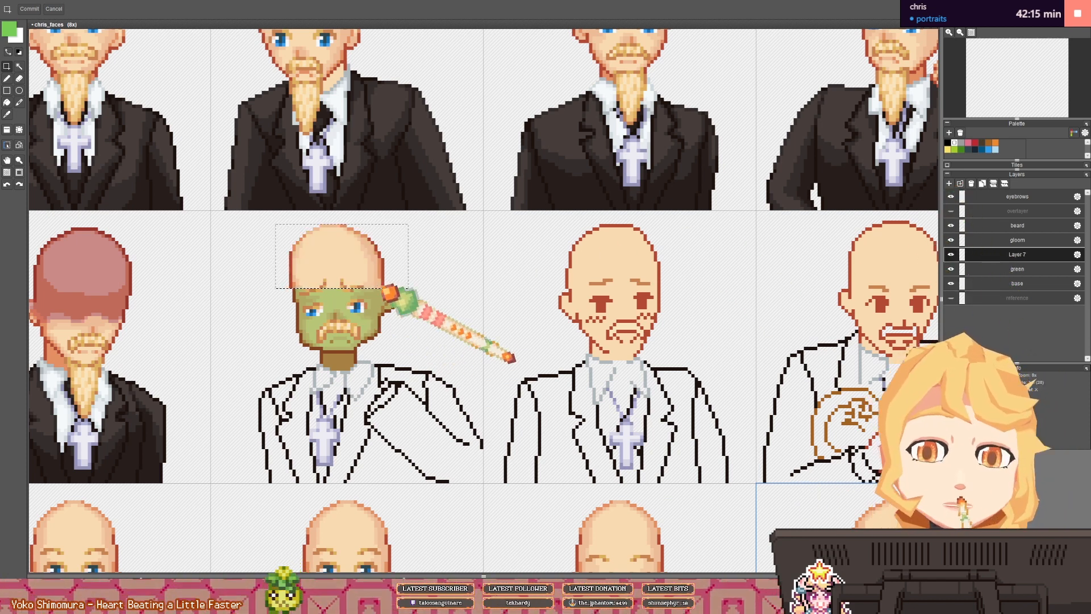
key(ctrl+v)
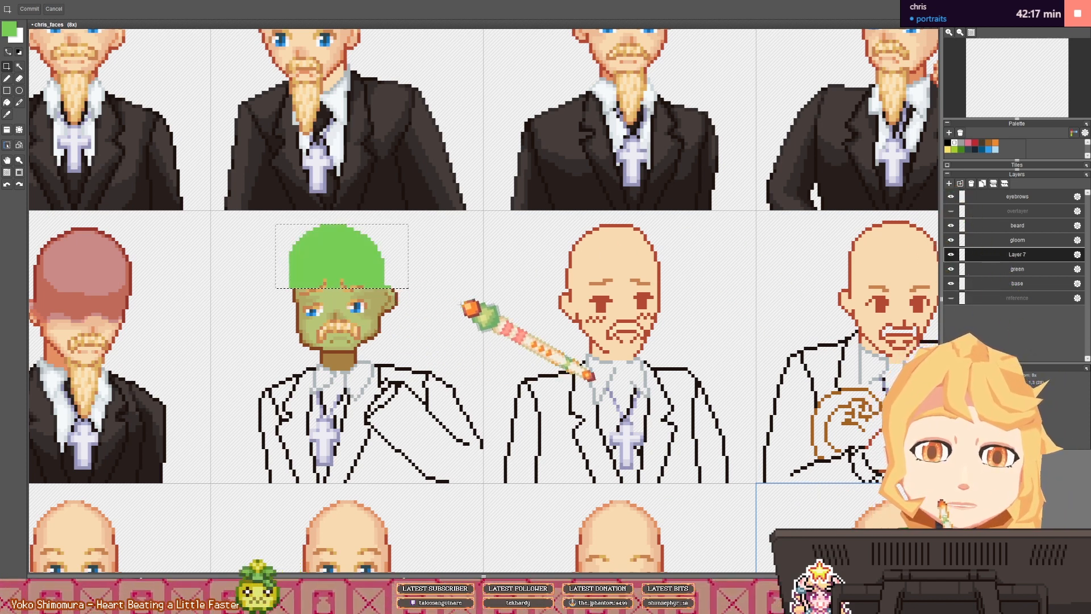
- Set the new layer with the upper-head green to Multiply blend mode at a reduced opacity
click(1077, 254)
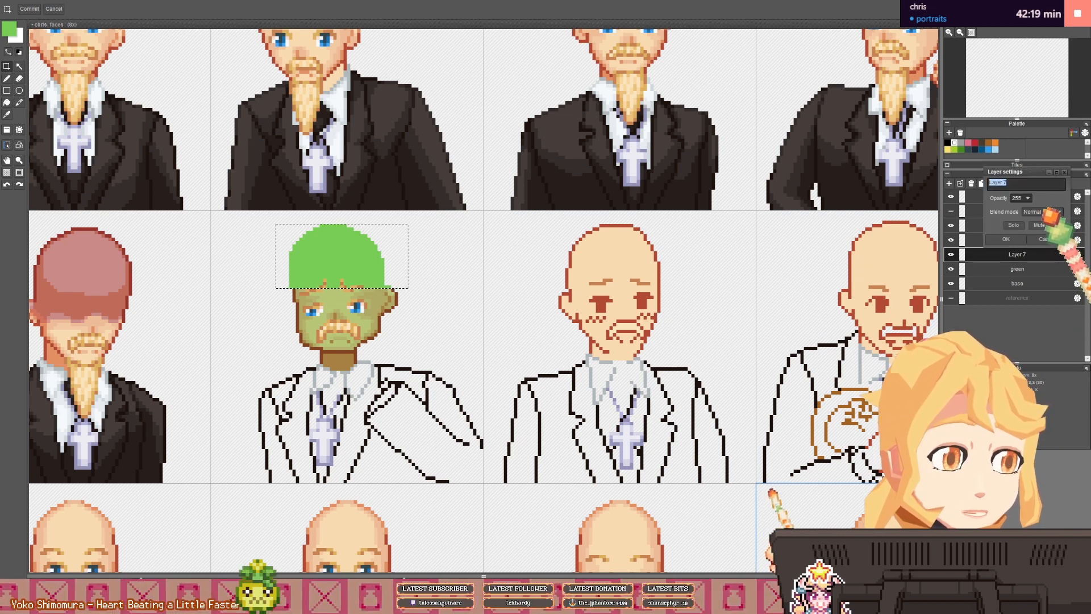
drag(1027, 197, 994, 199)
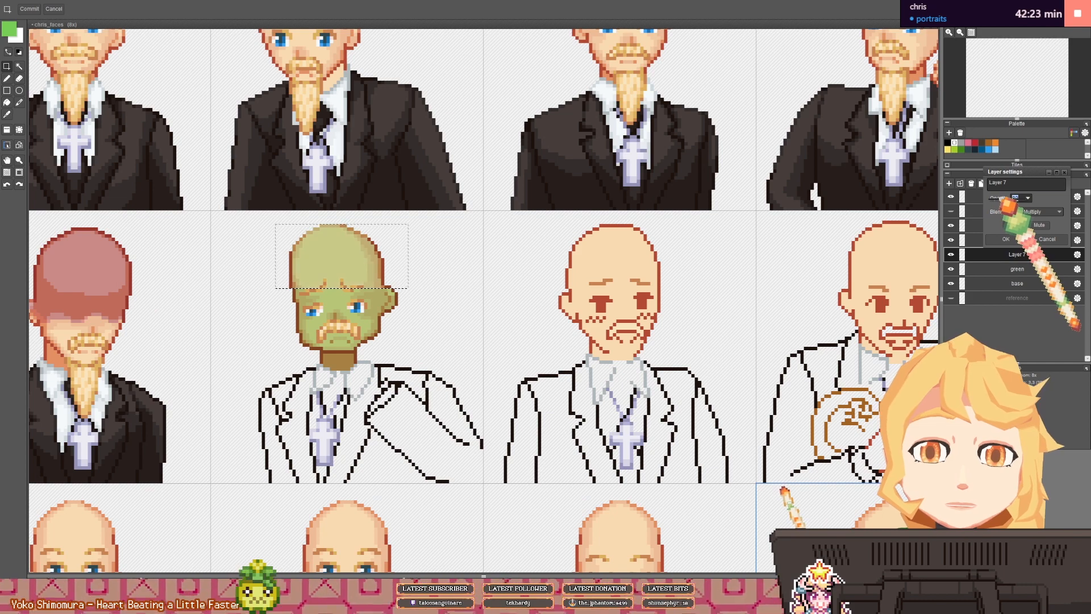
key(Return)
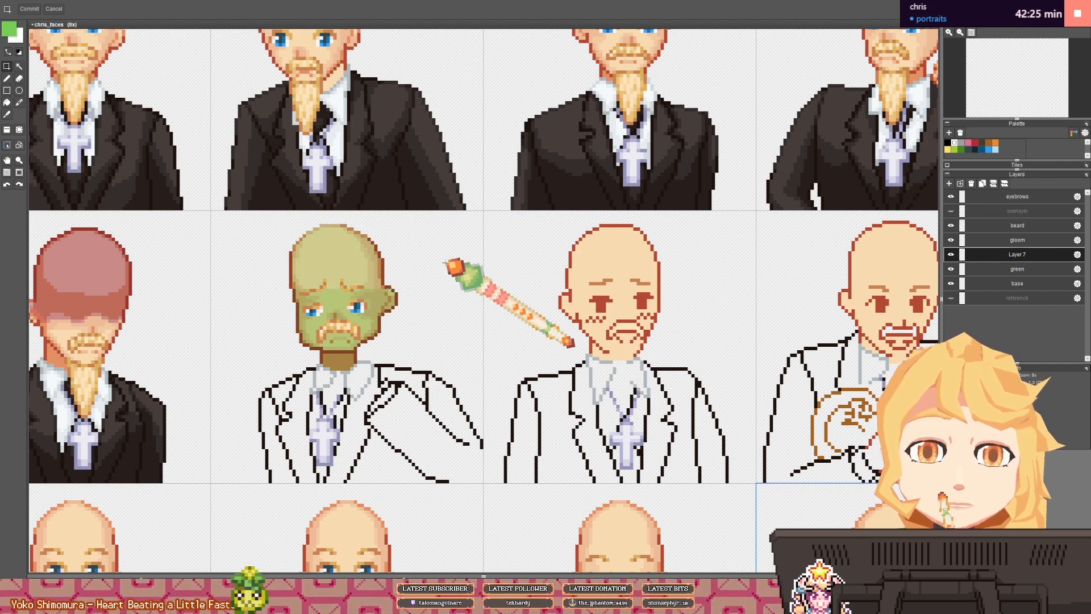
- Compare the green tones of the upper head and face both close up and at overview size
scroll(445, 262, down, 3)
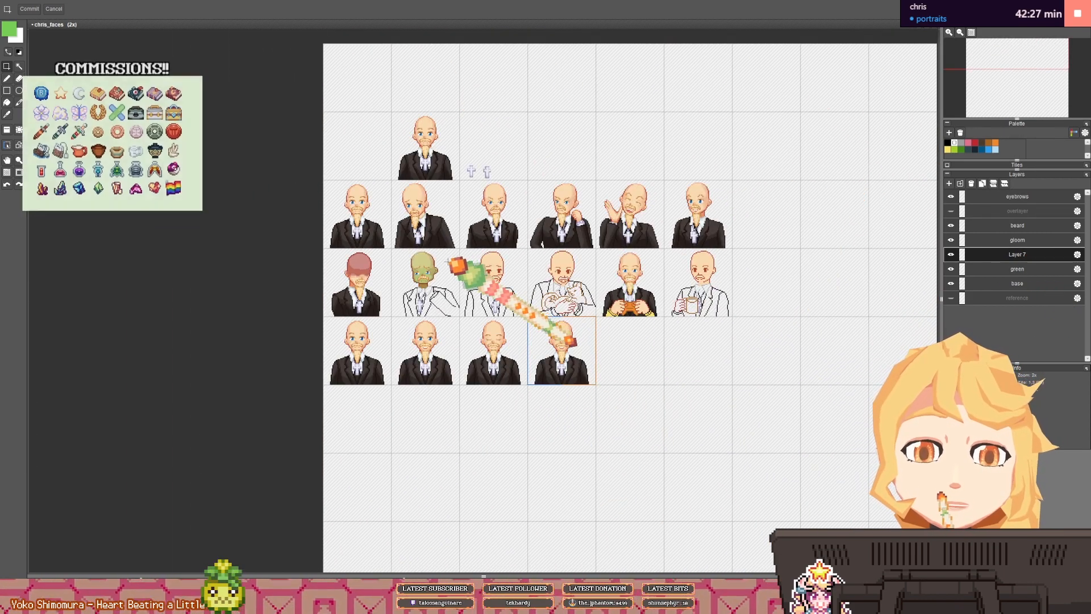
scroll(440, 265, up, 1)
scroll(442, 269, up, 2)
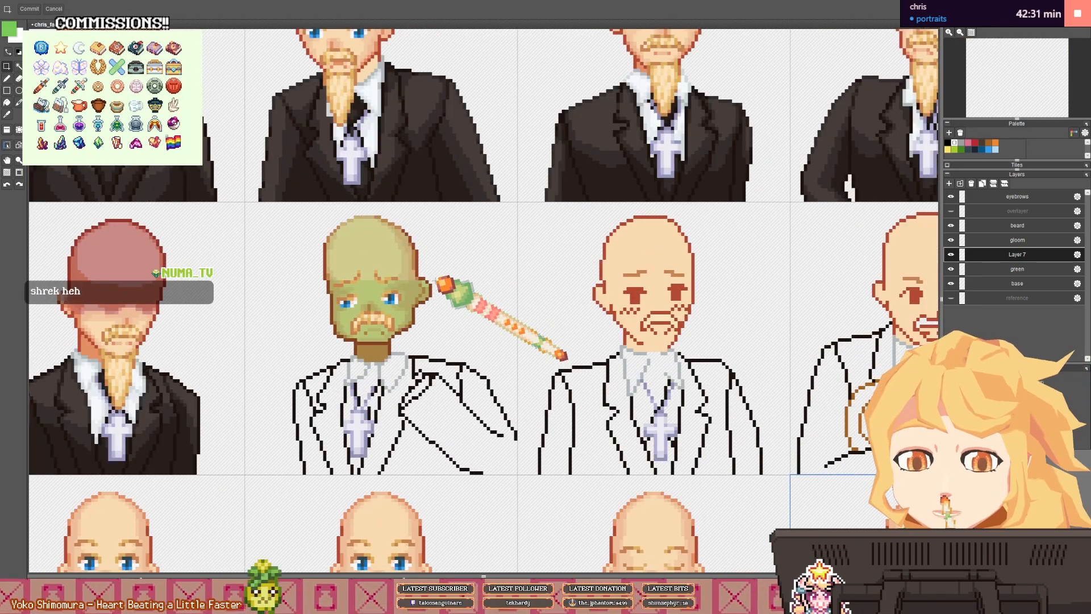
scroll(443, 282, down, 3)
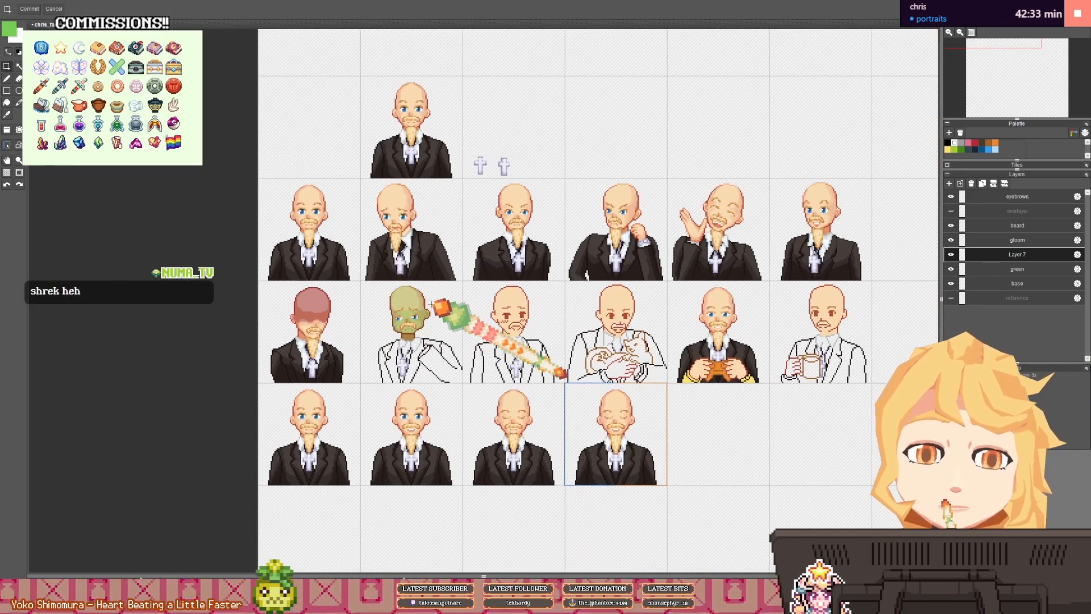
scroll(438, 307, up, 3)
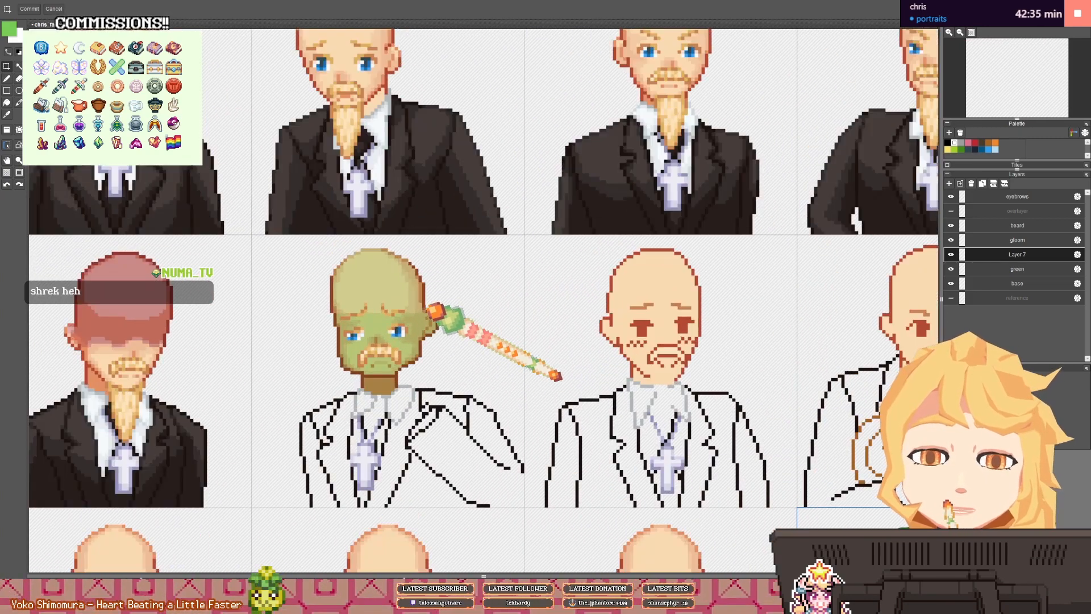
scroll(437, 311, down, 3)
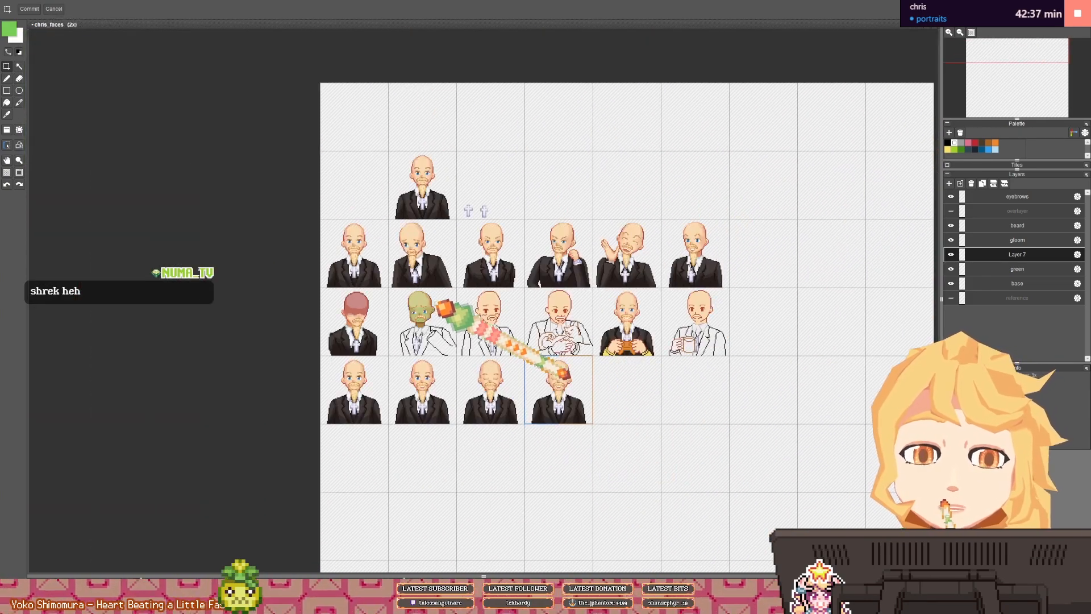
scroll(430, 307, up, 4)
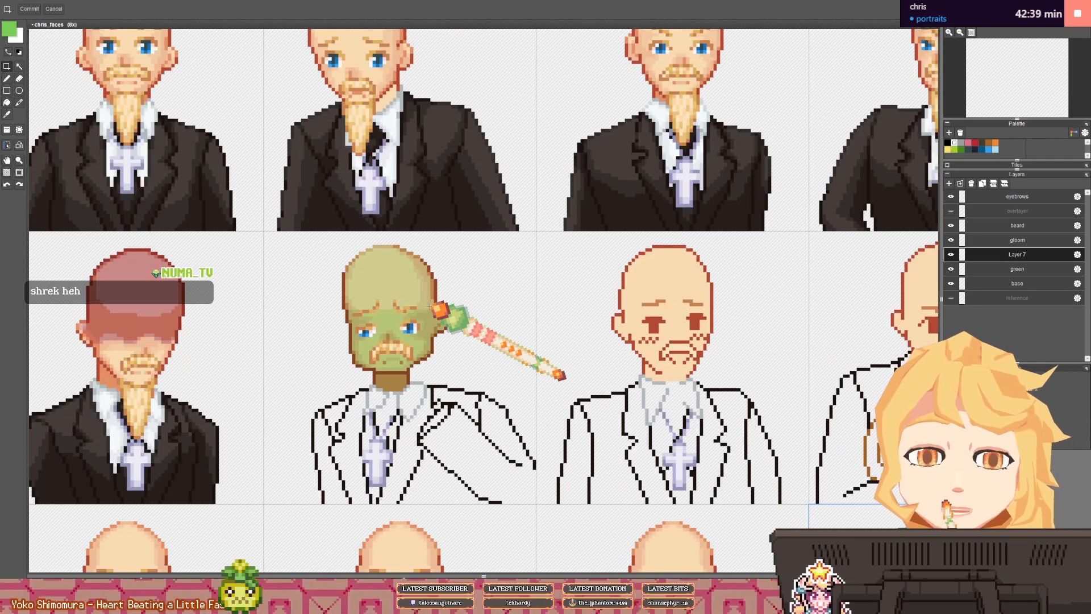
drag(453, 283, 459, 299)
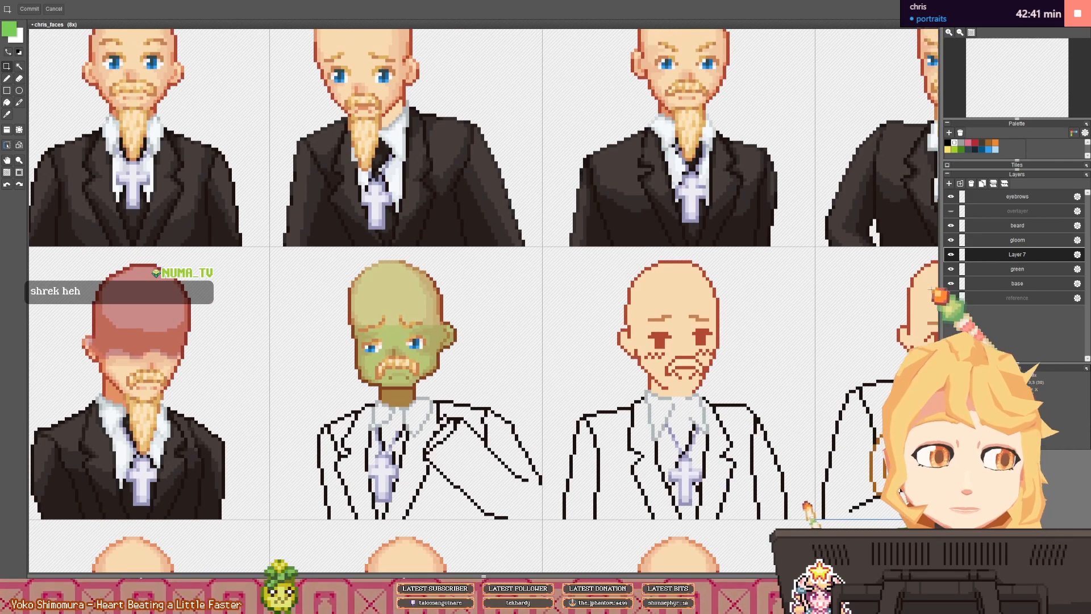
- Try the Darken blend mode on the green layer, then discard the layer settings change
click(1077, 269)
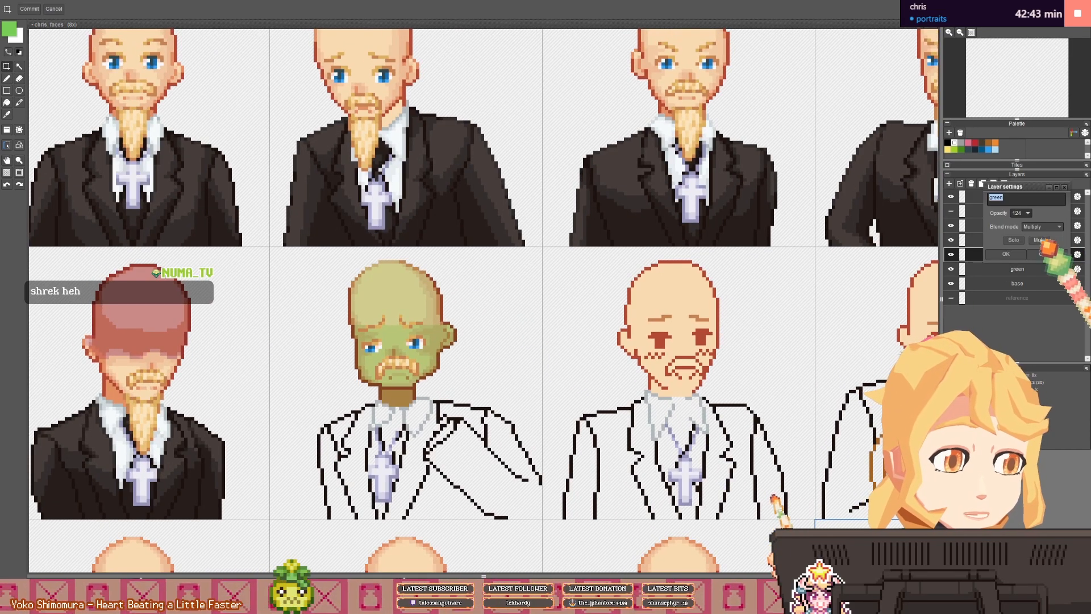
click(1042, 227)
scroll(1040, 260, up, 1)
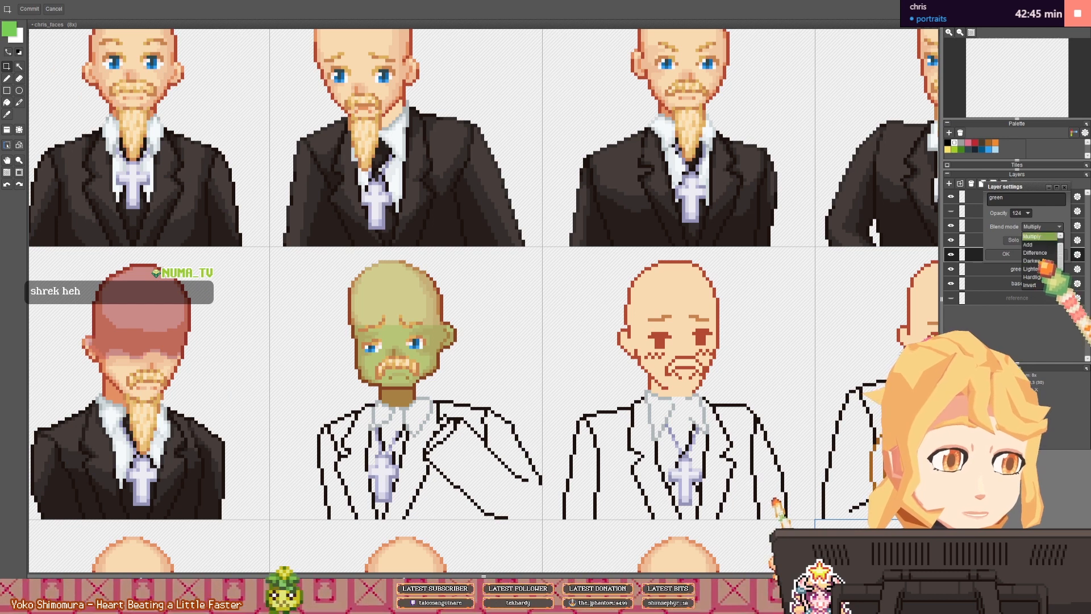
click(1035, 260)
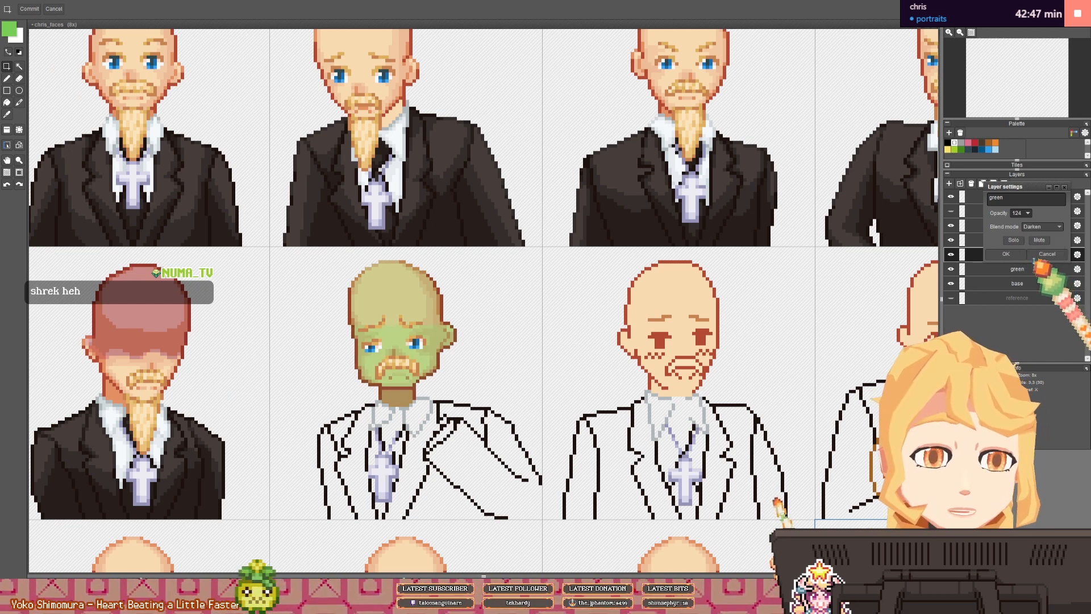
click(1043, 257)
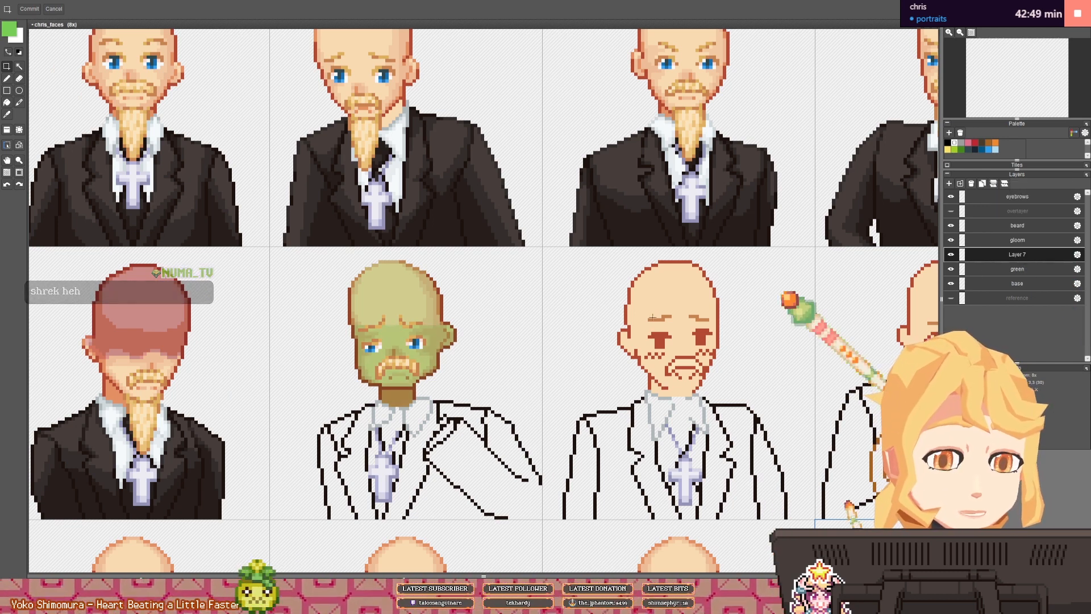
- Undo the separate upper-head layer and restore the removed green fill to the green layer
key(ctrl+z)
key(ctrl+z)
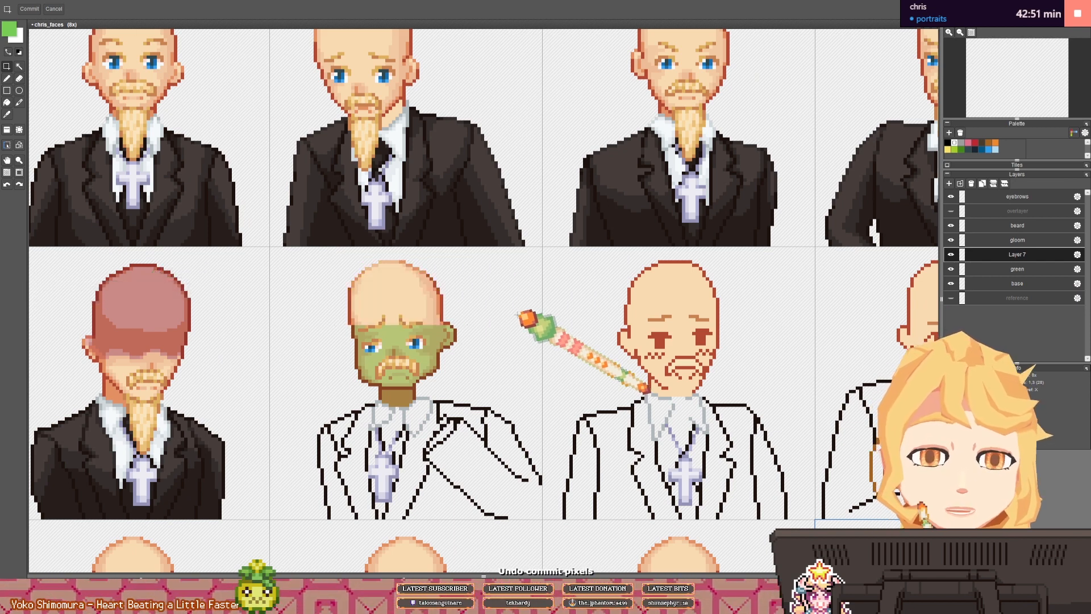
key(ctrl+z)
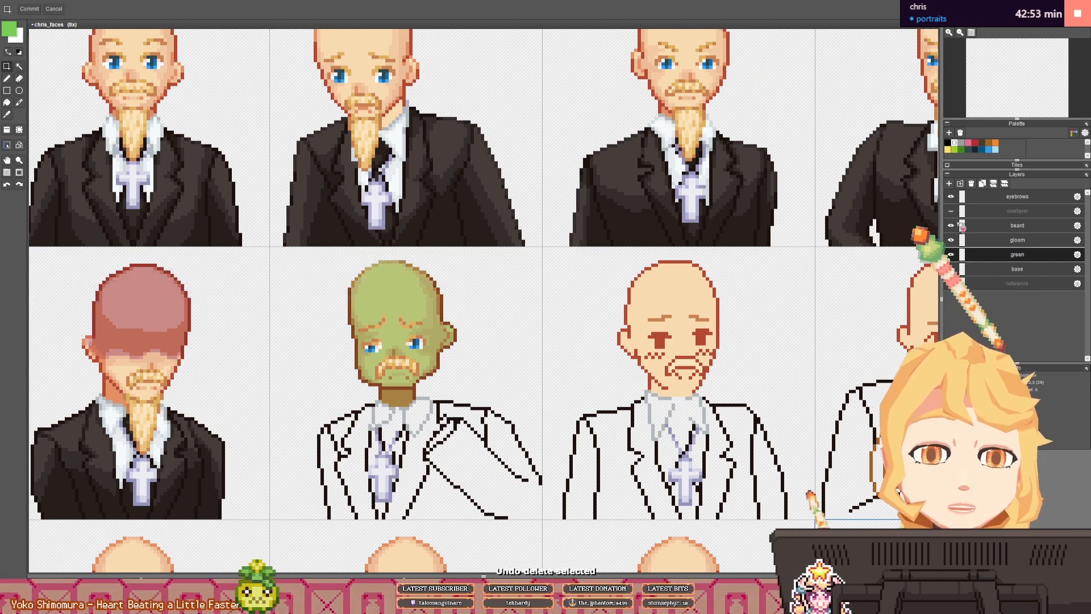
- Set the green layer's blend mode to Darken and lower its opacity slightly for a paler tint
click(1077, 254)
click(1042, 212)
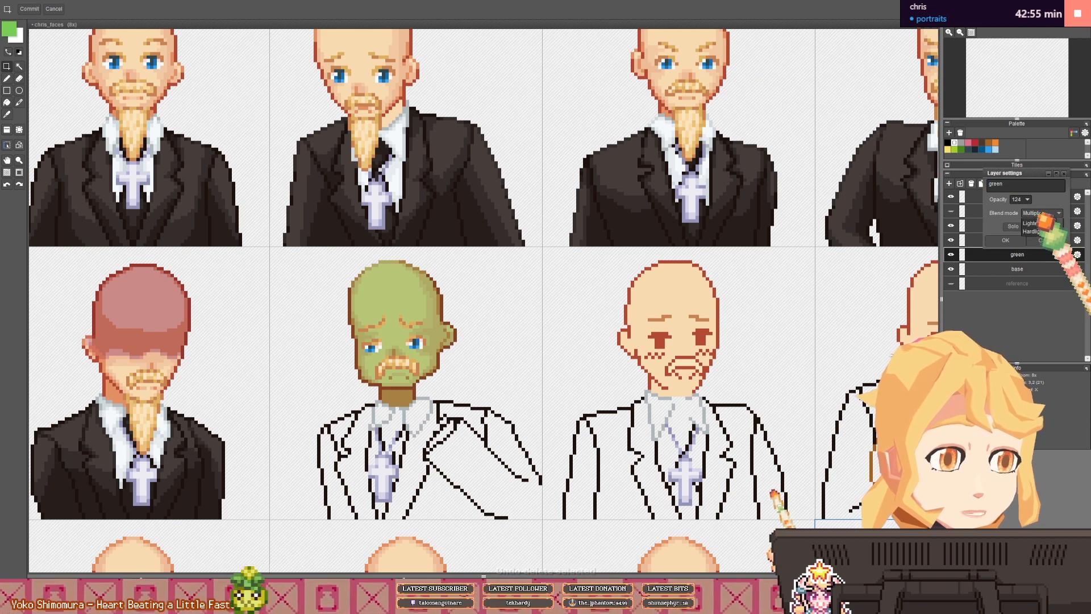
click(1031, 254)
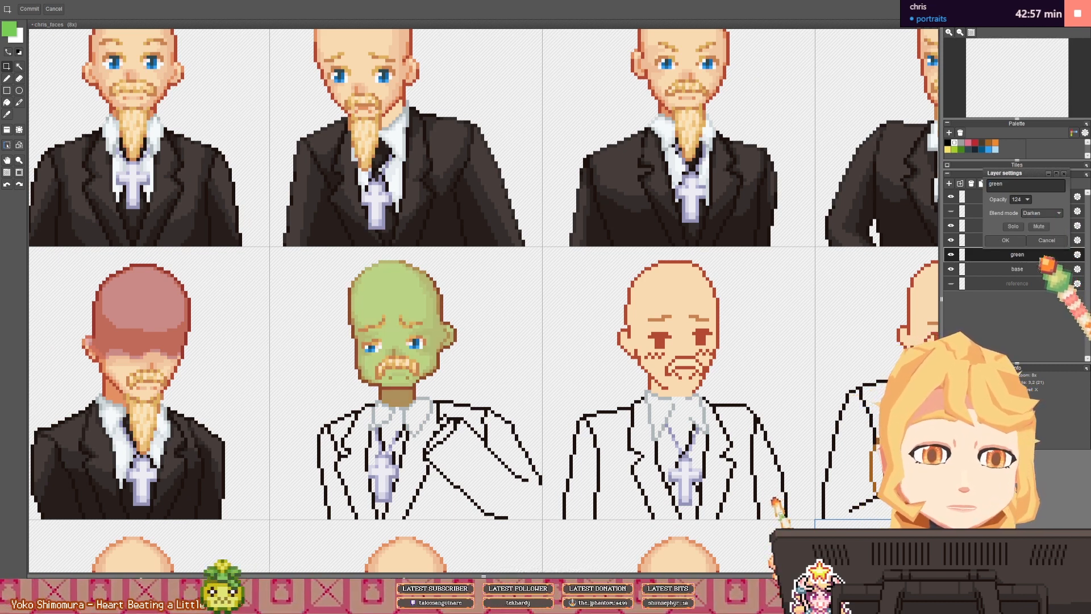
mouse_move(1028, 200)
mouse_down()
mouse_move(1019, 201)
mouse_move(1060, 204)
mouse_move(1019, 202)
mouse_up()
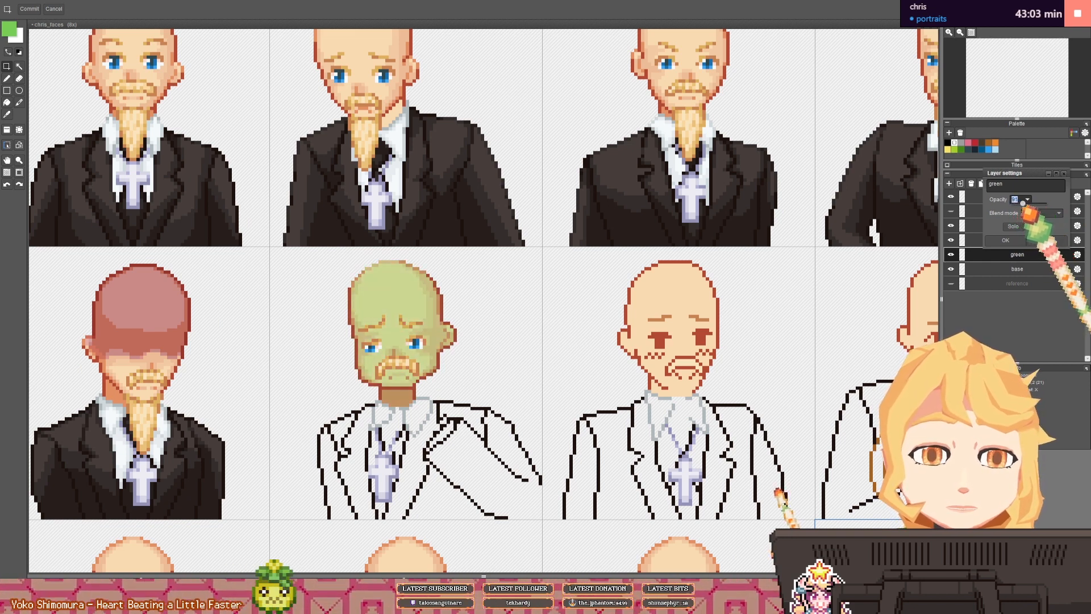
click(1005, 239)
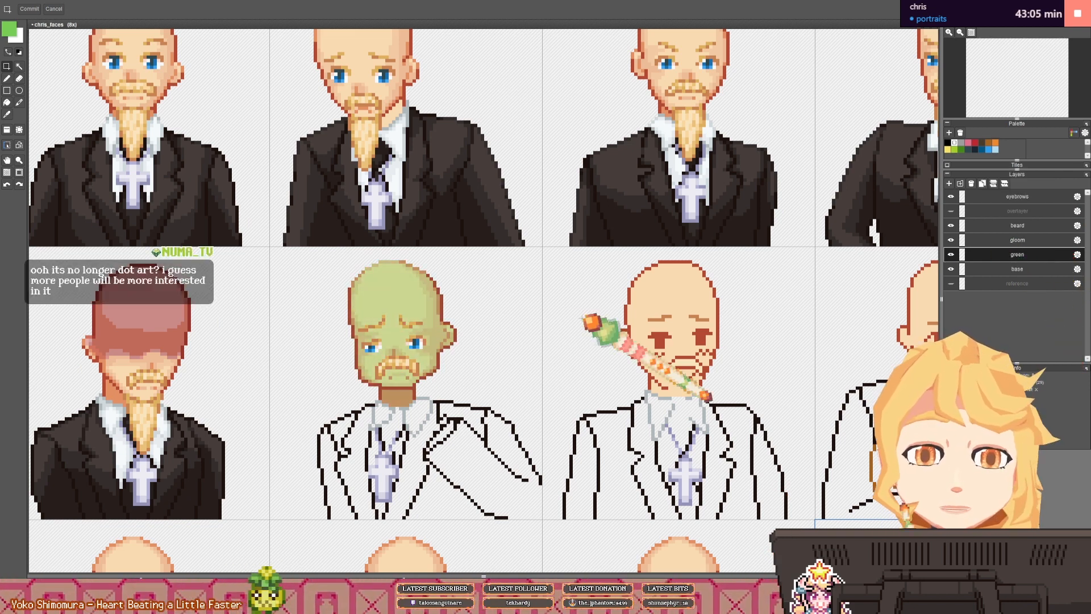
key(b)
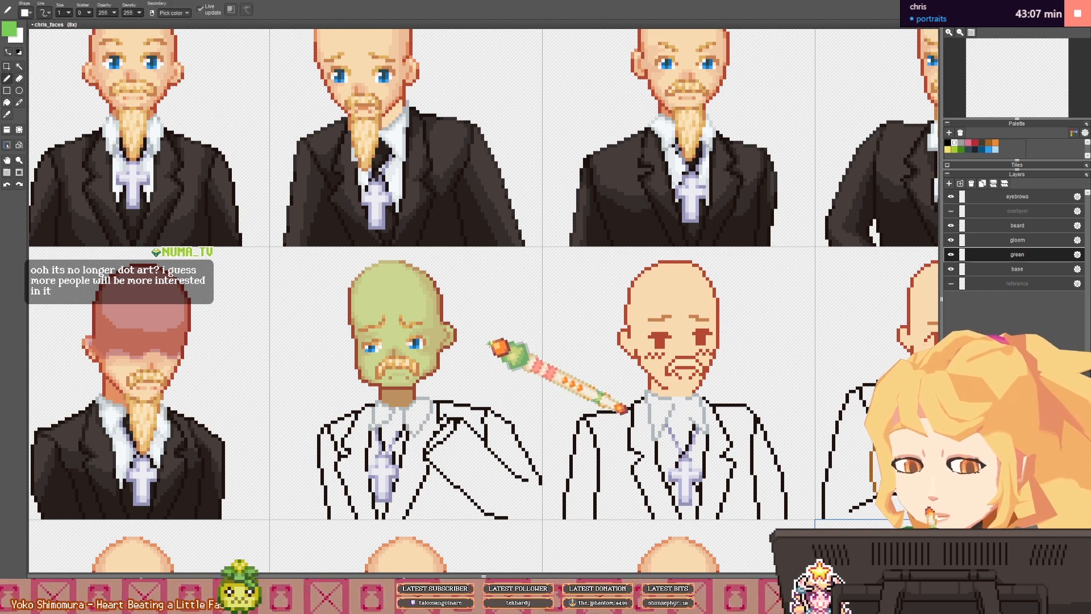
scroll(622, 408, down, 2)
scroll(619, 405, up, 2)
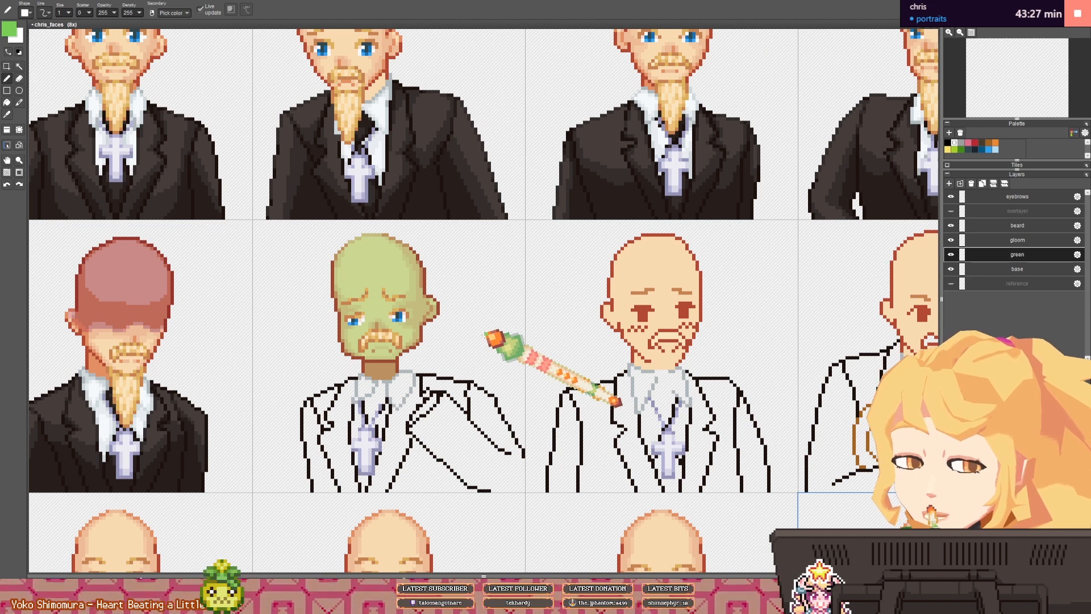
key(space)
drag(485, 343, 507, 345)
drag(433, 337, 408, 368)
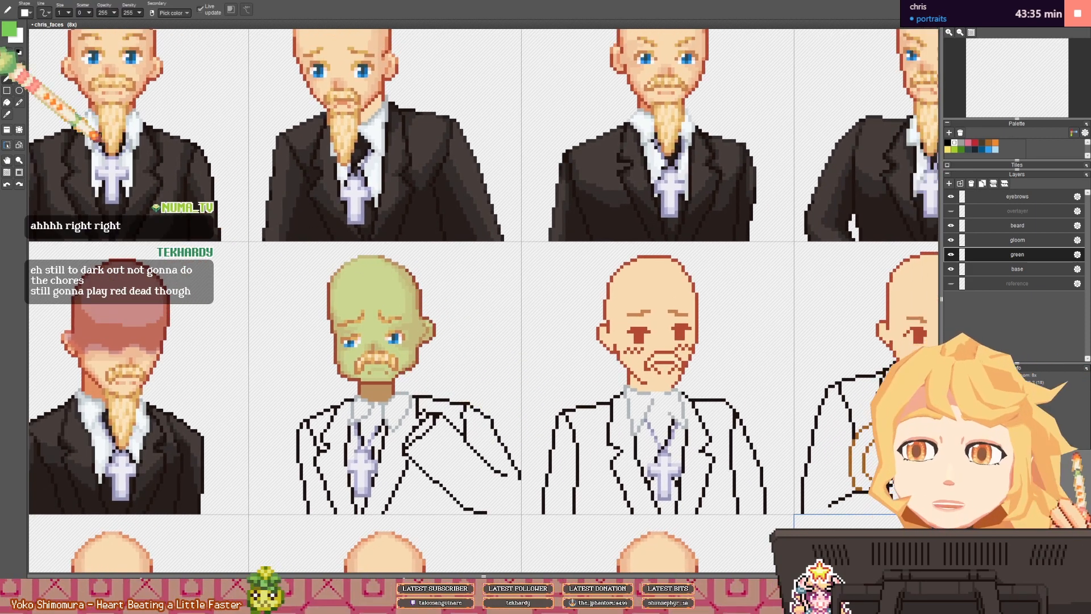
- On the beard layer, copy the beard from a finished upper-row portrait onto the green-faced portrait's chin, and show the overlayer layer
click(7, 67)
scroll(352, 375, up, 2)
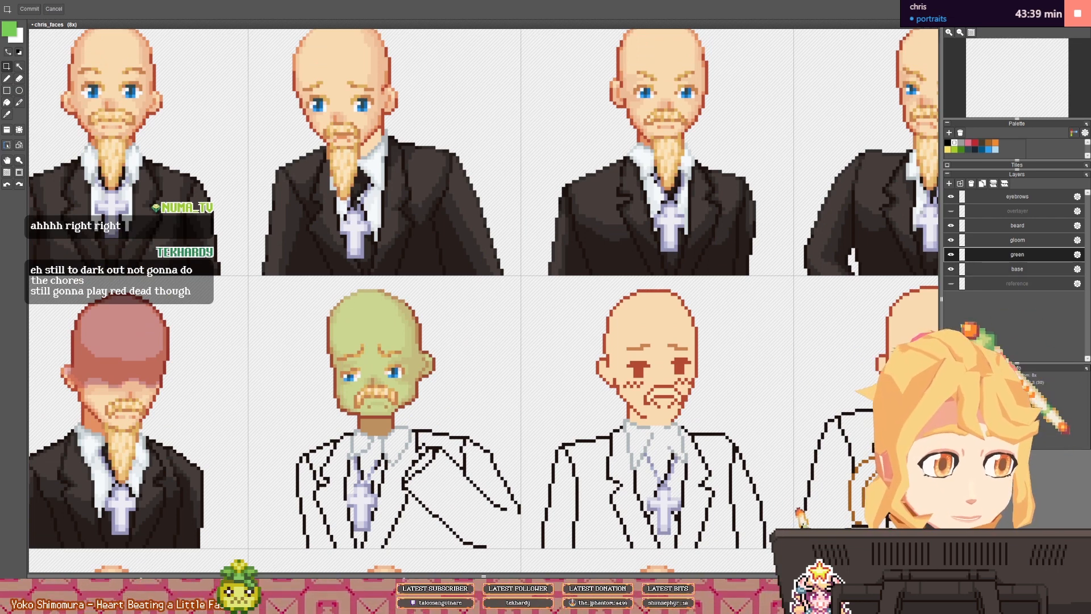
click(1022, 228)
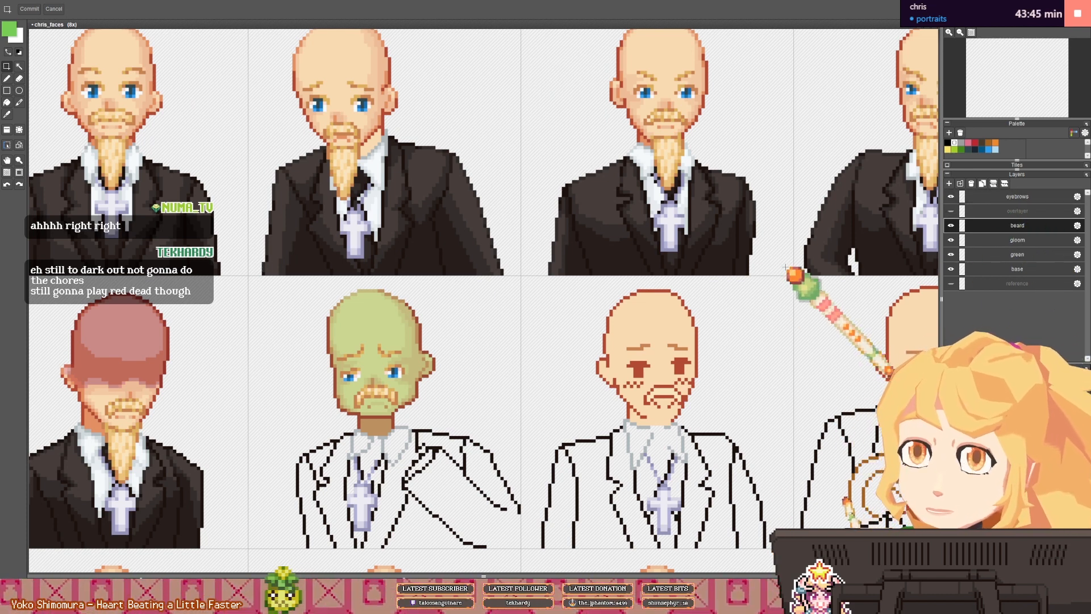
drag(337, 190, 314, 266)
drag(668, 225, 162, 532)
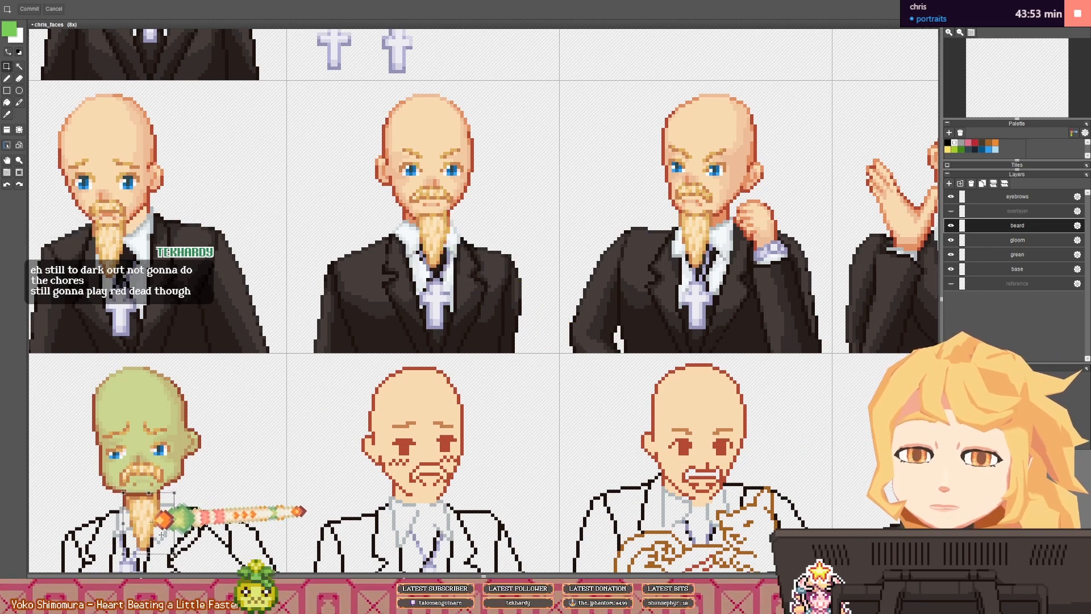
scroll(163, 531, down, 1)
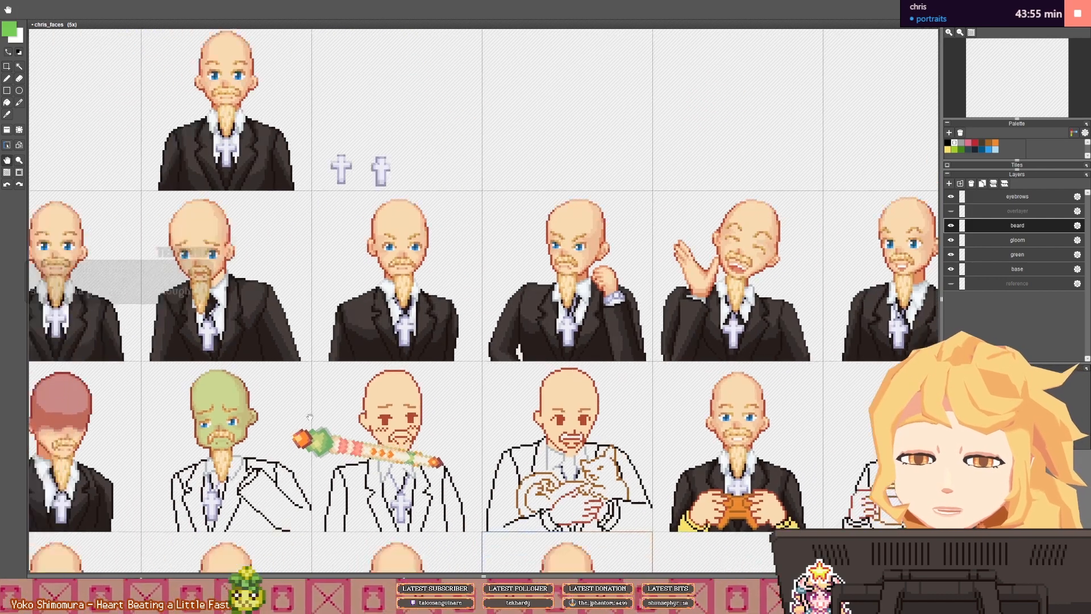
scroll(284, 411, up, 2)
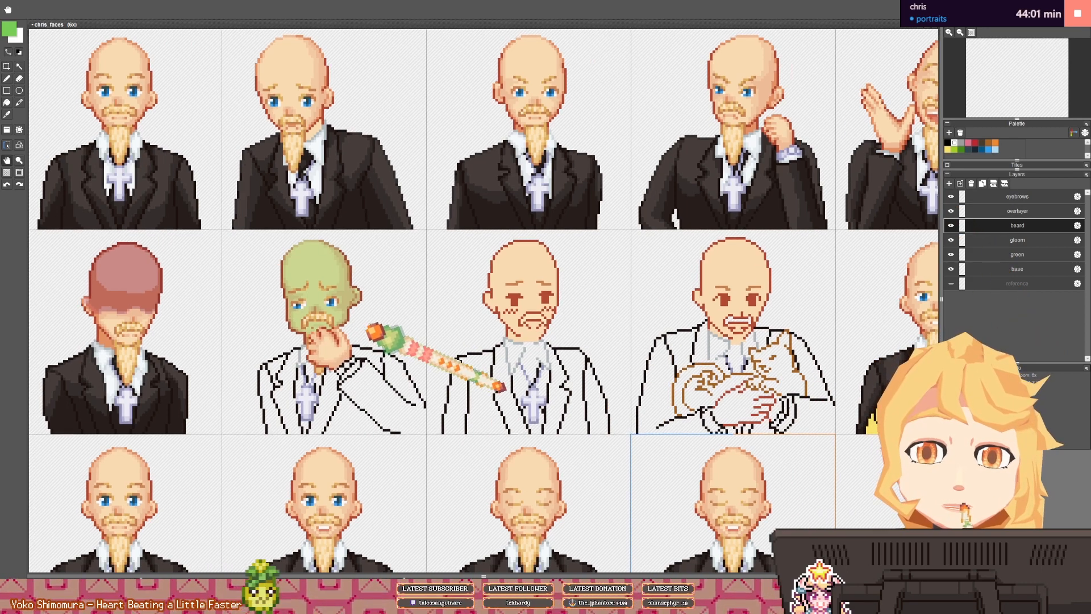
- Hide the green layer and make the base layer active to work on the hand-on-chin portrait's natural skin tones
scroll(341, 369, up, 3)
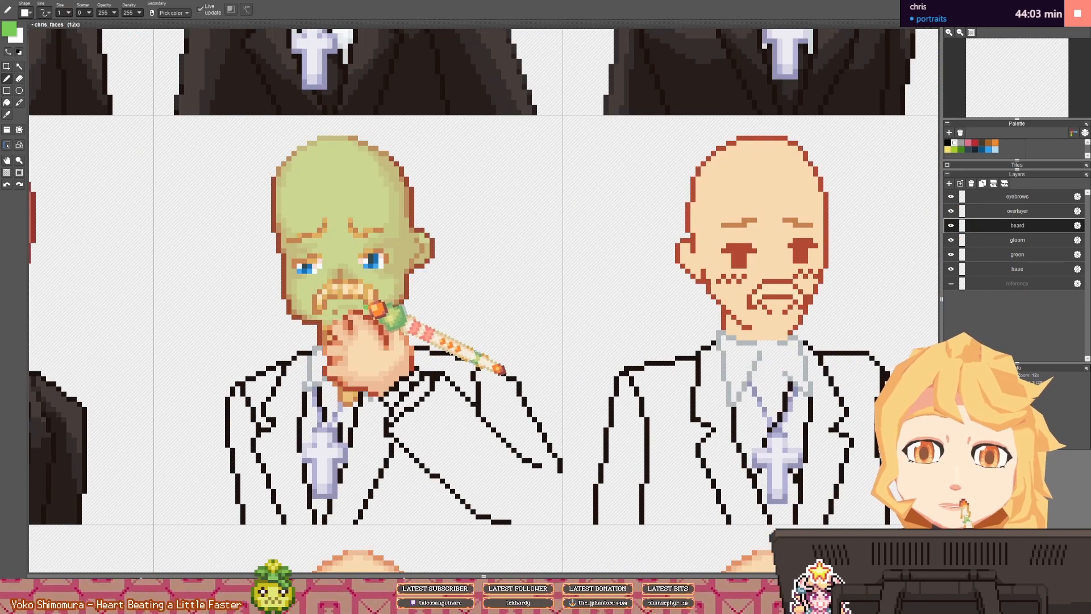
scroll(451, 280, down, 4)
scroll(454, 282, up, 2)
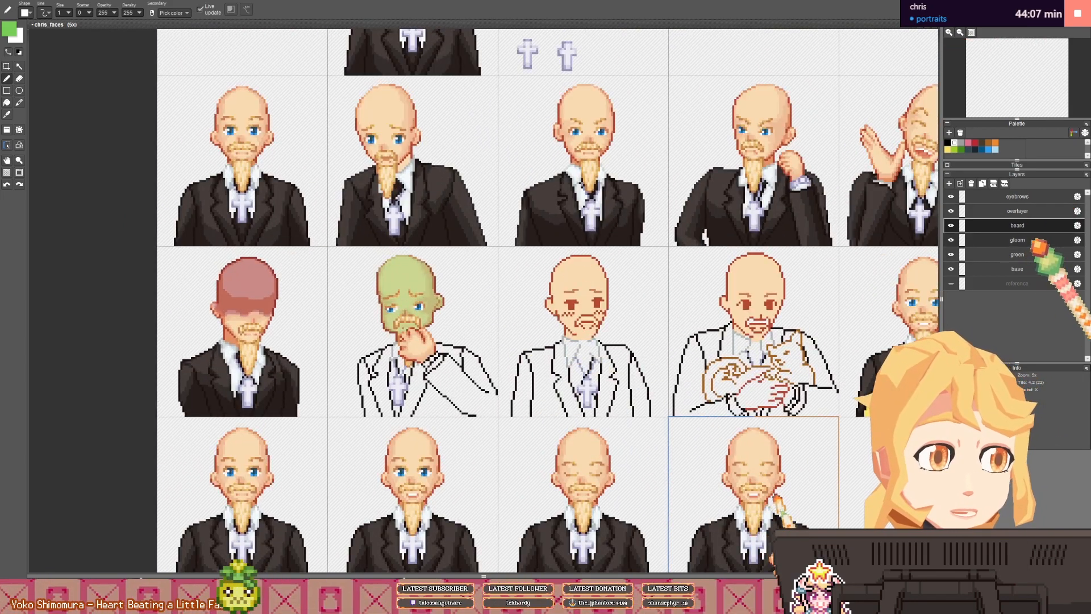
click(994, 269)
click(952, 255)
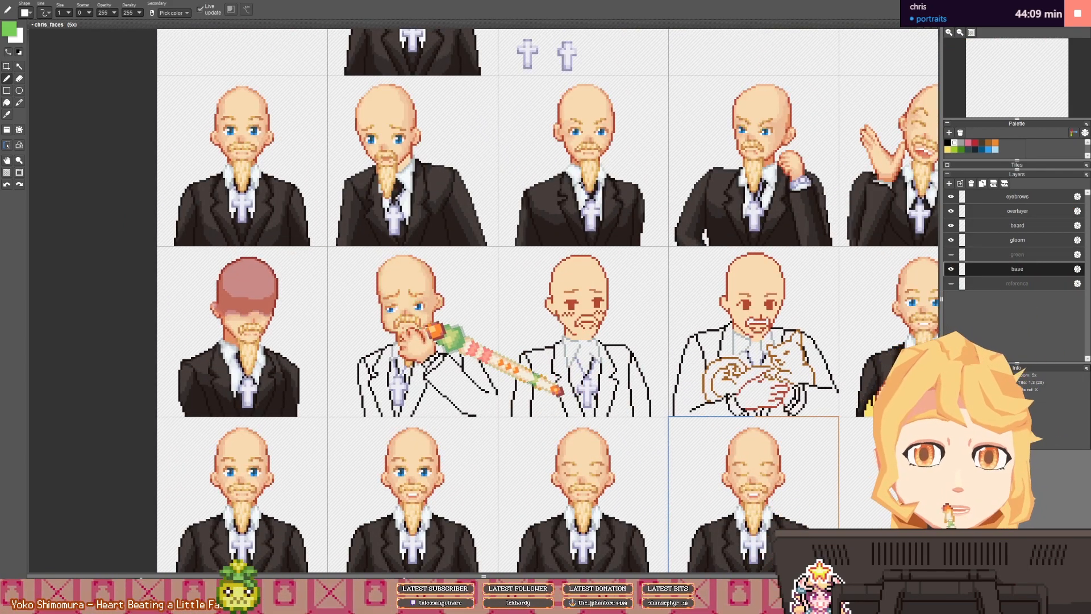
- Touch up the hand over the chin on the overlayer layer using skin and red outline tones sampled from the portrait
scroll(400, 328, up, 3)
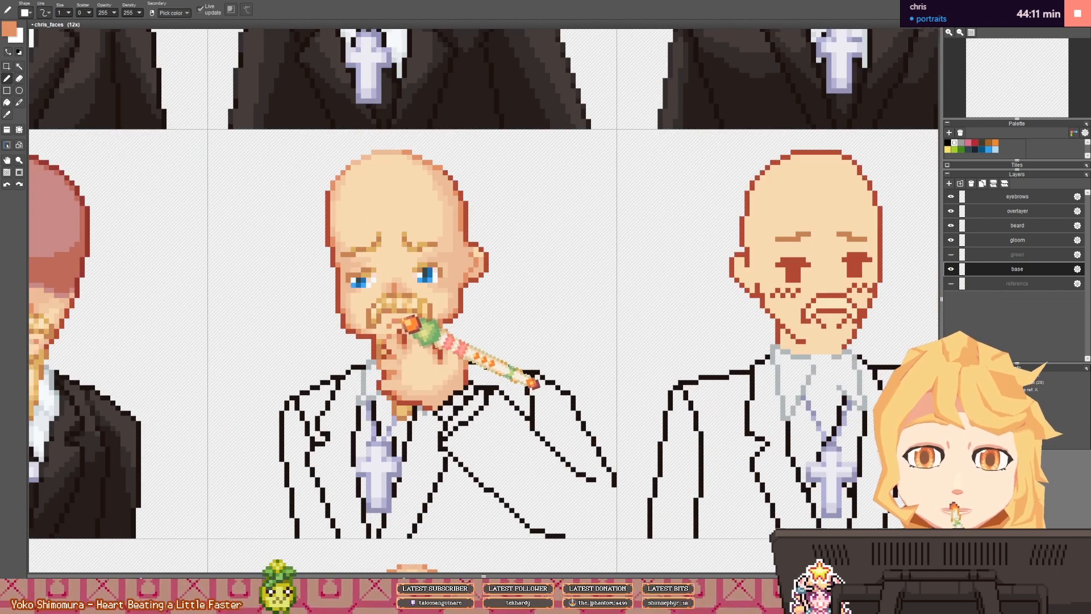
click(1003, 211)
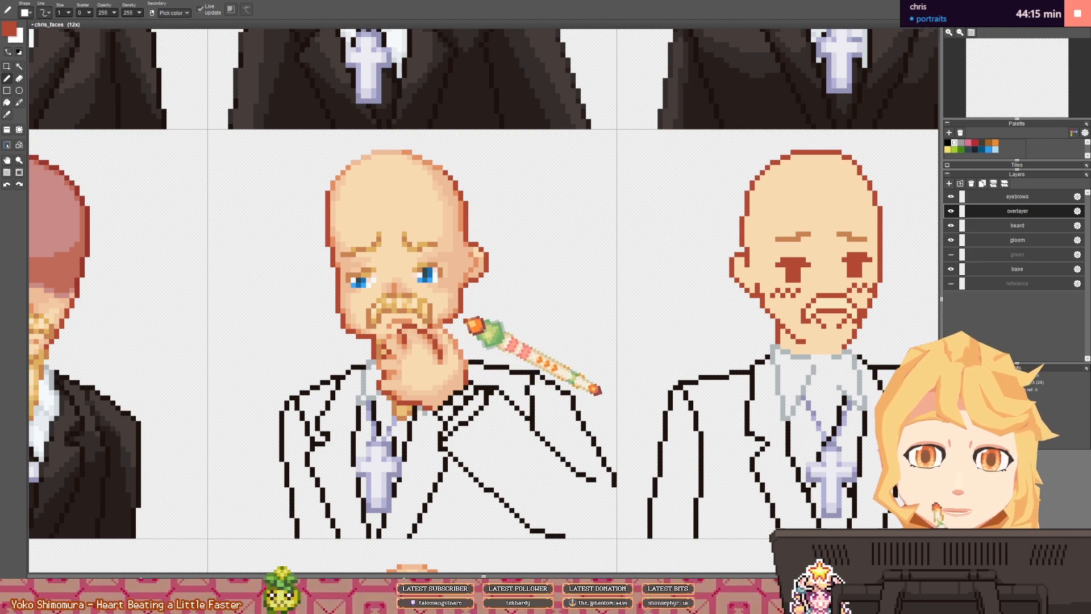
scroll(469, 320, down, 5)
drag(488, 317, 464, 316)
scroll(464, 315, up, 1)
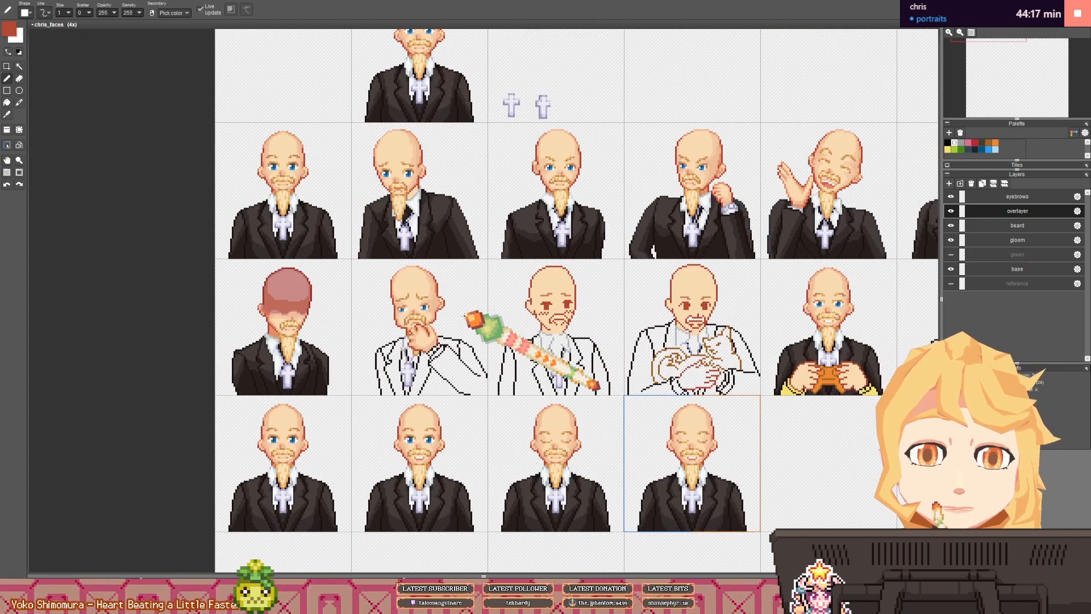
scroll(468, 318, up, 3)
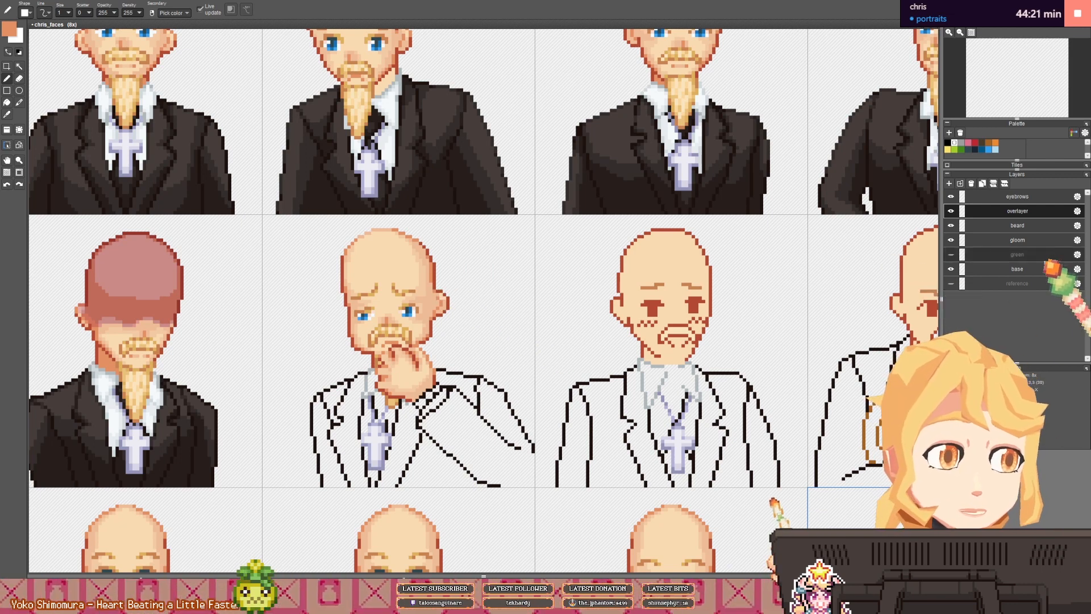
- Compare the hand-on-chin portrait with the green layer shown and hidden, keeping the base layer active
click(1002, 269)
scroll(442, 295, up, 1)
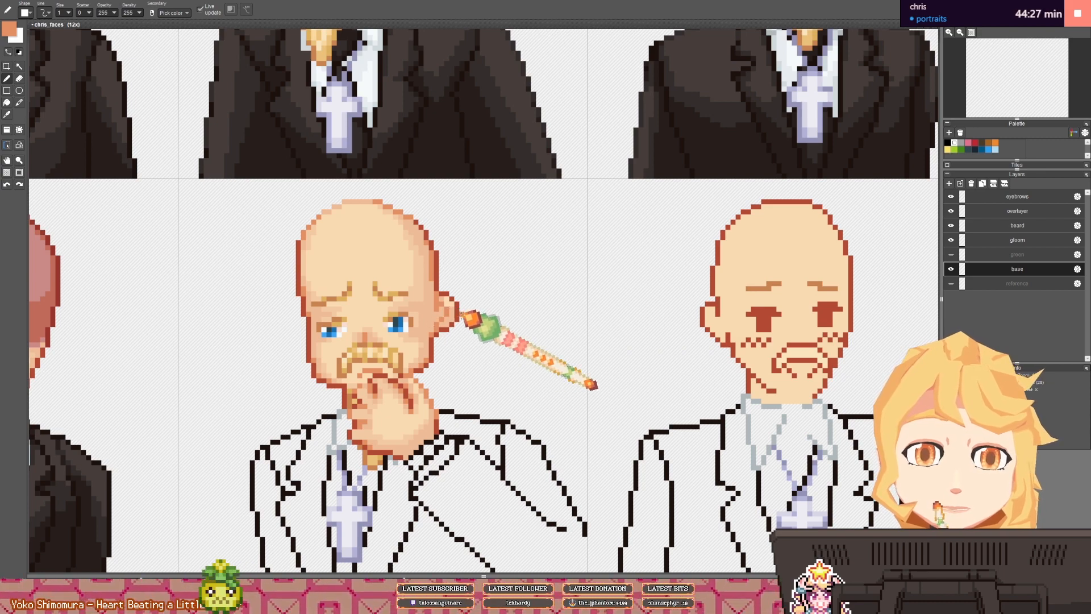
scroll(472, 315, down, 5)
scroll(484, 310, up, 6)
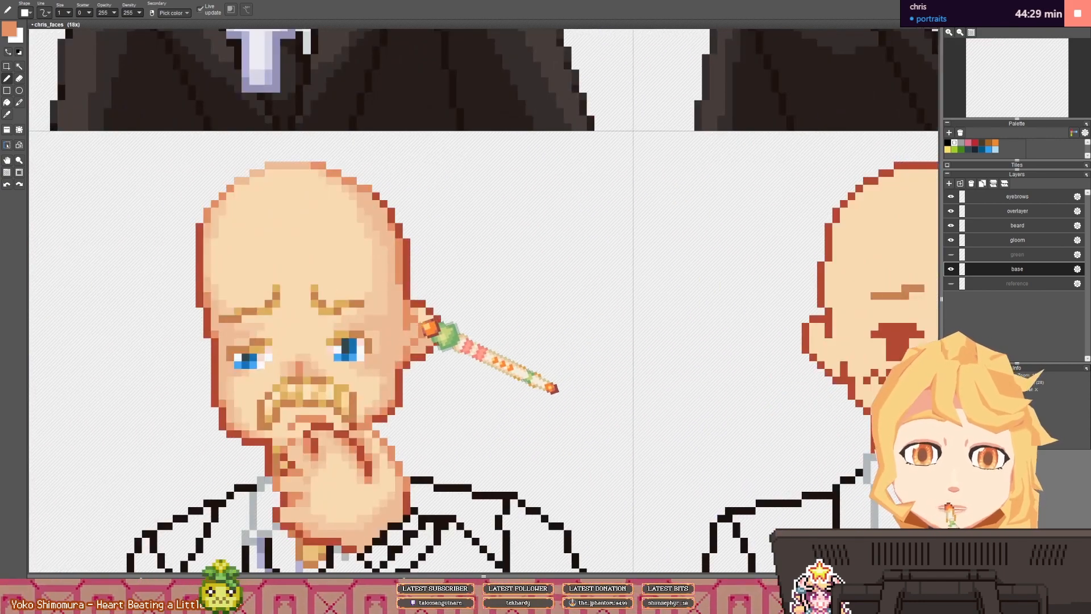
scroll(437, 313, down, 4)
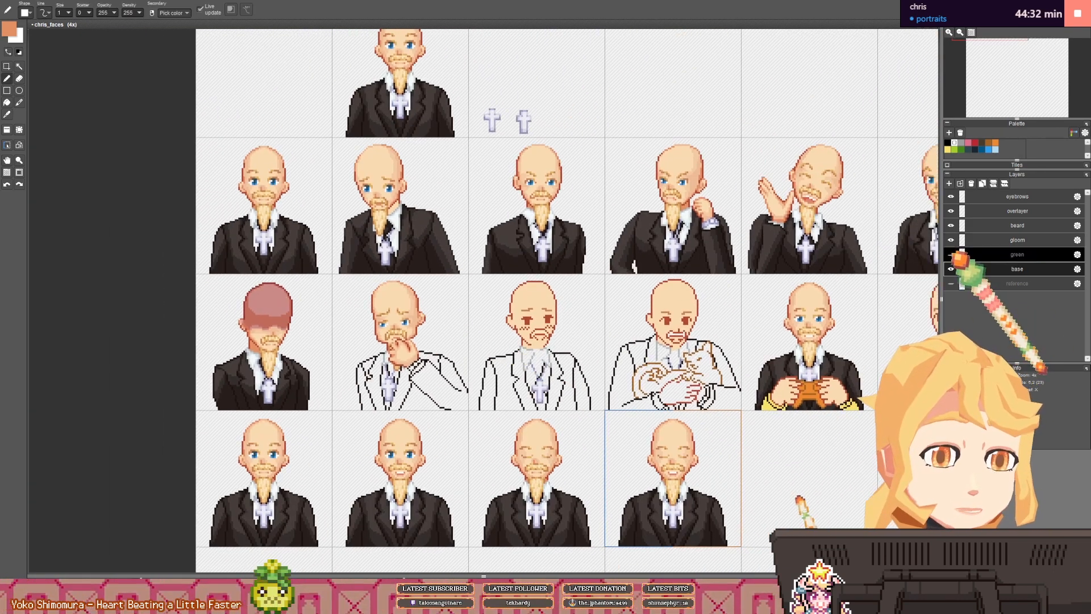
click(952, 254)
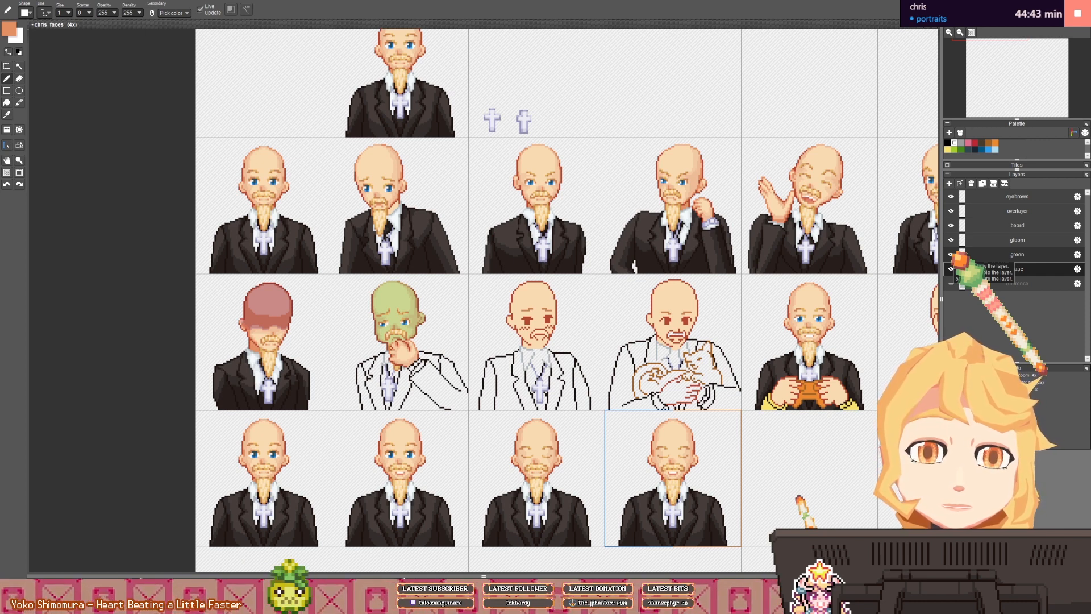
click(951, 253)
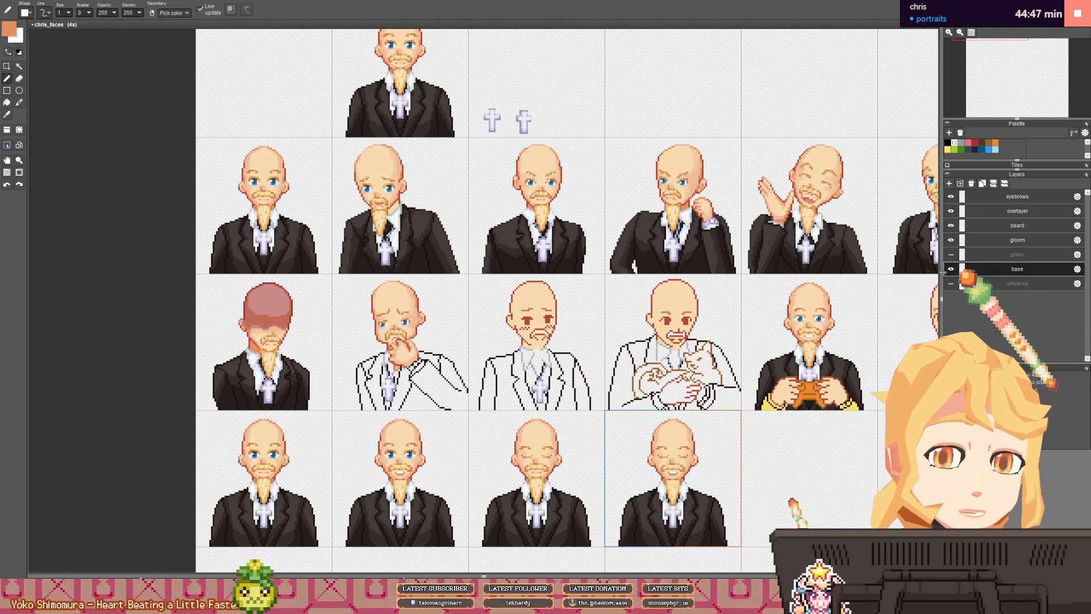
- Hide the overlayer and beard layers to expose the hand-on-chin portrait's neck and collar, and sample the shirt white for filling
click(950, 210)
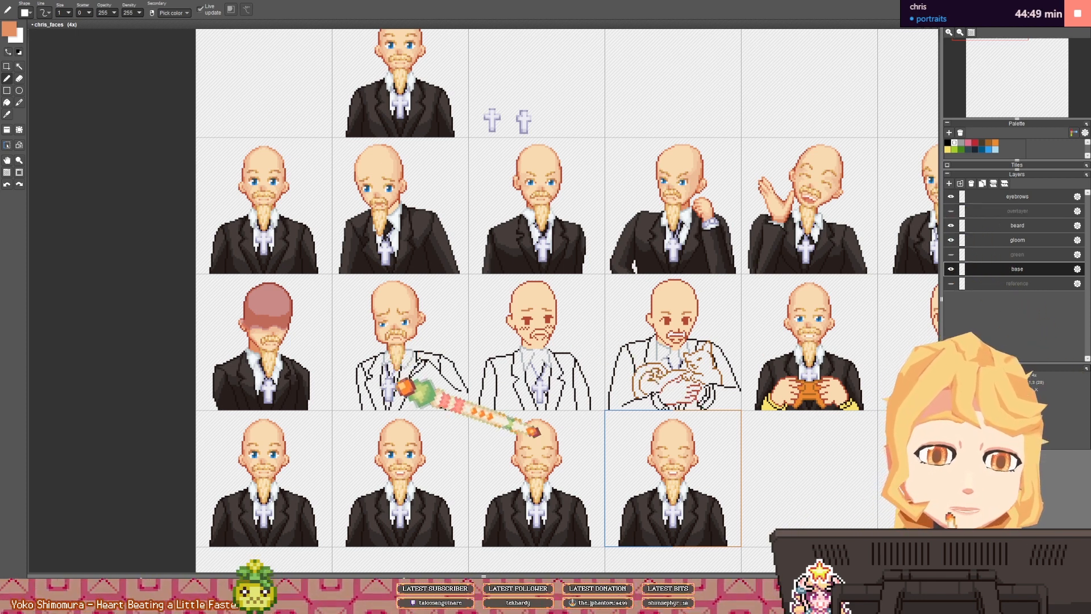
scroll(554, 406, up, 2)
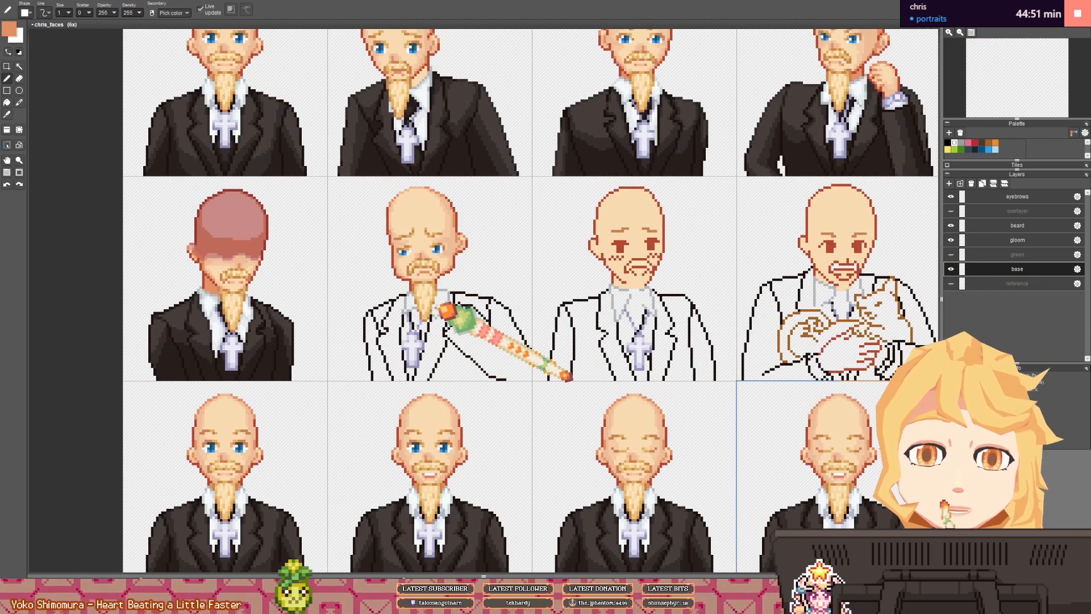
right_click(352, 307)
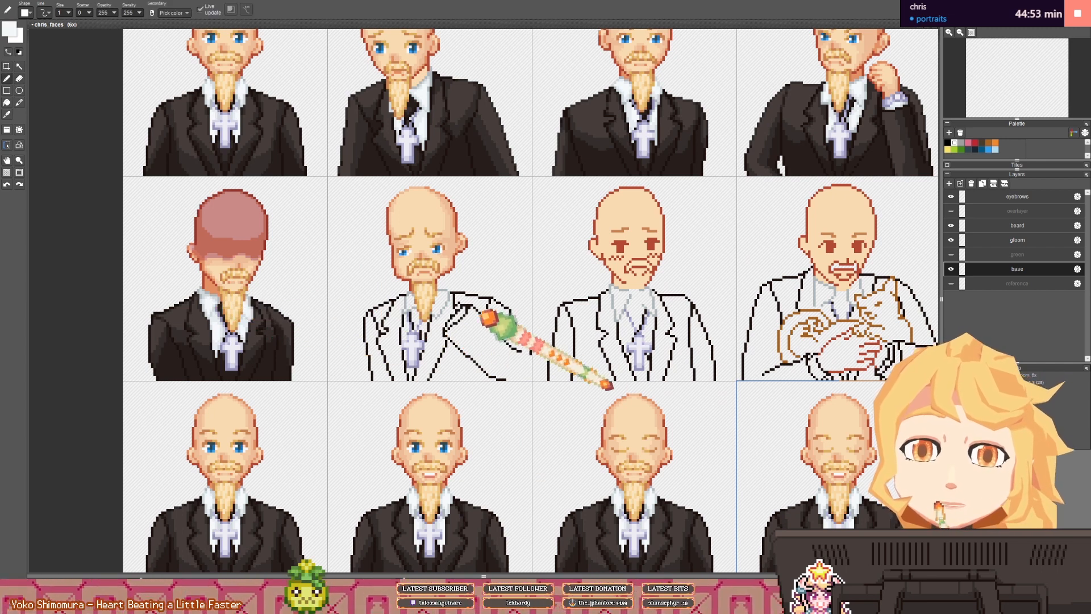
scroll(487, 314, up, 2)
key(f)
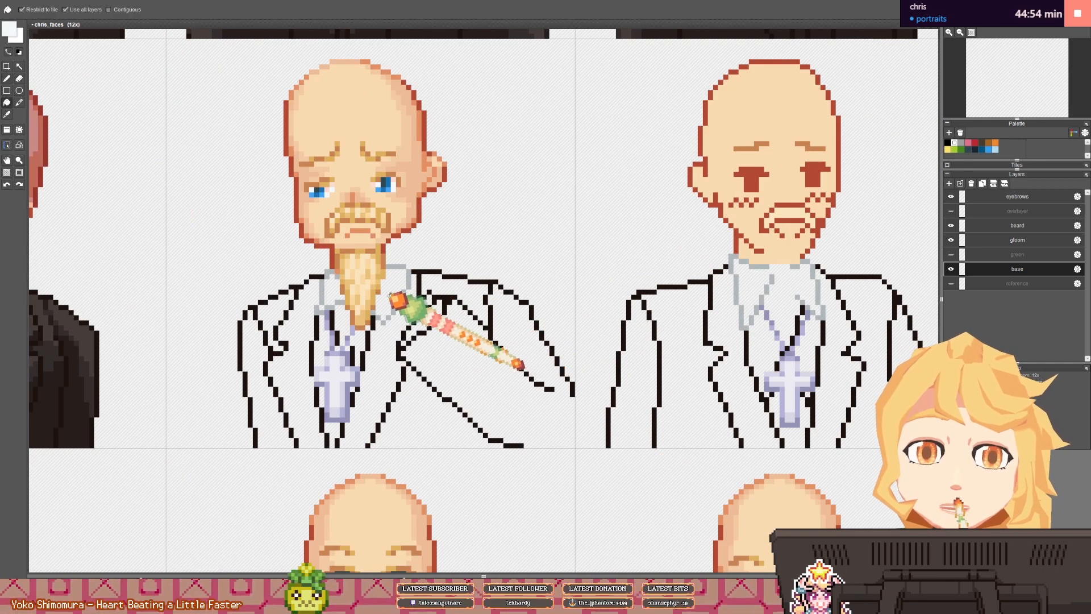
click(960, 225)
click(951, 226)
- With contiguous filling on, fill the portrait's collar and shirt white and its tie near-black, sampled from the finished portrait beside it
click(446, 287)
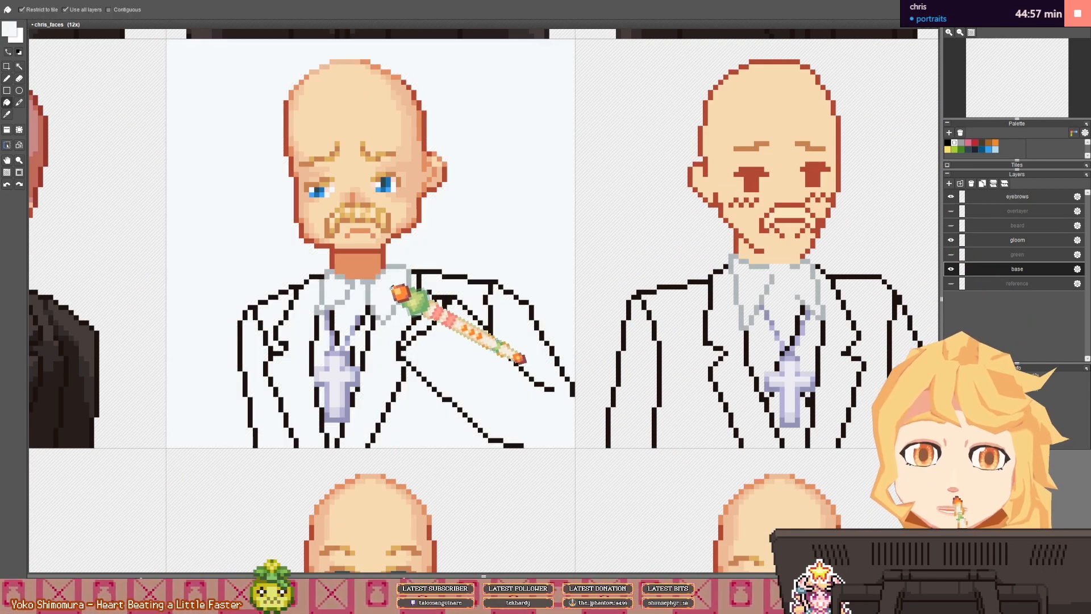
key(ctrl+z)
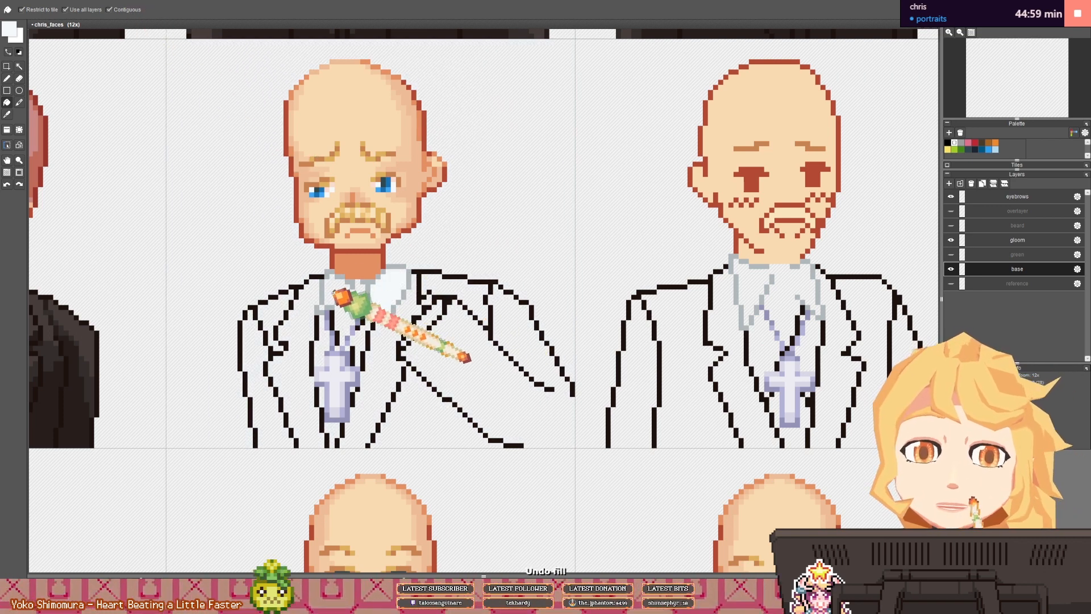
click(333, 291)
drag(359, 313, 371, 313)
click(368, 342)
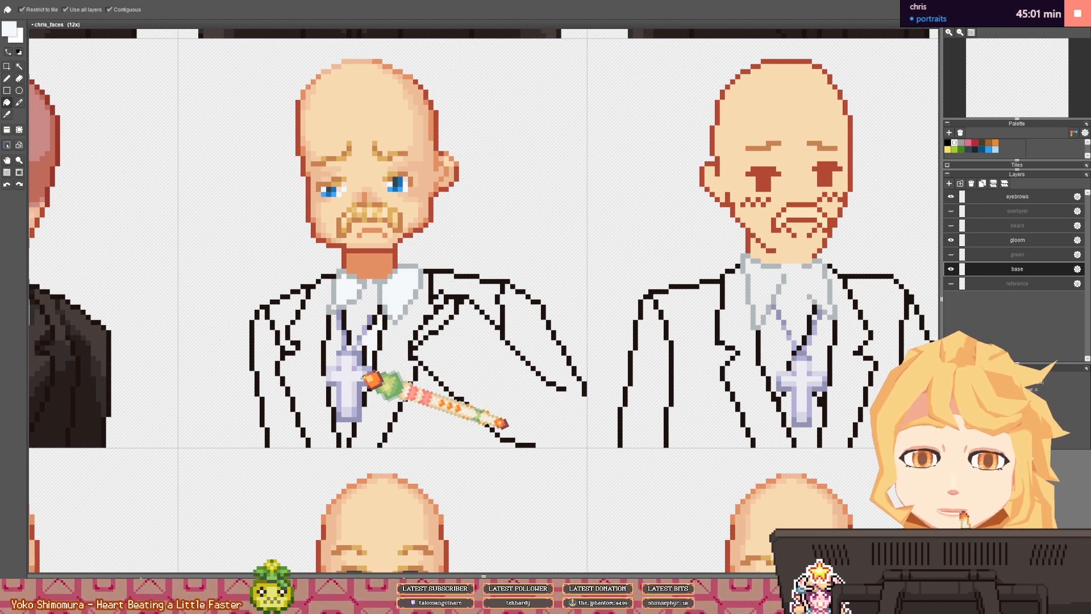
click(331, 343)
drag(339, 321, 360, 354)
scroll(357, 354, down, 1)
scroll(126, 384, up, 1)
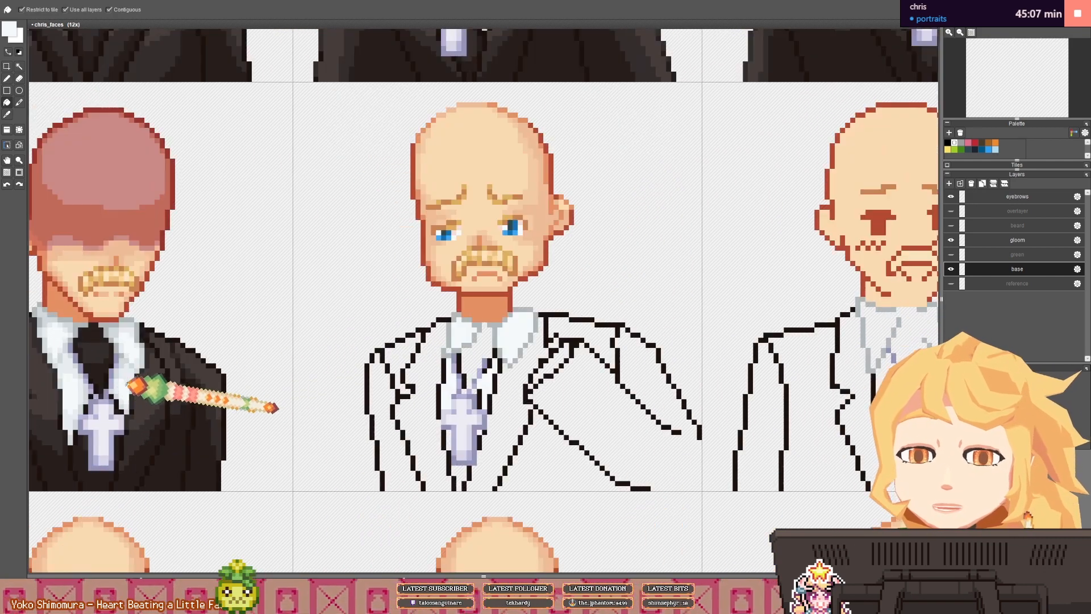
right_click(100, 371)
click(477, 354)
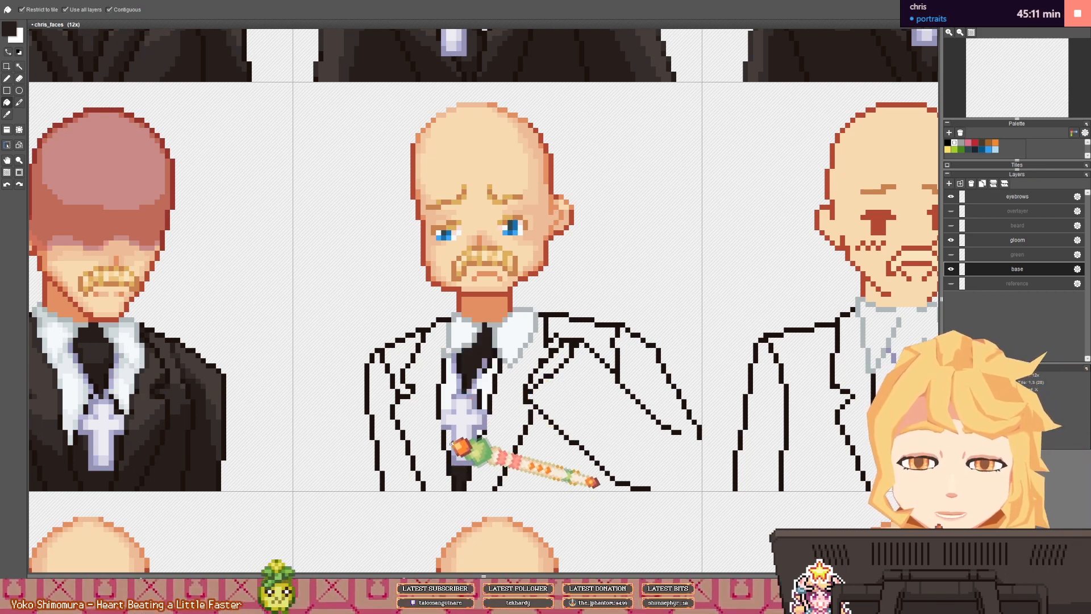
- Fill the jacket's body, lapels and raised sleeve with the dark grey suit colour sampled from a finished portrait
scroll(500, 432, down, 2)
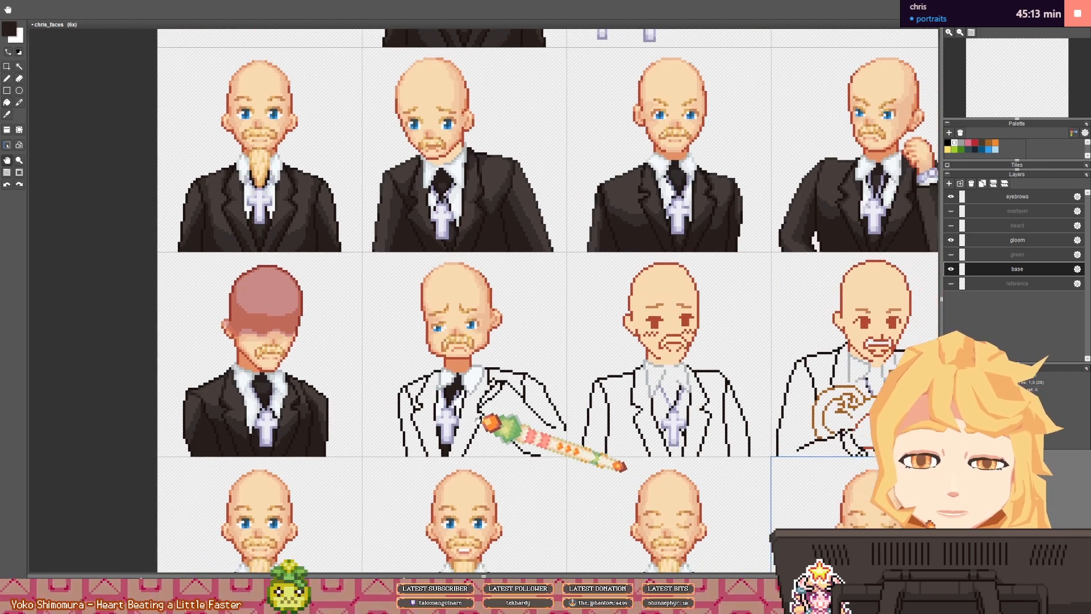
scroll(271, 398, up, 1)
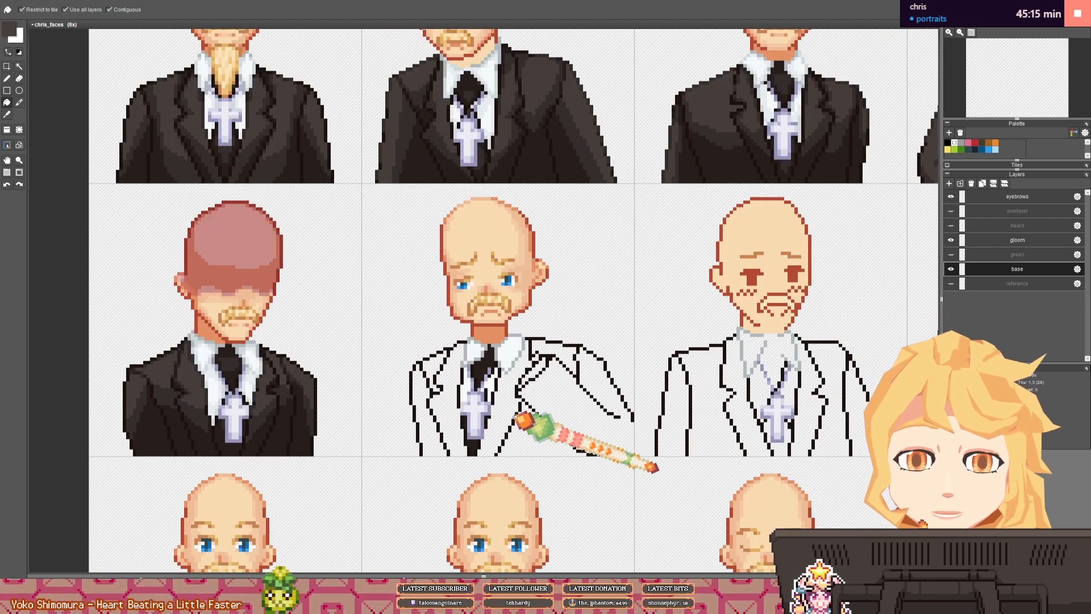
click(515, 423)
click(451, 419)
click(429, 419)
click(432, 365)
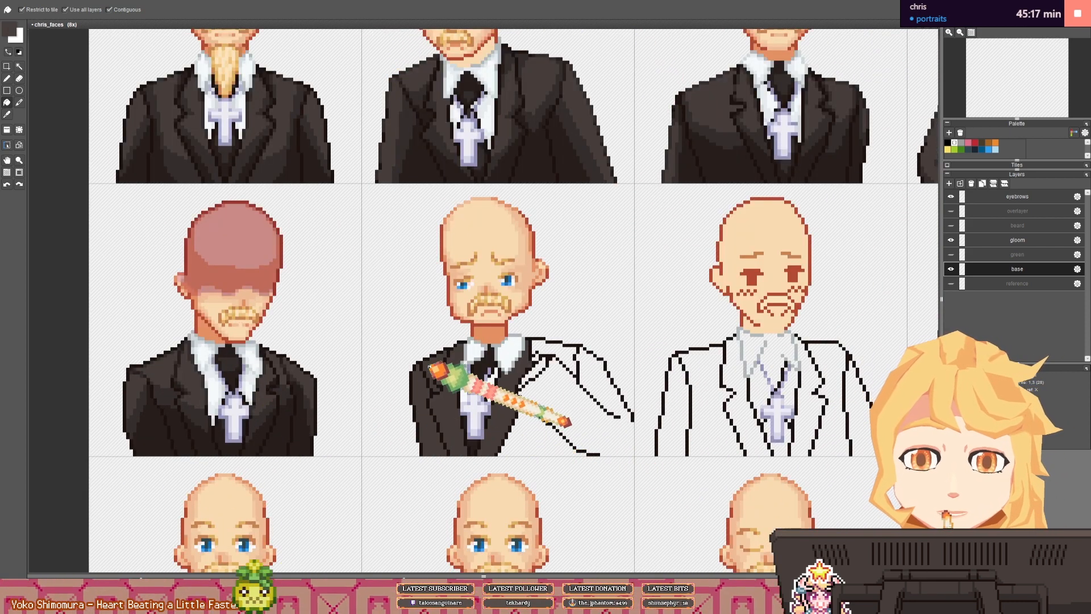
click(539, 431)
click(554, 392)
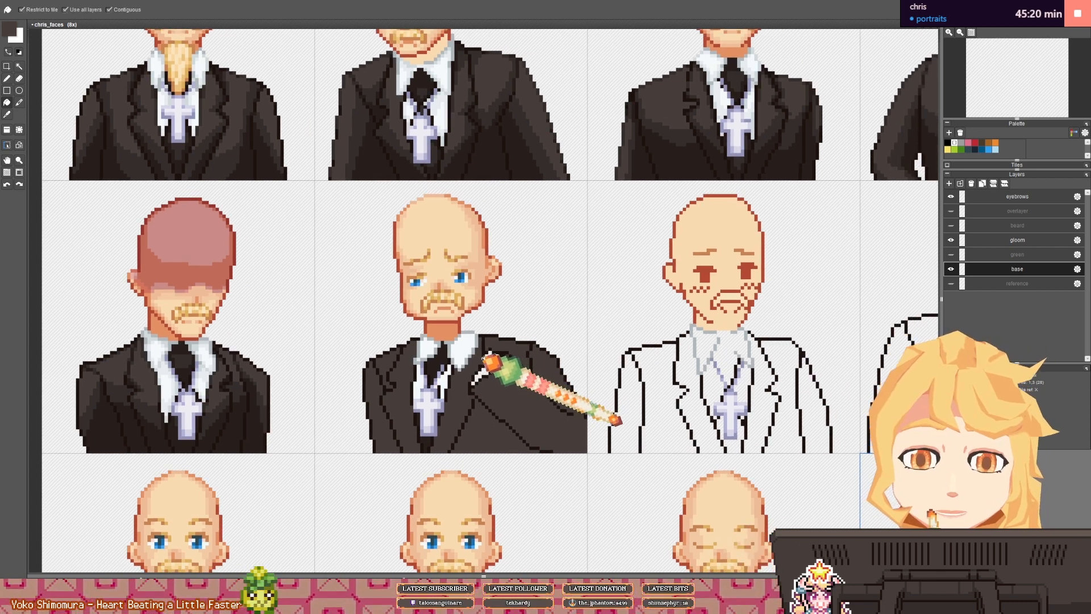
- Colour the raised sleeve's shirt cuff white with light grey edges, and clean the dark outline around it
scroll(563, 366, up, 5)
alt+click(445, 334)
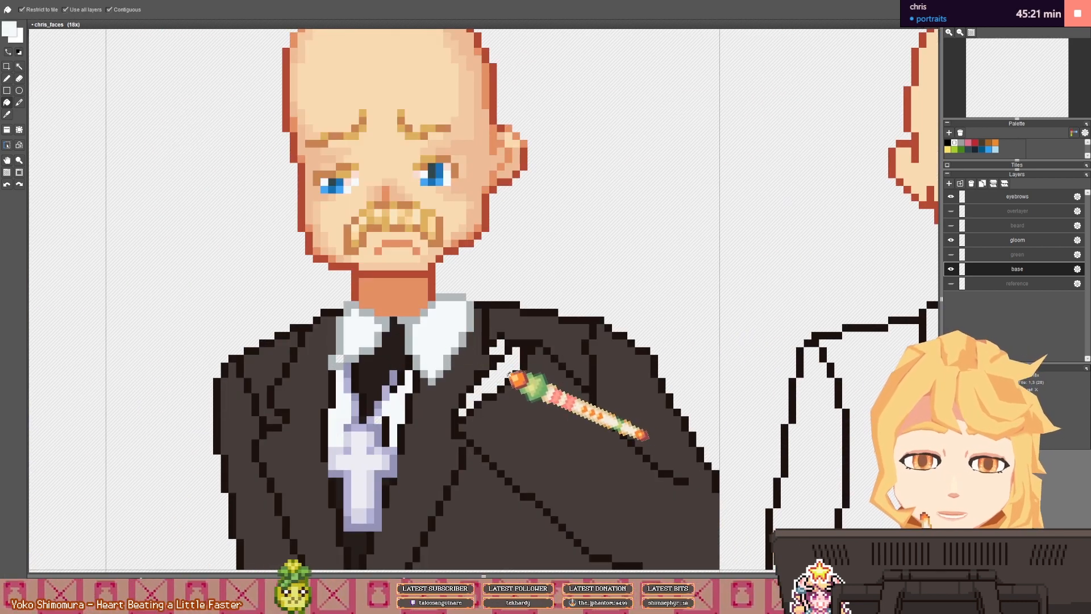
key(b)
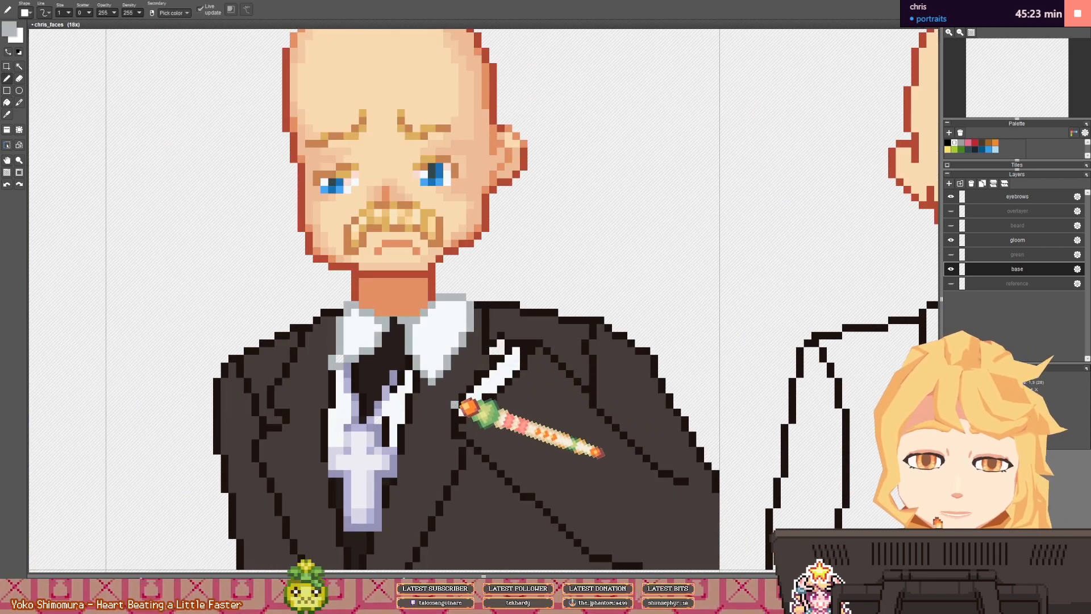
scroll(532, 366, down, 3)
scroll(531, 356, up, 3)
alt+click(531, 356)
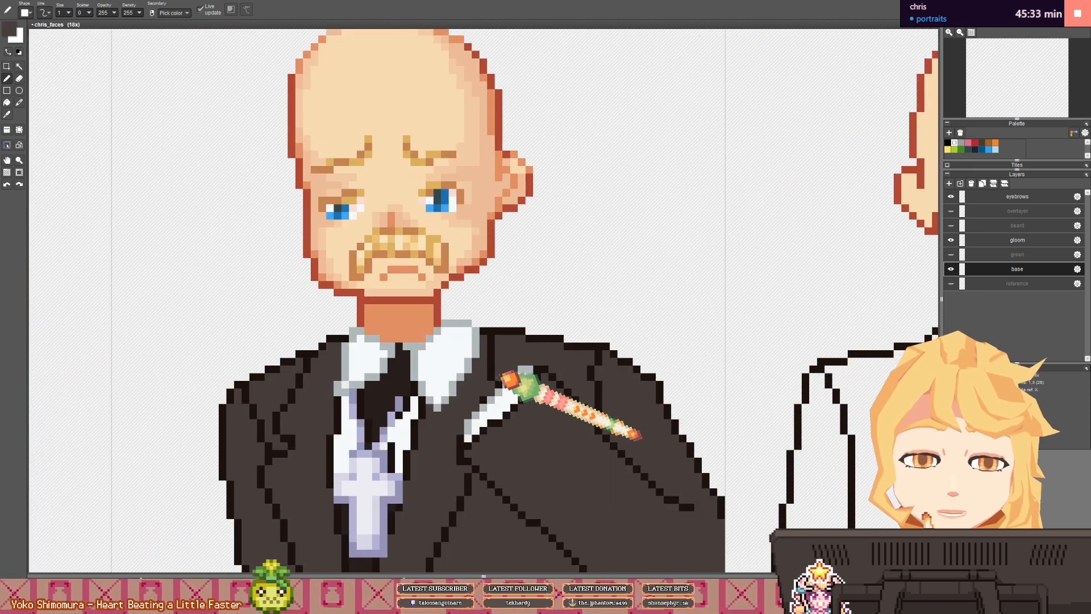
scroll(500, 386, down, 3)
alt+click(498, 385)
scroll(497, 385, up, 3)
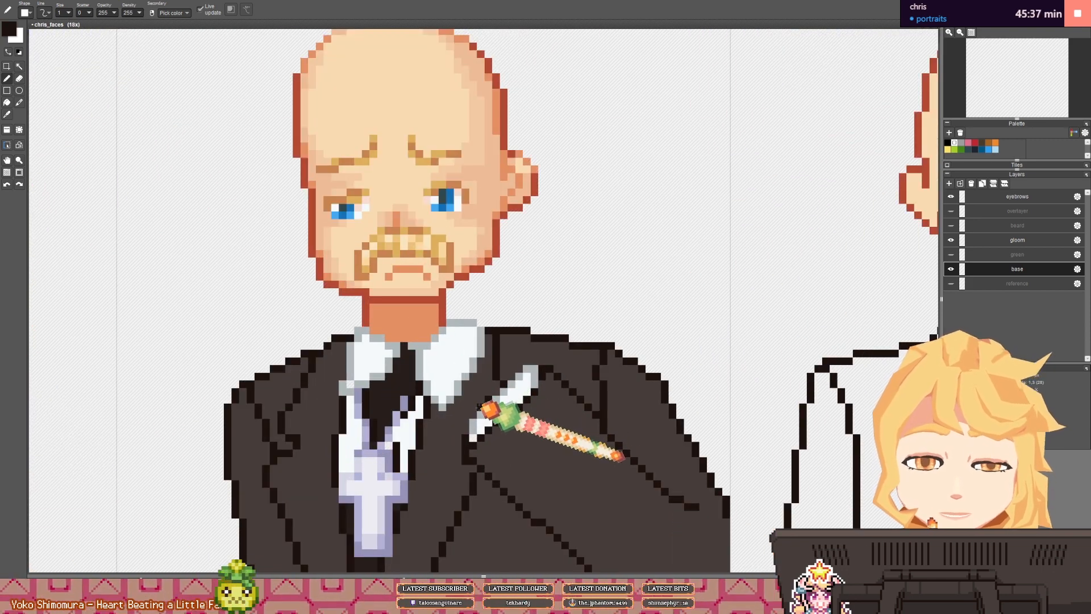
- Draw near-black shadow shapes along the undersides of the lapels and jacket front and down the arm seam, and fill them in
scroll(499, 390, down, 3)
scroll(477, 409, up, 1)
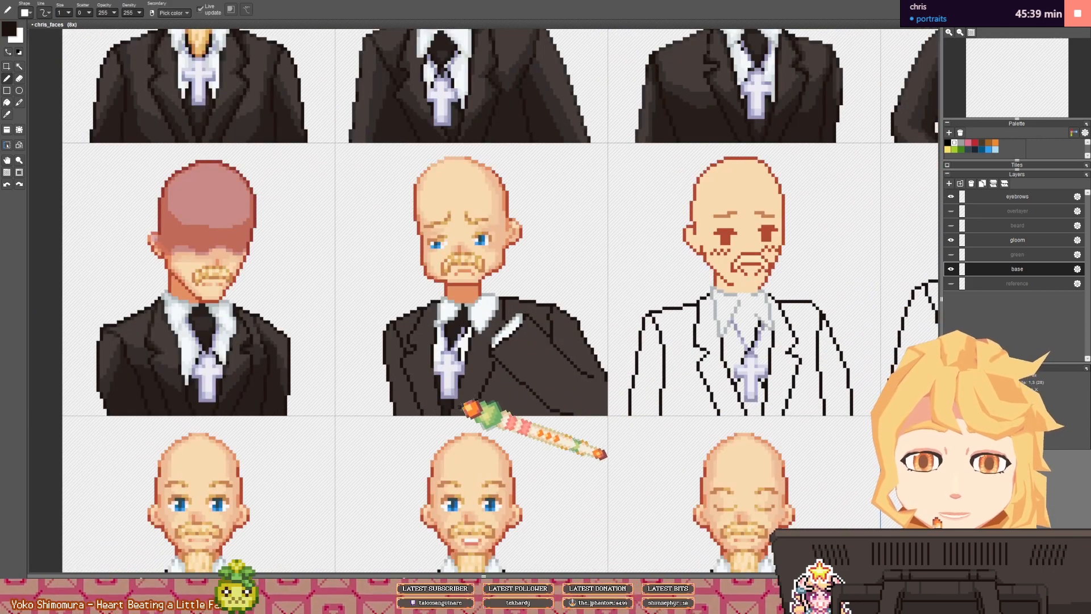
scroll(480, 389, up, 2)
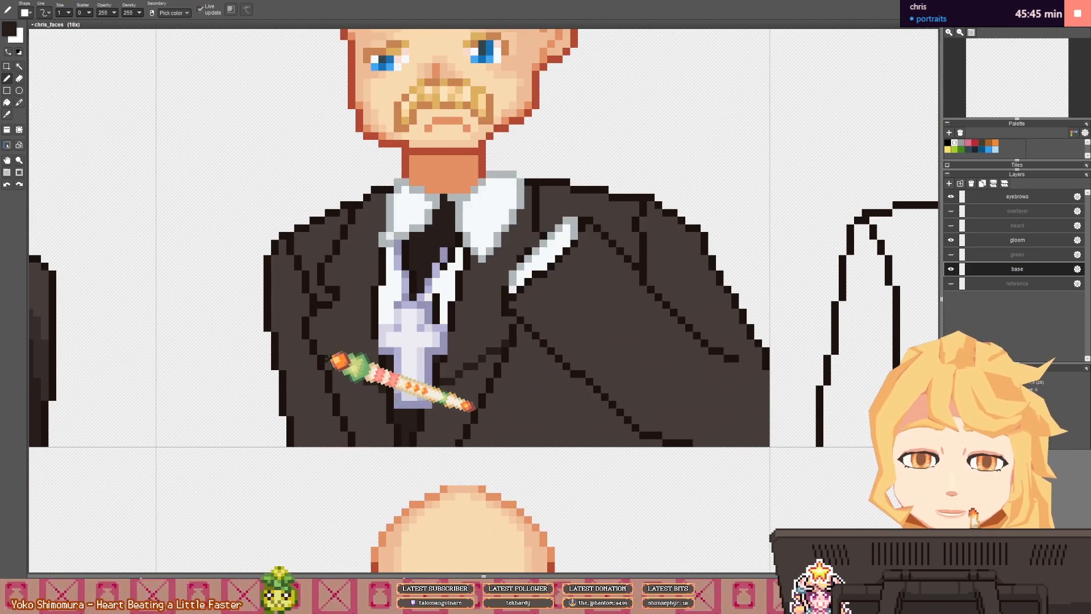
key(f)
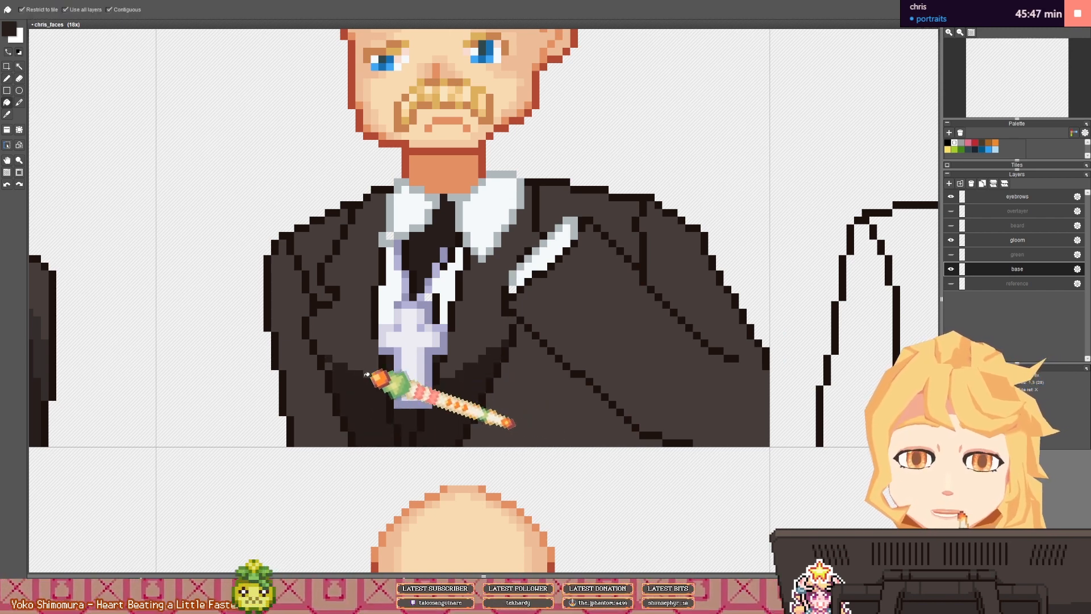
key(b)
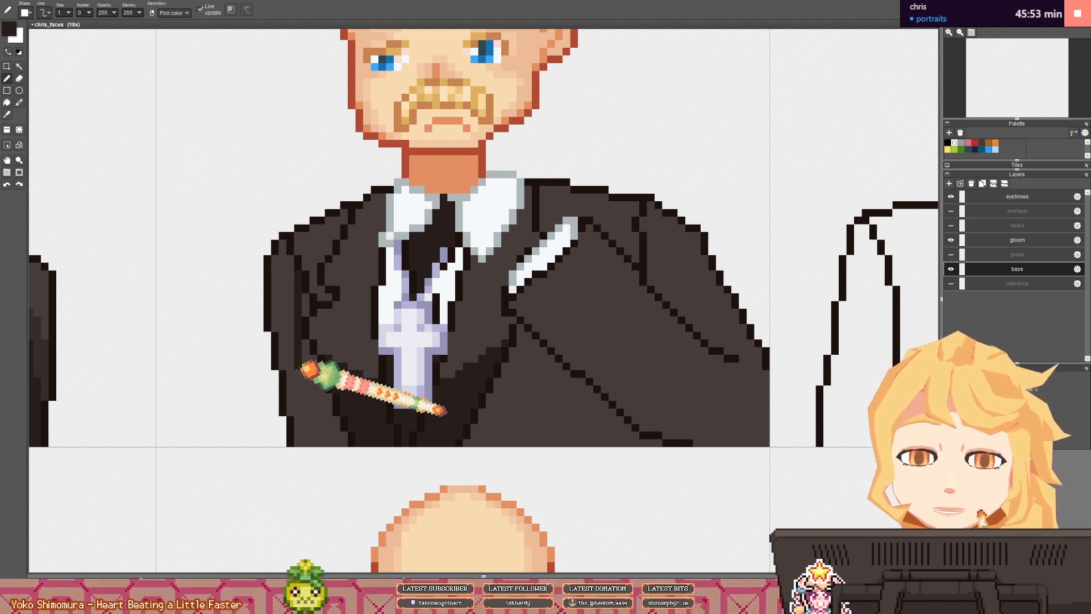
key(f)
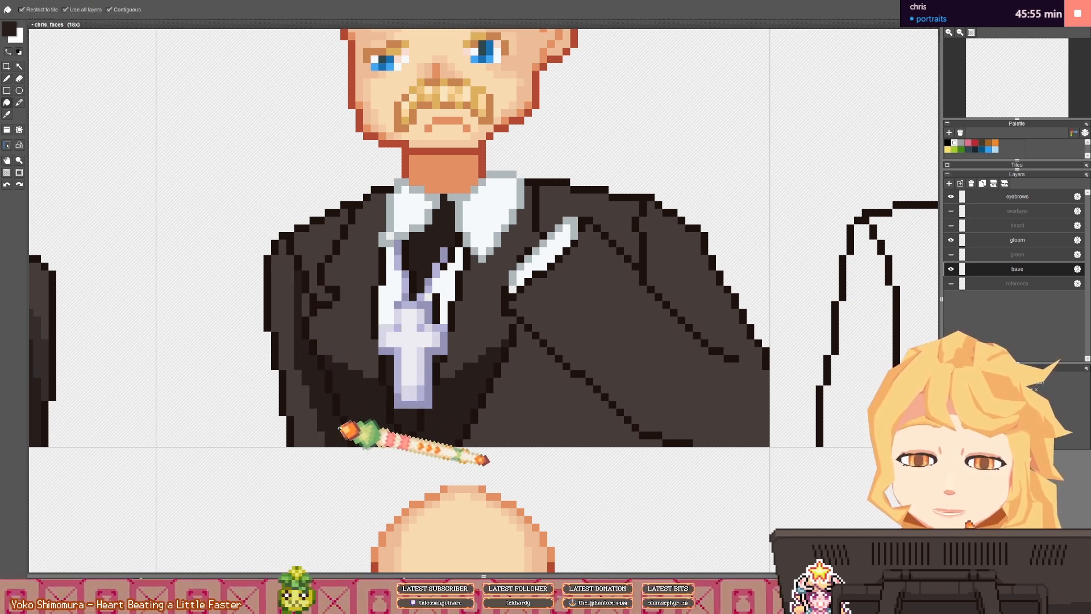
key(b)
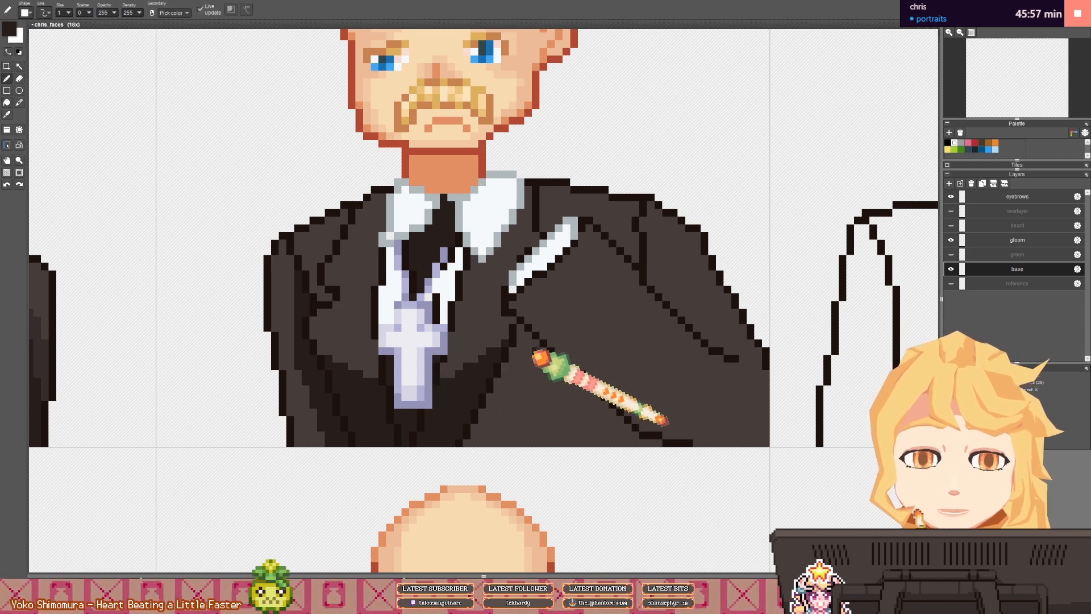
- Fill the jacket area below the raised sleeve and an outlined band along the sleeve's underside with the near-black shadow colour
key(f)
click(538, 370)
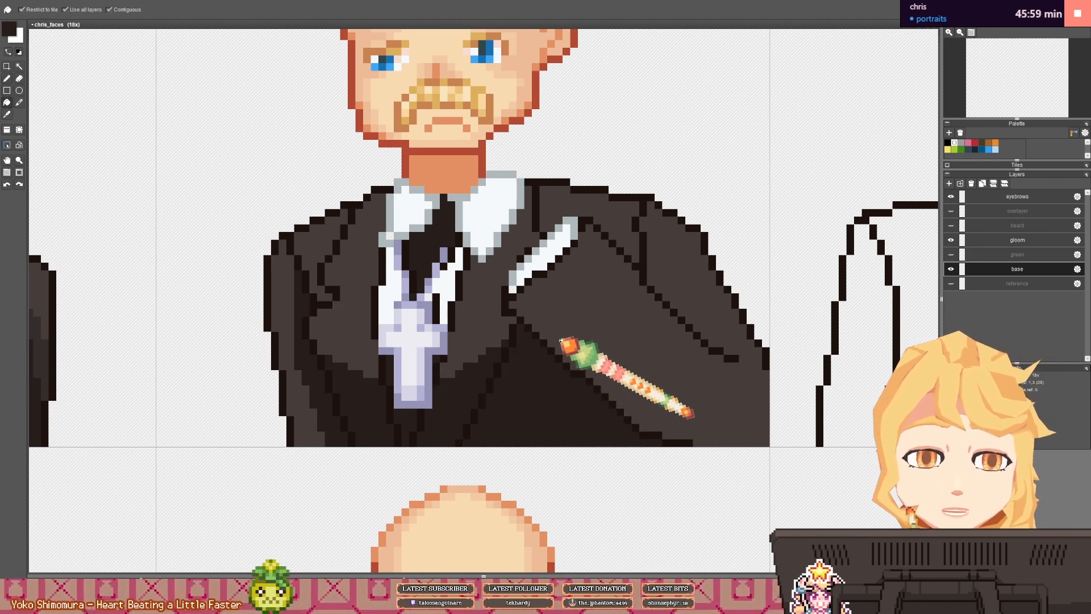
key(b)
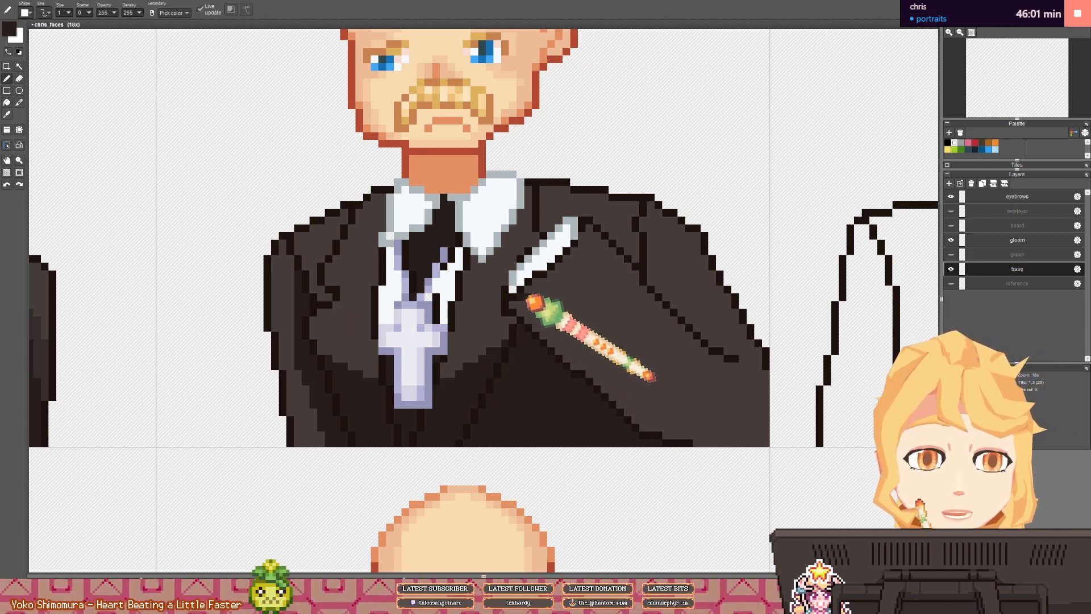
mouse_move(528, 300)
mouse_down()
mouse_move(688, 409)
mouse_move(770, 410)
mouse_up()
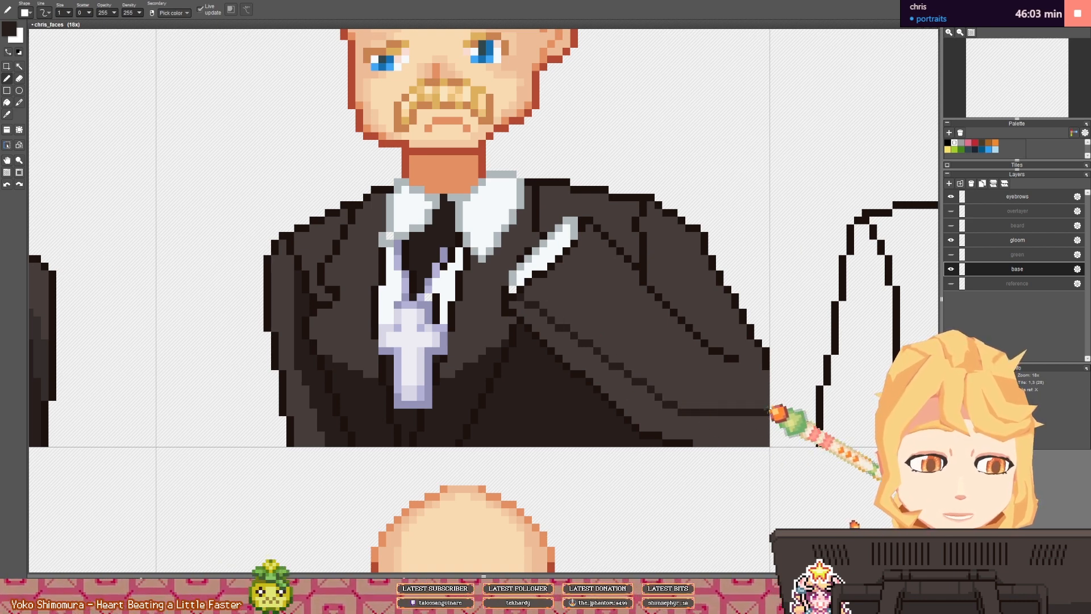
key(e)
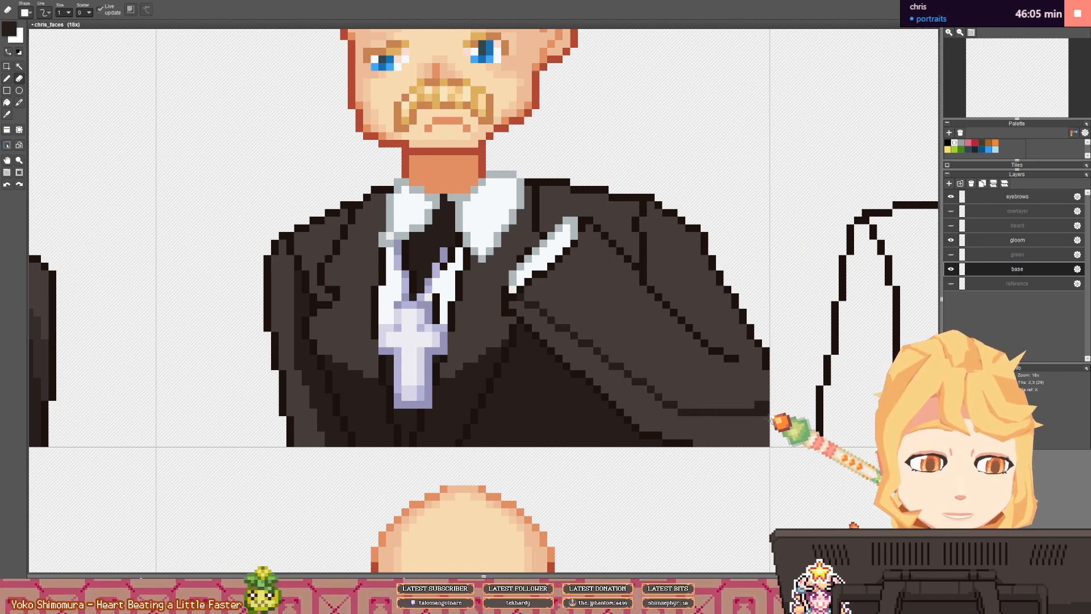
key(g)
click(748, 421)
key(b)
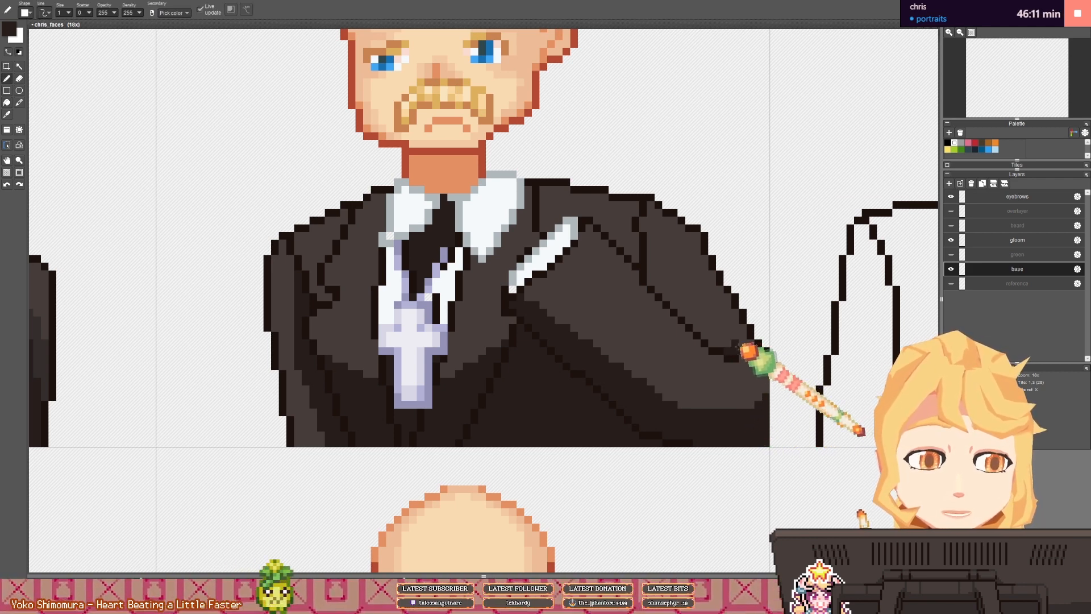
- Thicken the near-black fold shadow on the raised arm from the elbow up to the shoulder seam
drag(736, 346, 650, 258)
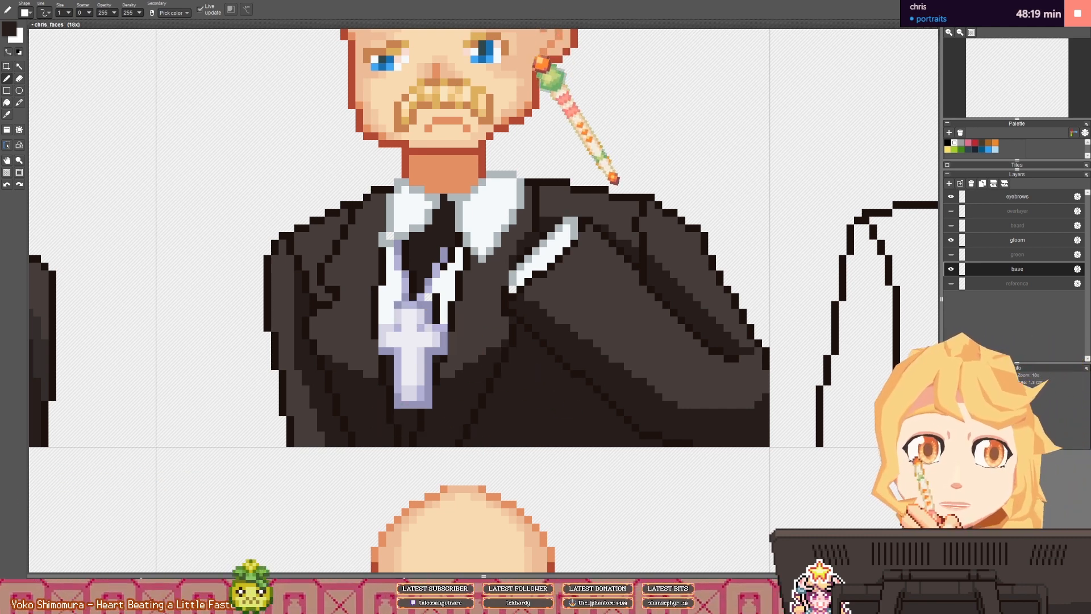
drag(564, 224, 454, 269)
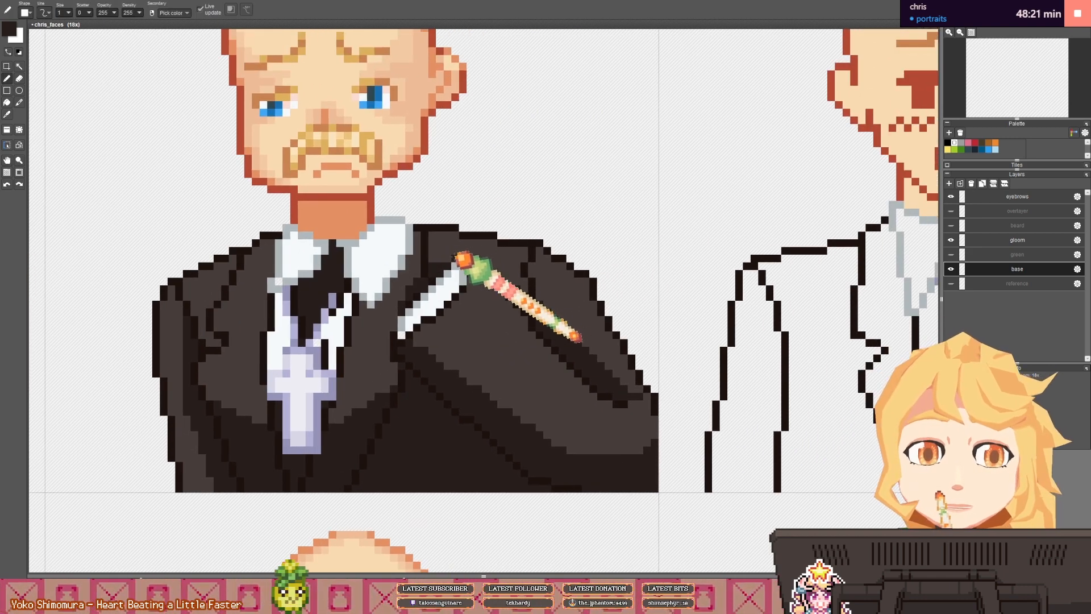
scroll(449, 262, down, 3)
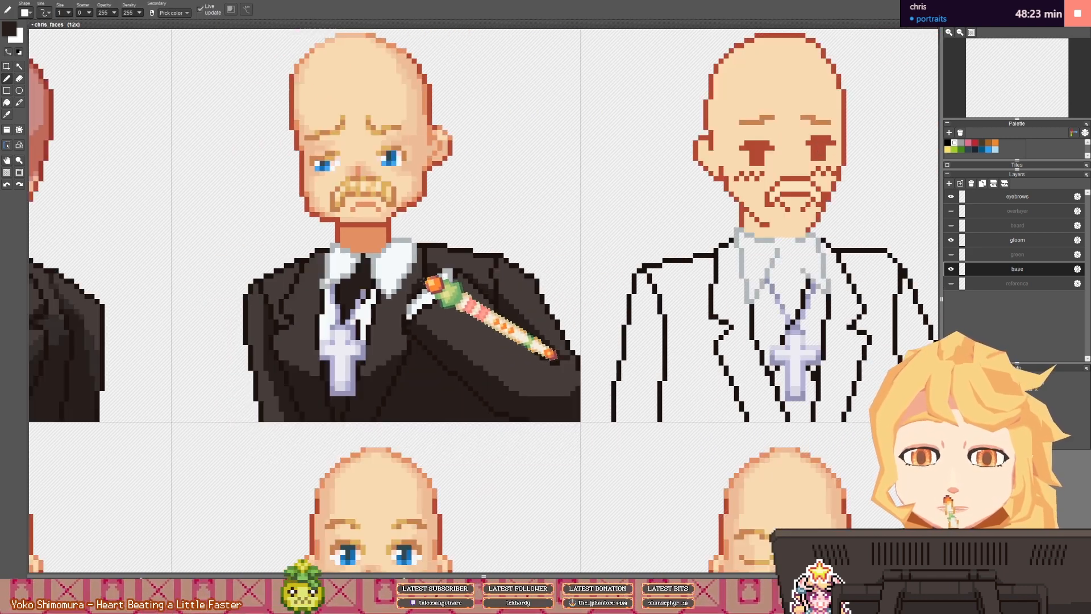
scroll(307, 315, down, 2)
scroll(329, 317, up, 1)
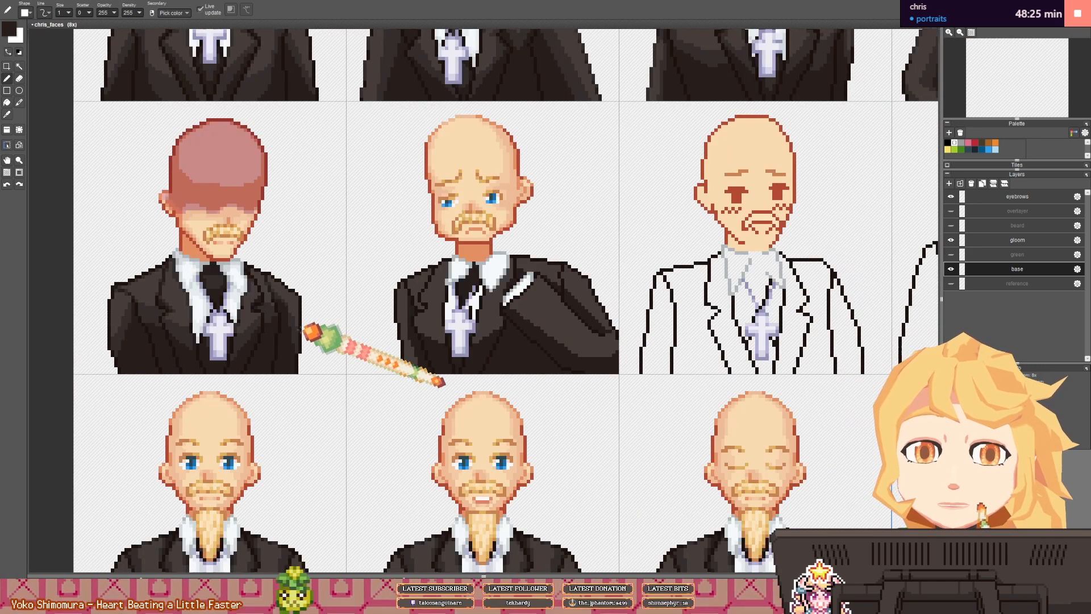
- Shade the lower lapels with the intermediate dark grey sampled from the artwork, drawing the shadow boundary and filling inside it
drag(418, 295, 361, 299)
scroll(368, 306, up, 2)
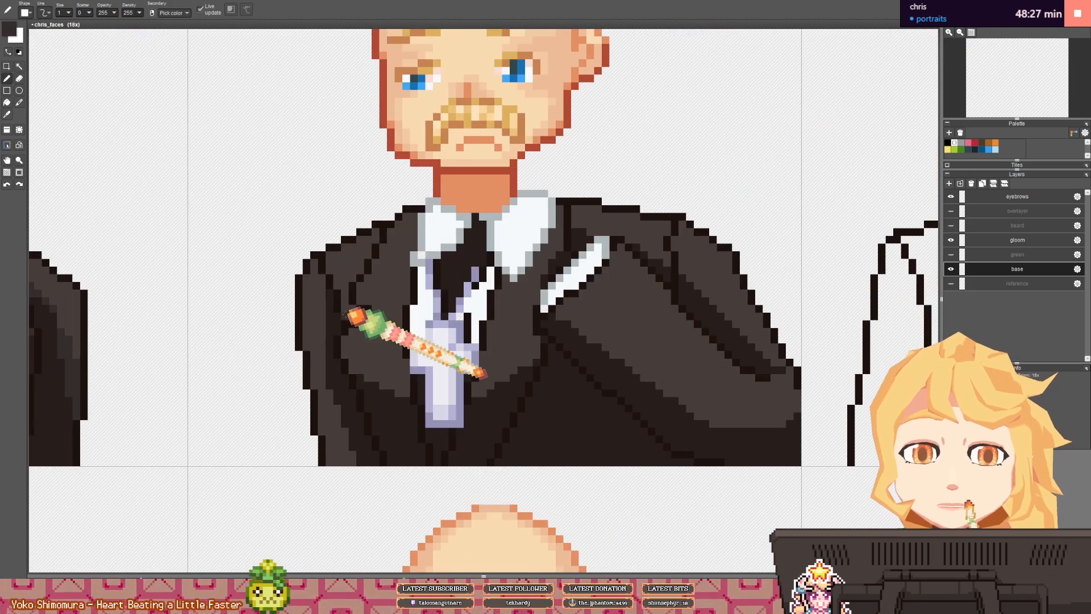
right_click(345, 314)
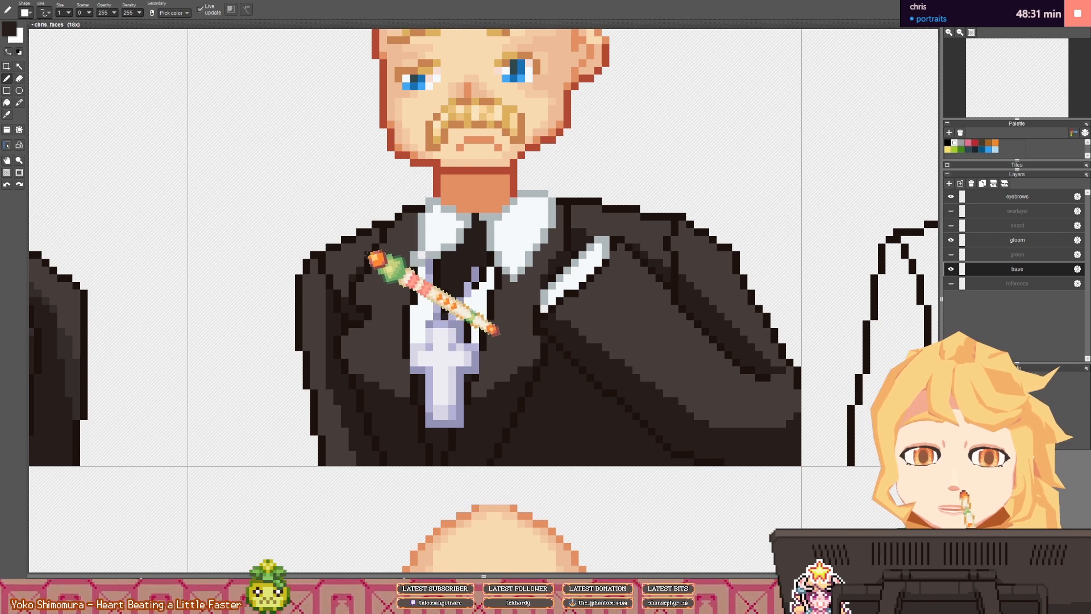
scroll(348, 290, down, 1)
scroll(341, 296, down, 1)
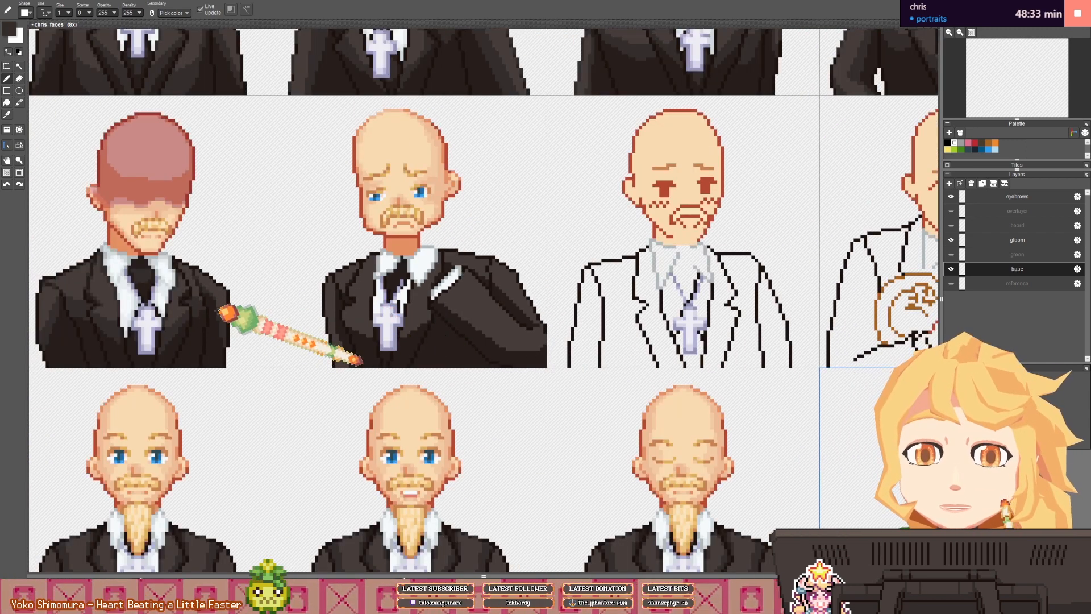
scroll(220, 306, up, 2)
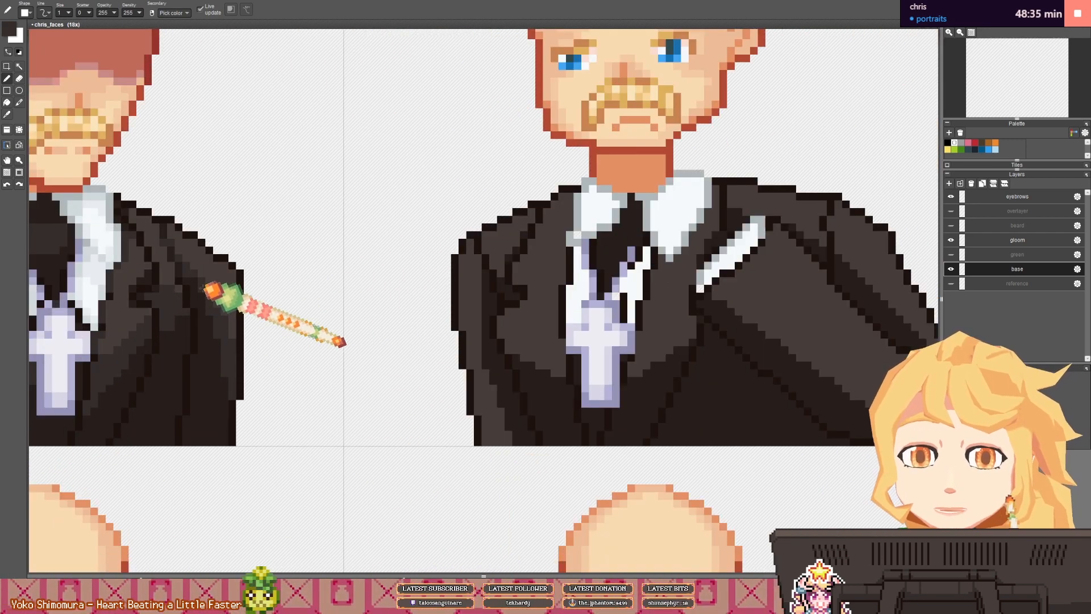
scroll(216, 295, down, 1)
drag(426, 251, 319, 270)
drag(435, 329, 423, 327)
scroll(403, 348, up, 1)
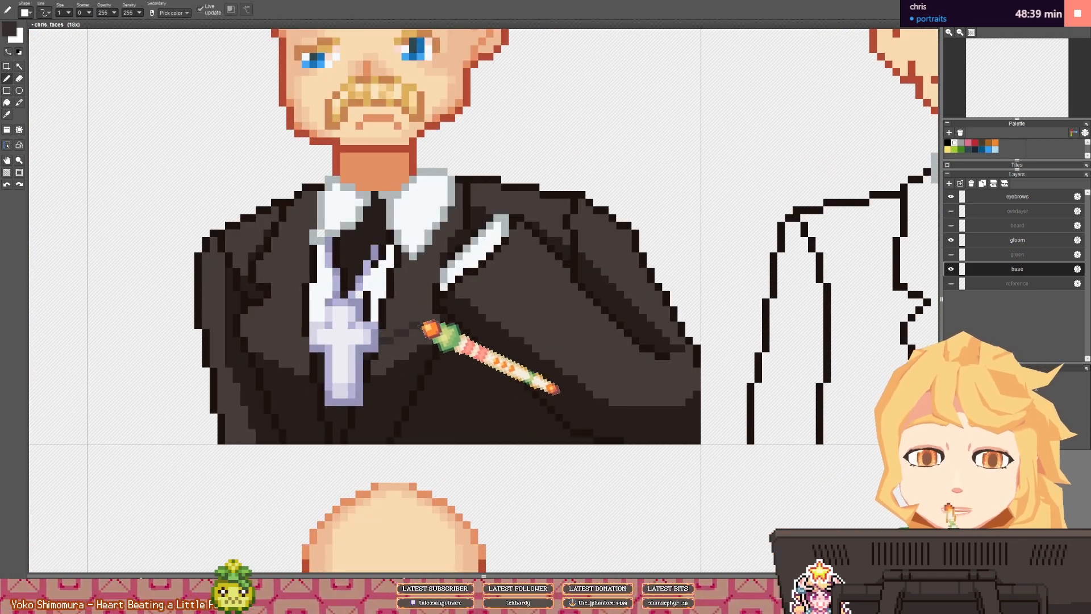
key(f)
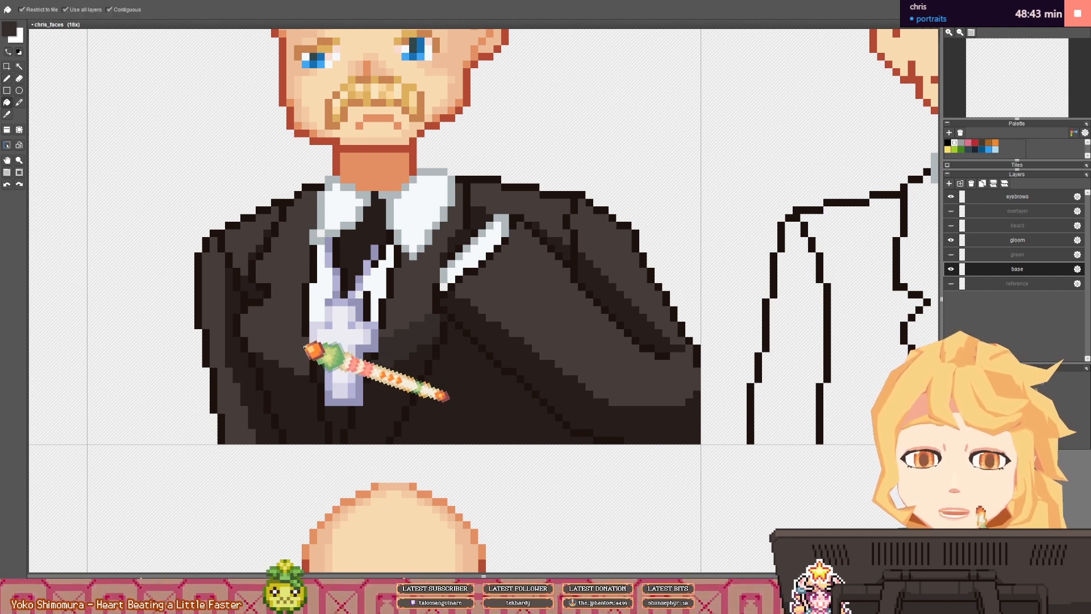
- Refine the intermediate grey shading on the lapels and jacket edges bordering the shirt, undoing stray strokes
key(d)
key(ctrl+z)
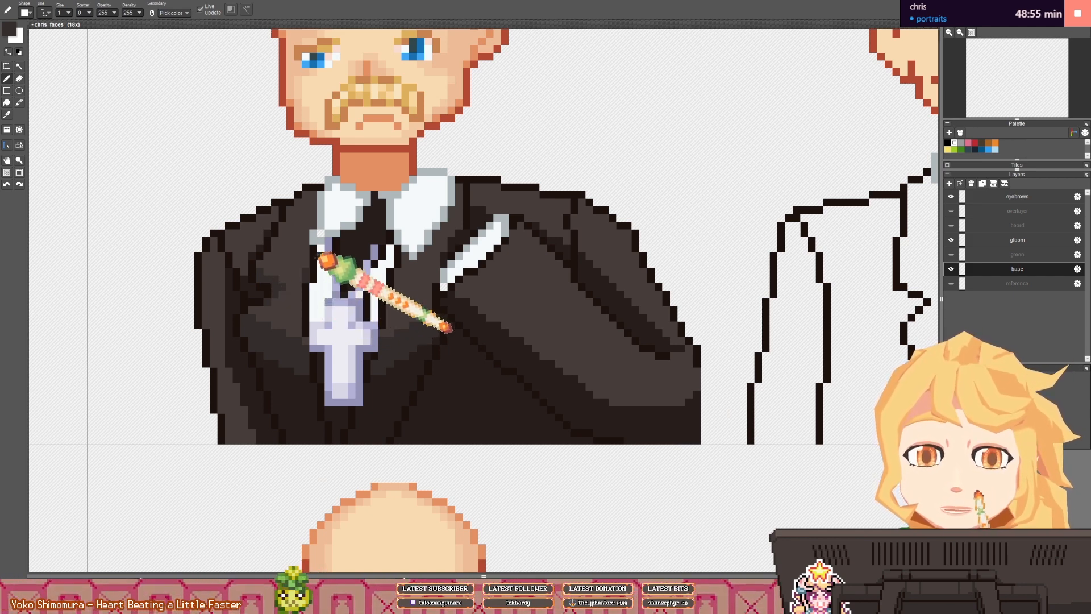
key(ctrl+z)
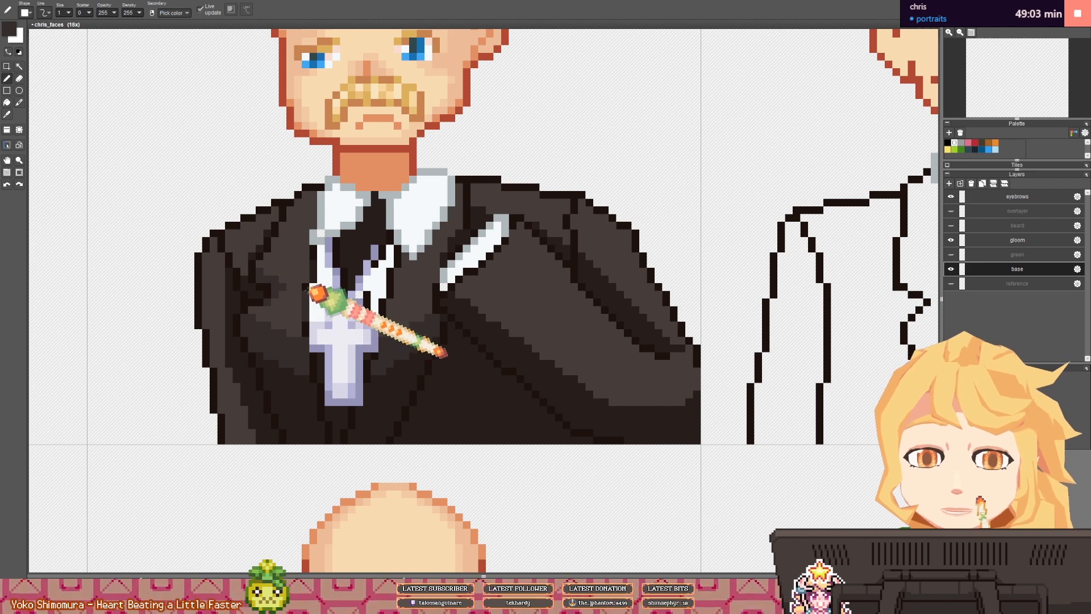
scroll(353, 253, up, 2)
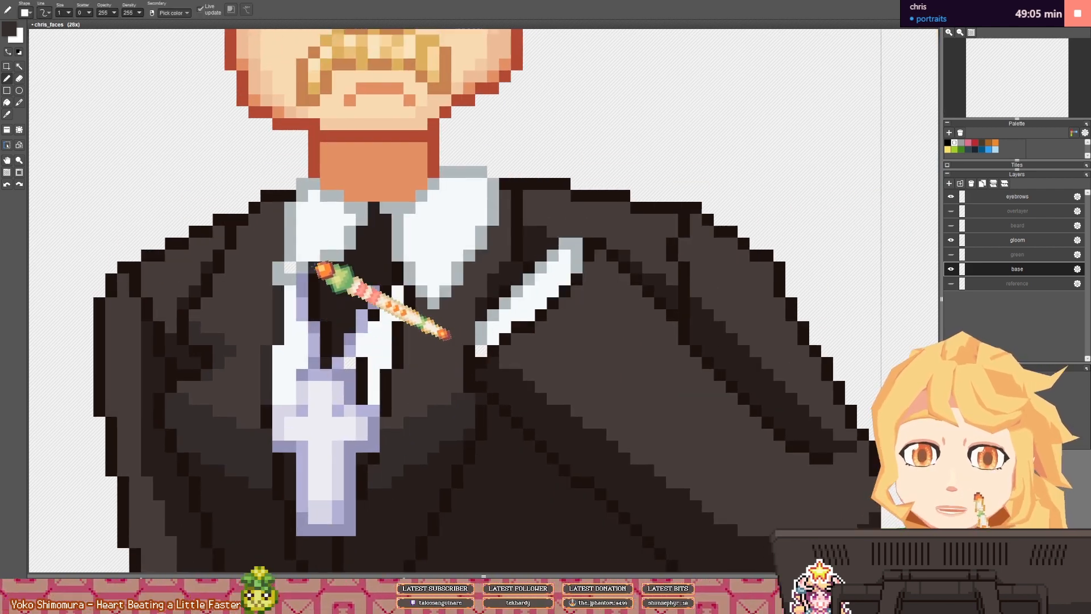
scroll(381, 329, down, 2)
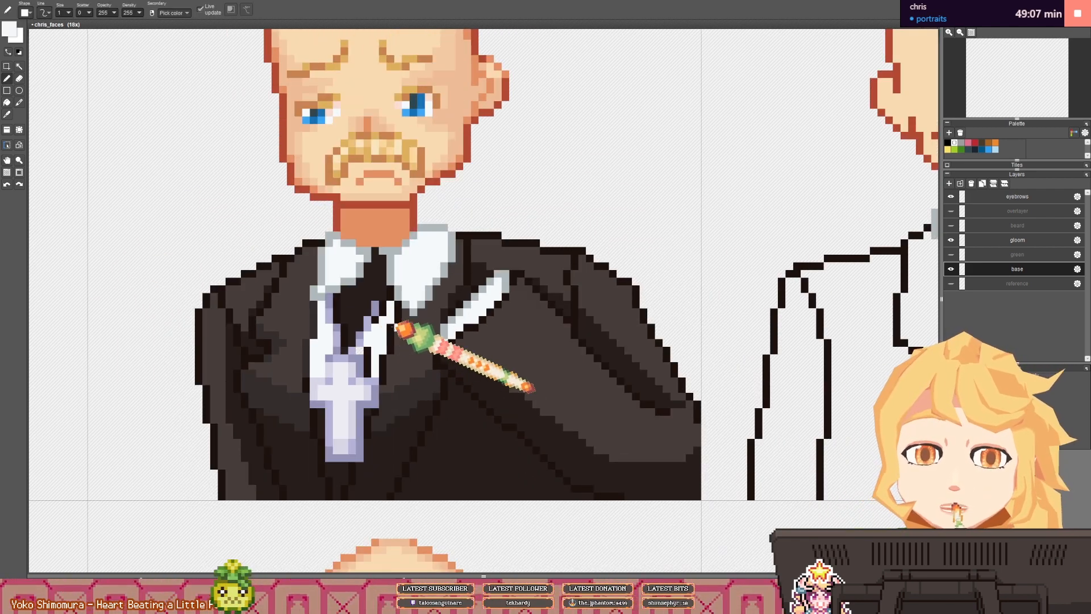
scroll(418, 341, up, 2)
right_click(379, 406)
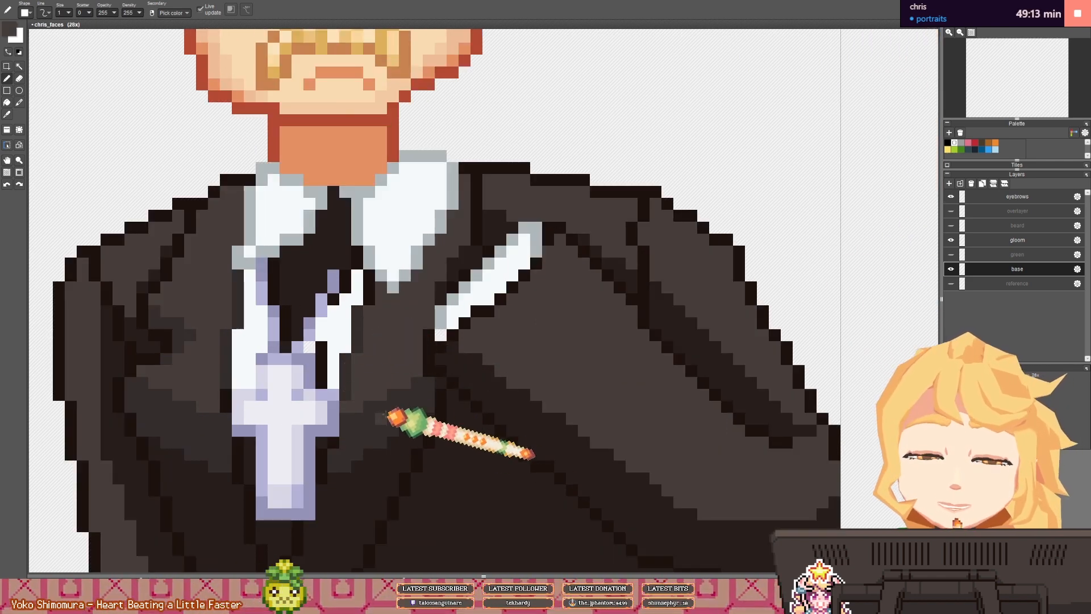
right_click(386, 406)
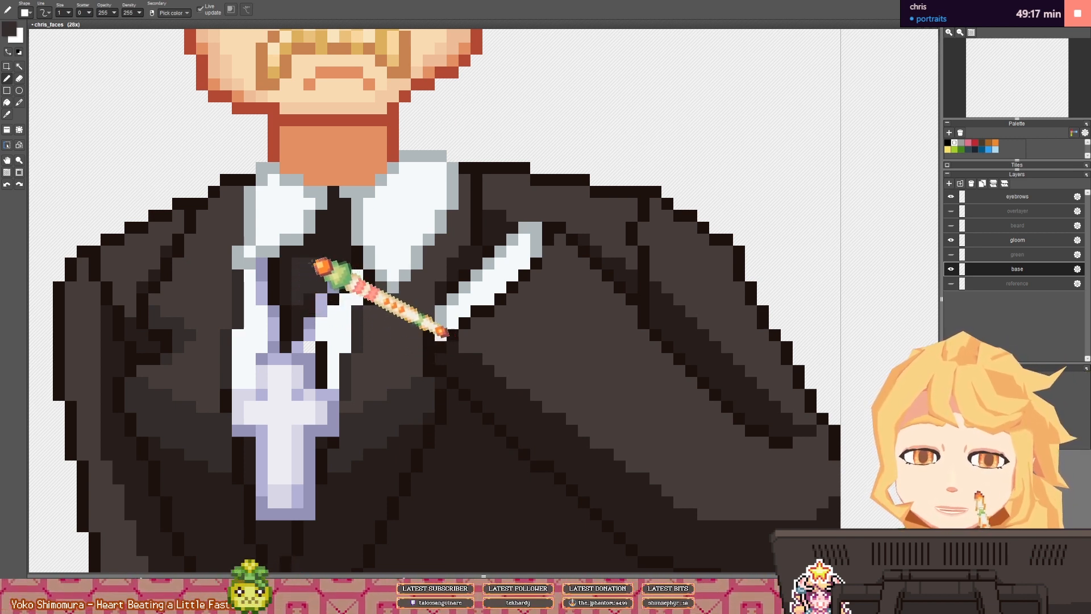
- Extend the lavender necklace chain up under the collar and touch up the tie's dark grey highlight
right_click(336, 279)
drag(344, 265, 345, 254)
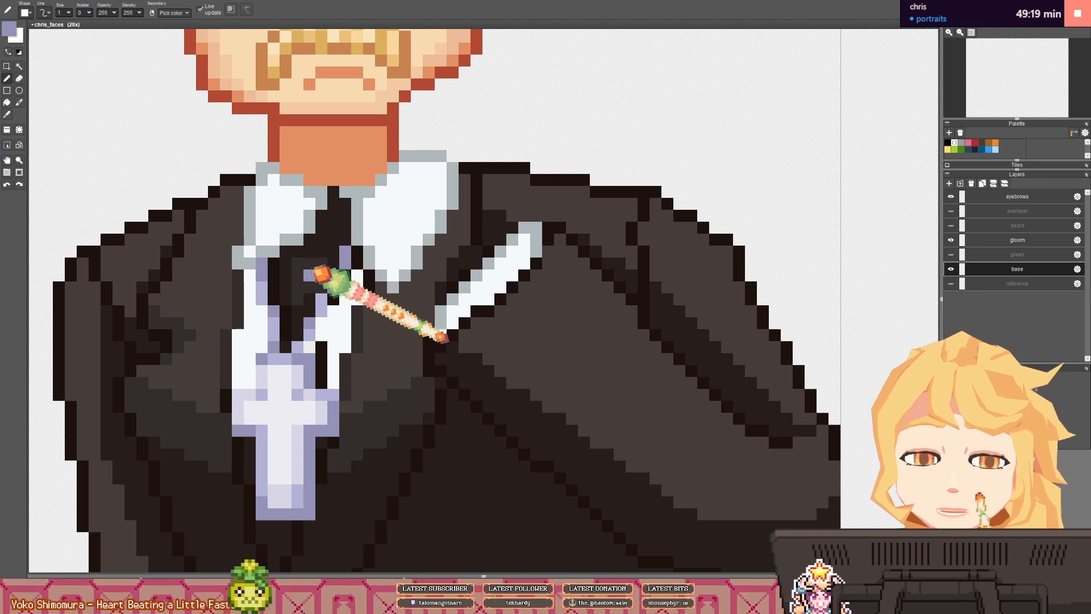
right_click(308, 263)
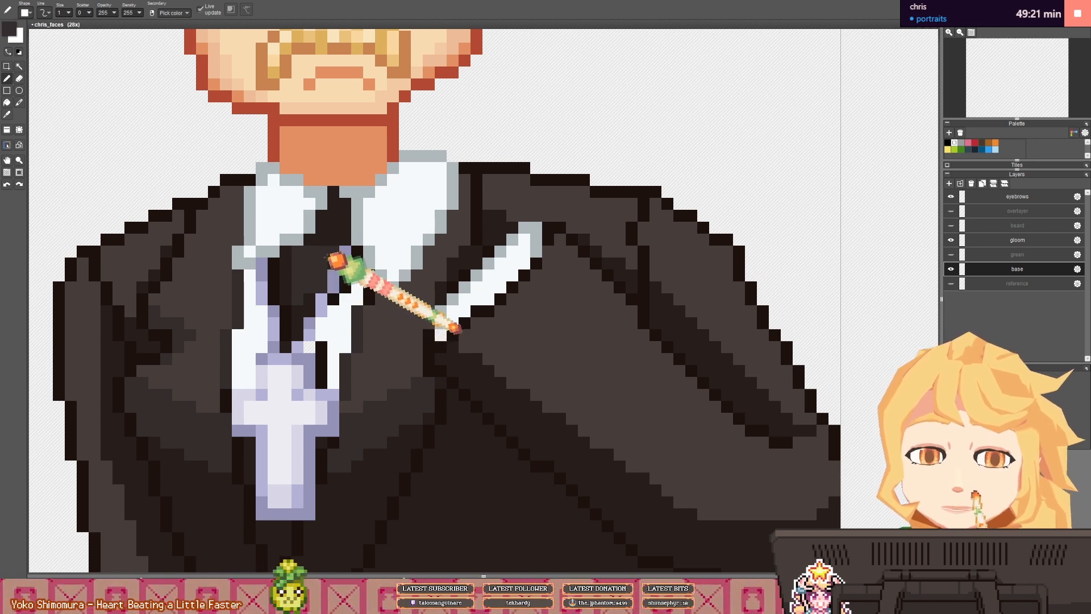
- Shade the raised sleeve and its upper-arm fold with intermediate dark grey between the base and shadow tones
scroll(500, 419, down, 2)
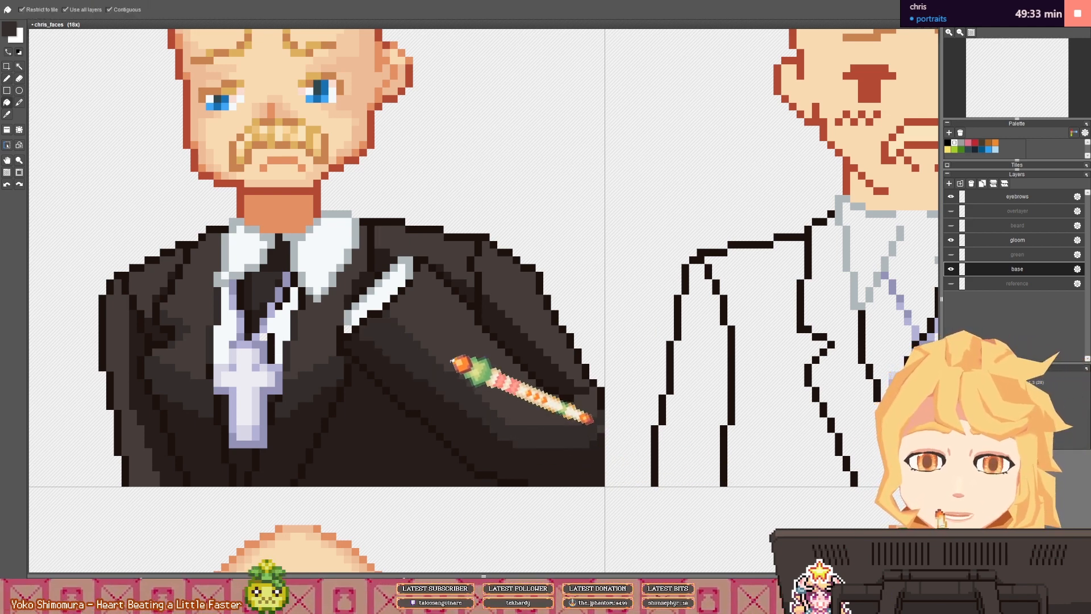
drag(485, 277, 568, 360)
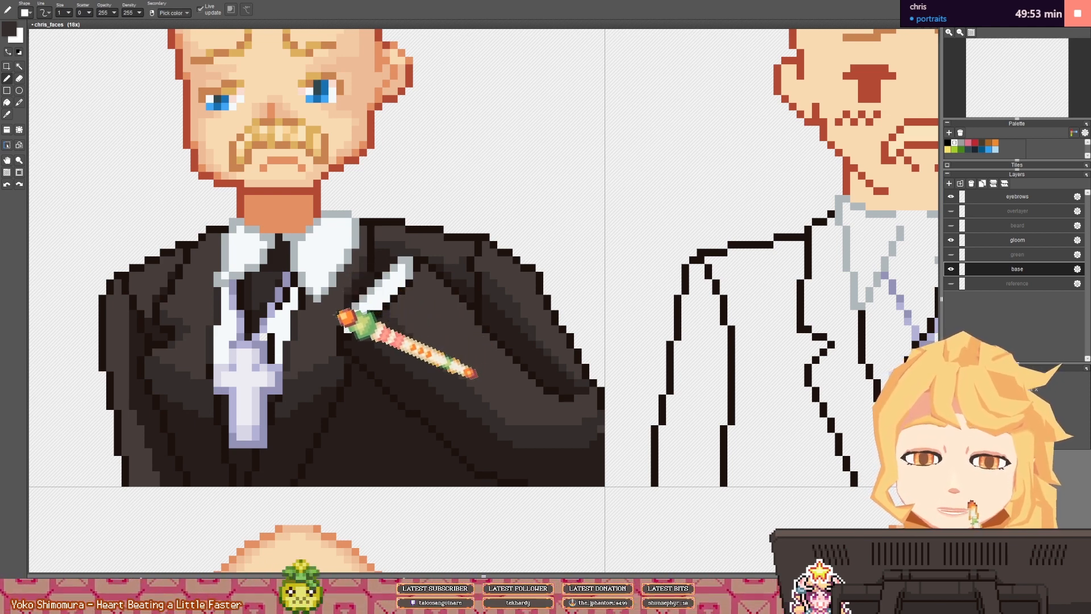
- Touch up the shirt cuff's lower corner and soften the jacket's black outline around the shoulders and sleeves with dark grey
right_click(354, 321)
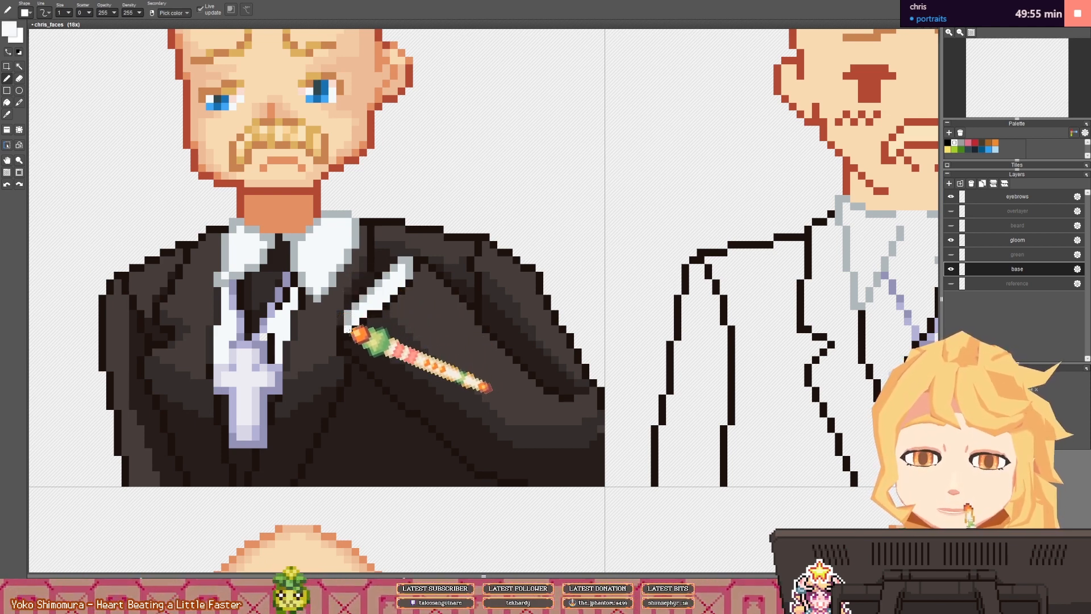
right_click(346, 343)
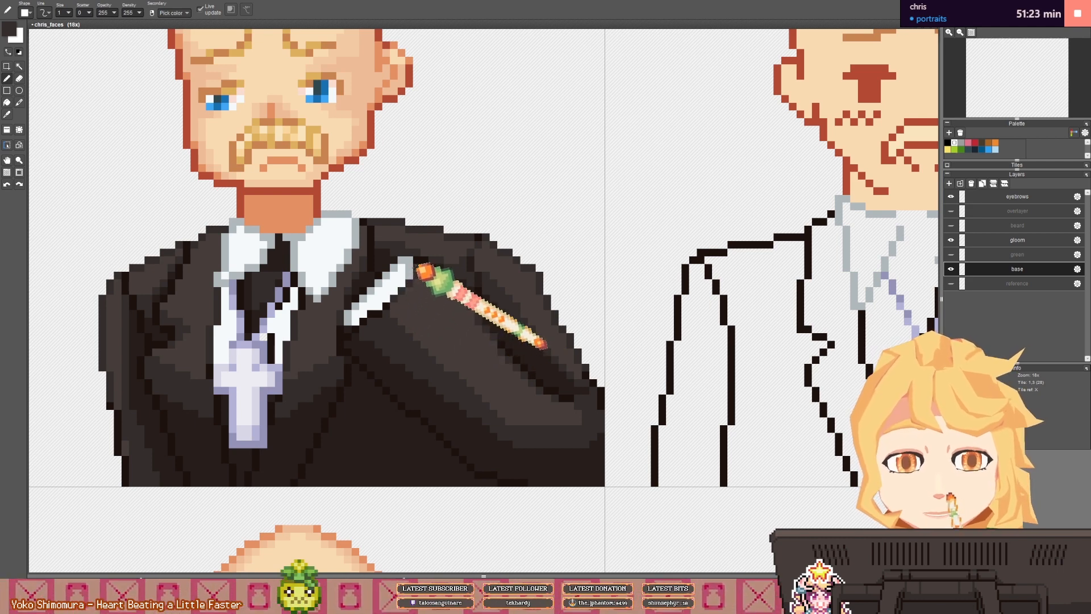
scroll(423, 270, down, 4)
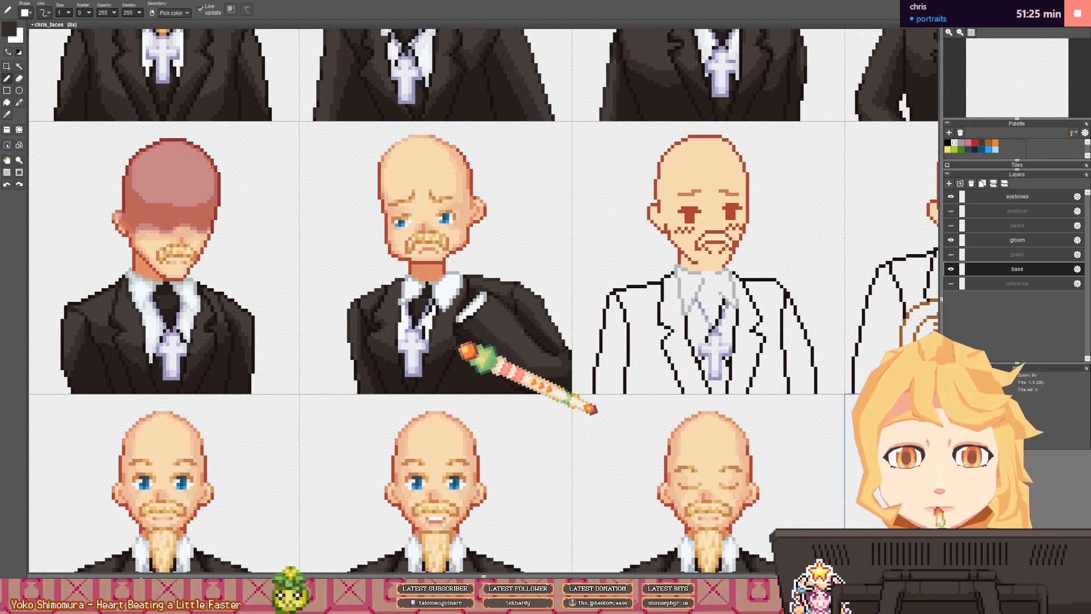
scroll(458, 345, up, 4)
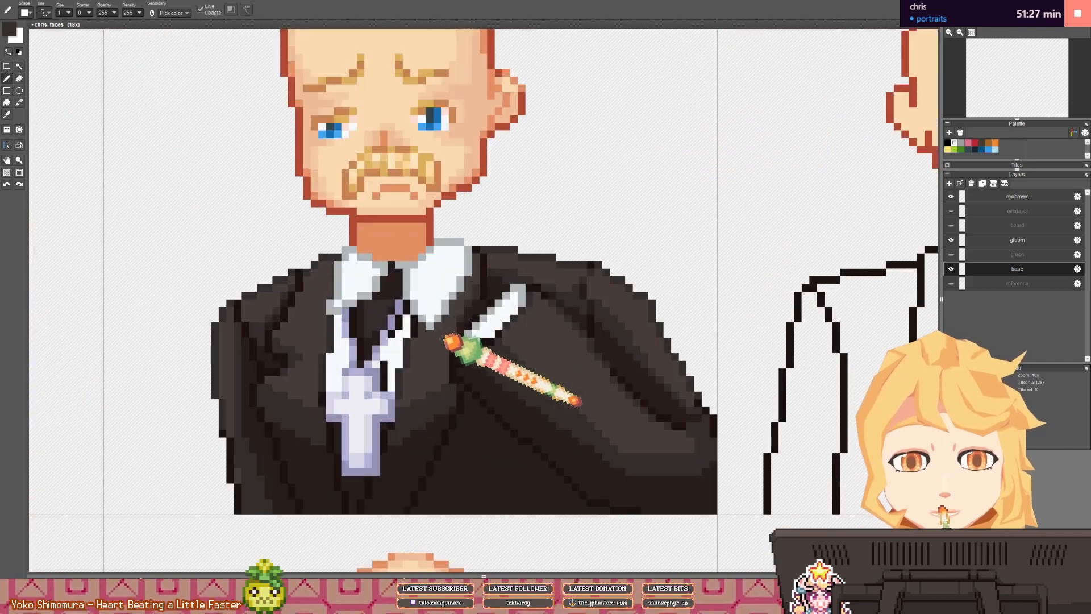
- Shade the shirt collar of the hand-on-chin portrait with pale blue-grey shadows, following the neighbouring shadowed-face portrait
drag(423, 335, 449, 333)
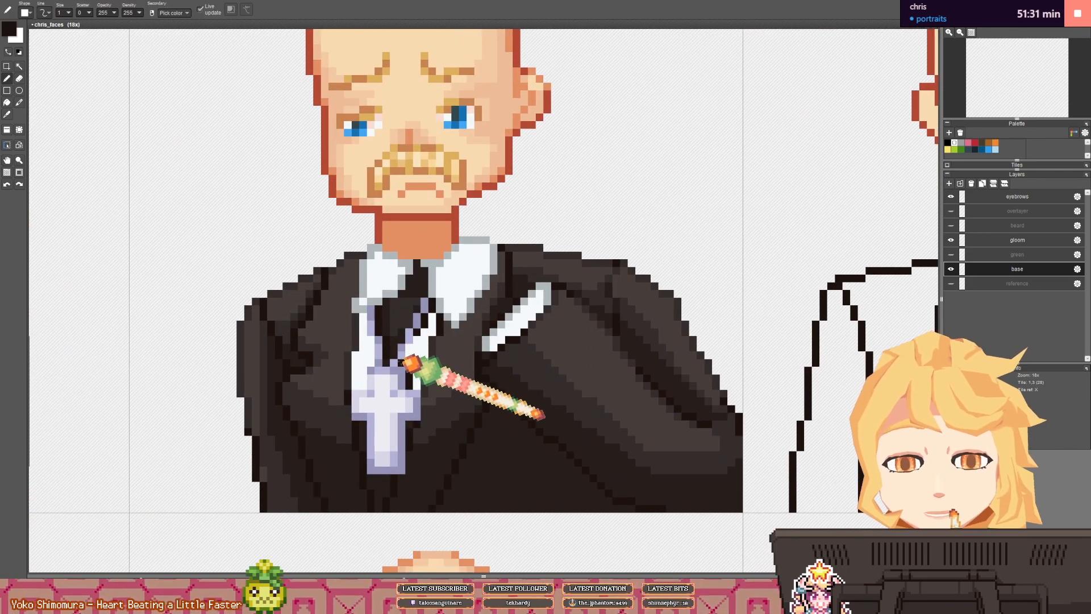
alt+click(414, 360)
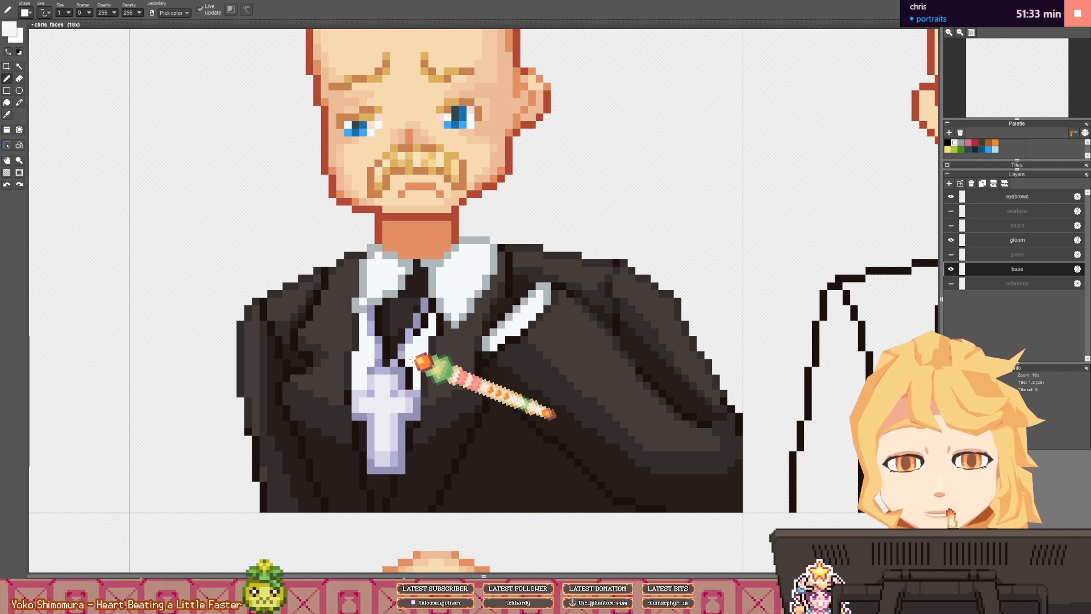
scroll(447, 301, down, 3)
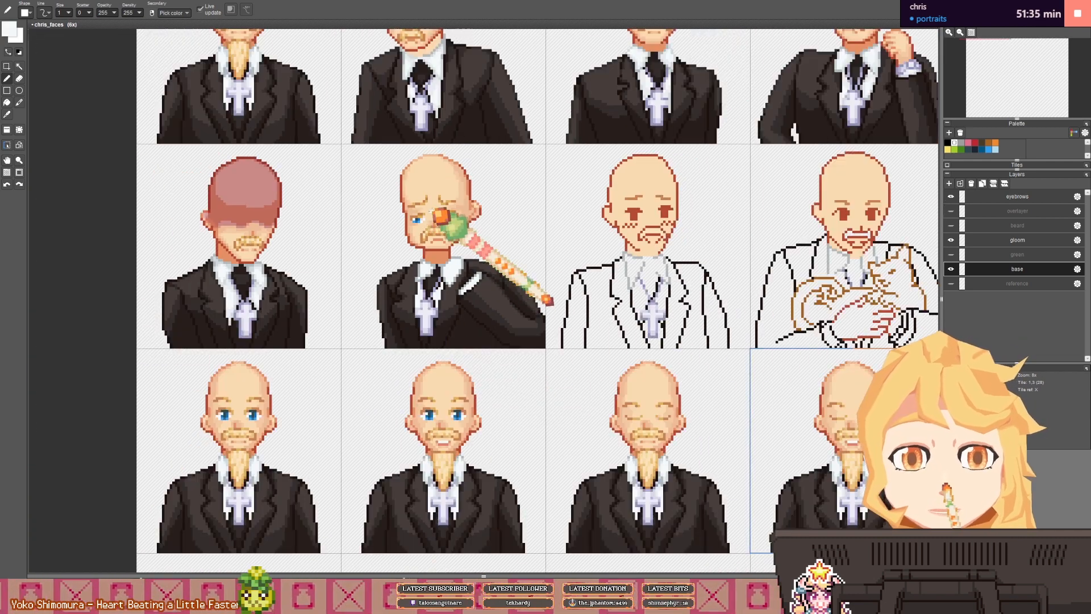
scroll(248, 261, up, 2)
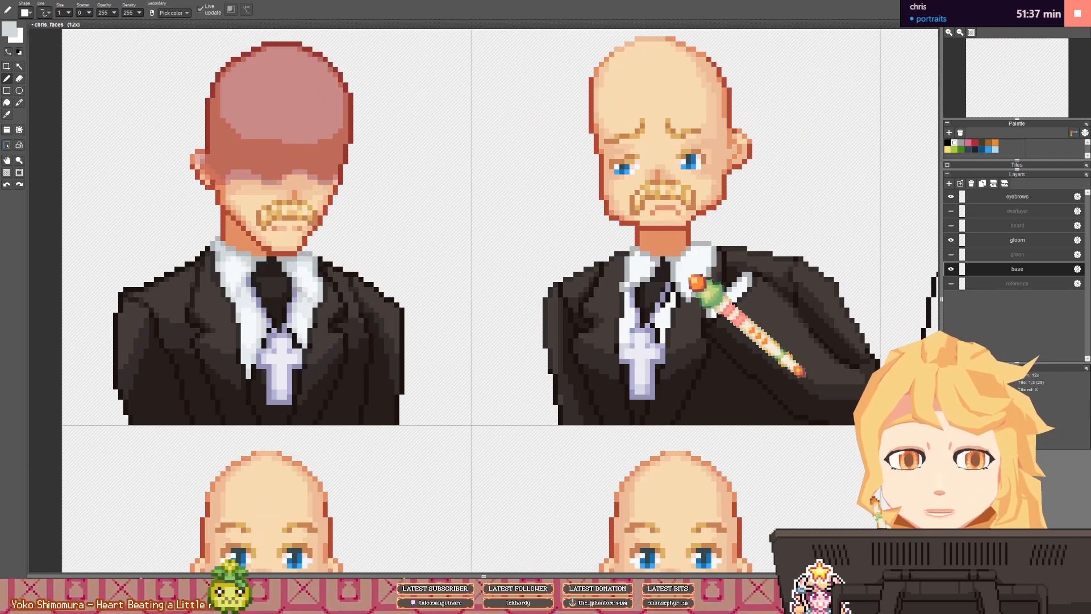
drag(701, 297, 442, 279)
scroll(442, 256, up, 1)
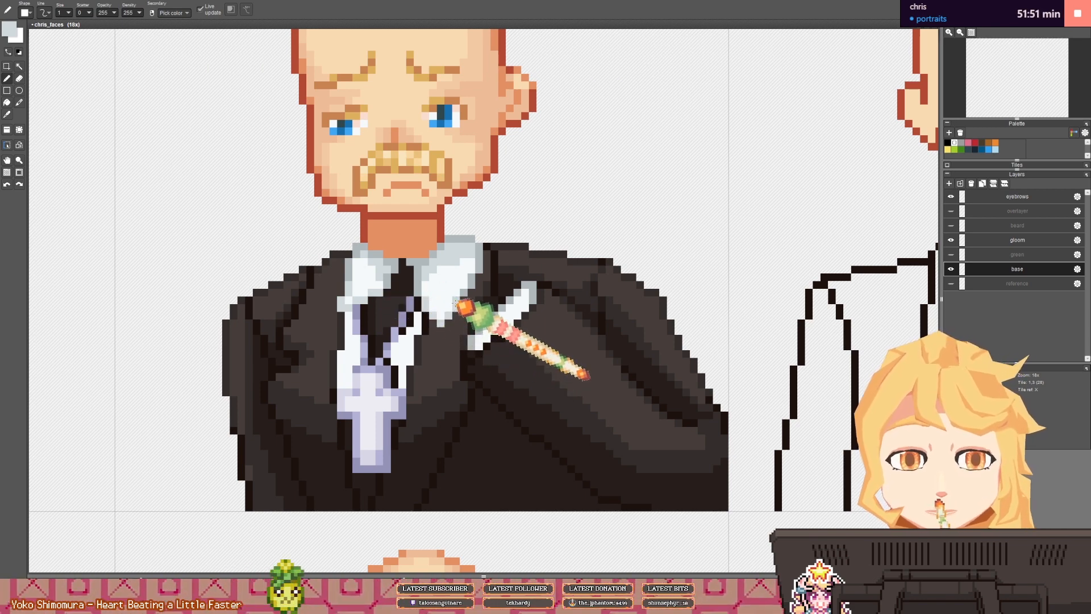
- Refine the pale grey shading on the shirt front beneath the collar, beside the tie and necklace chain
scroll(484, 272, down, 5)
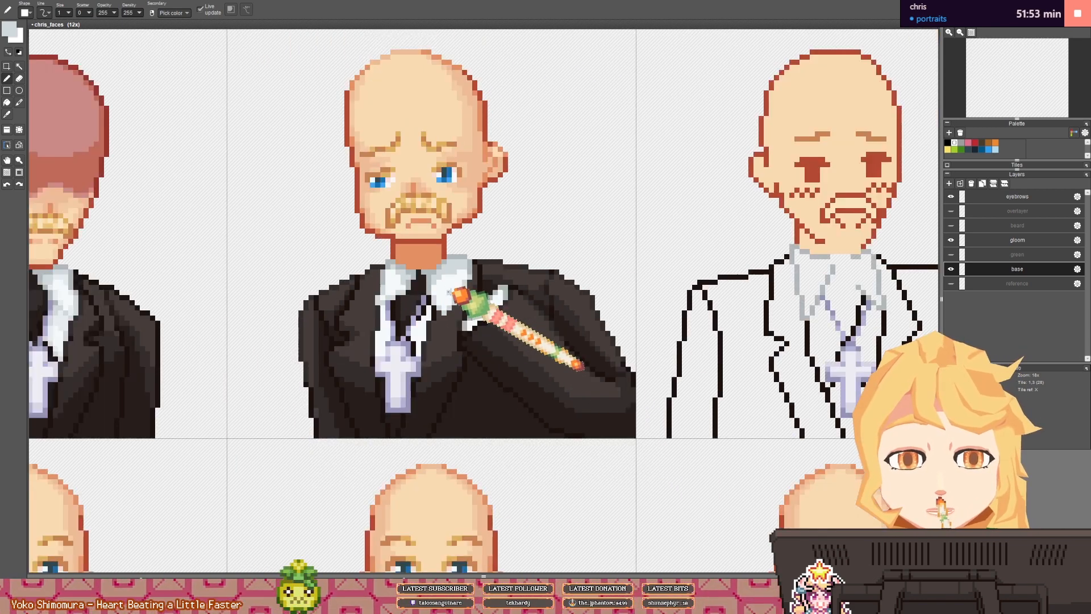
scroll(276, 294, up, 3)
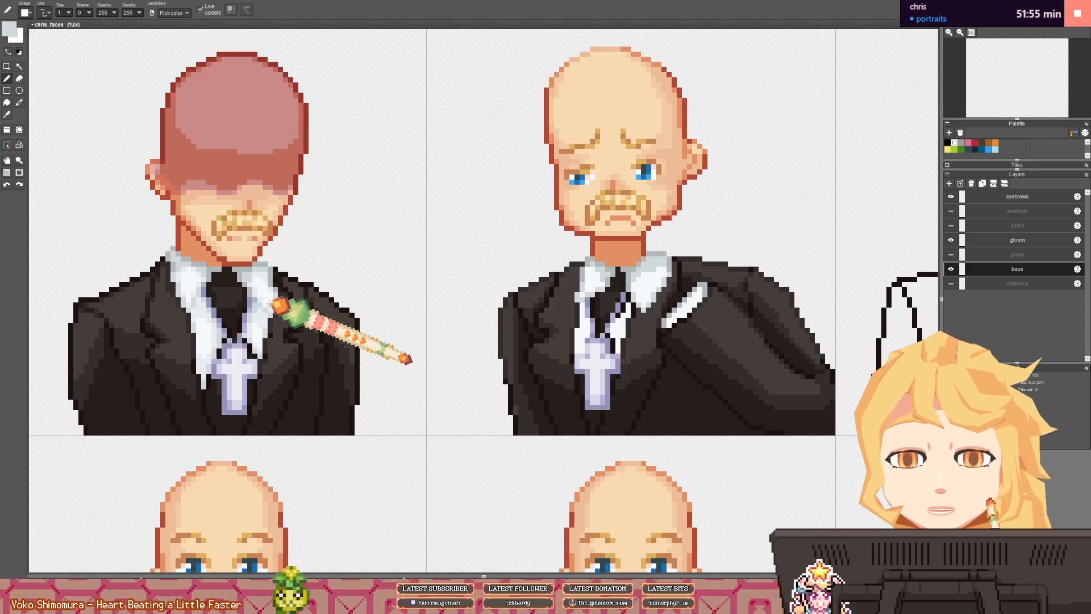
scroll(657, 307, up, 2)
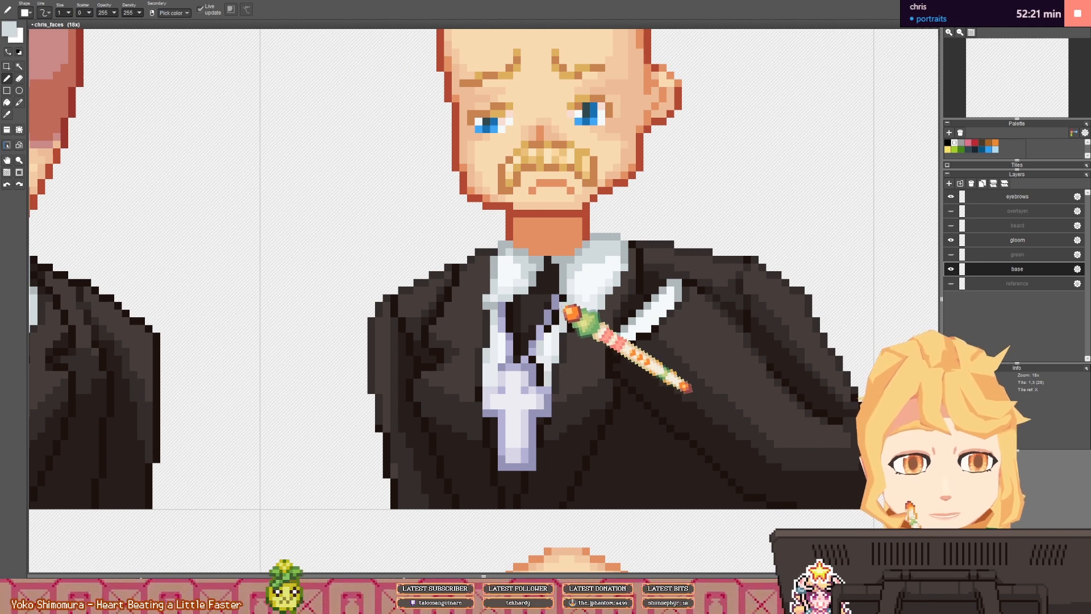
scroll(570, 336, down, 6)
key(space)
drag(570, 336, 461, 329)
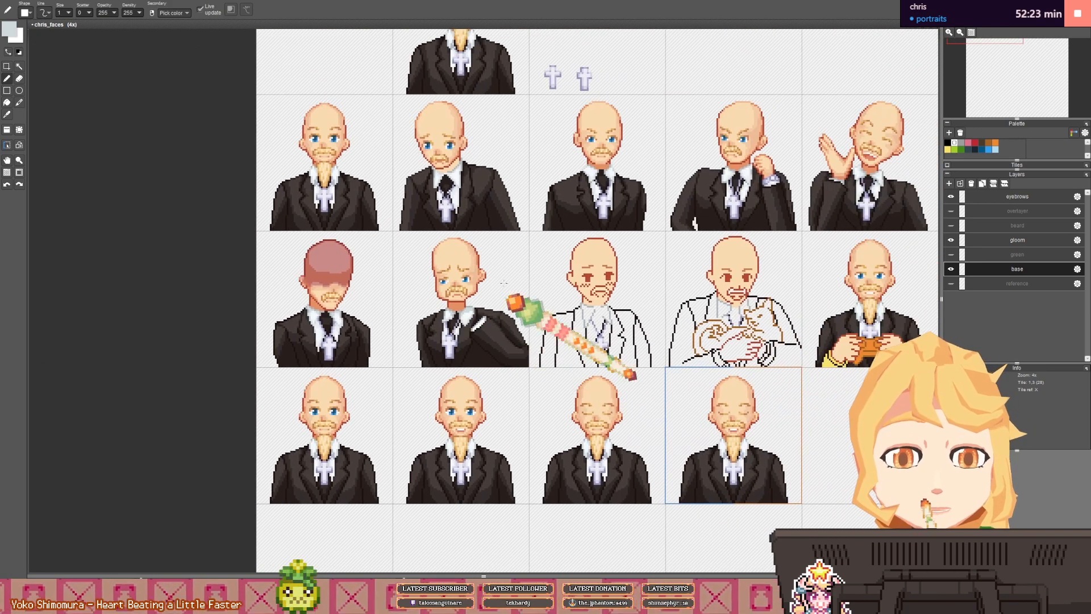
- Show the overlayer layer and begin a bracelet outline on it at the wrist, using the cross necklace's lavender
key(e)
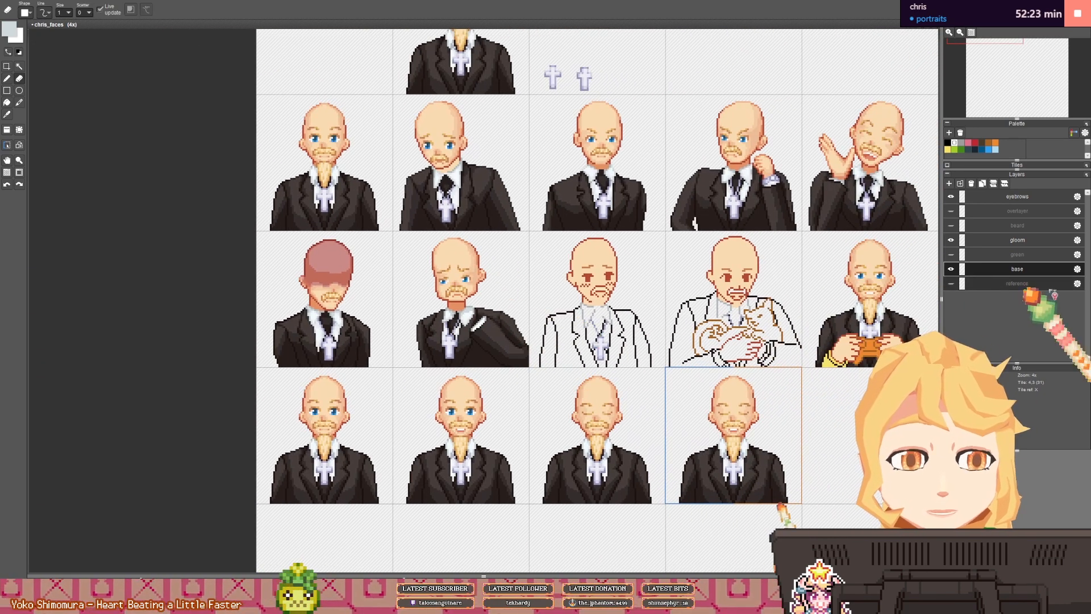
click(951, 212)
scroll(480, 312, up, 3)
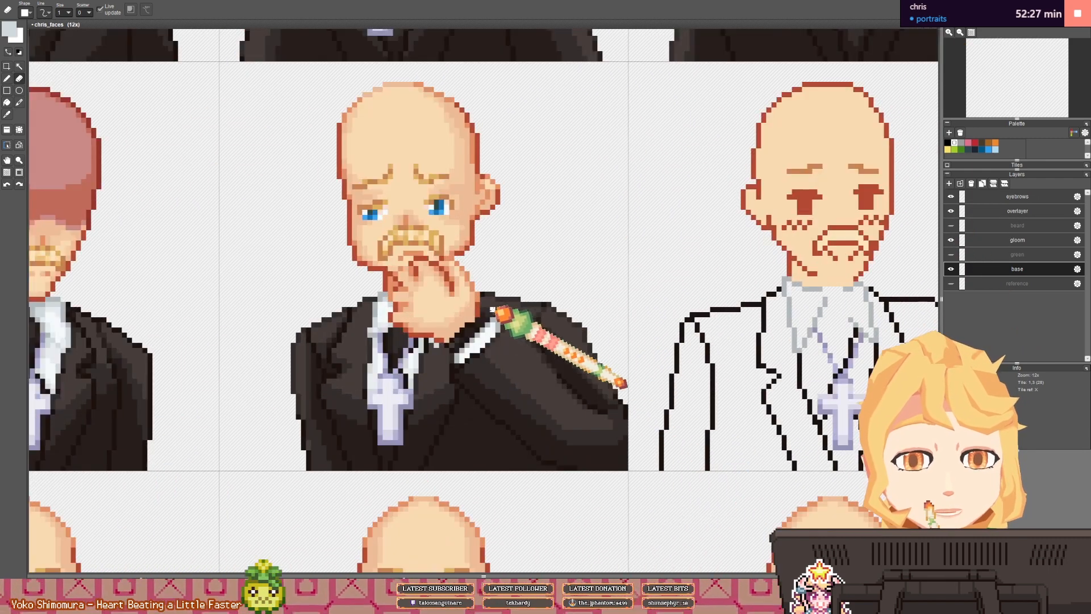
scroll(488, 332, up, 1)
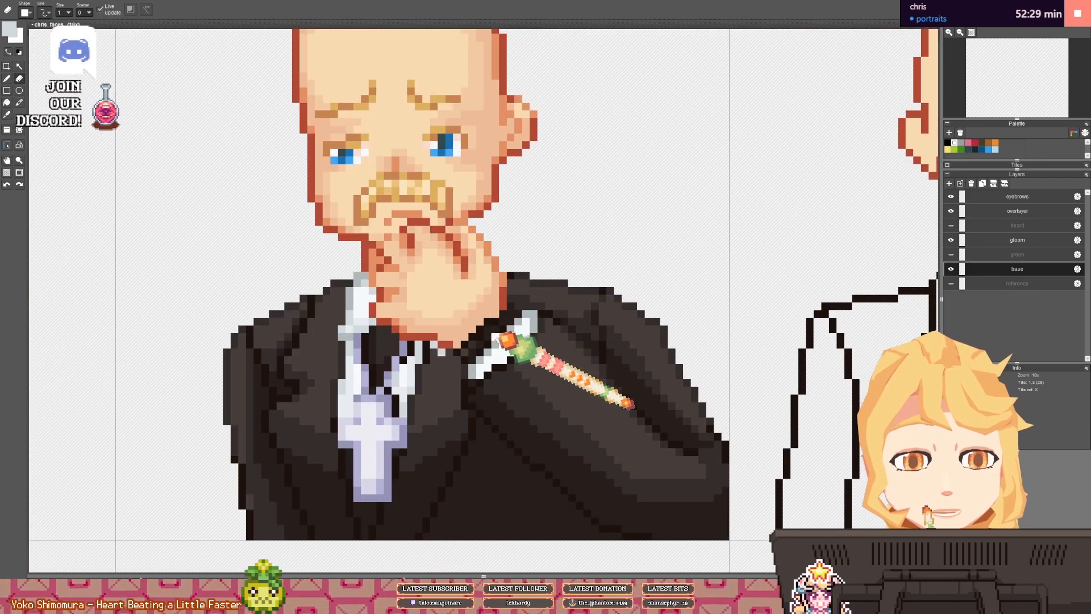
key(b)
right_click(389, 396)
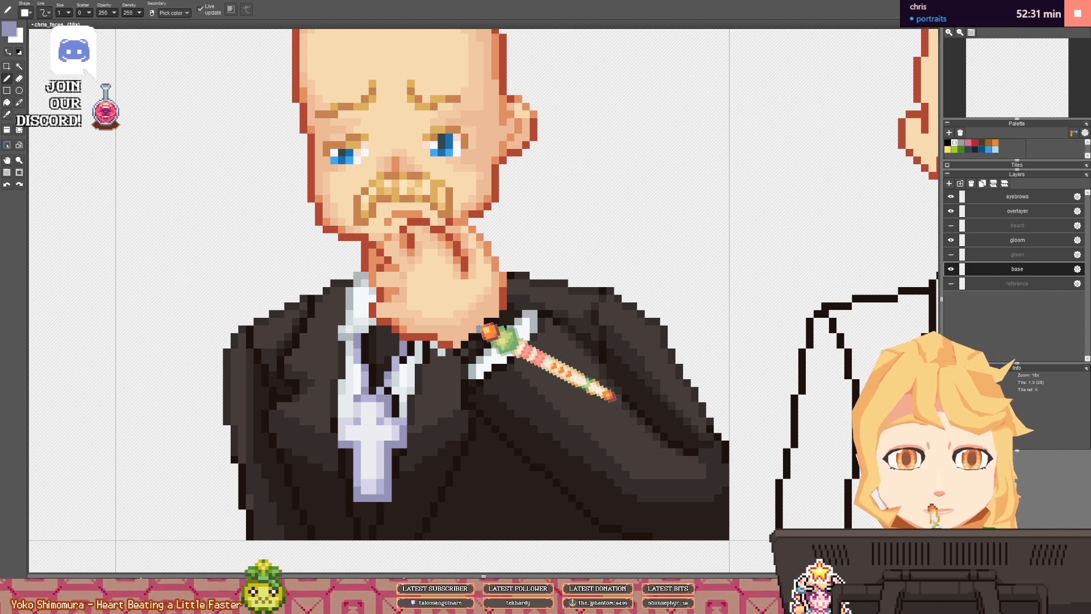
key(ctrl+z)
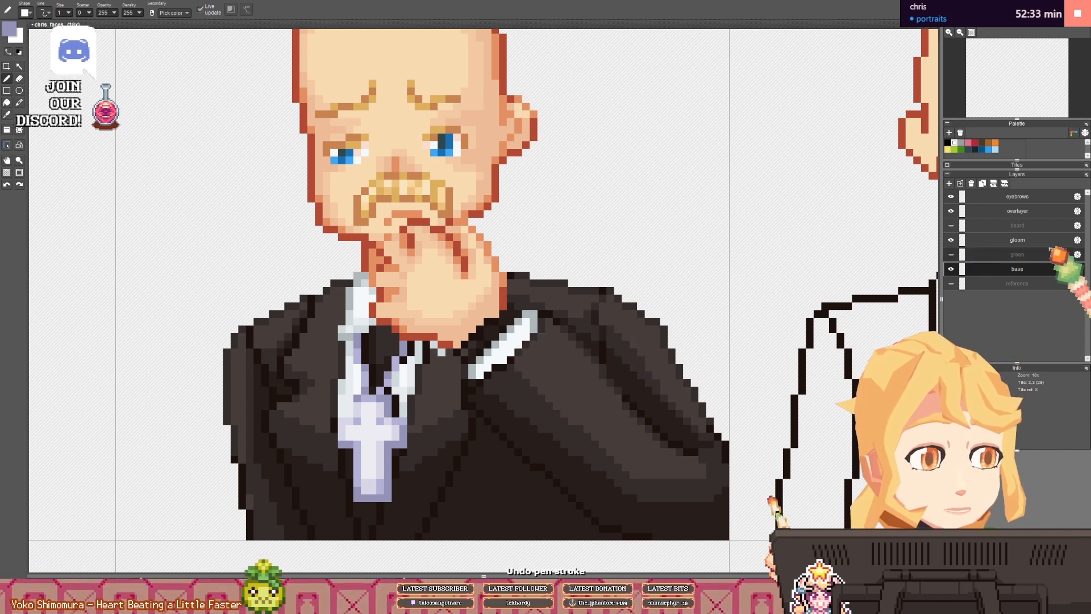
click(1030, 212)
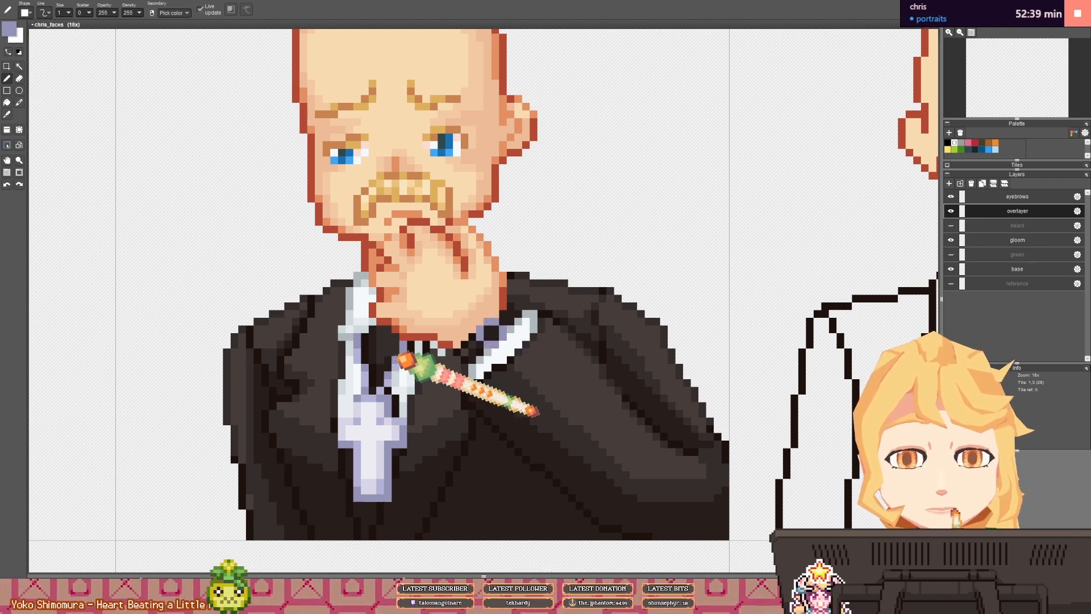
- Extend the bracelet's lavender outline along both edges of the band between the hand and the shirt cuff
scroll(401, 360, down, 3)
drag(418, 327, 412, 365)
scroll(411, 364, down, 1)
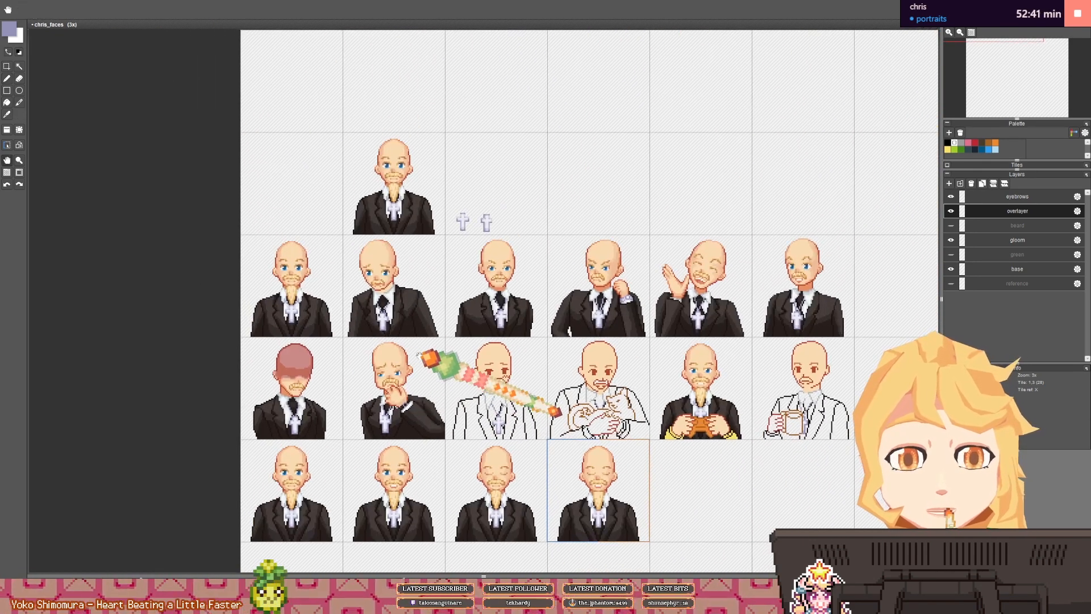
scroll(455, 404, up, 6)
scroll(398, 387, up, 4)
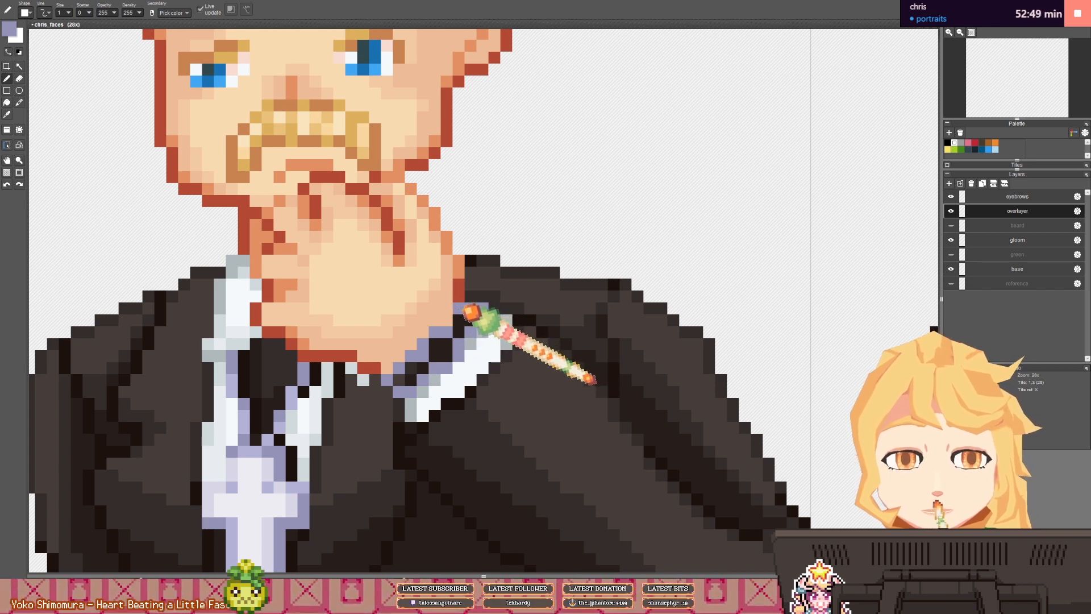
scroll(478, 324, down, 4)
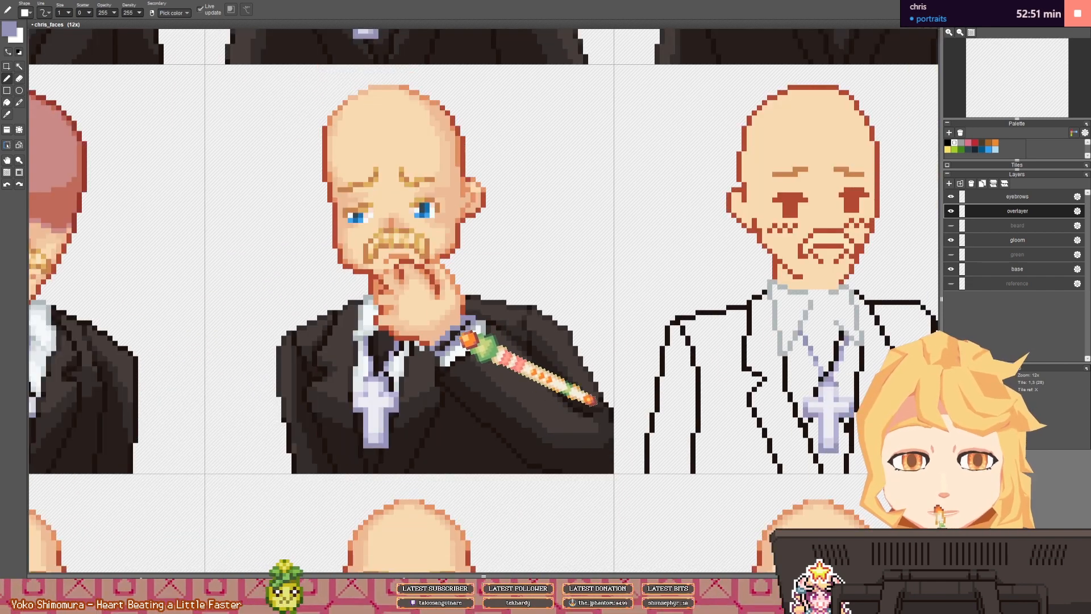
- Fill the bracelet with the cross's pale lavender and shade it with the mid lavender tone
scroll(361, 386, up, 4)
right_click(393, 407)
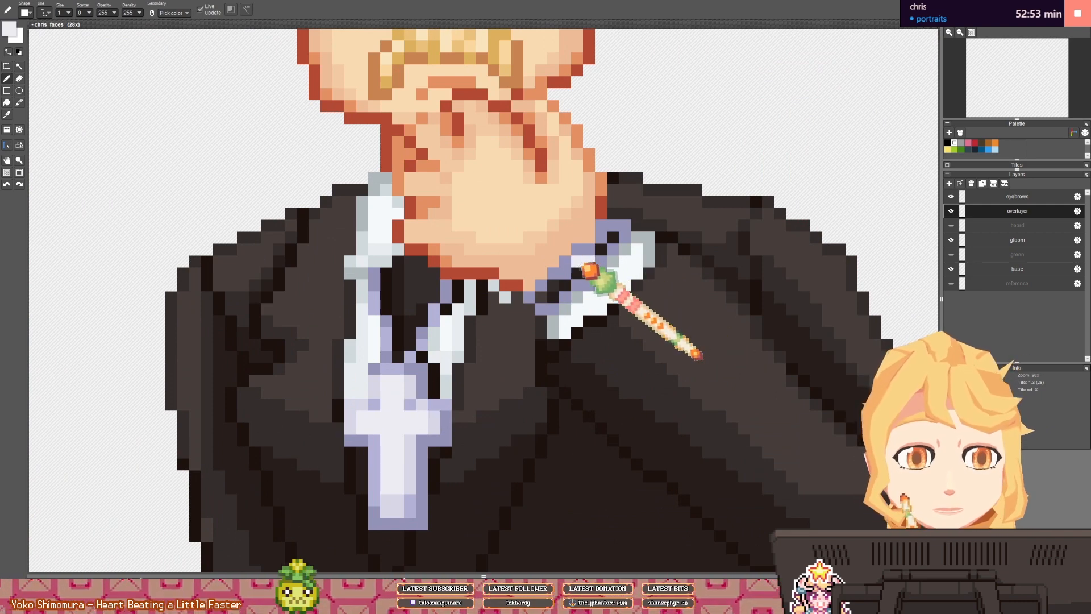
right_click(431, 423)
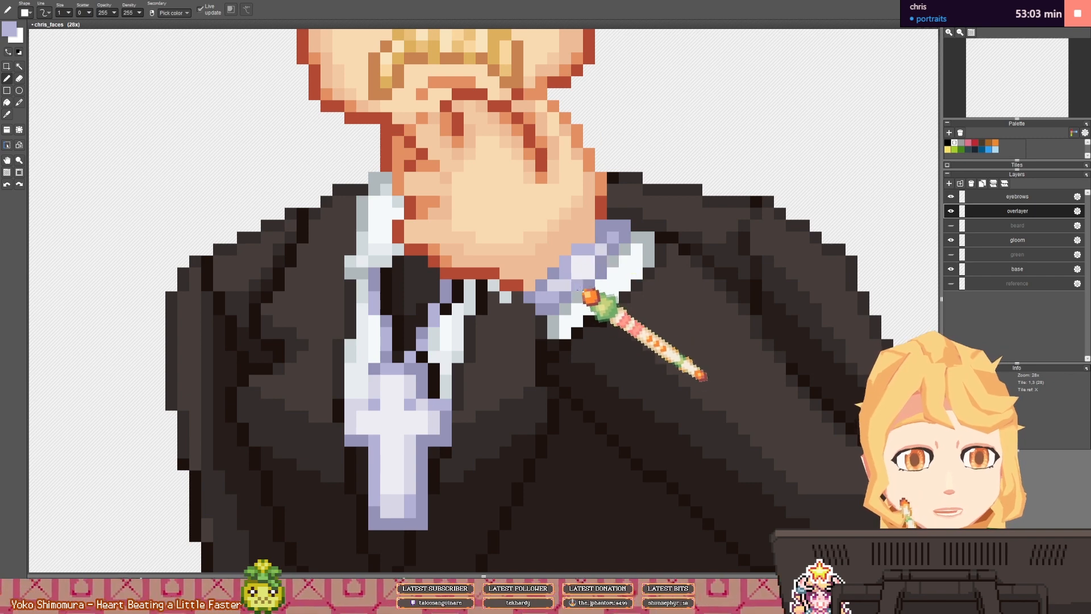
scroll(600, 272, down, 6)
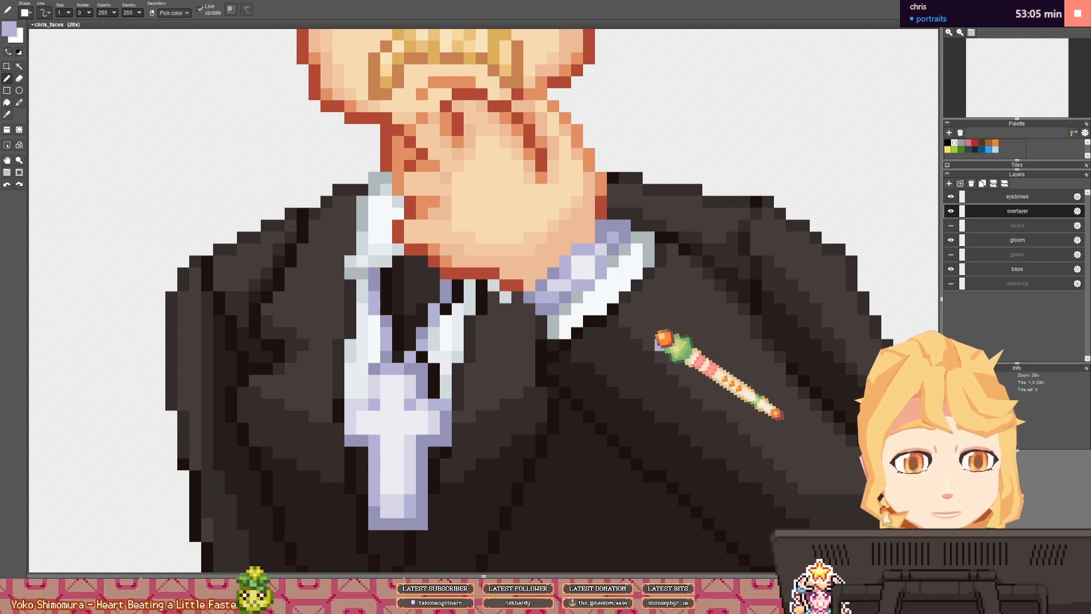
scroll(578, 306, up, 3)
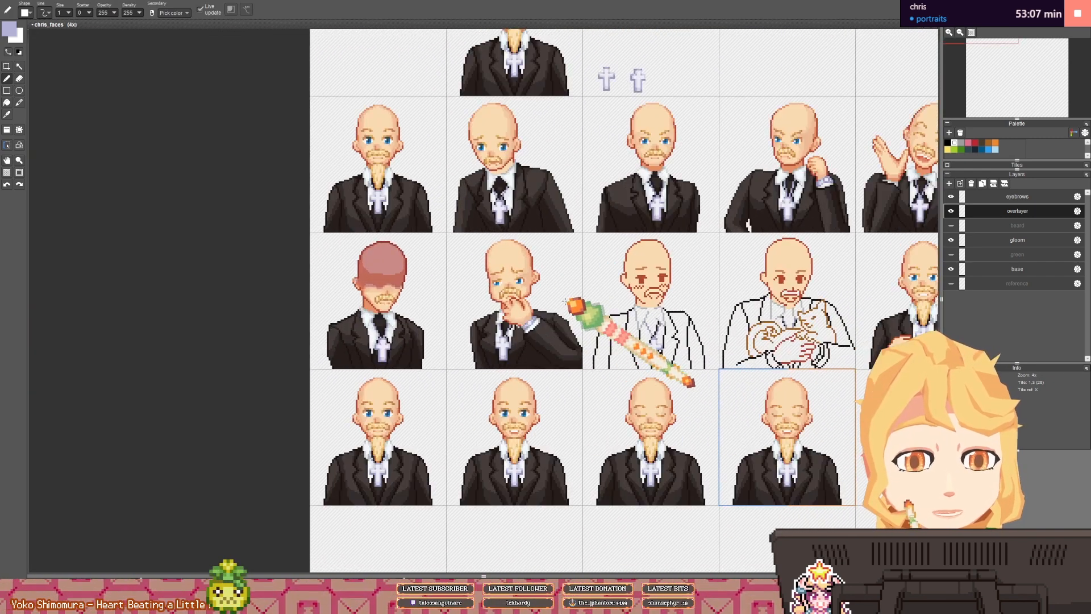
scroll(491, 343, up, 2)
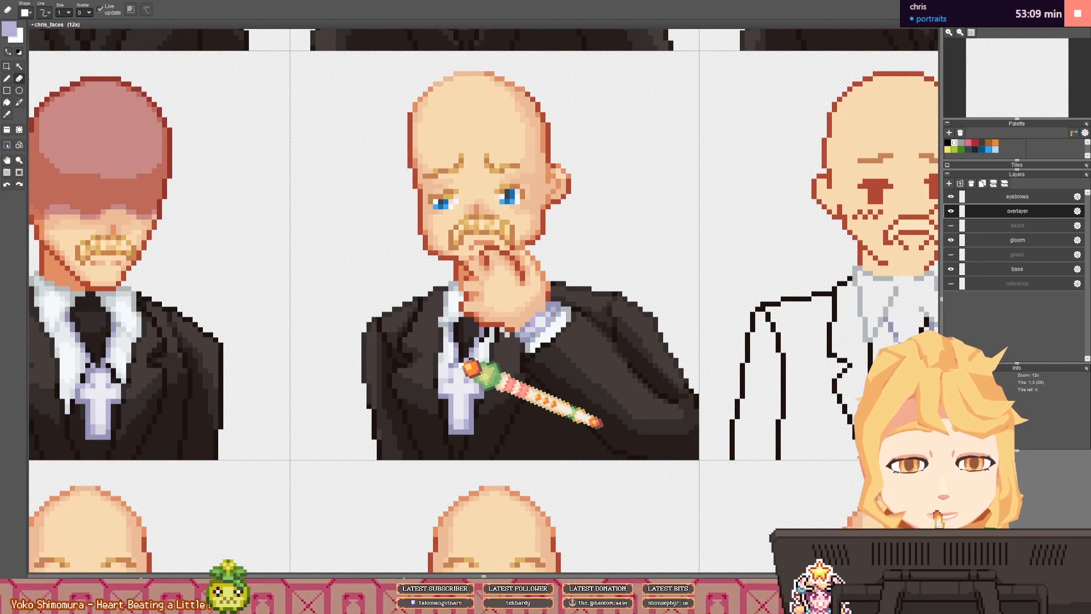
scroll(588, 337, down, 2)
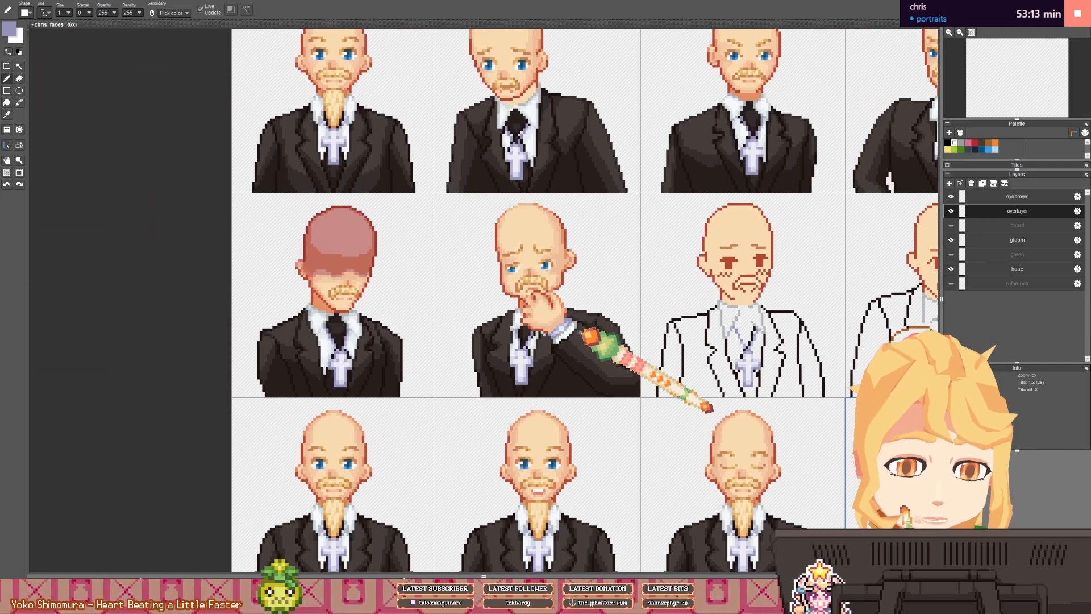
- Show the green and beard layers and check the hand-on-chin portrait against the whole sheet
click(951, 254)
scroll(592, 304, down, 2)
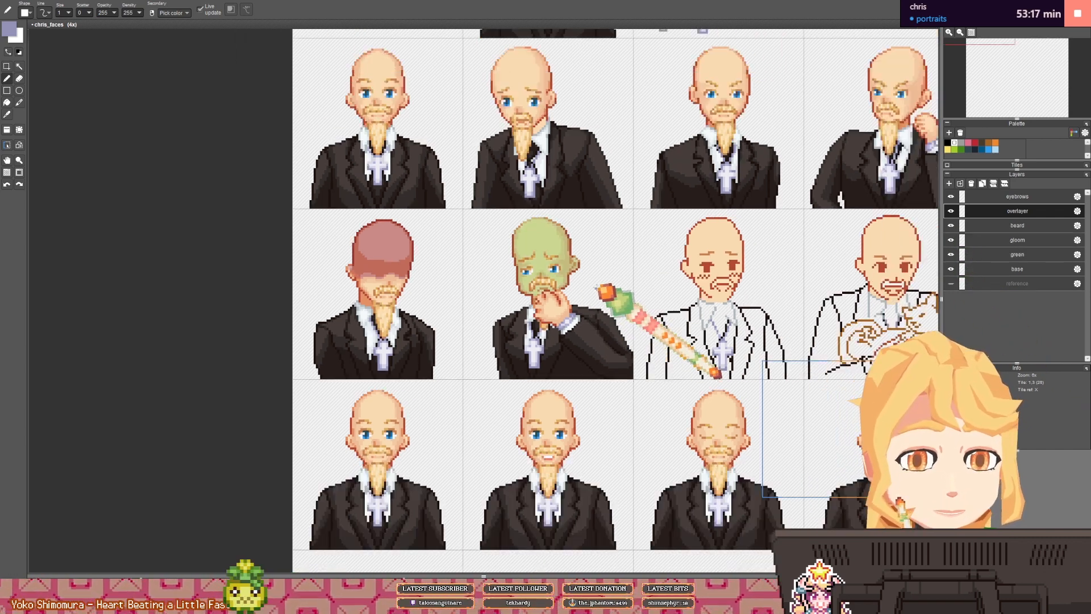
drag(604, 284, 449, 284)
scroll(448, 283, down, 2)
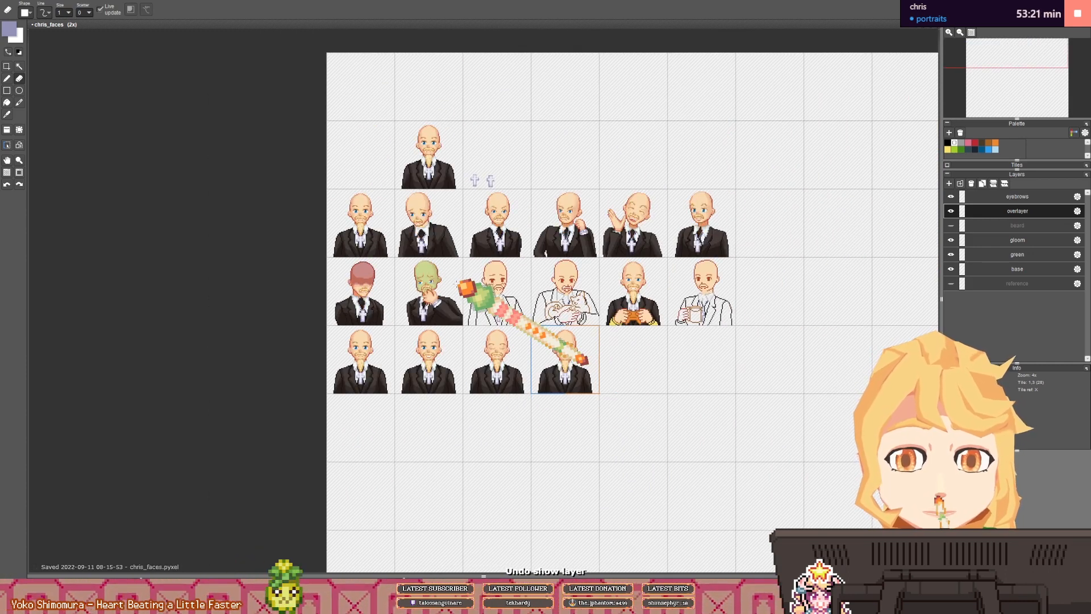
drag(457, 282, 461, 291)
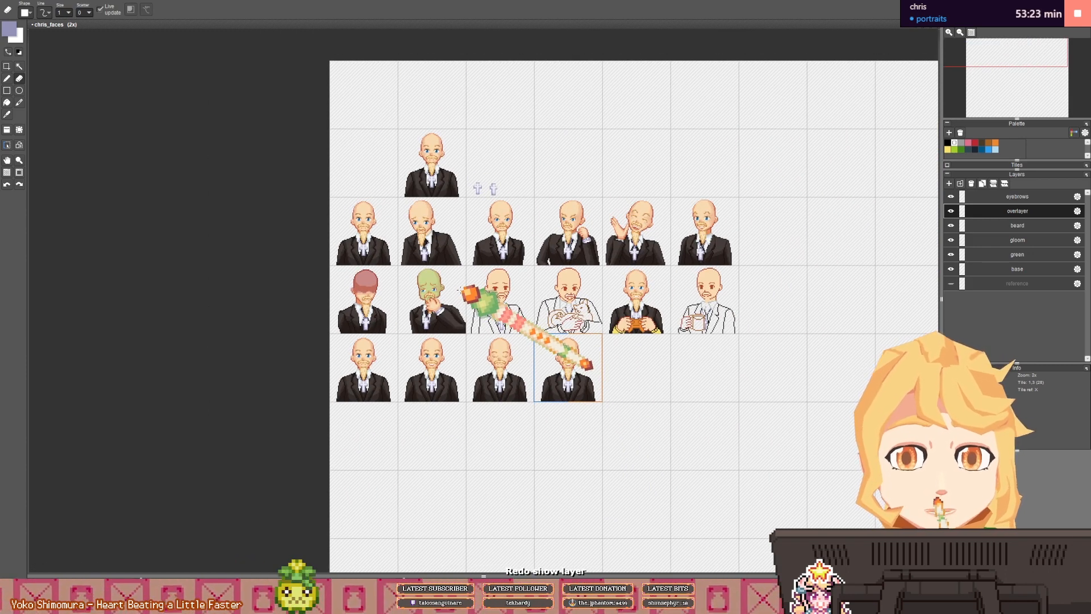
- Save the sheet as chris_faces.pyxel, save a backup copy as chris_faces_backup.pyxel, and save again under chris_faces.pyxel
key(ctrl+s)
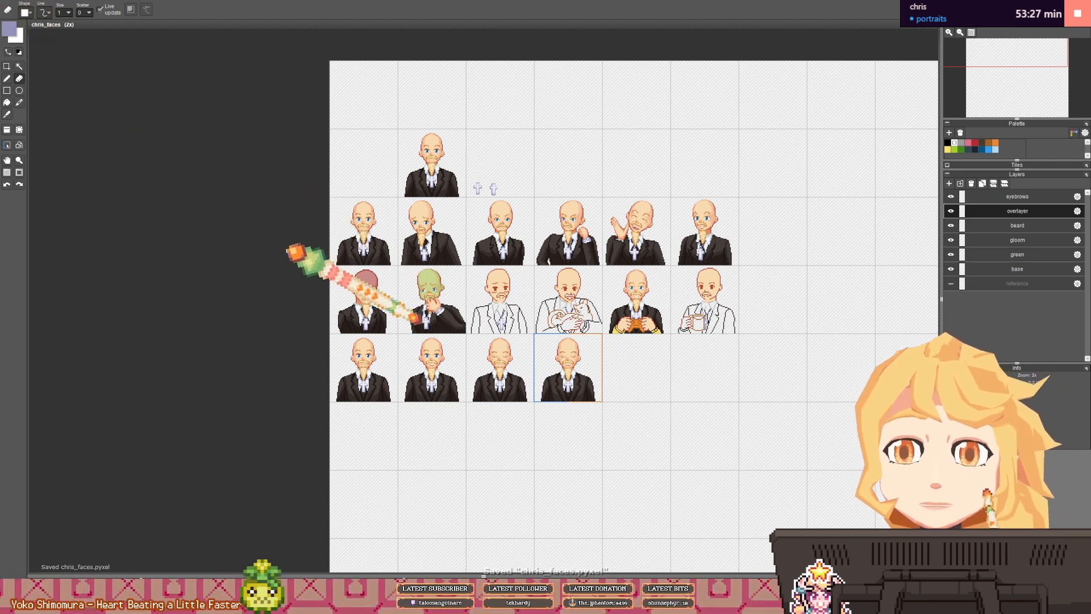
click(560, 278)
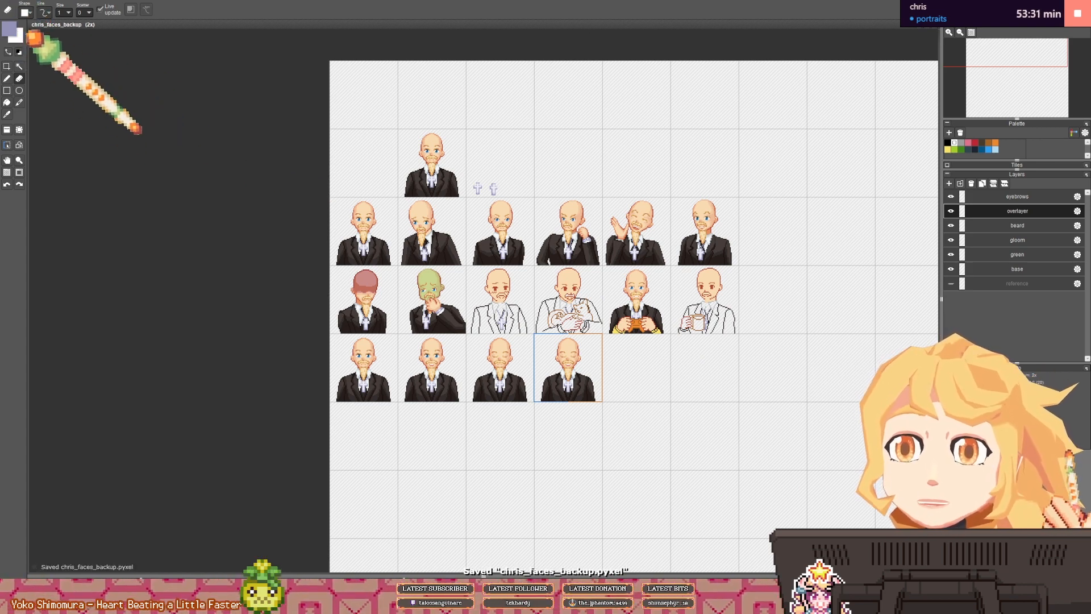
key(ctrl+s)
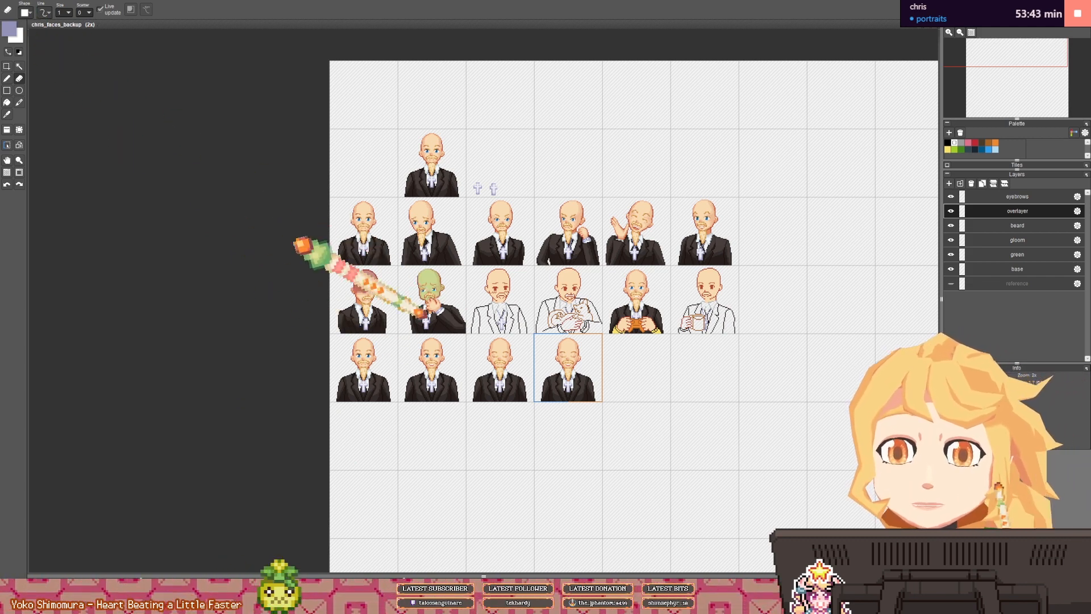
key(ctrl+s)
- Compare the unfinished line-art portraits with the finished ones on the sheet, focusing on the sad portrait beside the green-faced one
mouse_move(507, 313)
mouse_down()
mouse_move(393, 306)
mouse_move(403, 301)
mouse_up()
key(b)
scroll(401, 302, up, 1)
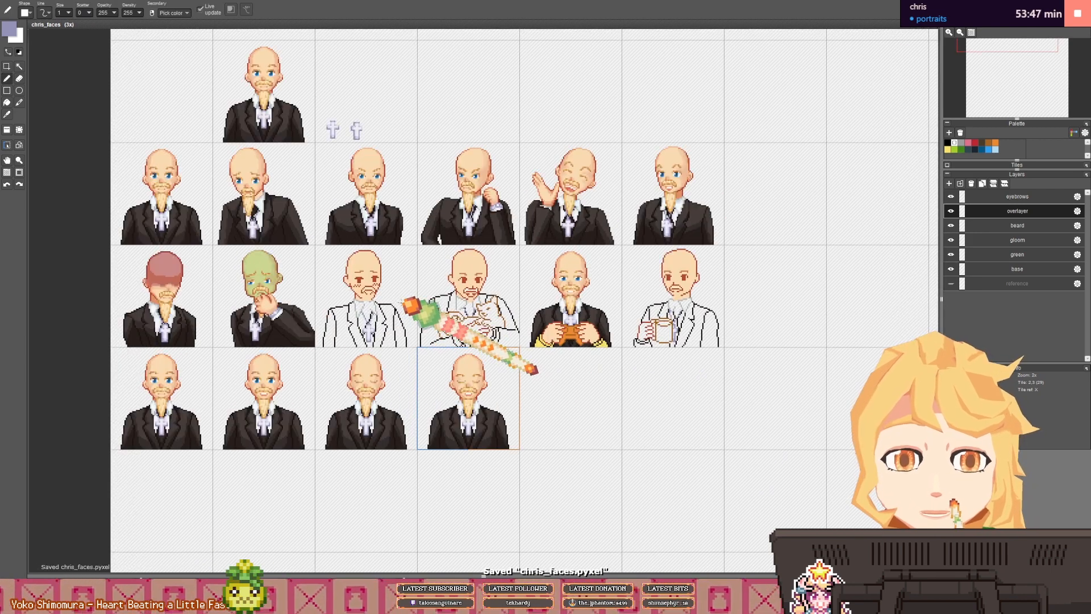
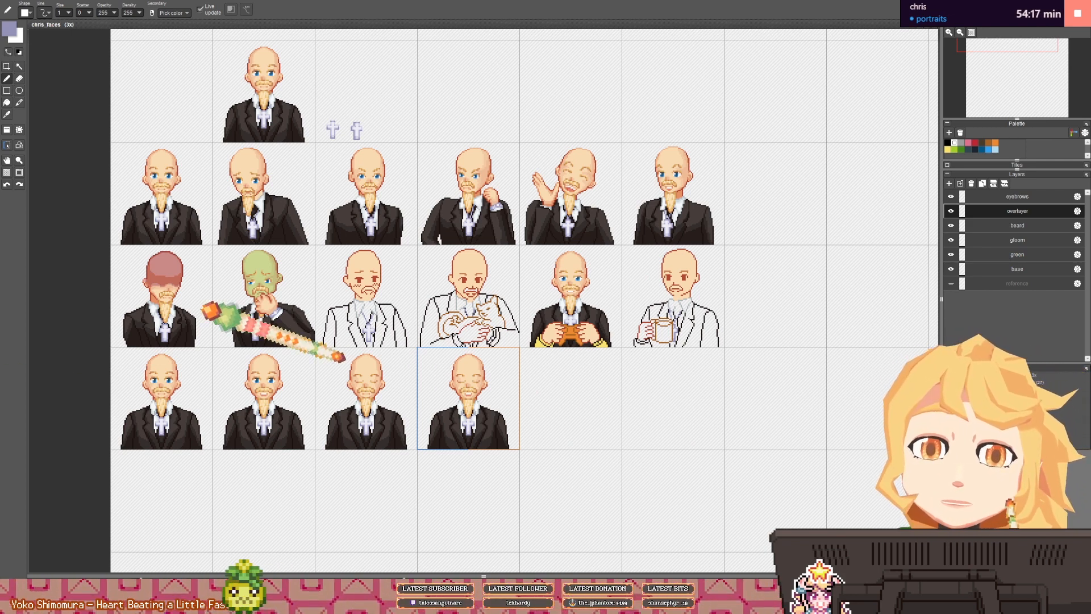
drag(383, 310, 351, 304)
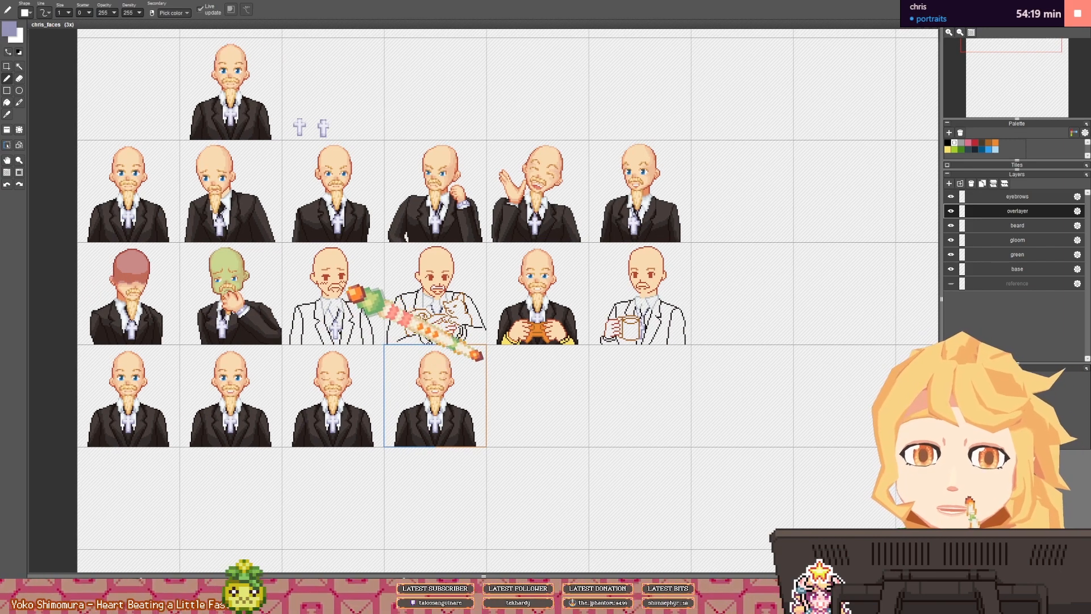
scroll(343, 271, up, 2)
drag(341, 266, 349, 295)
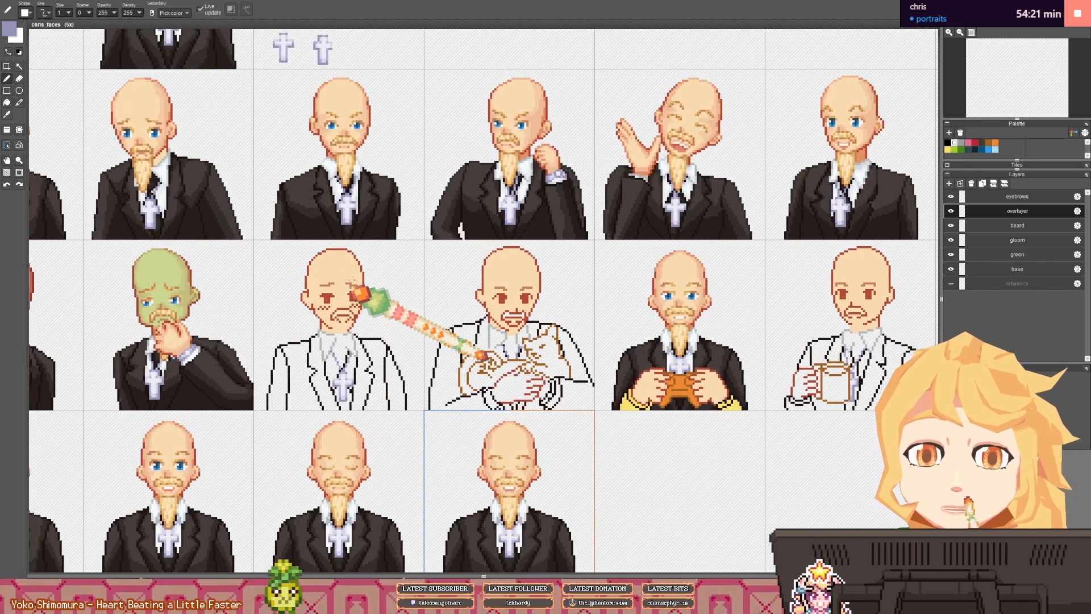
drag(339, 256, 351, 265)
- Copy a blue eye from a finished portrait and paste it on the base layer over the sad line-art portrait's right-hand eye
click(7, 66)
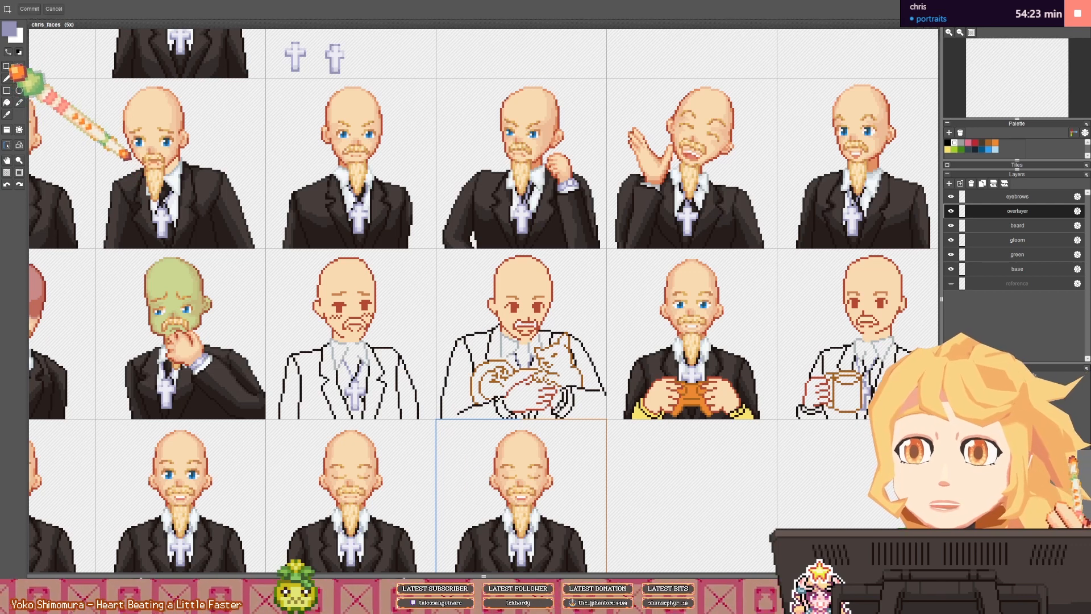
drag(142, 159, 312, 186)
scroll(184, 157, up, 1)
scroll(192, 160, up, 2)
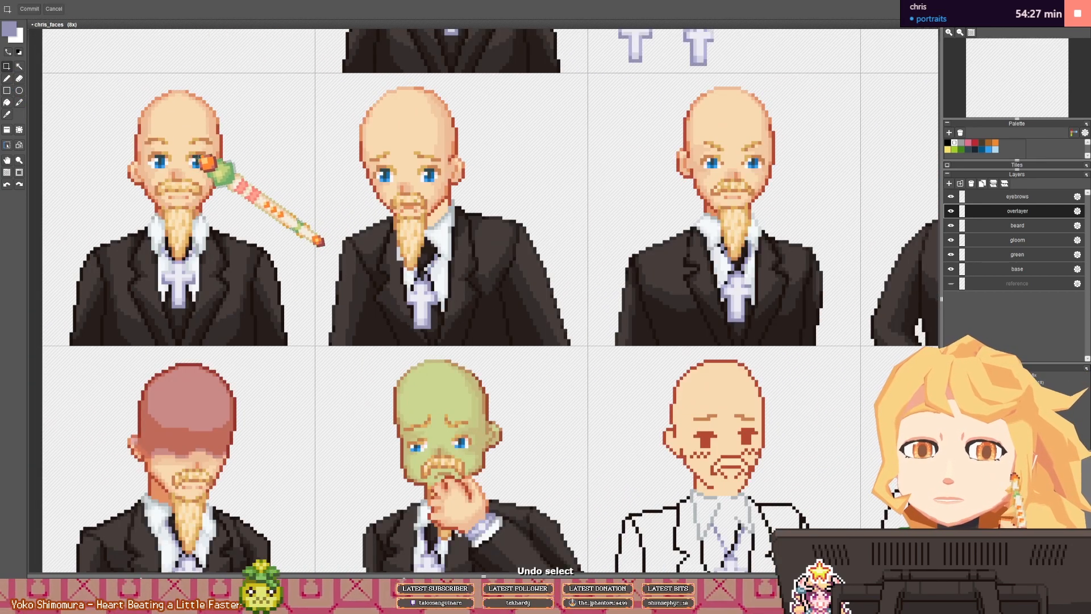
click(1014, 269)
scroll(454, 285, down, 6)
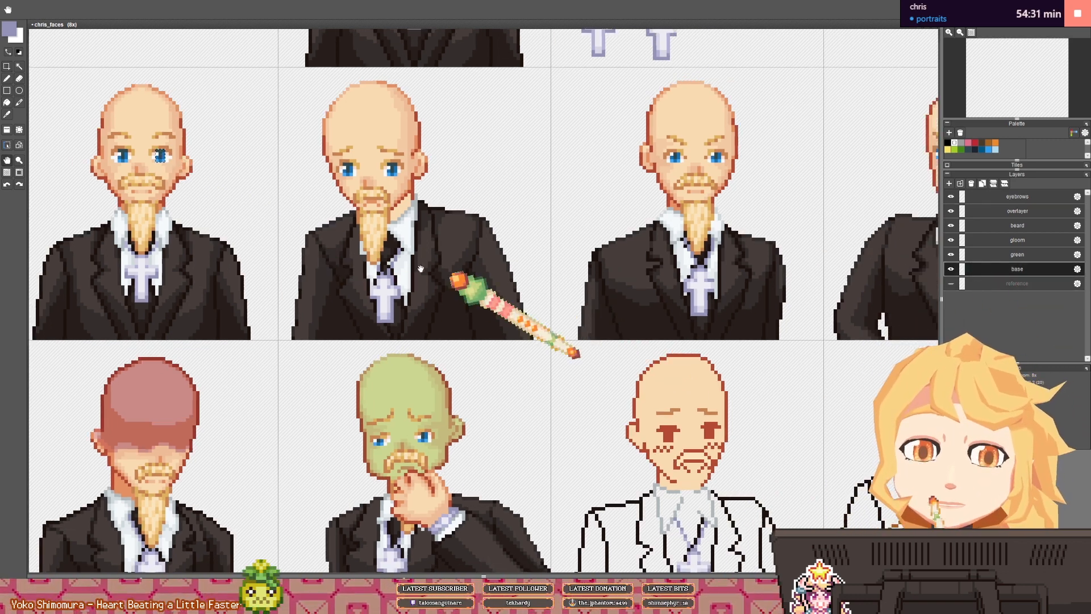
key(ctrl+v)
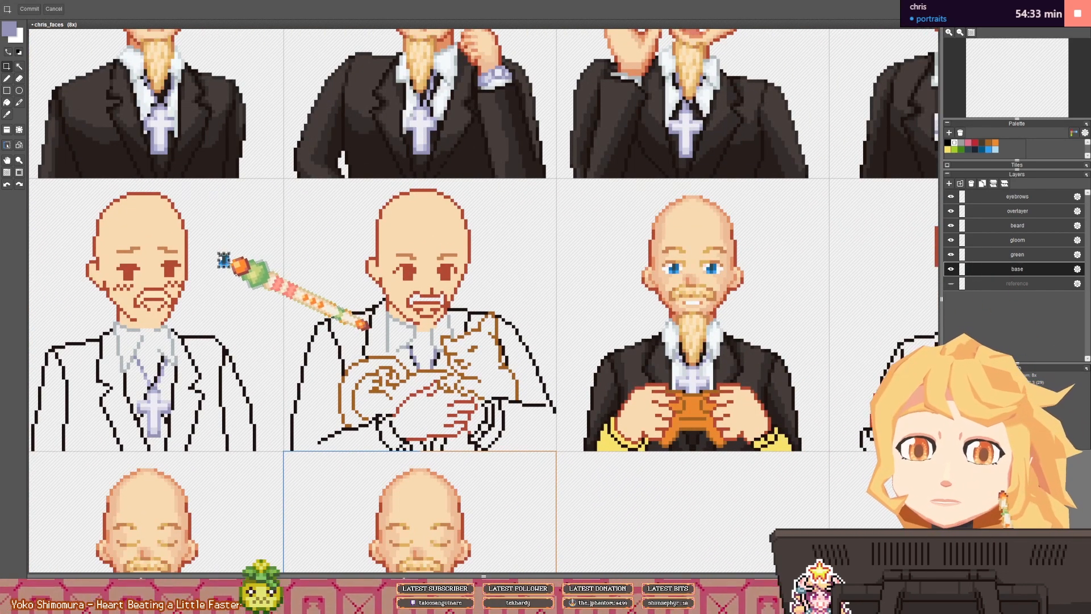
drag(225, 260, 174, 270)
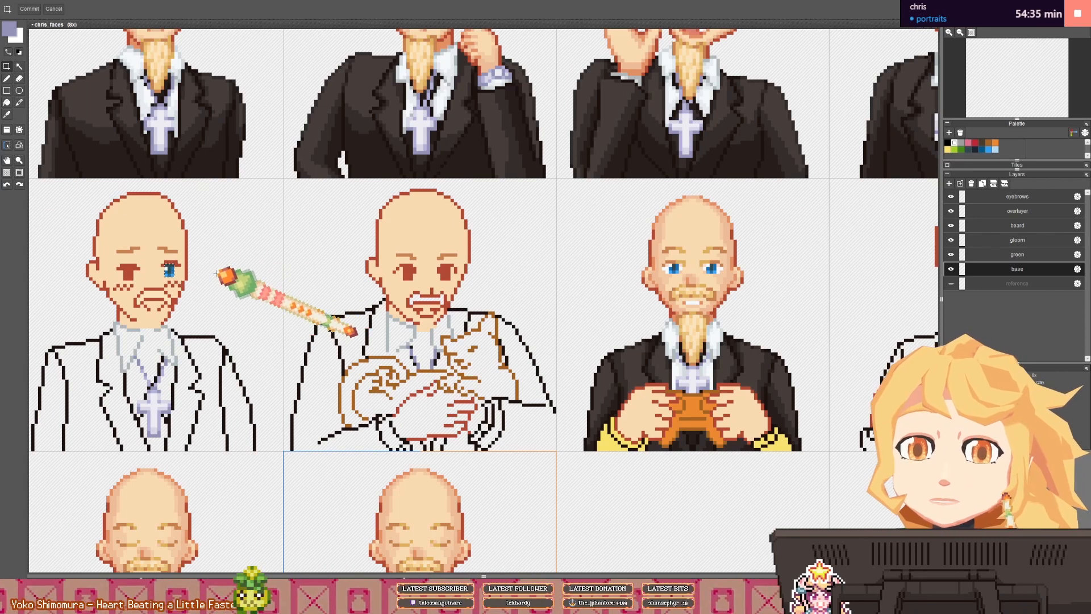
- Duplicate the pasted blue eye onto the sad portrait's left-hand eye and commit the placement
alt+drag(169, 270, 129, 272)
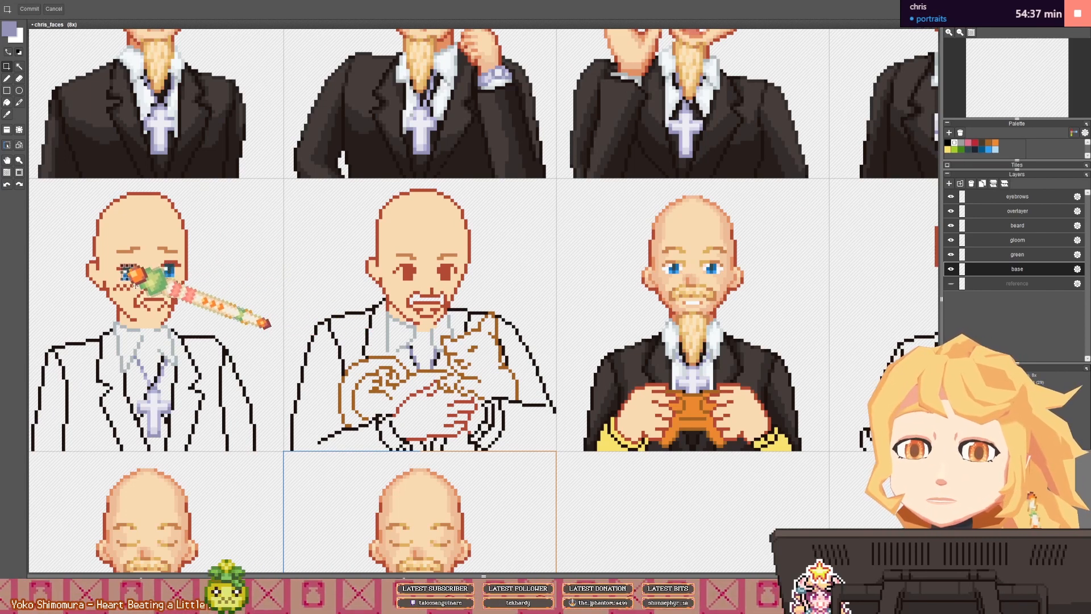
click(200, 271)
drag(203, 284, 348, 257)
key(Return)
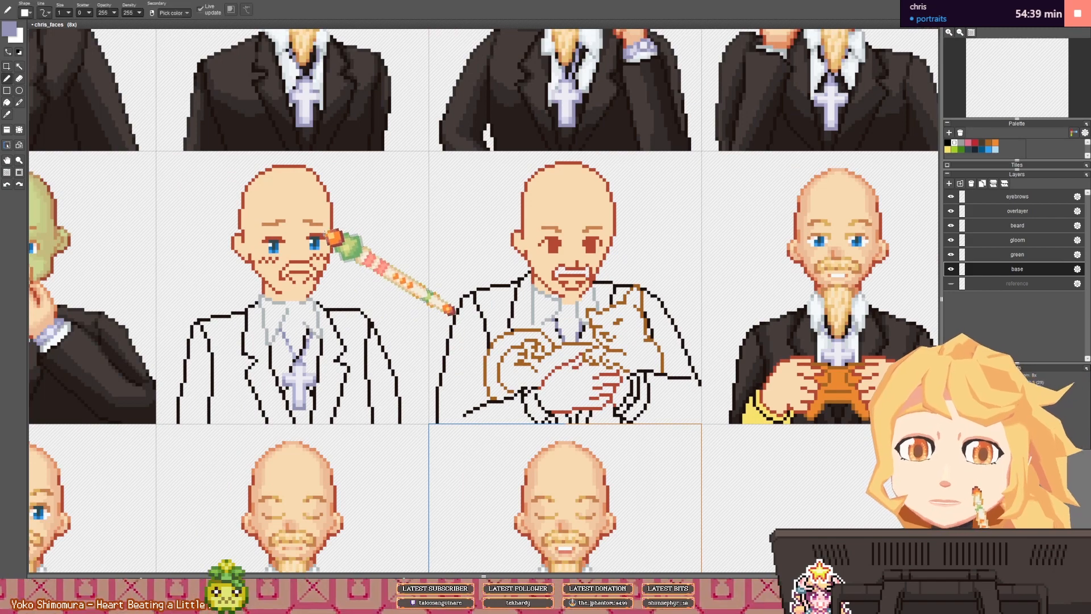
- Recolour parts of the sad portrait's eyebrows on the eyebrows layer with the golden tone sampled from the green-faced portrait's brows
scroll(364, 239, up, 1)
click(995, 196)
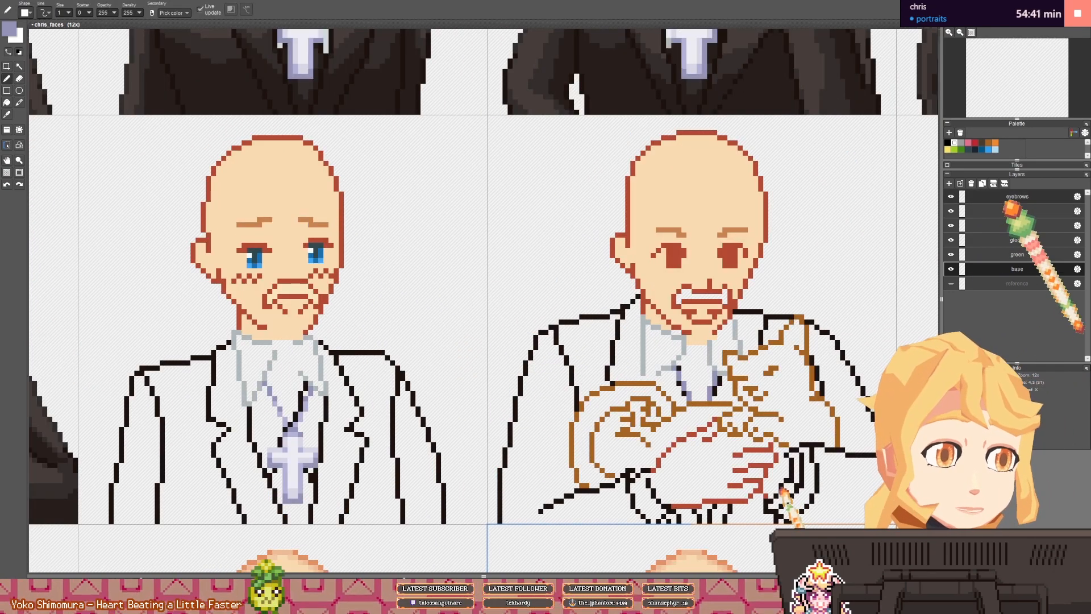
scroll(341, 227, down, 2)
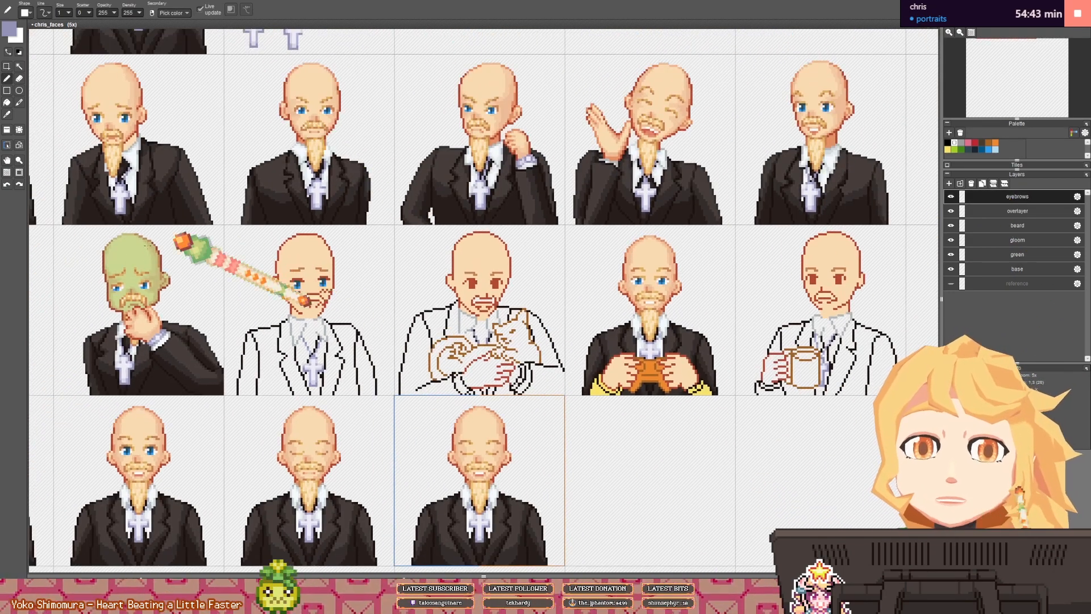
scroll(173, 234, up, 1)
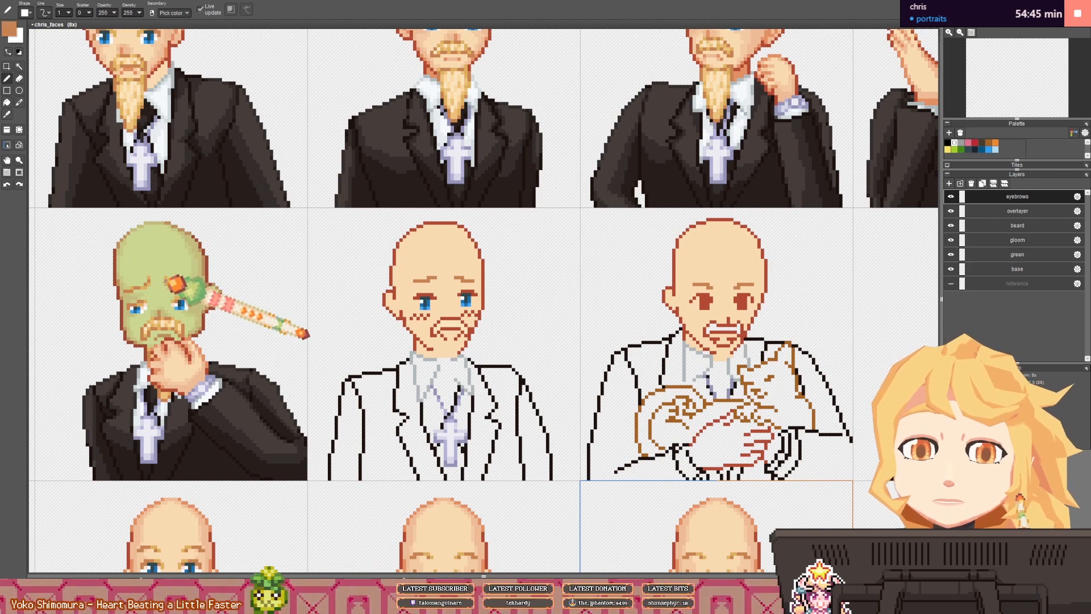
right_click(170, 280)
scroll(433, 286, up, 2)
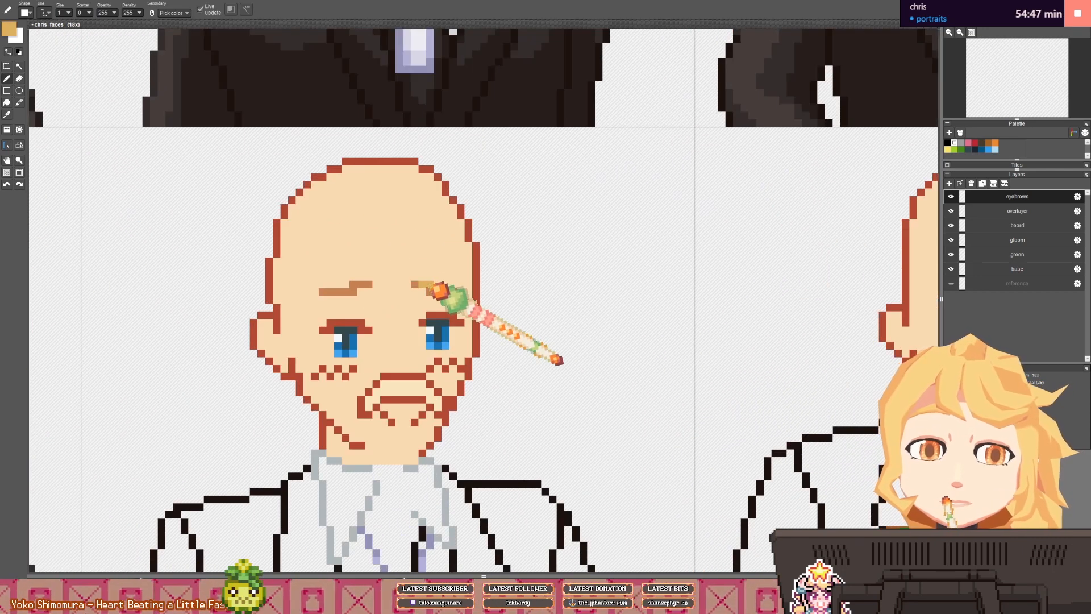
drag(353, 285, 345, 285)
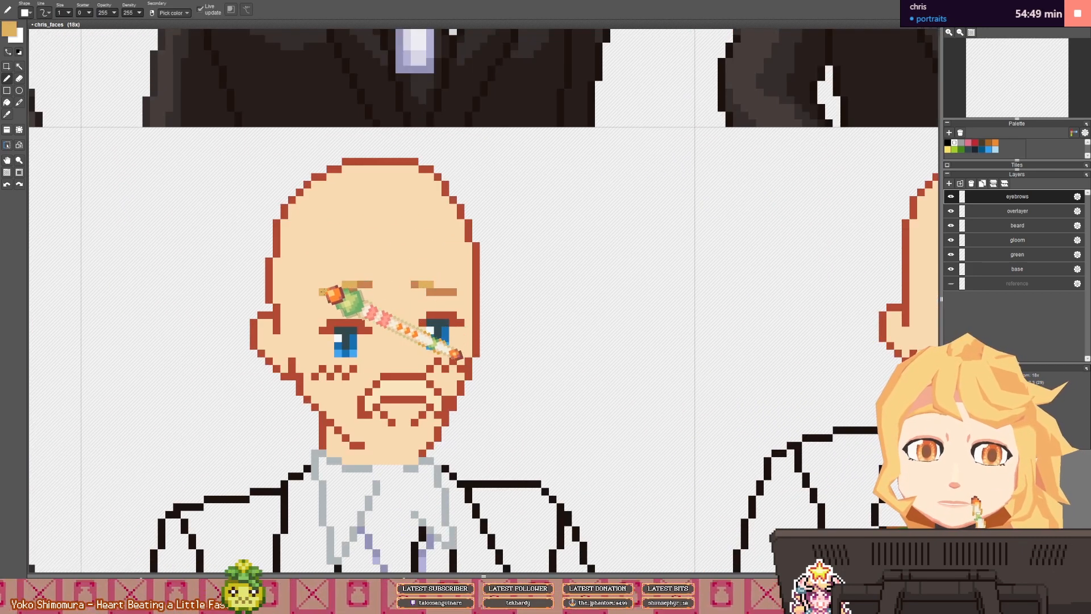
scroll(462, 293, down, 1)
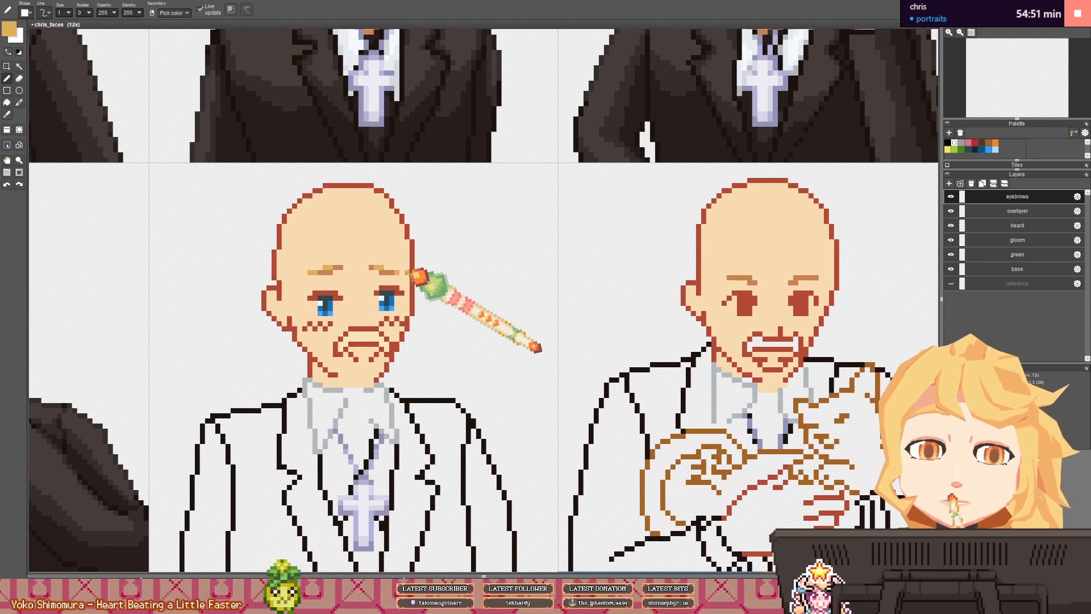
- Recolour the sad portrait's red upper eyelids on the base layer with the golden and light brown eyebrow tones
click(1000, 269)
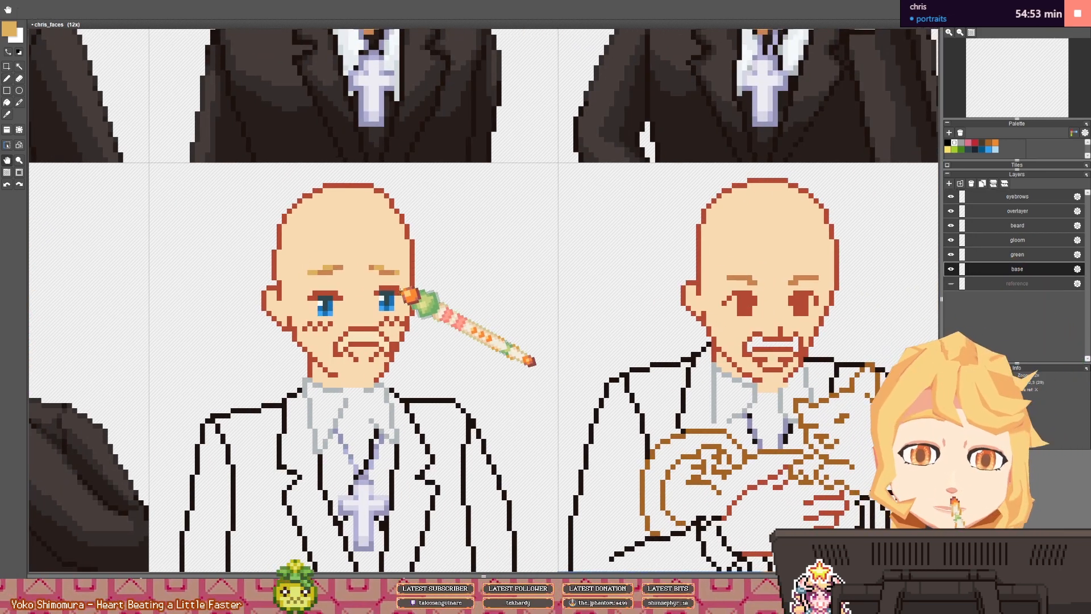
mouse_move(399, 291)
mouse_down()
mouse_move(418, 289)
mouse_move(403, 288)
mouse_up()
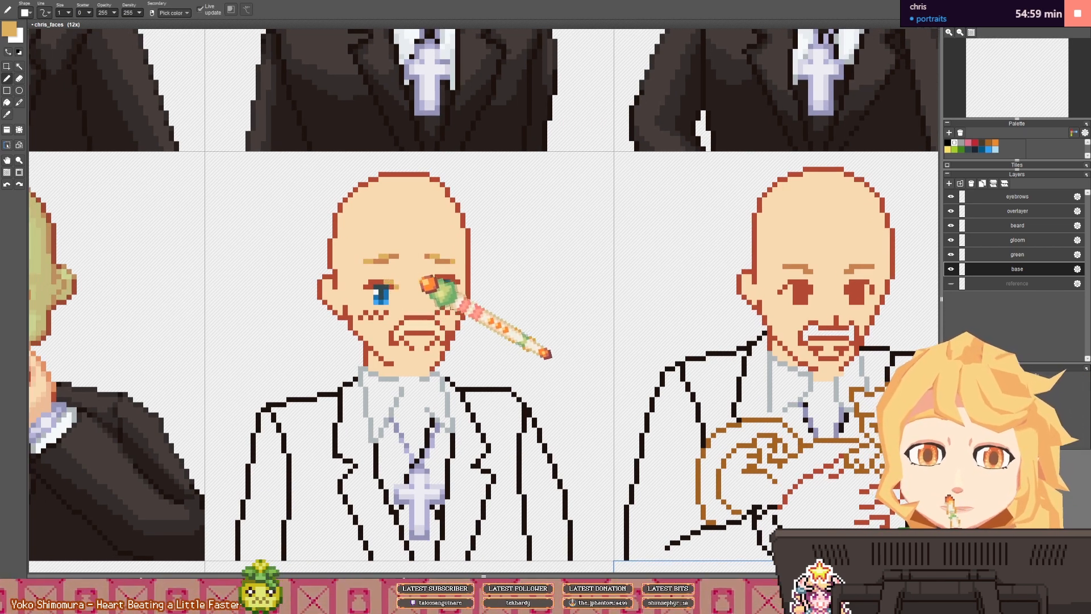
drag(310, 308, 376, 304)
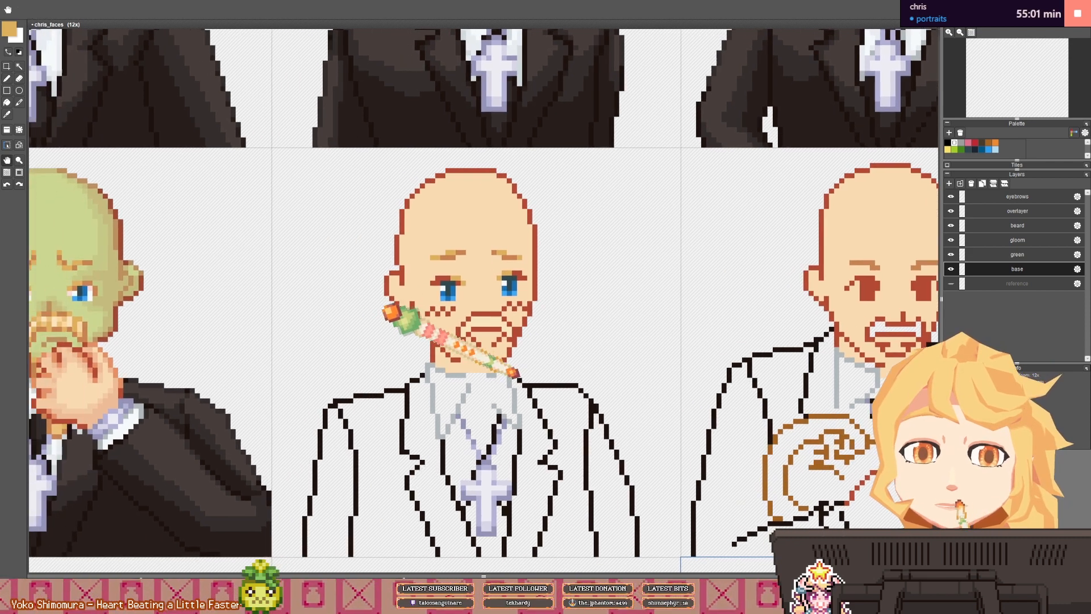
right_click(91, 284)
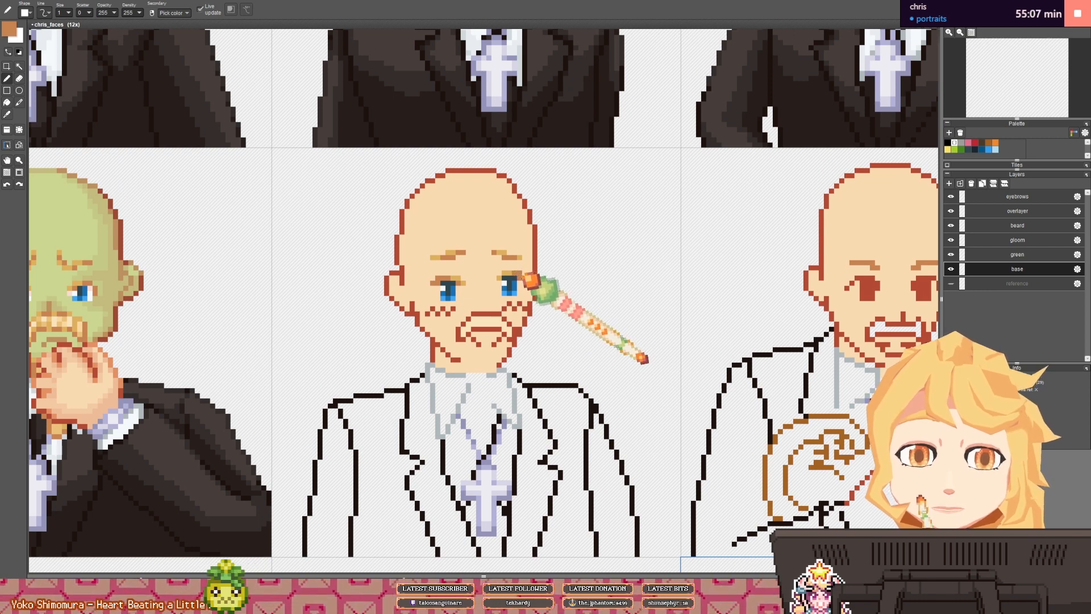
scroll(530, 279, down, 2)
scroll(271, 292, up, 2)
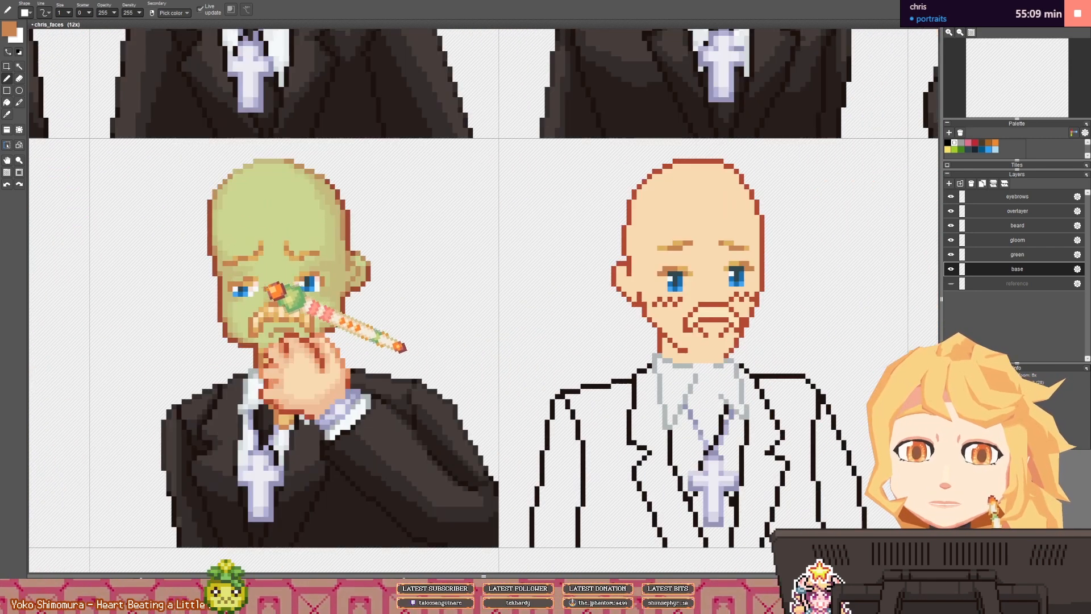
- Paint the whites beside both irises of the sad portrait with pale pink and white
right_click(254, 288)
scroll(257, 287, down, 2)
scroll(397, 283, up, 3)
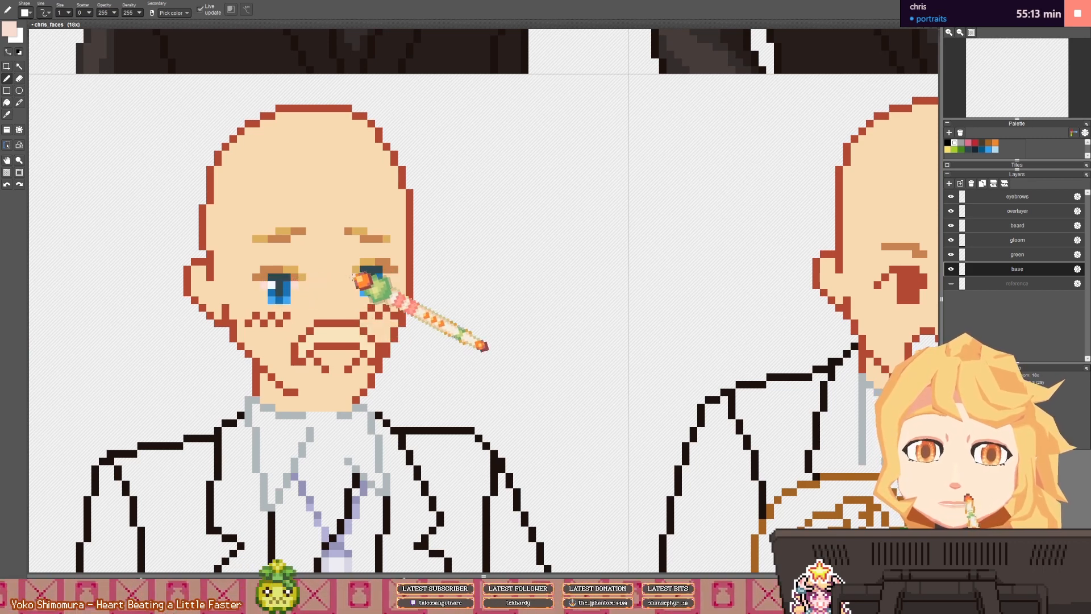
scroll(392, 277, down, 3)
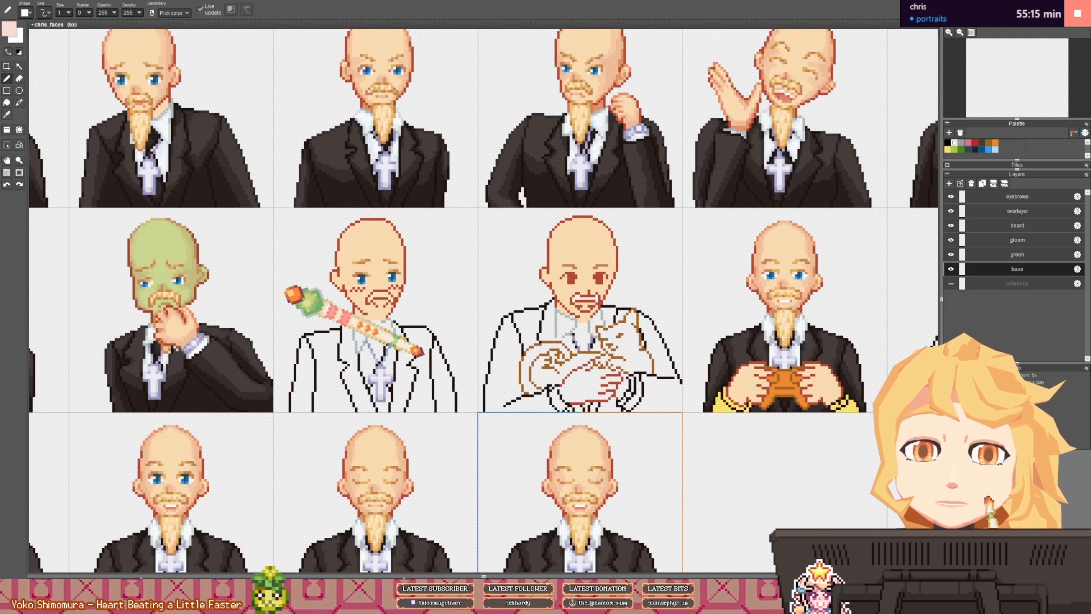
scroll(346, 285, up, 3)
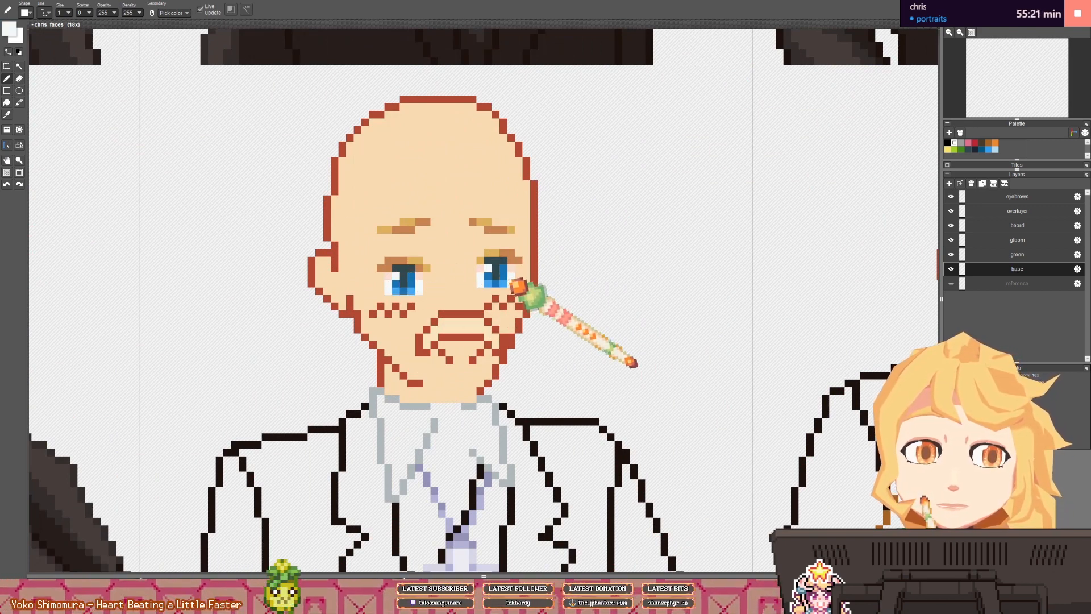
- Paint over the red cheek marks below the sad portrait's eyes with its base skin tone
right_click(472, 291)
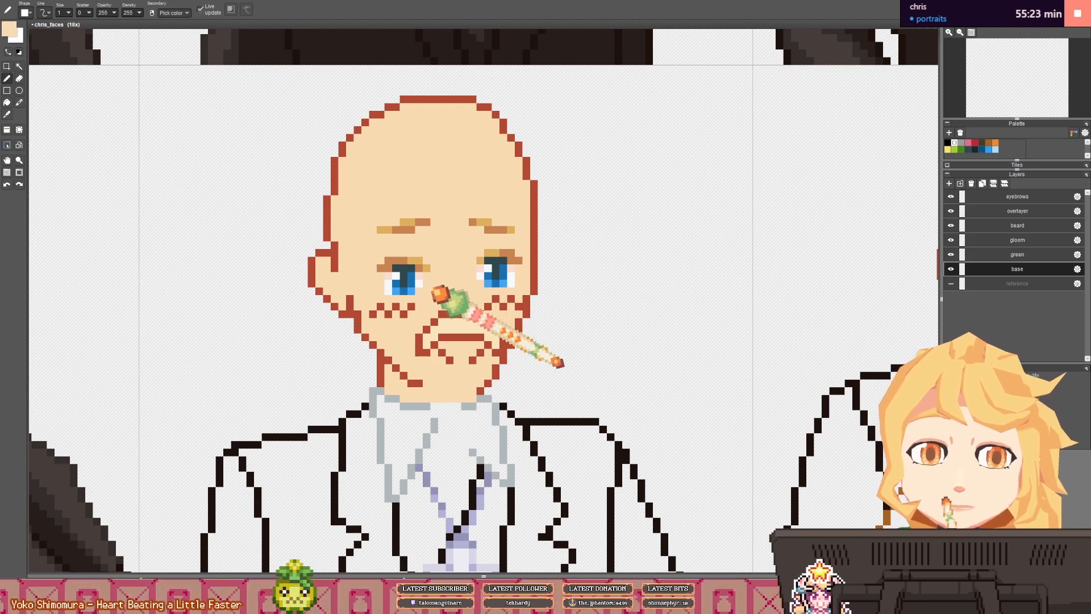
scroll(438, 292, down, 5)
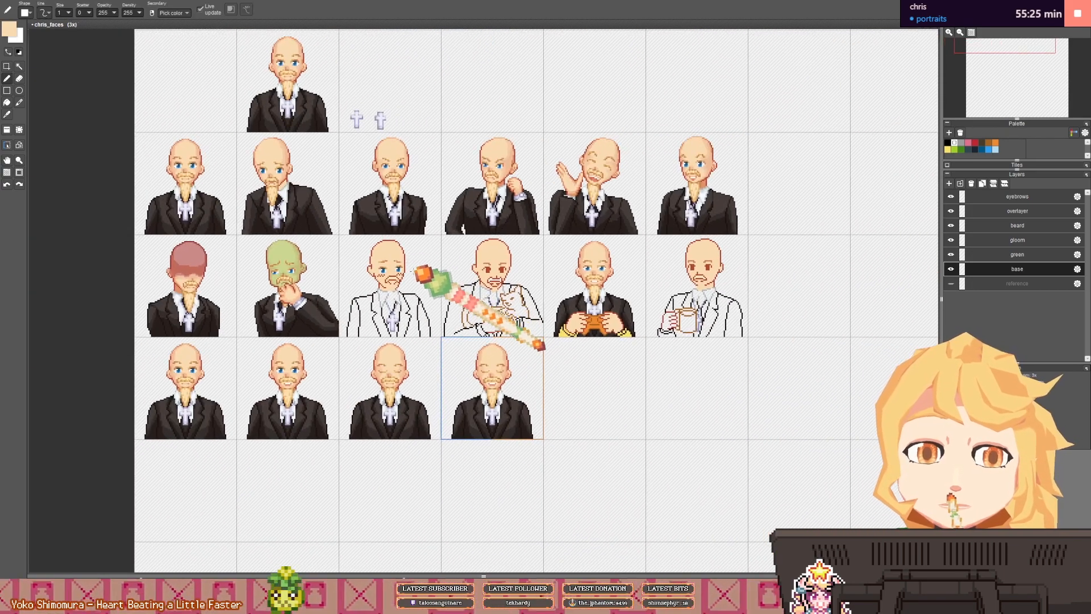
scroll(420, 271, up, 3)
scroll(387, 280, up, 1)
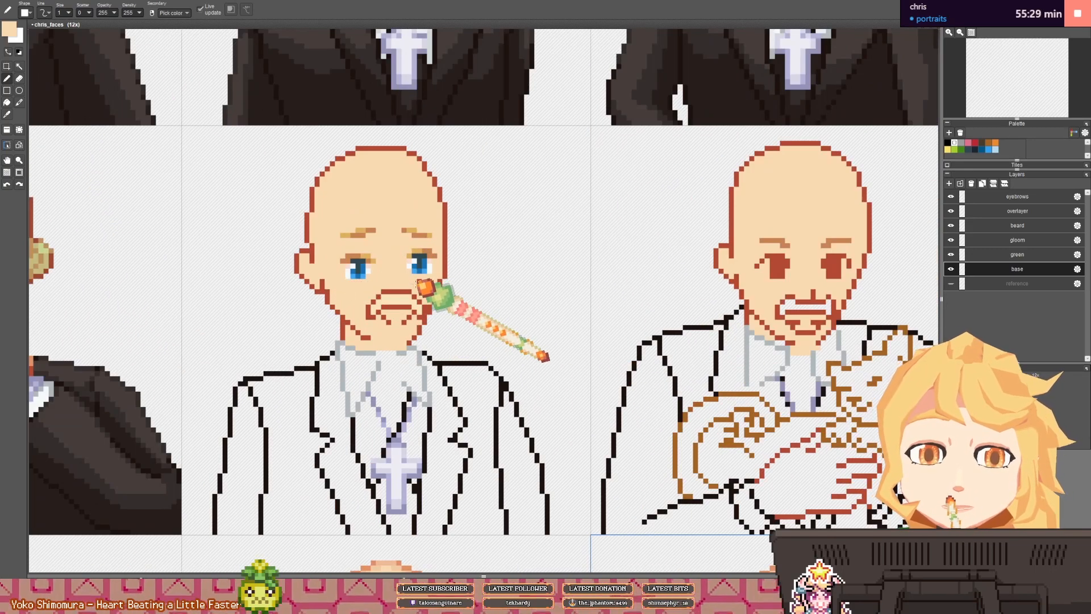
scroll(442, 286, down, 5)
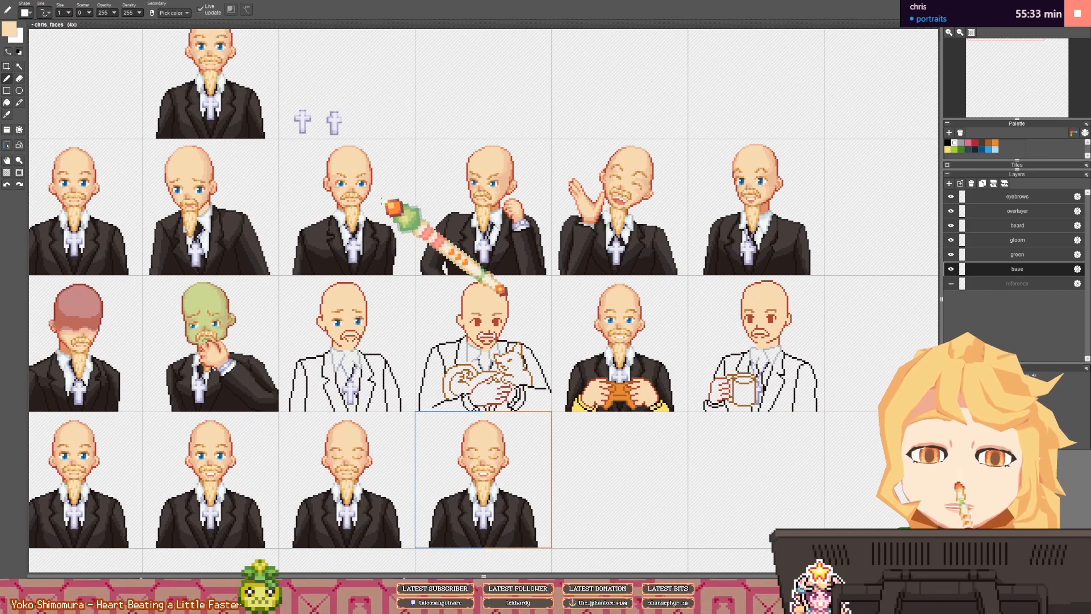
- Copy the moustache from the frowning front-facing portrait and paste it over the sad portrait's red moustache outline
scroll(375, 196, up, 5)
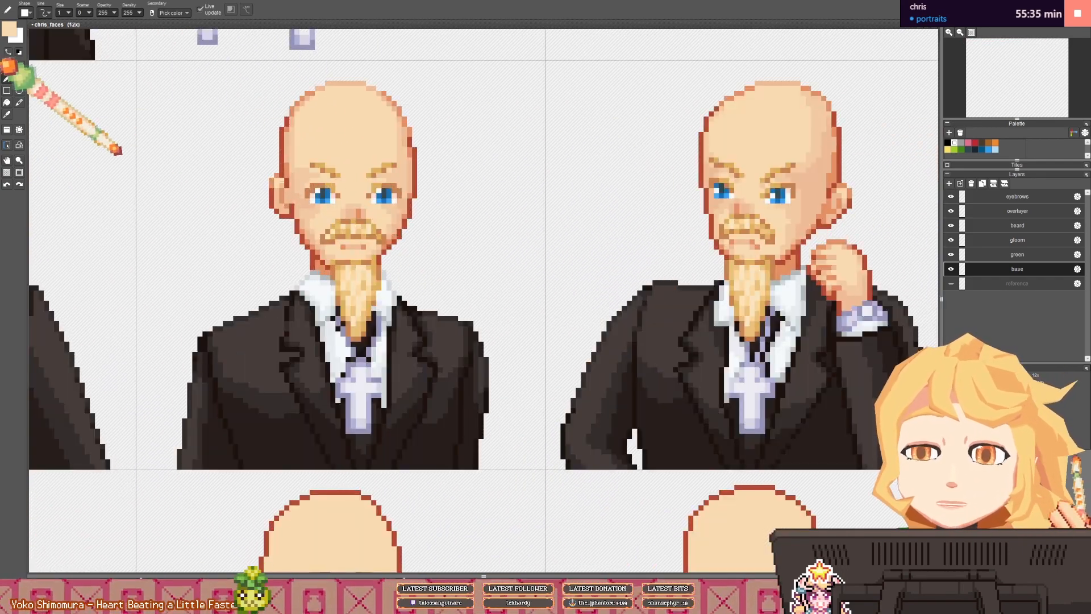
click(7, 66)
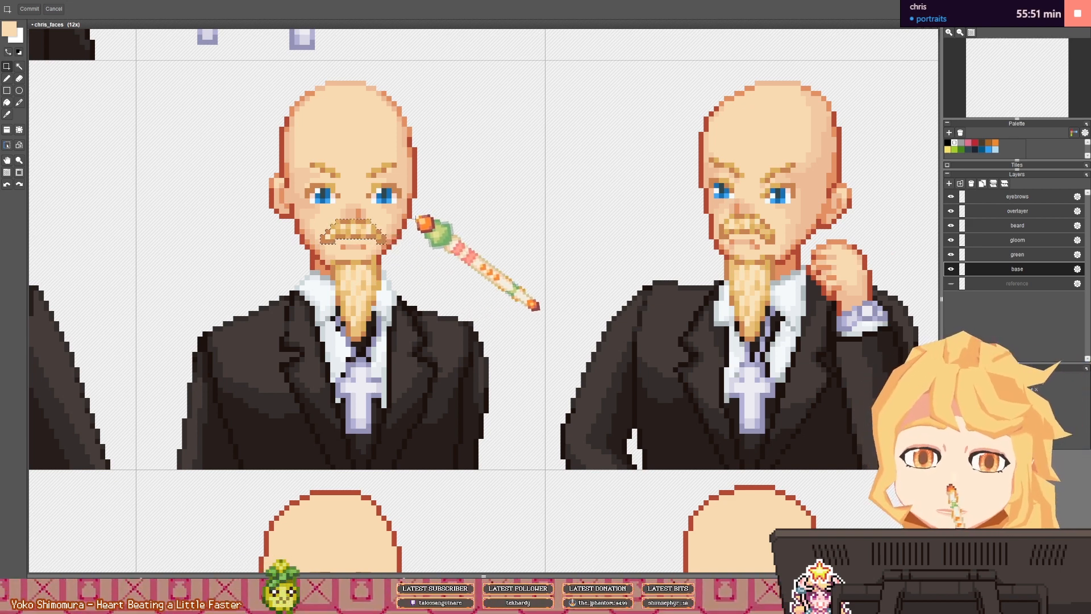
scroll(416, 220, down, 4)
drag(419, 324, 370, 217)
scroll(358, 296, up, 4)
mouse_move(351, 273)
mouse_down()
mouse_move(383, 292)
mouse_move(329, 290)
mouse_move(319, 296)
mouse_move(331, 312)
mouse_up()
key(ctrl+v)
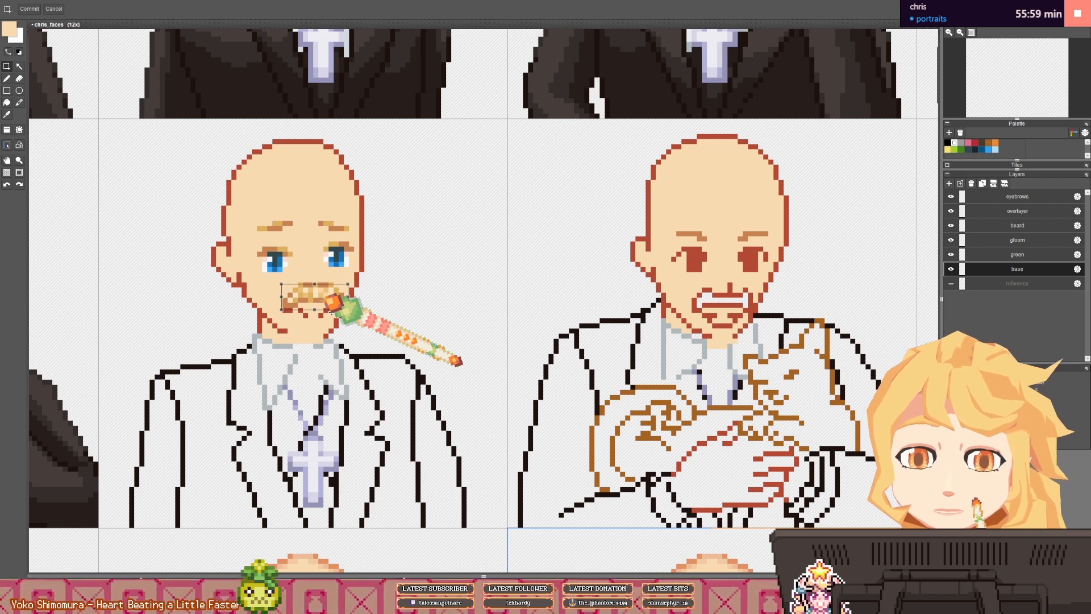
- Adjust the right end of the pasted moustache and paint both drooping tips with its light brown outline tone
scroll(336, 304, up, 3)
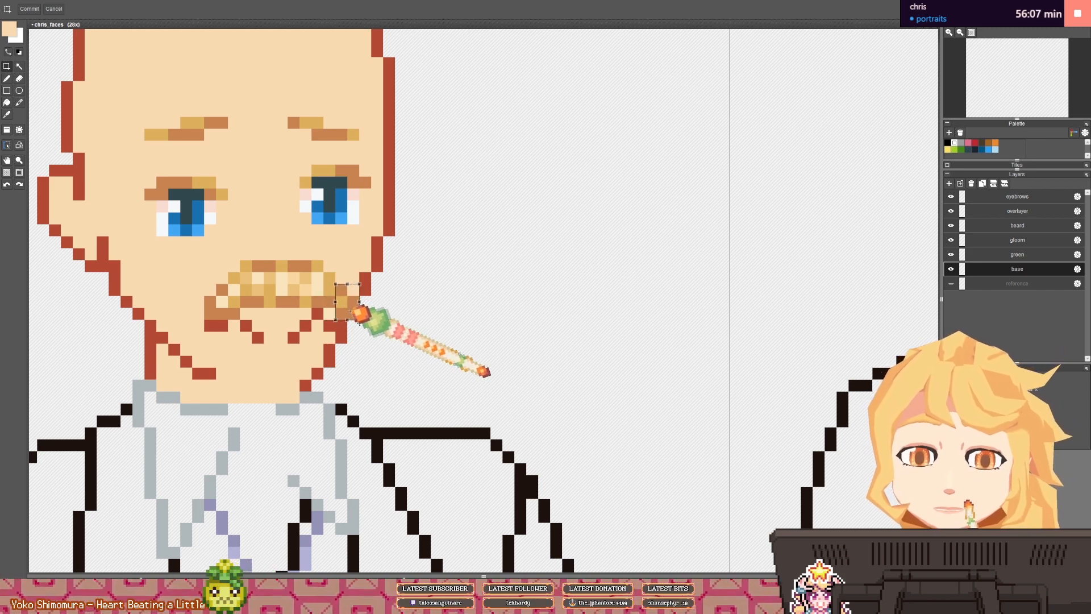
key(b)
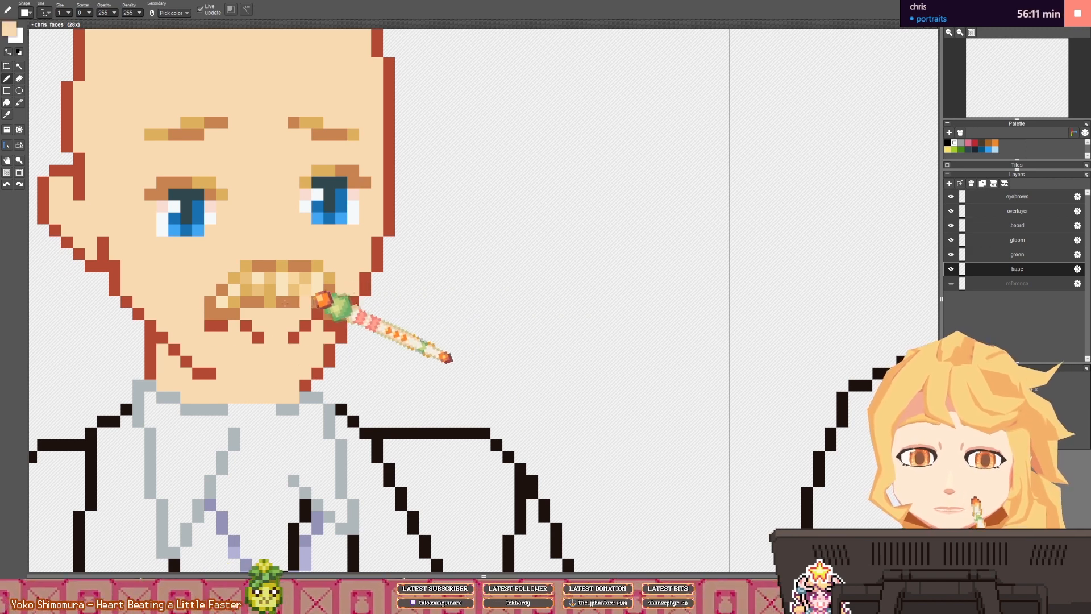
right_click(214, 313)
click(211, 326)
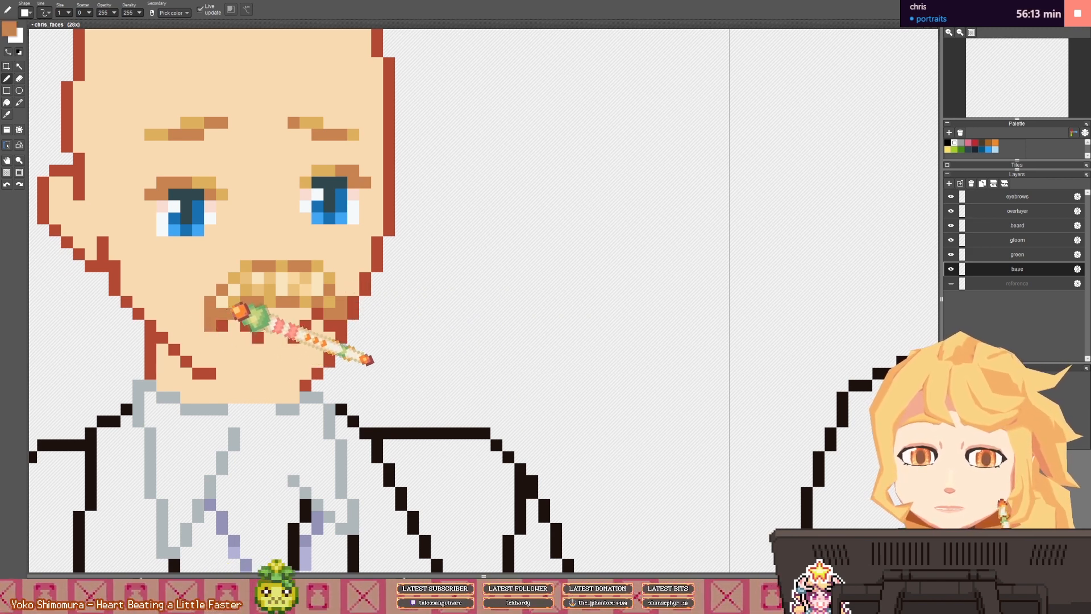
- Paint white teeth in the sad portrait's open mouth below the moustache
scroll(242, 310, down, 5)
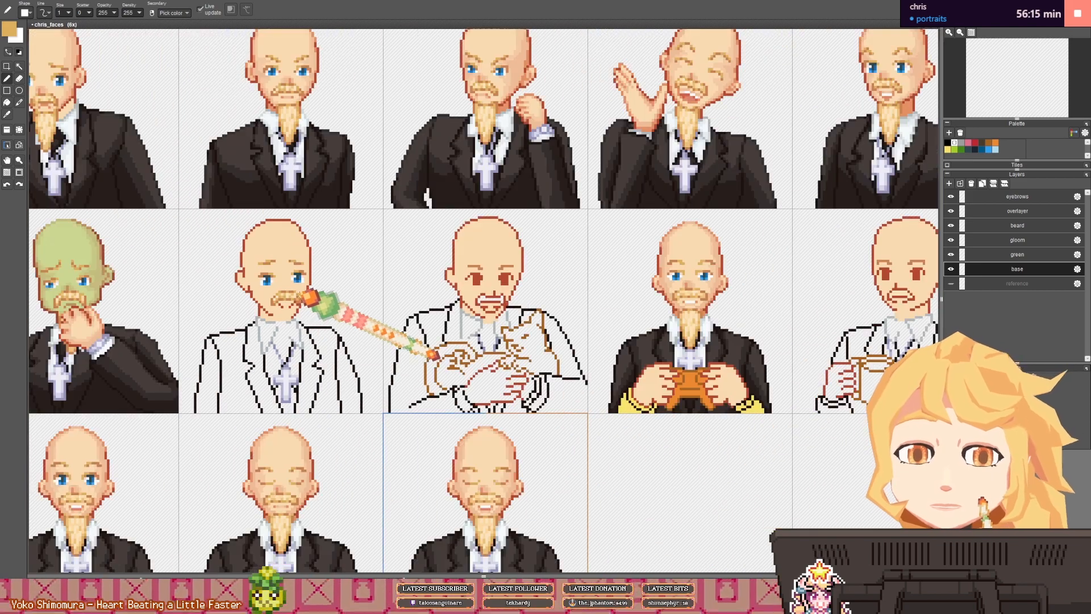
drag(301, 295, 318, 316)
drag(115, 313, 306, 339)
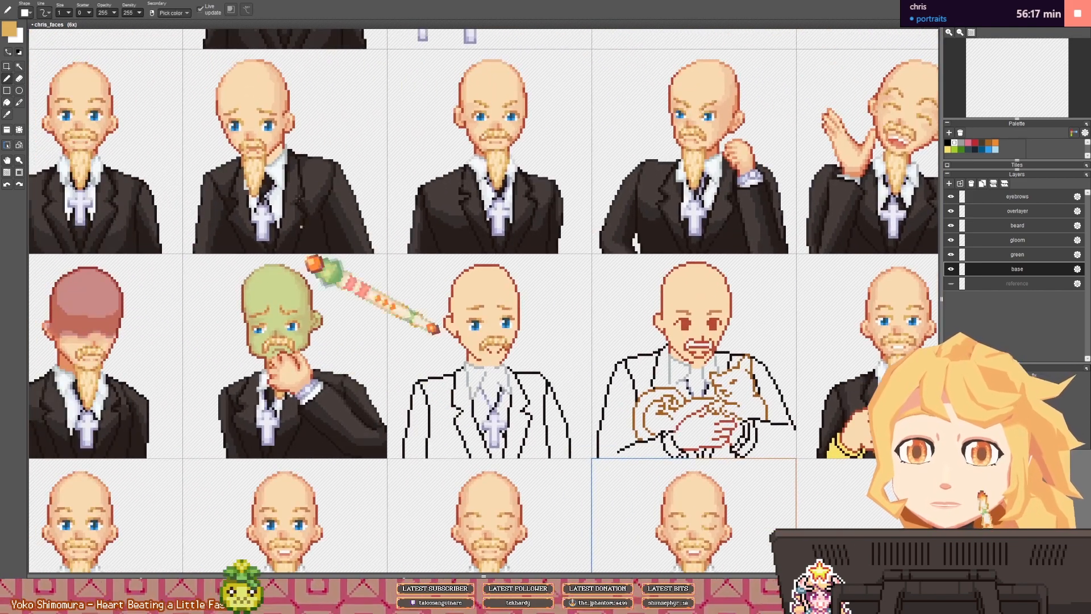
drag(306, 161, 285, 196)
drag(389, 195, 181, 117)
scroll(303, 301, up, 2)
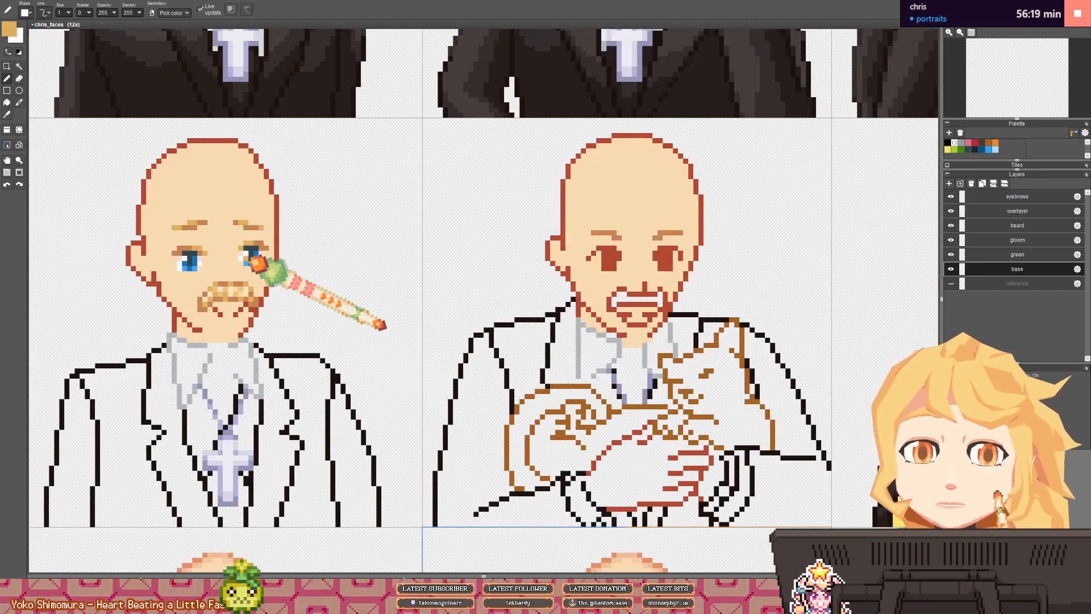
scroll(224, 301, up, 2)
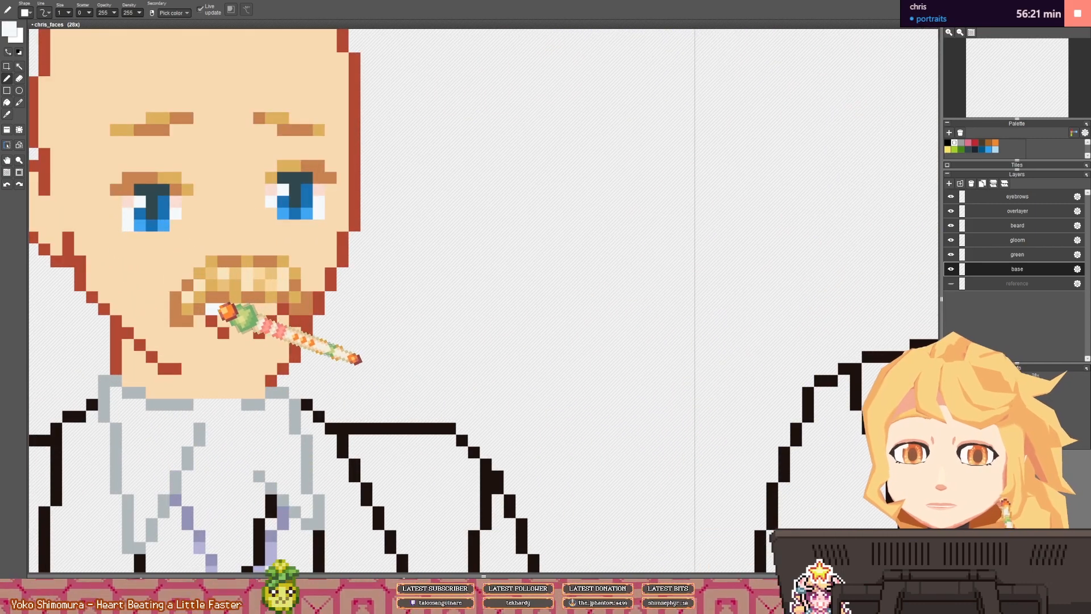
- Sample the salmon mouth colour from the laughing portrait and paint it below the sad portrait's teeth
scroll(272, 303, down, 4)
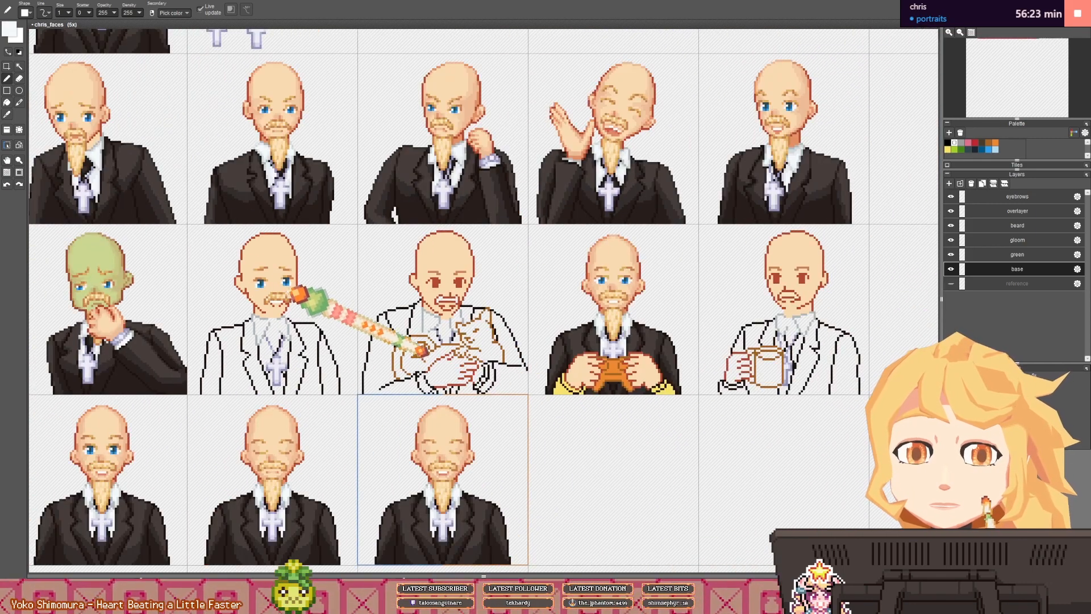
scroll(636, 168, up, 2)
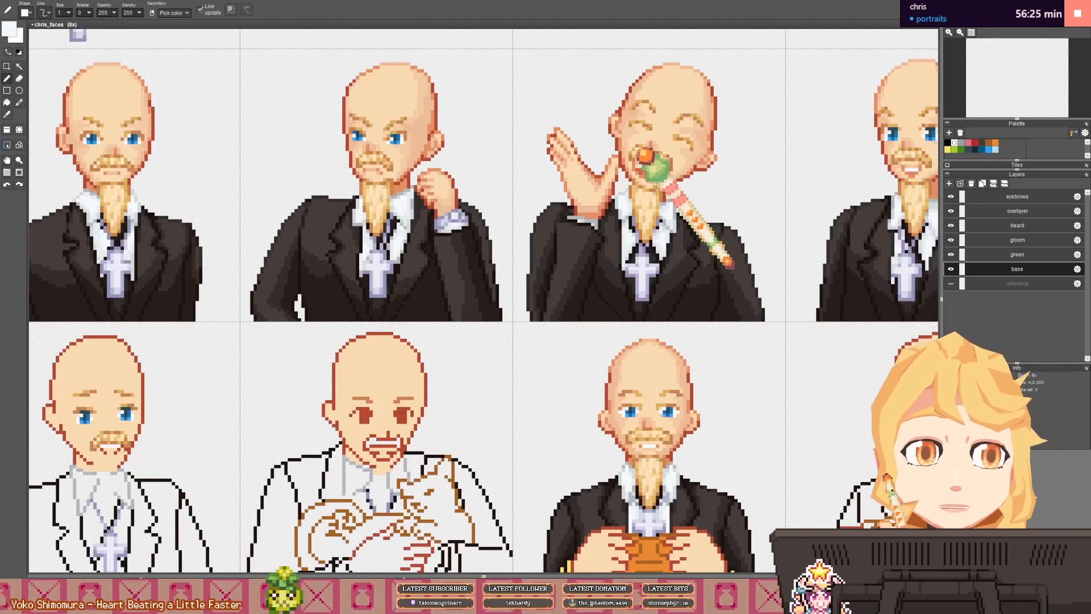
right_click(647, 181)
scroll(273, 292, up, 1)
drag(273, 291, 398, 124)
drag(228, 285, 315, 192)
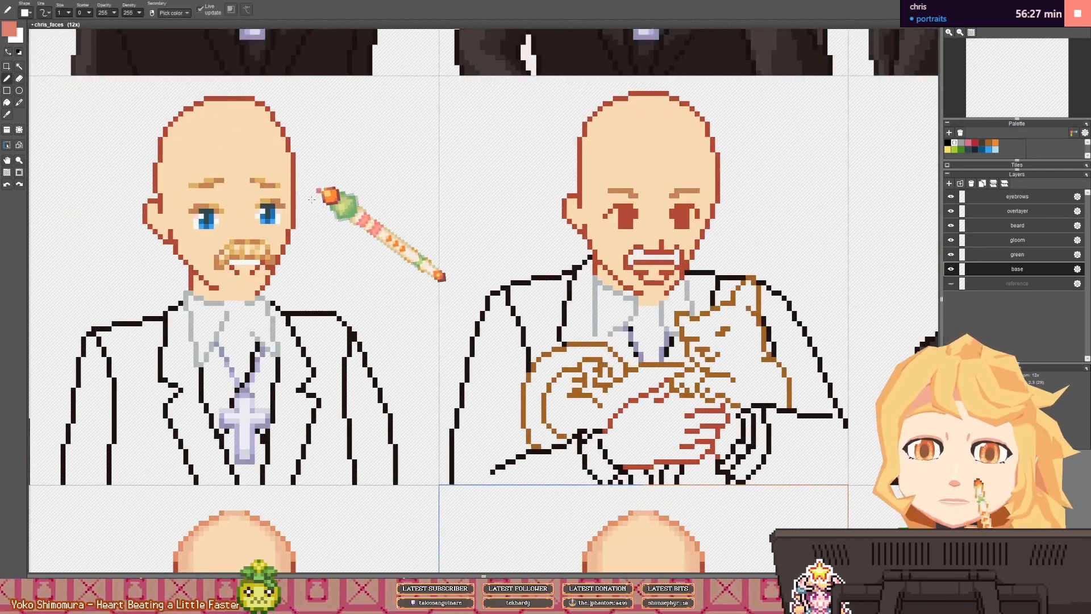
scroll(229, 282, up, 2)
drag(246, 244, 279, 245)
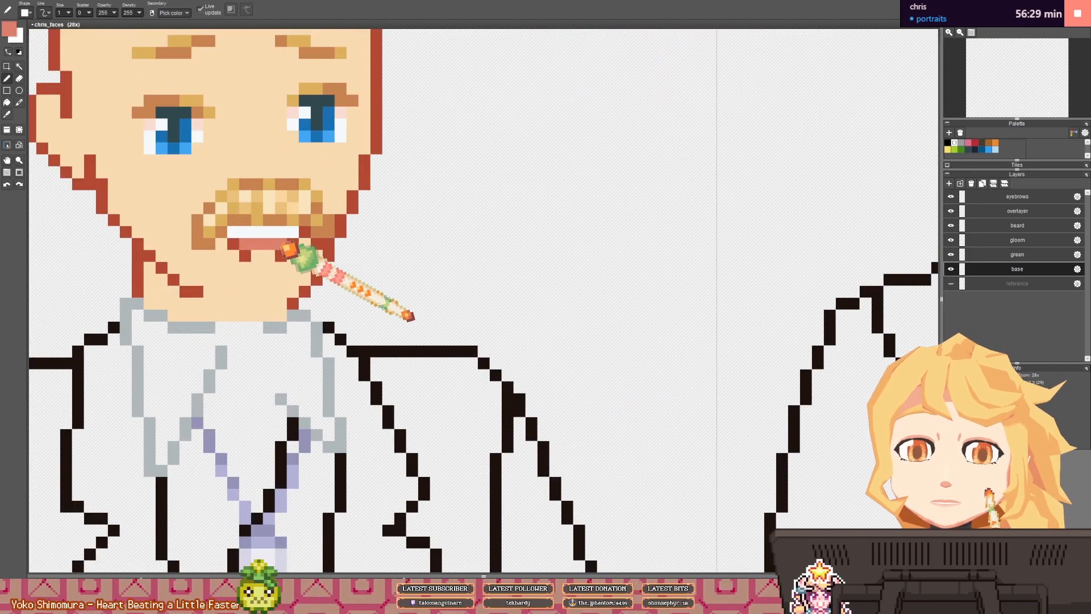
- Sample the pale pink beside the sad portrait's iris and tint both ends of the teeth with it
drag(311, 131, 310, 188)
right_click(339, 171)
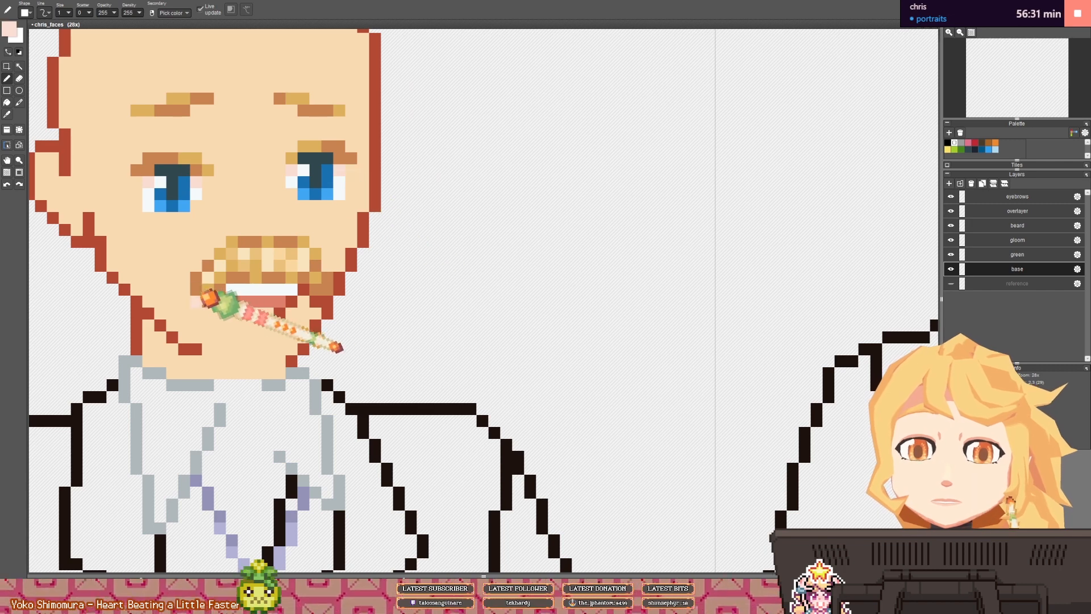
click(232, 290)
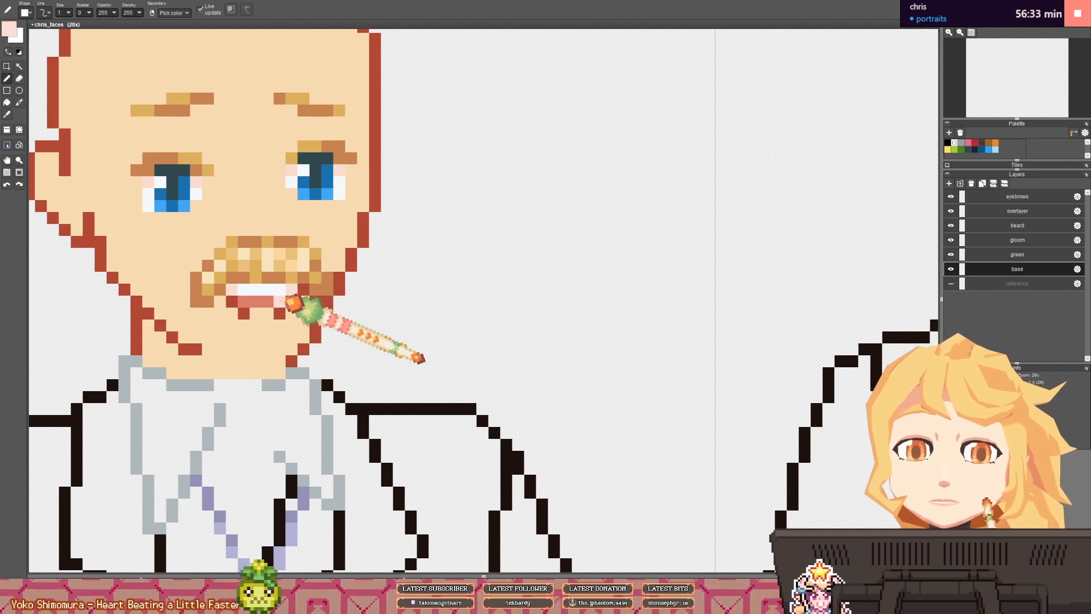
- Remove the red marks under the sad portrait's mouth and close the gap in its chin outline with dark red
scroll(286, 293, down, 2)
drag(240, 239, 473, 349)
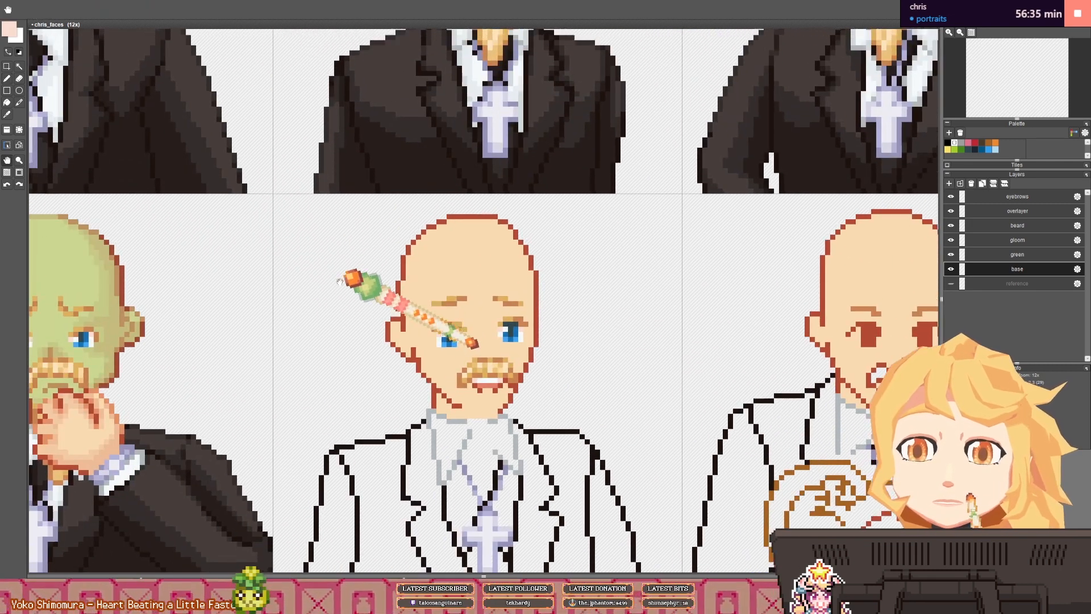
drag(336, 275, 255, 387)
scroll(258, 383, down, 1)
scroll(420, 149, up, 1)
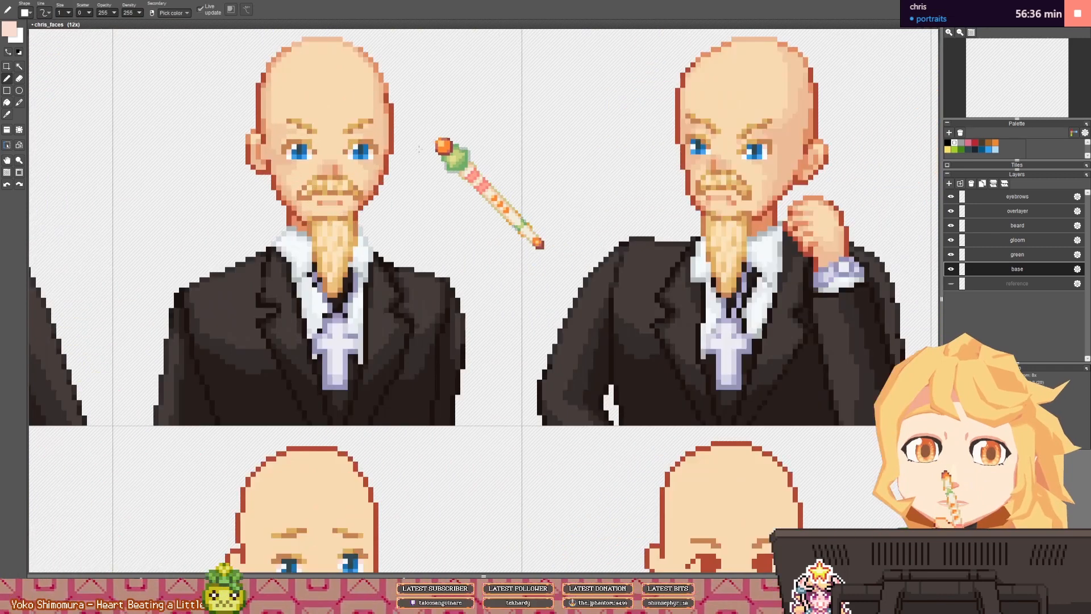
right_click(375, 165)
scroll(344, 292, up, 1)
drag(344, 293, 328, 102)
scroll(335, 277, down, 1)
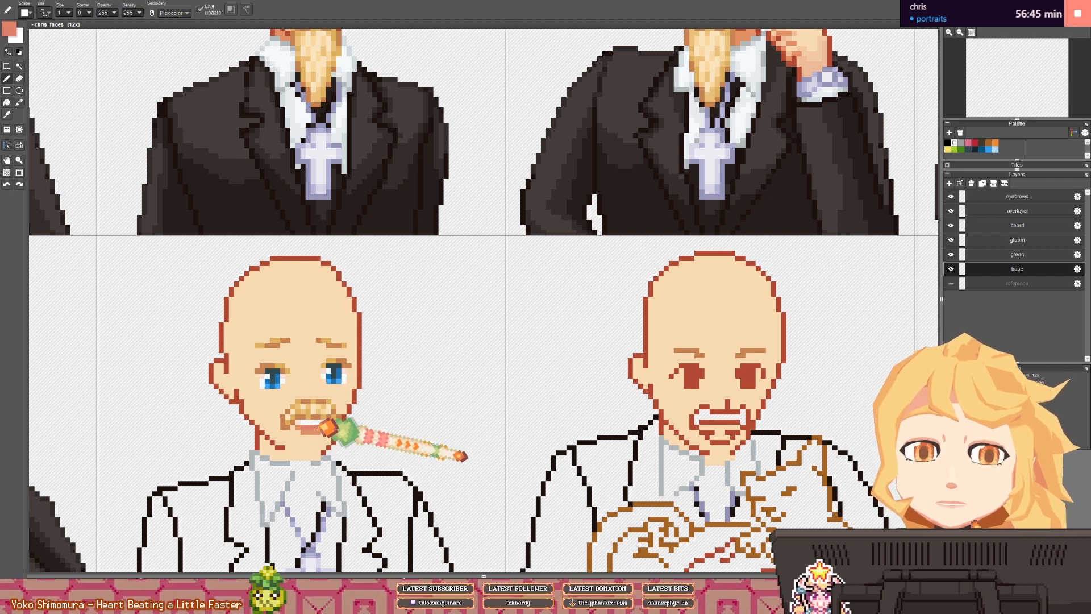
scroll(341, 423, down, 4)
scroll(387, 381, up, 3)
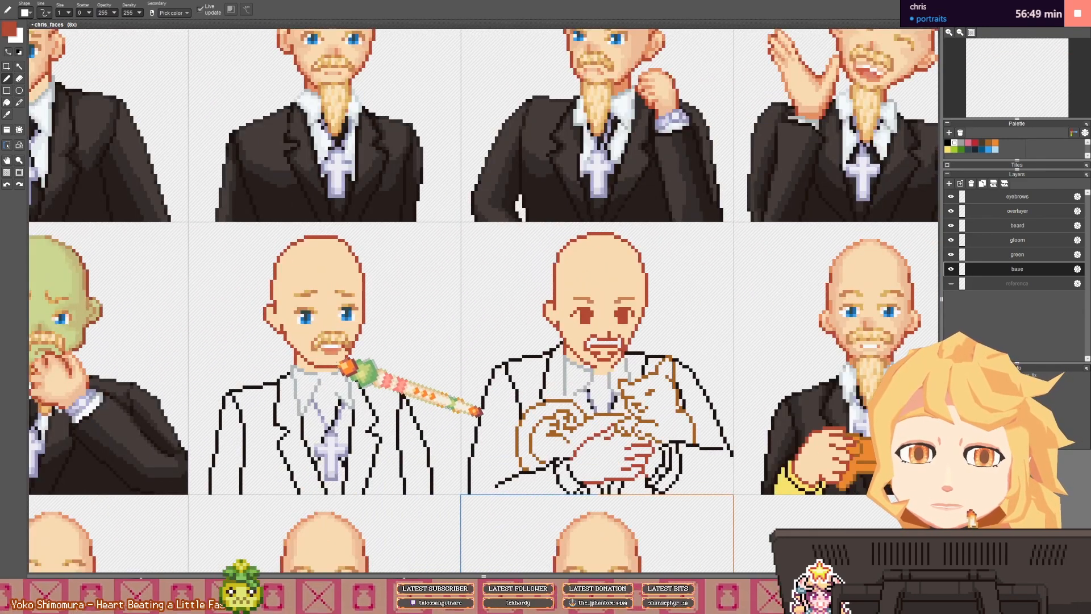
- Sample the orange skin shadow from the frowning front-facing portrait, fill the sad portrait's neck and shade inside its ear
scroll(356, 359, down, 1)
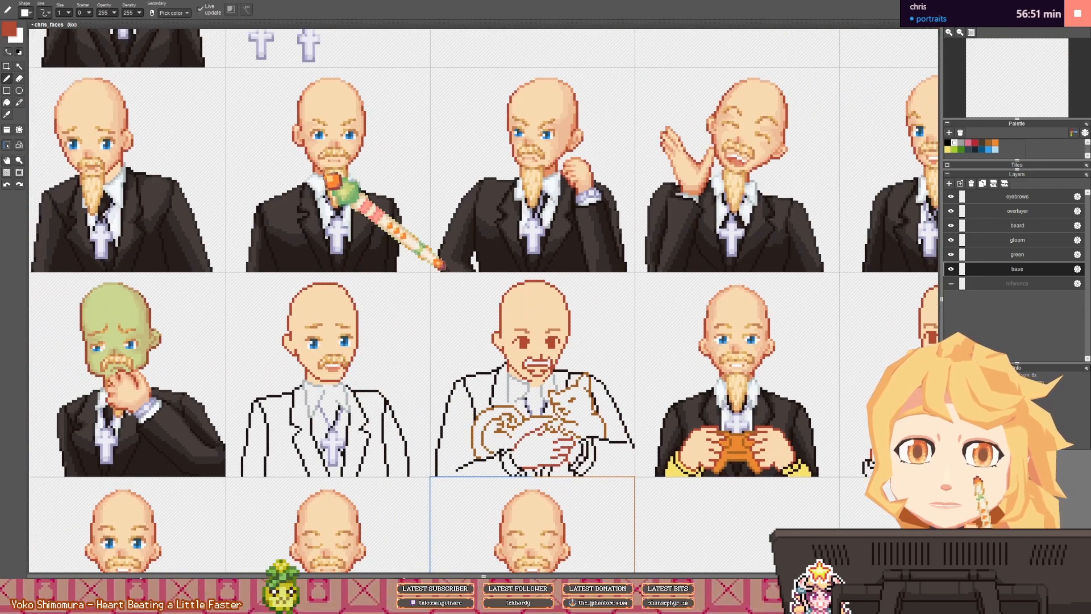
scroll(335, 170, up, 1)
right_click(320, 167)
scroll(316, 446, up, 3)
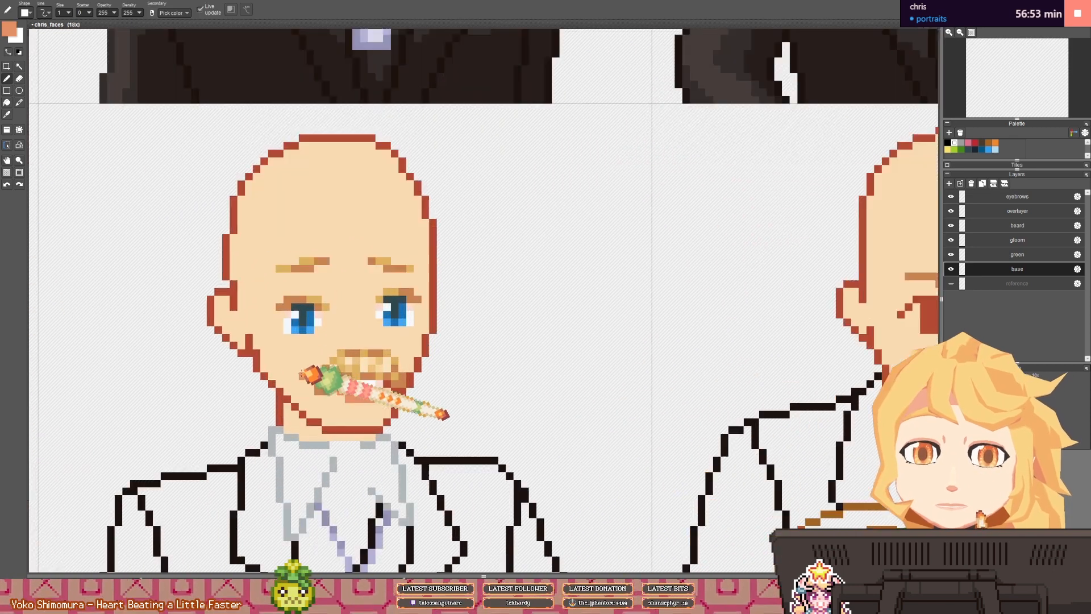
key(g)
mouse_move(208, 294)
mouse_down()
mouse_move(215, 307)
mouse_move(187, 284)
mouse_move(209, 278)
mouse_move(197, 246)
mouse_up()
click(222, 317)
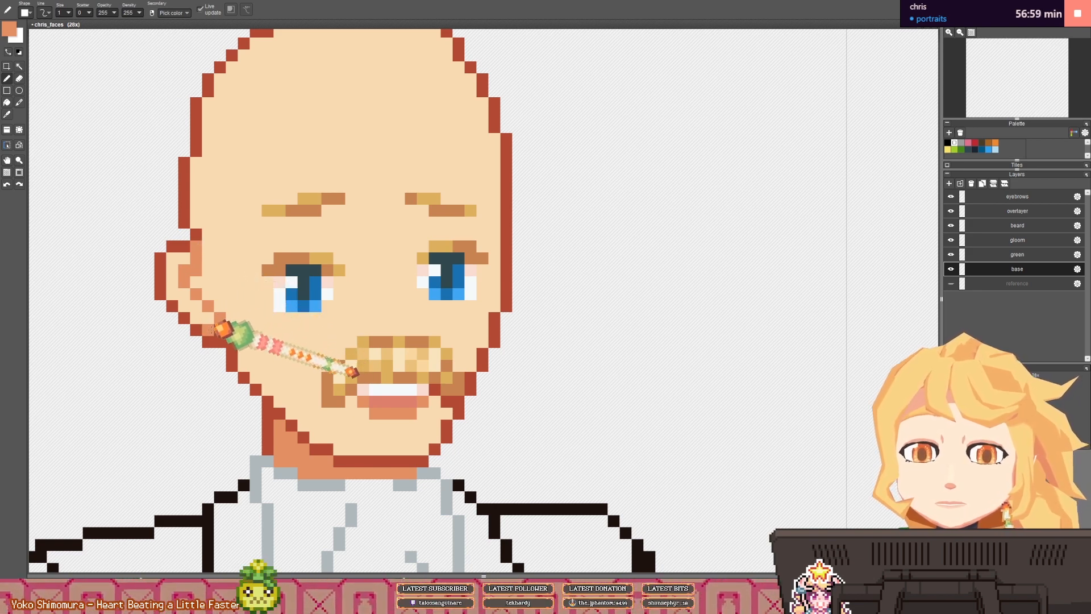
drag(213, 331, 199, 320)
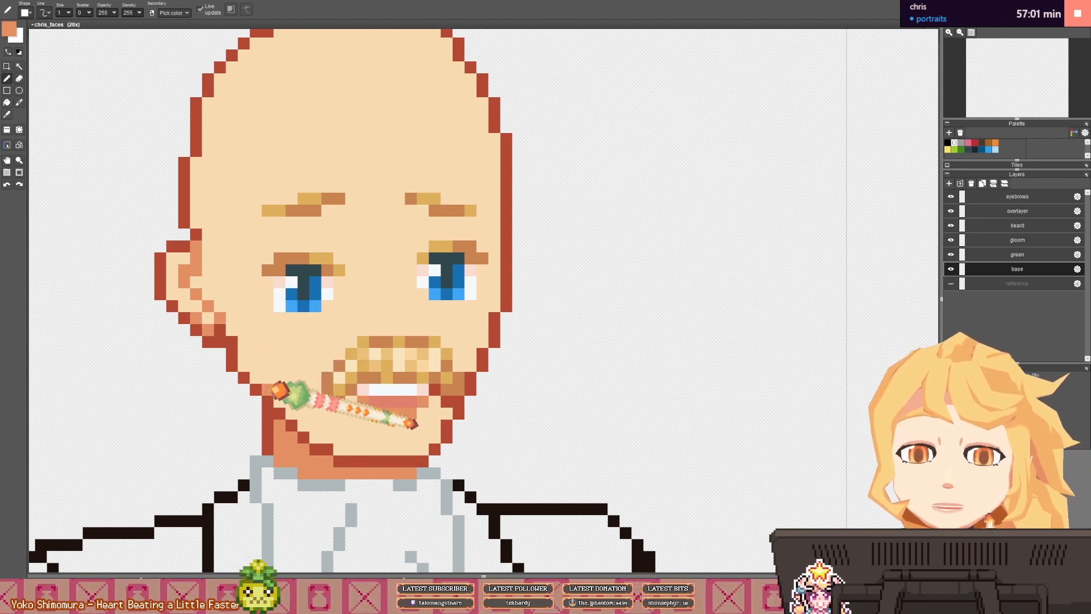
- Paint orange shadow pixels just inside the sad portrait's outline along the jaw, right cheek, forehead edge and left temple
drag(267, 389, 260, 376)
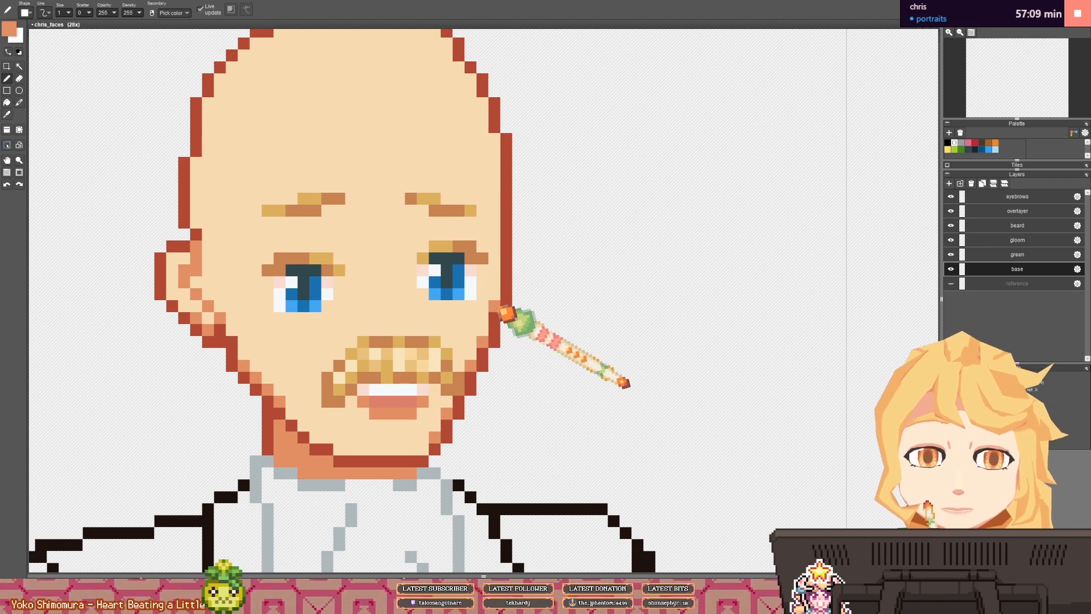
drag(494, 140, 494, 163)
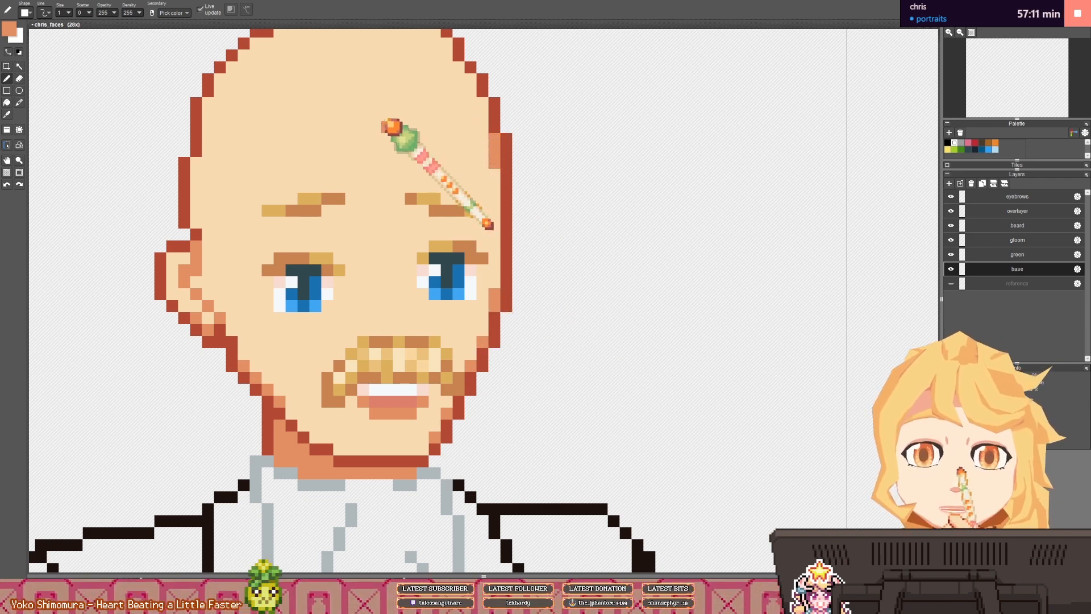
drag(382, 106, 372, 179)
drag(185, 295, 185, 284)
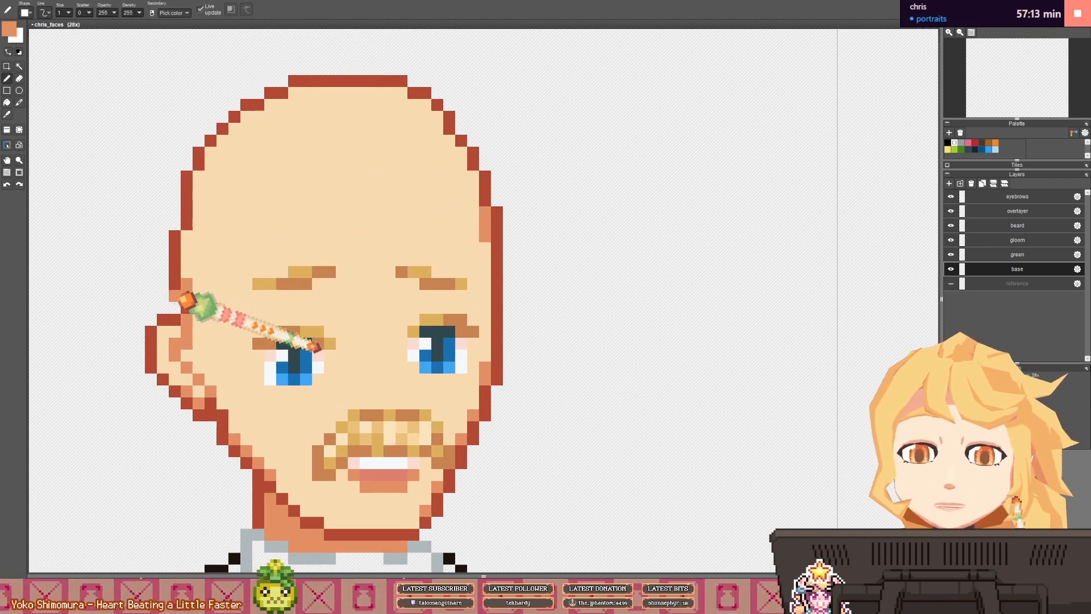
right_click(182, 306)
right_click(185, 294)
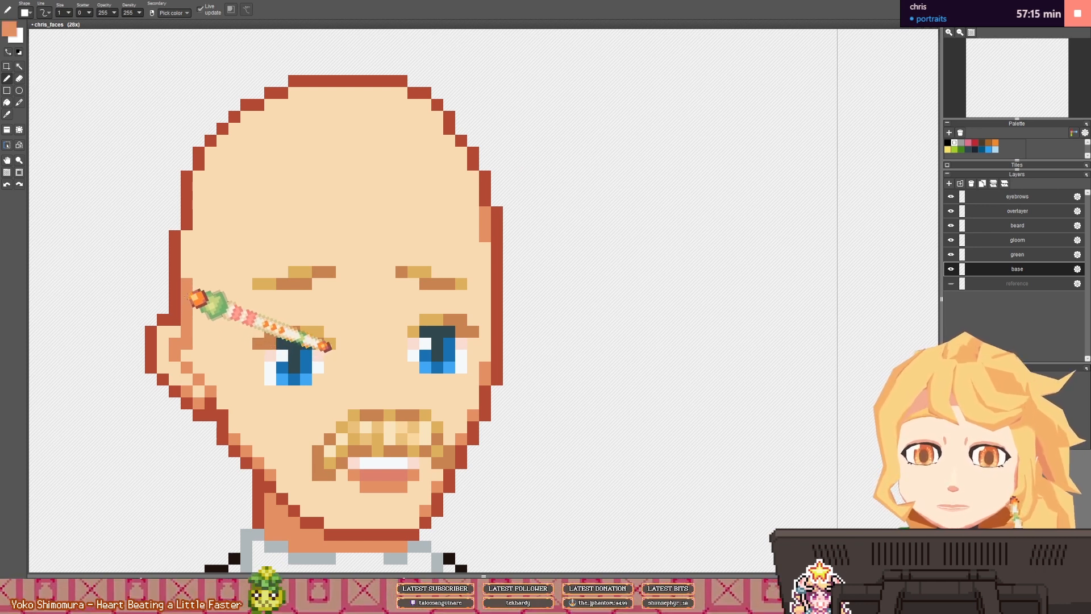
click(176, 308)
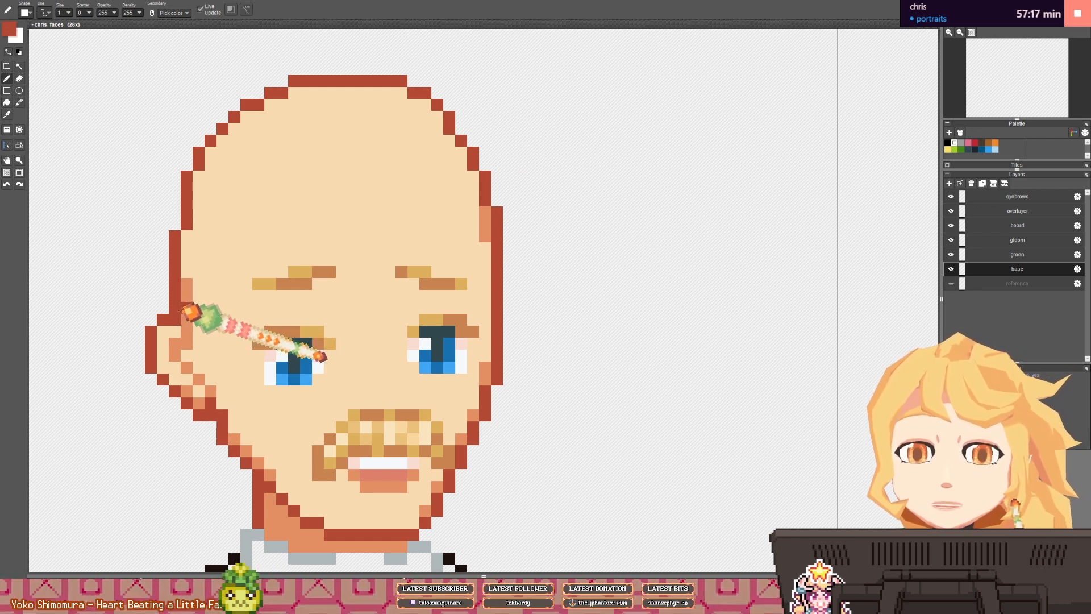
right_click(190, 310)
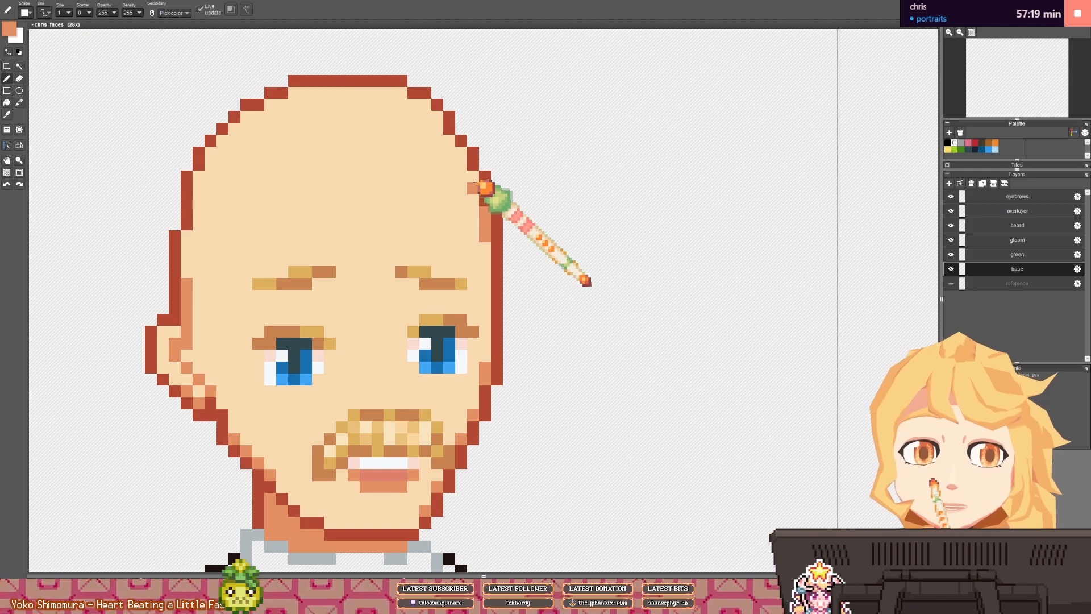
- Sample the light pinkish shadow tone from a finished portrait and shade the sad portrait's left cheek and outer eye area
scroll(479, 187, down, 5)
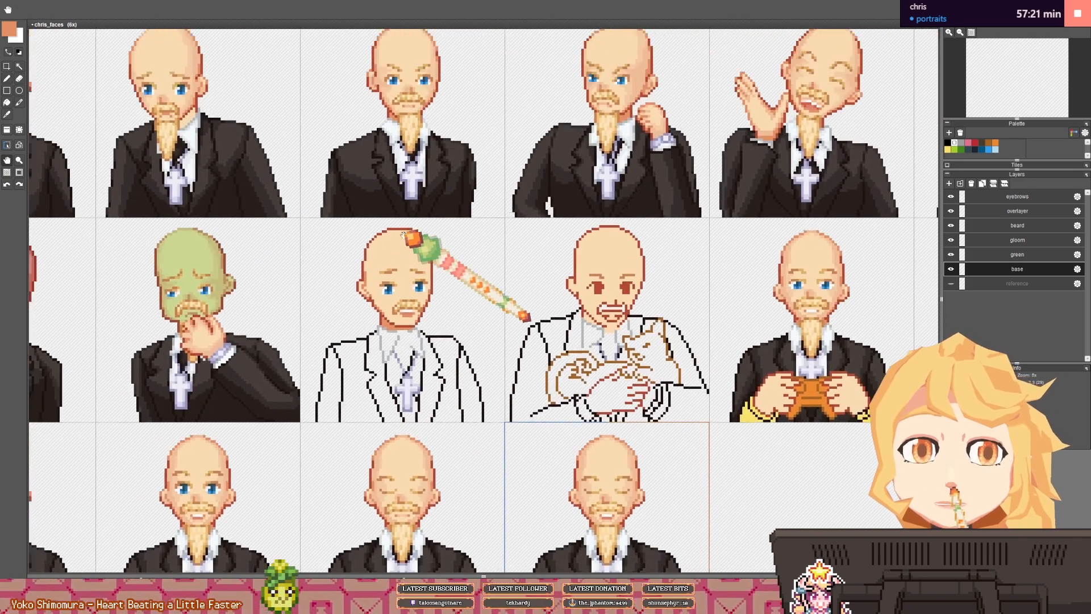
scroll(424, 111, up, 5)
scroll(422, 122, down, 5)
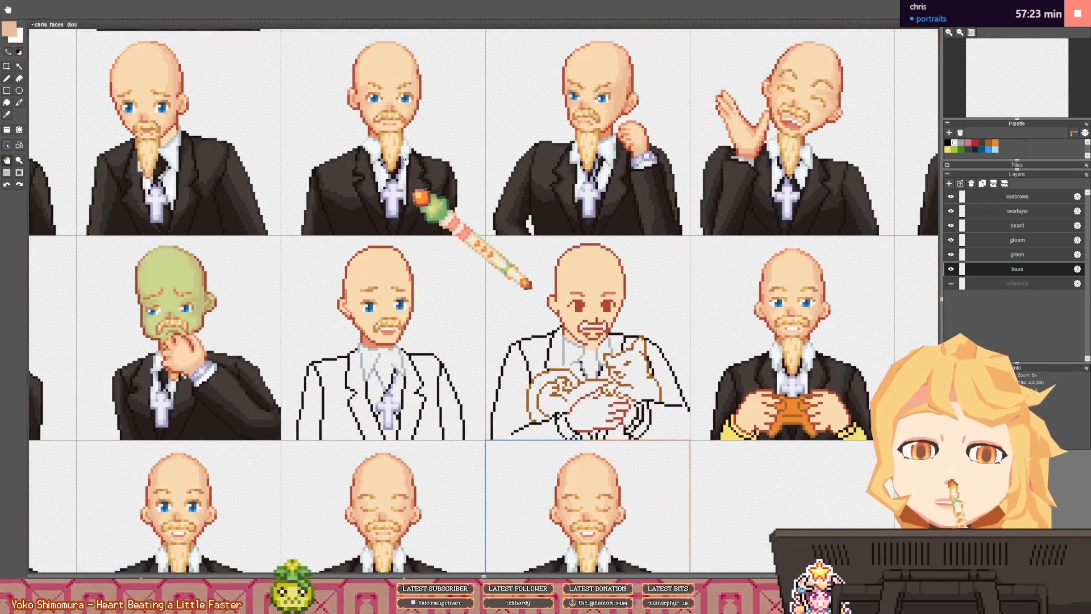
scroll(368, 148, up, 5)
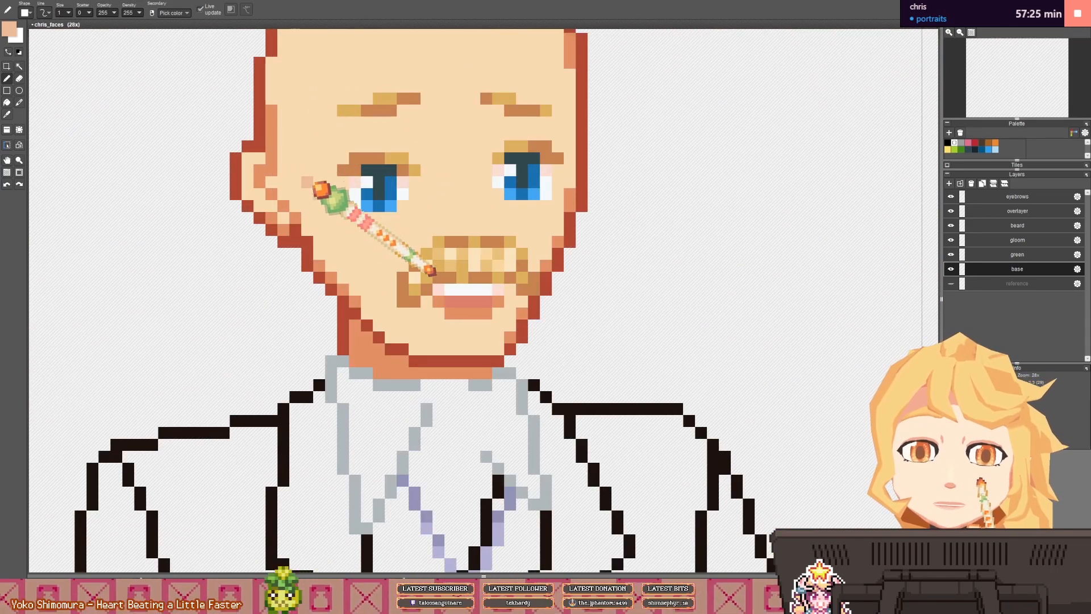
drag(312, 182, 336, 255)
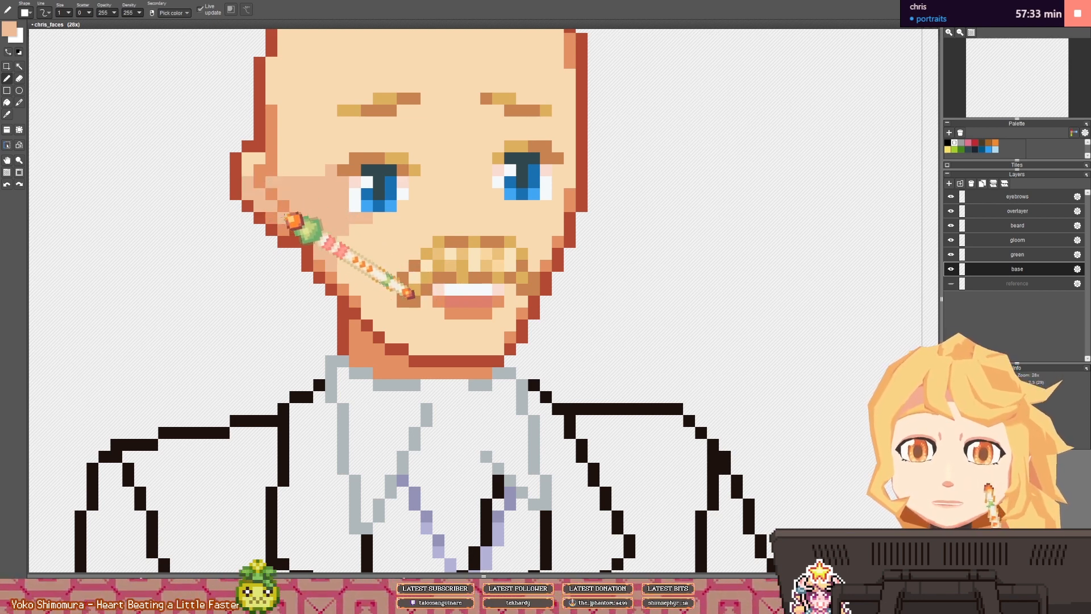
- Extend the light pinkish shadow up the left side of the sad portrait's head and add it above the right eye
scroll(286, 216, up, 3)
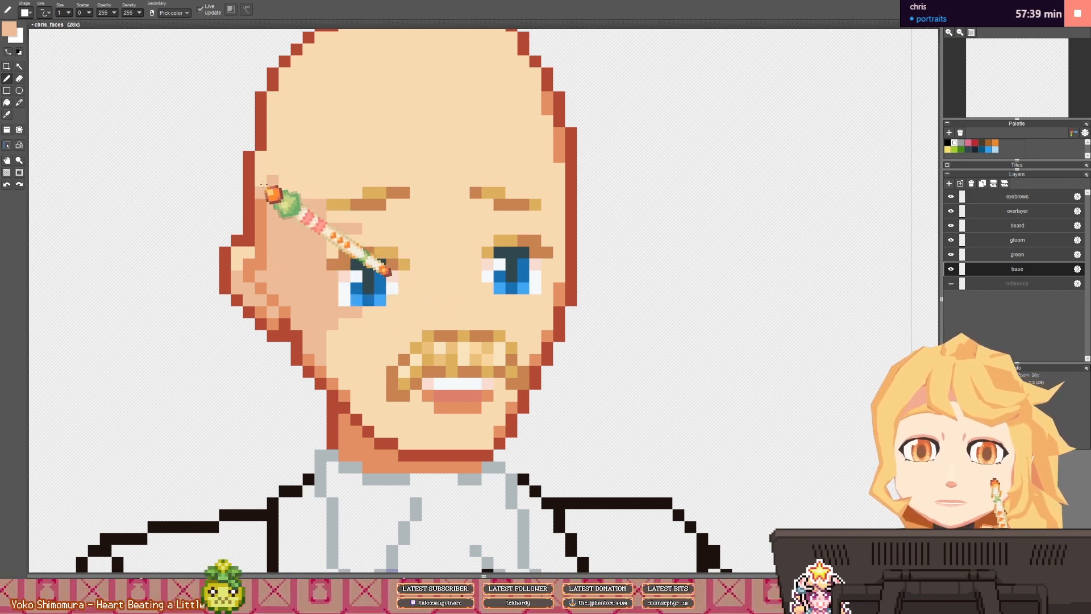
scroll(311, 270, up, 2)
mouse_move(310, 271)
mouse_down()
mouse_move(279, 231)
mouse_move(269, 166)
mouse_move(314, 254)
mouse_move(306, 263)
mouse_move(287, 243)
mouse_move(284, 269)
mouse_move(266, 226)
mouse_up()
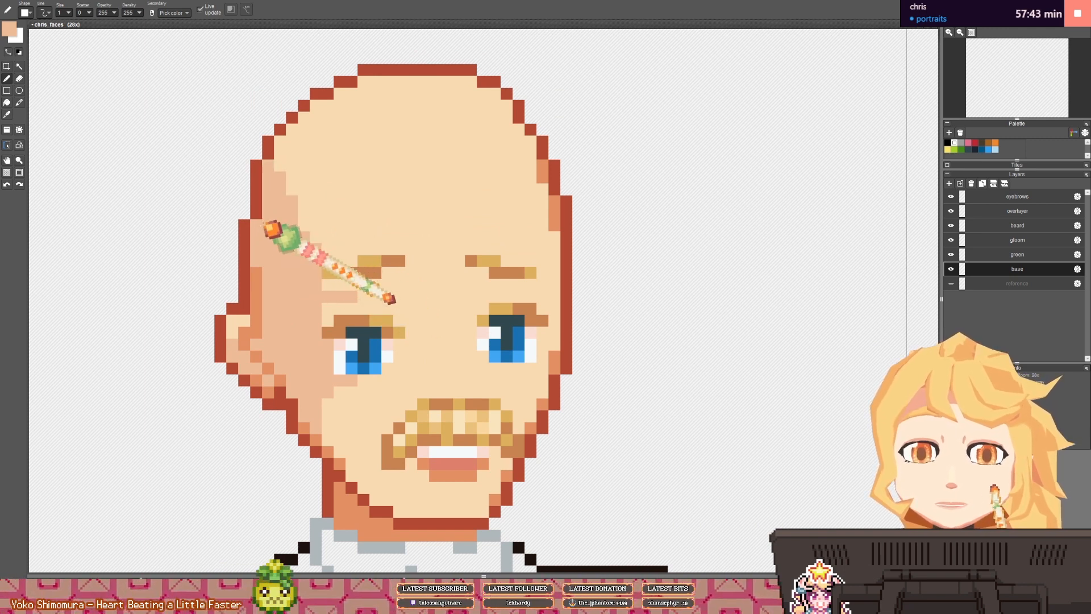
drag(390, 247, 290, 241)
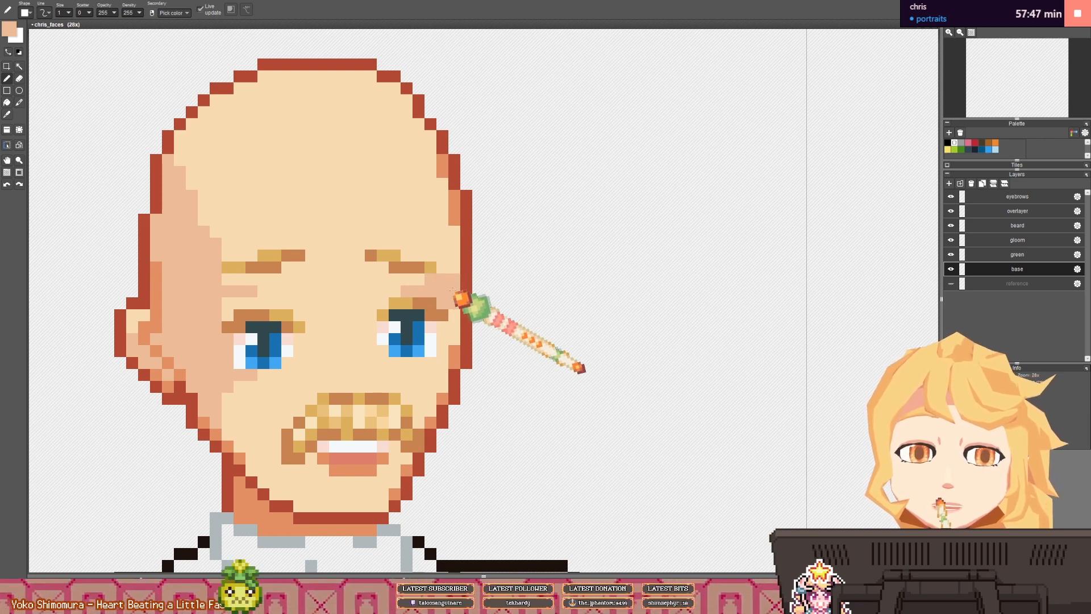
- Hide the eyebrows layer, paint over the red brow outlines on the base layer with skin tone, and show the layer again
click(951, 196)
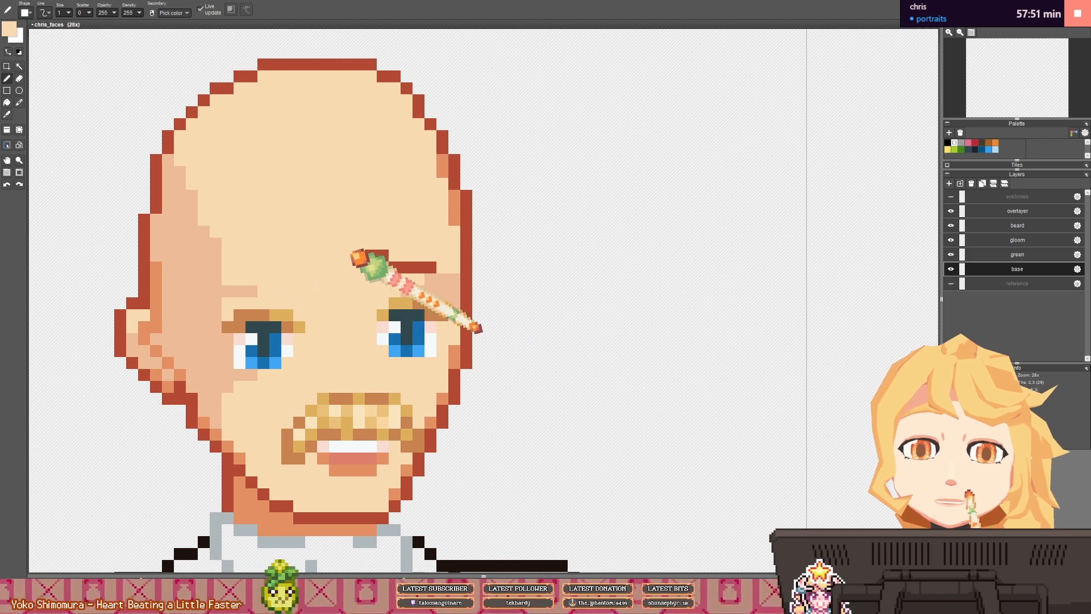
click(951, 254)
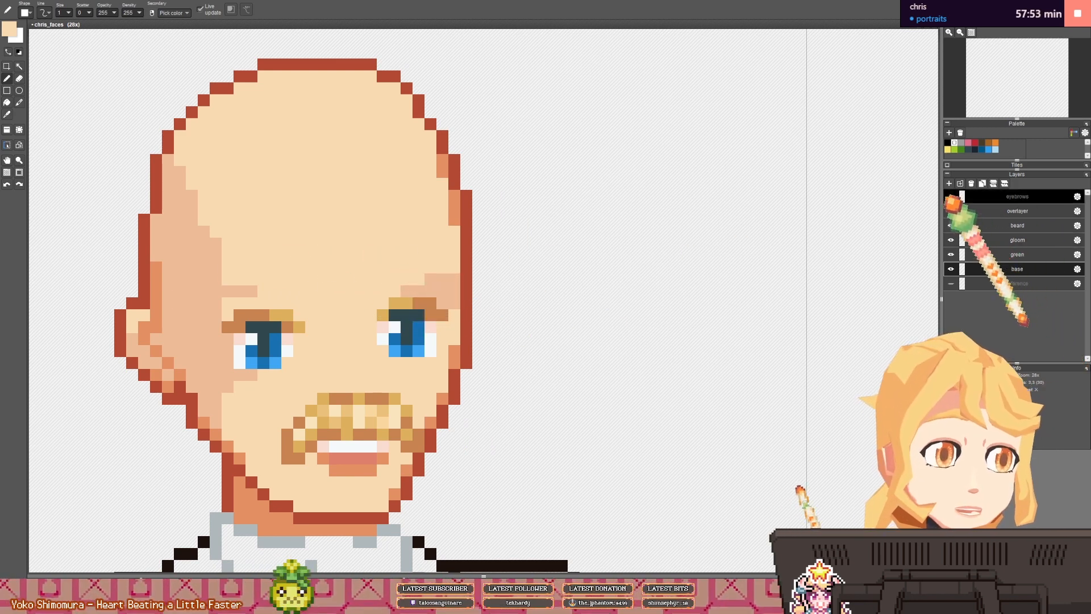
click(950, 196)
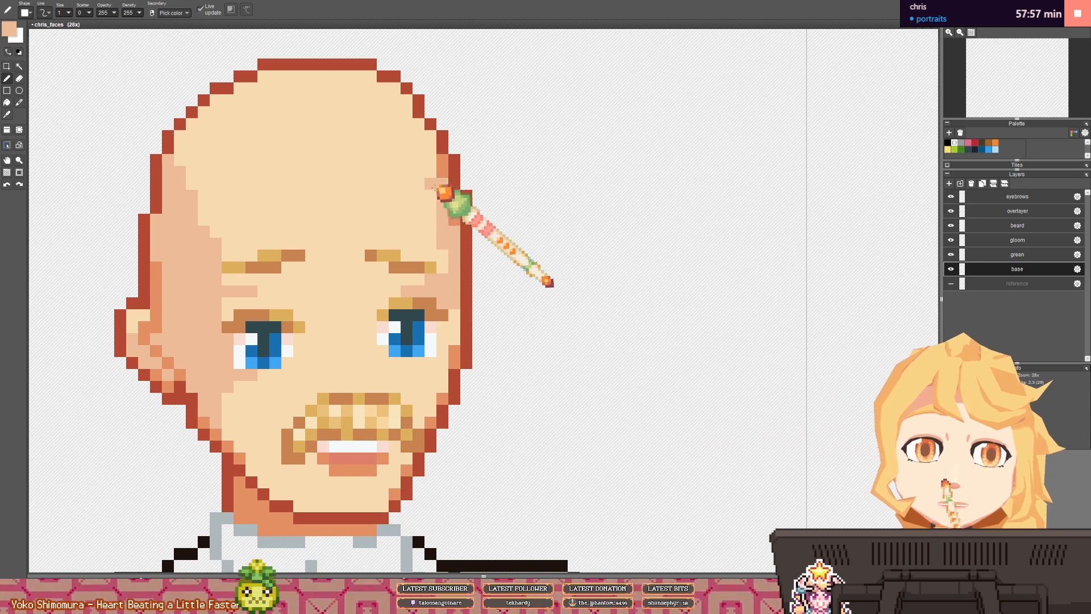
- Shade the right side of the sad portrait's forehead with light pinkish shadow and resample orange from the frowning front-facing portrait
scroll(417, 124, down, 4)
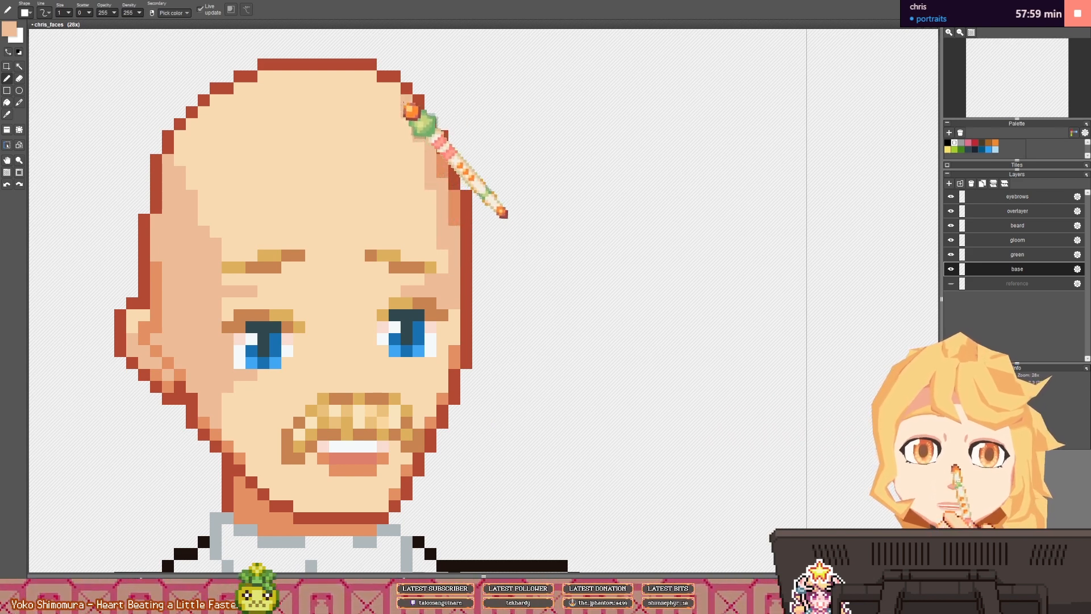
scroll(447, 311, up, 3)
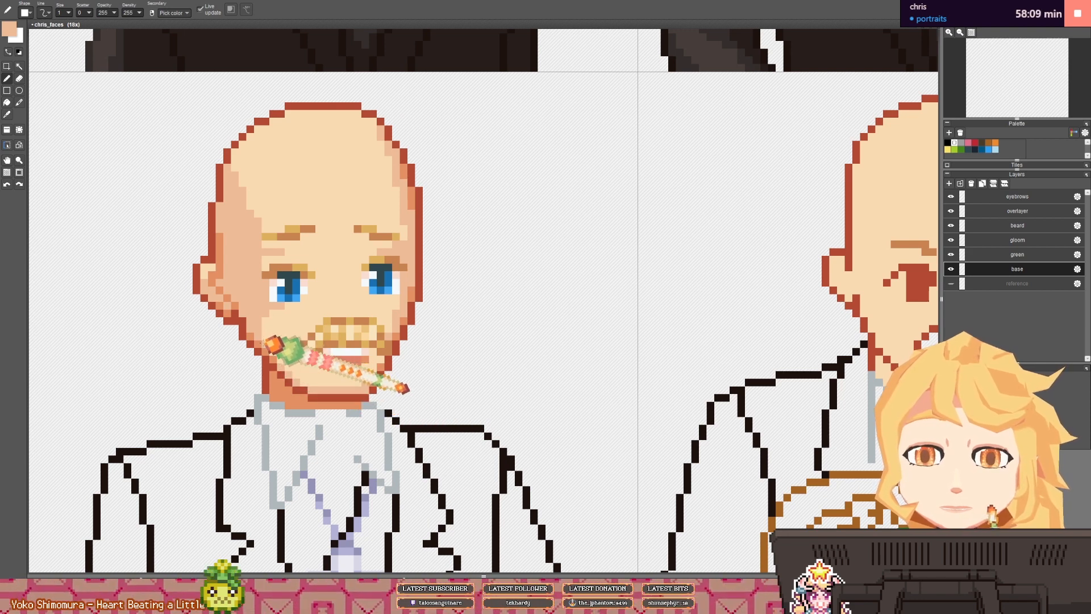
scroll(271, 316, down, 3)
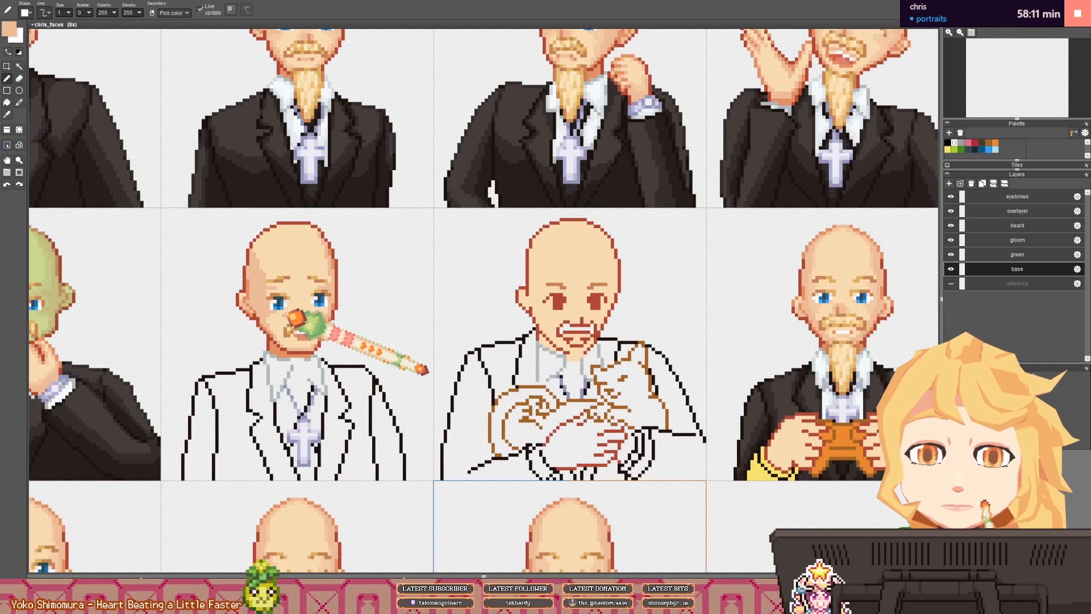
scroll(293, 183, up, 3)
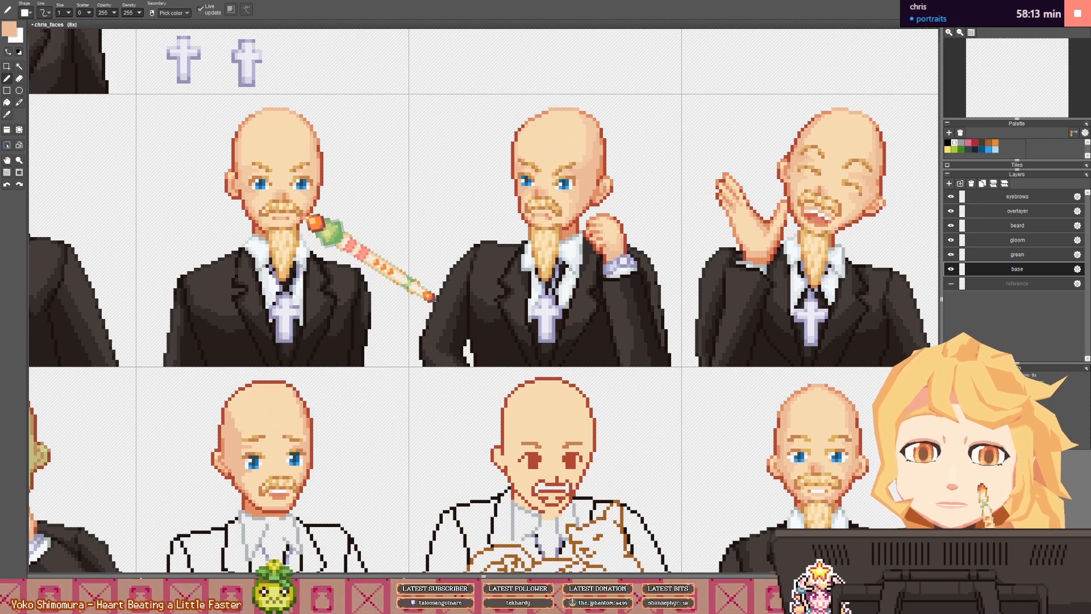
scroll(409, 398, down, 3)
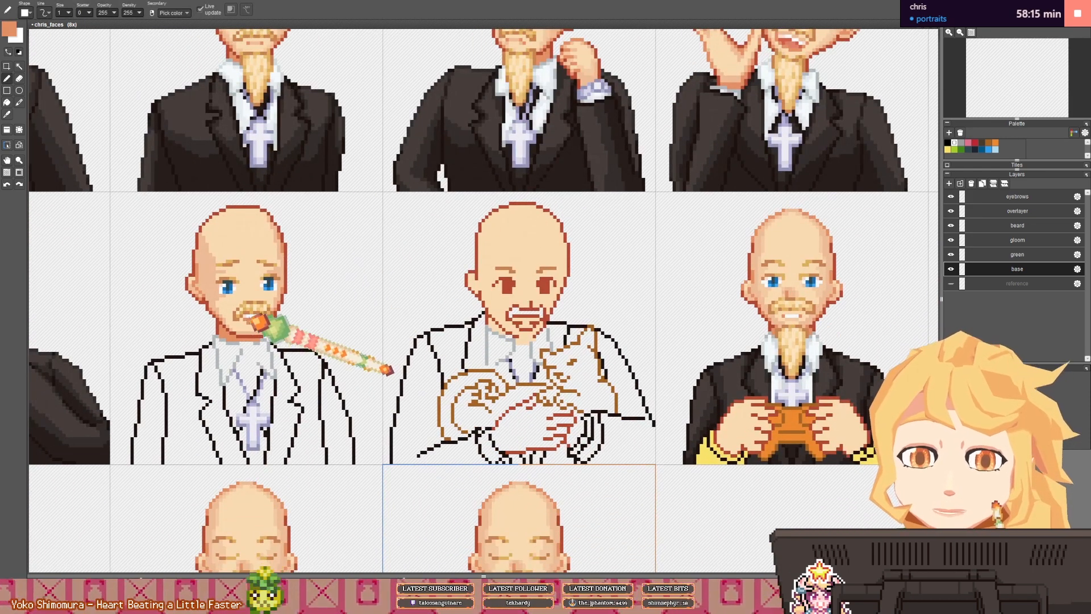
- Shade the side of the nose on the worried, moustached portrait with a light skin-shadow tone sampled from the face
scroll(267, 253, up, 3)
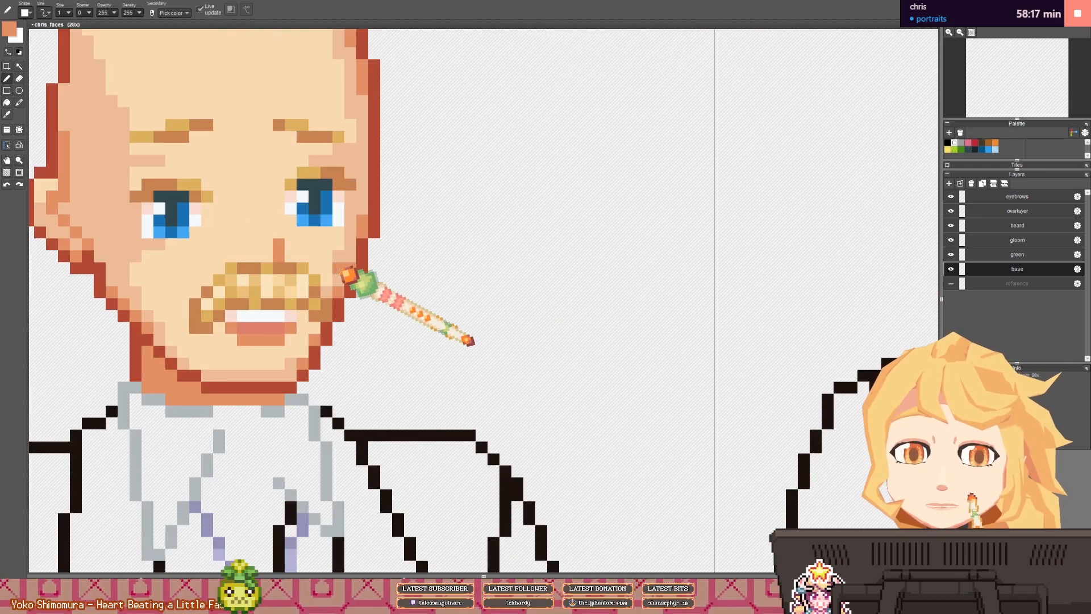
right_click(280, 251)
drag(268, 248, 266, 254)
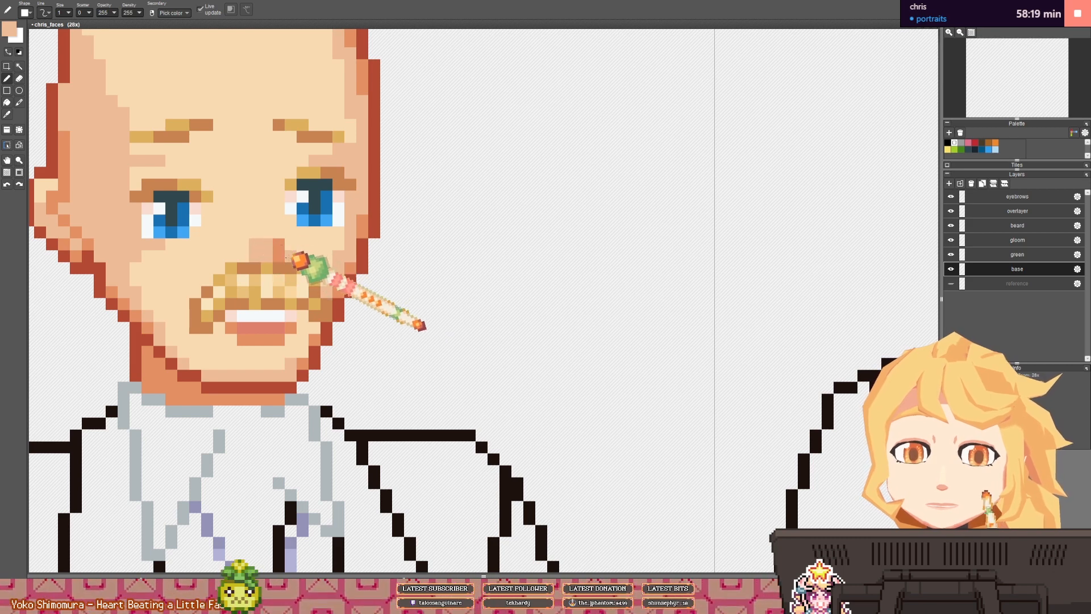
scroll(358, 267, down, 4)
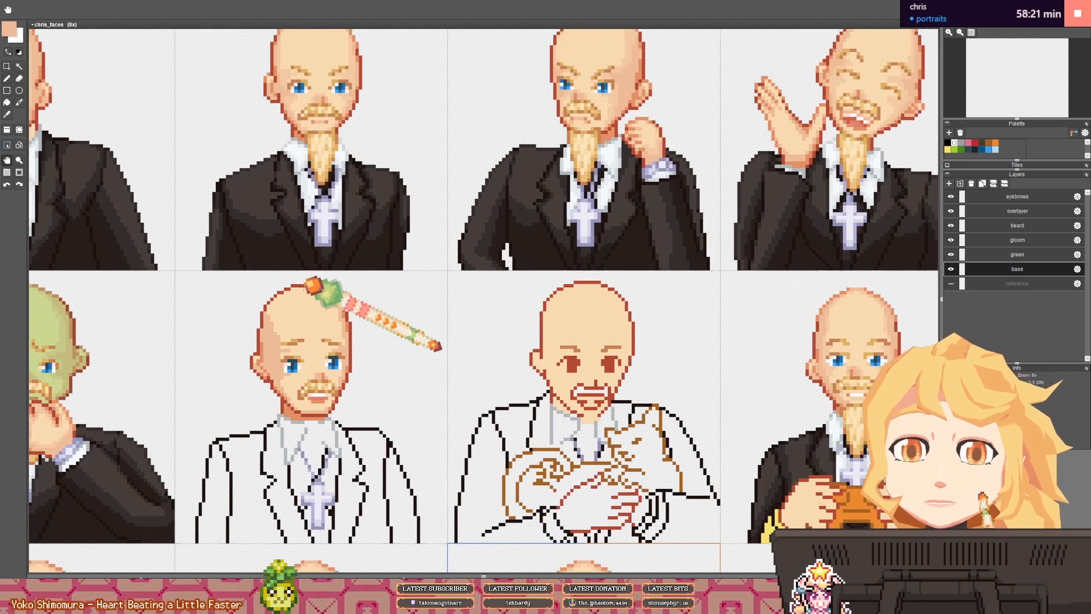
- Shade the far edge of the worried portrait's head and soften the upper curves of its red outline with orange
scroll(331, 104, up, 2)
right_click(354, 103)
scroll(377, 138, down, 3)
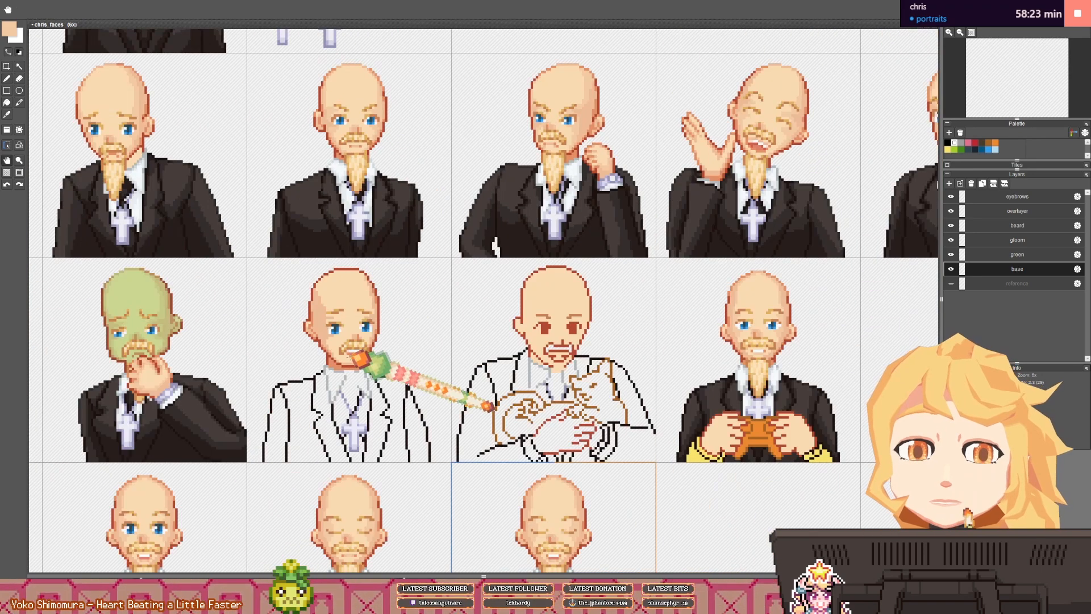
drag(353, 341, 332, 268)
scroll(334, 262, up, 3)
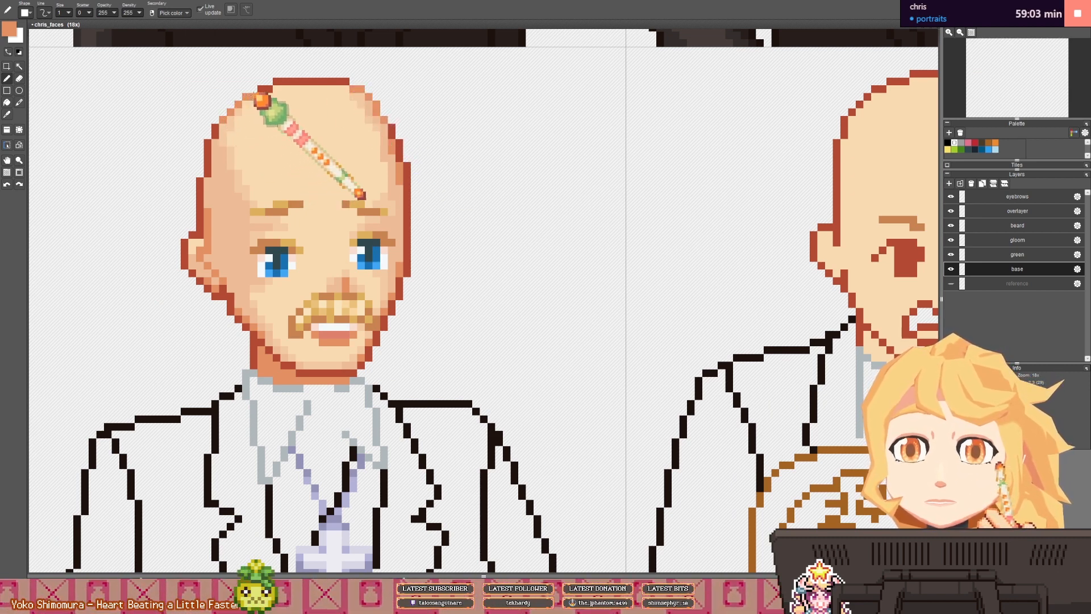
- Lighten the outline across the top of the worried portrait's bald head with a skin tone sampled from its shaded side
right_click(220, 175)
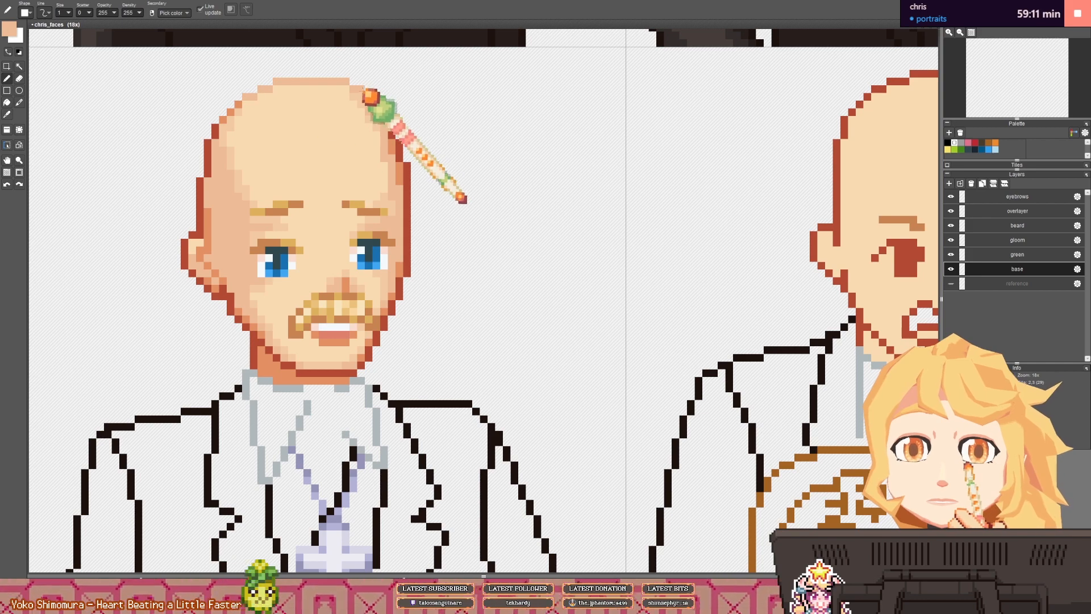
scroll(477, 210, down, 3)
scroll(495, 218, up, 3)
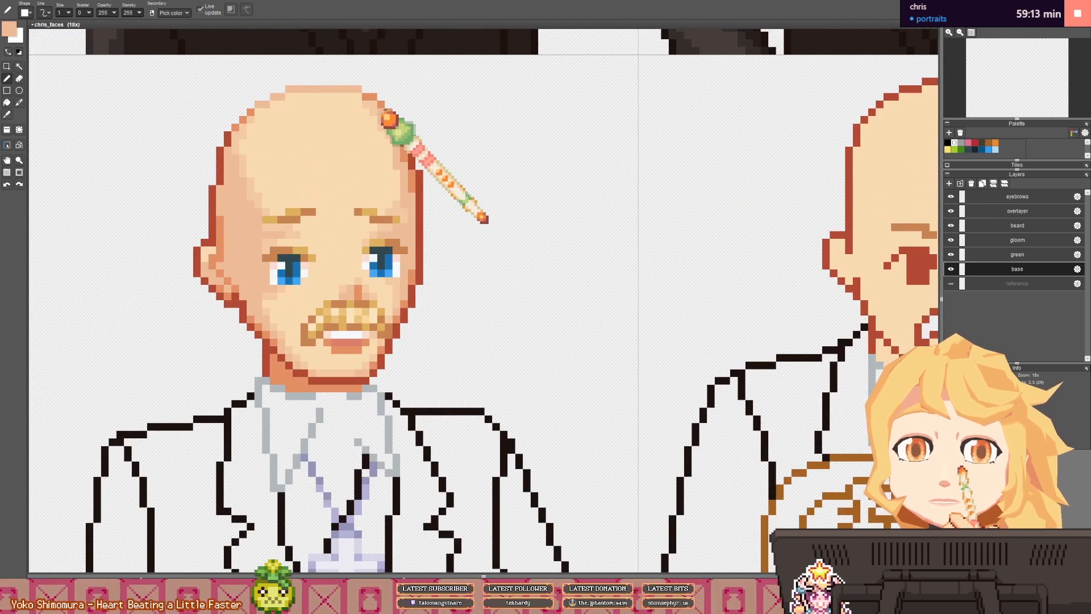
scroll(484, 214, down, 3)
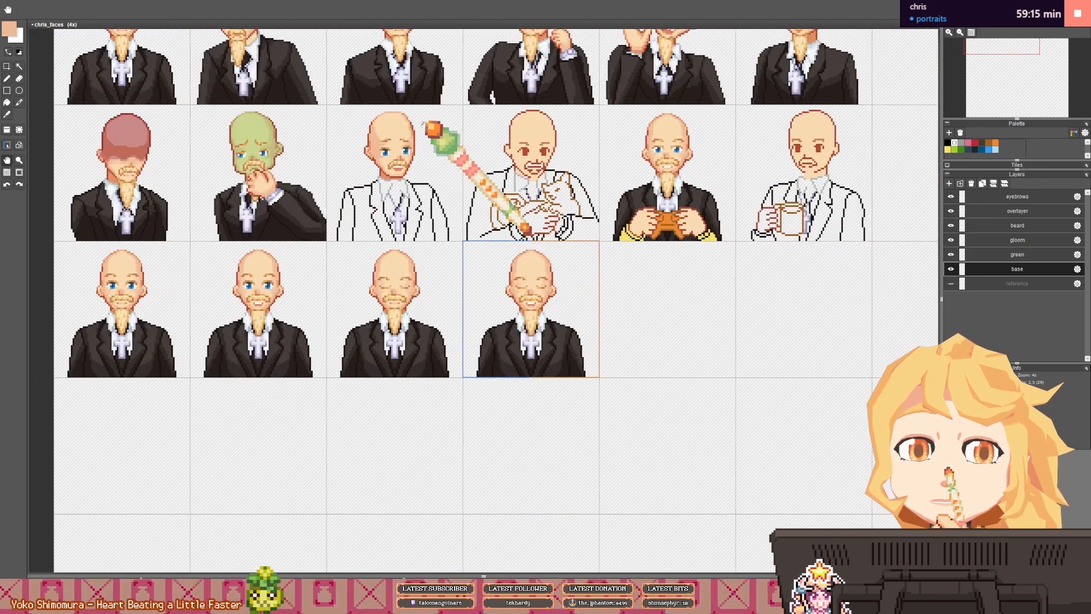
scroll(449, 171, up, 3)
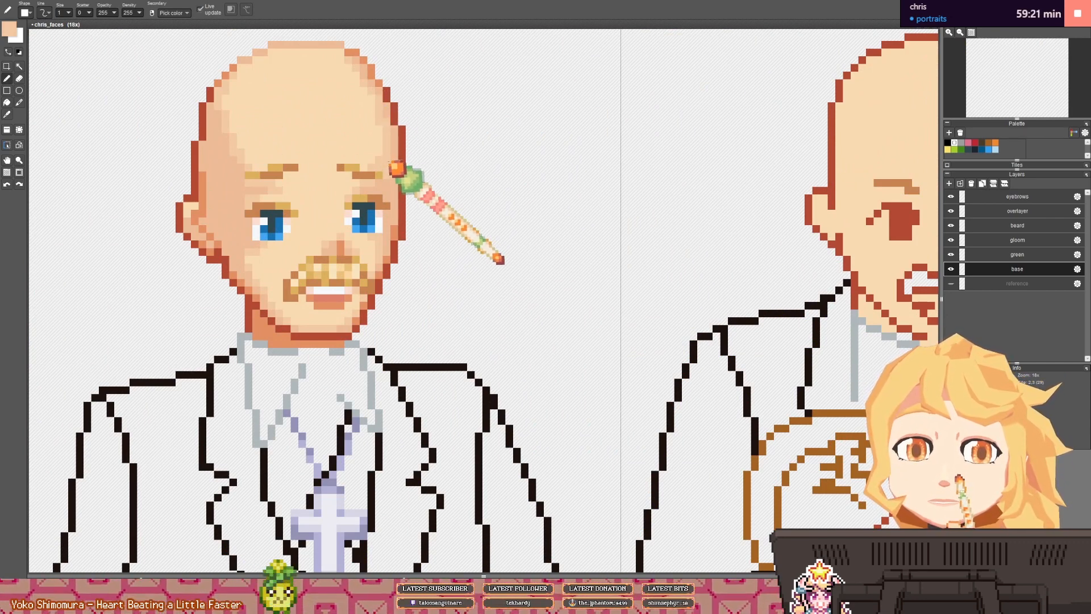
scroll(426, 159, down, 3)
scroll(446, 164, up, 2)
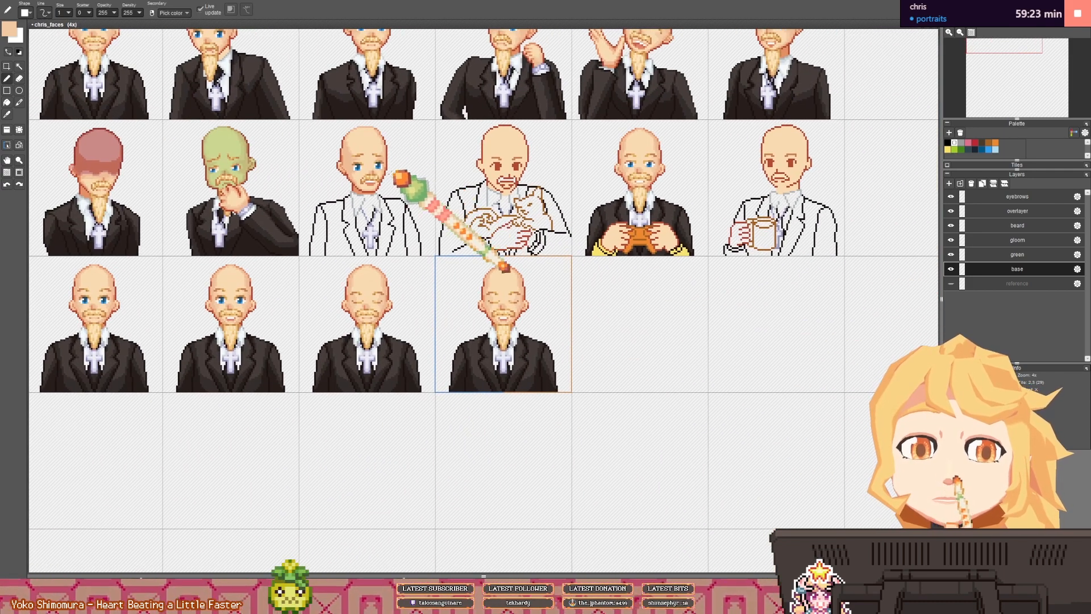
scroll(363, 166, up, 3)
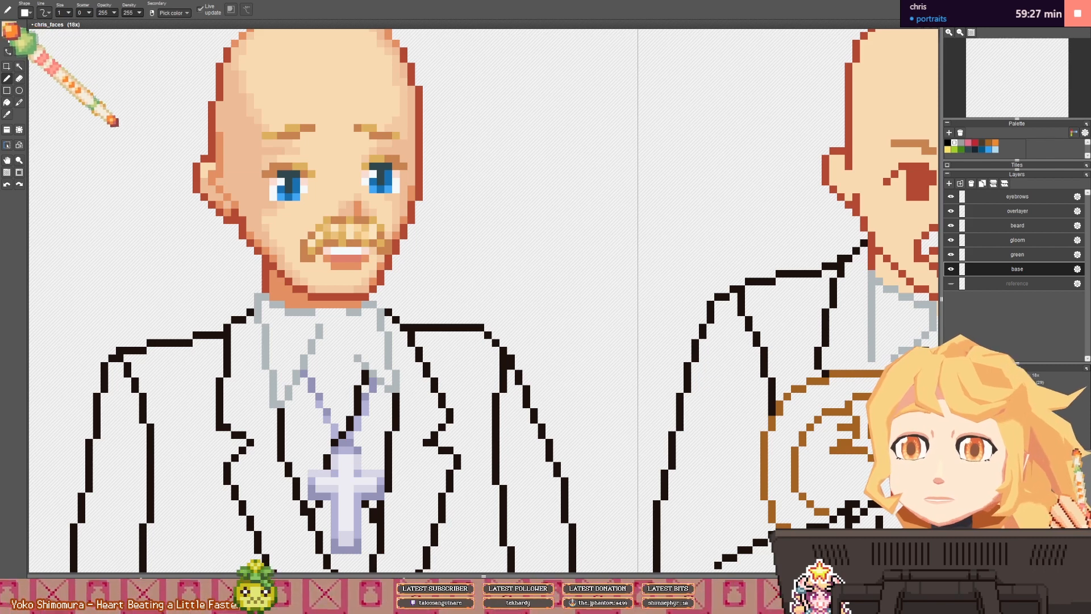
- Set the foreground color to pink RGB 247, 174, 149 and paint blush patches under both eyes of the worried portrait
click(9, 29)
drag(155, 148, 135, 134)
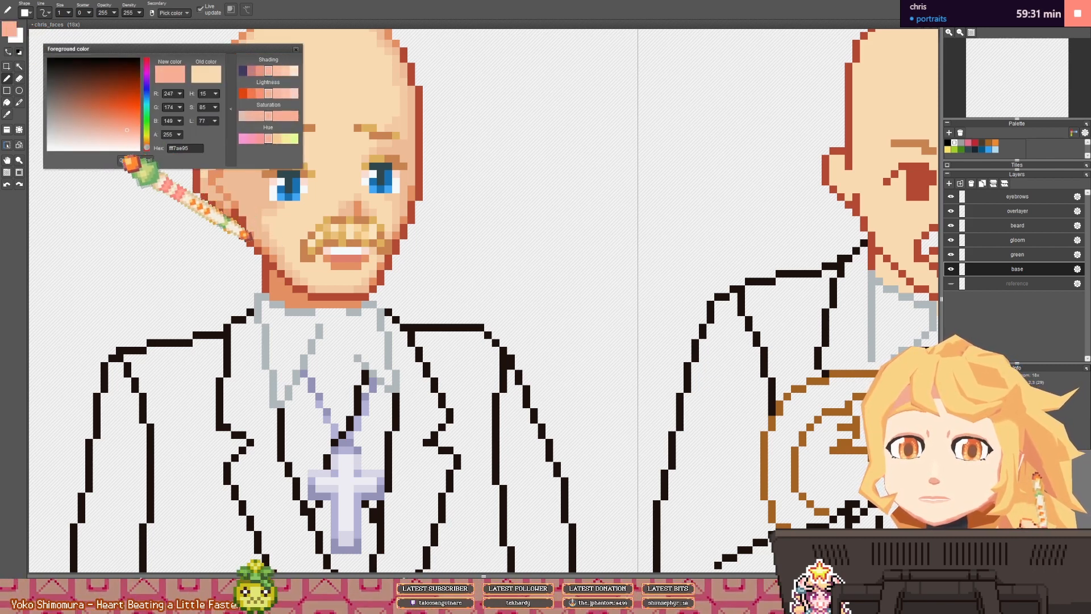
click(123, 160)
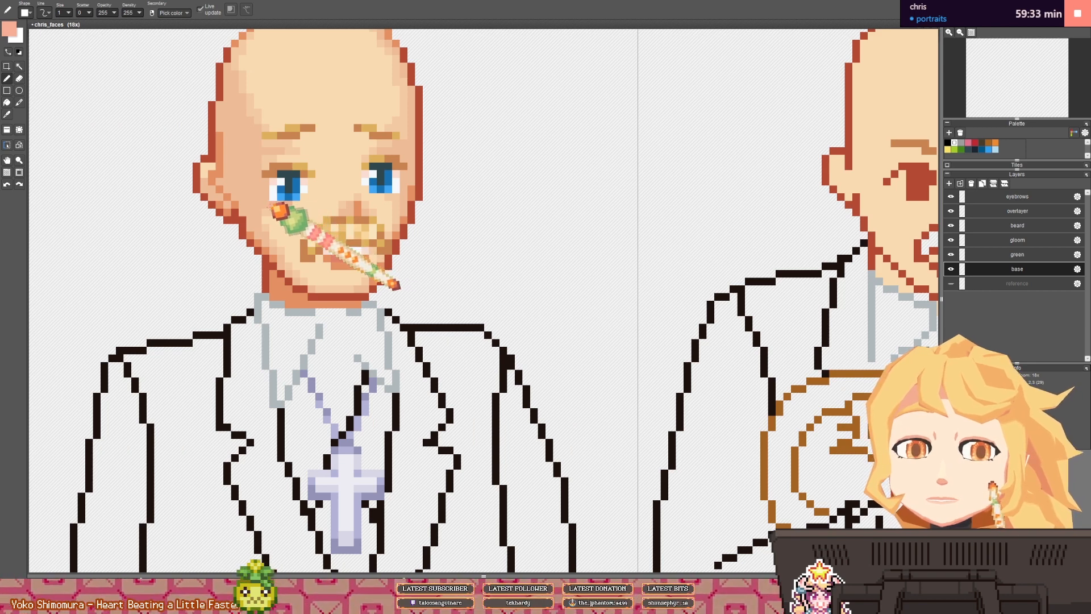
click(274, 213)
mouse_move(279, 218)
mouse_down()
mouse_move(301, 215)
mouse_move(259, 219)
mouse_up()
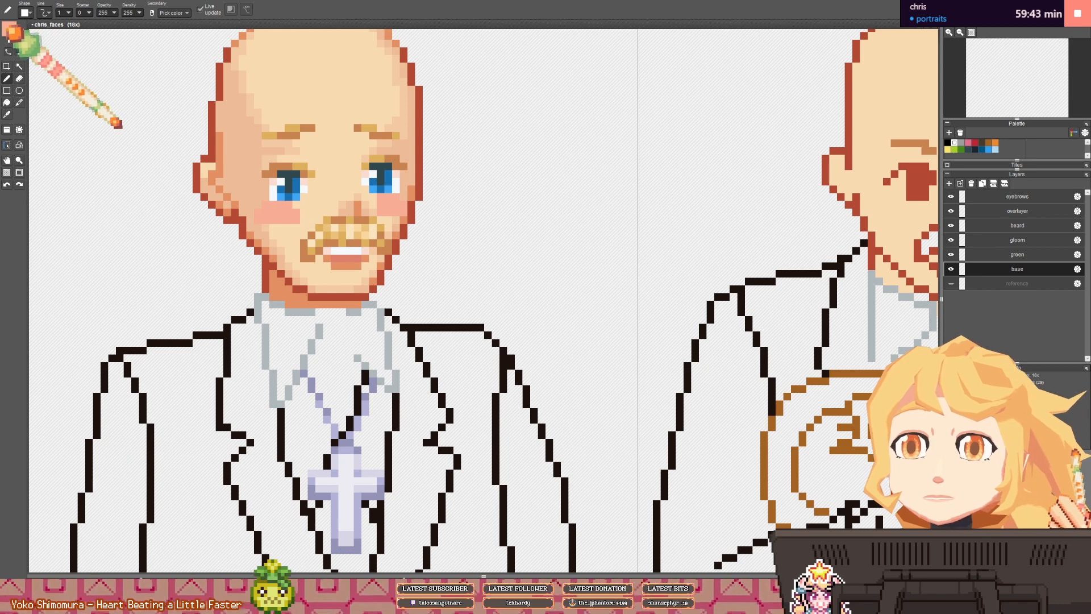
- Set the foreground color to RGB 240, 144, 111 and dot a checkered texture over the blush on both cheeks
click(9, 29)
drag(126, 121, 121, 119)
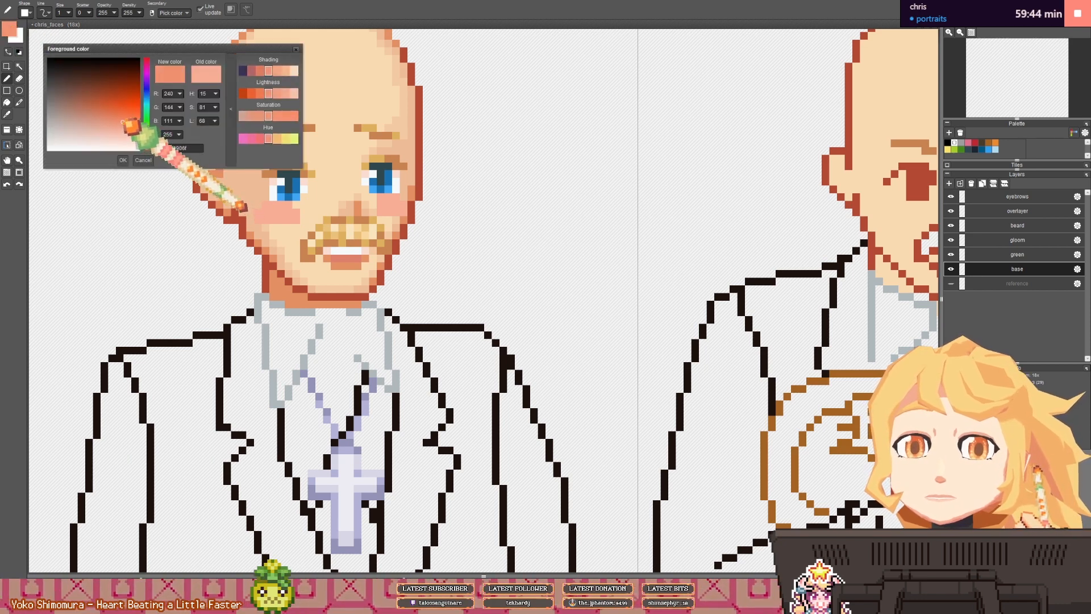
click(121, 159)
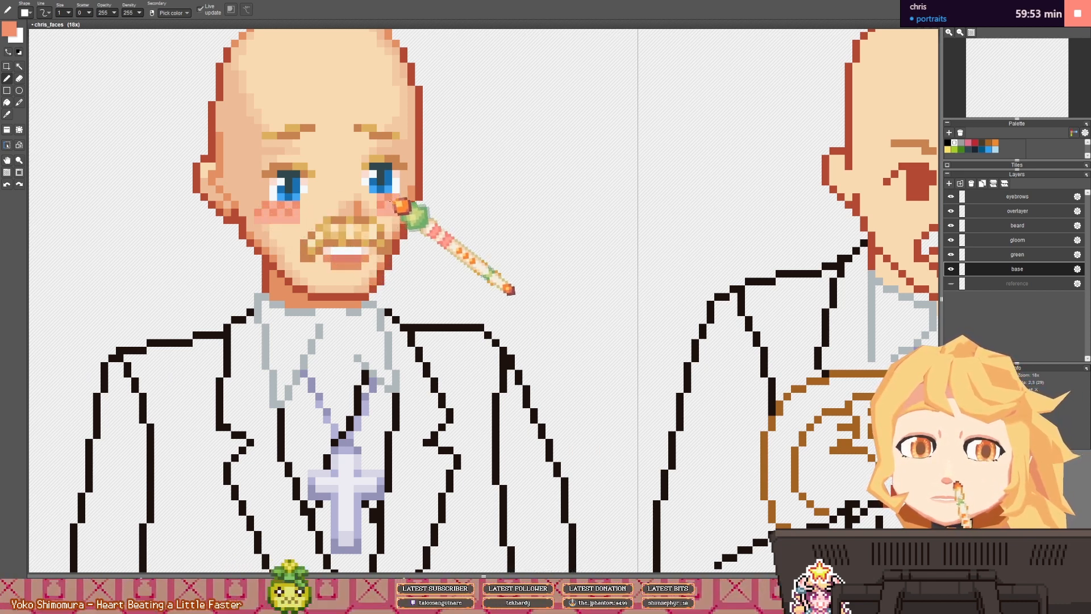
scroll(412, 205, down, 3)
scroll(409, 206, up, 2)
scroll(398, 208, down, 2)
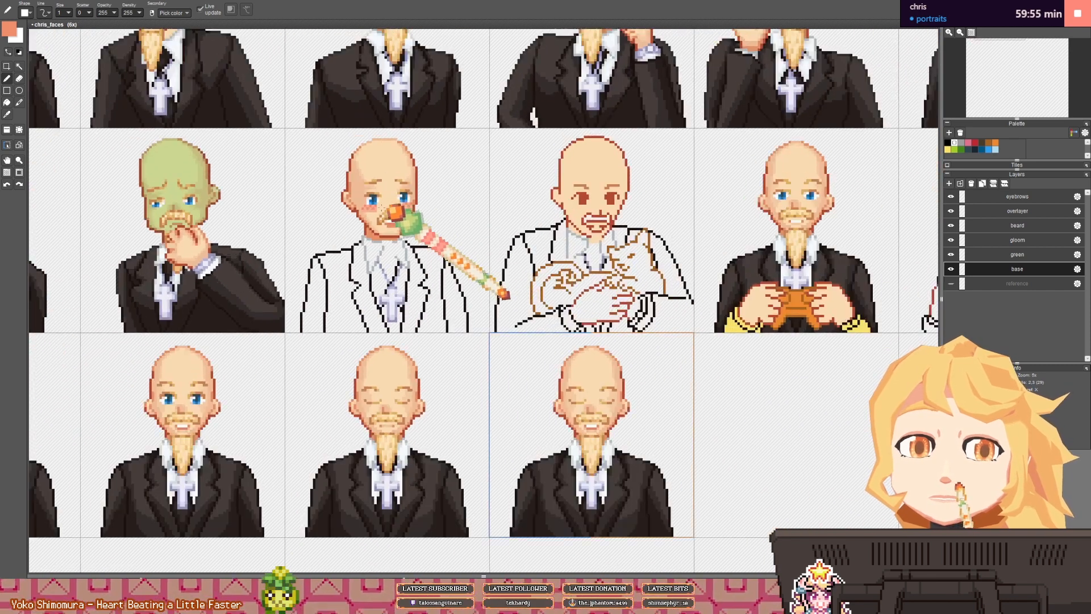
- Sample the blush pink, change it to a lighter pink, and soften the edges of the blush on both cheeks
scroll(385, 206, up, 2)
right_click(361, 210)
click(9, 29)
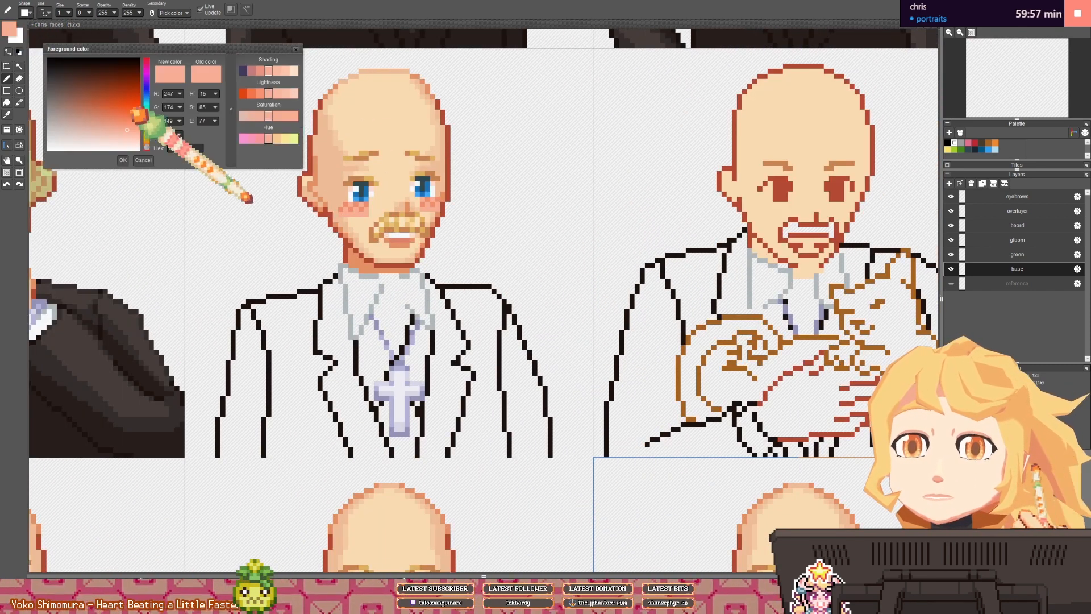
click(140, 160)
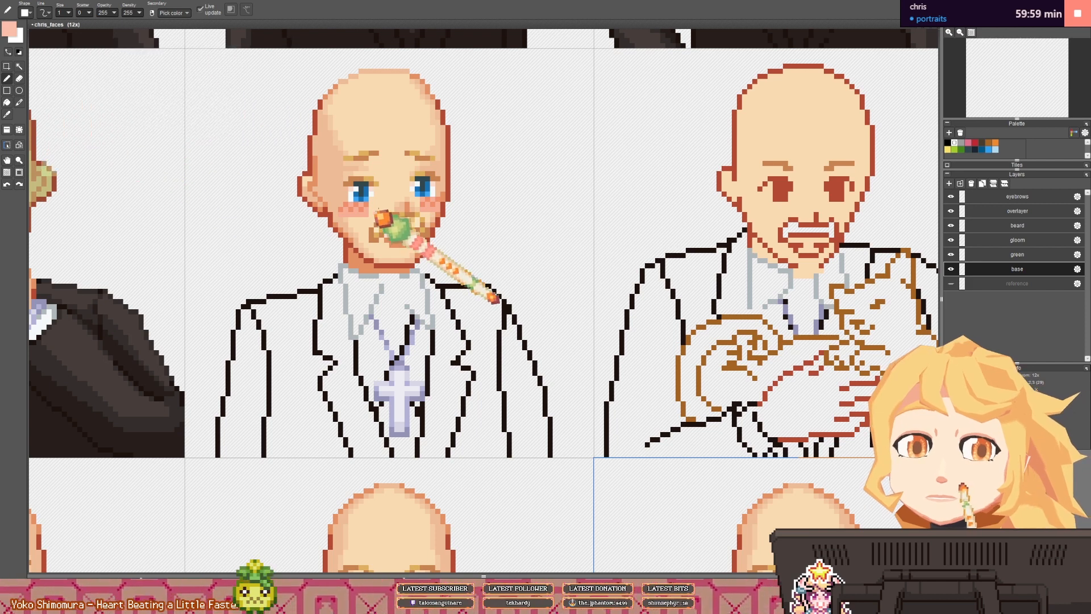
scroll(367, 209, up, 3)
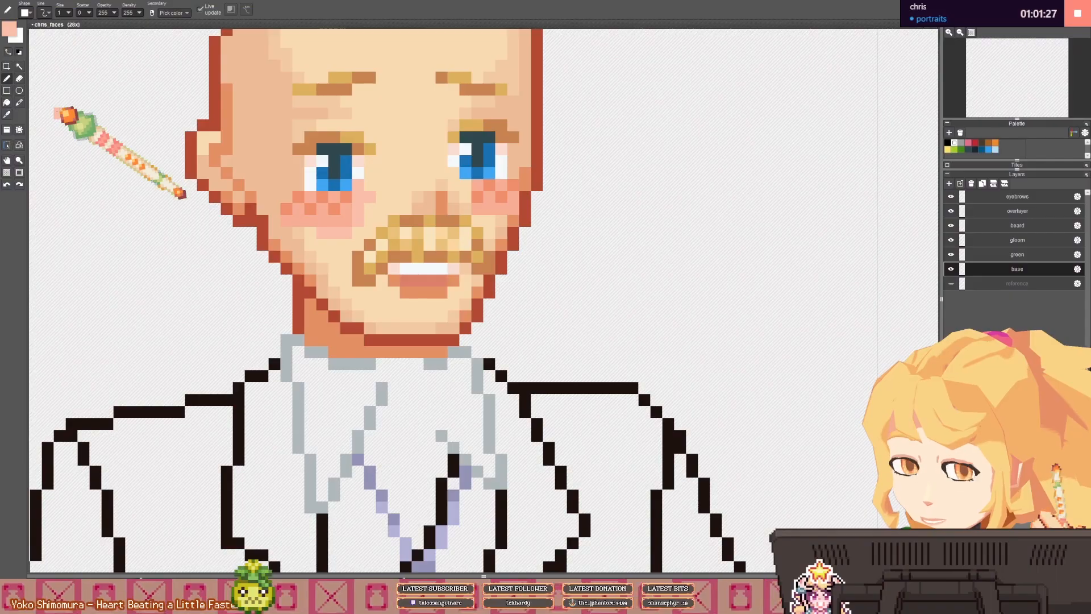
key(space)
scroll(411, 284, down, 5)
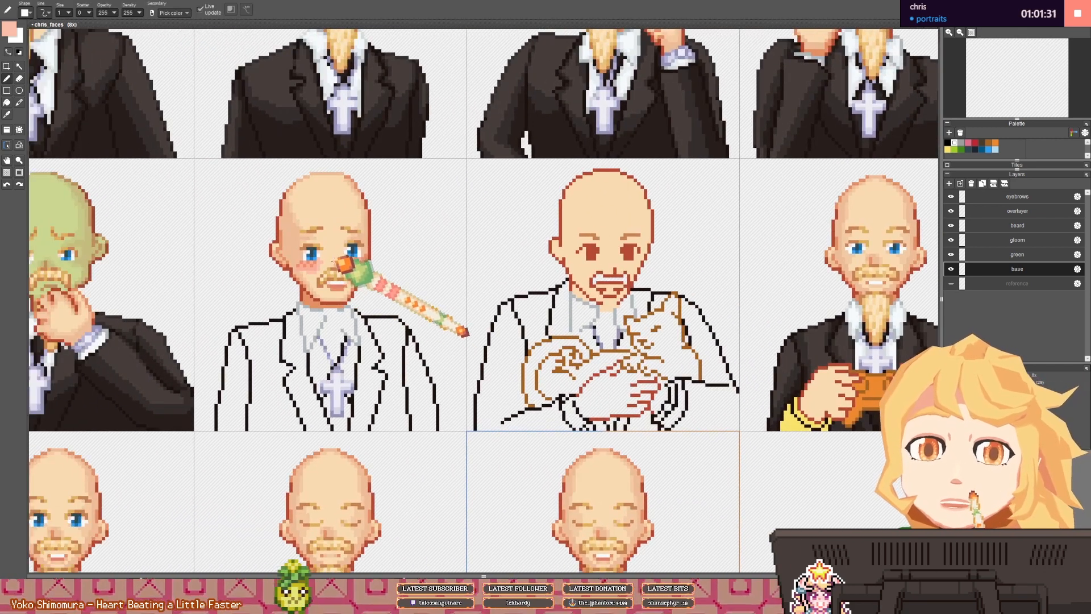
scroll(264, 259, up, 4)
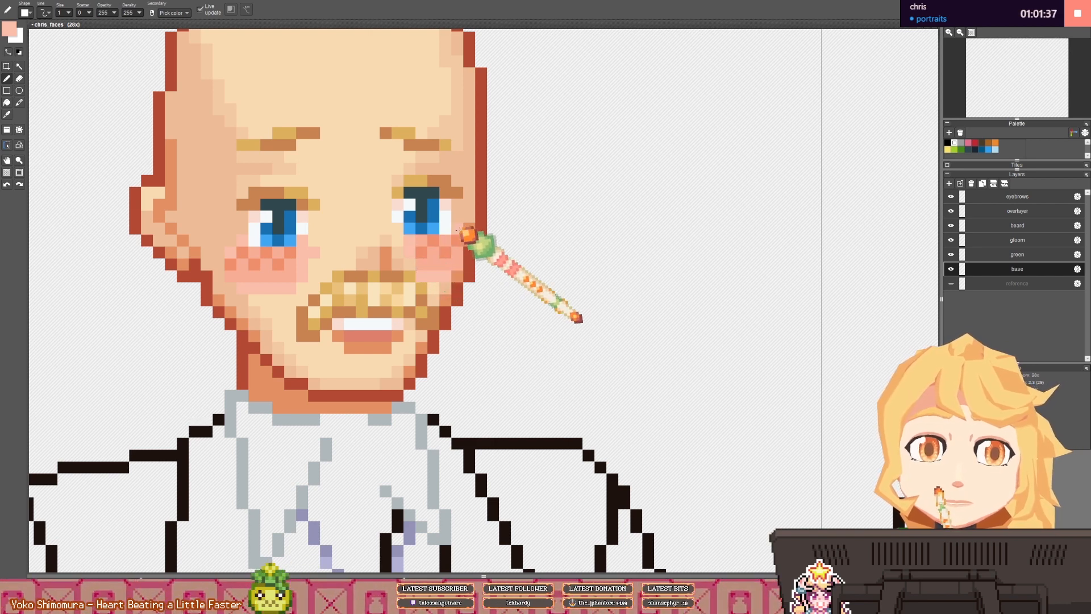
scroll(406, 230, down, 4)
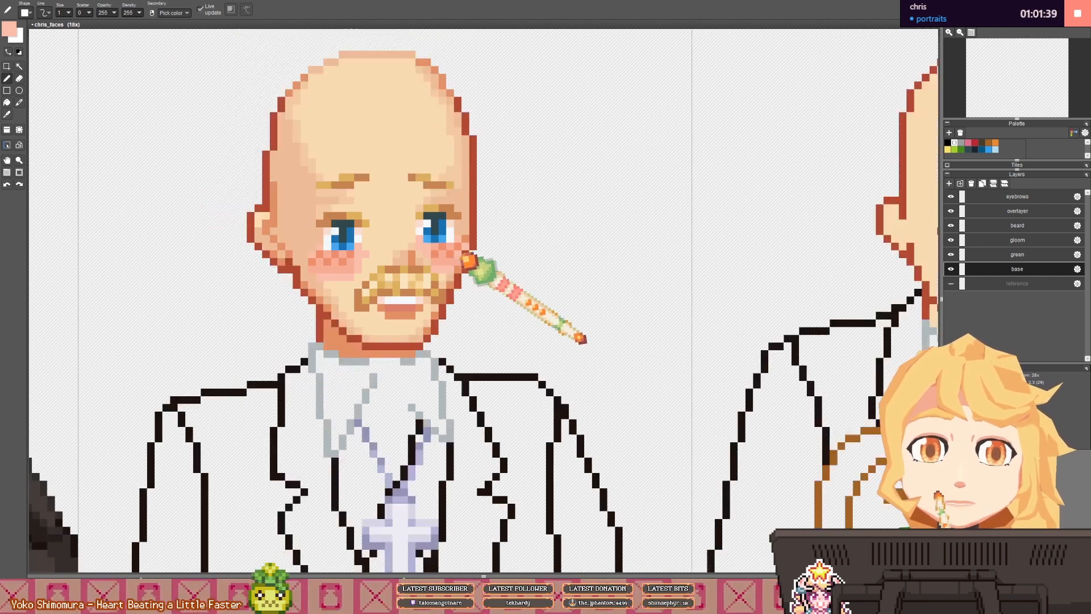
scroll(433, 254, up, 4)
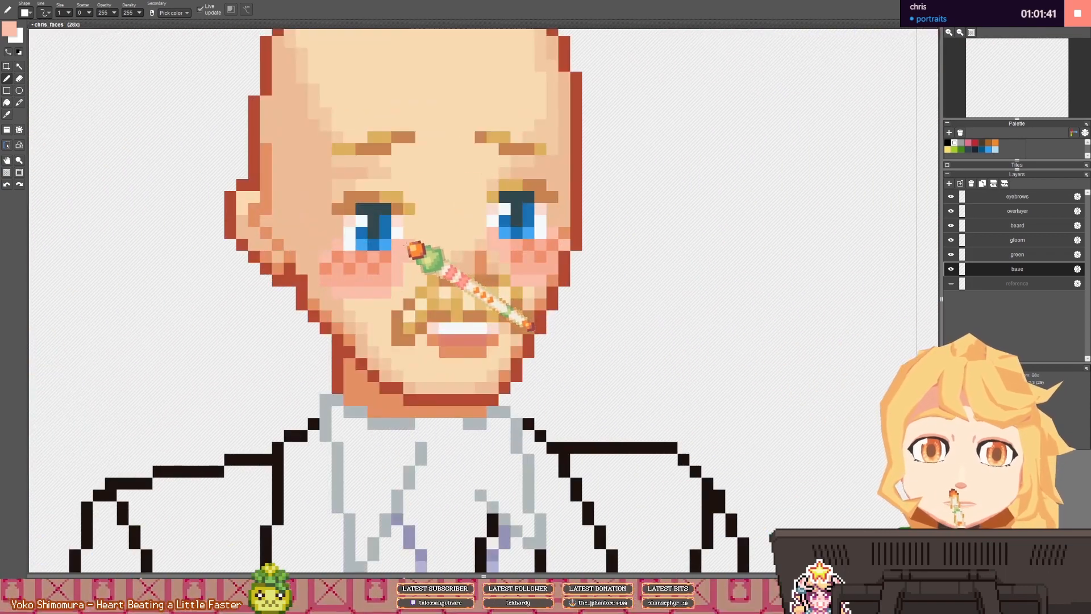
- Retouch the pixels around the eyes and blush using white, pale pink and skin tones
right_click(400, 241)
scroll(480, 235, down, 4)
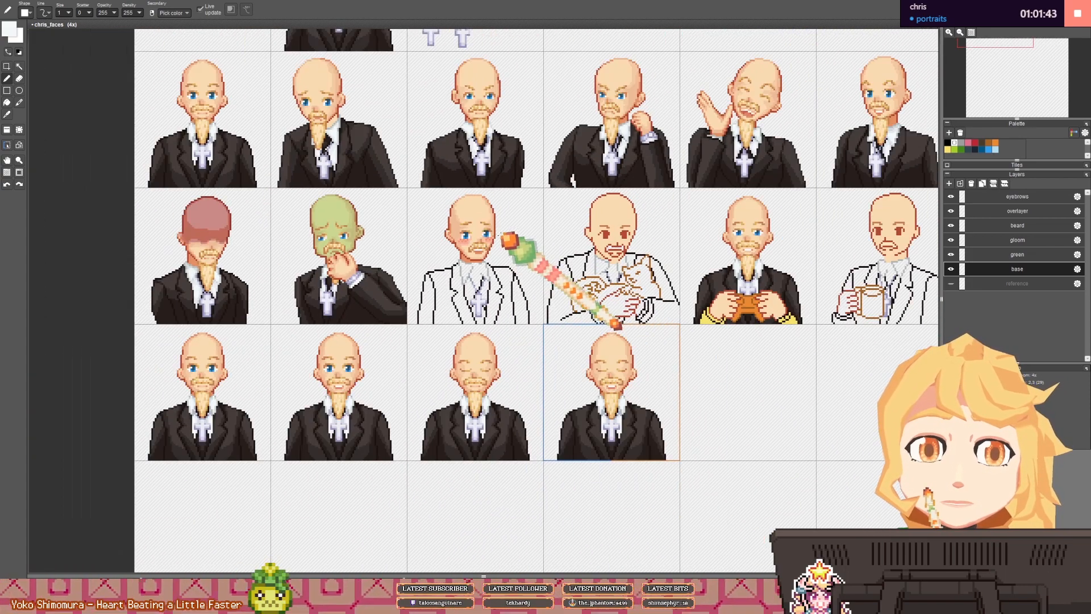
scroll(508, 241, up, 4)
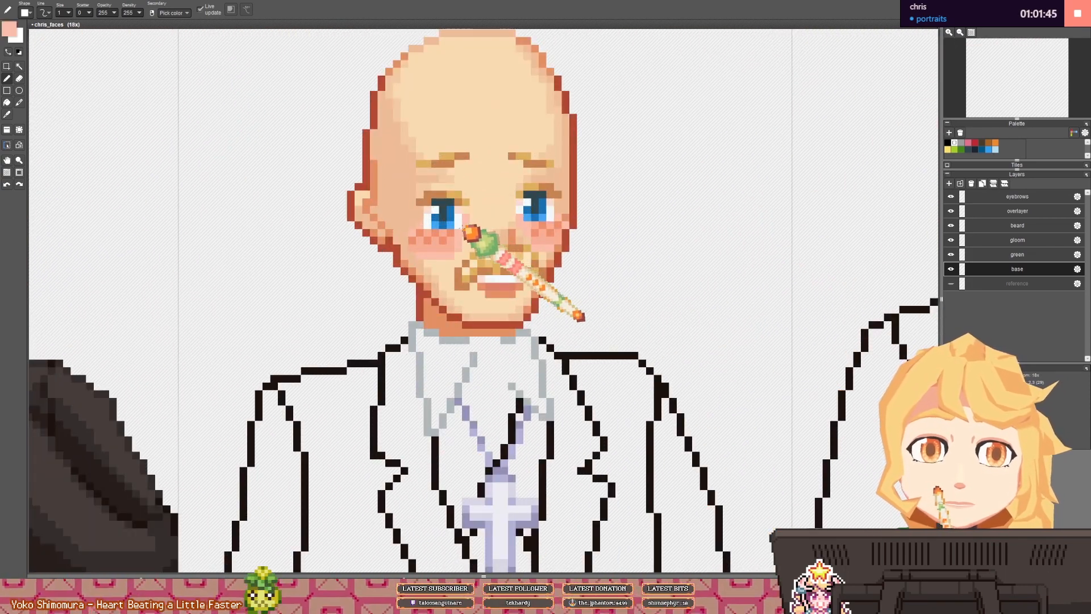
scroll(504, 232, down, 4)
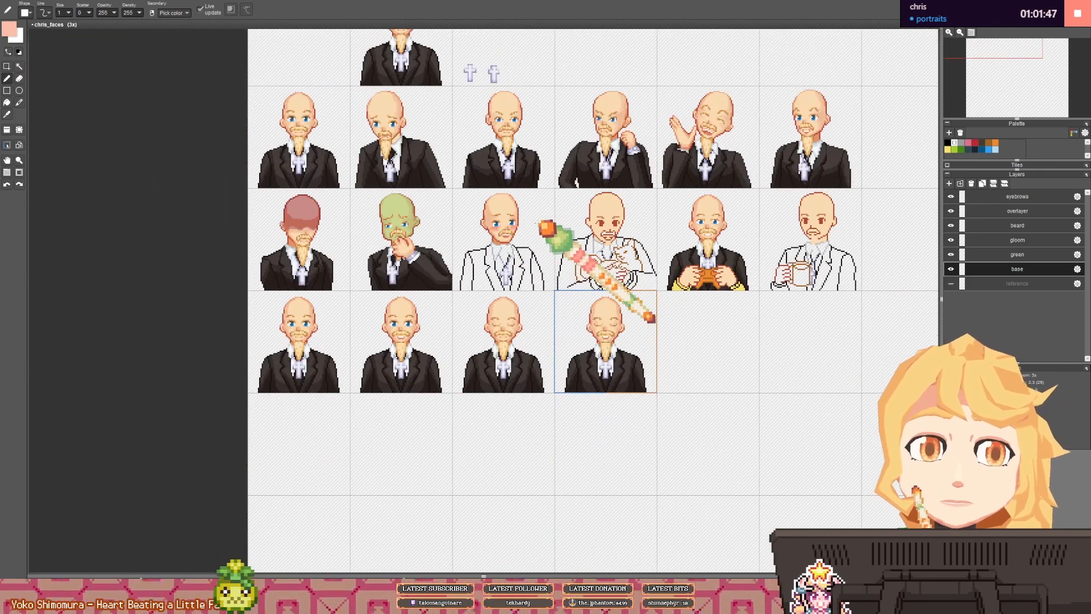
scroll(483, 232, up, 5)
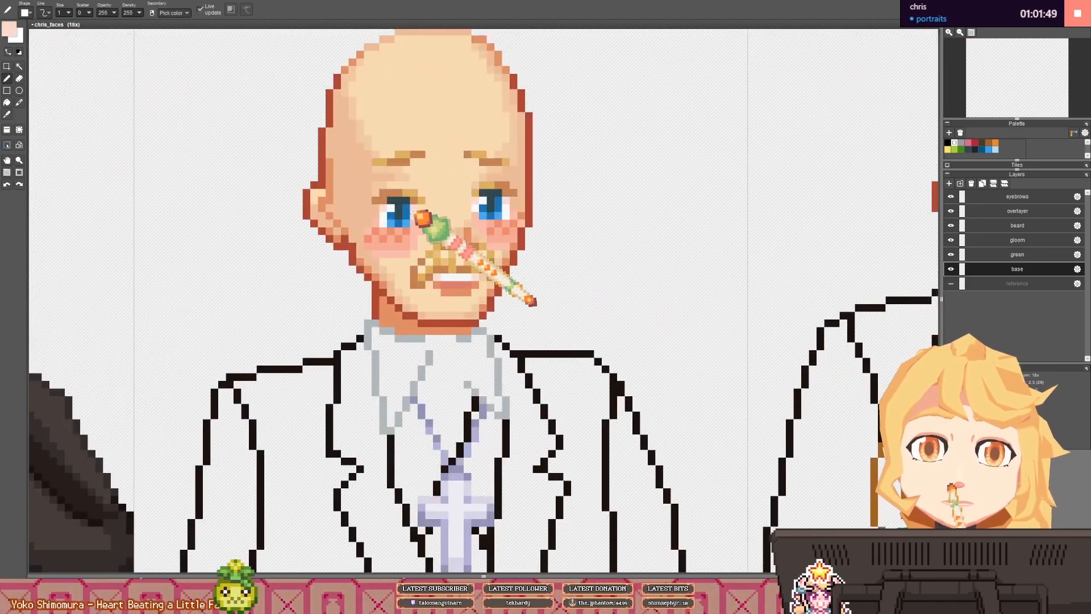
scroll(421, 217, down, 4)
scroll(483, 218, up, 5)
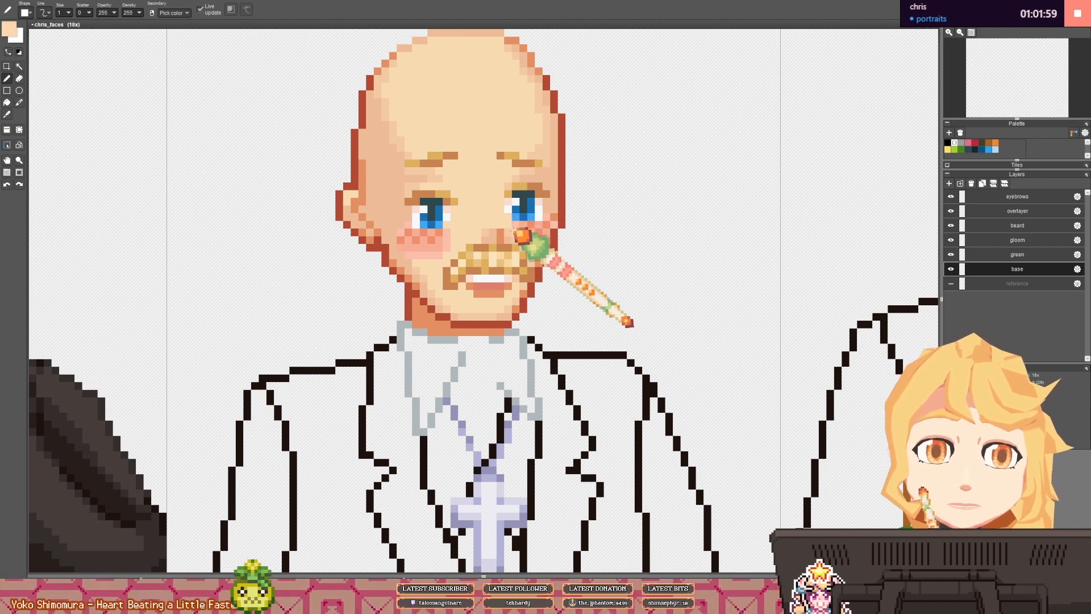
- Compare the blushing portrait with the other portraits across the sprite sheet
scroll(514, 230, down, 6)
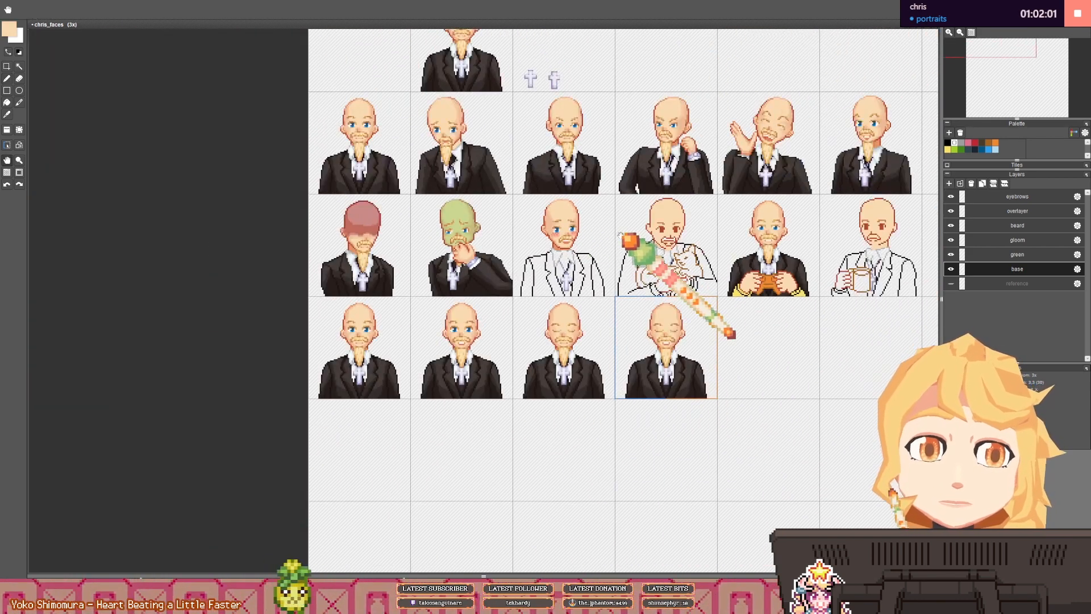
mouse_move(620, 234)
mouse_down()
mouse_move(476, 219)
mouse_move(322, 284)
mouse_move(343, 279)
mouse_up()
scroll(434, 255, up, 2)
scroll(409, 256, up, 1)
scroll(329, 284, down, 3)
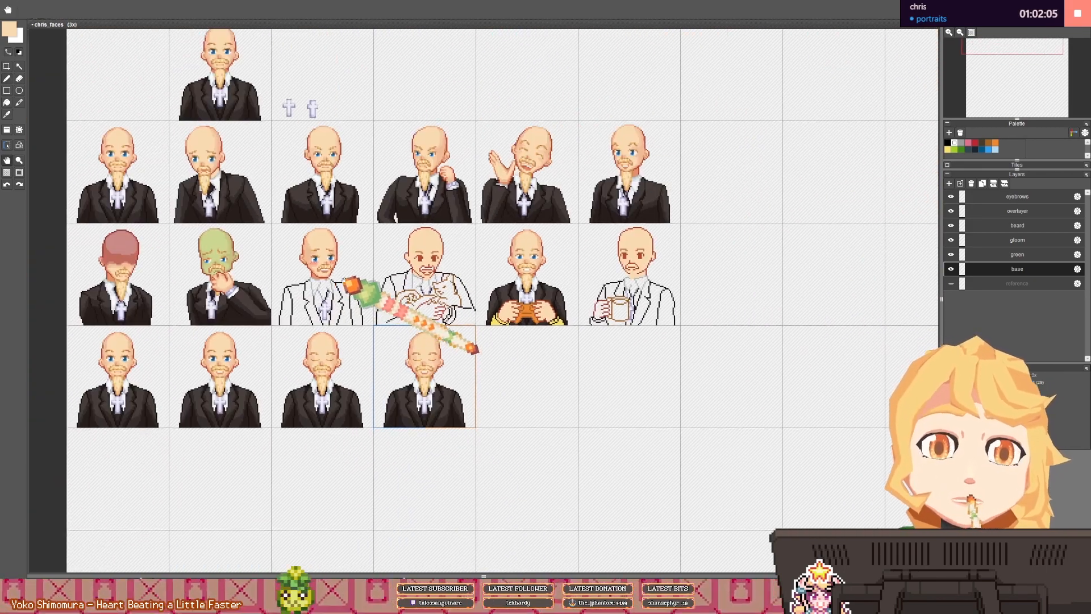
scroll(318, 275, up, 1)
scroll(258, 296, up, 1)
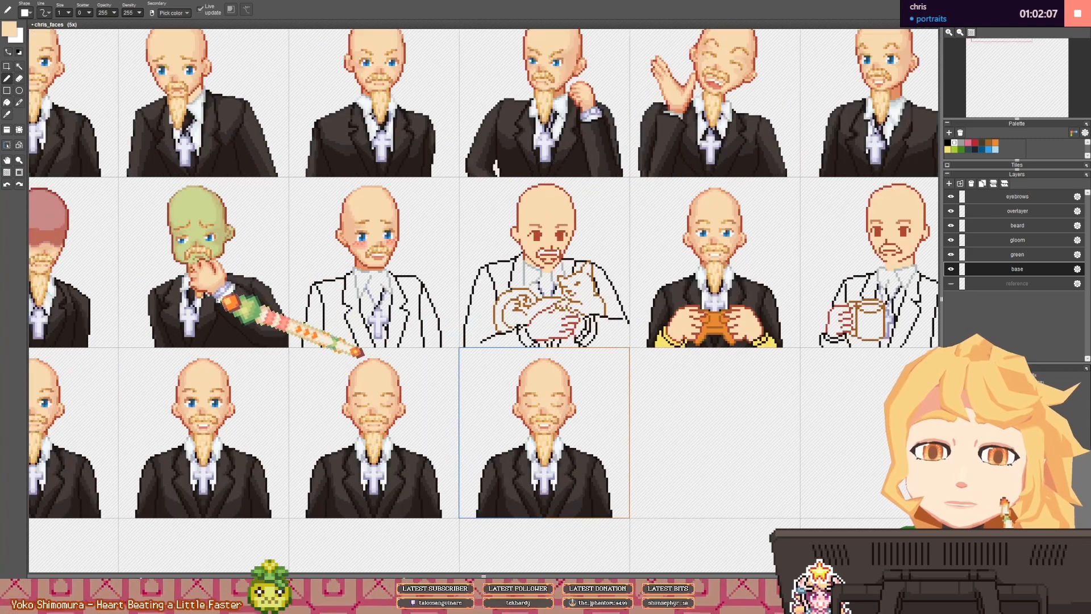
- Fill the collar and shirt front of the blushing portrait with a near-white base color
scroll(221, 295, up, 1)
key(space)
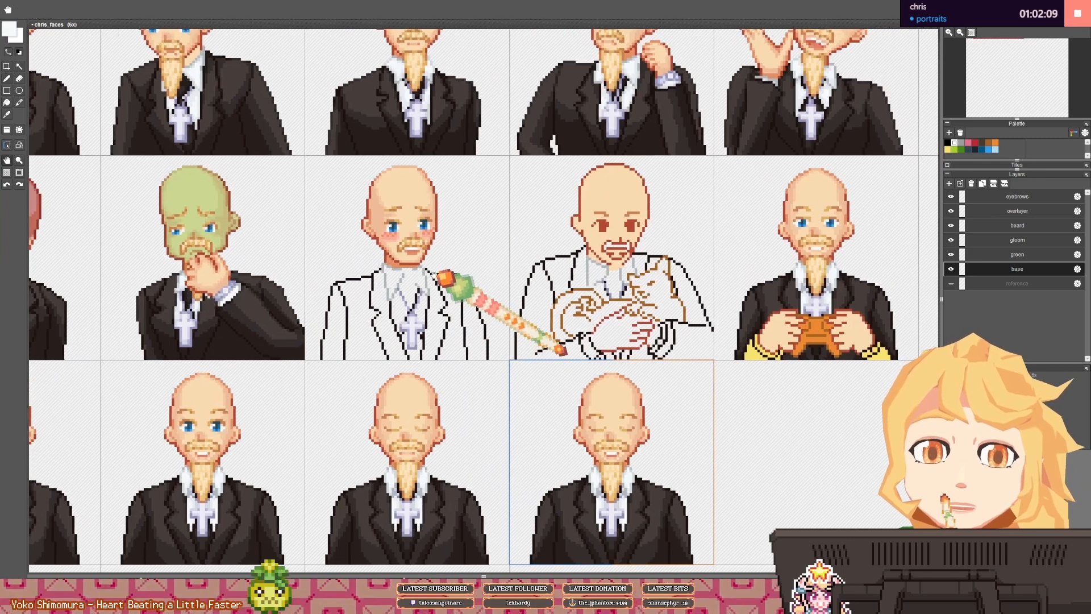
scroll(398, 277, up, 4)
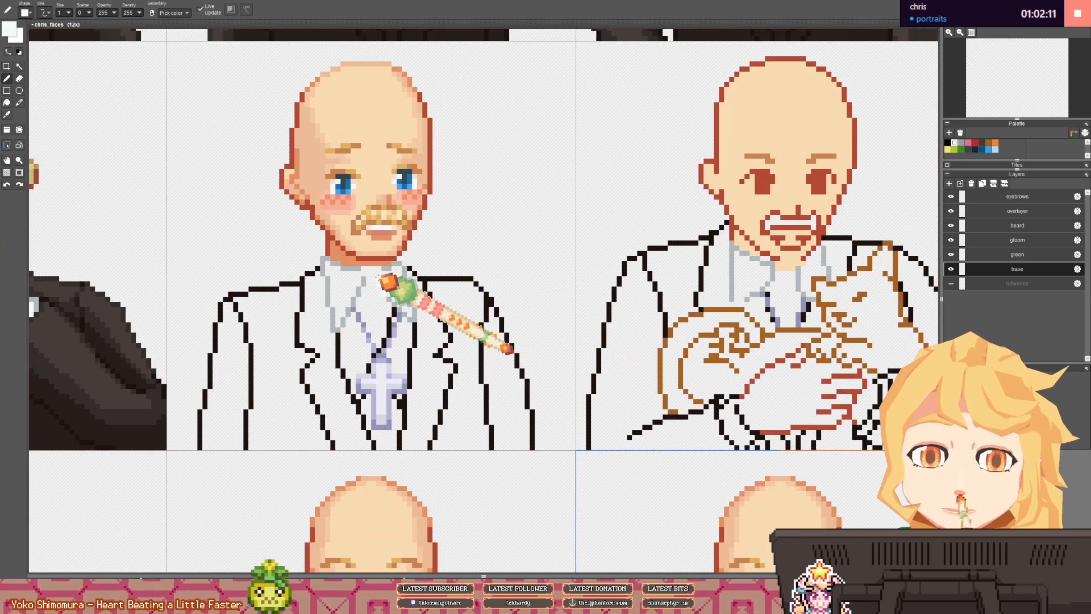
key(f)
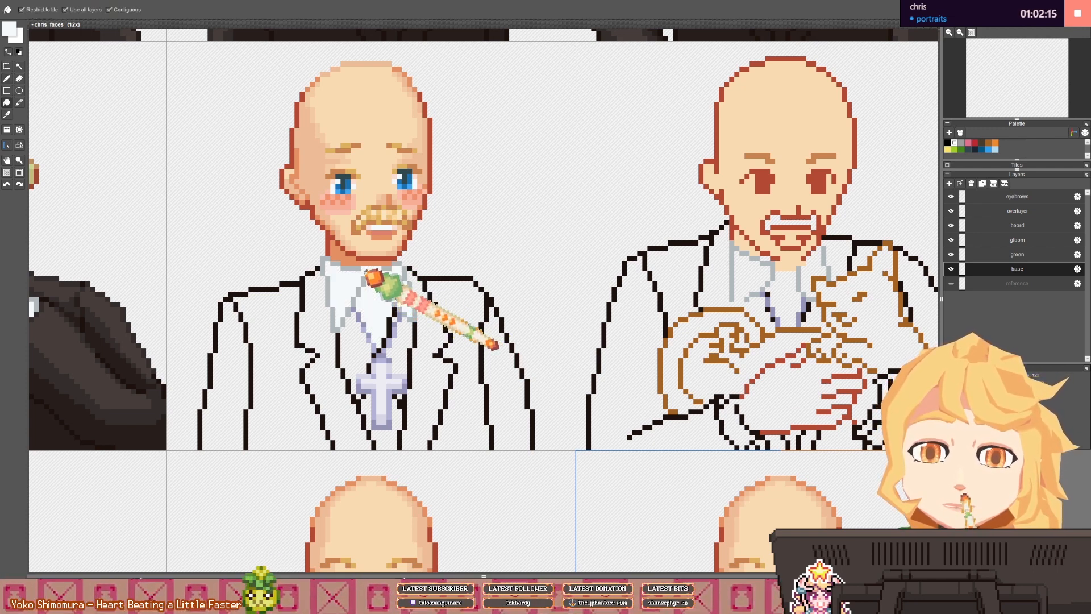
key(b)
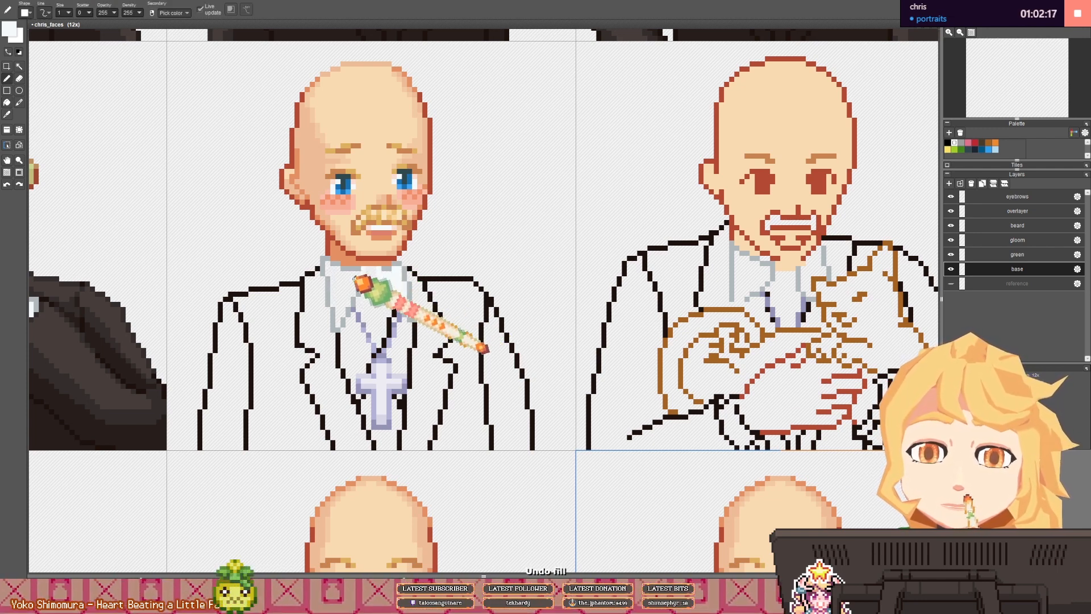
scroll(357, 279, down, 2)
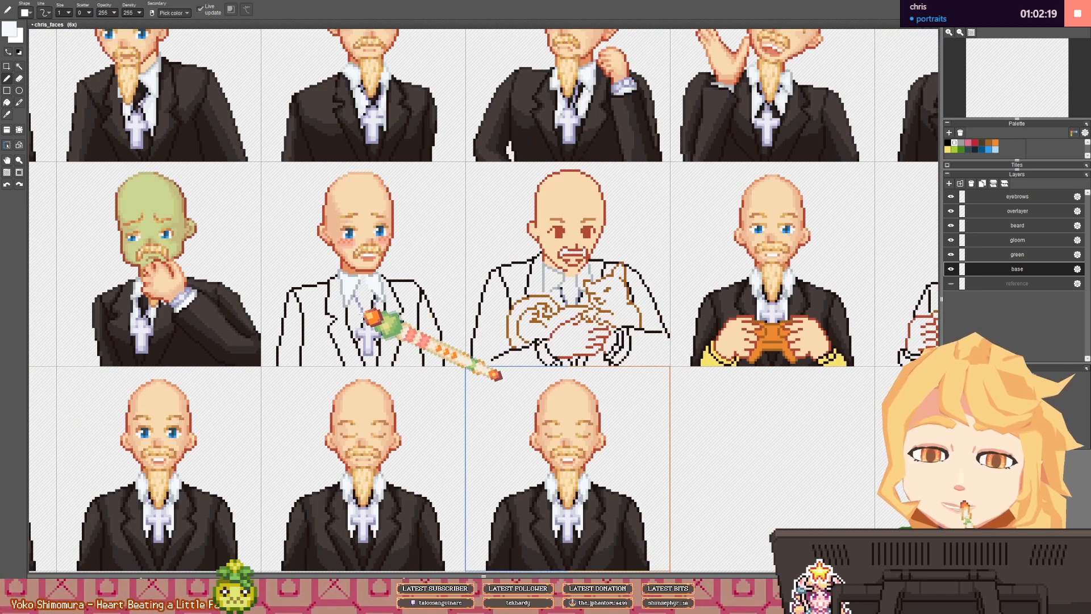
key(f)
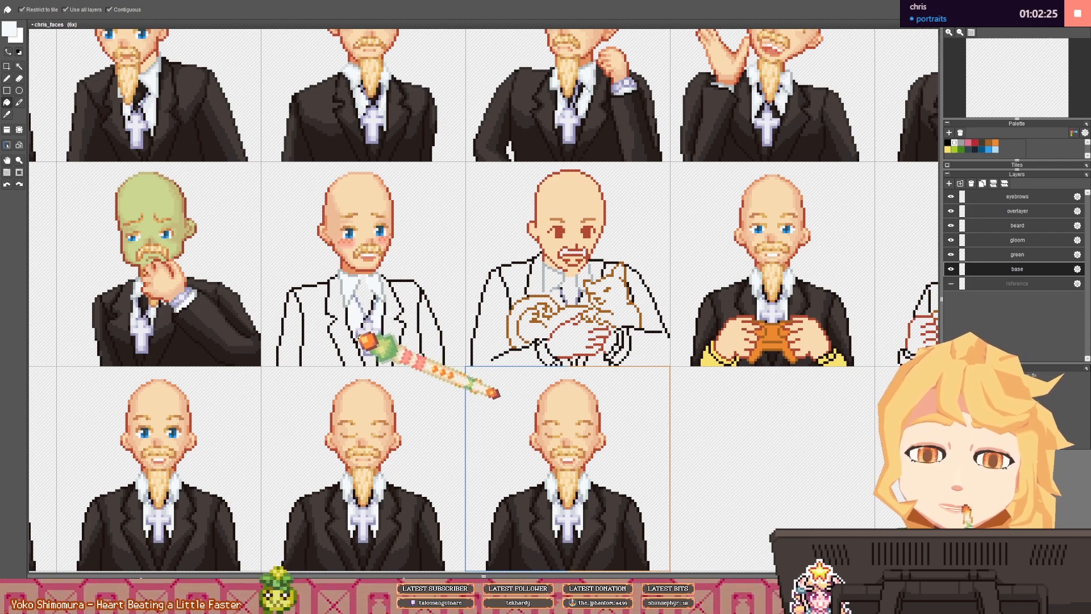
key(b)
- Sample the pale gray from a neighboring portrait's collar and shade the folds of the blushing portrait's collar
drag(359, 299, 586, 317)
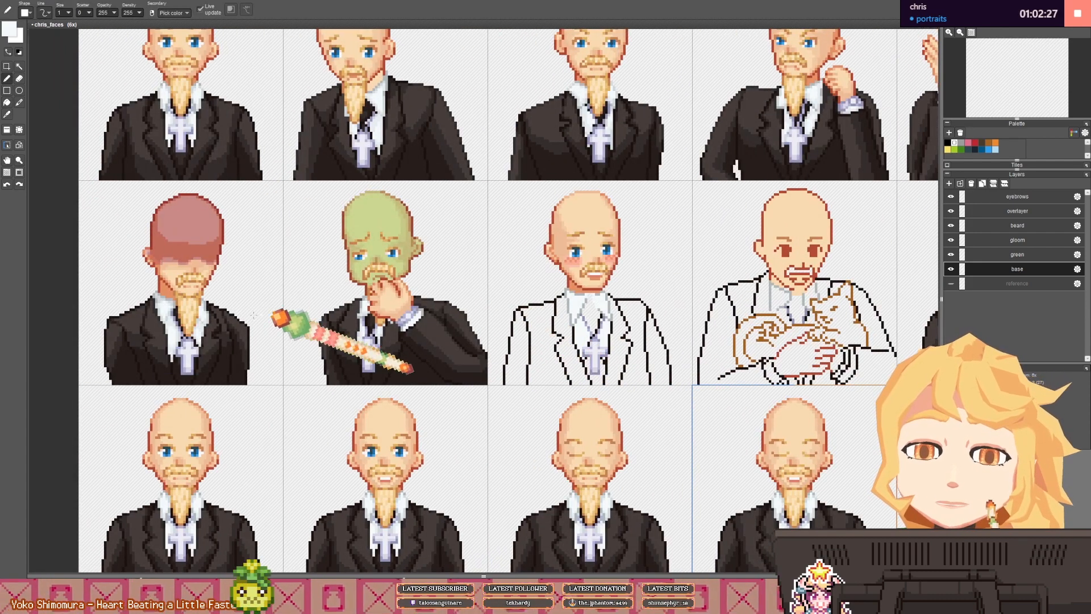
scroll(168, 310, up, 1)
right_click(168, 310)
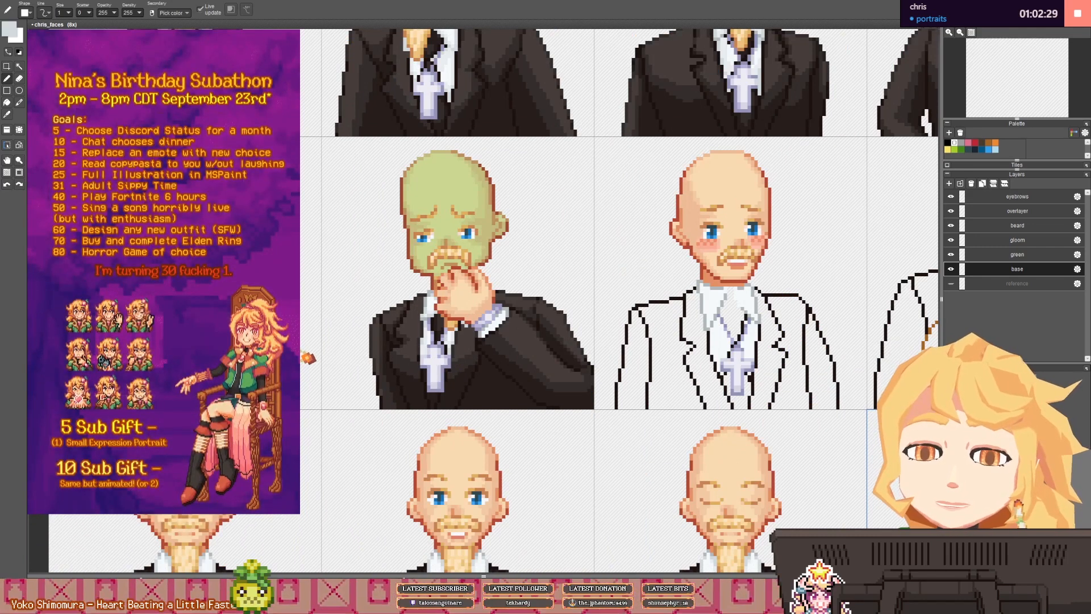
drag(651, 299, 330, 305)
scroll(368, 328, up, 1)
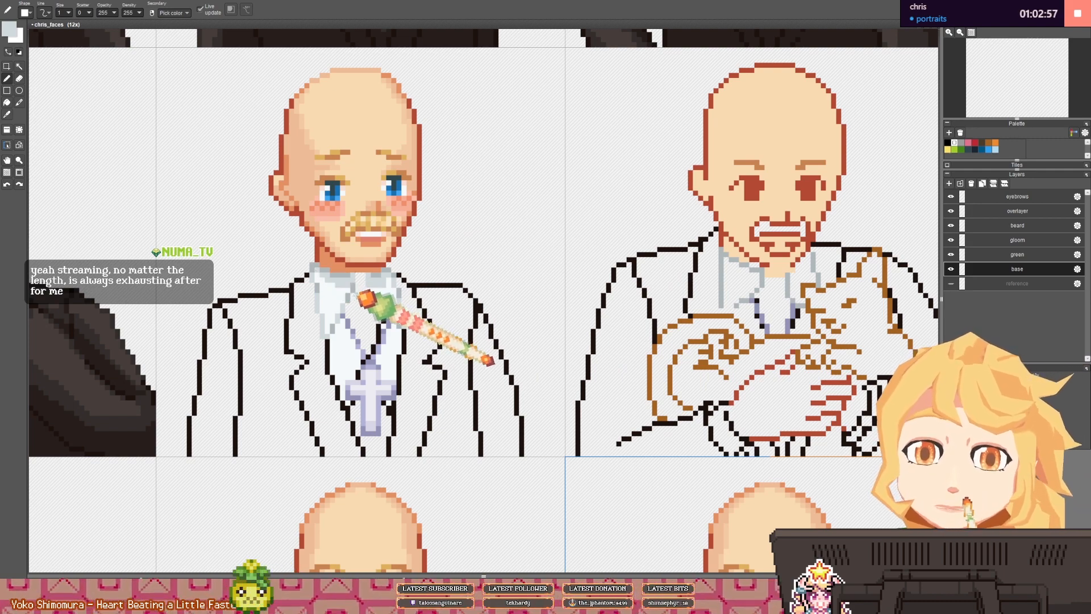
scroll(348, 295, down, 2)
scroll(350, 300, up, 2)
scroll(356, 309, down, 2)
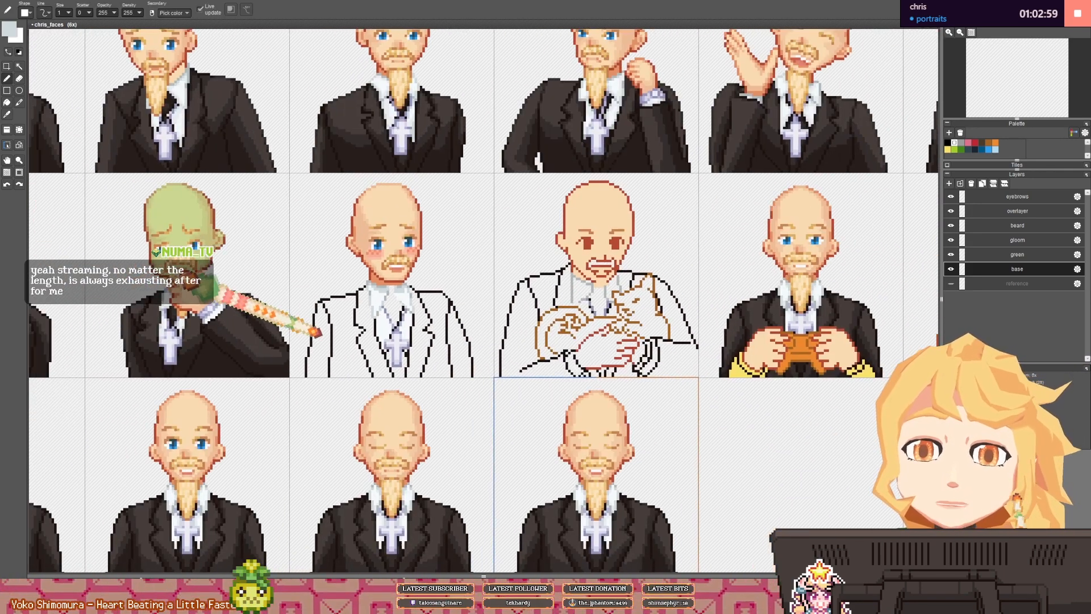
- Sample the pale cuff and collar tones and shade the white shirt front around the cross necklace
scroll(255, 322, up, 2)
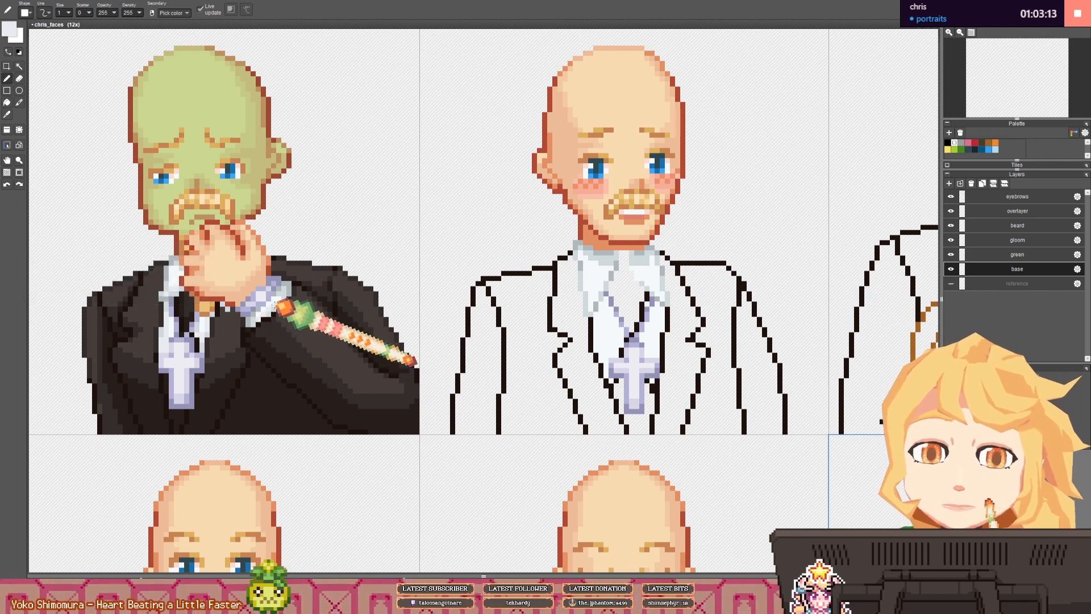
drag(573, 277, 287, 300)
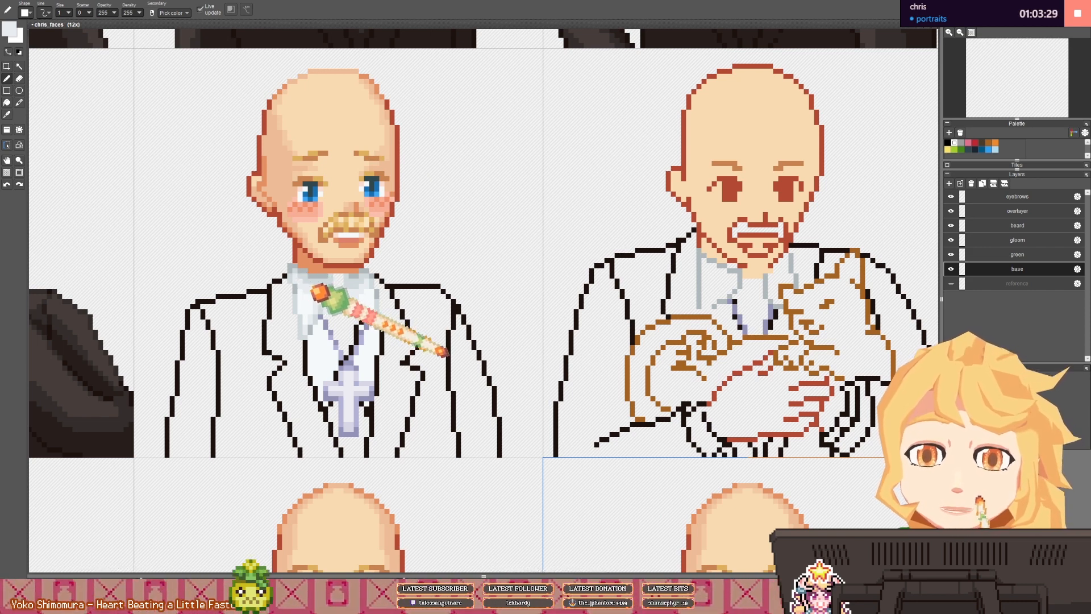
scroll(318, 291, down, 1)
scroll(307, 292, up, 3)
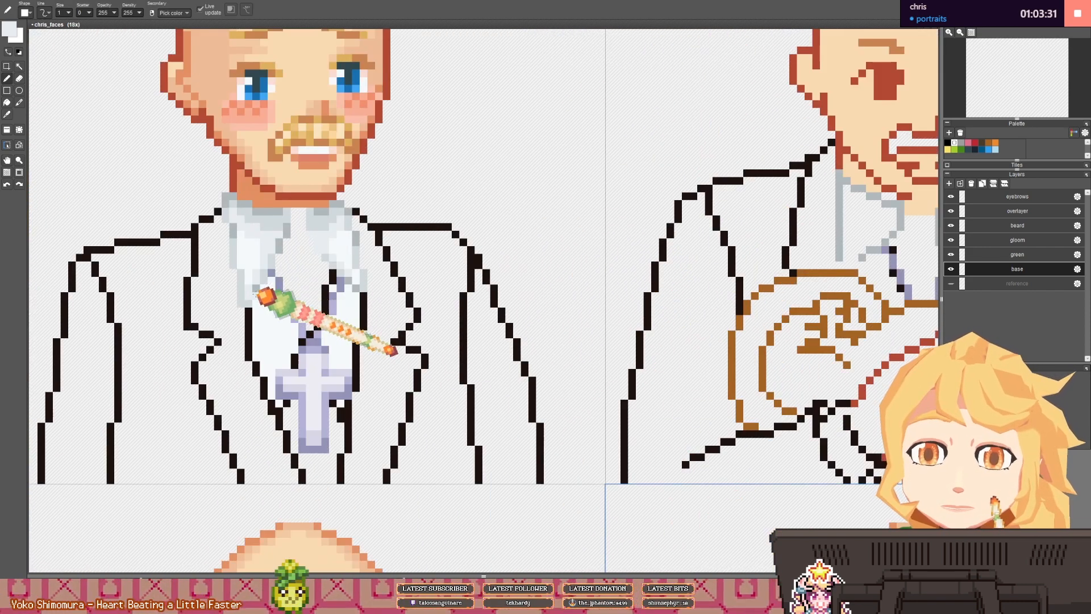
right_click(263, 295)
right_click(270, 266)
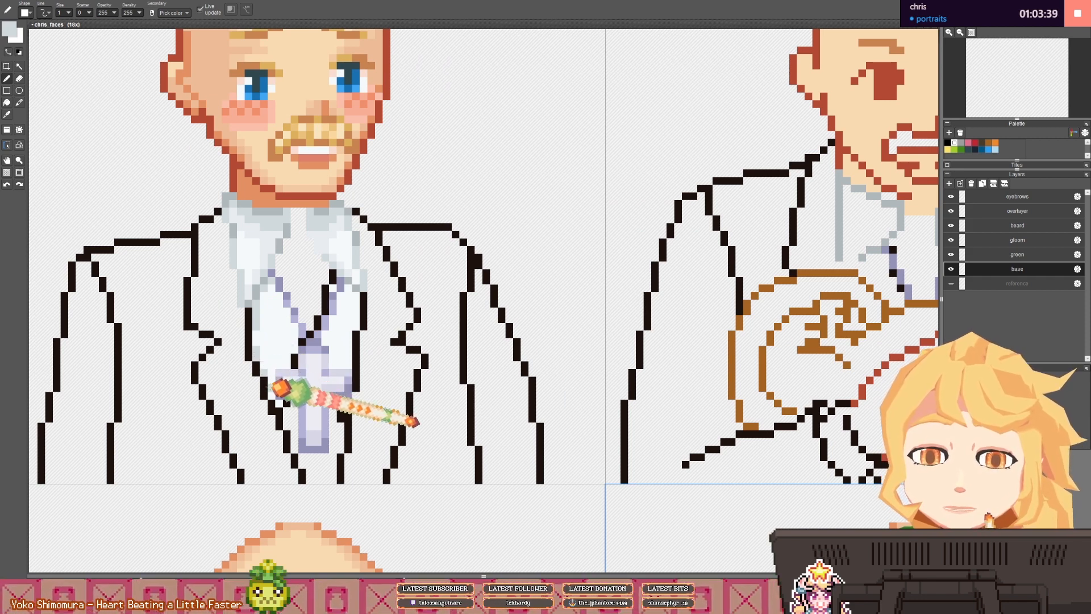
key(ctrl+z)
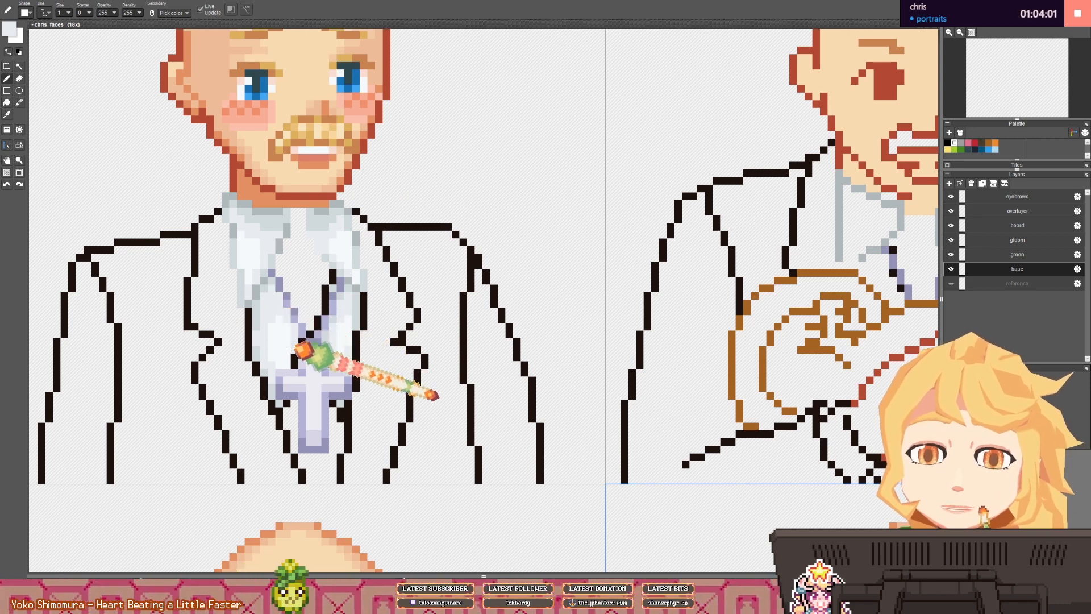
- Sample the near-black from the green-faced portrait and fill the blushing portrait's tie and the area beneath the cross
scroll(391, 325, down, 6)
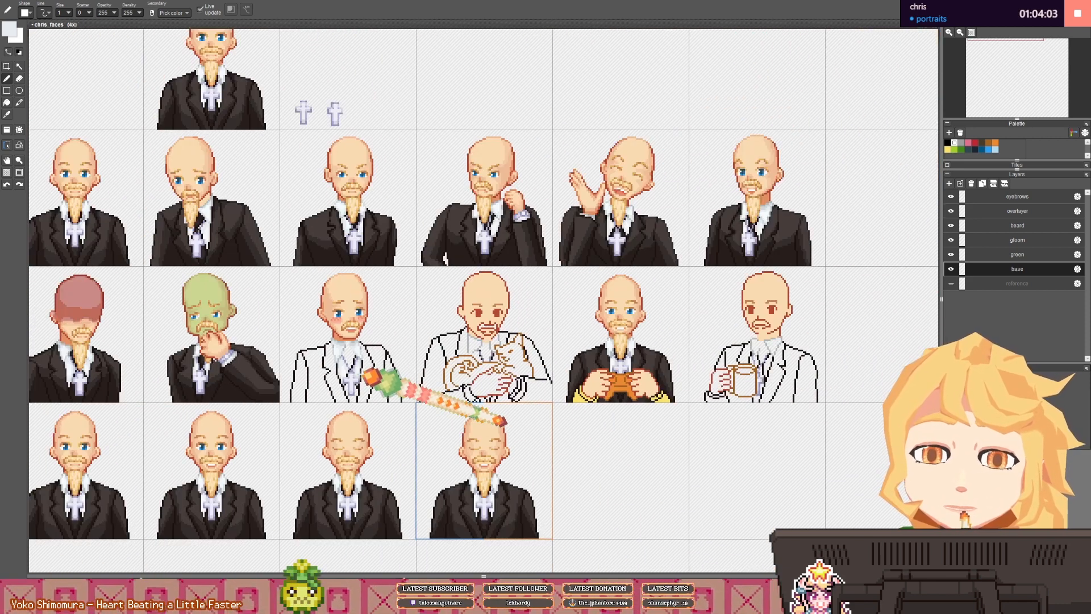
scroll(364, 396, up, 2)
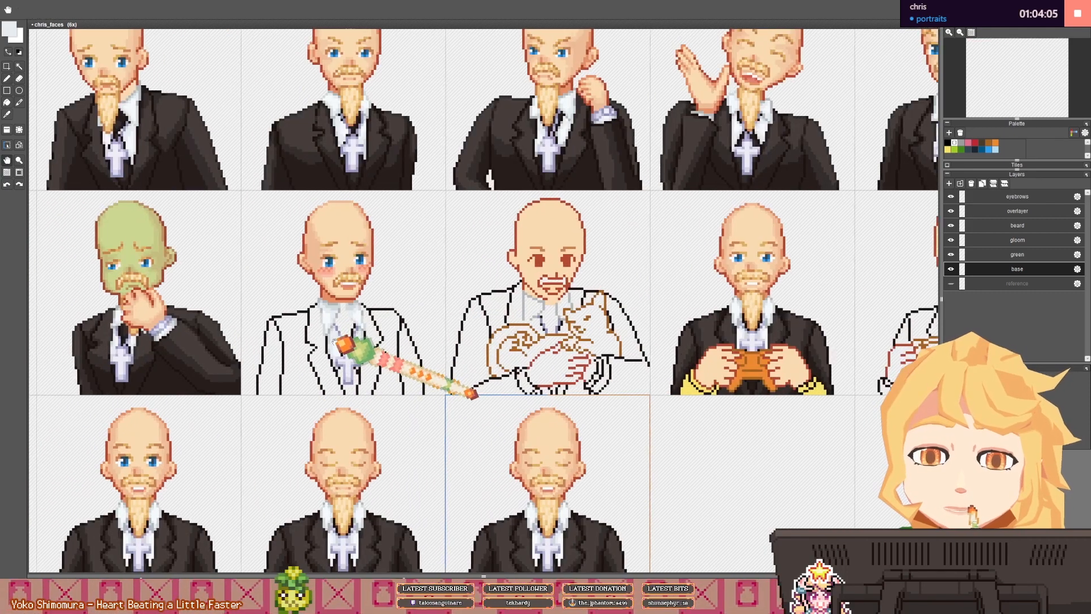
scroll(143, 340, up, 2)
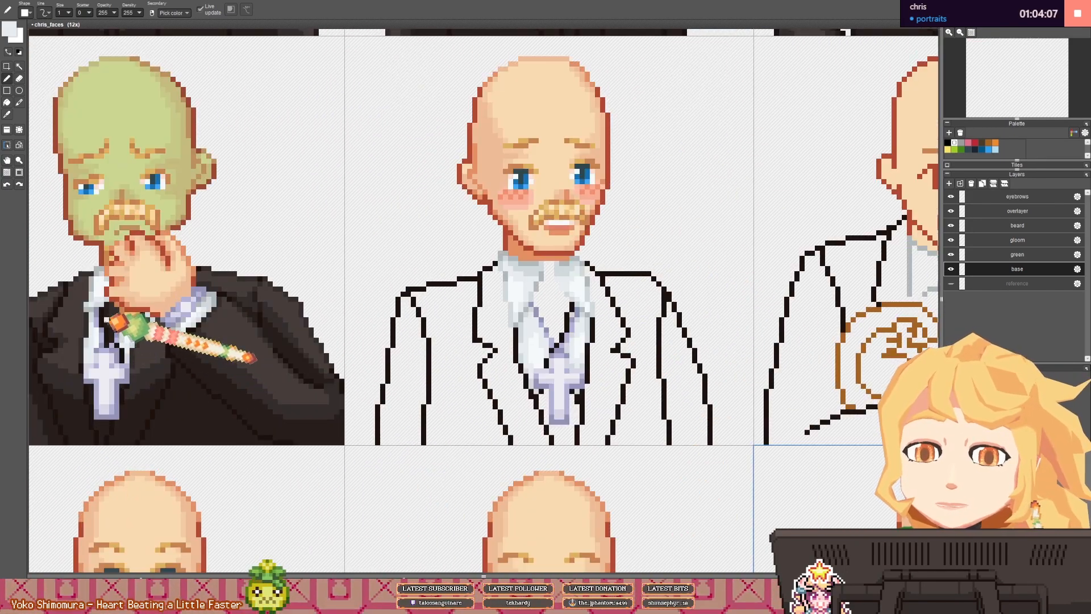
right_click(103, 320)
drag(589, 290, 421, 301)
key(f)
click(384, 323)
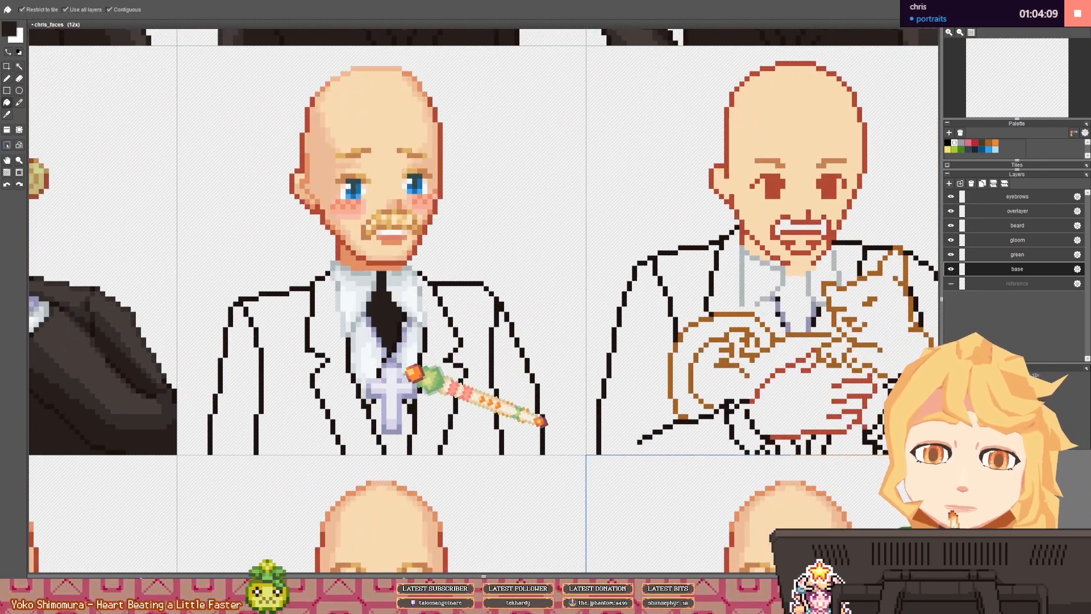
click(386, 432)
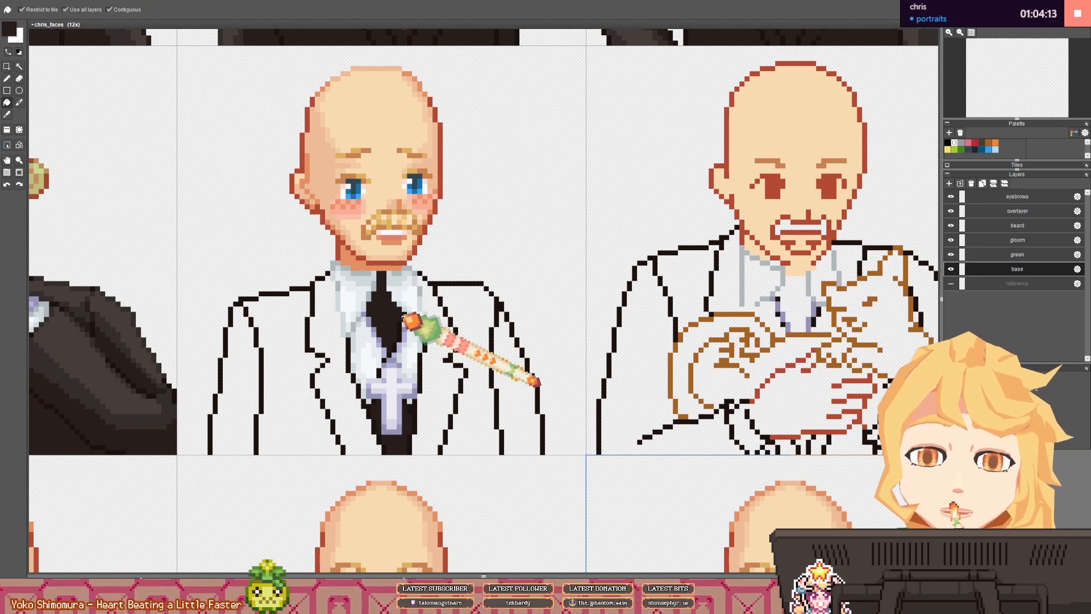
- Sample a lighter dark brown from the green-faced portrait and shade the tie and the vest beneath the cross
scroll(441, 321, down, 2)
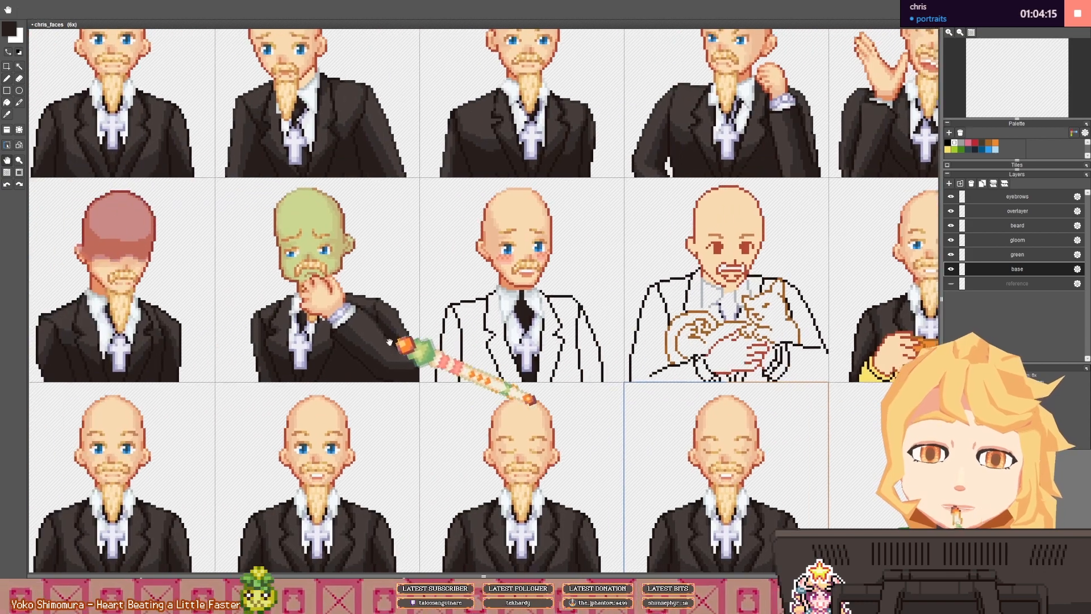
scroll(434, 381, up, 2)
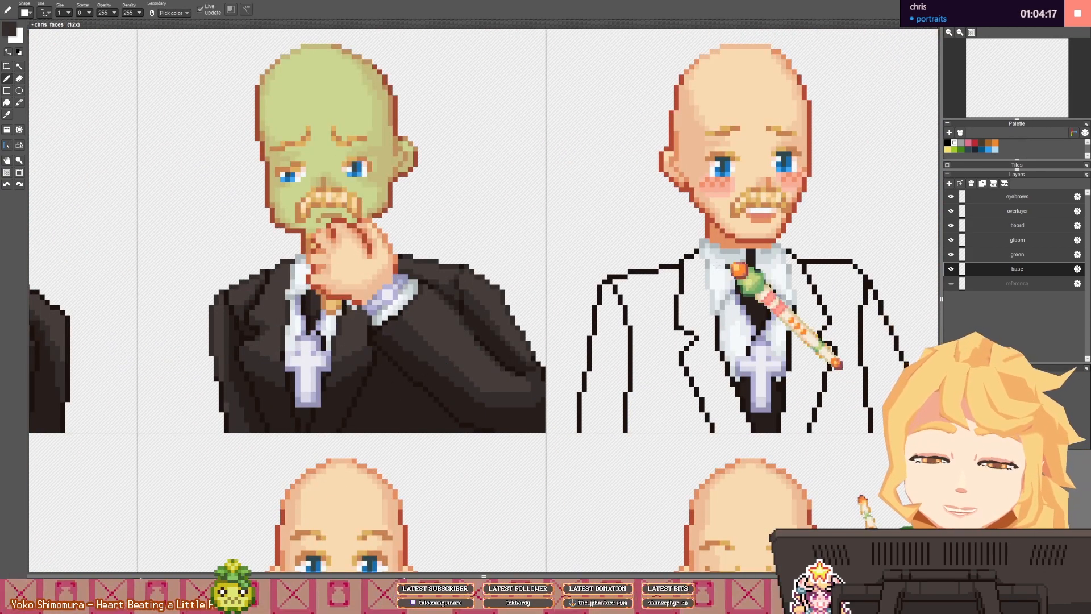
drag(717, 265, 323, 289)
scroll(355, 307, up, 1)
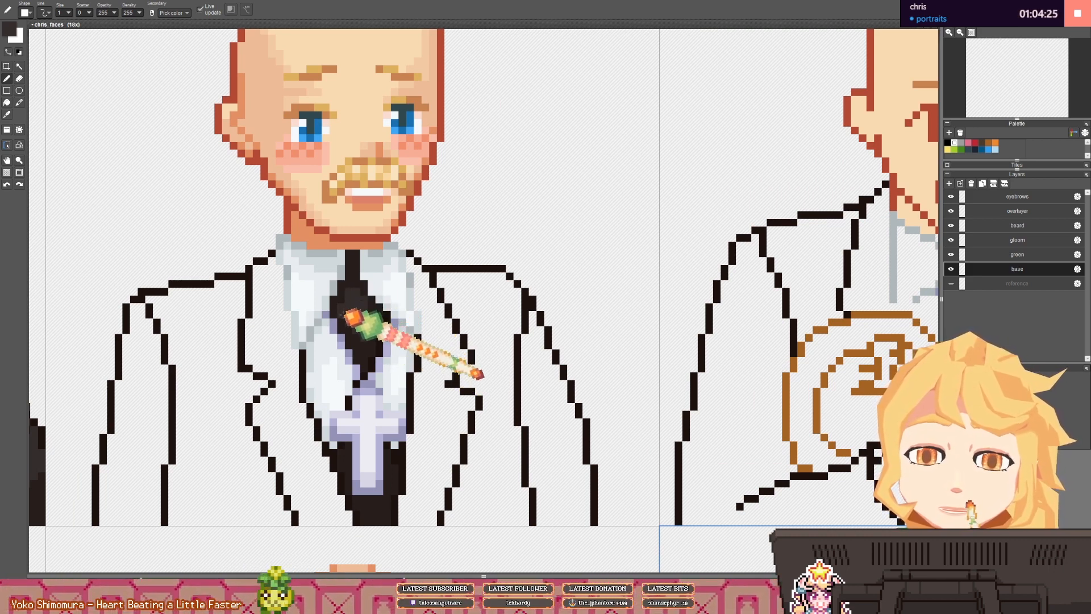
scroll(451, 396, down, 2)
scroll(386, 392, up, 2)
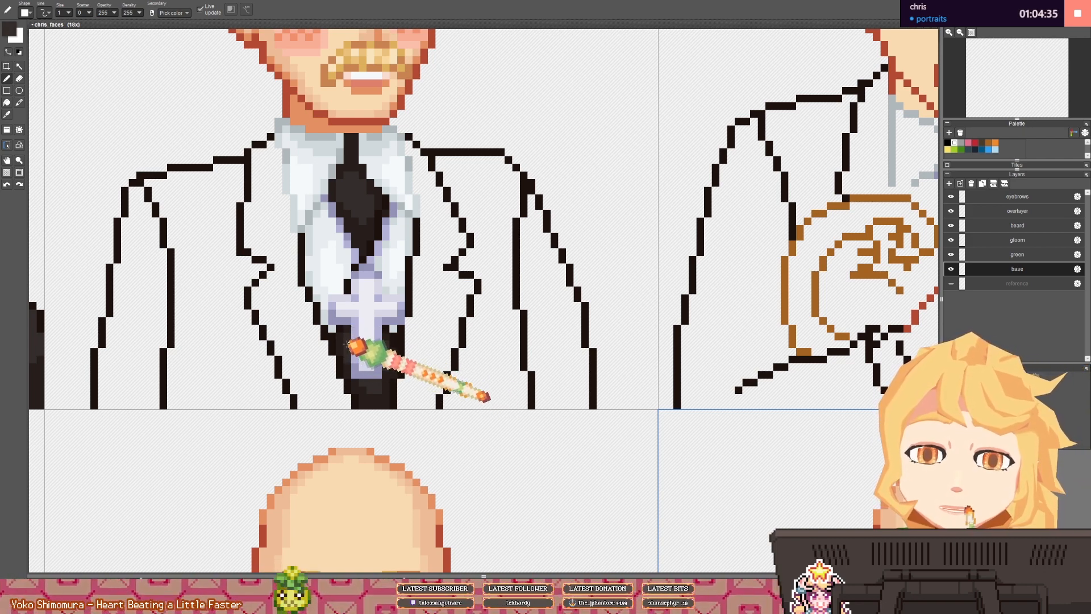
- Sample the suit's dark gray-brown from the green-faced portrait and fill the blushing portrait's jacket, lapels and sleeves with it
scroll(355, 342, down, 5)
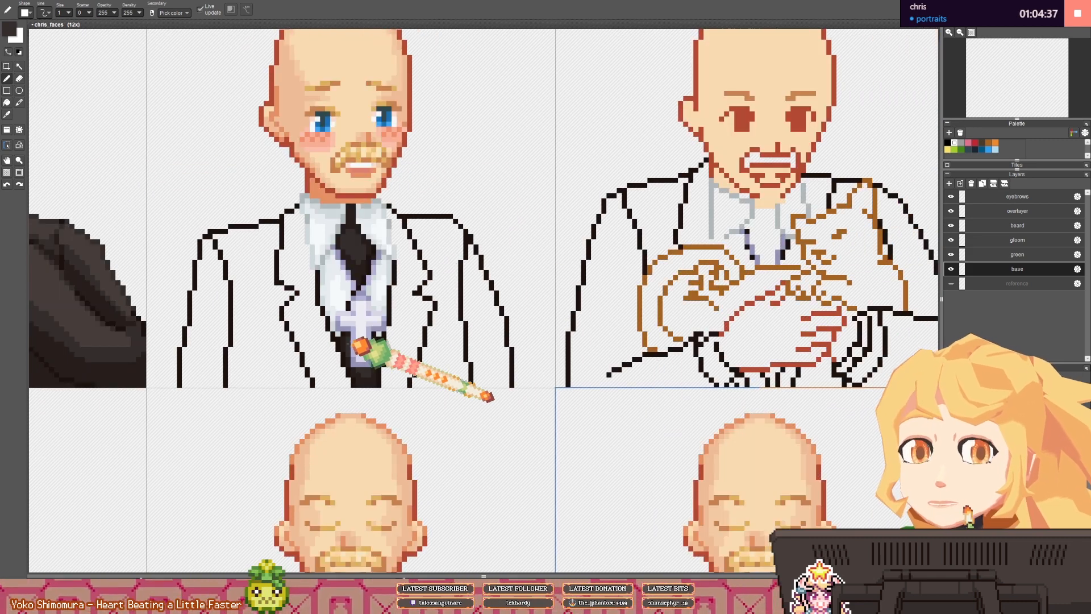
drag(148, 327, 370, 332)
scroll(300, 314, up, 1)
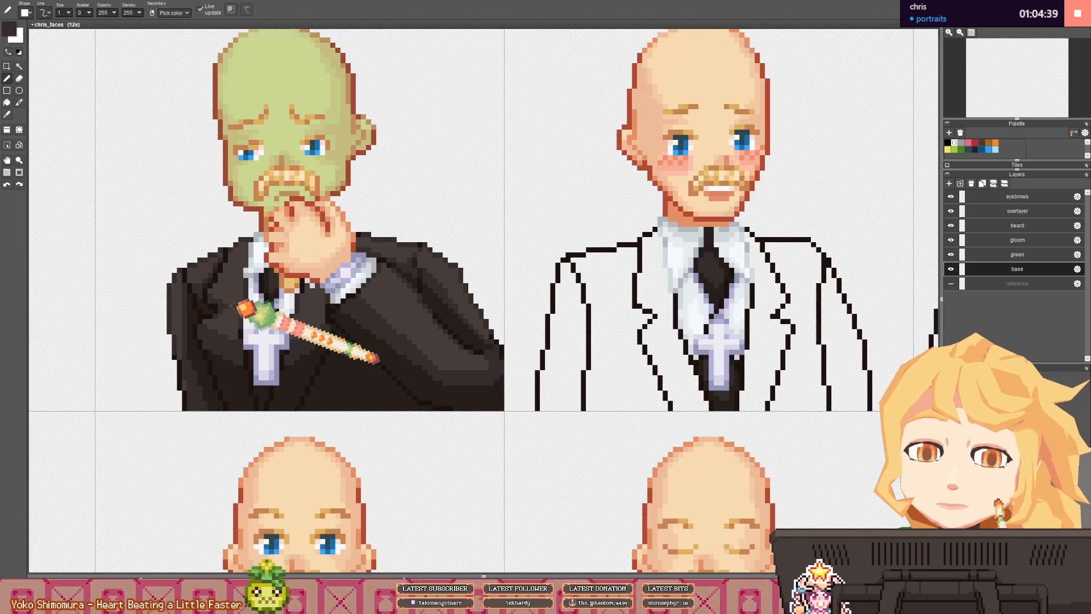
drag(638, 319, 288, 319)
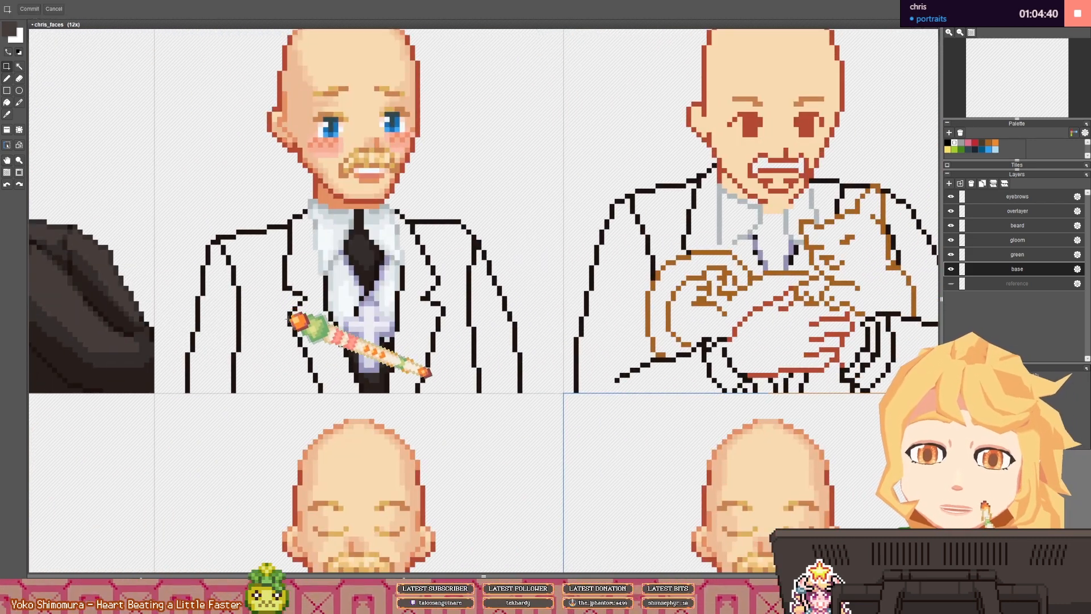
click(277, 321)
click(316, 332)
click(222, 325)
click(455, 341)
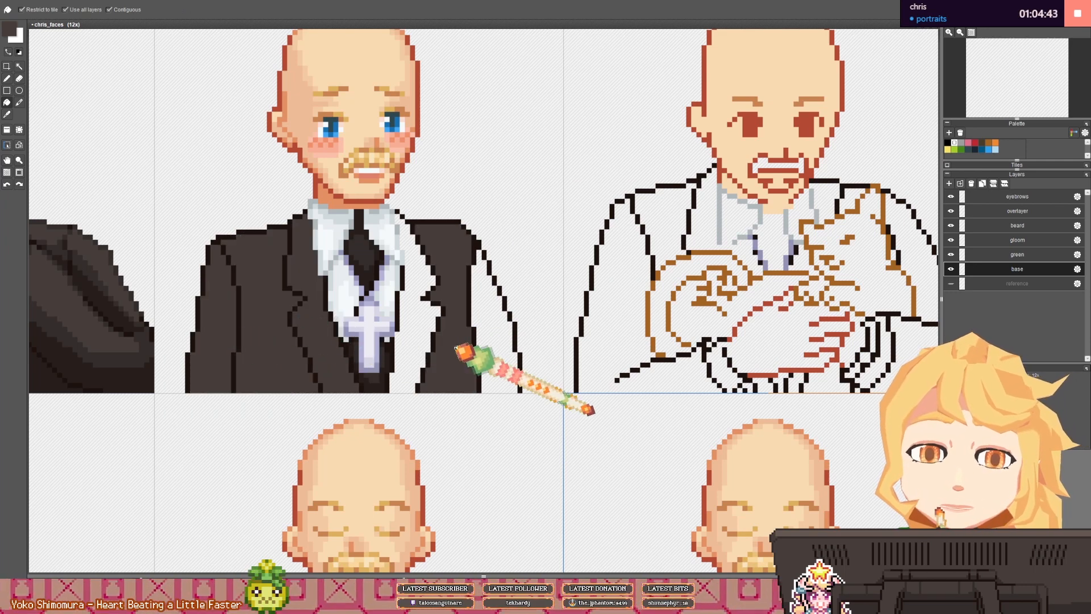
click(419, 339)
click(502, 332)
key(b)
- Sample the dark suit shadow color and outline the shadow areas across the lower chest and both sleeves
scroll(210, 310, up, 1)
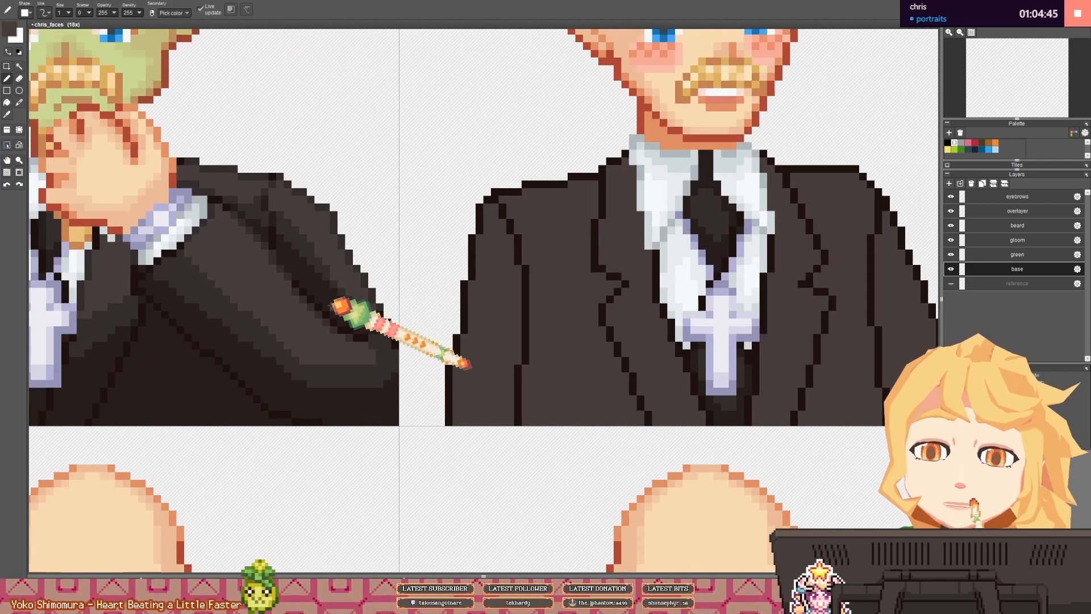
mouse_move(580, 305)
mouse_down()
mouse_move(395, 304)
mouse_move(311, 321)
mouse_move(367, 344)
mouse_up()
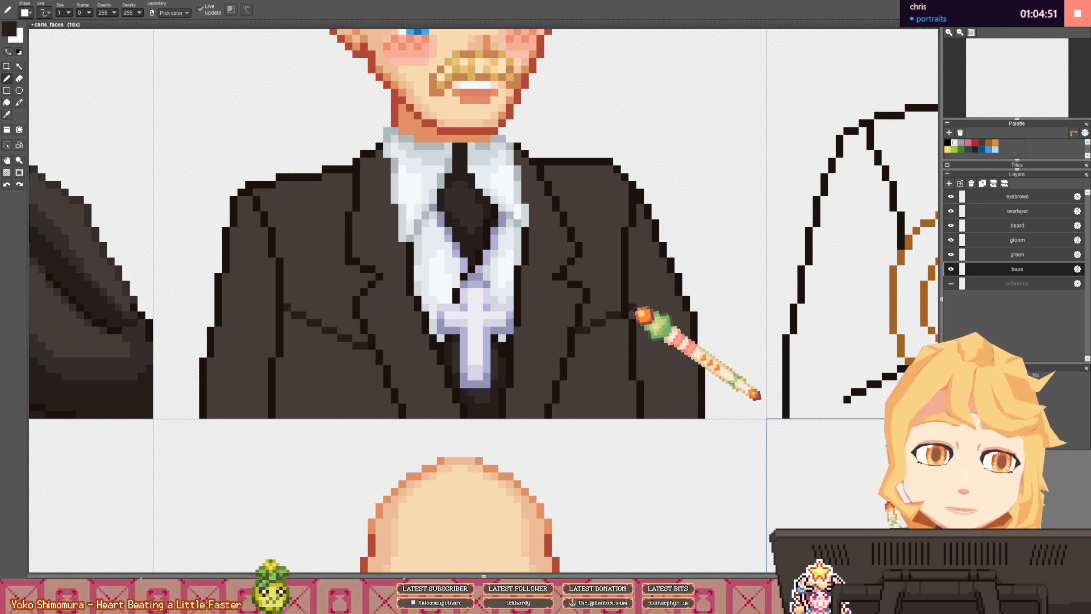
mouse_move(633, 289)
mouse_down()
mouse_move(674, 375)
mouse_move(662, 402)
mouse_up()
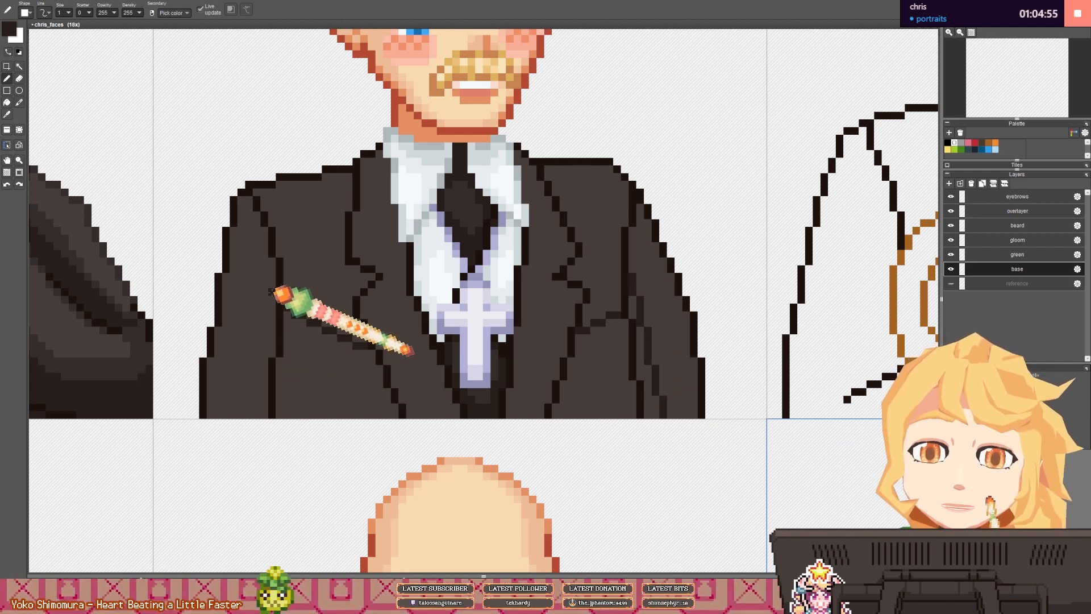
- Fill the outlined shadows on the lower jacket and sleeves with the dark tone and extend them across the lapels
key(f)
click(312, 389)
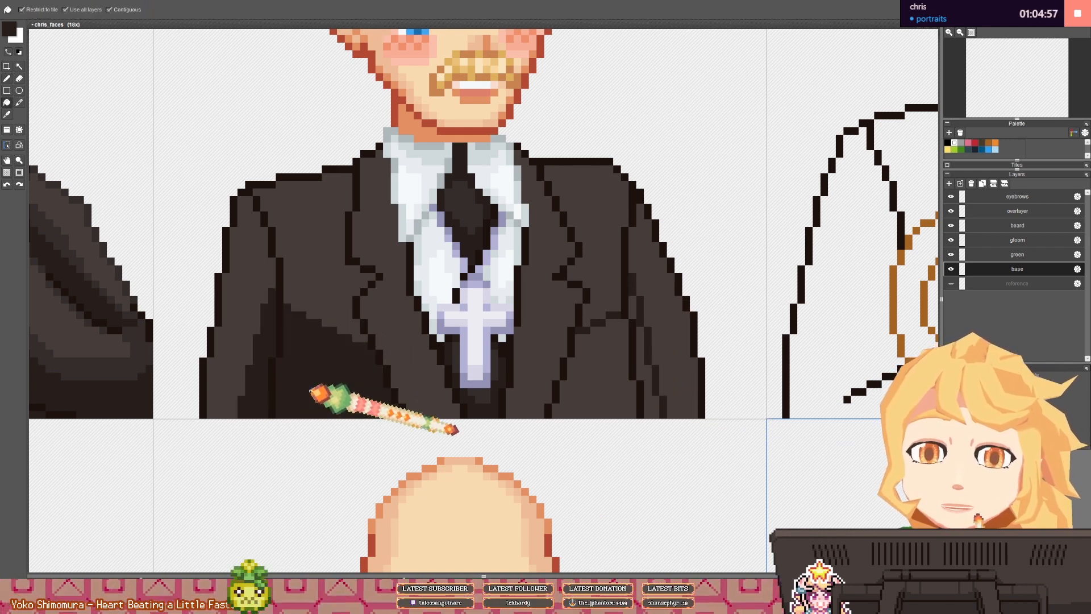
click(622, 383)
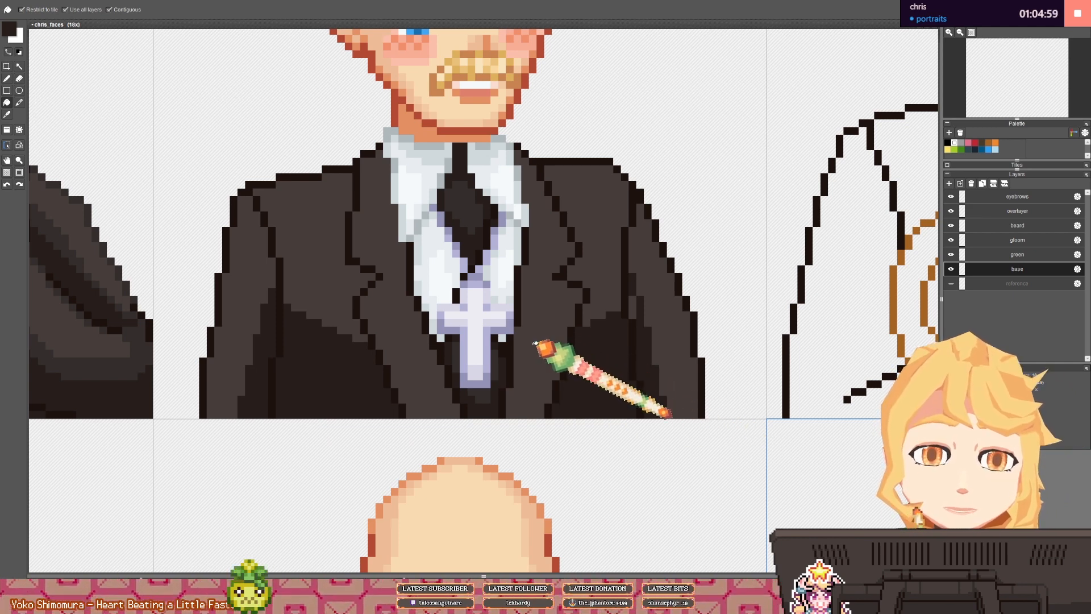
key(b)
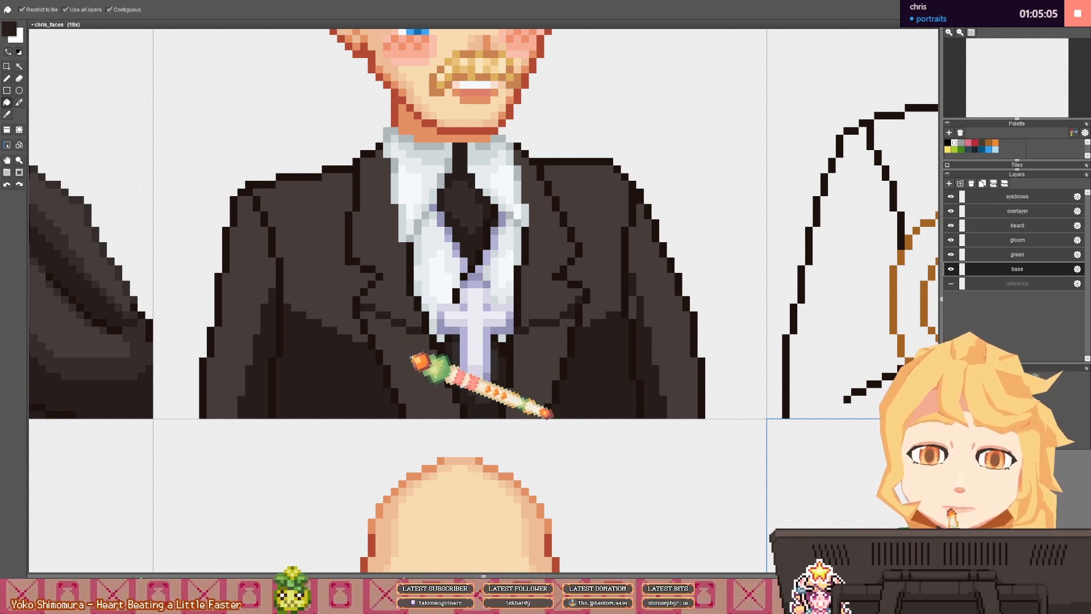
scroll(494, 315, down, 2)
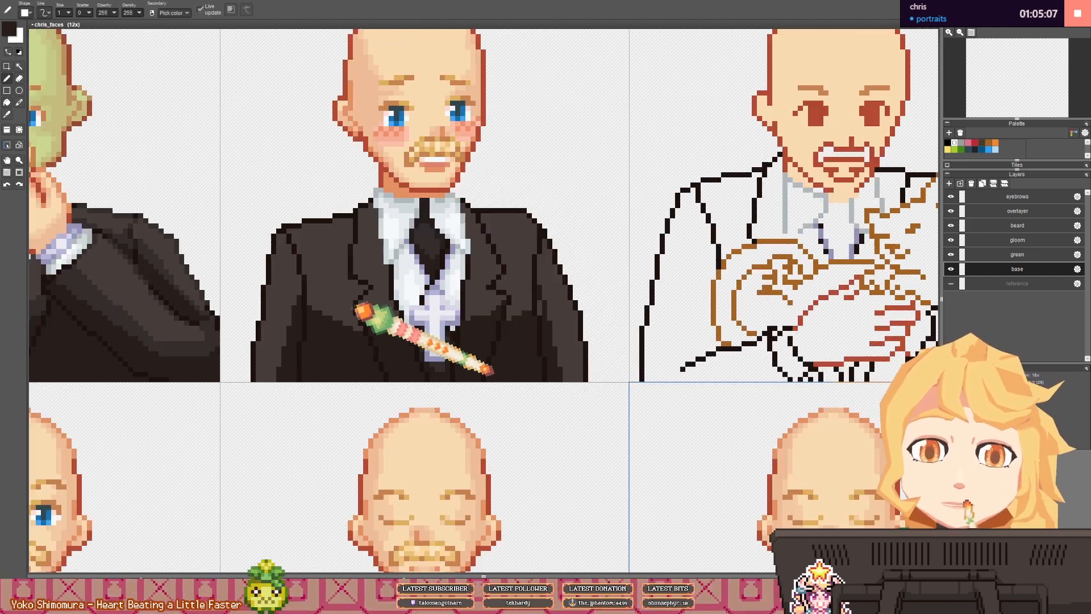
- Sample the suit's midtone from the green-faced portrait and fill a transition band along the chest shadow's upper edge on the blushing portrait
scroll(398, 303, up, 2)
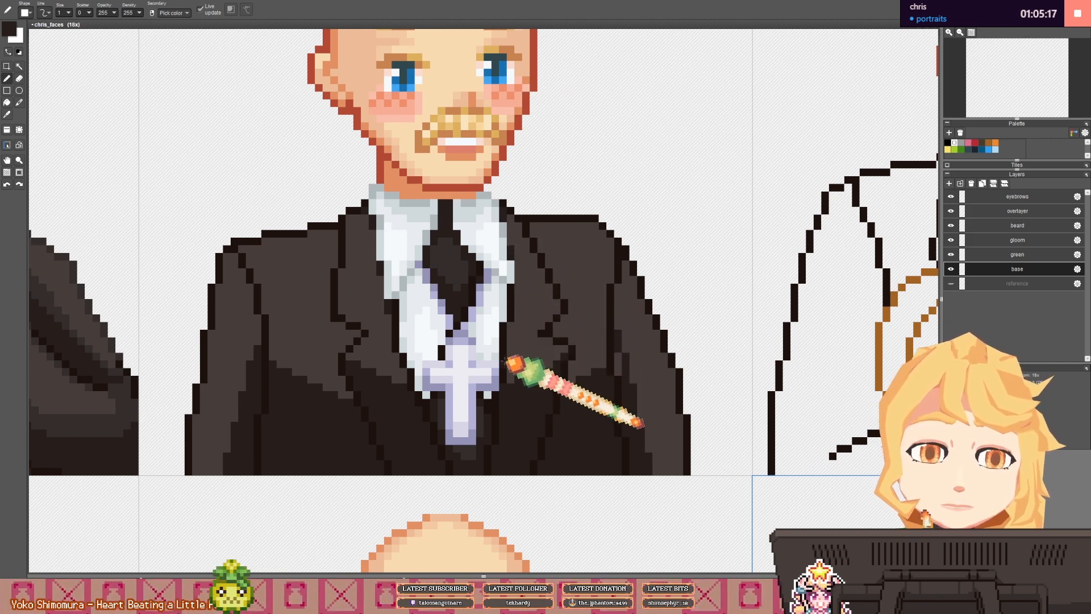
scroll(503, 360, down, 2)
drag(208, 368, 241, 356)
scroll(241, 356, up, 2)
right_click(251, 337)
drag(618, 280, 129, 307)
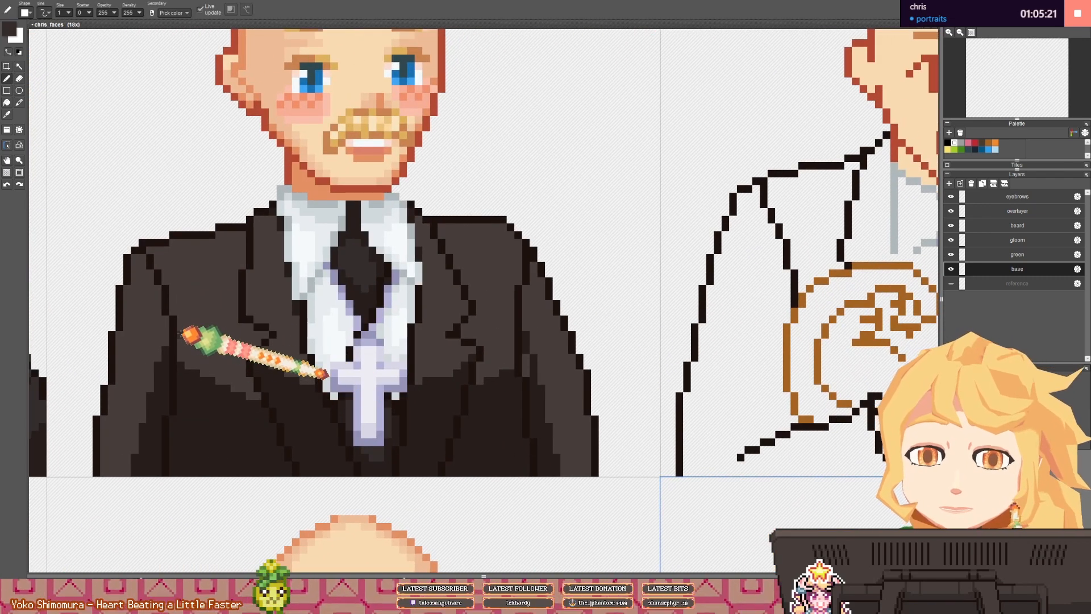
key(f)
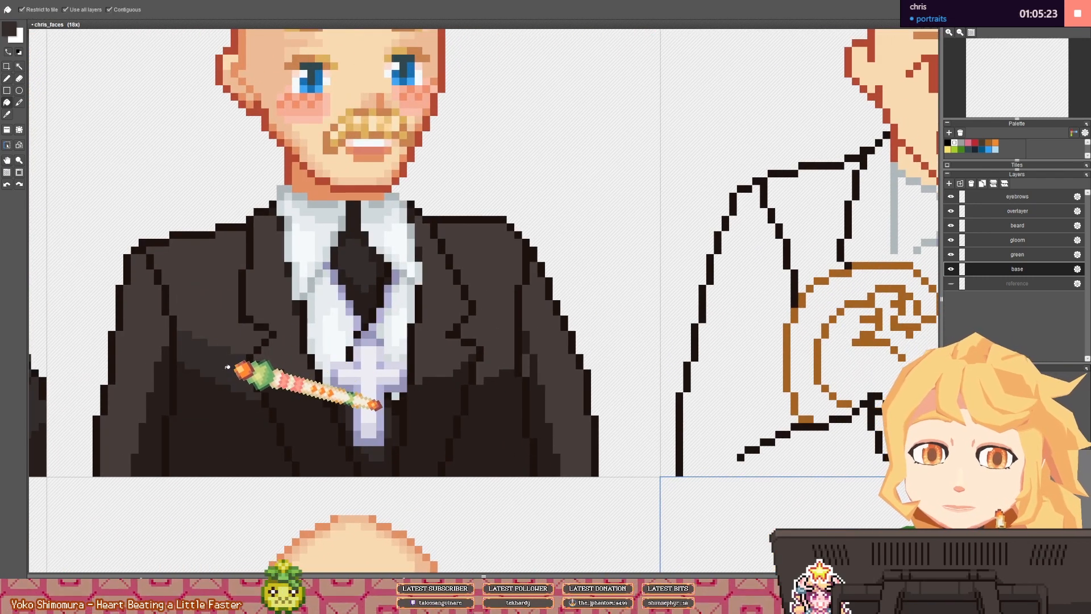
- Outline and fill midtone bands between the light and shadow areas on both jacket sleeves
key(b)
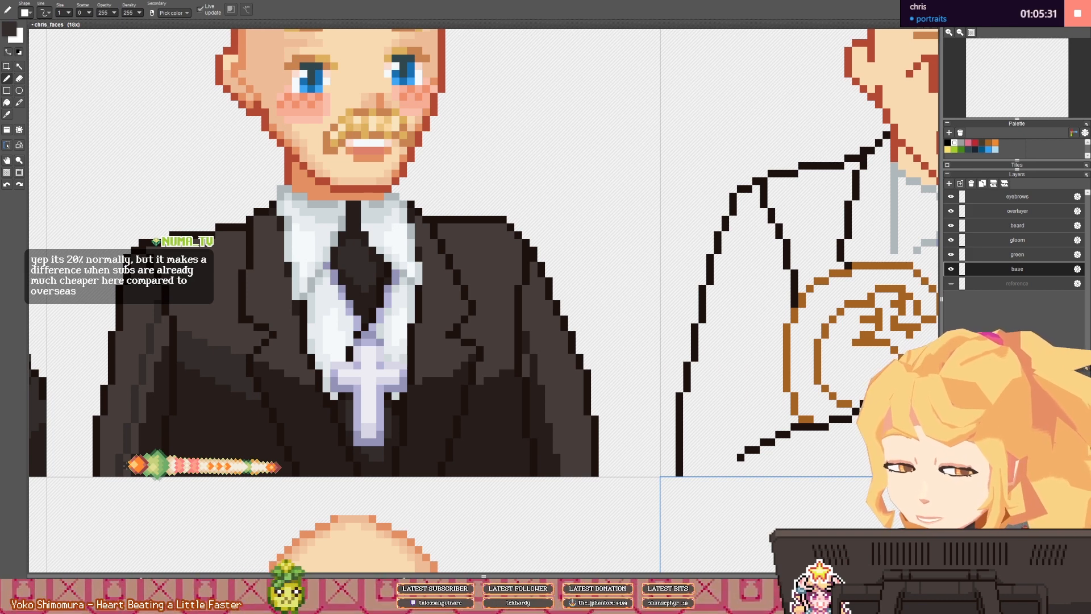
key(f)
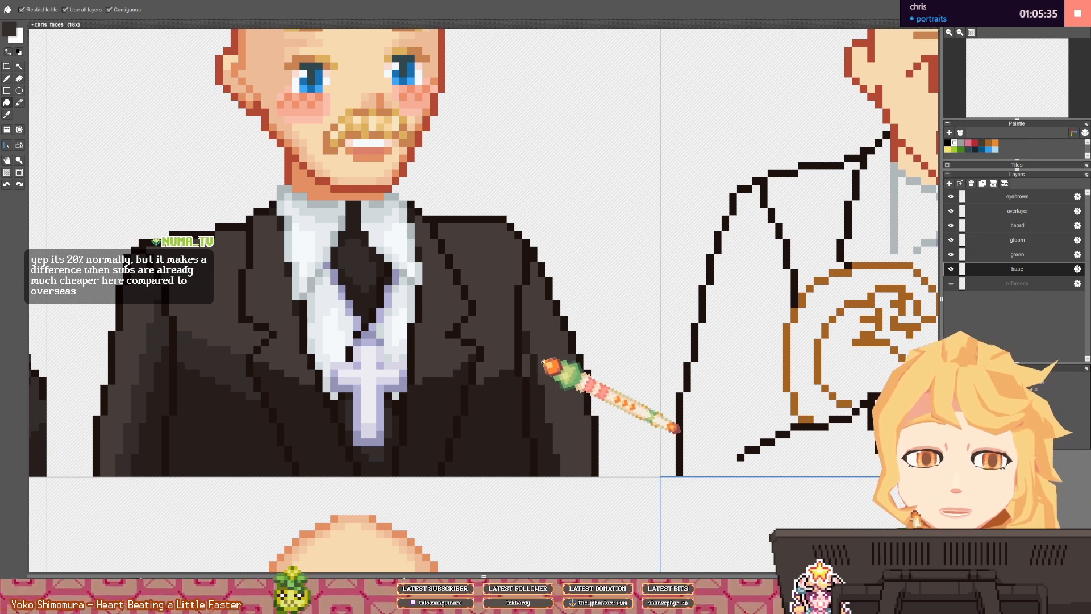
key(b)
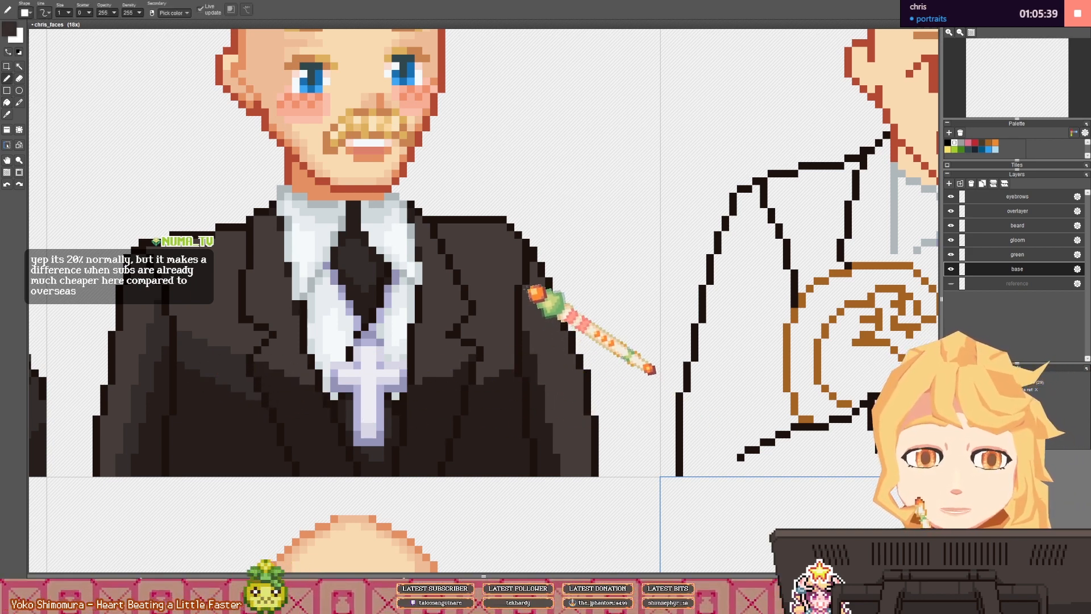
key(f)
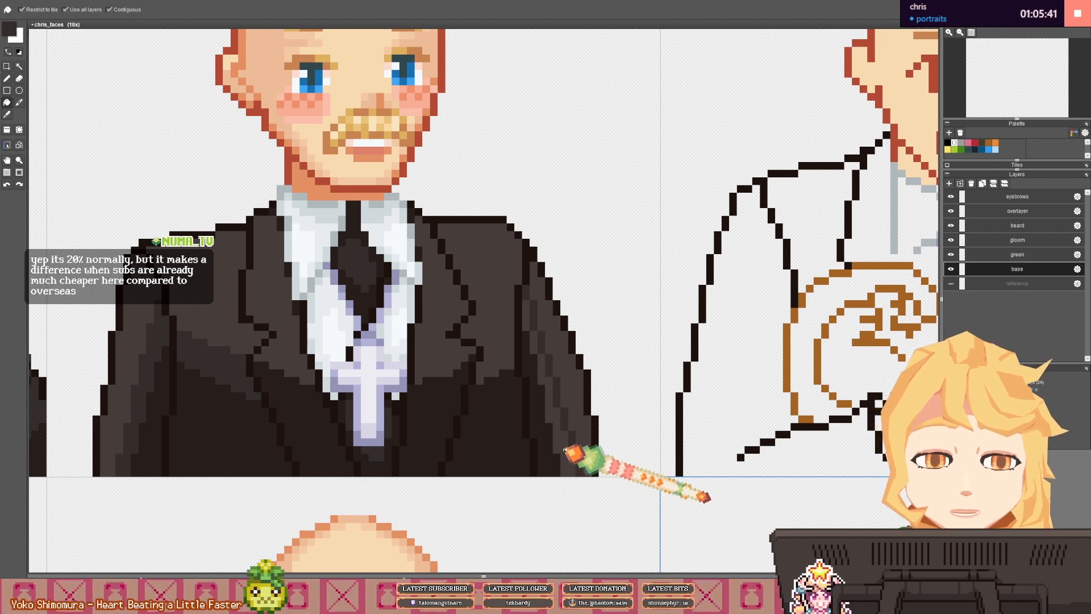
- Add midtone shading to both lapels and refine the lapel edges beside the shirt with sampled suit tones
key(b)
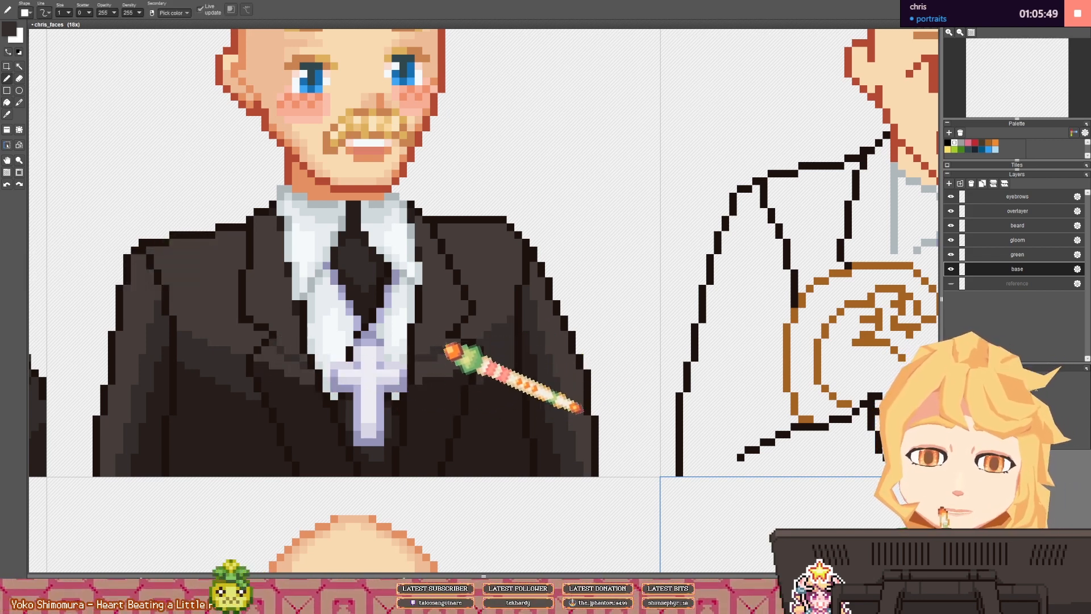
key(f)
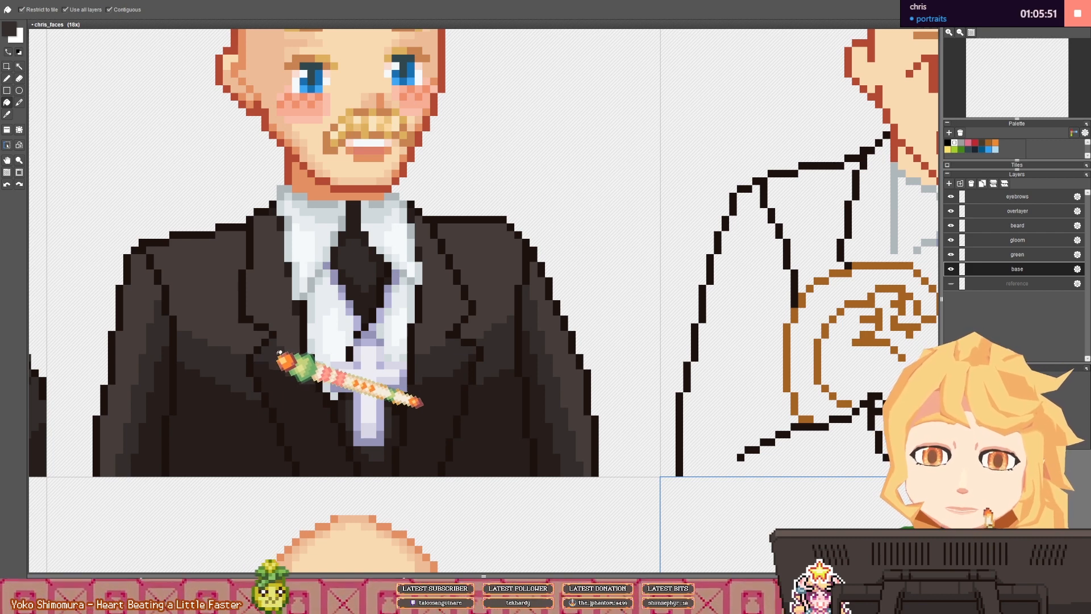
key(b)
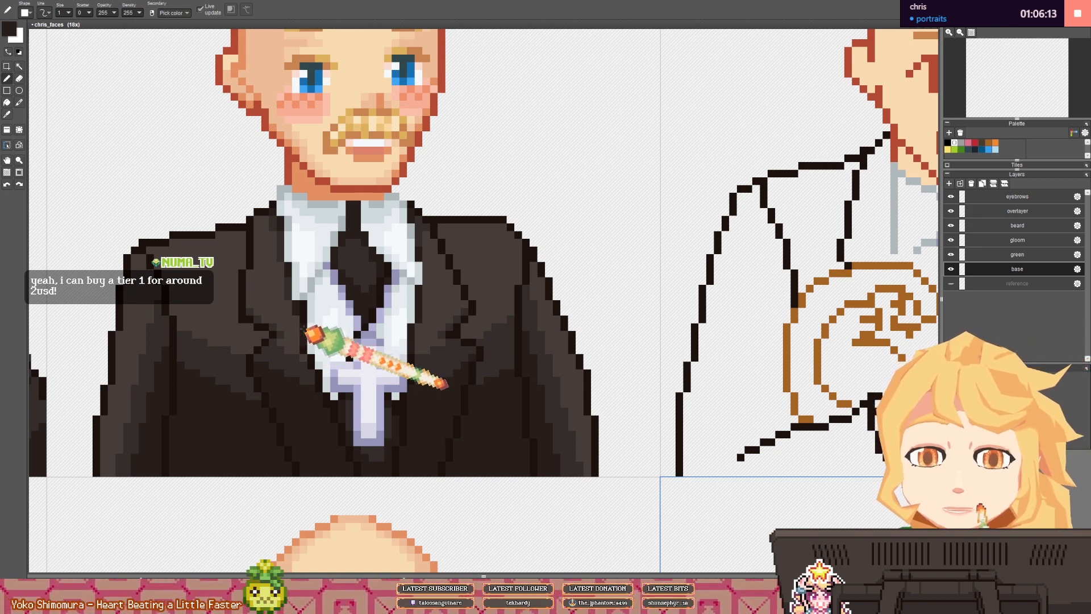
right_click(304, 312)
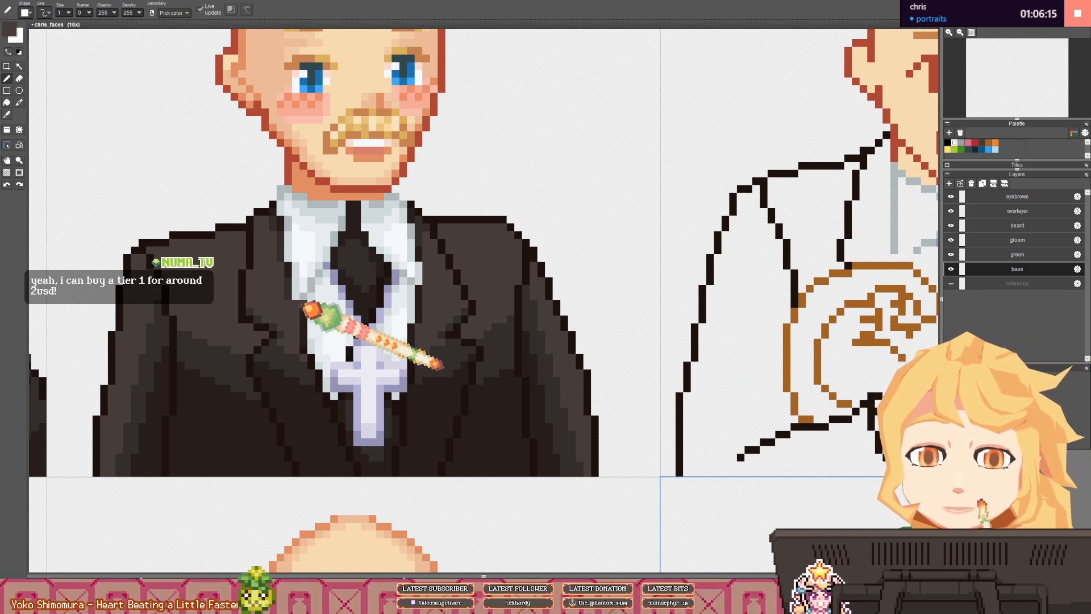
right_click(302, 306)
right_click(290, 300)
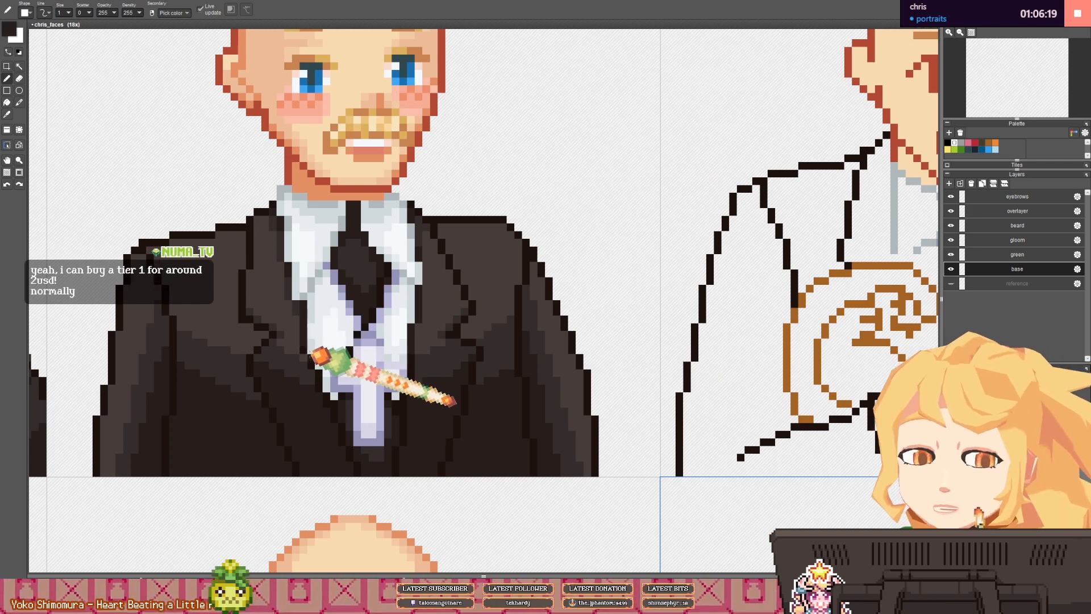
drag(510, 312, 476, 356)
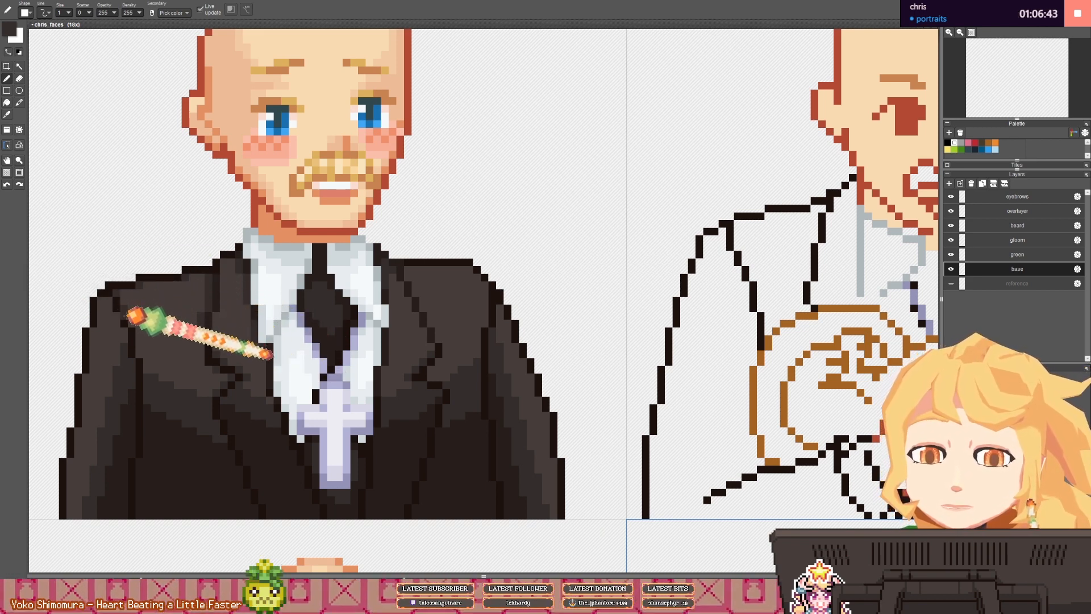
key(ctrl+z)
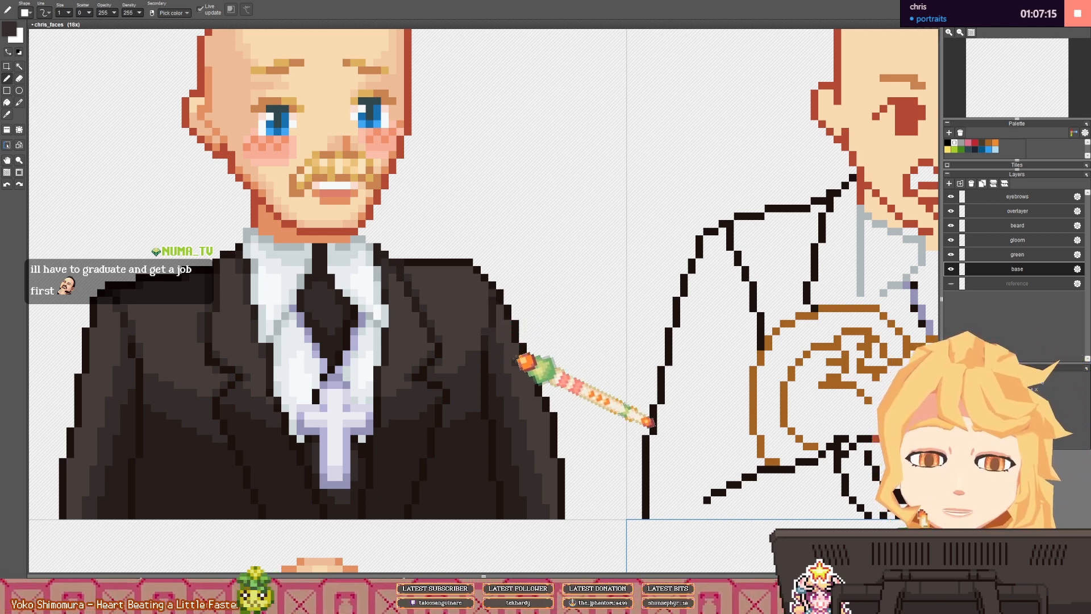
- Replace the black outer outline of the sleeve and shoulder facing the cat portrait with softer suit tones, erasing stray edge pixels
drag(518, 396, 446, 391)
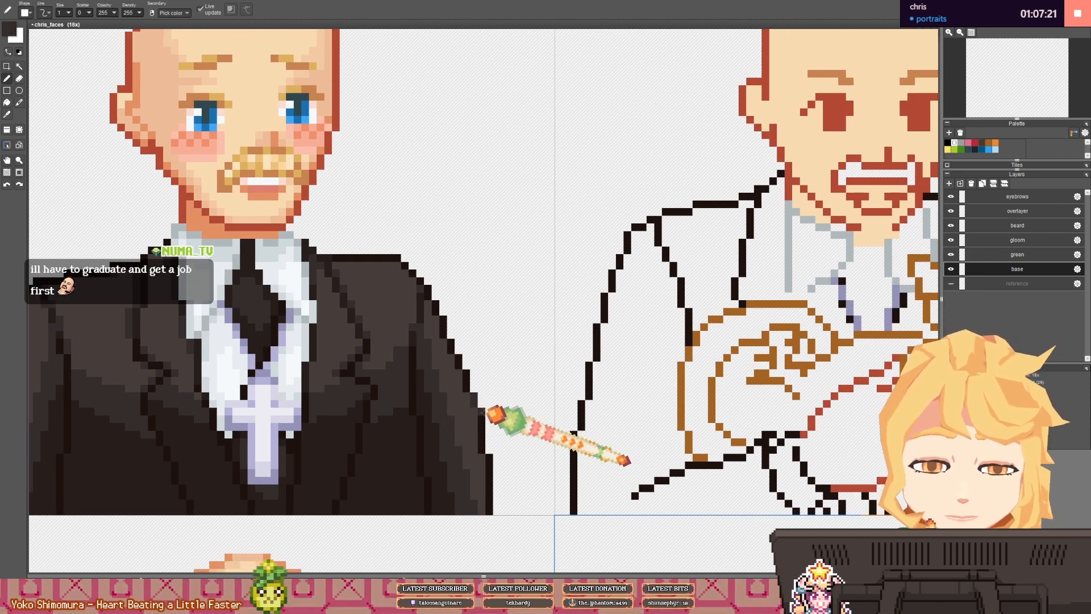
key(e)
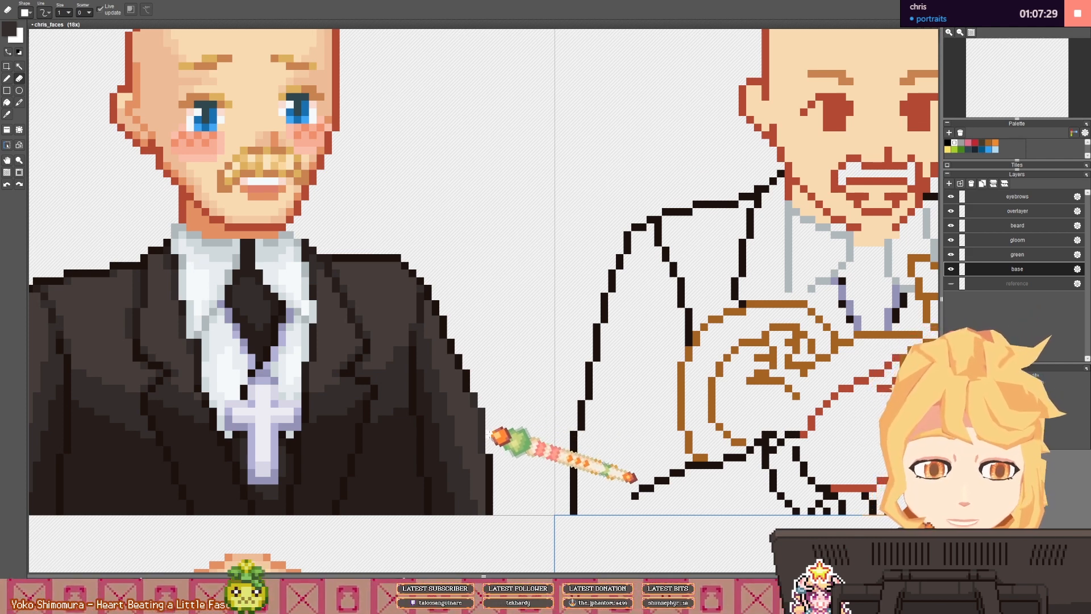
key(b)
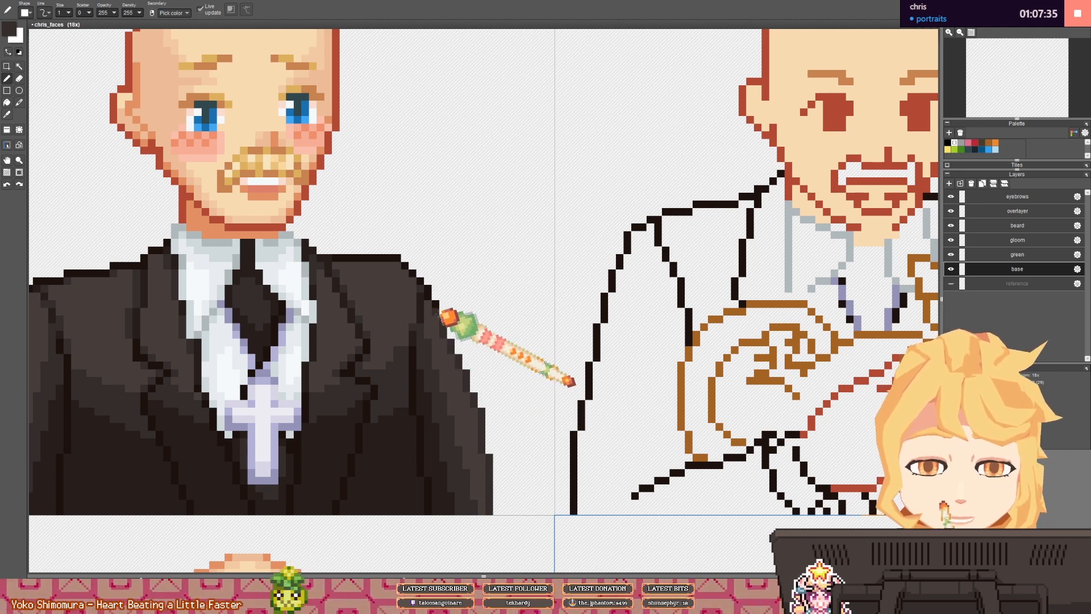
drag(362, 221, 377, 242)
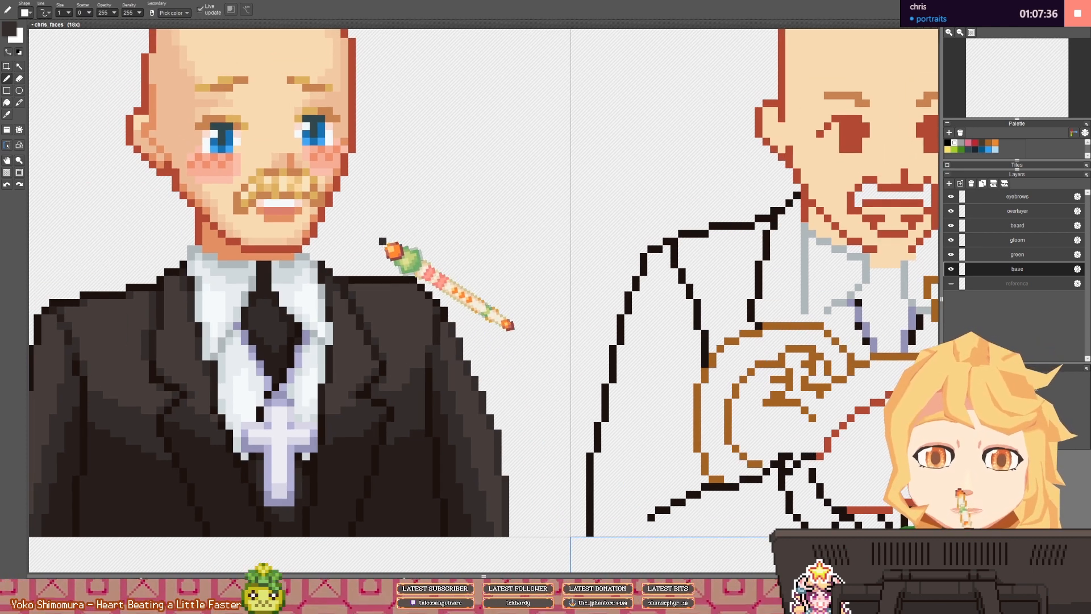
right_click(427, 287)
key(e)
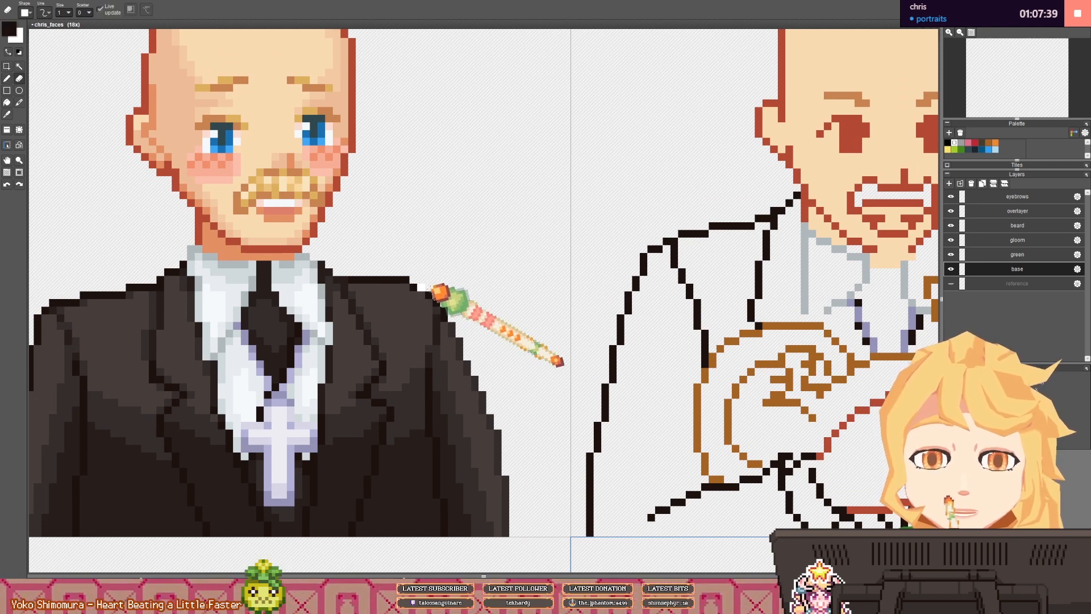
key(b)
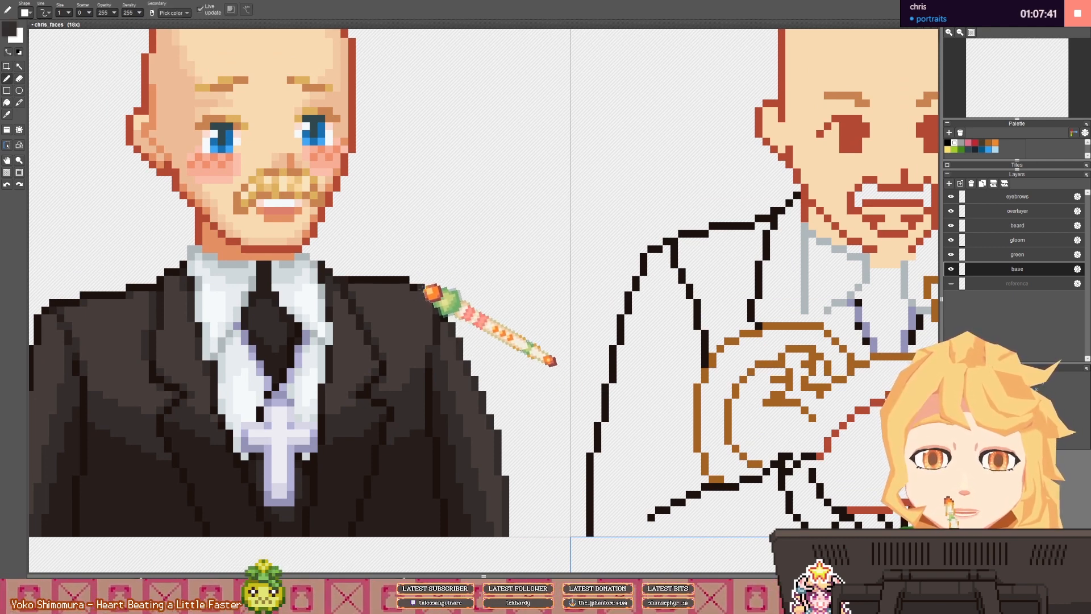
drag(404, 279, 336, 279)
- Soften the outer outline of the sleeve and shoulder facing the green-faced portrait with the dark gray-brown suit tone
mouse_move(122, 278)
mouse_down()
mouse_move(196, 264)
mouse_move(312, 261)
mouse_up()
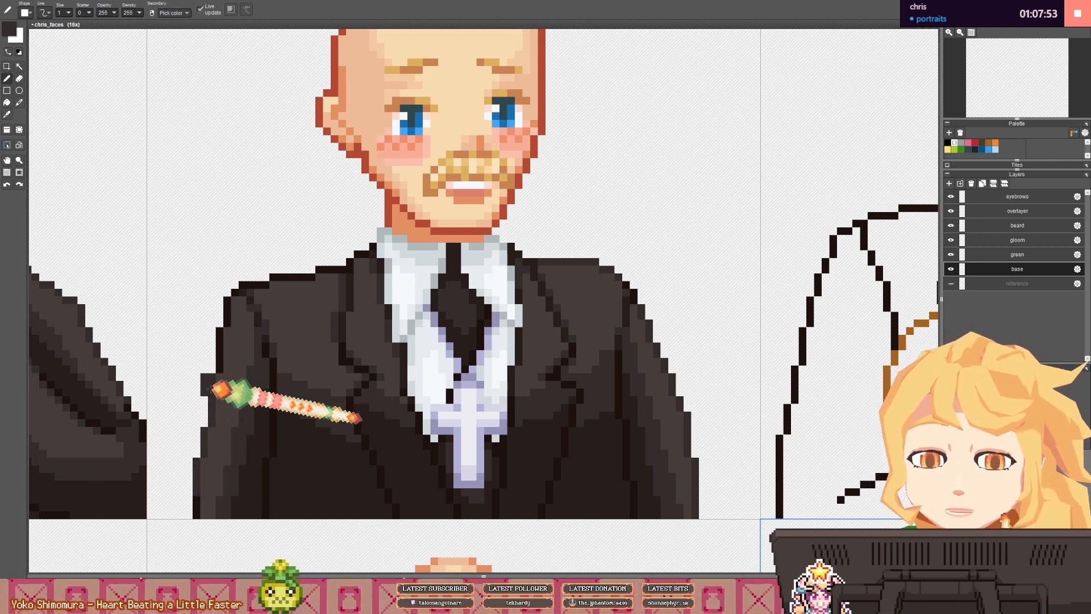
key(e)
key(b)
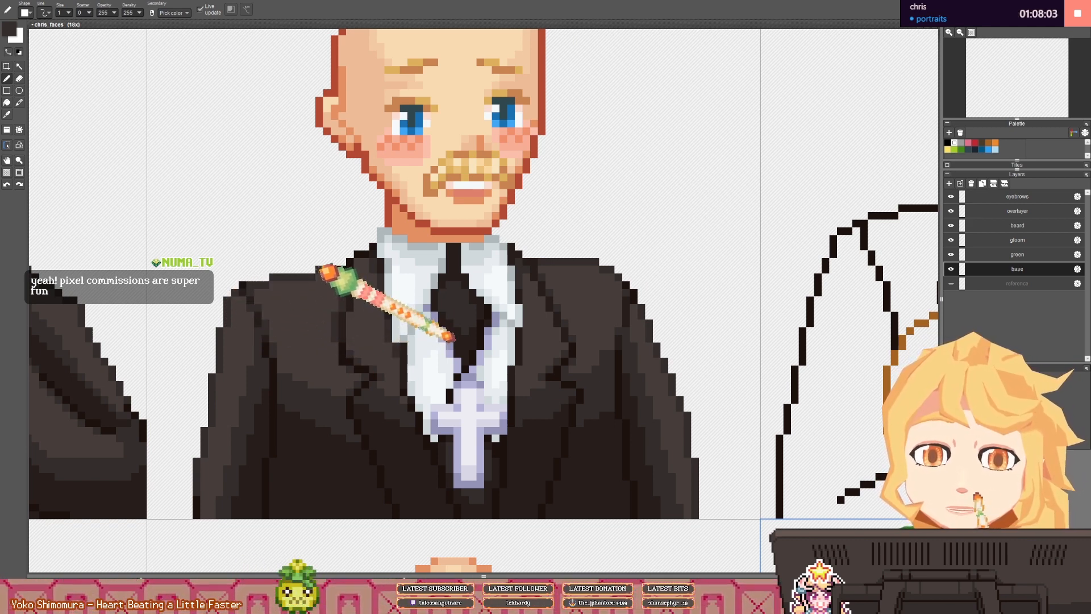
- Sample the shirt's light gray shadow color and touch up the shirt corners beside the cross
scroll(455, 338, down, 3)
scroll(568, 364, down, 1)
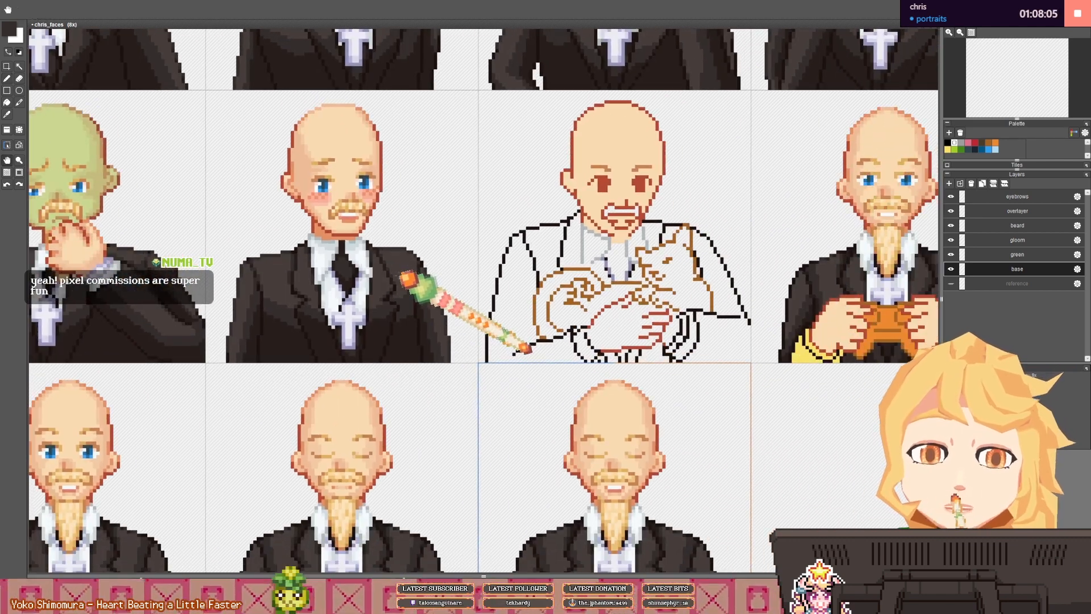
scroll(506, 381, up, 3)
scroll(307, 285, up, 3)
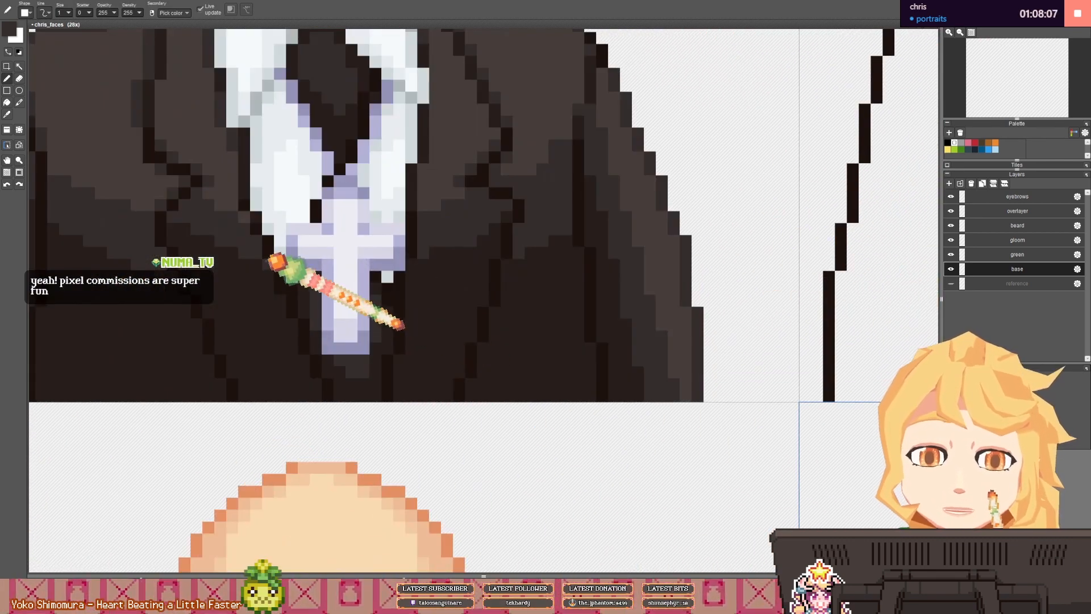
right_click(267, 199)
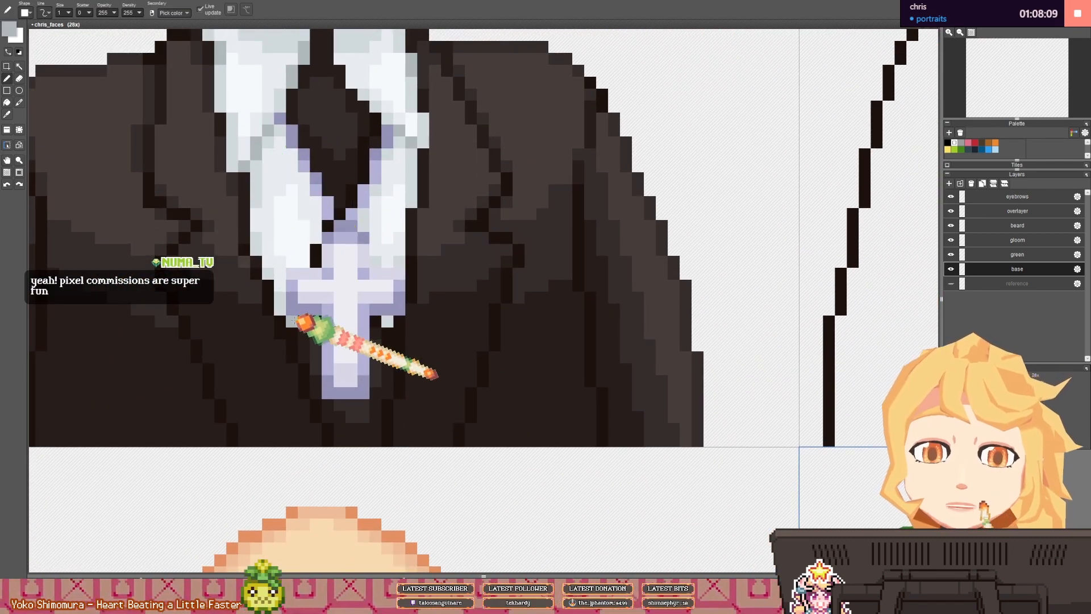
scroll(406, 338, down, 2)
scroll(405, 311, down, 5)
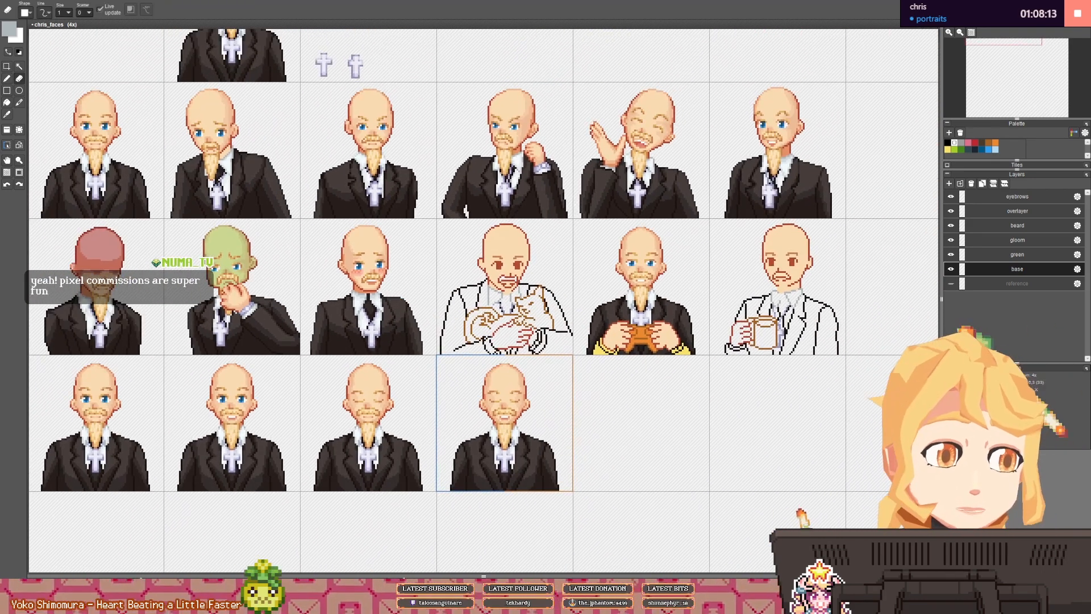
- Copy the beard from another portrait on the beard layer and paste it under the blushing portrait's chin
click(1029, 225)
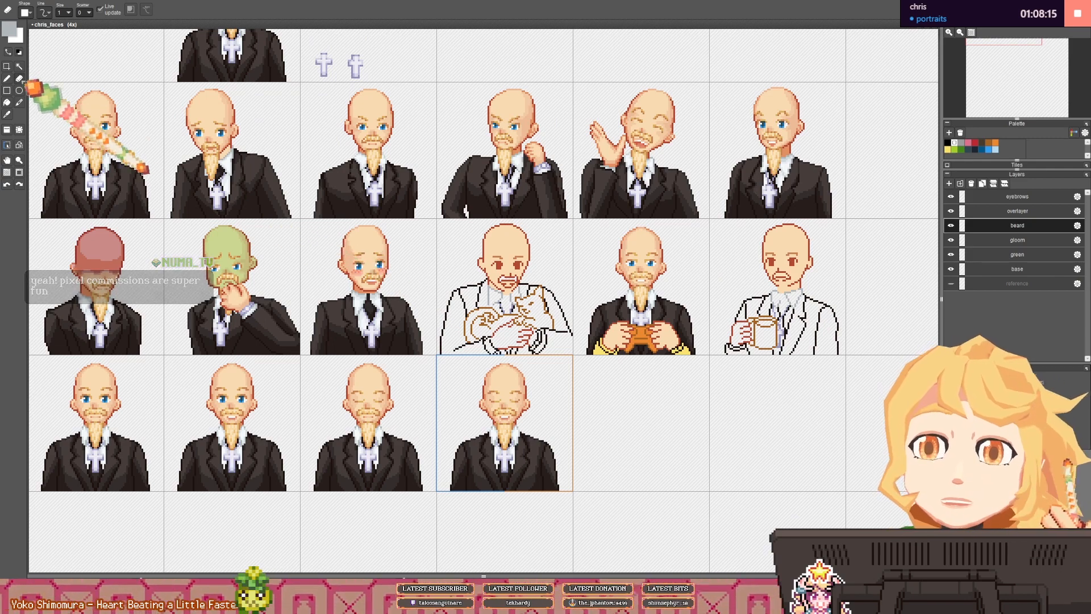
click(6, 67)
key(space)
drag(117, 308, 137, 309)
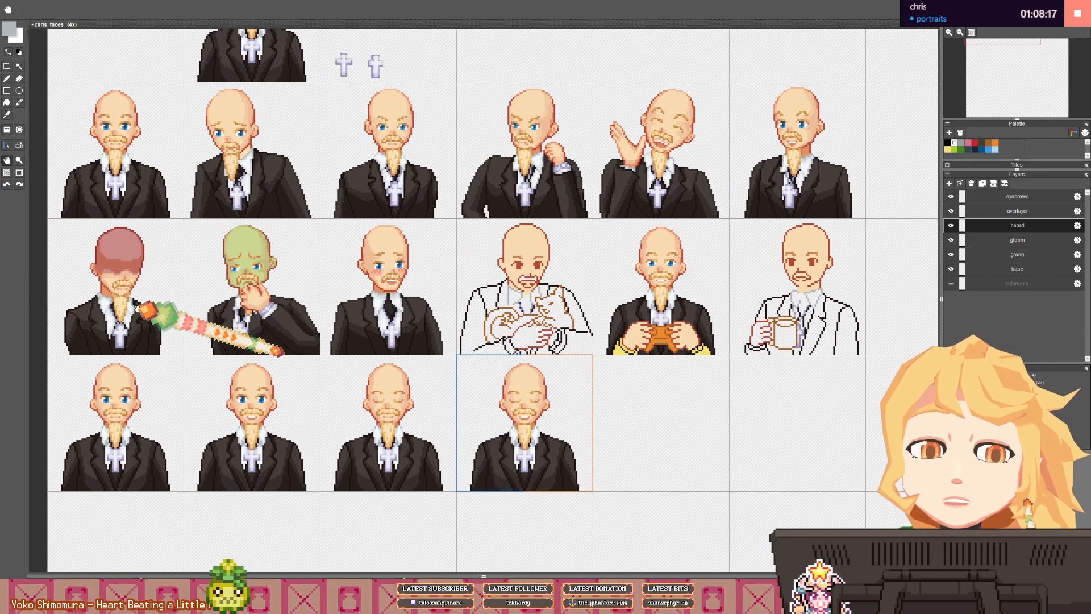
drag(311, 239, 194, 294)
scroll(410, 203, up, 2)
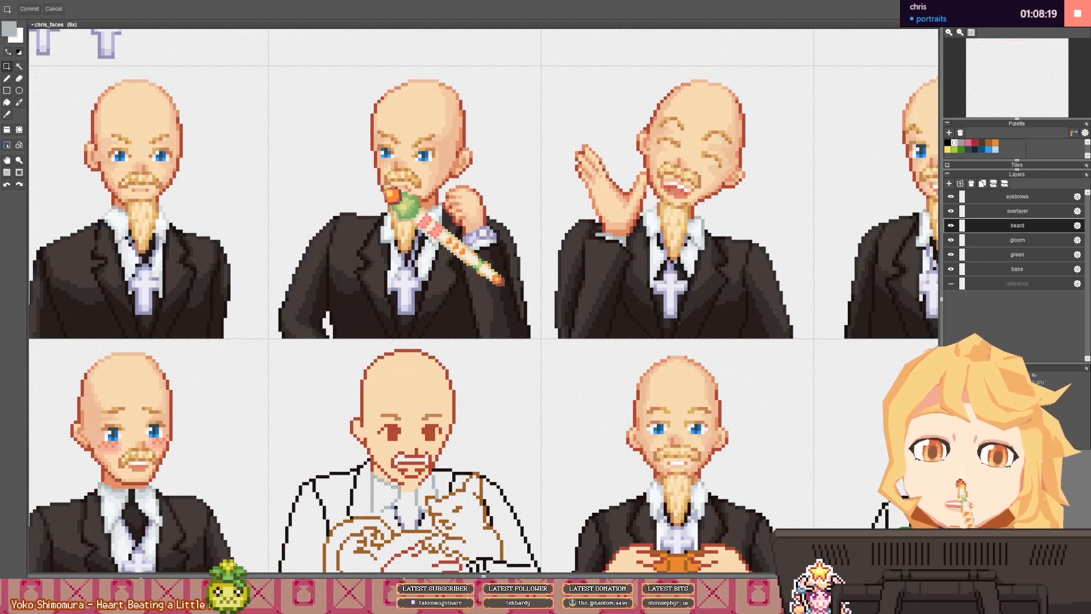
drag(388, 196, 394, 348)
key(ctrl+c)
key(ctrl+v)
drag(325, 374, 286, 350)
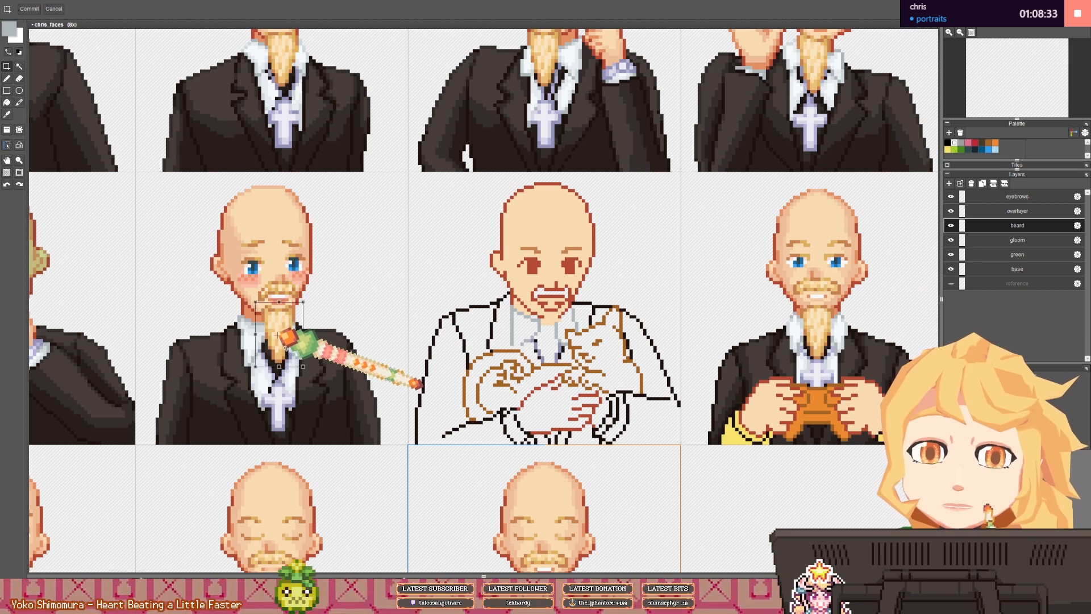
- Sample the beard's brown and gold tones and blend the pasted beard's top edge into the chin
scroll(236, 296, up, 5)
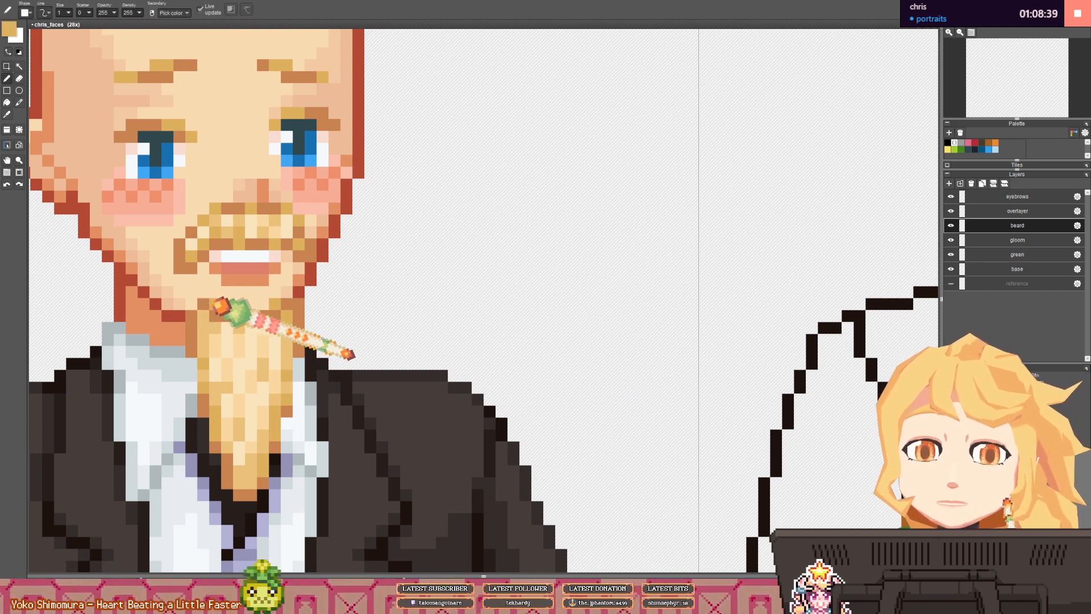
right_click(188, 308)
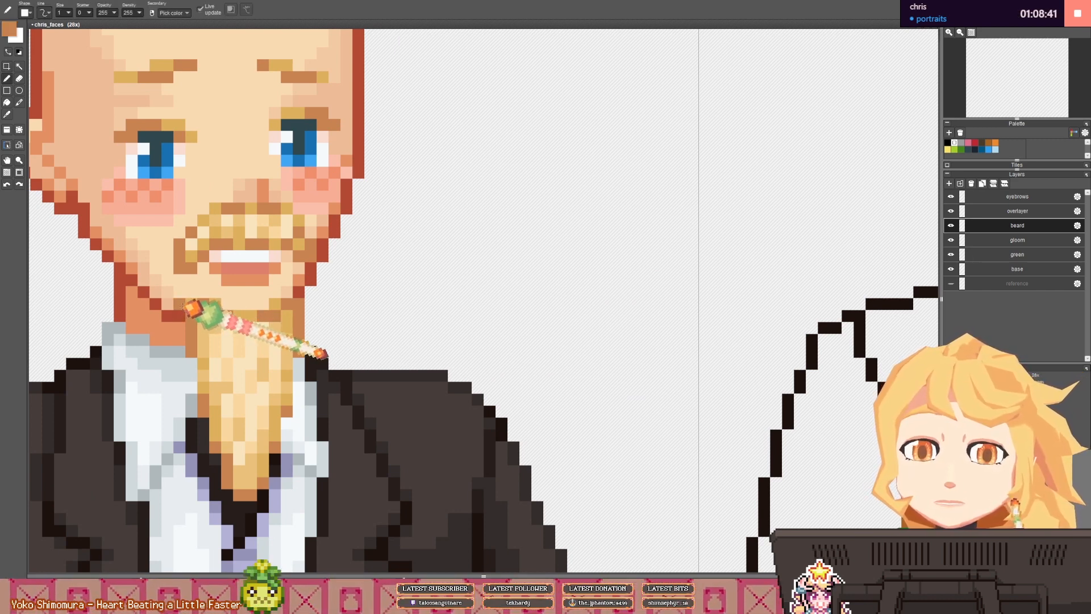
right_click(224, 306)
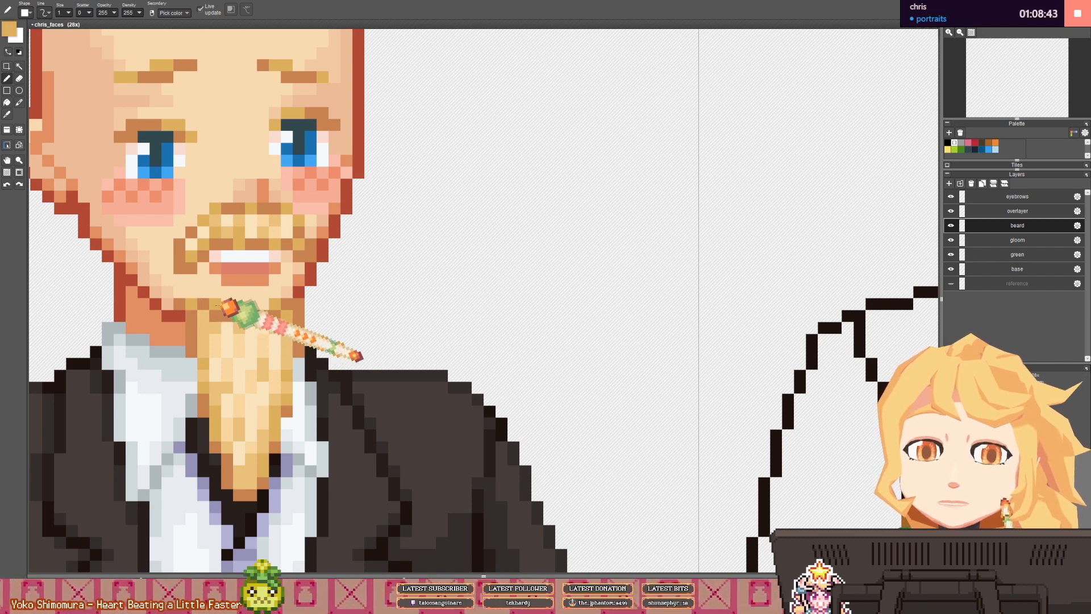
right_click(307, 306)
right_click(298, 312)
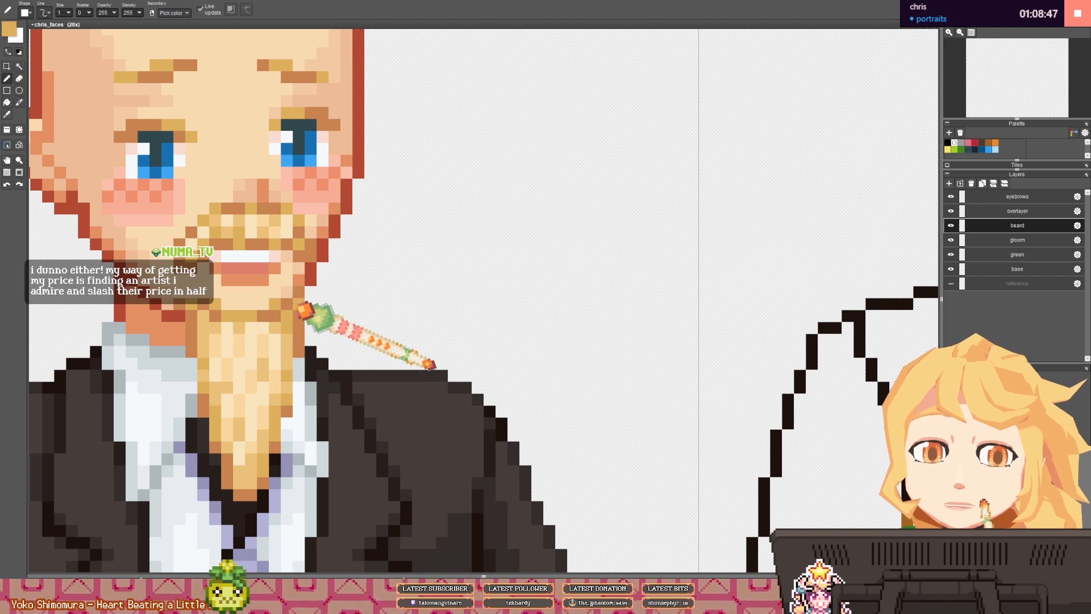
scroll(298, 311, down, 4)
key(e)
scroll(370, 329, down, 1)
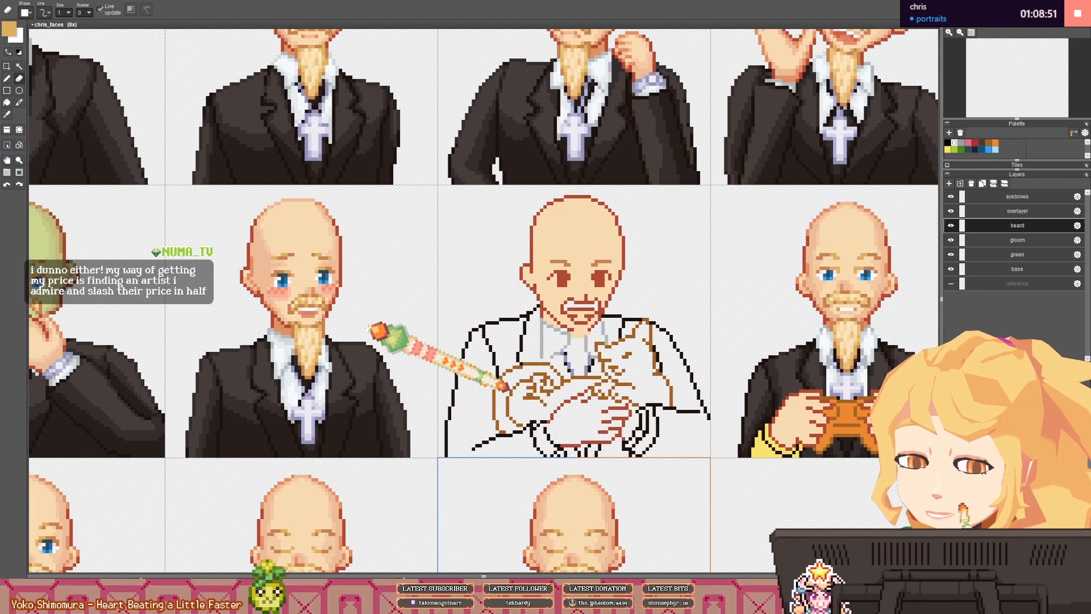
- Check the finished blushing portrait against the rest of the sheet and save the chris_faces file
scroll(370, 328, down, 4)
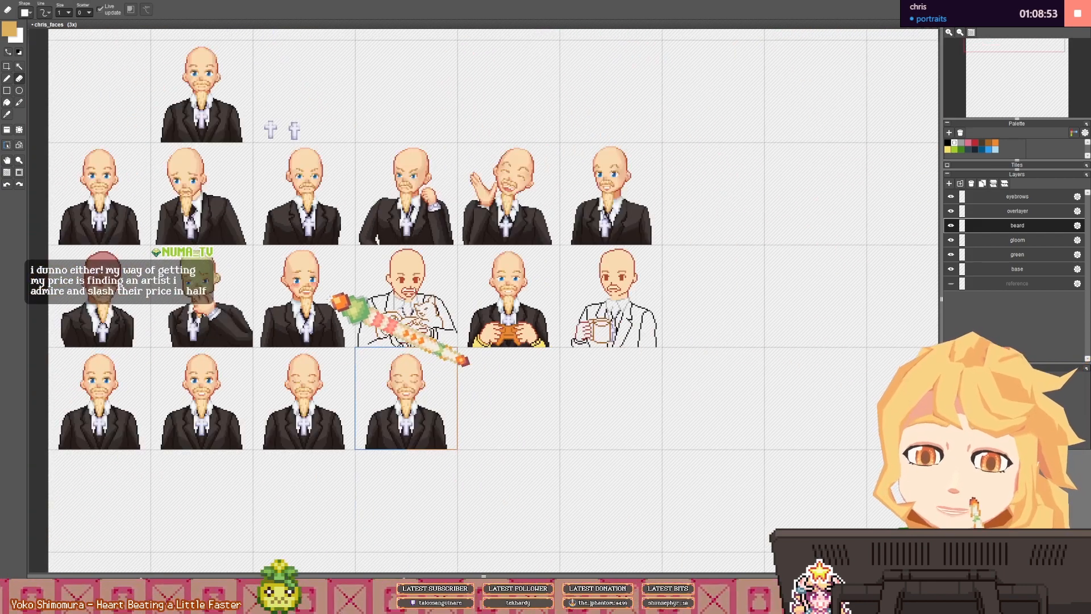
scroll(340, 299, up, 3)
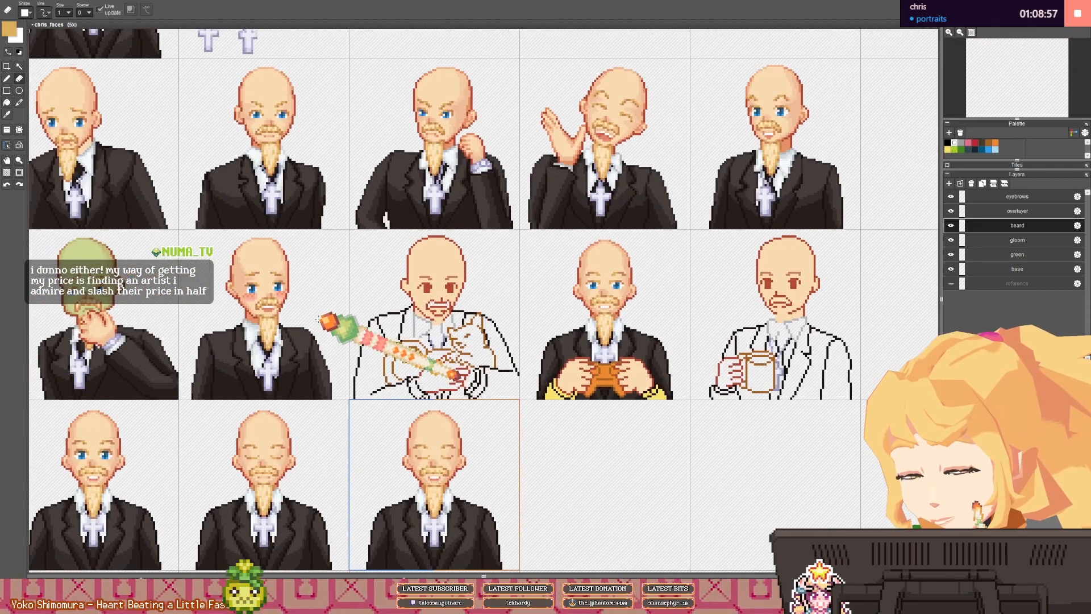
drag(329, 312, 318, 312)
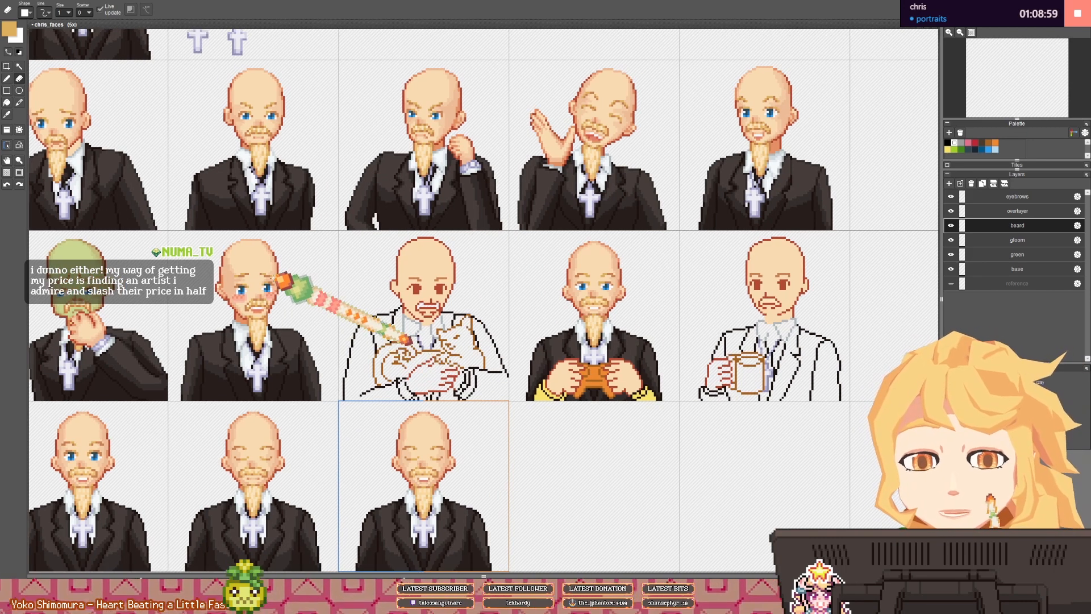
key(ctrl+s)
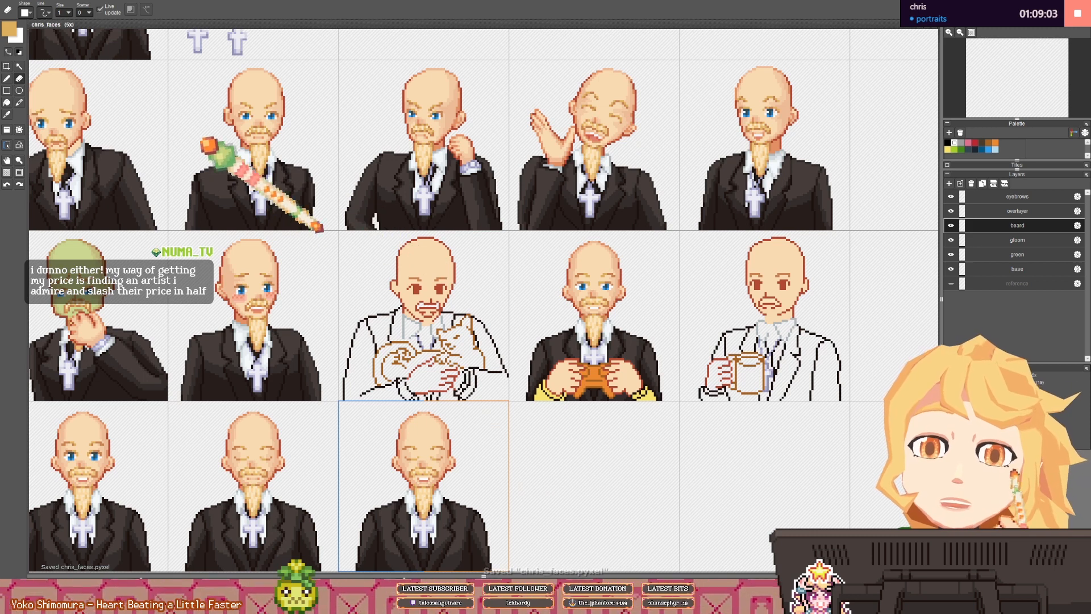
- Copy the mustache from the frowning front-facing portrait and paste it over the cat-holding portrait's mouth on the base layer
click(570, 283)
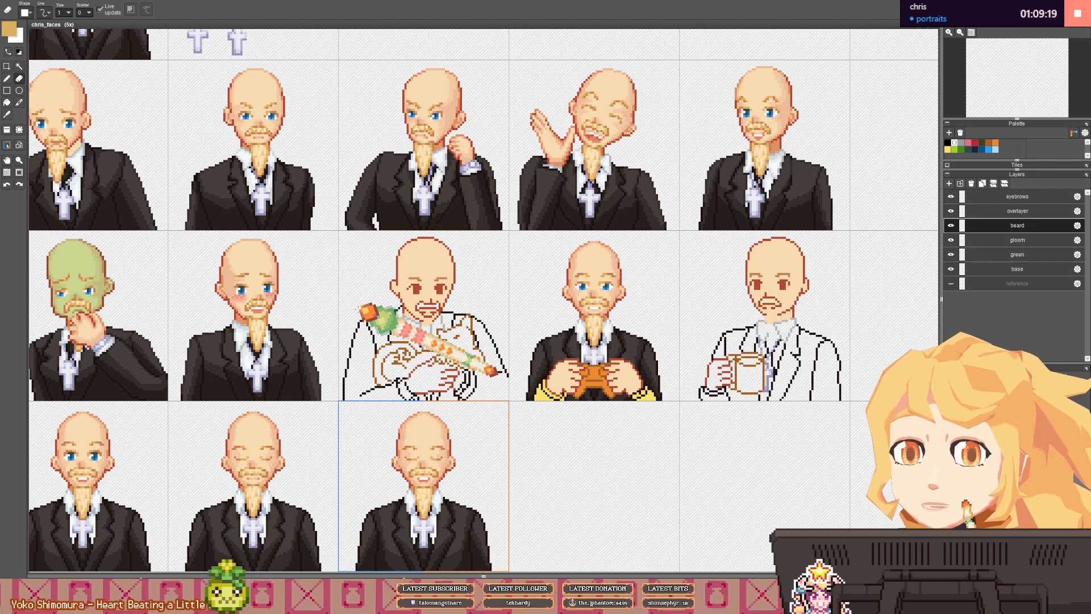
scroll(363, 307, down, 1)
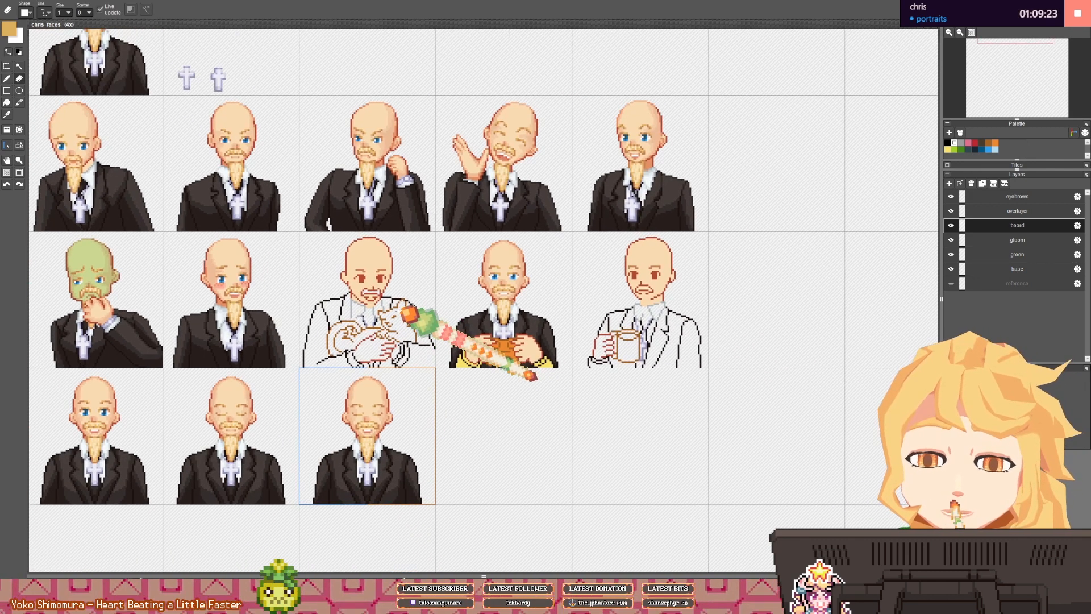
scroll(387, 292, up, 1)
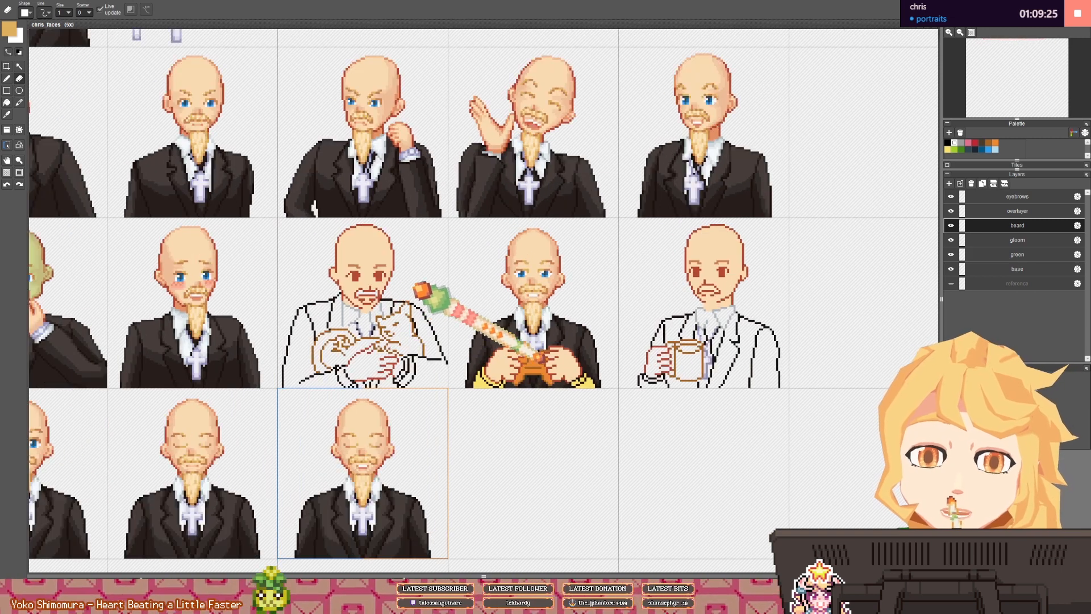
drag(430, 277, 411, 300)
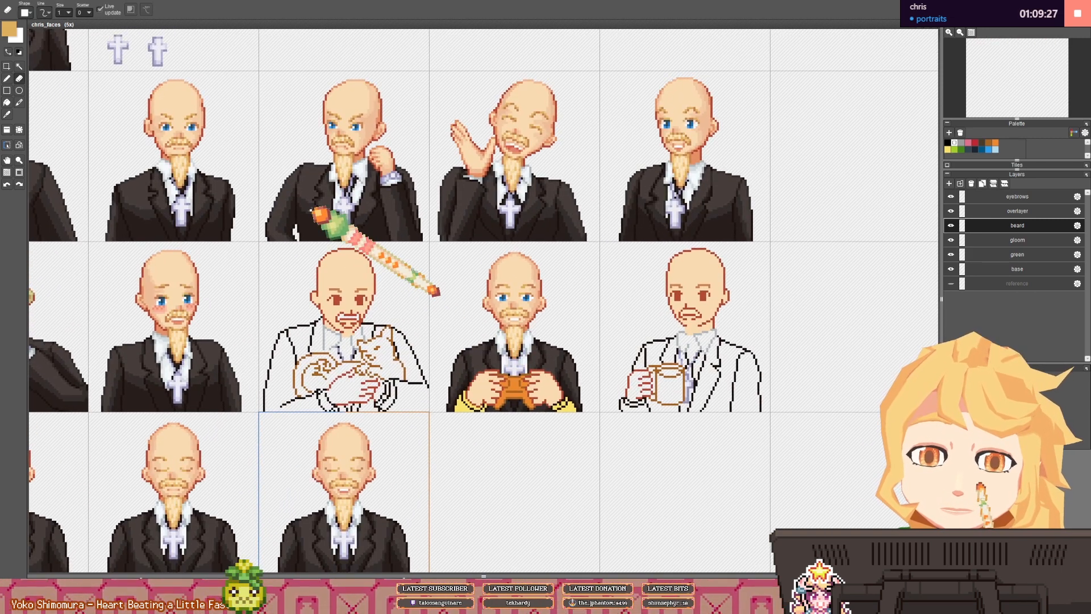
click(7, 66)
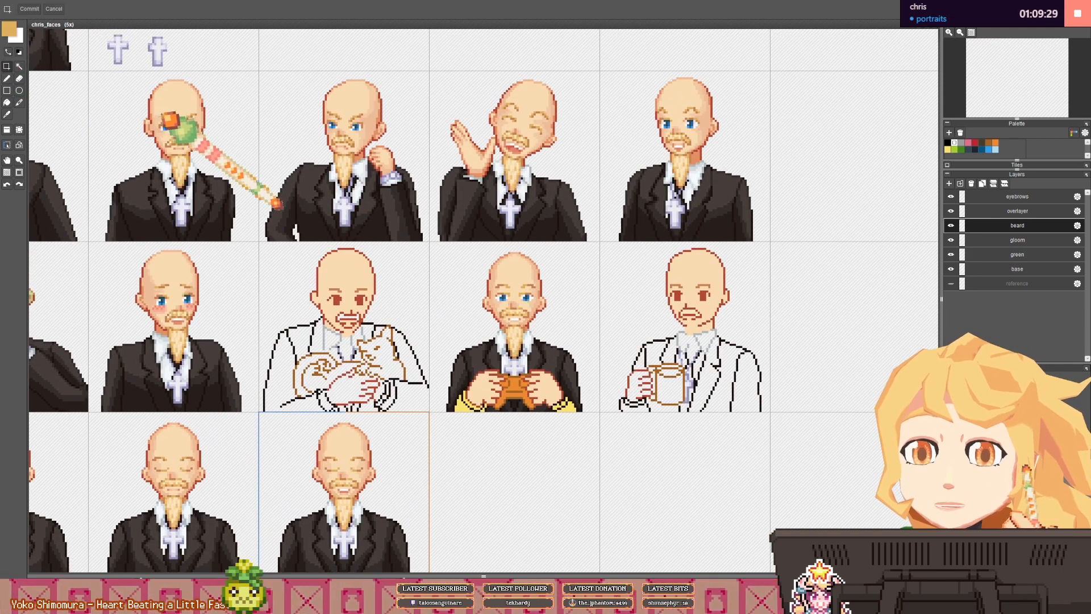
scroll(165, 123, up, 3)
drag(192, 161, 464, 476)
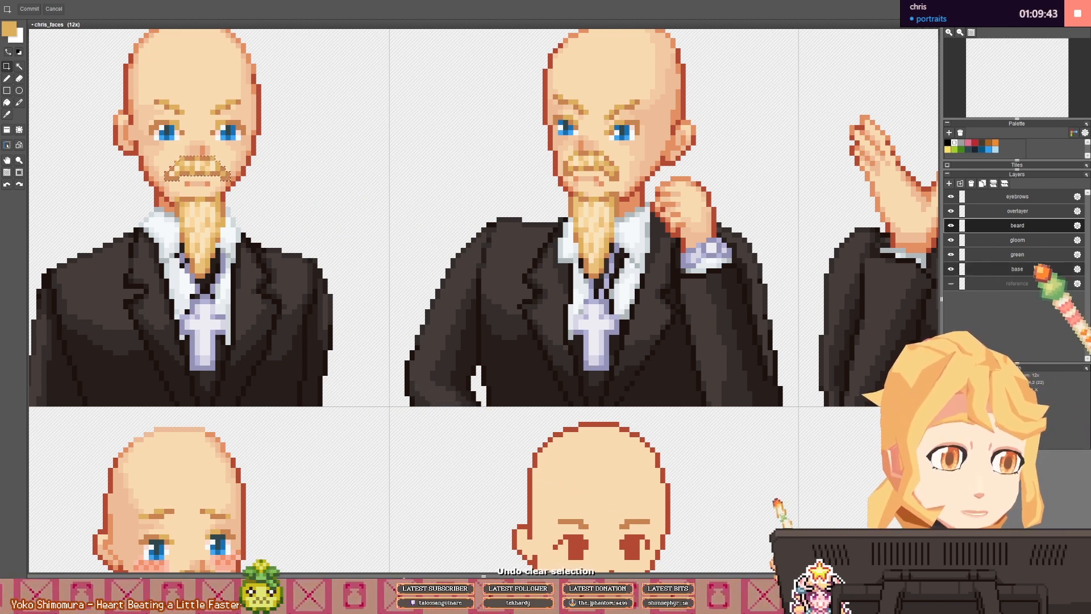
scroll(634, 361, down, 2)
click(1010, 272)
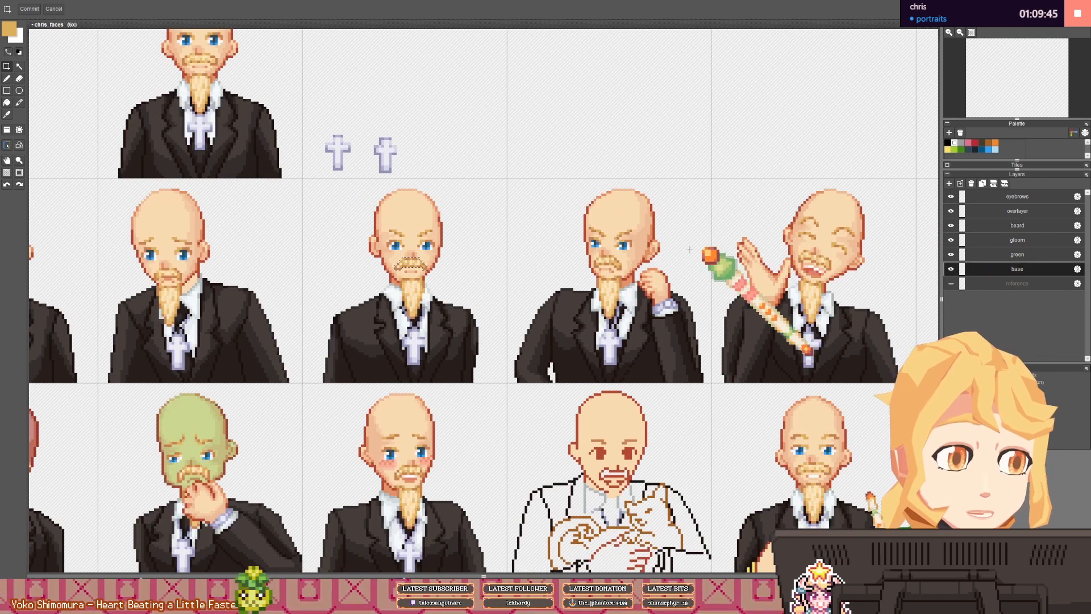
key(ctrl+z)
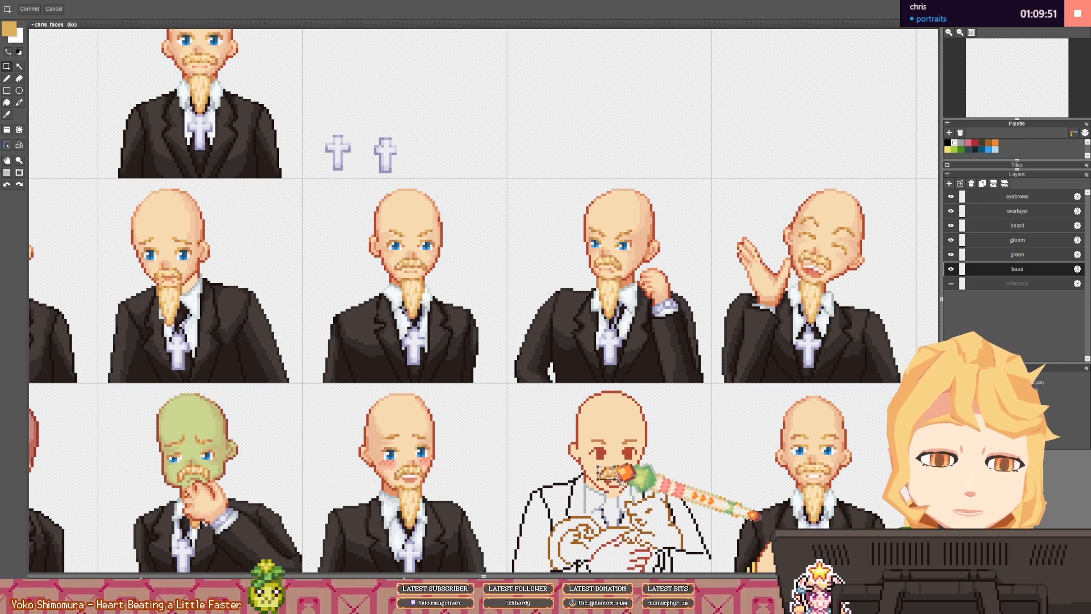
drag(681, 472, 557, 356)
scroll(528, 355, up, 7)
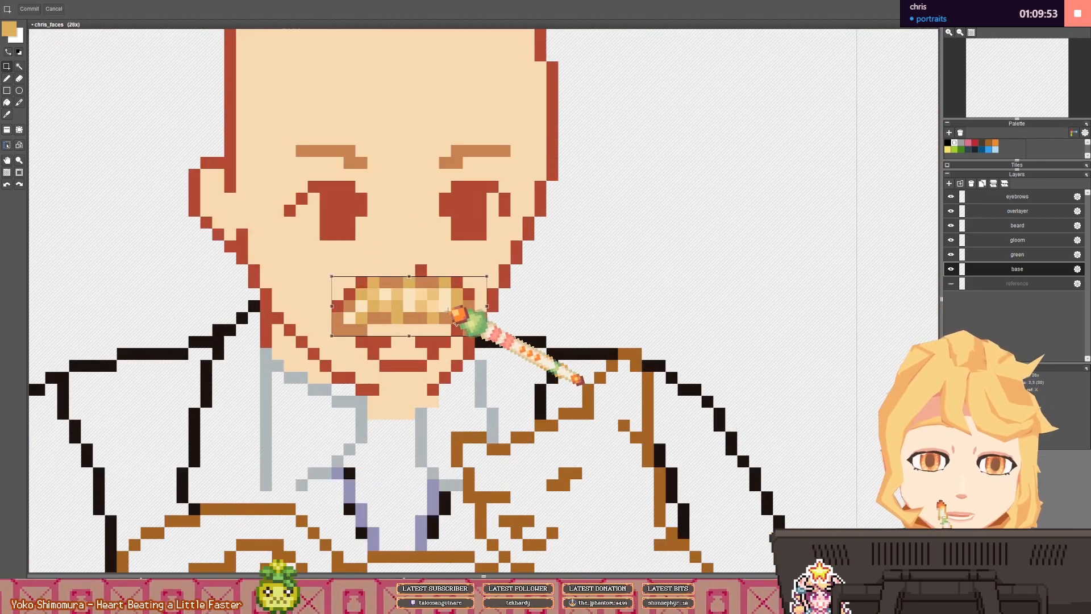
- Place the pasted mustache and cover the old red mustache outline around it with the sampled skin tone
click(520, 275)
key(b)
right_click(479, 290)
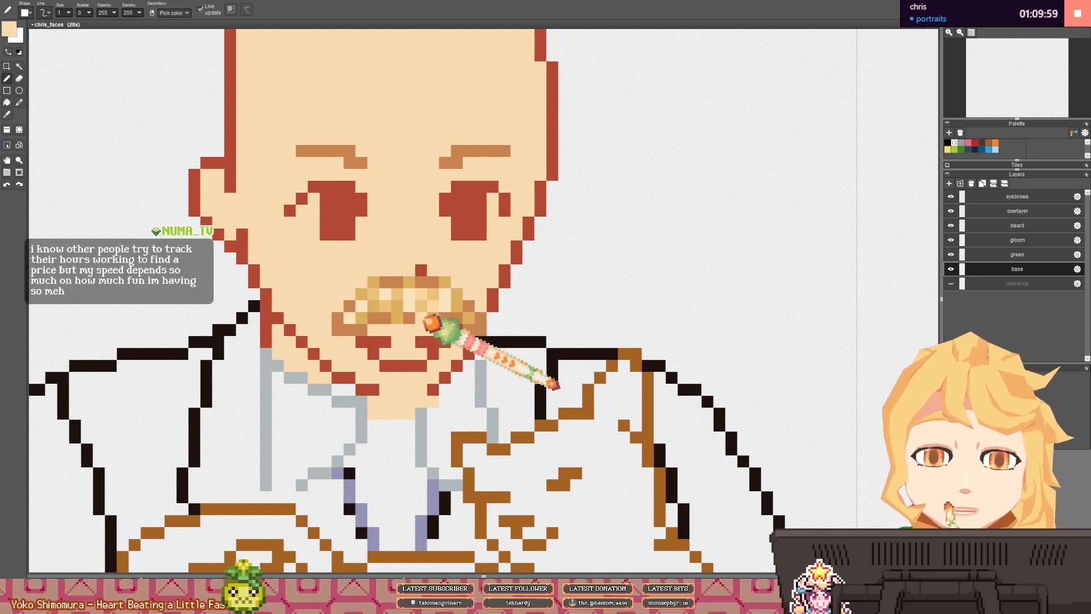
- Sample the orange nose shadow from the angry raised-fist portrait and recolor the cat-holding portrait's nose line with it
scroll(424, 316, down, 7)
drag(429, 285, 434, 298)
scroll(423, 168, up, 3)
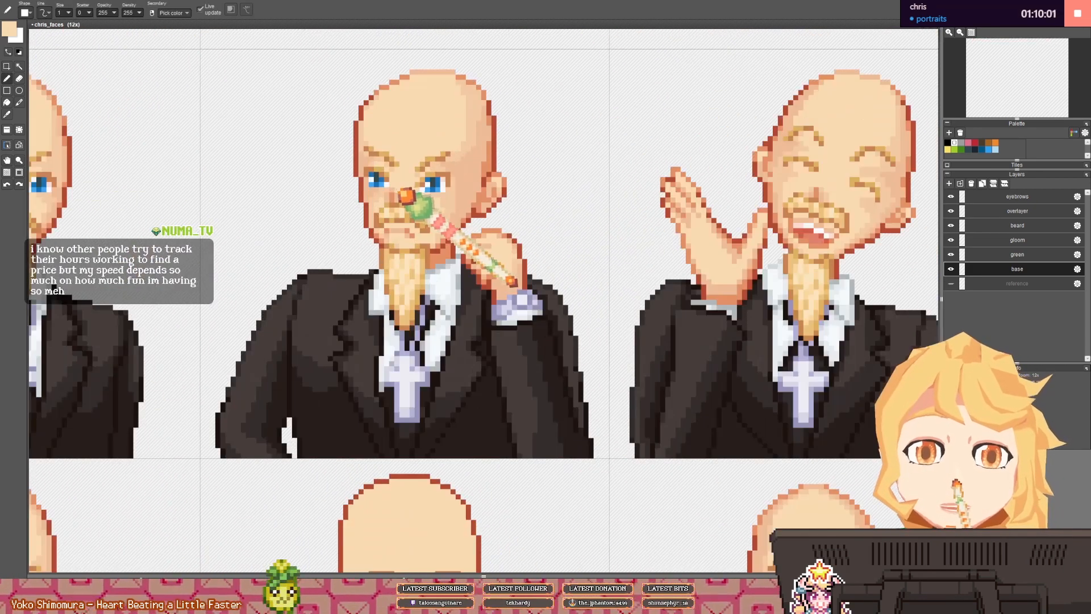
right_click(392, 195)
drag(525, 388, 475, 273)
drag(468, 332, 472, 265)
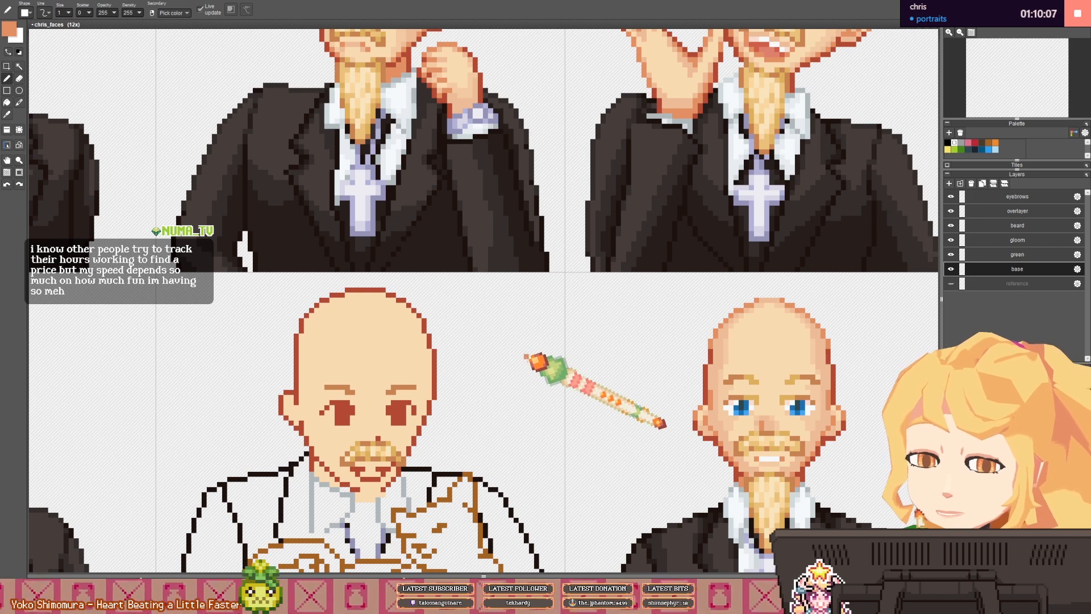
scroll(363, 382, up, 3)
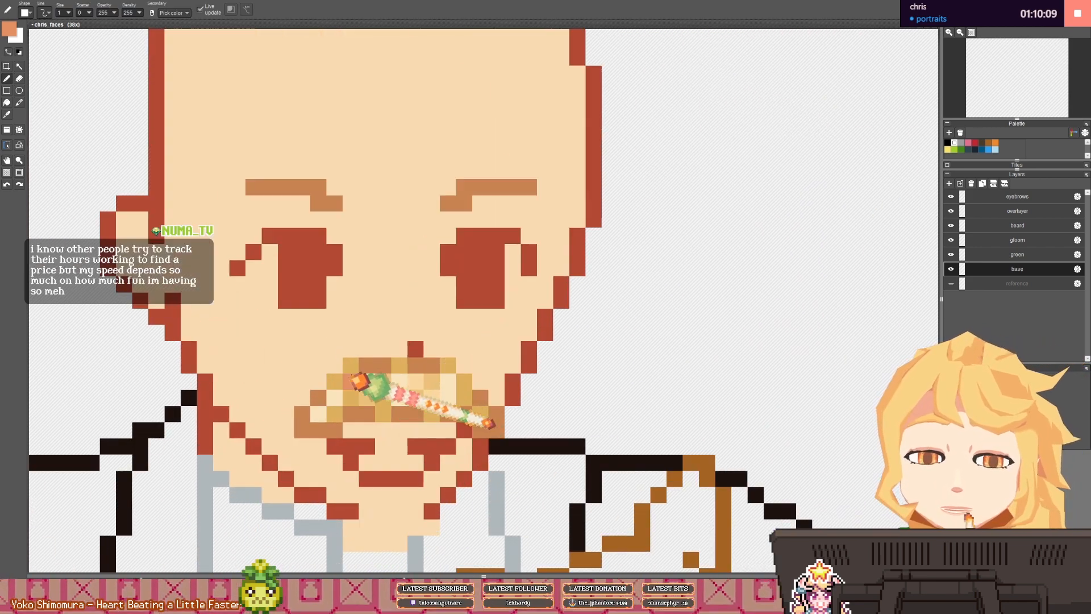
scroll(423, 333, down, 4)
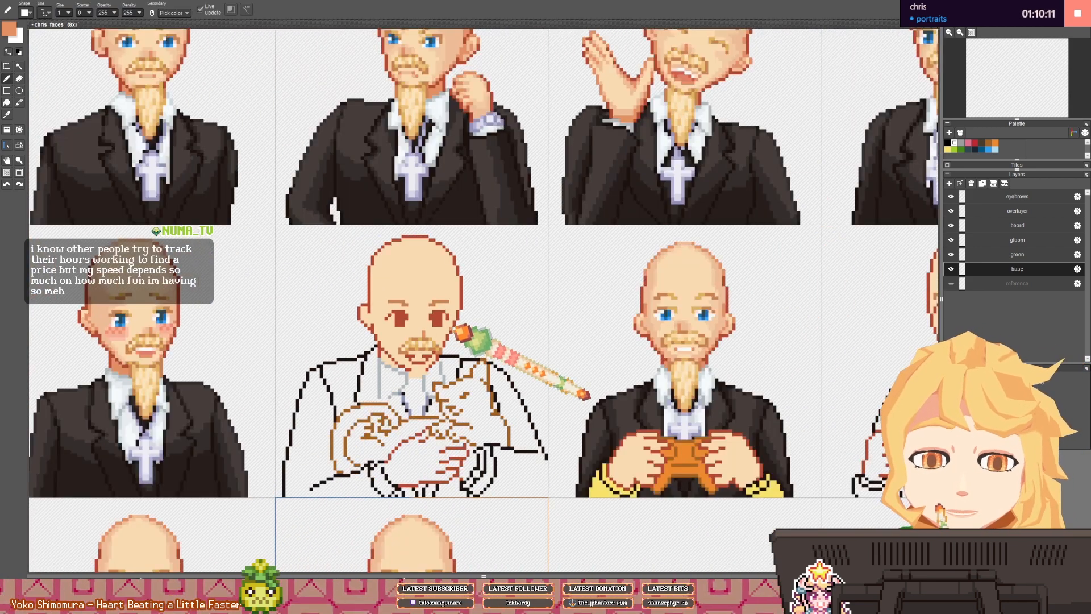
drag(456, 328, 389, 341)
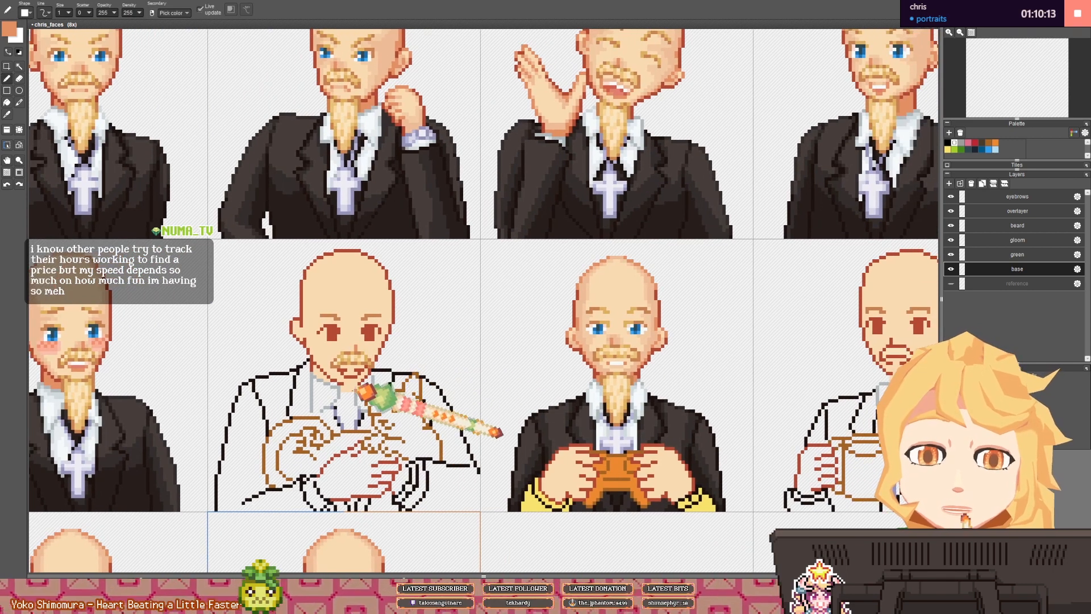
- Reshape the cat-holding portrait's mouth below the mustache using the sampled dark red outline and skin tones
scroll(364, 391, up, 3)
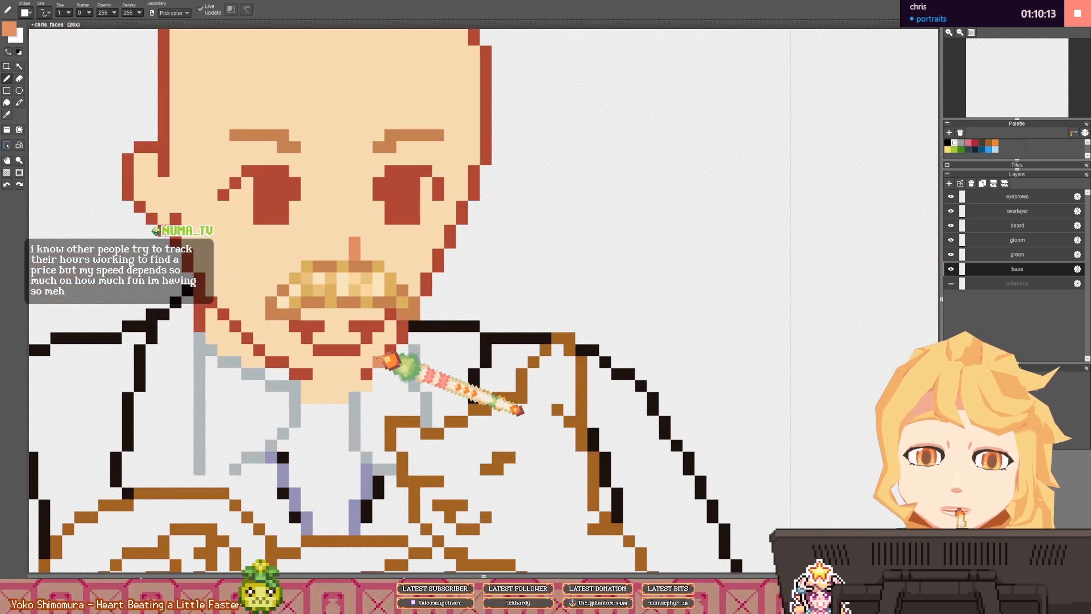
right_click(393, 324)
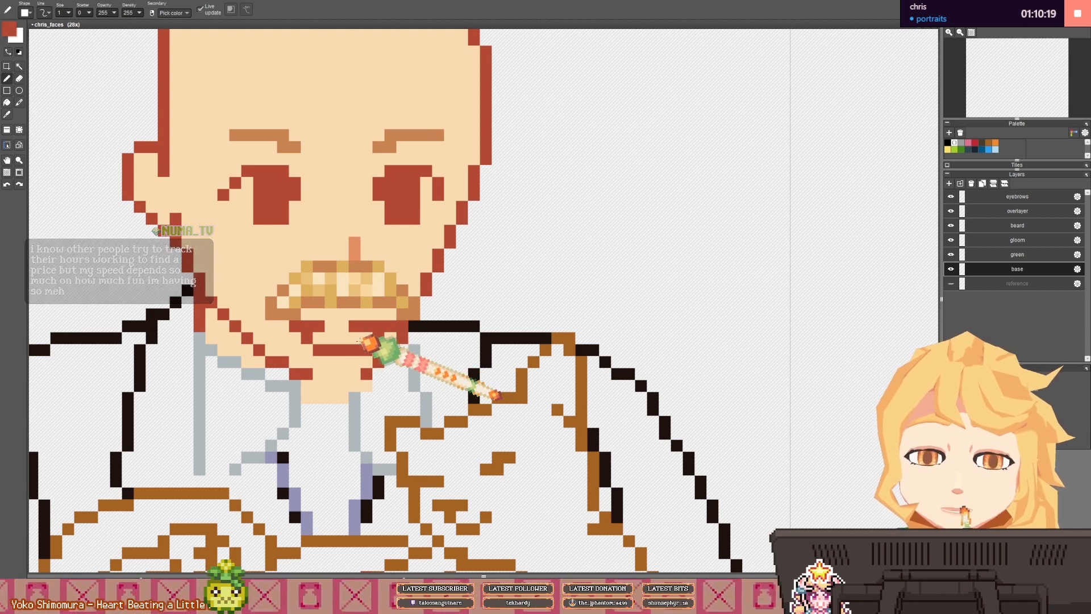
scroll(361, 340, down, 5)
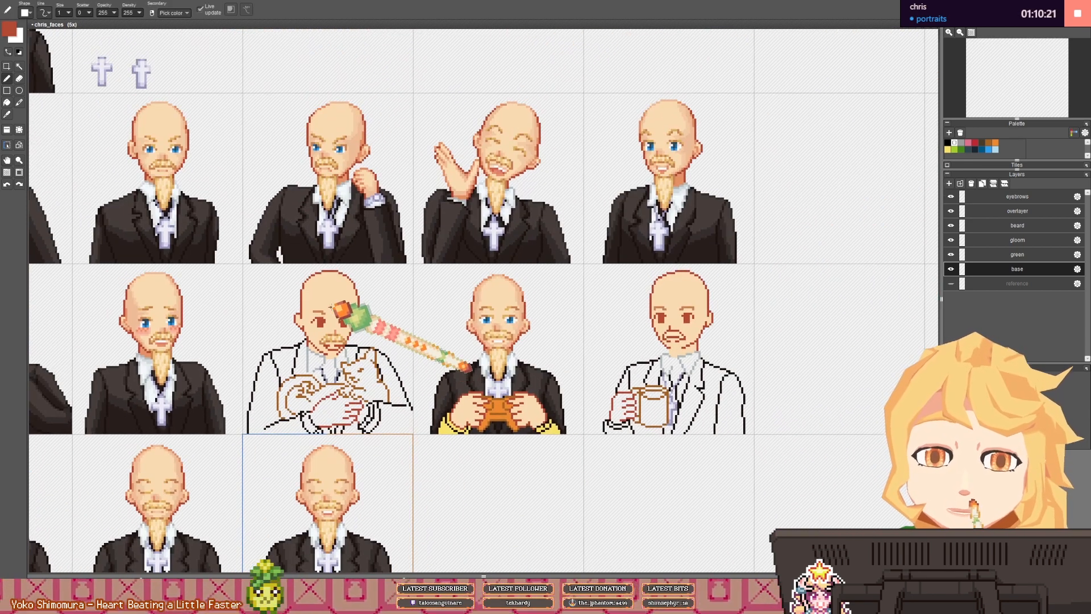
scroll(341, 318, up, 5)
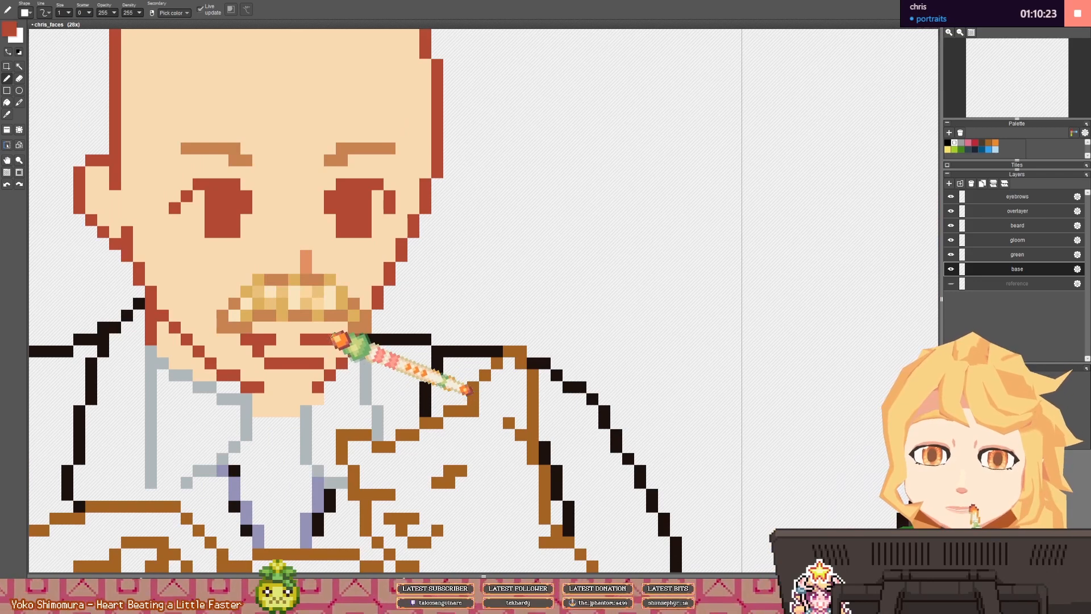
scroll(341, 339, down, 5)
scroll(341, 341, up, 5)
right_click(347, 351)
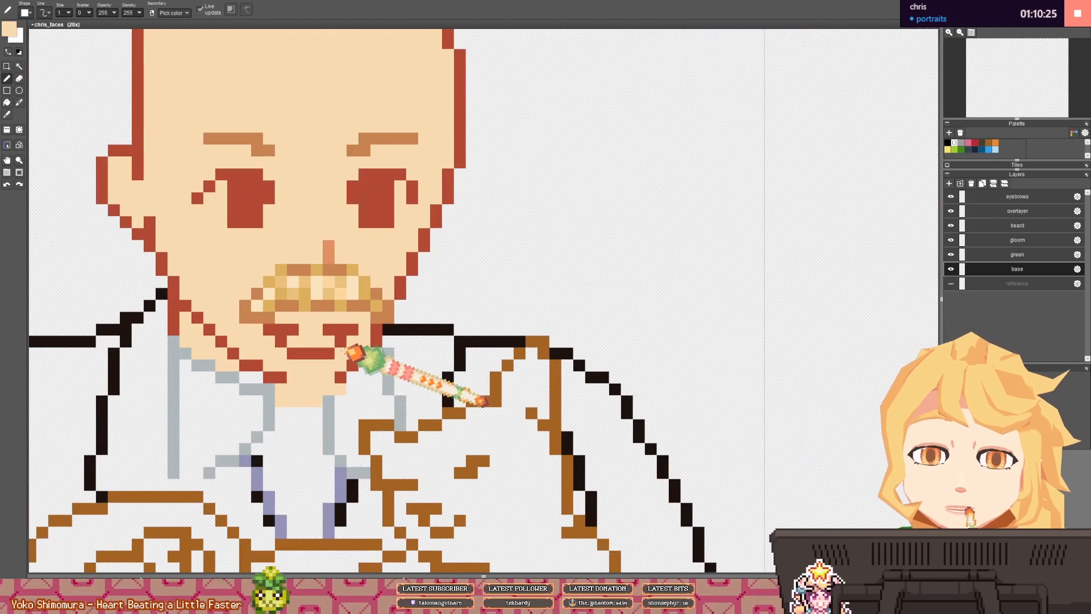
scroll(346, 349, down, 2)
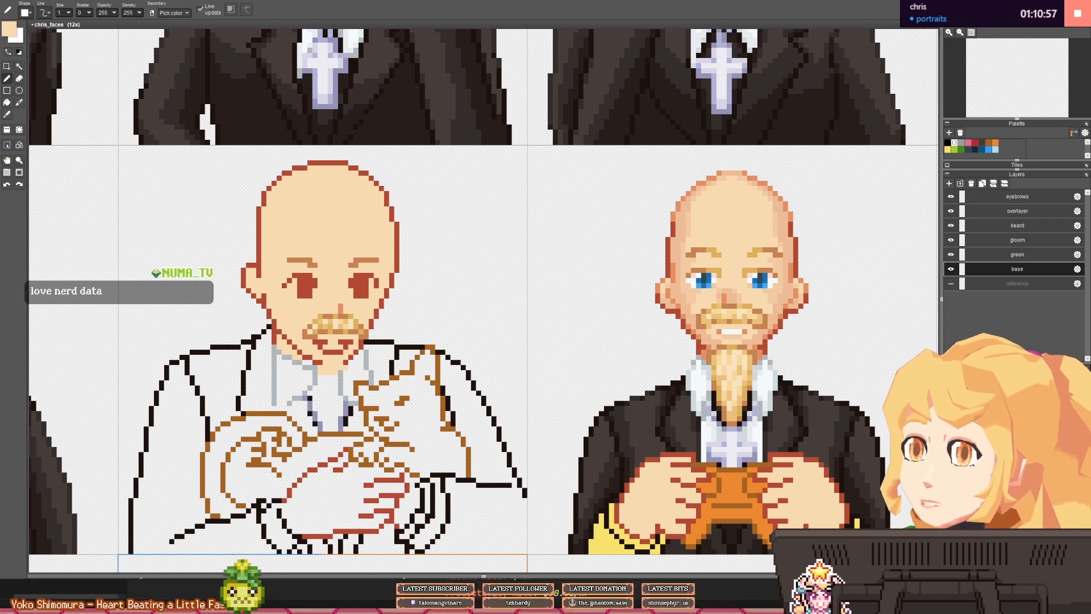
- Switch to the Obsidian notes and look through the 2022 monthly earnings notes from February to July
key(alt+Tab)
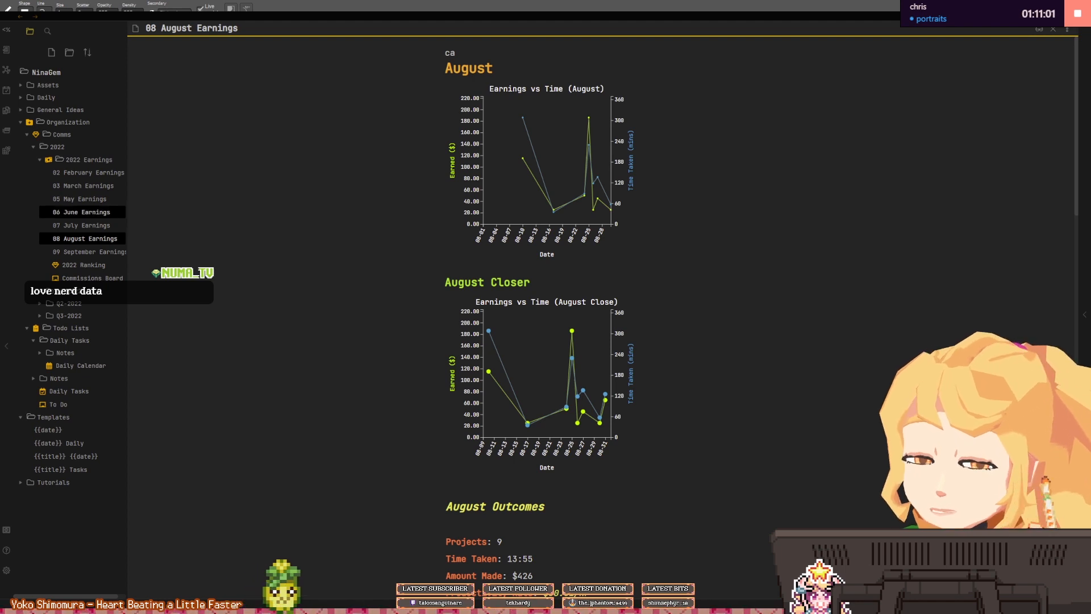
click(84, 226)
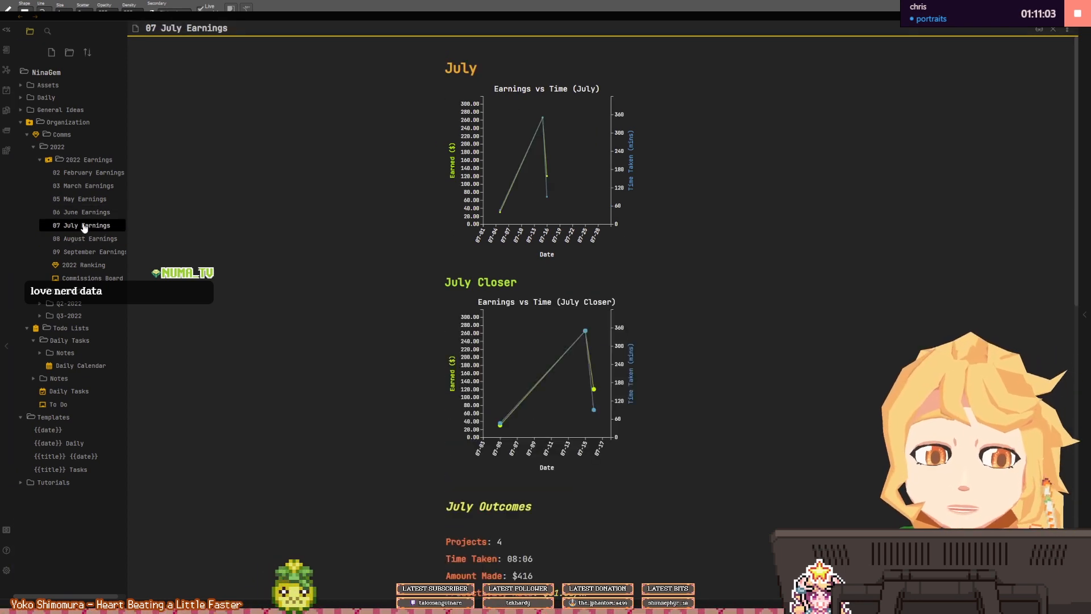
click(85, 212)
click(94, 202)
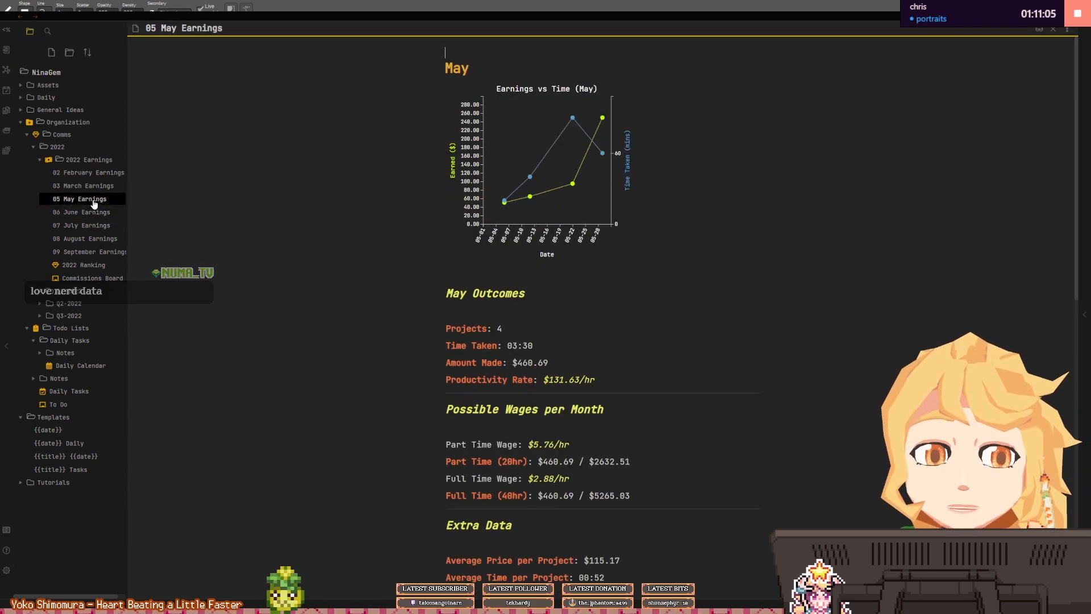
click(94, 186)
click(97, 174)
click(95, 186)
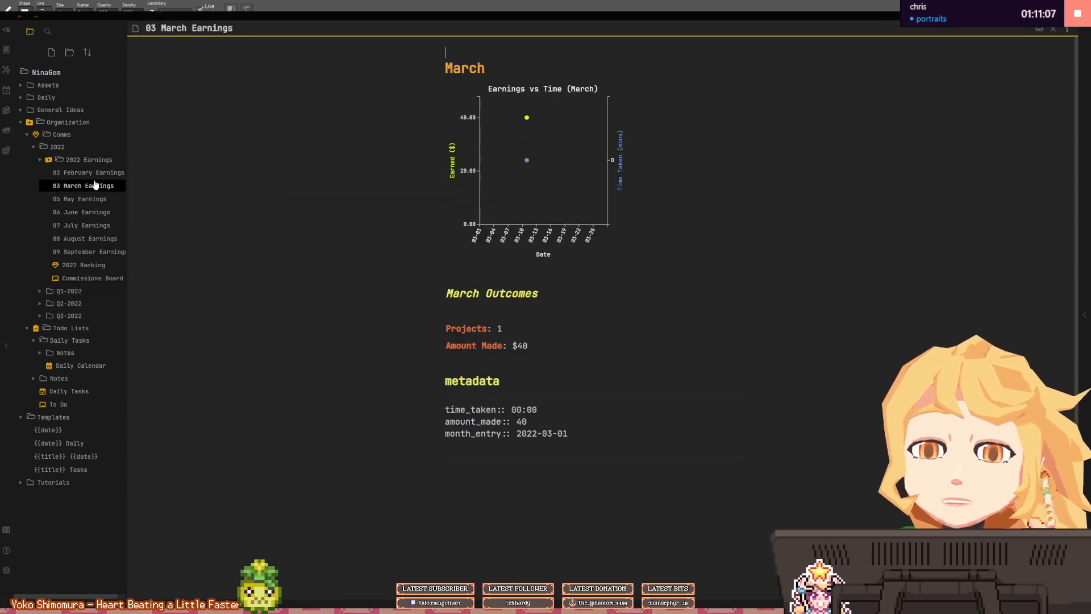
click(96, 174)
click(95, 185)
click(94, 201)
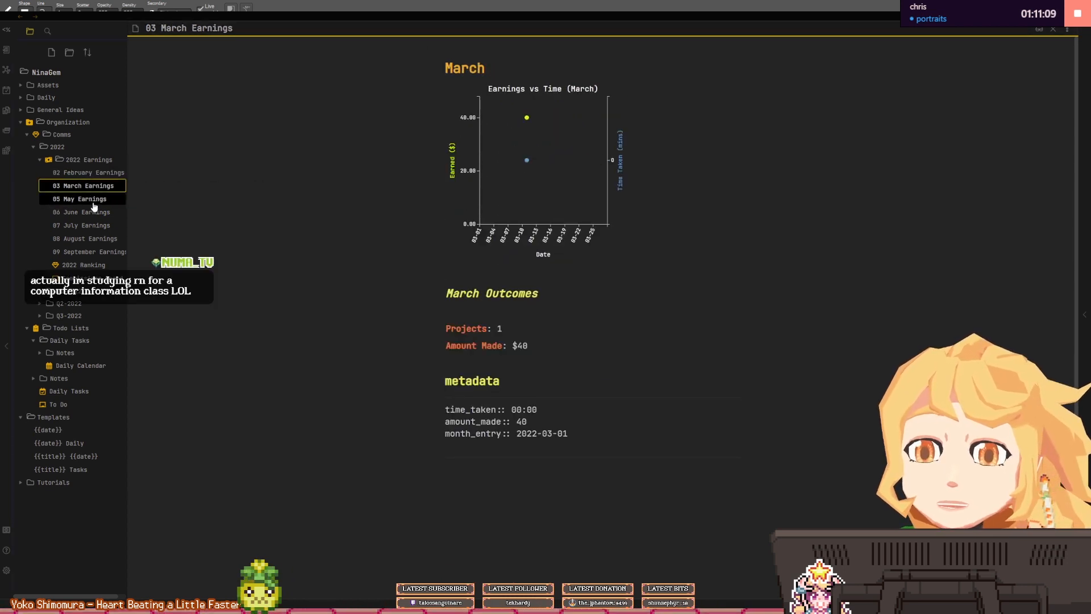
click(96, 213)
click(95, 225)
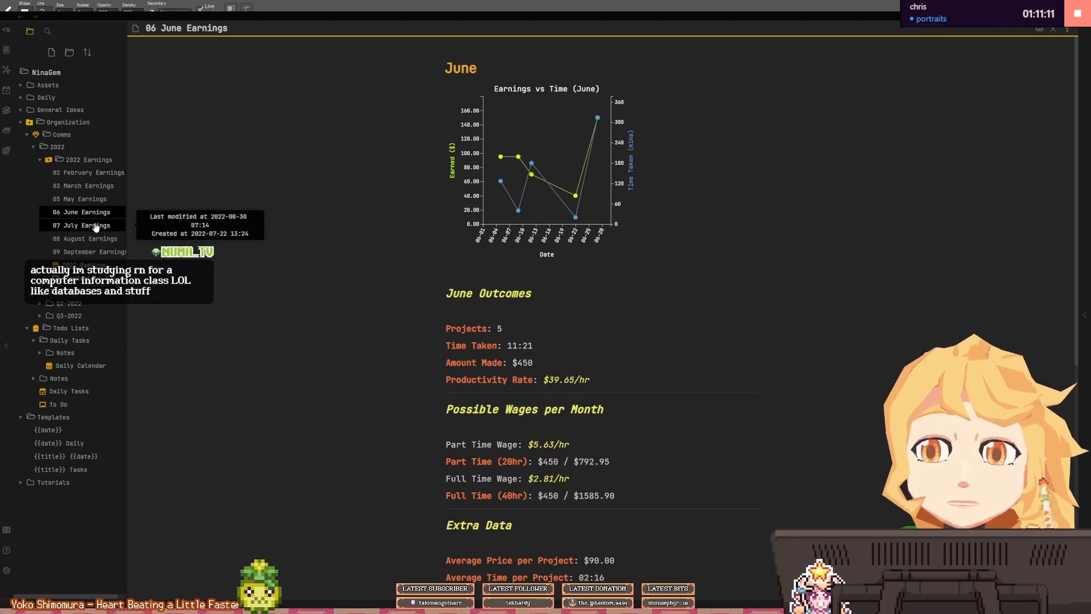
- Examine the August earnings note, including its monthly outcomes, August Sale chart and wage comparison
click(95, 238)
scroll(517, 303, down, 12)
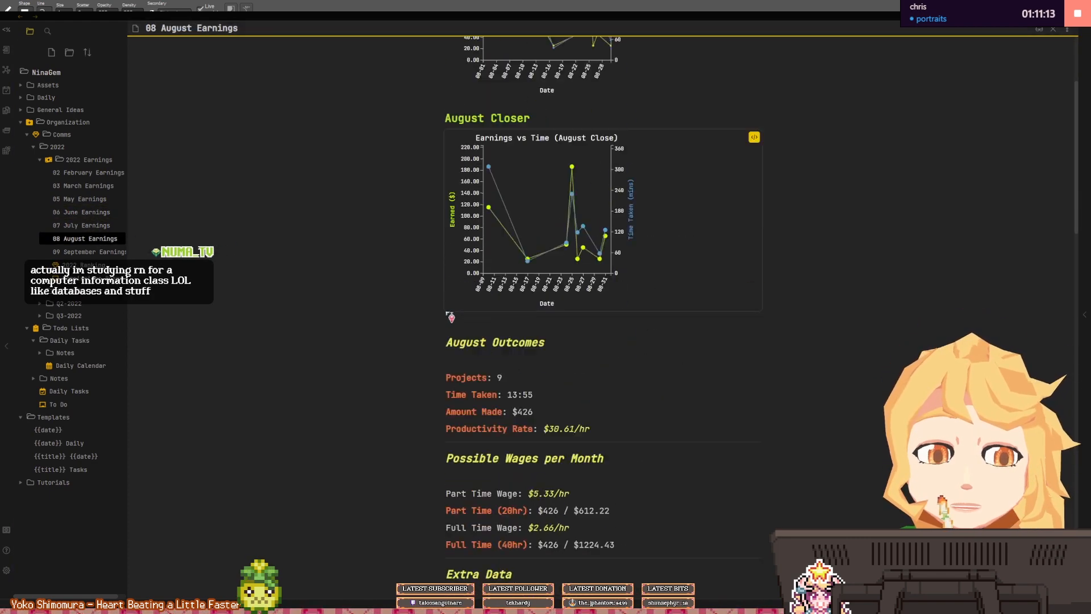
scroll(545, 229, up, 3)
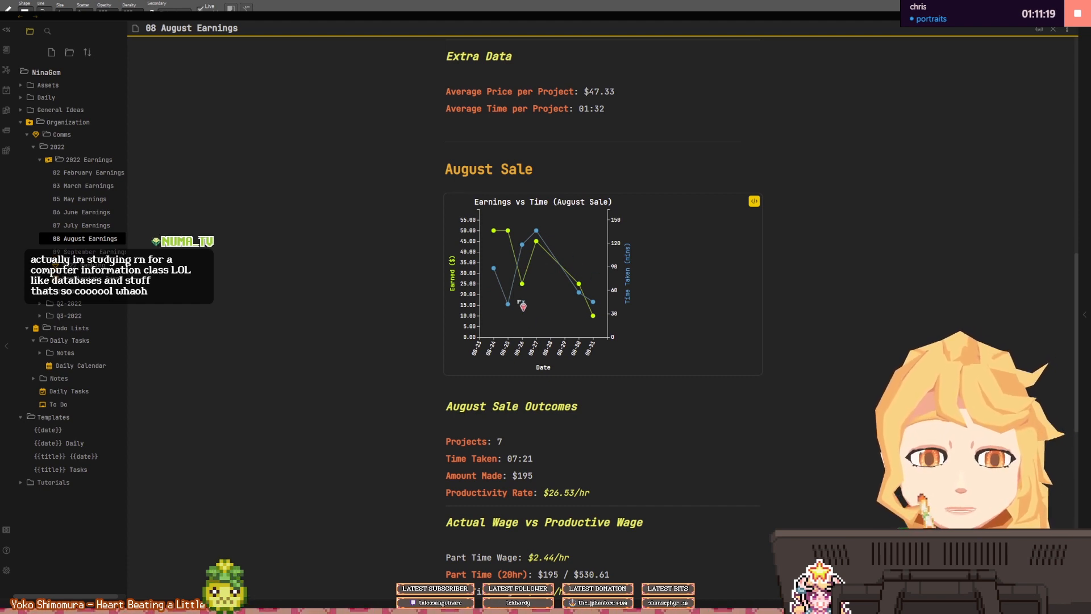
scroll(521, 305, down, 3)
scroll(600, 329, down, 2)
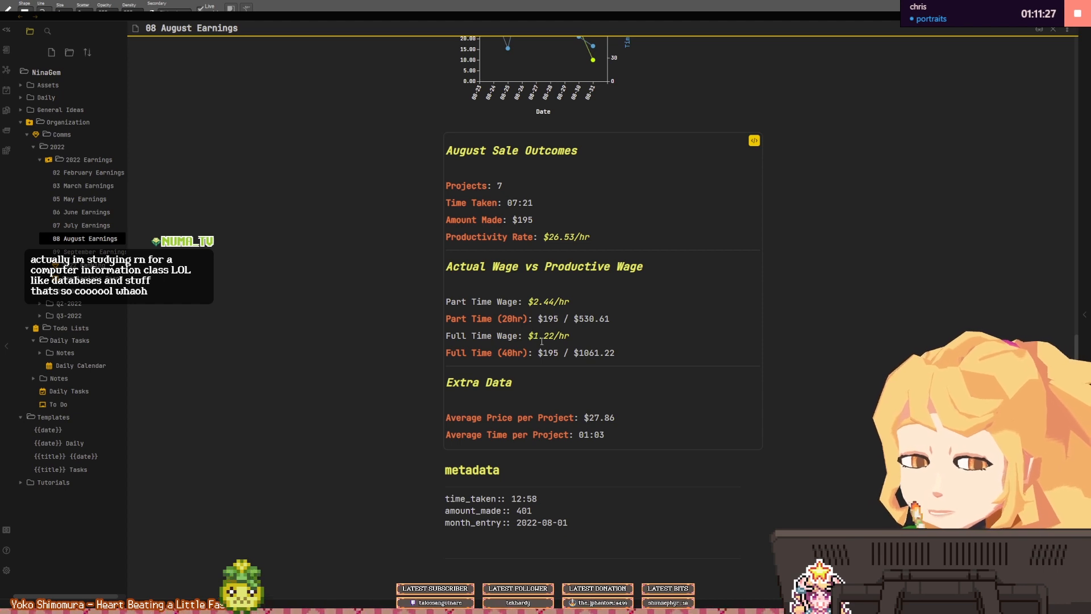
scroll(542, 341, up, 2)
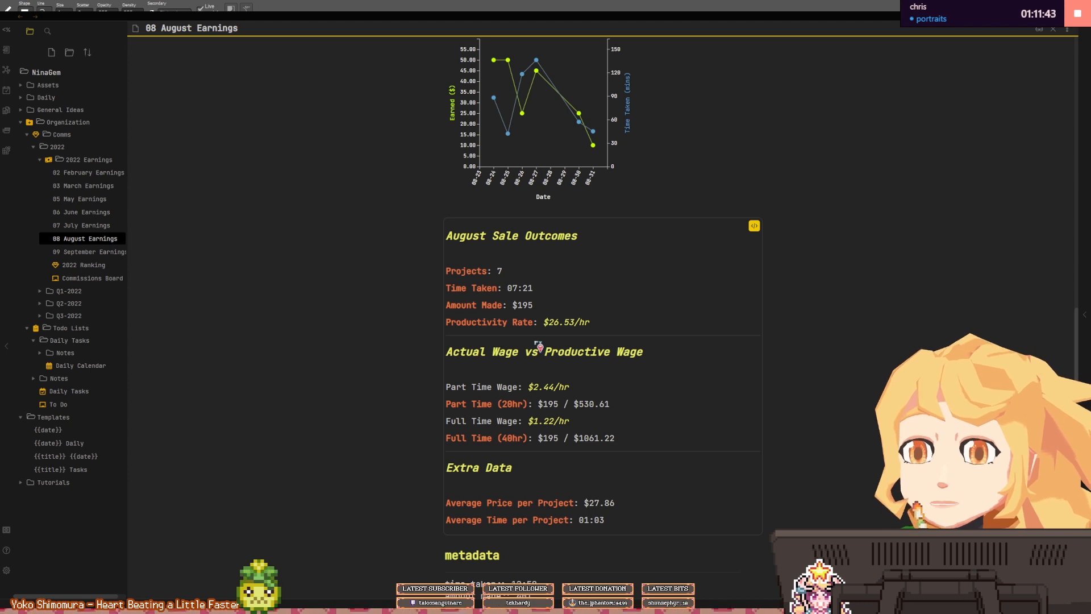
- Inspect the script behind the August Sale Outcomes block and the metadata section below it
click(753, 226)
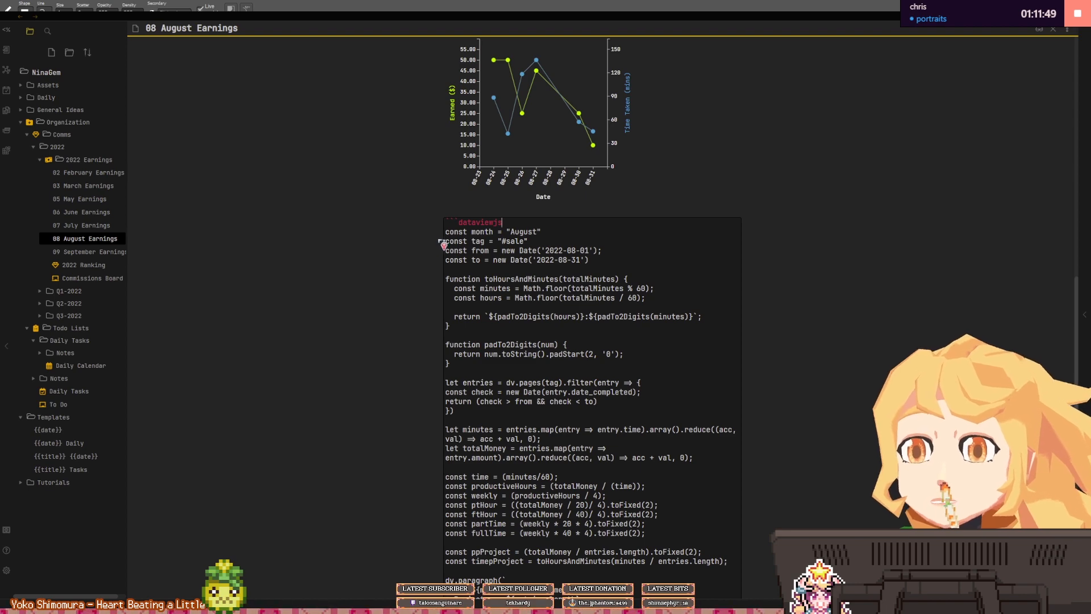
drag(492, 223, 510, 225)
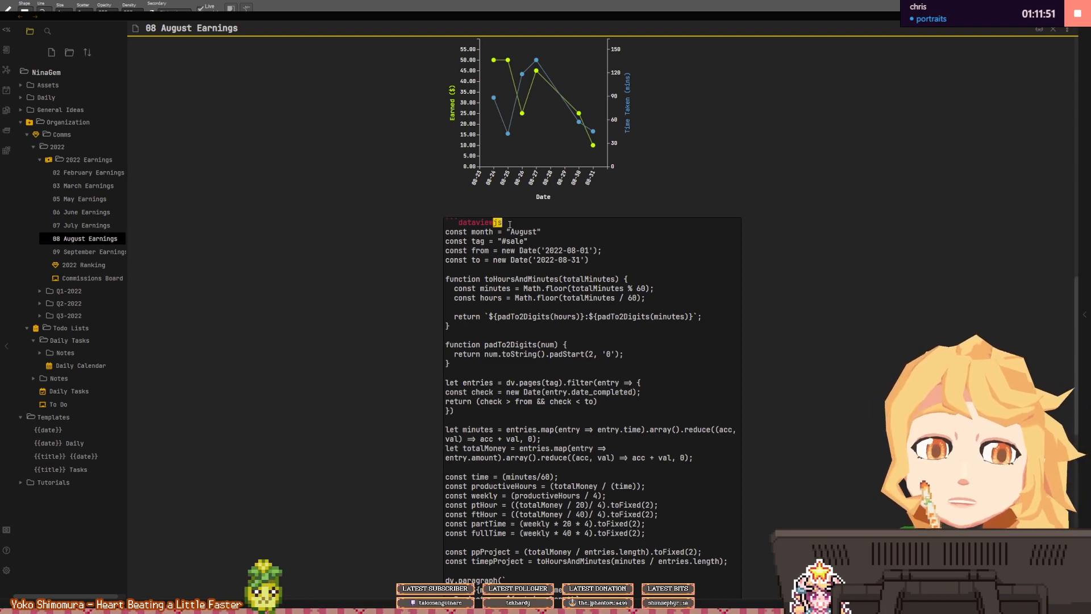
click(511, 226)
scroll(511, 227, down, 7)
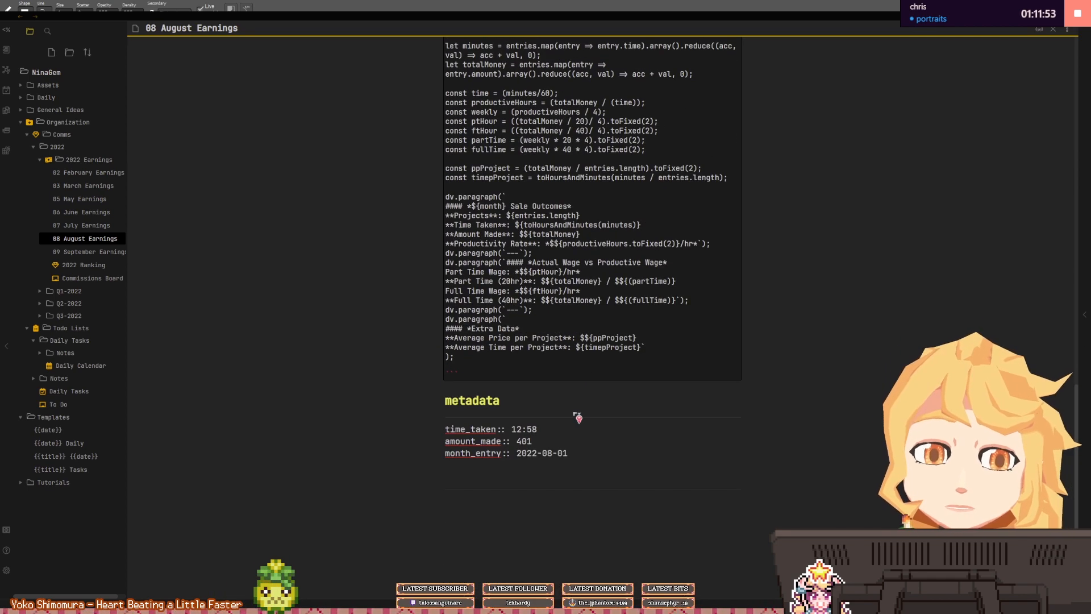
click(576, 414)
scroll(561, 374, up, 5)
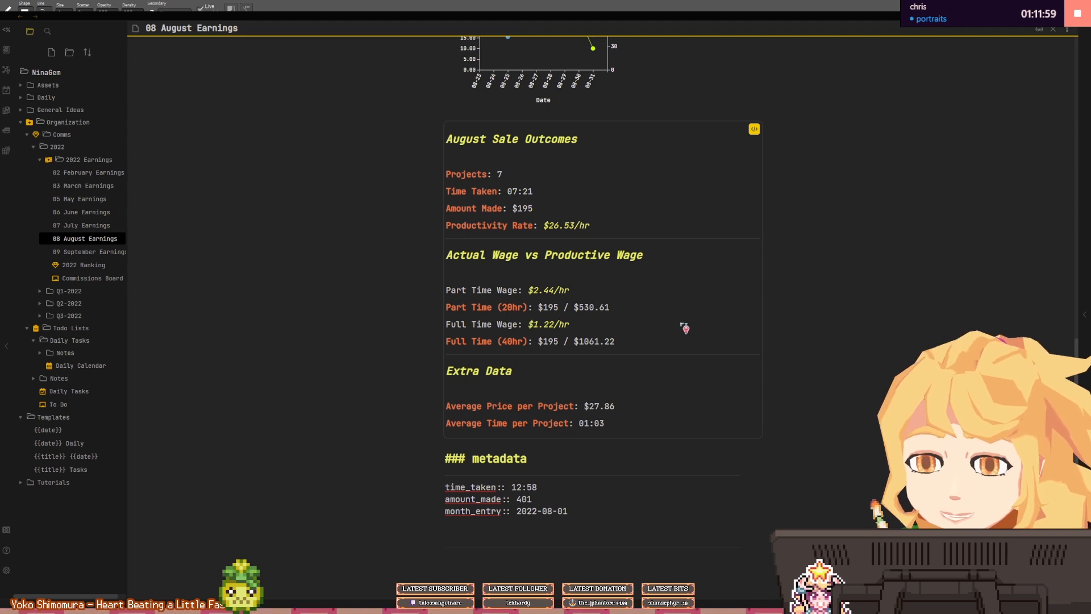
scroll(574, 270, up, 1)
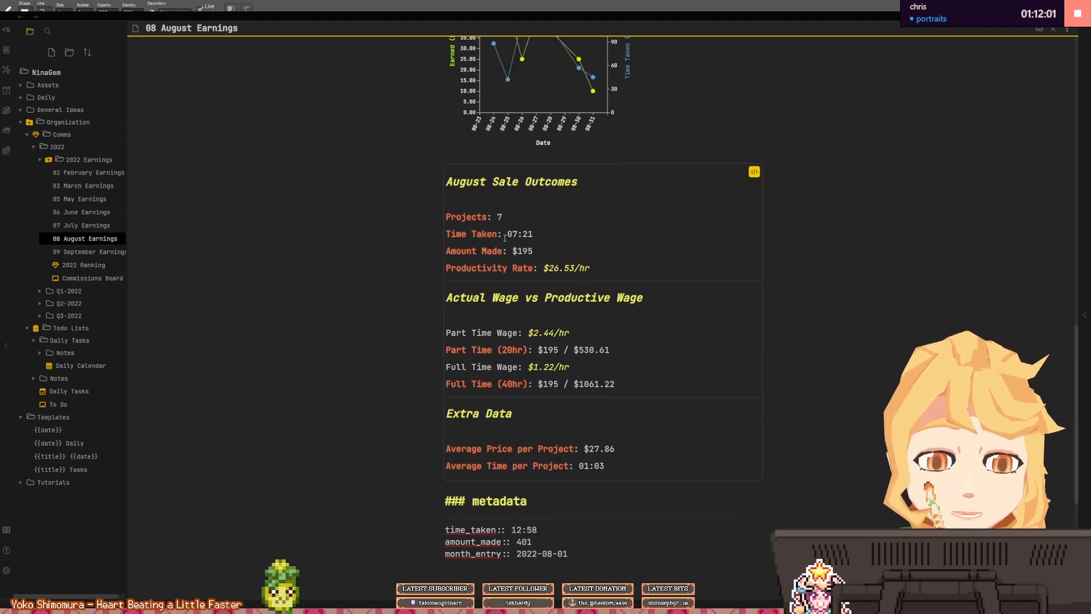
scroll(588, 261, up, 1)
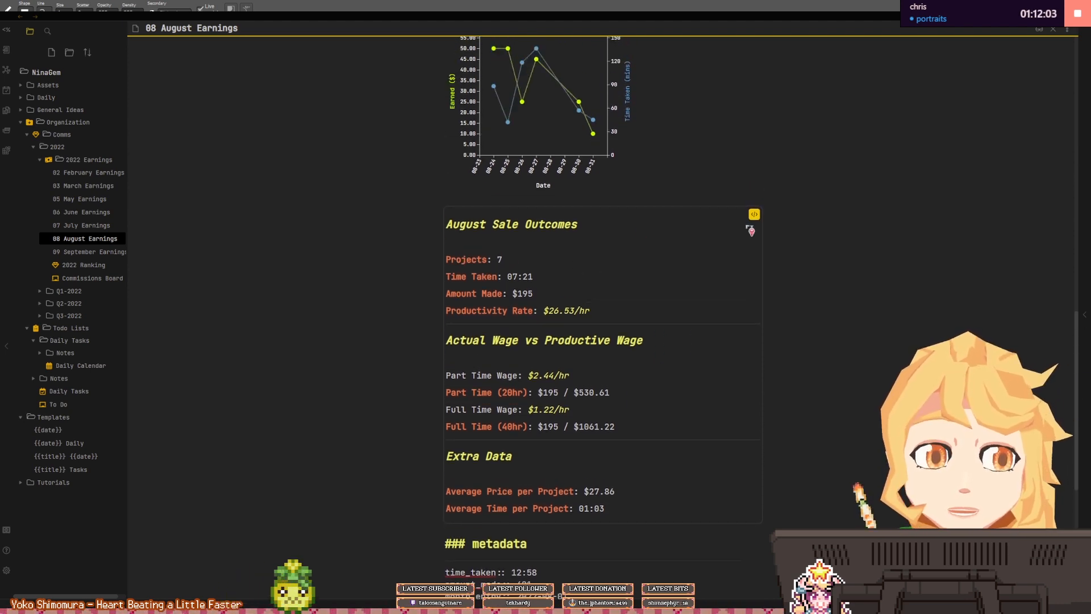
- Show the August Sale Outcomes script again and examine its month, #sale tag and from/to date constants
click(753, 215)
click(511, 240)
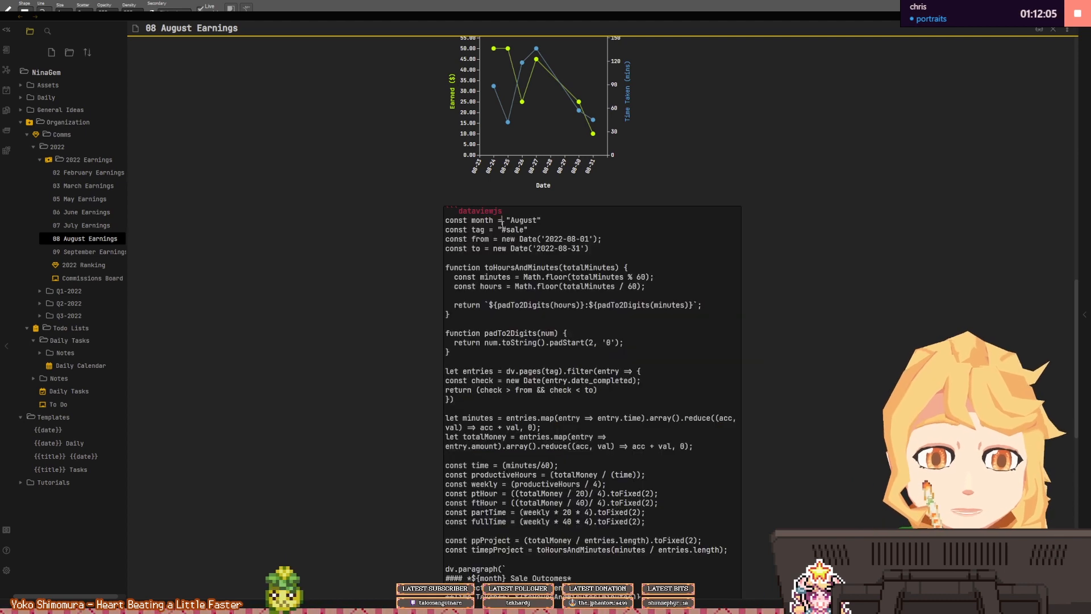
drag(502, 240, 553, 248)
click(585, 248)
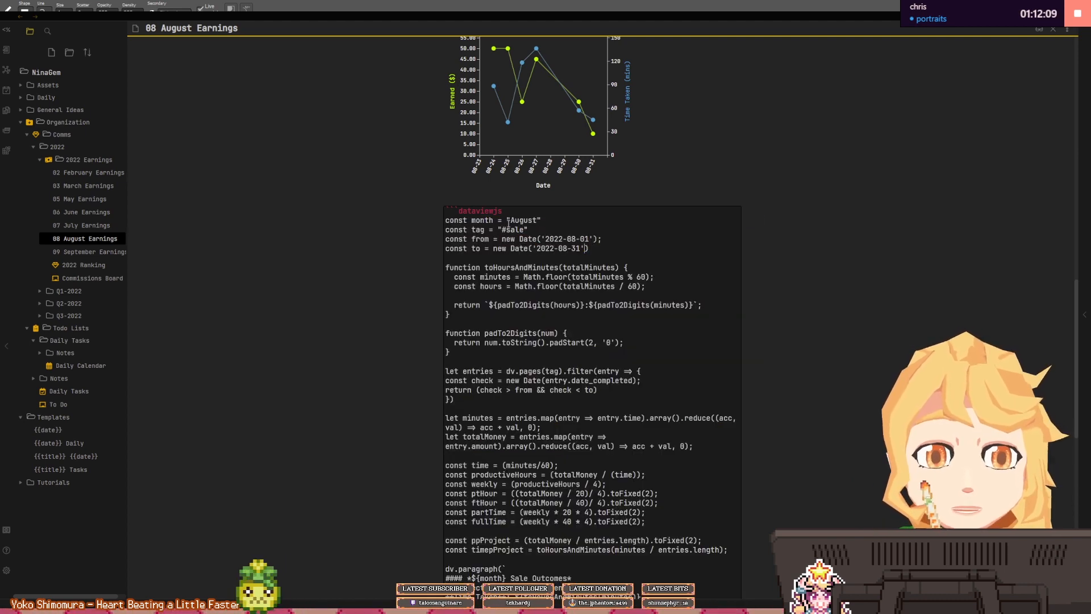
drag(510, 230, 530, 229)
click(531, 230)
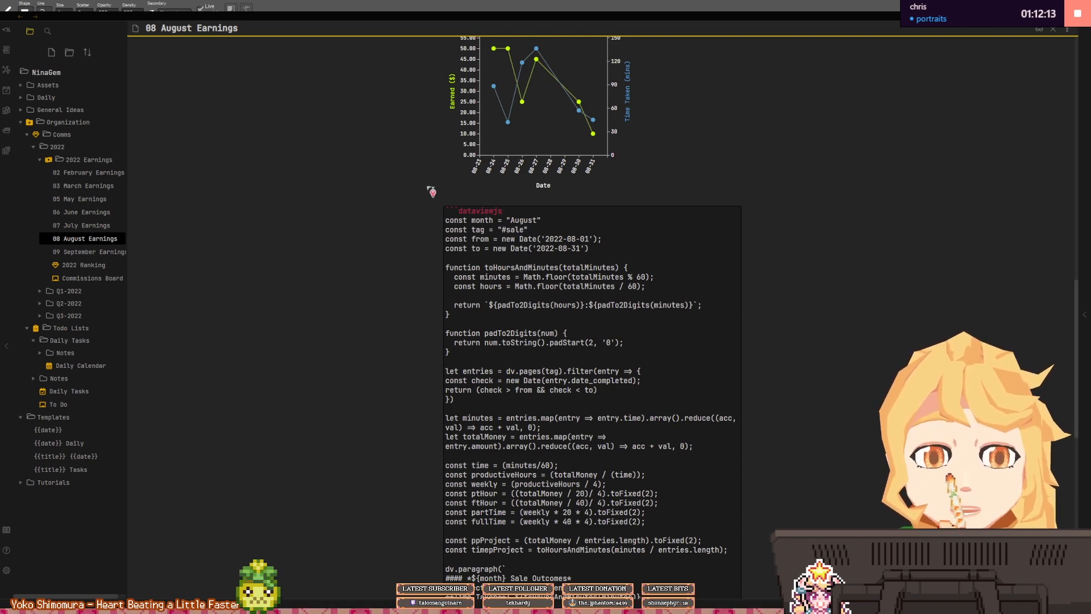
scroll(682, 372, up, 3)
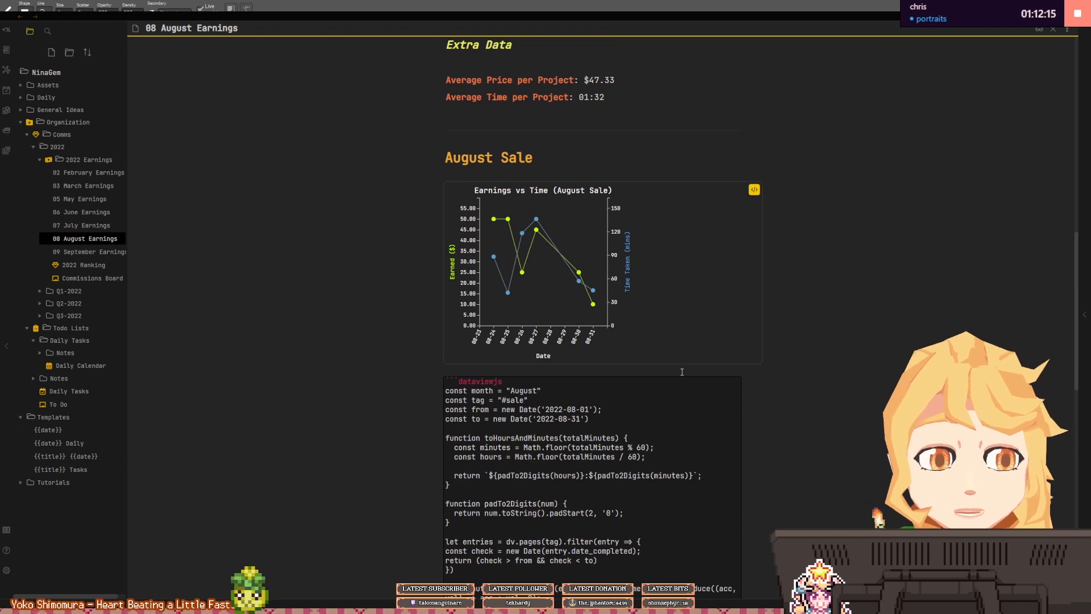
- Review the time taken, amount made and month entry fields in the August note's metadata
scroll(668, 398, down, 8)
click(552, 501)
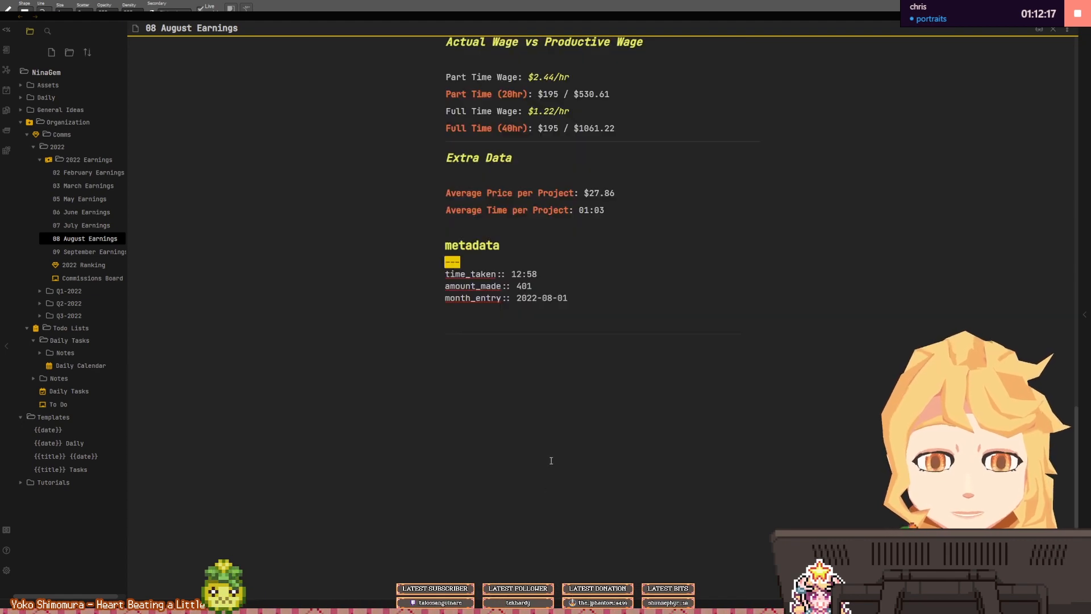
scroll(579, 350, up, 7)
scroll(593, 326, down, 7)
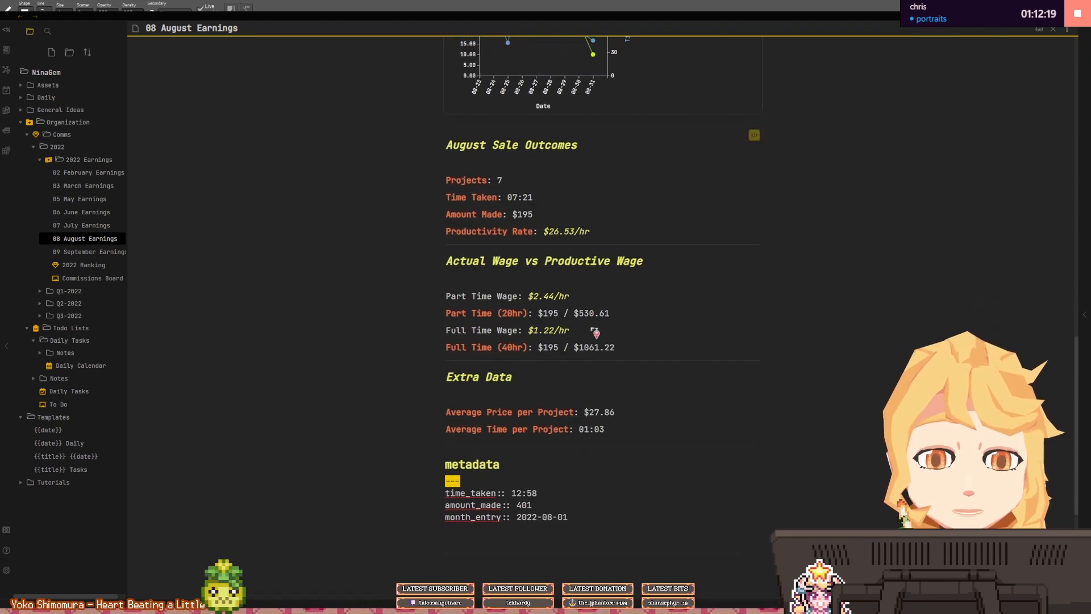
drag(476, 317, 572, 342)
click(573, 342)
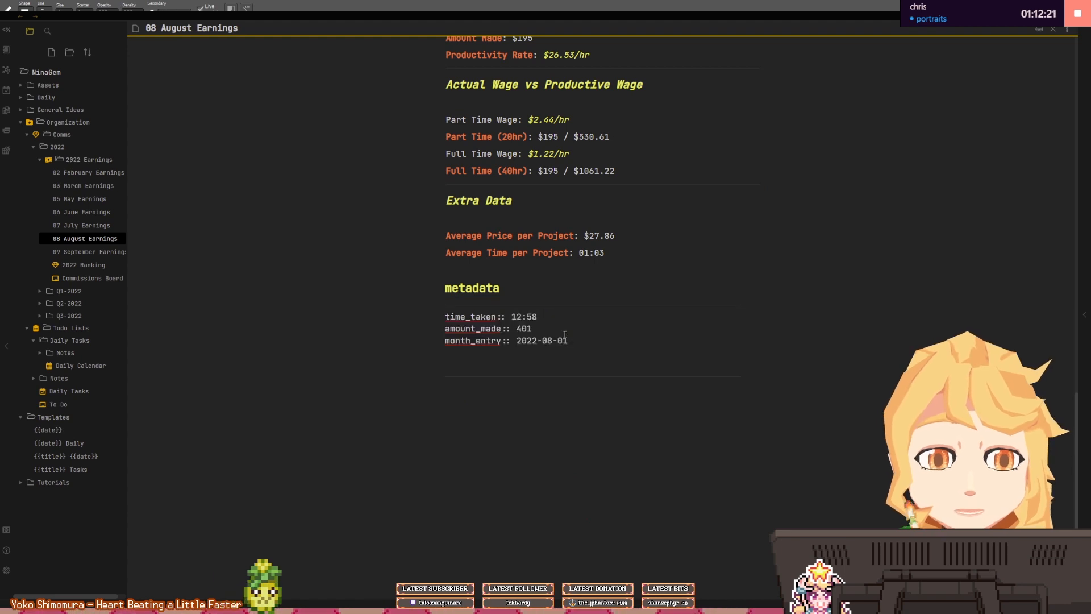
scroll(773, 238, up, 8)
- Inspect the tracker code behind the August Sale chart, especially its search targets and source folder, and return to the rendered chart
click(753, 233)
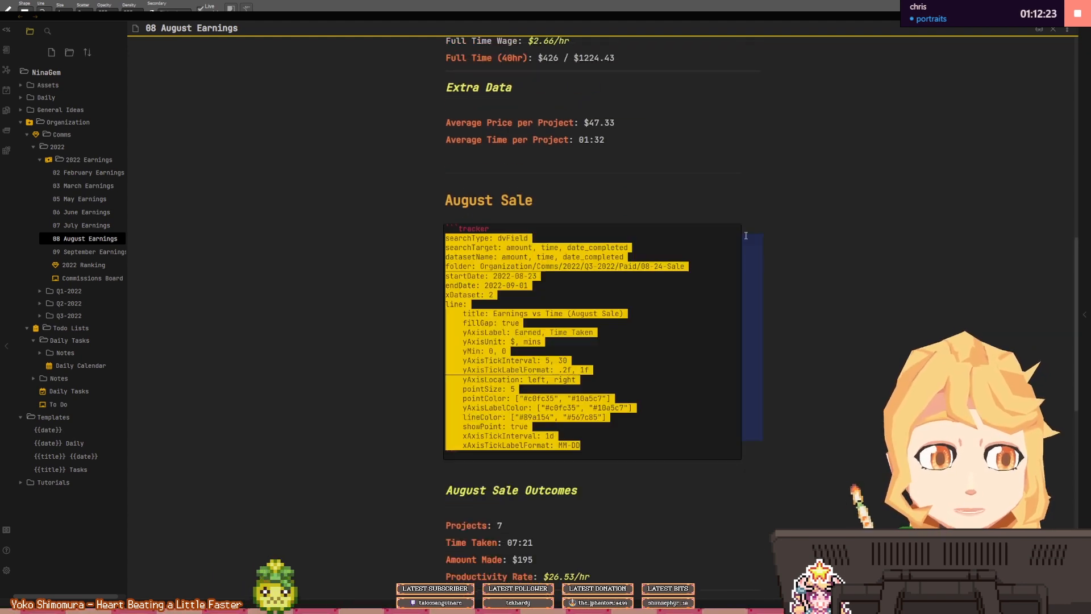
click(550, 265)
drag(482, 266, 536, 248)
click(688, 266)
click(545, 248)
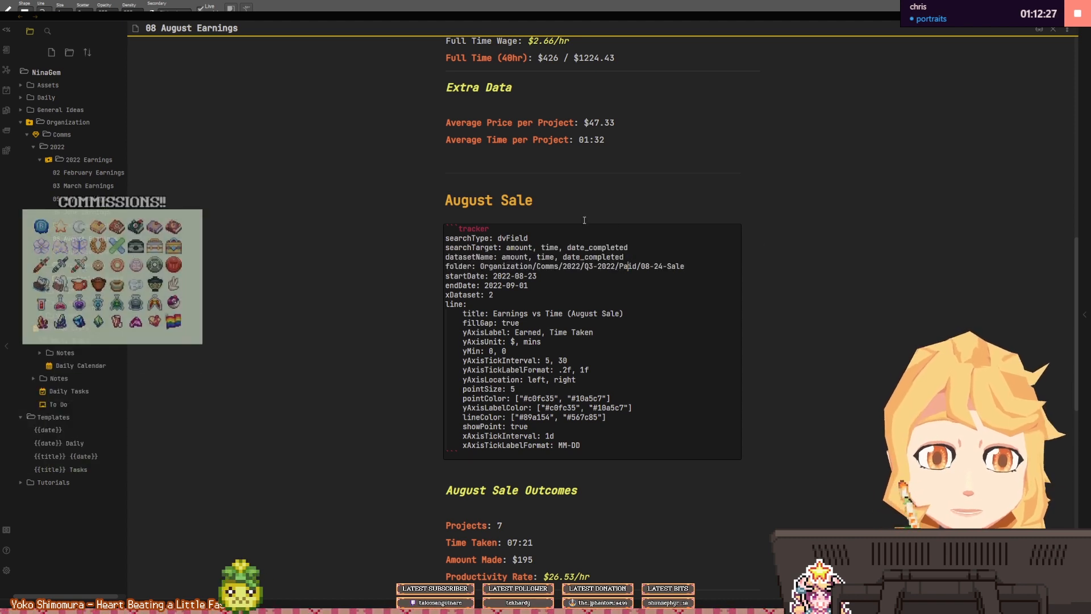
click(561, 200)
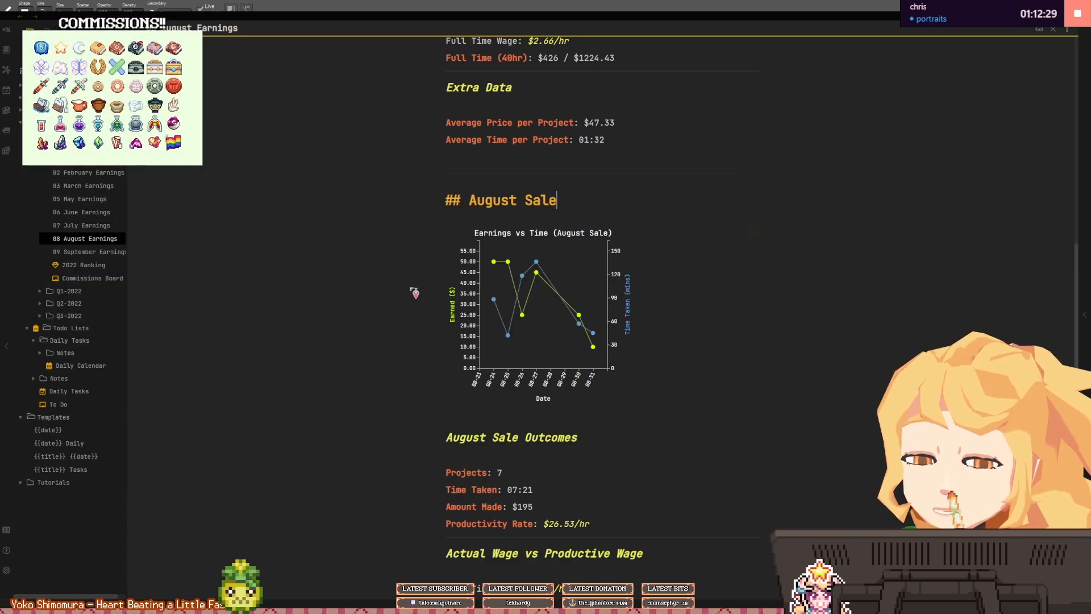
- Open the 2022 Ranking note and examine the monthly data points in its yearly Earnings vs Time chart
click(101, 266)
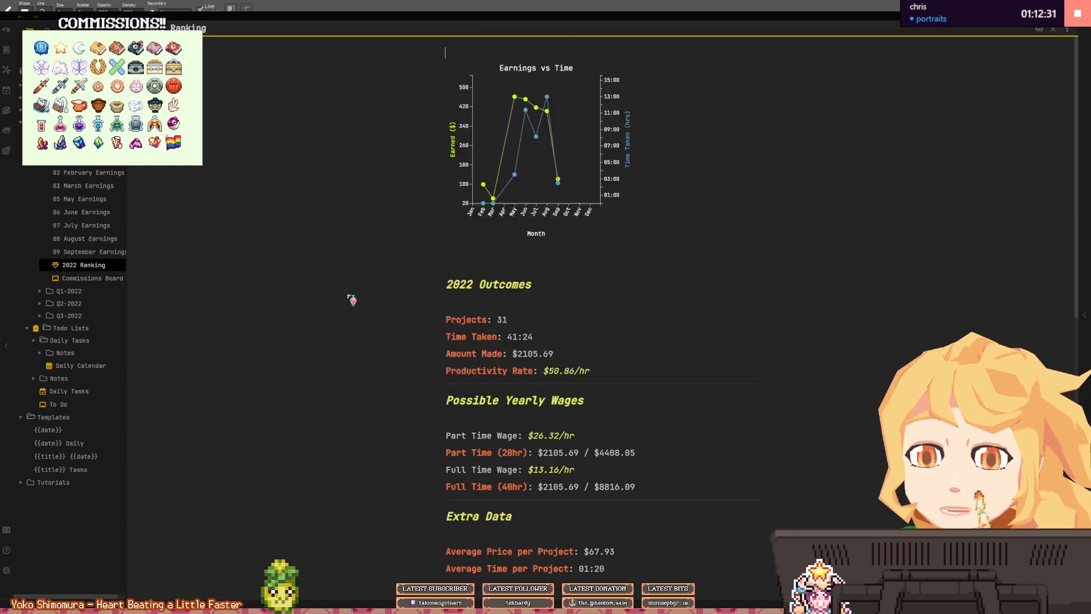
mouse_move(563, 184)
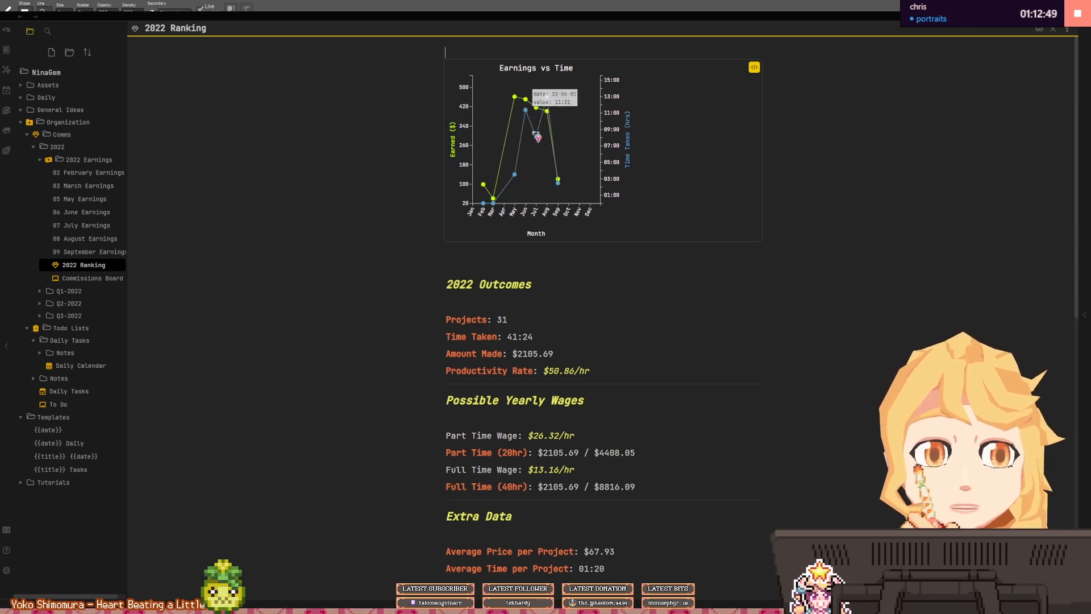
mouse_move(549, 97)
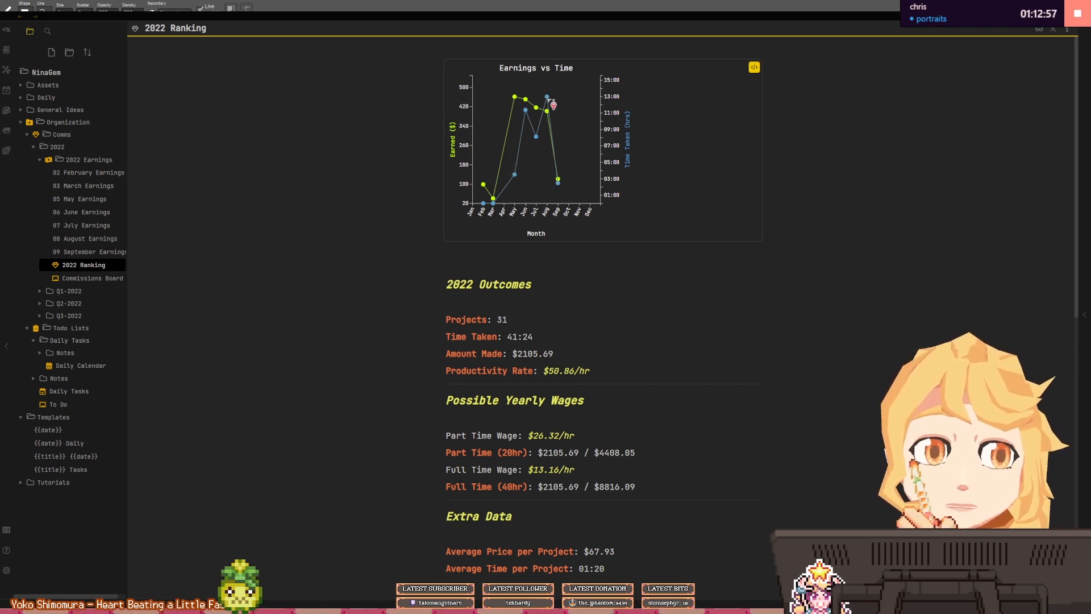
- Return to the August Earnings note and examine the late-August data points in the August Sale and August Closer charts
click(85, 239)
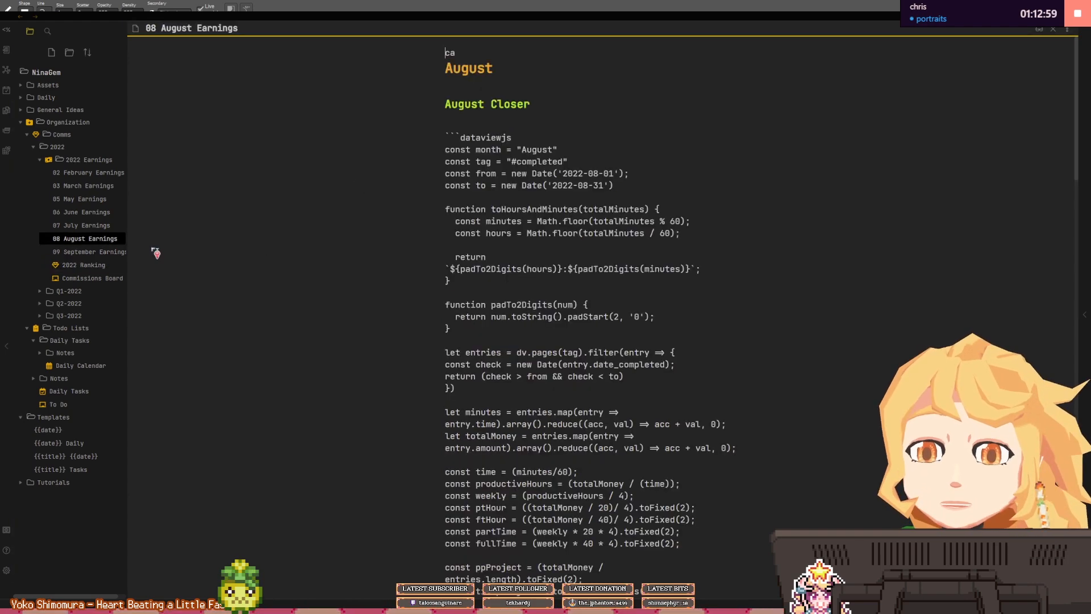
scroll(567, 387, down, 8)
scroll(566, 387, down, 5)
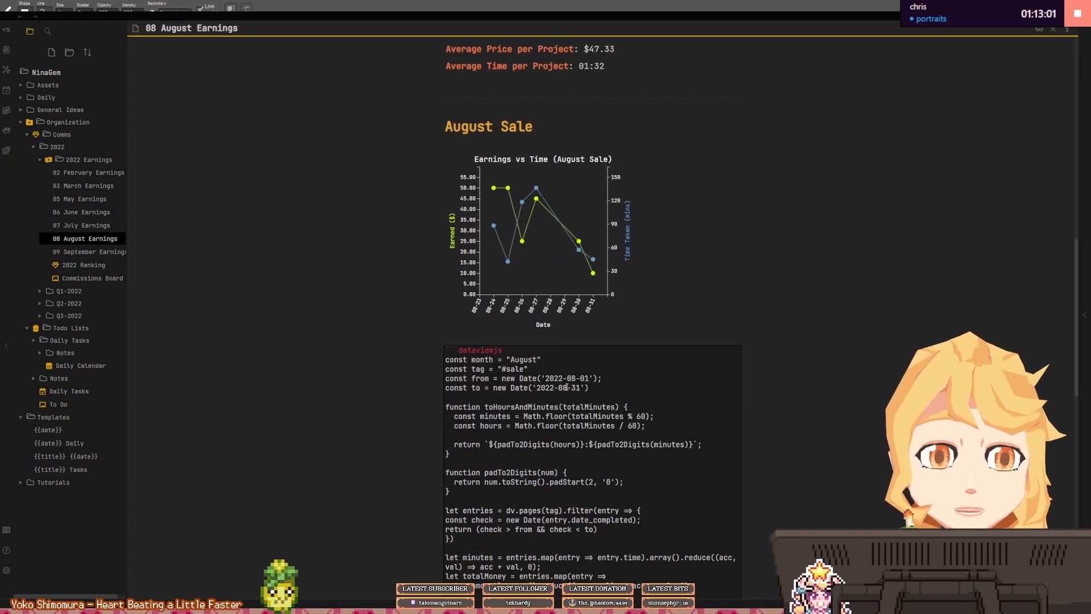
scroll(567, 387, up, 2)
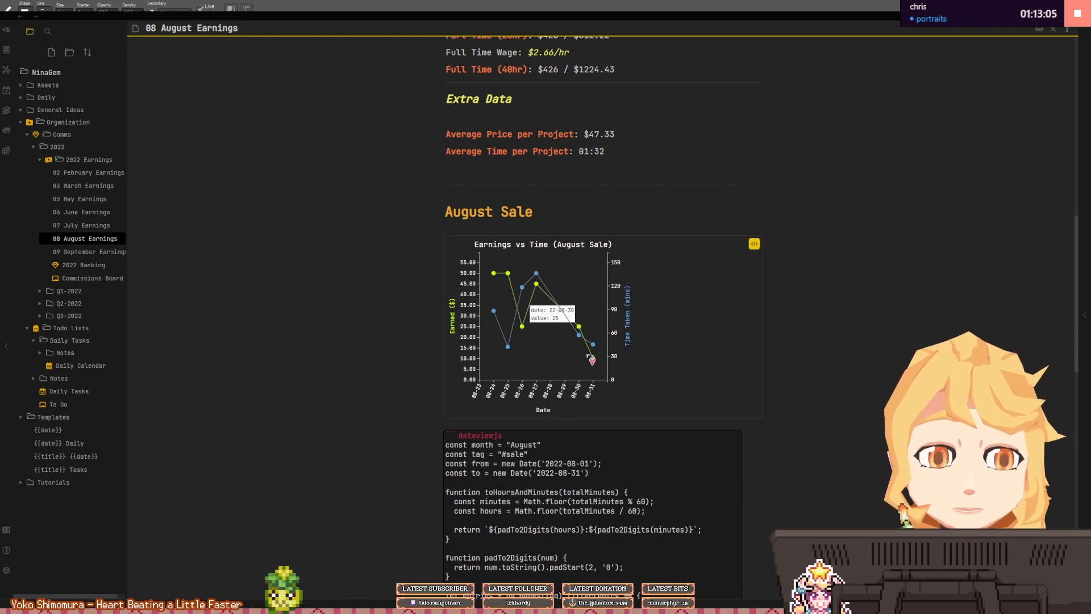
scroll(562, 301, up, 10)
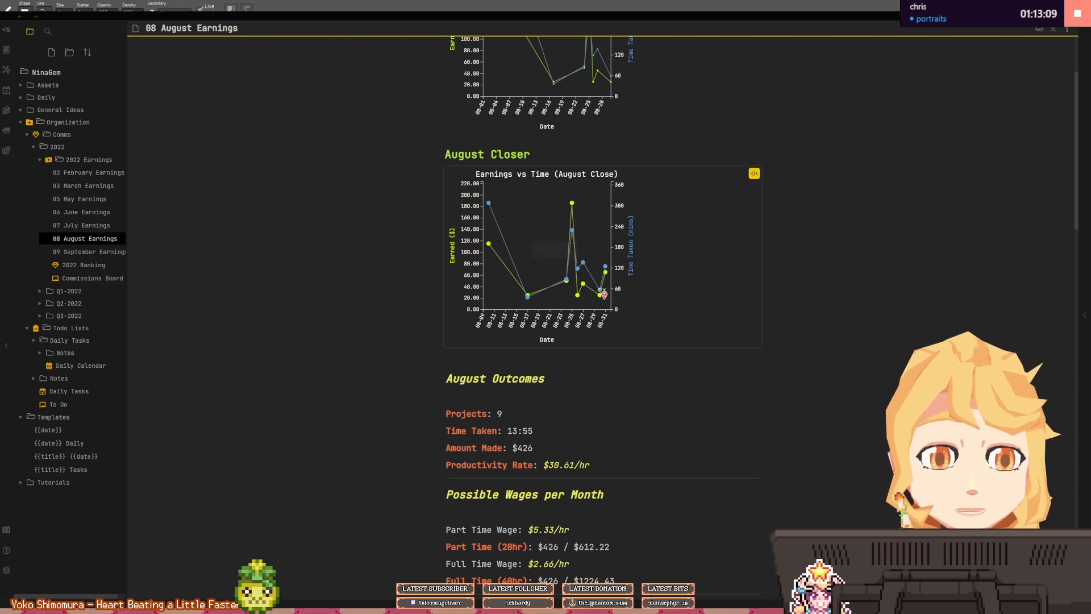
mouse_move(606, 266)
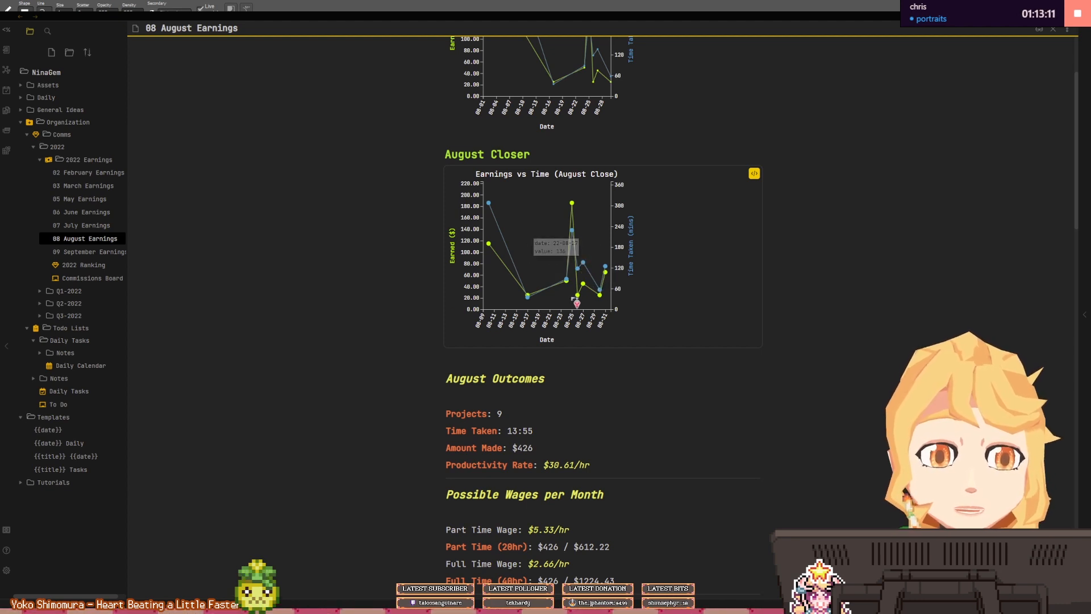
mouse_move(587, 292)
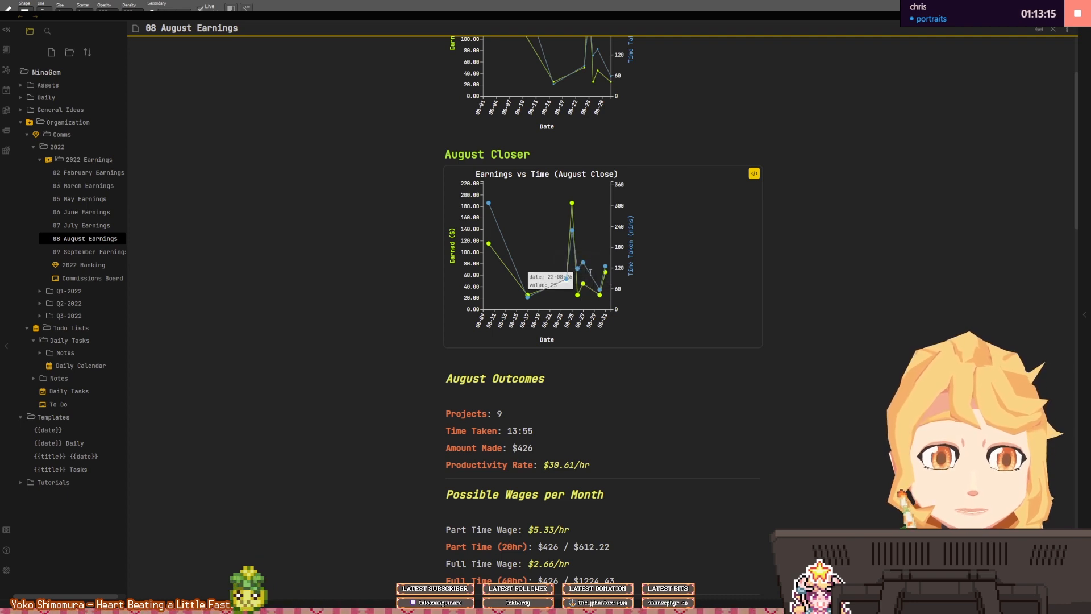
- Examine the first data points of the August Sale chart and the sale outcomes beneath it
scroll(585, 294, down, 9)
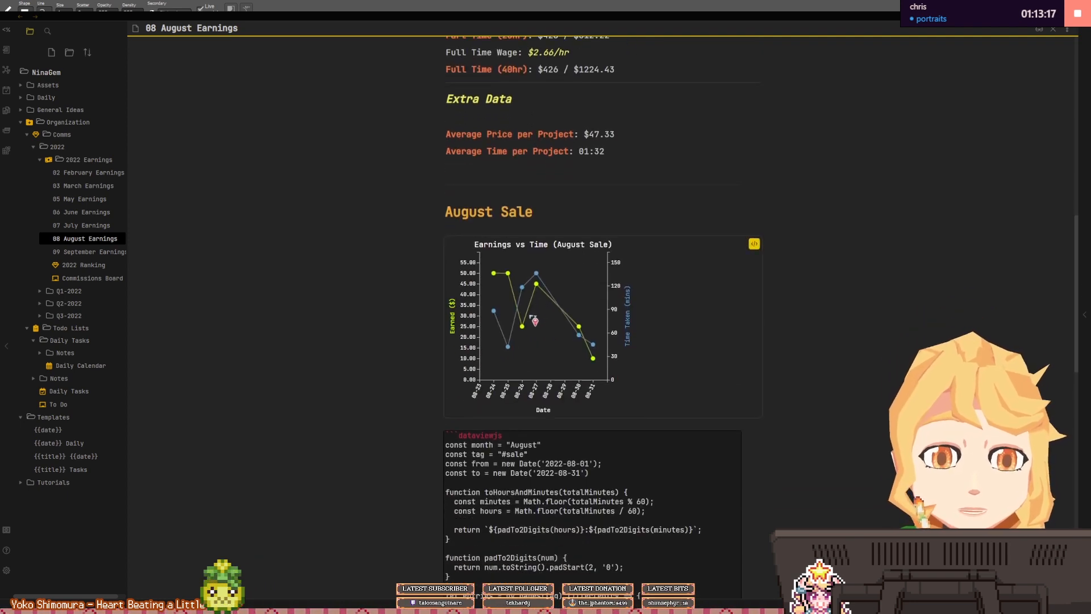
mouse_move(527, 293)
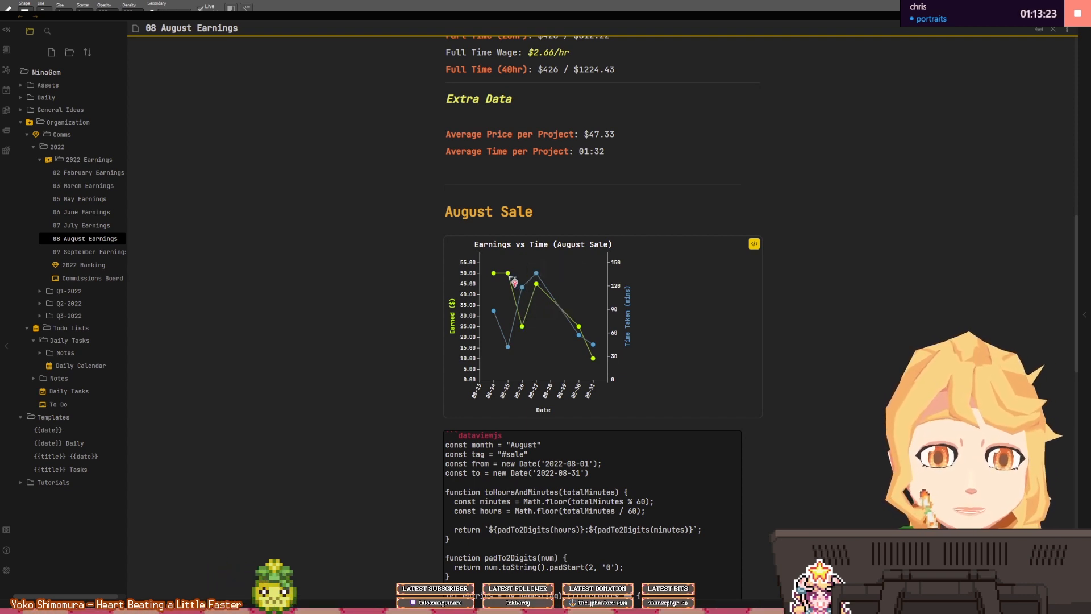
mouse_move(494, 280)
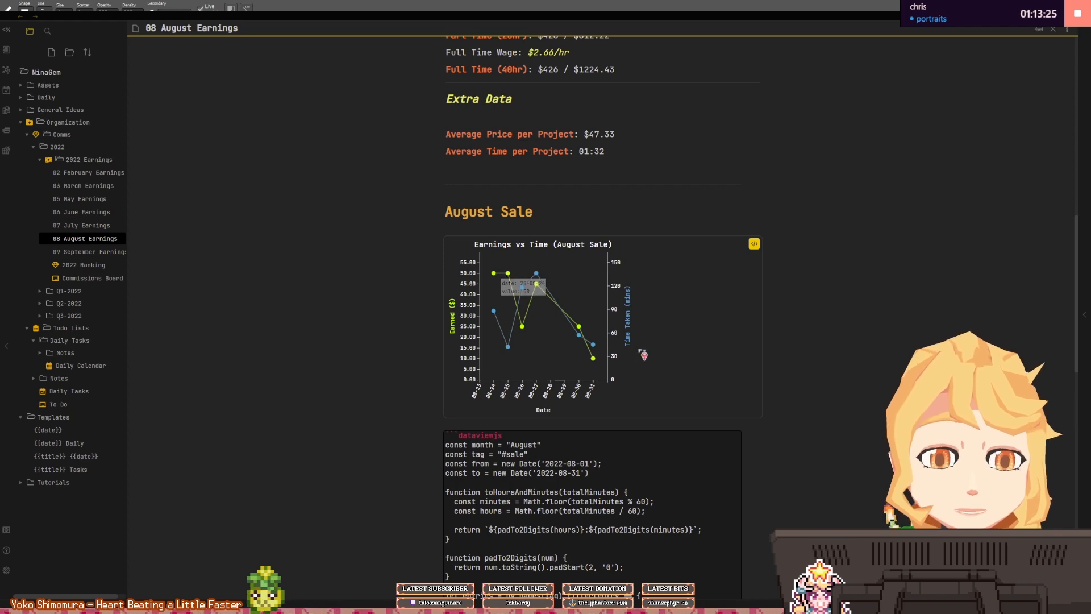
scroll(639, 349, down, 3)
scroll(639, 350, down, 3)
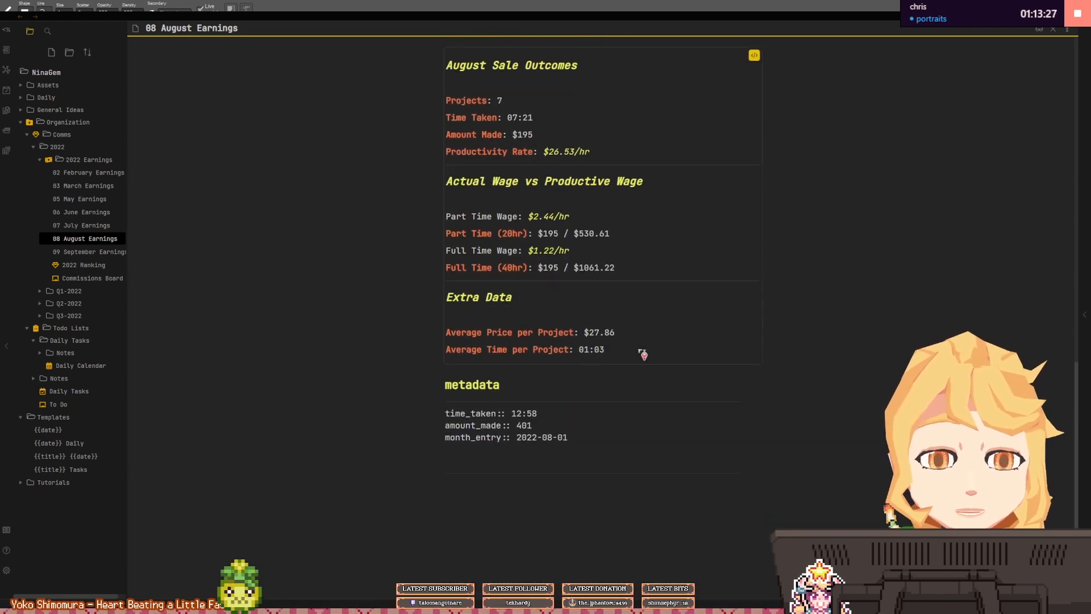
scroll(644, 355, up, 6)
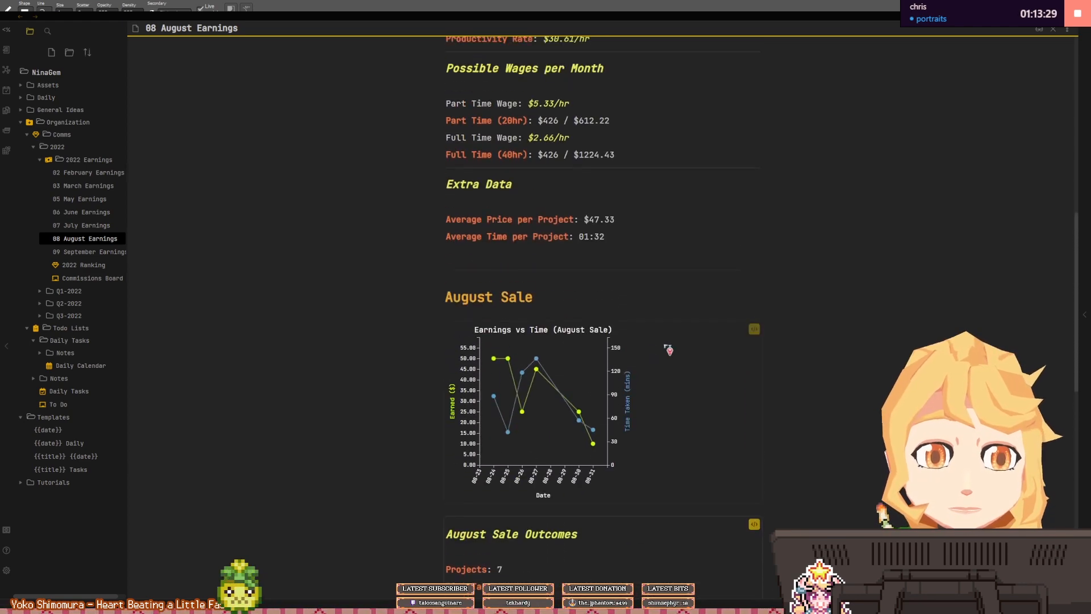
- Check the data point and outcomes in the September Earnings note, and go back to the August note
click(91, 252)
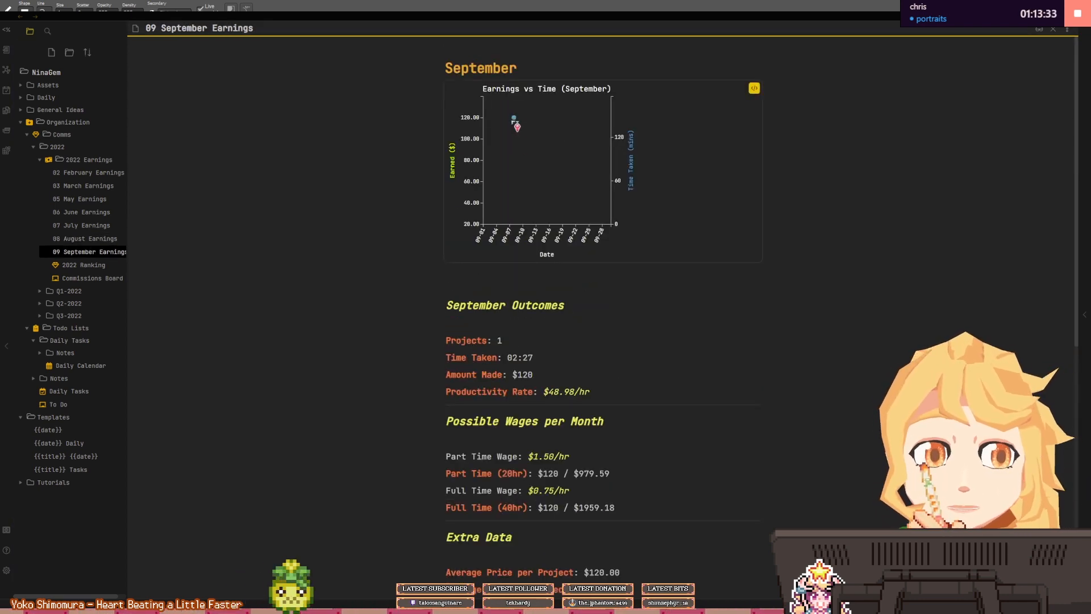
mouse_move(520, 125)
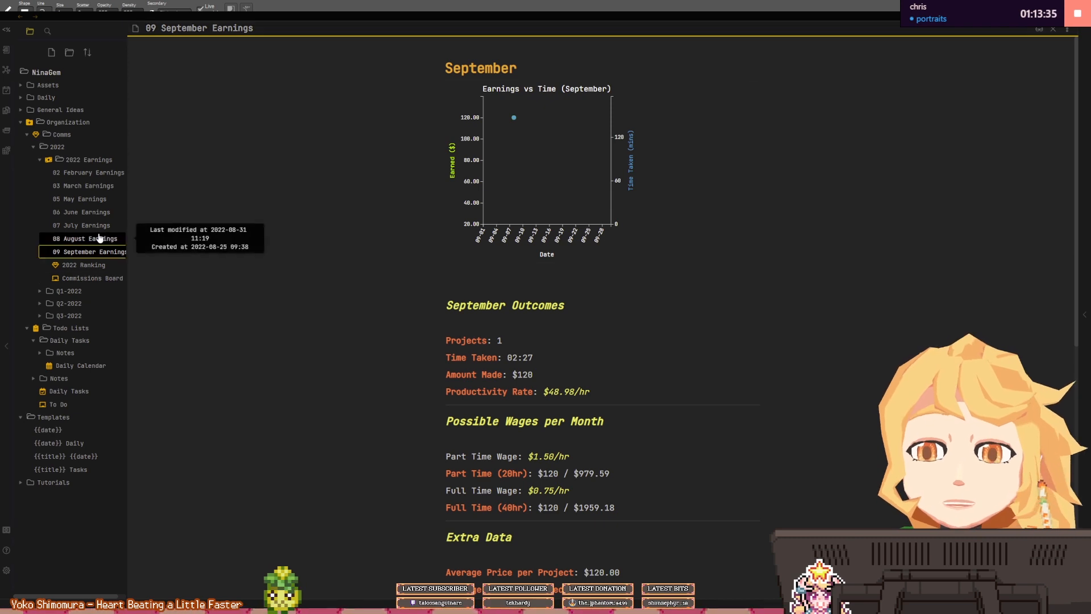
click(117, 239)
- Review the 2022 Outcomes in the 2022 Ranking note and highlight the Amount Made value
click(80, 265)
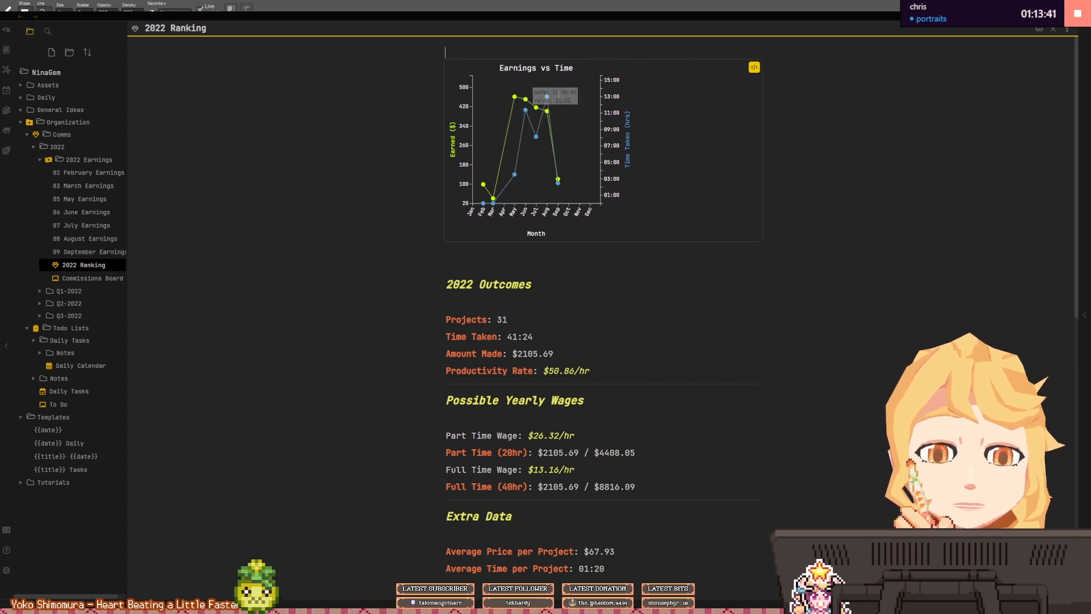
scroll(556, 290, down, 3)
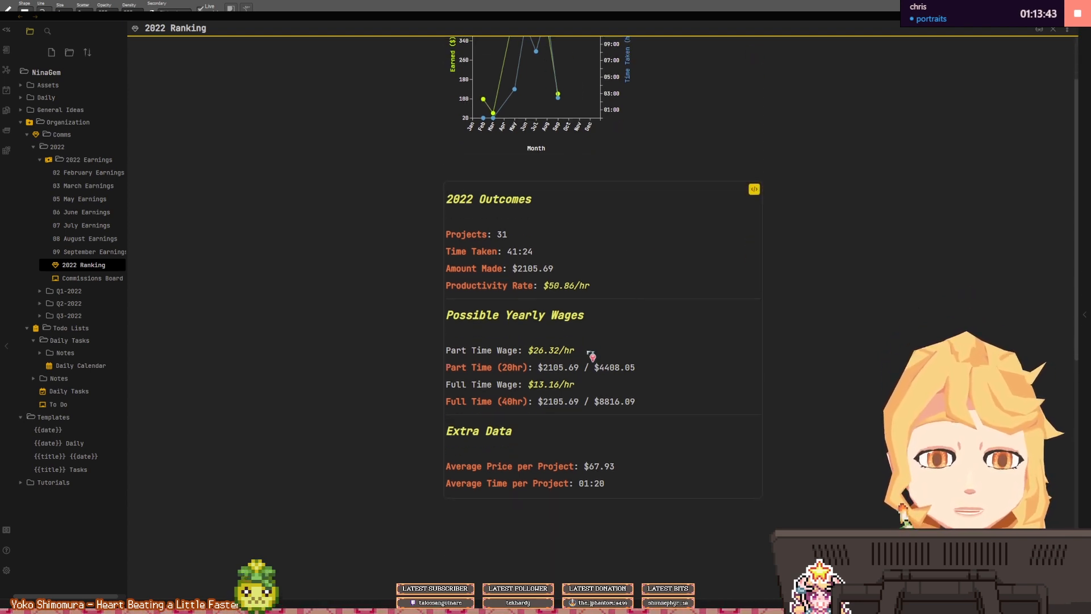
drag(513, 267, 549, 268)
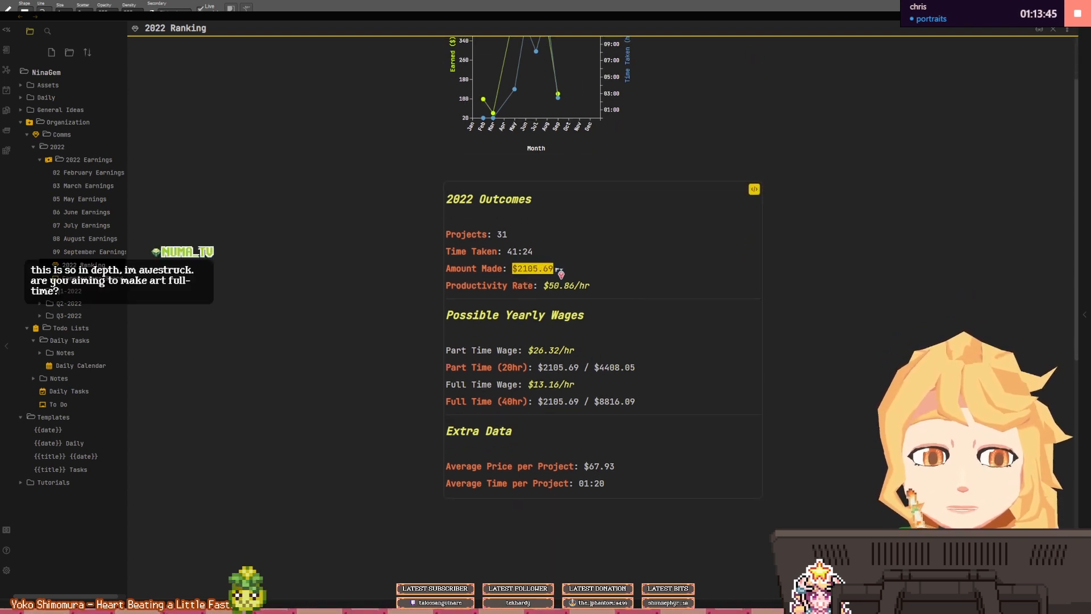
- Highlight the Part Time (20hr) label under Possible Yearly Wages, and bring up the August Outcomes in the August Earnings note
click(552, 269)
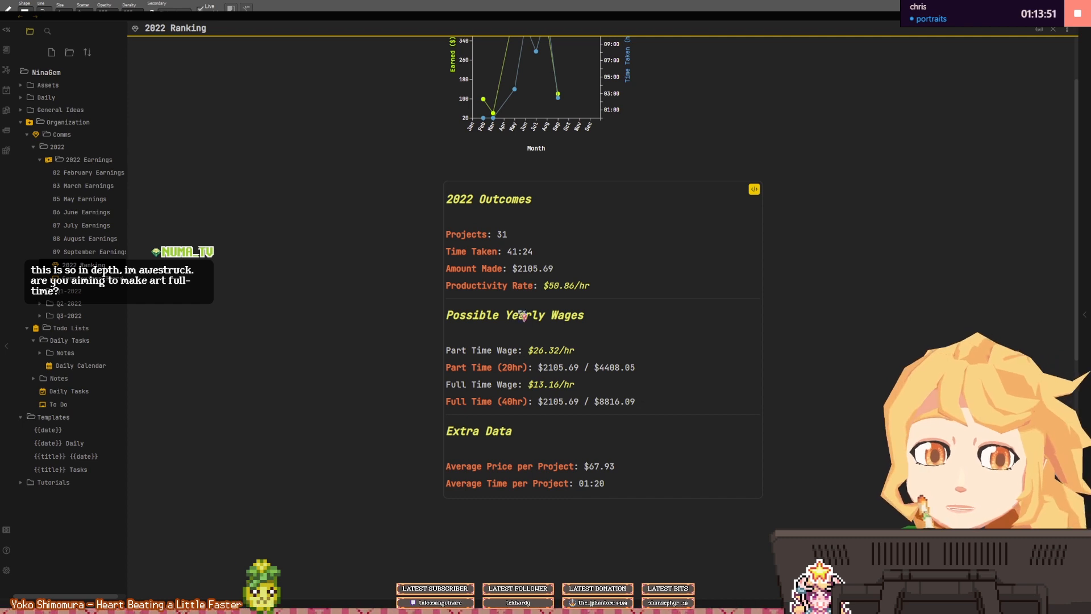
drag(450, 367, 504, 367)
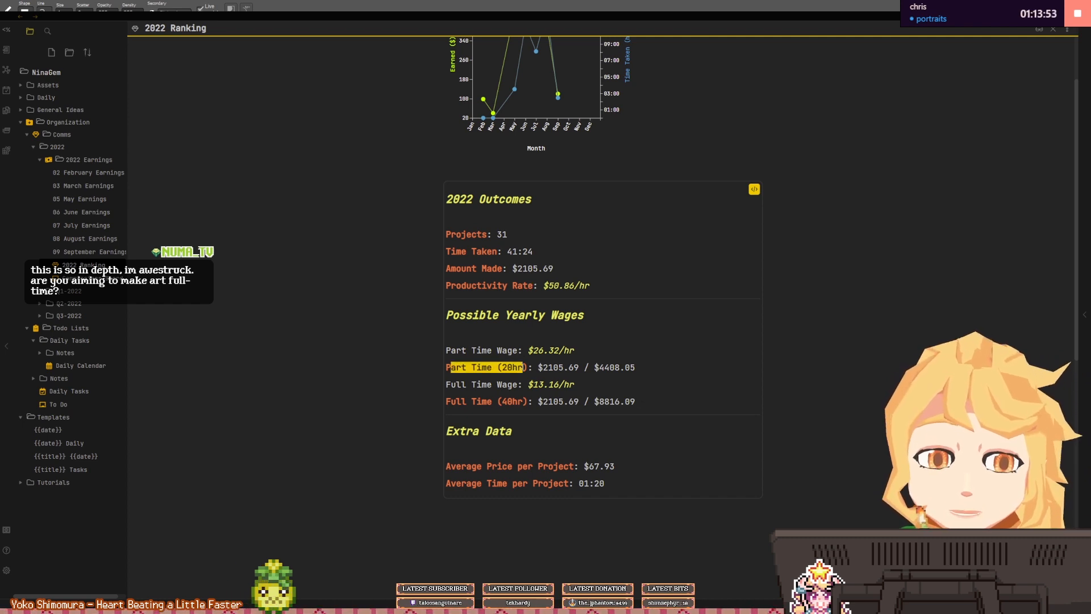
click(85, 239)
scroll(562, 304, down, 3)
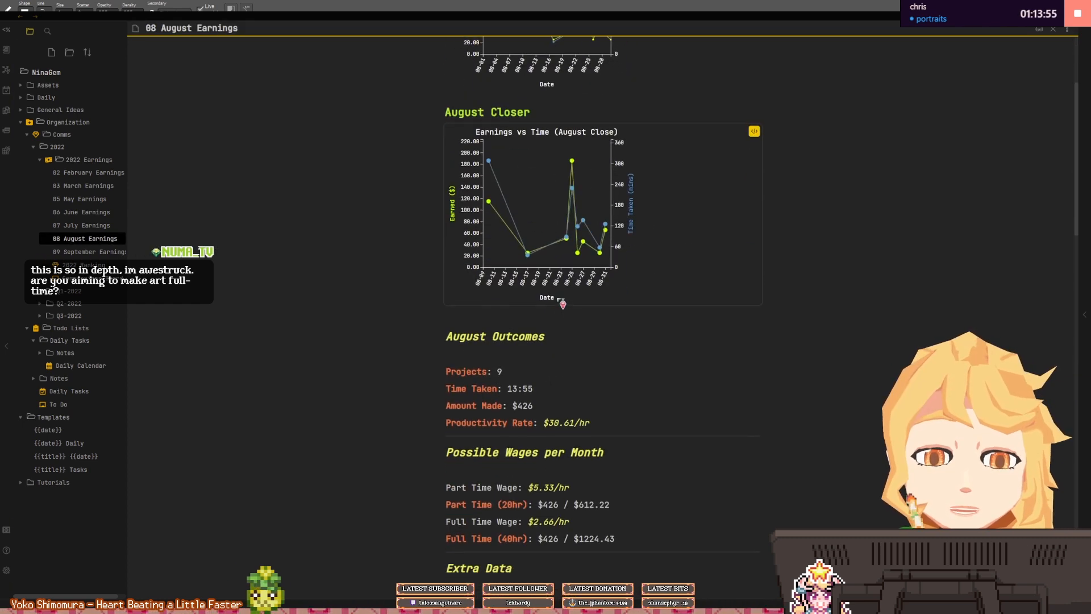
scroll(562, 304, down, 3)
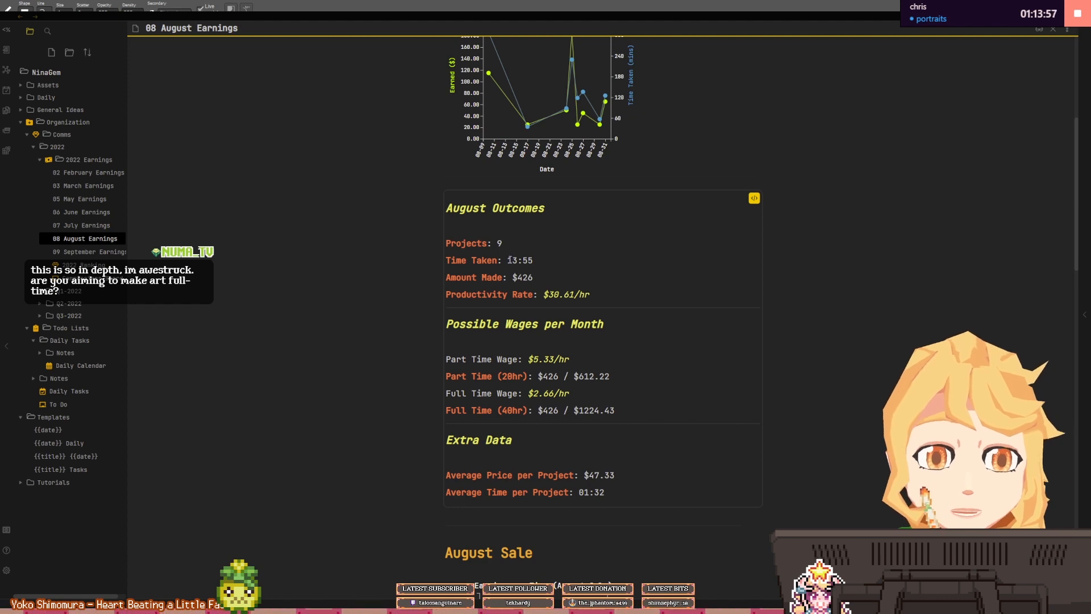
click(531, 260)
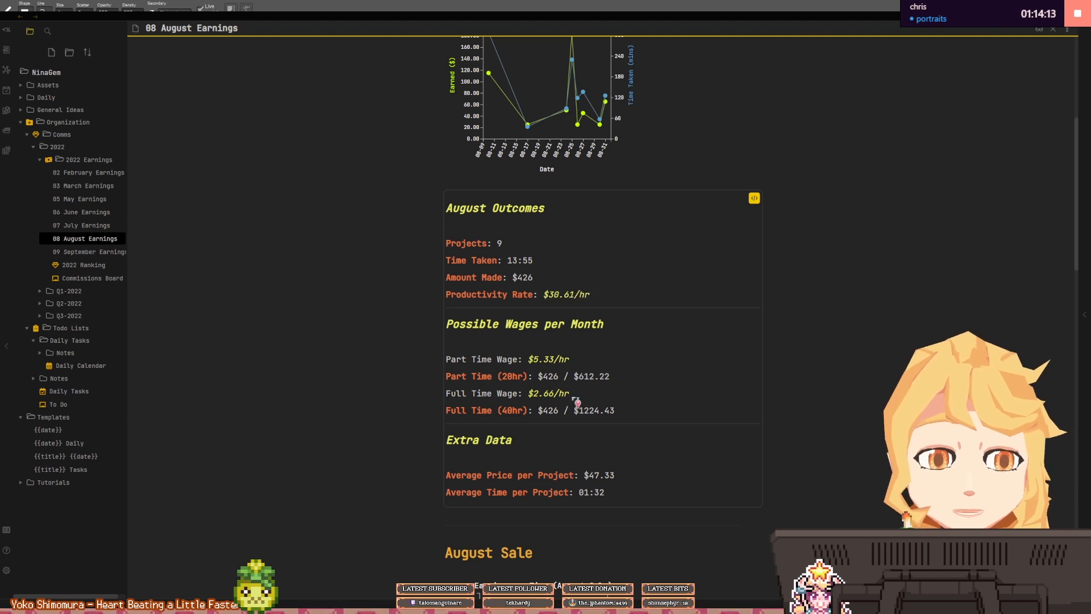
- Highlight the two Part Time (20hr) amounts in turn under the August note's Possible Wages per Month
drag(574, 375, 601, 376)
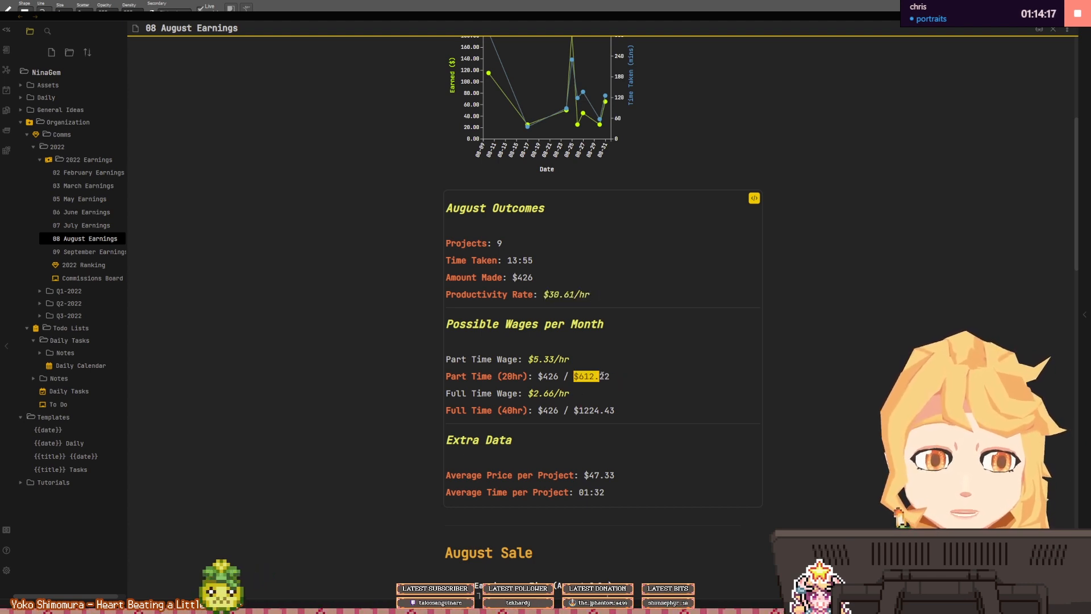
click(606, 376)
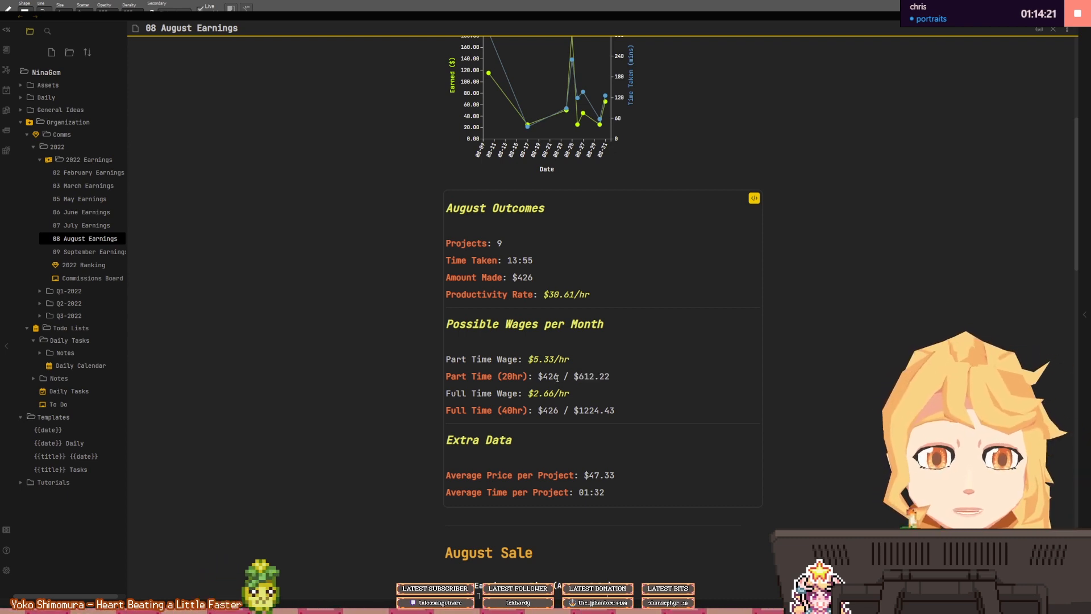
mouse_move(559, 377)
mouse_down()
mouse_move(534, 377)
mouse_move(562, 378)
mouse_up()
click(538, 378)
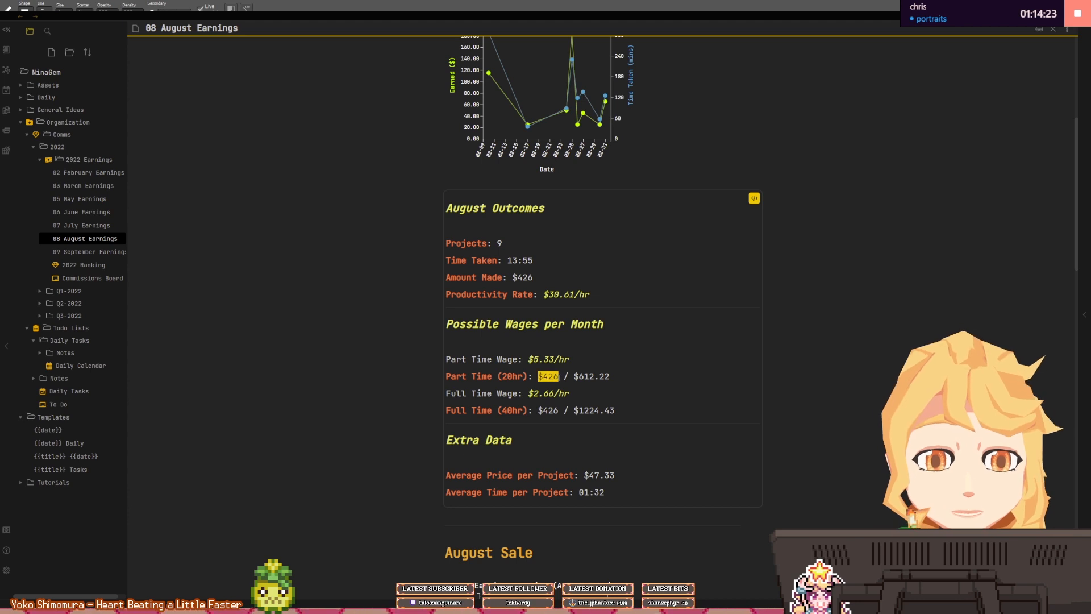
click(561, 377)
scroll(545, 337, up, 2)
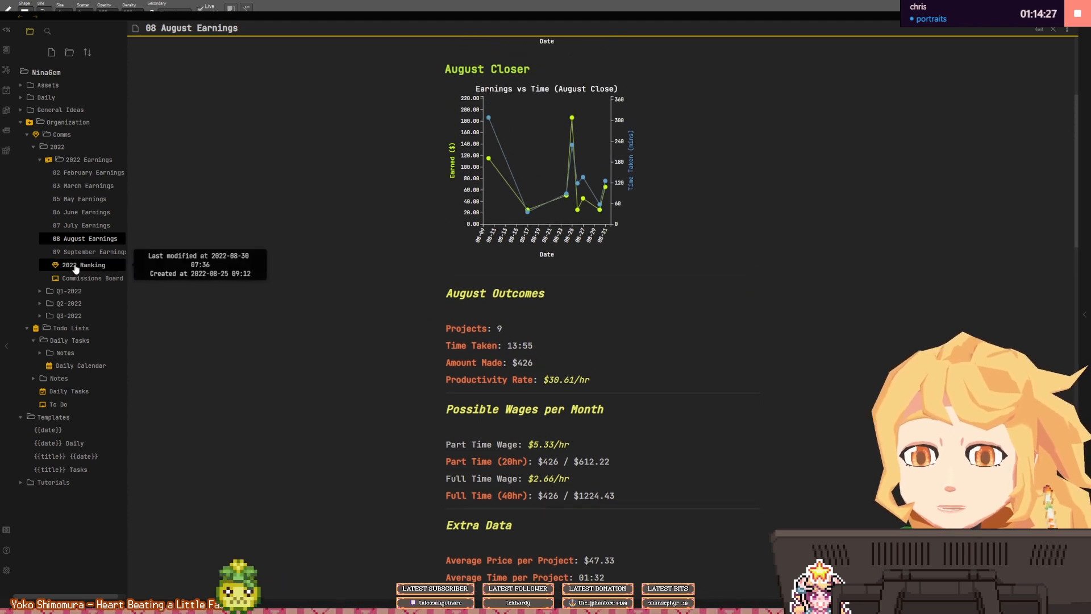
- Review the yearly Earnings vs Time chart, 2022 Outcomes and Extra Data in the 2022 Ranking note
click(83, 265)
scroll(496, 328, down, 1)
scroll(511, 332, down, 1)
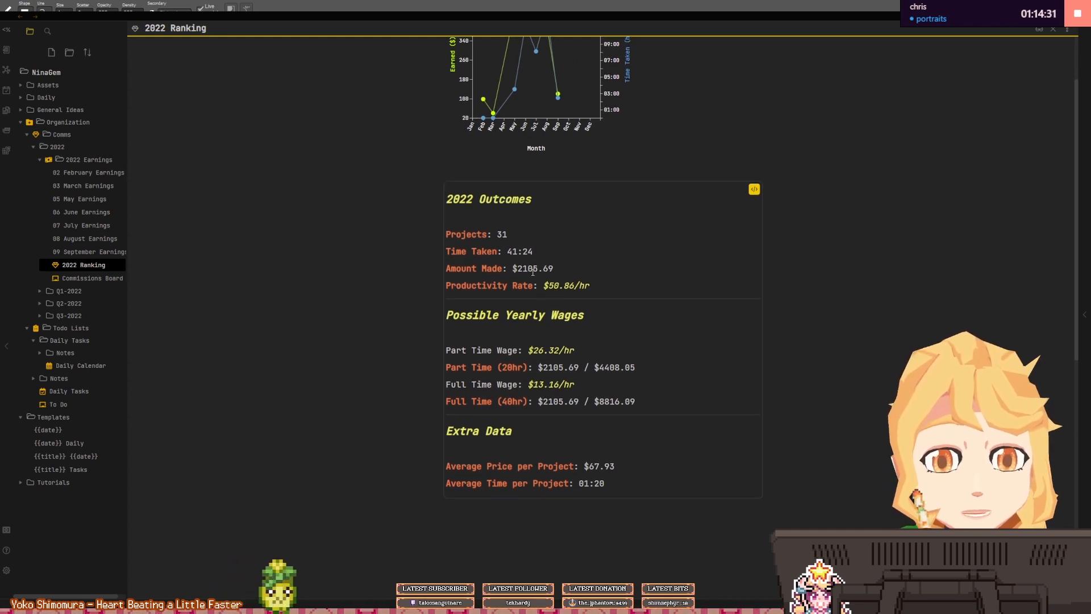
scroll(564, 287, up, 2)
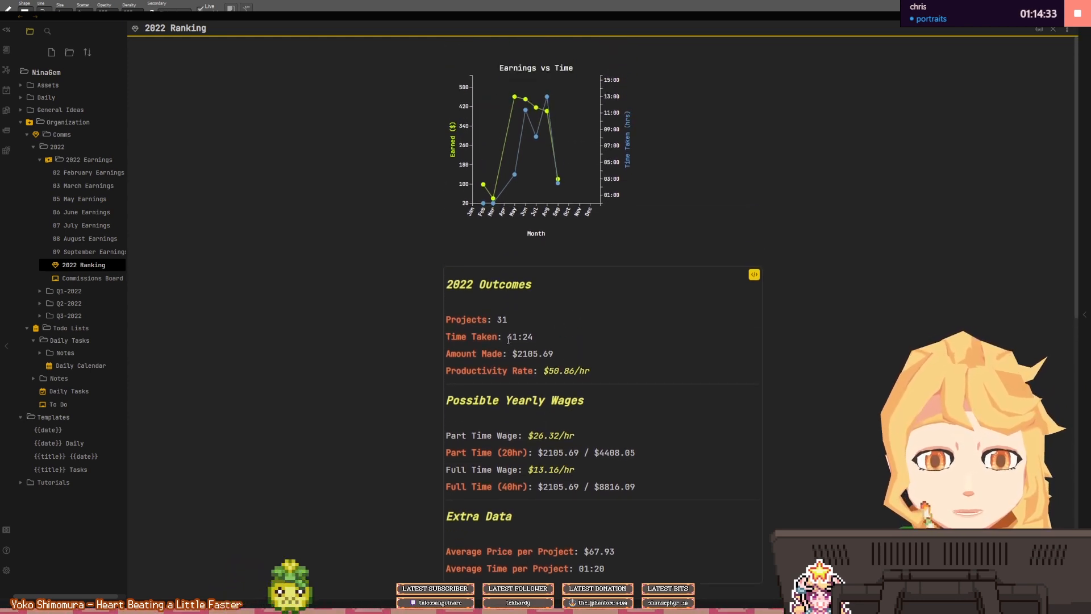
scroll(508, 339, down, 2)
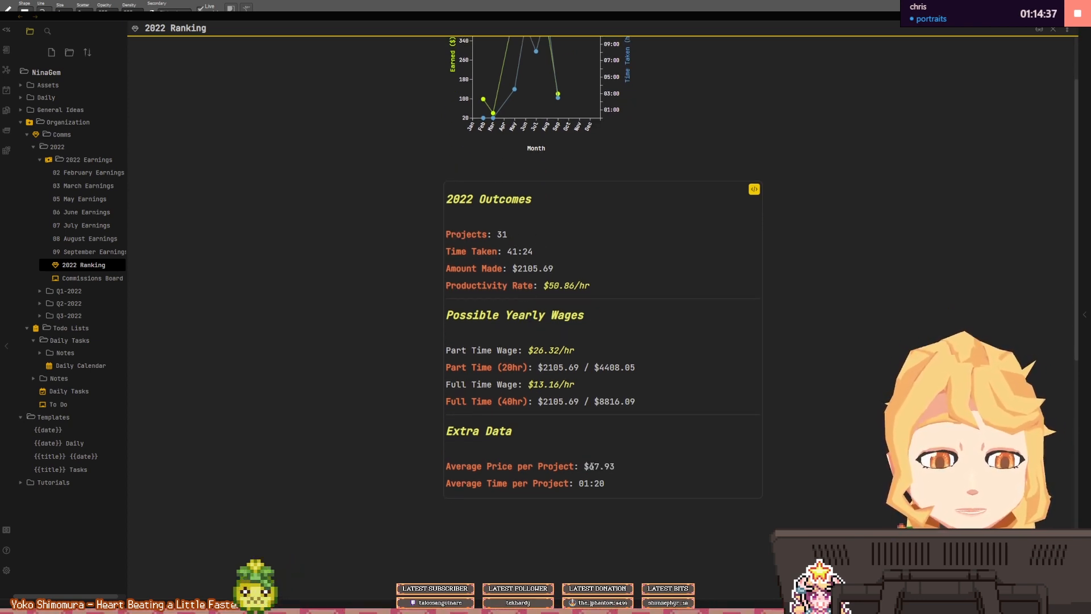
scroll(560, 413, up, 2)
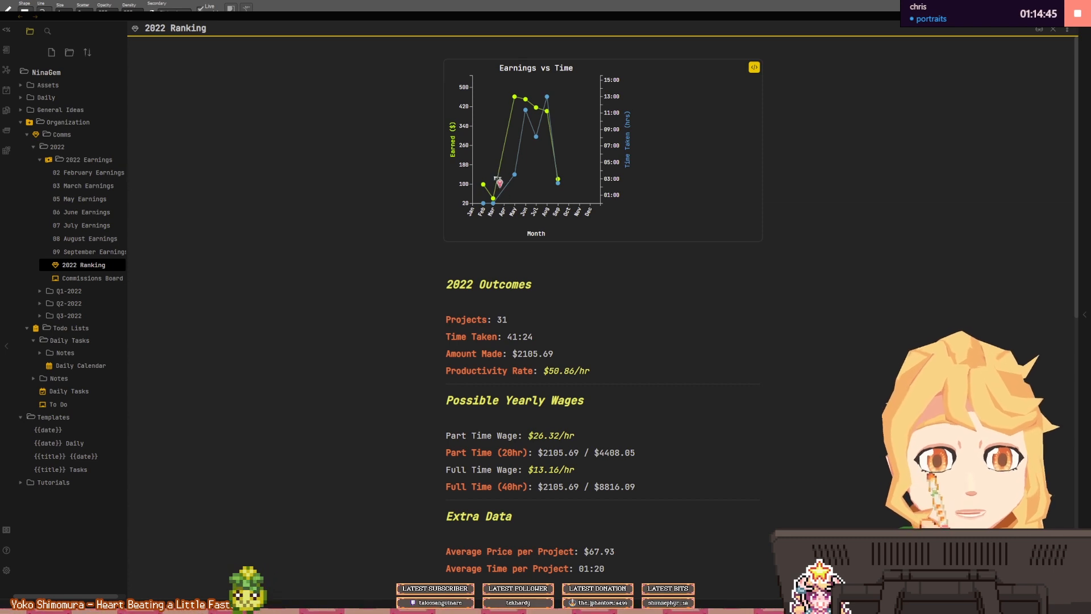
- Compare the outcomes and possible monthly wages in the August Earnings note with those in the July Earnings note
click(94, 240)
scroll(428, 322, down, 3)
scroll(428, 322, down, 1)
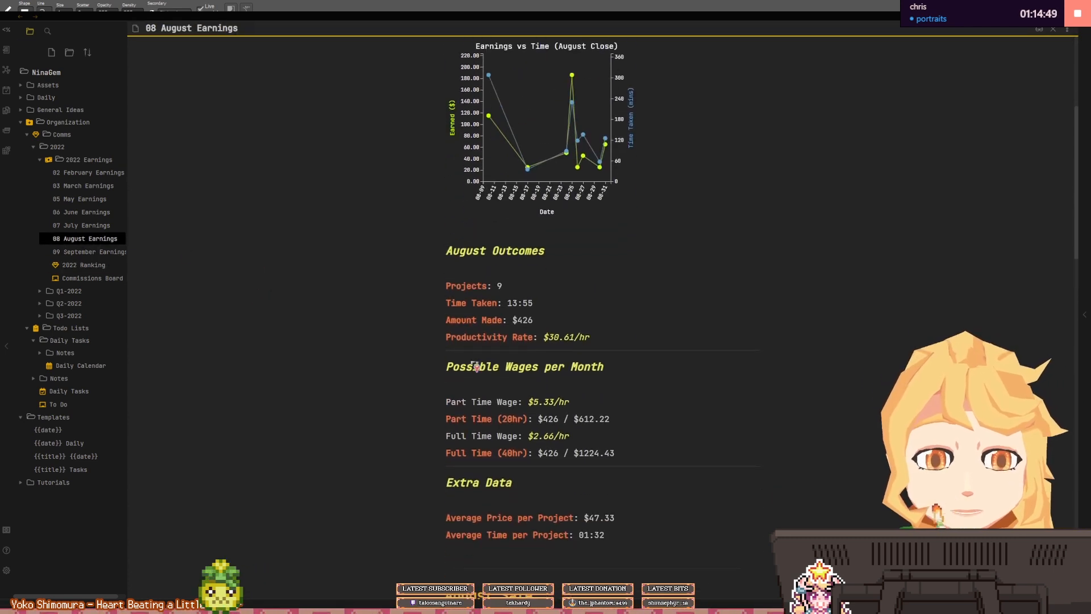
scroll(477, 398, down, 2)
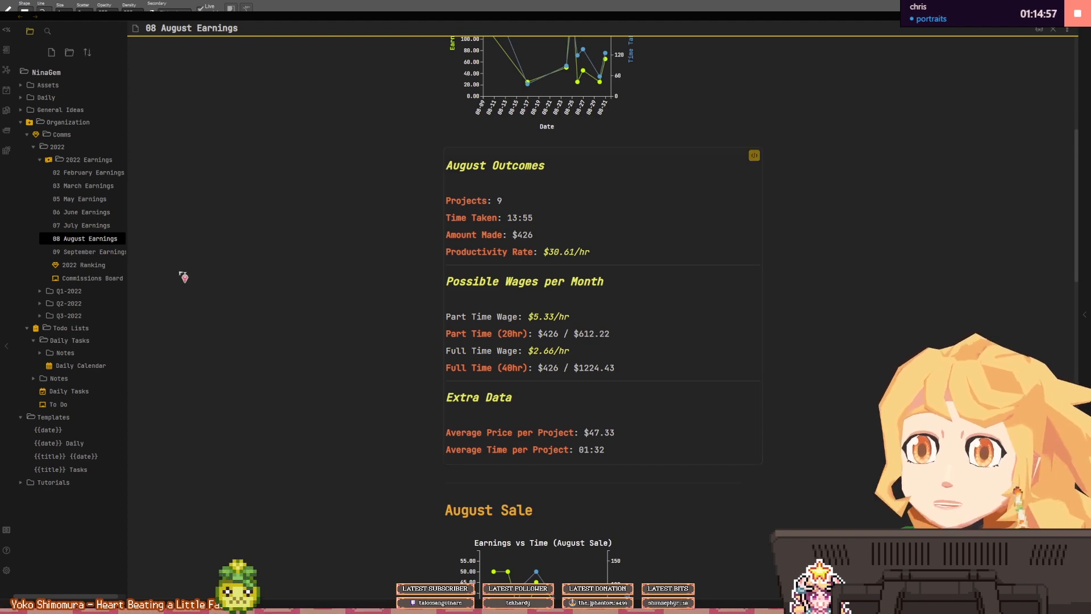
click(110, 225)
scroll(585, 373, down, 5)
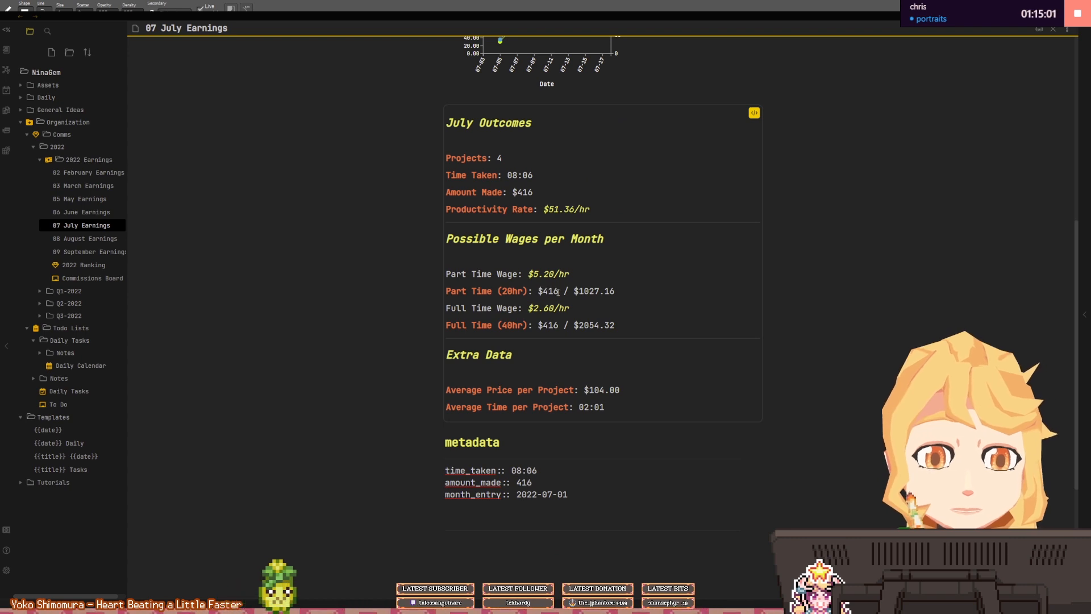
- Examine the June Earnings note's chart and outcomes, highlighting the second Part Time (20hr) amount
click(83, 212)
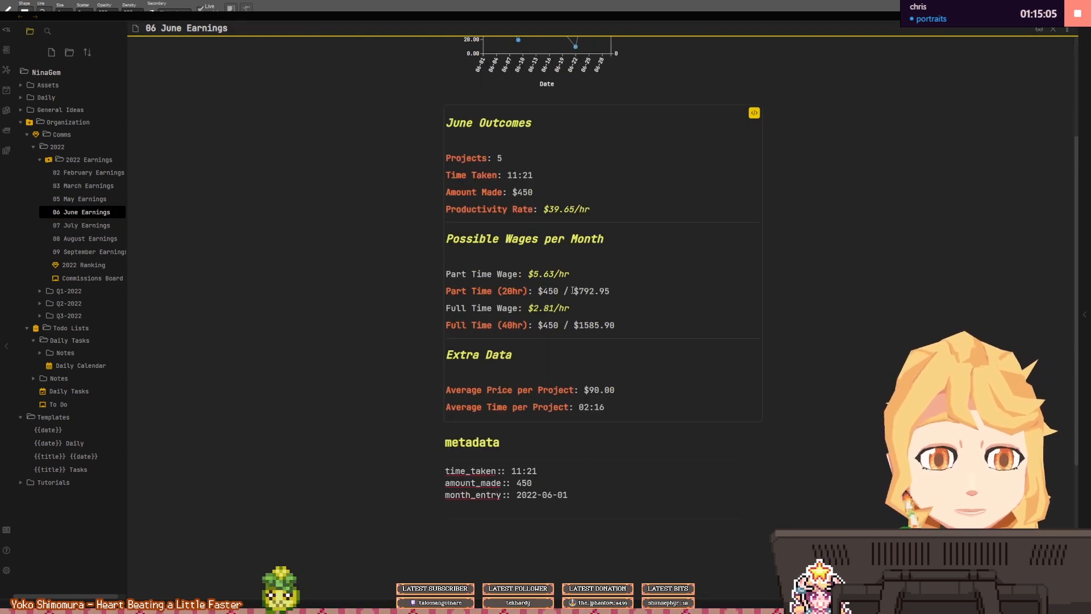
drag(573, 291, 608, 291)
click(605, 290)
click(608, 291)
scroll(517, 168, up, 3)
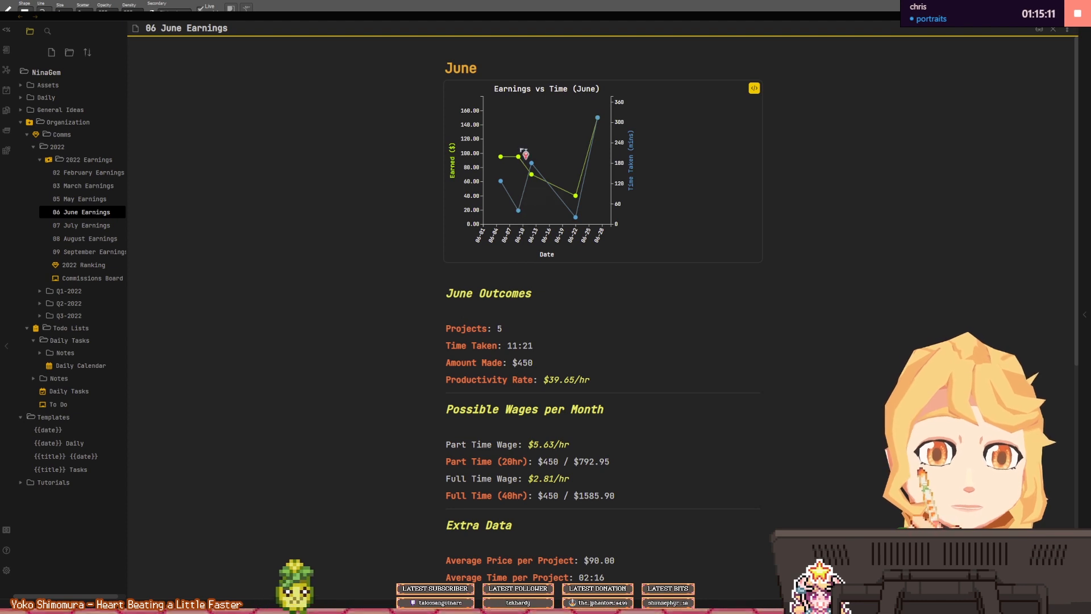
scroll(591, 307, down, 2)
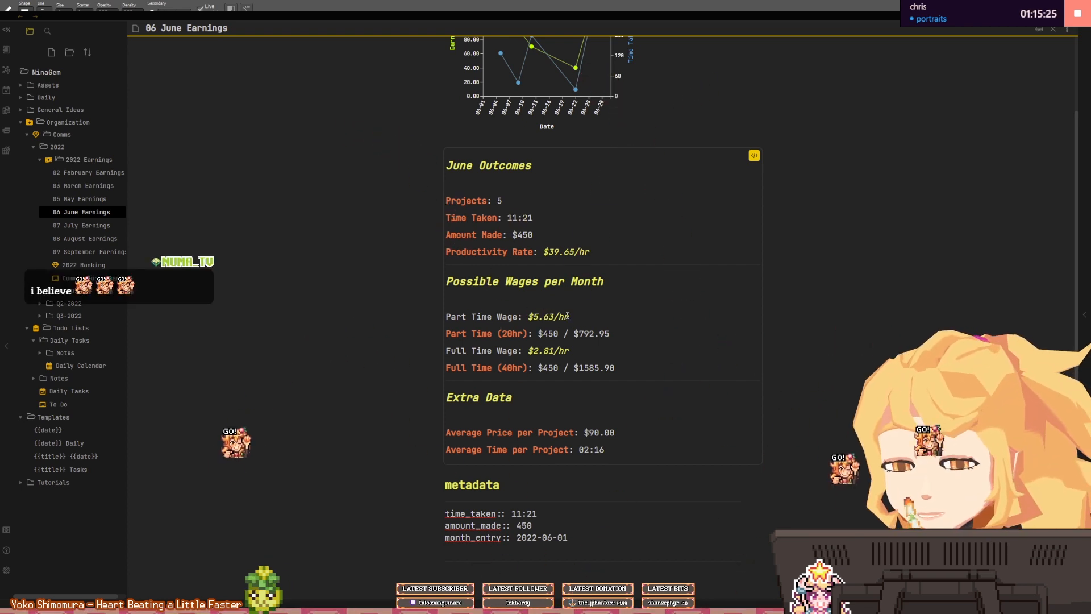
scroll(567, 315, up, 3)
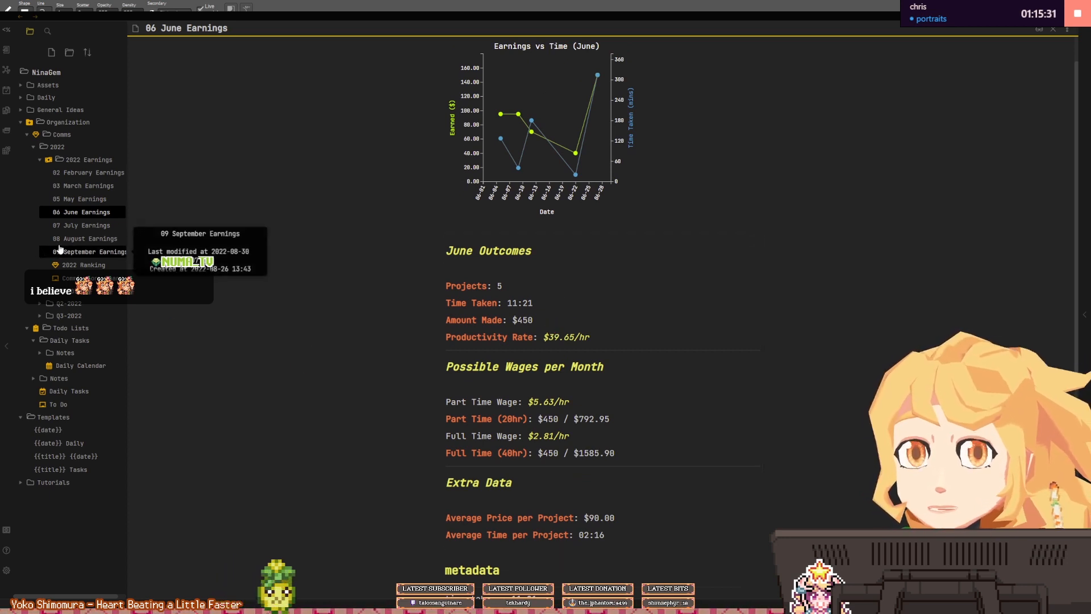
- Examine the August Sale chart, its August Sale Outcomes and the actual versus productive wages in the August Earnings note
click(85, 239)
scroll(456, 296, down, 10)
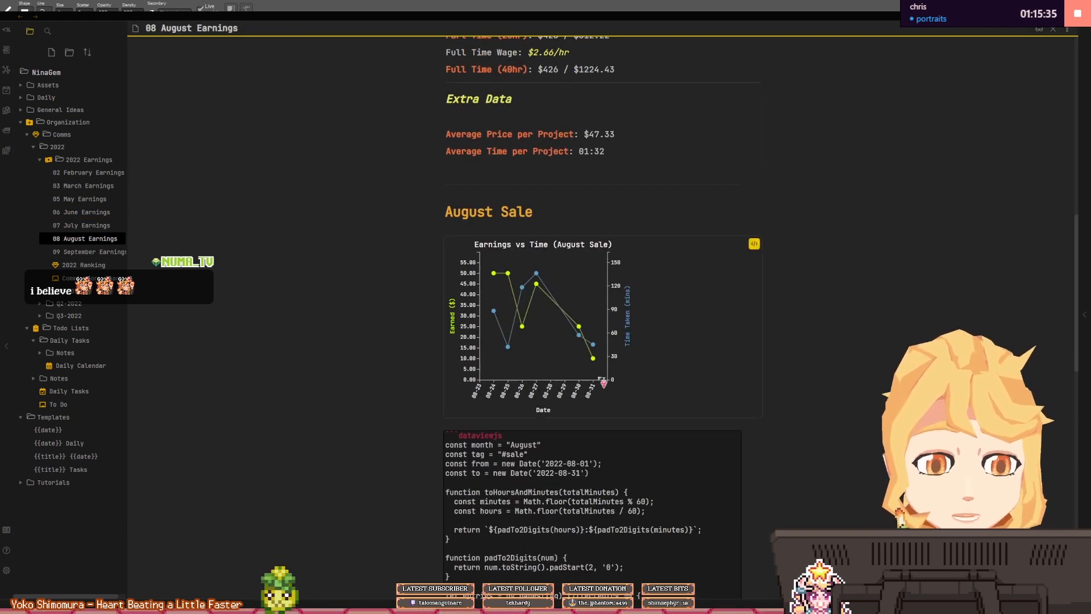
scroll(550, 359, down, 3)
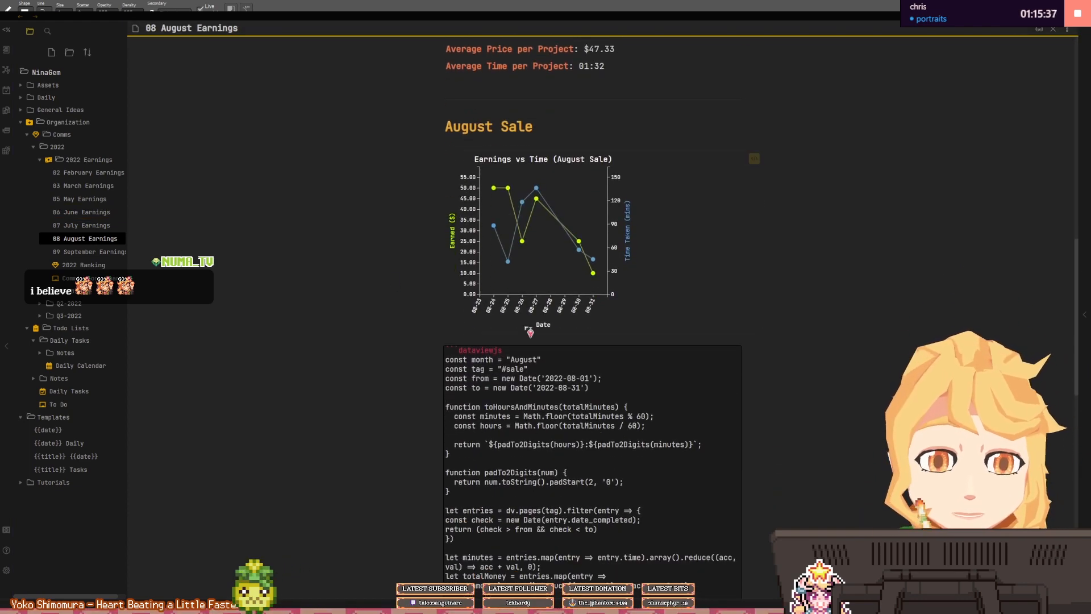
scroll(541, 355, down, 3)
scroll(517, 353, up, 5)
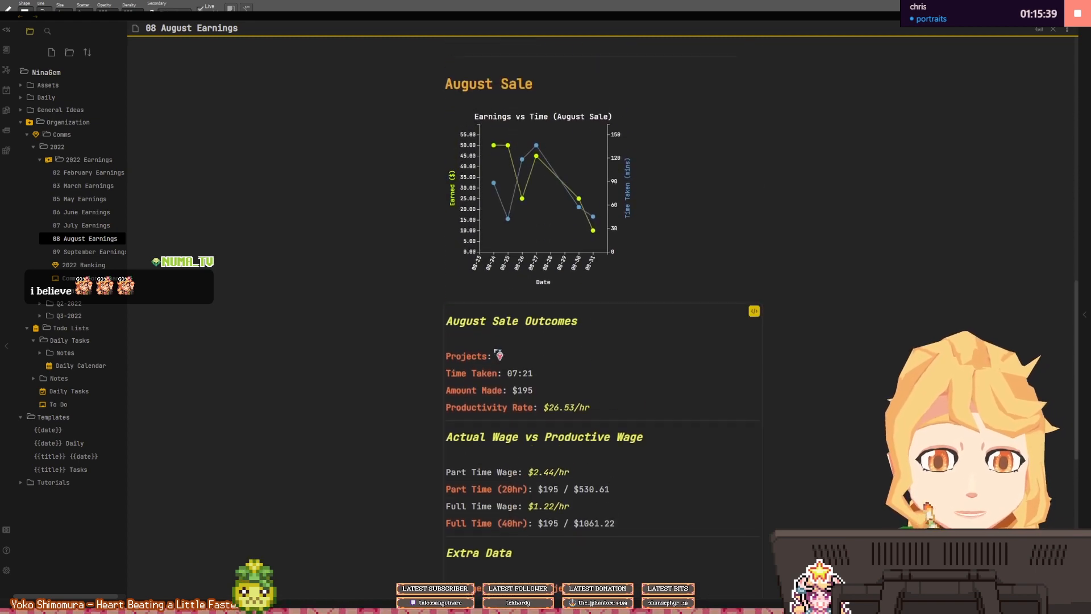
scroll(507, 361, up, 3)
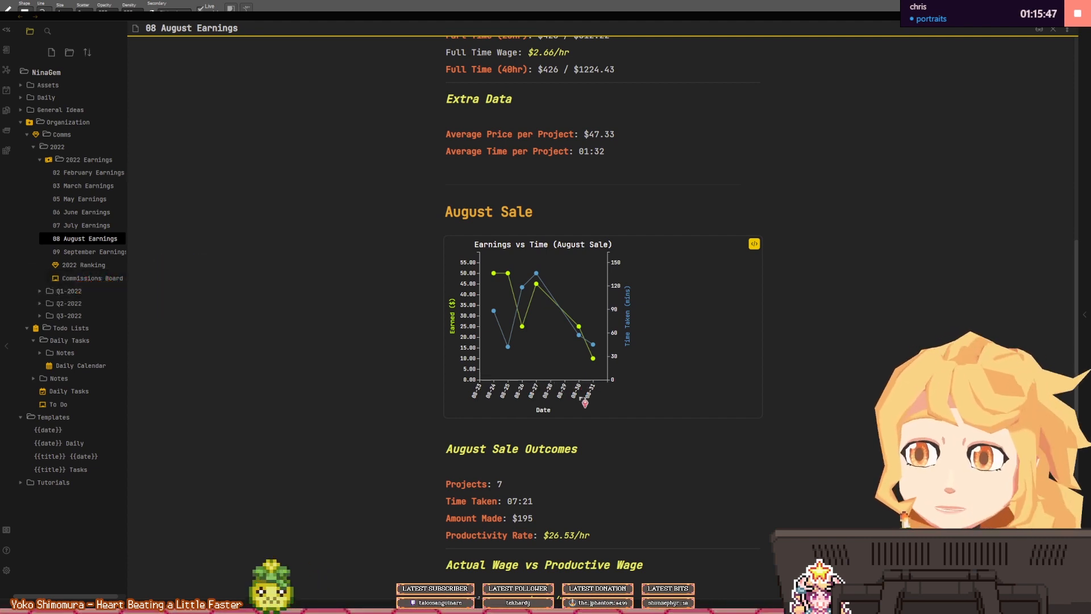
scroll(562, 391, down, 3)
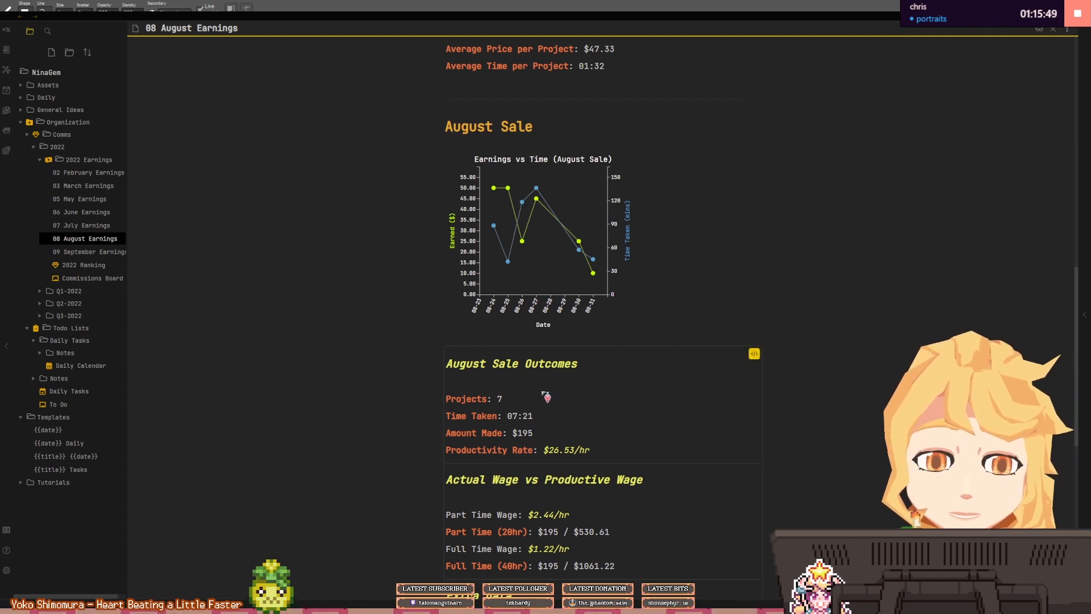
scroll(546, 396, down, 2)
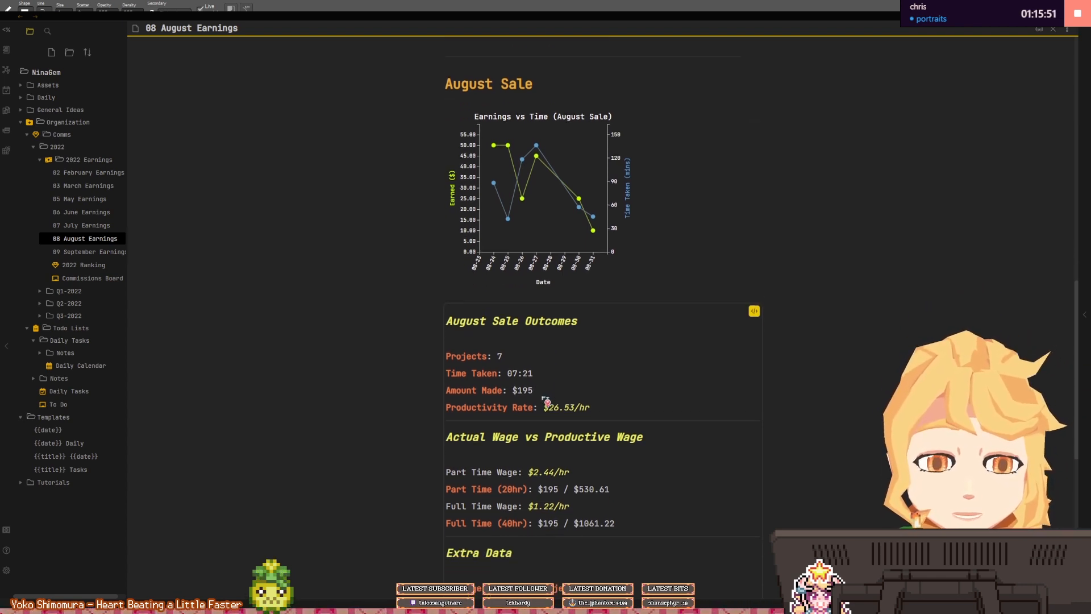
scroll(546, 397, down, 3)
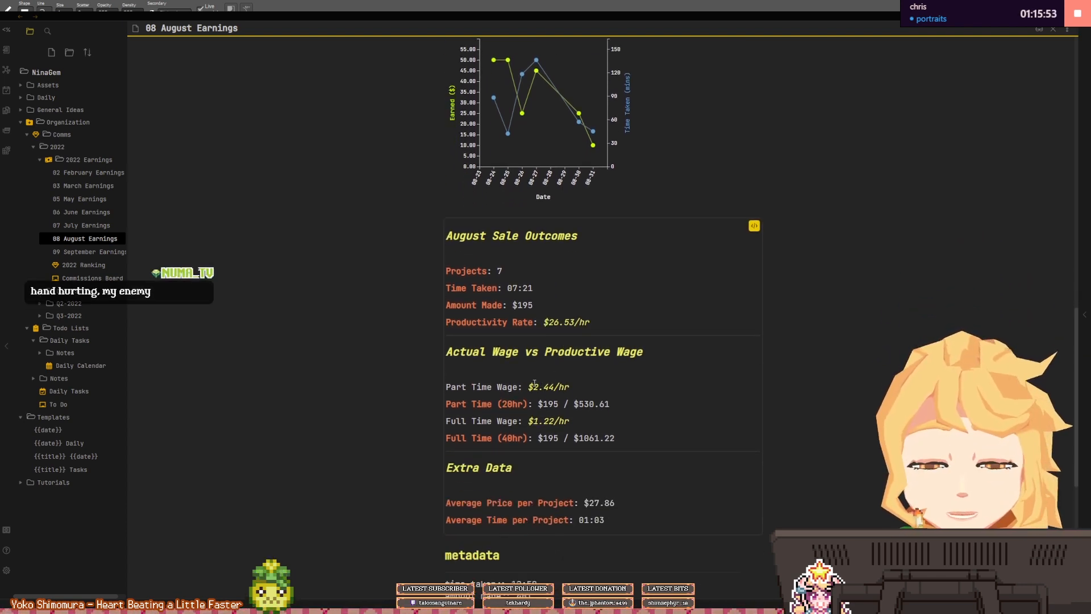
scroll(534, 384, up, 6)
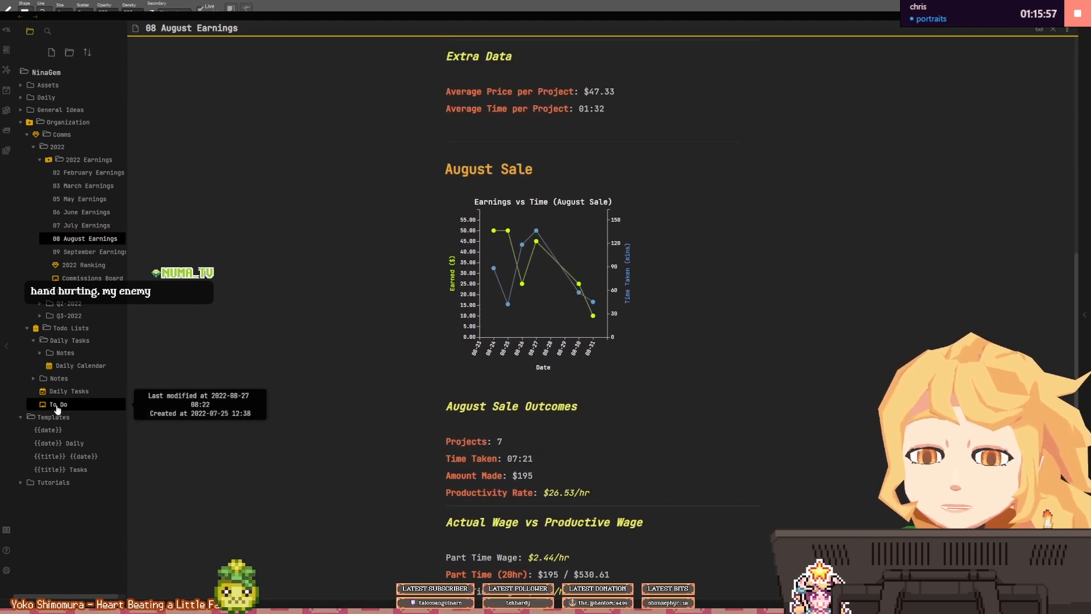
- View the PNG Drop for Tuber Designs task from the To Do board, and check the tag on the archived Clean Main Desk task
click(57, 404)
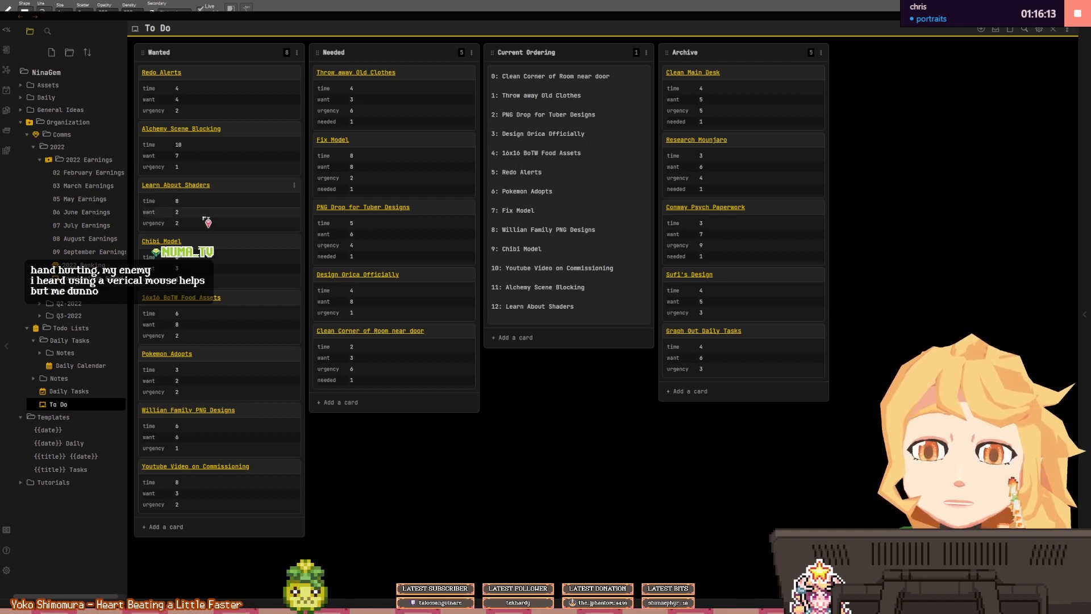
click(379, 208)
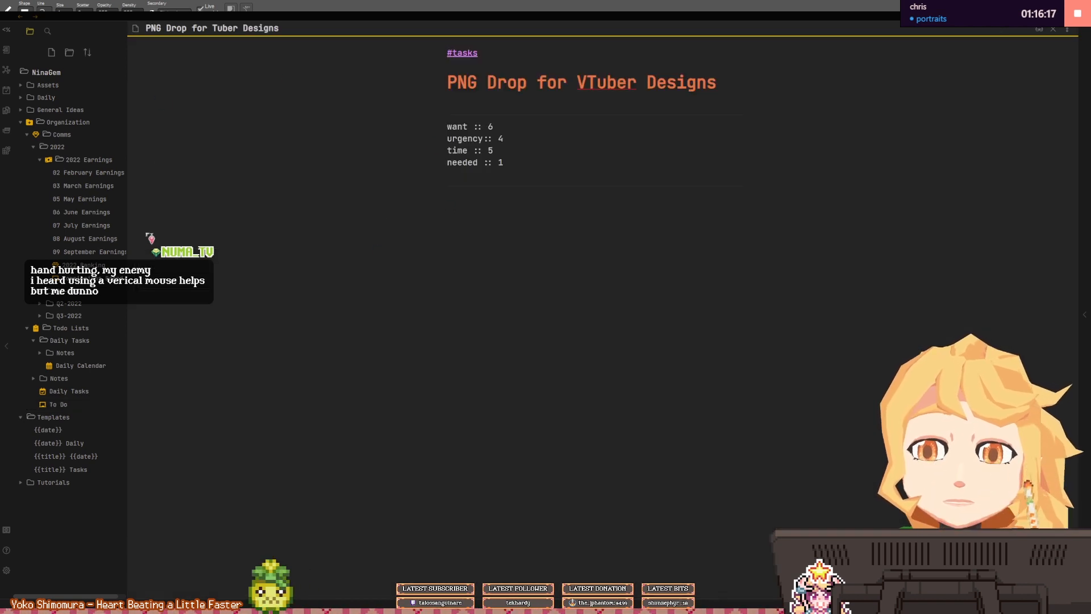
click(63, 404)
click(705, 74)
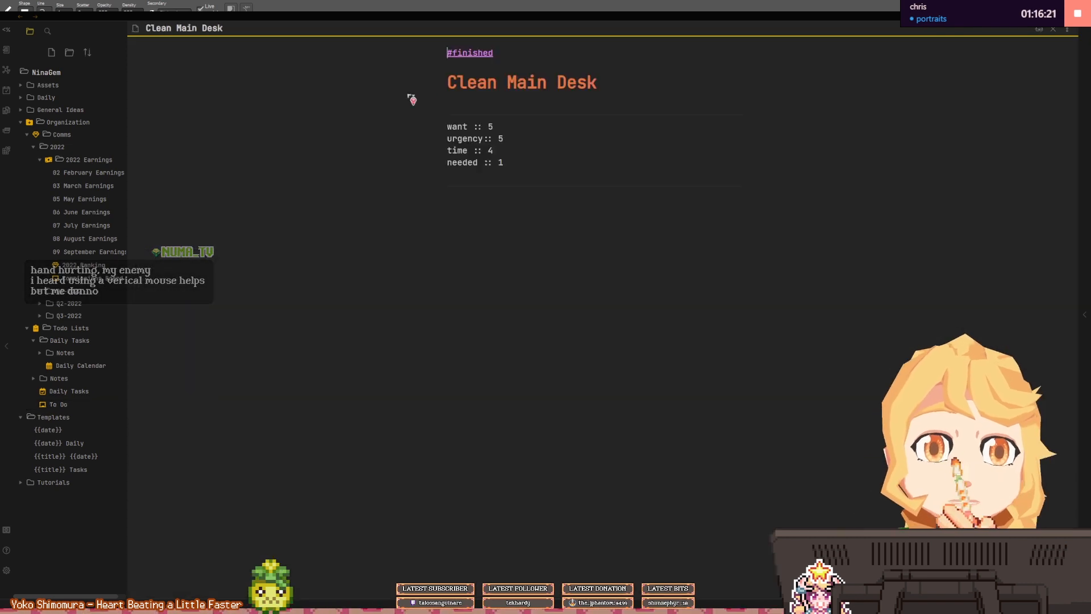
- Replace the #tasks tag with #finished in the PNG Drop for Tuber Designs task from the To Do board
click(65, 404)
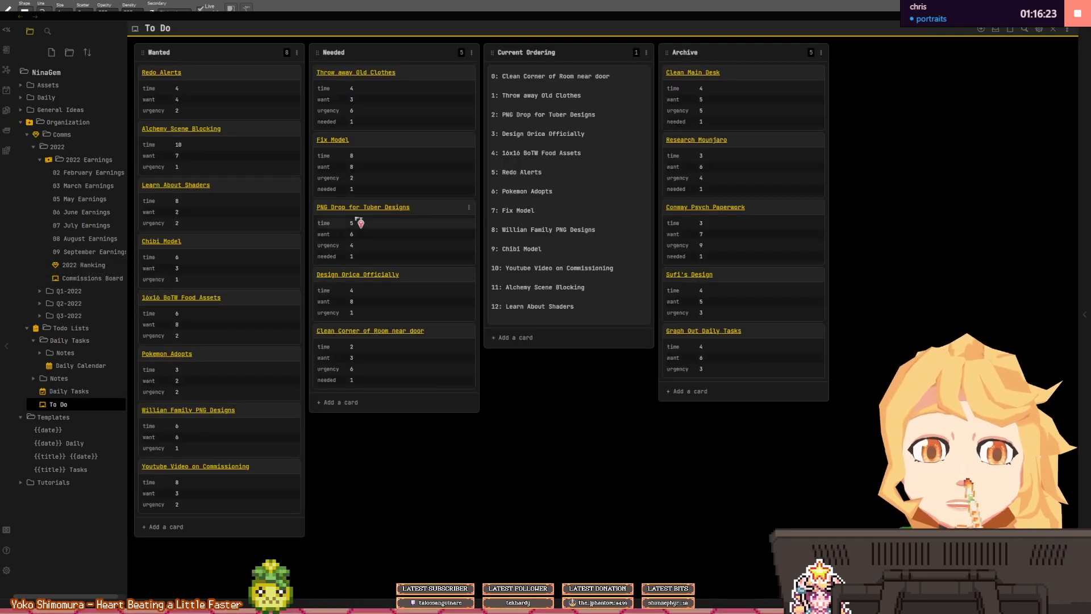
click(367, 208)
drag(485, 58, 458, 58)
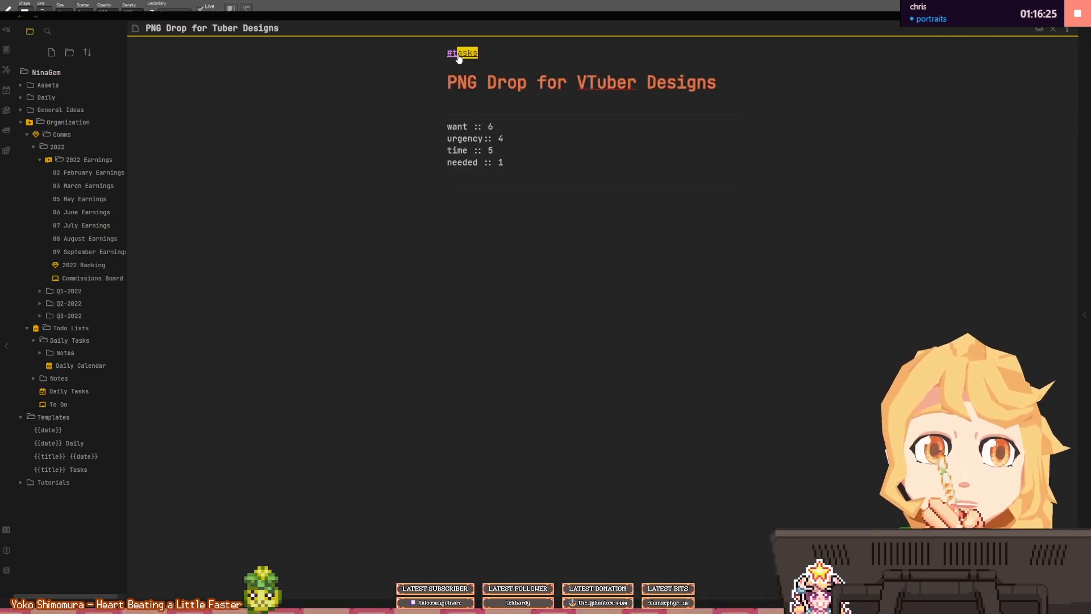
text(fi)
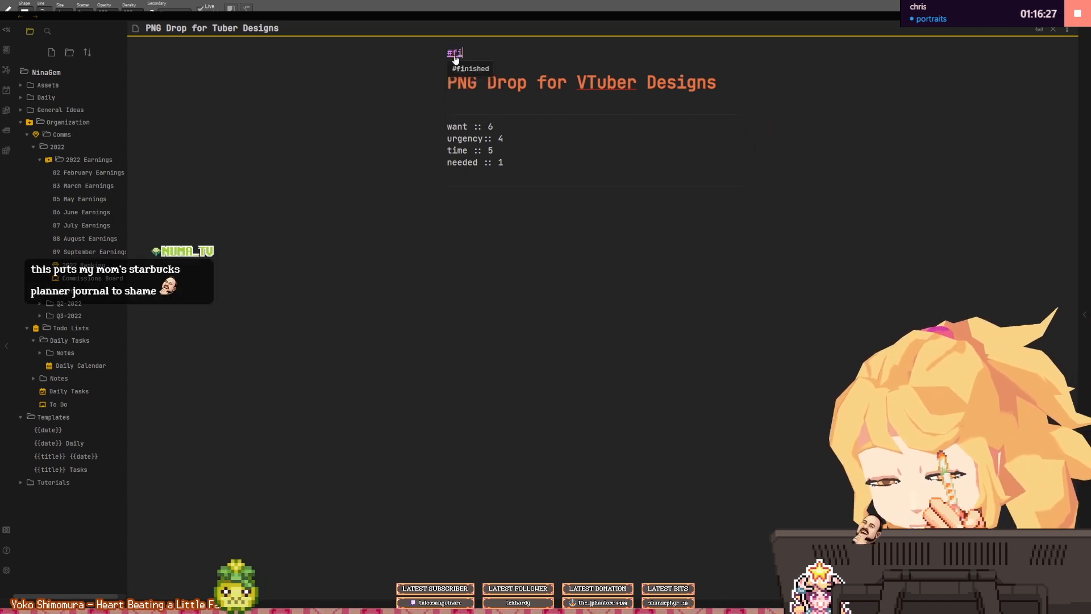
text(nished)
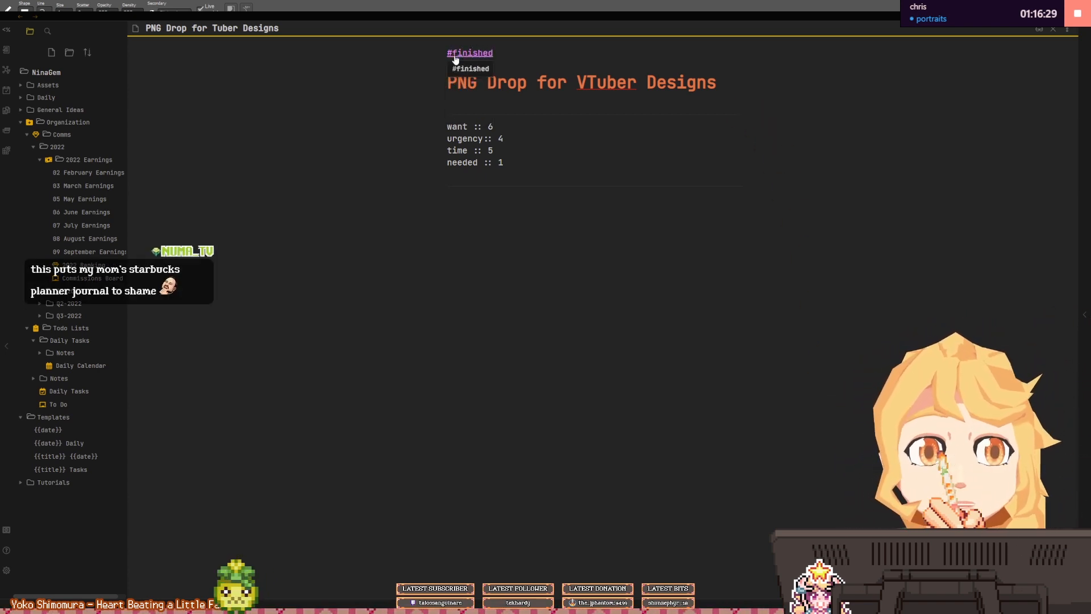
- Move the PNG Drop for Tuber Designs card from Needed to the end of the Archive list on the To Do board
click(487, 83)
click(58, 405)
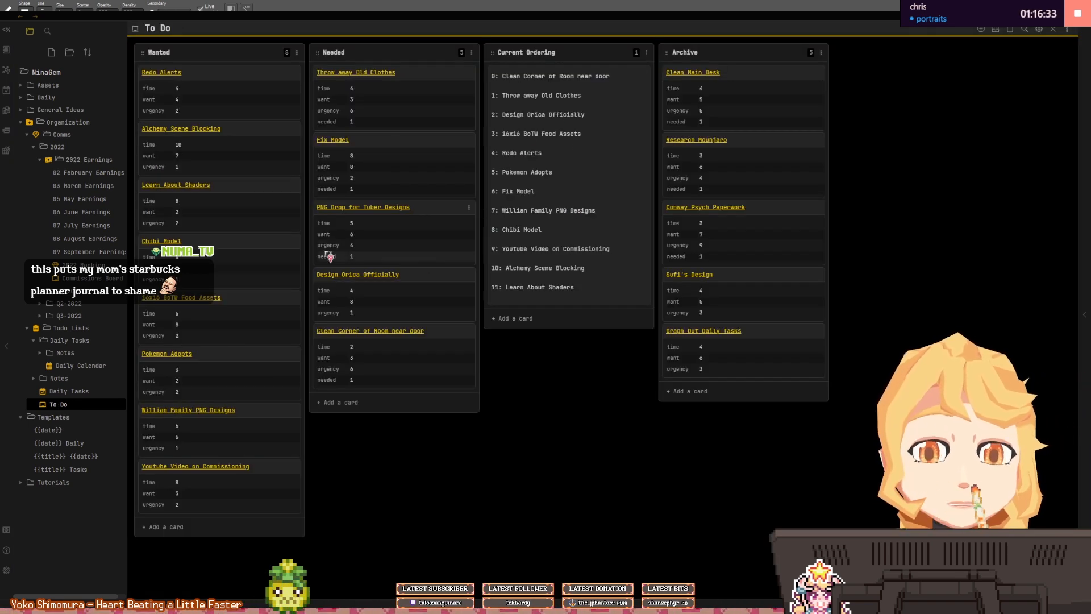
drag(451, 211, 791, 394)
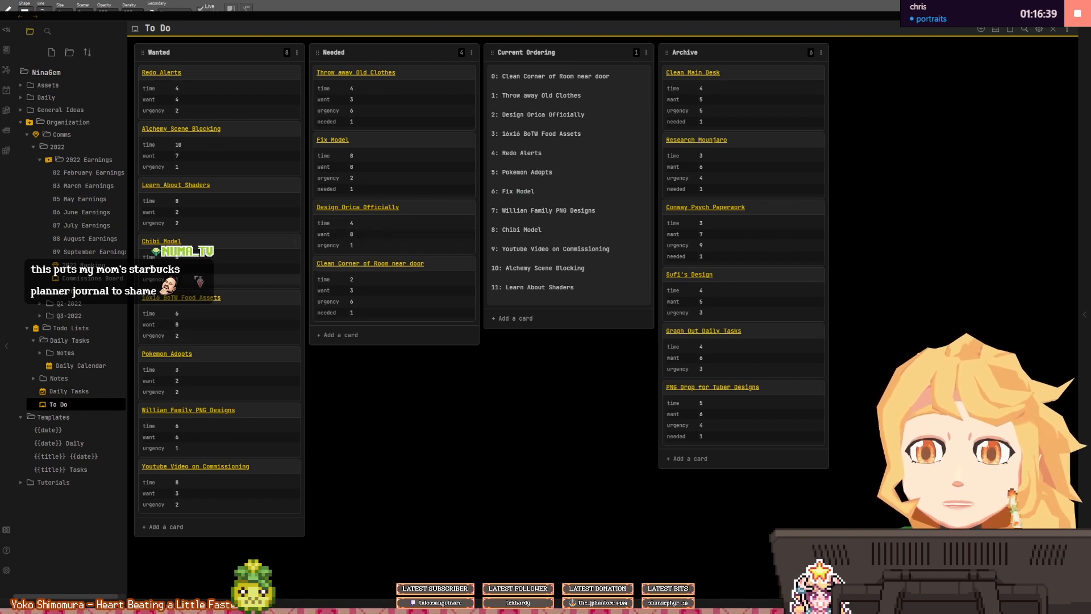
- Set the urgency of the Fix Model task to 4 and return to the To Do board
click(329, 140)
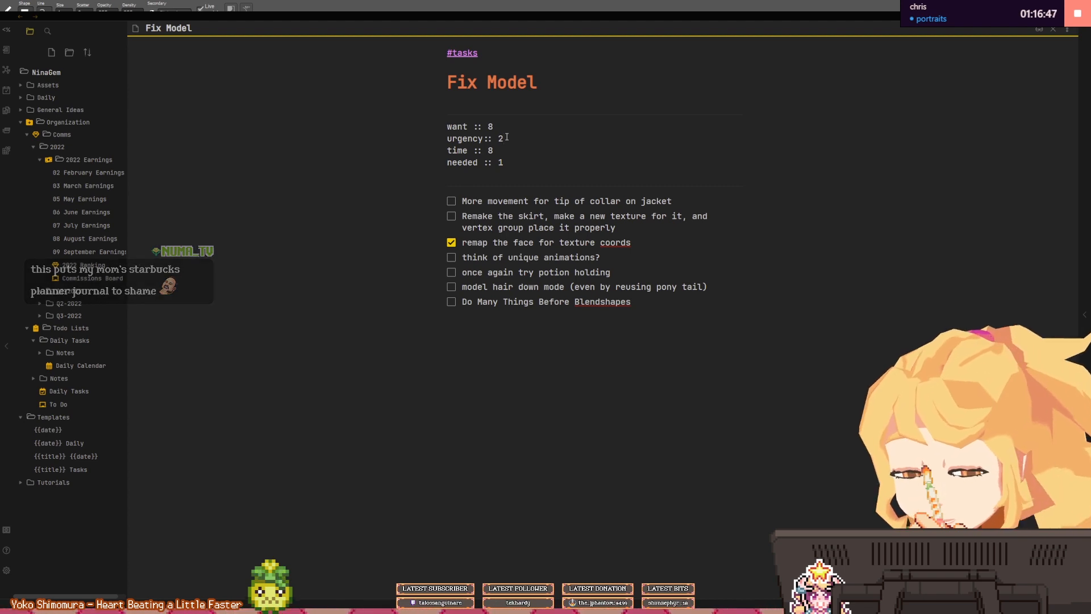
key(BackSpace)
text(4)
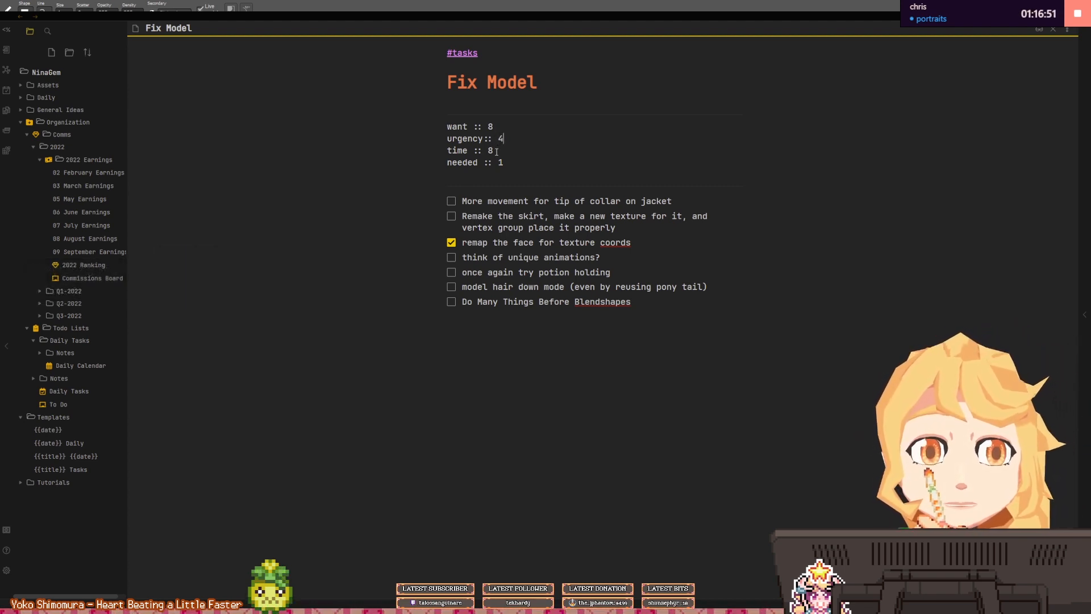
click(506, 162)
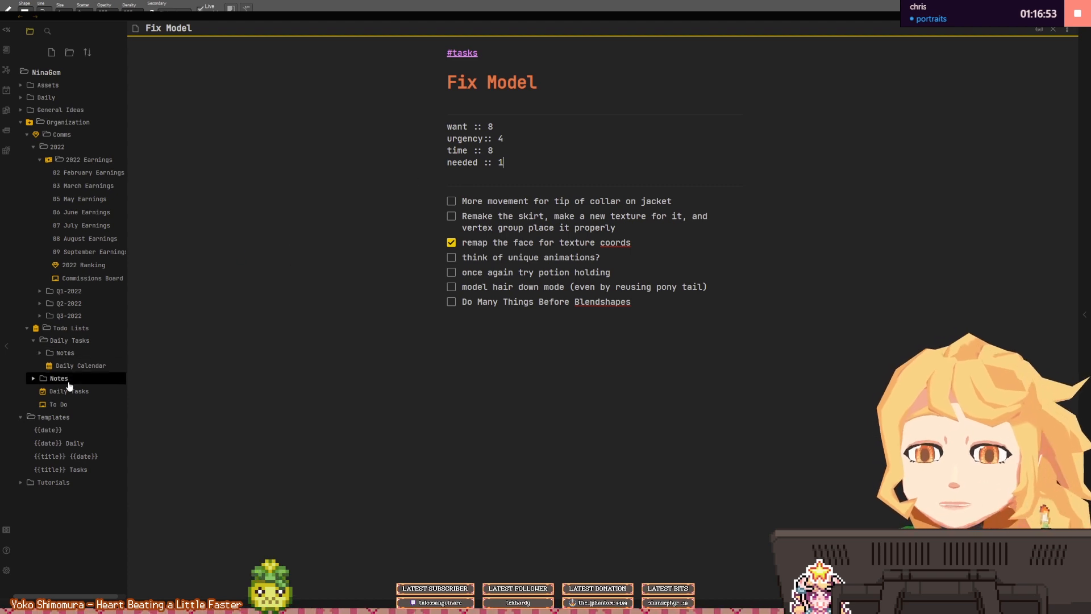
click(60, 404)
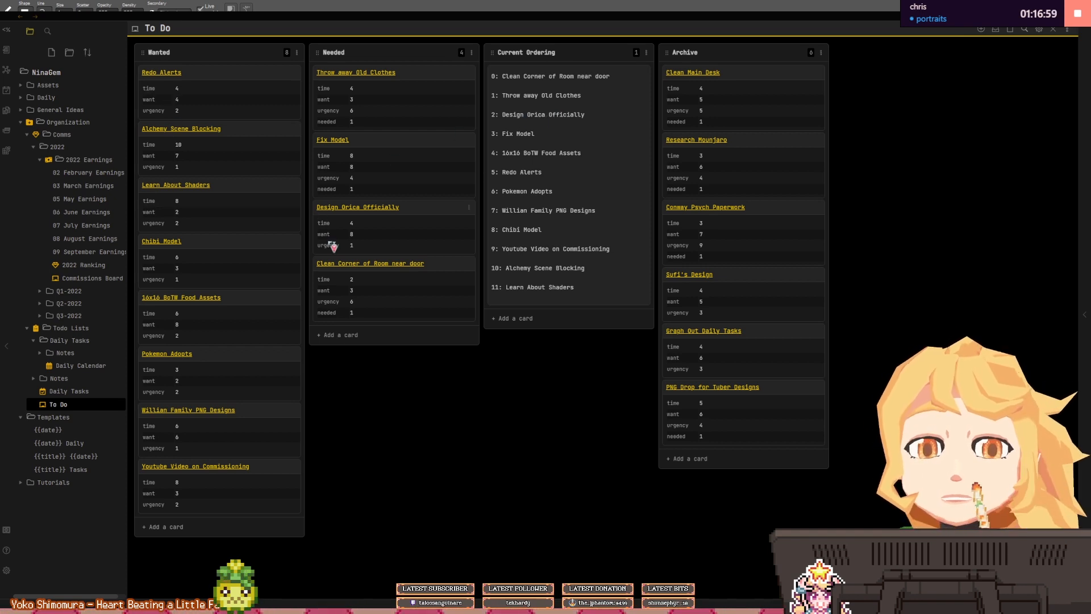
- Set the want value of the Design Orica Officially task to 6 and open the Daily Tasks board
click(342, 208)
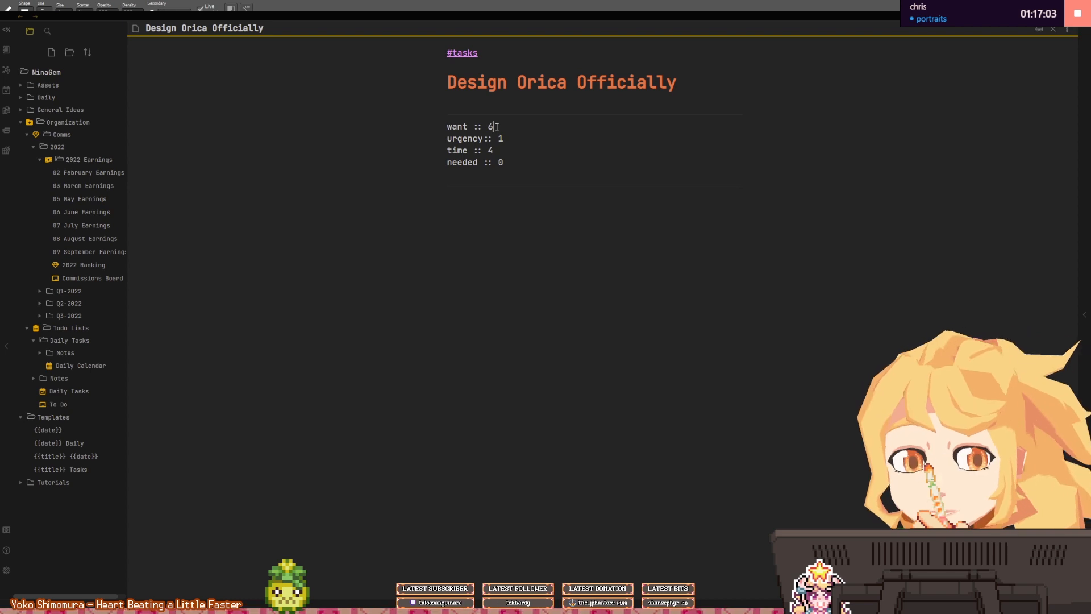
click(64, 390)
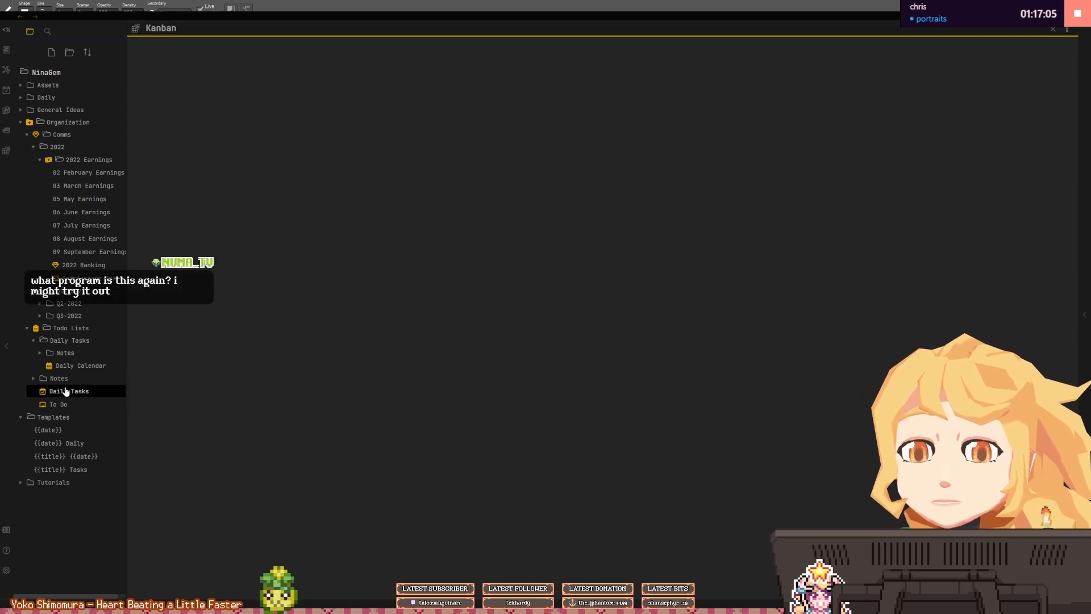
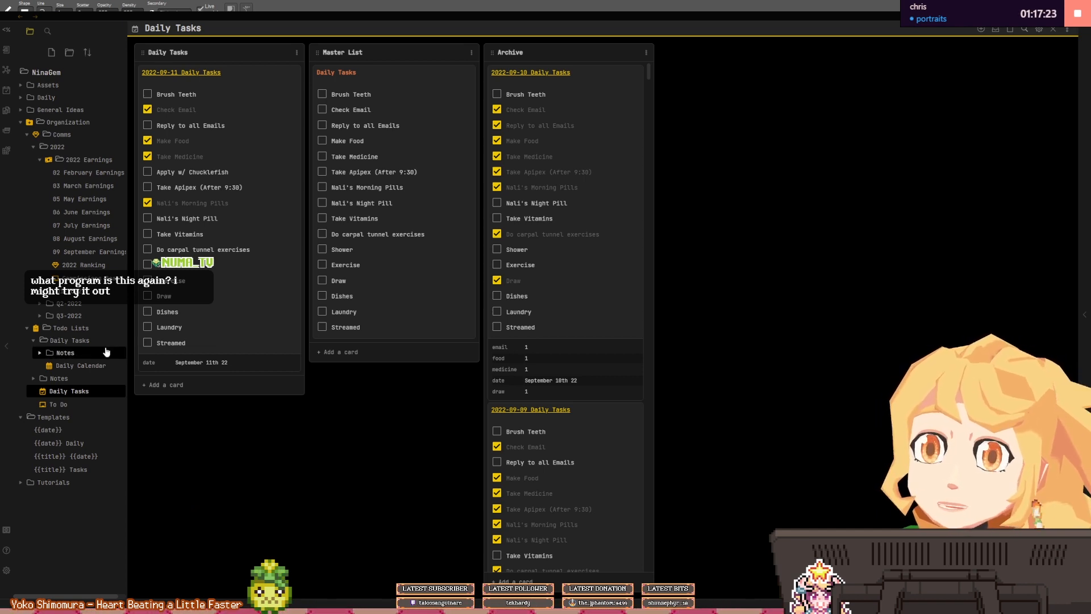
- Skim the LoZ Cooking Game Design Doc under General Ideas, from Basics through to the Multiplayer section
click(59, 113)
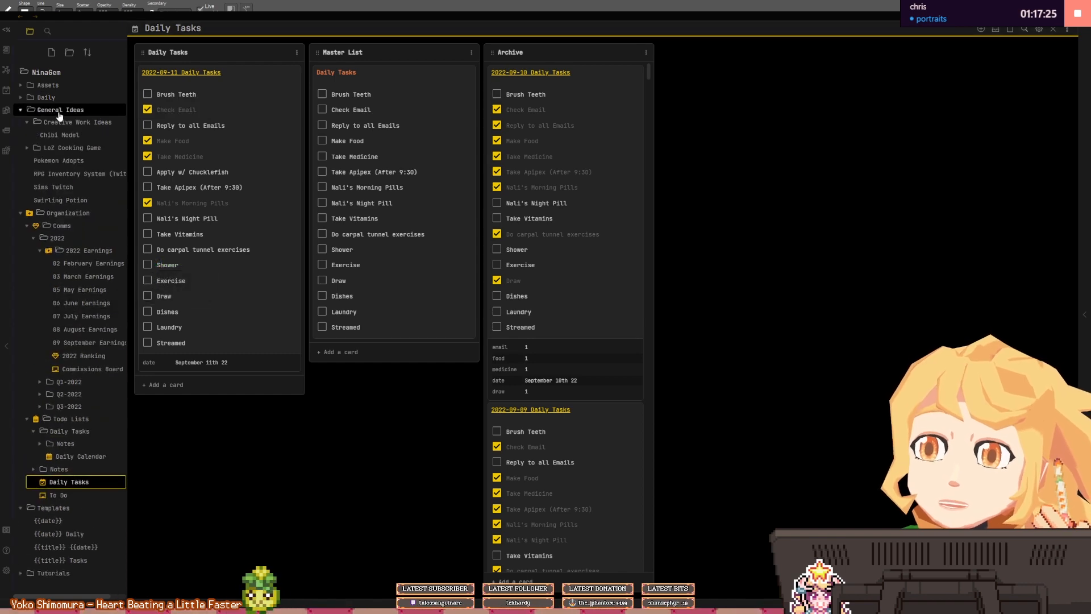
click(65, 149)
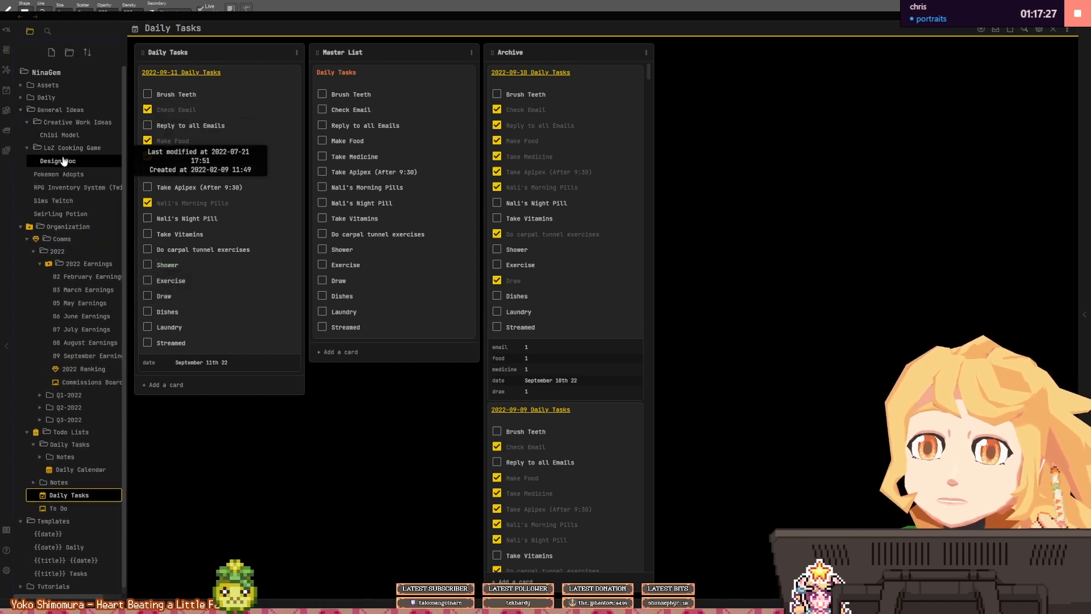
click(59, 161)
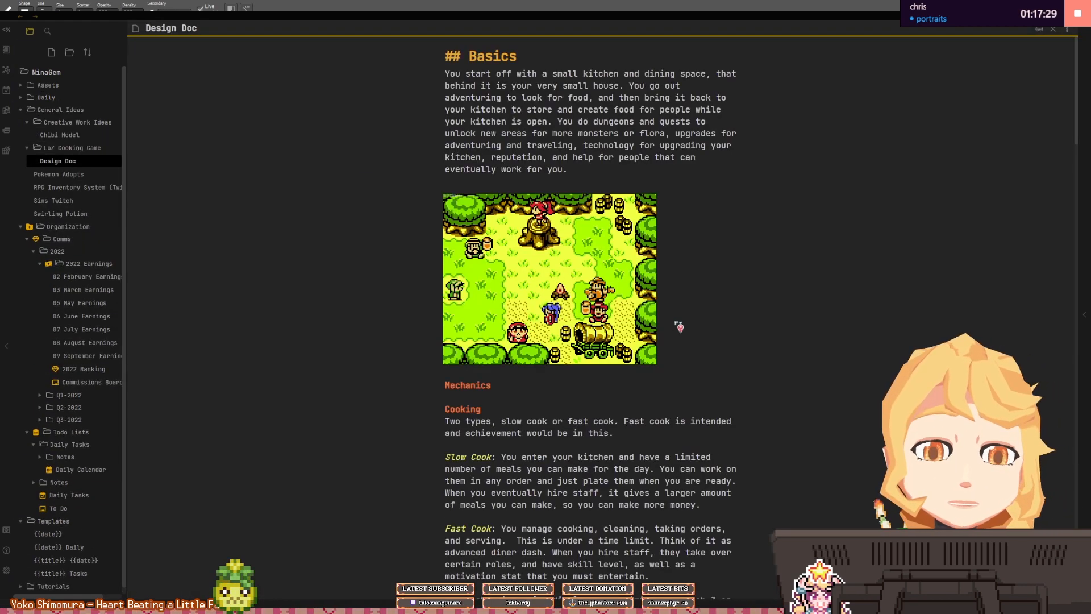
scroll(676, 321, down, 10)
scroll(703, 312, down, 15)
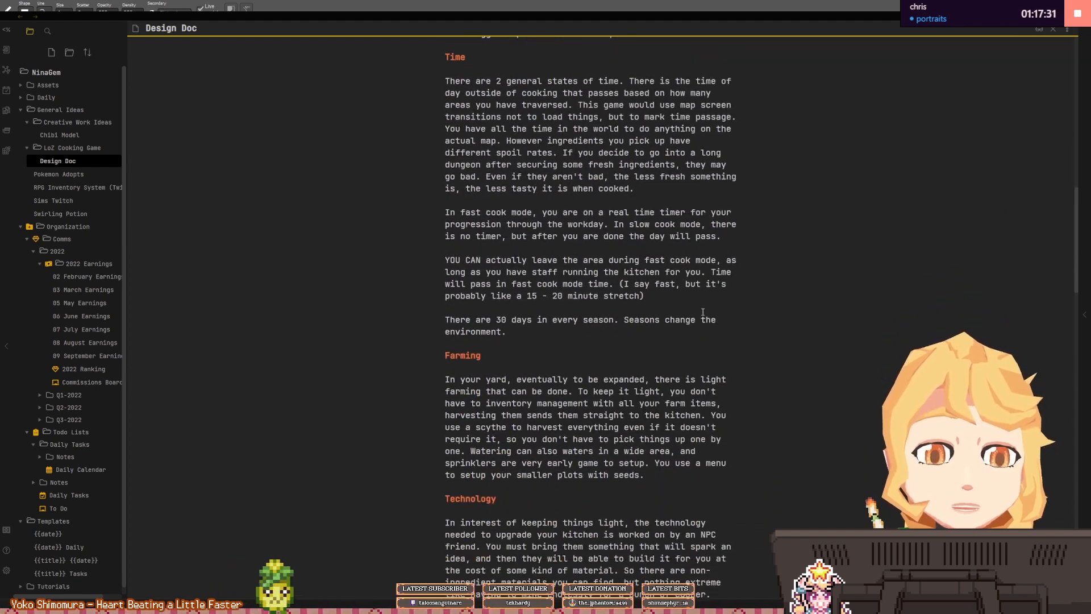
scroll(703, 313, down, 15)
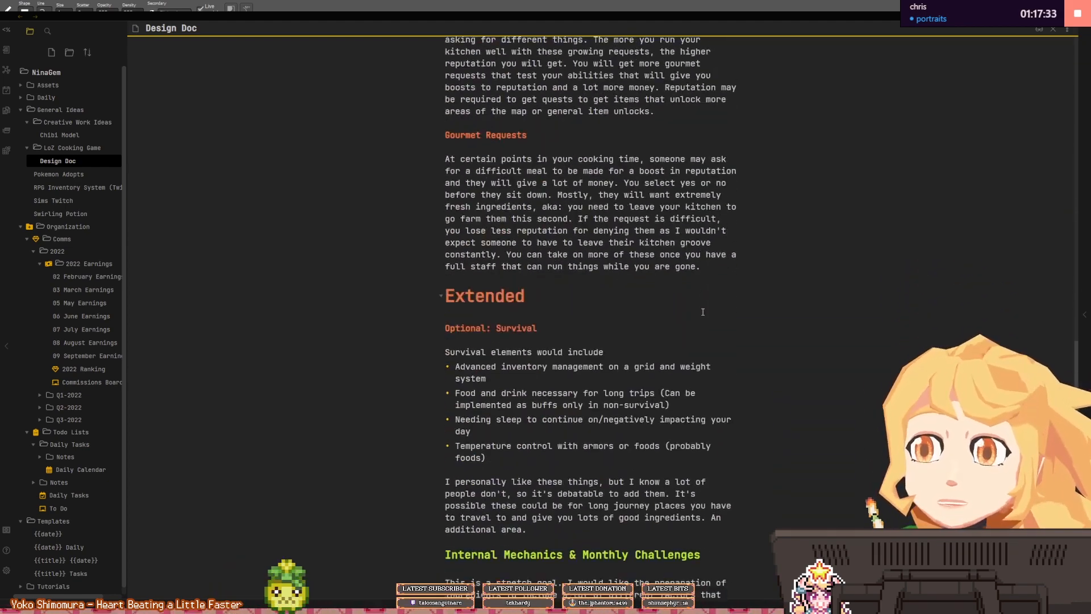
scroll(563, 314, down, 5)
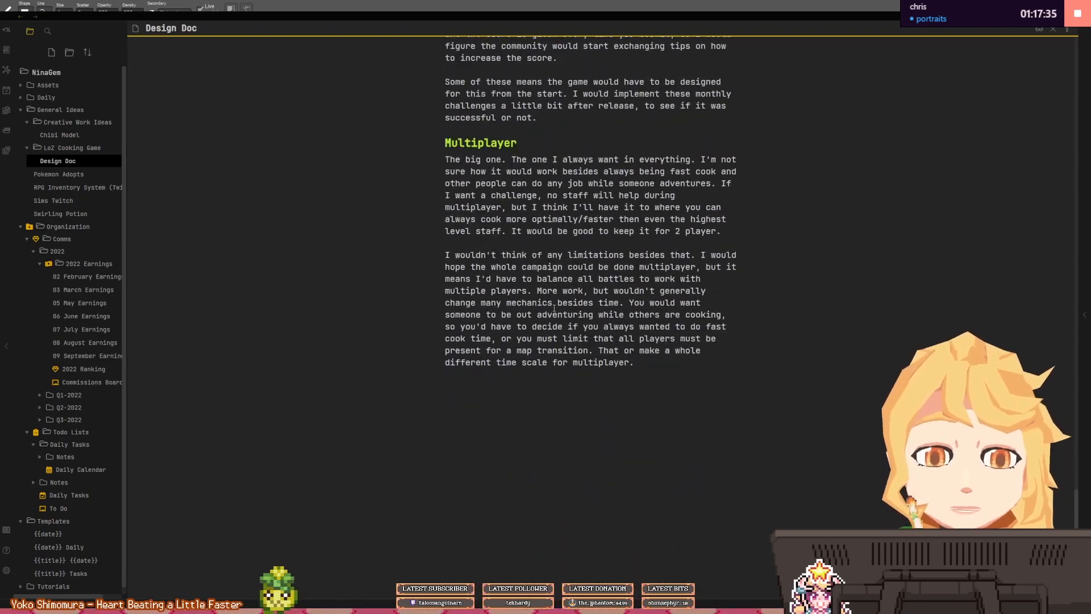
scroll(609, 311, up, 15)
scroll(609, 310, up, 20)
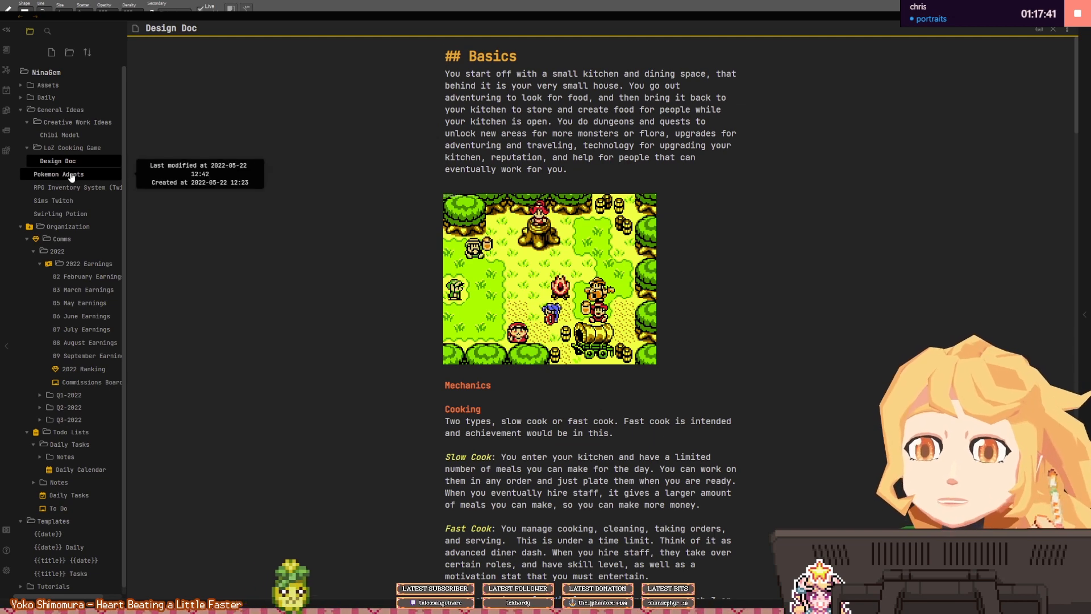
- Look through the RPG Inventory System (Twitch), Sims Twitch and Swirling Potion notes, and return to the LoZ Cooking Game Design Doc
click(23, 176)
click(51, 201)
click(57, 187)
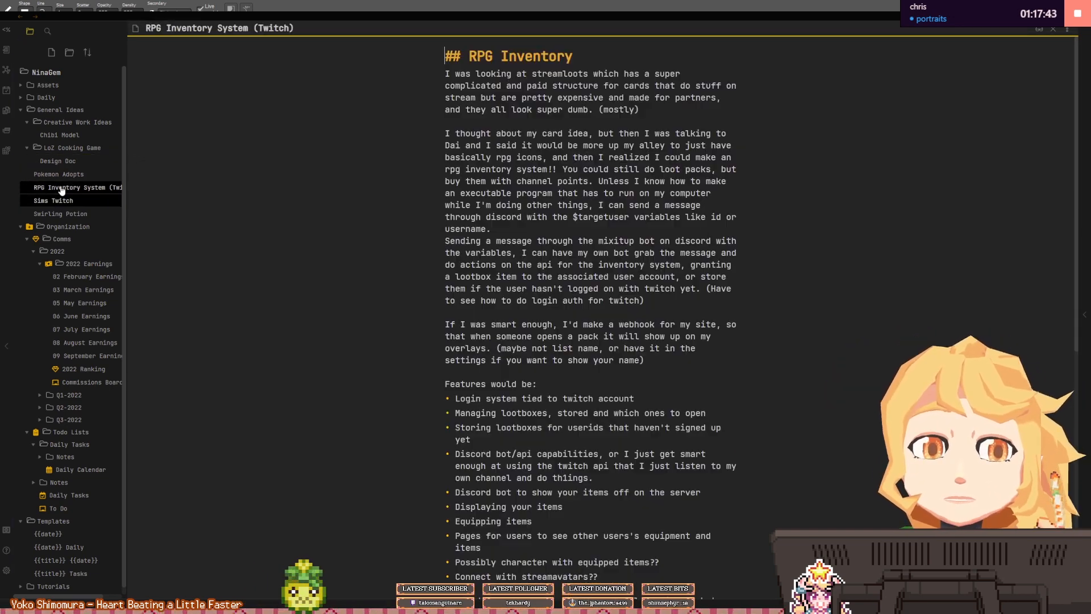
click(57, 201)
scroll(458, 281, down, 1)
scroll(458, 281, down, 15)
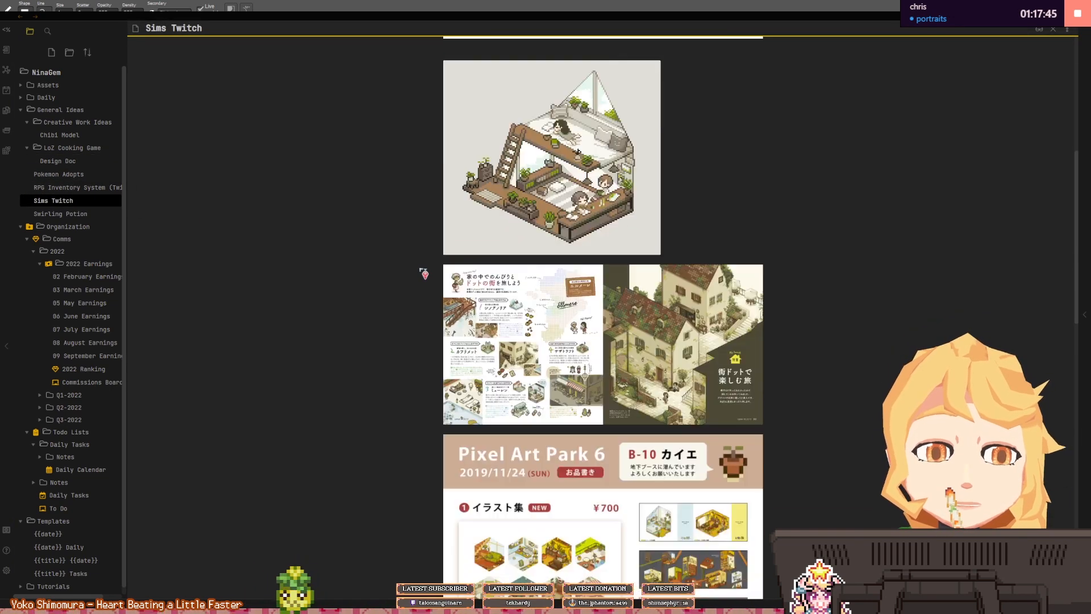
click(54, 214)
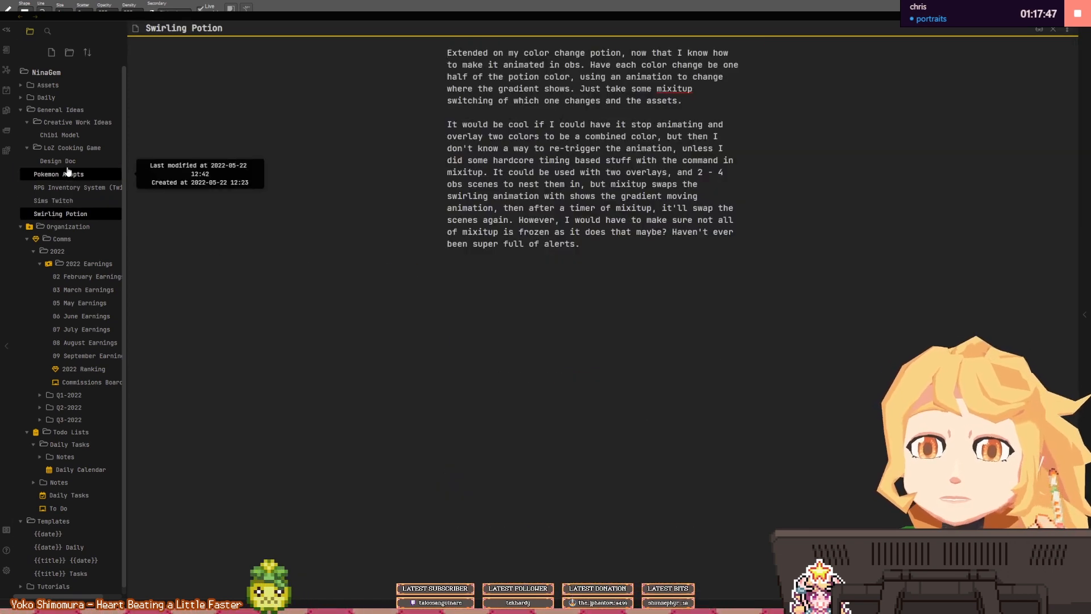
click(59, 160)
click(73, 149)
click(74, 149)
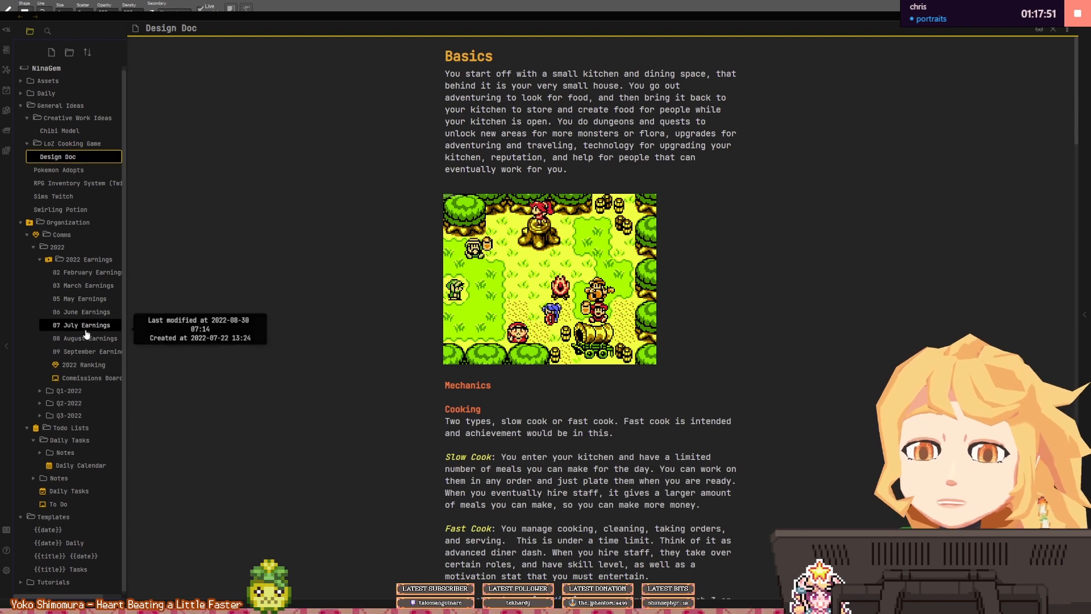
- View the stream layout commission note from the In Talks list of the Commissions Board, and close it
click(79, 382)
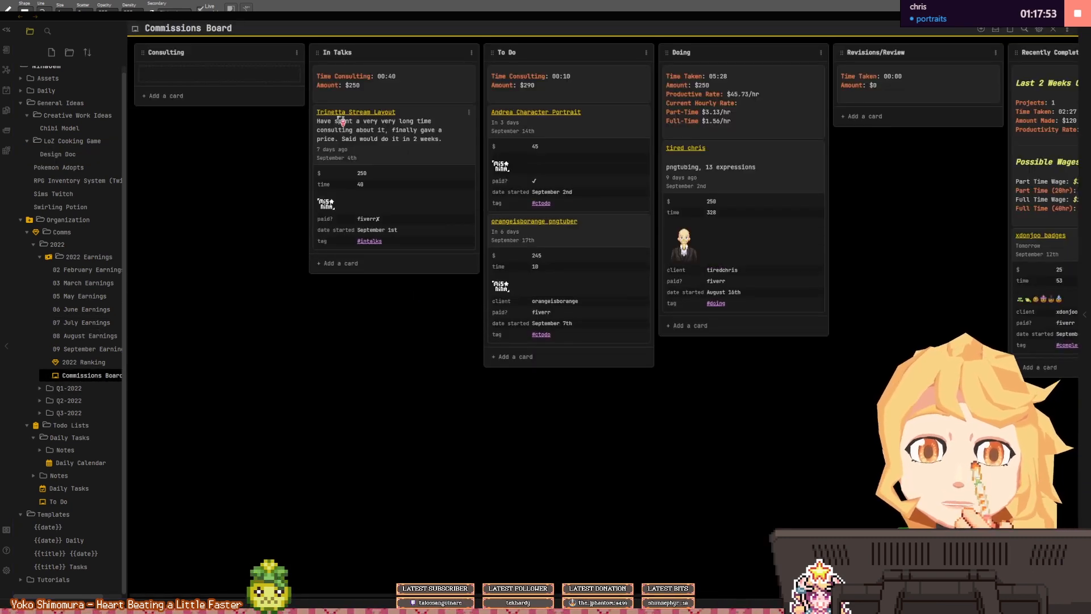
click(342, 112)
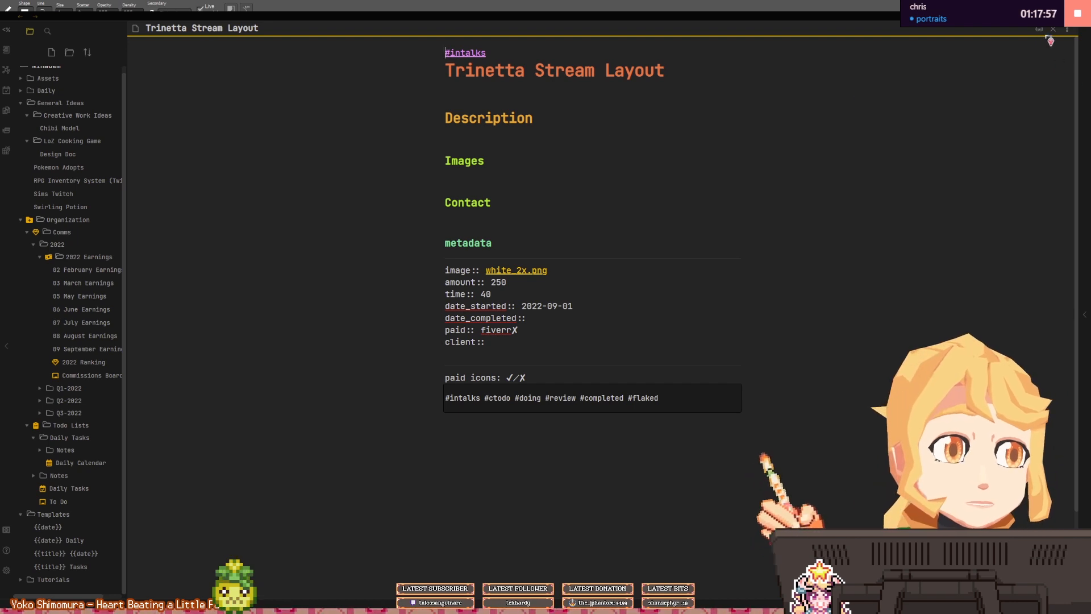
click(1053, 29)
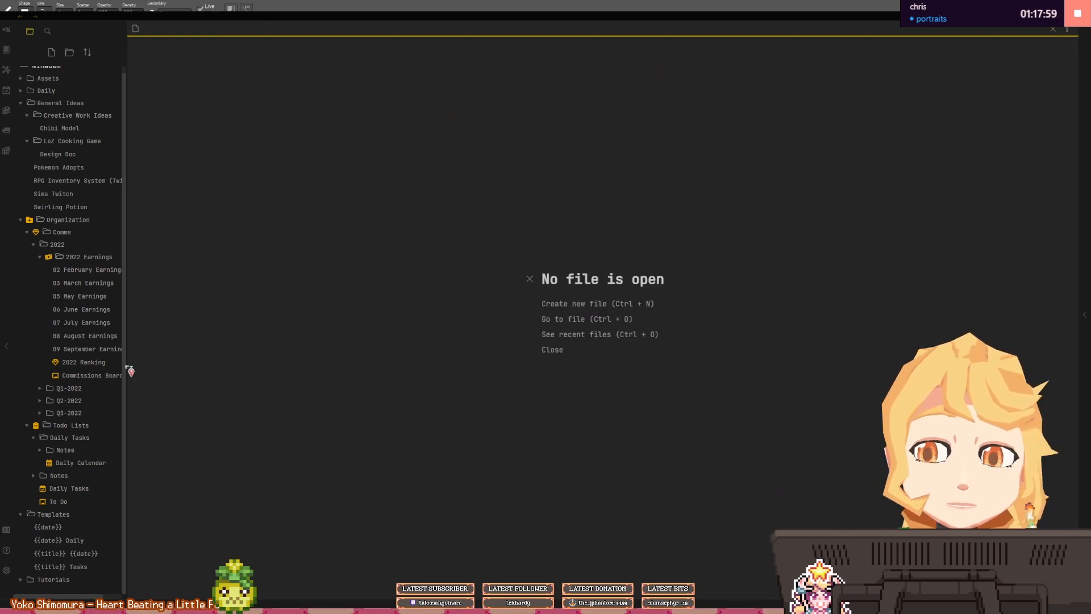
- Look across the Commissions Board, check the metadata of the pngtubing commission in the Doing list, and return to the board
click(87, 380)
scroll(394, 477, right, 5)
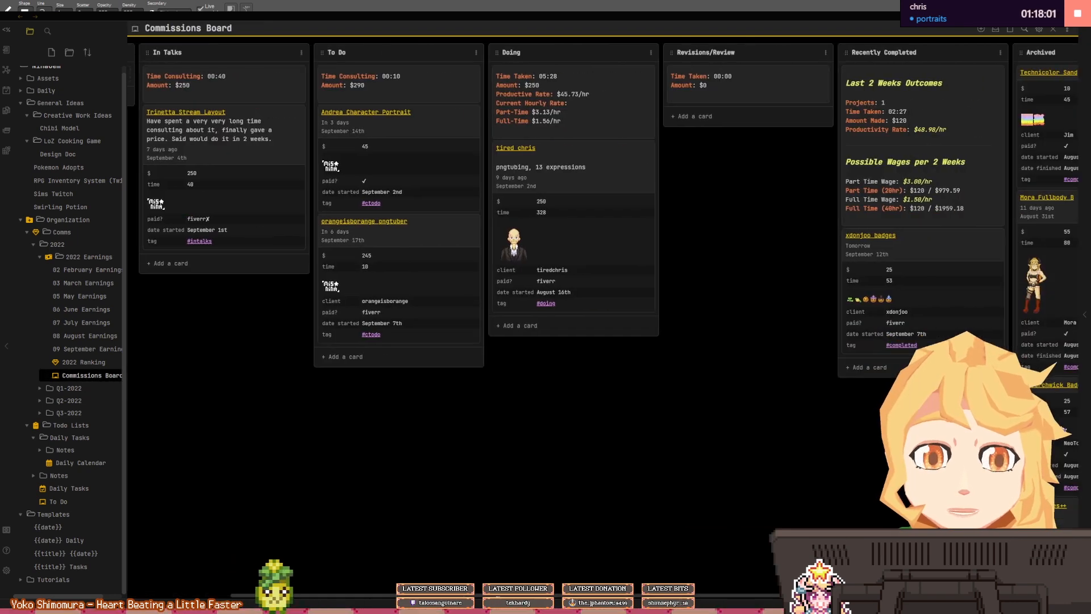
drag(641, 583, 615, 586)
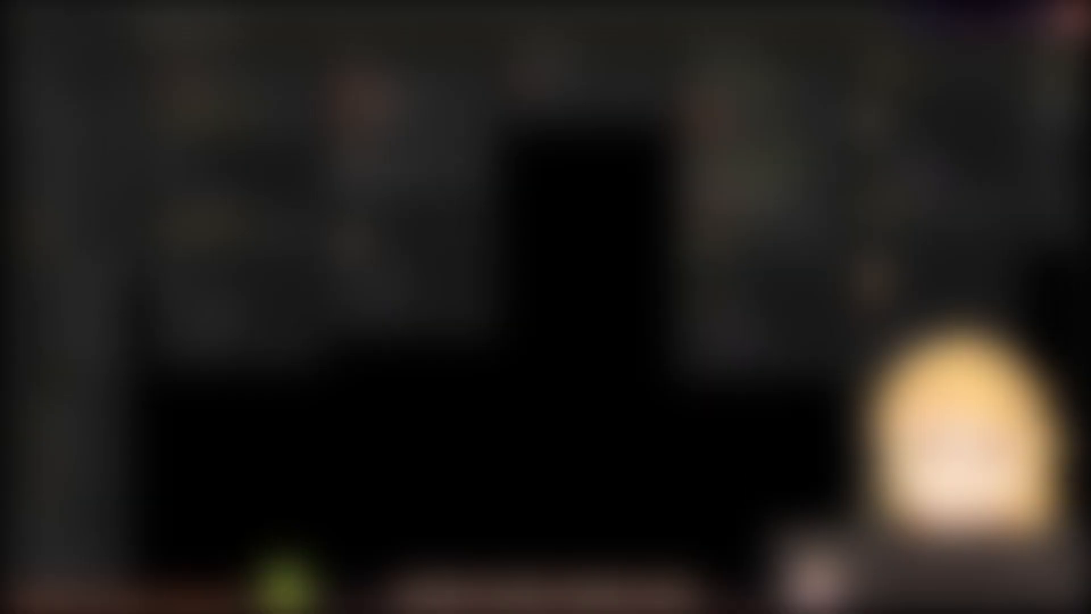
click(533, 78)
scroll(605, 307, down, 15)
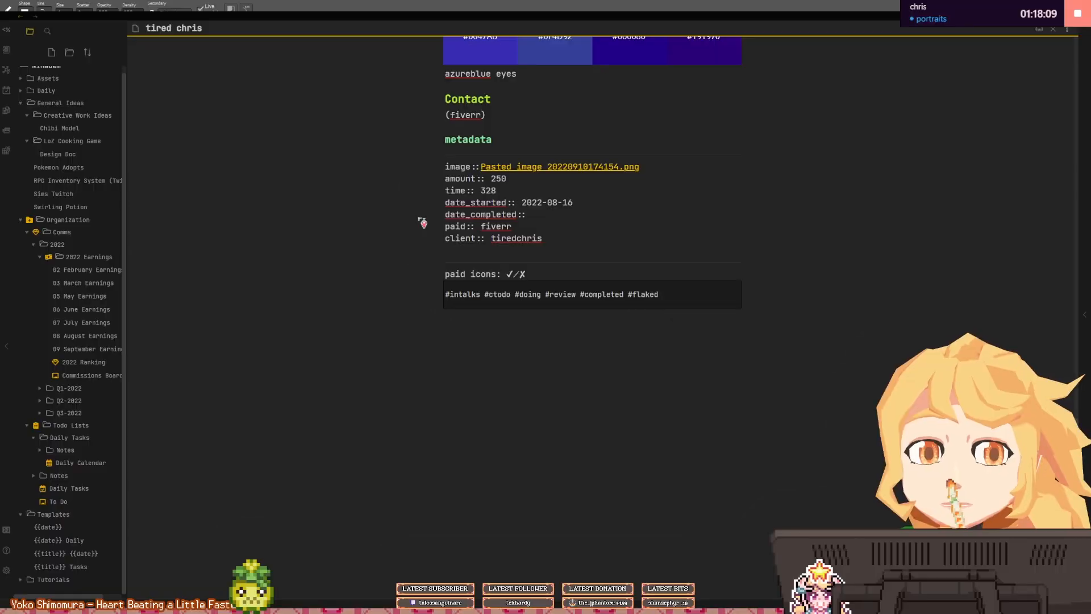
click(507, 178)
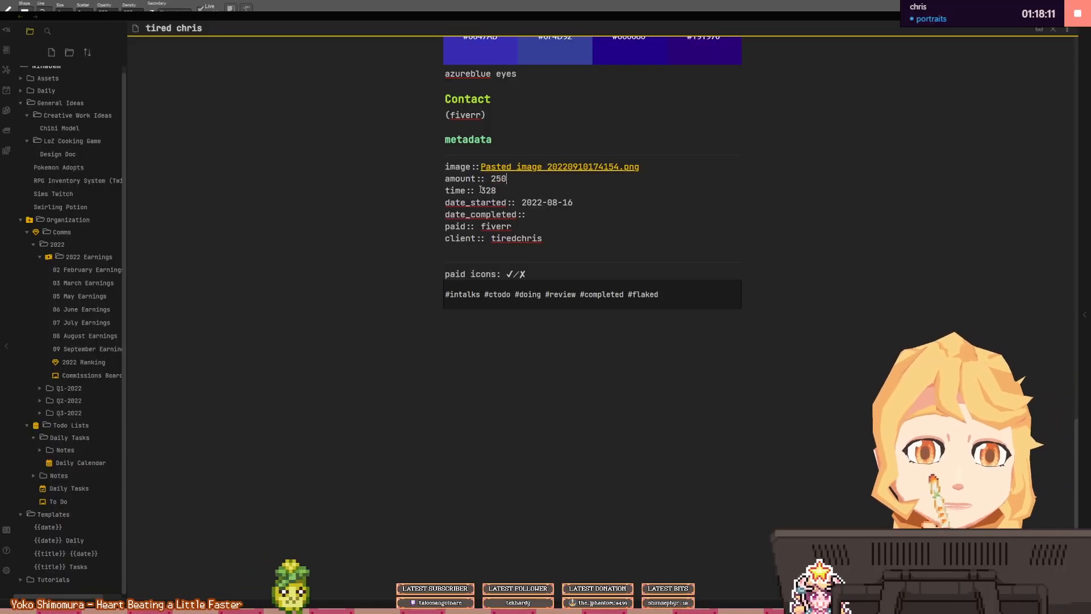
drag(520, 205, 566, 203)
click(555, 217)
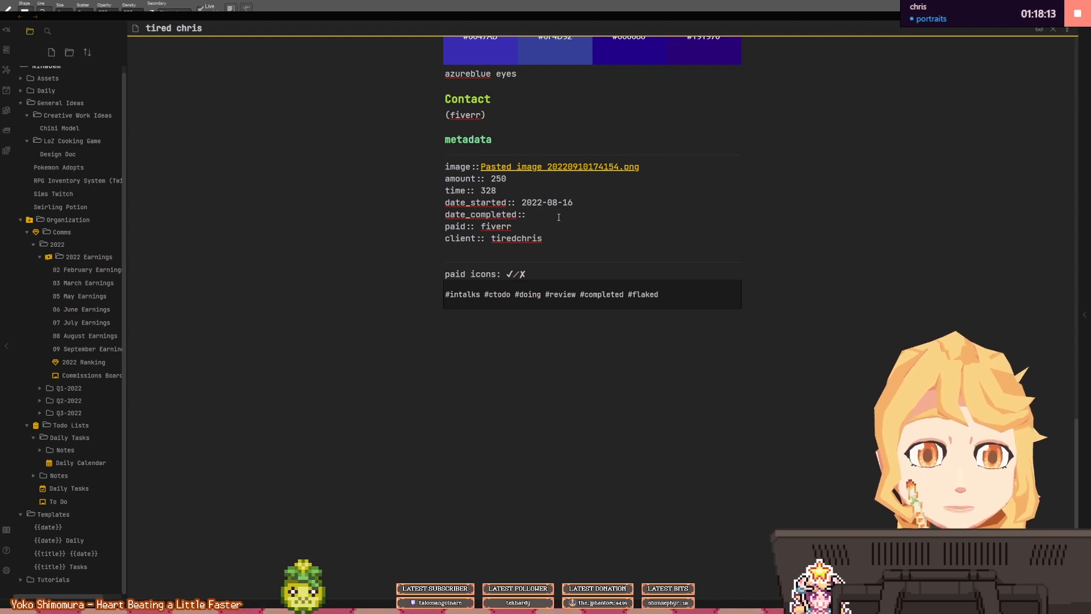
click(85, 375)
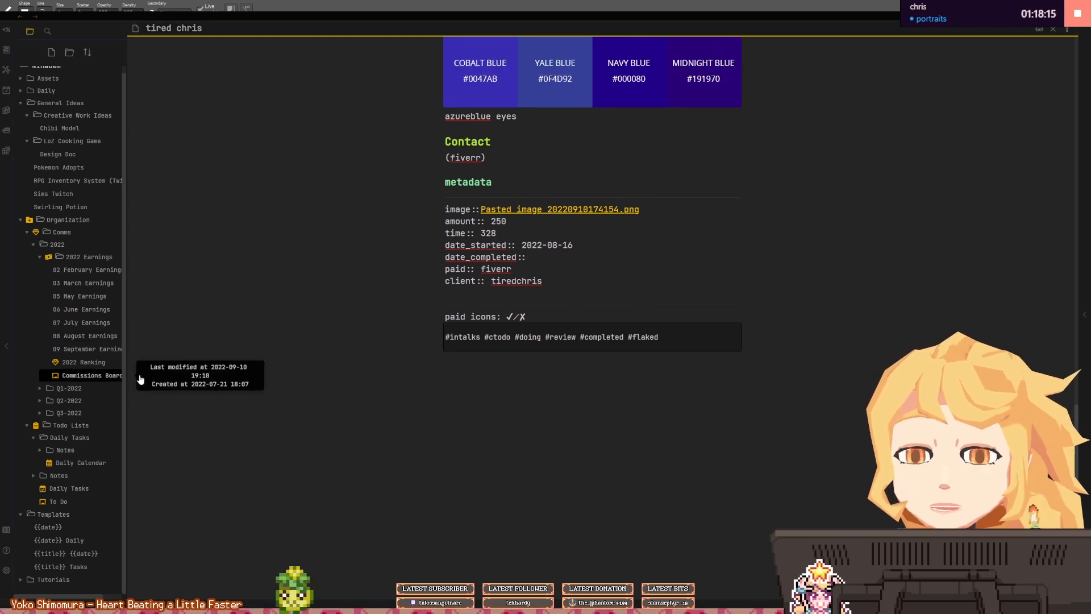
mouse_move(300, 596)
mouse_down()
mouse_move(378, 596)
mouse_move(278, 596)
mouse_up()
- Open the community plugins settings, look through the catalogue of available plugins, and close the catalogue
click(7, 569)
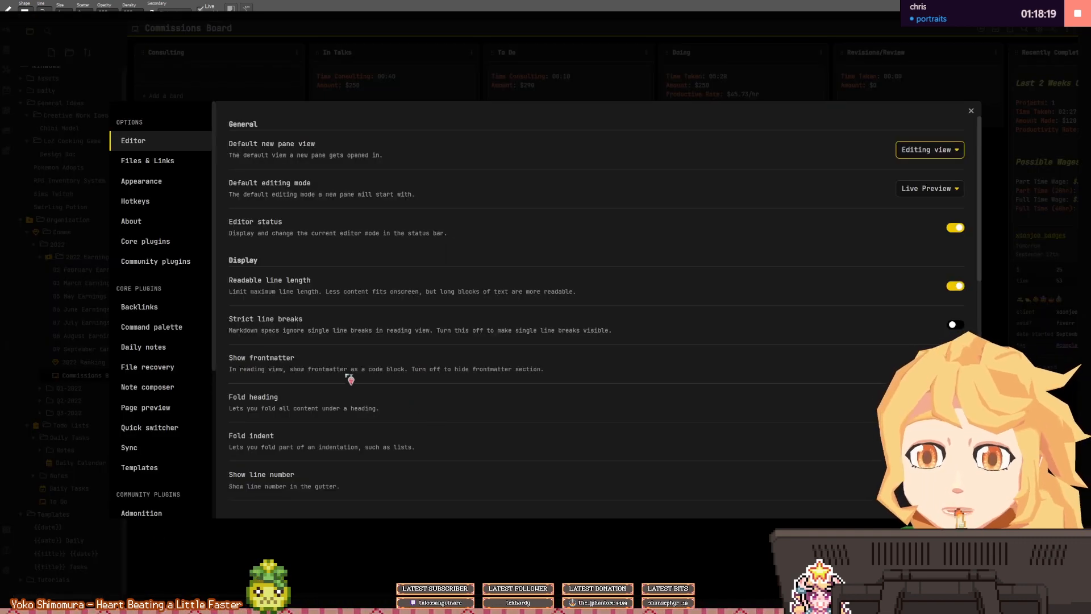
scroll(170, 370, down, 4)
scroll(171, 370, up, 3)
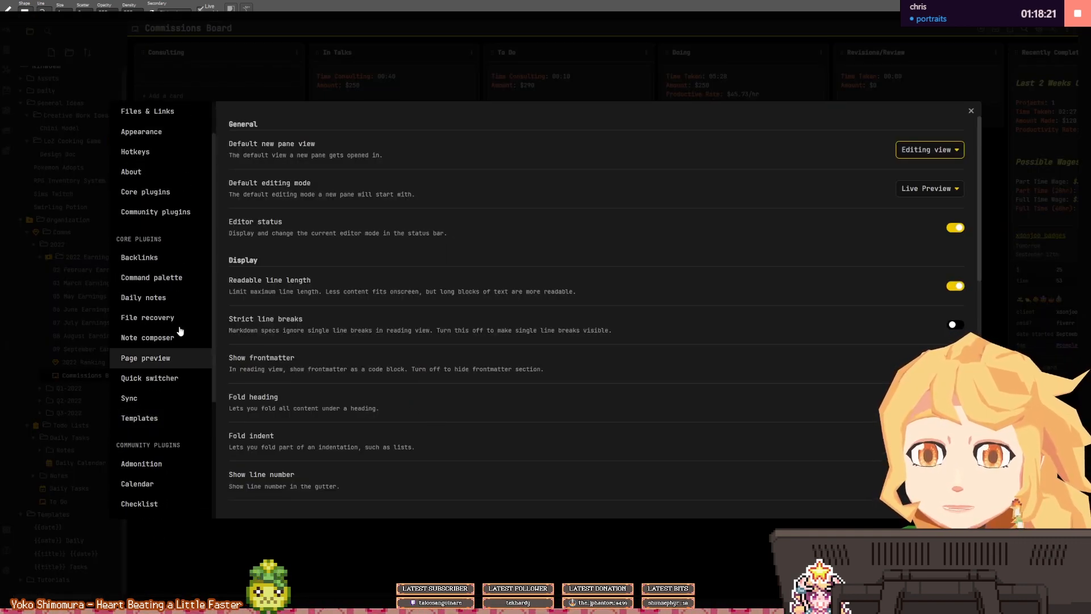
click(189, 211)
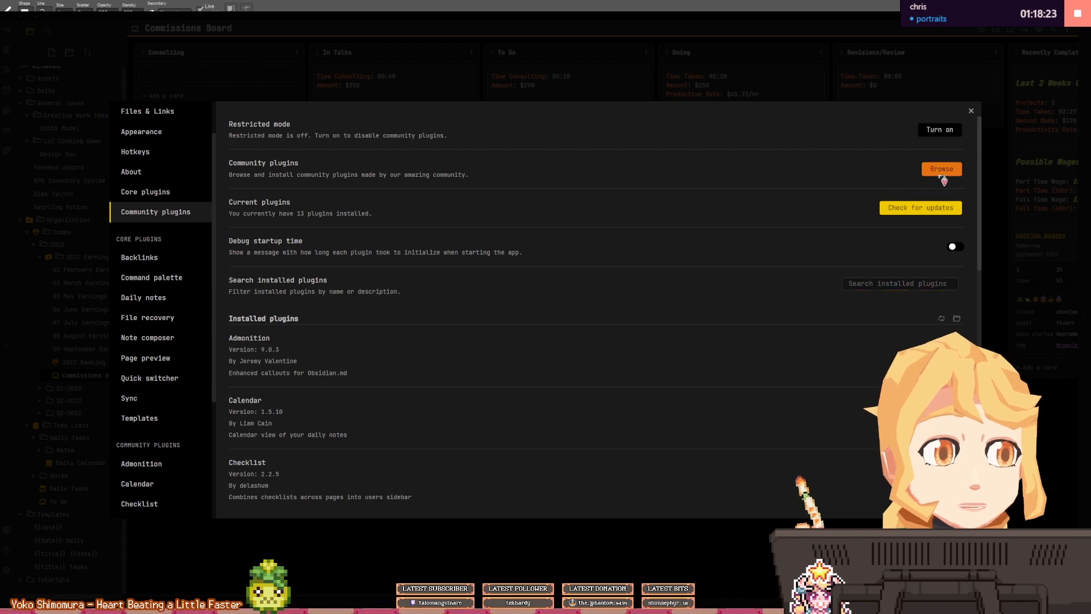
click(941, 172)
scroll(304, 170, down, 1)
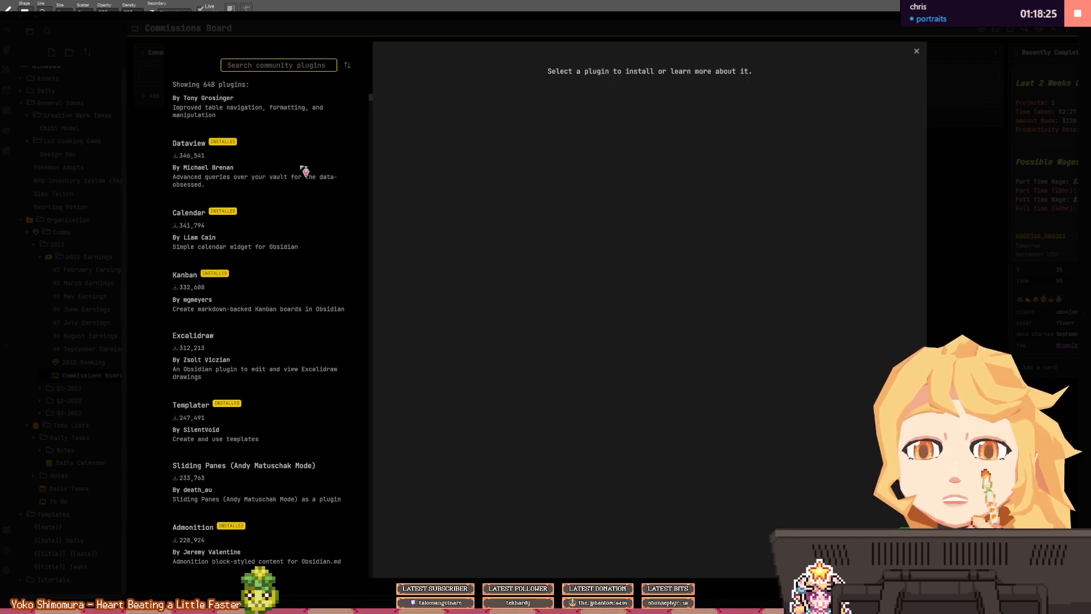
scroll(304, 169, down, 10)
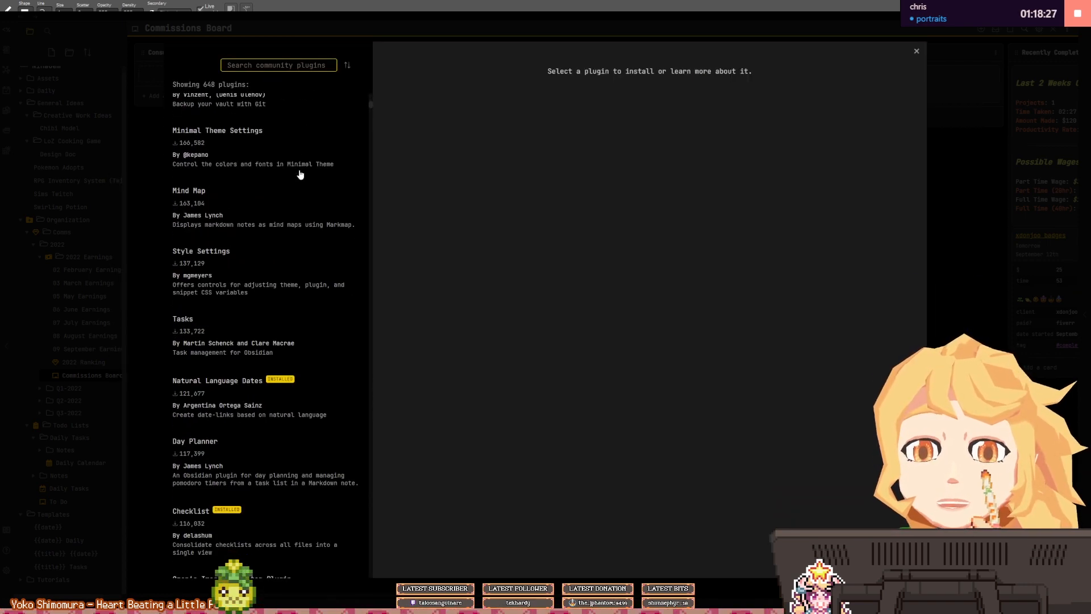
scroll(300, 175, down, 15)
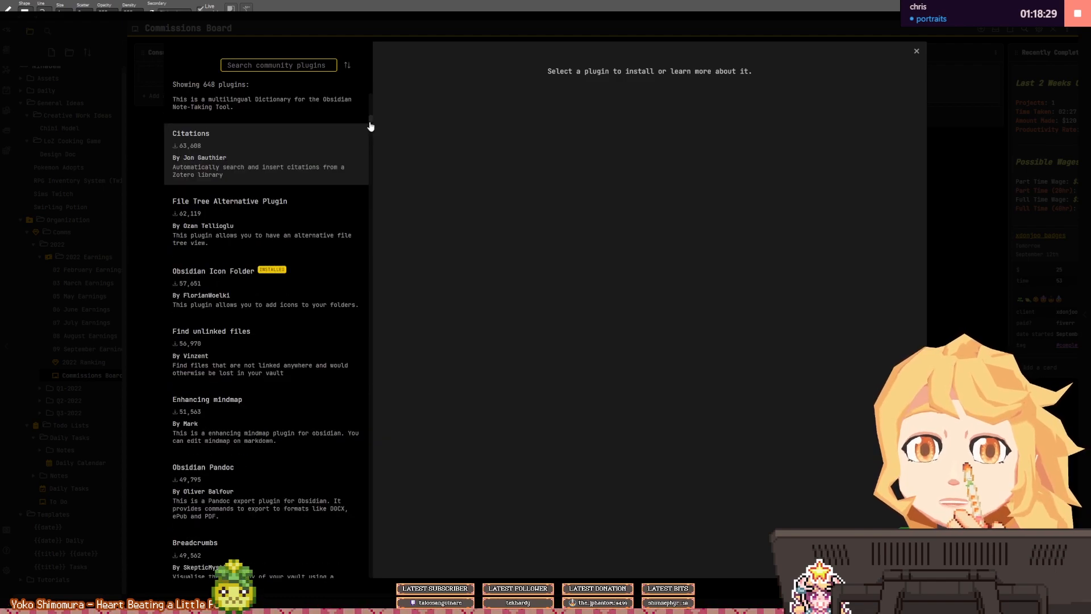
drag(370, 125, 368, 68)
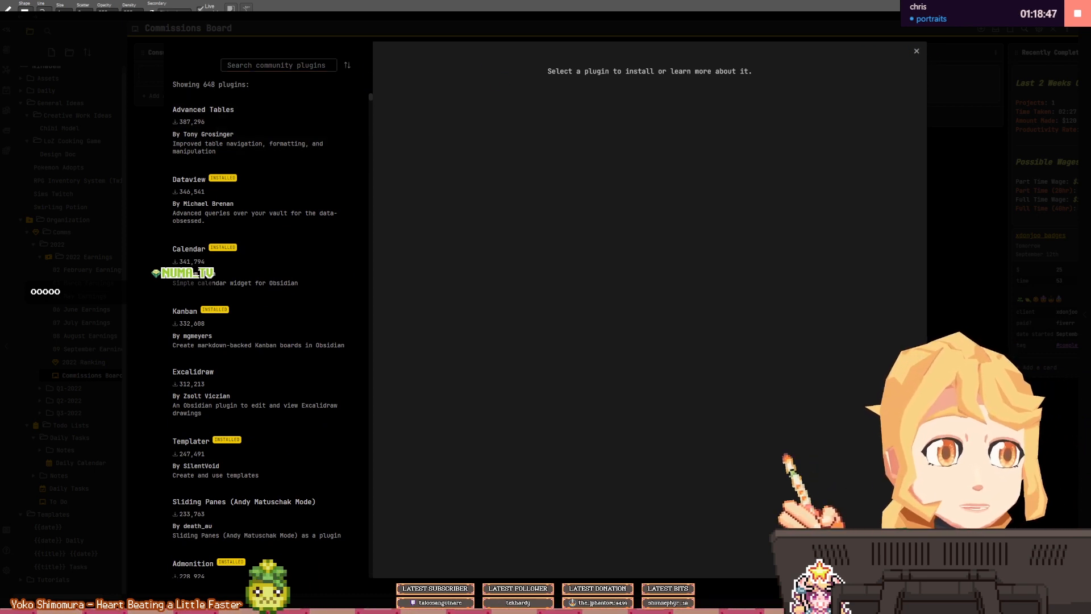
click(916, 52)
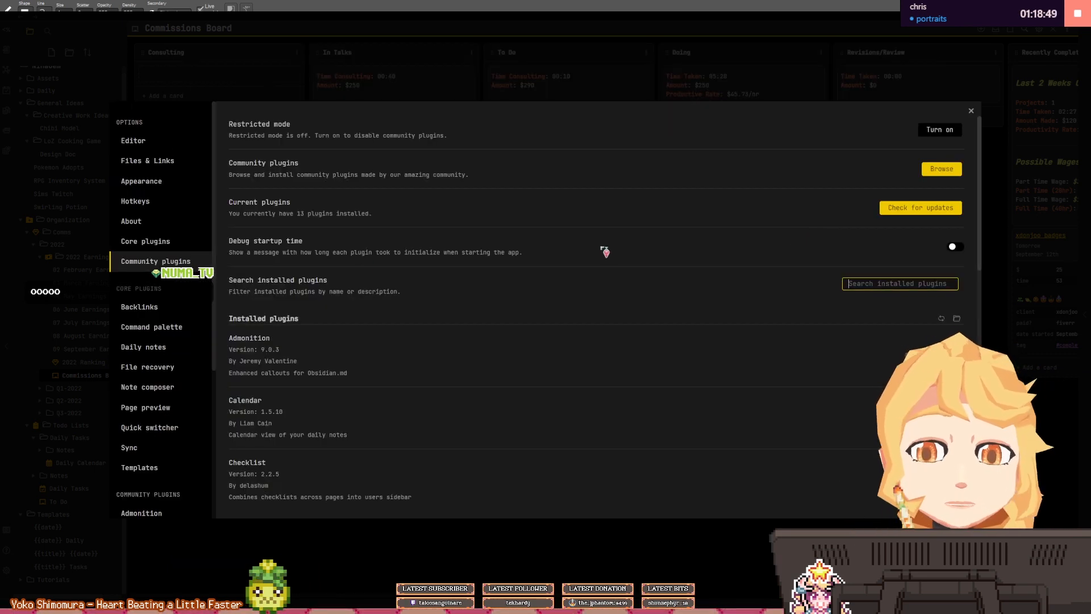
- Review the settings of the Admonition, Calendar and Checklist community plugins
scroll(168, 339, down, 4)
click(155, 284)
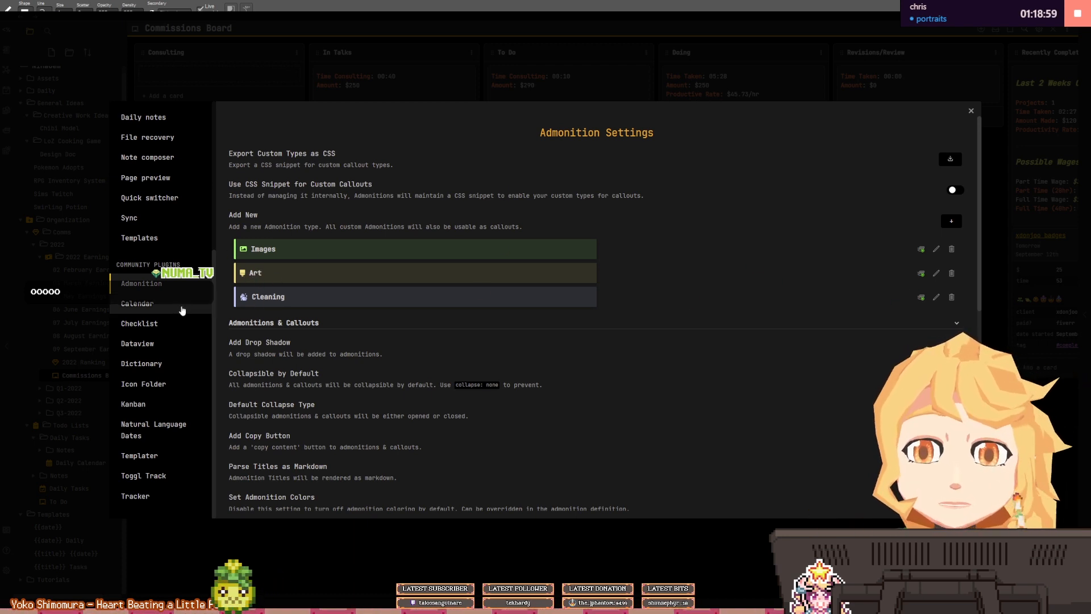
click(145, 306)
scroll(322, 313, down, 2)
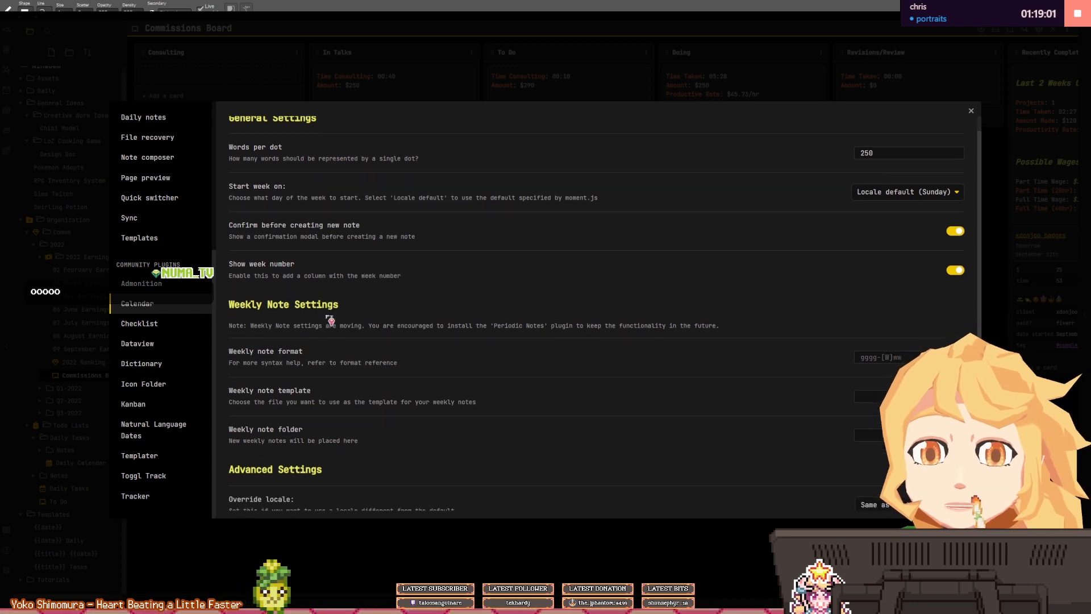
click(151, 323)
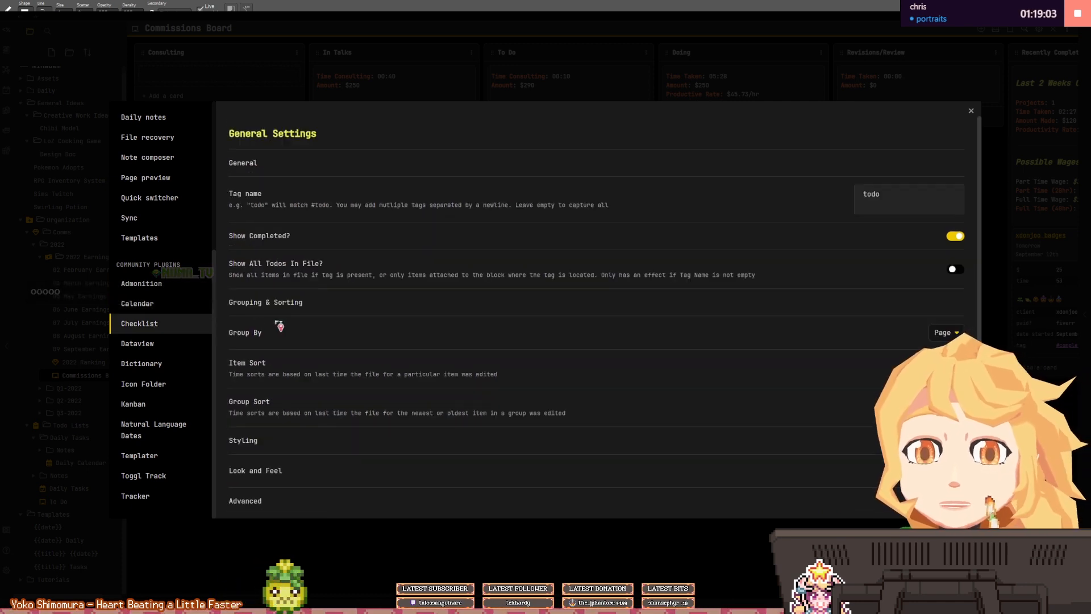
scroll(280, 324, down, 1)
scroll(280, 324, down, 2)
scroll(281, 324, up, 4)
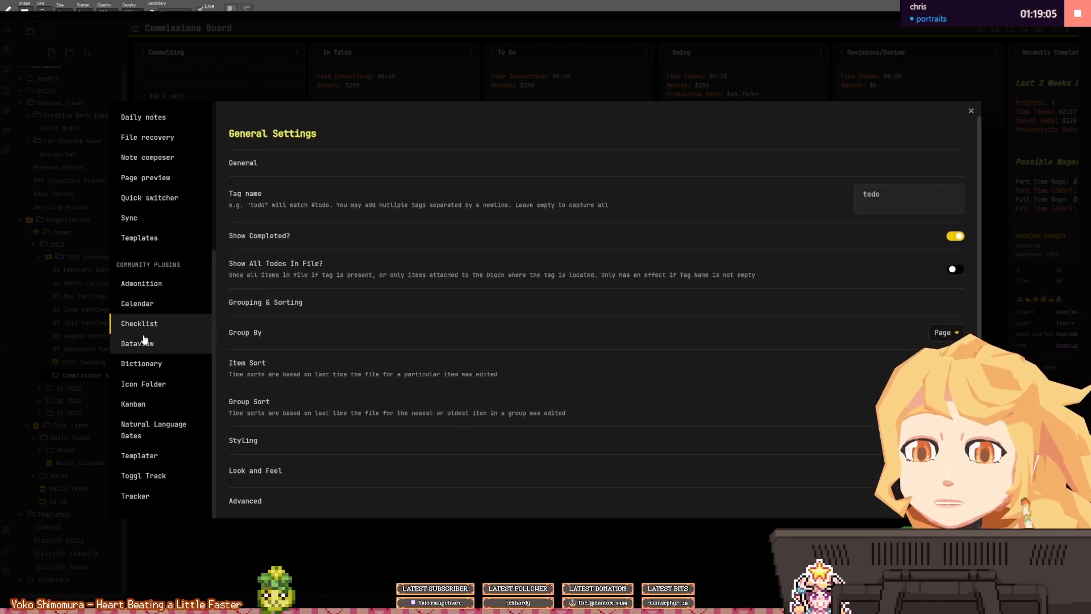
- Look through the Dataview and Dictionary plugin settings
click(180, 342)
scroll(277, 326, down, 1)
scroll(277, 326, up, 1)
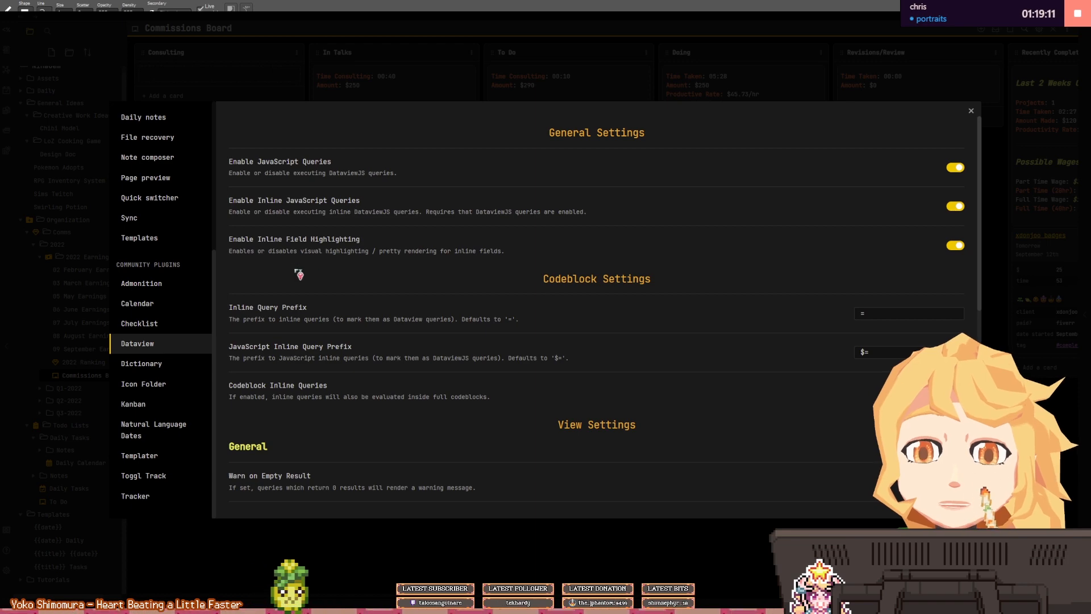
click(149, 365)
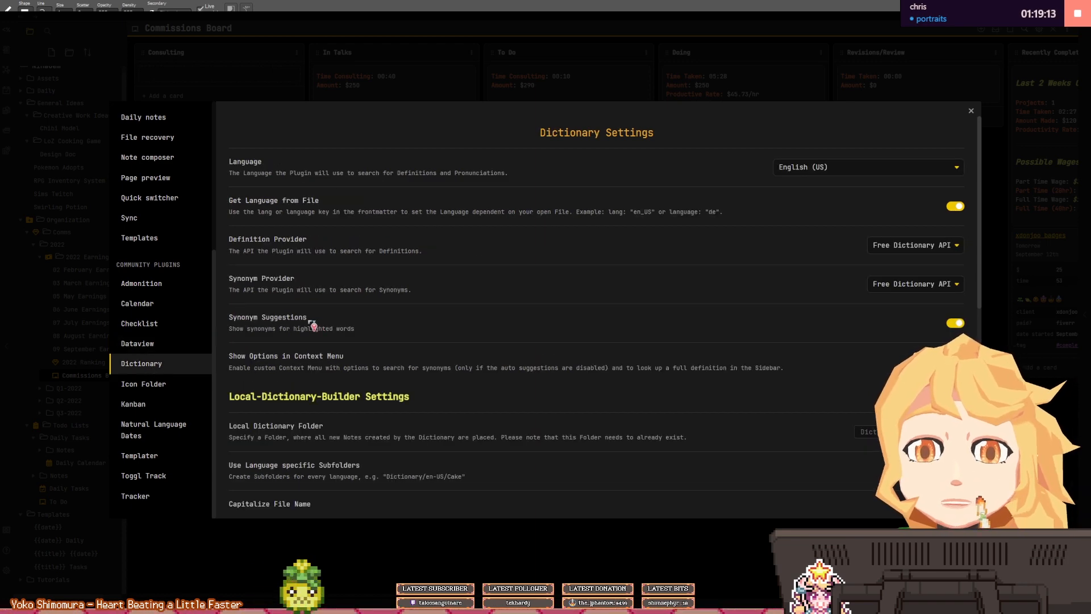
scroll(312, 323, down, 3)
scroll(312, 323, up, 3)
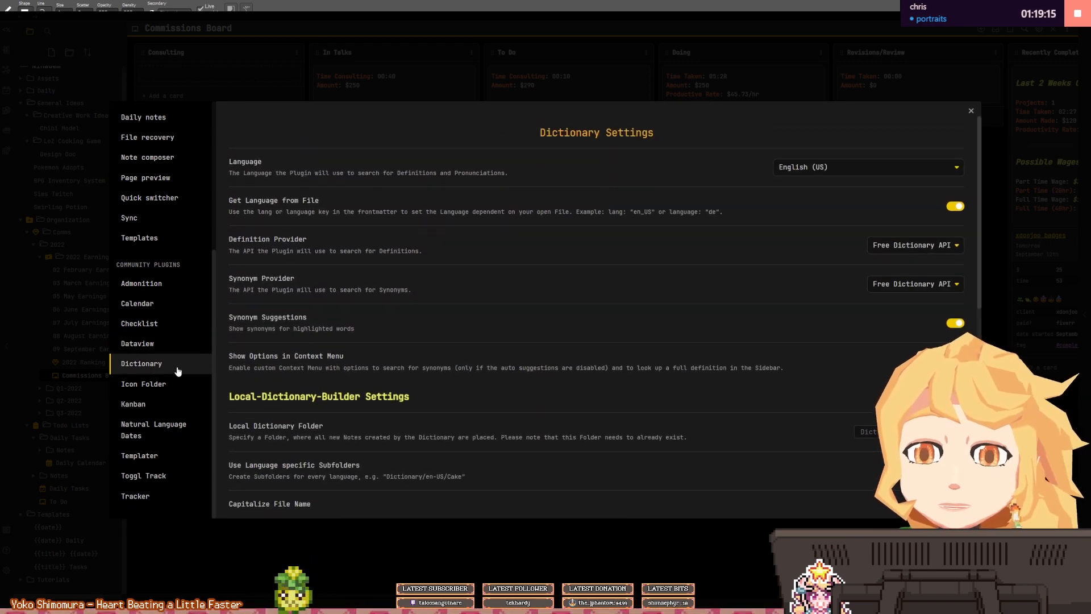
- View the Icon Folder, Kanban and Natural Language Dates plugin settings
click(192, 382)
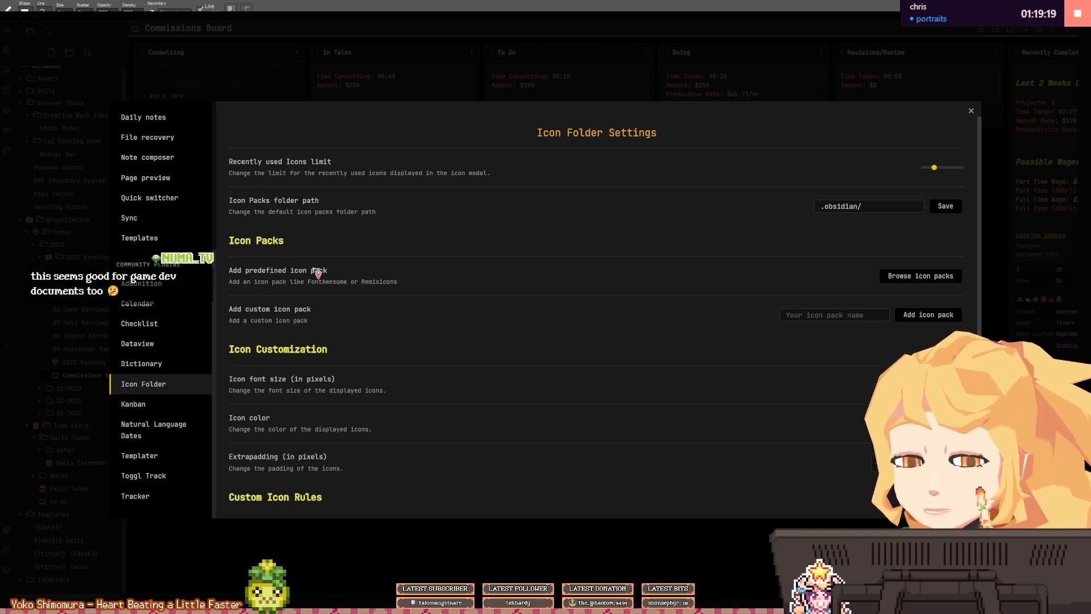
click(156, 407)
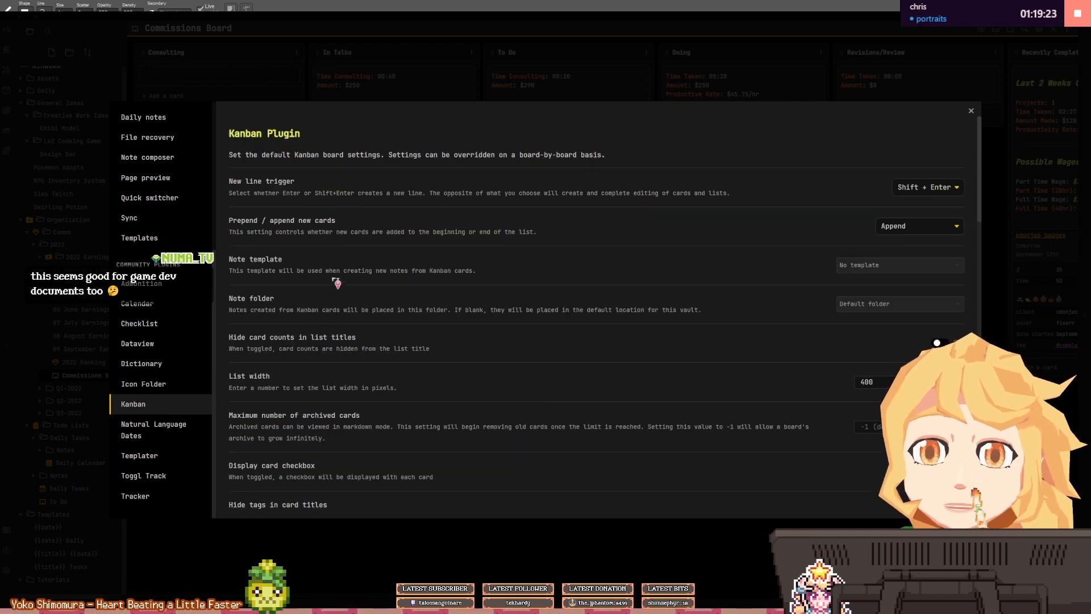
scroll(337, 283, down, 3)
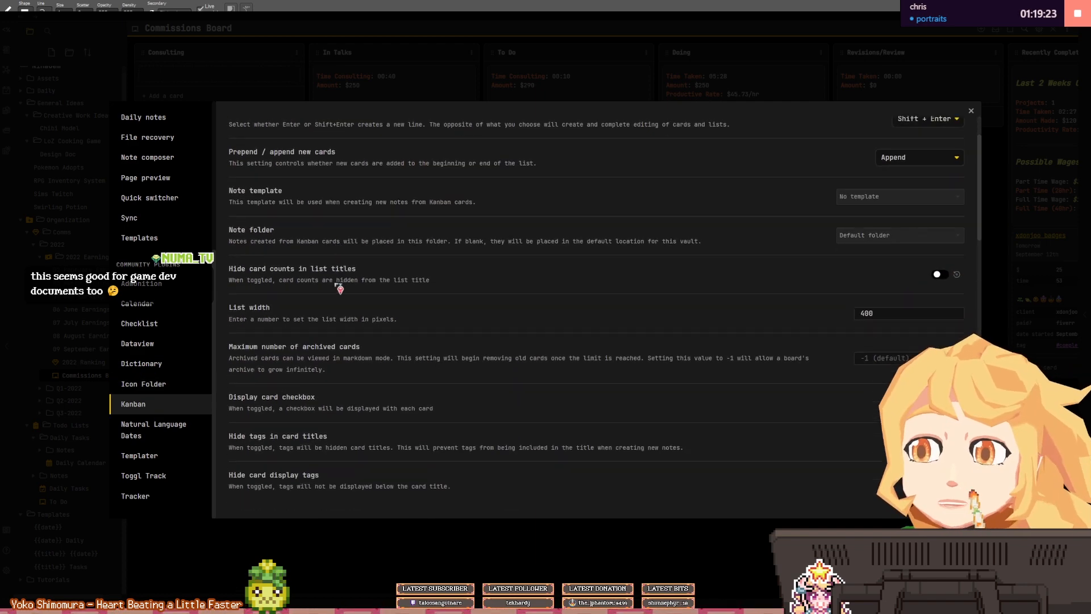
click(158, 435)
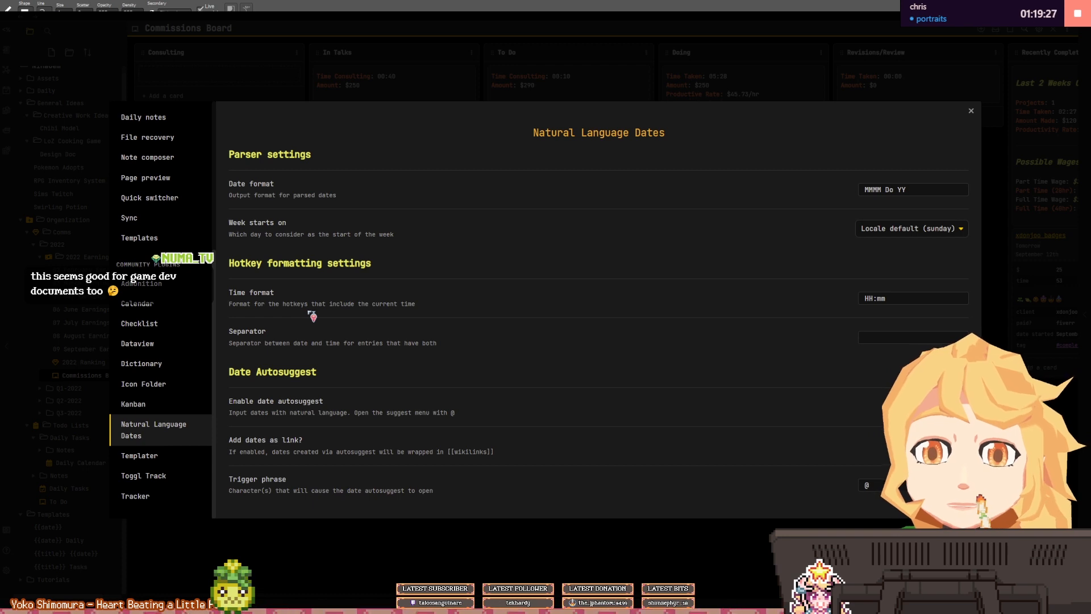
- Check the Templater, Toggl Track and Tracker plugin settings, and close the settings window
click(155, 458)
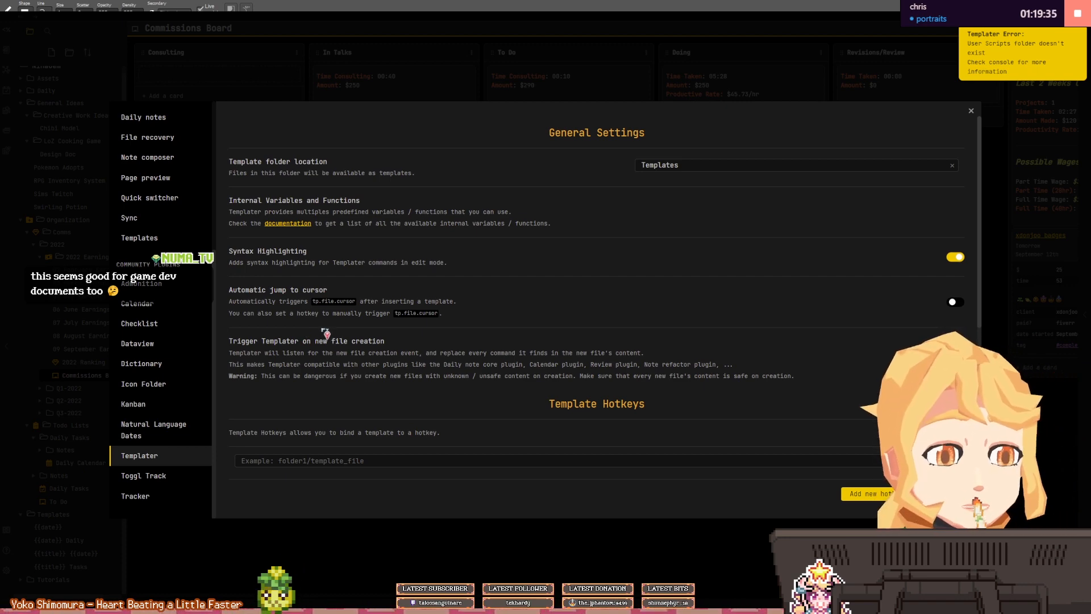
scroll(384, 323, down, 2)
scroll(382, 321, down, 1)
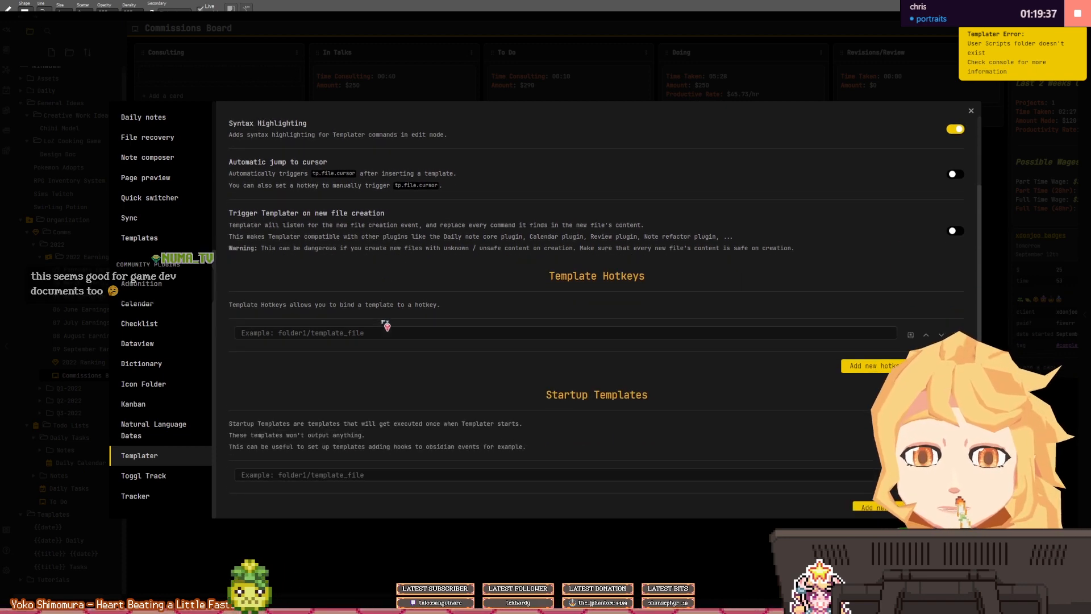
scroll(385, 324, up, 3)
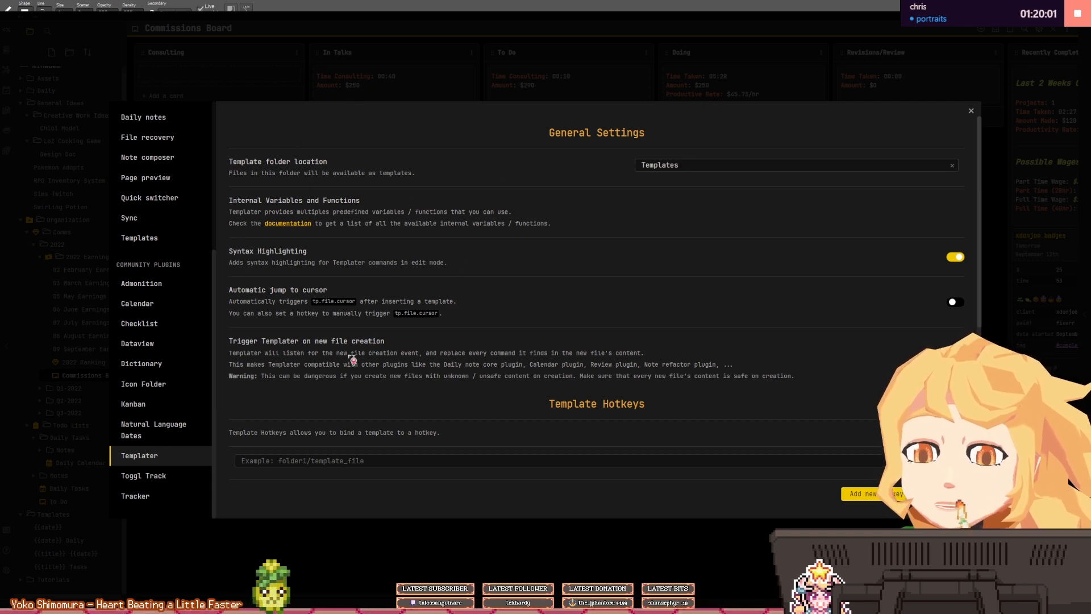
click(150, 478)
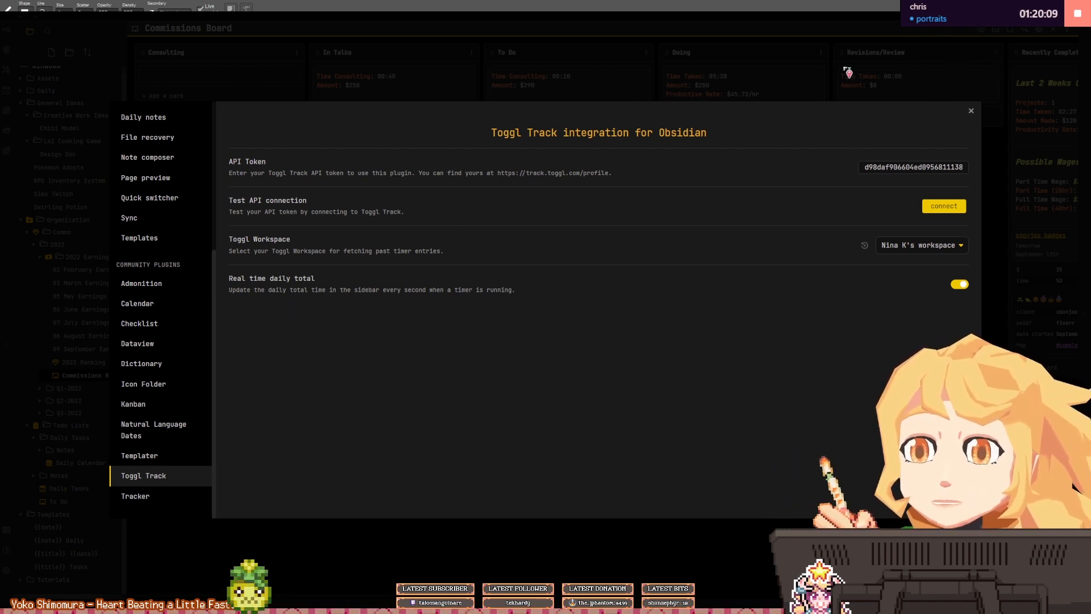
click(142, 500)
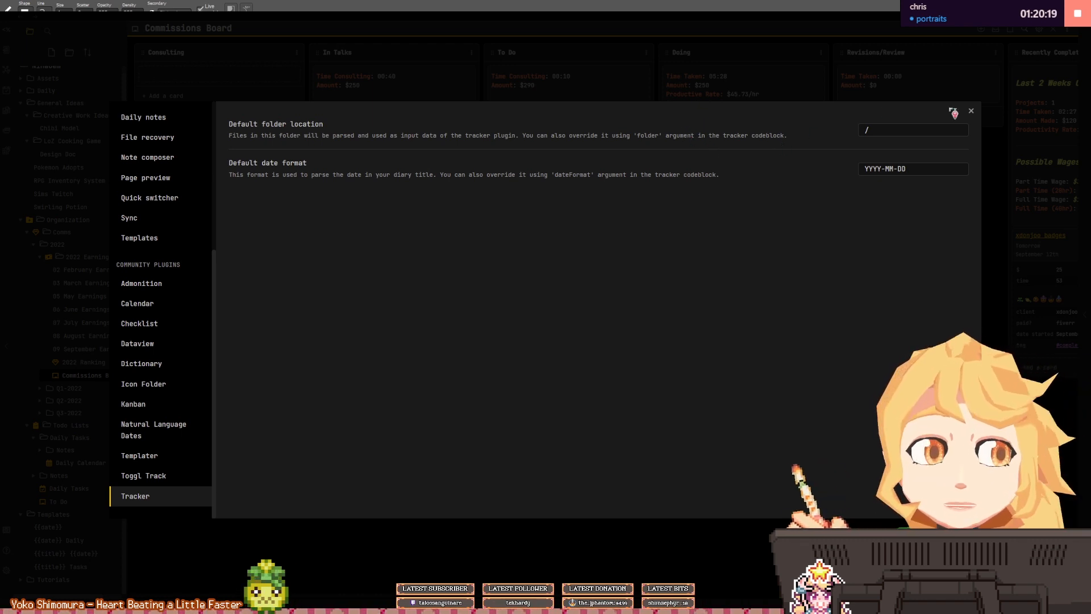
click(971, 111)
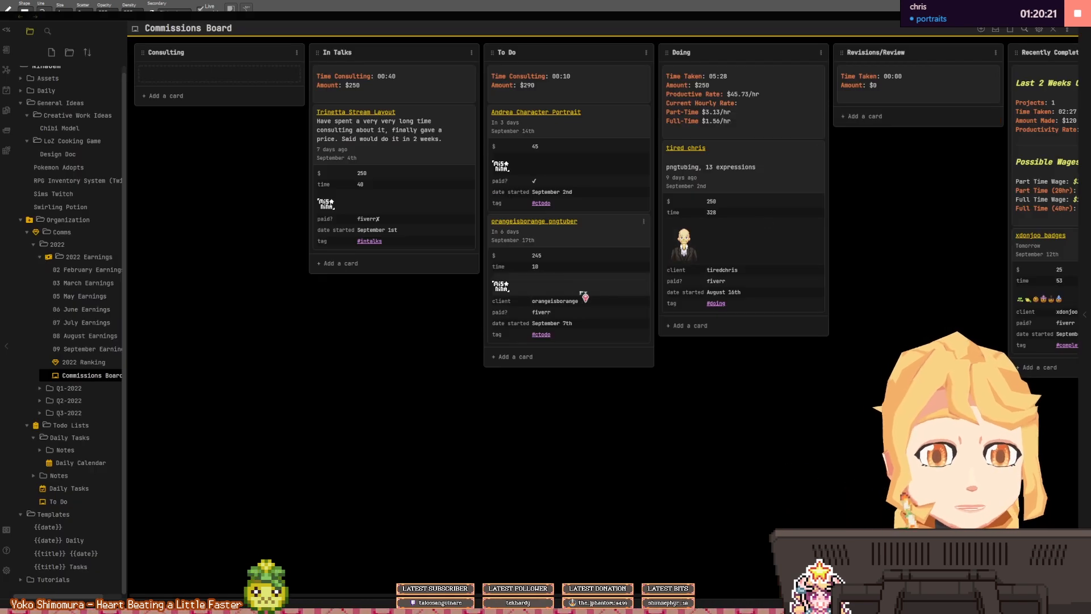
- Read the 2022-08-25 note in the Daily folder and the 2022-06-22 note in its 06 June subfolder
scroll(64, 397, up, 1)
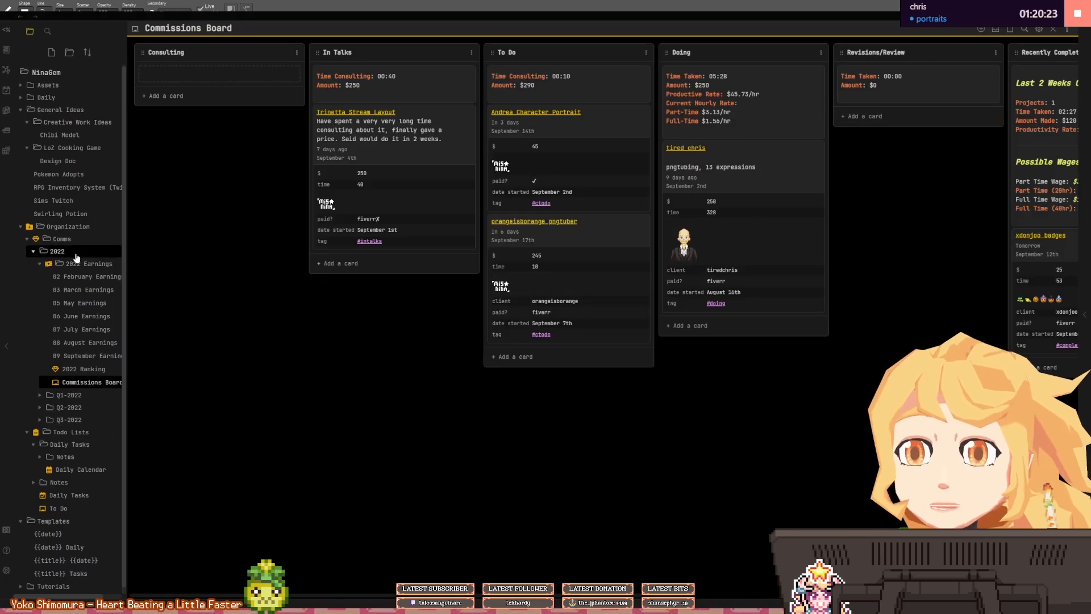
click(57, 91)
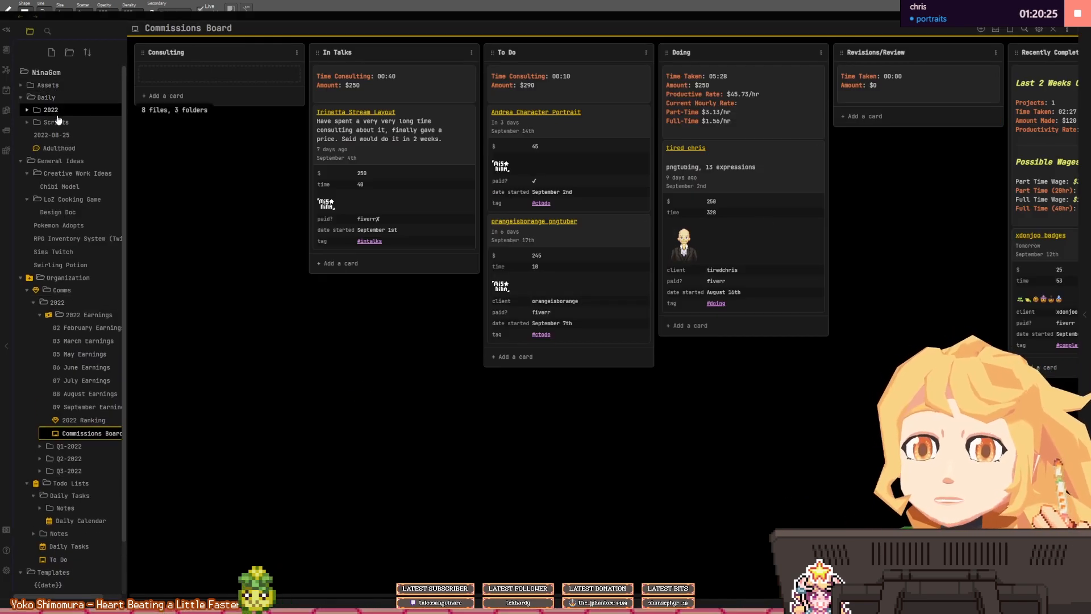
click(55, 135)
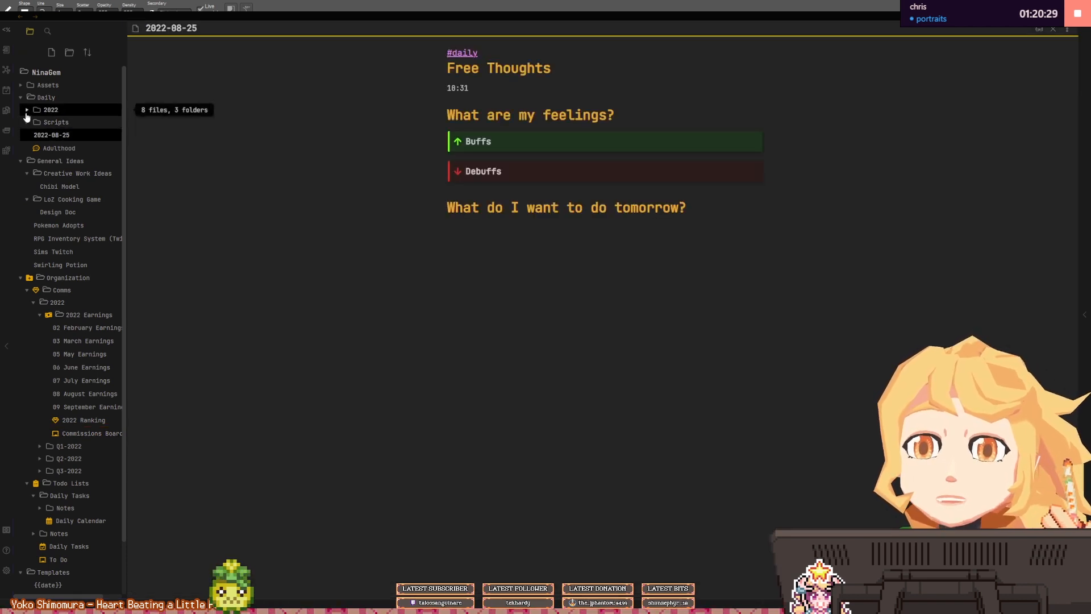
click(28, 110)
click(33, 147)
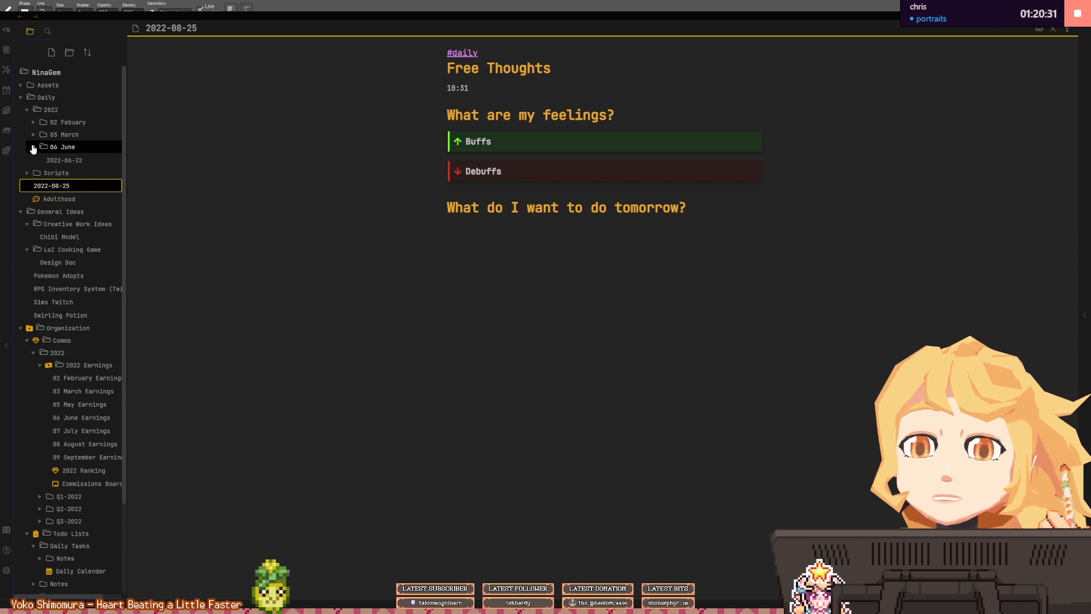
click(64, 160)
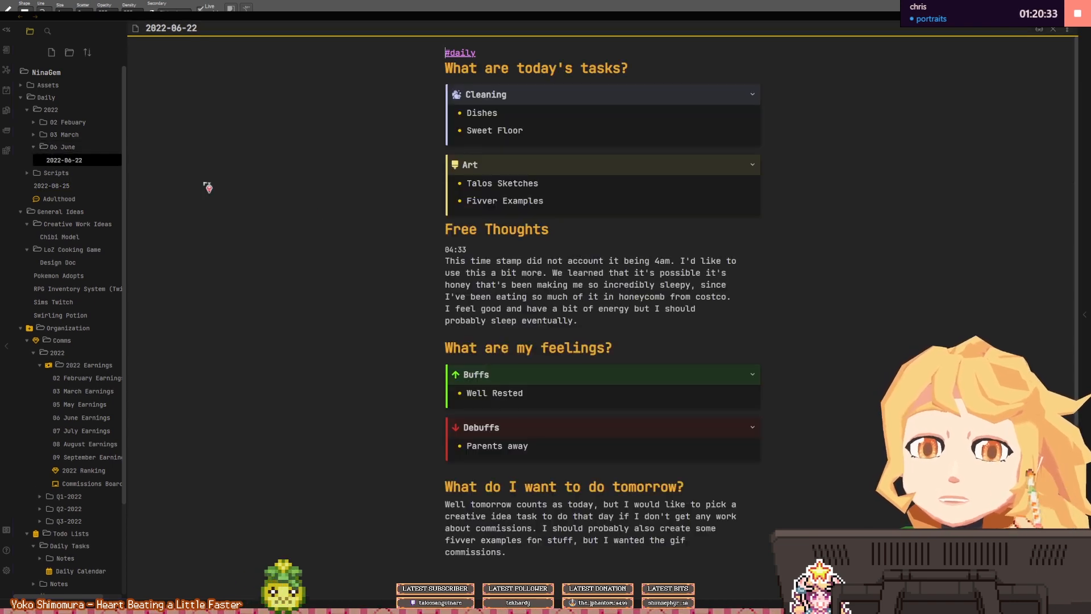
scroll(512, 276, down, 2)
scroll(497, 275, up, 2)
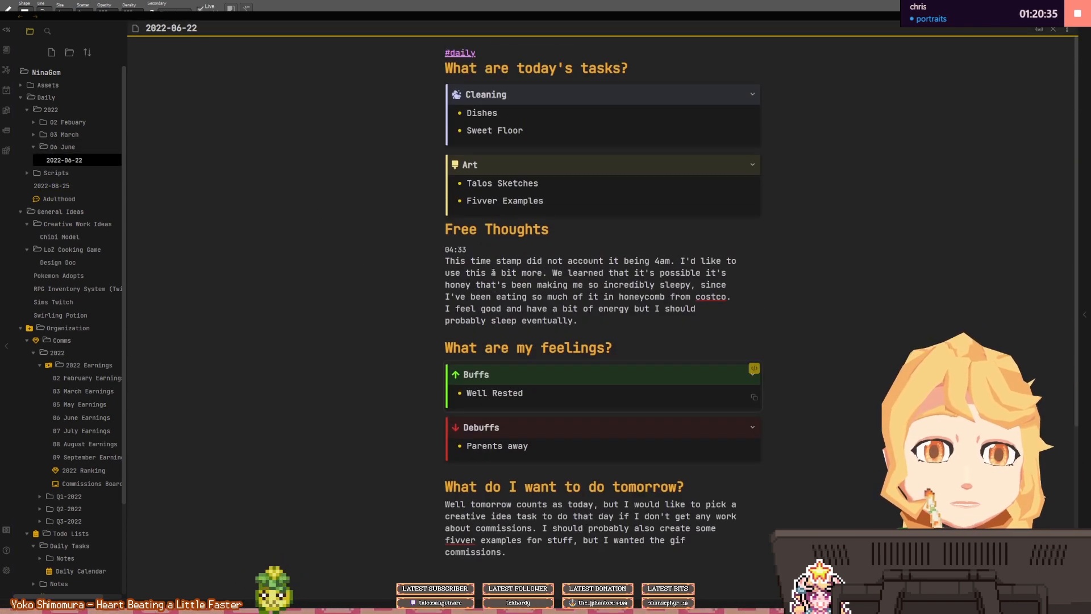
- Collapse and re-expand the Cleaning and Art callouts in the 2022-06-22 daily note
click(680, 100)
click(672, 100)
click(676, 100)
click(673, 99)
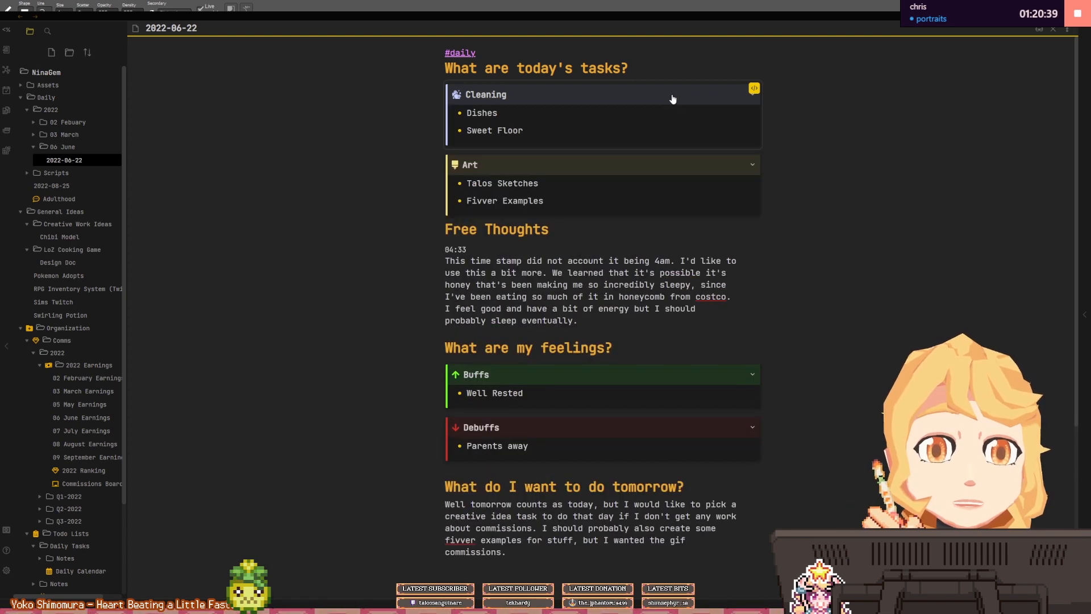
click(672, 99)
click(668, 100)
click(646, 162)
click(645, 162)
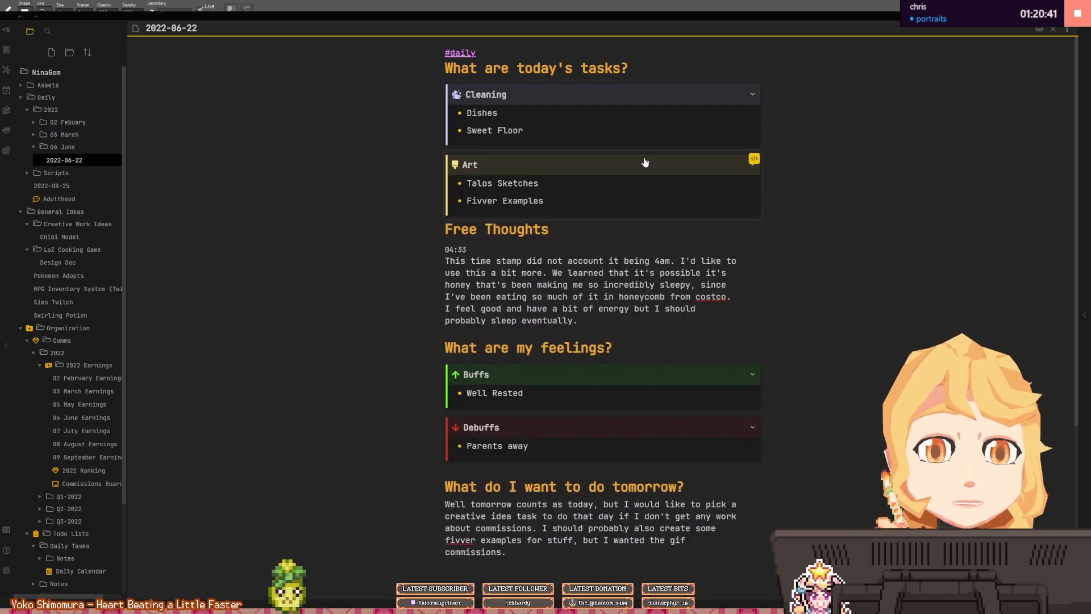
- View the {{date}} and {{date}} Daily notes in the Templates folder, ending on the {{date}} template
scroll(63, 364, down, 2)
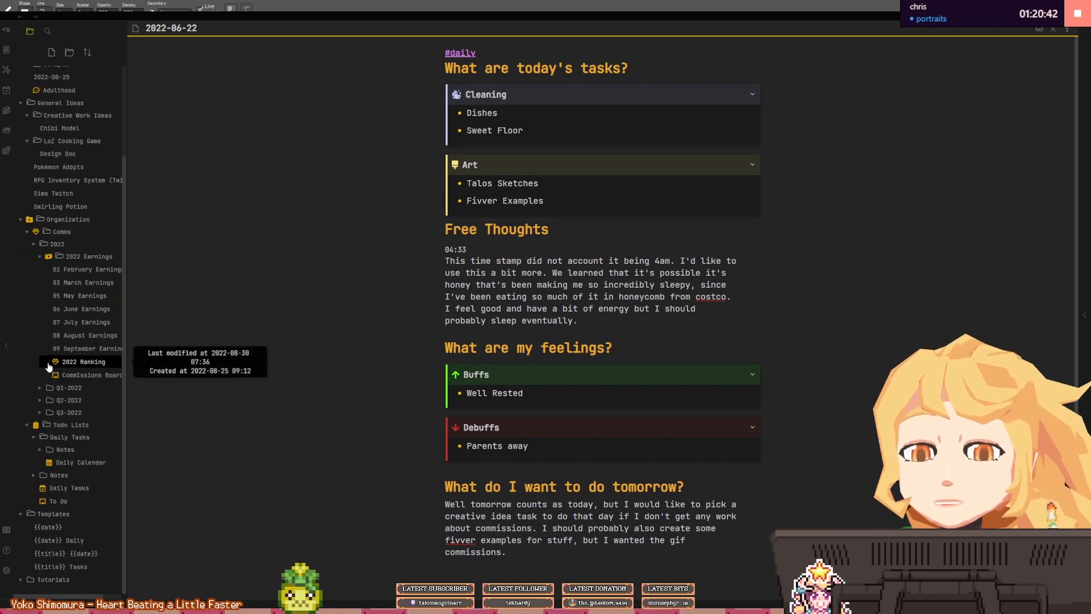
click(61, 531)
click(67, 540)
click(73, 528)
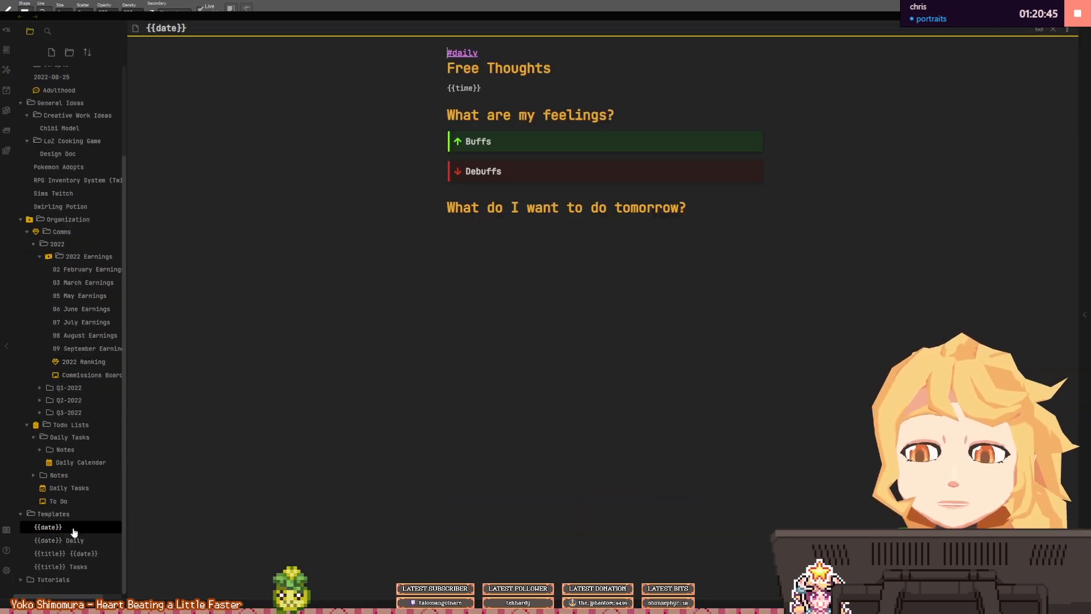
- Inspect the source formatting of the time placeholder and the "What do I want to do tomorrow?" heading in the {{date}} template
click(482, 88)
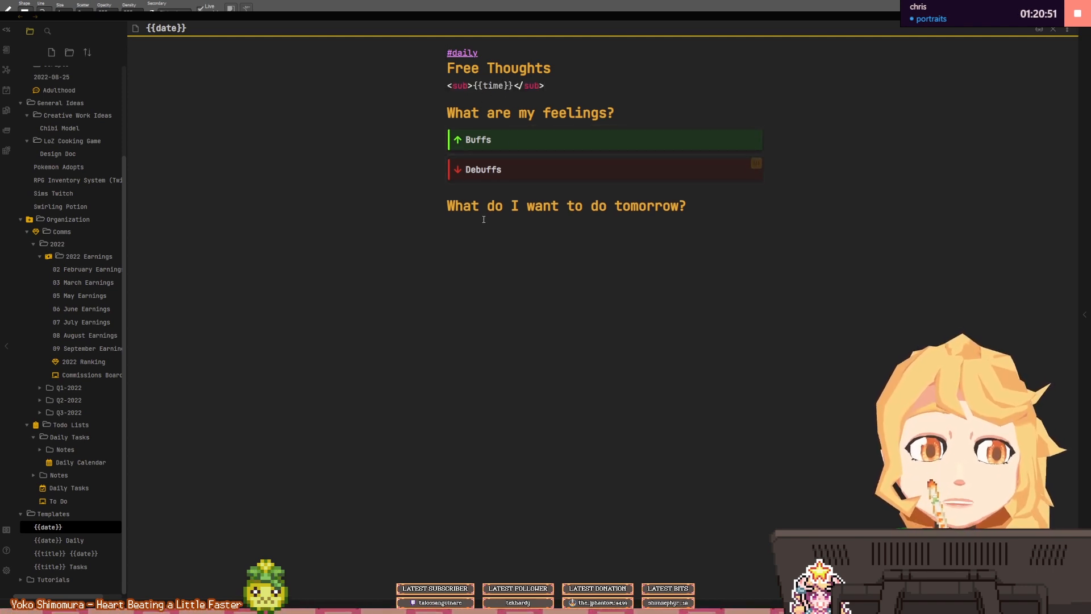
drag(462, 207, 584, 206)
click(583, 208)
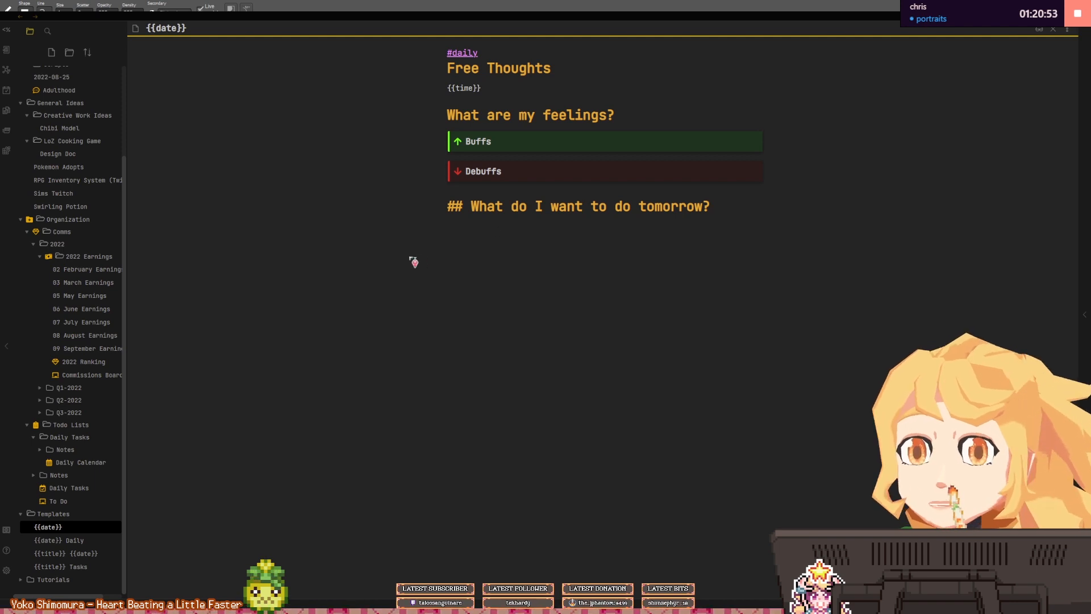
- Collapse the 06 June, 2022 and Daily folders in the file tree
scroll(114, 237, up, 4)
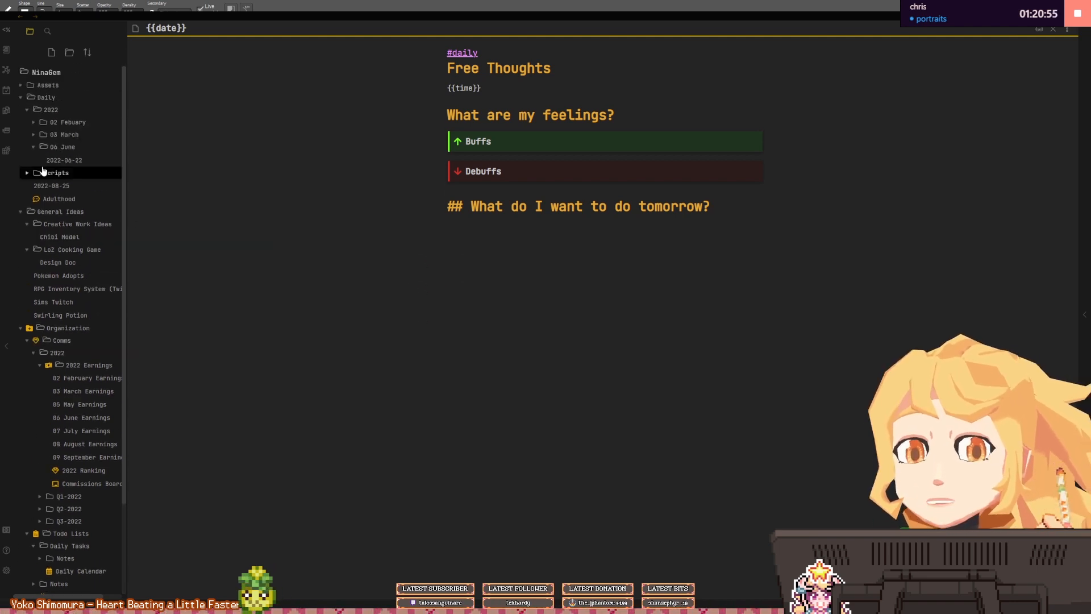
click(34, 149)
click(29, 110)
click(23, 98)
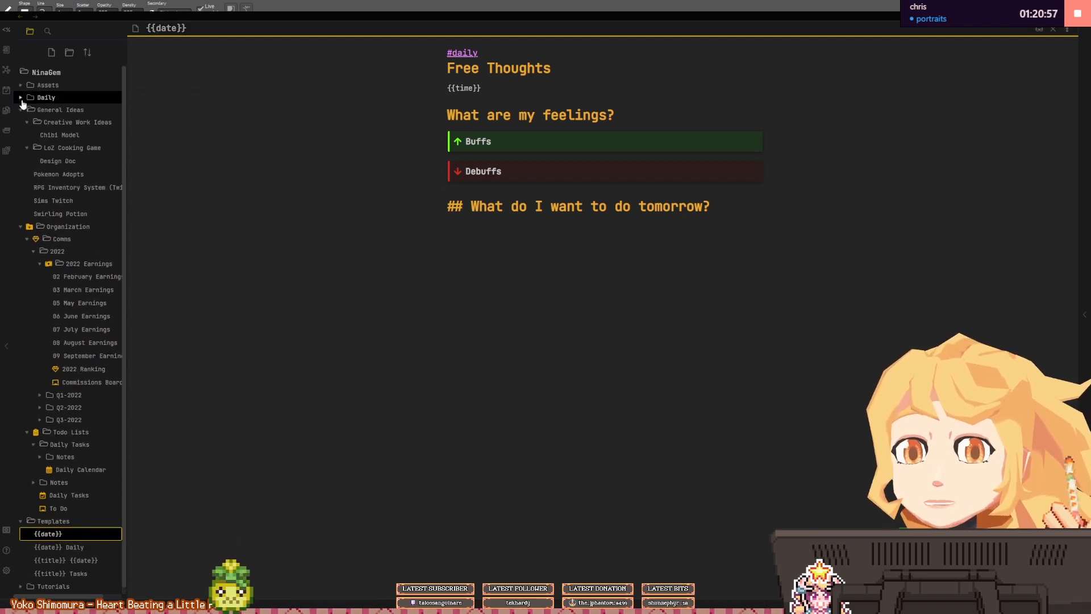
- Open the Commissions Board and review its columns across to Probably Flaked, reading that column's cards
click(83, 380)
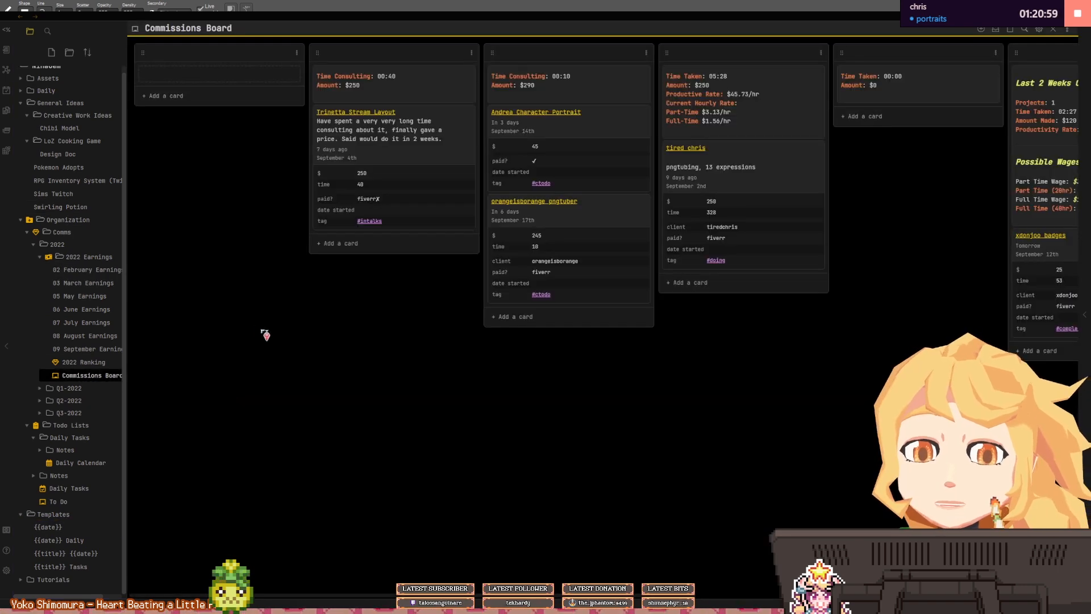
scroll(603, 205, right, 6)
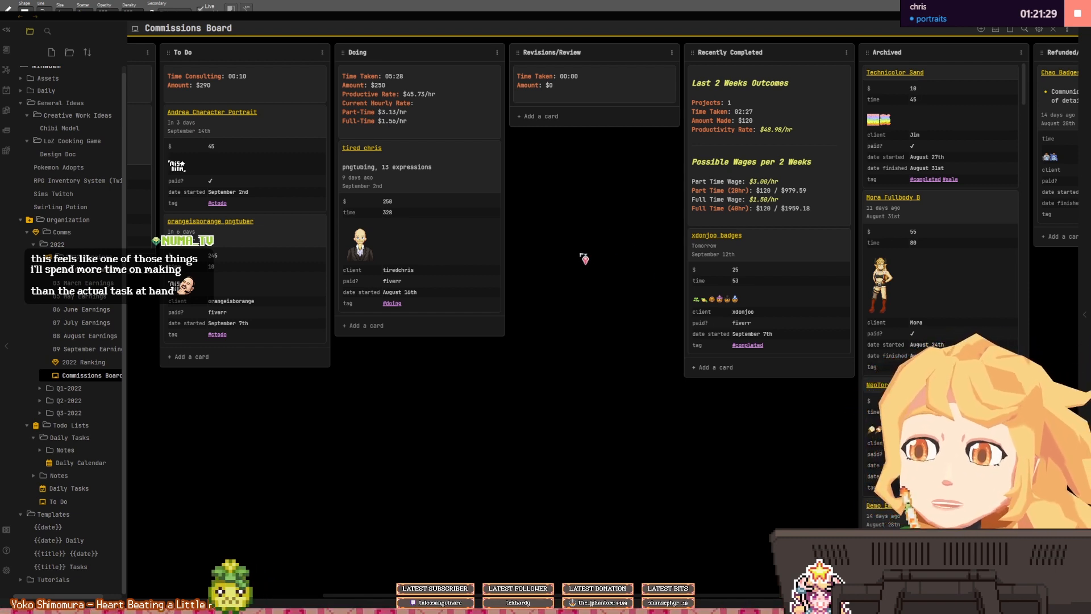
scroll(602, 285, right, 4)
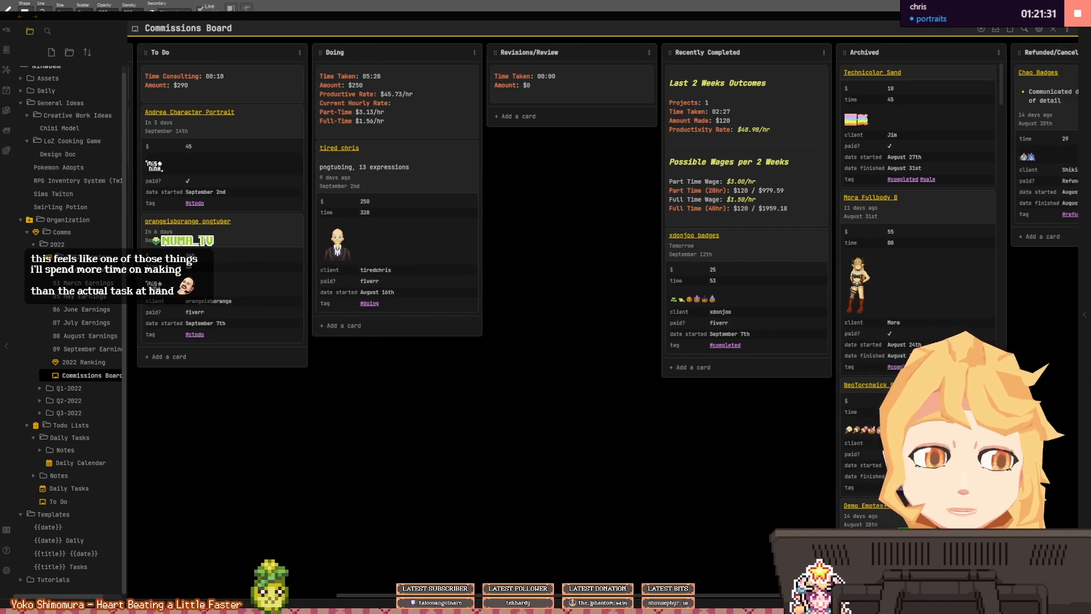
scroll(602, 284, right, 1)
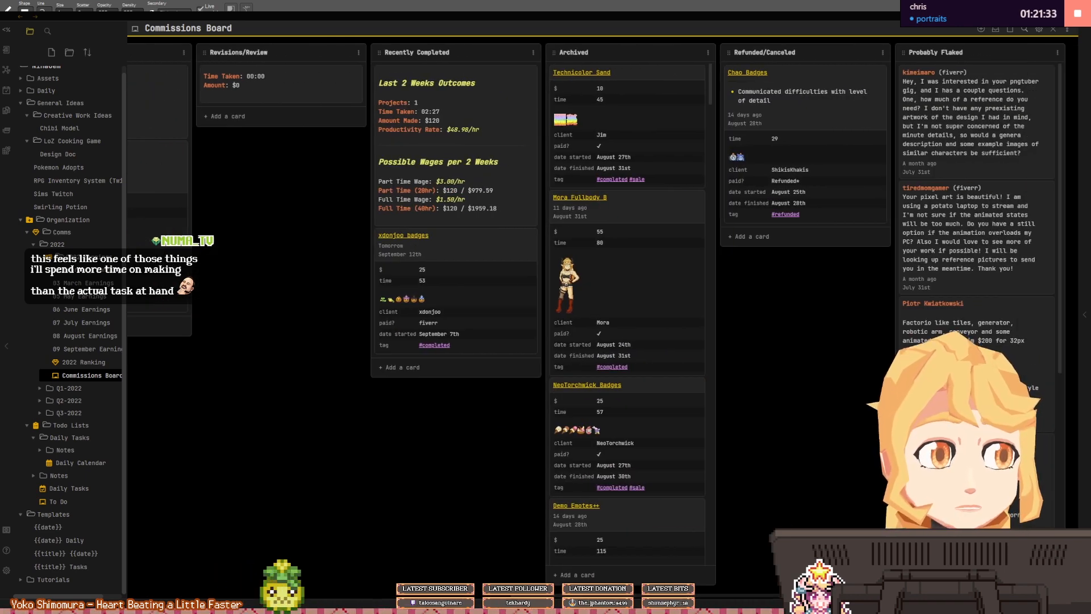
scroll(974, 332, down, 6)
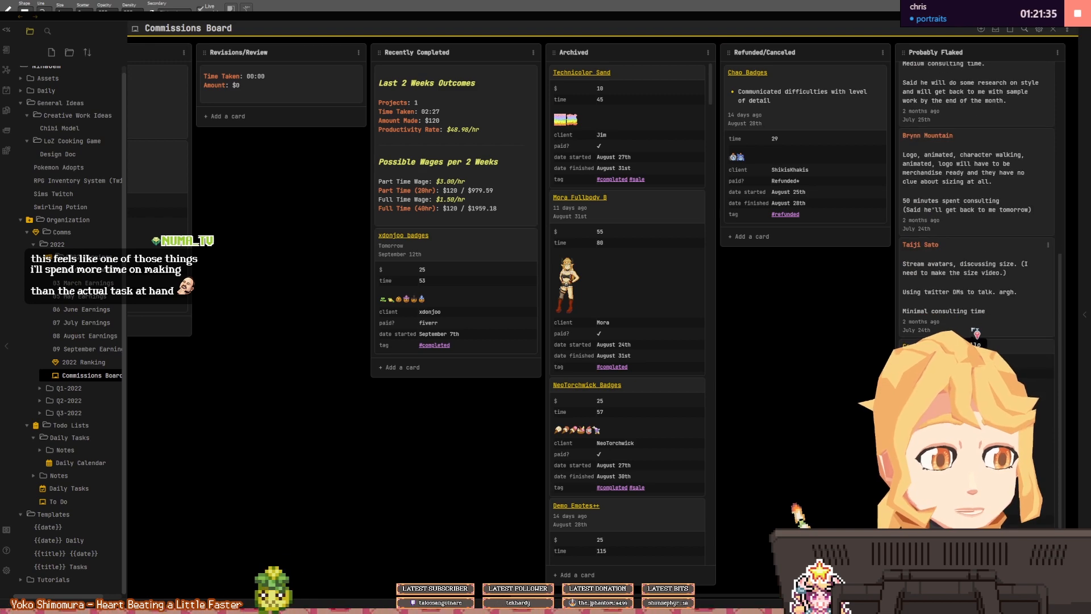
scroll(975, 332, up, 6)
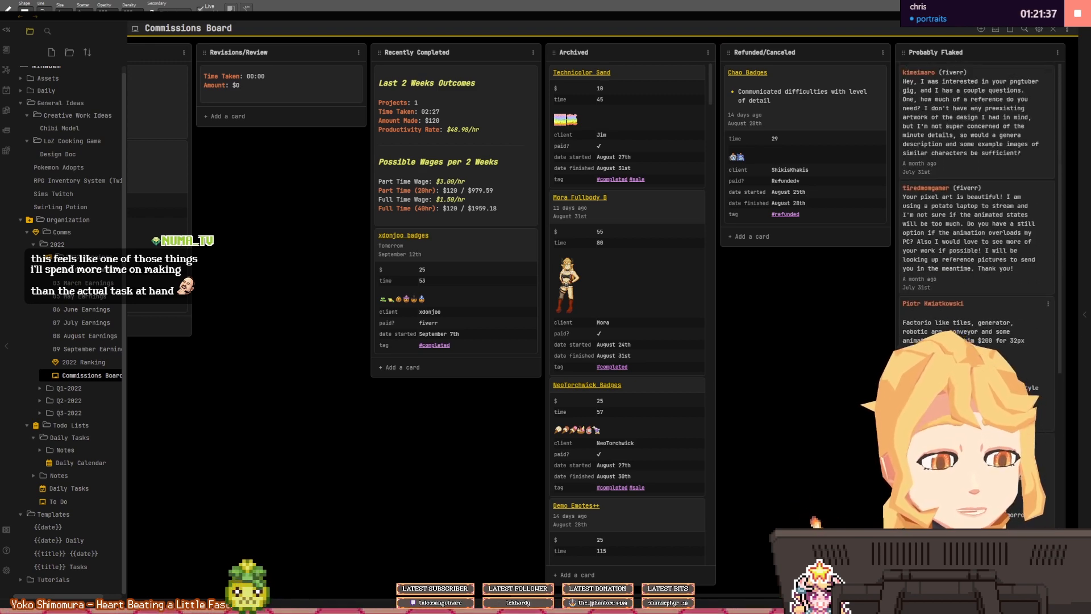
scroll(602, 306, left, 4)
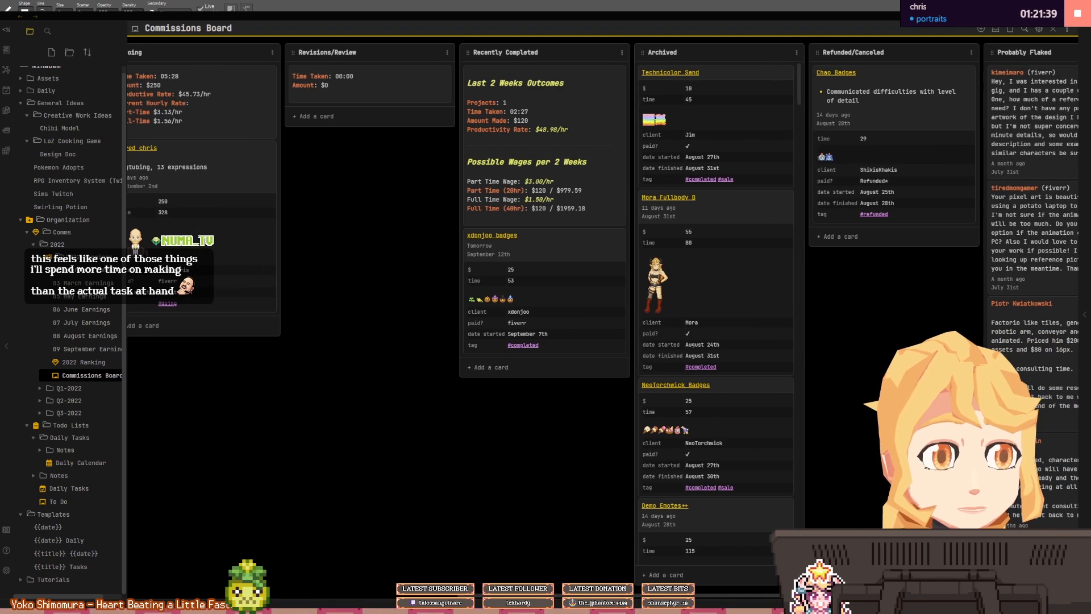
scroll(602, 307, left, 1)
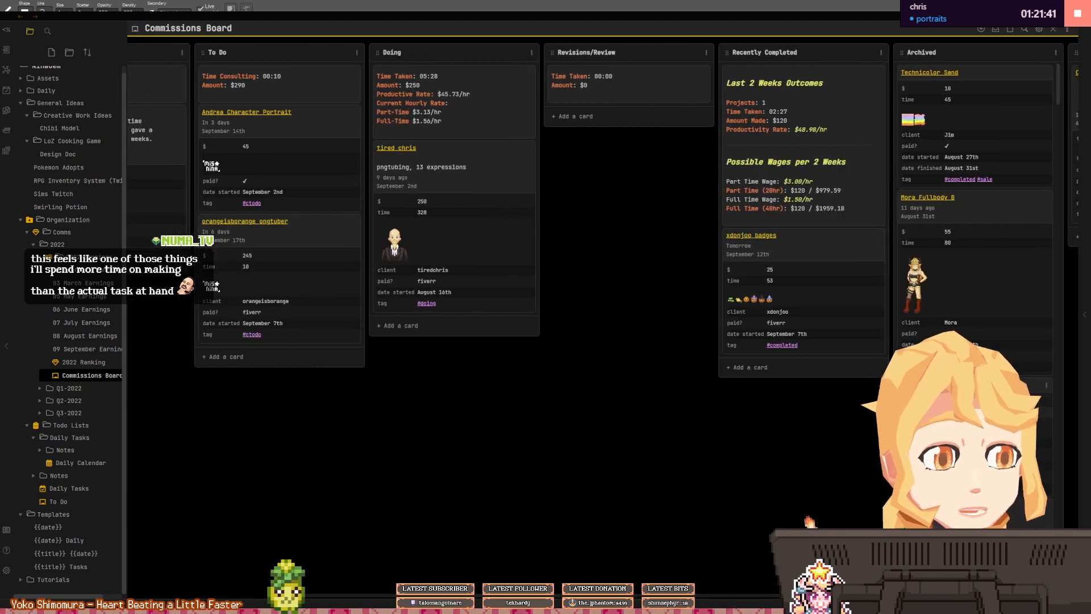
- Browse the completed commissions in the Archived column, and review the board's Consulting through Recently Completed columns
scroll(974, 296, down, 11)
scroll(975, 295, down, 10)
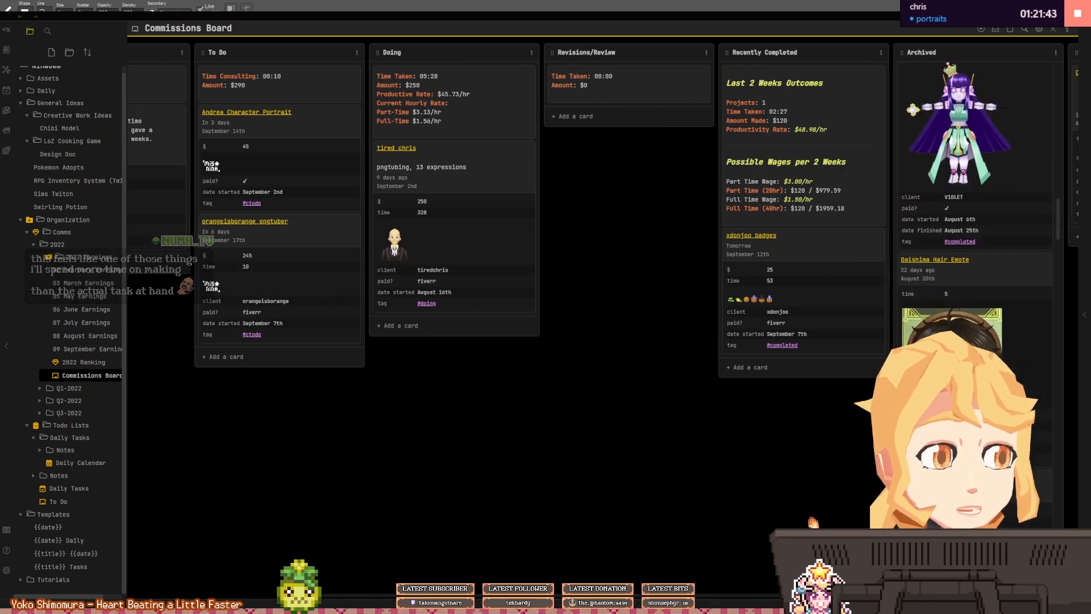
scroll(927, 169, down, 8)
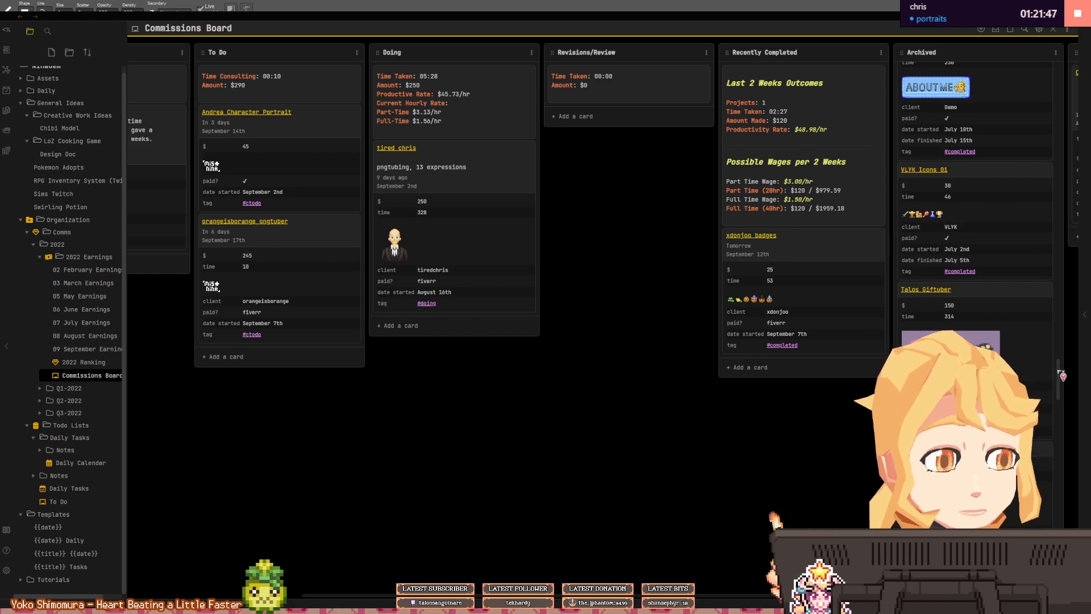
scroll(927, 169, down, 8)
scroll(1009, 68, down, 6)
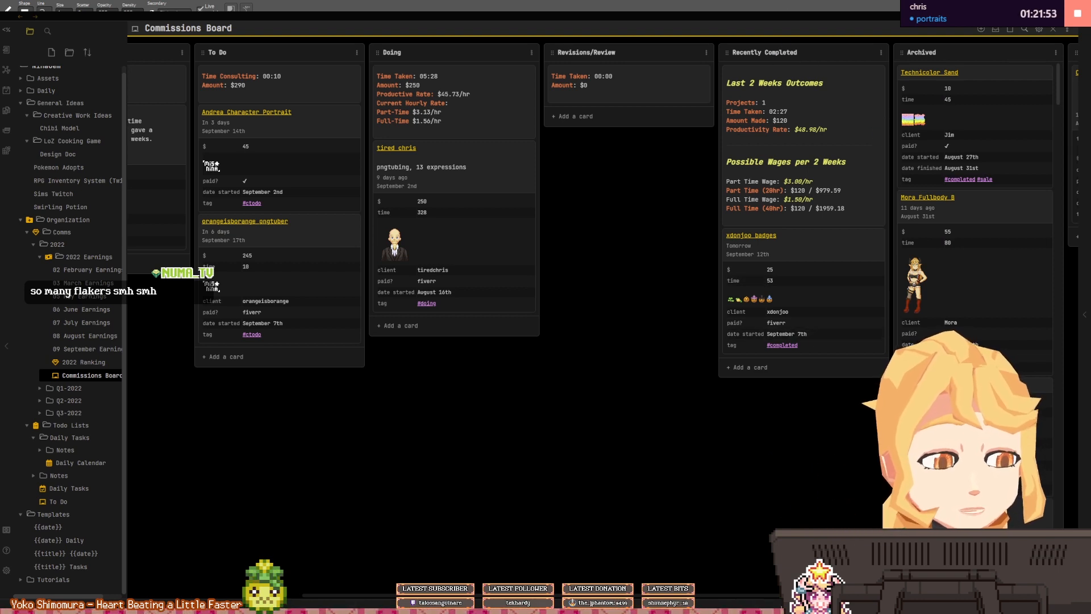
scroll(602, 210, left, 5)
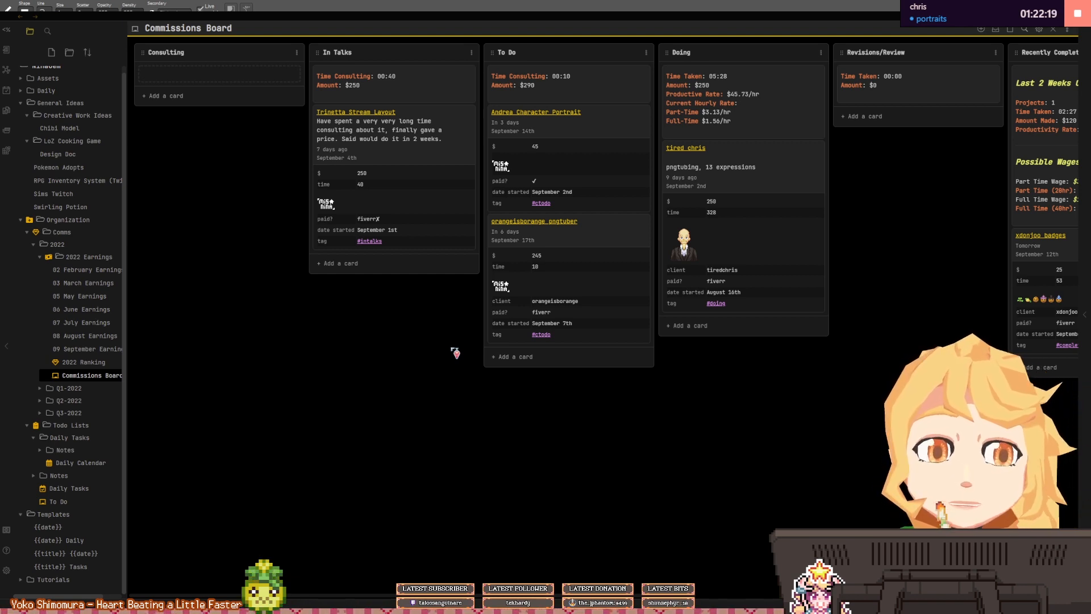
scroll(656, 549, right, 5)
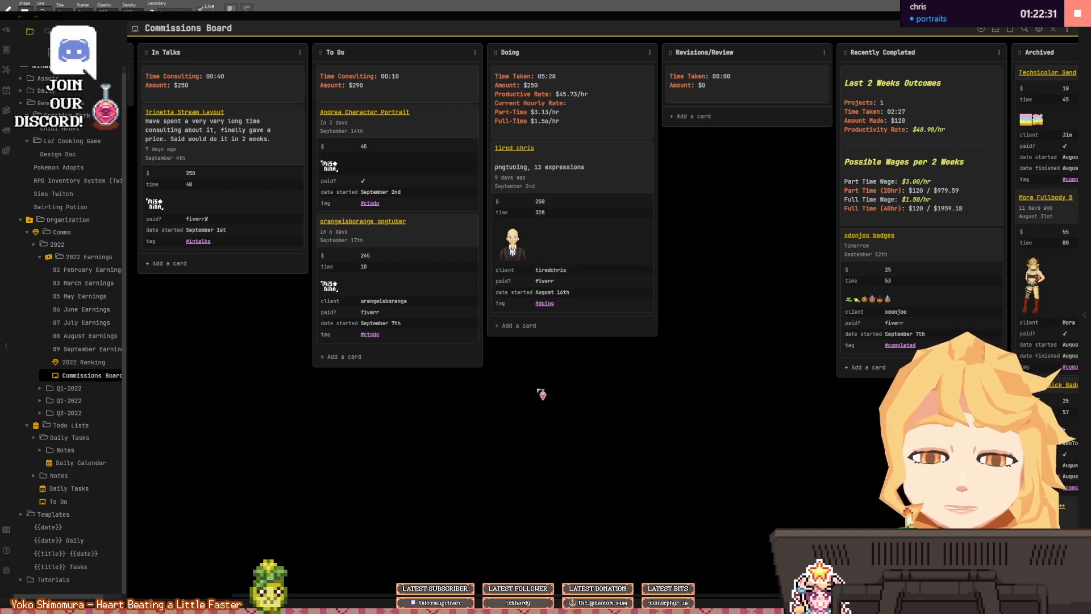
- Read the 09 September Earnings note from its chart to its metadata, and return to the Commissions Board
click(73, 349)
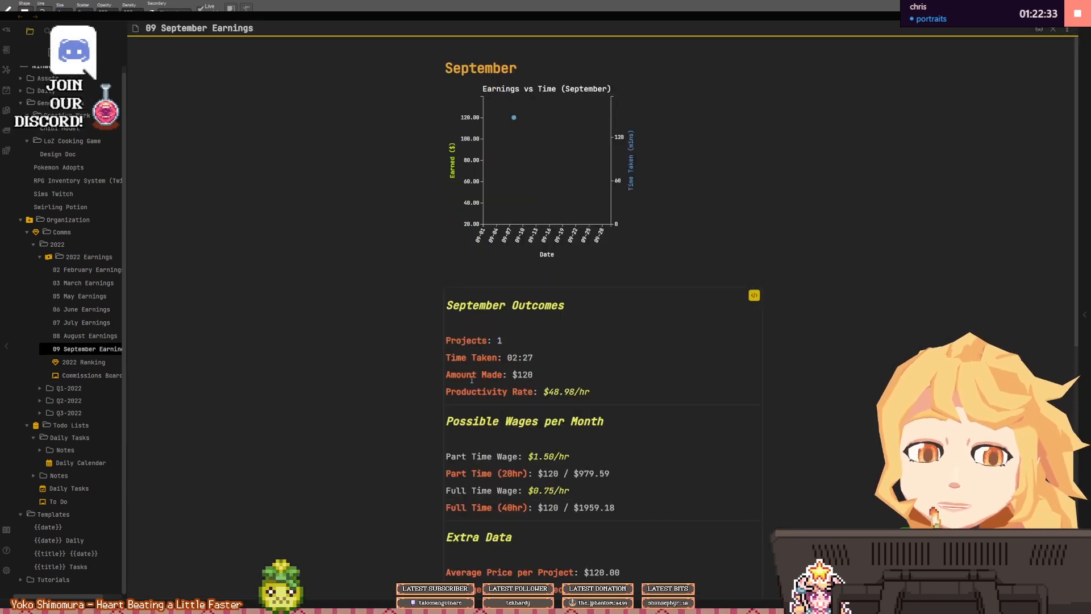
scroll(457, 380, down, 8)
scroll(456, 379, up, 8)
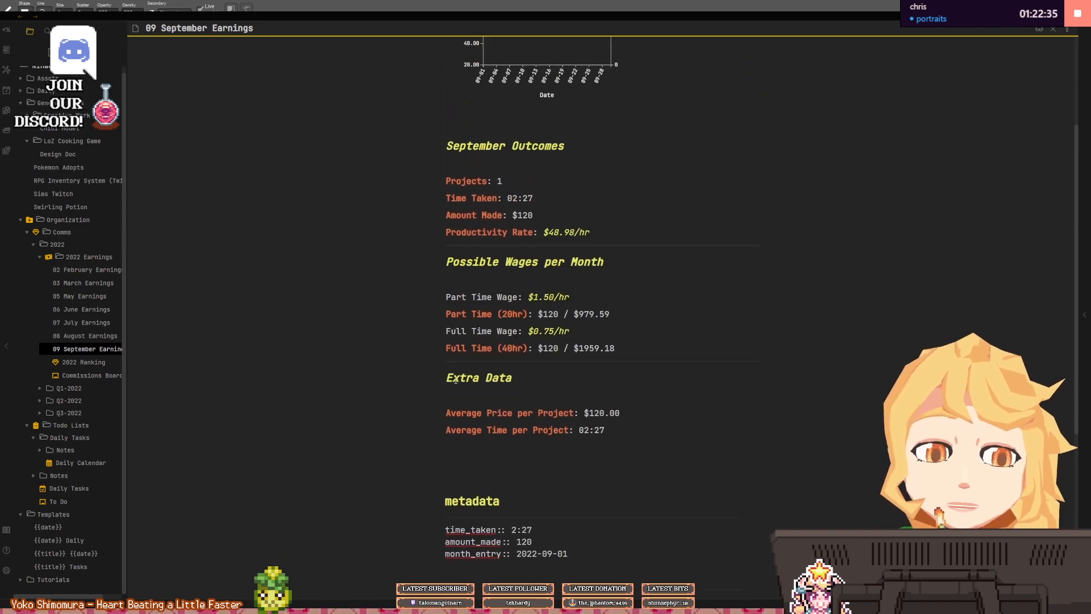
click(88, 375)
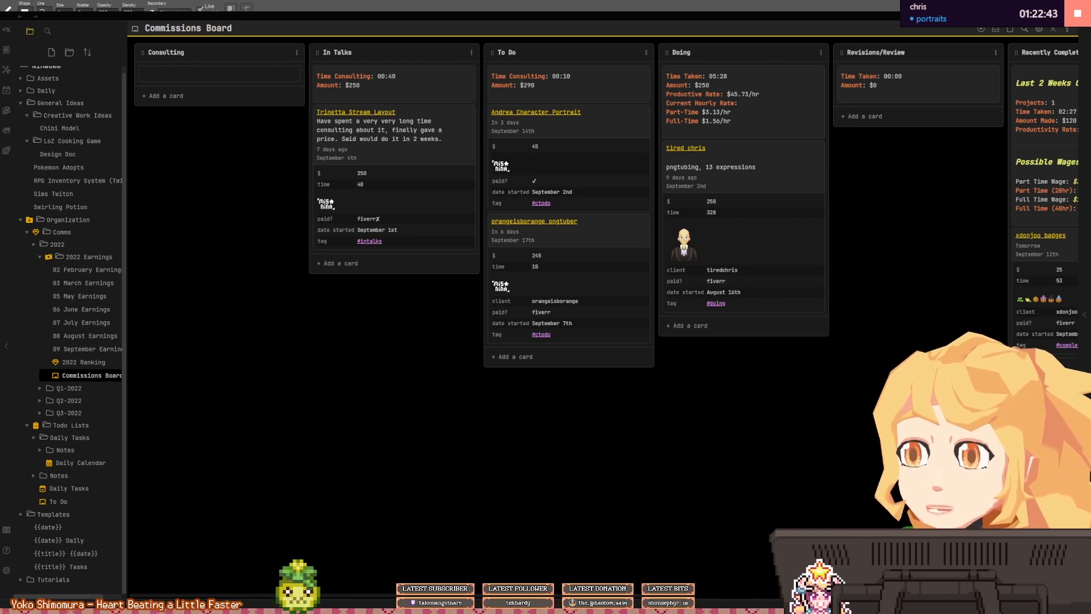
- Switch back to the chris_faces pixel-art document and recolor the cat-holding portrait's eyebrows golden blond on the eyebrows layer
key(alt+Tab)
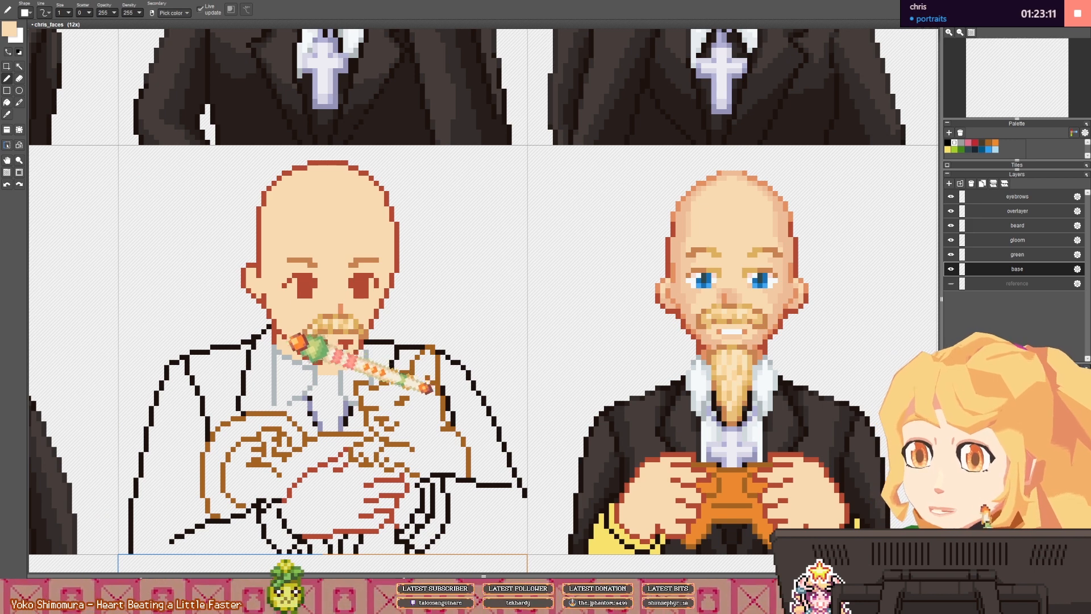
drag(483, 310, 366, 317)
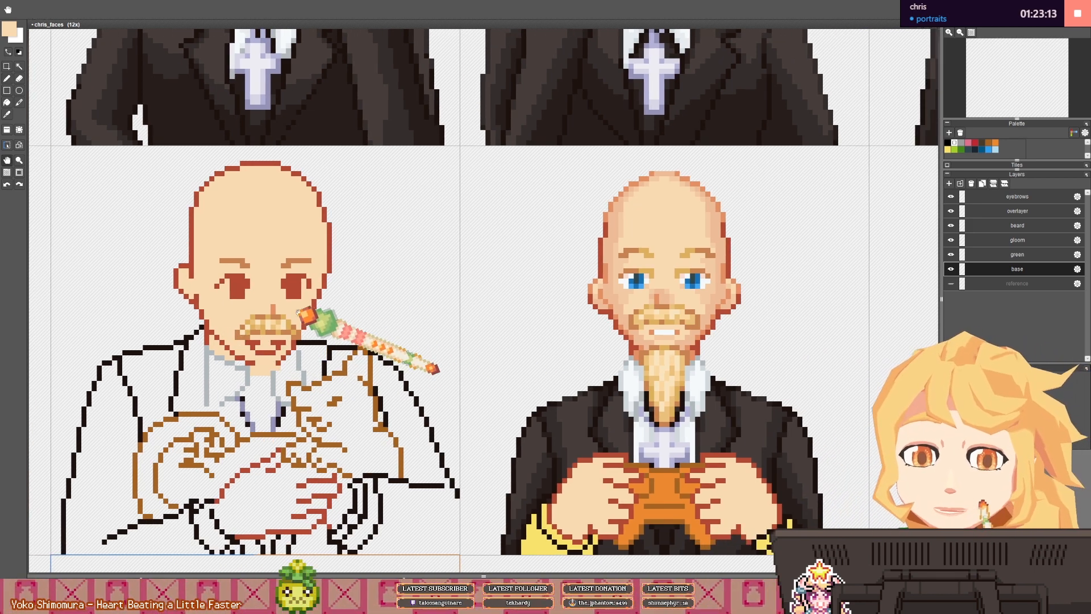
drag(299, 310, 377, 307)
scroll(366, 309, down, 2)
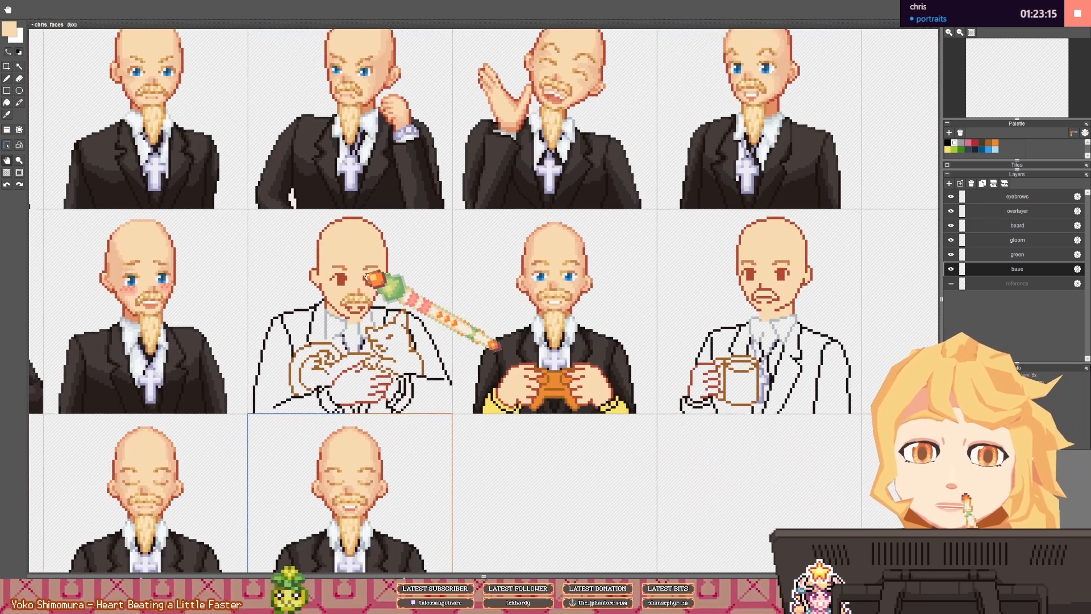
scroll(327, 270, up, 2)
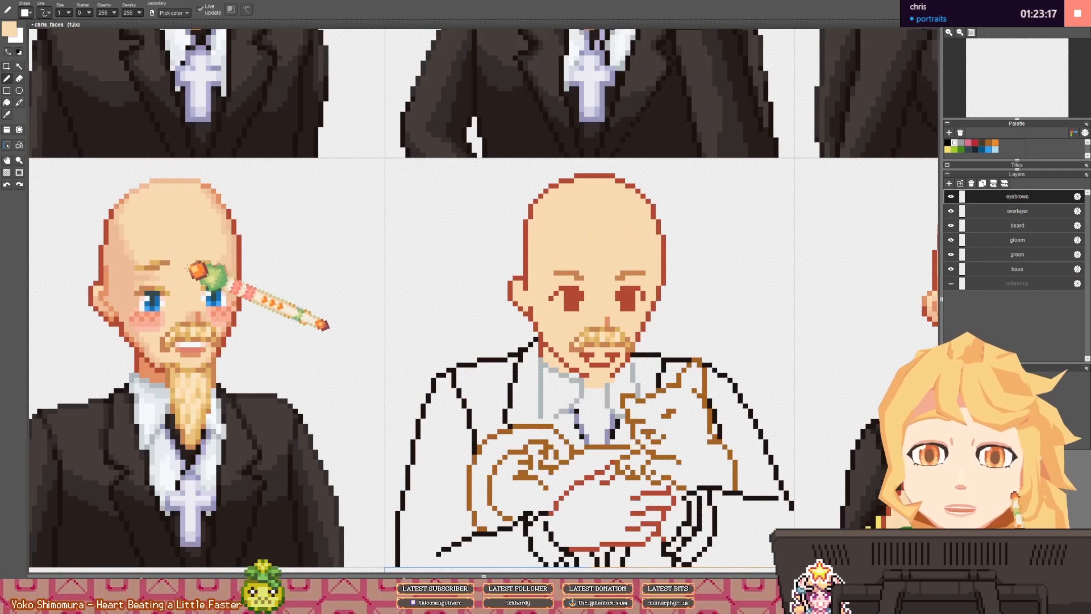
mouse_move(577, 259)
mouse_down()
mouse_move(401, 275)
mouse_move(395, 289)
mouse_up()
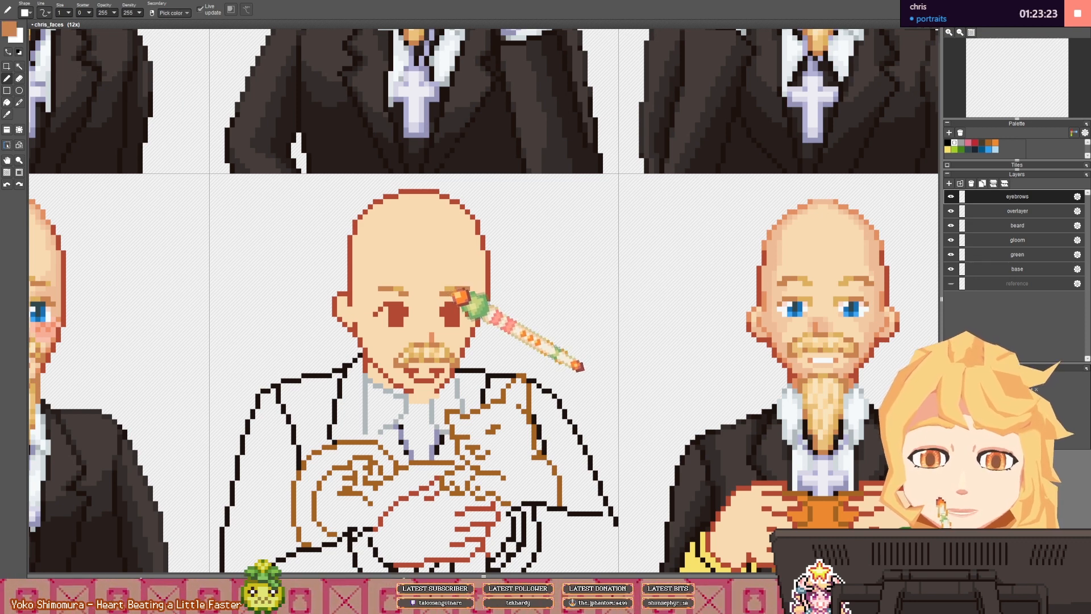
right_click(451, 290)
right_click(449, 289)
click(443, 293)
click(406, 293)
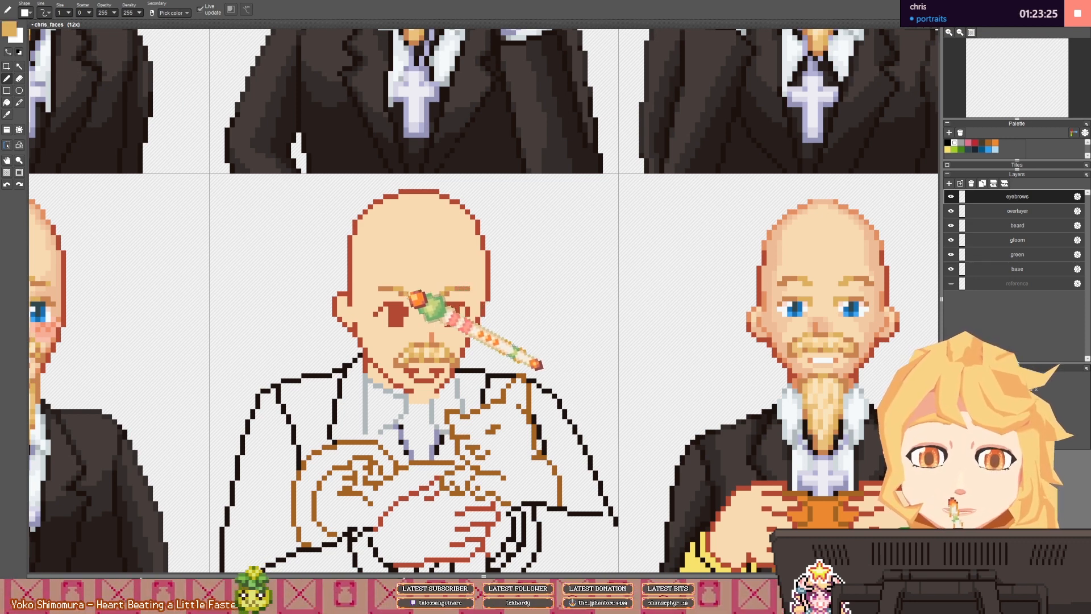
- Copy the blushing portrait's blue eye on the base layer and place copies over both red eyes of the cat-holding portrait
scroll(483, 281, down, 3)
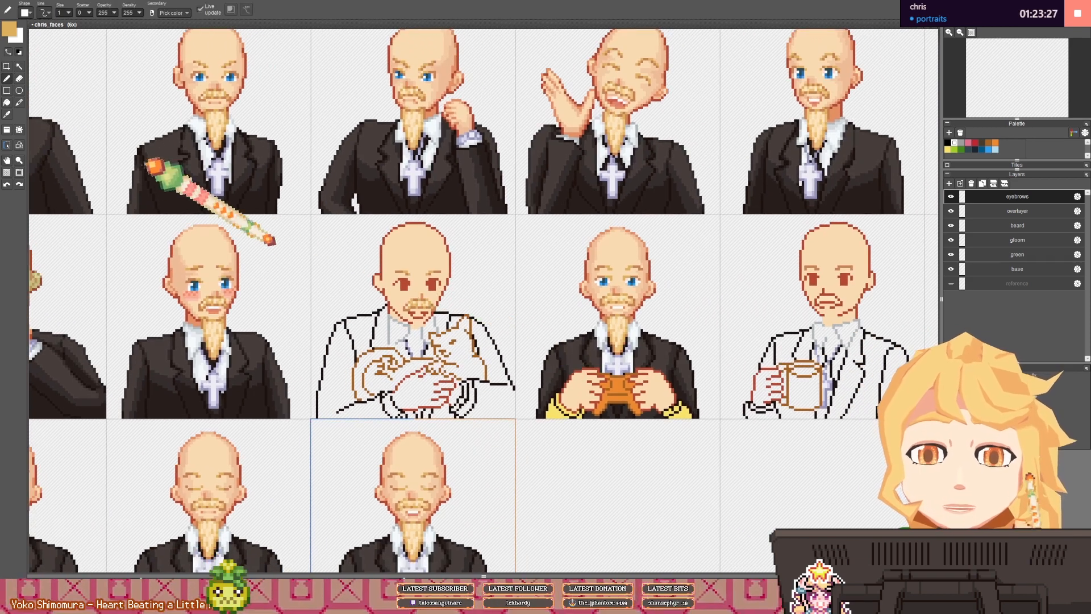
scroll(170, 284, up, 2)
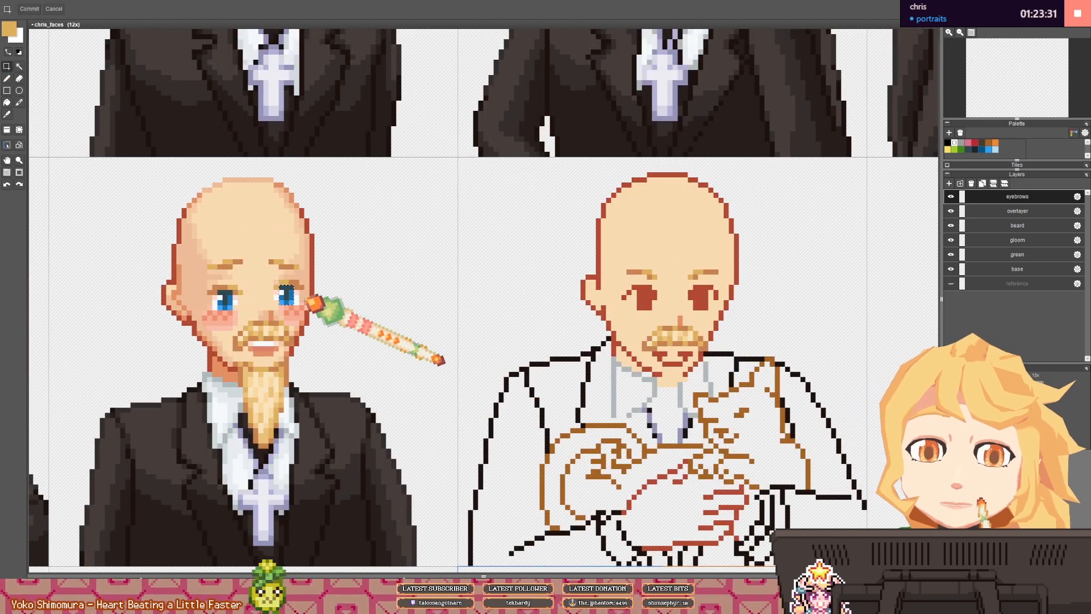
drag(281, 287, 291, 304)
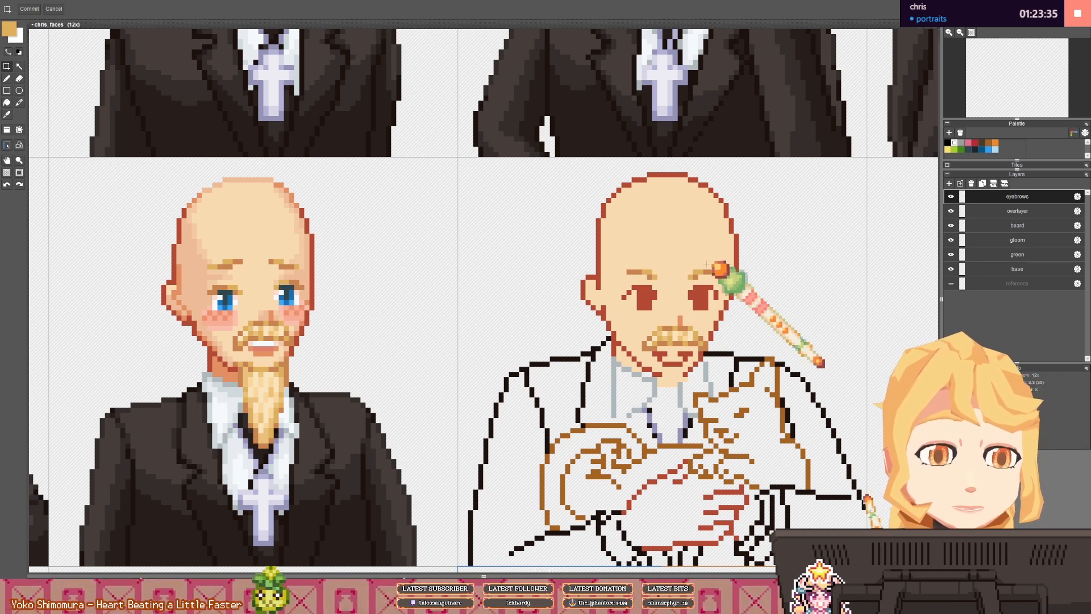
drag(802, 253, 736, 251)
click(983, 269)
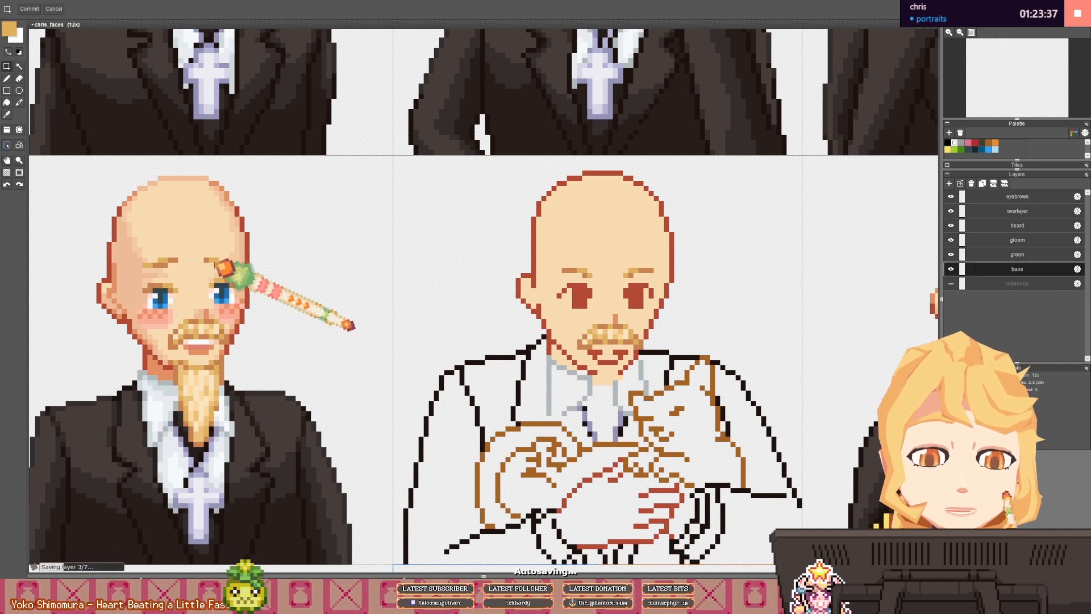
drag(216, 285, 646, 310)
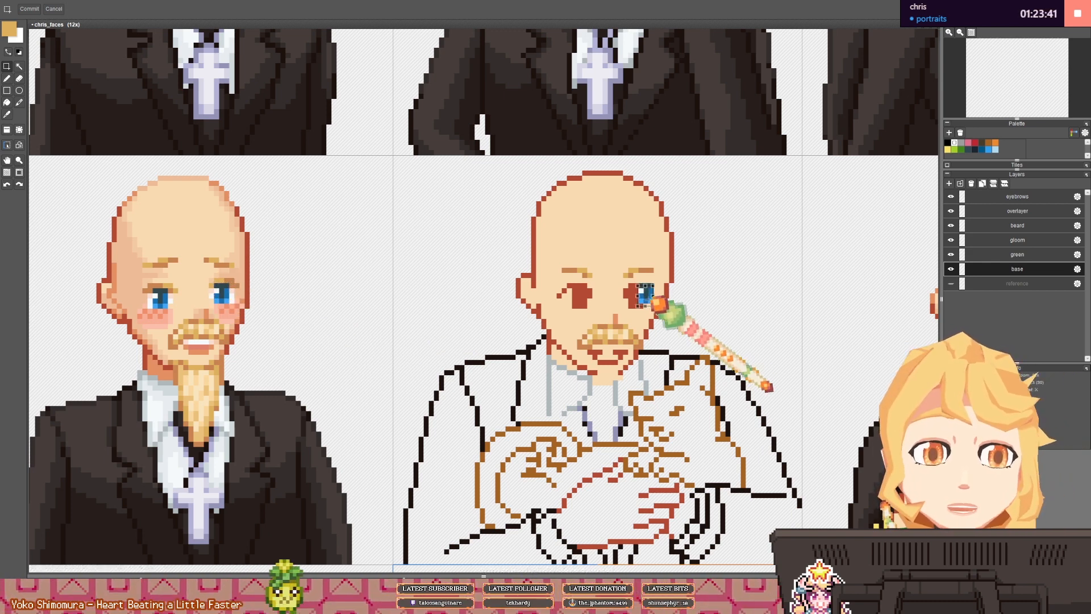
key(ctrl+v)
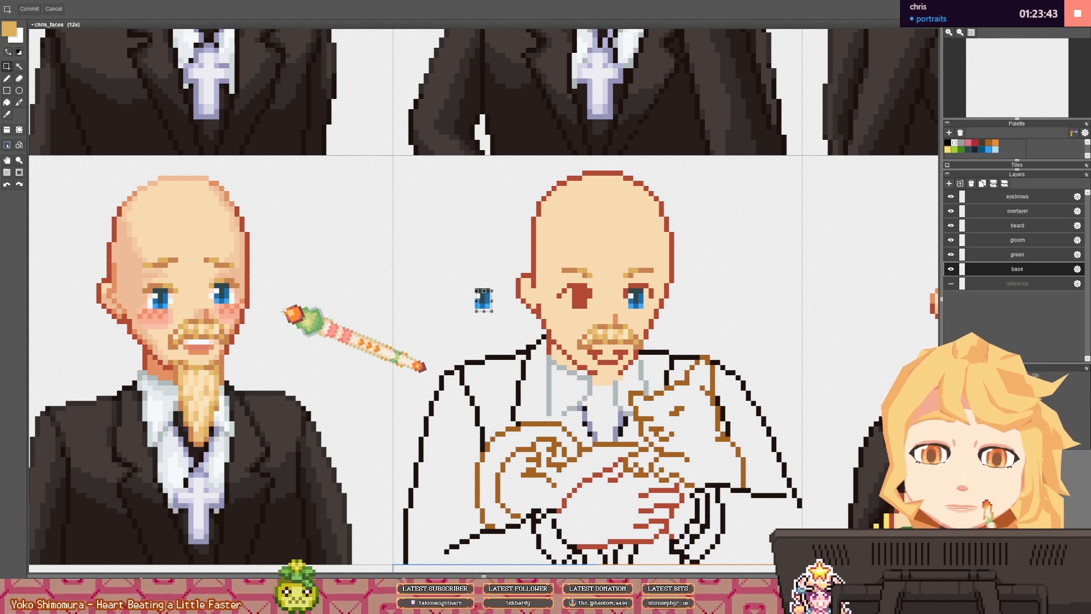
mouse_move(481, 301)
mouse_down()
mouse_move(577, 299)
mouse_move(490, 288)
mouse_up()
click(604, 290)
key(b)
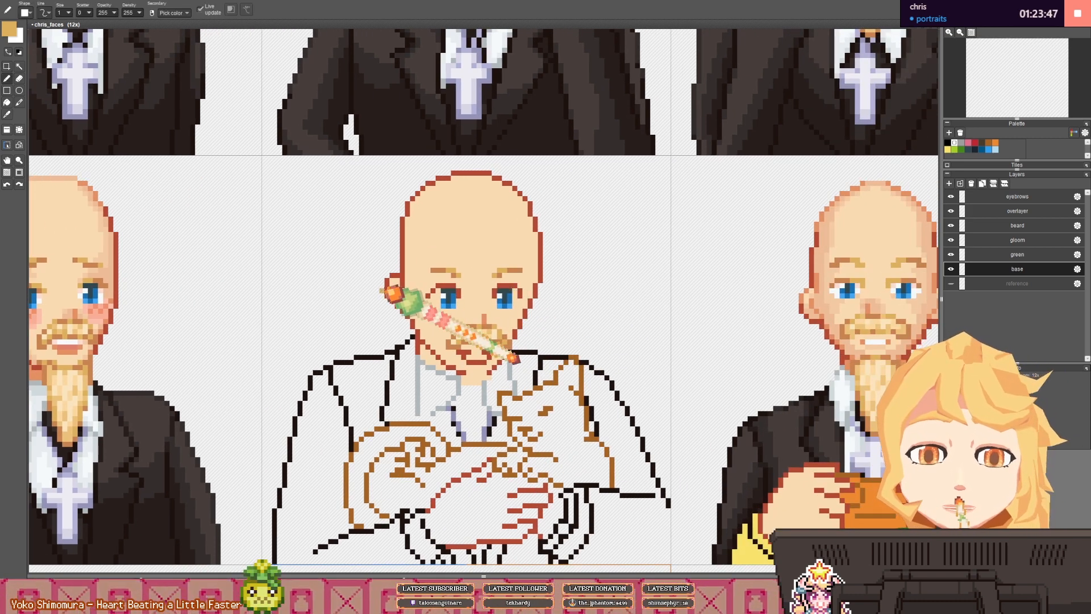
- Fill the whites of both eyes on the cat-holding portrait with pale pink and white sampled from the blushing portrait's eye
mouse_move(376, 287)
mouse_down()
mouse_move(449, 281)
mouse_move(509, 294)
mouse_up()
right_click(91, 289)
drag(586, 289, 588, 283)
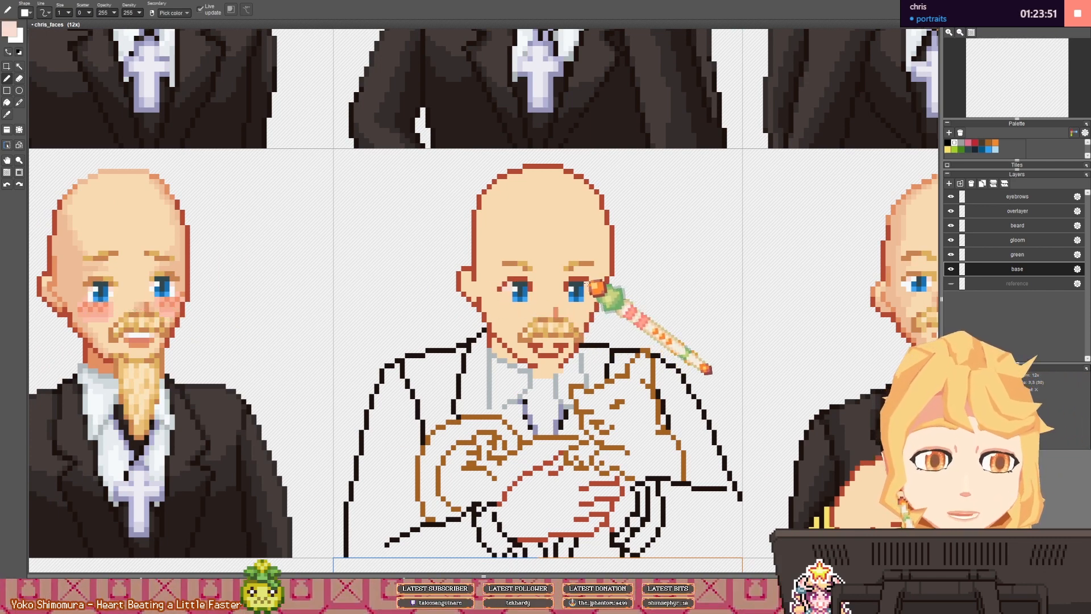
right_click(91, 295)
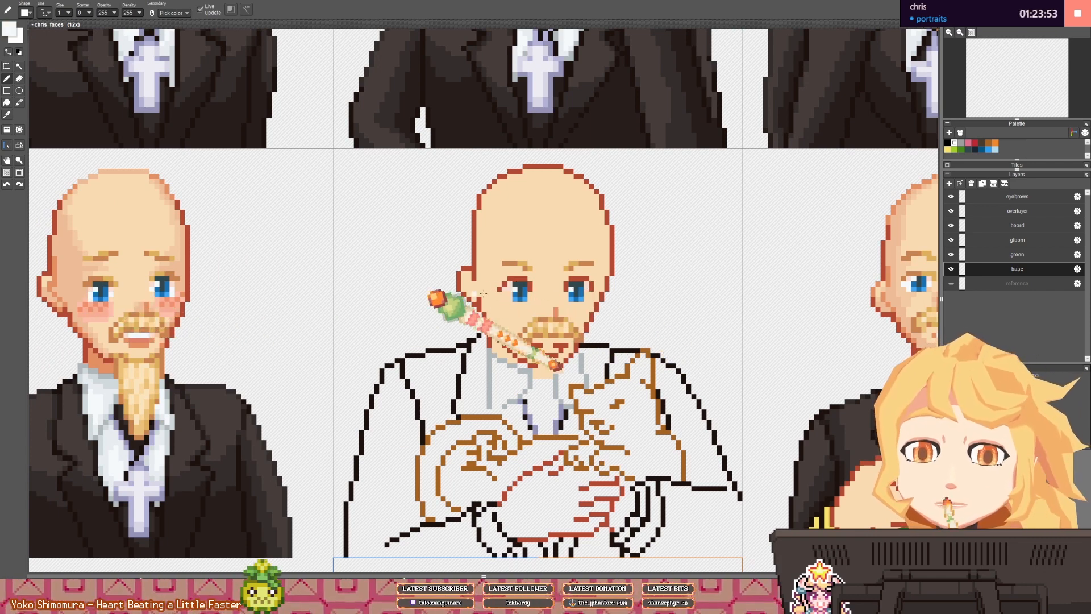
drag(505, 297, 510, 298)
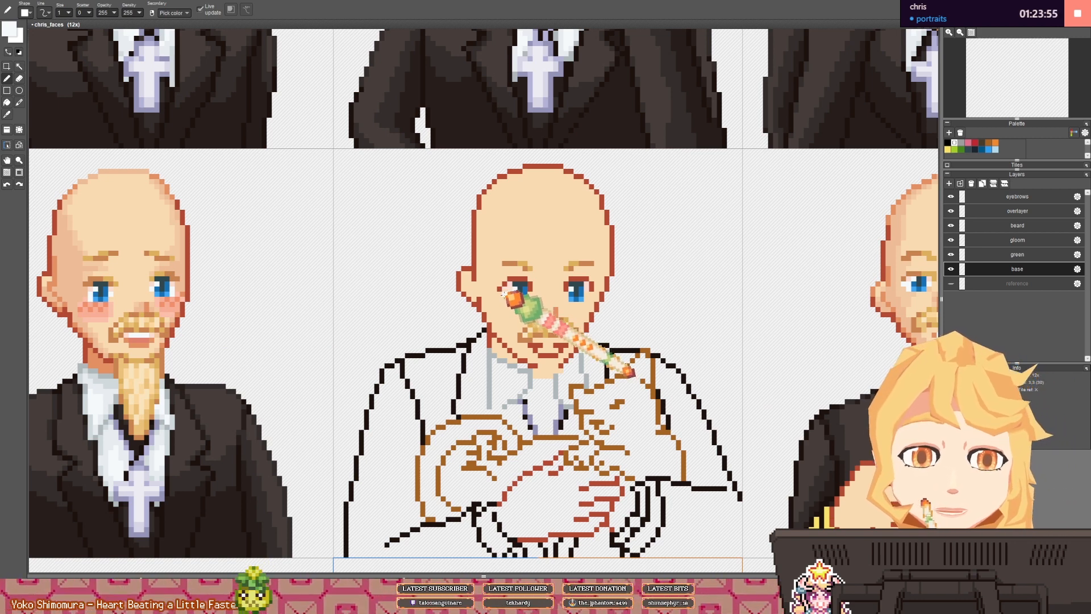
drag(588, 293, 411, 302)
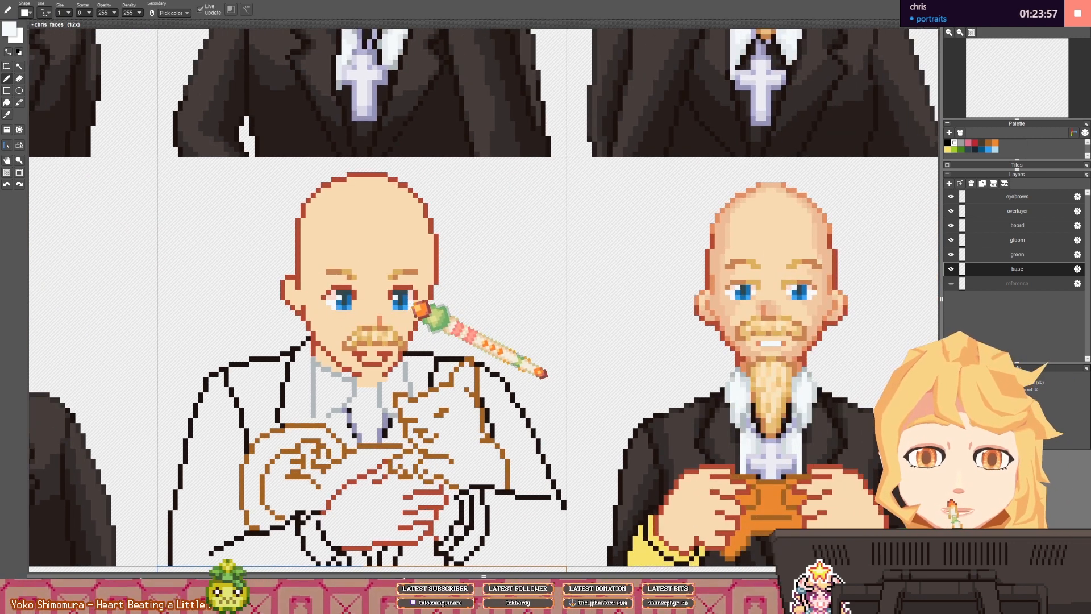
scroll(423, 301, down, 1)
scroll(373, 292, up, 2)
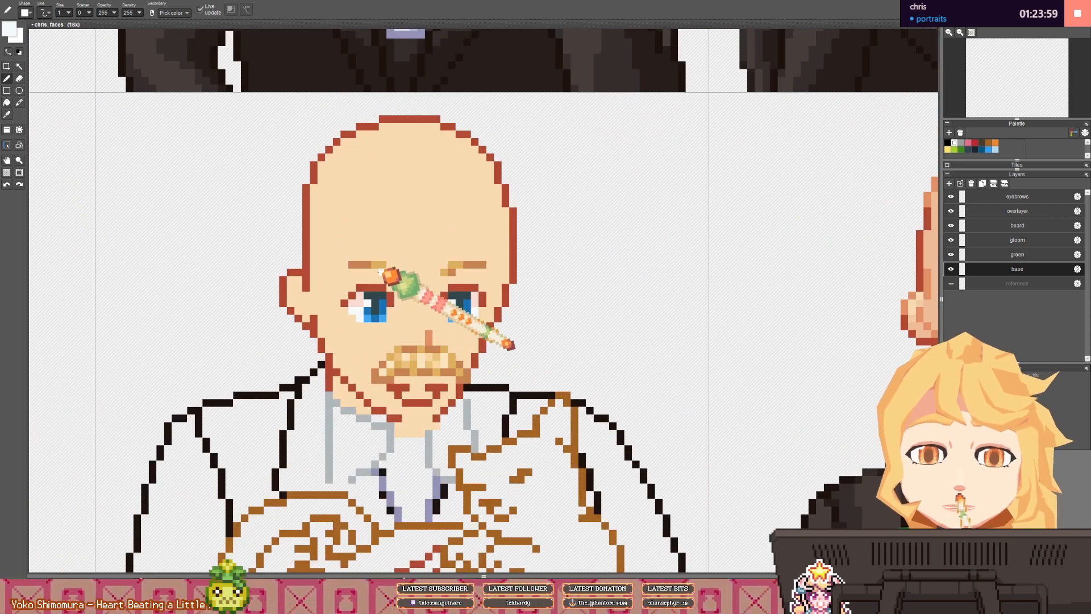
- Recolor the red upper eyelid lines of both cat-holding portrait eyes with the golden blond and brown sampled from its eyebrows
right_click(394, 273)
key(ctrl+z)
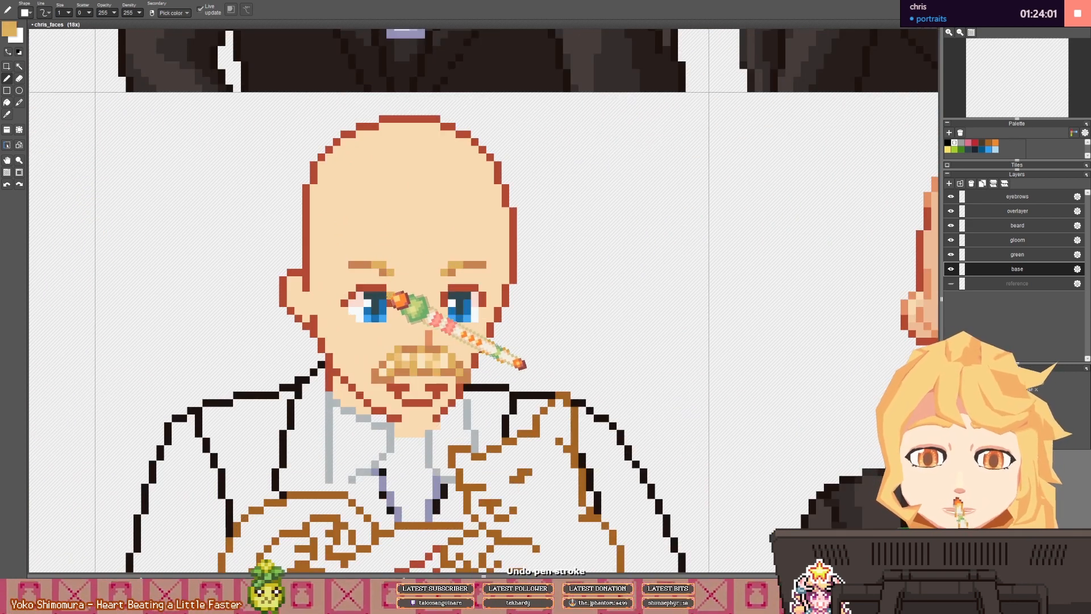
drag(390, 294, 375, 288)
click(443, 294)
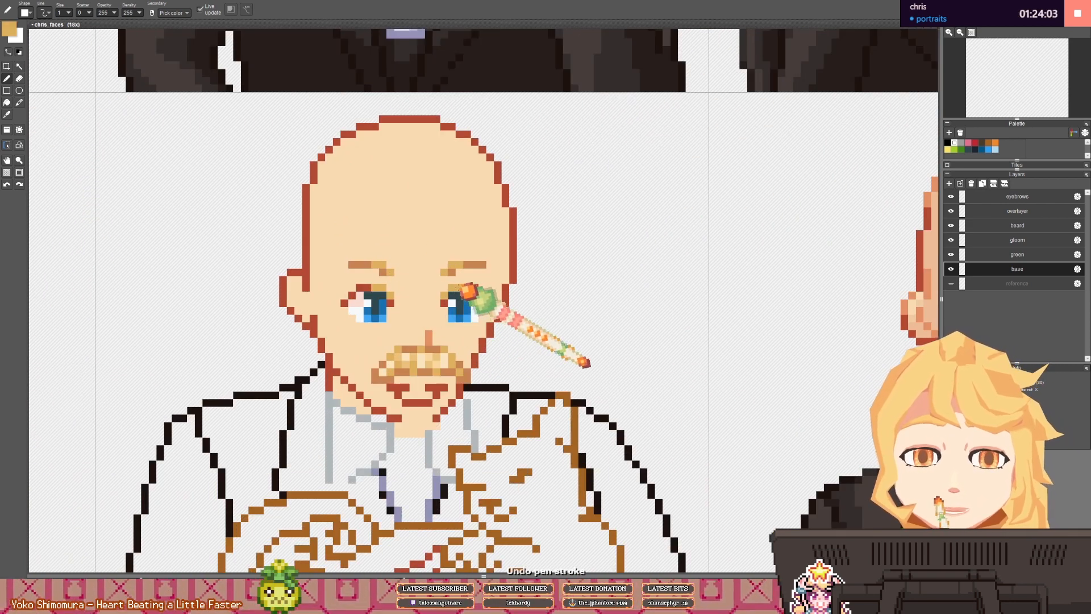
right_click(463, 264)
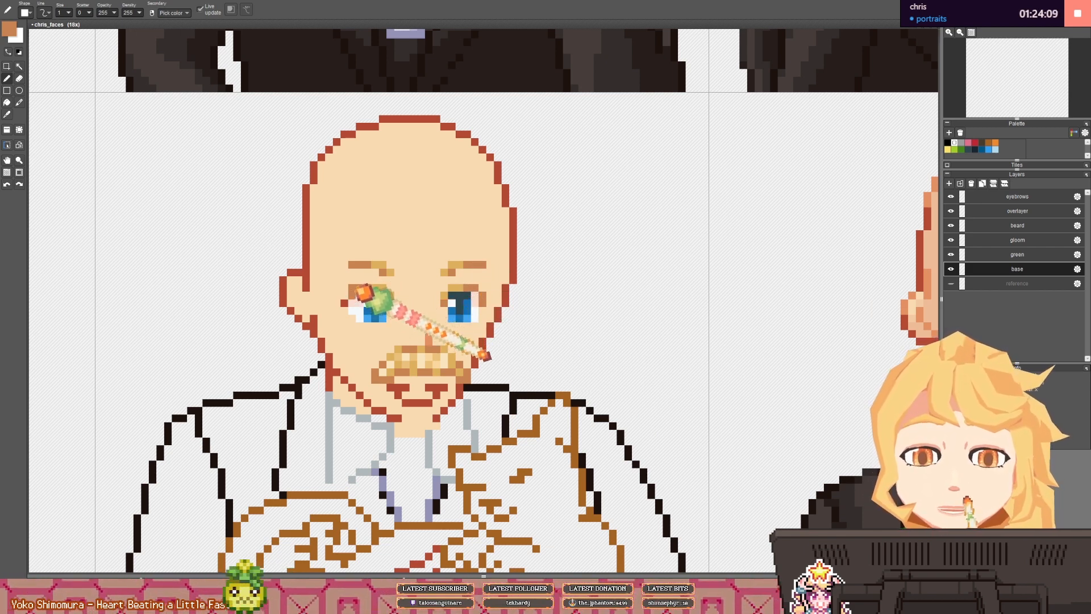
scroll(363, 296, down, 3)
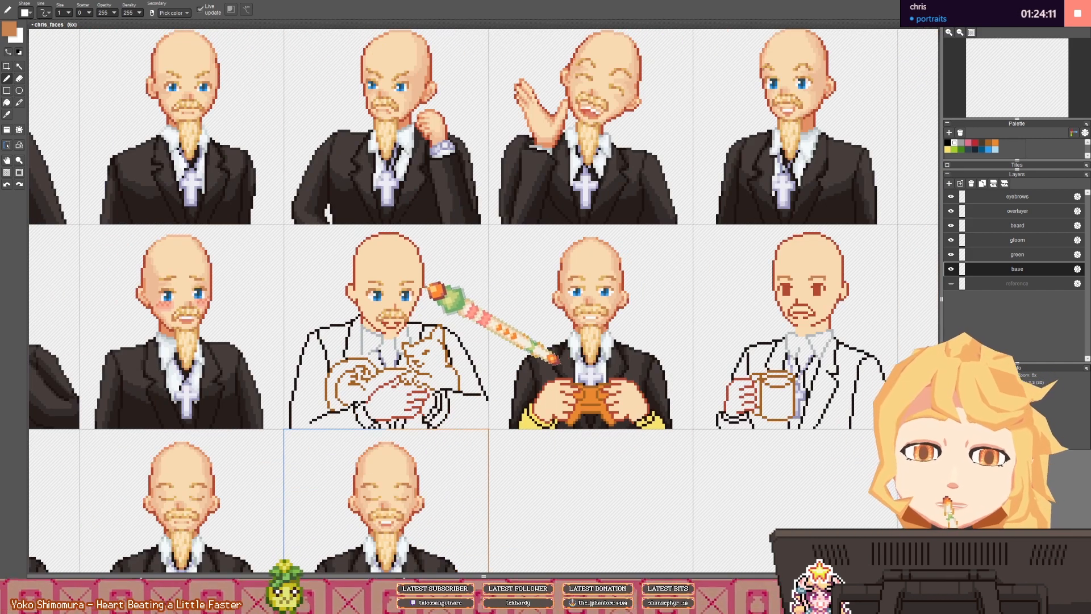
scroll(423, 290, up, 2)
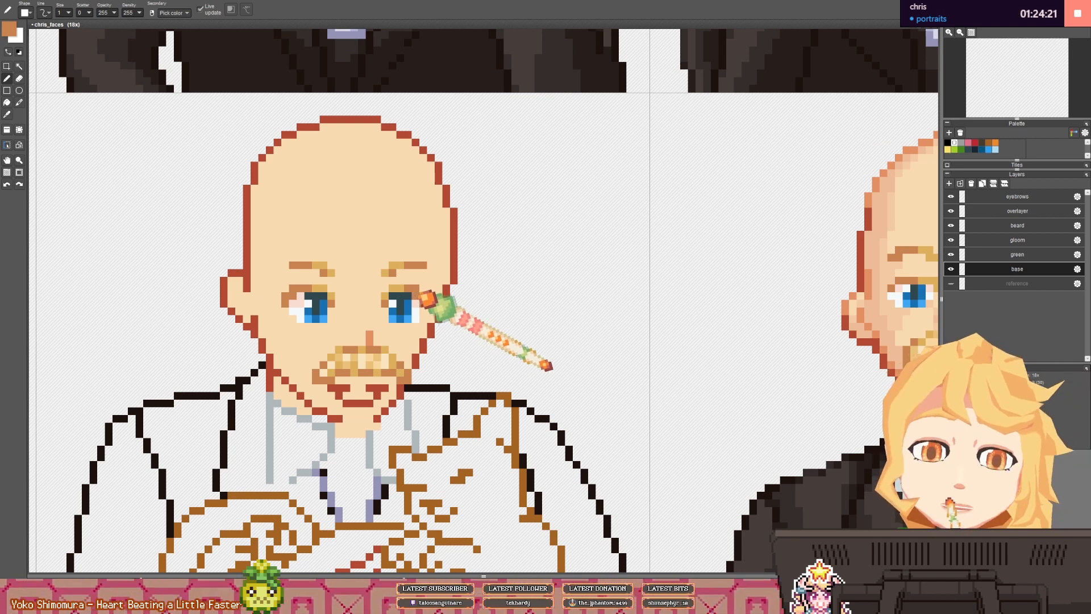
scroll(446, 297, down, 3)
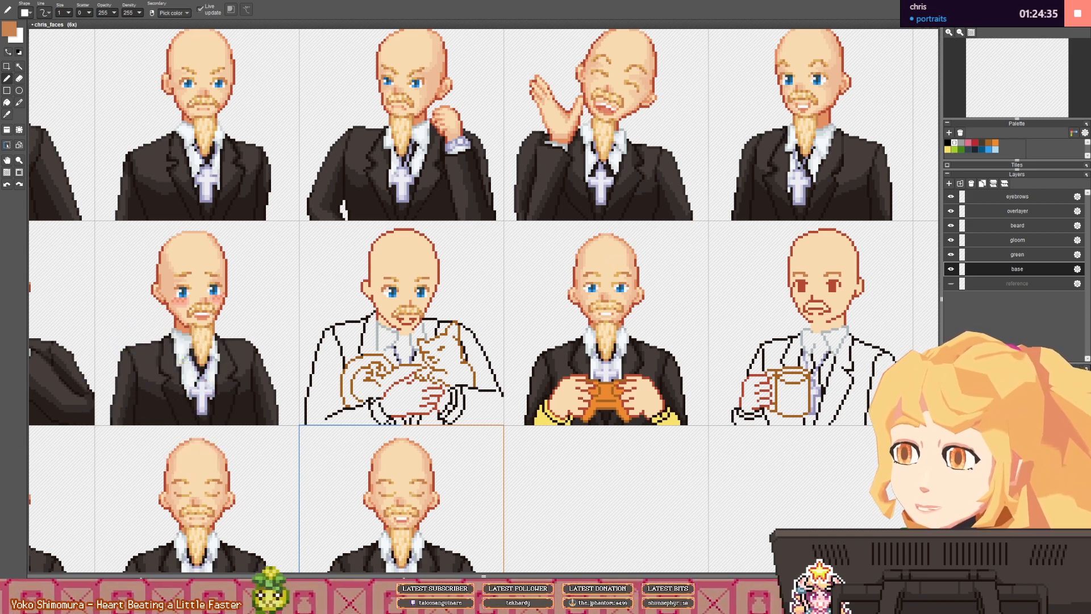
- Switch to the Daily Tasks board in Obsidian and check off Draw and Streamed on the 2022-09-11 card
key(alt+Tab)
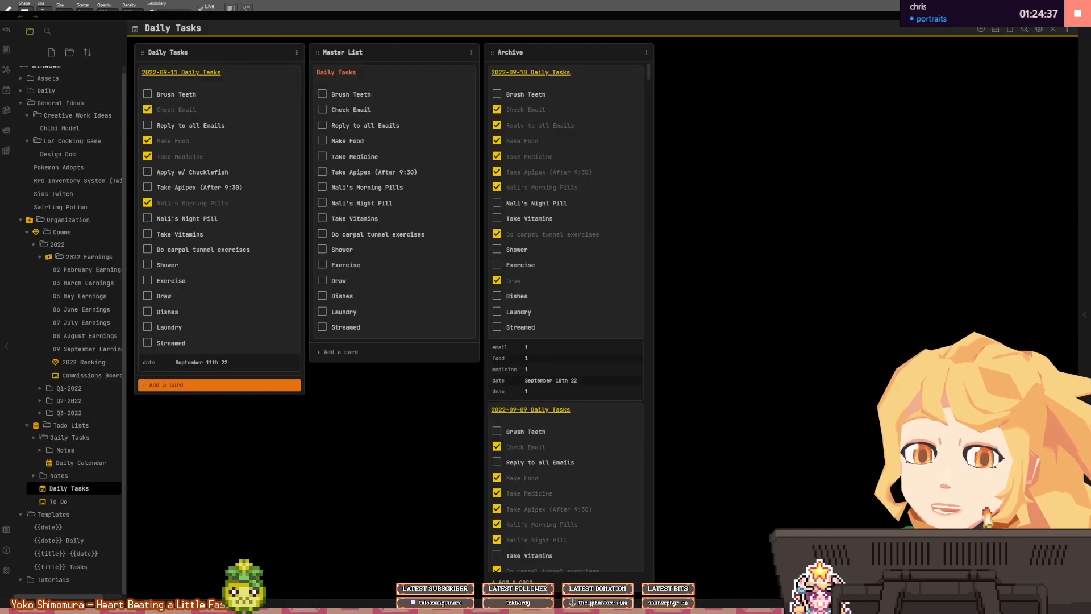
scroll(566, 318, down, 4)
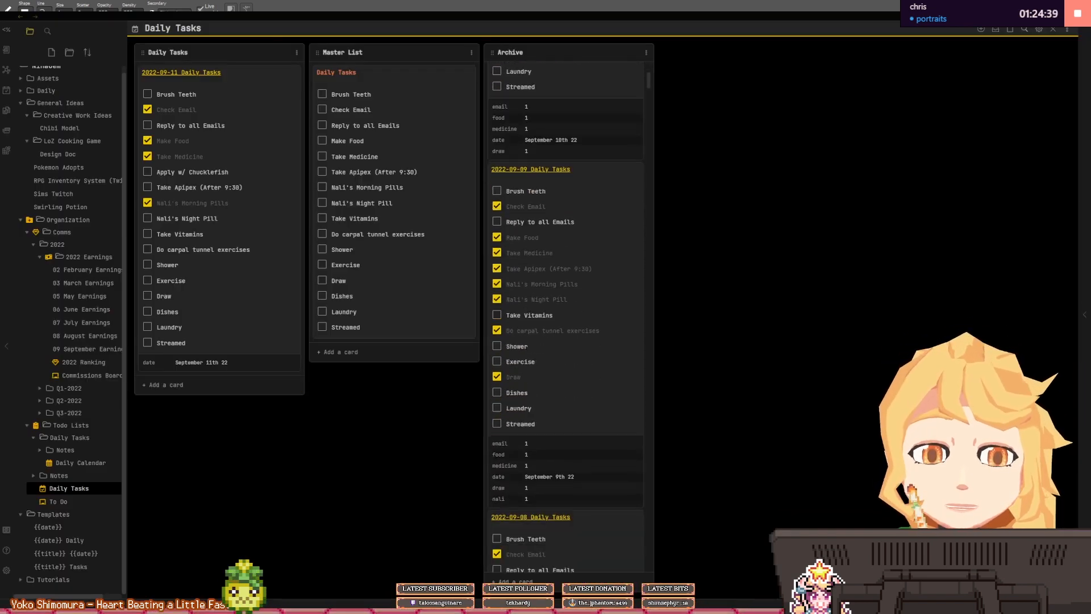
scroll(565, 318, up, 4)
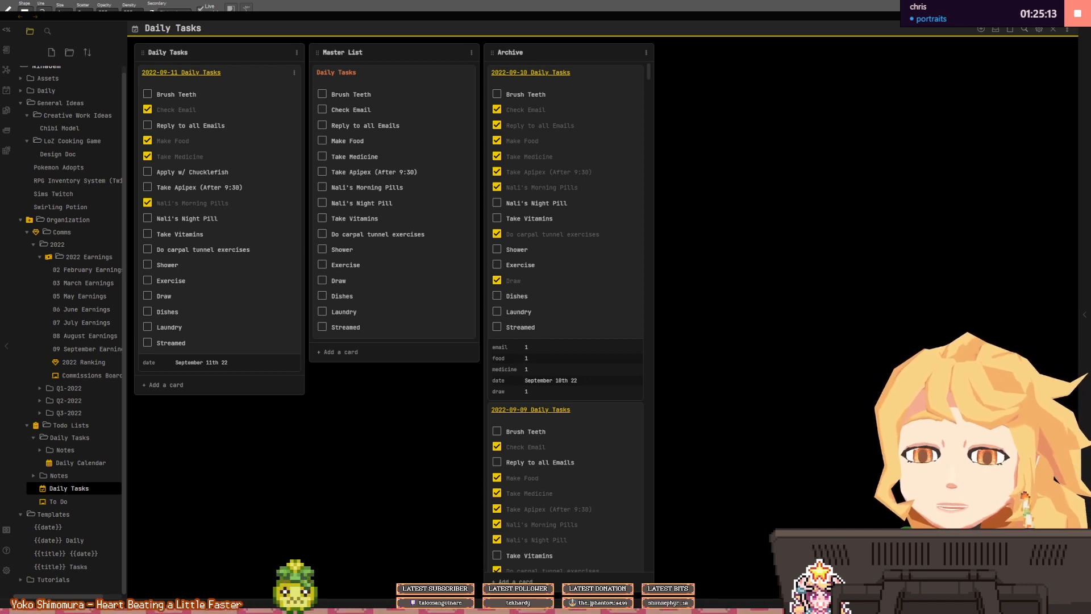
click(147, 296)
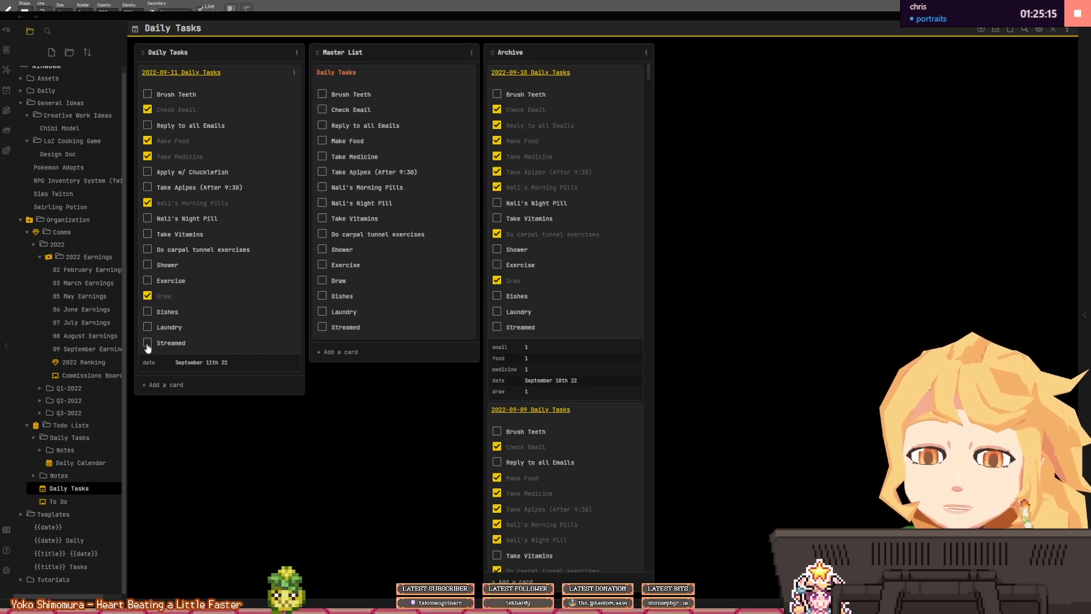
click(147, 342)
- Open the 2022-09-11 Daily Tasks note and set the draw, streamed, medicine, food and email fields to 1
click(186, 74)
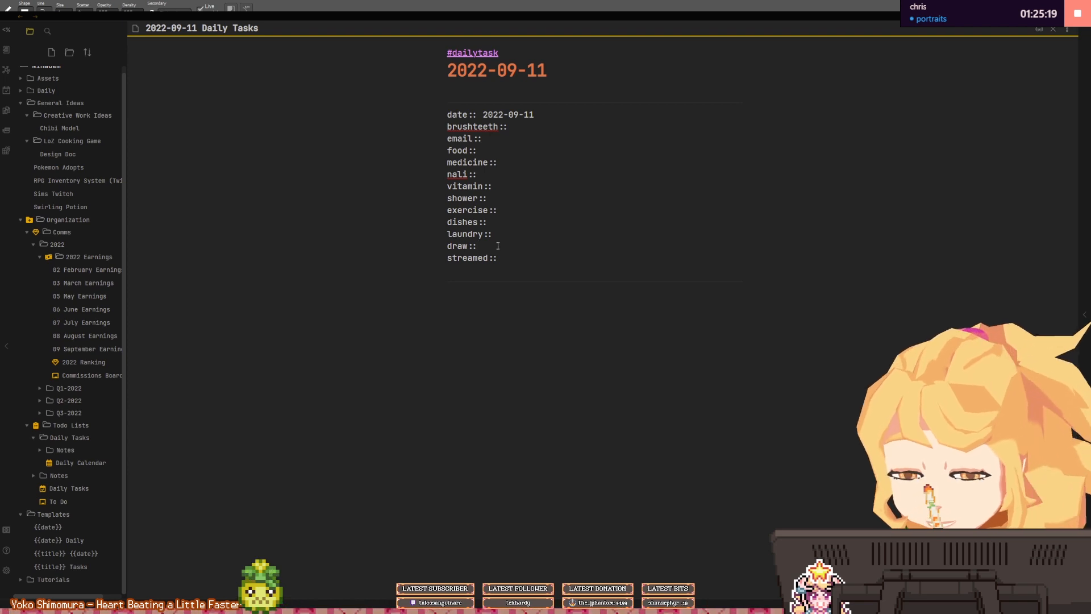
click(508, 255)
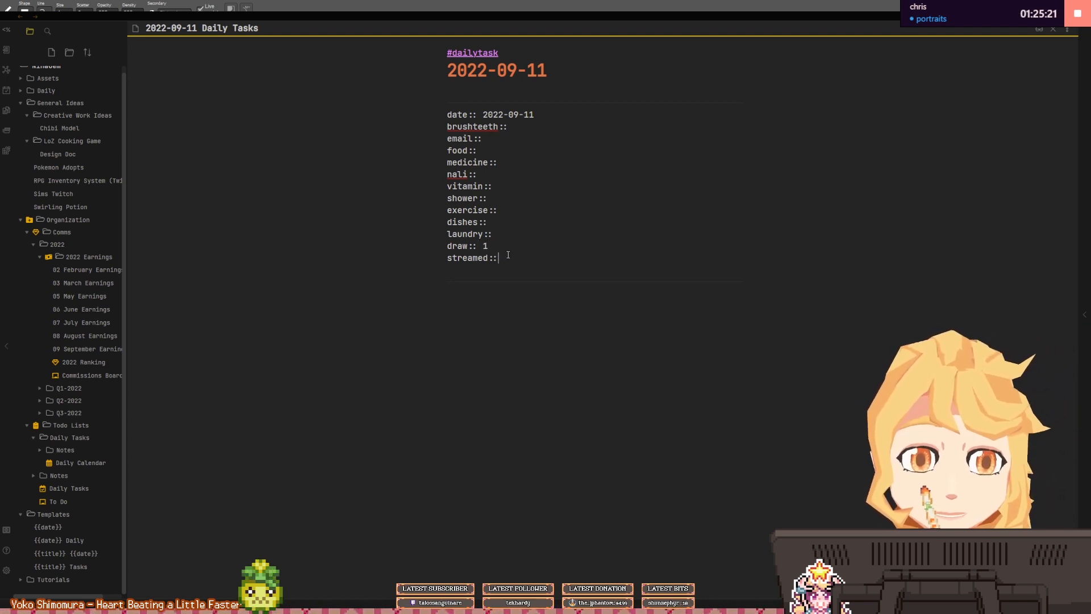
text(1)
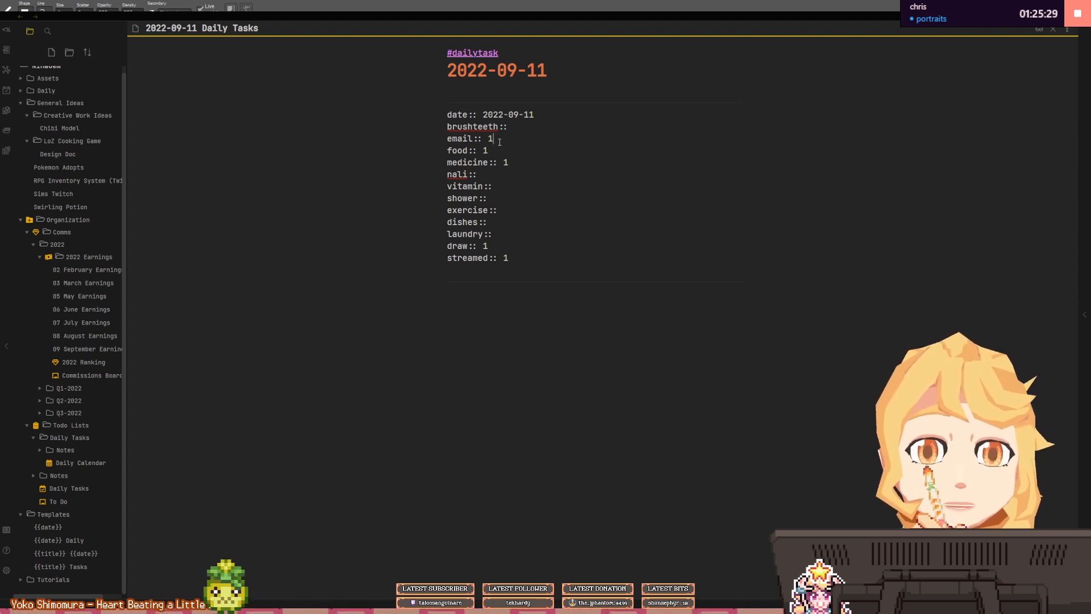
- Look over the To Do board's columns, and return to the Daily Tasks board to check today's card
click(61, 501)
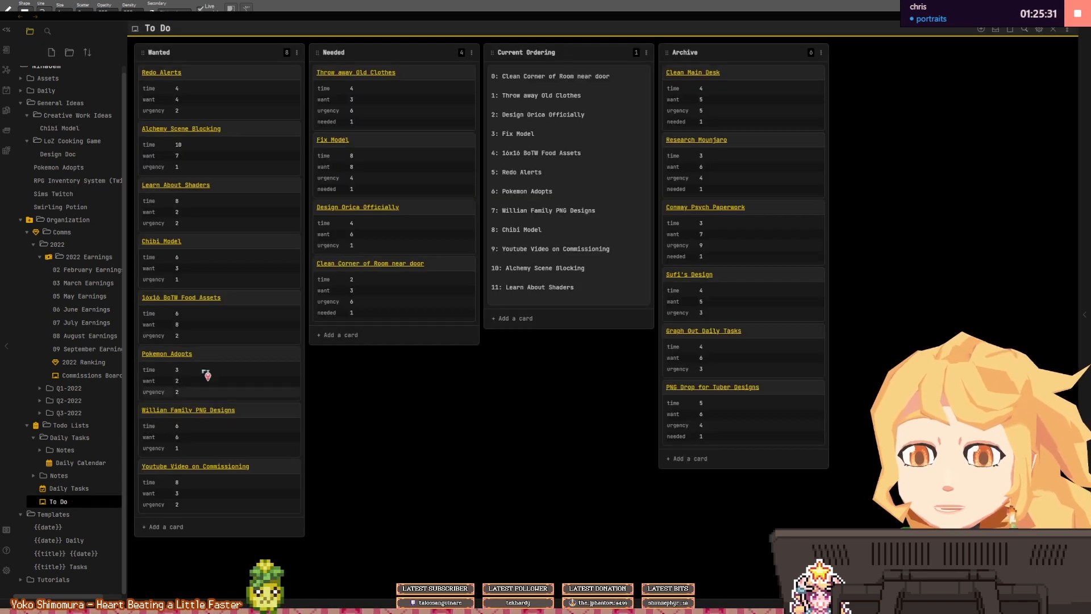
click(71, 488)
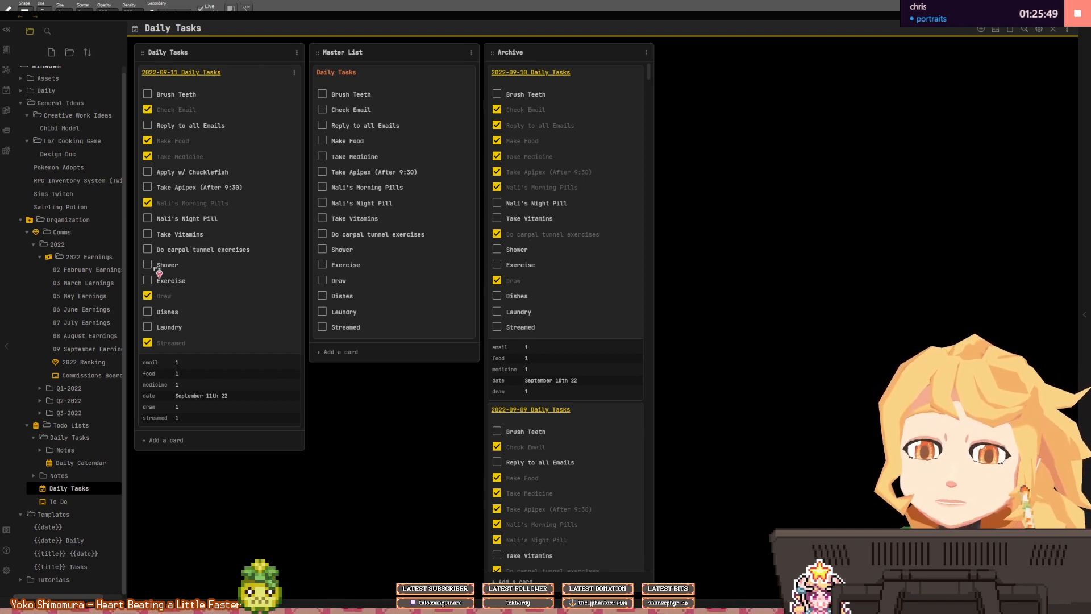
- Open the Daily Calendar and review its Drew, Exercised and Streamed calendars, paging Streamed back to August 2022
click(79, 463)
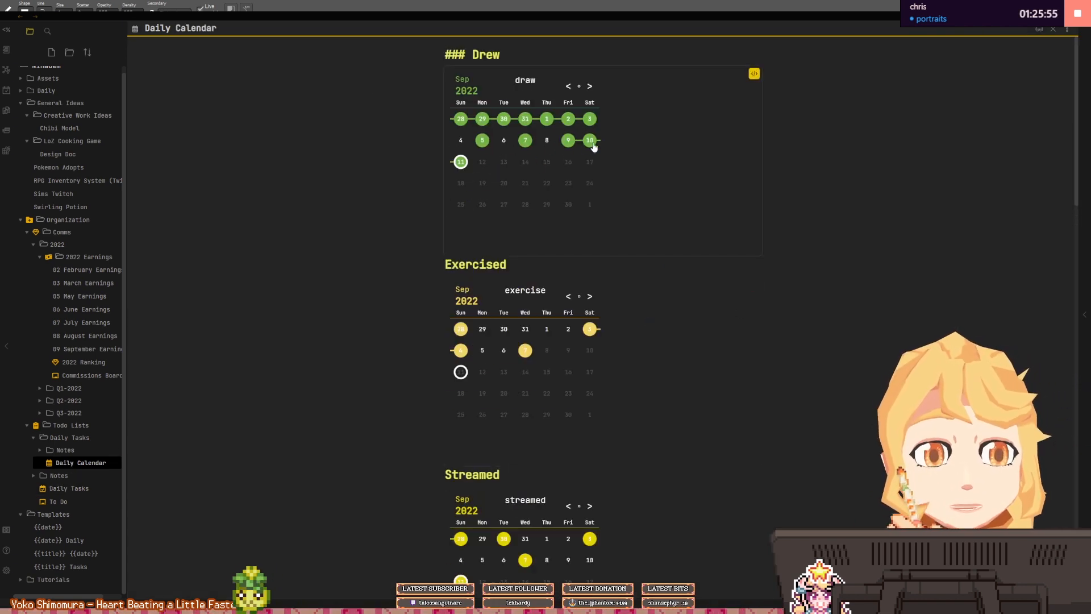
scroll(469, 177, down, 2)
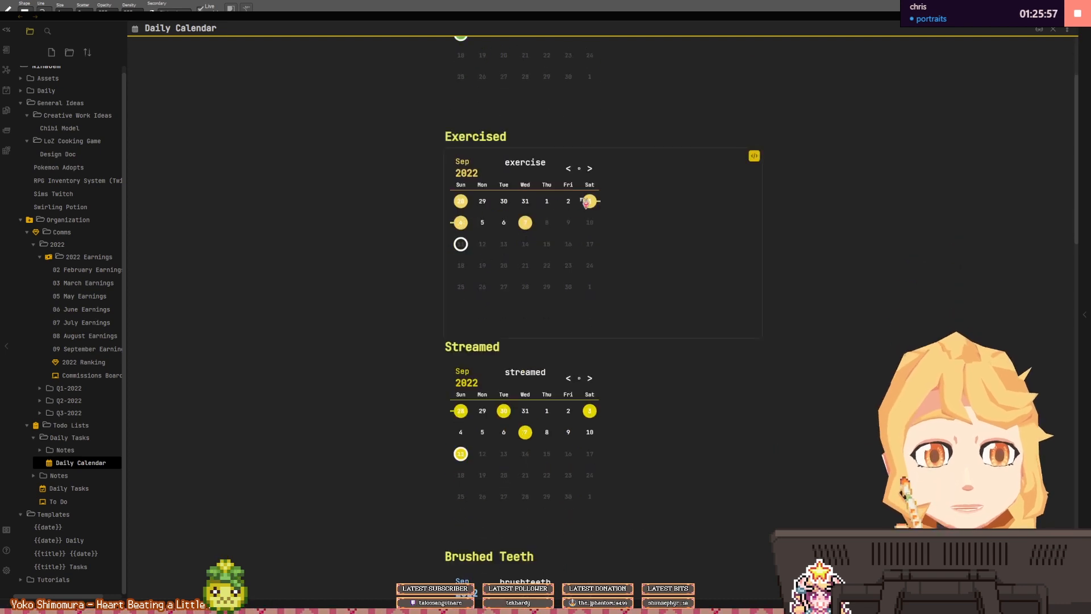
scroll(508, 241, down, 3)
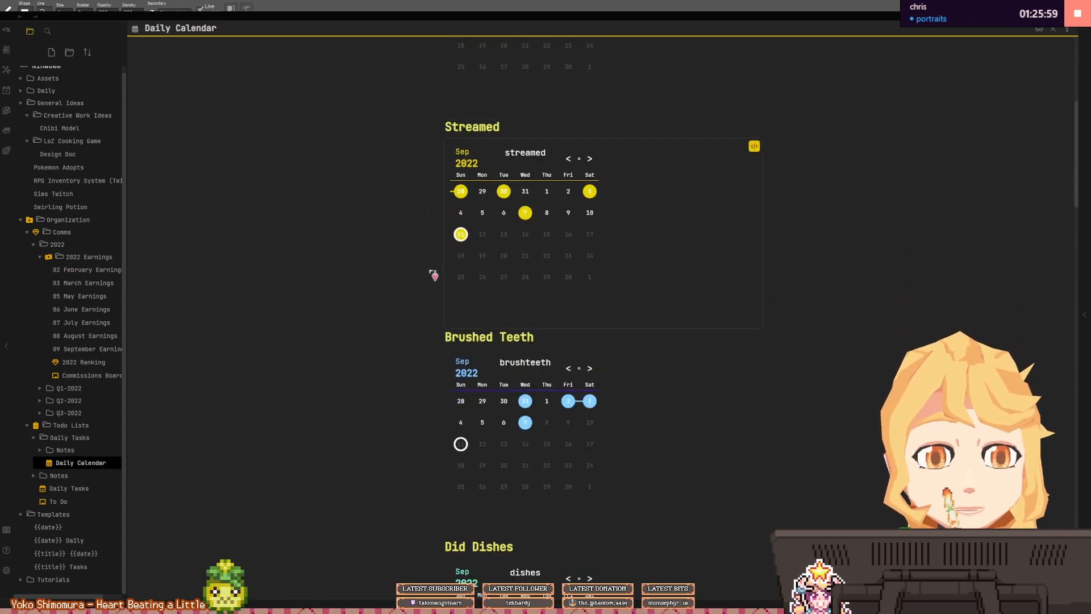
click(568, 160)
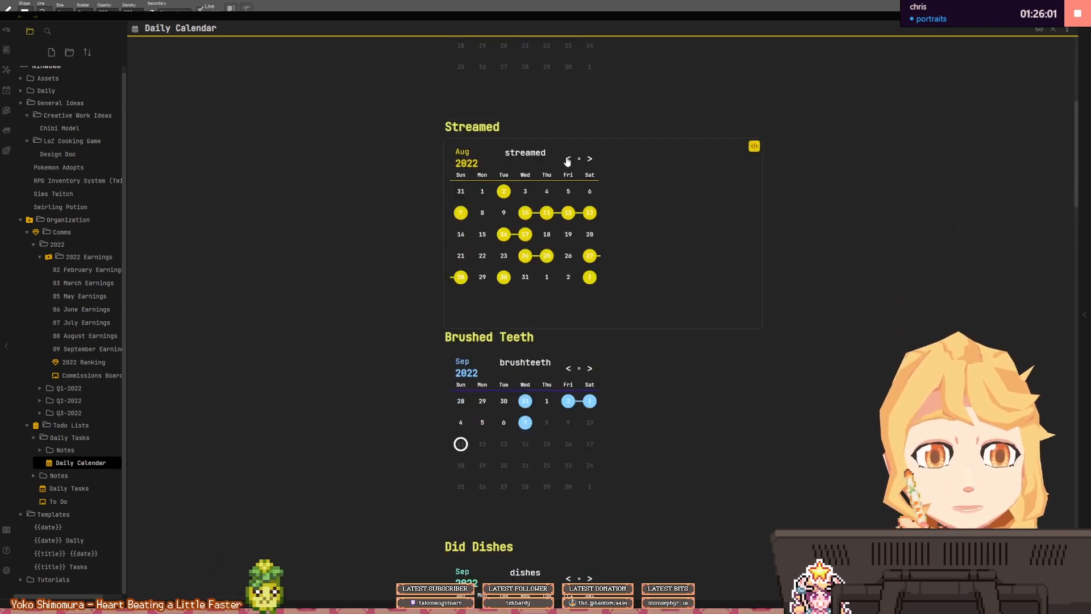
click(568, 160)
click(588, 161)
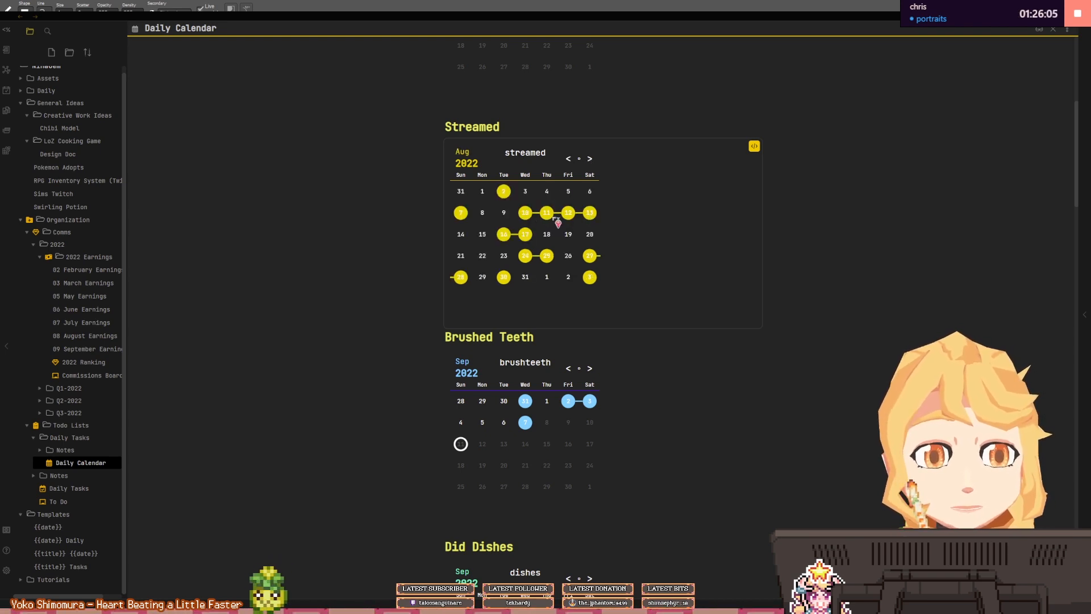
- Check the previous month of the Brushed Teeth and Did Dishes calendars, returning each to September 2022
scroll(621, 228, down, 3)
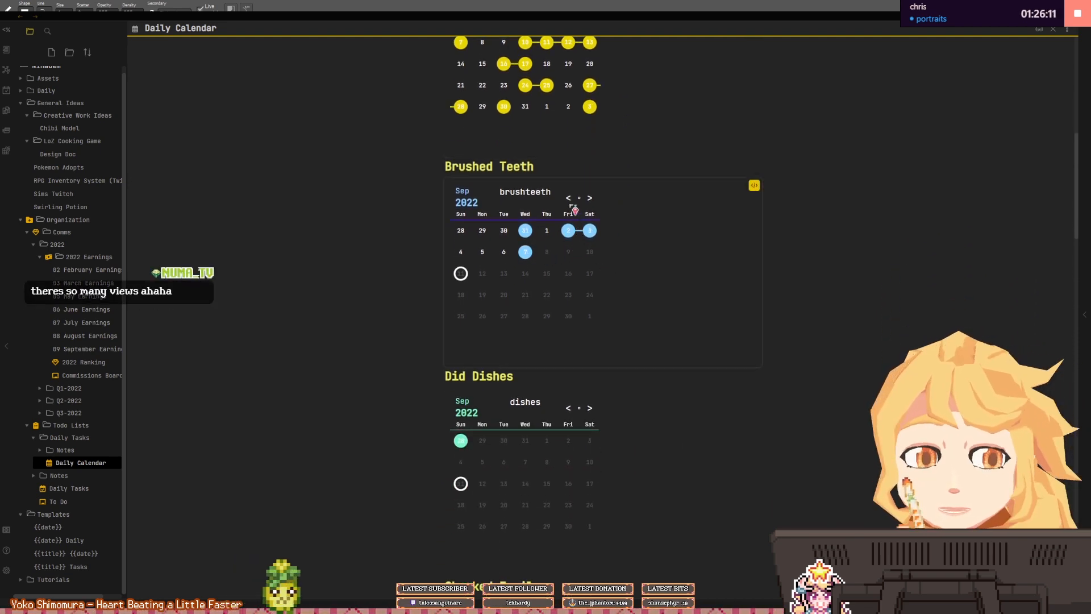
click(569, 198)
click(590, 199)
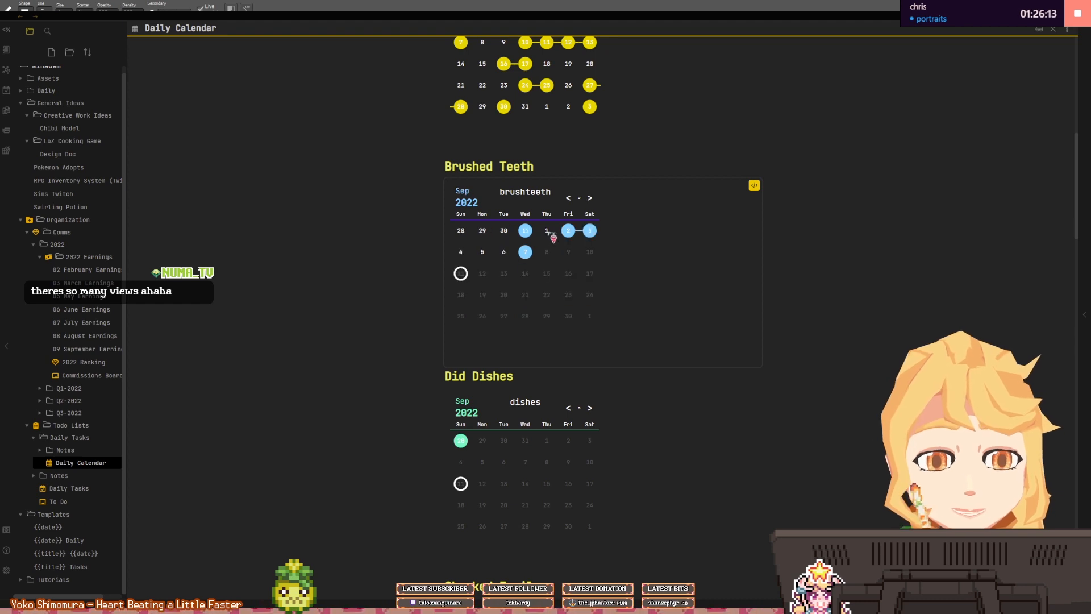
scroll(512, 311, down, 2)
click(568, 280)
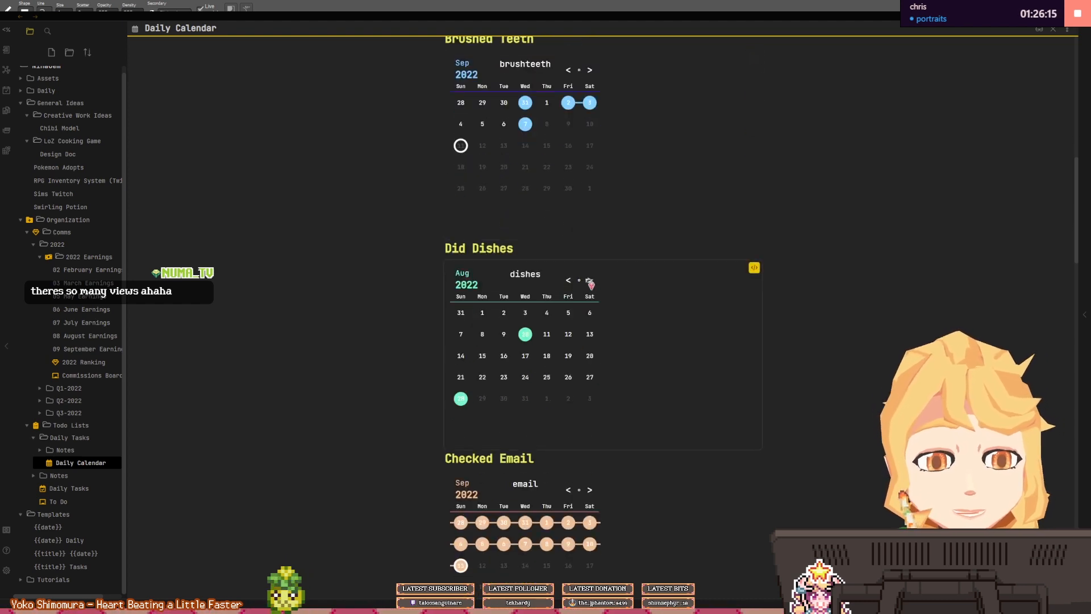
click(589, 280)
- Check August 2022 in the Checked Email calendar, return it to September, and view the Ate All Meals calendar
scroll(524, 328, down, 2)
scroll(524, 327, down, 1)
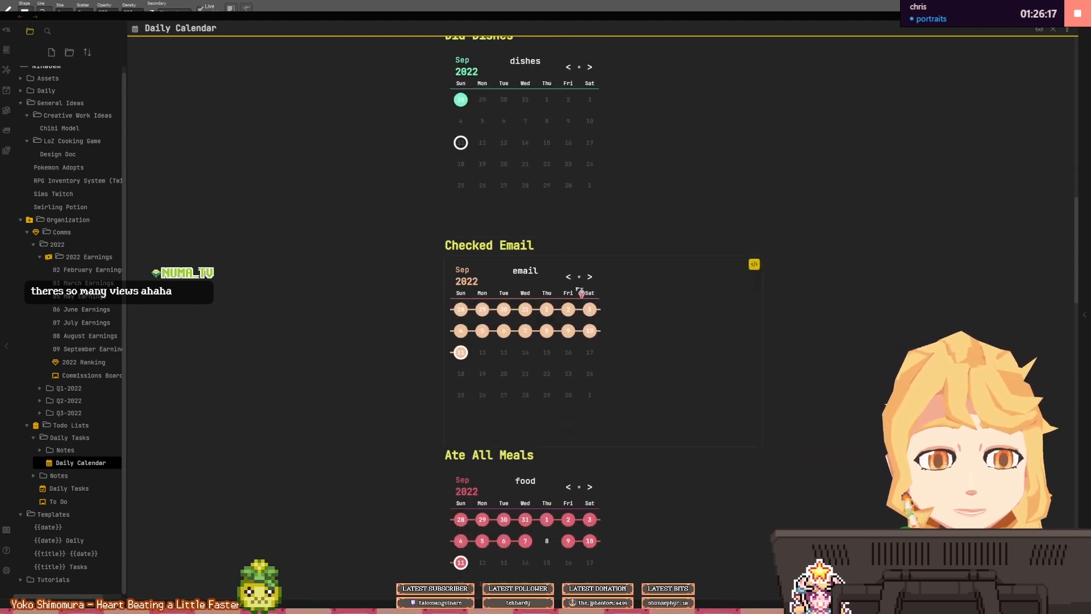
click(568, 276)
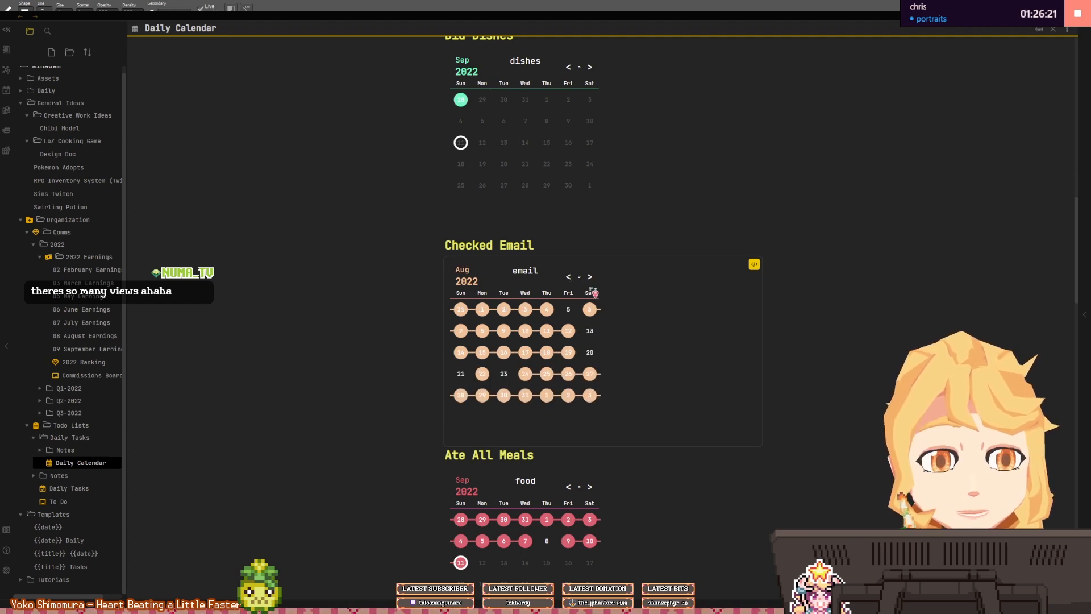
click(590, 277)
scroll(575, 407, down, 3)
scroll(546, 375, down, 5)
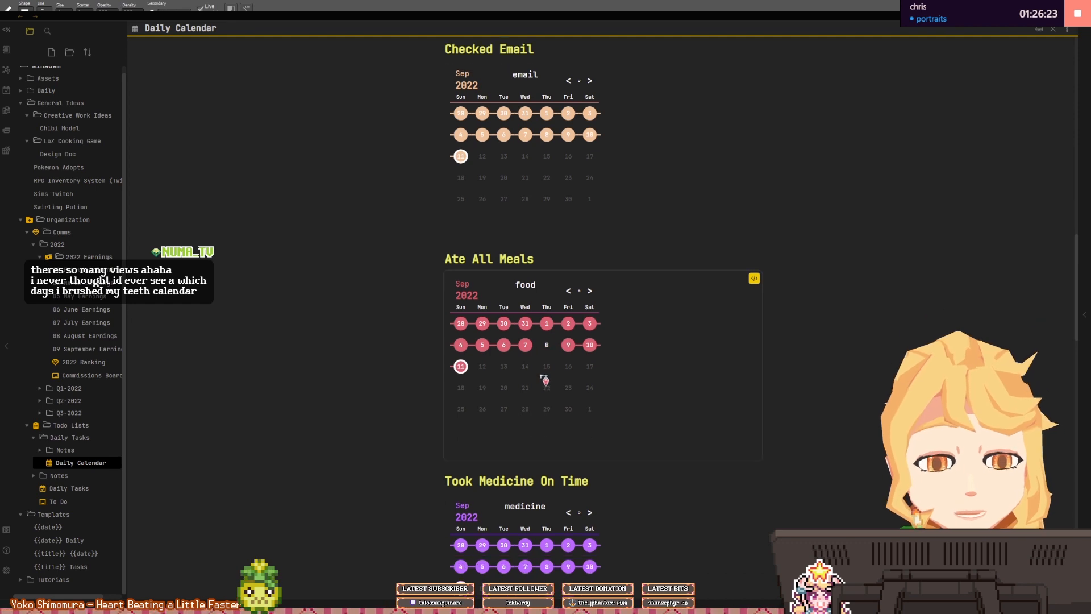
- Review the medicine and shower calendars, and page the Laundry calendar back a month and forward to September 2022
scroll(495, 359, down, 2)
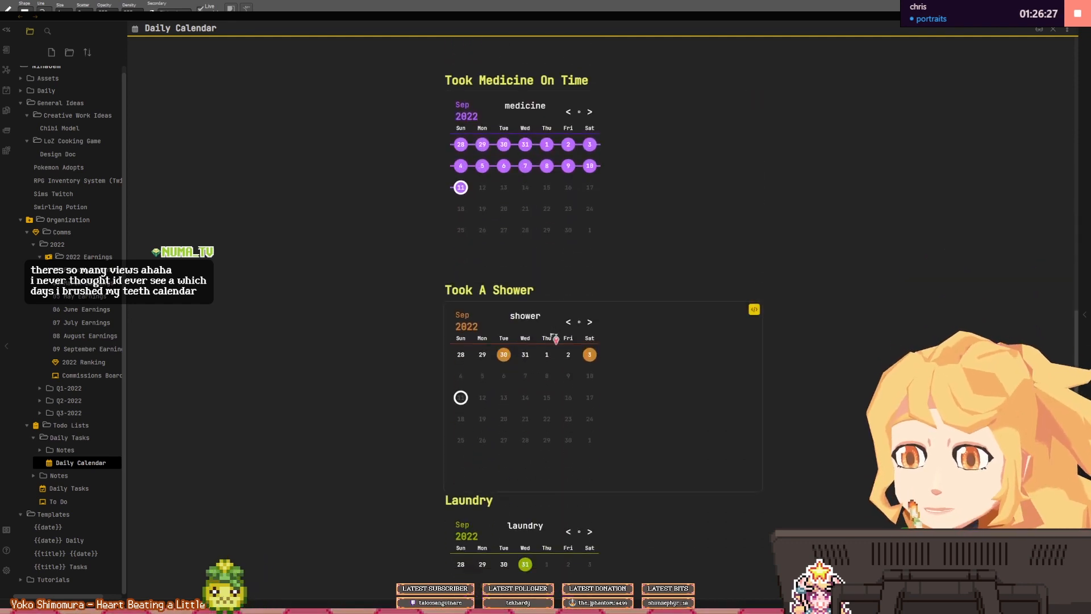
scroll(601, 360, down, 5)
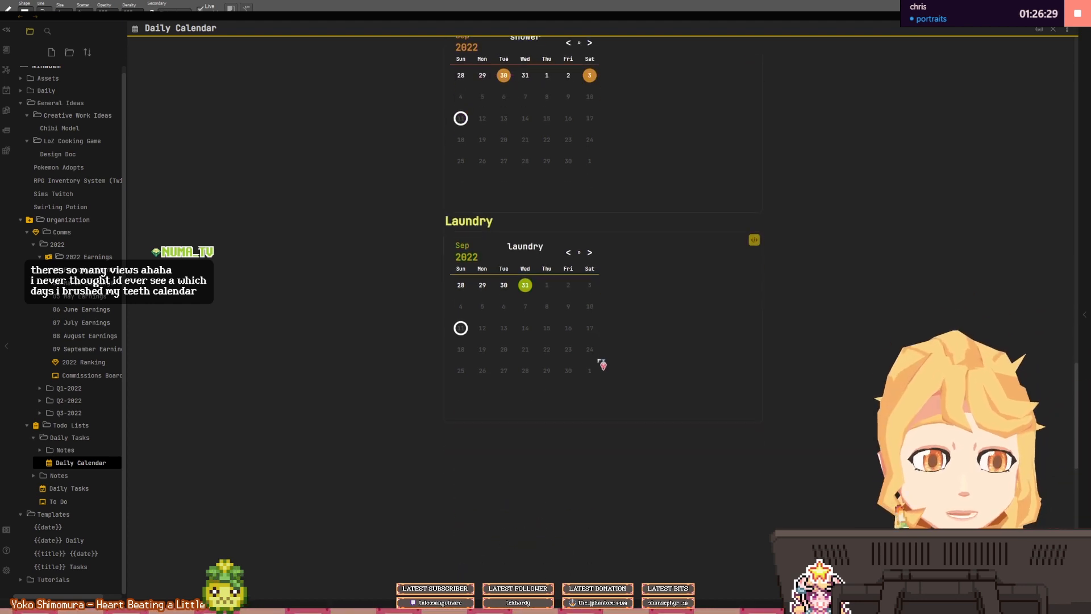
click(569, 233)
click(589, 234)
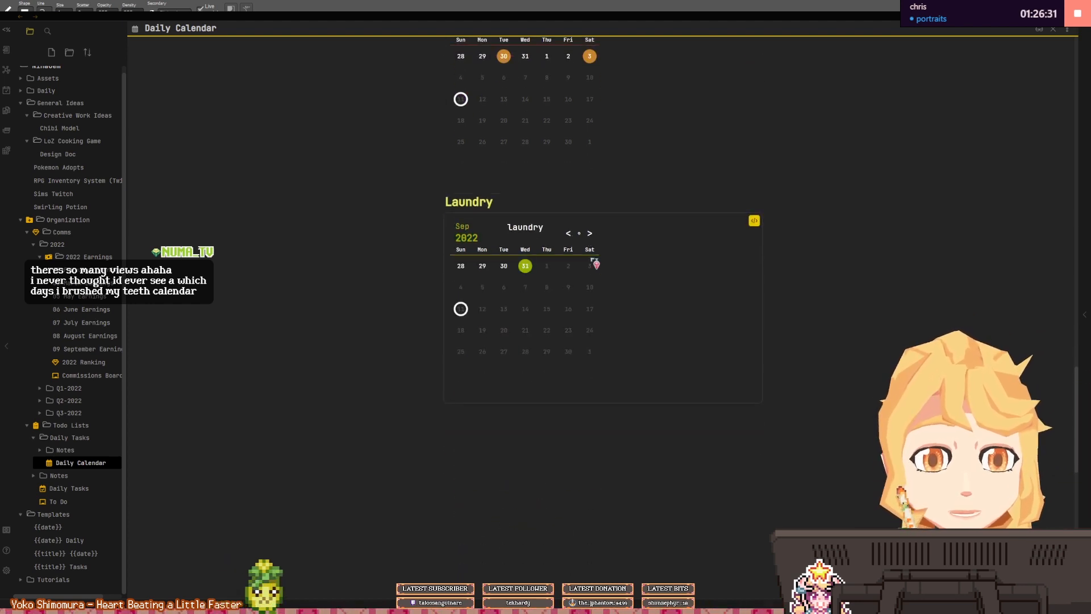
click(568, 234)
click(589, 234)
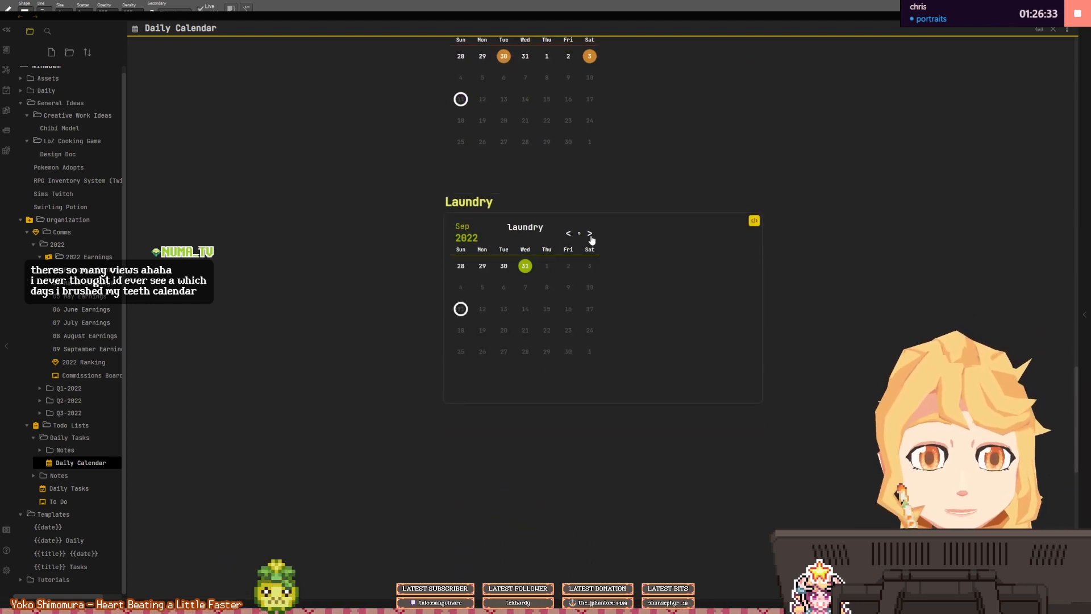
- Look back over the habit calendars, from Laundry up to Exercised and down again to Took A Shower
scroll(622, 323, up, 3)
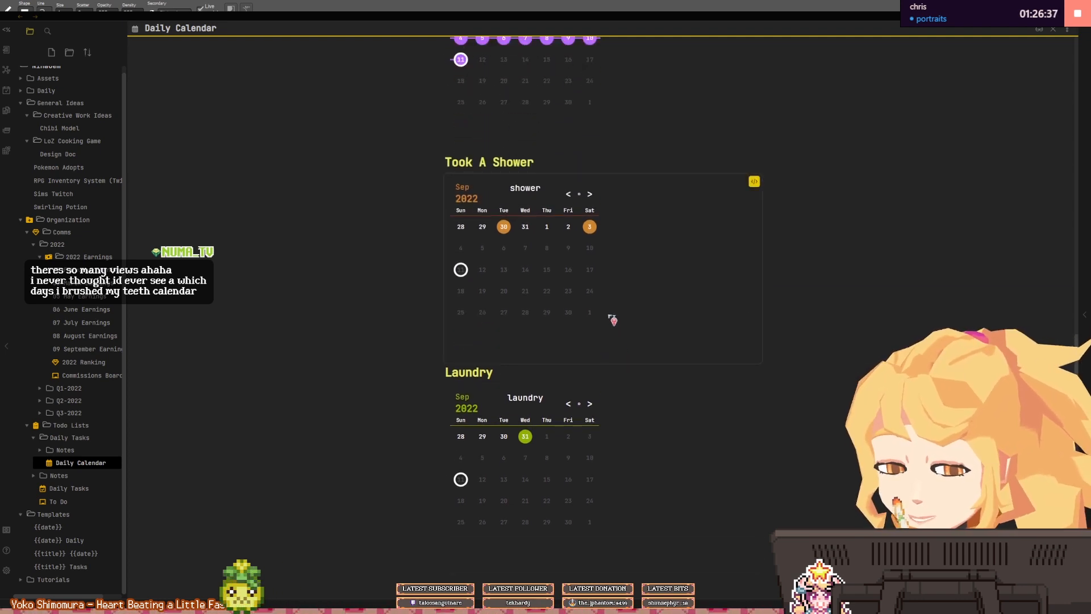
scroll(602, 321, up, 10)
scroll(599, 329, up, 7)
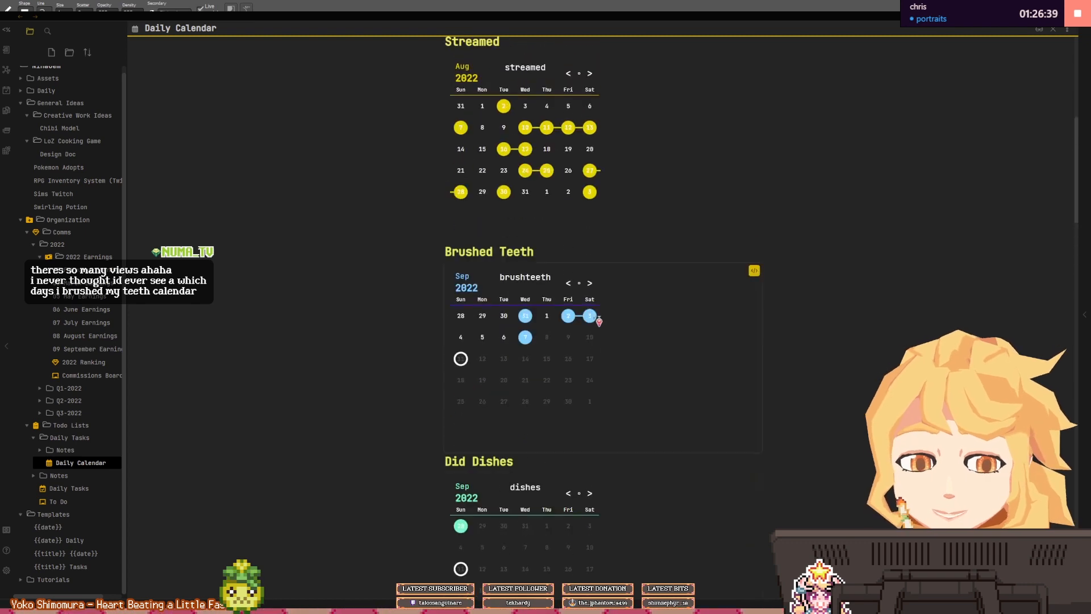
scroll(601, 341, down, 2)
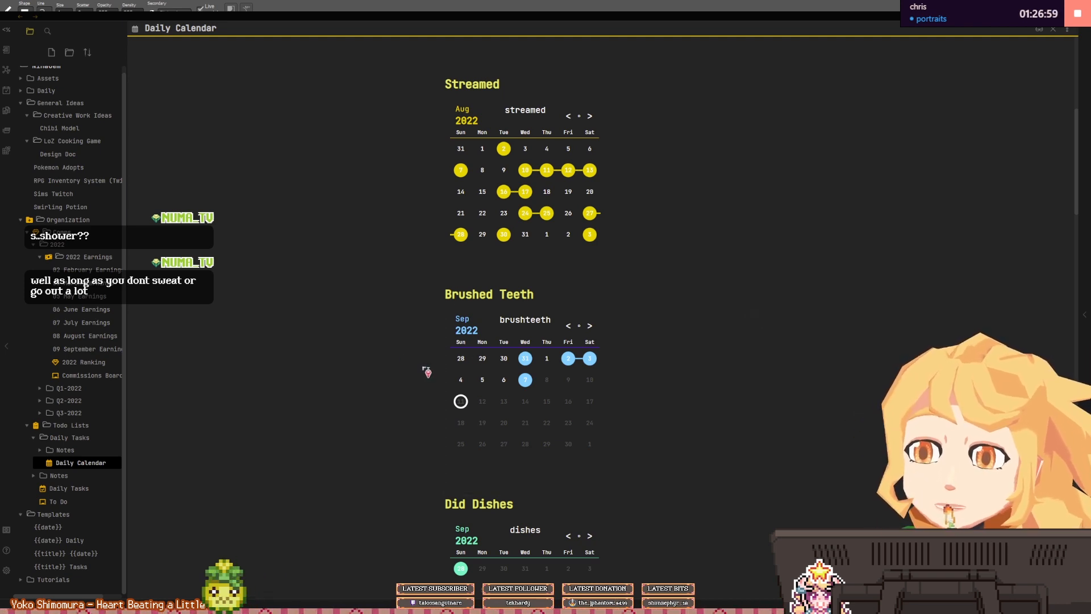
scroll(426, 373, up, 1)
scroll(426, 373, up, 3)
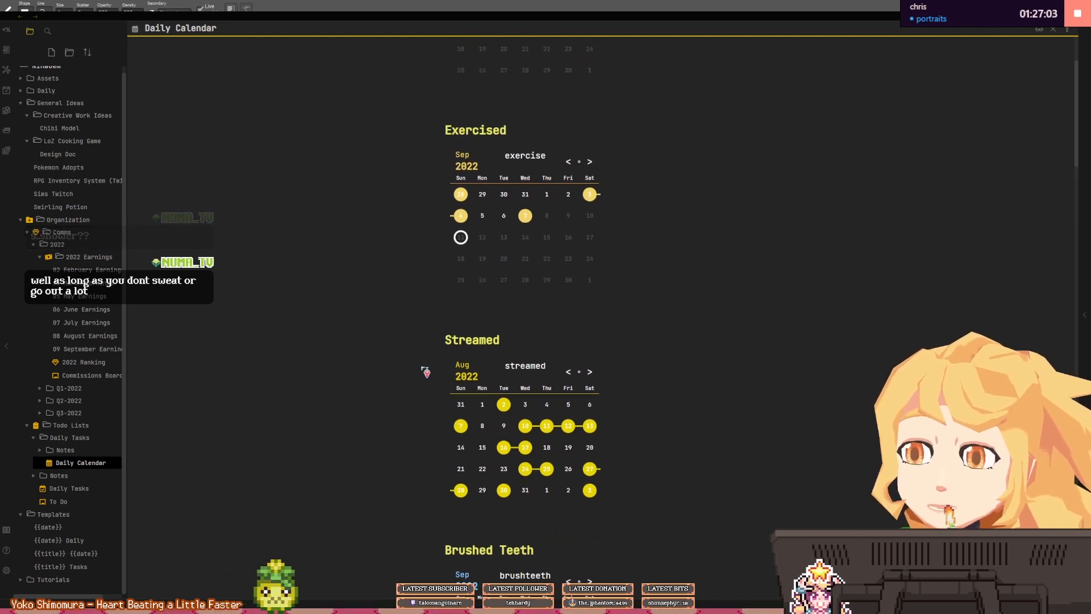
scroll(426, 372, down, 10)
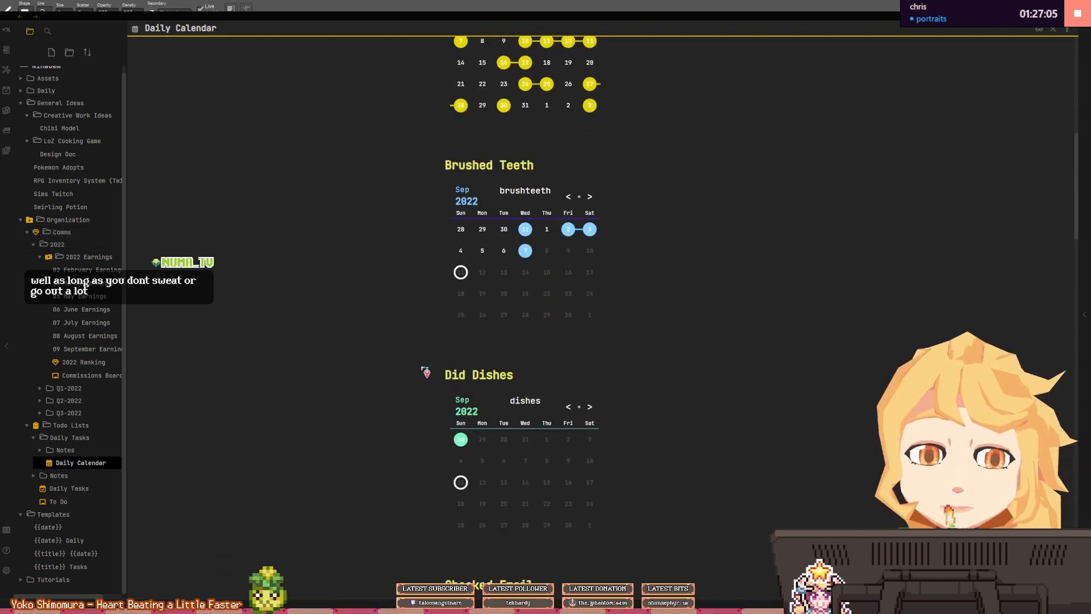
scroll(426, 372, down, 8)
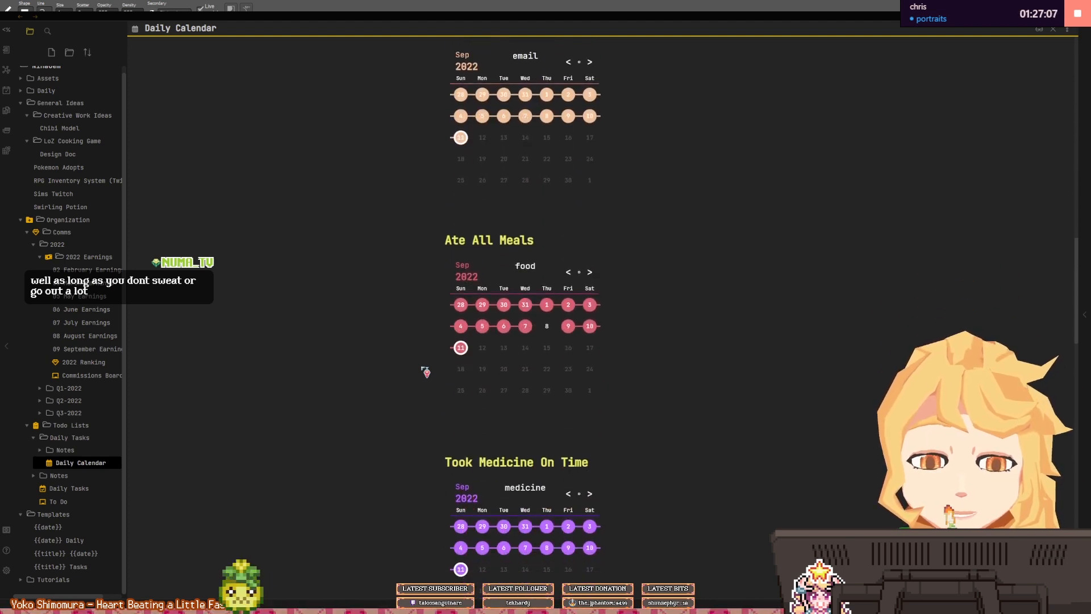
scroll(426, 372, down, 1)
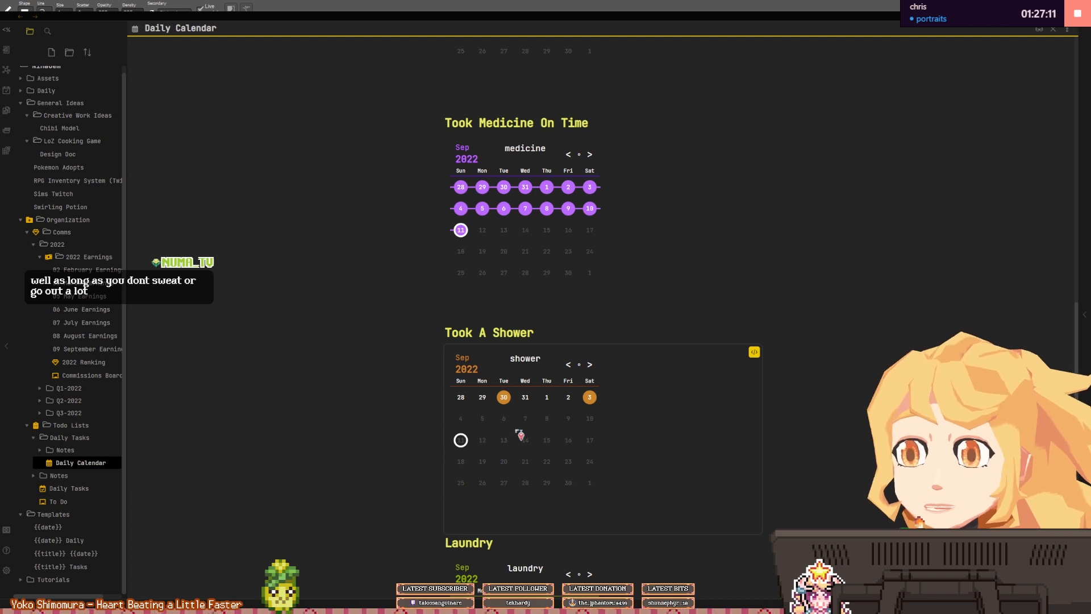
- View the To Do board, open the Daily Tasks board and mark Take Apipex (After 9:30) as done on the 2022-09-11 card
click(57, 502)
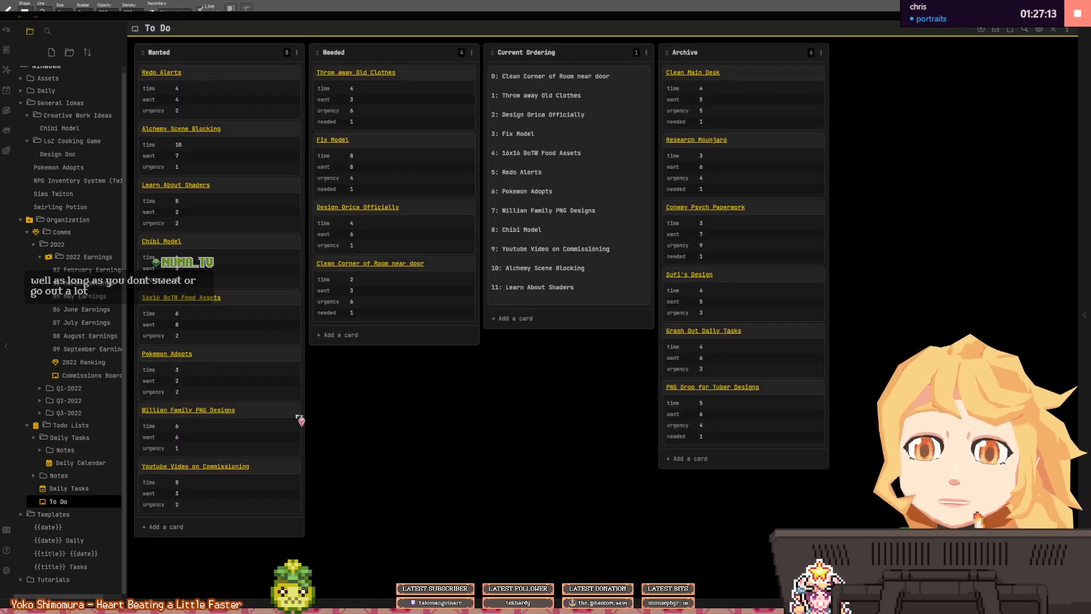
click(68, 488)
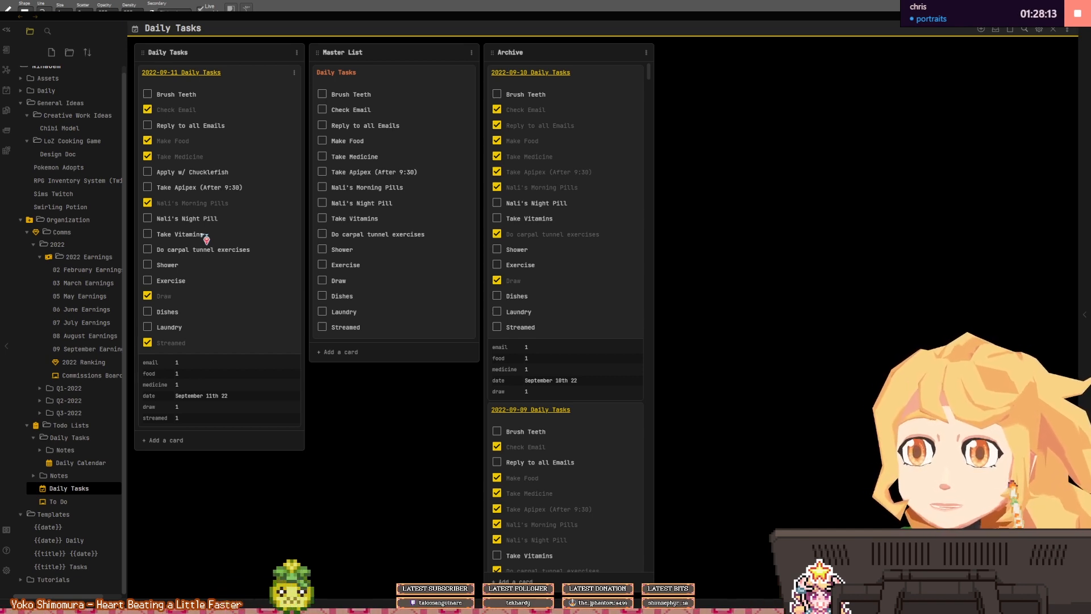
right_click(429, 126)
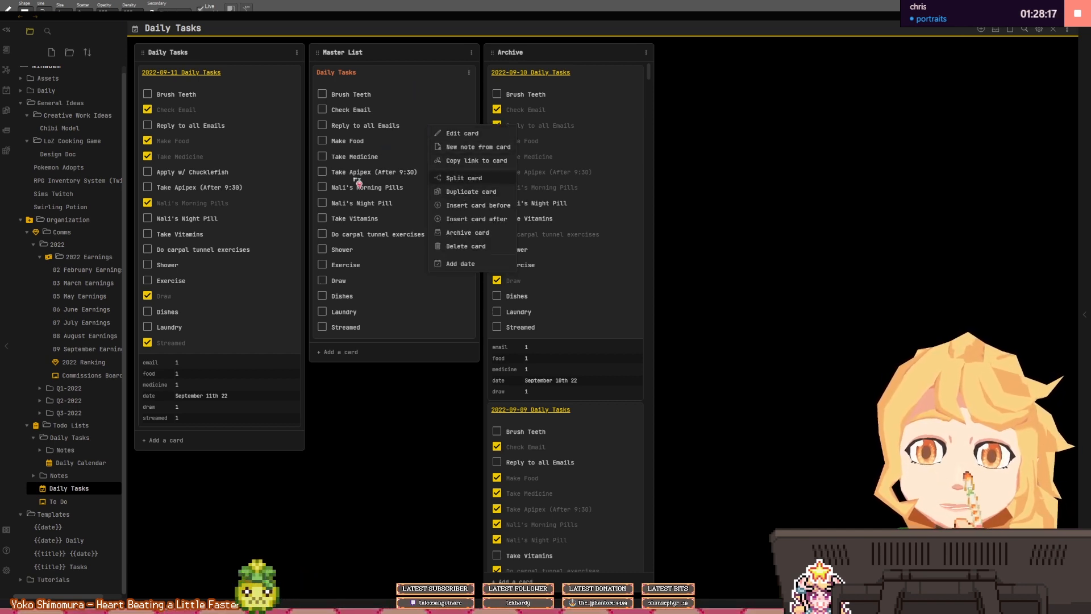
click(408, 127)
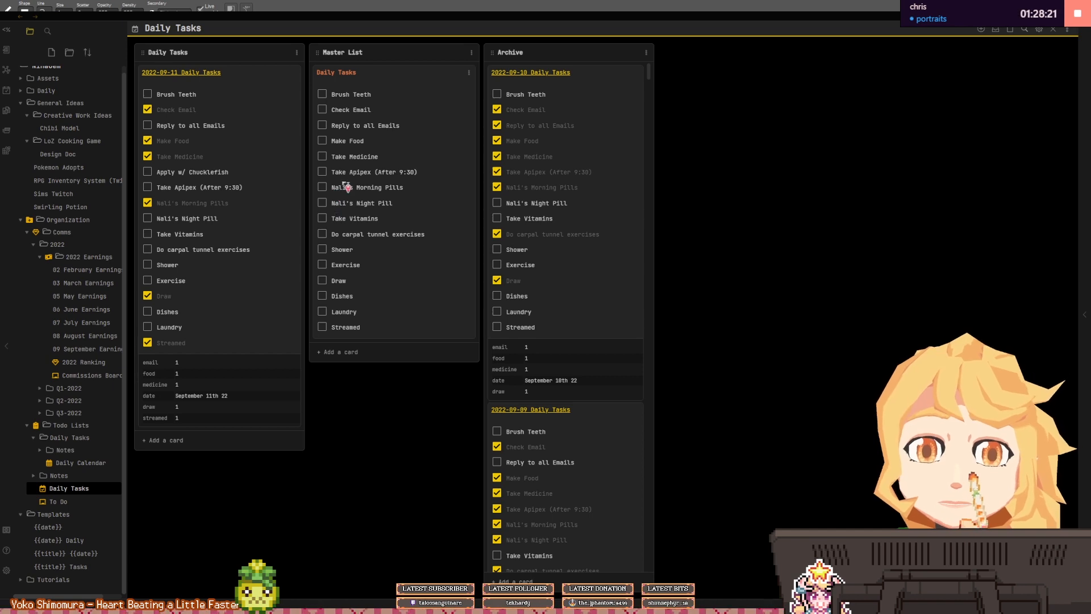
click(149, 188)
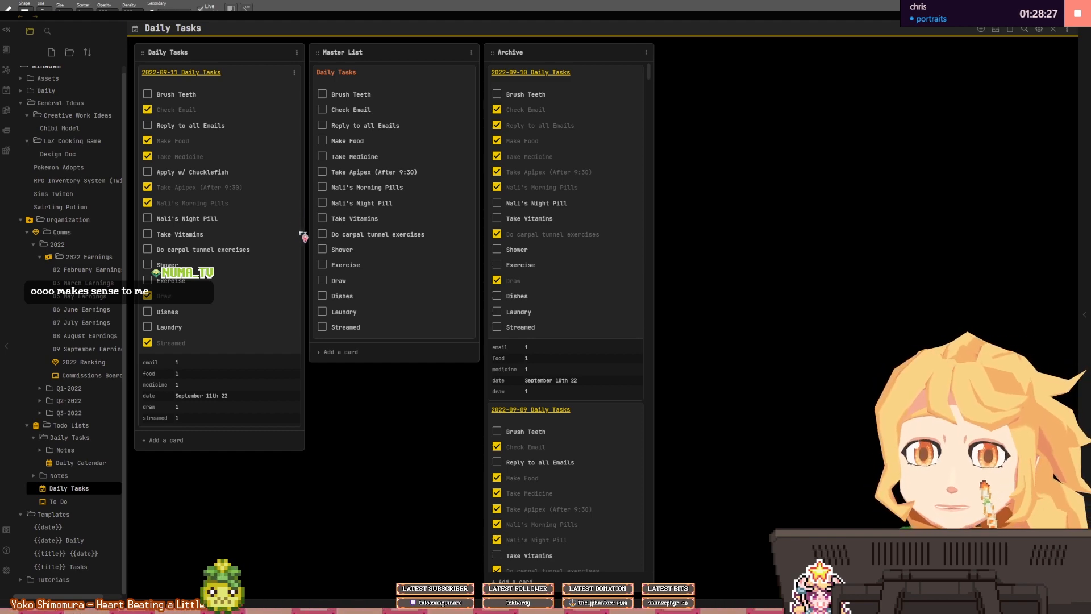
- Switch to Pyxel Edit and colour the neck area beneath the cat-holding portrait's chin with the orange skin-shadow colour
key(alt+Tab)
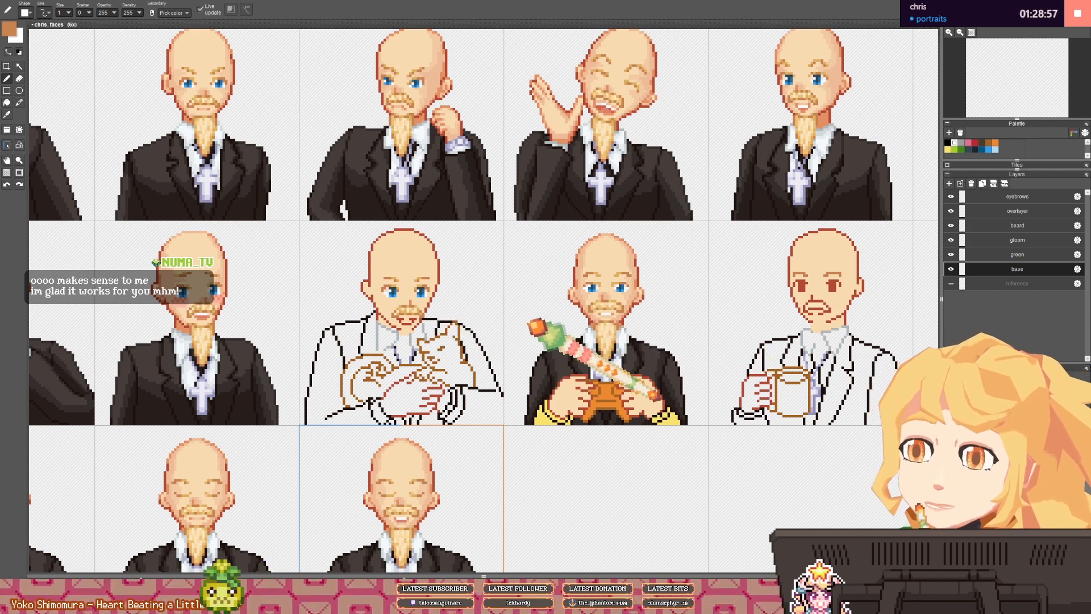
drag(528, 323, 507, 322)
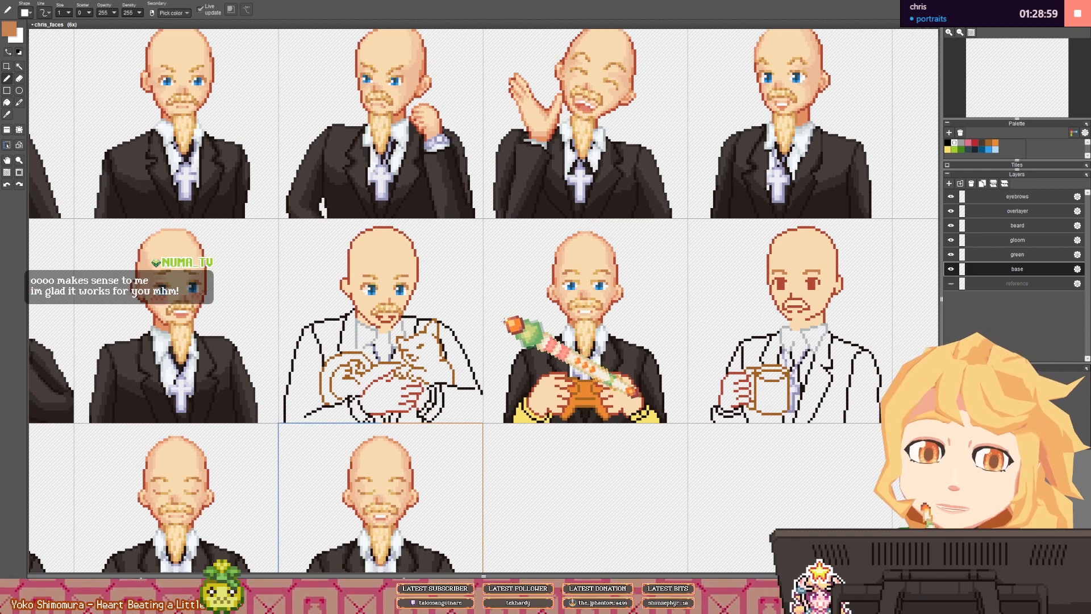
scroll(408, 321, up, 1)
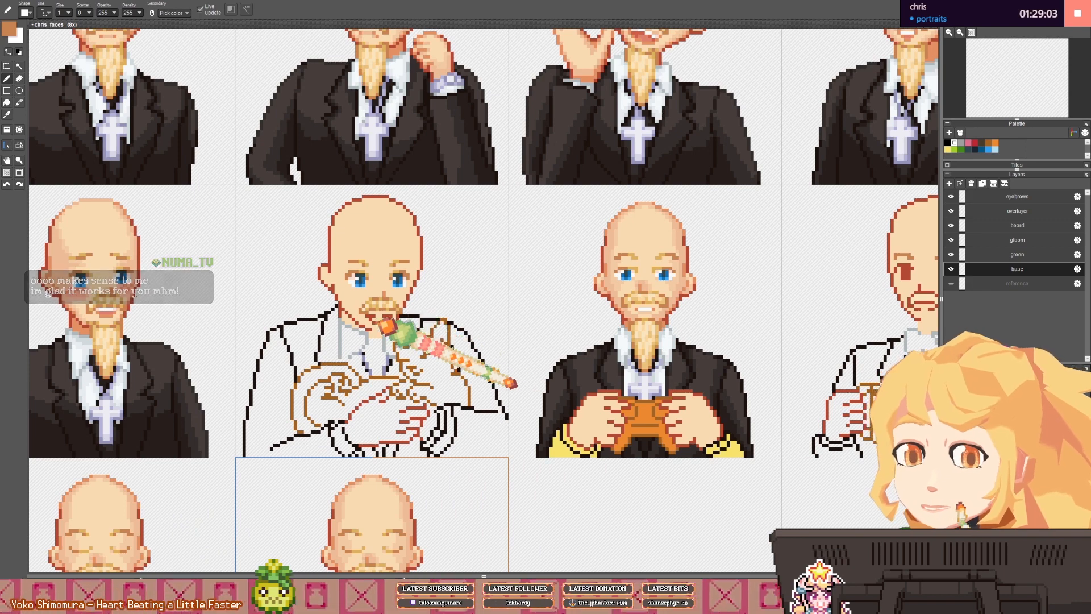
scroll(380, 322, up, 5)
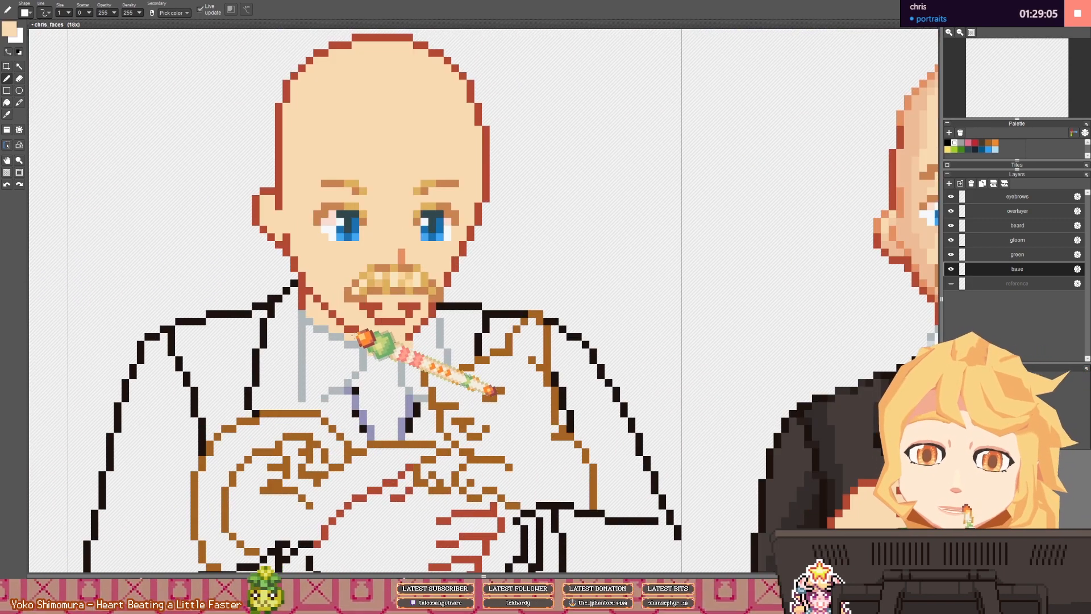
scroll(398, 341, down, 5)
scroll(339, 334, up, 4)
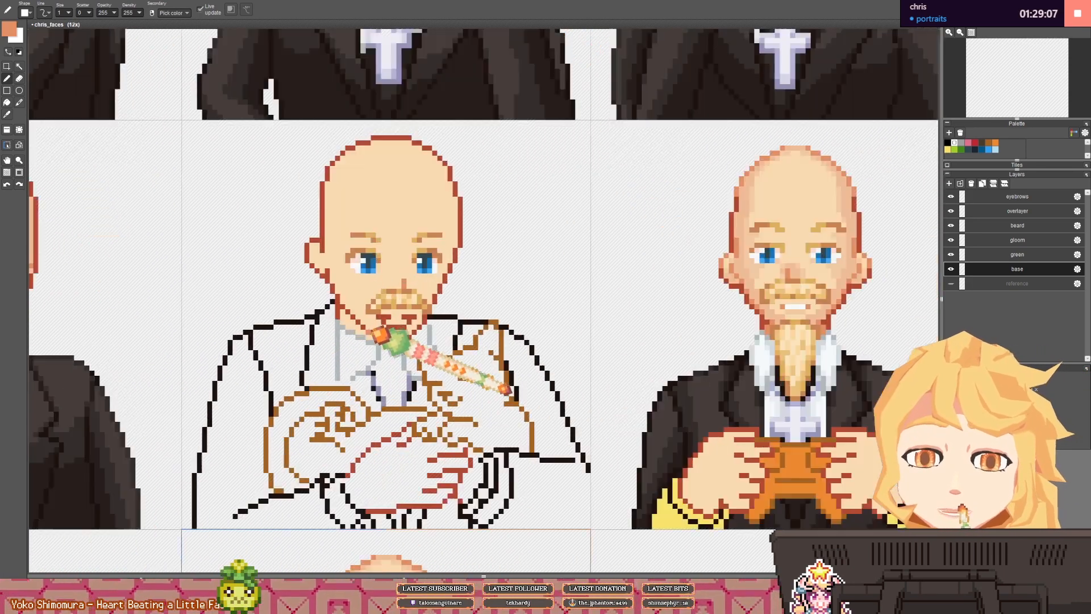
scroll(370, 330, up, 1)
drag(361, 332, 352, 332)
key(f)
click(349, 326)
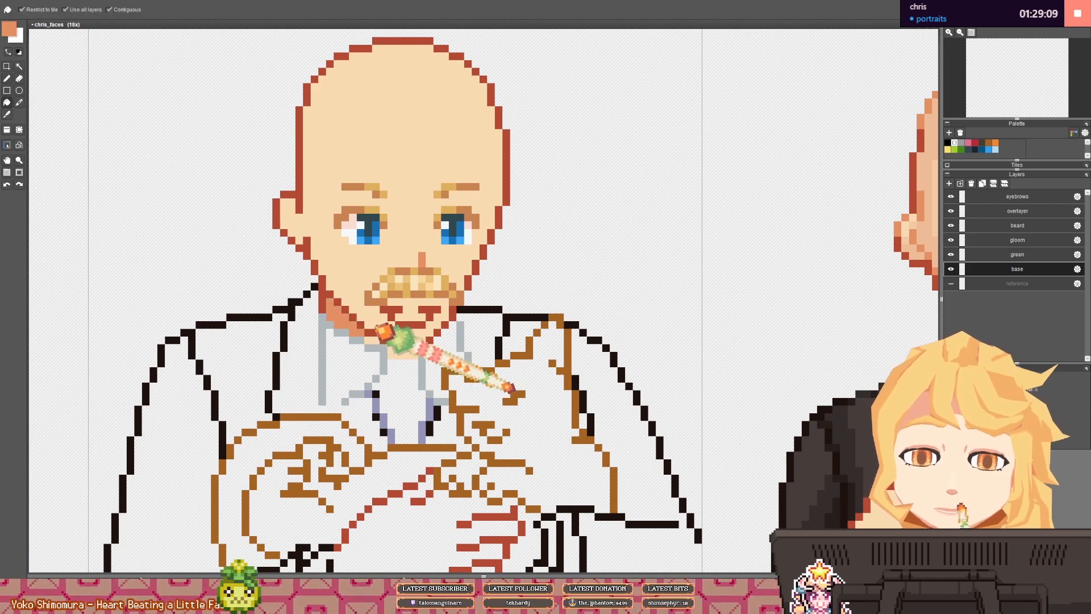
key(b)
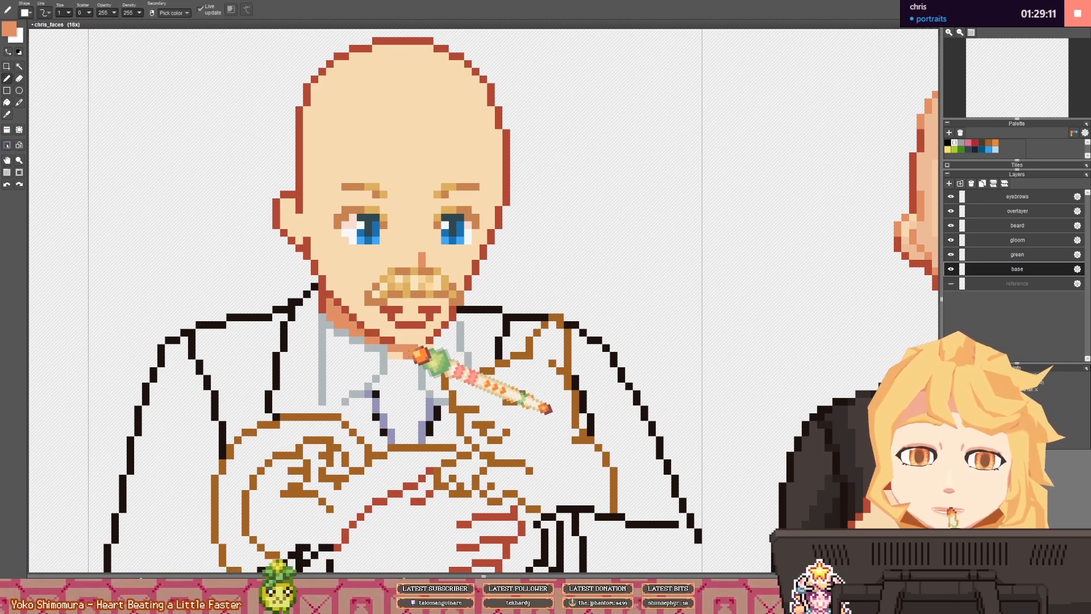
drag(393, 355, 422, 347)
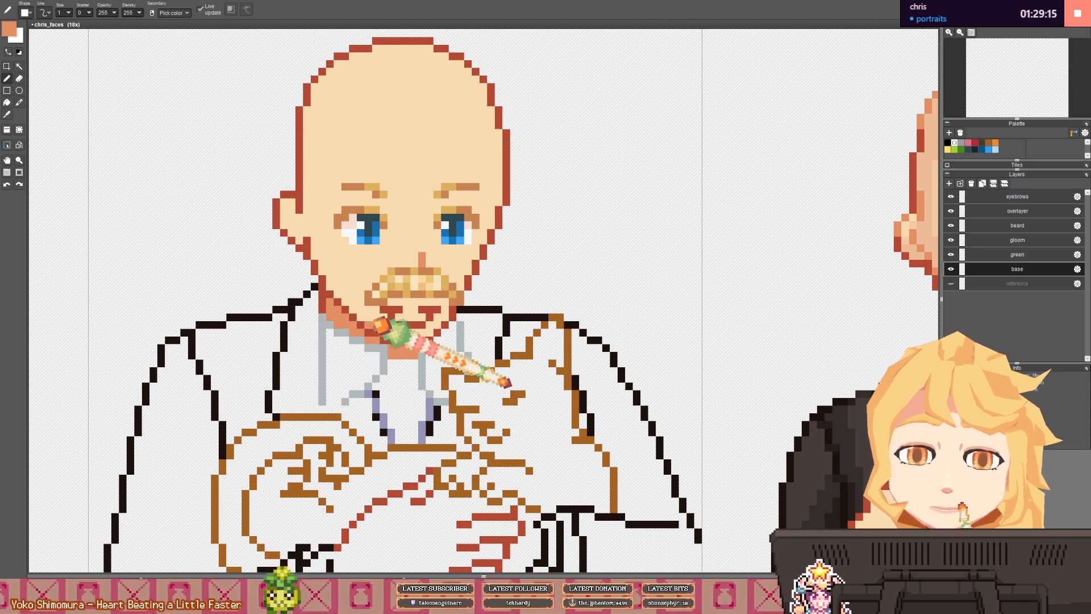
- Examine the whole portrait sheet and the cat-holding portrait's neck shading, cat and hand line art up close
scroll(423, 347, down, 5)
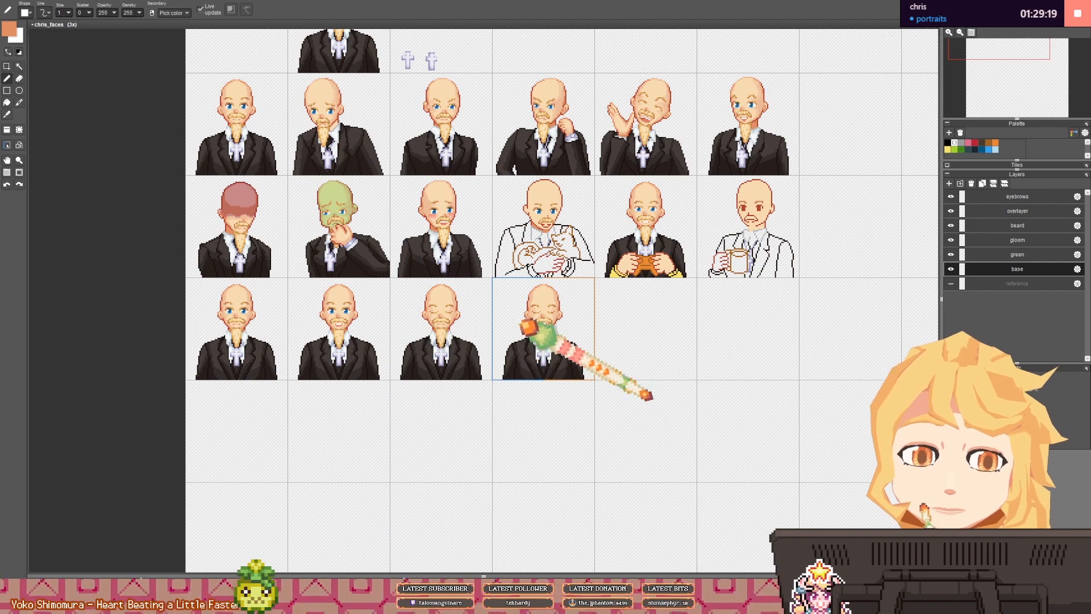
drag(543, 301, 442, 358)
drag(472, 259, 419, 294)
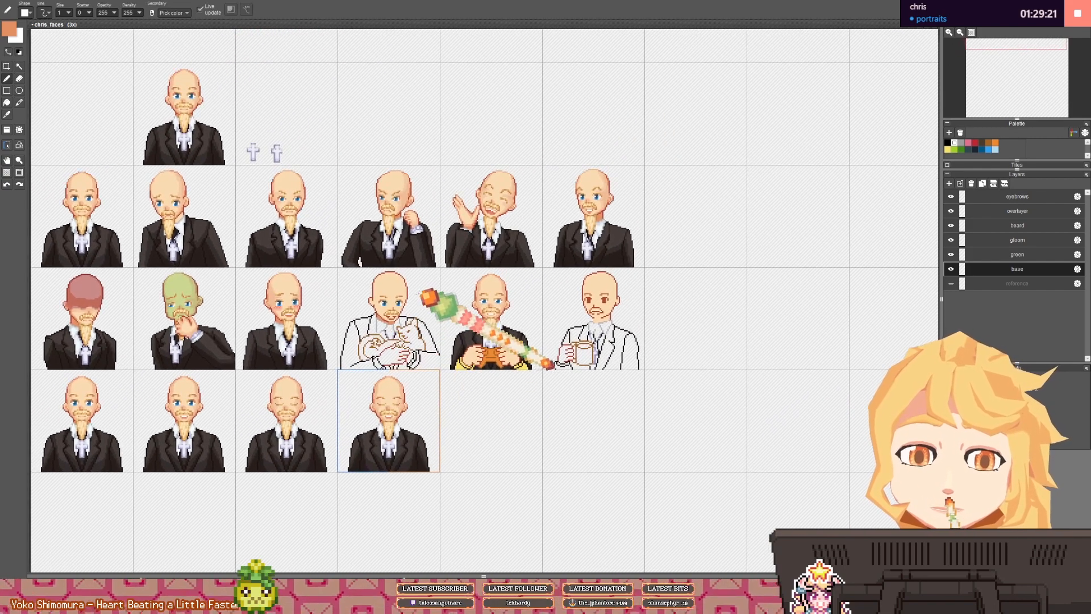
scroll(419, 292, up, 4)
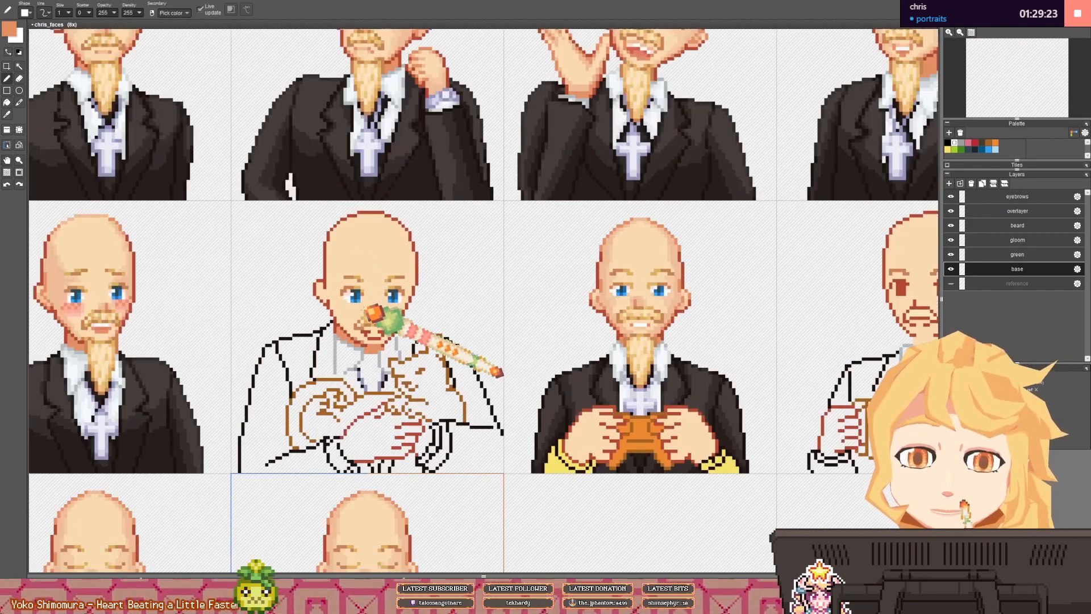
scroll(375, 311, down, 1)
scroll(402, 307, up, 1)
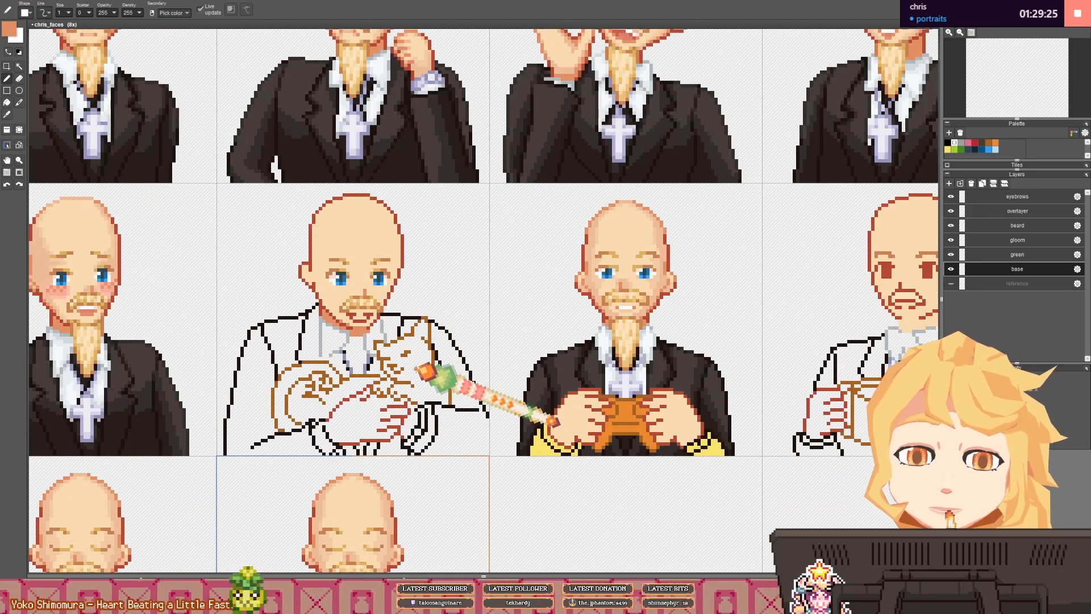
scroll(424, 370, up, 2)
scroll(438, 390, up, 2)
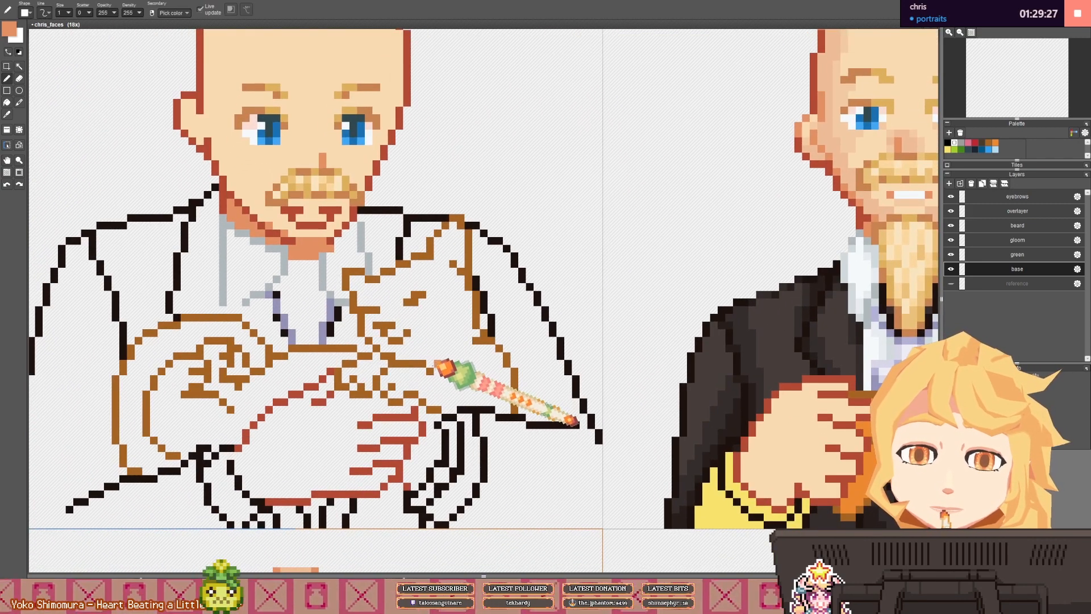
scroll(443, 366, up, 2)
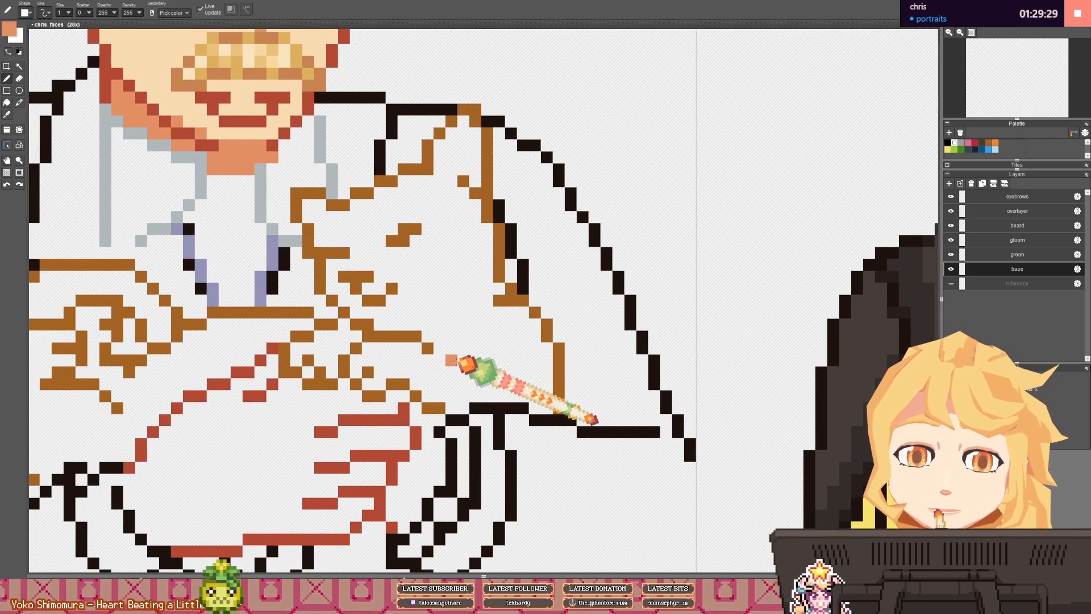
scroll(464, 363, down, 1)
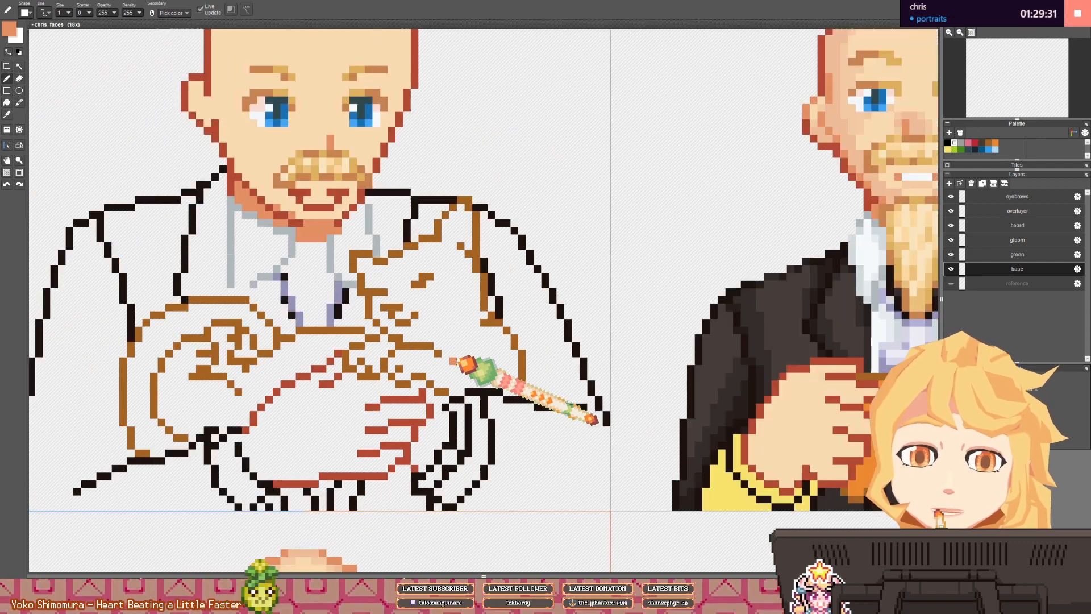
scroll(442, 362, down, 2)
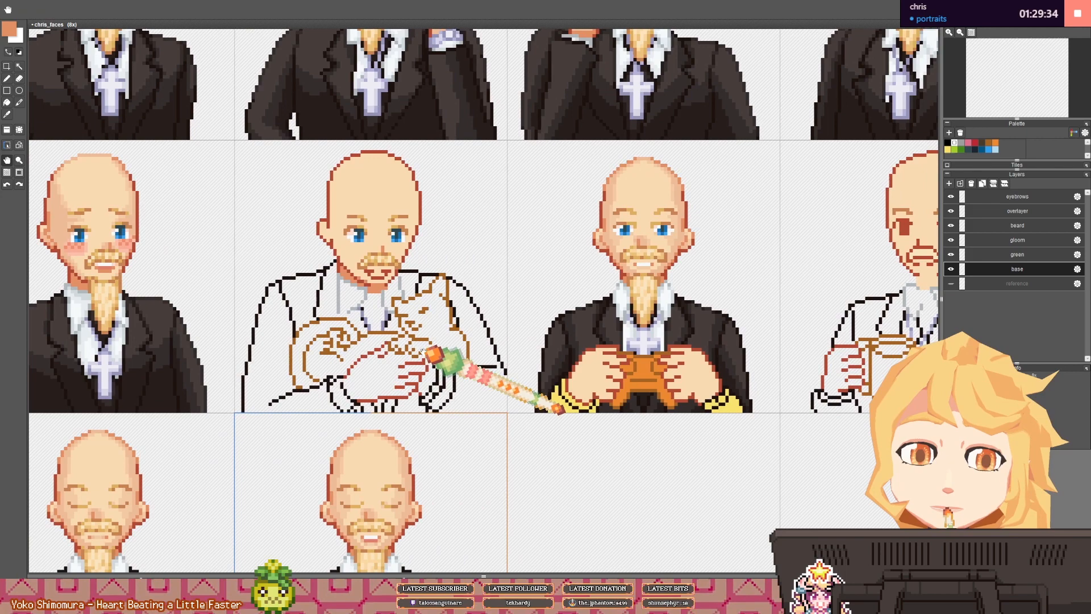
mouse_move(423, 350)
mouse_down()
mouse_move(413, 342)
mouse_move(410, 358)
mouse_up()
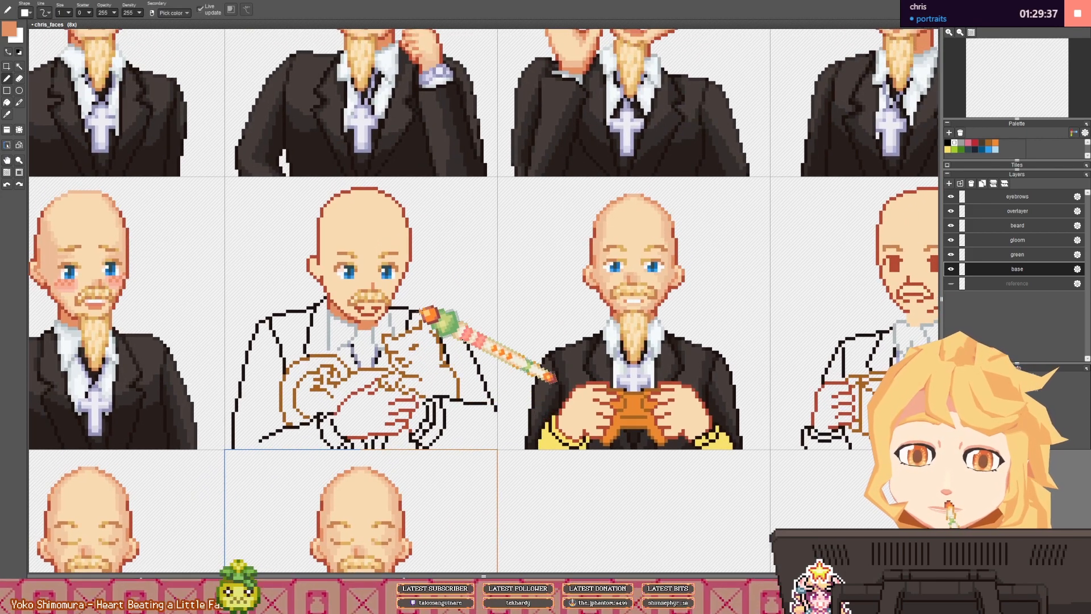
- Save the portrait sheet chris_faces.pyxel
scroll(422, 341, down, 1)
scroll(434, 348, down, 1)
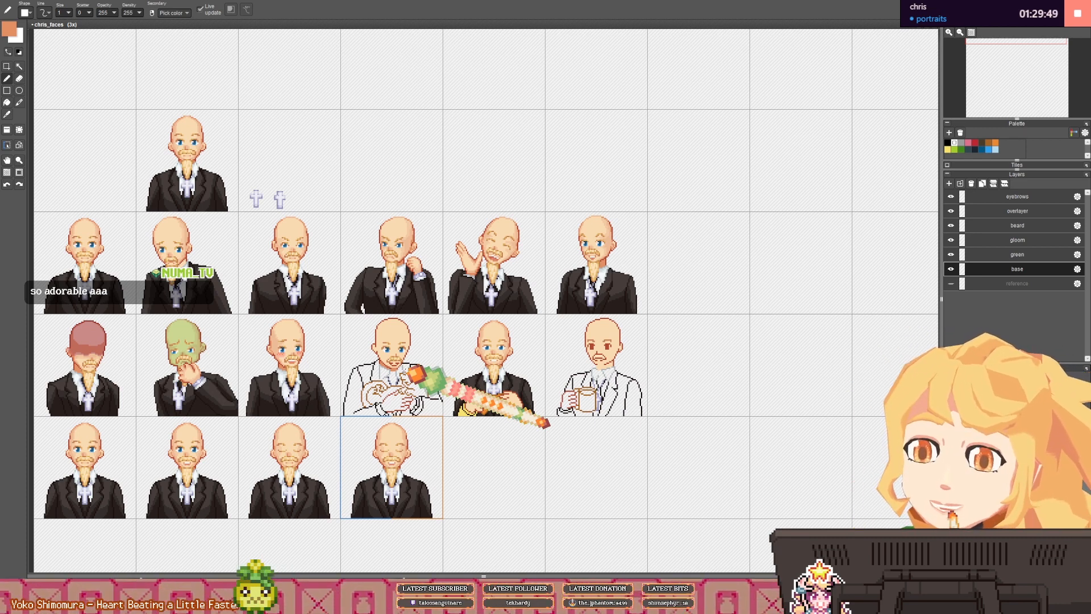
drag(403, 372, 408, 373)
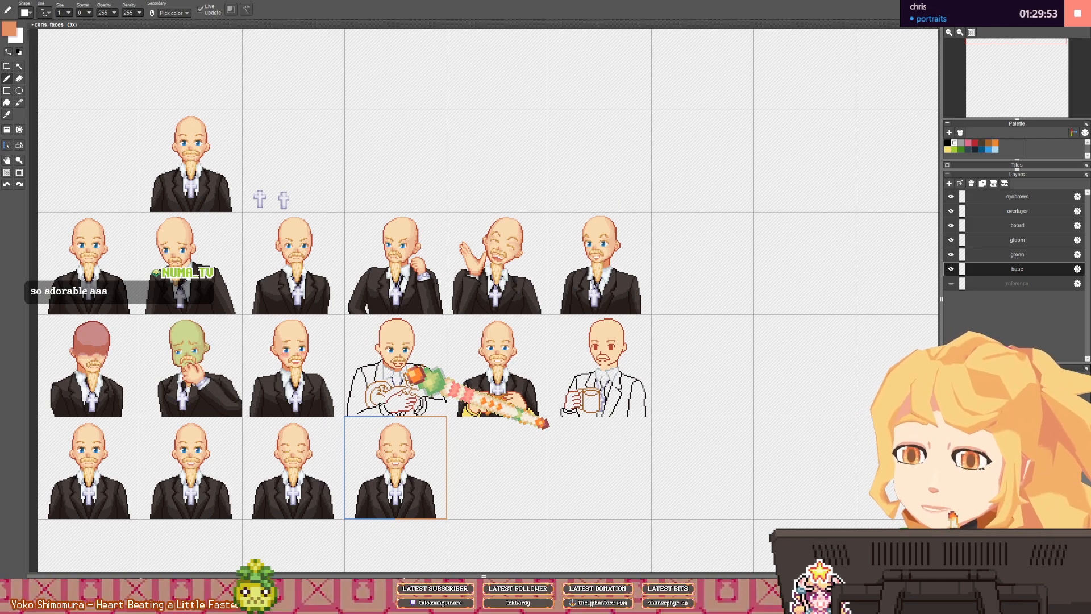
drag(373, 377, 392, 357)
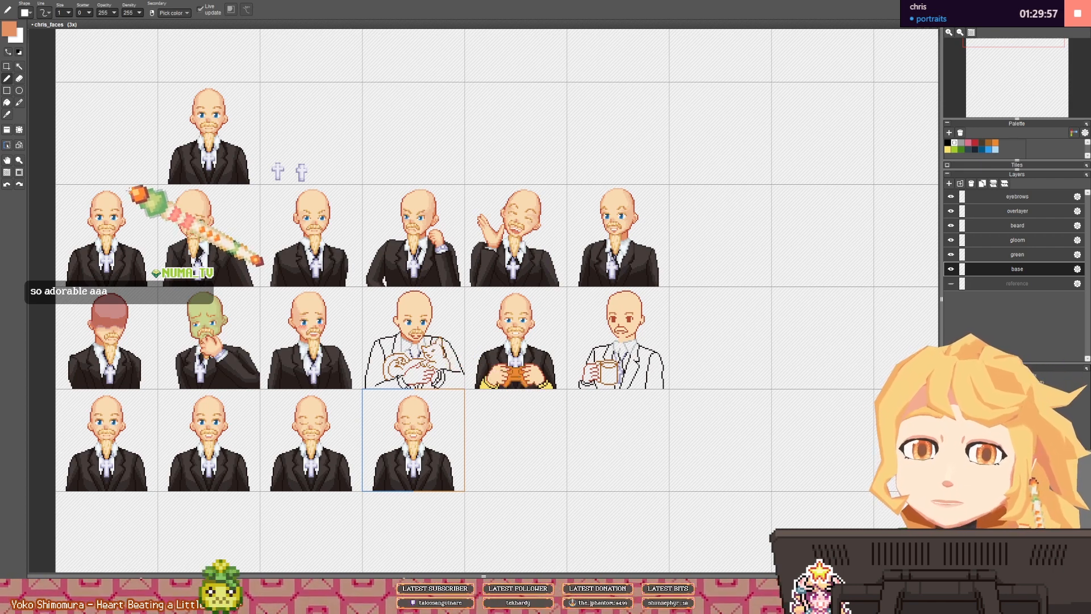
key(ctrl+s)
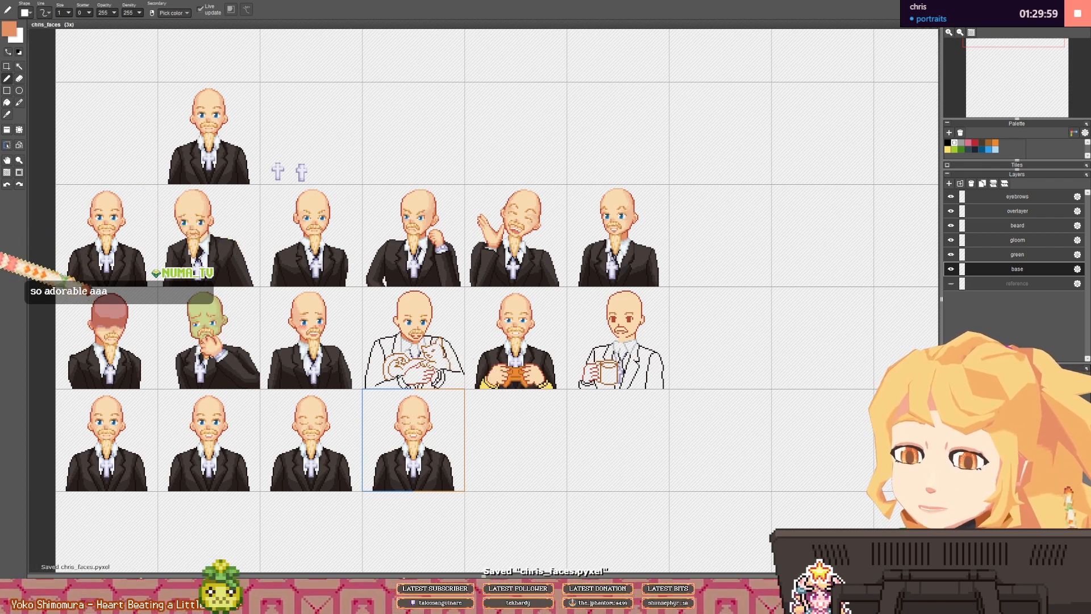